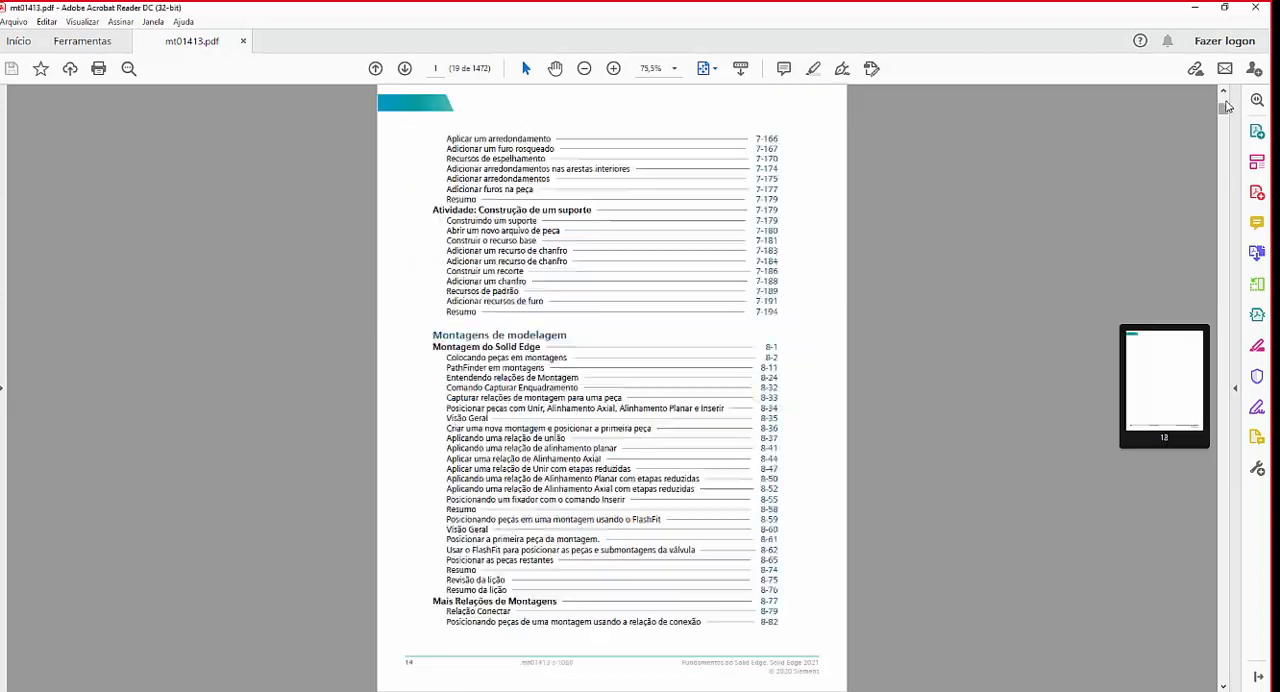
Look through the table of contents pages of the Solid Edge fundamentals manual mt01413.pdf.
scroll(985, 259, down, 1)
scroll(985, 263, down, 2)
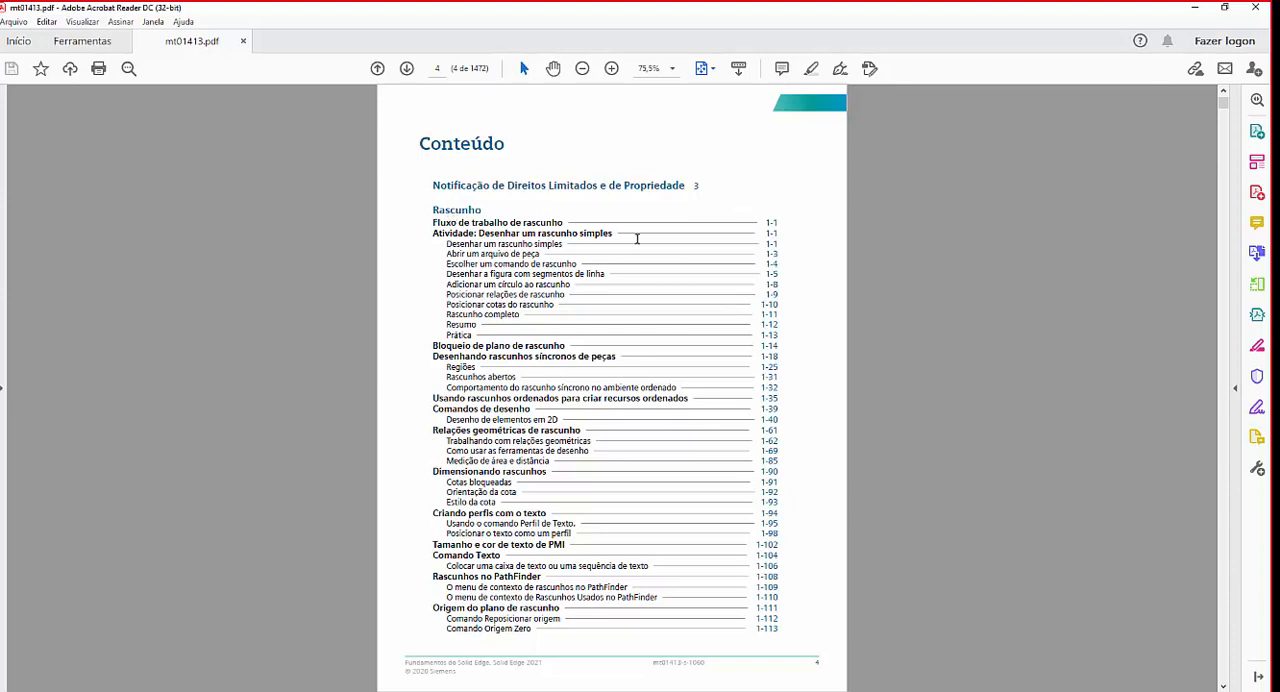
scroll(635, 243, down, 10)
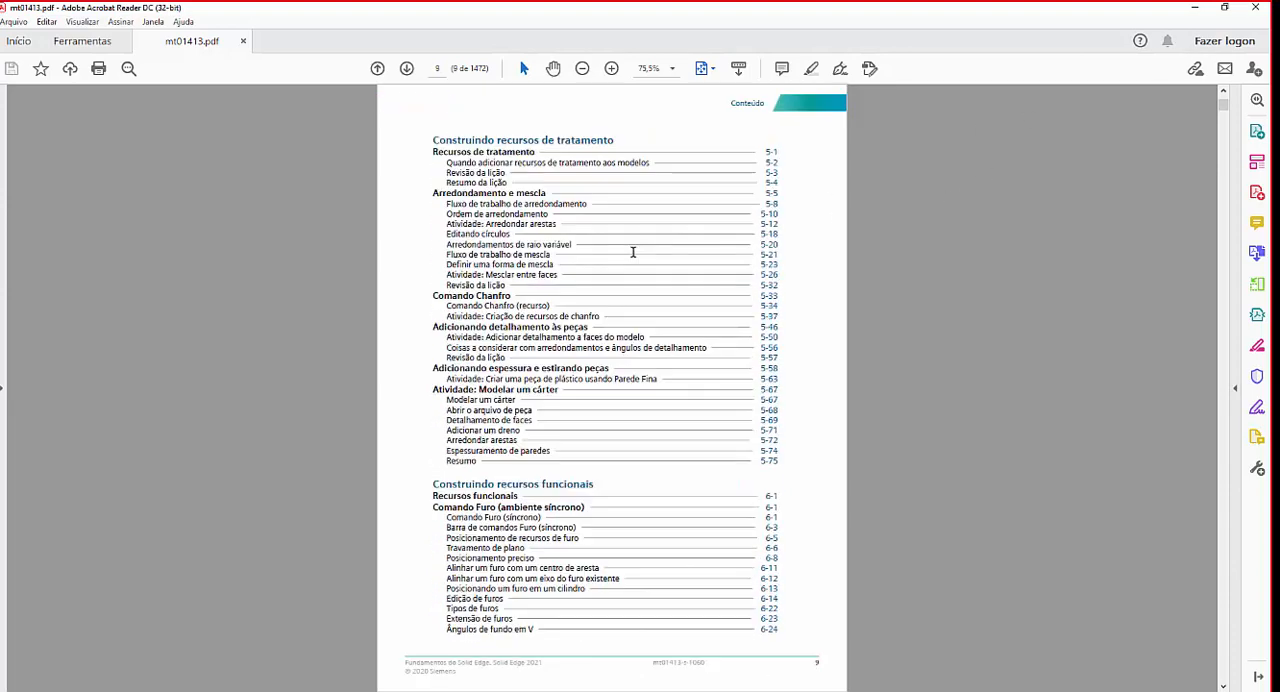
scroll(632, 252, down, 3)
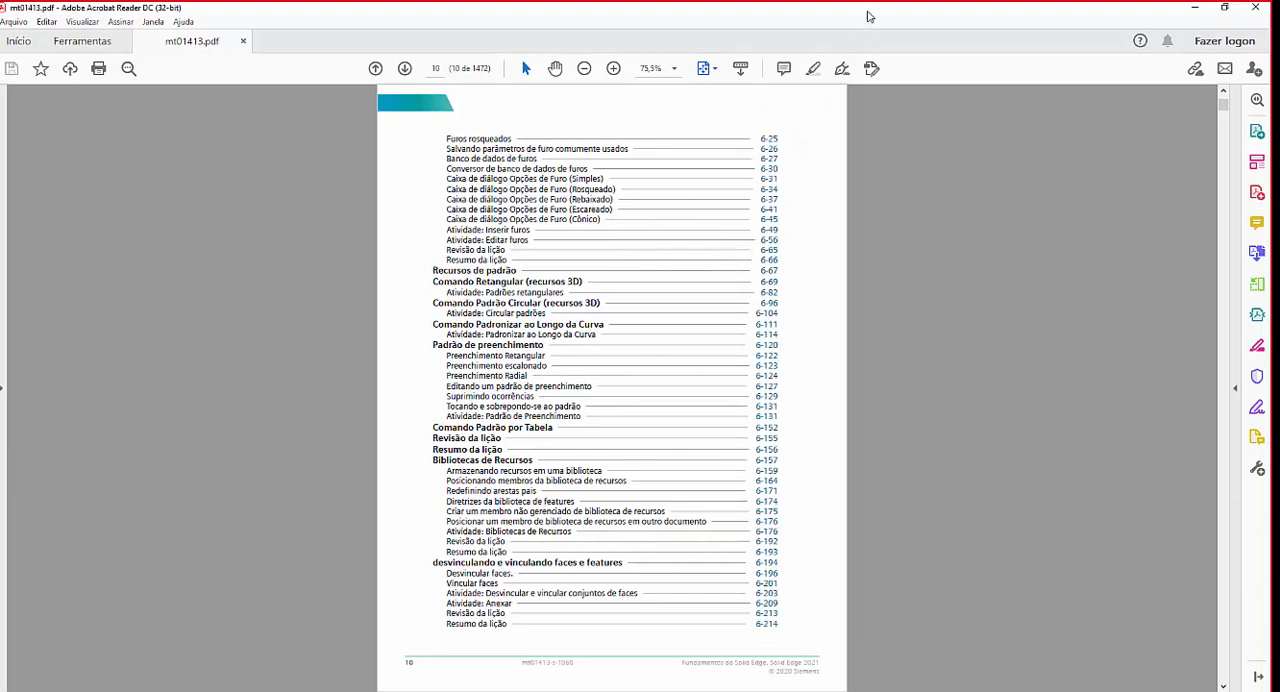
Switch to Solid Edge and create a new part document from the ISO metric part template.
drag(868, 12, 0, 112)
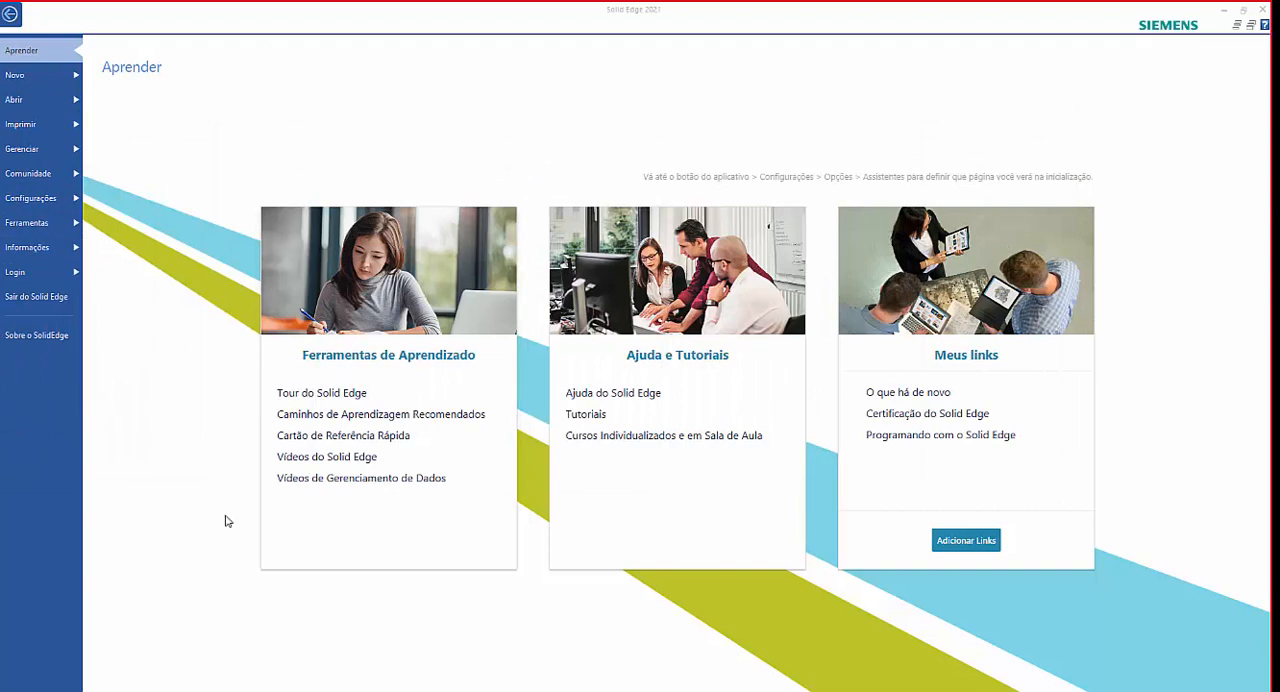
click(15, 78)
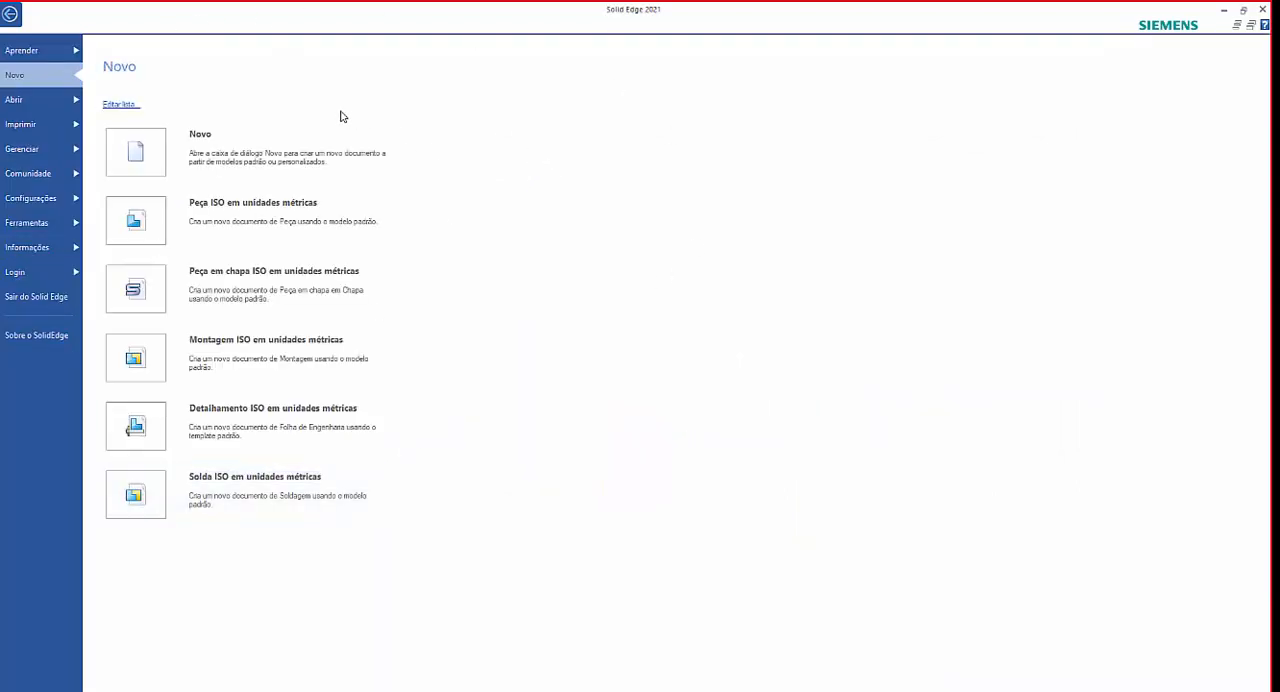
click(26, 54)
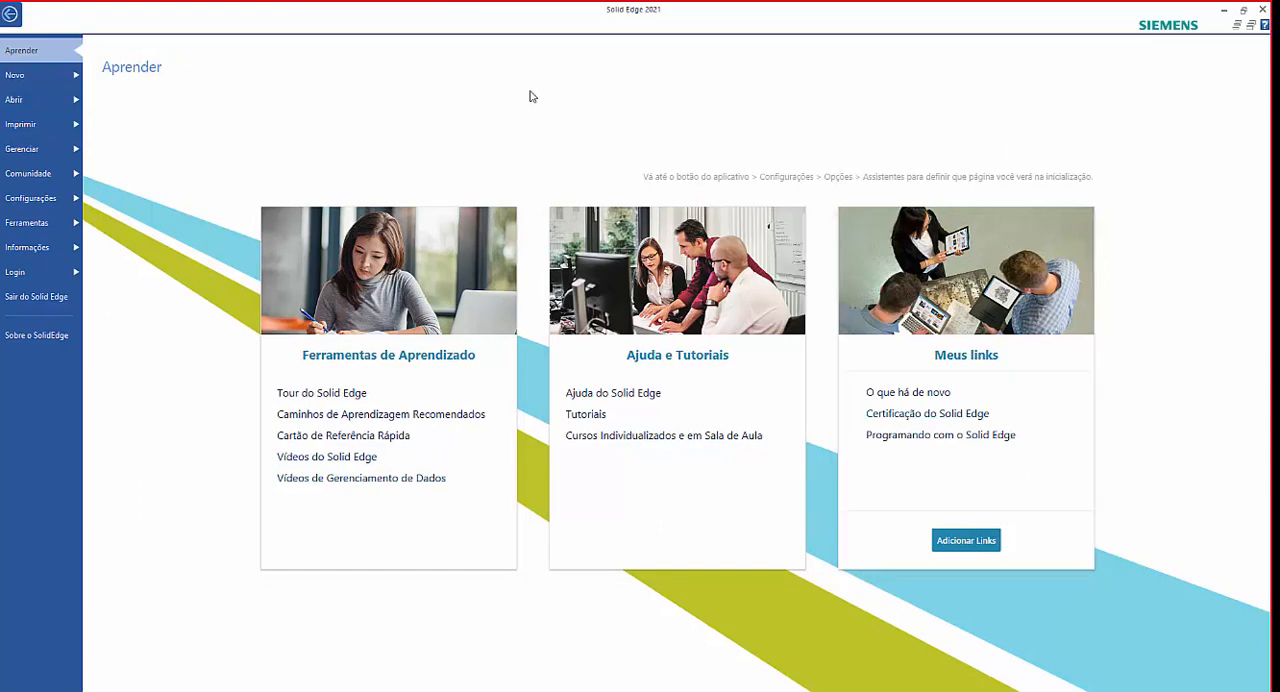
click(16, 76)
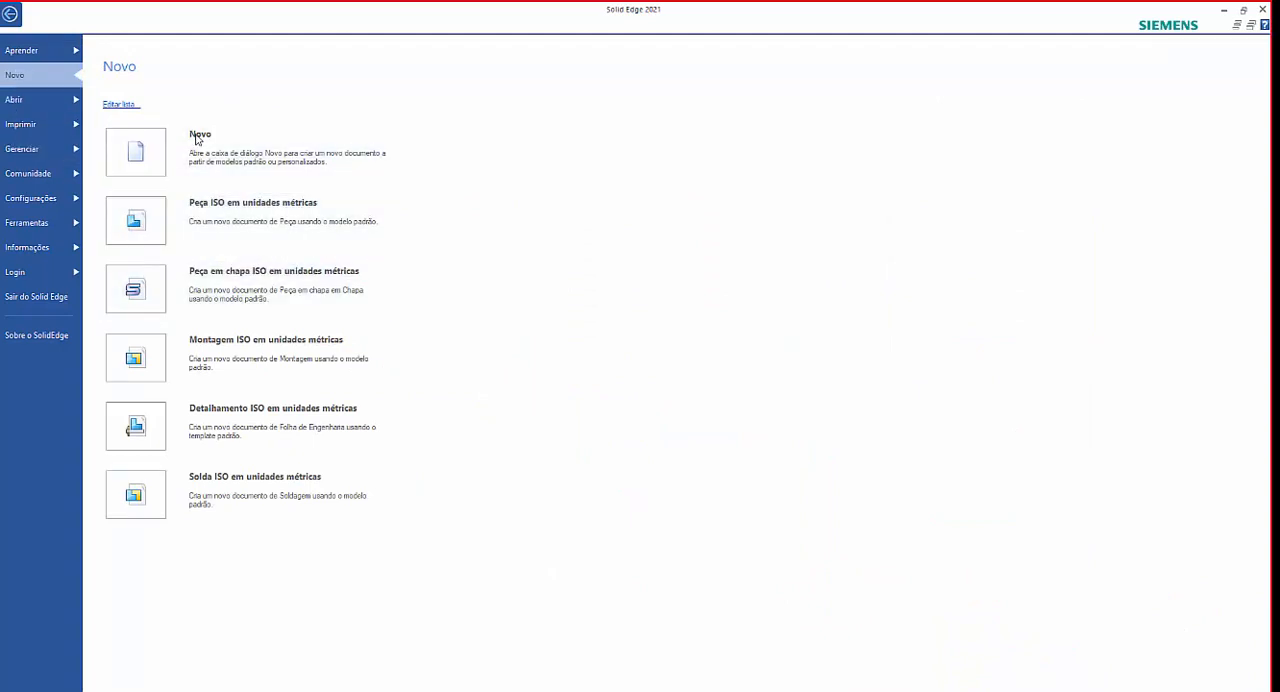
click(200, 221)
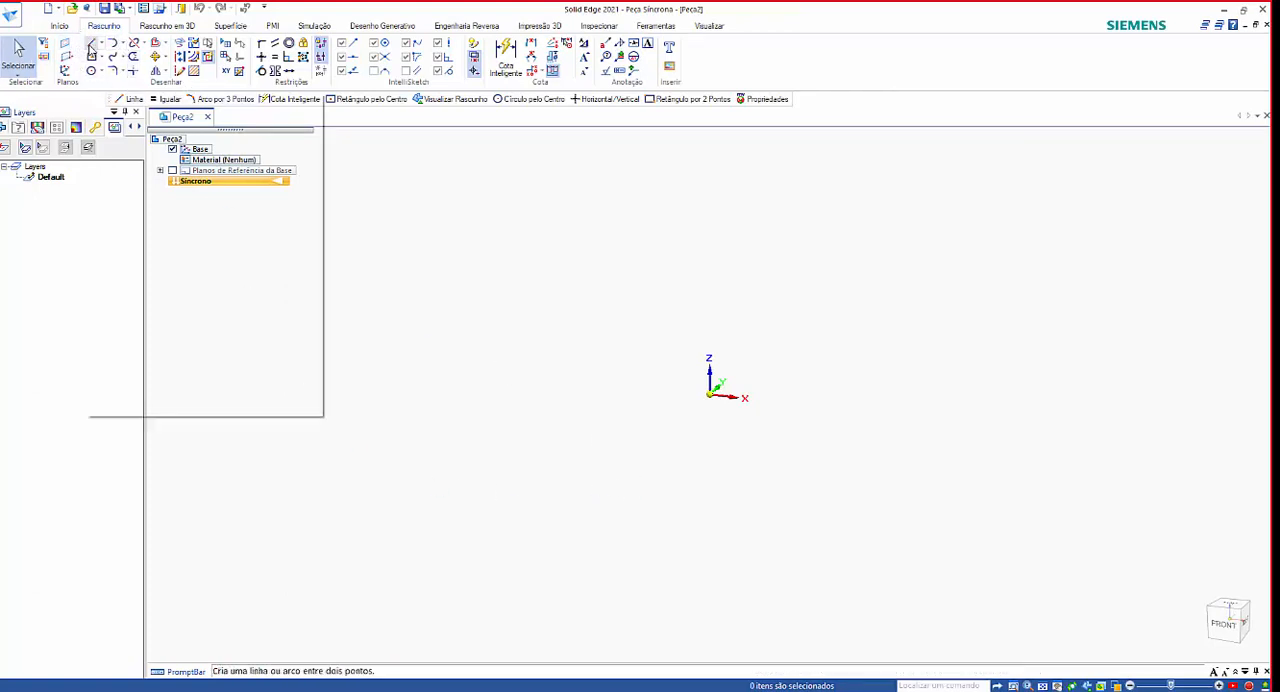
Draw a closed eight-sided profile around the origin with the Line command, with a narrower stepped tab and sloping top and bottom edges.
click(91, 43)
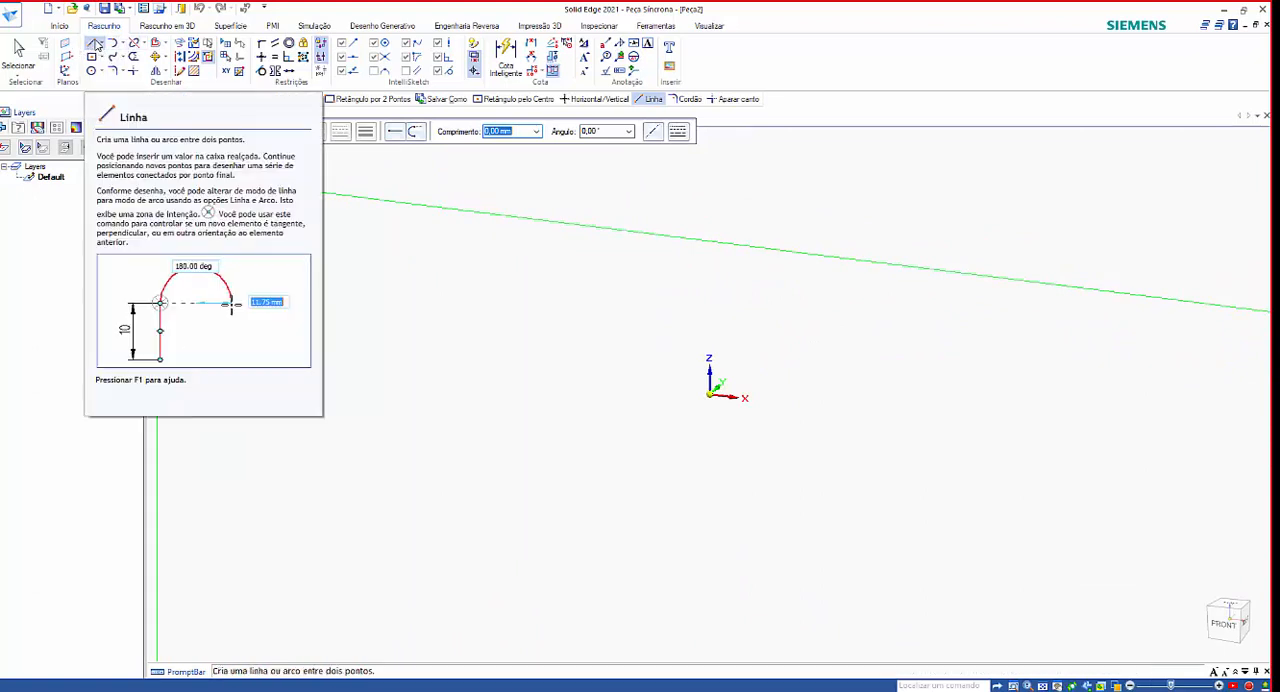
click(114, 44)
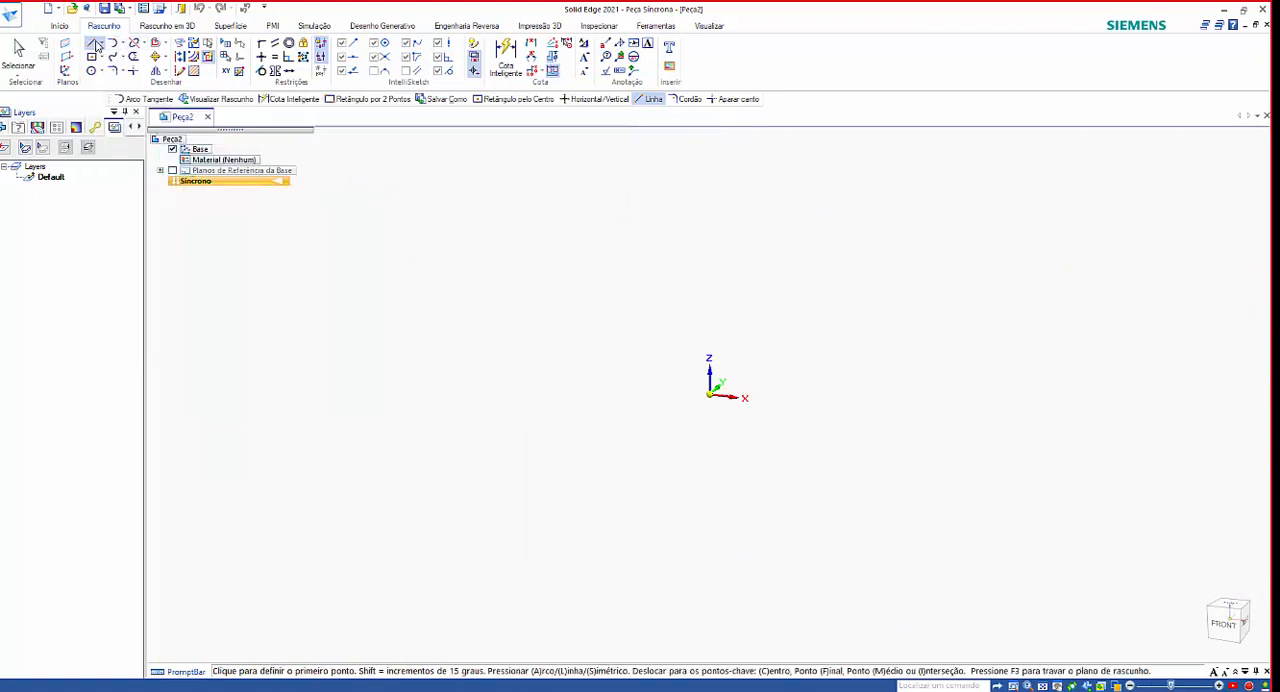
click(836, 308)
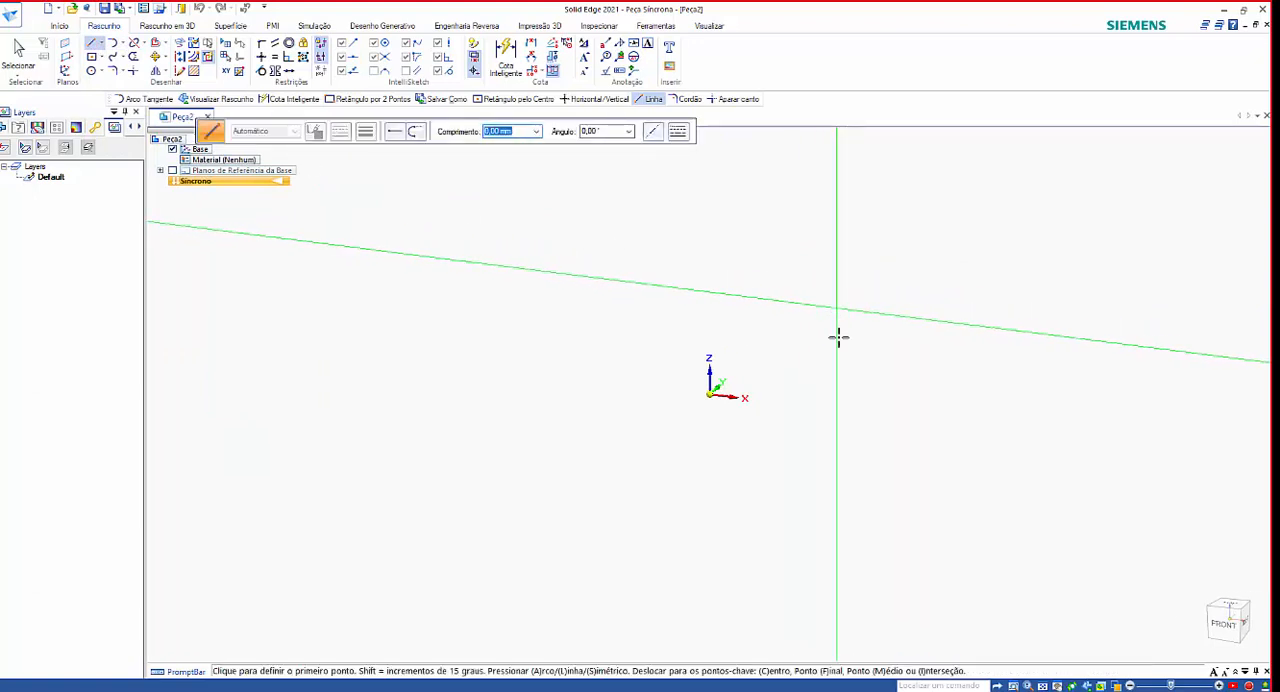
click(836, 506)
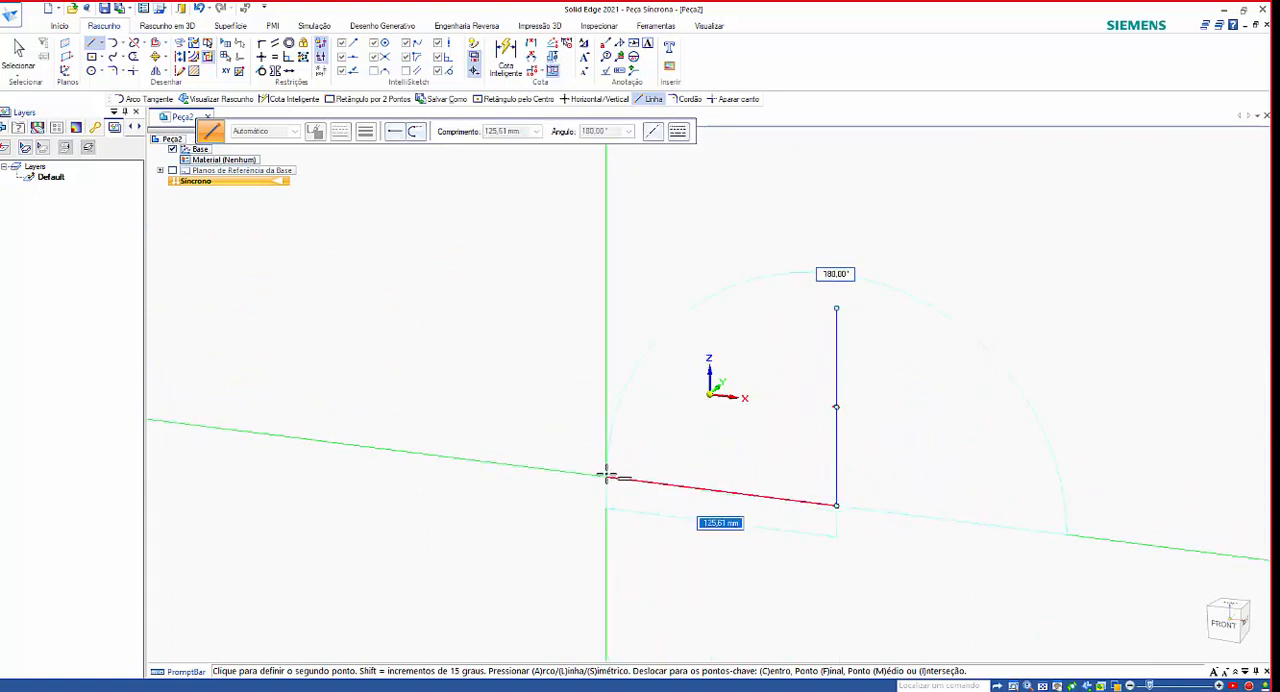
click(607, 464)
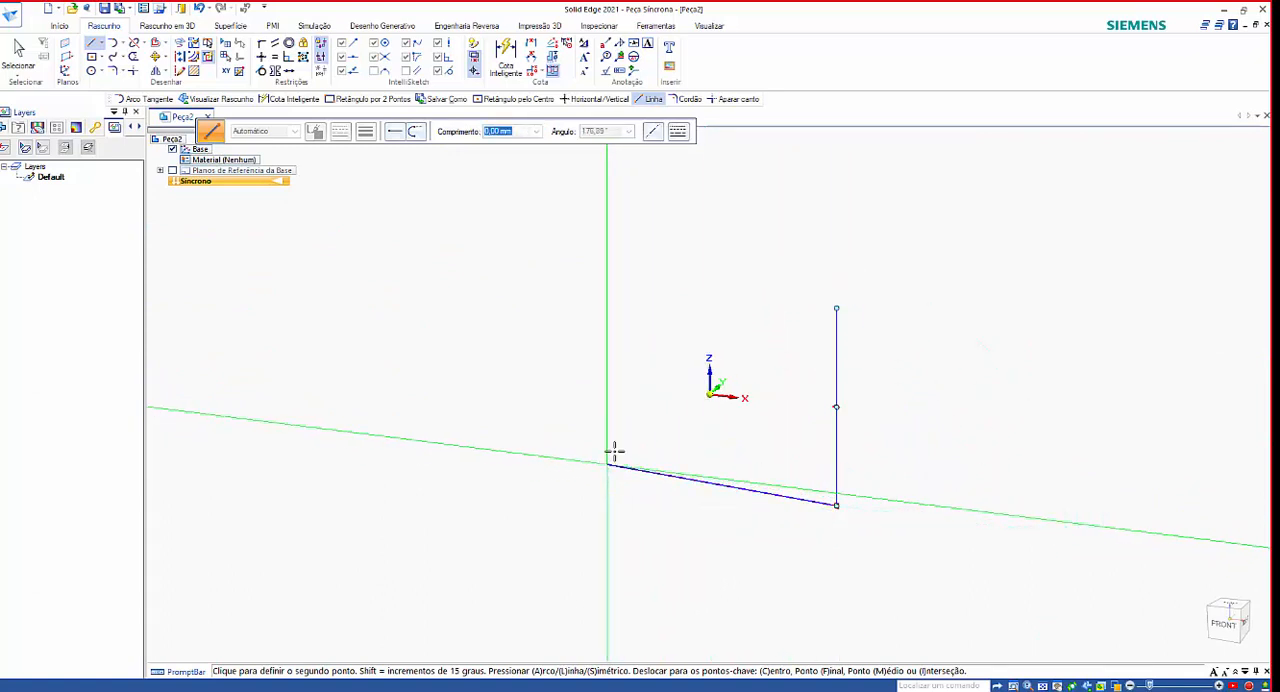
click(604, 387)
click(500, 375)
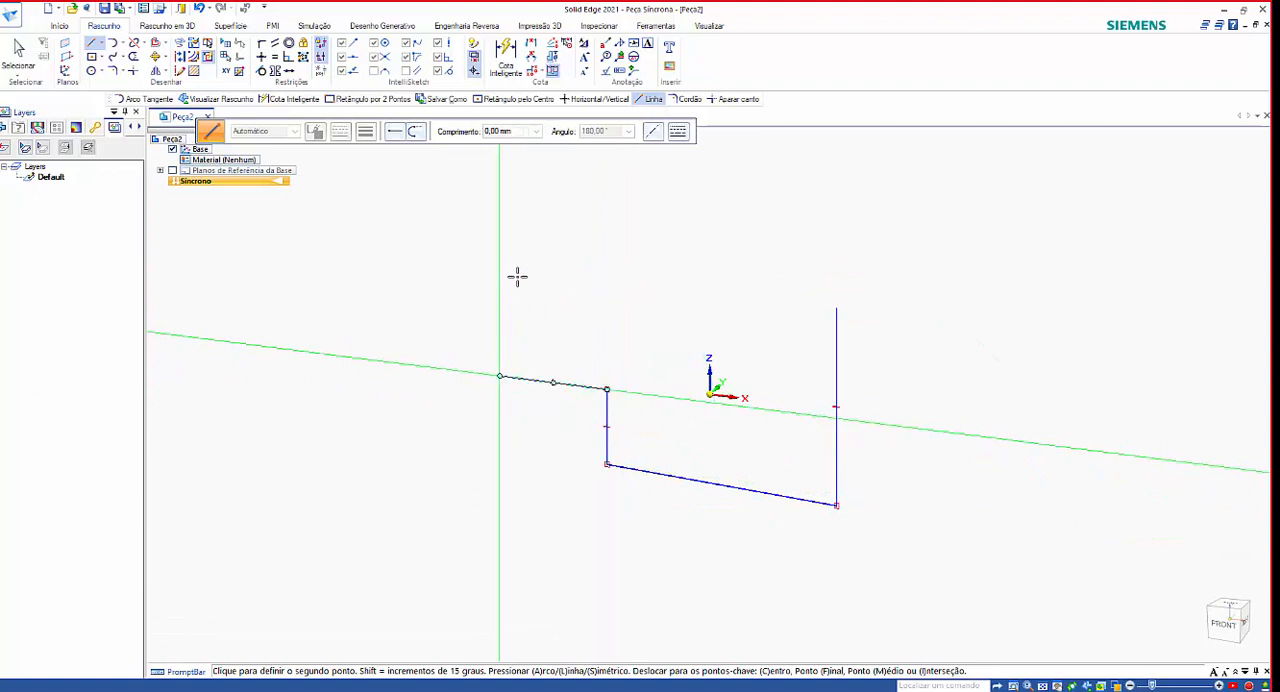
click(500, 278)
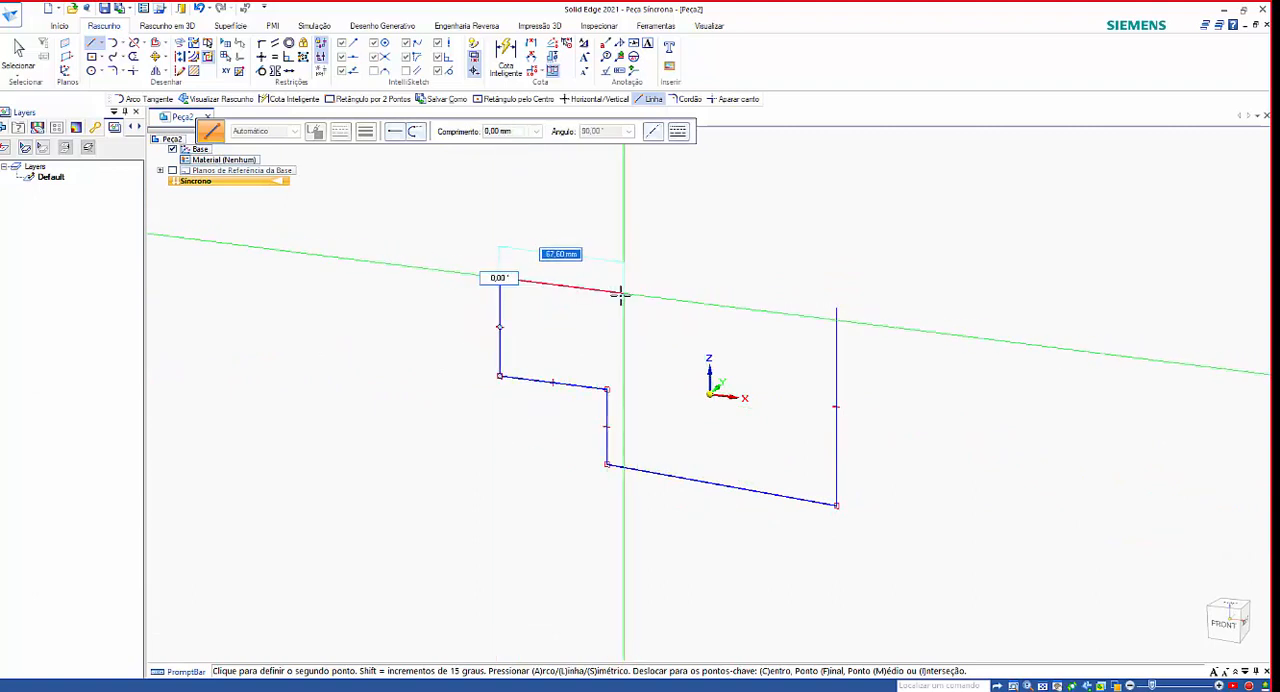
click(620, 291)
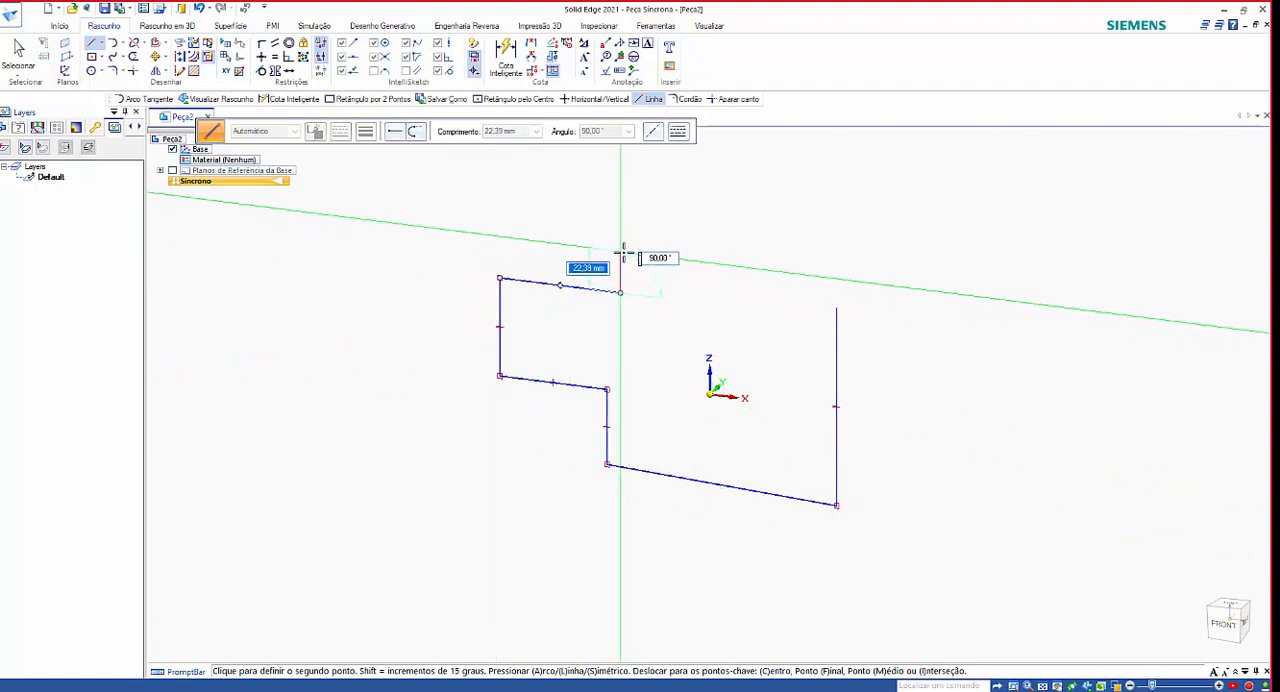
click(621, 252)
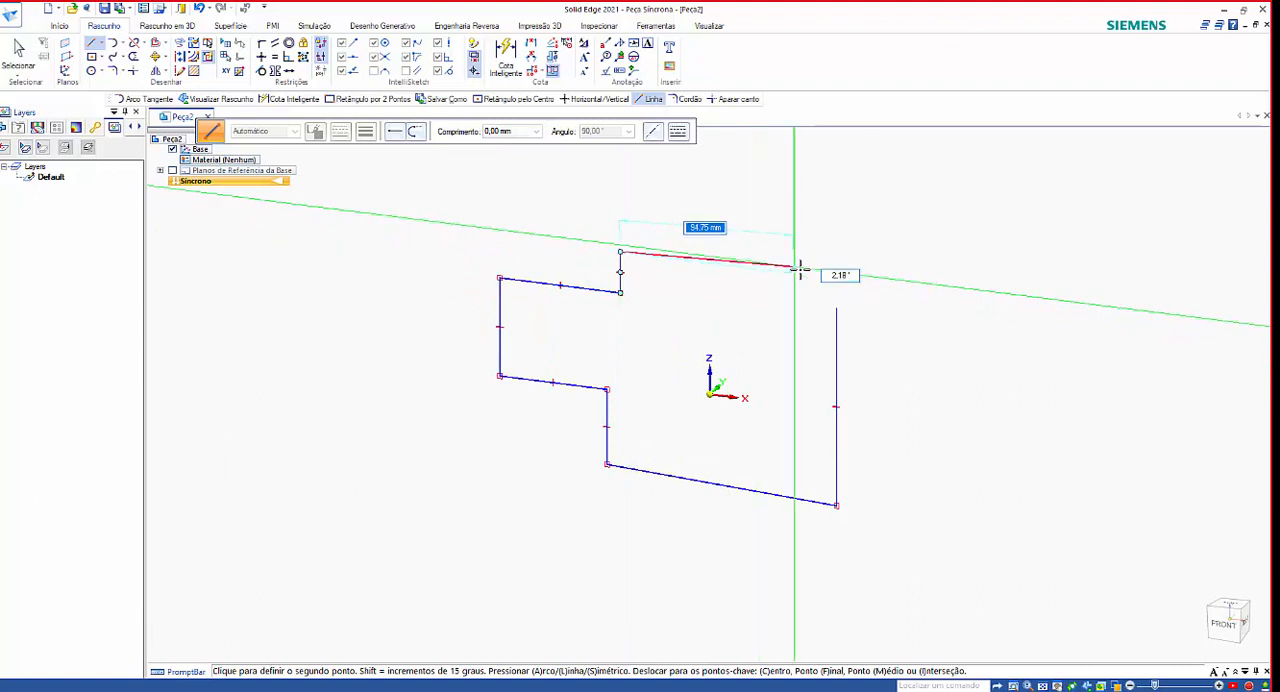
click(836, 307)
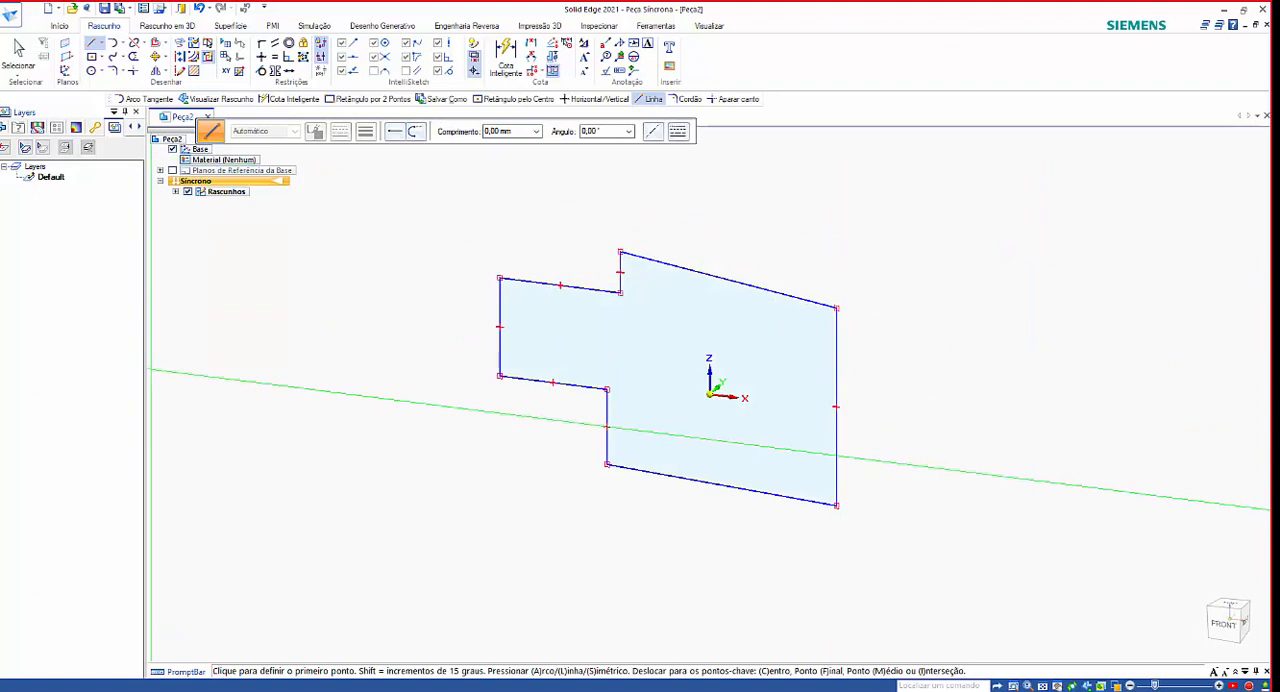
scroll(703, 426, up, 1)
scroll(540, 343, down, 2)
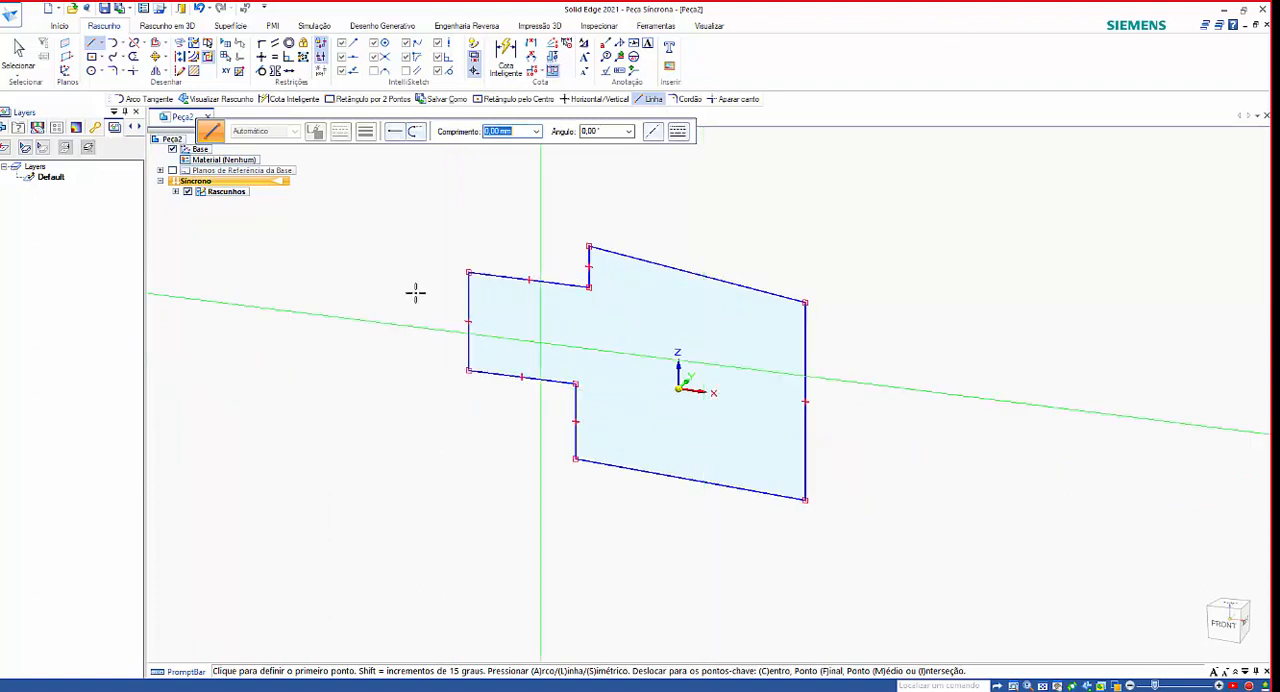
scroll(474, 293, up, 1)
scroll(100, 75, down, 1)
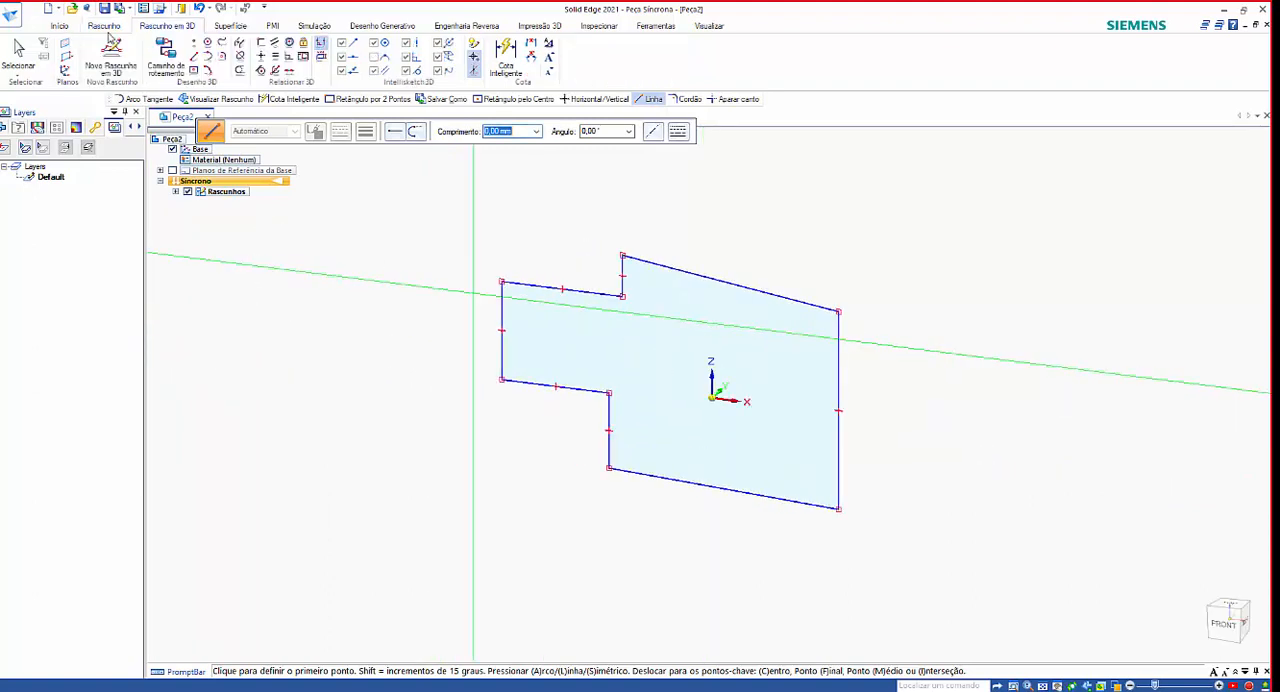
scroll(106, 34, up, 2)
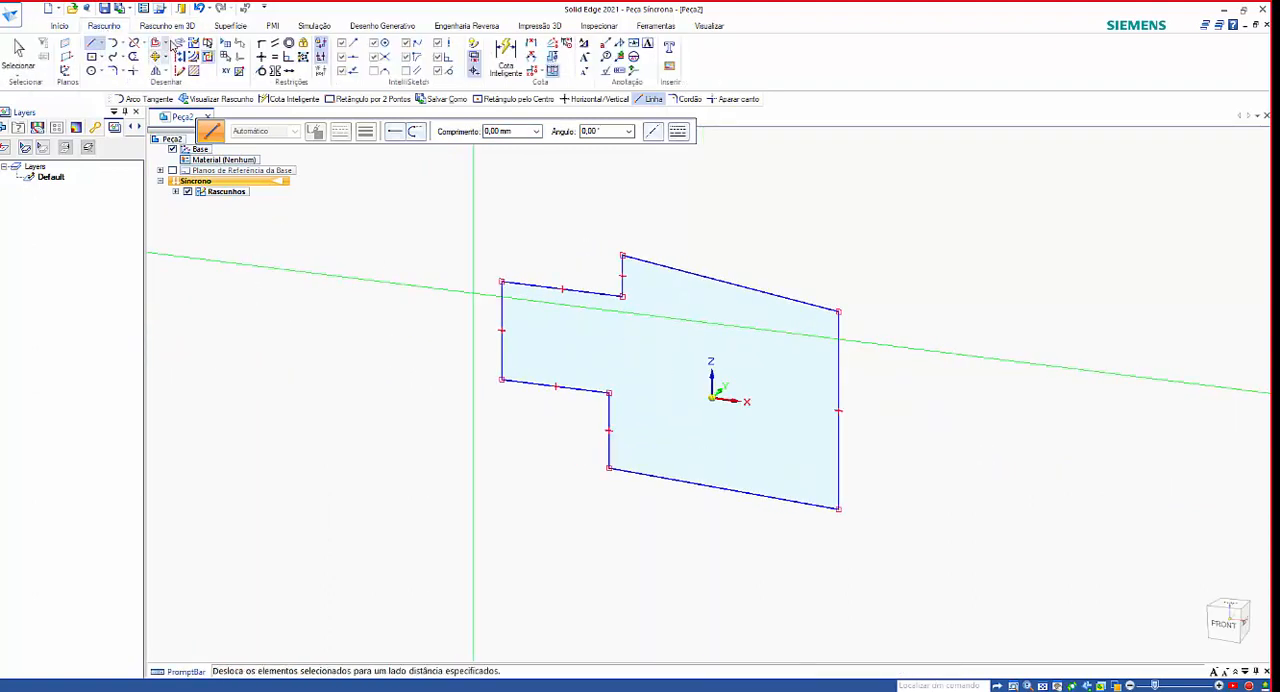
scroll(102, 34, down, 1)
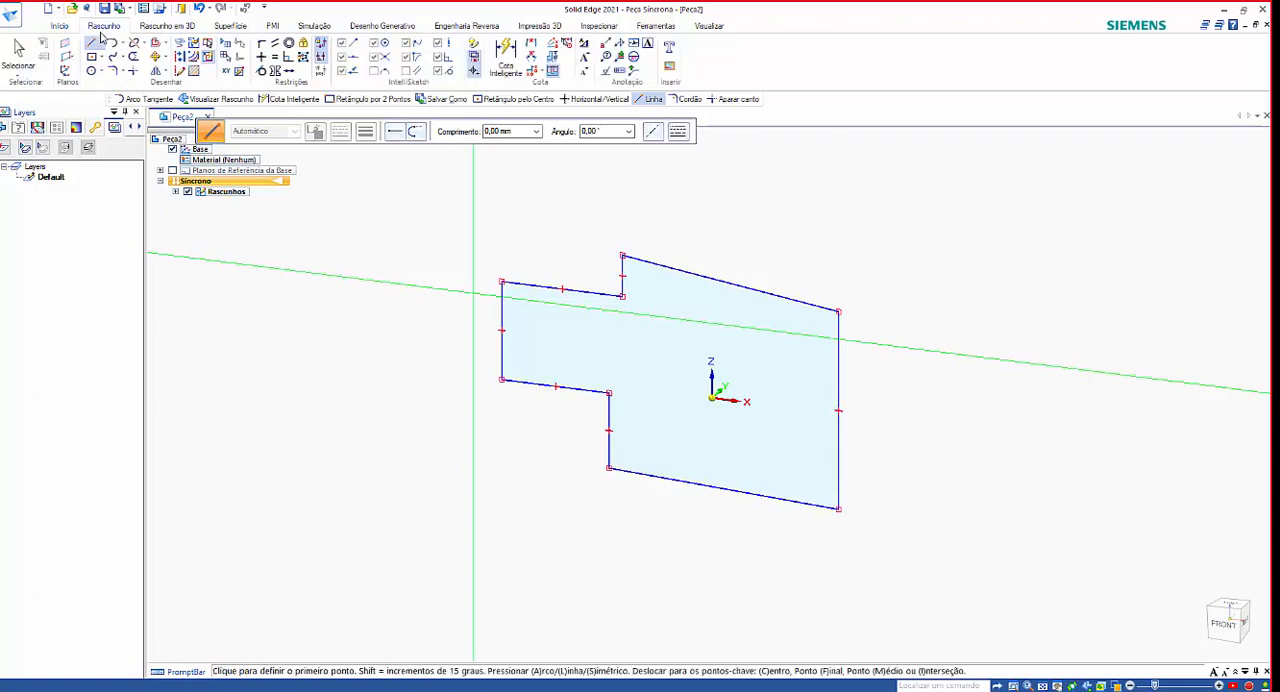
scroll(102, 66, down, 1)
click(106, 64)
scroll(776, 386, down, 1)
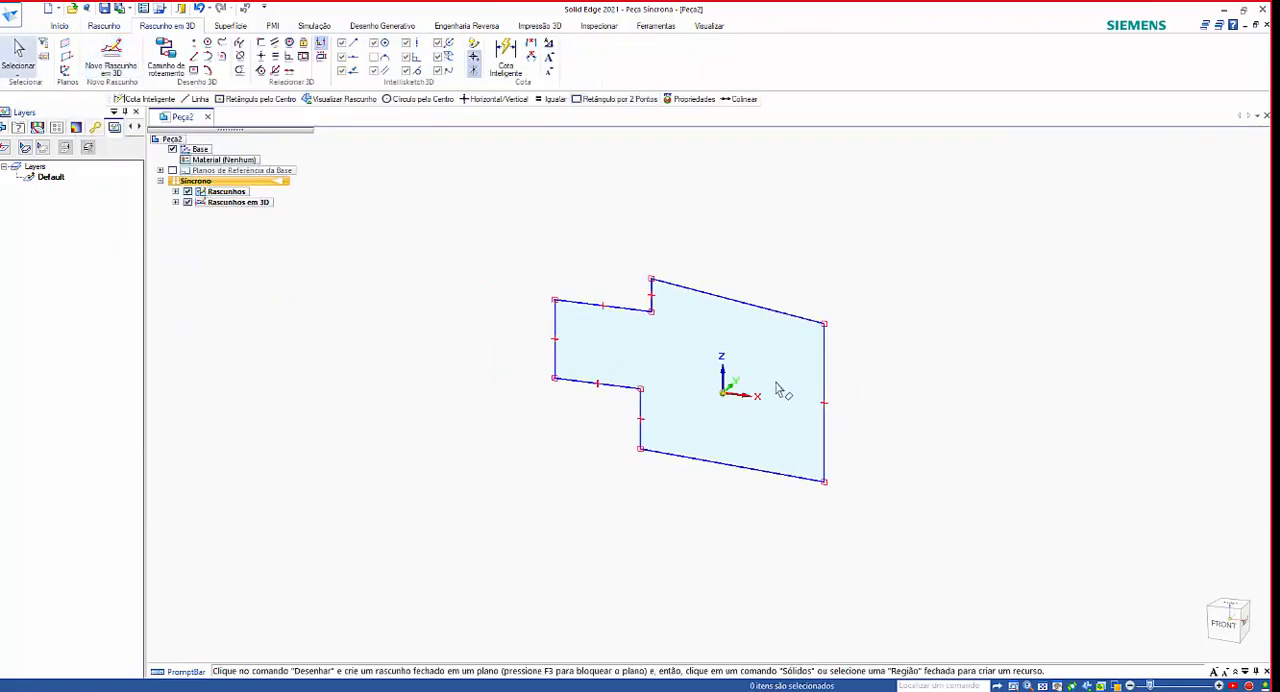
scroll(775, 396, up, 1)
scroll(774, 397, down, 1)
scroll(368, 226, up, 1)
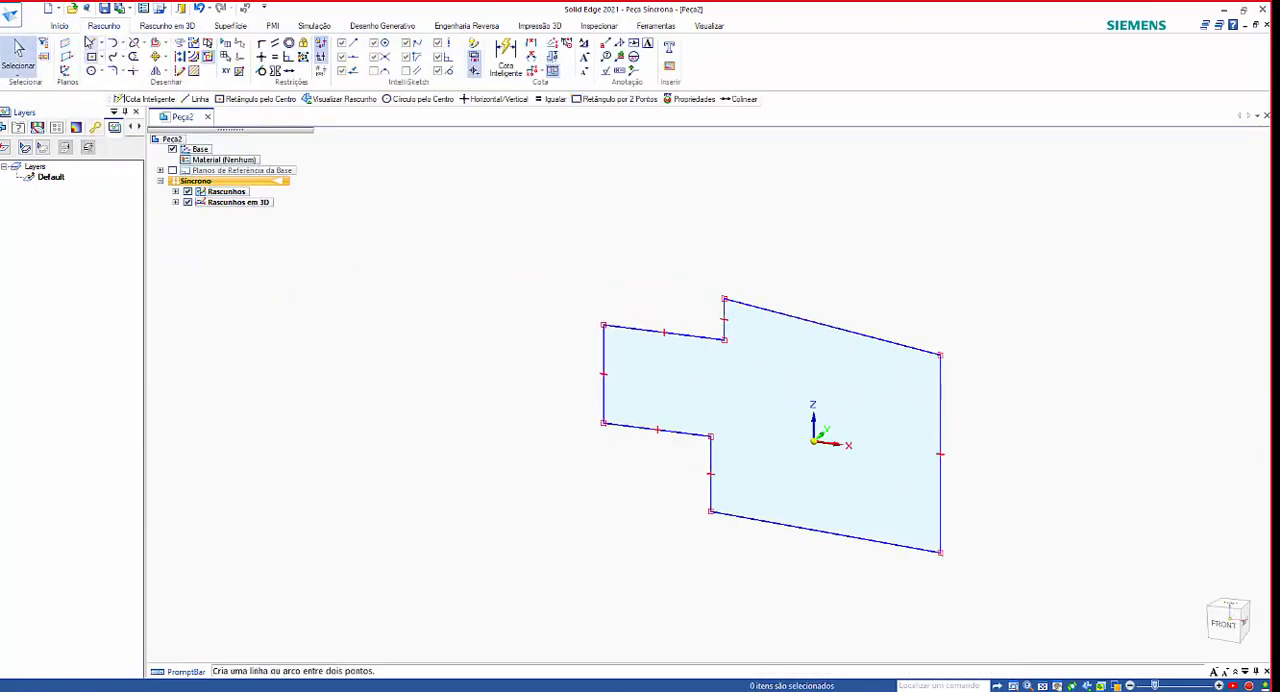
scroll(105, 31, up, 1)
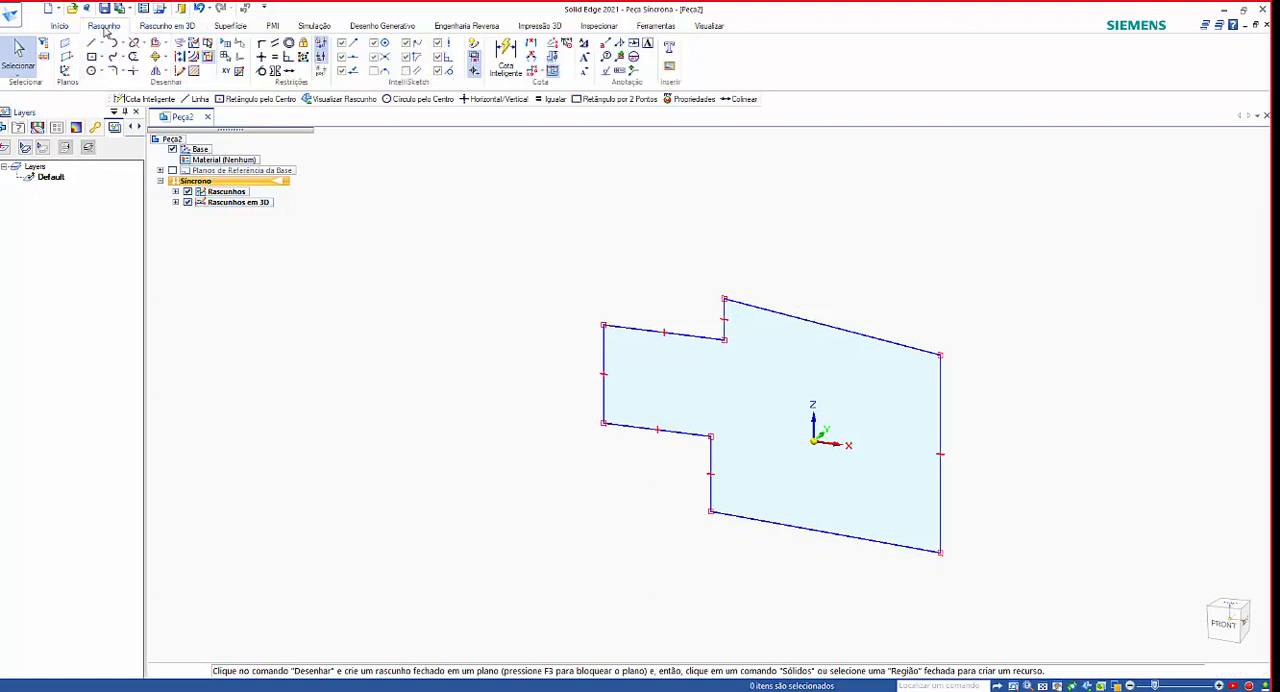
scroll(99, 43, down, 2)
scroll(98, 46, up, 1)
scroll(95, 42, up, 2)
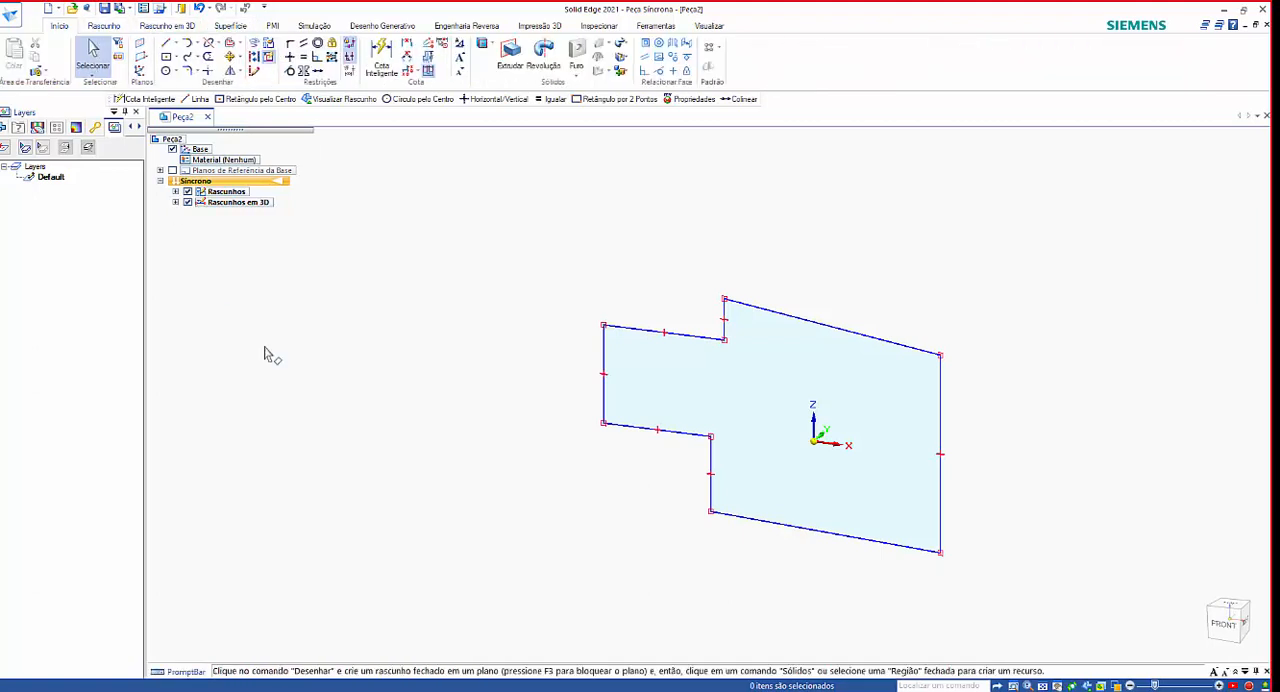
click(98, 32)
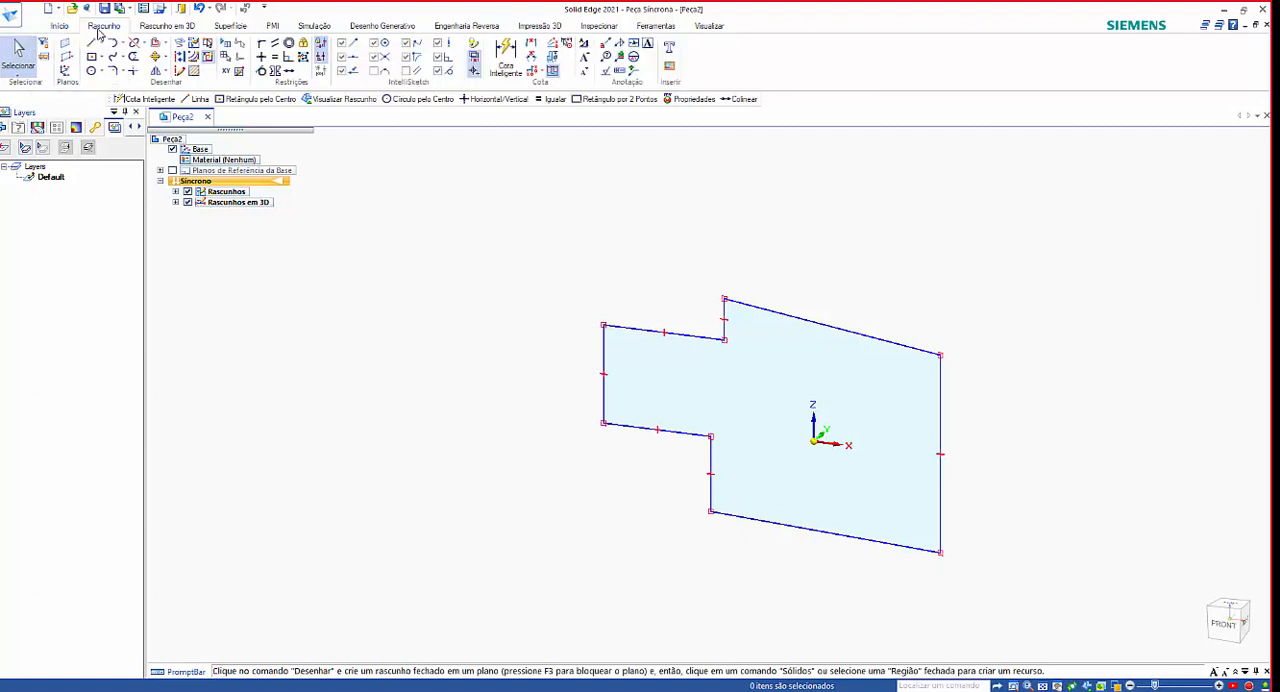
scroll(91, 77, down, 1)
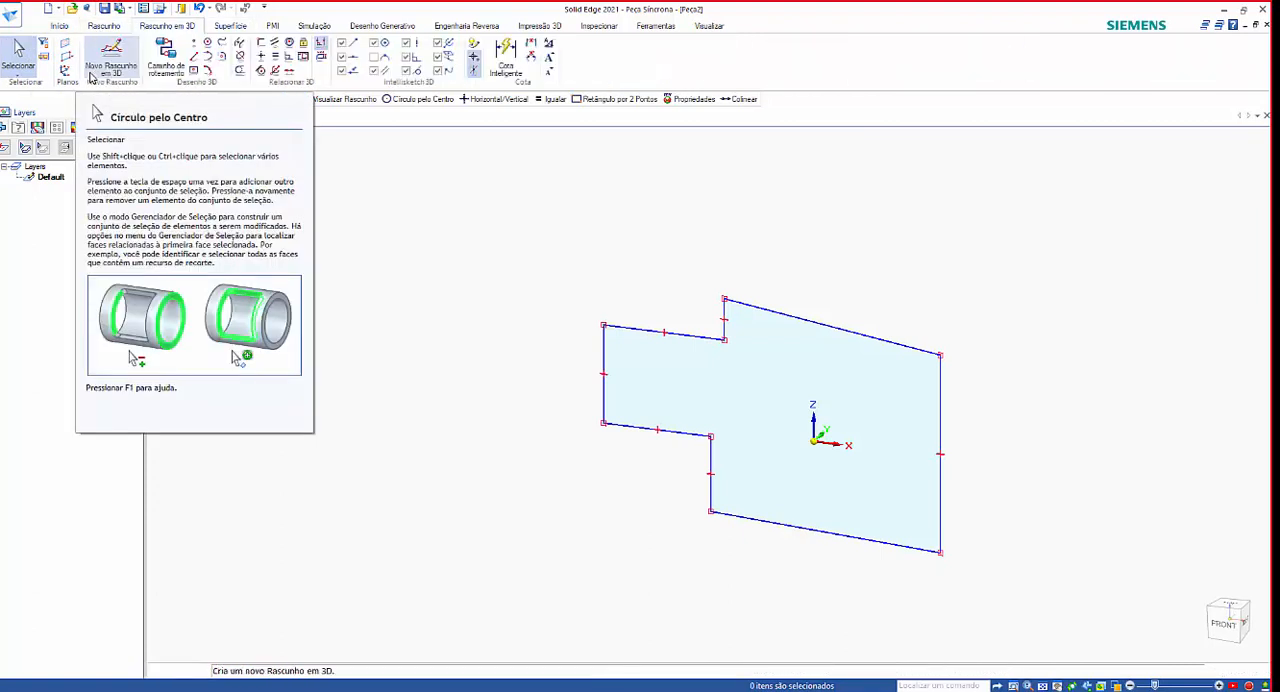
scroll(91, 77, down, 1)
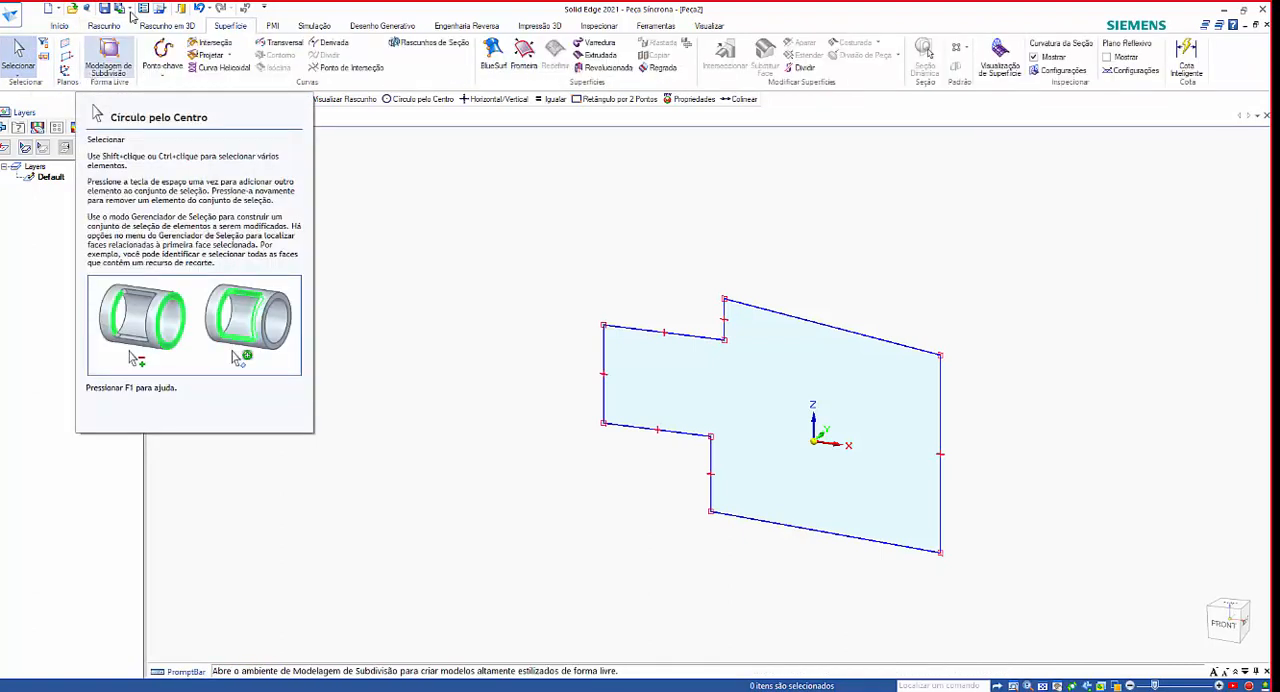
scroll(97, 73, up, 3)
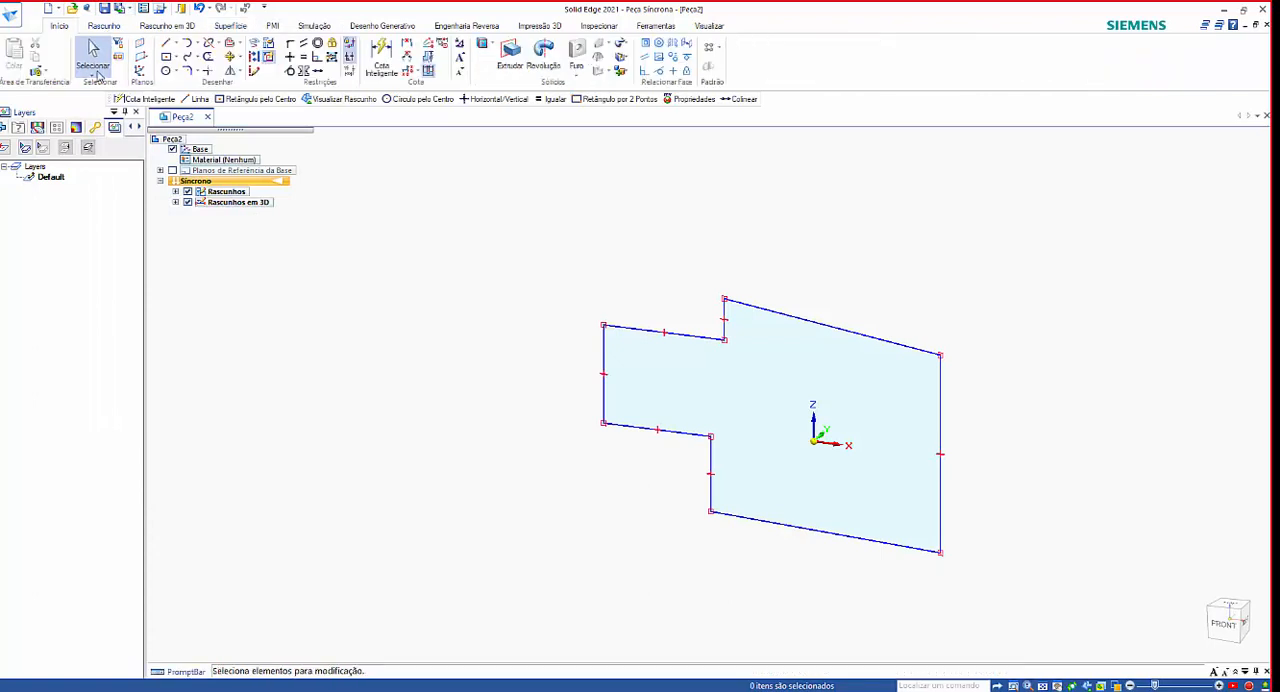
Draw a circle by its center point inside the profile, just beside the origin.
click(166, 70)
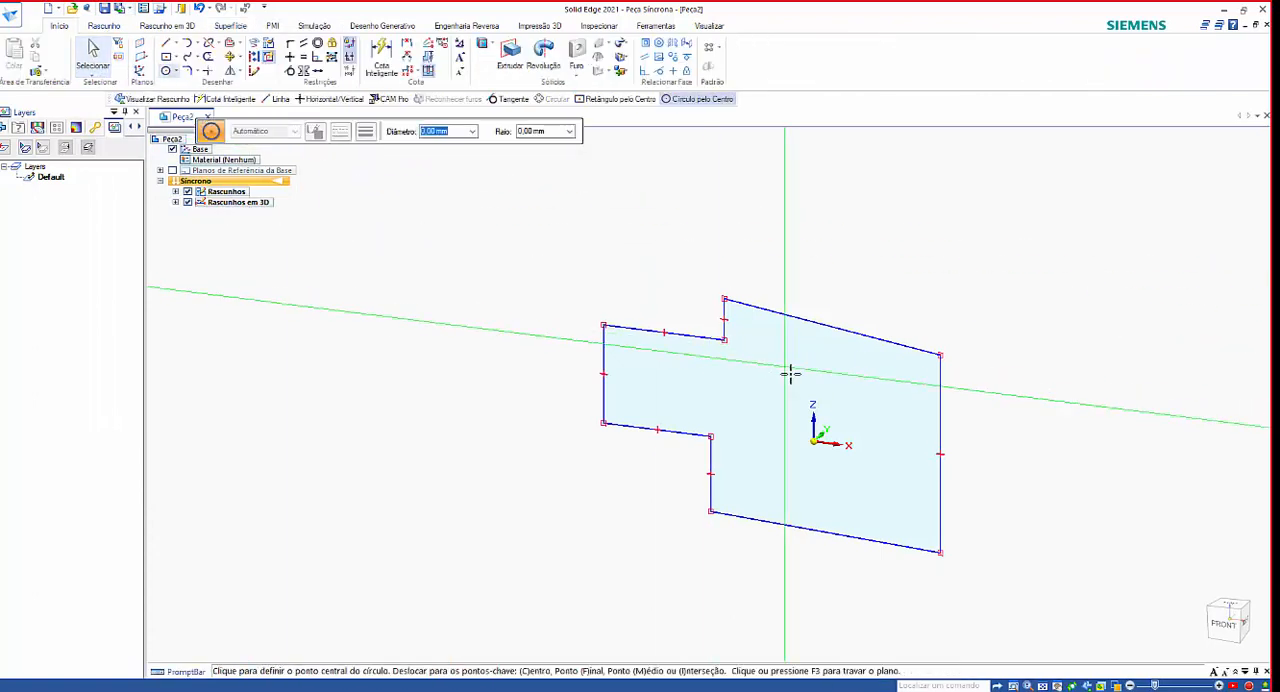
click(770, 408)
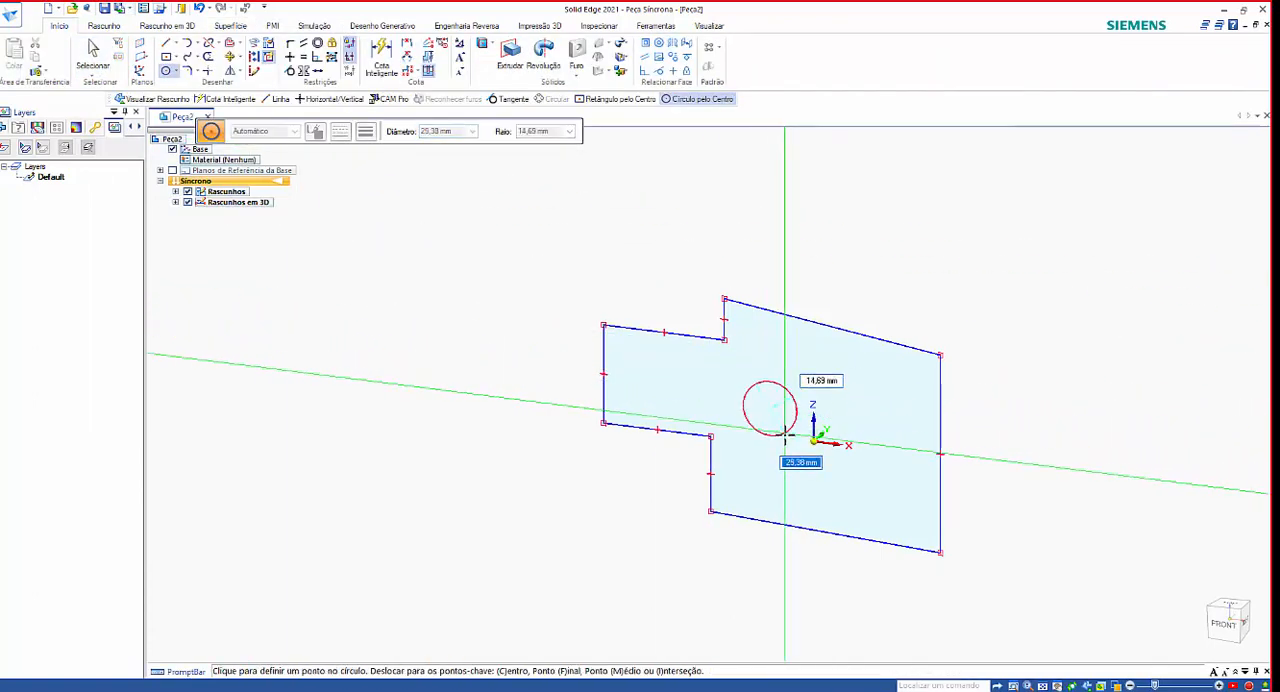
click(784, 447)
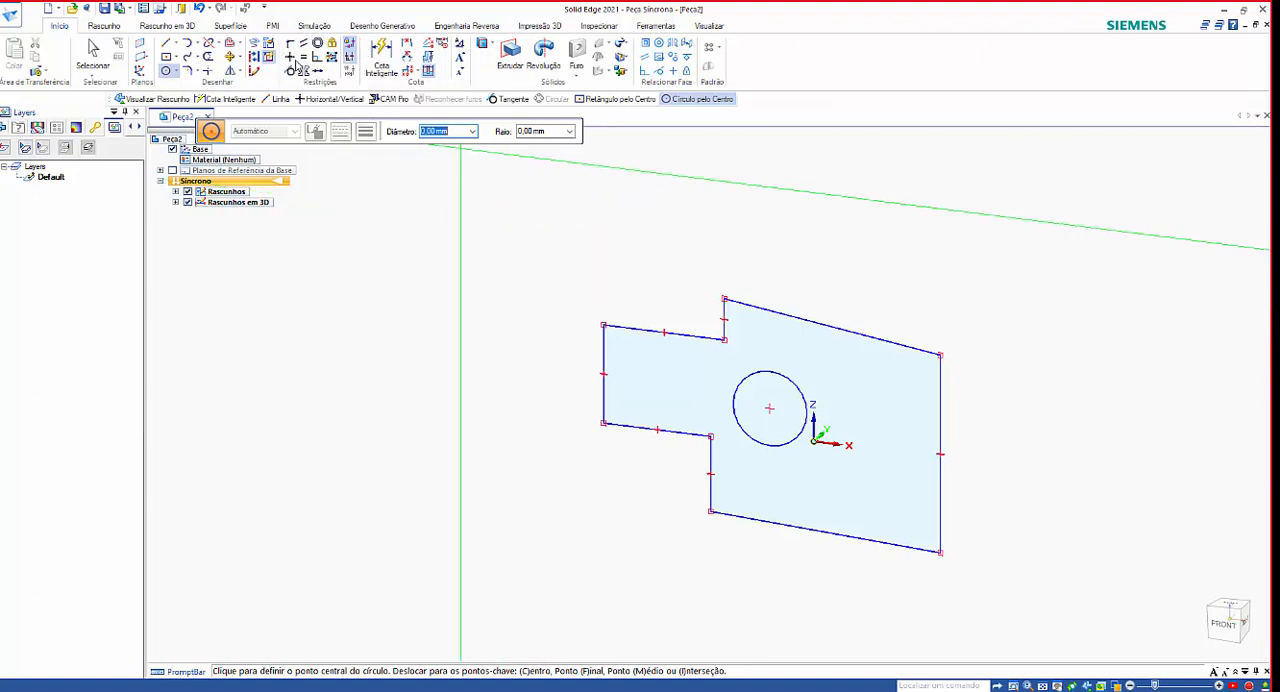
Make the profile's sloping top edge horizontal with the Horizontal/Vertical relation.
click(290, 58)
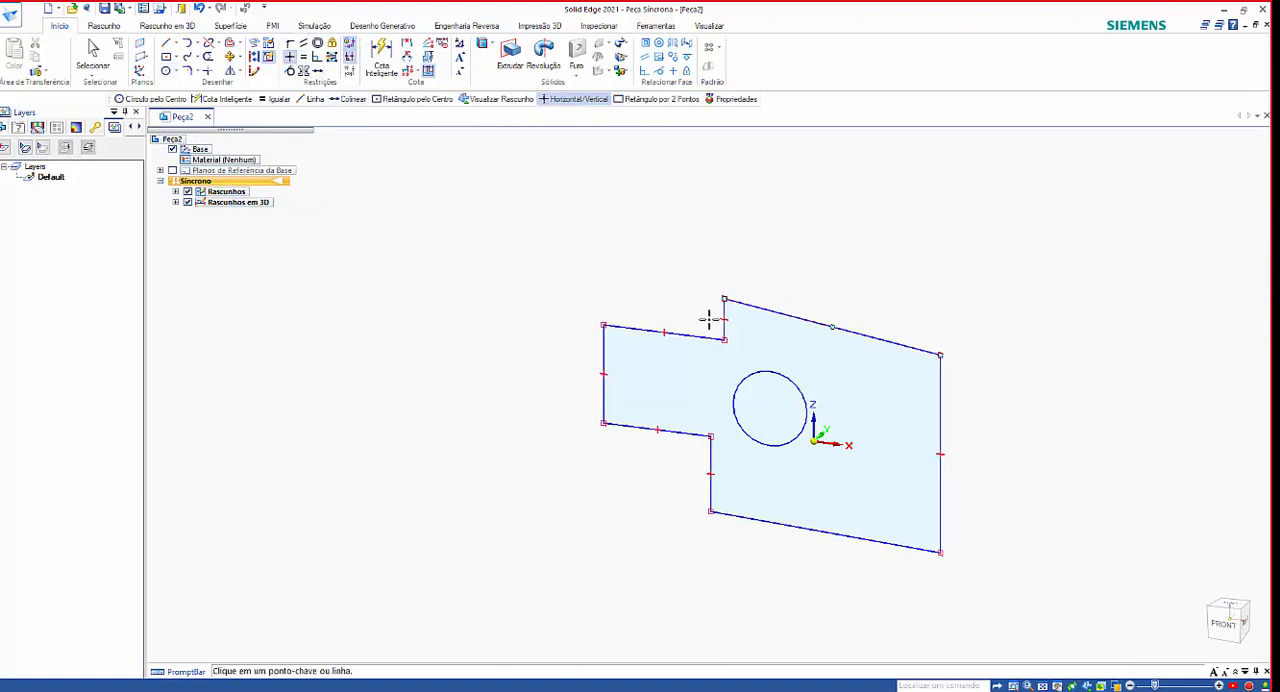
click(784, 313)
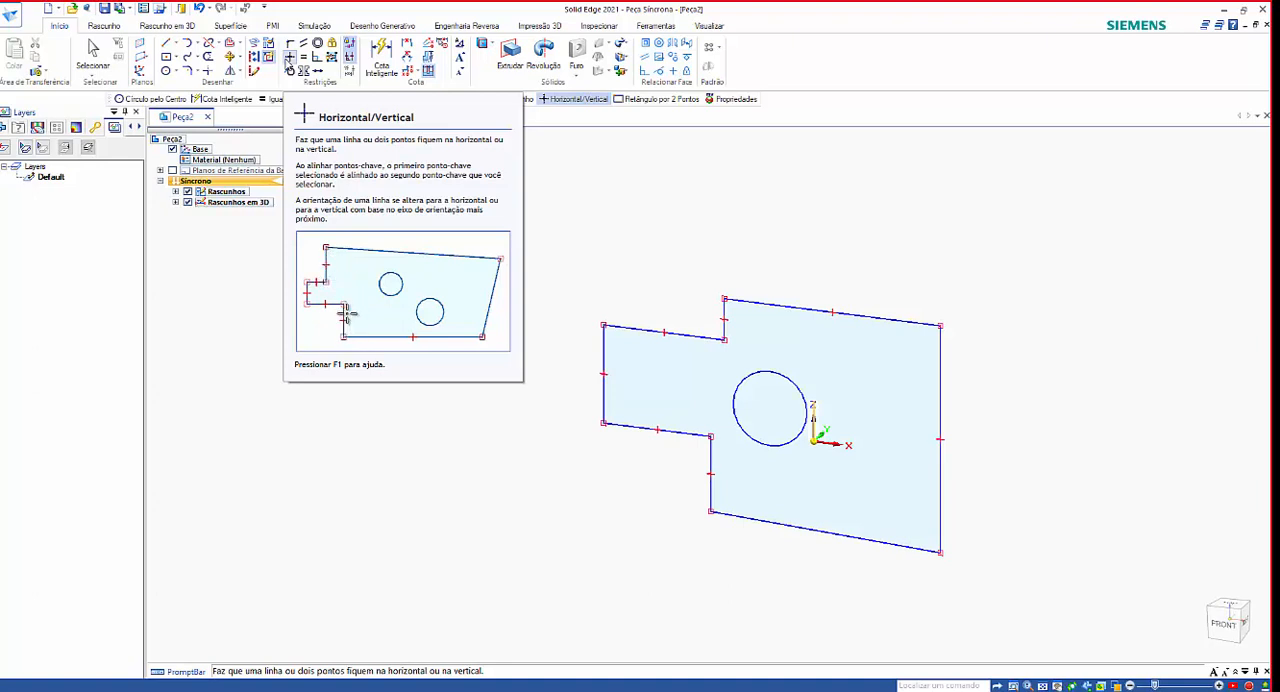
Undo the horizontal relation on the profile's top edge and reapply it to the sloping edge with Horizontal/Vertical.
click(288, 60)
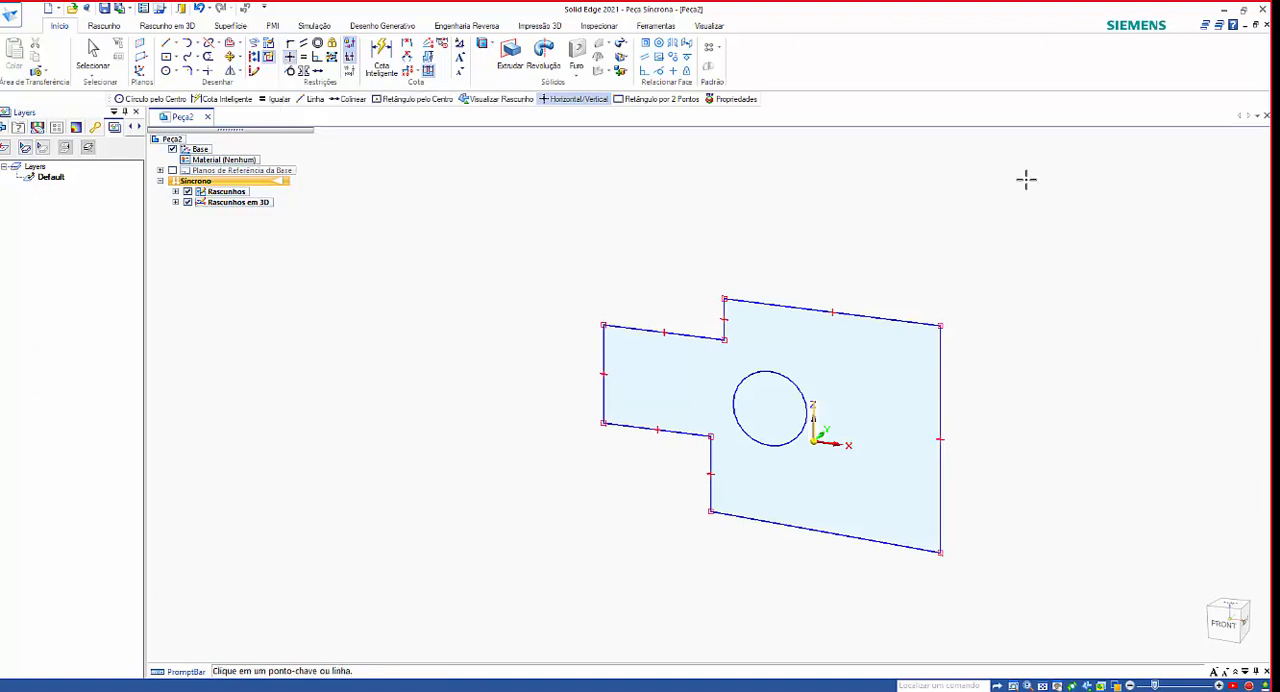
key(ctrl+z)
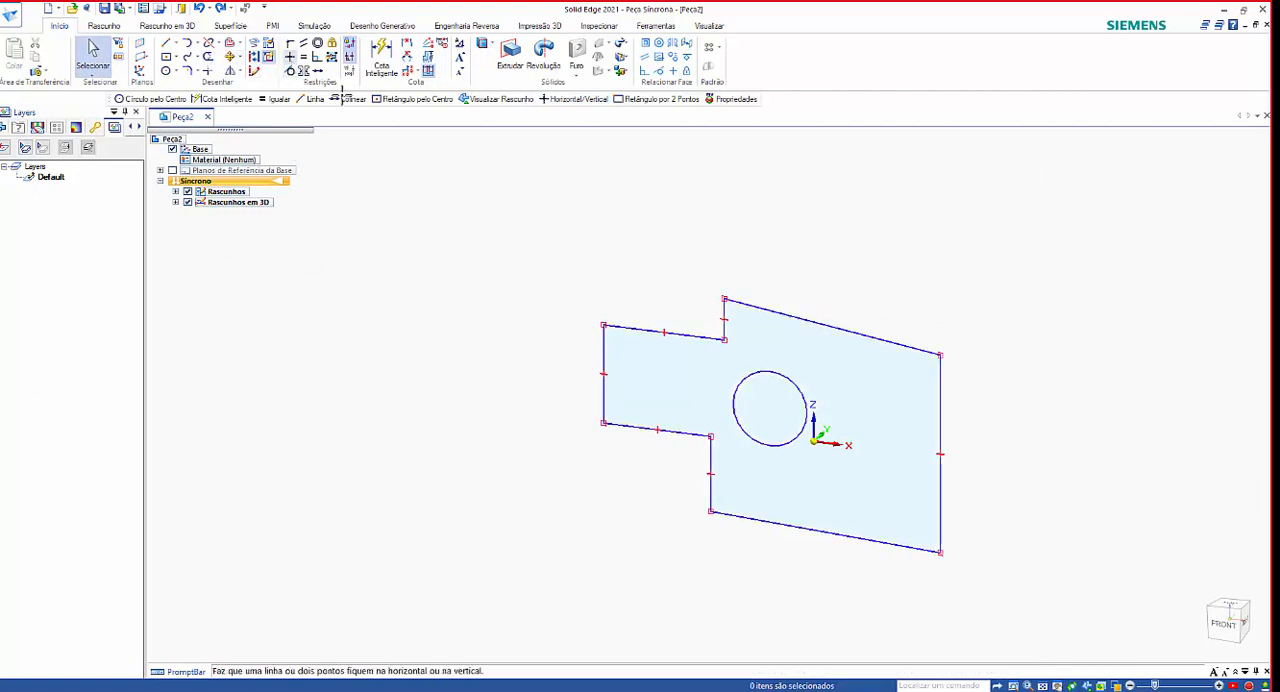
click(290, 57)
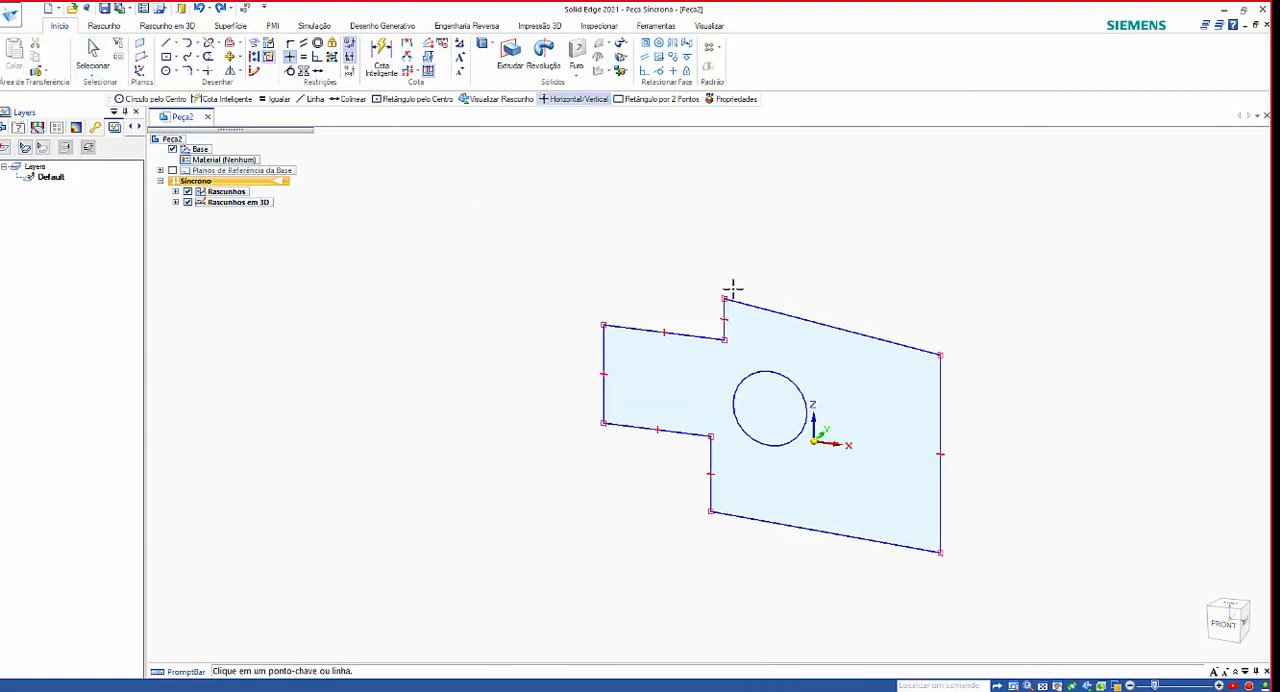
click(784, 313)
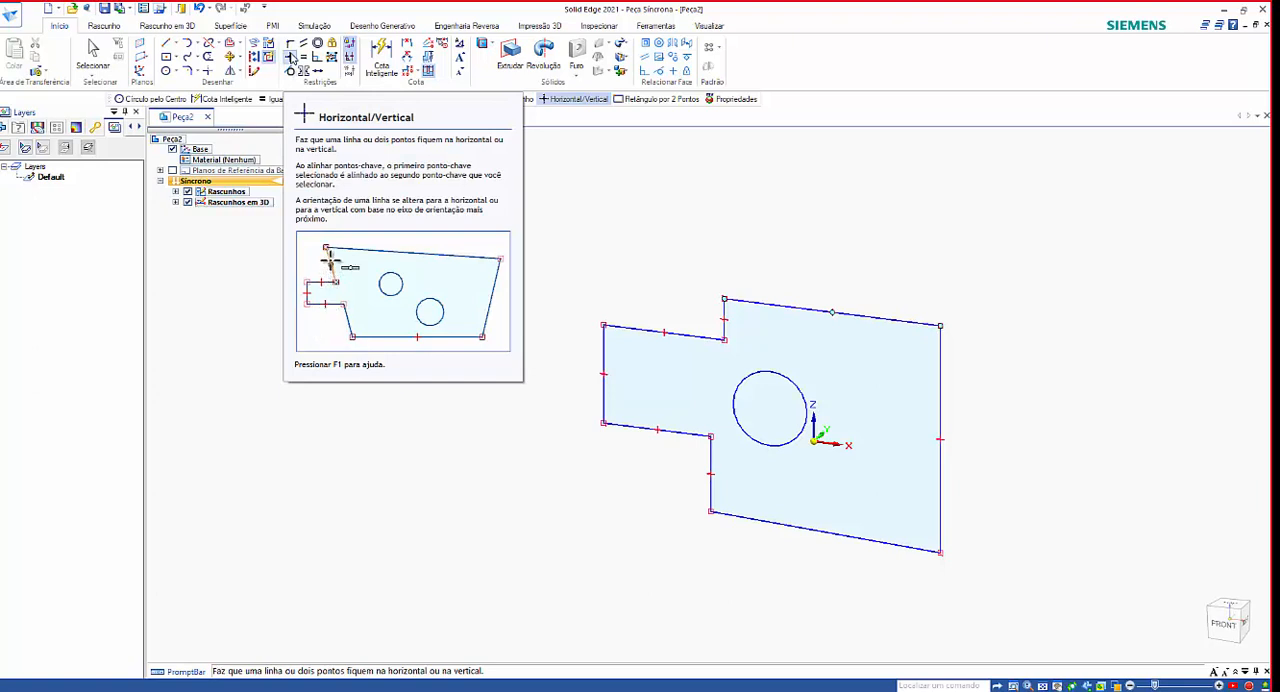
Align the circle's center with the midpoints of the long vertical edge and the sloping bottom edge using Horizontal/Vertical.
click(290, 58)
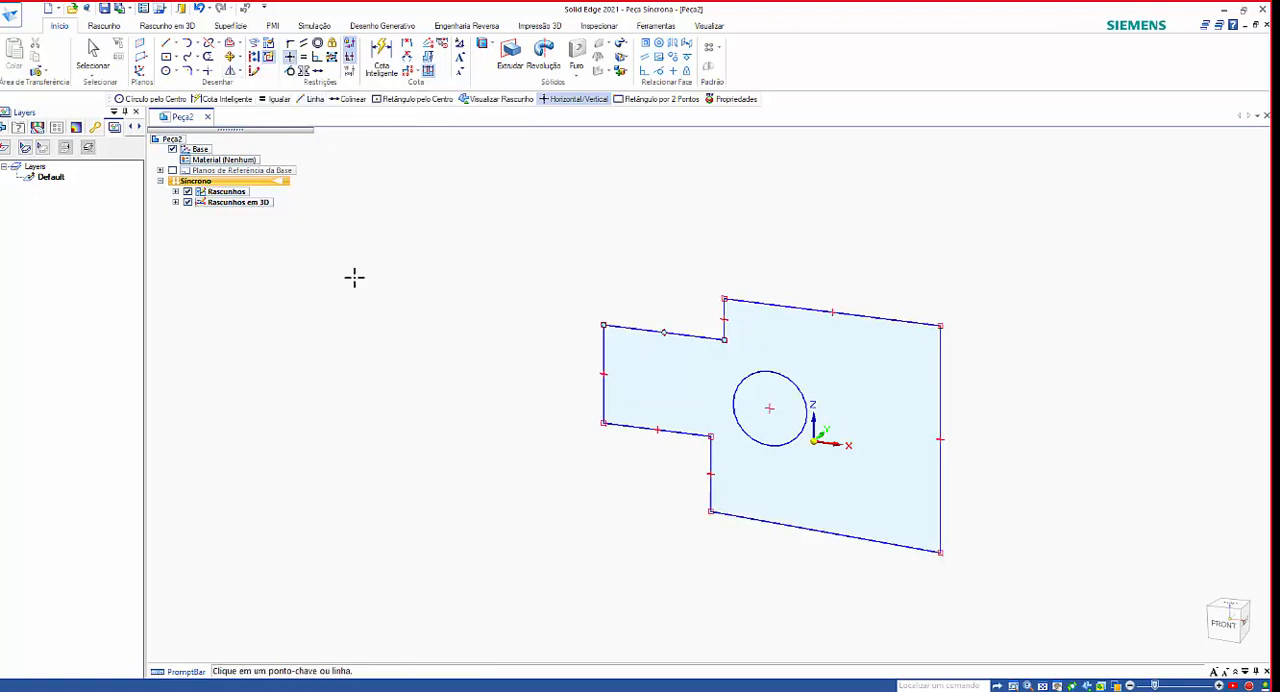
click(770, 409)
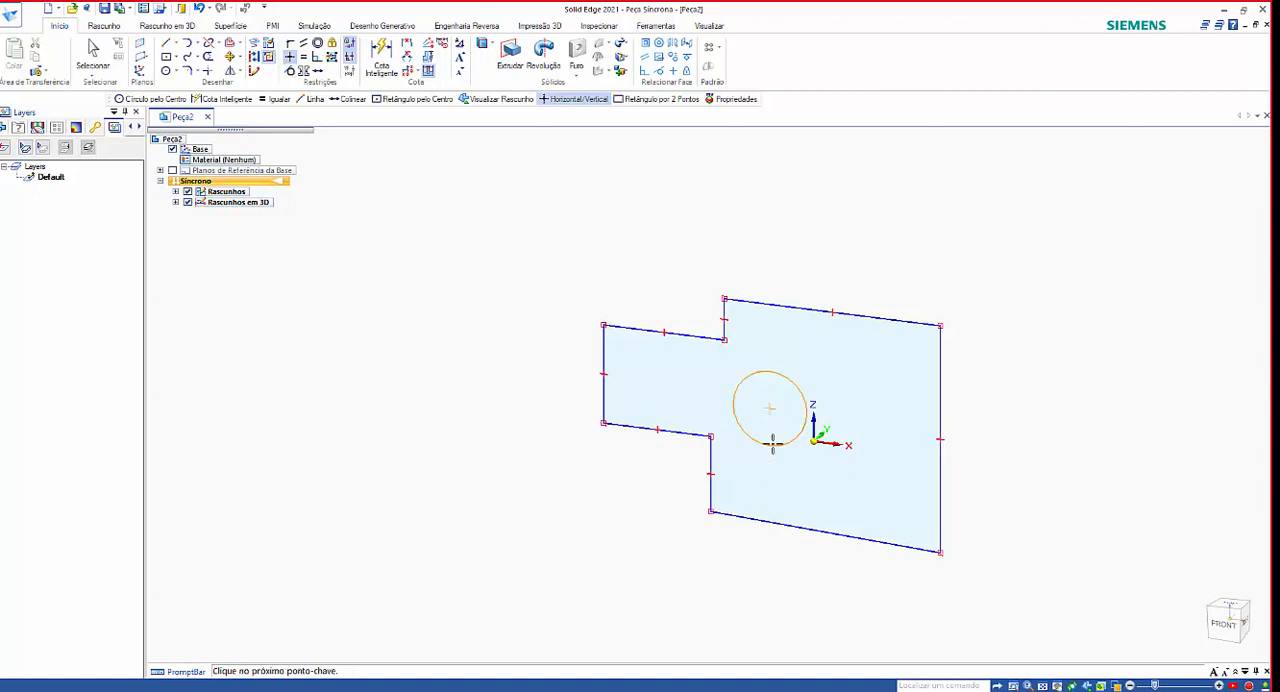
click(940, 438)
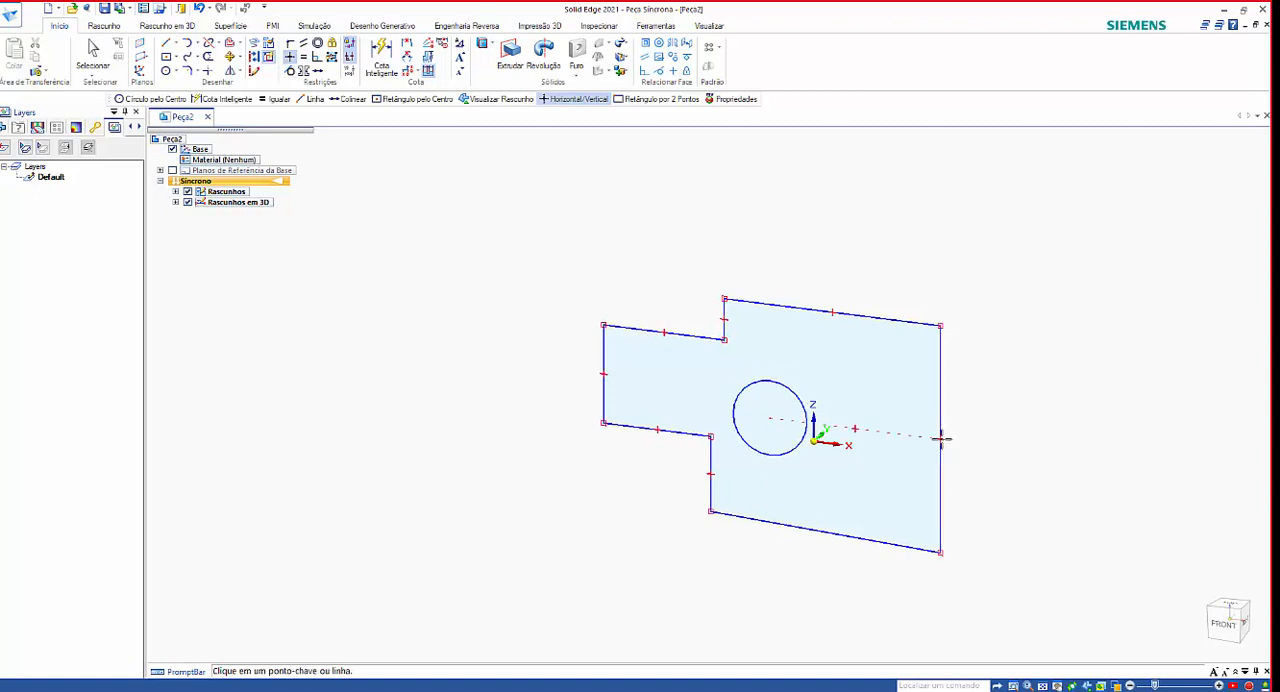
click(768, 418)
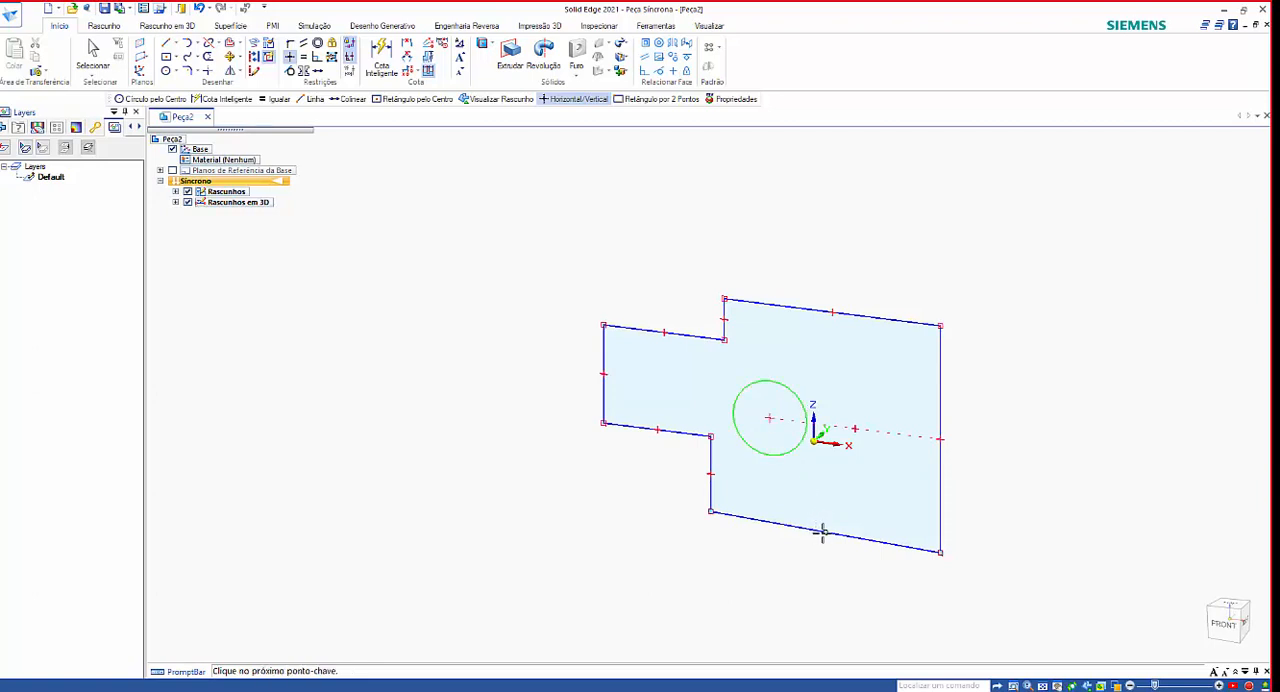
click(823, 531)
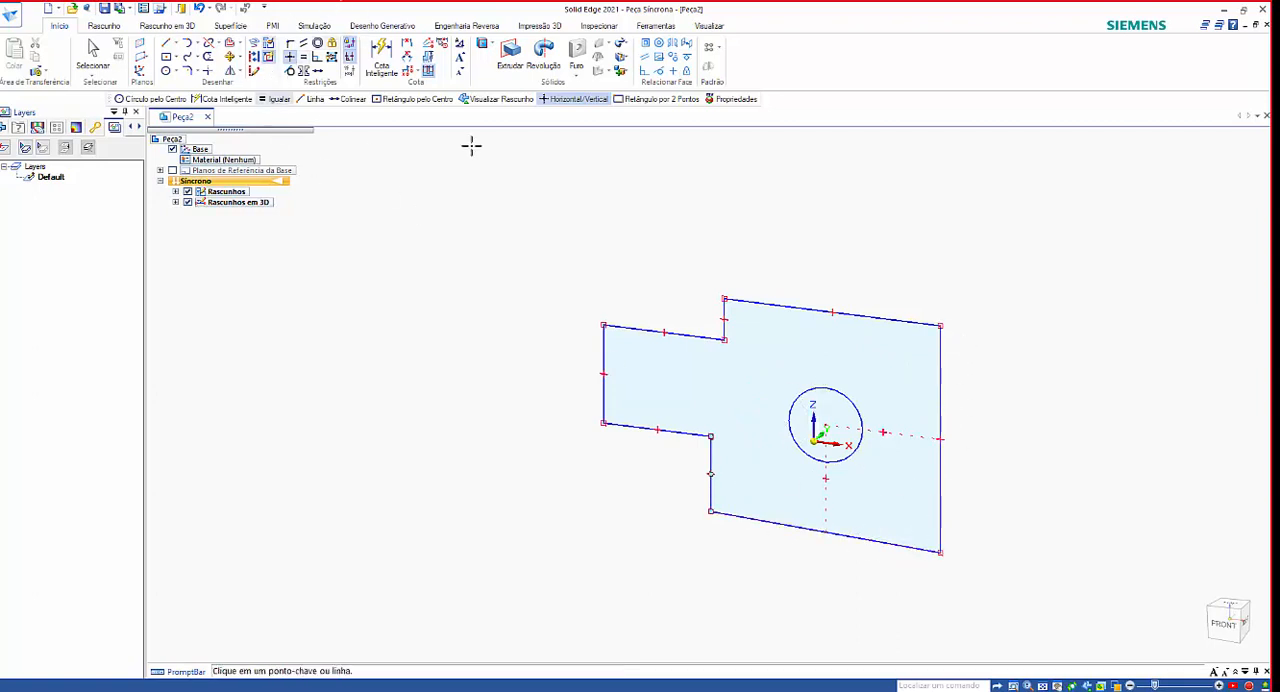
Make the upper short vertical step edge equal in length to the lower one with the Equal relation.
click(315, 57)
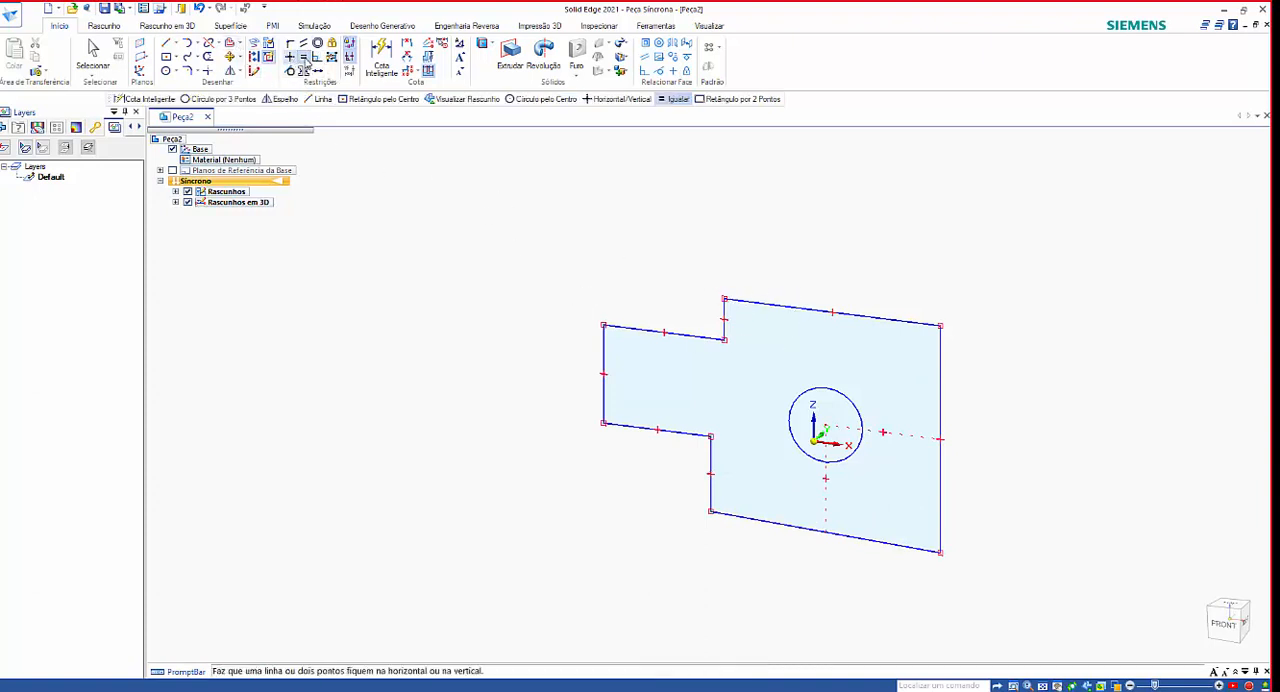
click(724, 310)
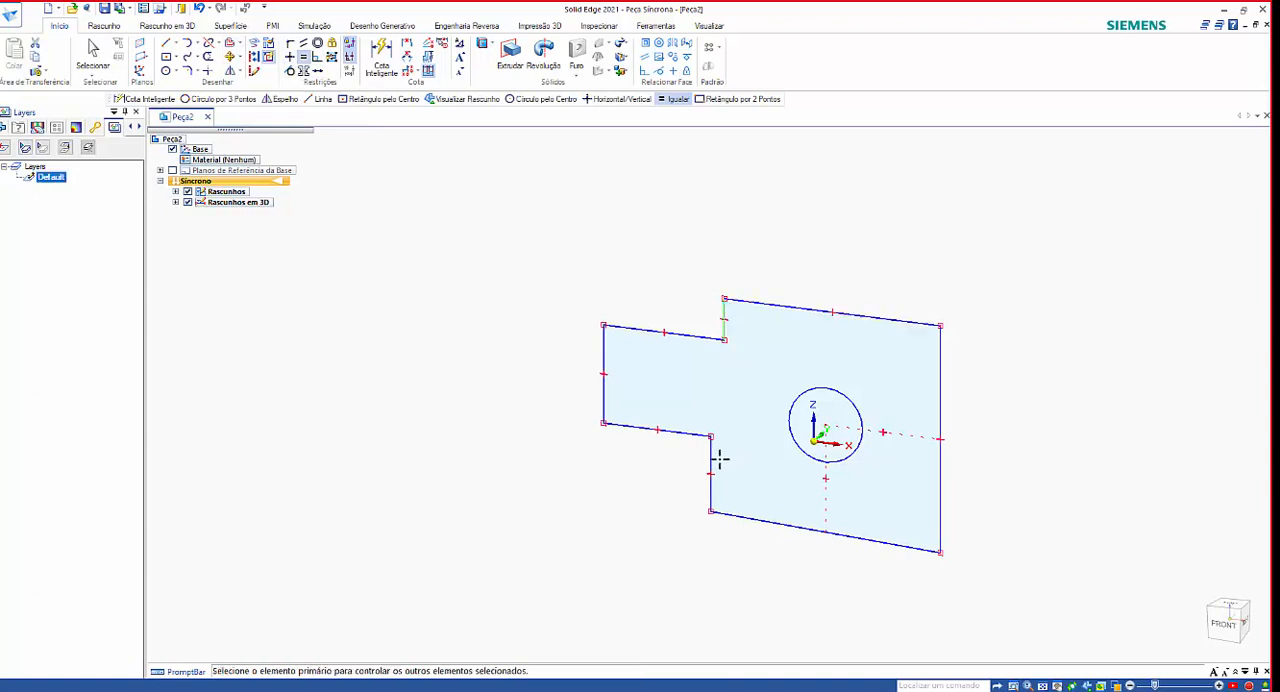
click(712, 460)
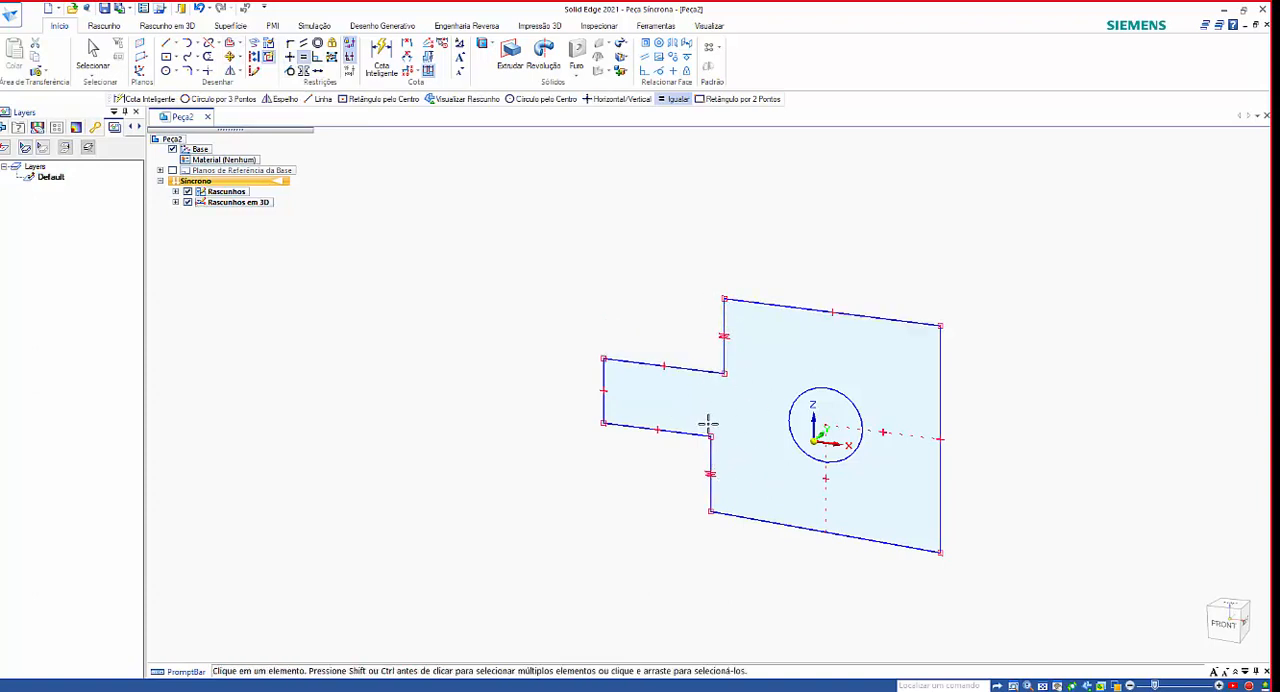
Make the upper and lower short vertical step edges collinear with the Collinear relation.
click(318, 72)
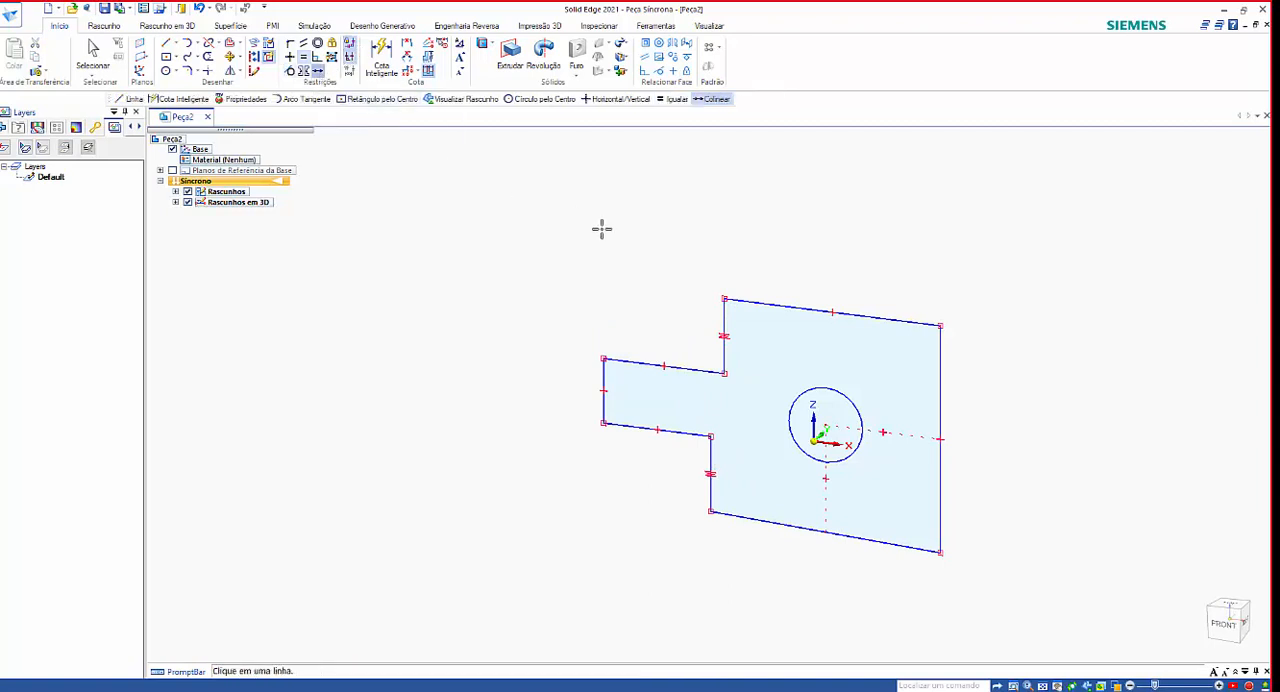
click(724, 332)
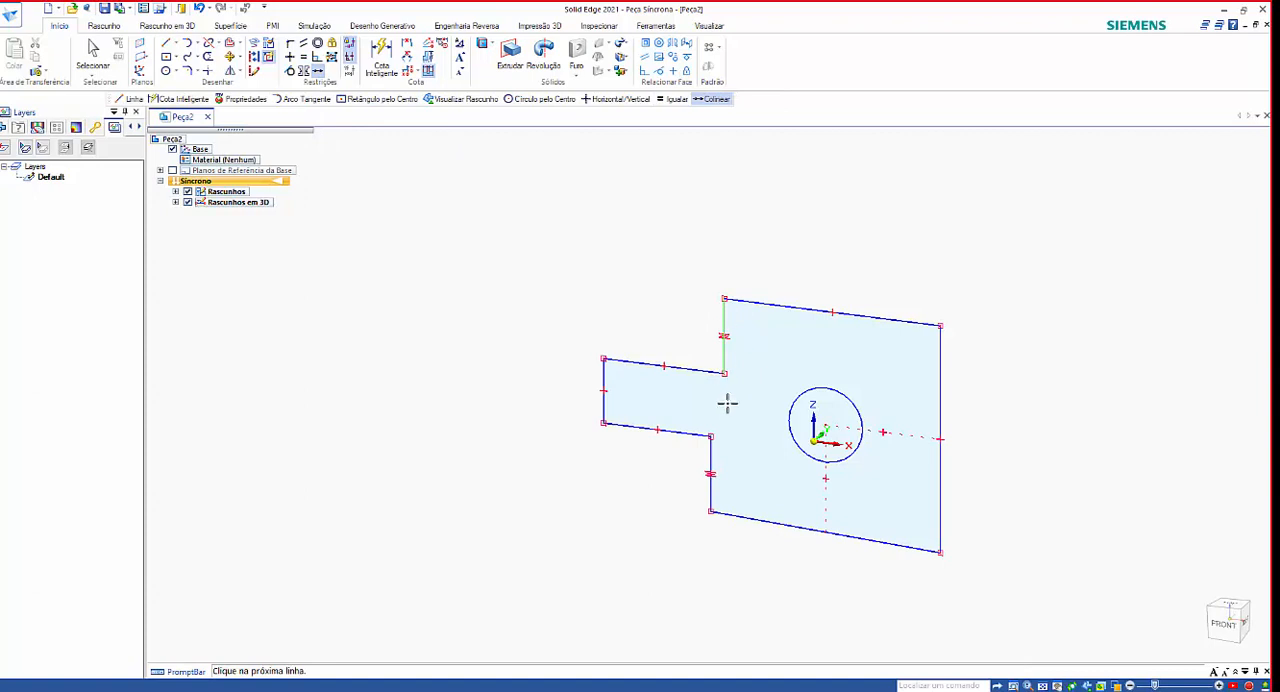
click(710, 455)
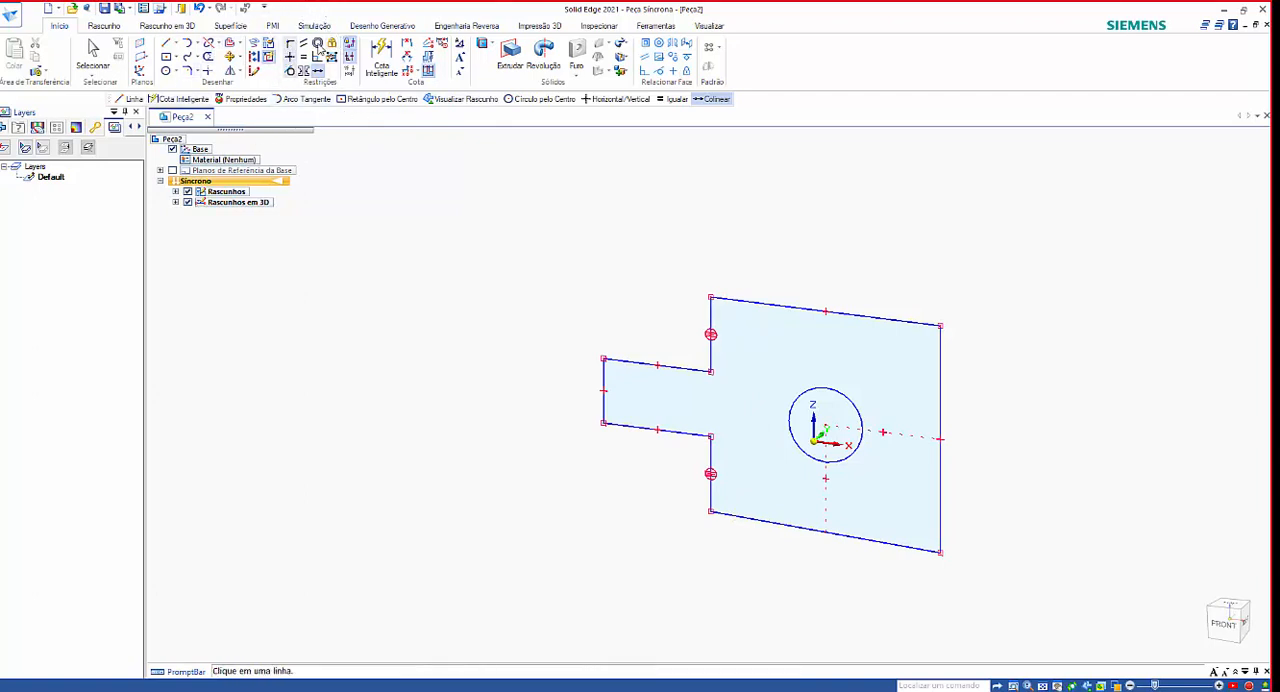
Add a Smart Dimension above the profile's top edge and set its length to 50 mm.
click(381, 67)
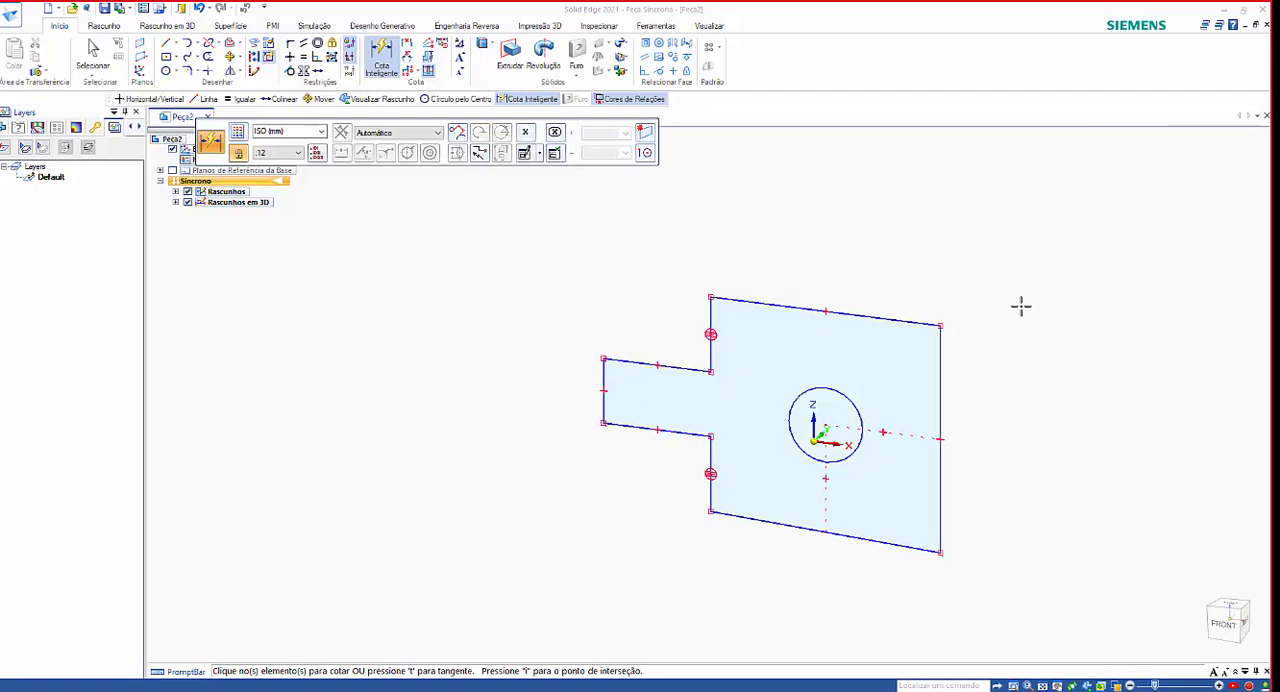
click(889, 314)
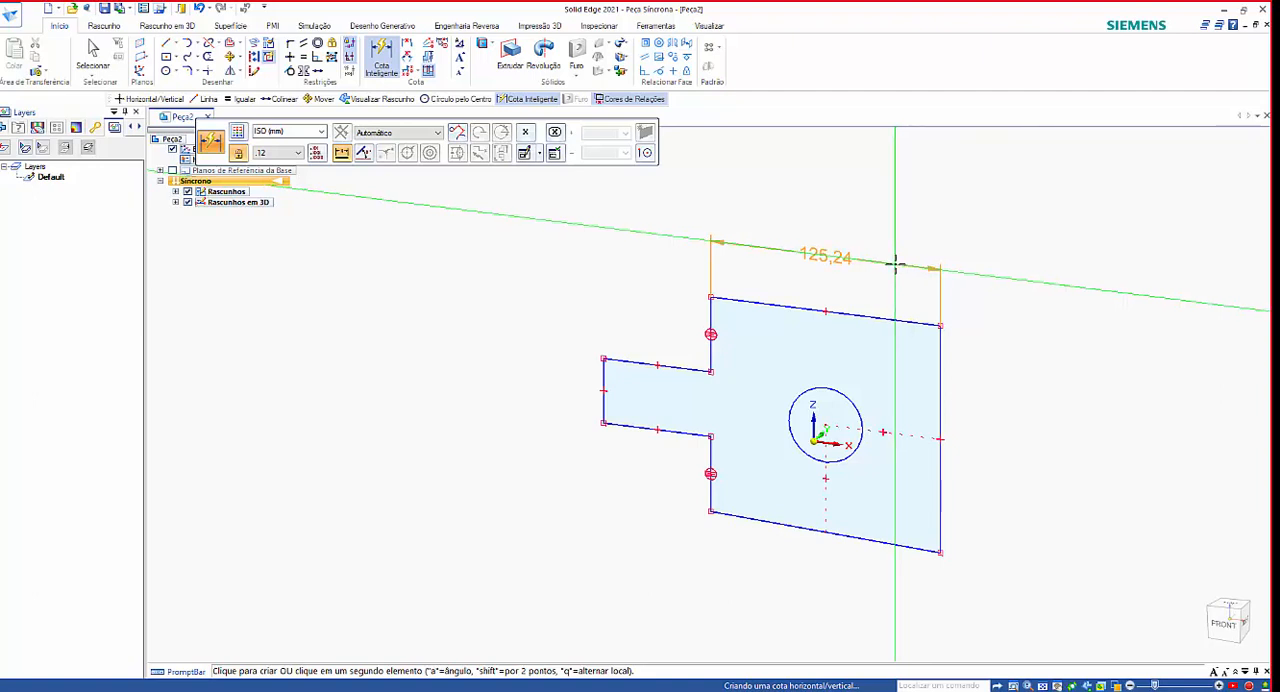
click(898, 265)
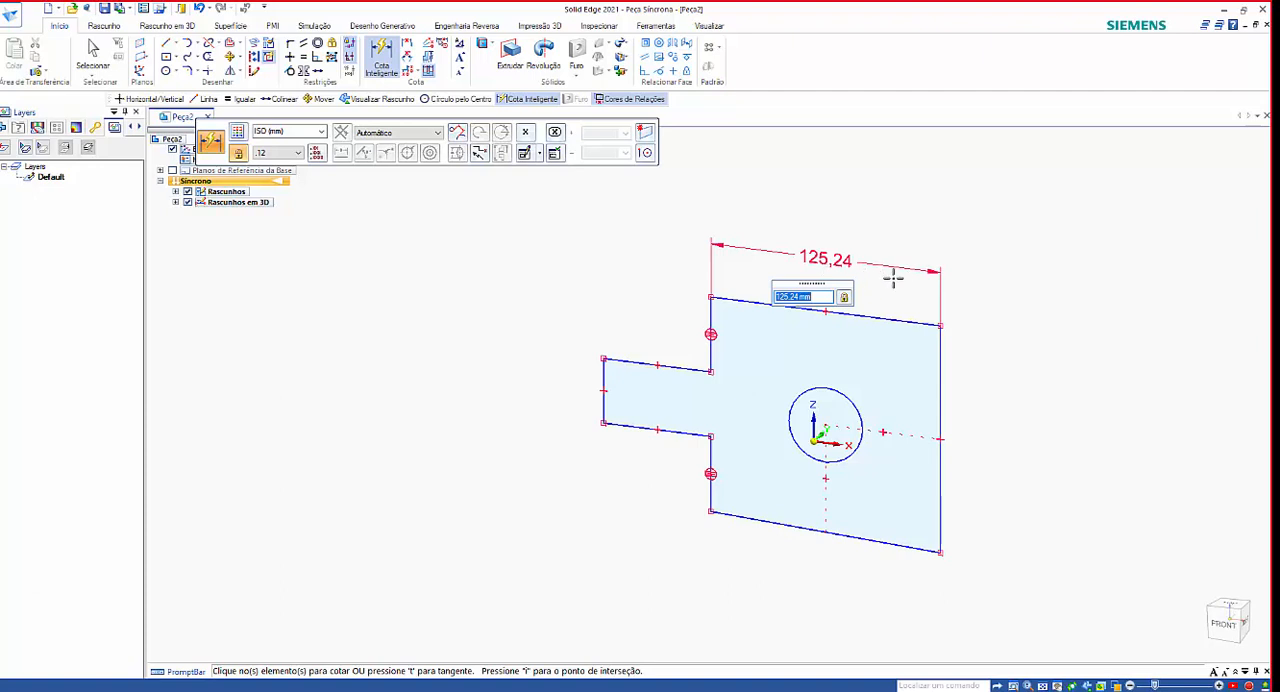
text(50)
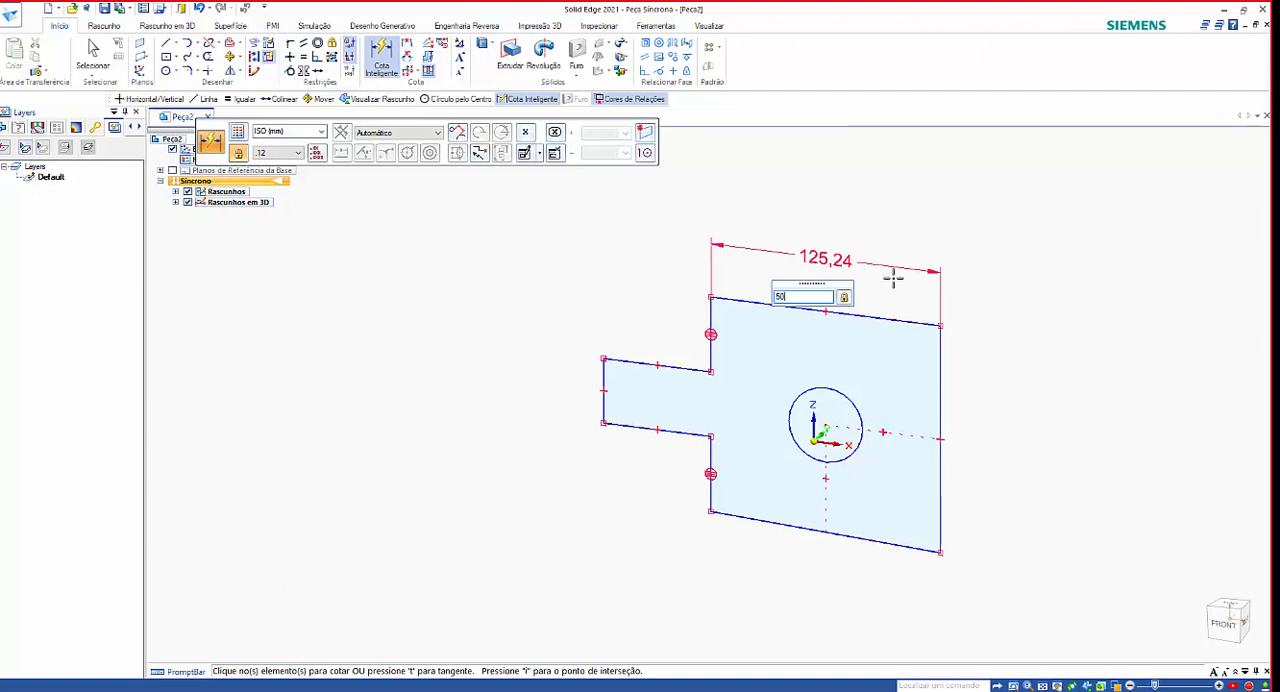
key(Return)
scroll(867, 498, up, 5)
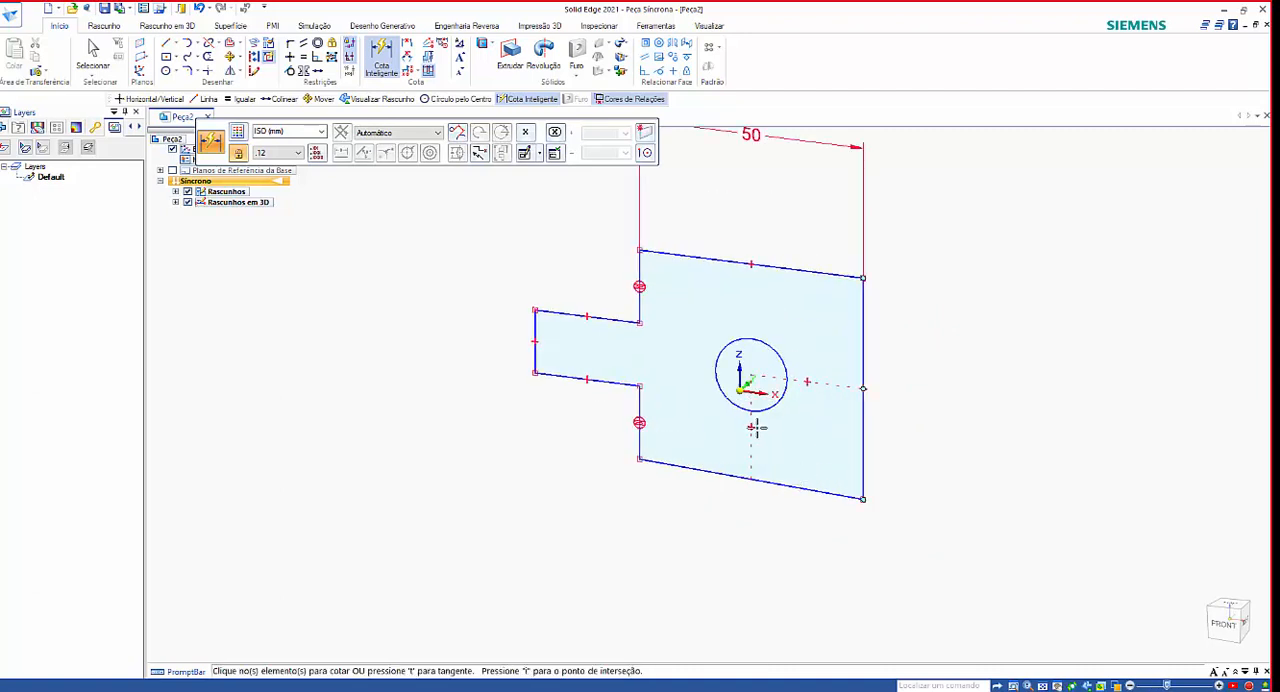
scroll(757, 427, down, 3)
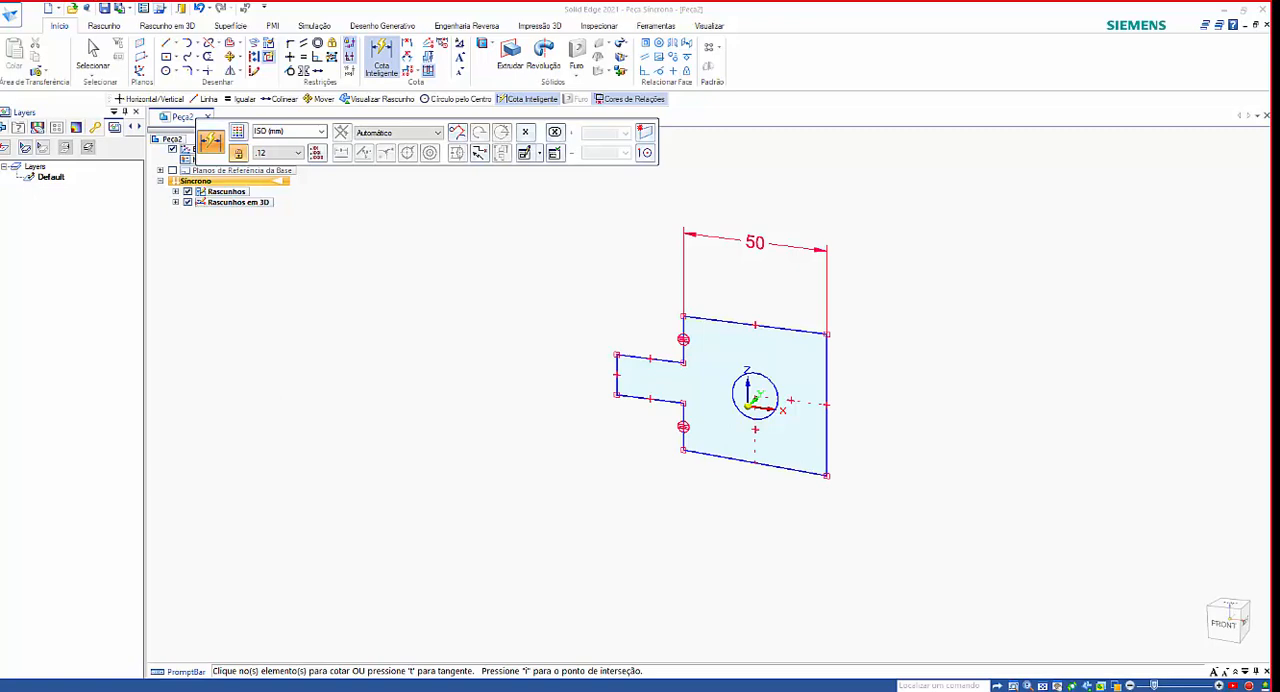
Switch to mt01413.pdf in Adobe Acrobat Reader, examine the dimensioned sketch in the Rascunho chapter, and return to Solid Edge.
drag(0, 185, 854, 4)
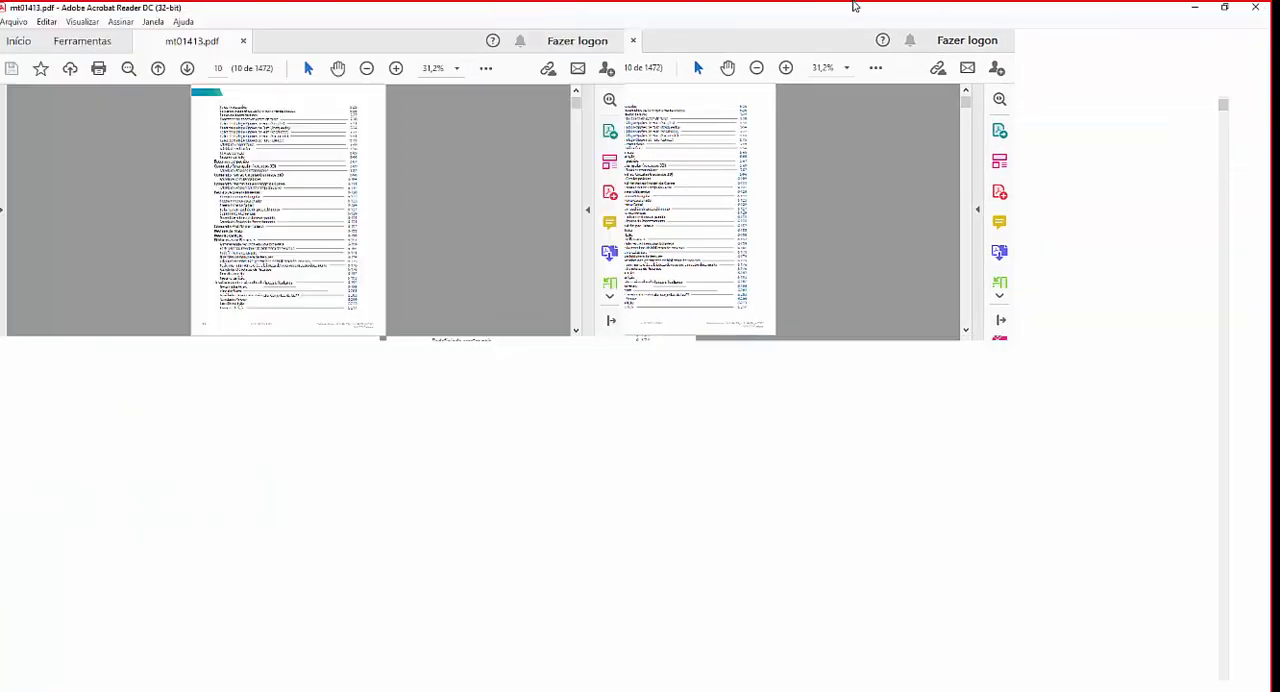
scroll(769, 285, down, 8)
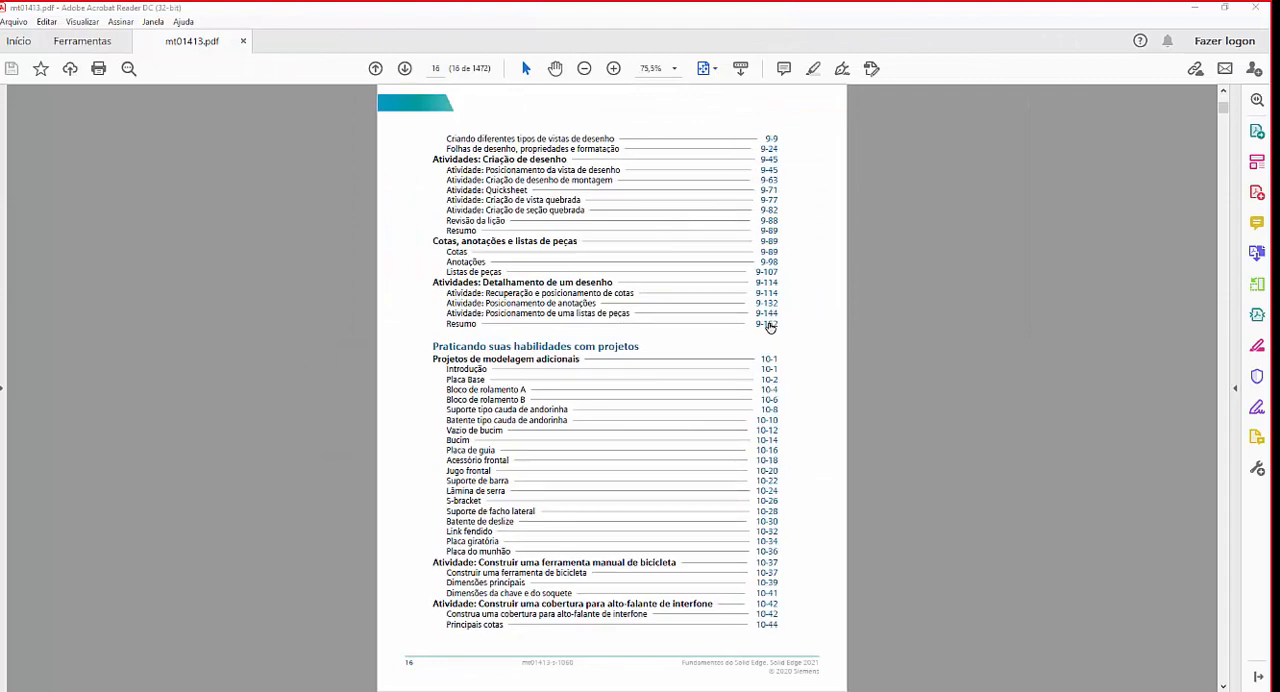
scroll(770, 328, down, 3)
scroll(770, 328, up, 3)
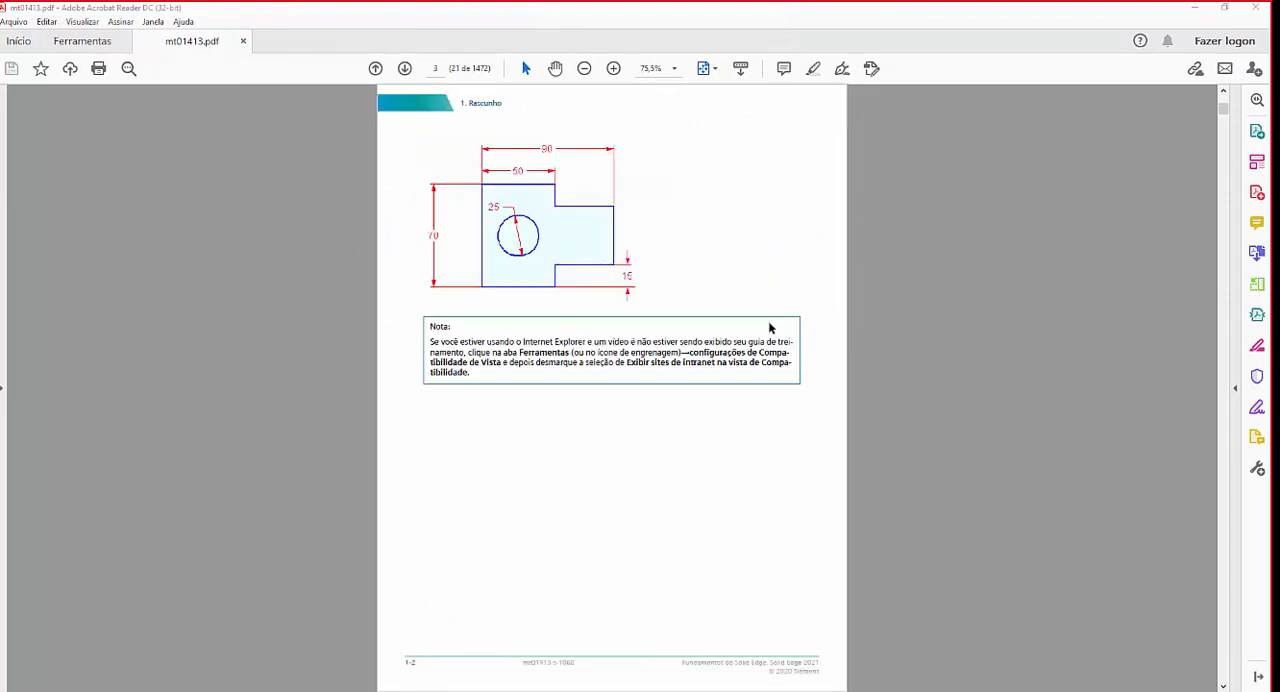
scroll(769, 325, down, 2)
scroll(770, 327, up, 1)
drag(567, 8, 0, 8)
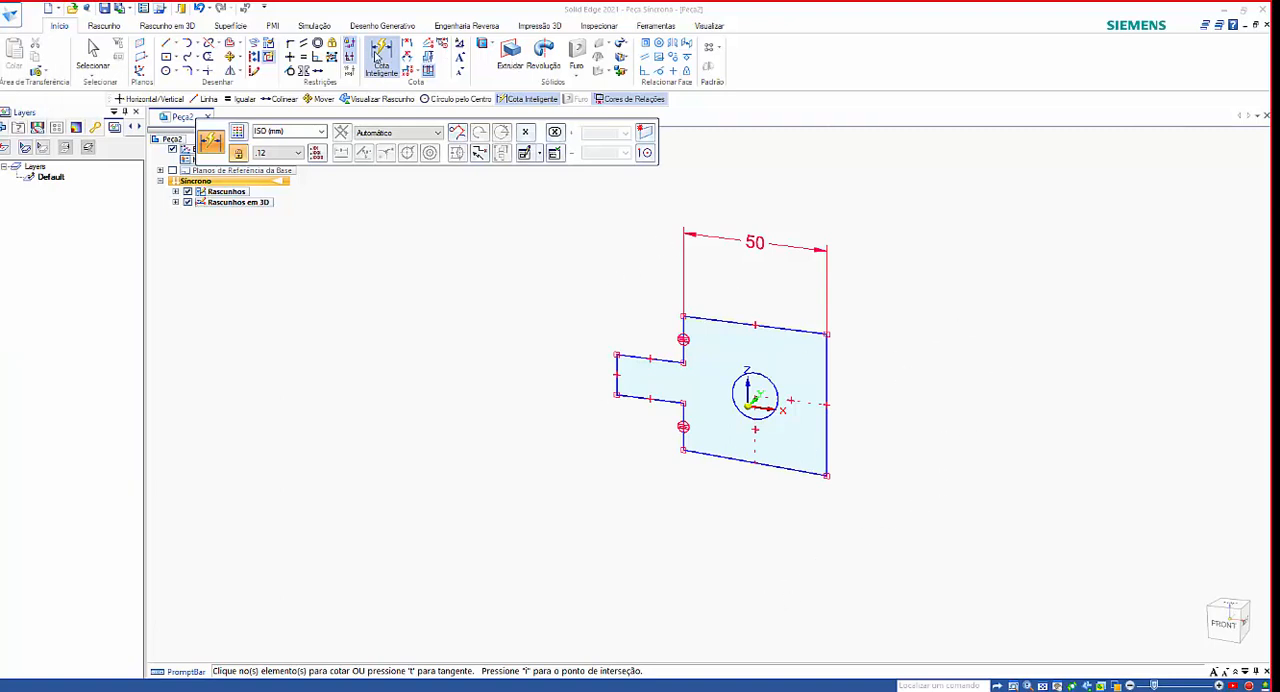
Dimension the long vertical edge to 70 mm with Smart Dimension, and make the sloping bottom edge horizontal.
click(384, 62)
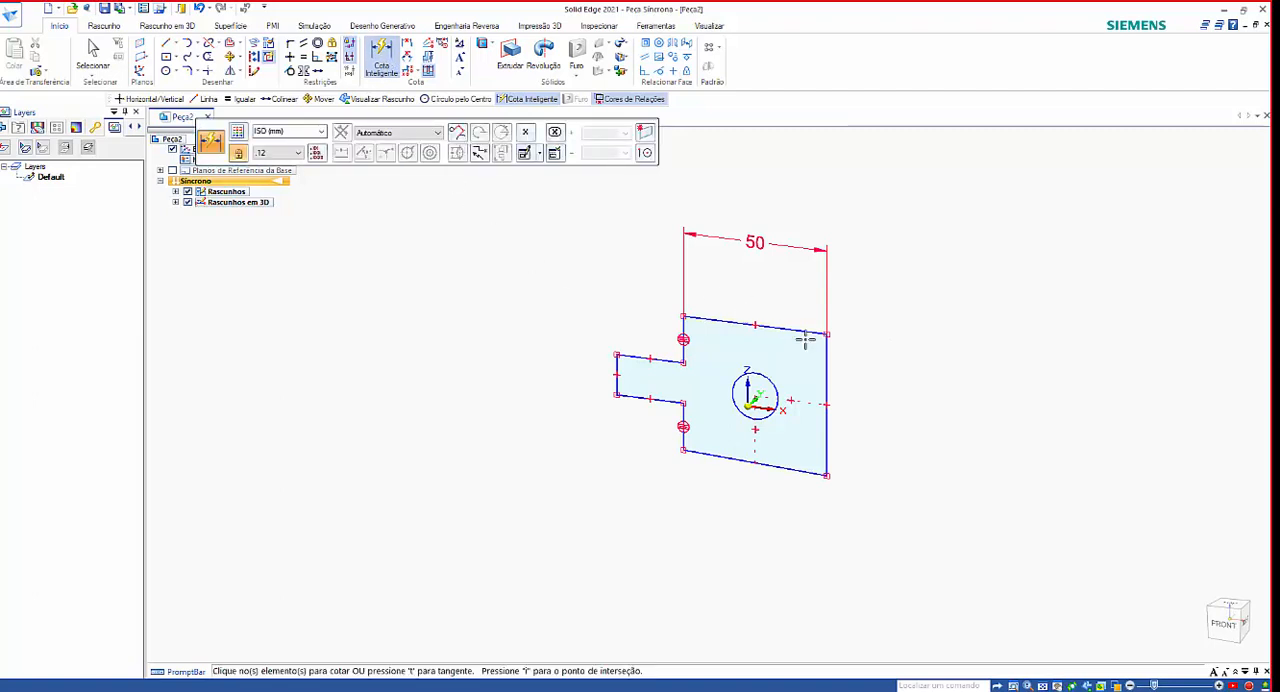
click(827, 366)
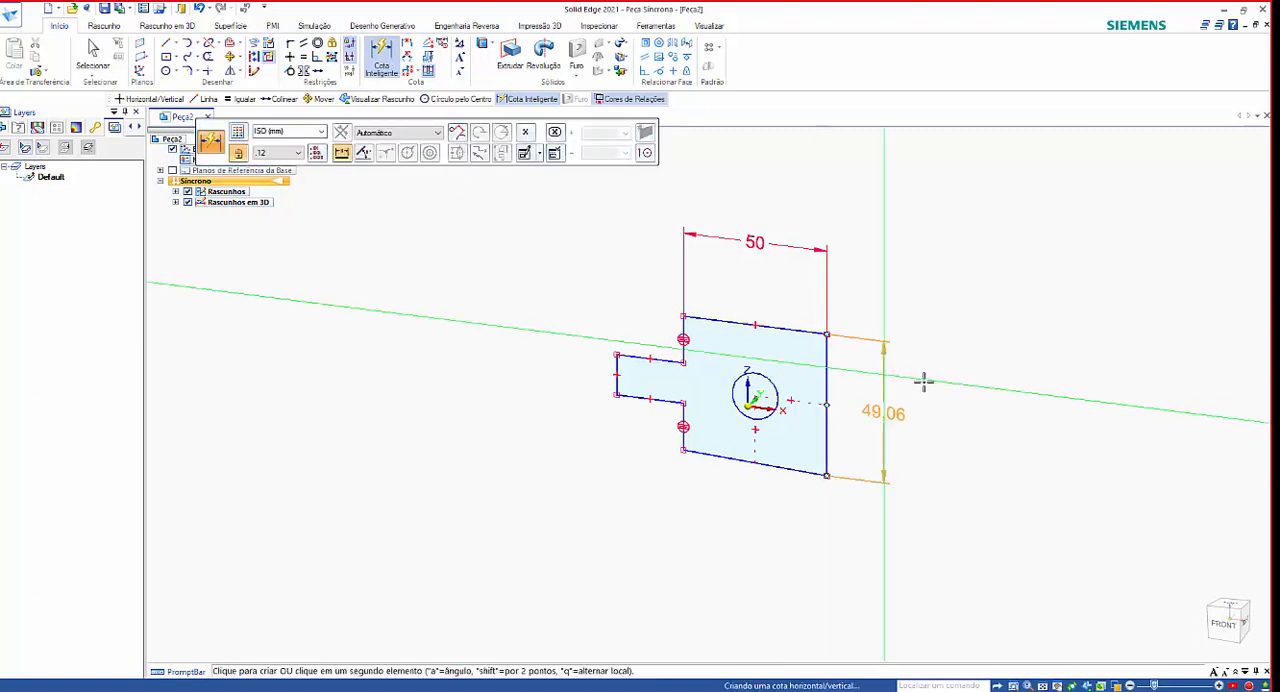
click(919, 375)
text(70)
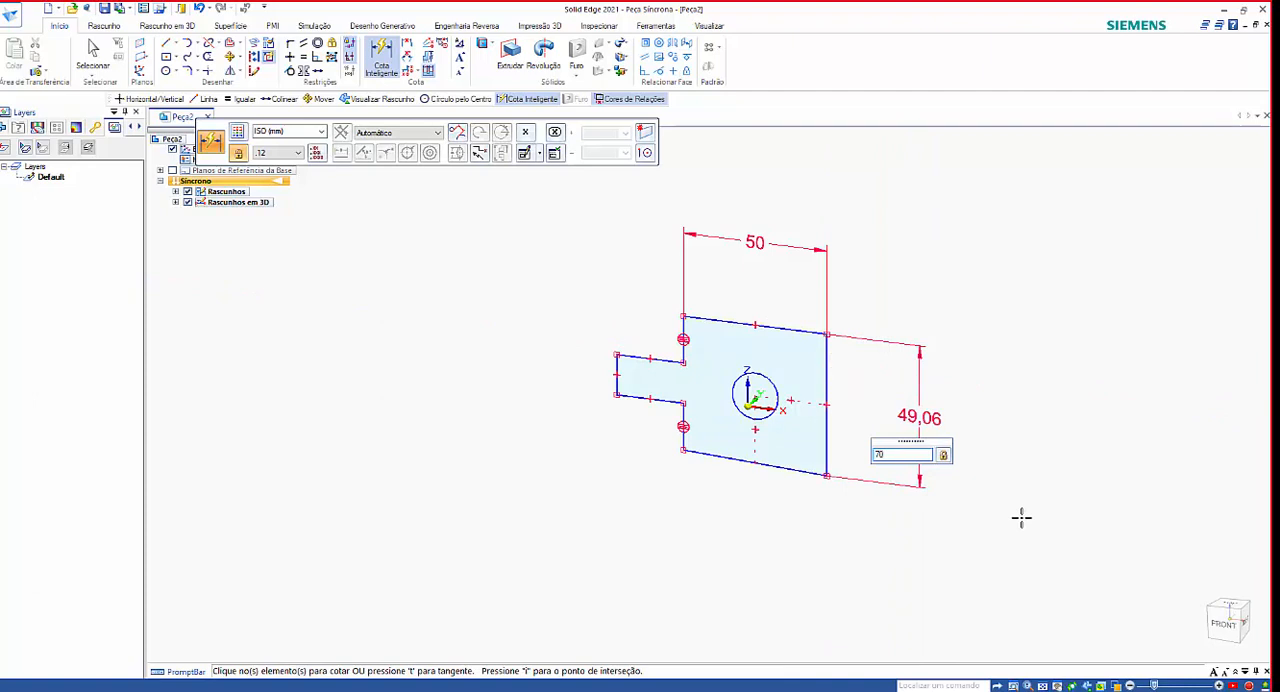
key(Return)
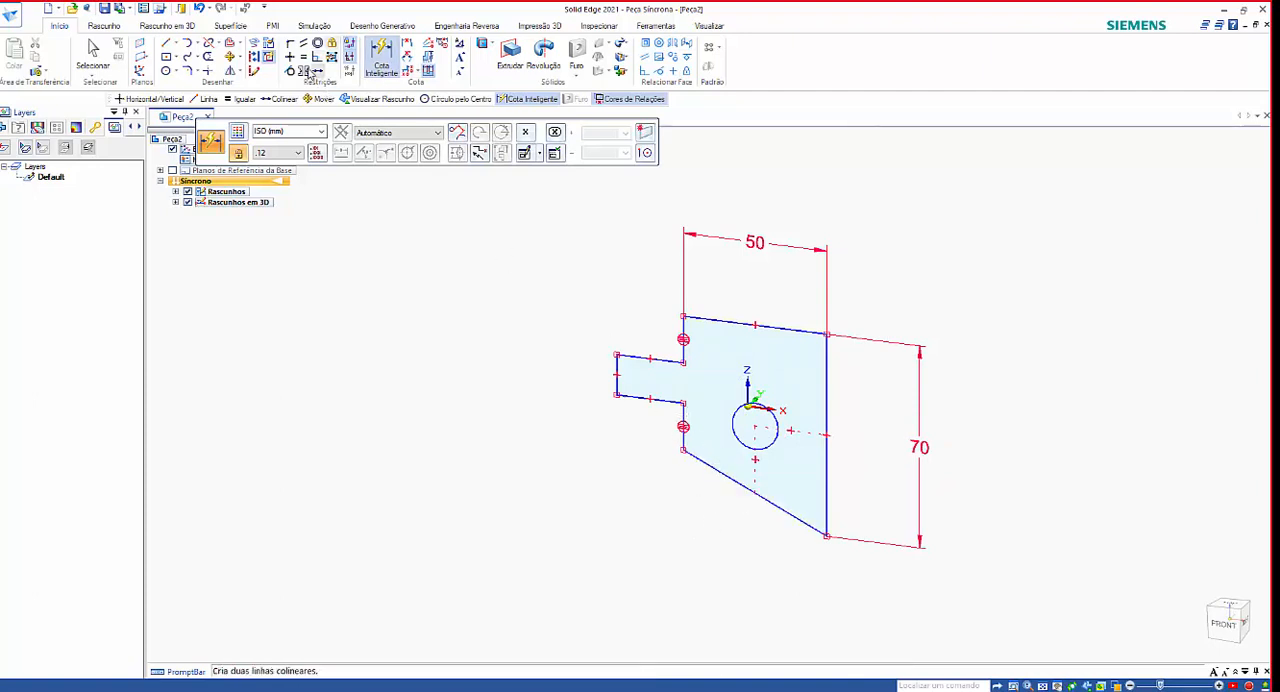
click(290, 58)
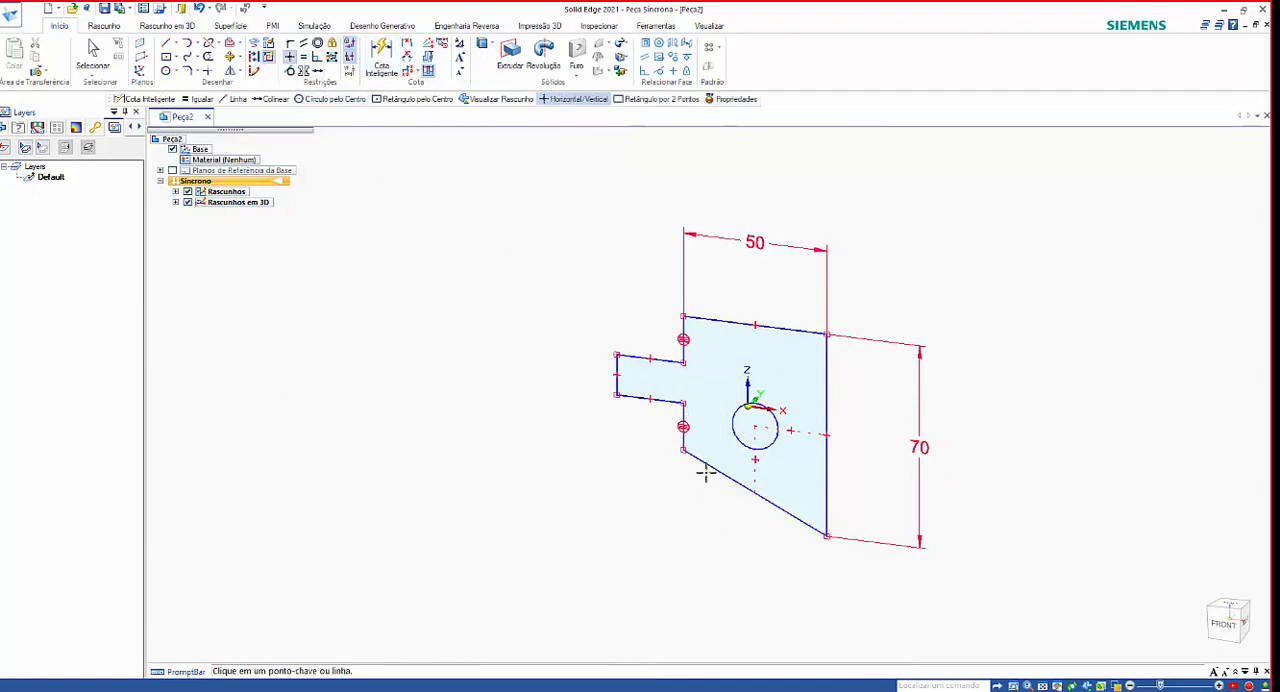
click(709, 467)
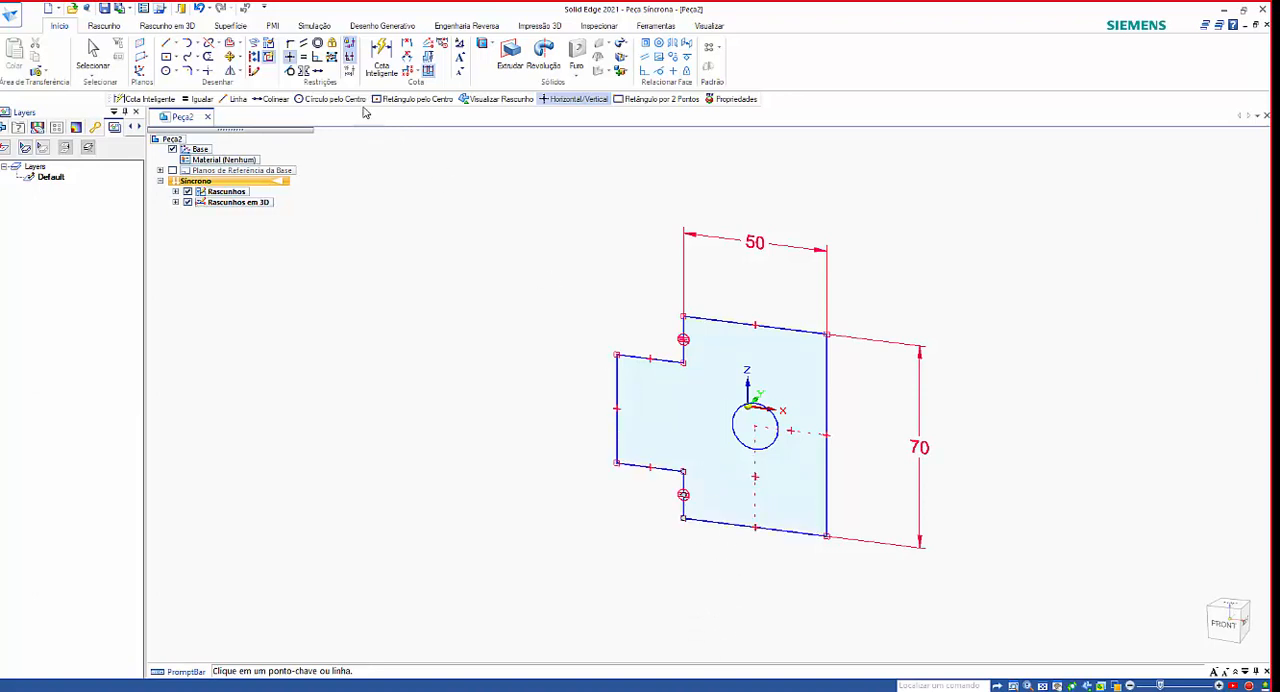
Add a Smart Dimension between the long vertical edge and the narrow tab's outer vertical edge, below the profile, and set it to 90 mm.
click(382, 62)
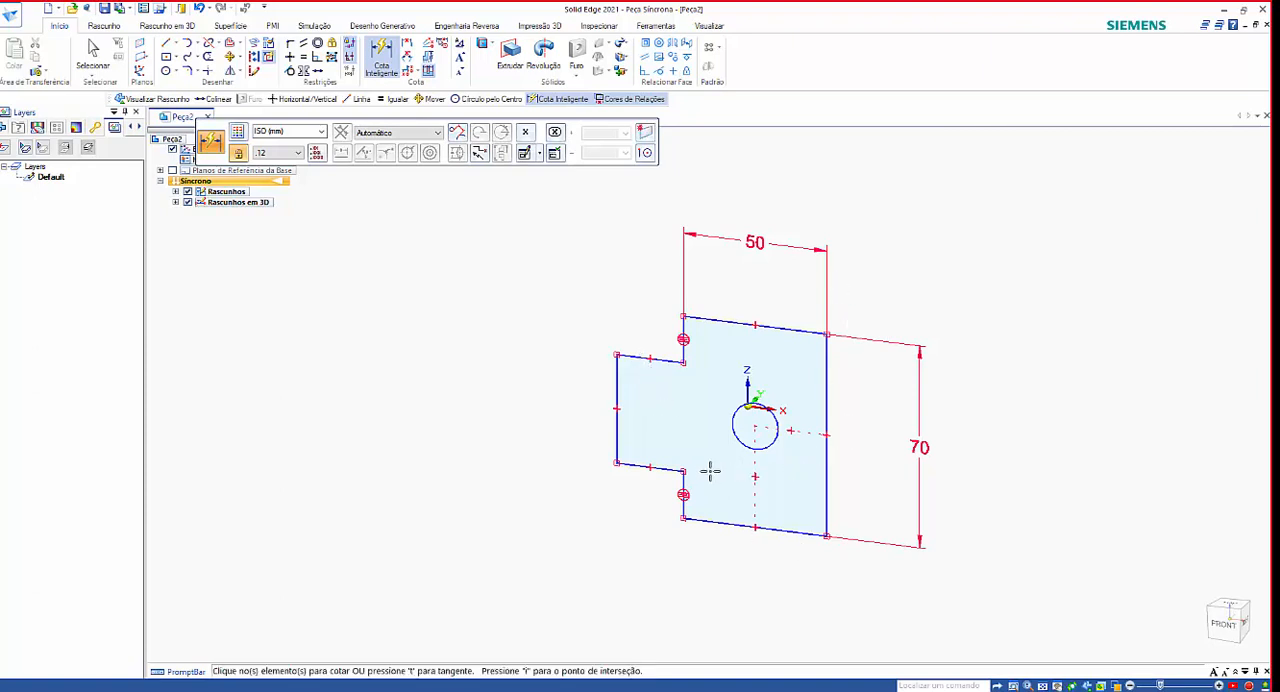
click(828, 390)
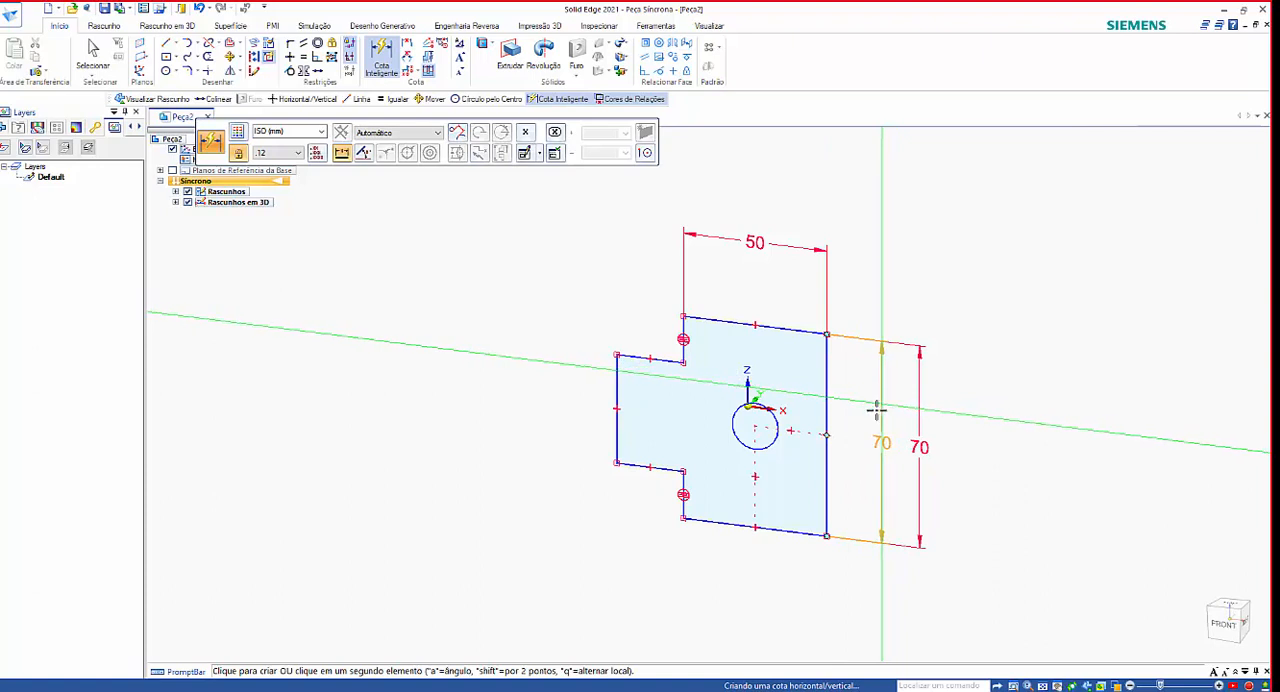
click(615, 392)
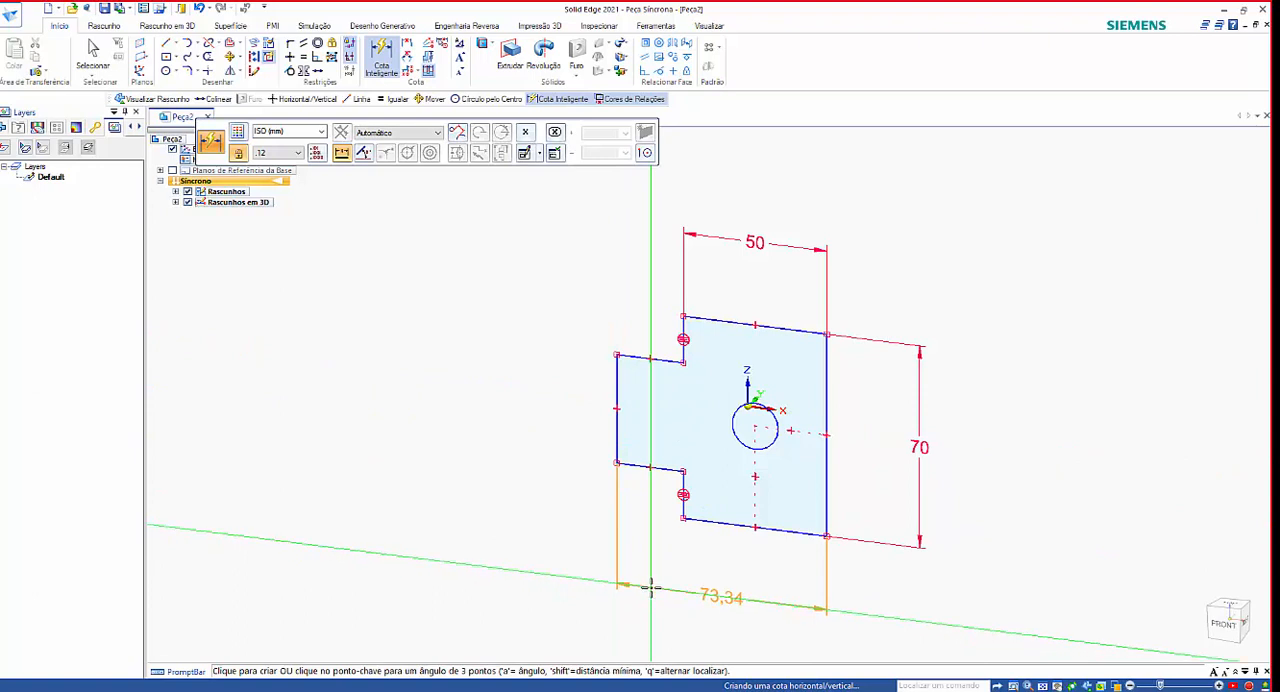
click(650, 590)
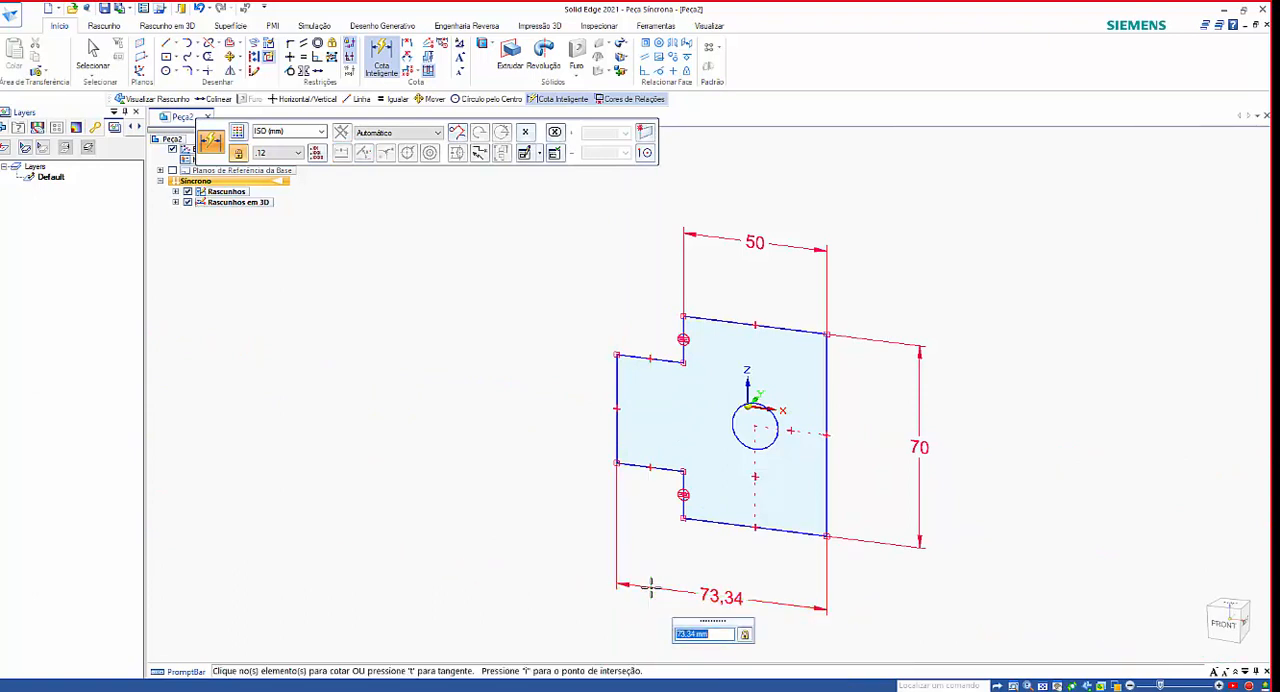
text(5)
text(0)
key(Return)
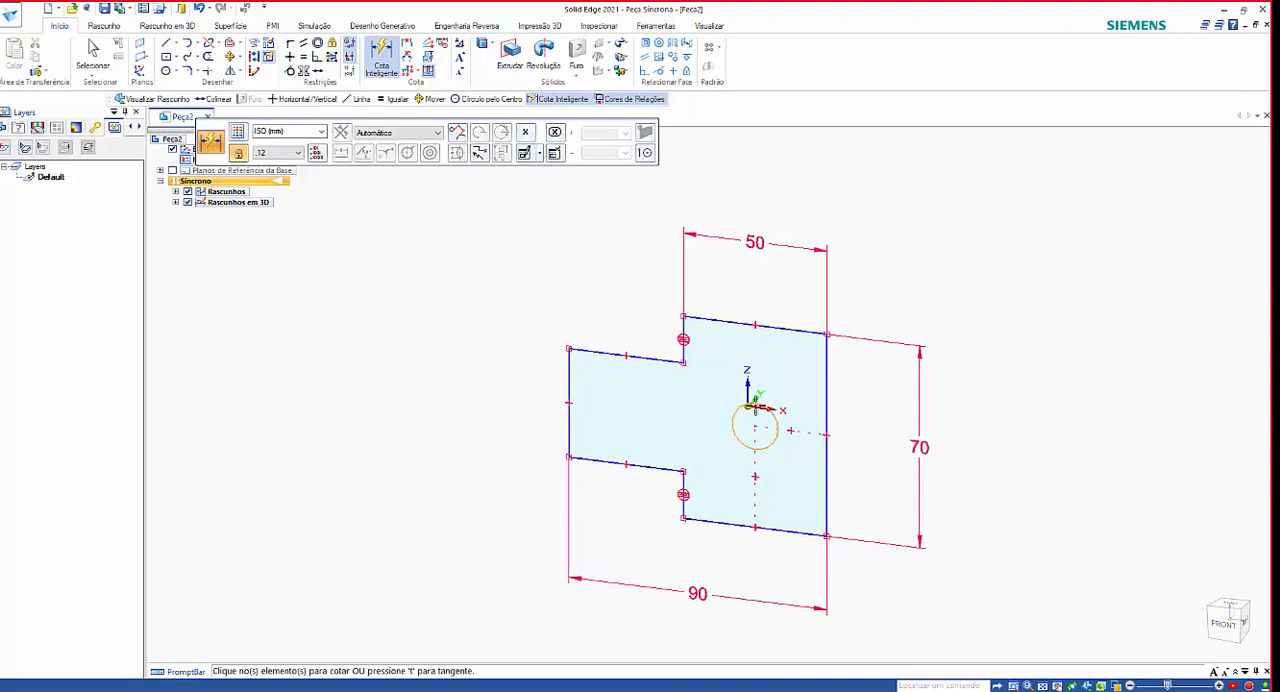
Dimension the lower short vertical step edge and set its length to 15 mm.
click(683, 492)
click(517, 458)
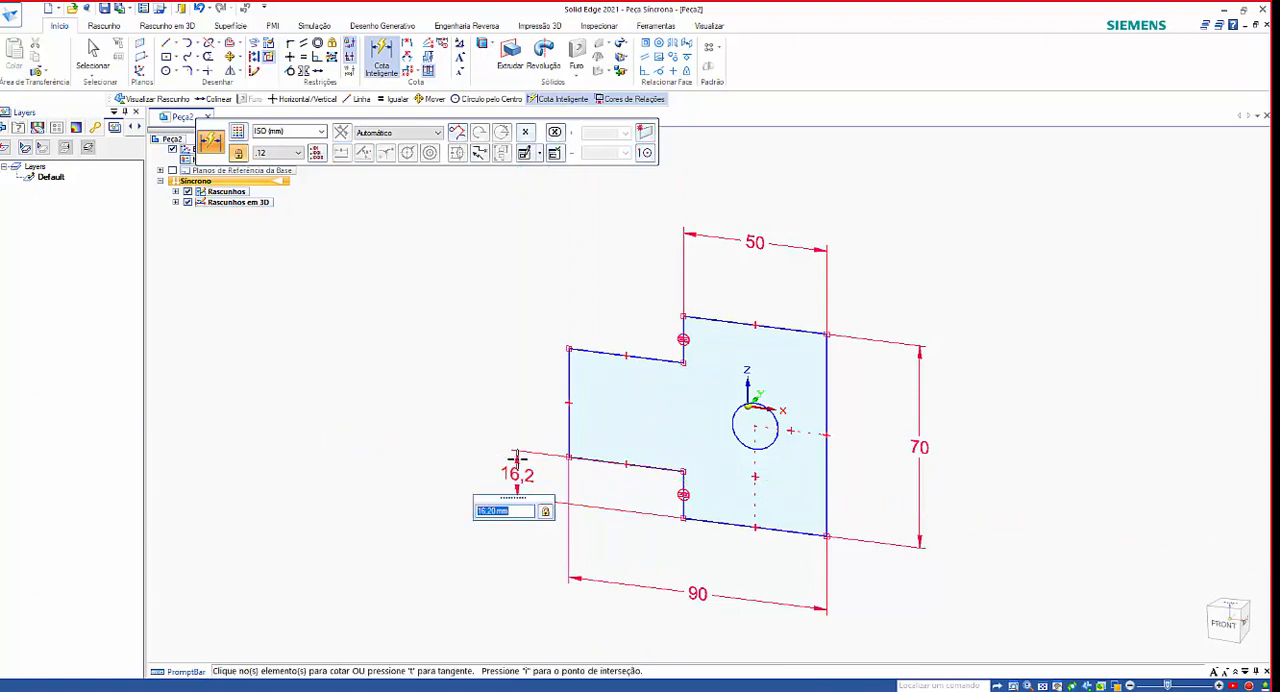
text(15)
key(Return)
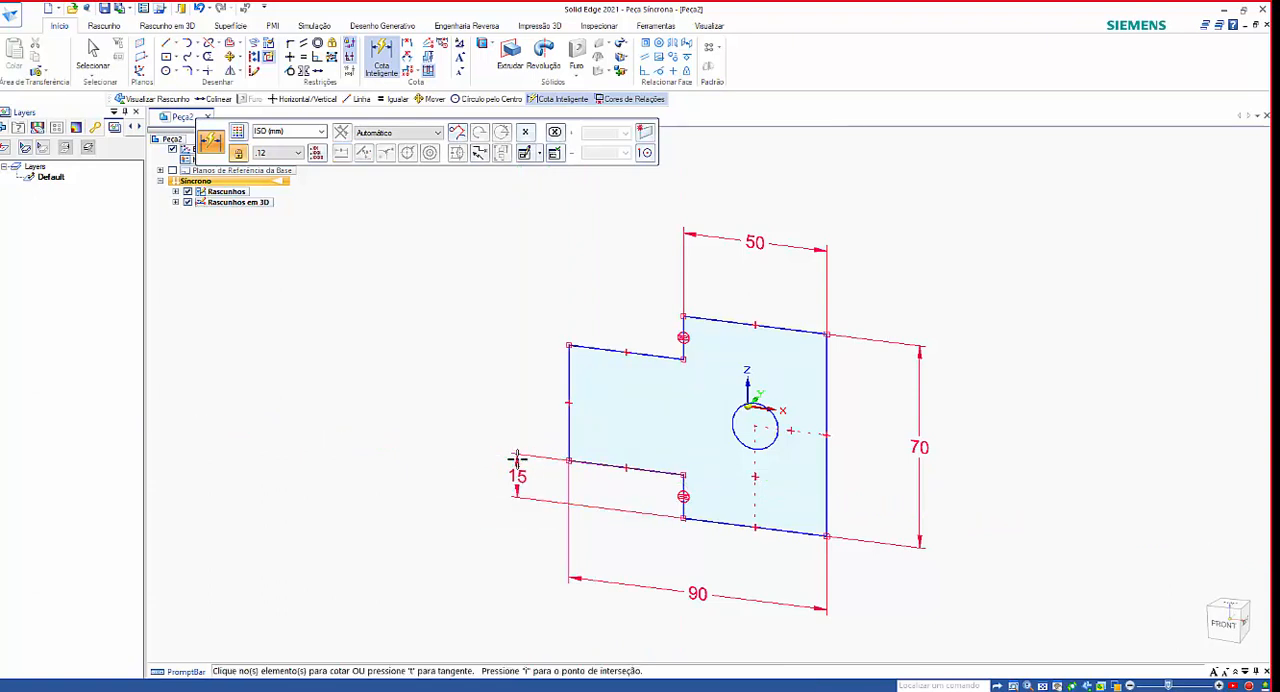
Dimension the circle's diameter and set it to 25 mm.
click(737, 421)
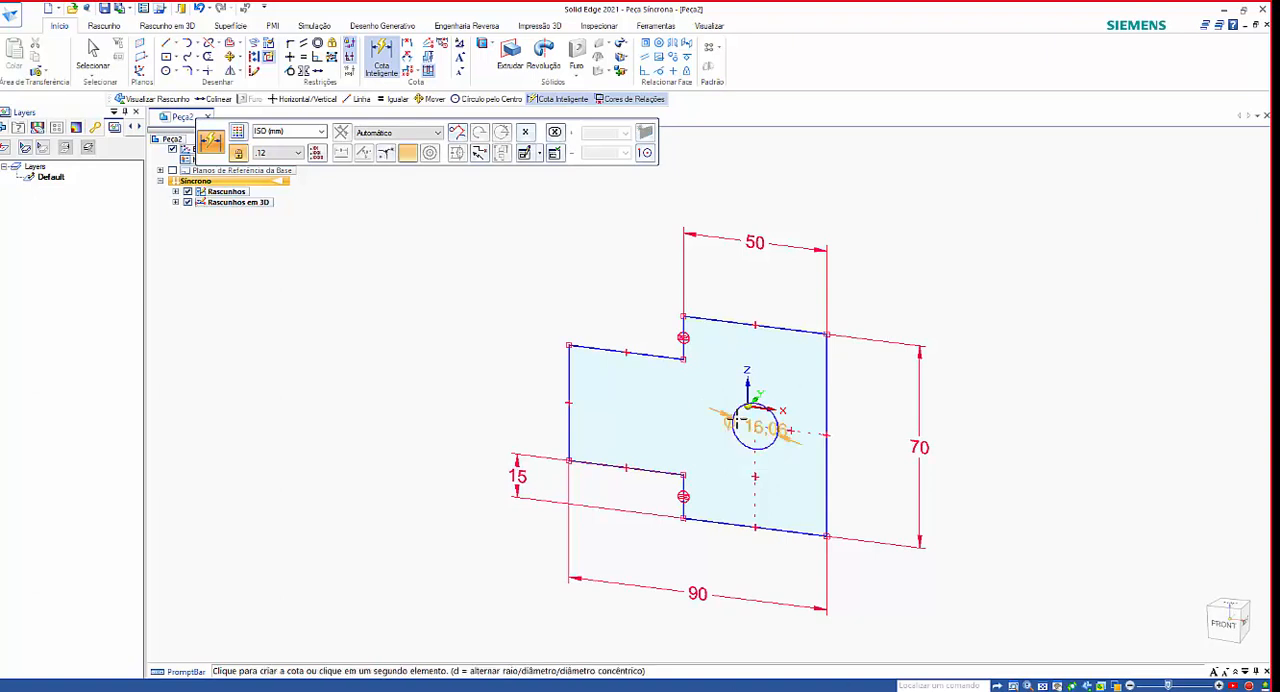
click(677, 397)
text(25)
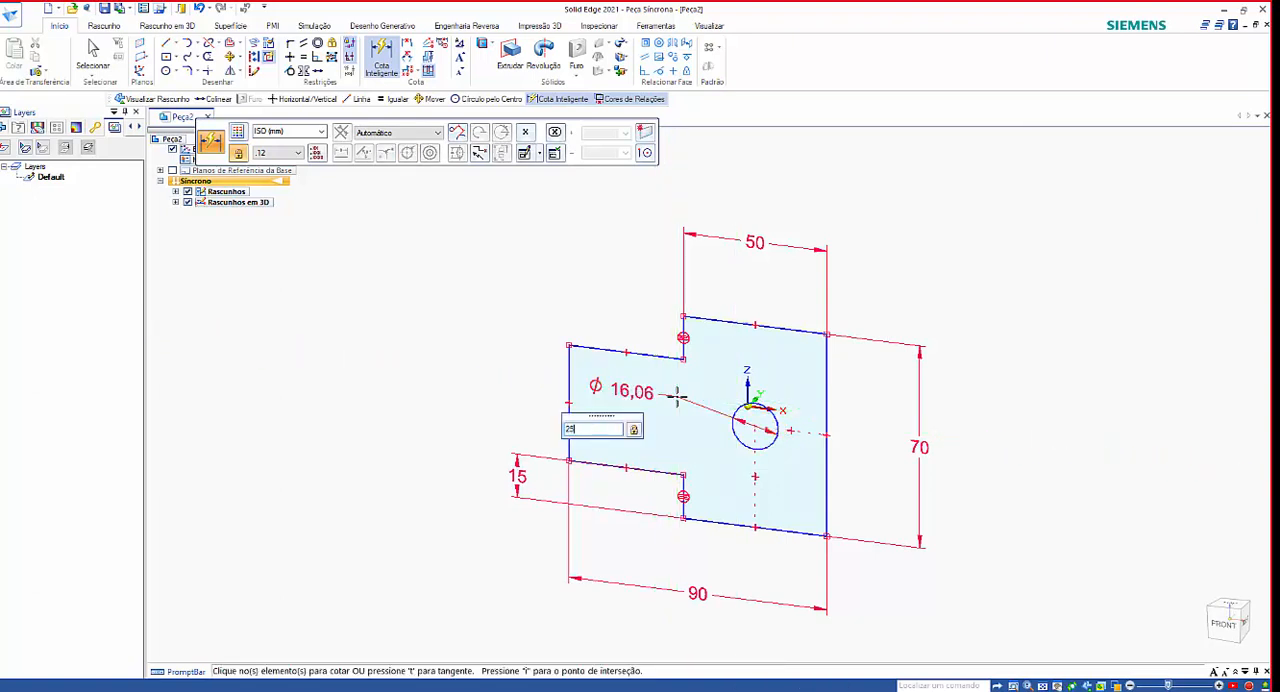
key(Return)
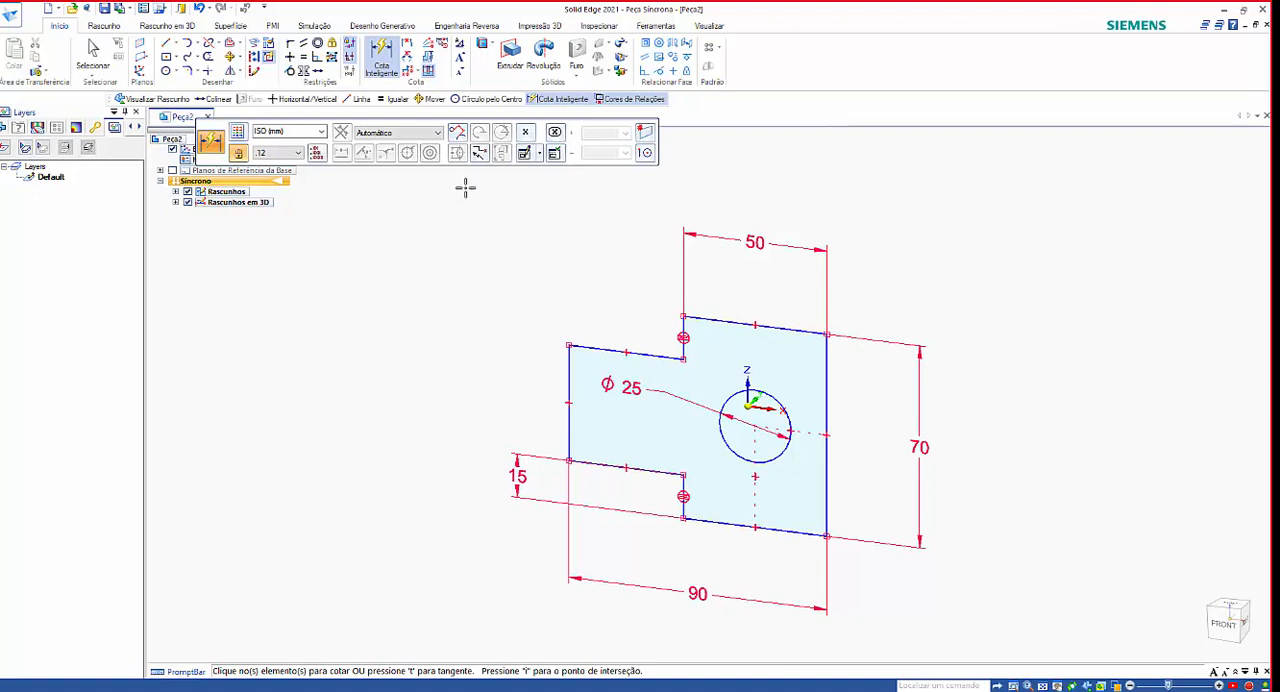
Add a Smart Dimension for the length of the narrow tab's outer vertical edge, placed outside the profile.
click(385, 60)
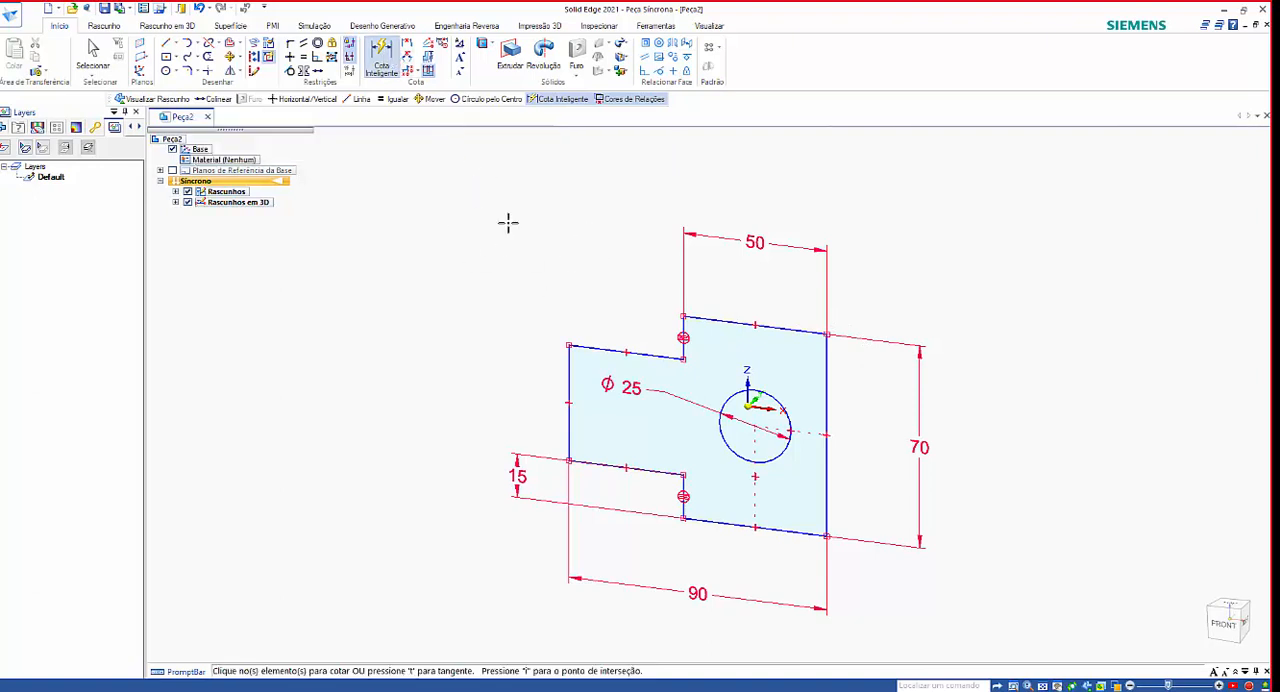
click(570, 373)
click(454, 366)
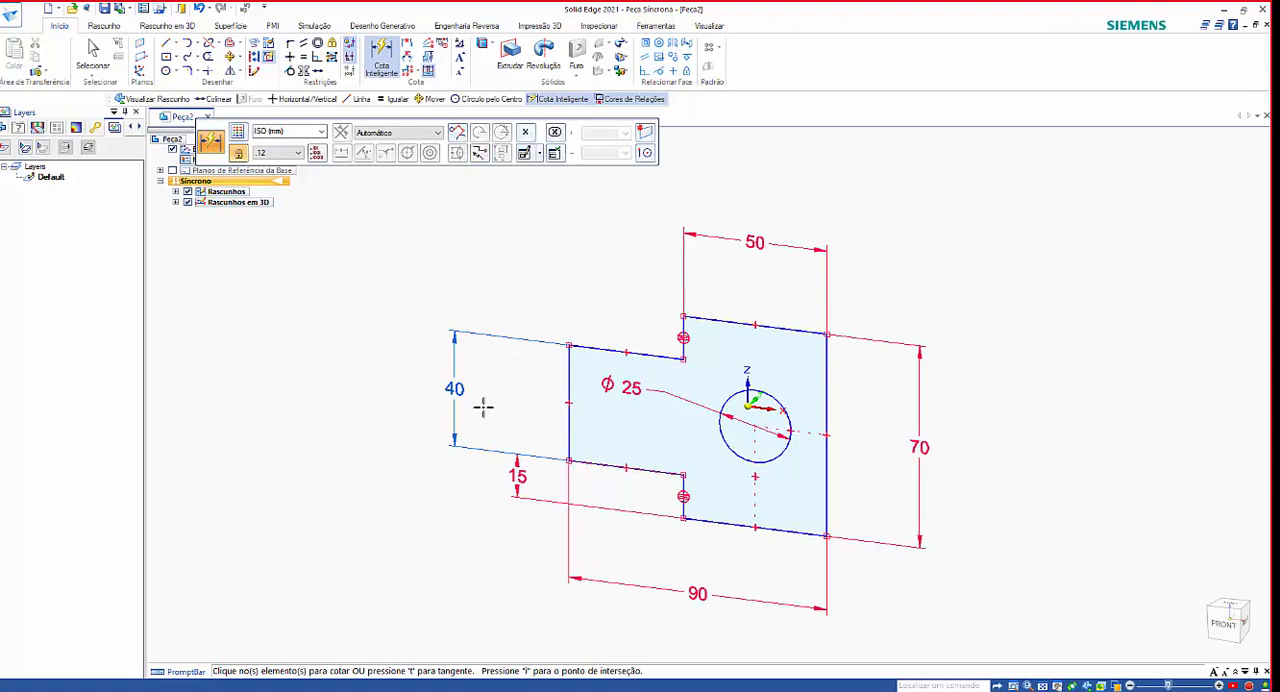
mouse_move(974, 414)
middle_down()
mouse_move(1011, 357)
mouse_move(1017, 380)
mouse_move(991, 418)
mouse_move(1012, 394)
middle_up()
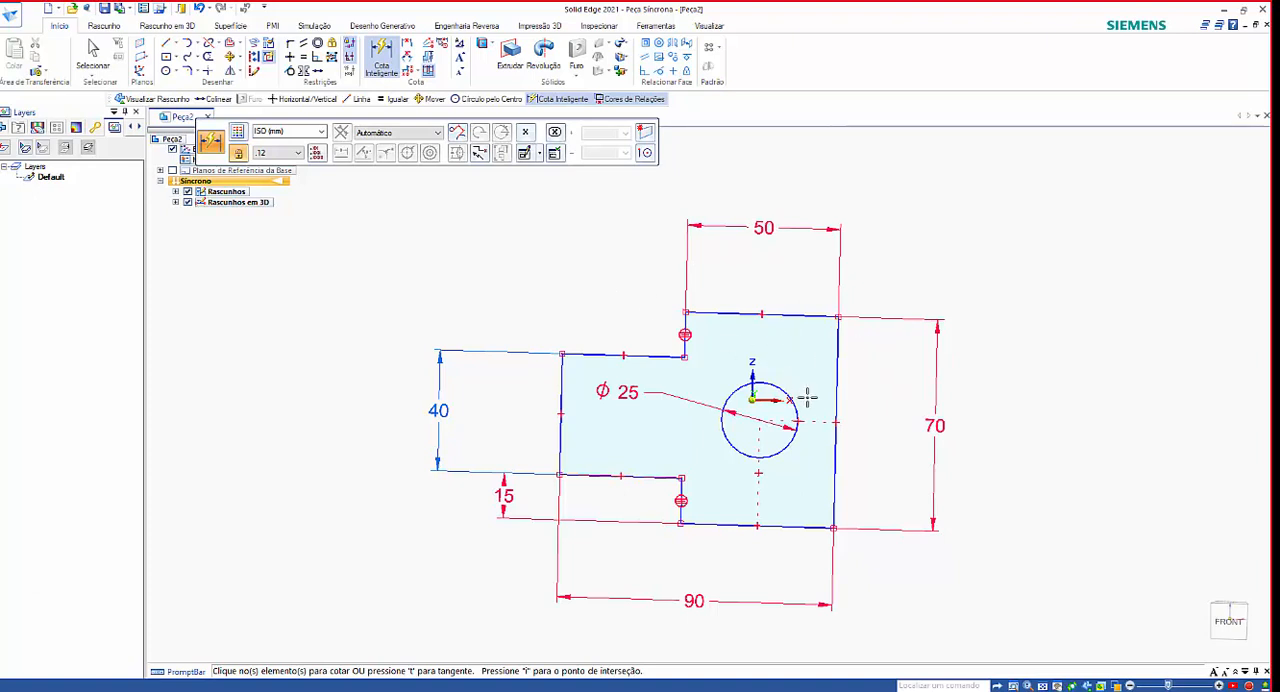
mouse_move(1009, 356)
middle_down()
mouse_move(1020, 297)
mouse_move(1014, 323)
middle_up()
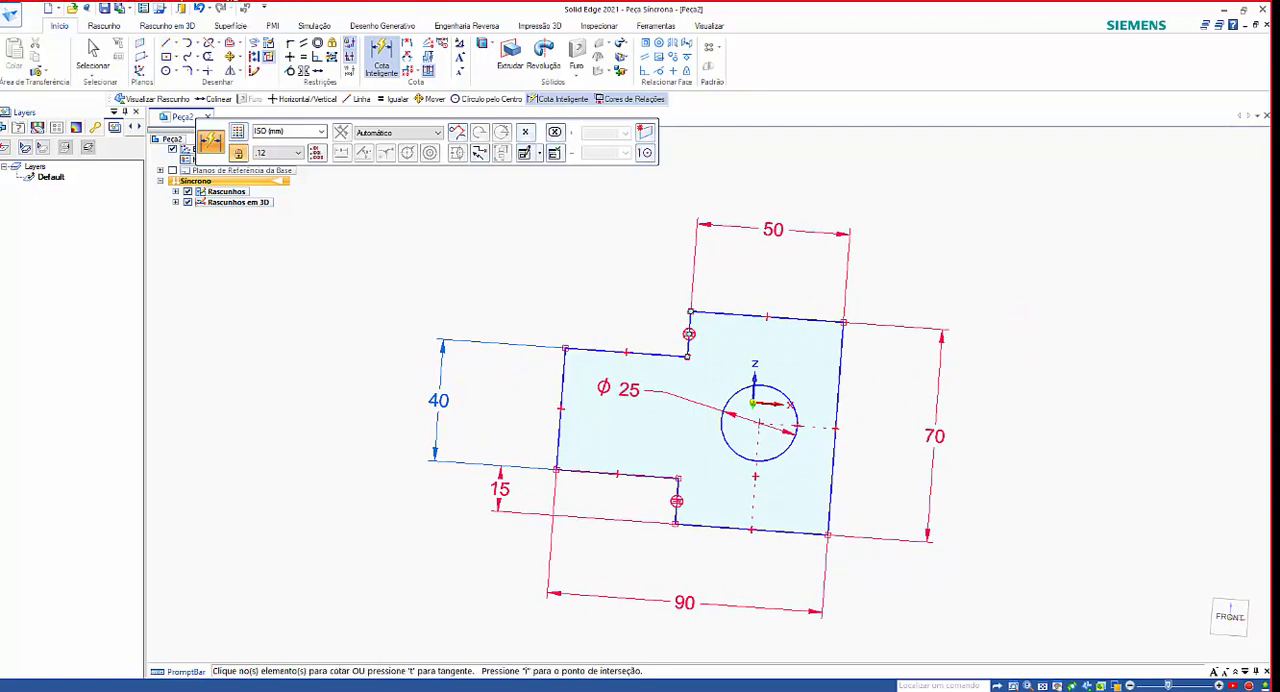
Switch to mt01413.pdf in Adobe Acrobat Reader, review the Rascunho chapter through the synchronous part sketches section, and return to Solid Edge.
drag(0, 140, 730, 2)
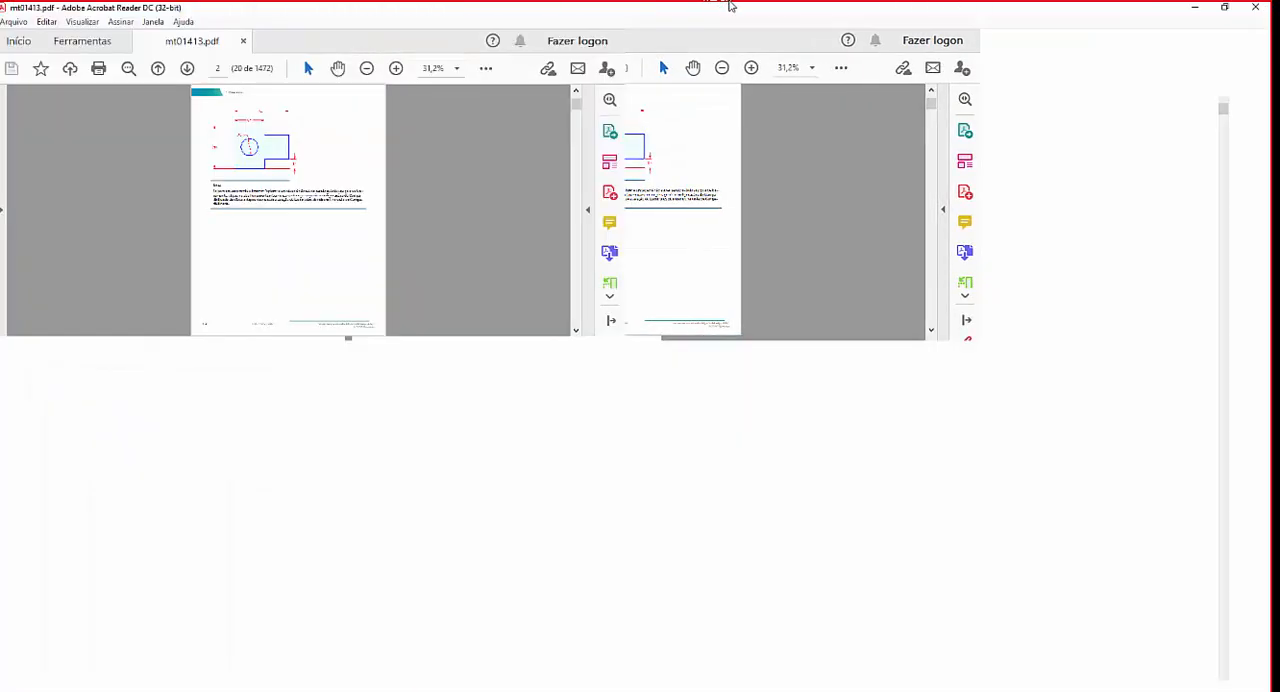
scroll(698, 293, down, 2)
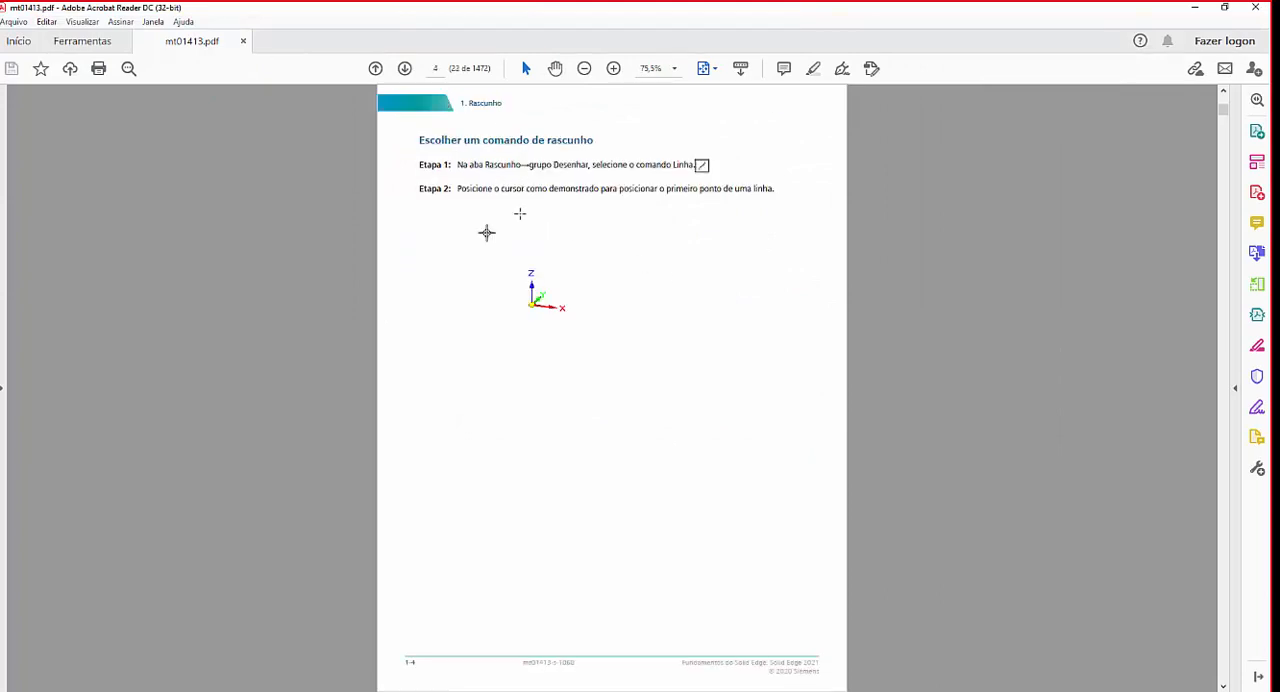
scroll(520, 213, down, 1)
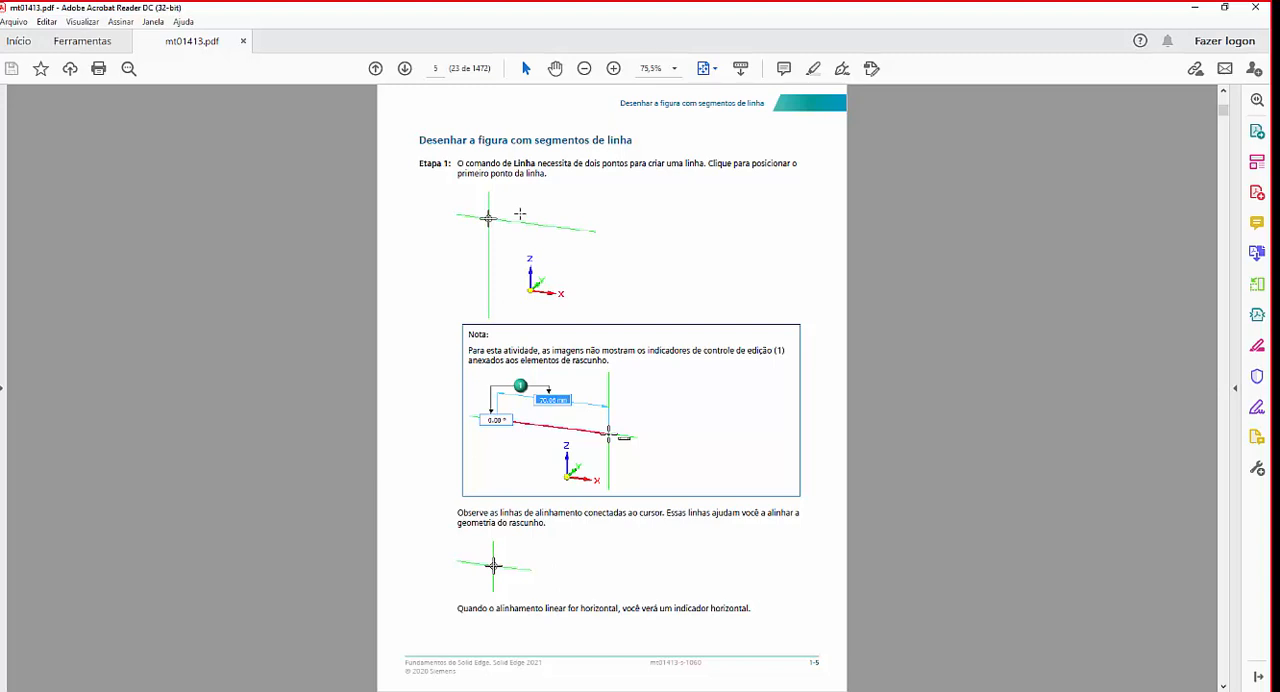
scroll(525, 216, down, 1)
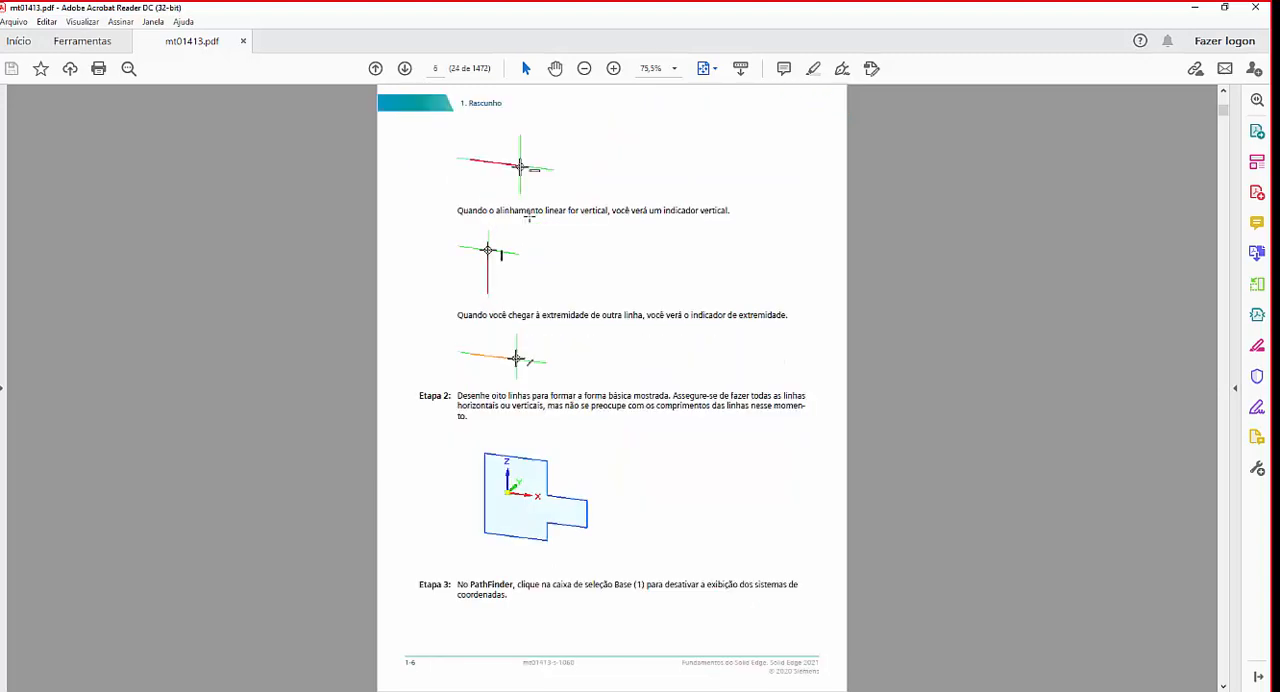
scroll(529, 216, down, 1)
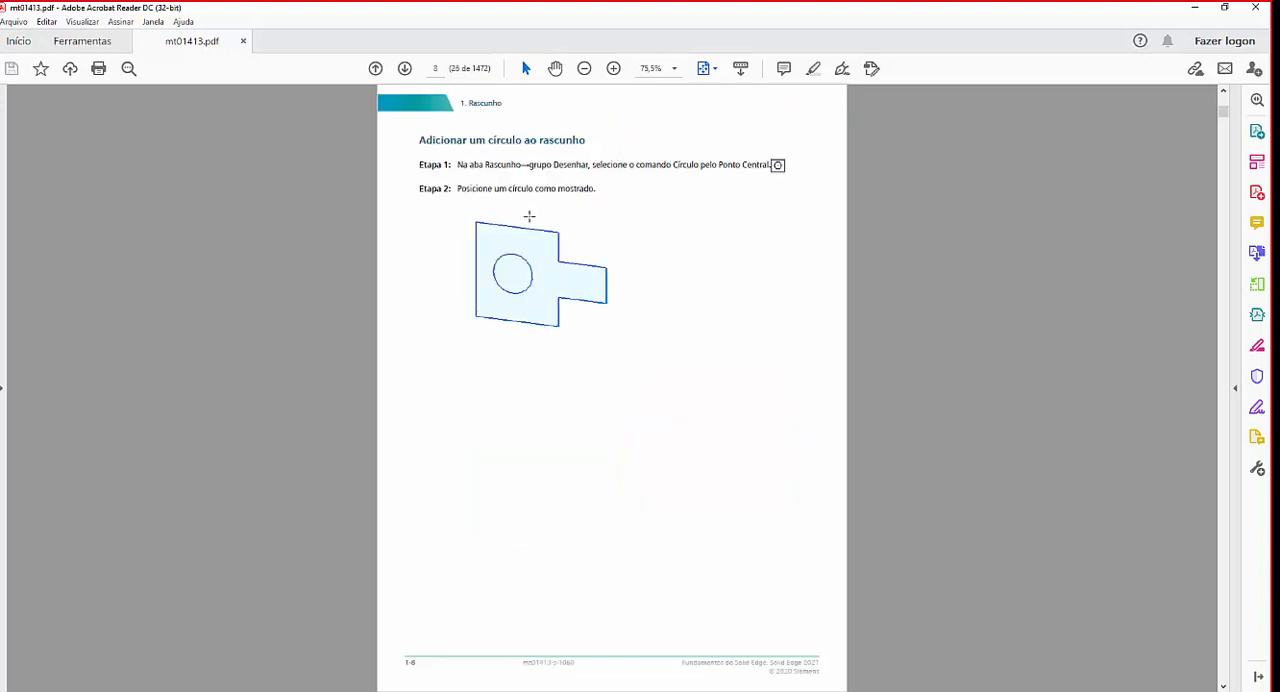
scroll(529, 216, down, 2)
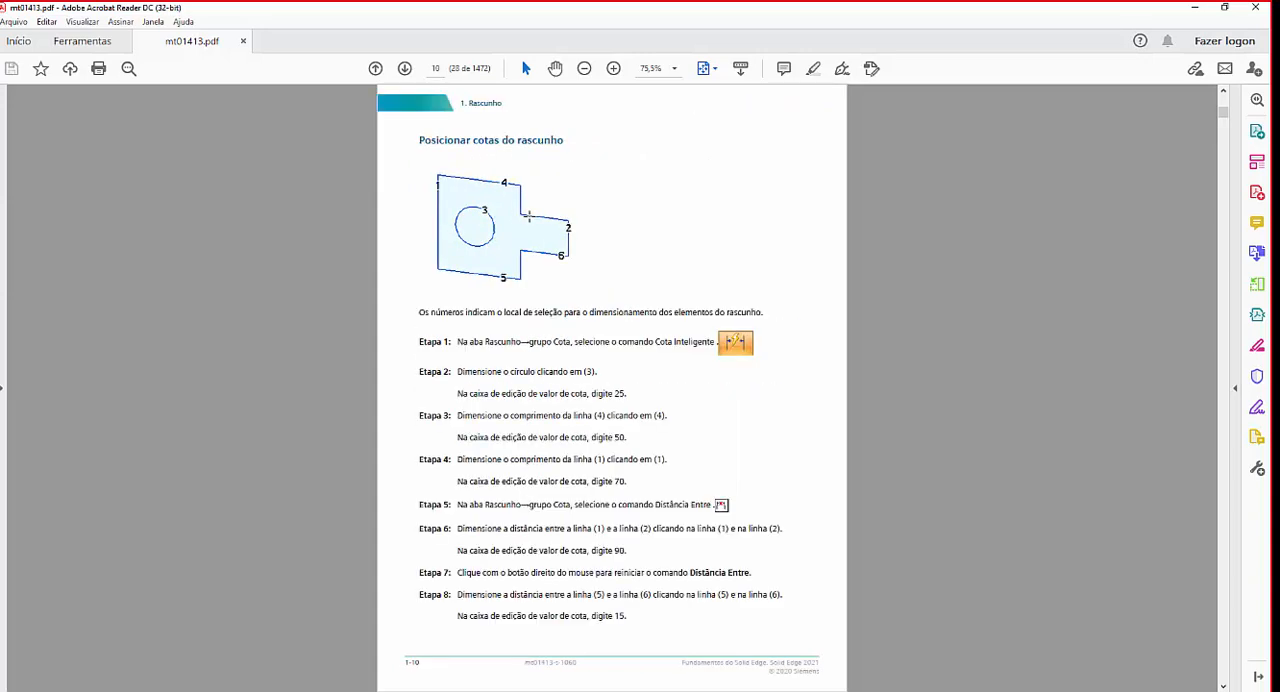
scroll(529, 216, down, 1)
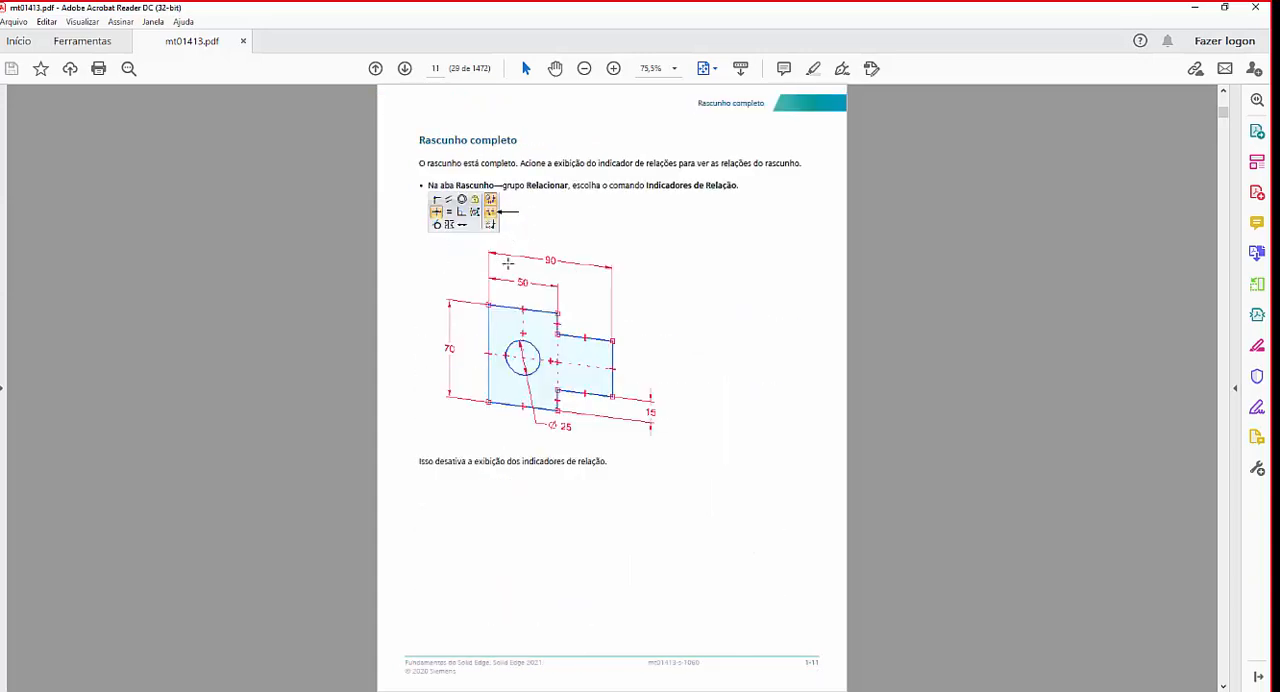
scroll(527, 274, down, 1)
scroll(528, 279, down, 2)
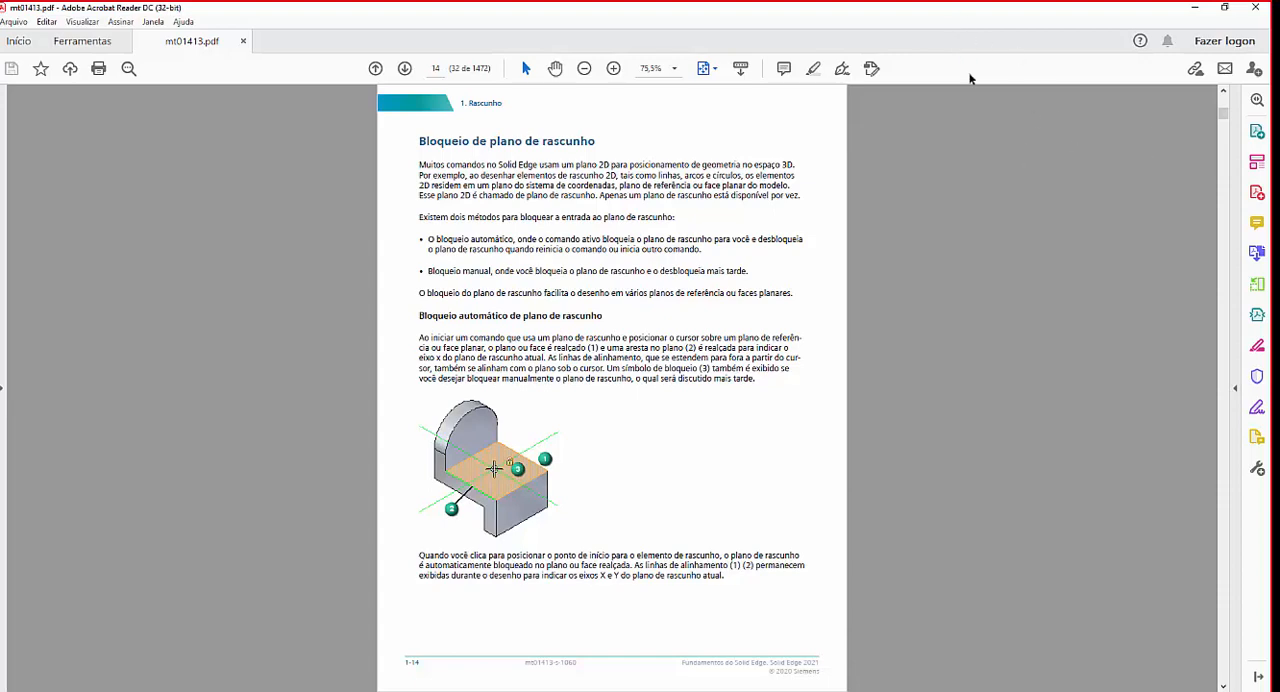
scroll(744, 292, down, 1)
scroll(744, 292, up, 1)
scroll(759, 400, down, 3)
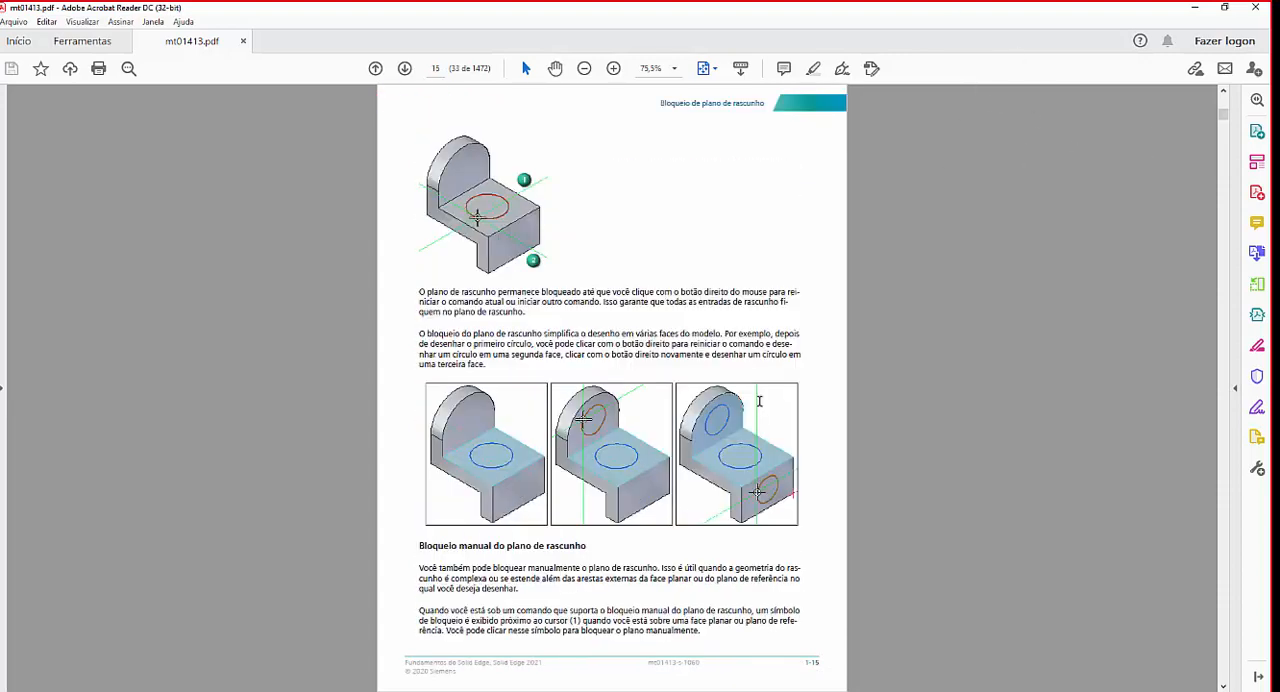
scroll(760, 399, down, 1)
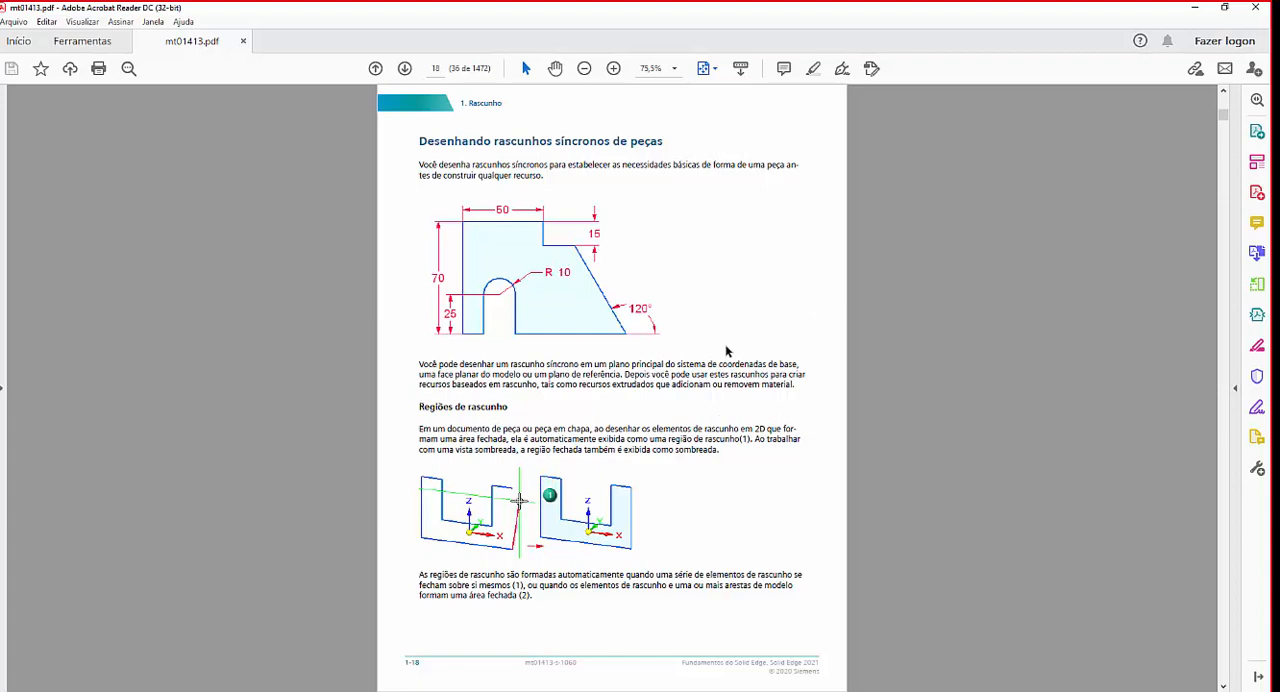
scroll(727, 351, down, 1)
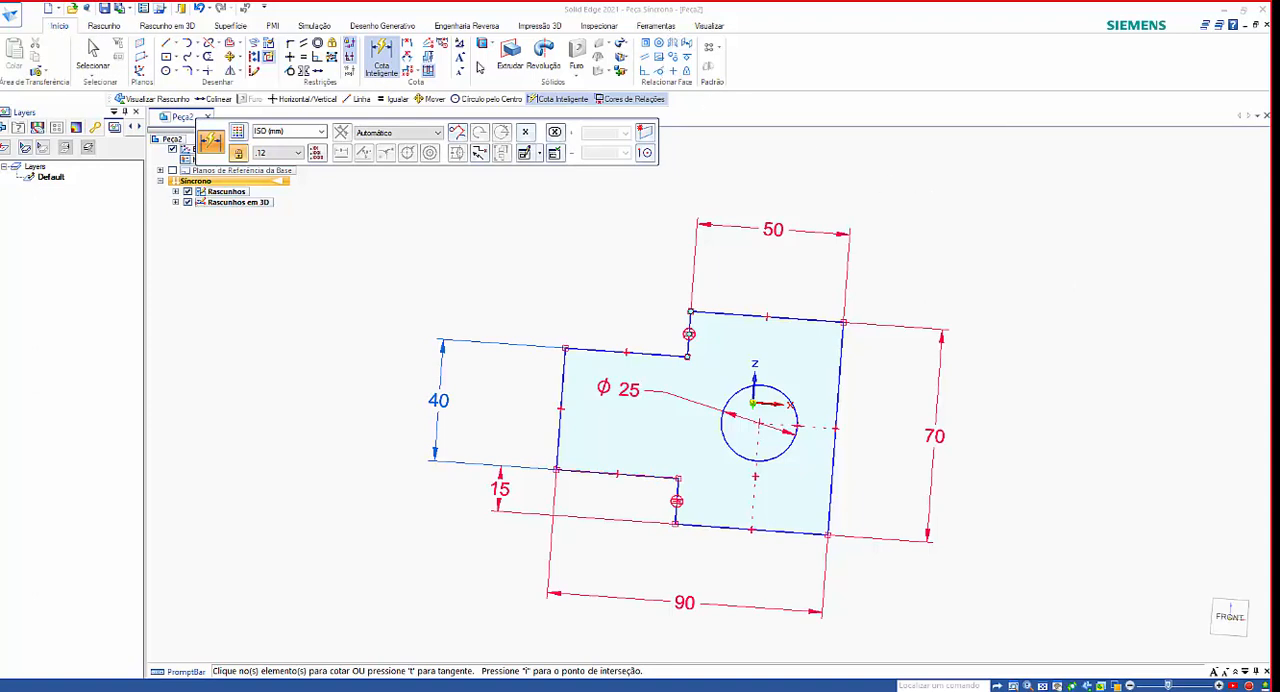
Create a new part from the ISO Metric part template and switch it to the Ordered modeling environment.
click(47, 9)
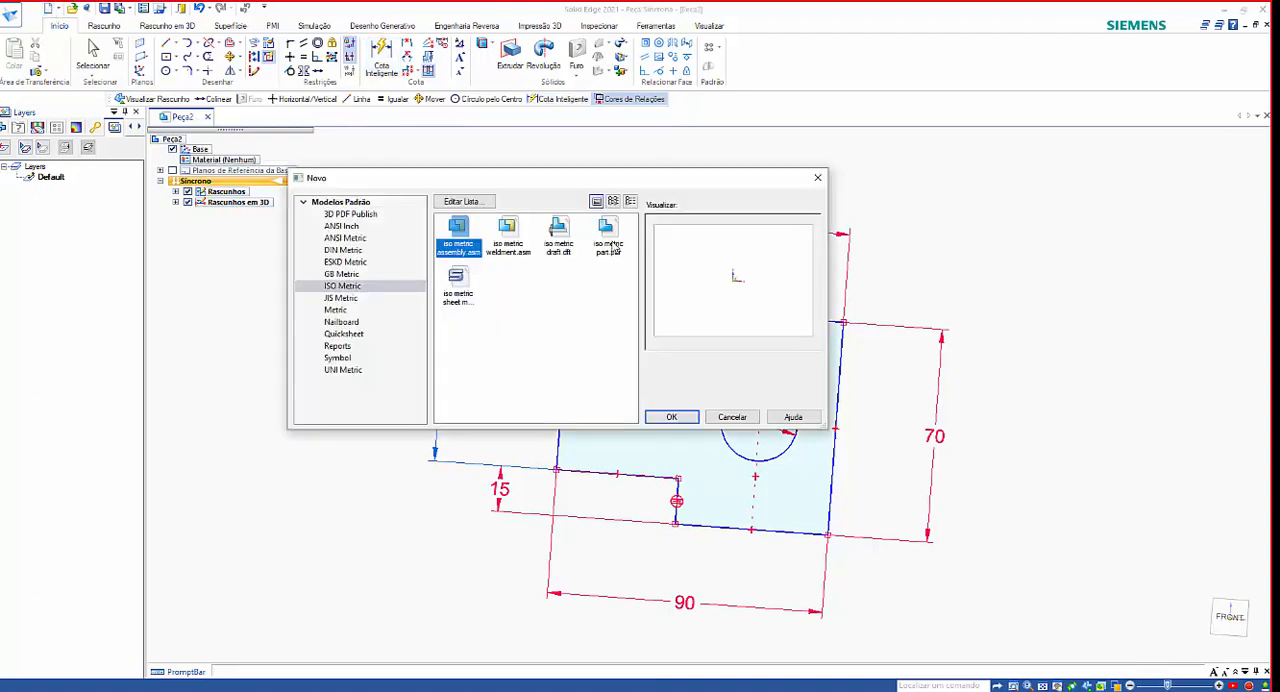
double_click(607, 243)
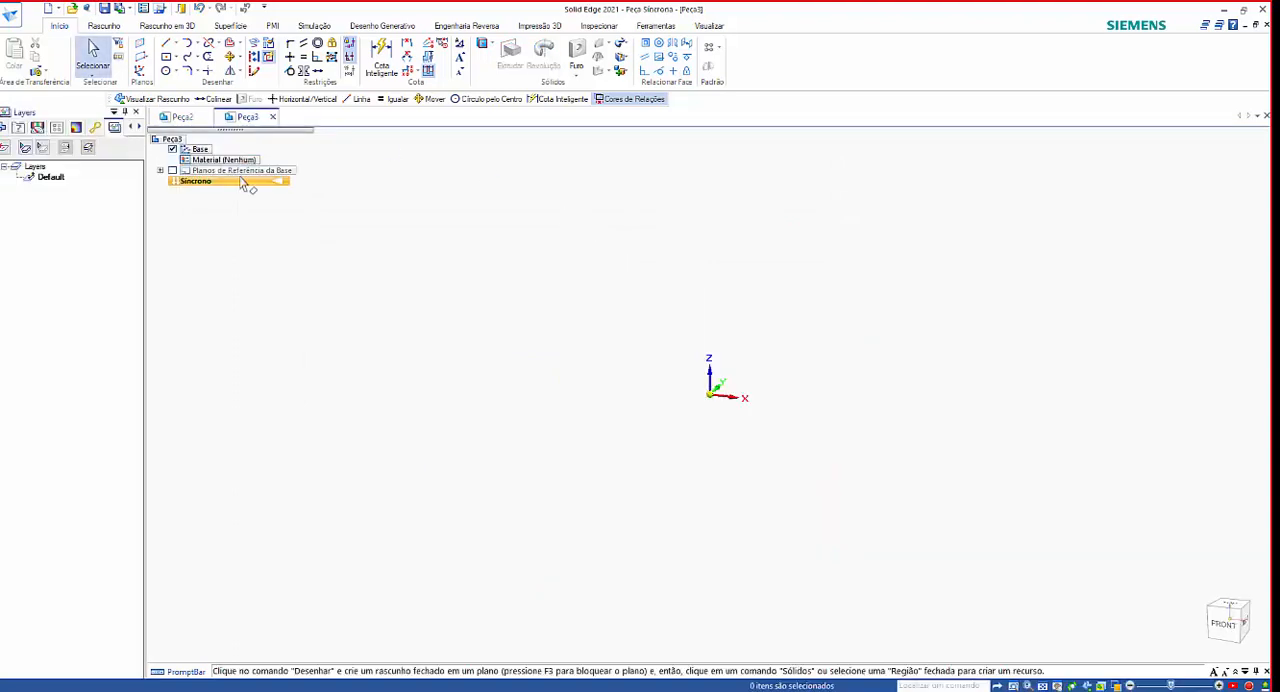
click(672, 28)
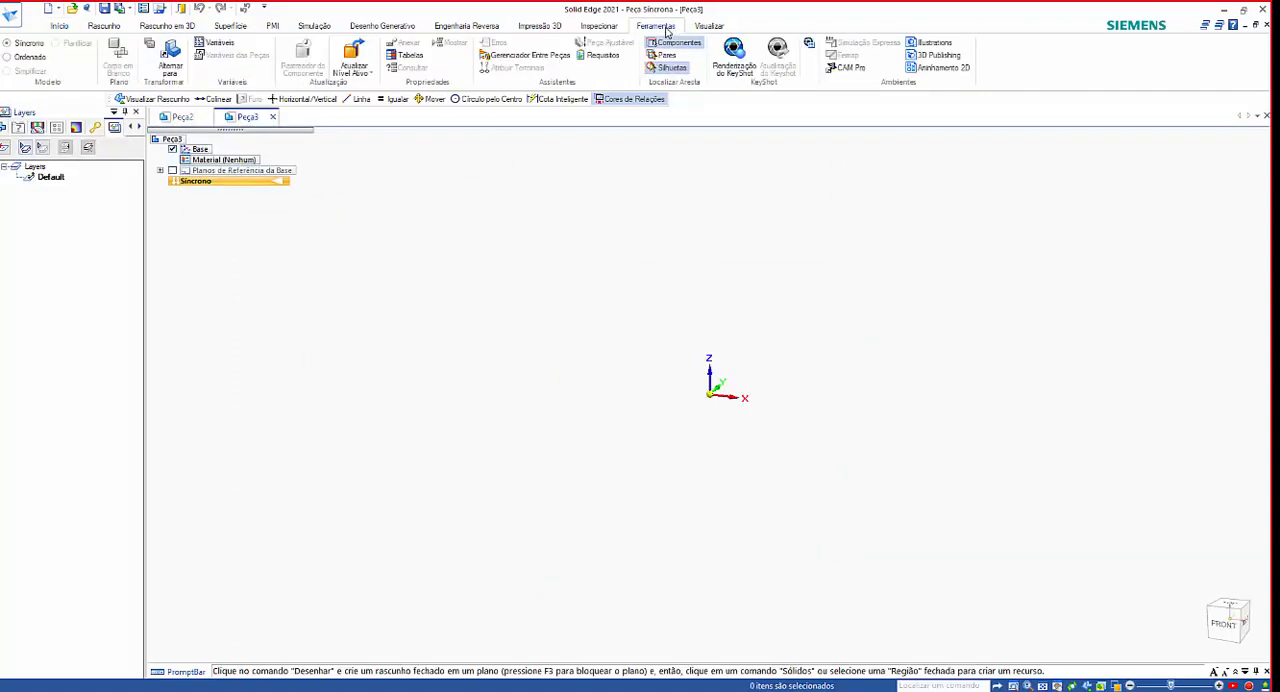
click(16, 57)
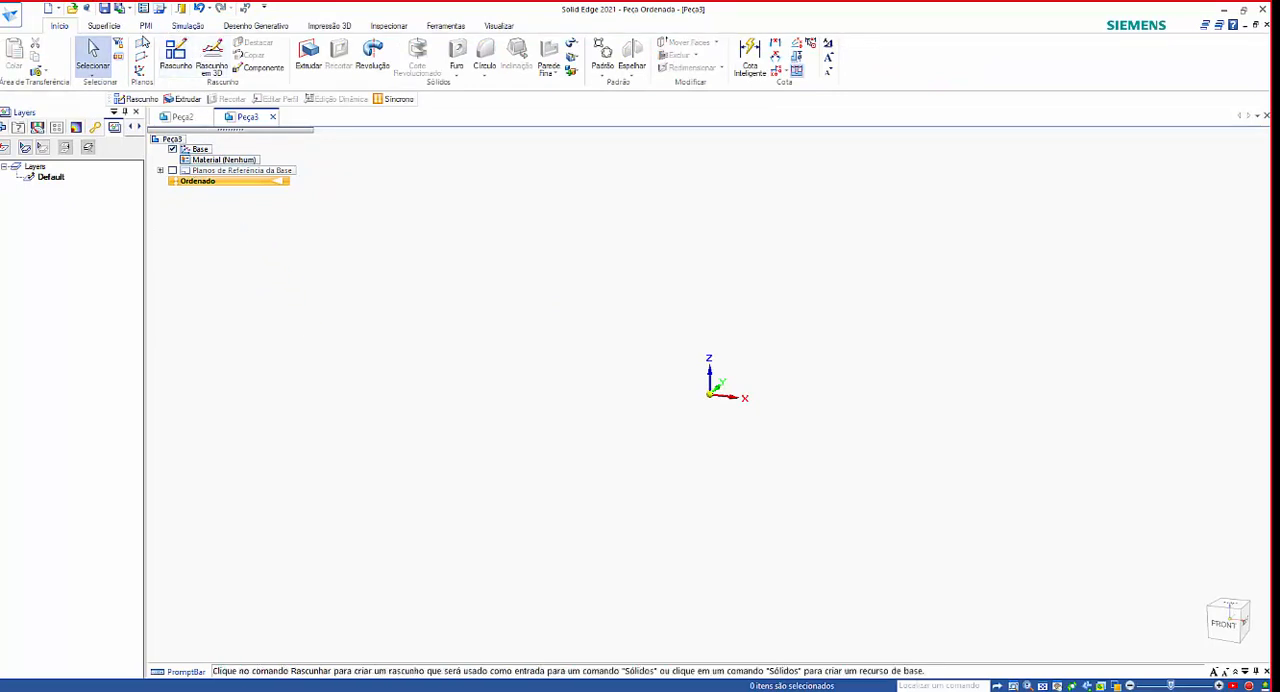
Start a new 2D sketch on the front XZ base plane using the Coincident Plane option.
click(176, 58)
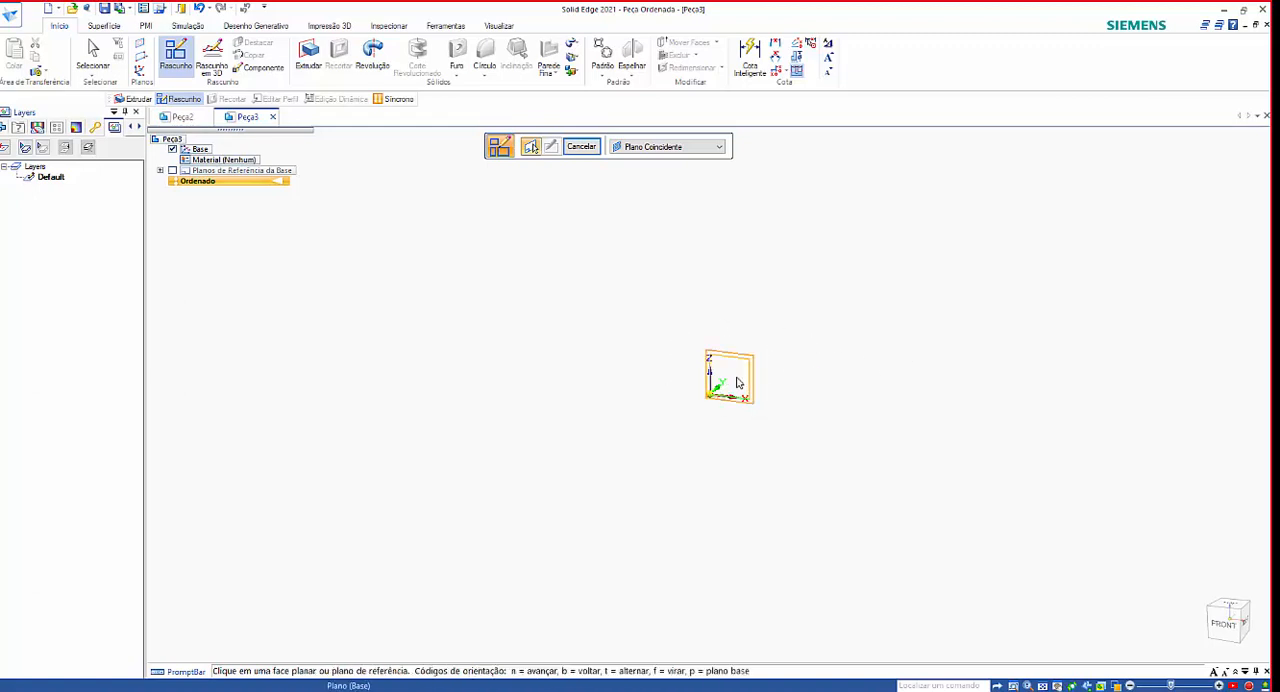
middle_drag(766, 374, 751, 399)
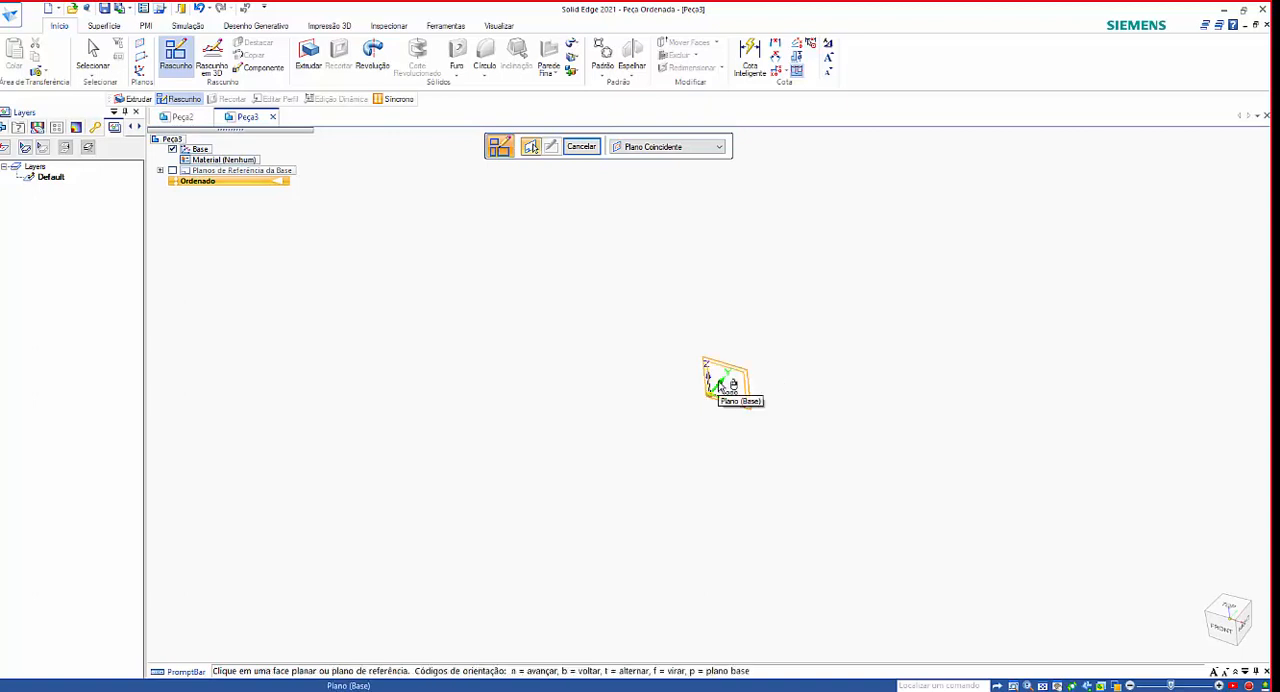
click(720, 384)
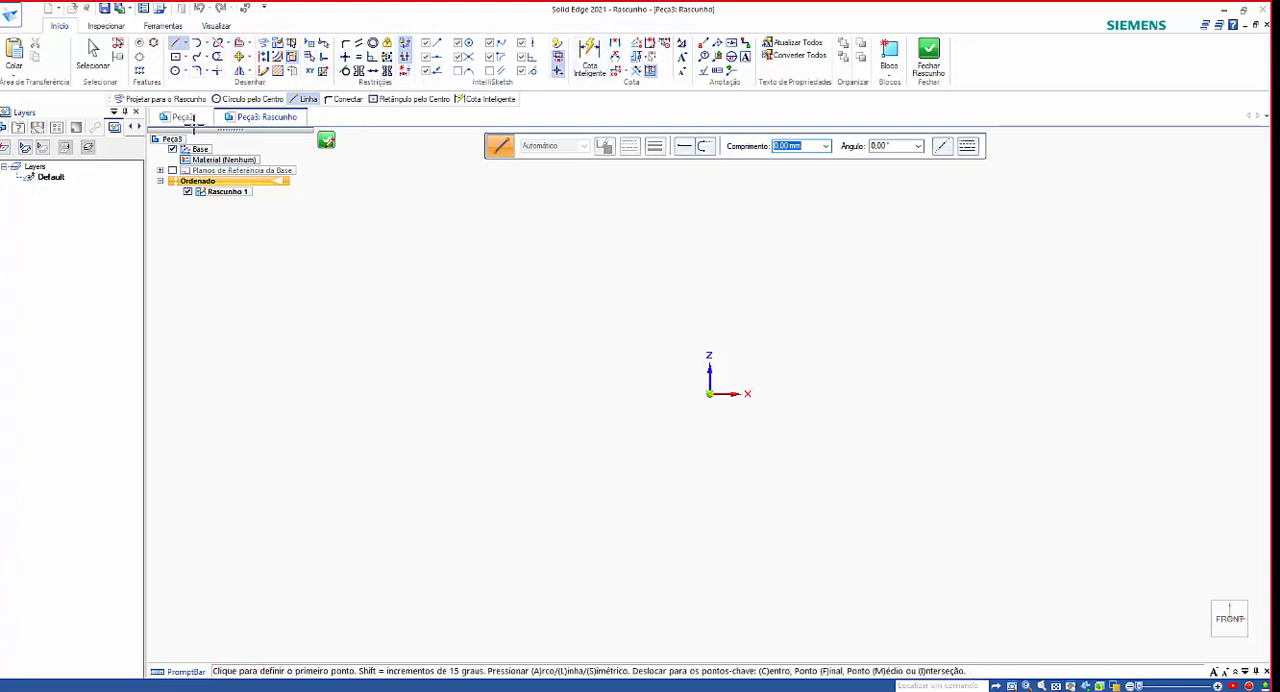
Draw a closed eight-line profile around the origin: a wide rectangular body with a narrower tab toward +X, stepped in by about 18 mm.
click(174, 45)
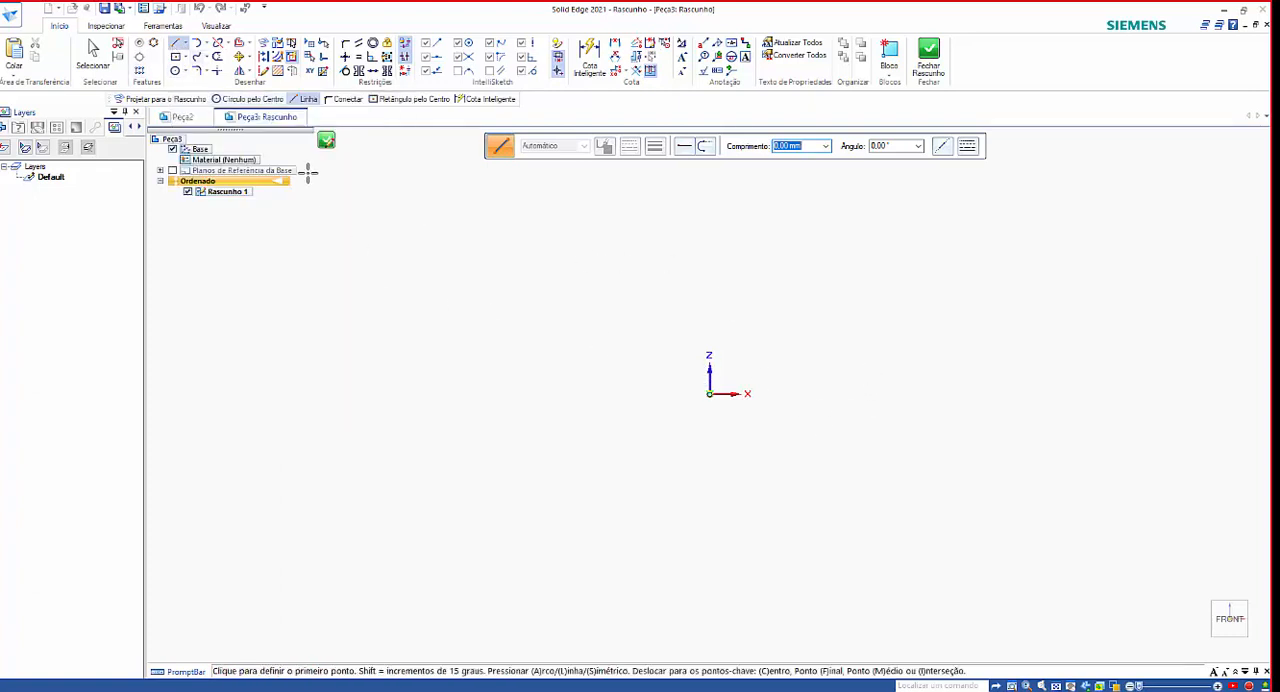
click(174, 48)
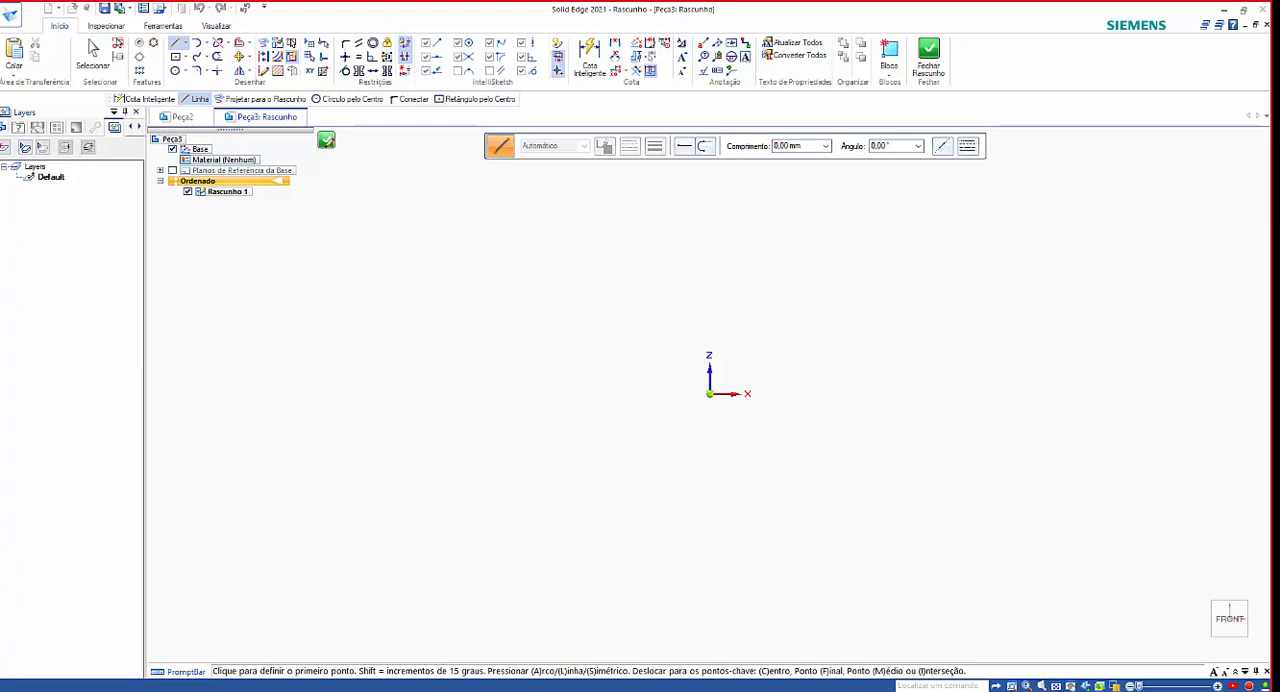
click(621, 321)
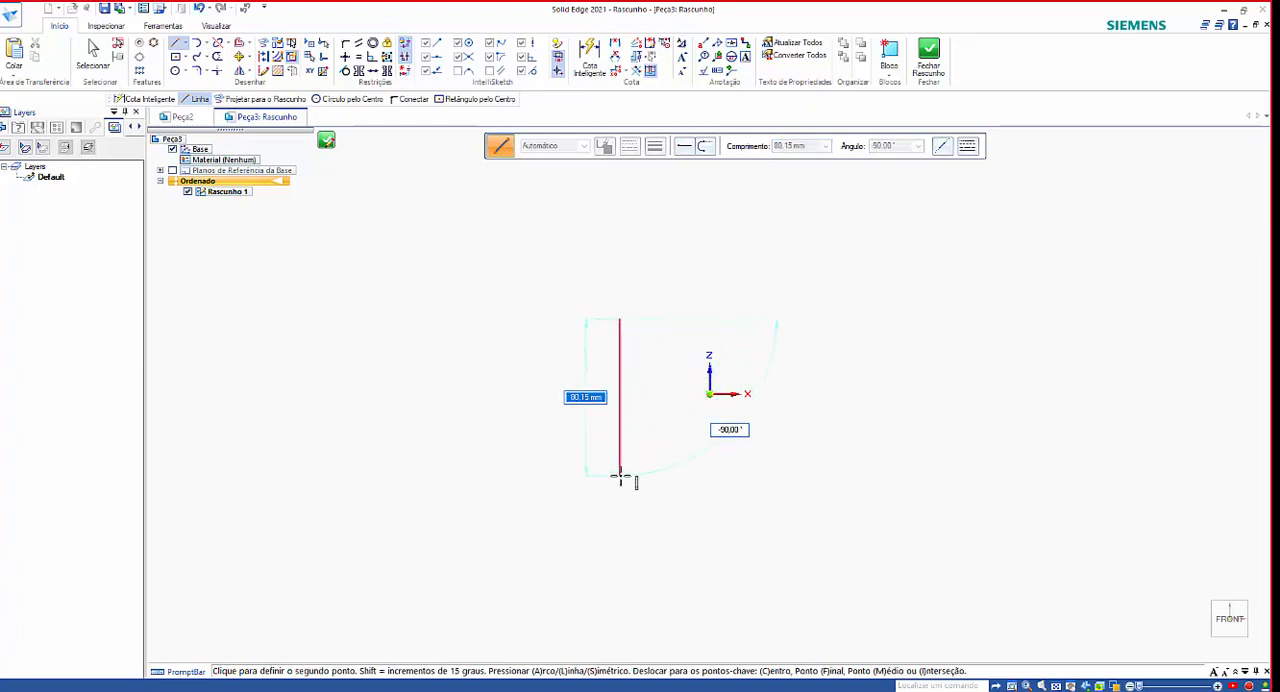
click(619, 474)
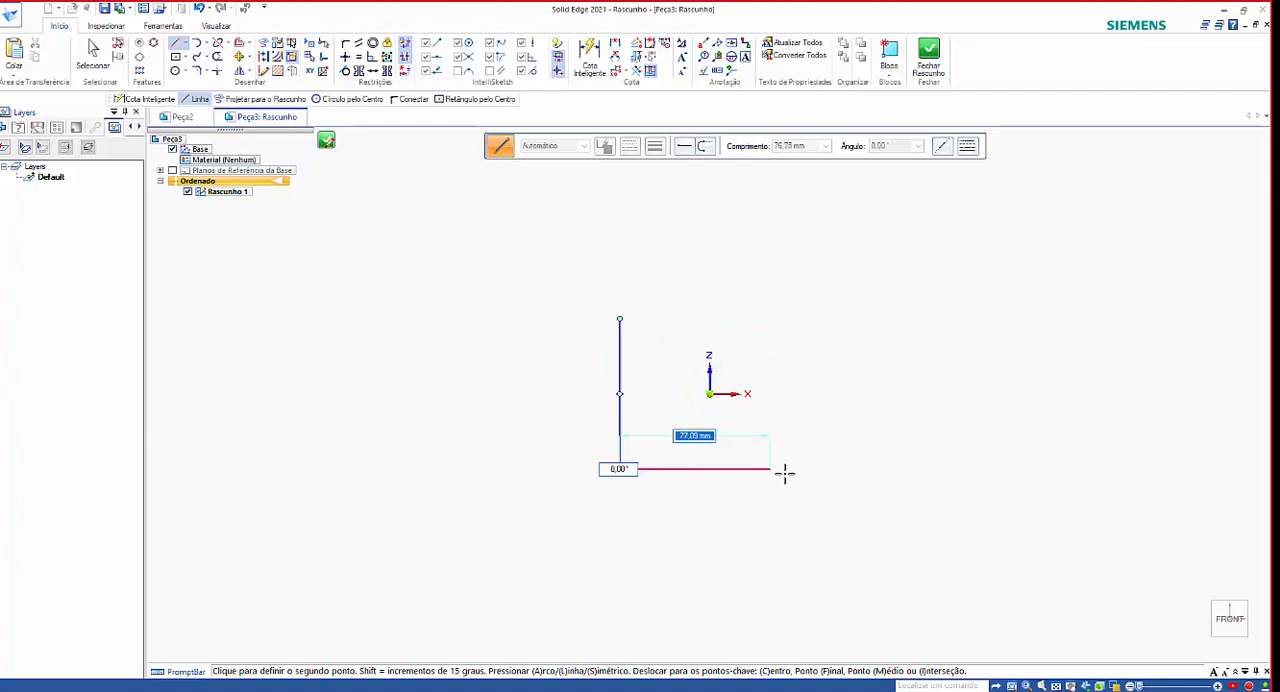
click(794, 470)
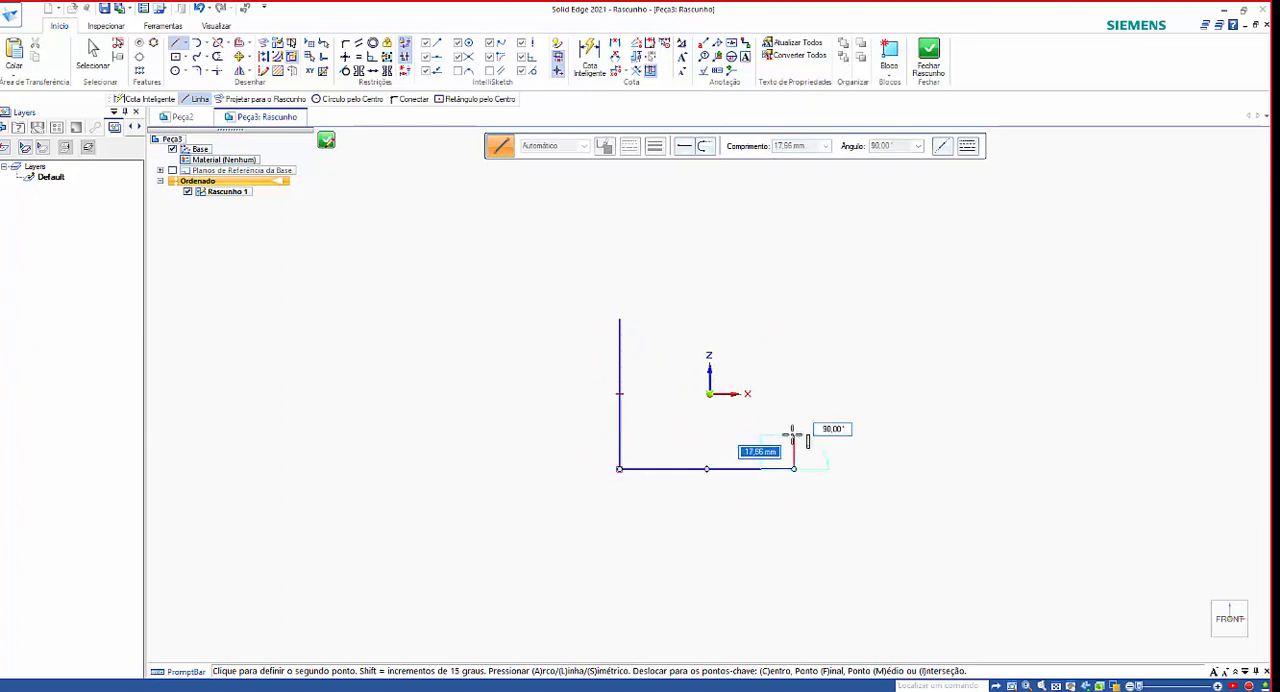
click(884, 434)
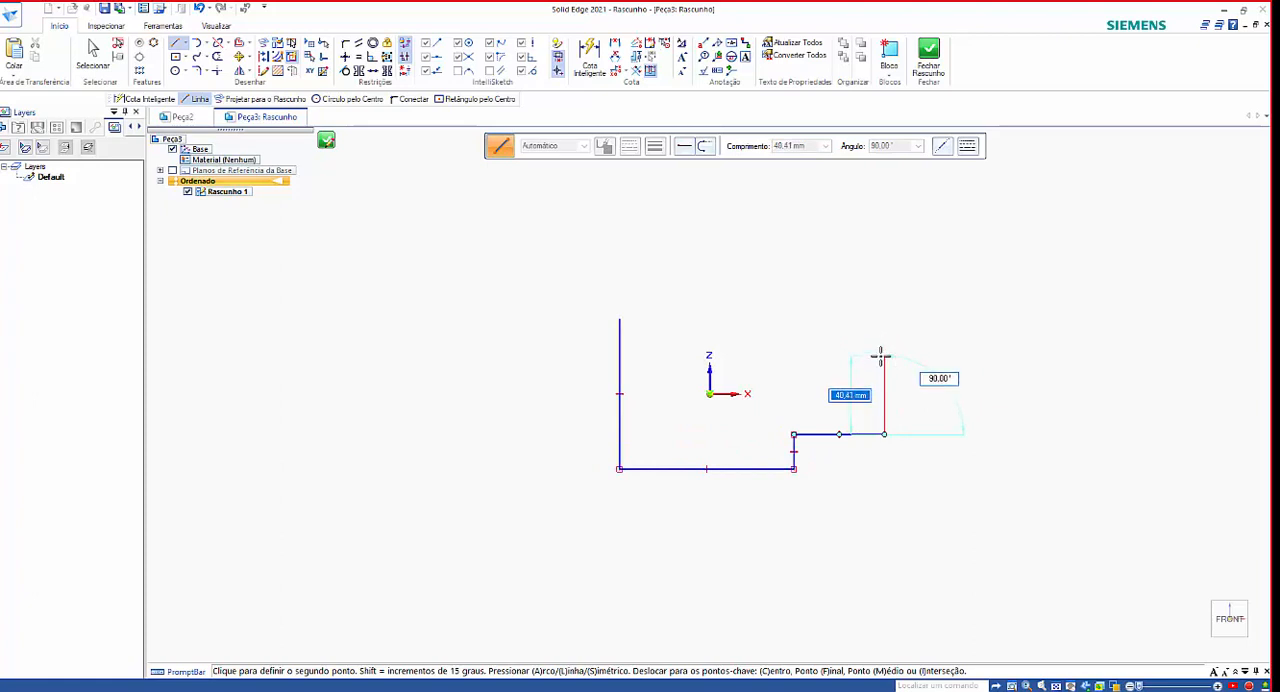
click(884, 355)
click(794, 355)
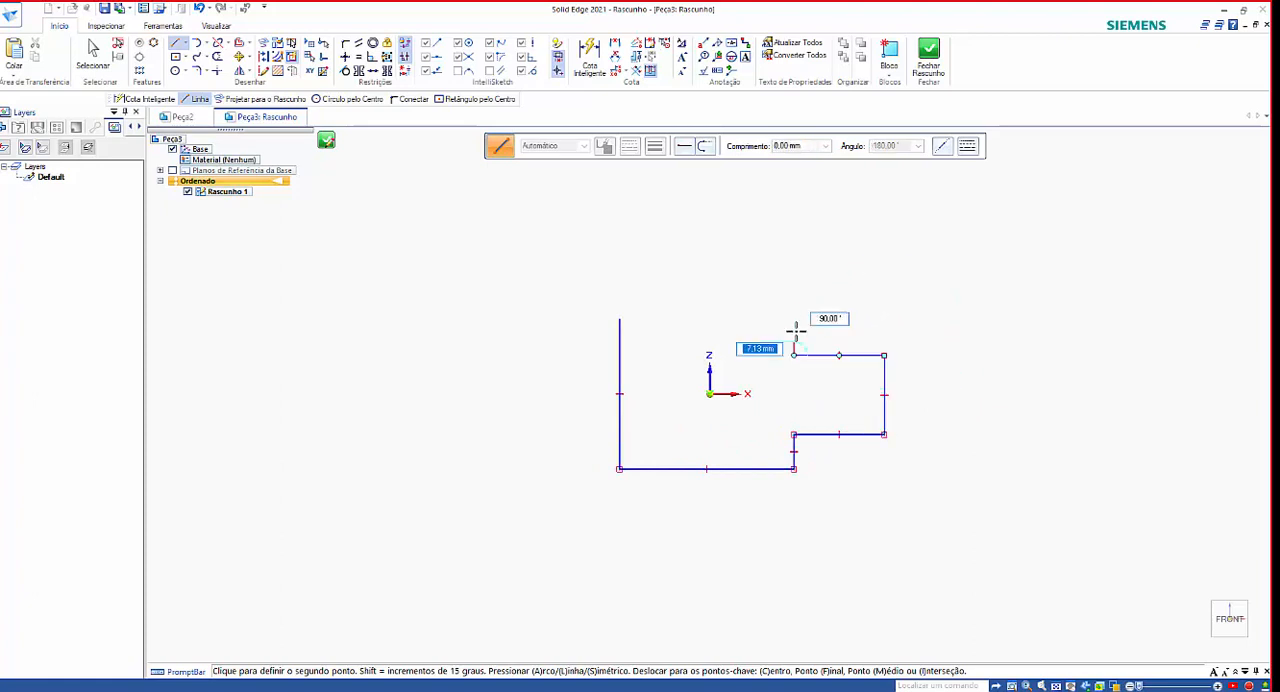
click(794, 318)
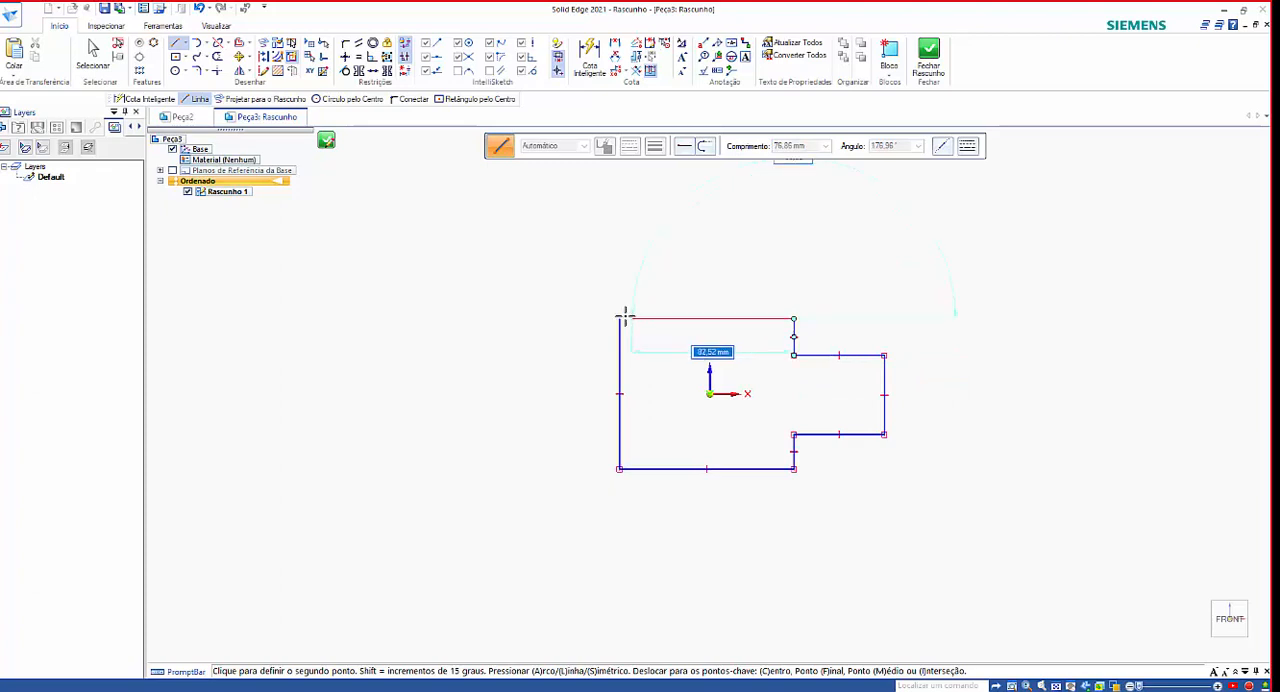
click(619, 319)
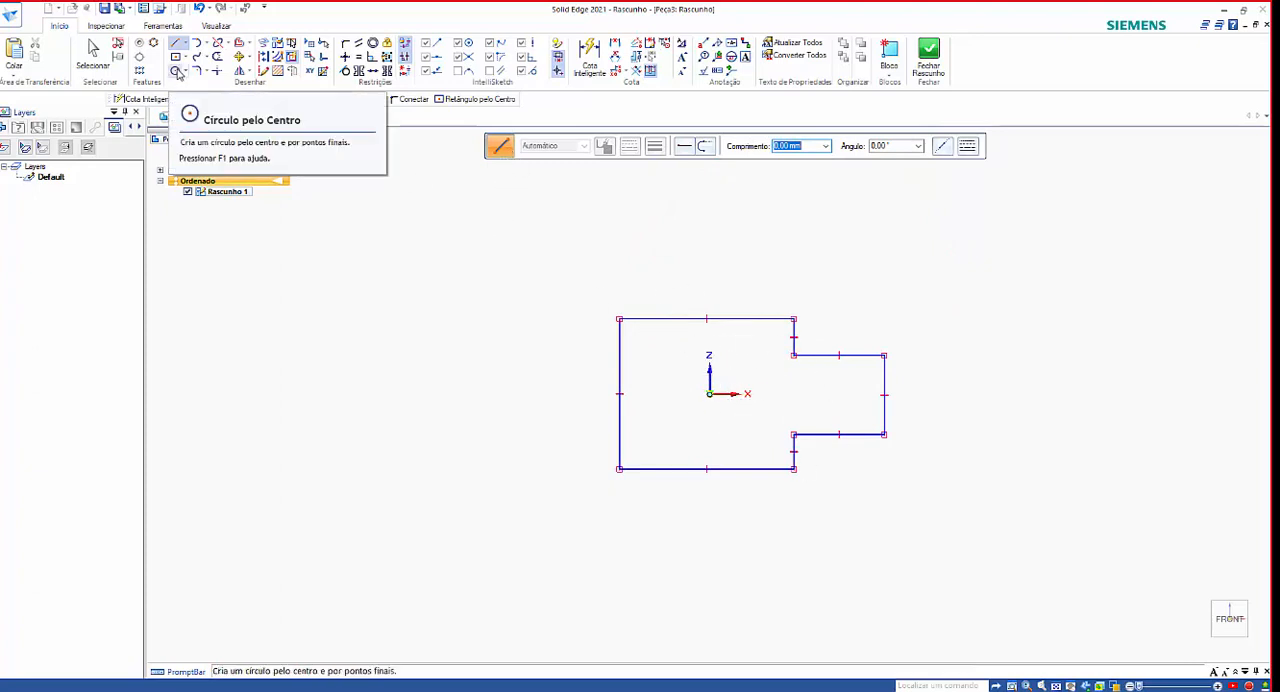
Draw a circle by center point inside the rectangular body, just beside the origin on the side away from the tab.
click(177, 73)
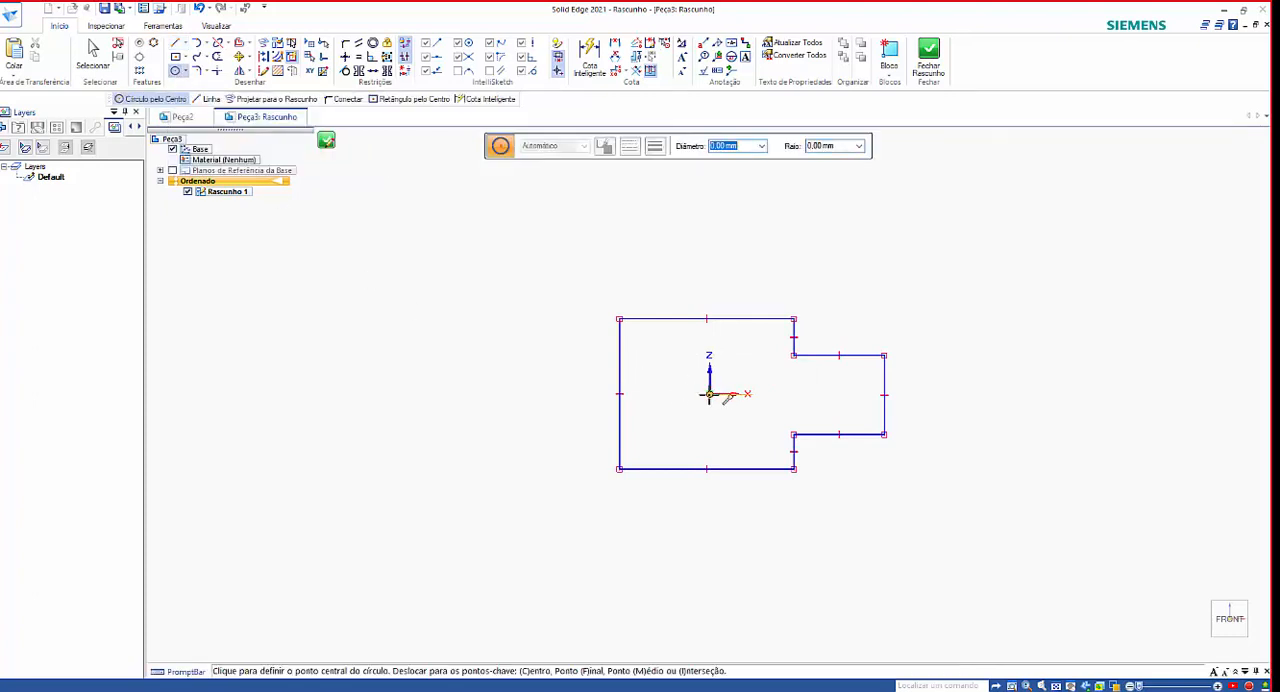
click(679, 386)
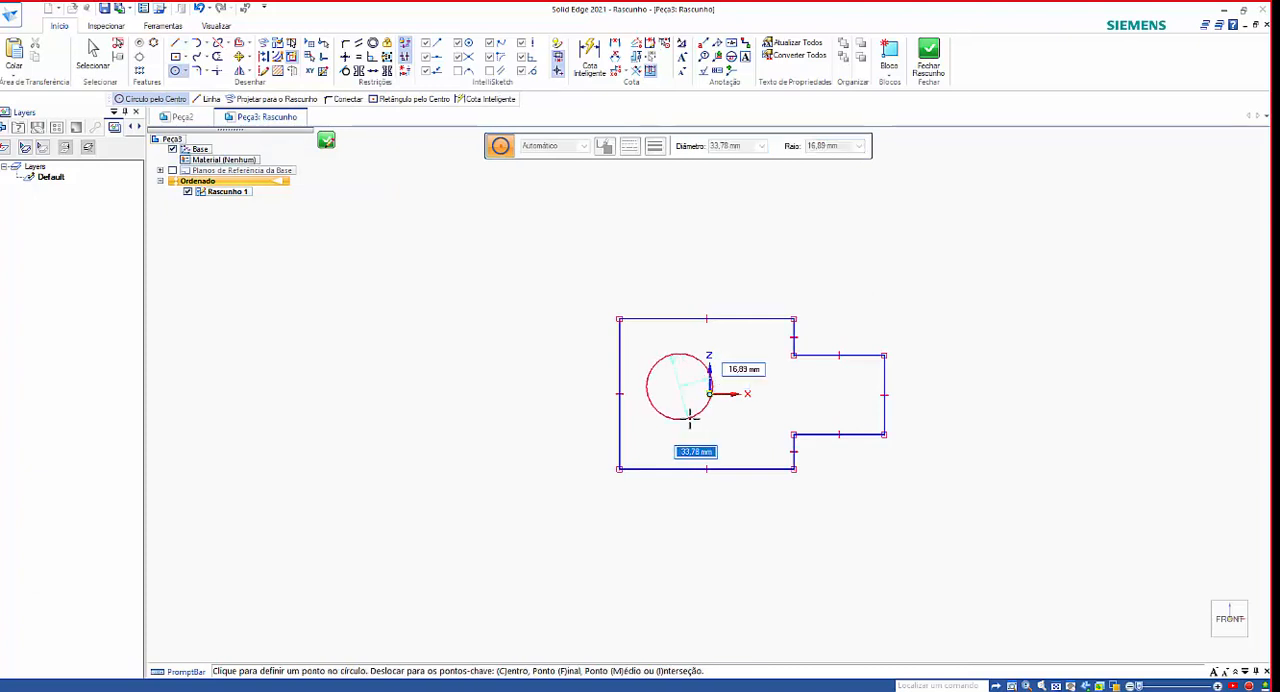
click(688, 412)
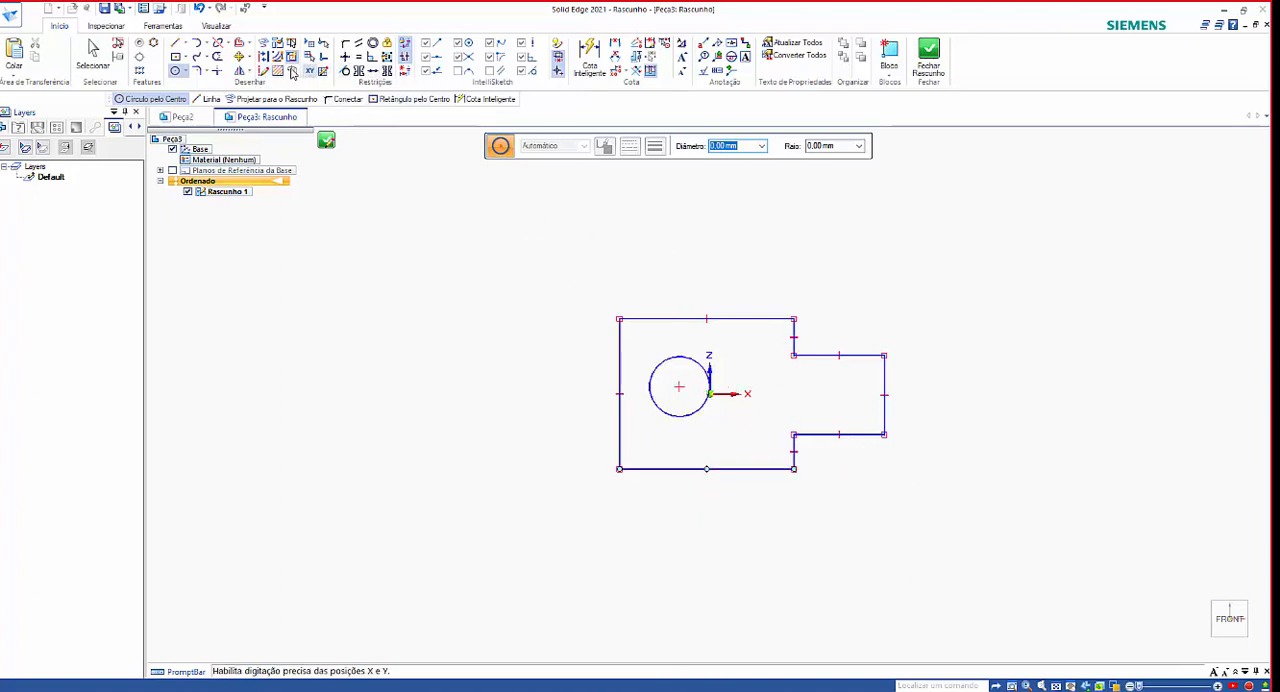
Center the circle with Horizontal/Vertical relations to the midpoints of the body's lower edge and outer vertical edge.
click(345, 56)
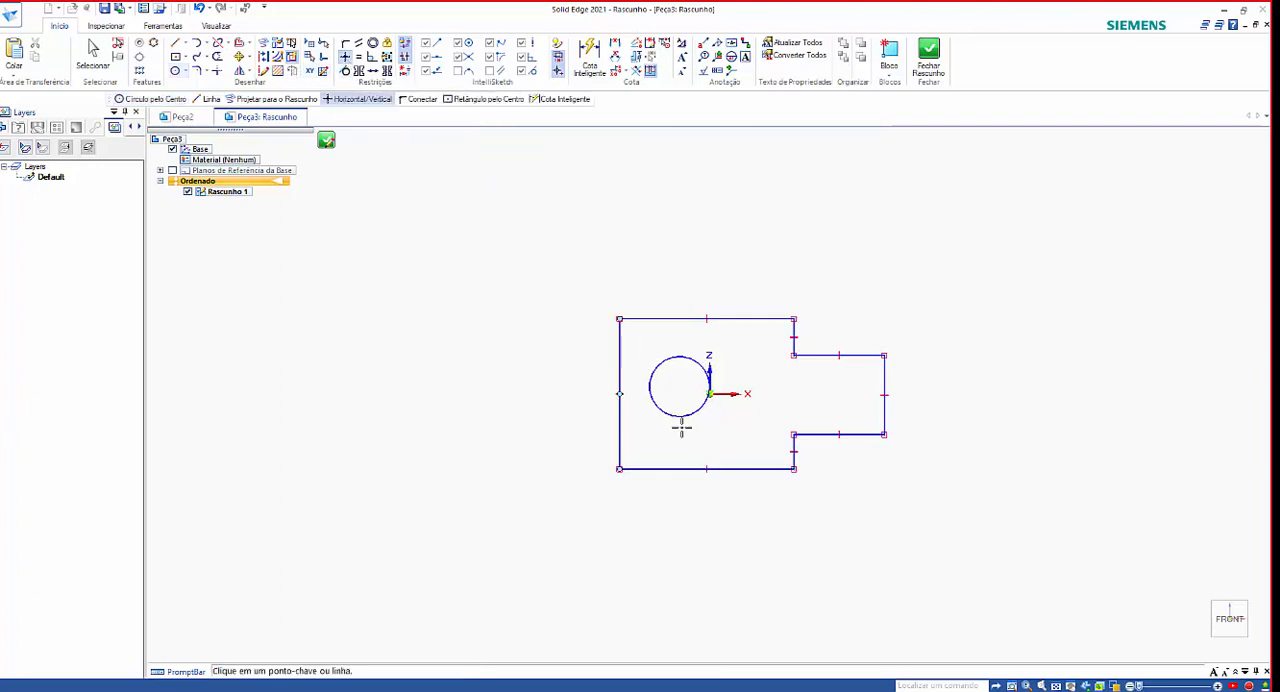
click(679, 390)
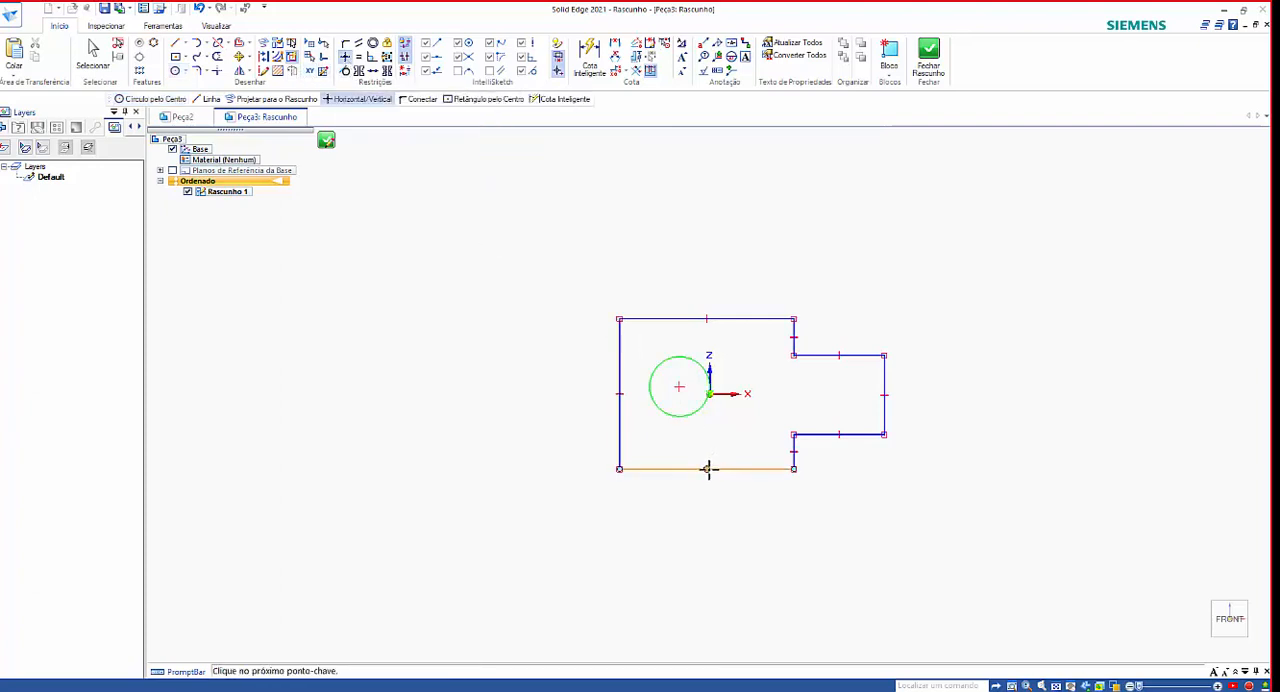
click(707, 467)
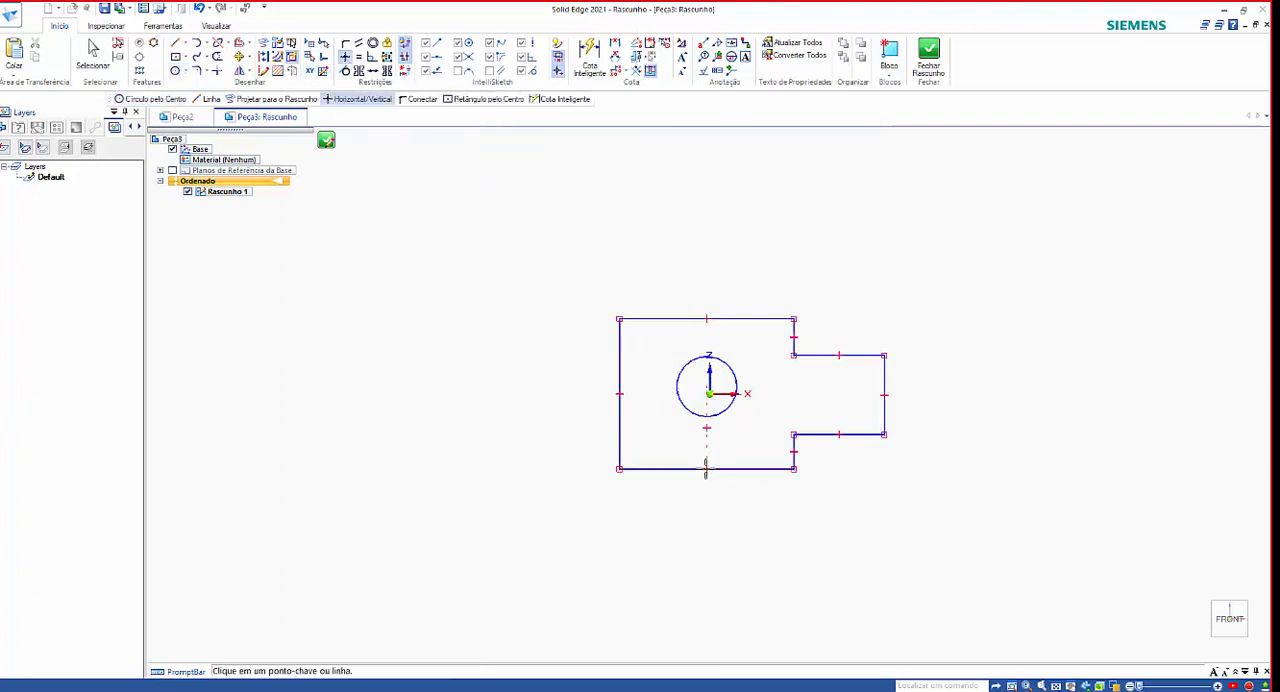
click(708, 392)
click(619, 394)
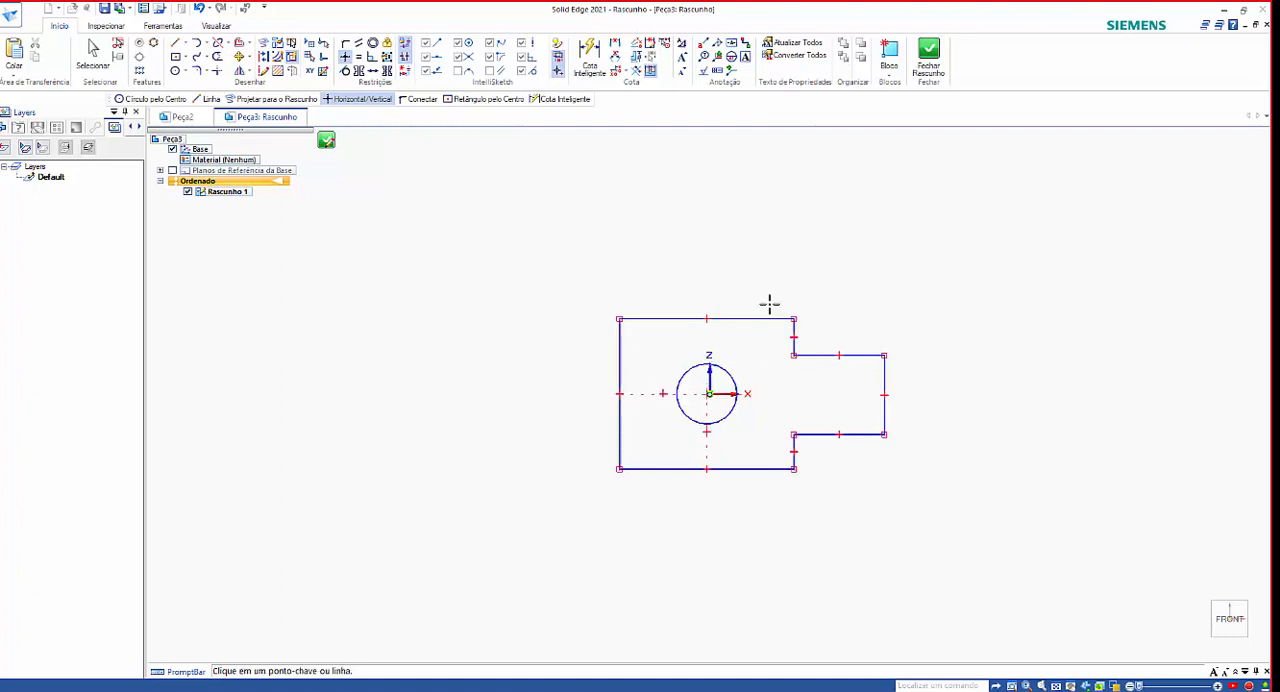
Apply Equal and Collinear relations to the two short vertical step edges above and below the tab.
click(365, 64)
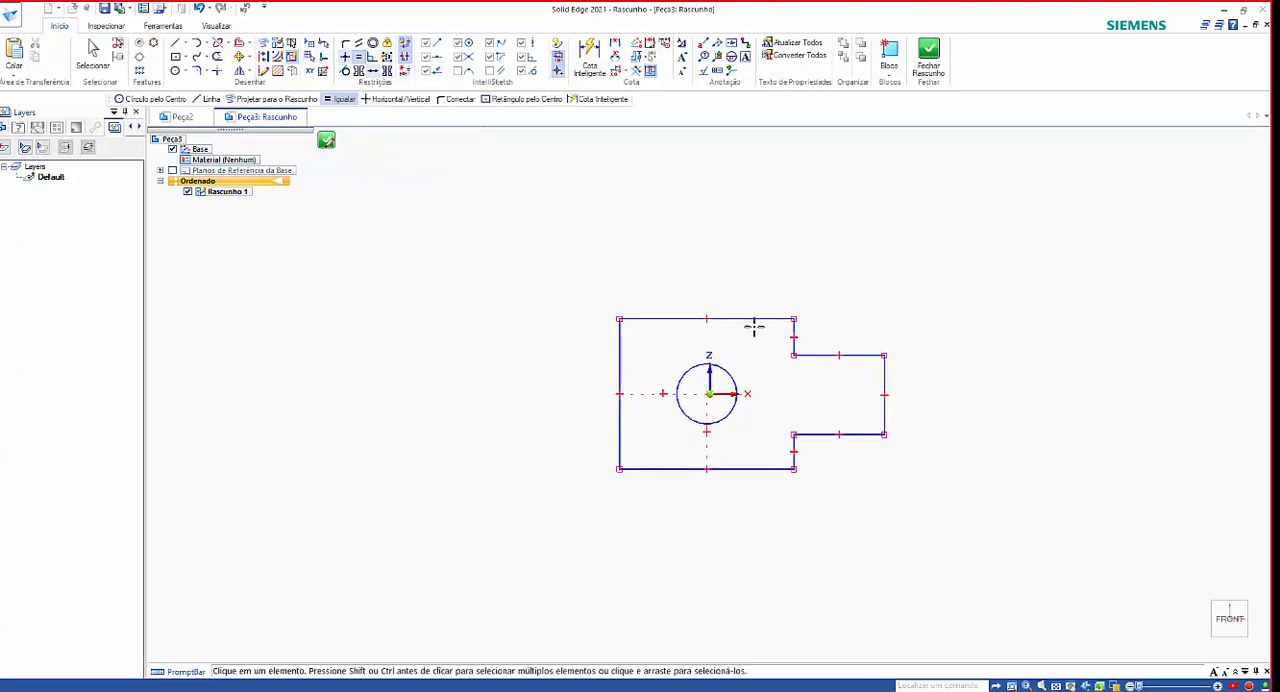
click(793, 335)
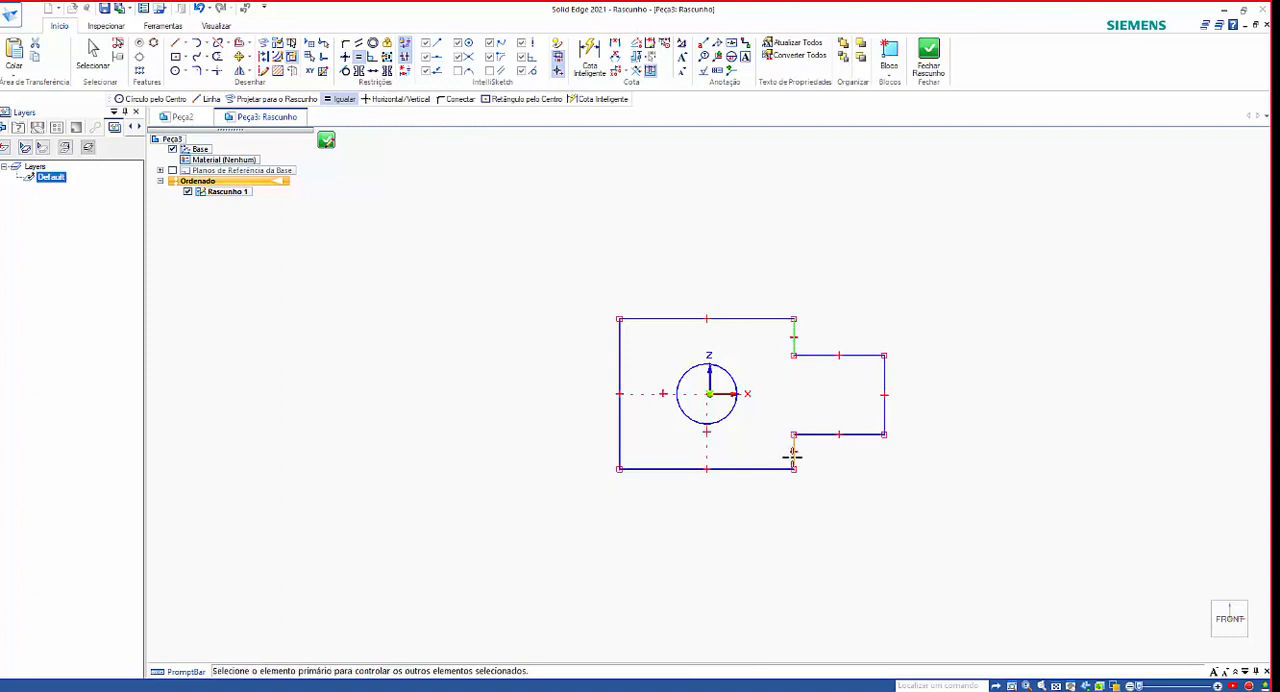
click(794, 452)
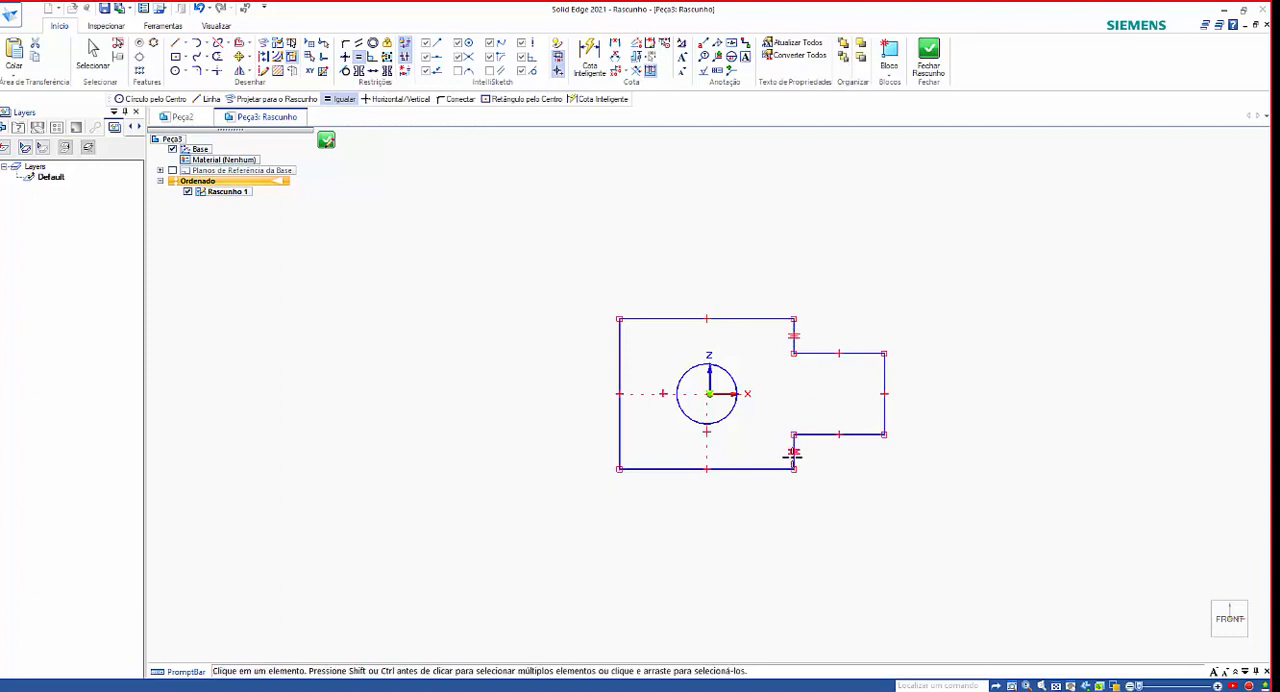
click(372, 71)
click(792, 336)
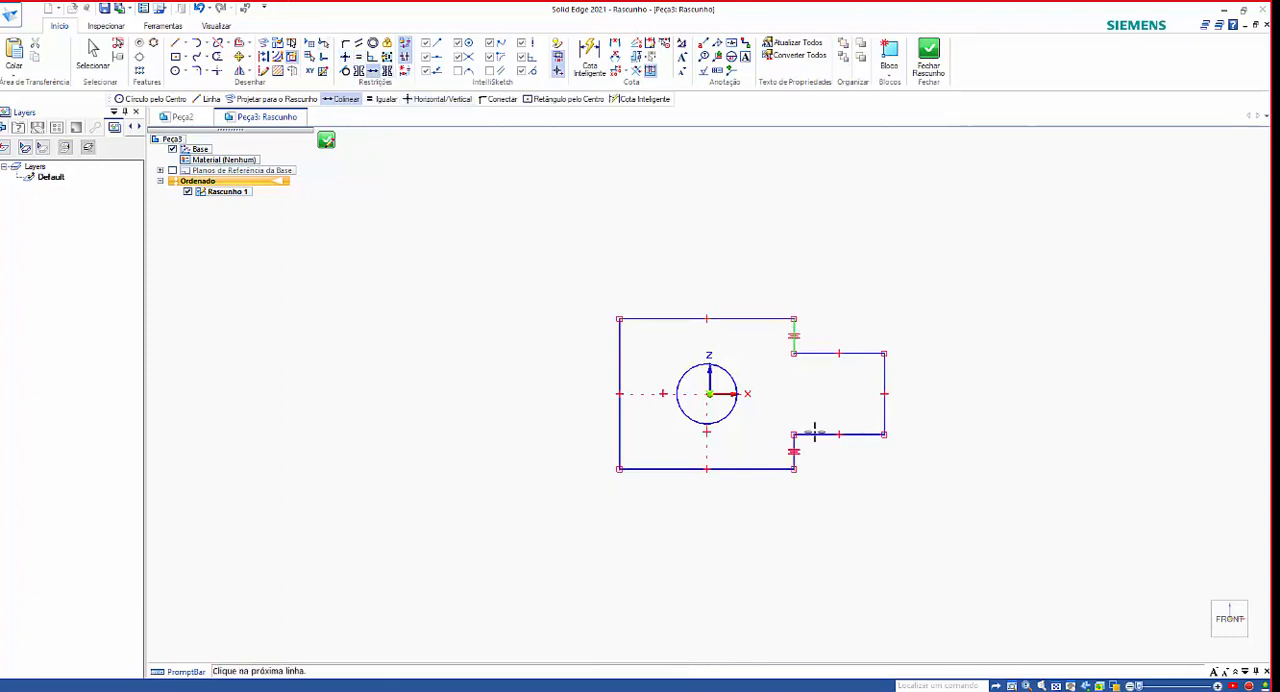
click(794, 446)
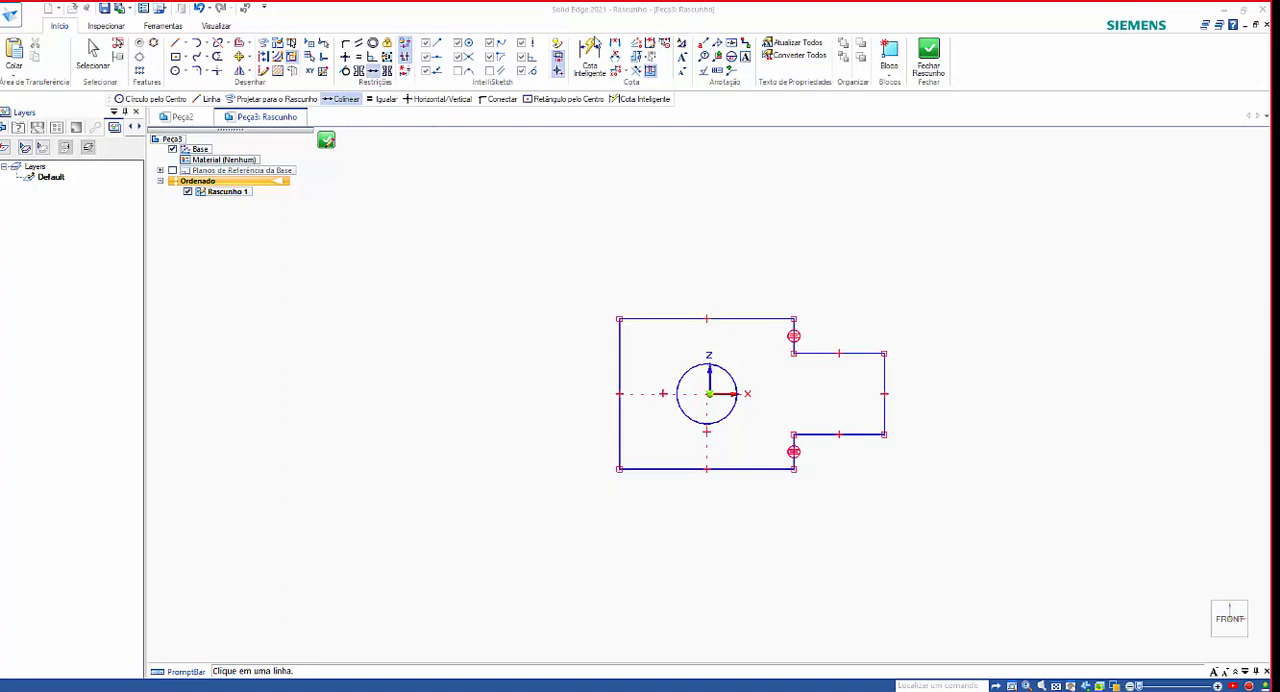
Add a Smart Dimension of 15 mm to the upper short step edge, placed beyond the tab's outer end.
click(590, 55)
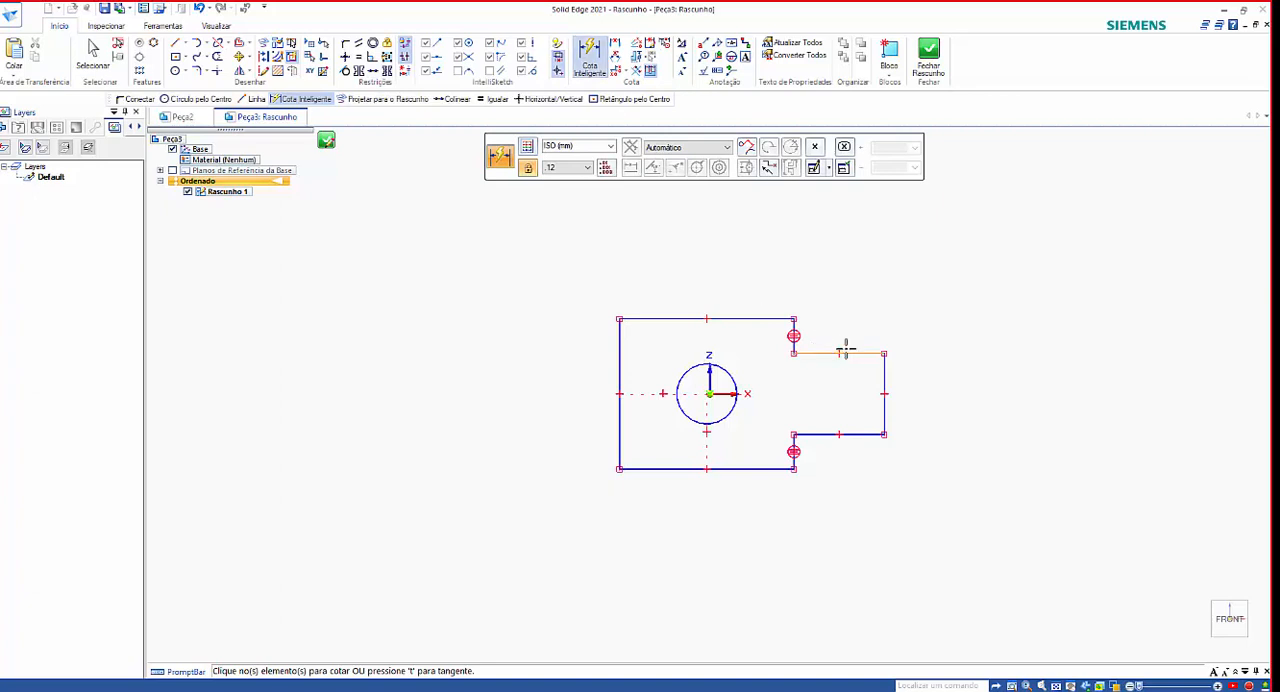
click(794, 326)
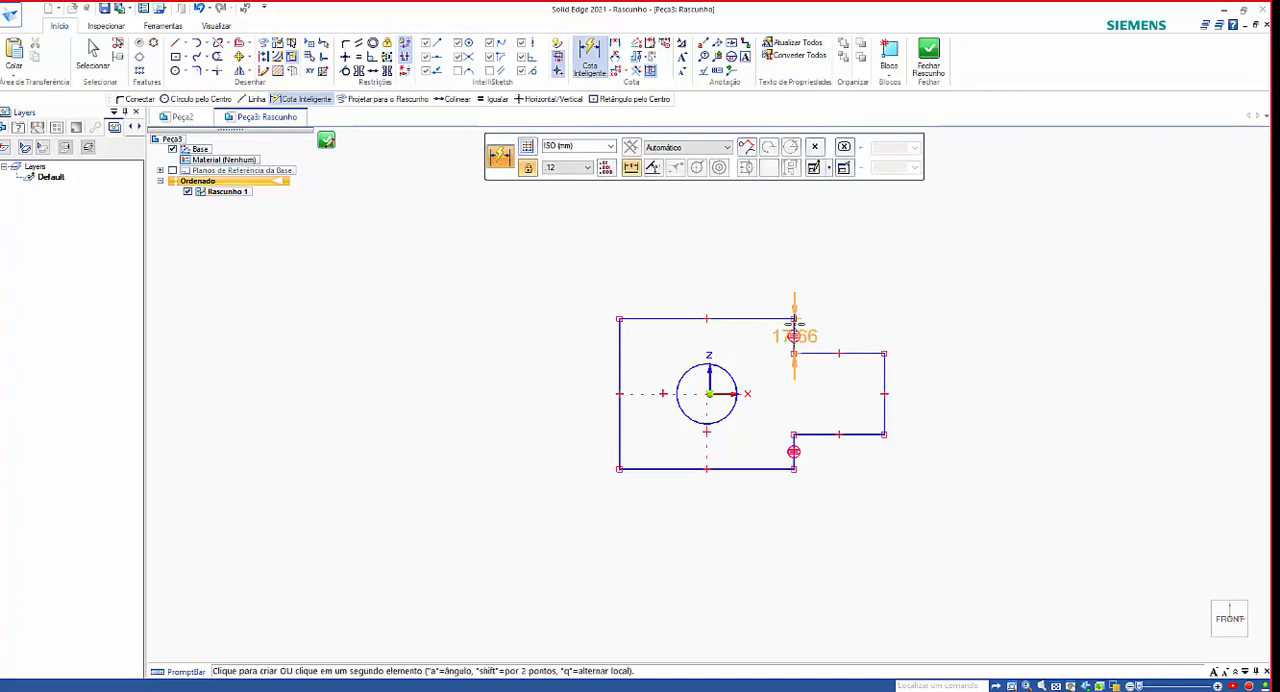
click(914, 320)
key(Return)
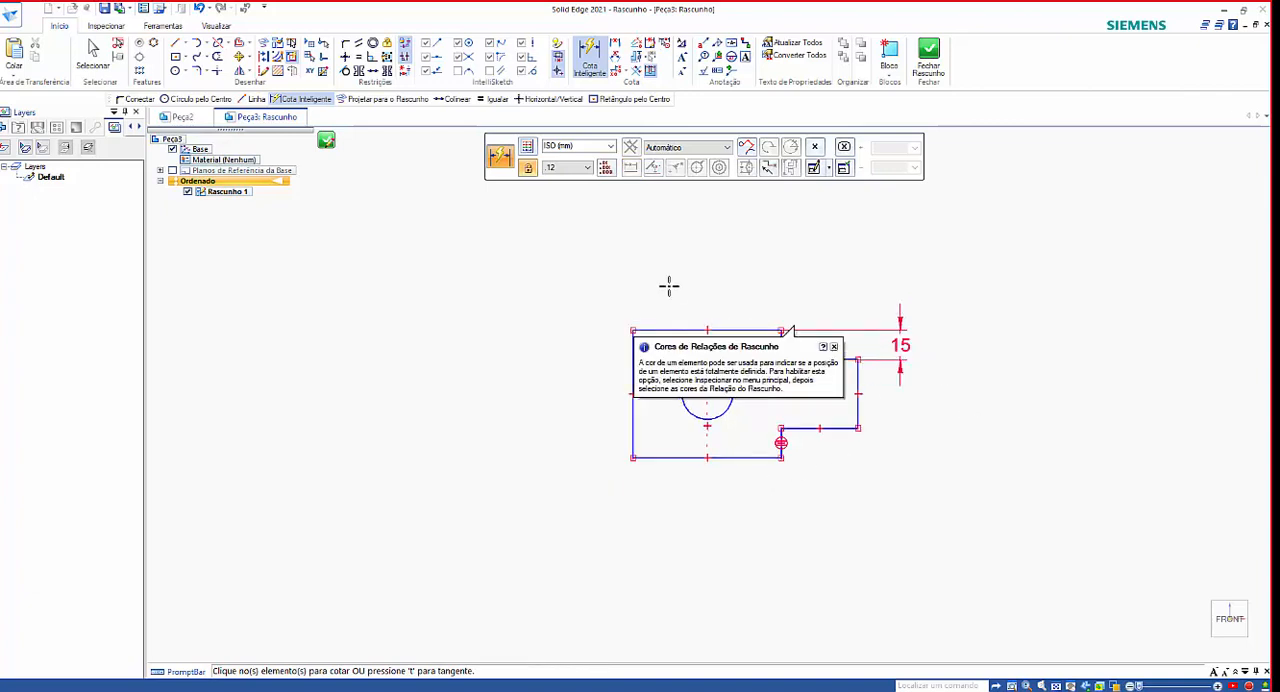
Dimension the body's upper horizontal edge as 50 mm and its long outer vertical edge as 70 mm.
click(677, 328)
click(680, 290)
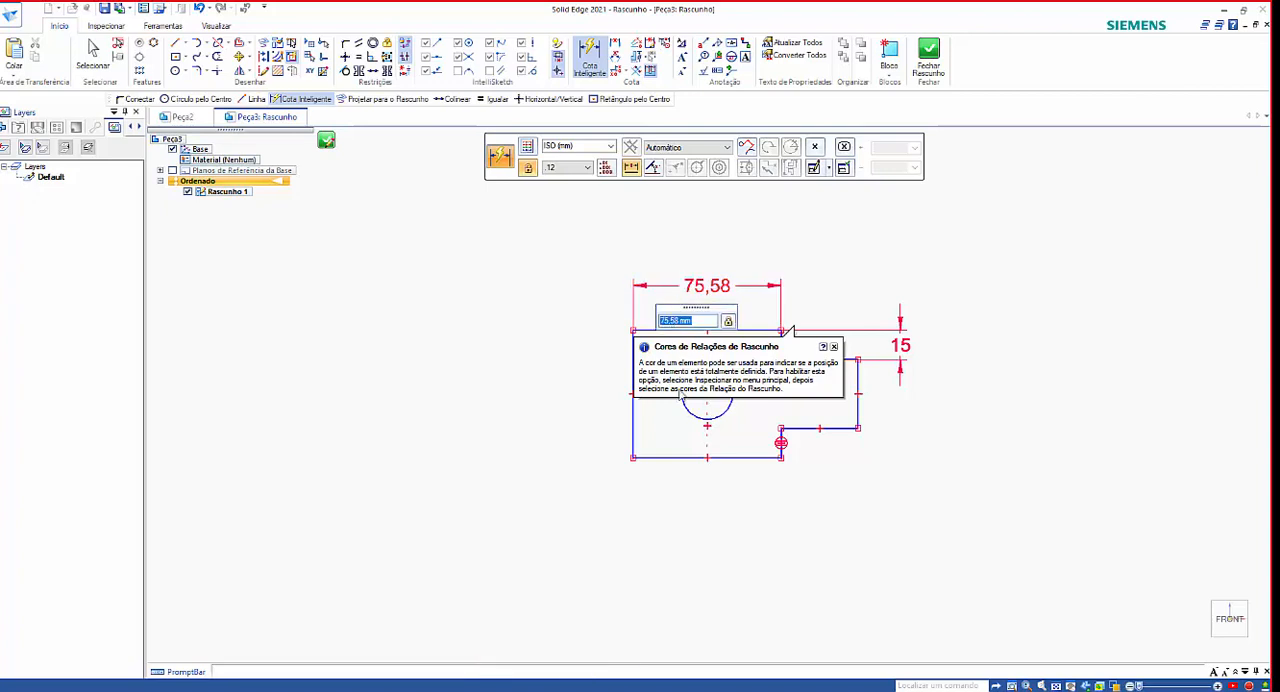
key(Return)
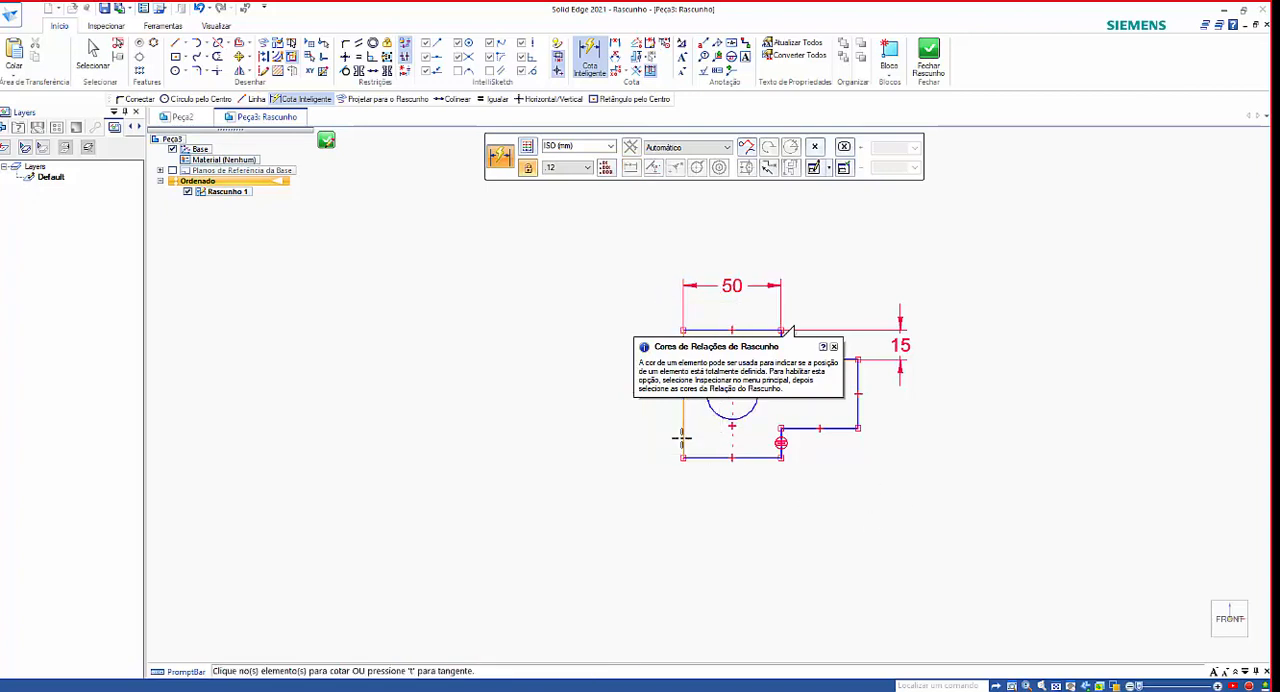
click(683, 440)
click(638, 429)
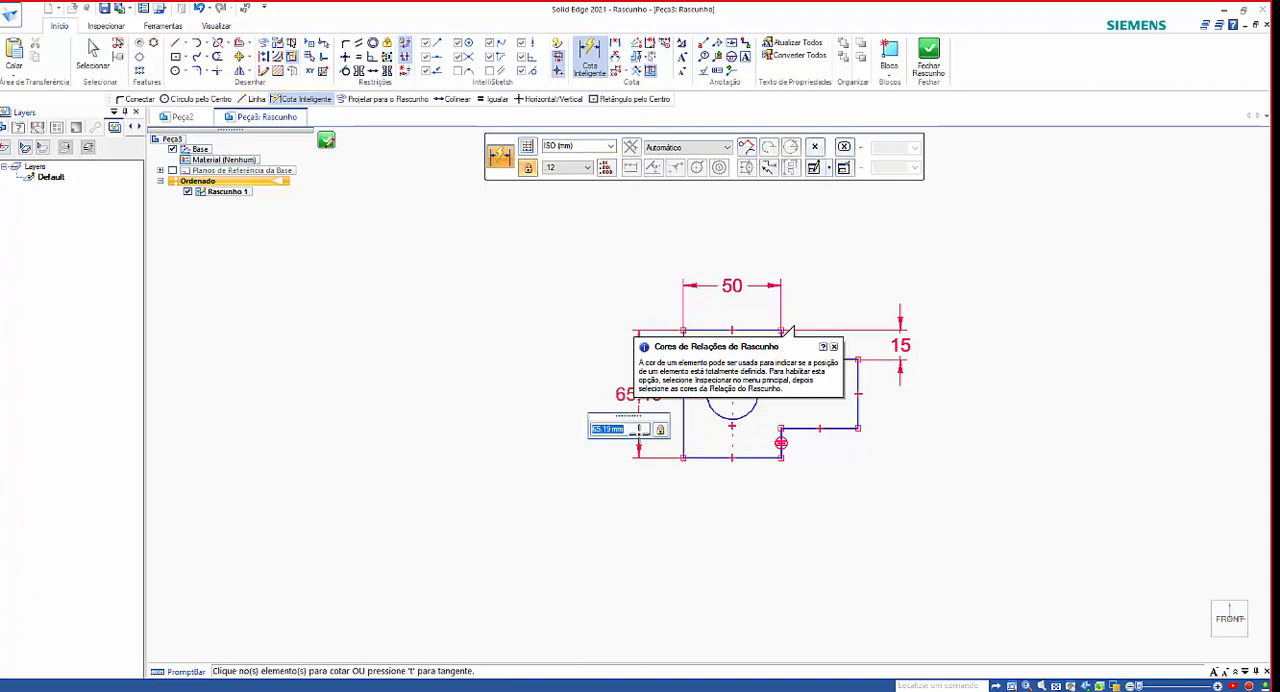
text(70)
key(Return)
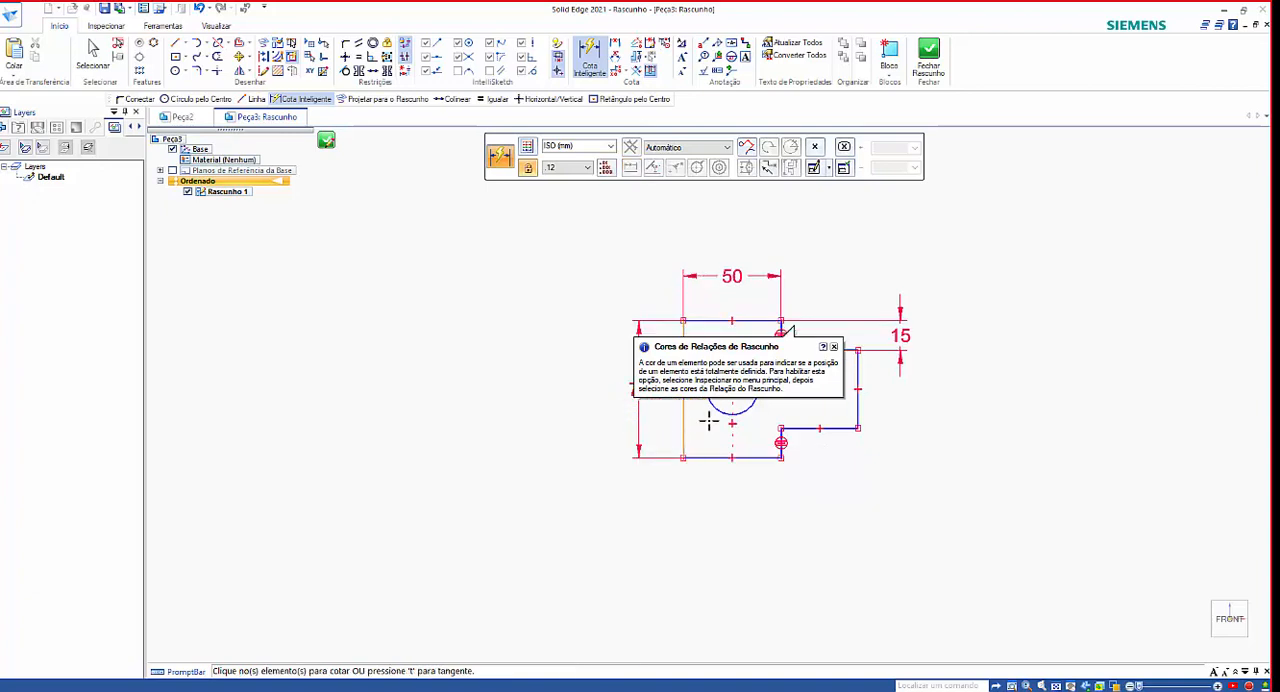
Dismiss the relationship colors tip and dimension the overall width from the body's outer edge to the tab's end as 90 mm.
scroll(708, 421, down, 2)
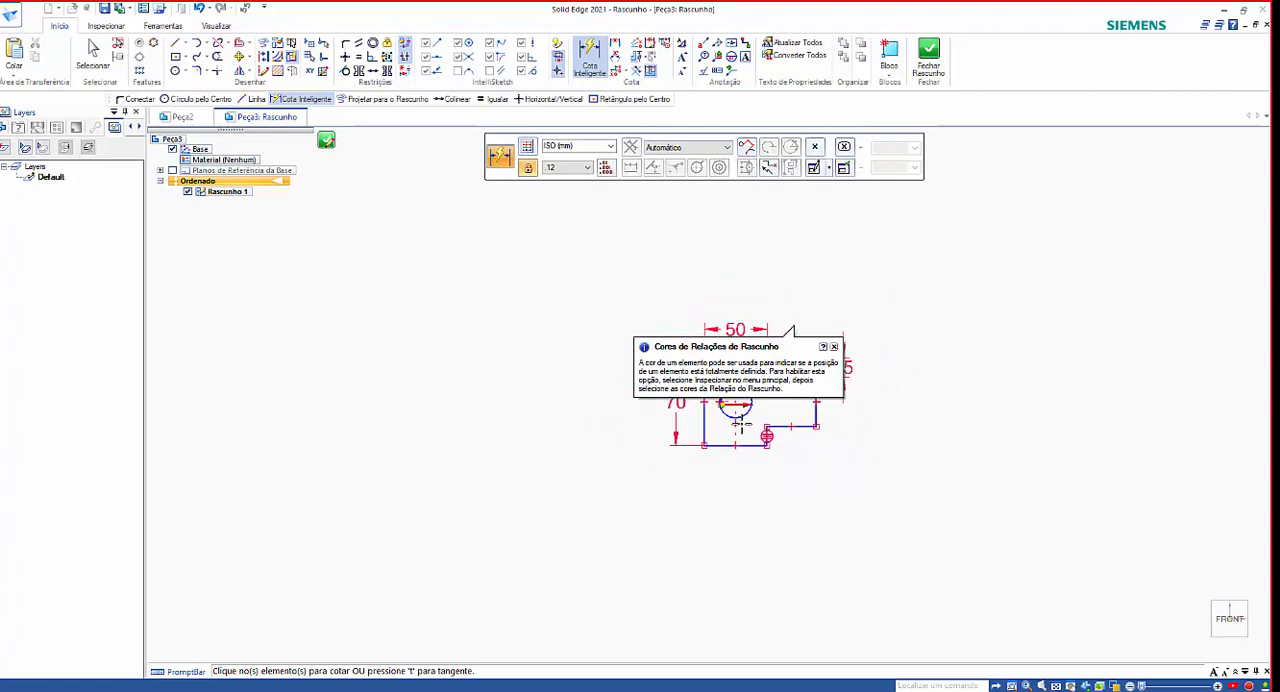
click(835, 347)
scroll(705, 430, up, 3)
click(683, 423)
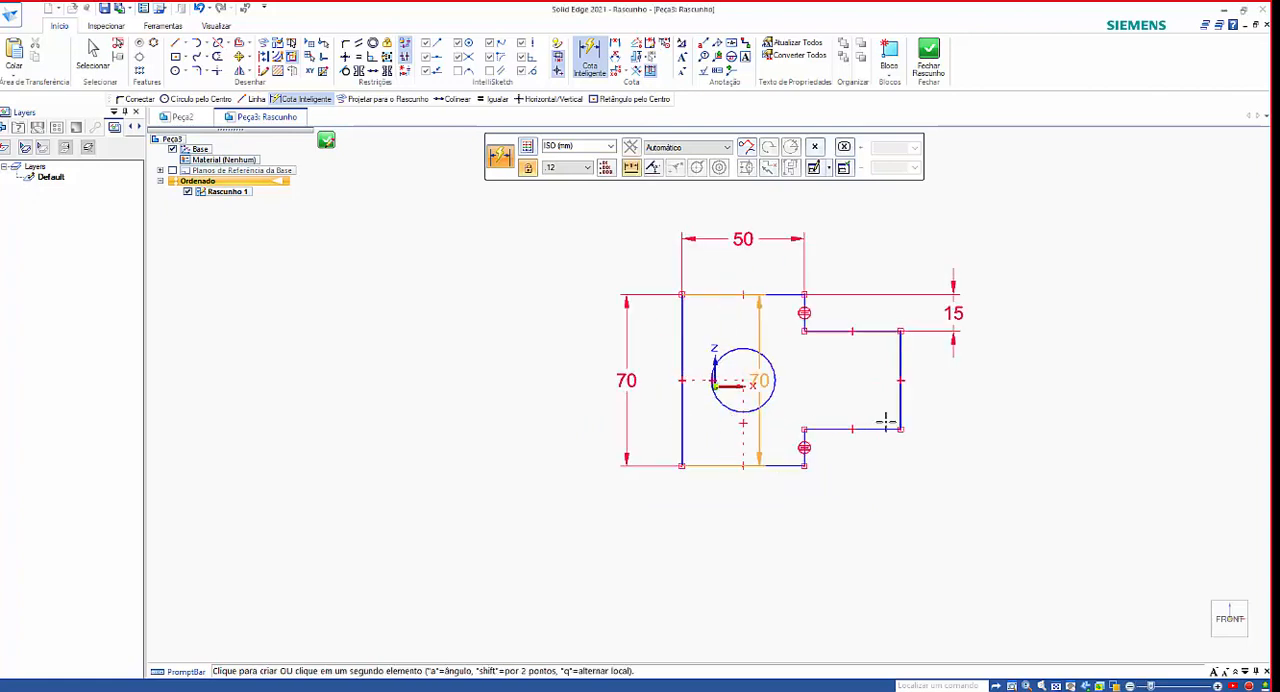
click(903, 400)
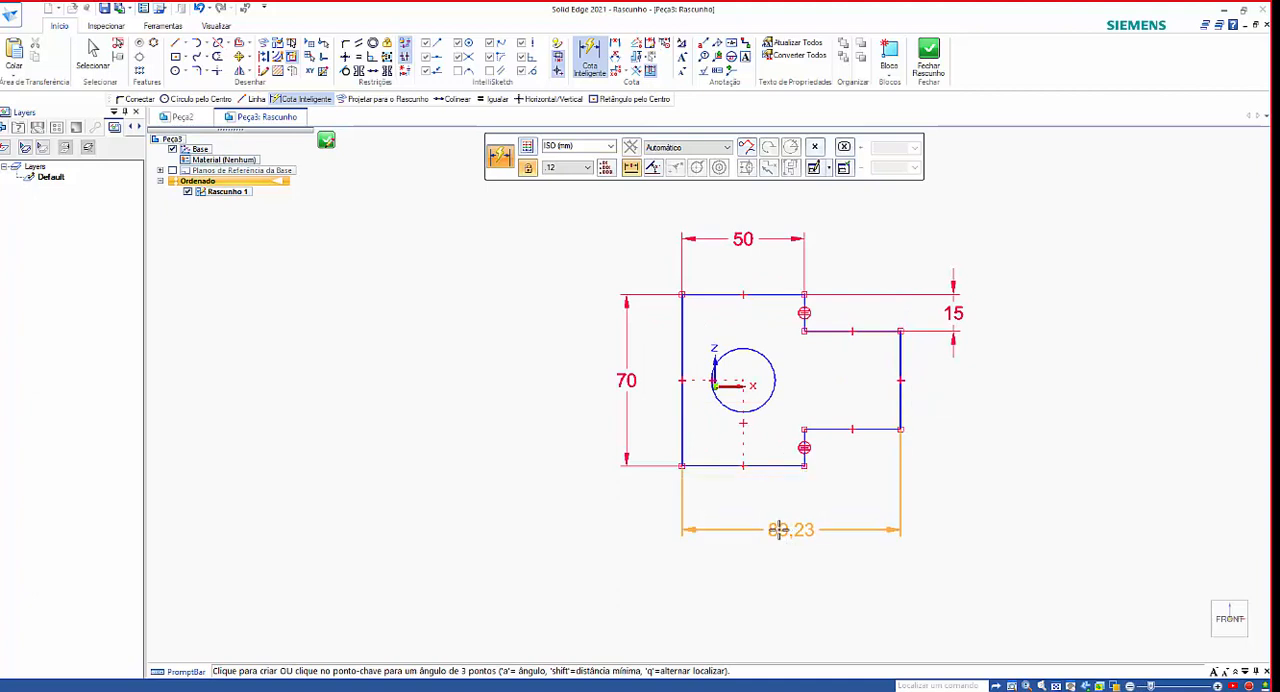
click(780, 530)
text(90)
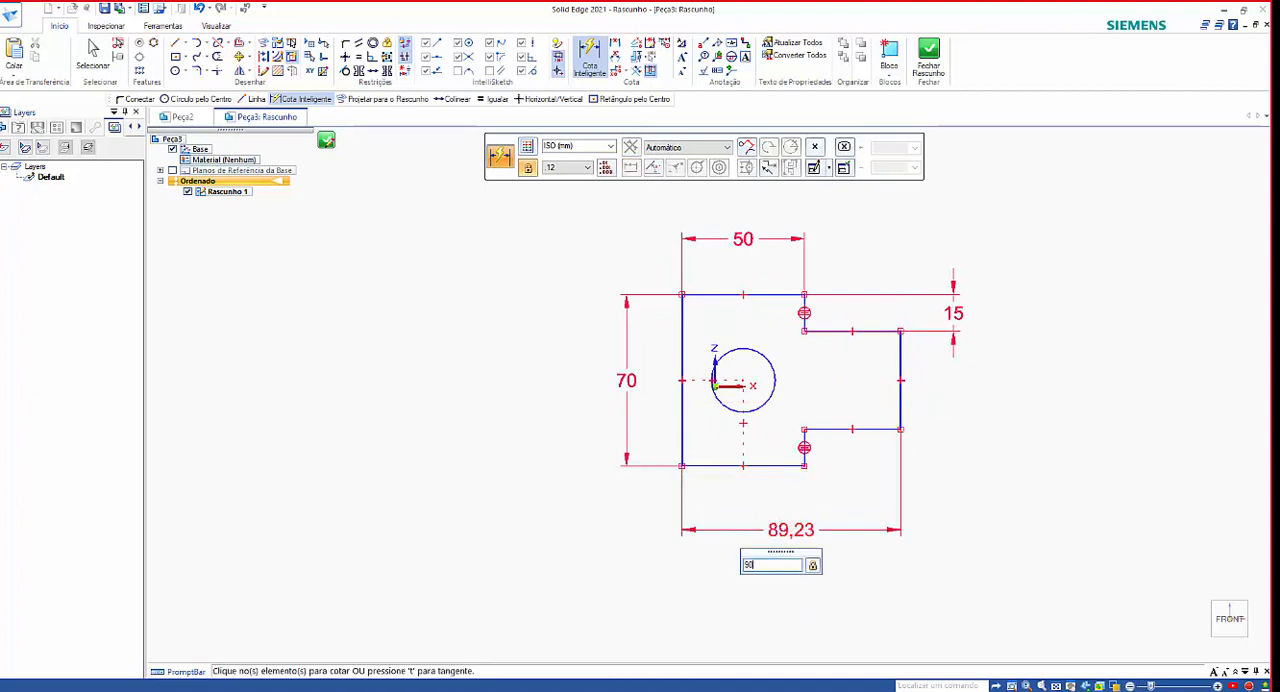
key(Return)
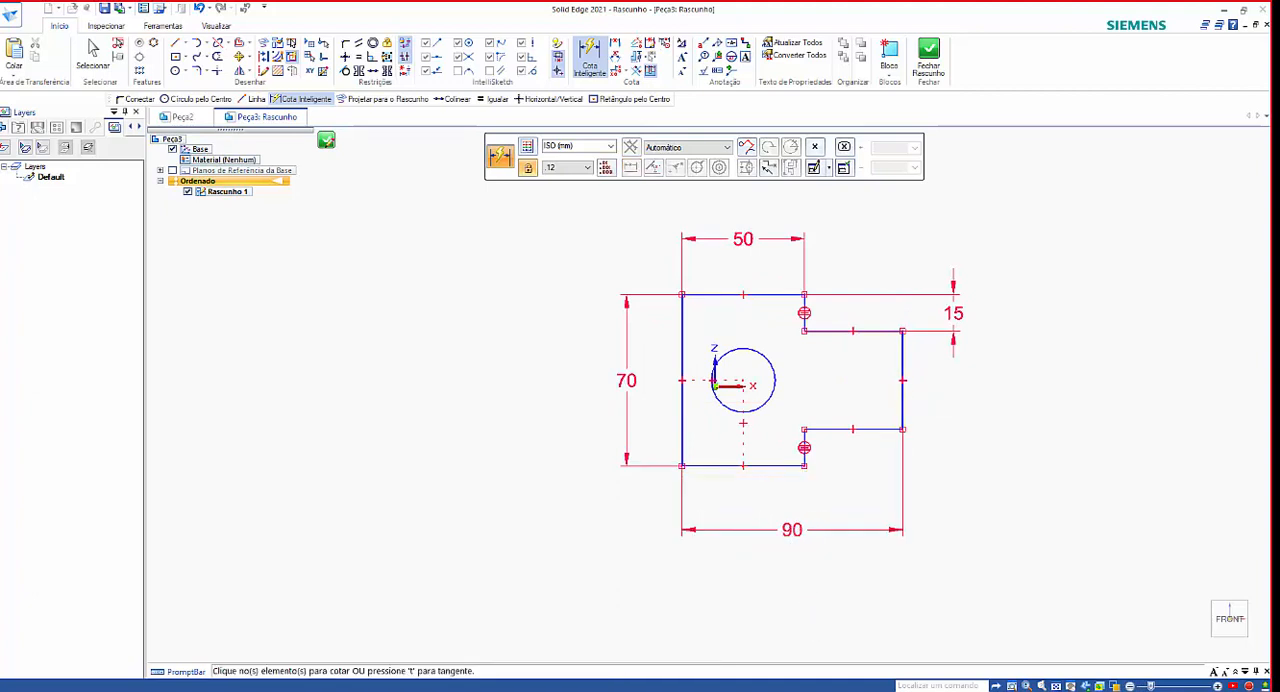
Dimension the circle's diameter as 25 mm, placed outside the profile, and close the sketch.
click(744, 346)
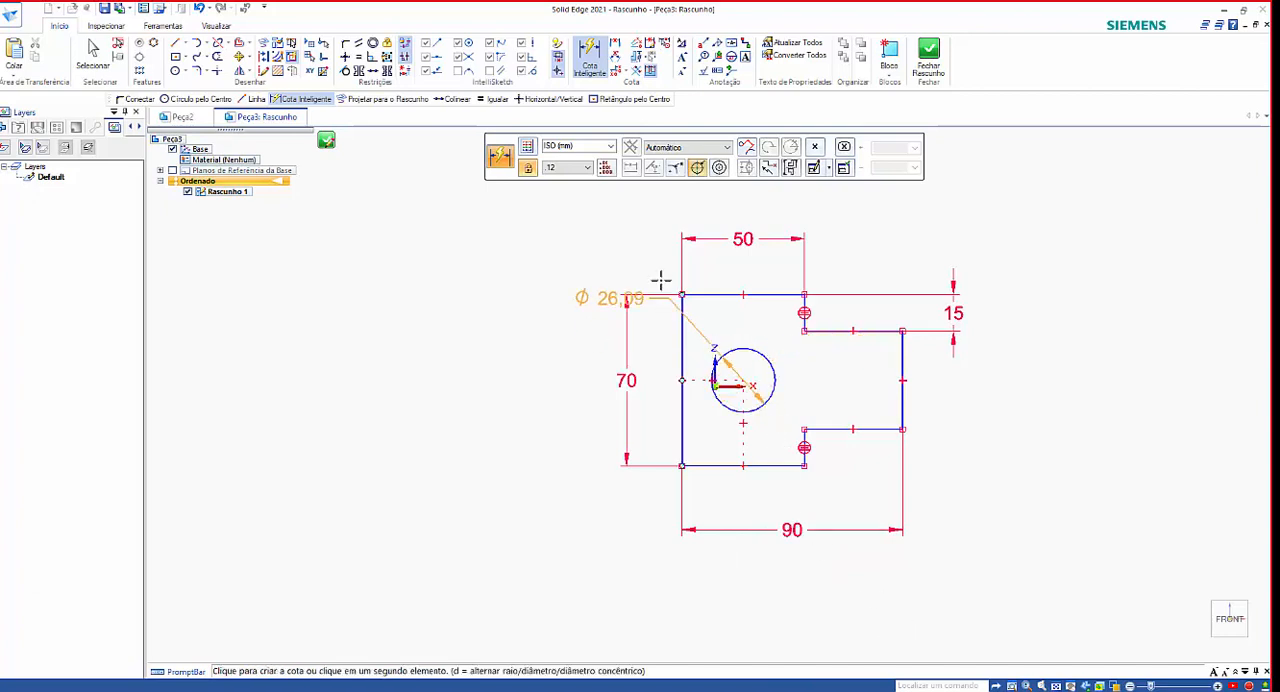
click(625, 260)
text(25)
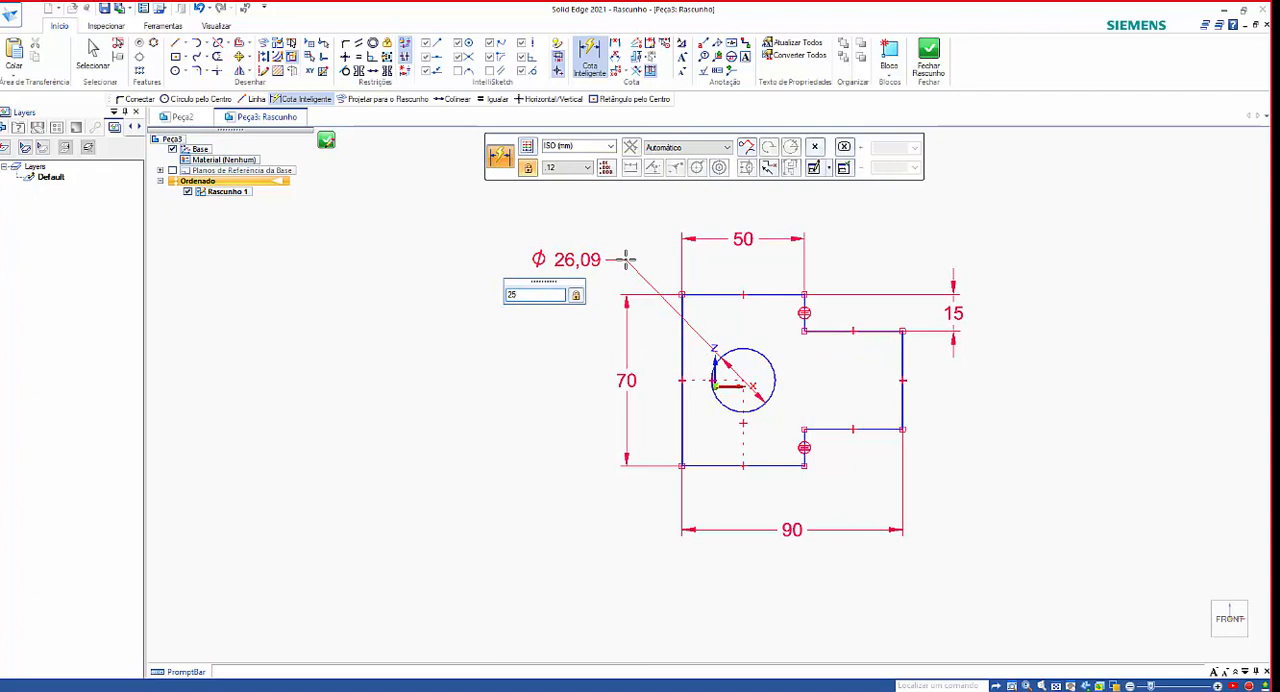
key(Return)
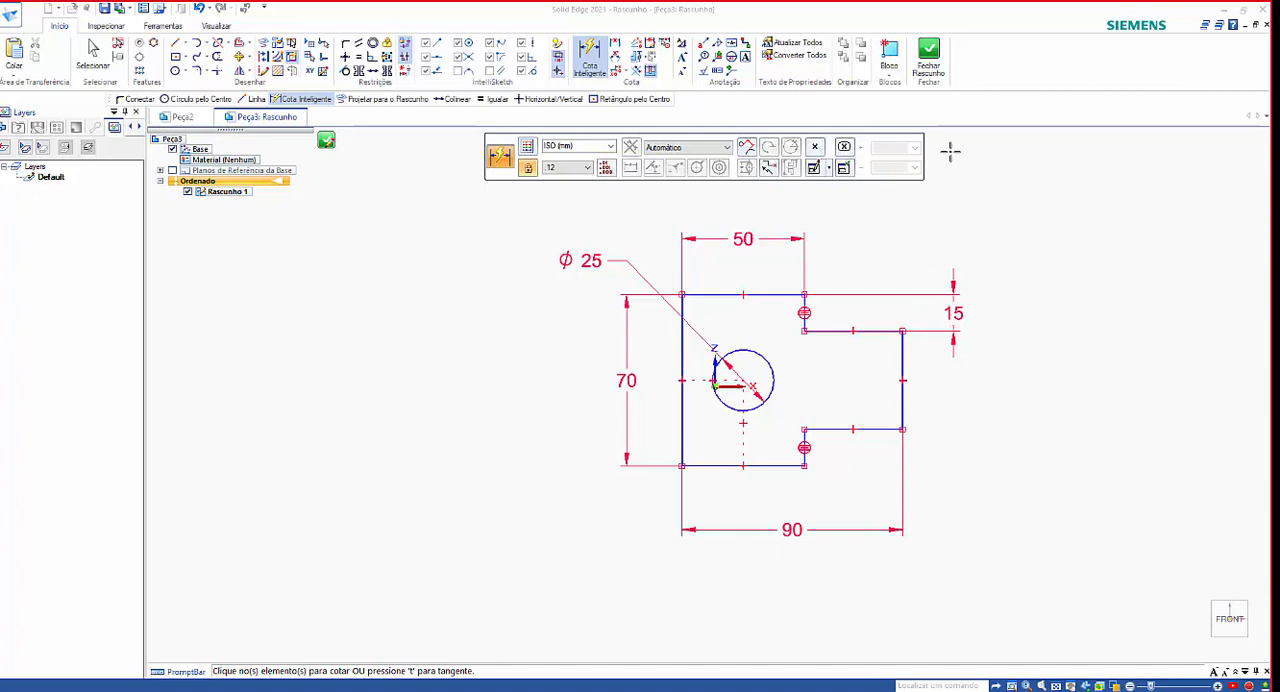
click(930, 56)
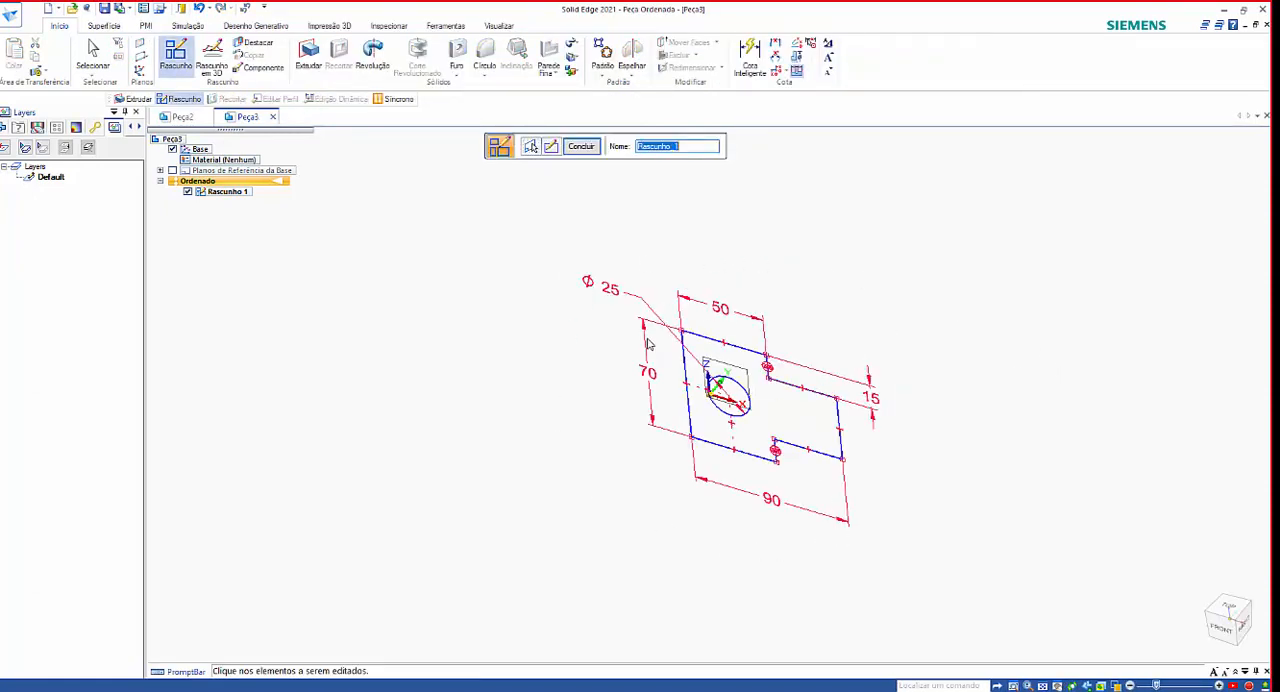
In the Peça2 document, extrude the stepped profile region around the circle to a depth of about 67 mm.
click(181, 118)
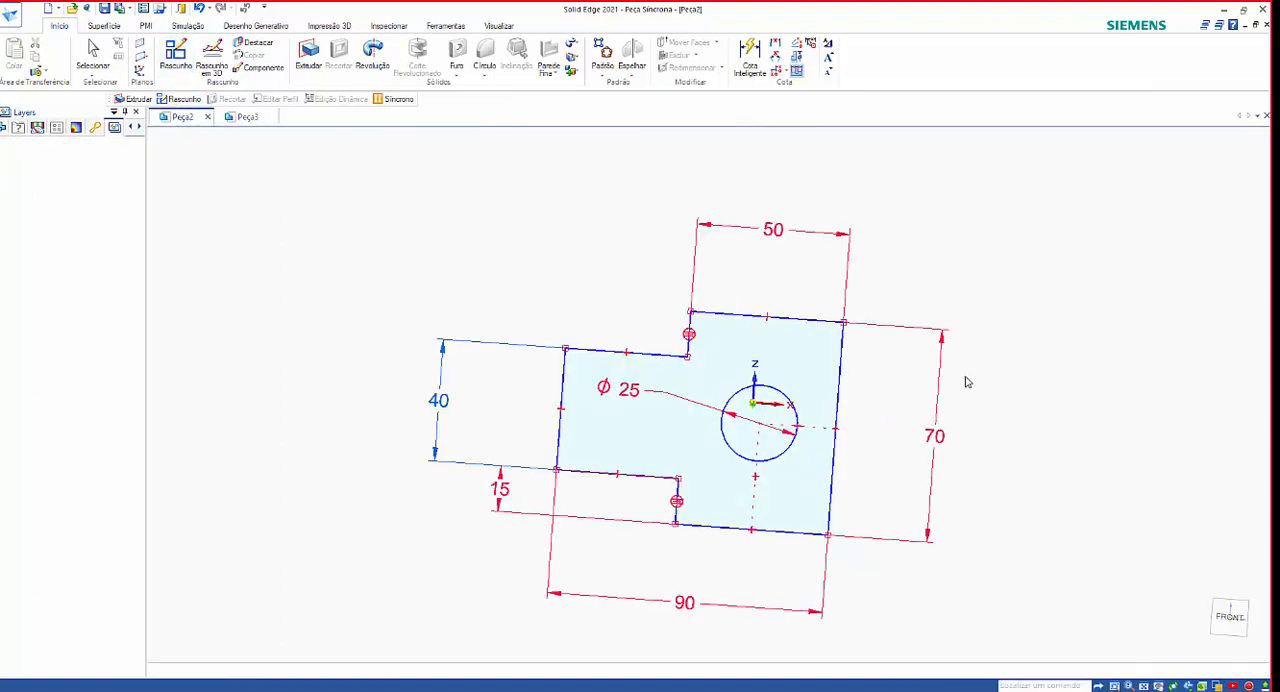
mouse_move(967, 382)
middle_down()
mouse_move(1046, 435)
mouse_move(929, 580)
mouse_move(921, 544)
middle_up()
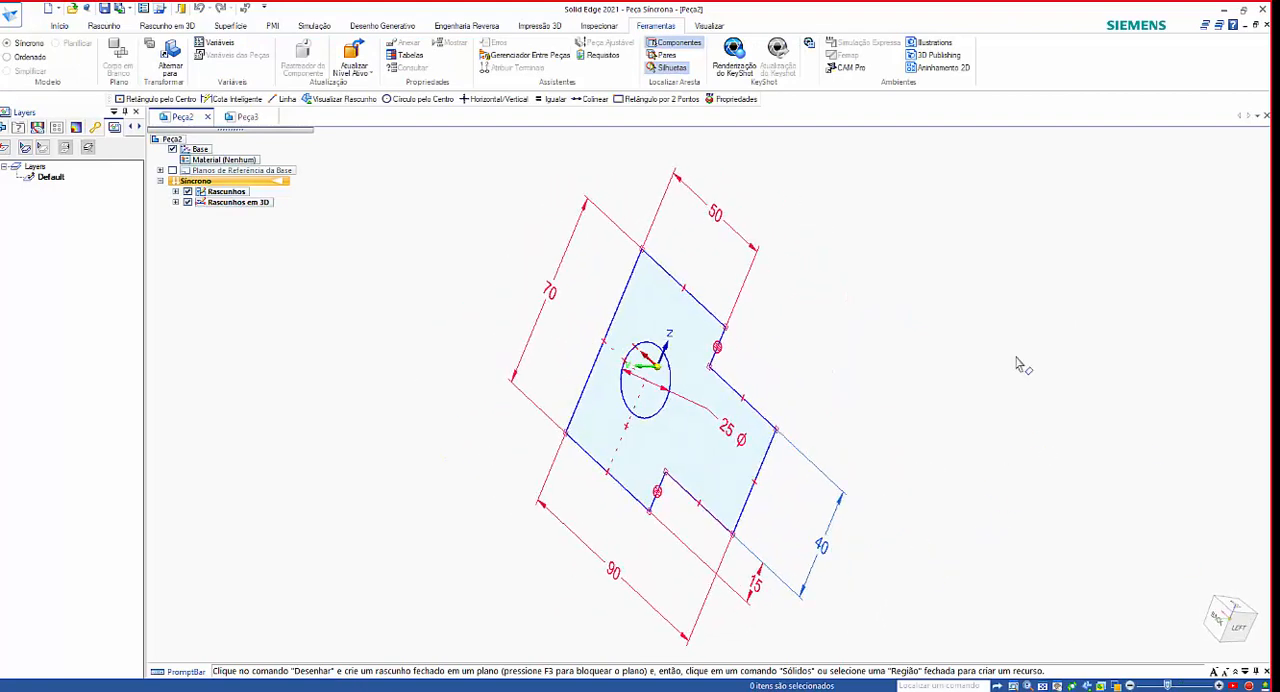
middle_drag(667, 248, 672, 258)
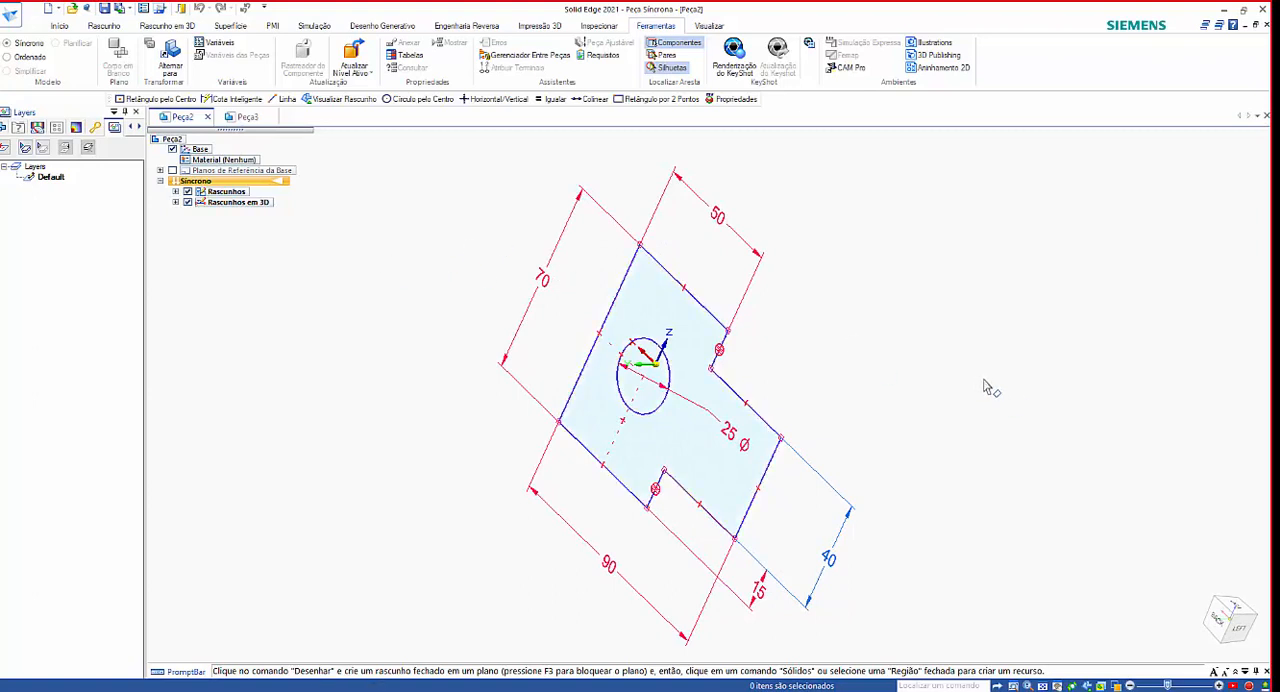
middle_drag(986, 386, 1057, 314)
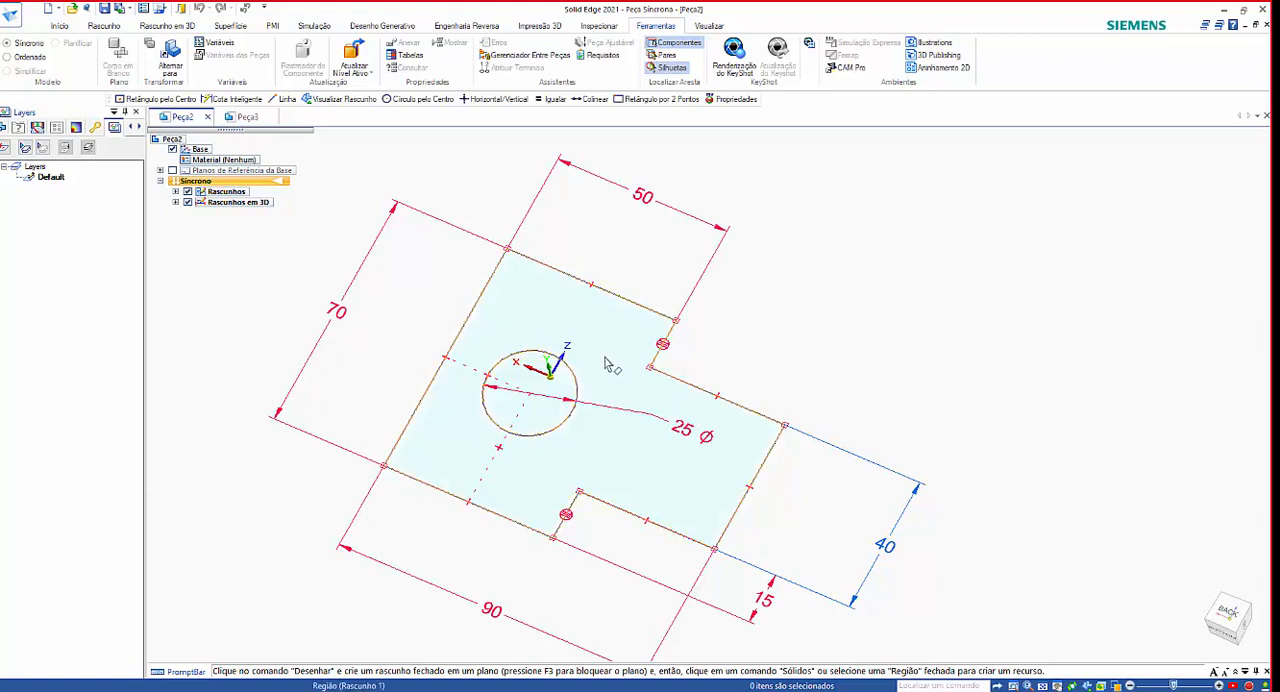
click(612, 425)
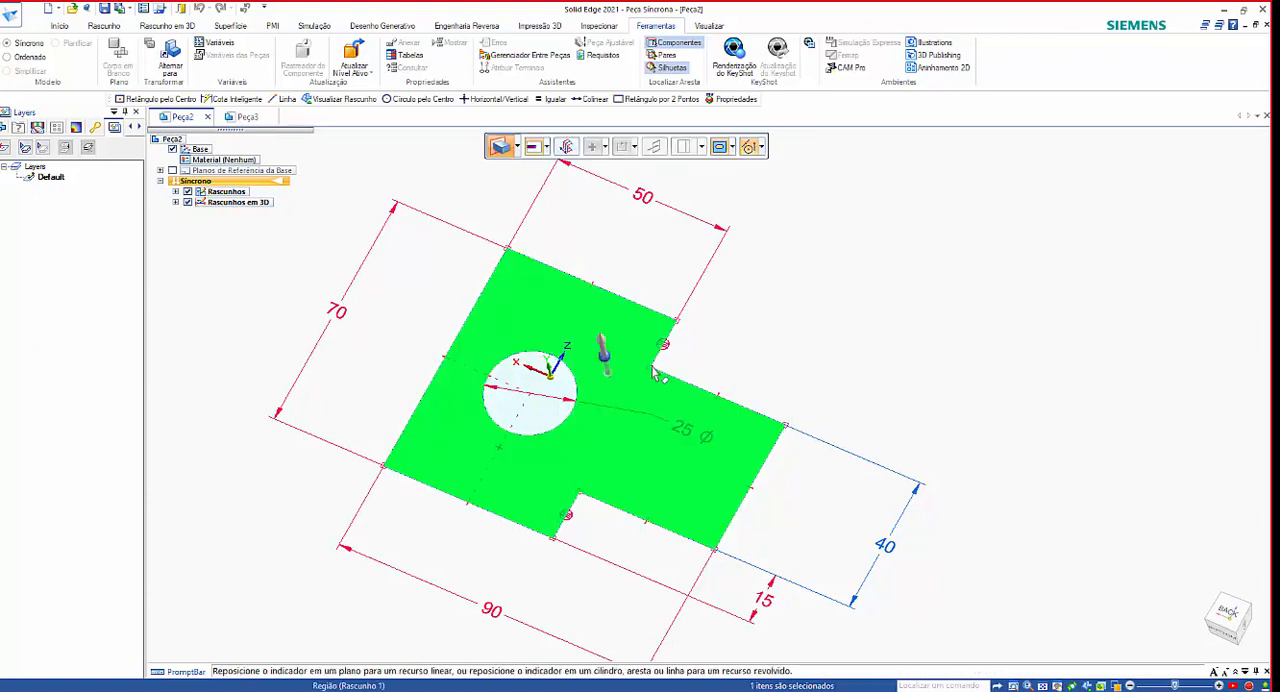
click(604, 352)
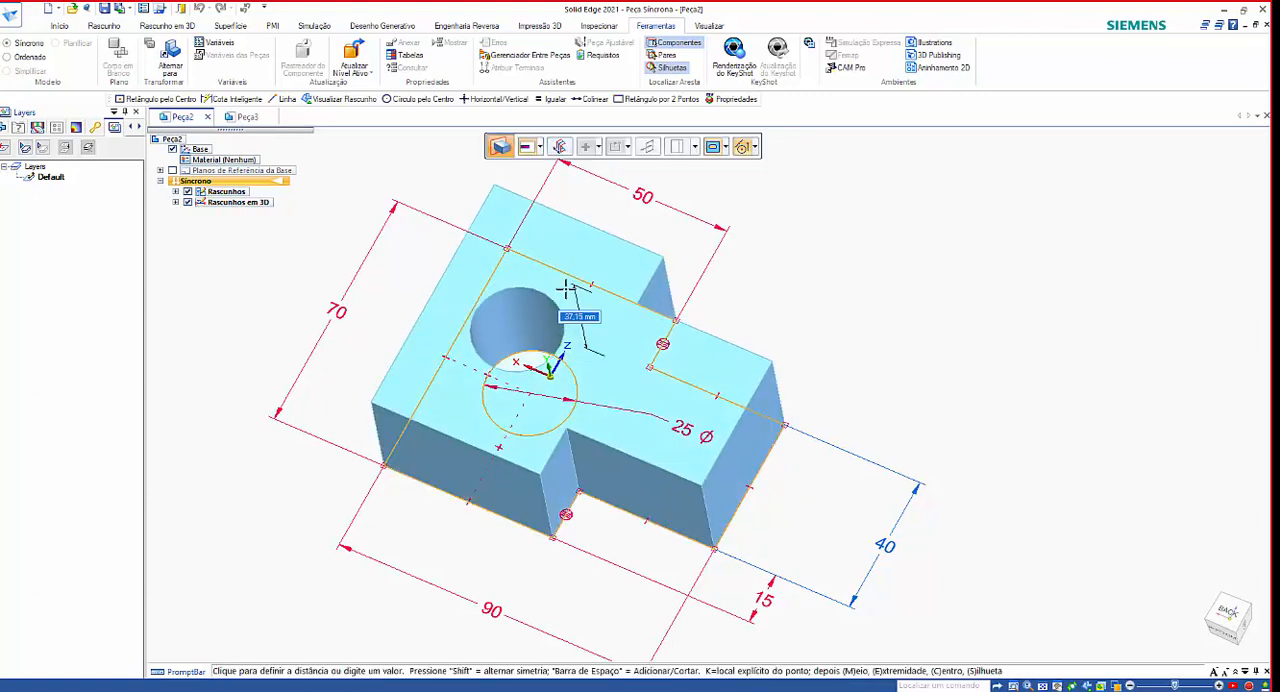
click(562, 265)
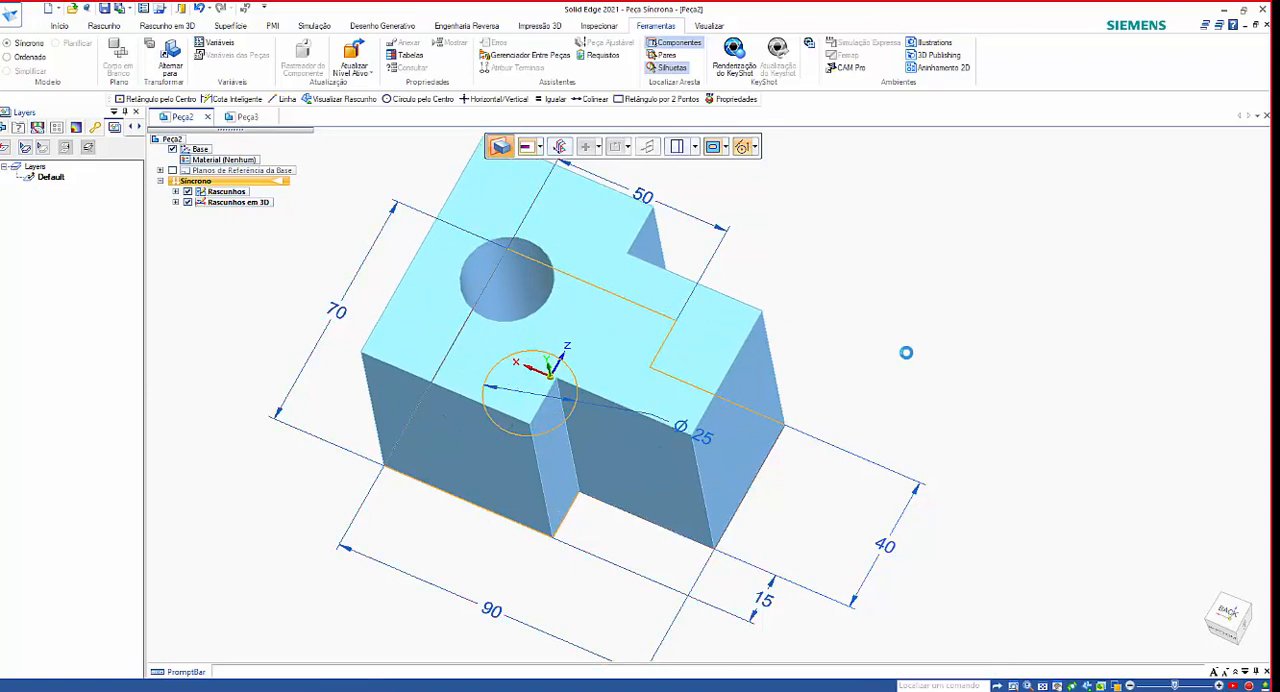
middle_drag(923, 361, 995, 346)
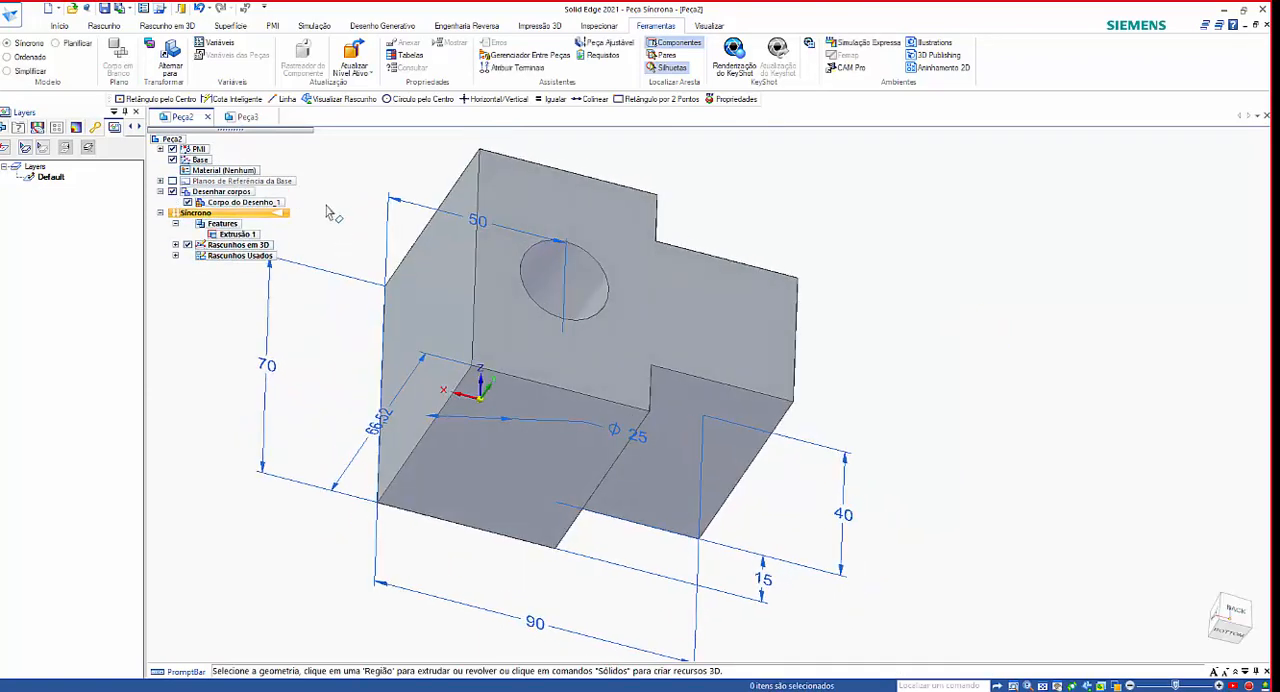
Compare the ordered sketch in Peça3 with the extruded synchronous body in Peça2.
click(252, 117)
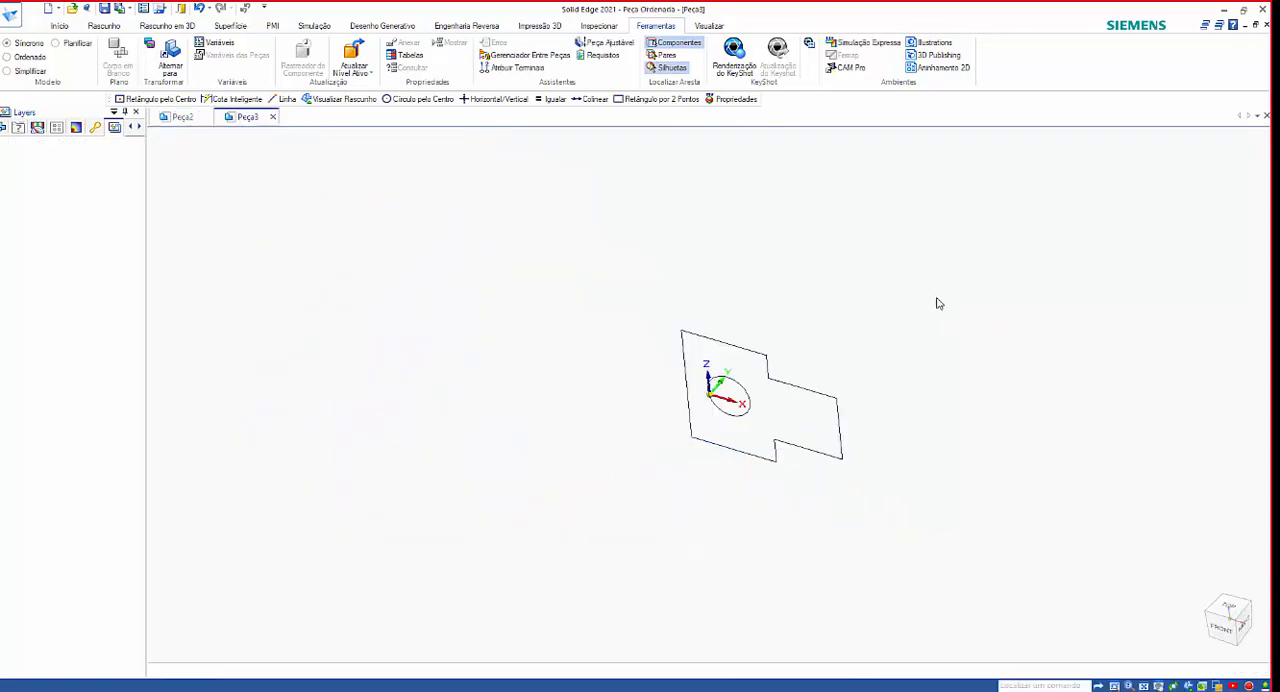
mouse_move(898, 377)
middle_down()
mouse_move(831, 389)
mouse_move(1034, 277)
mouse_move(1057, 280)
mouse_move(1049, 287)
middle_up()
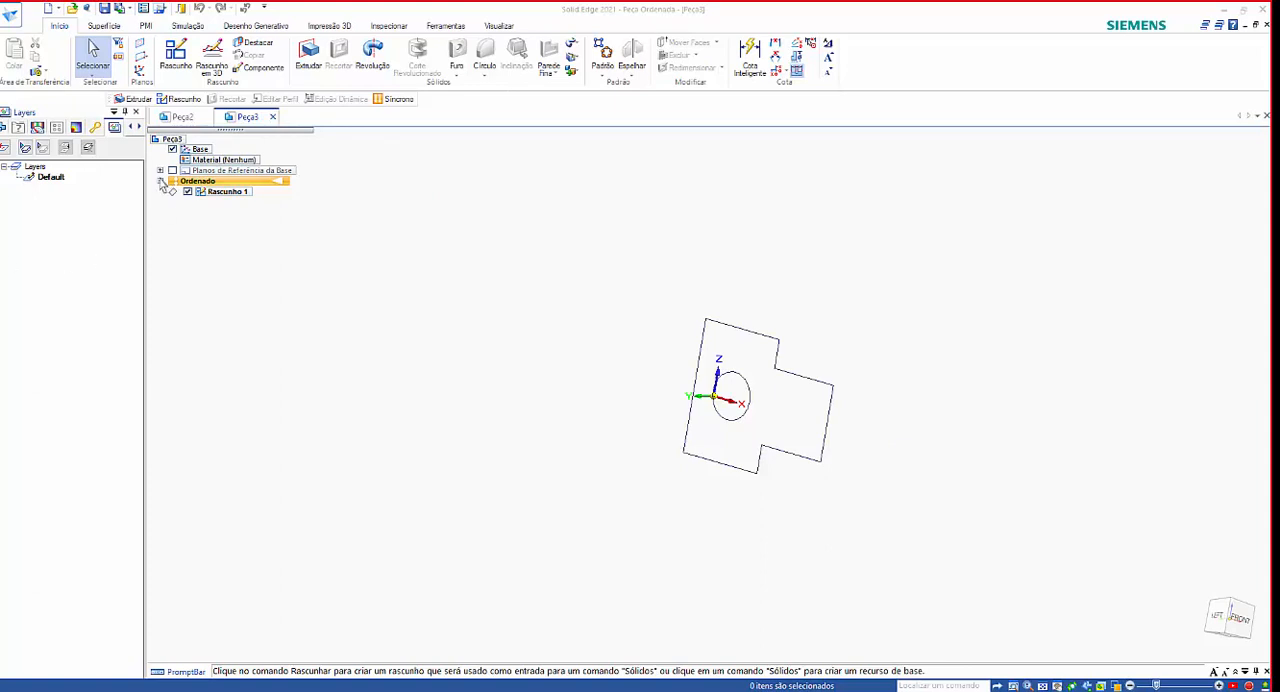
click(182, 117)
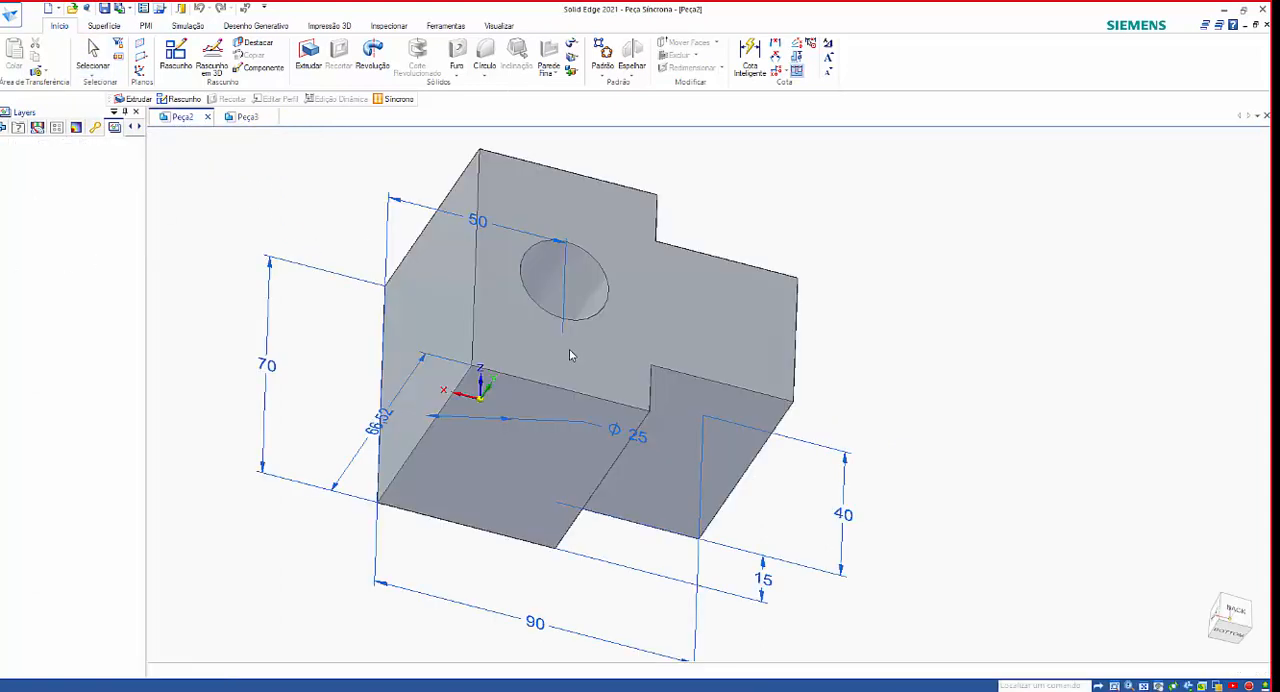
middle_drag(923, 371, 700, 323)
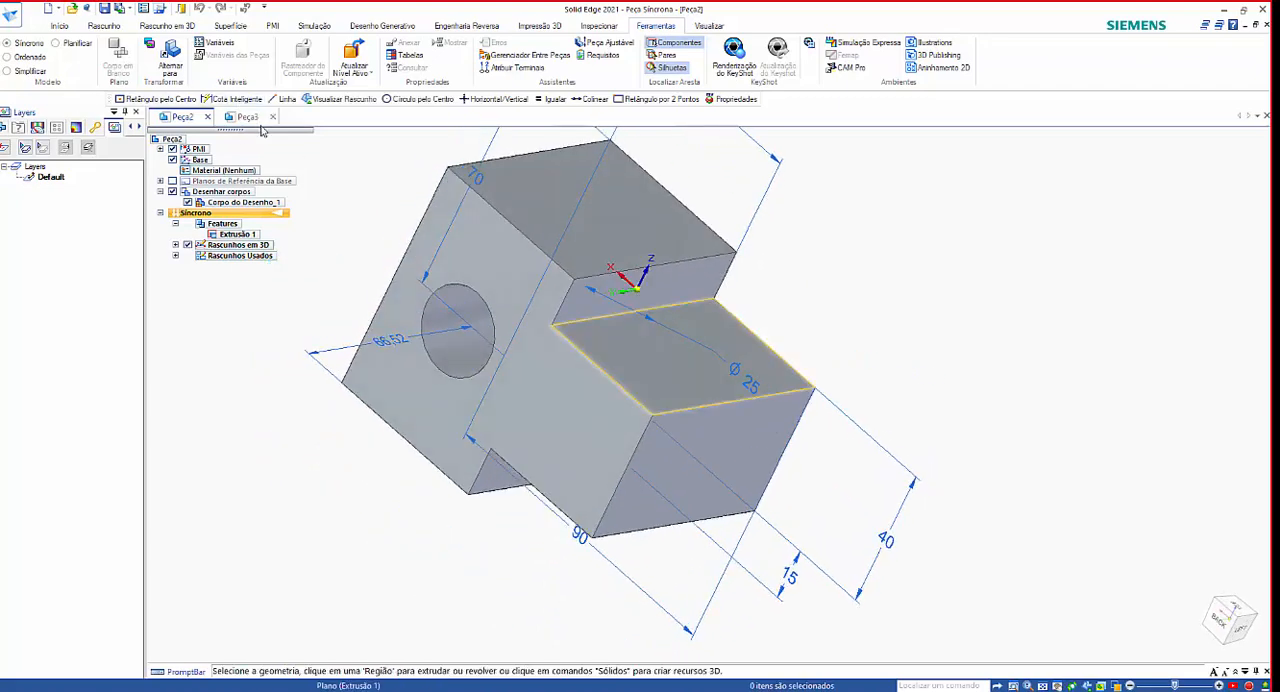
Create a new part document from the ISO Metric template iso metric part.par.
click(45, 12)
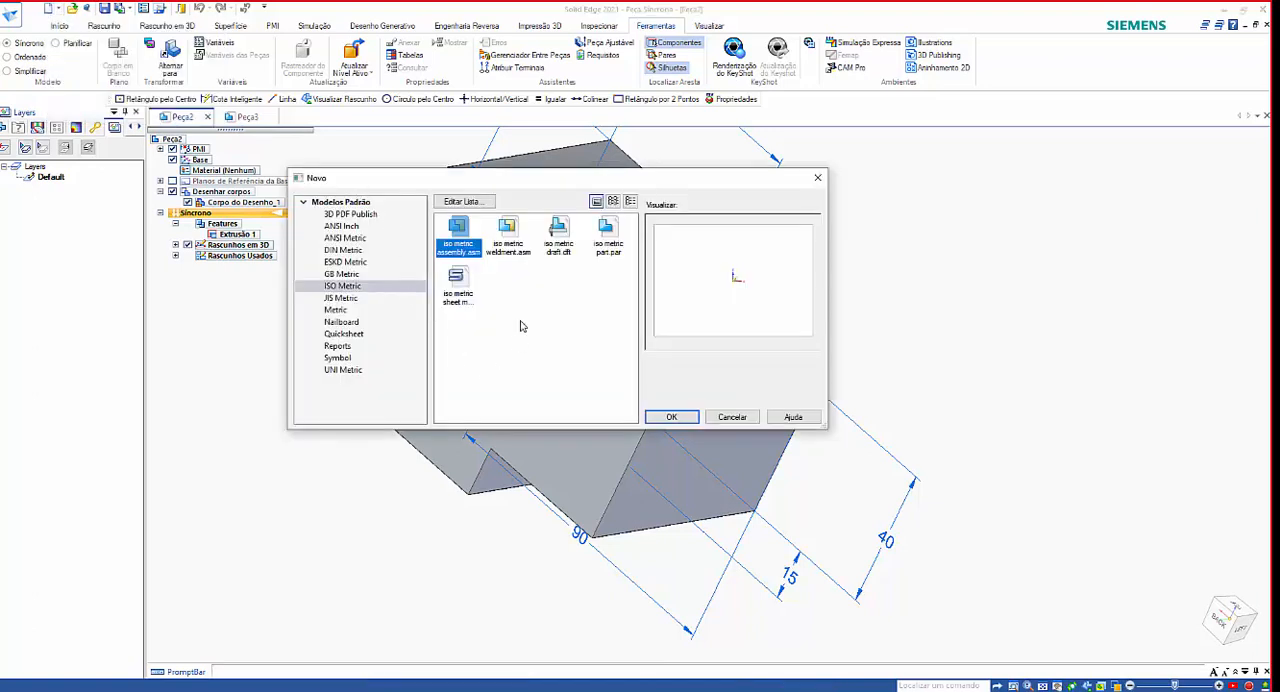
click(609, 238)
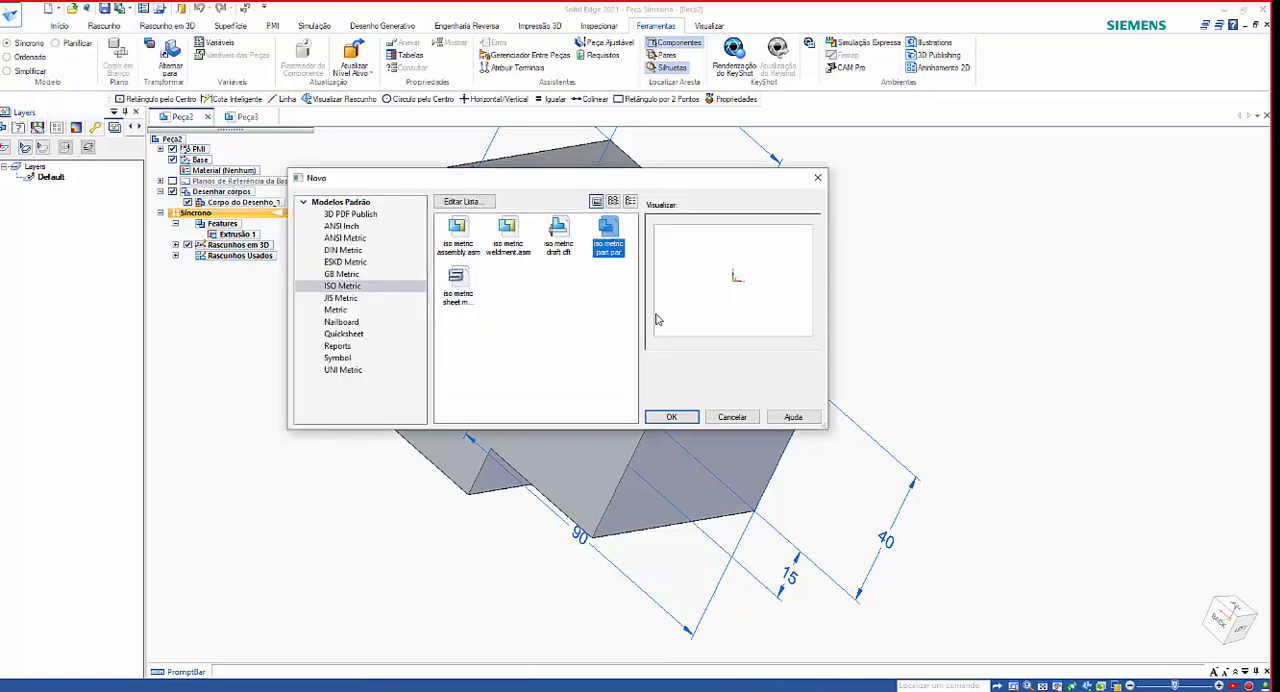
click(672, 417)
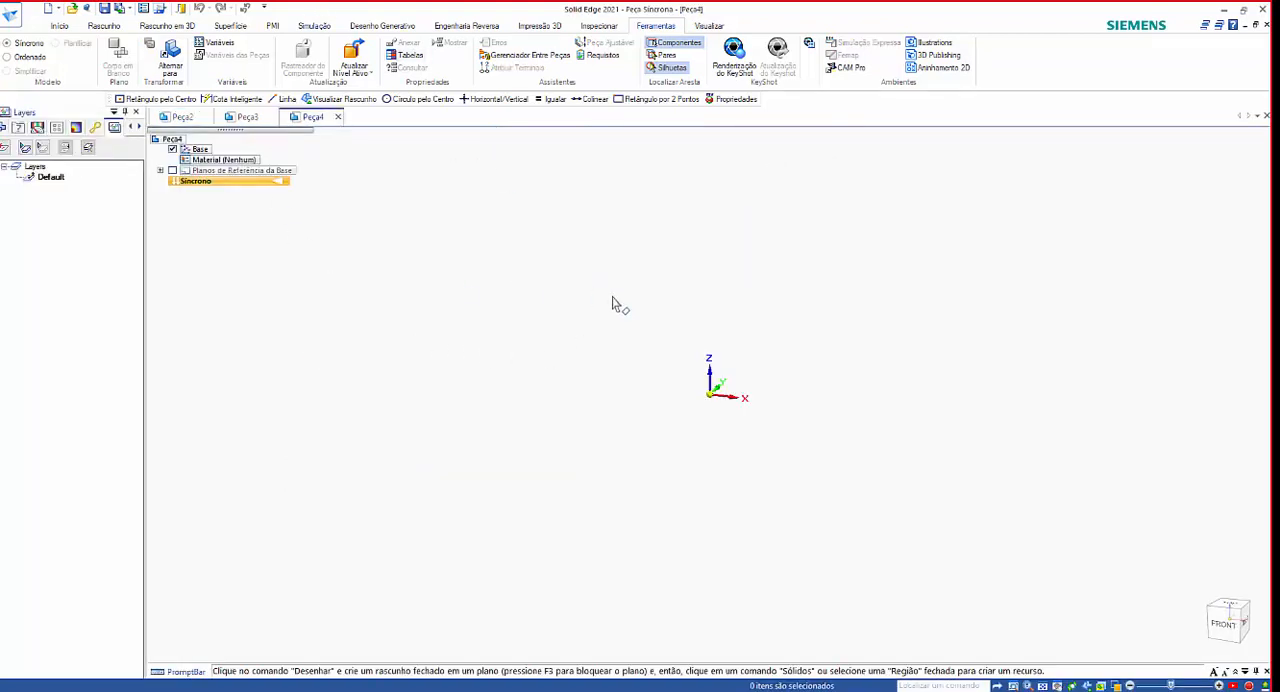
middle_drag(686, 345, 679, 369)
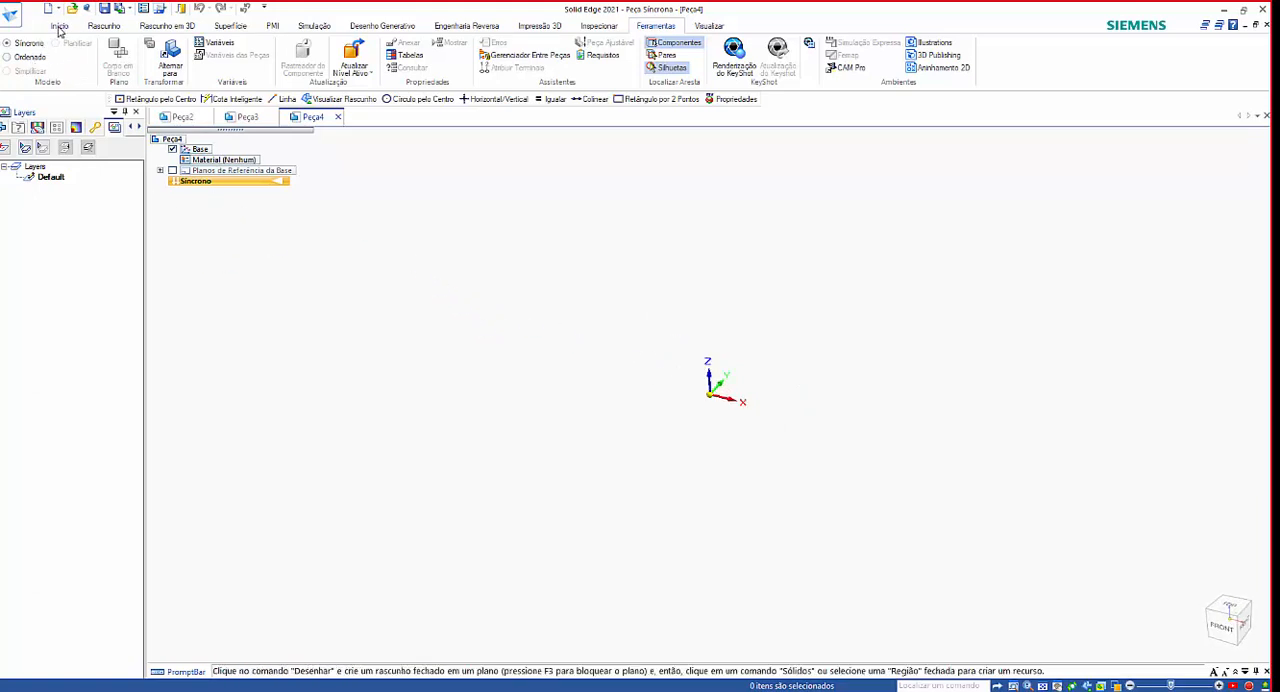
Lock sketching to the base XY plane, view it face-on, and draw an irregular four-sided line outline around the origin.
click(59, 27)
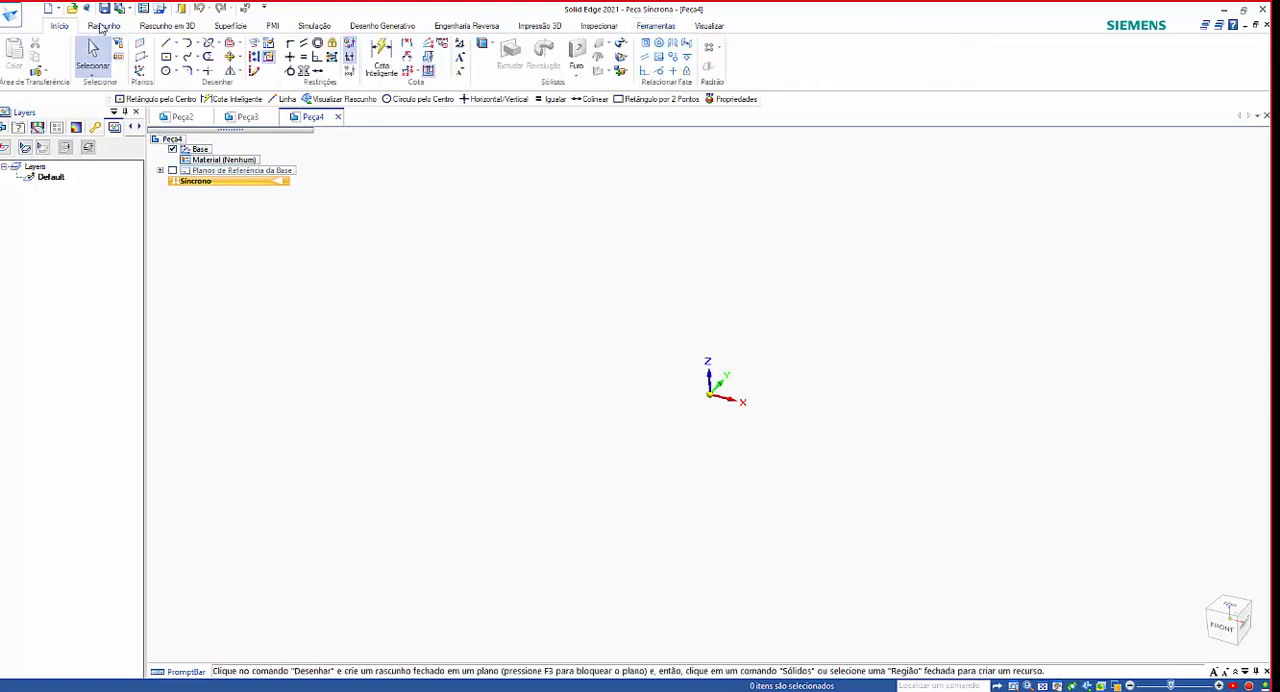
click(104, 26)
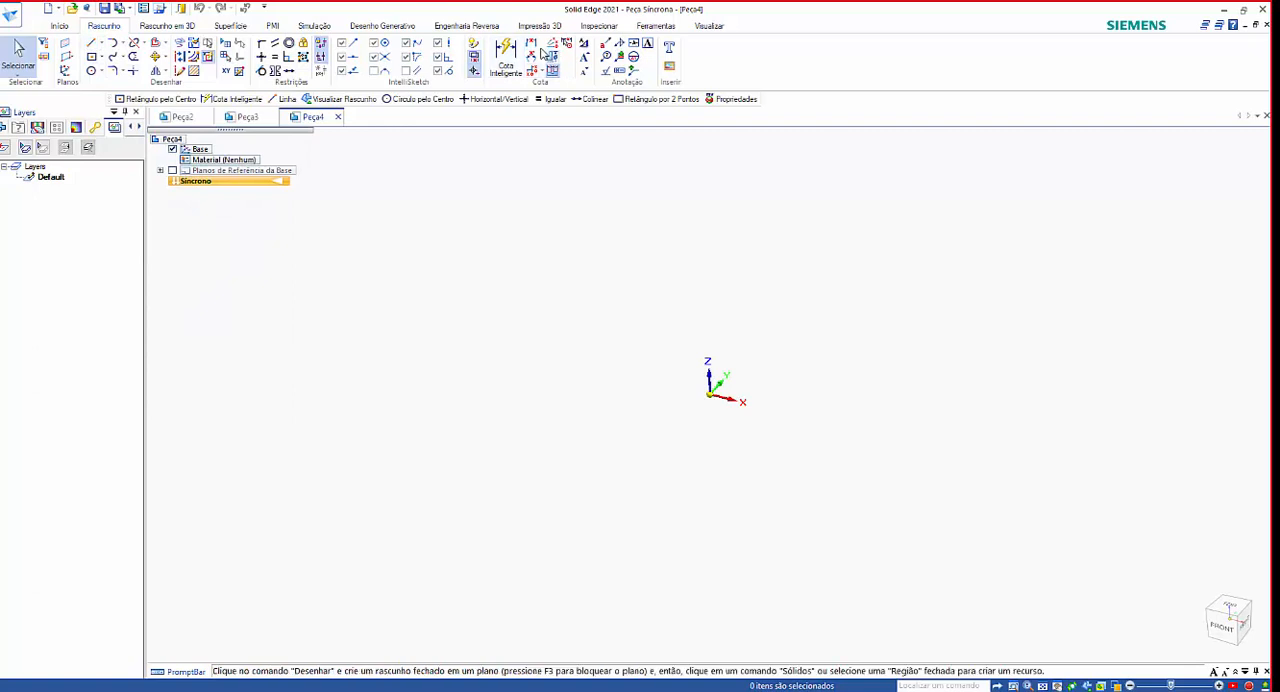
click(92, 45)
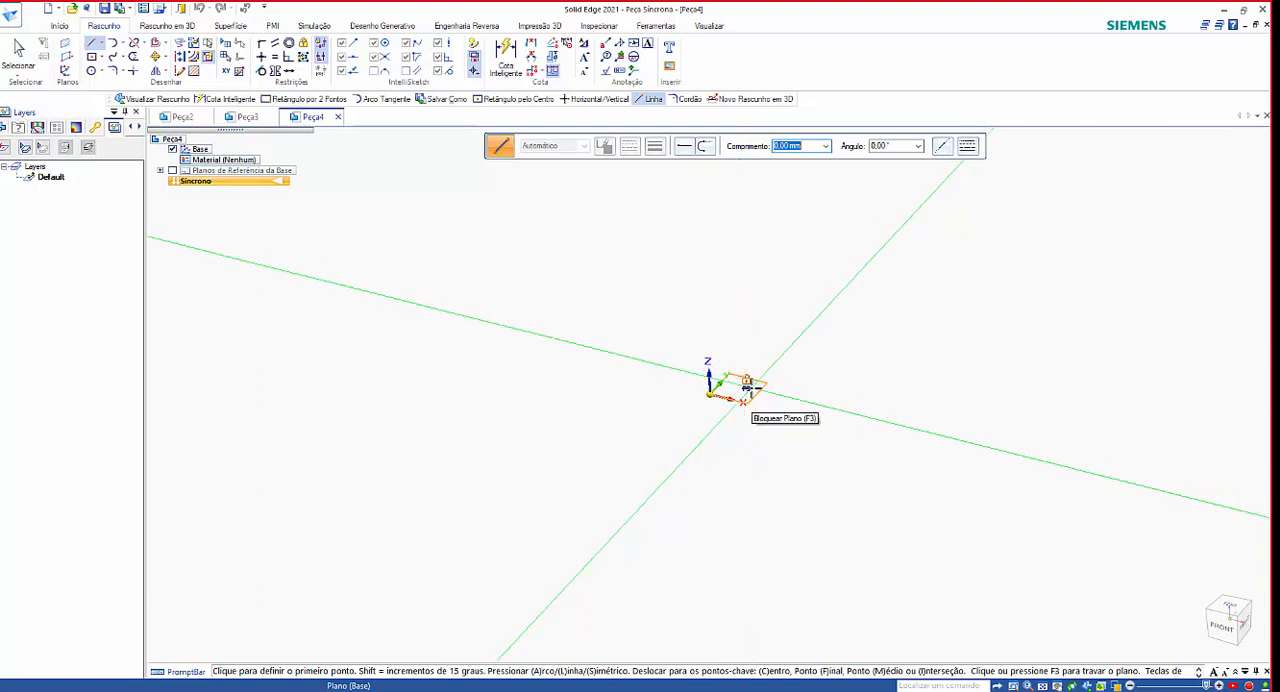
click(747, 389)
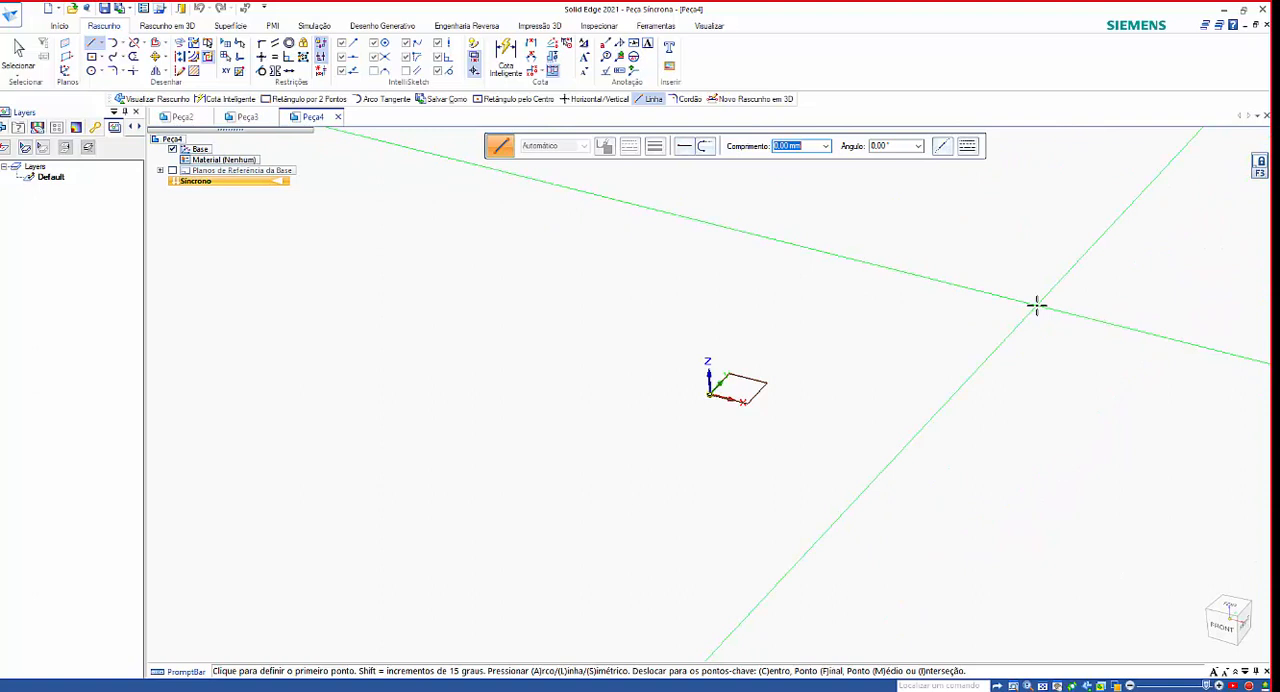
key(ctrl+h)
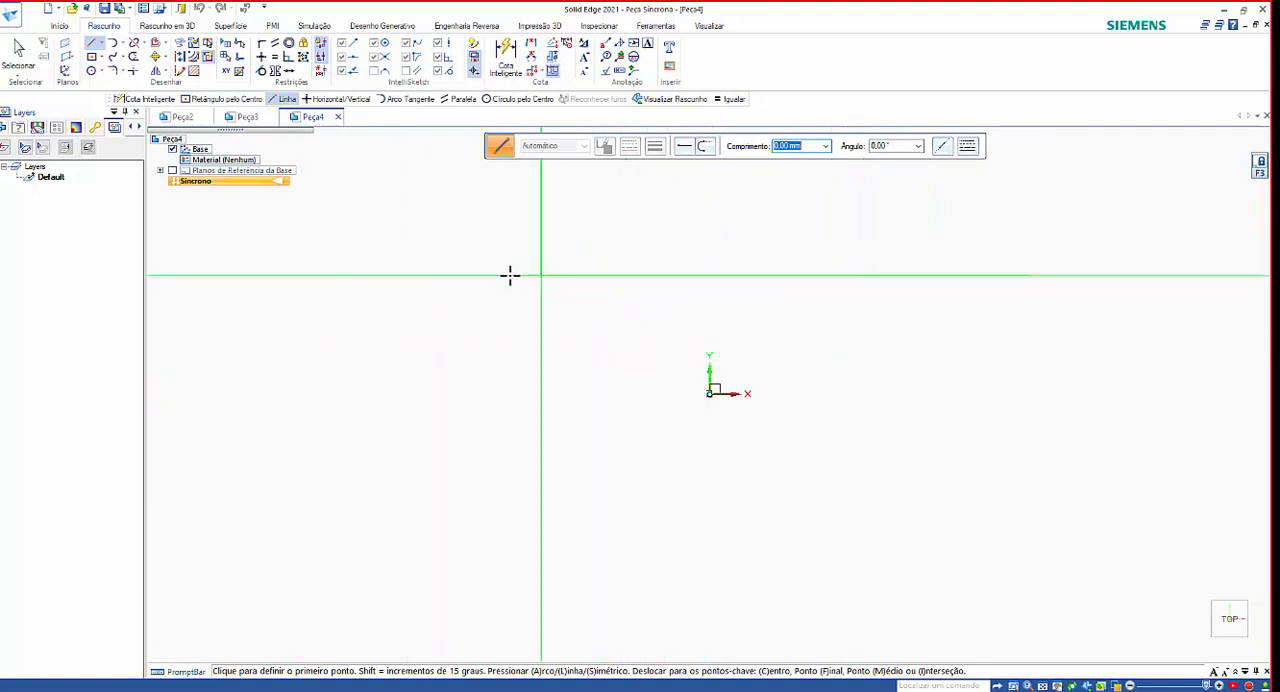
click(535, 298)
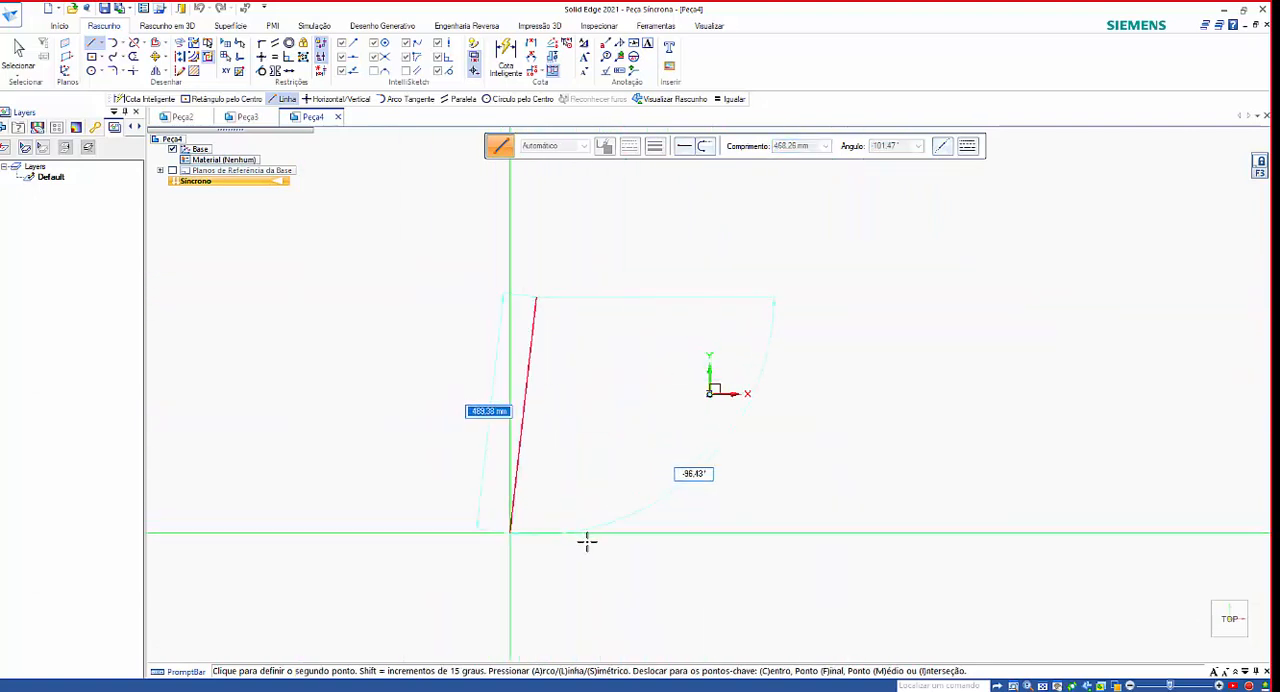
click(626, 540)
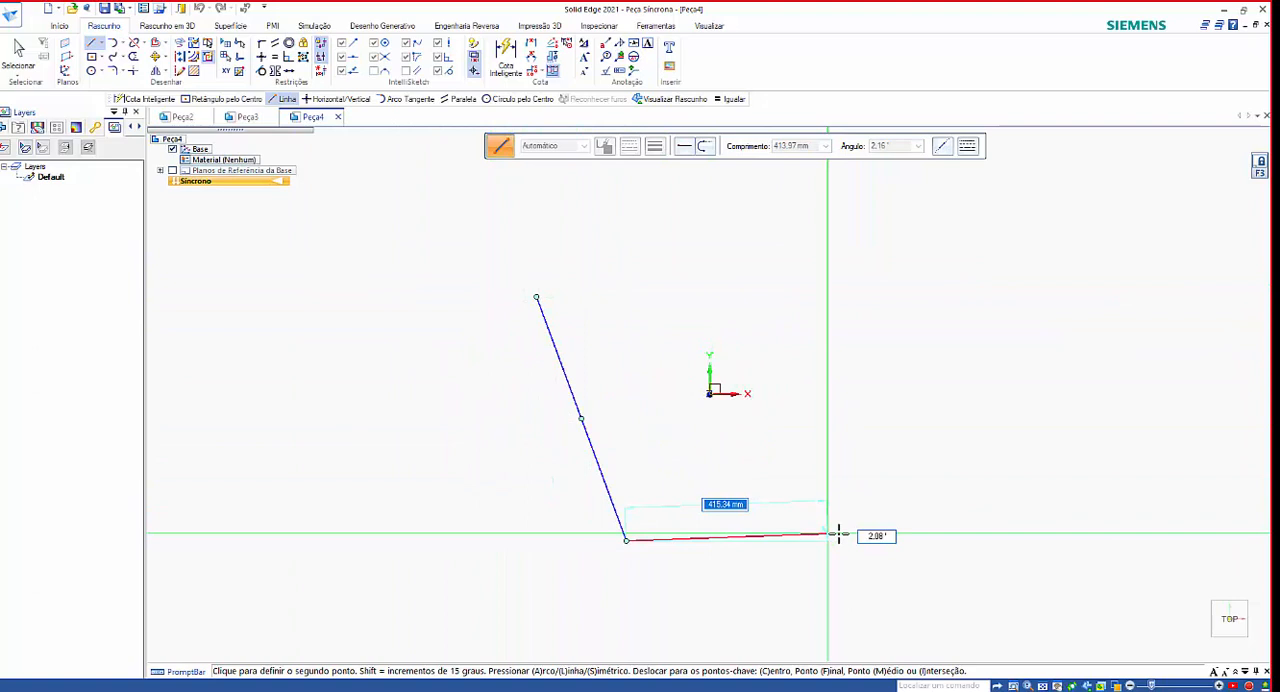
click(875, 497)
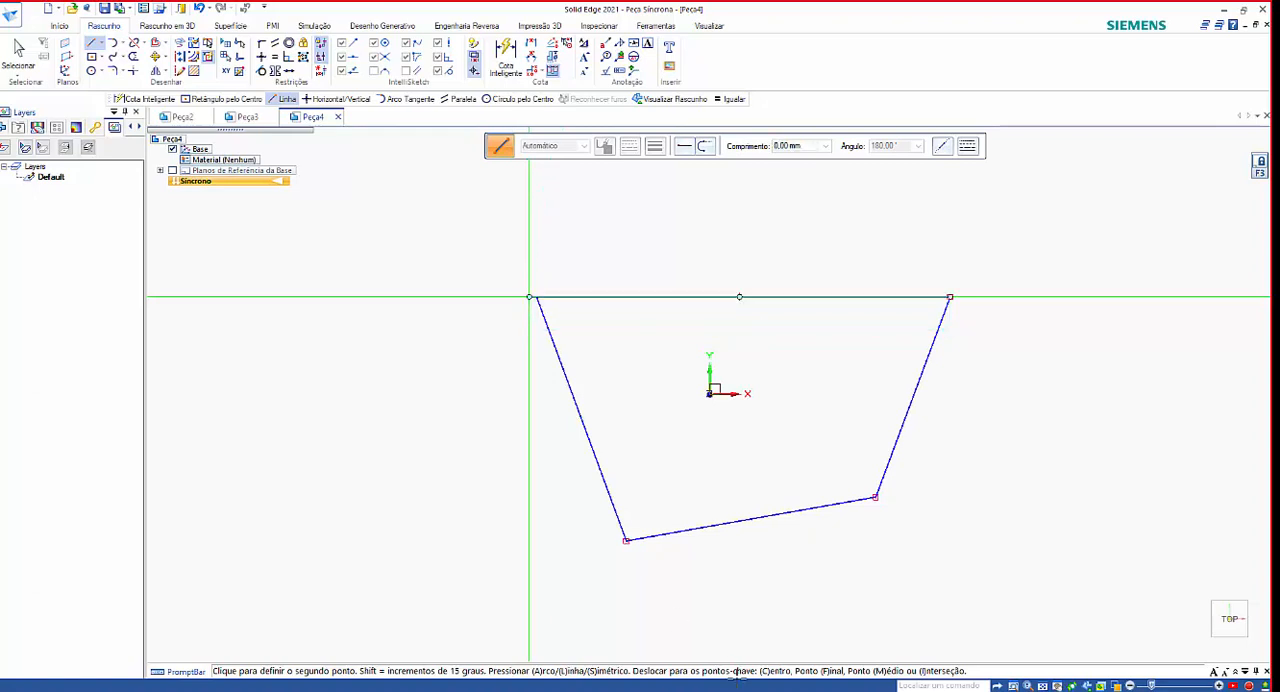
key(Escape)
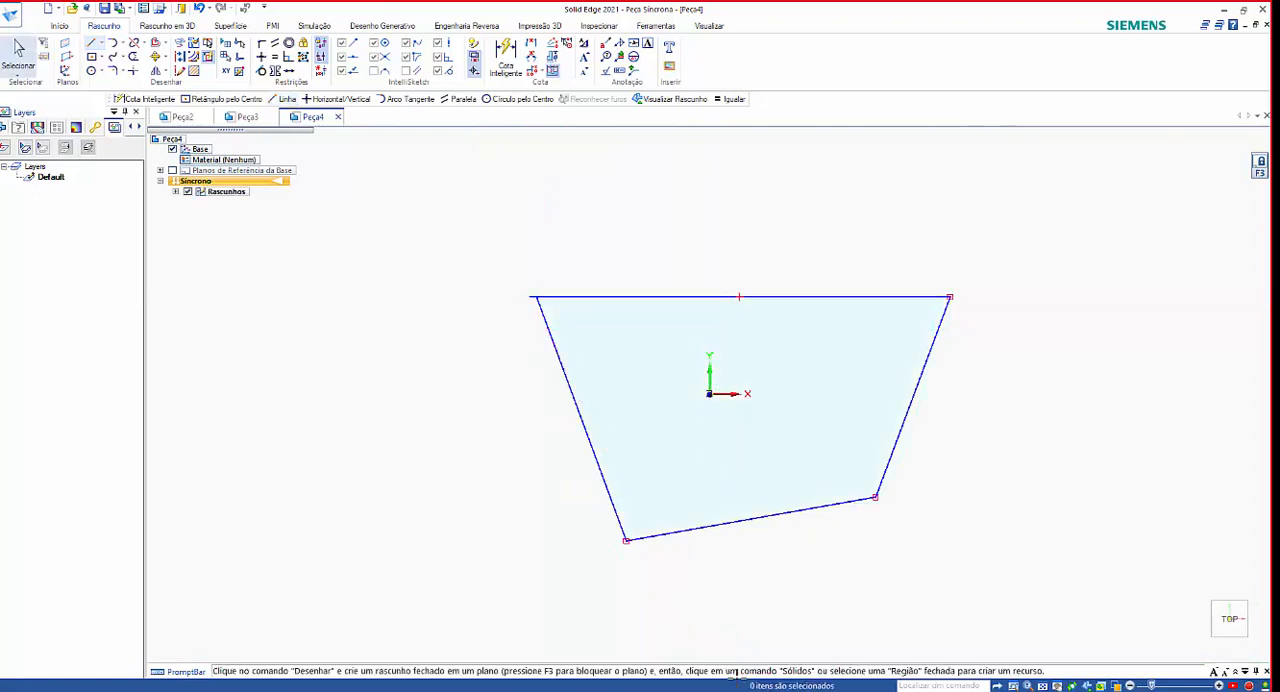
Undo the lines of the irregular four-sided outline.
key(ctrl+z)
key(ctrl+z)
key(ctrl+z)
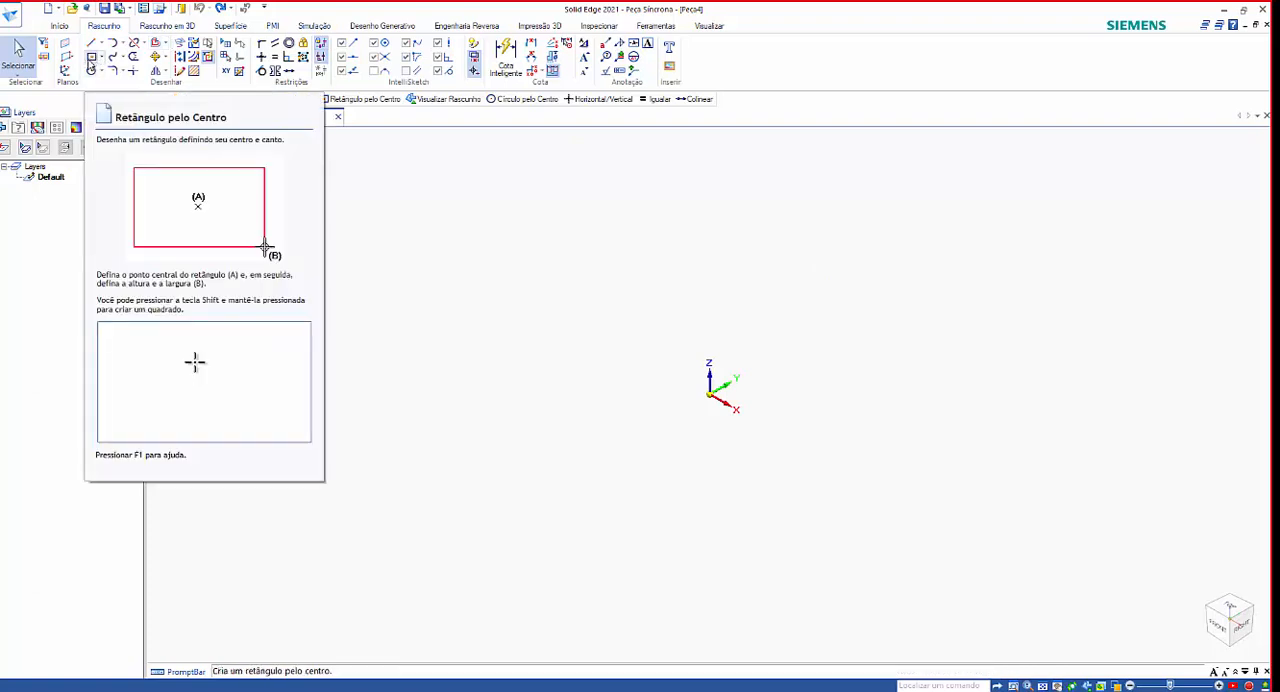
Without locking a plane, sketch a four-line outline around the origin, first sides about 274 mm and 401 mm, with the first and last lines crossing.
click(577, 253)
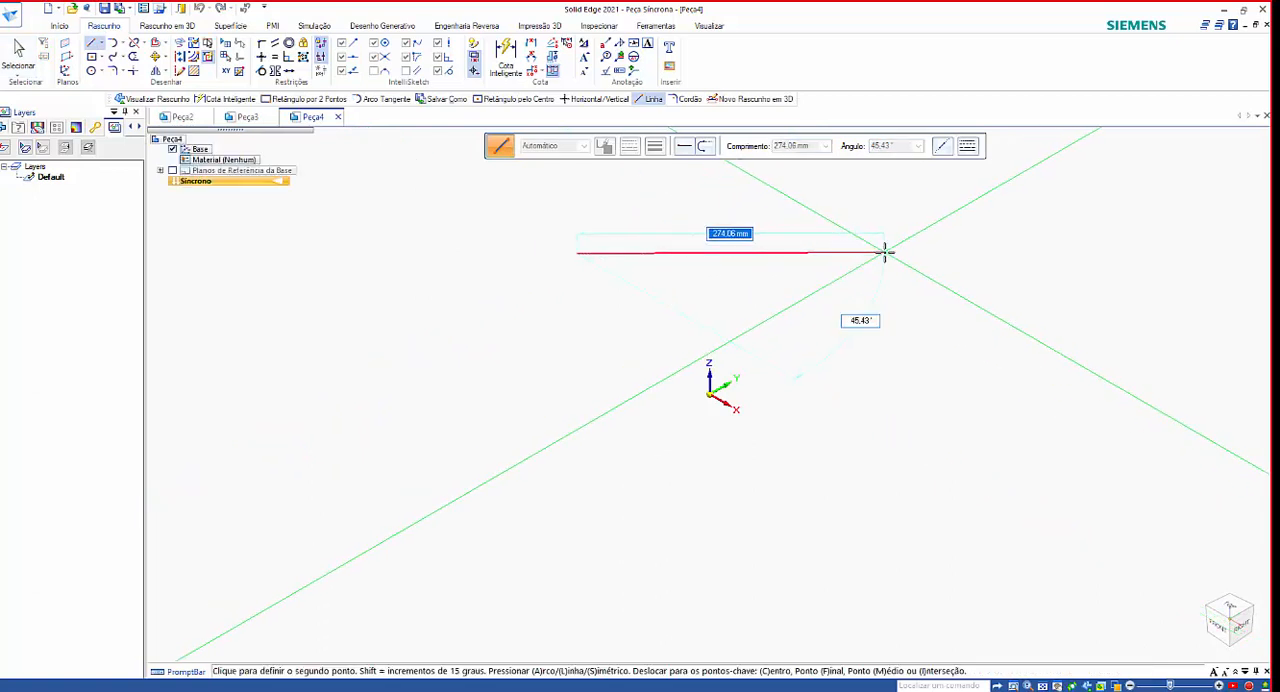
click(884, 253)
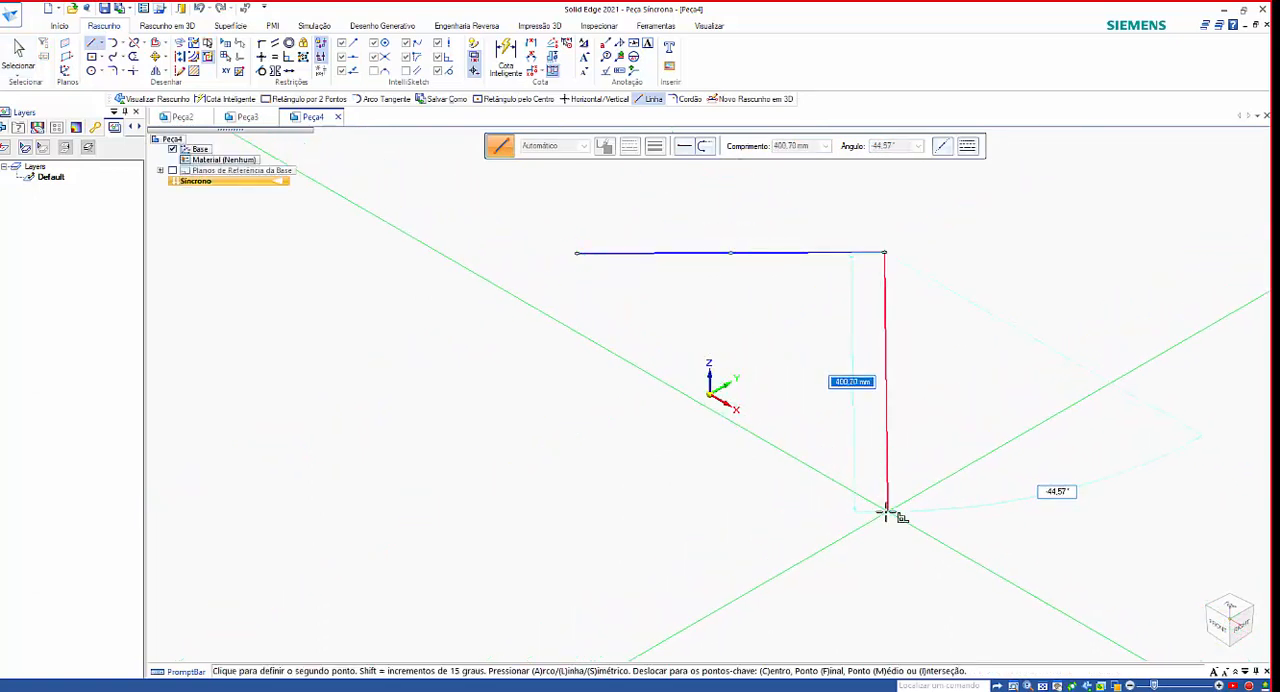
click(887, 515)
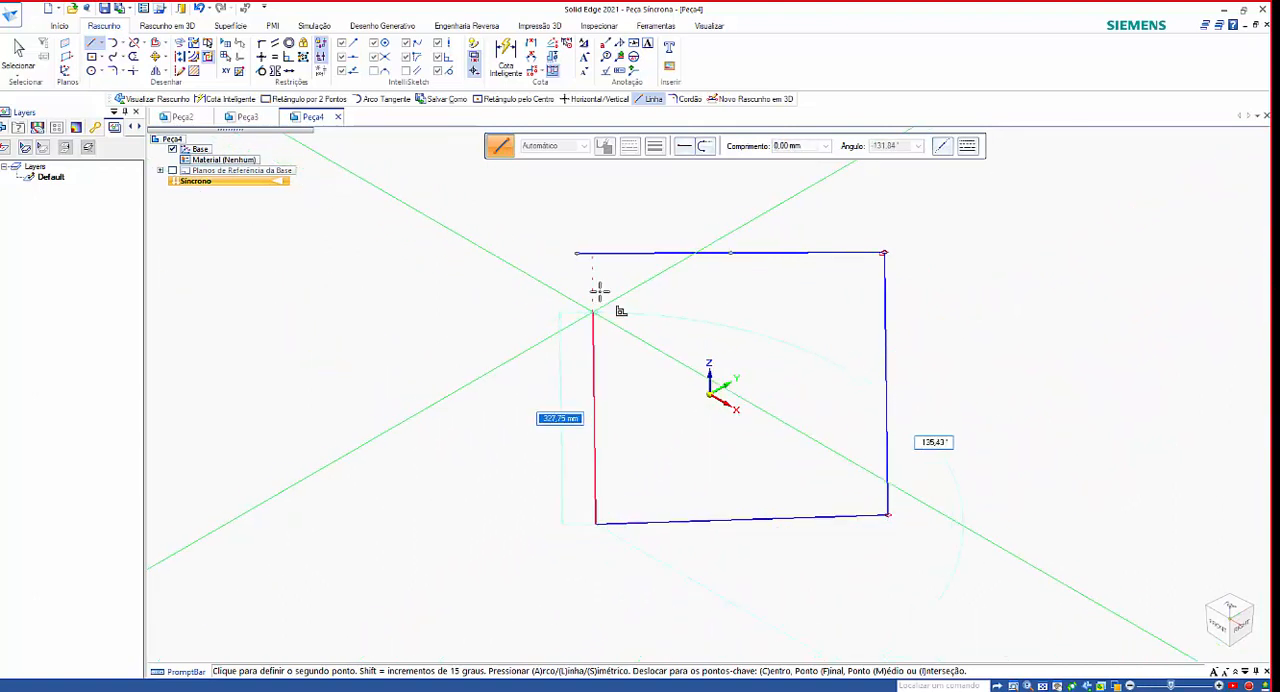
click(598, 214)
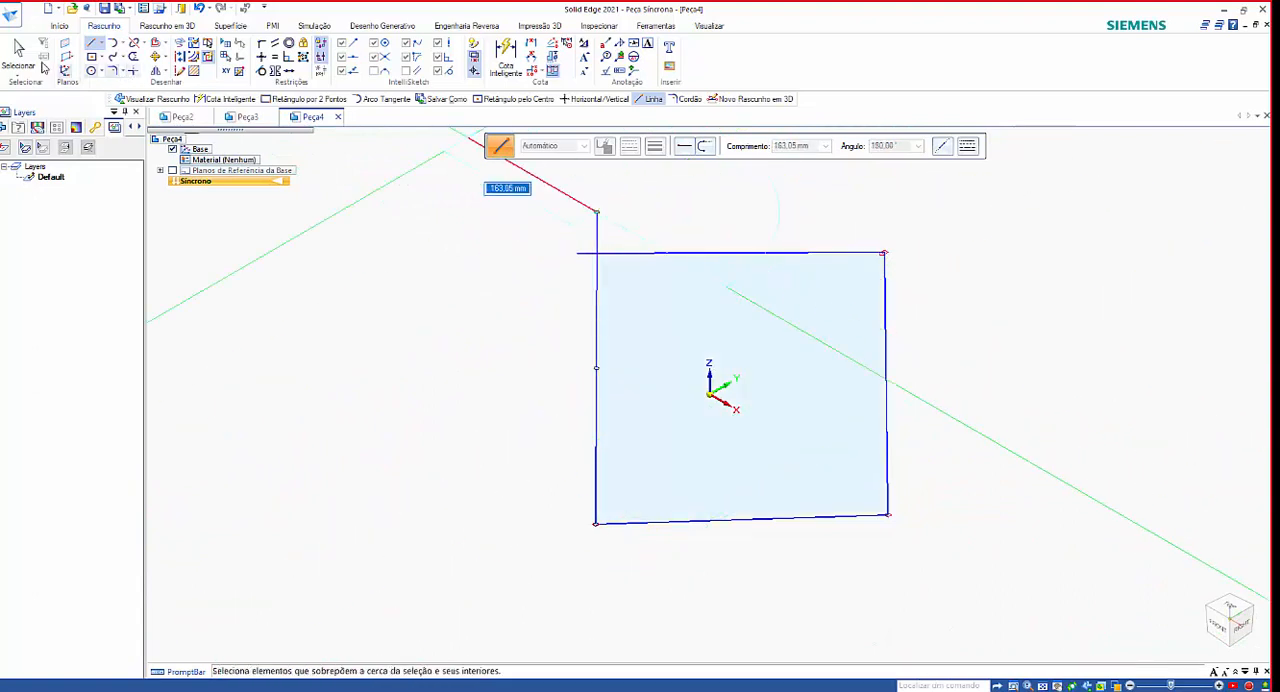
click(91, 46)
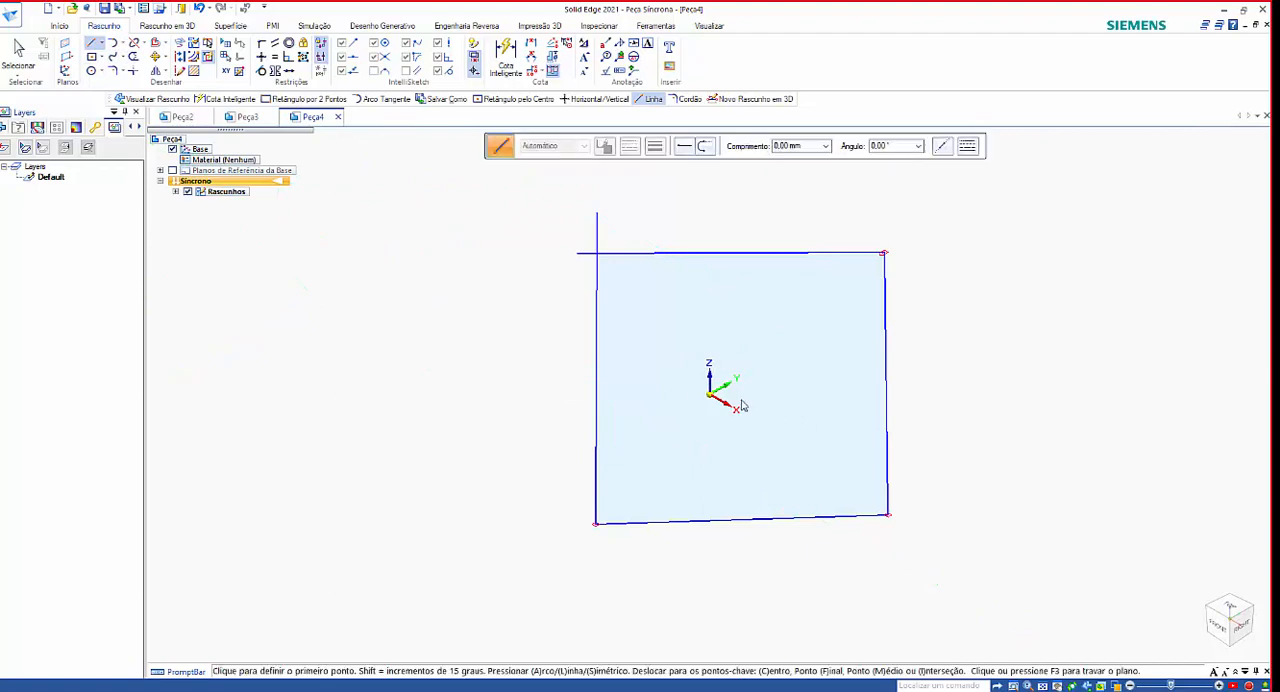
Undo the lines of the four-line outline drawn without plane locking.
key(ctrl+t)
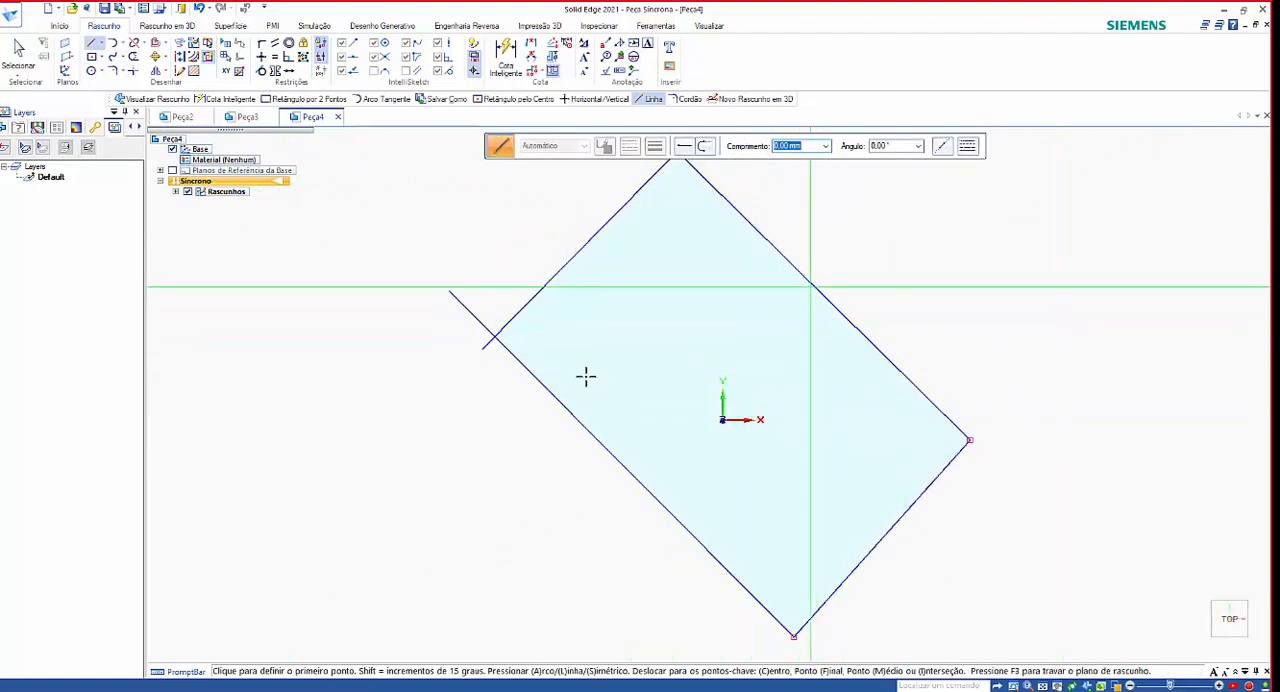
scroll(597, 405, down, 1)
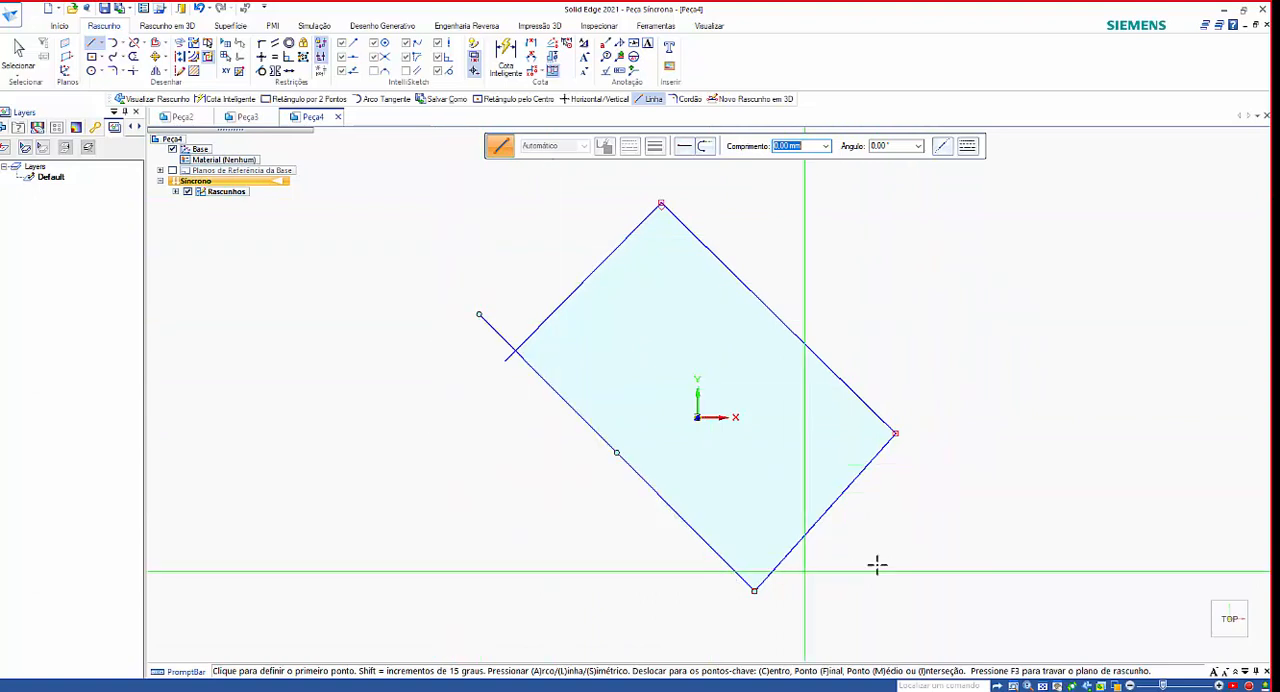
key(ctrl+i)
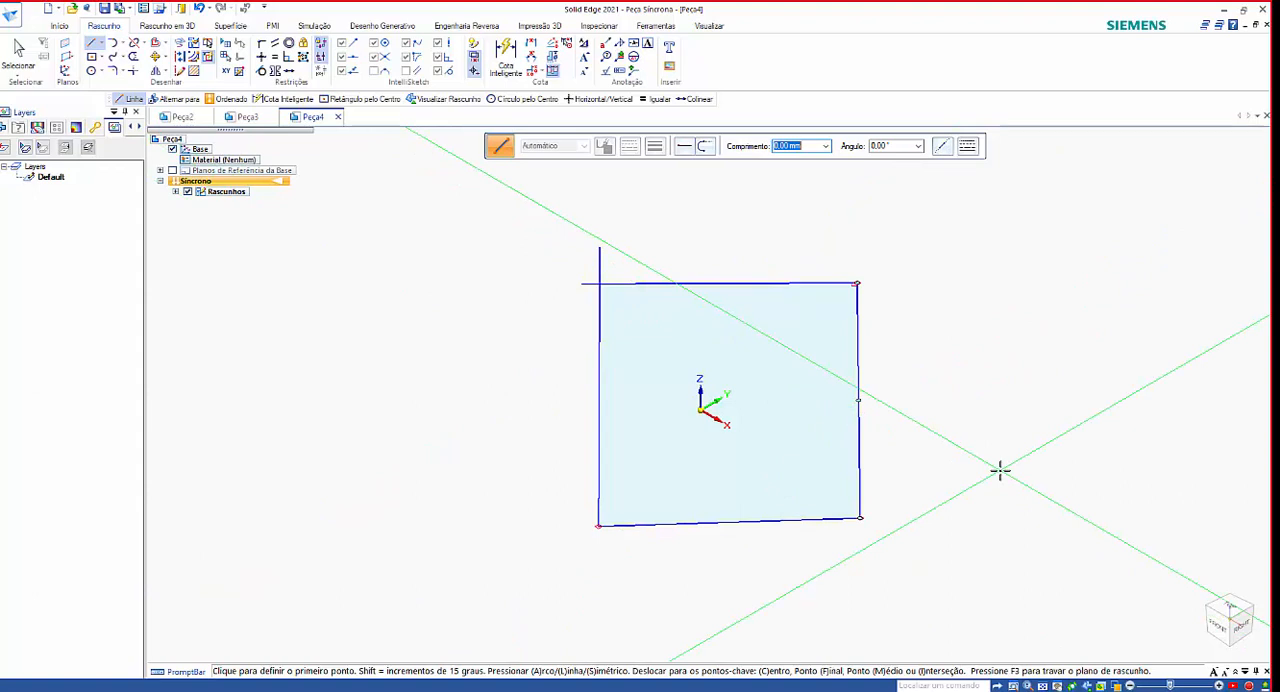
key(ctrl+z)
key(ctrl+z)
key(ctrl+z)
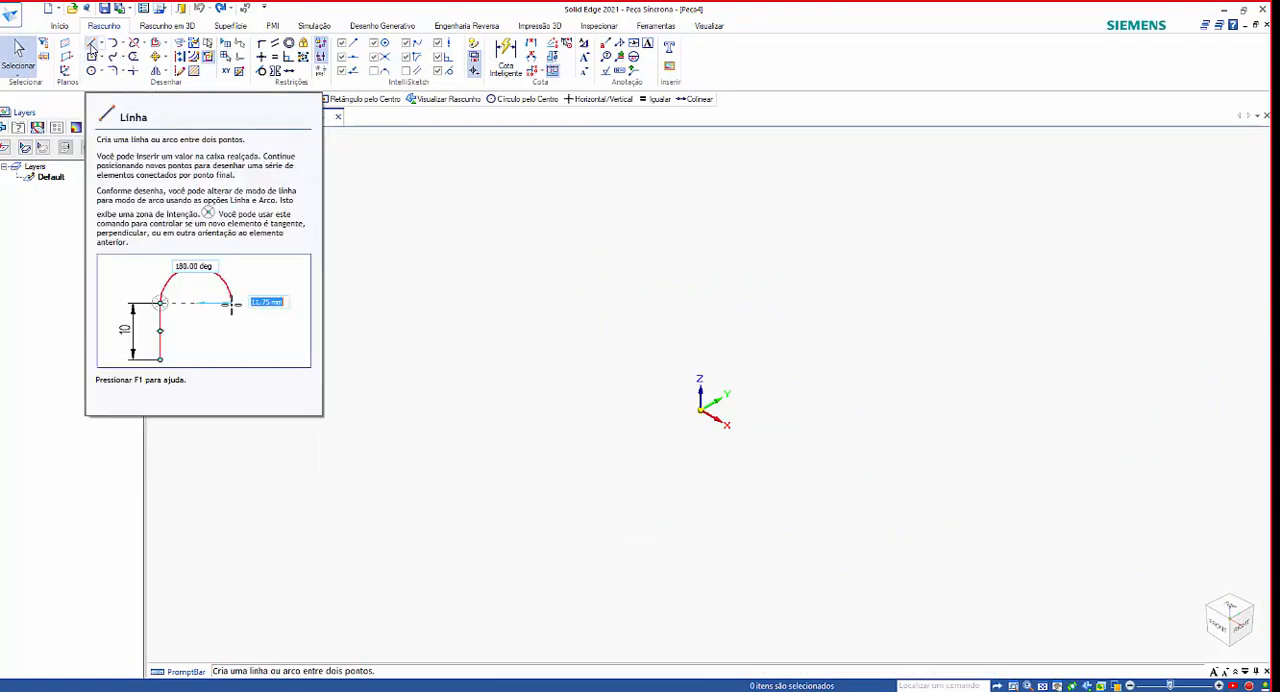
Lock line sketching to the base XZ plane and view that plane face-on.
click(91, 44)
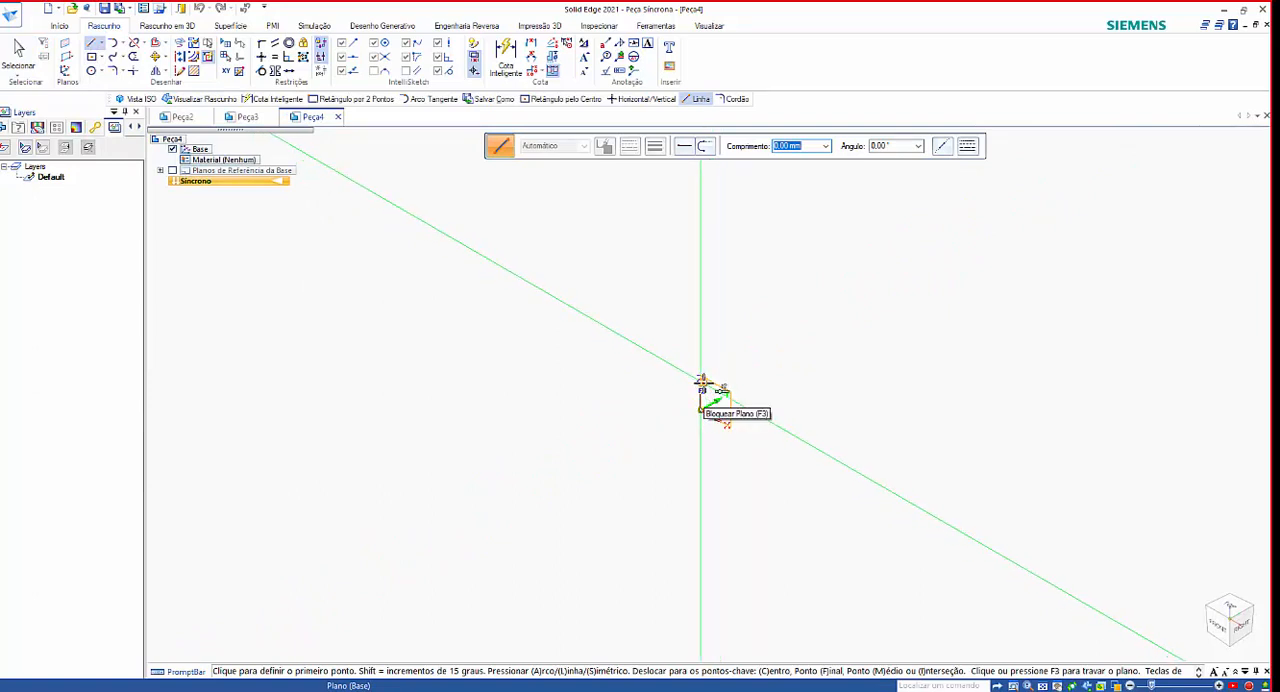
key(F3)
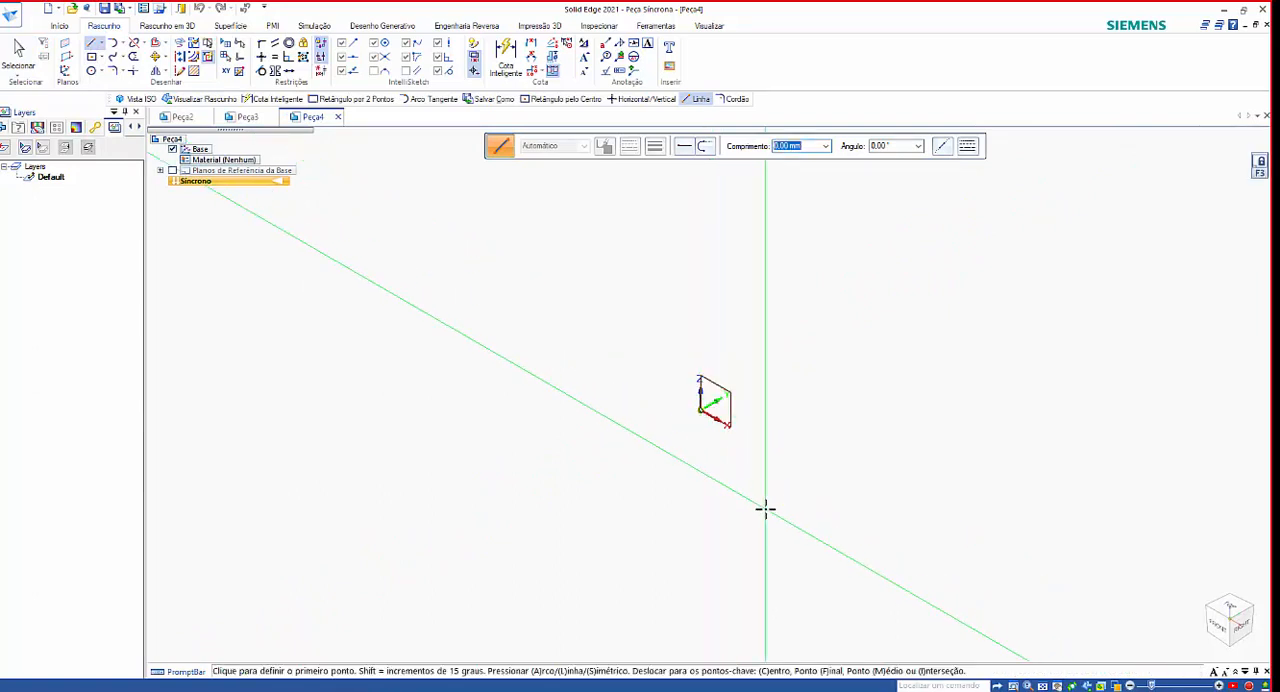
key(ctrl+h)
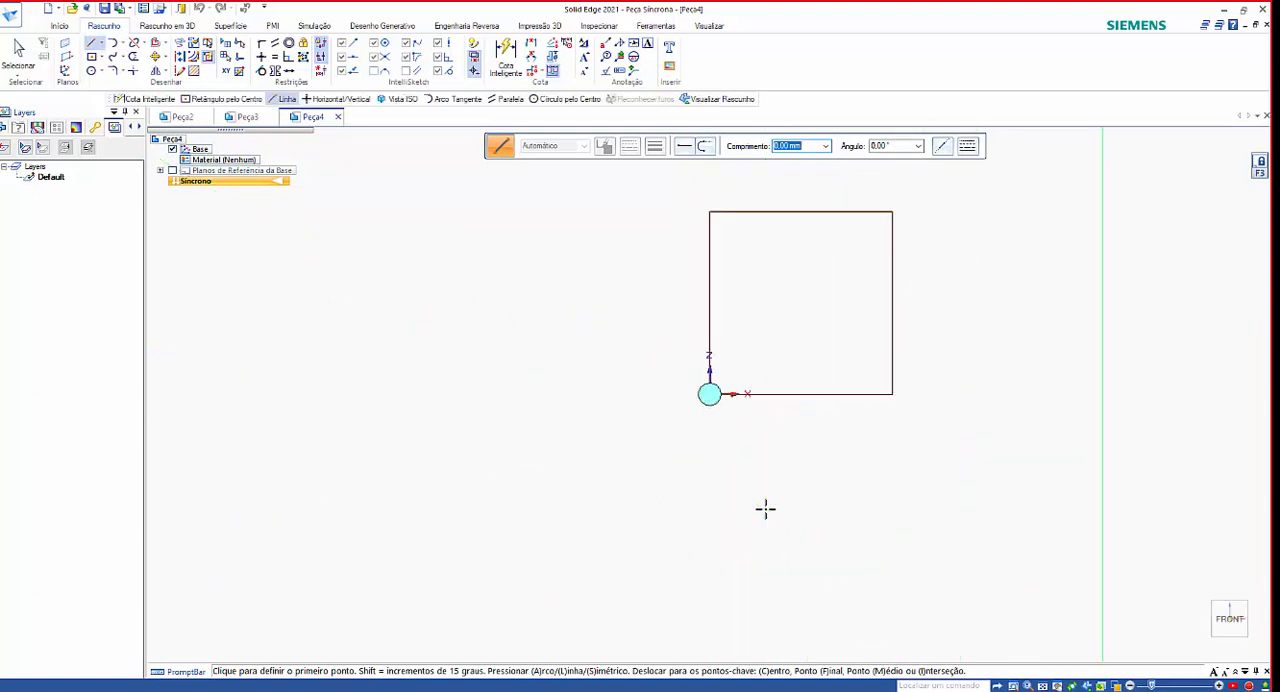
scroll(617, 477, down, 4)
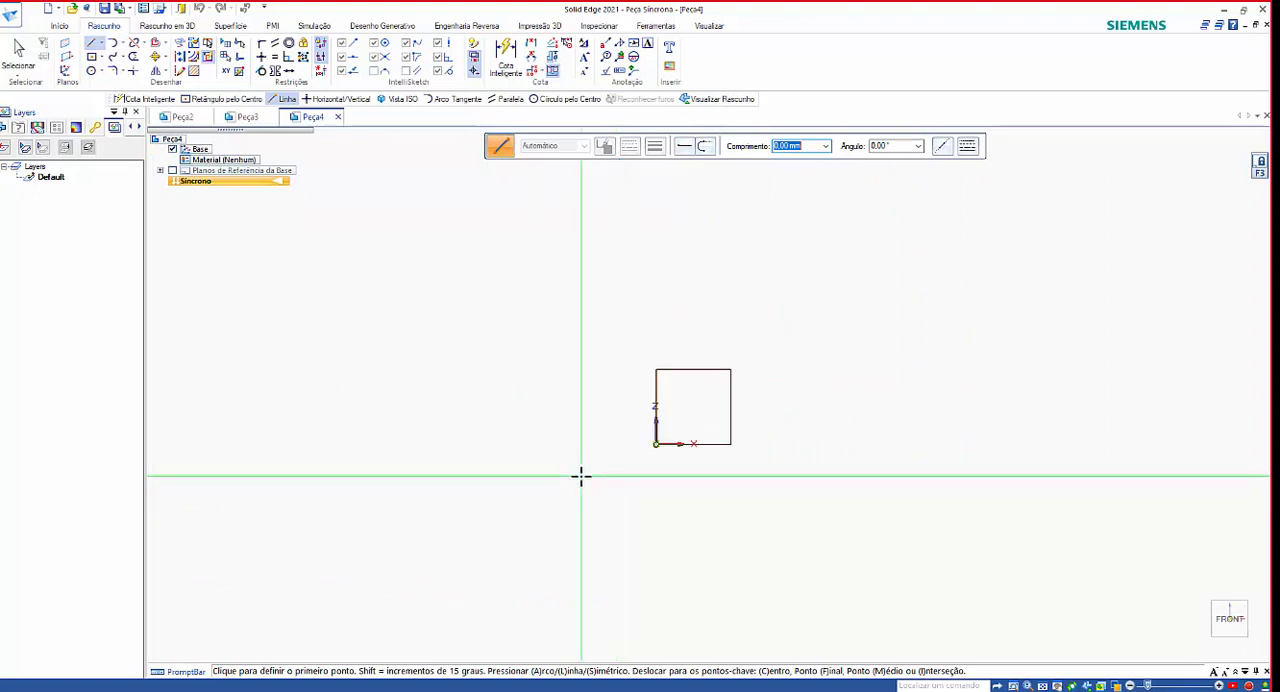
scroll(507, 461, down, 1)
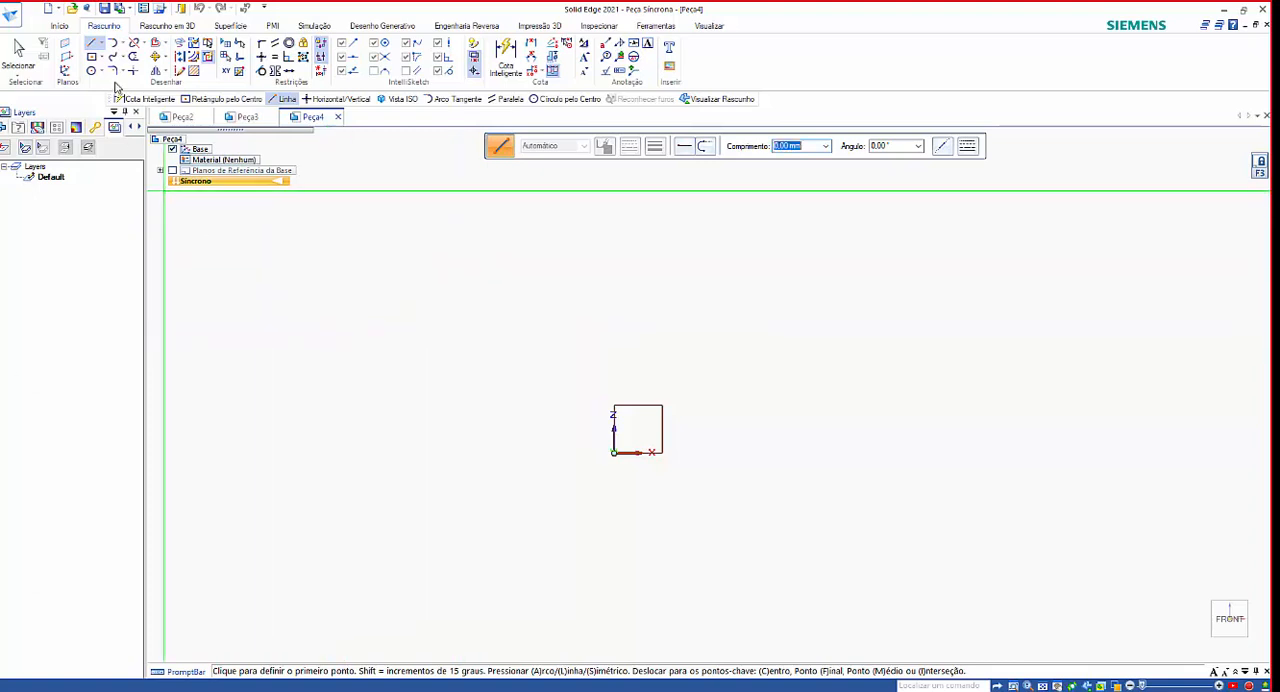
Sketch an irregular four-line outline around the origin, its last line about 380 mm long and crossing the first.
click(94, 47)
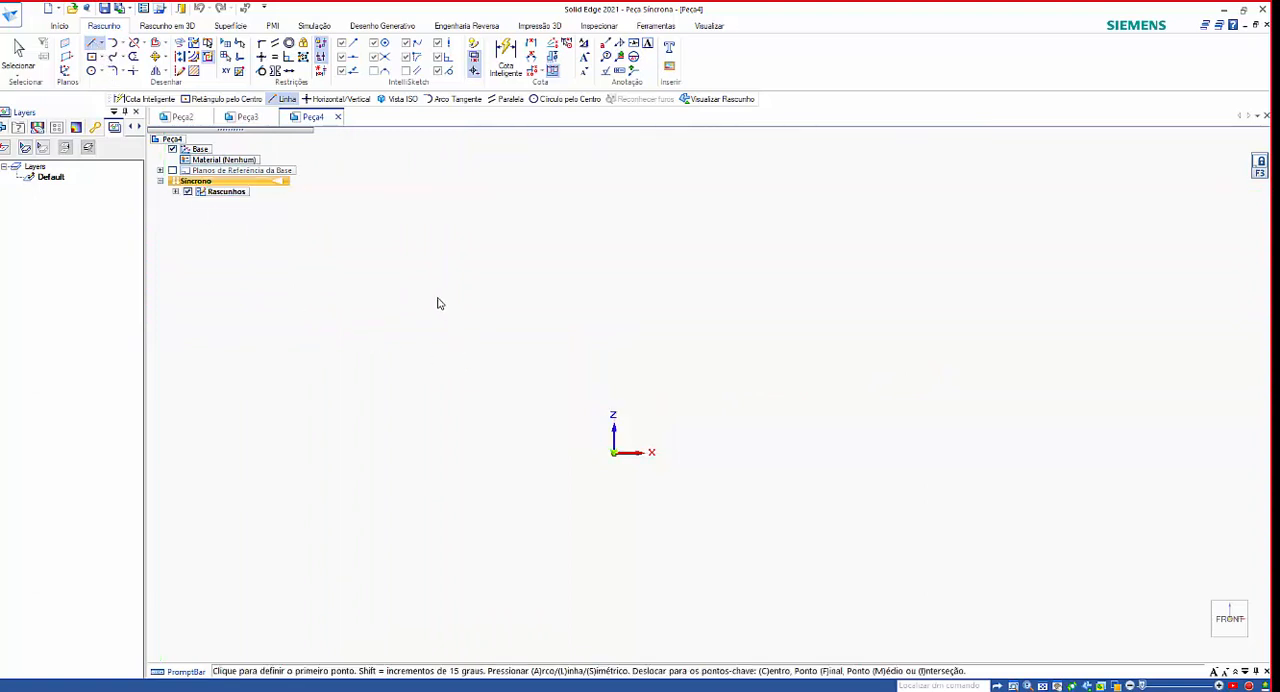
click(425, 318)
click(522, 525)
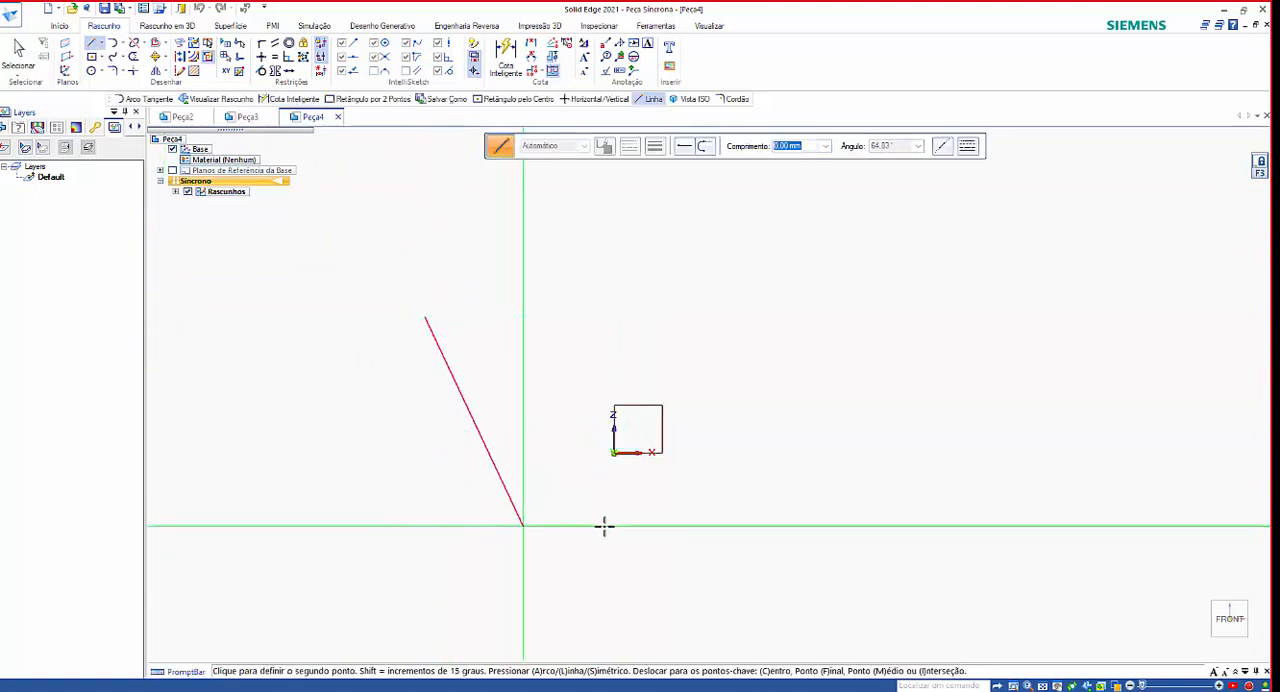
click(801, 464)
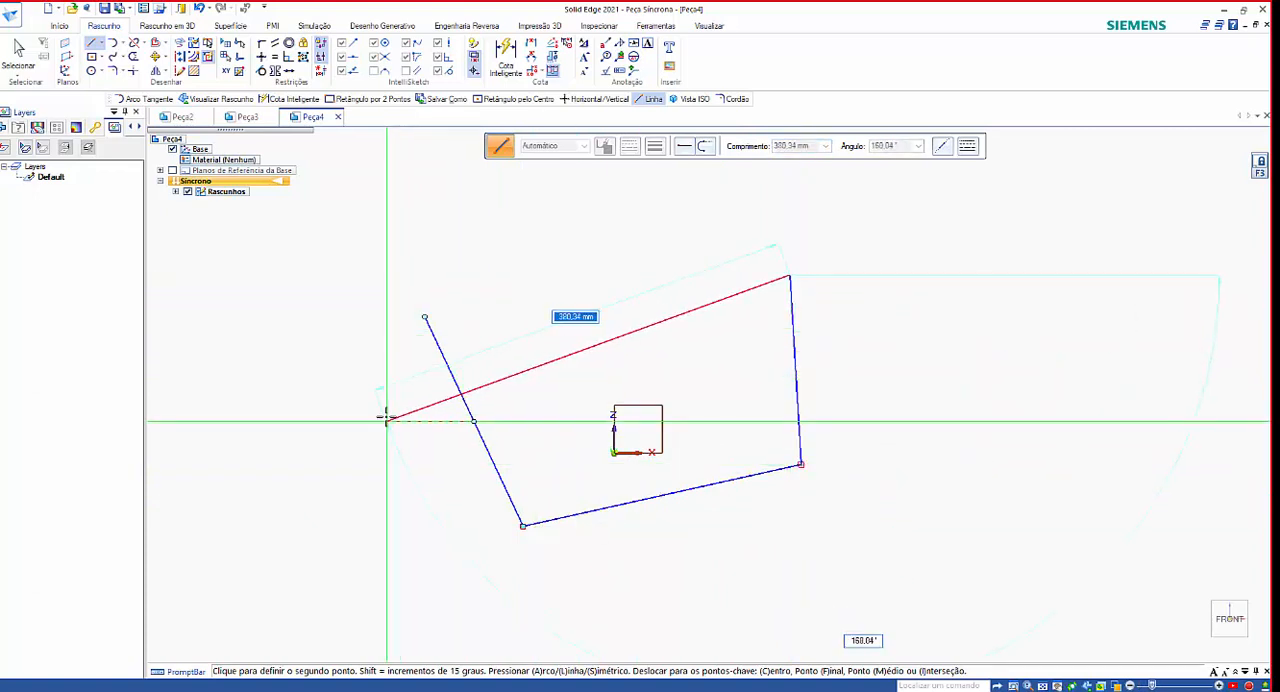
right_click(397, 595)
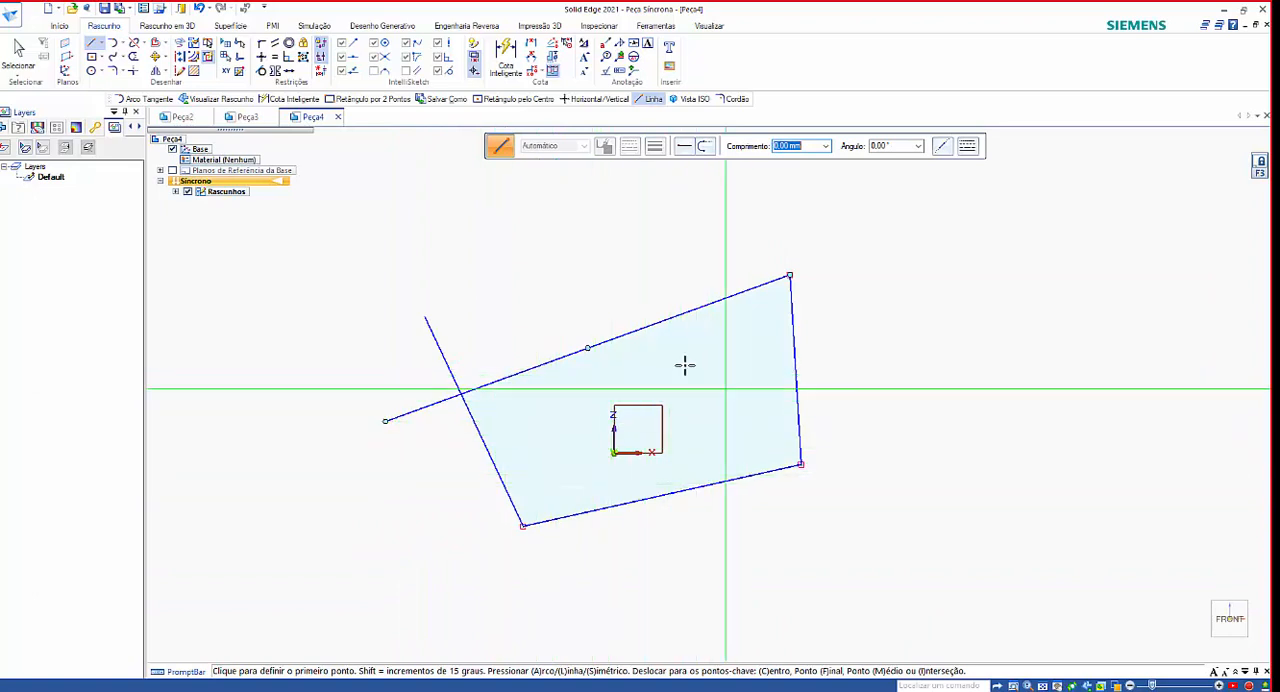
Sketch an open four-line chain beside the outline on the +X side, its second line about 187 mm long, leaving the ends unconnected.
click(903, 243)
click(1014, 420)
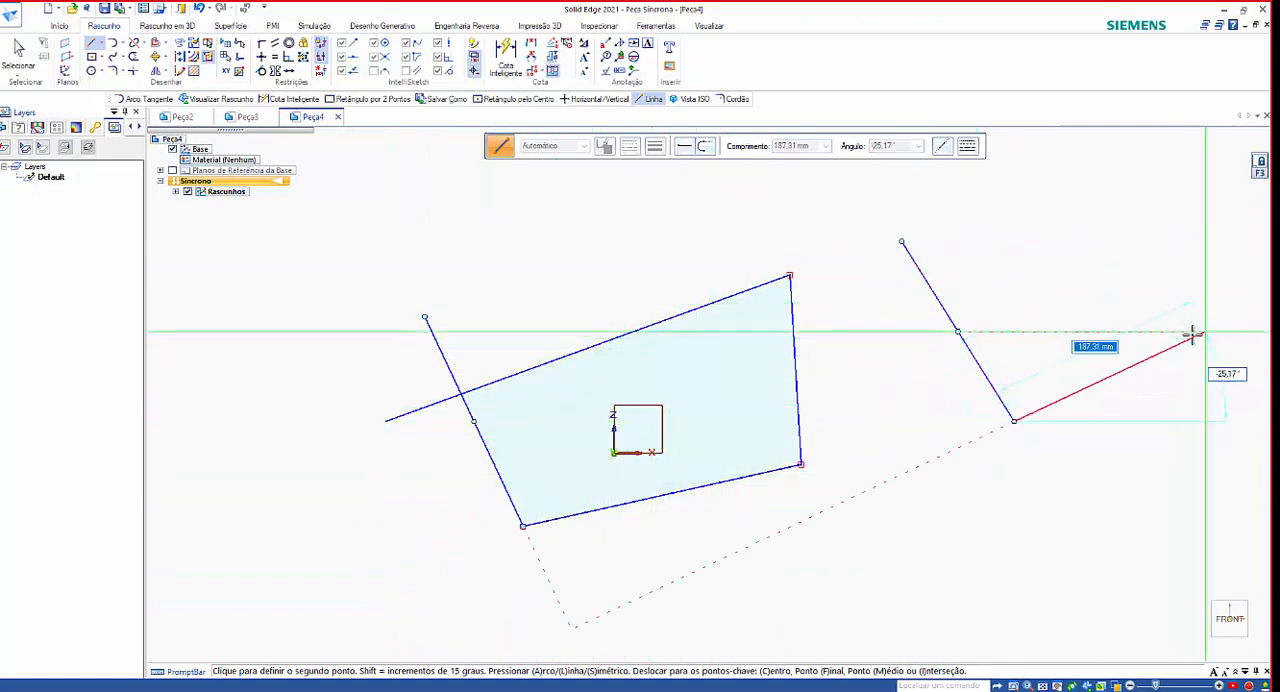
click(1205, 332)
click(1187, 214)
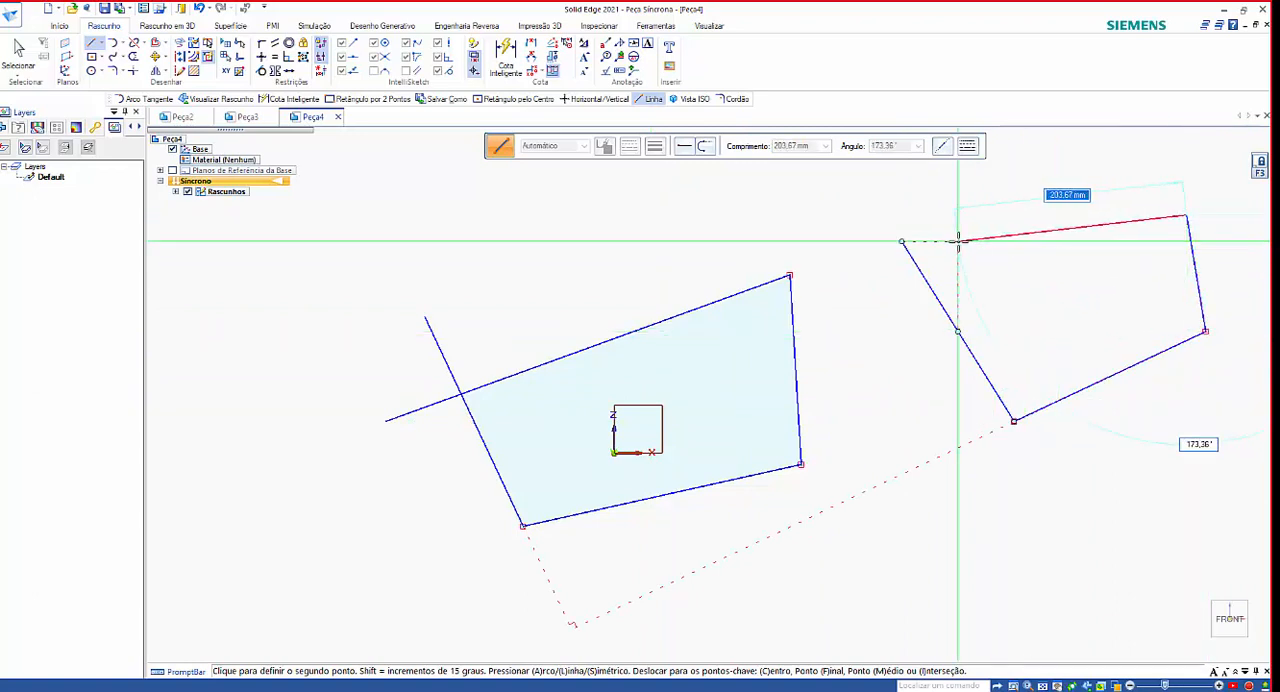
click(925, 189)
right_click(980, 248)
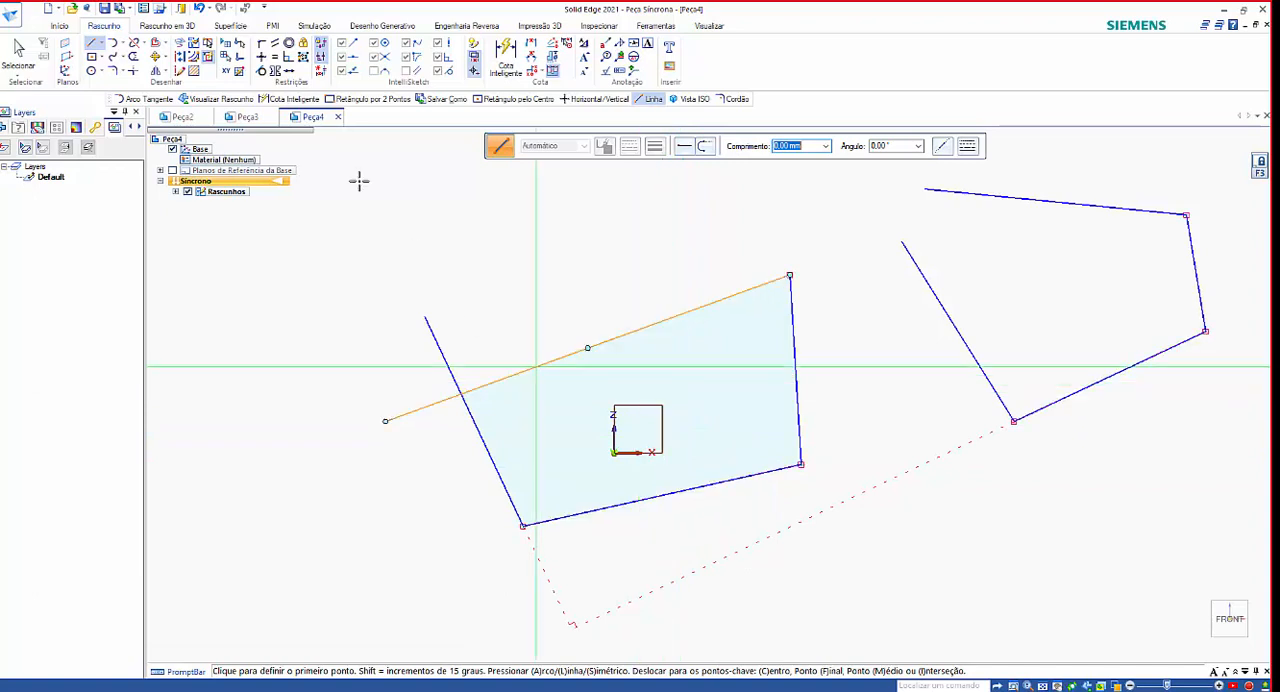
Extrude the closed region around the origin about 182 mm and undo the extrusion.
click(17, 52)
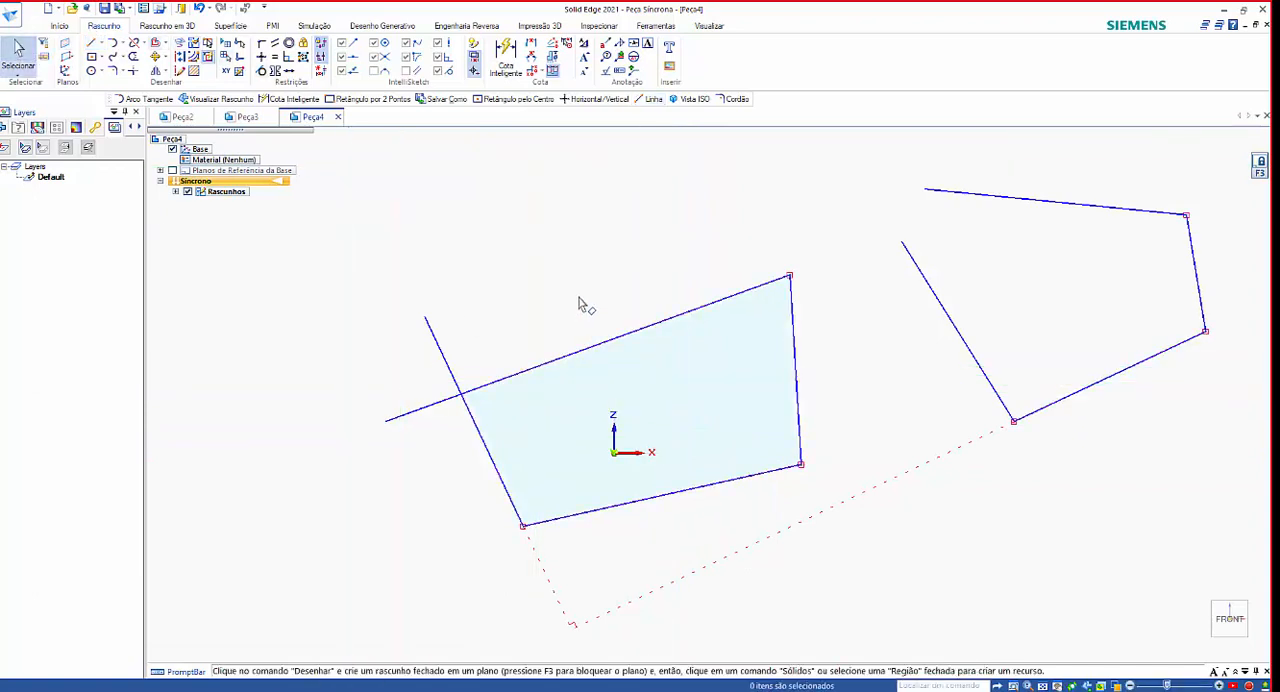
middle_drag(586, 300, 597, 214)
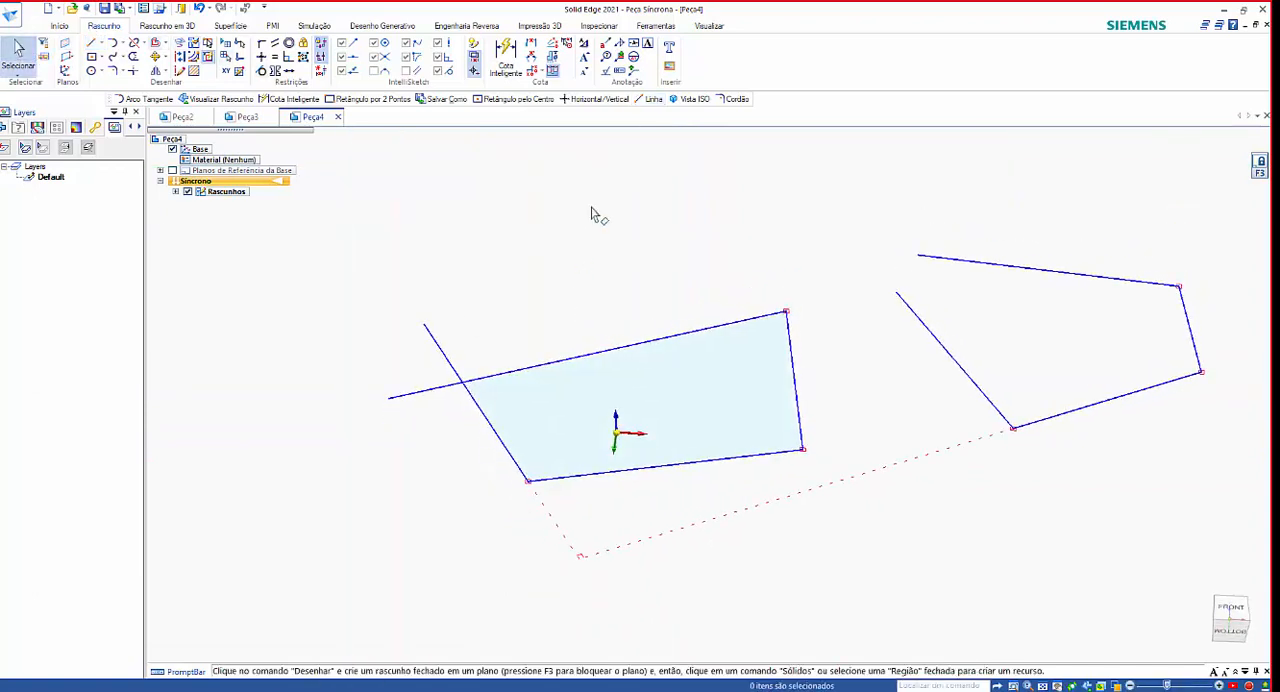
click(697, 360)
click(697, 351)
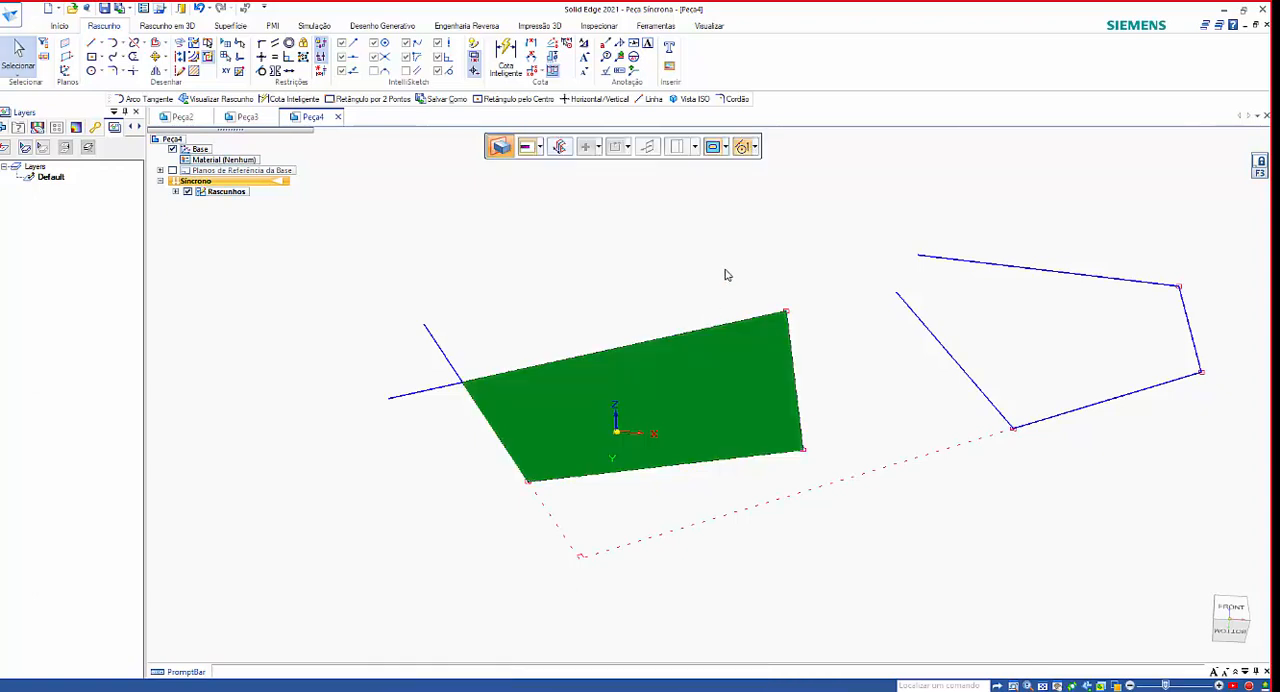
click(728, 256)
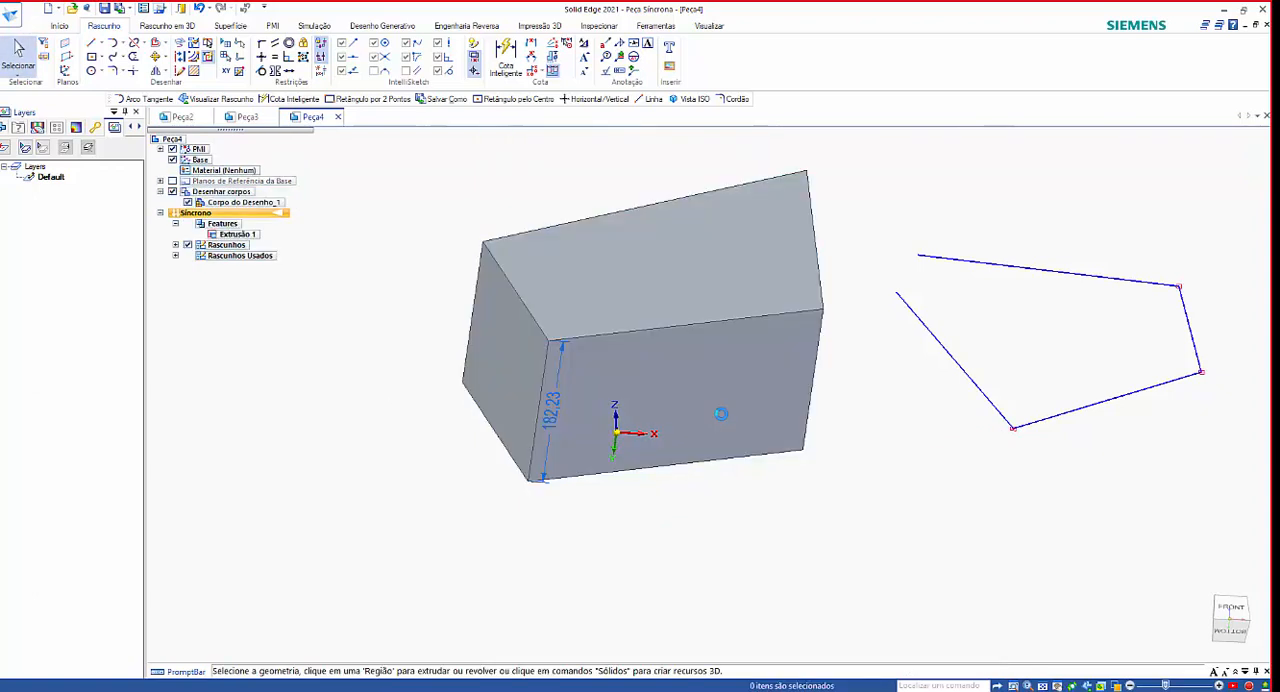
key(ctrl+z)
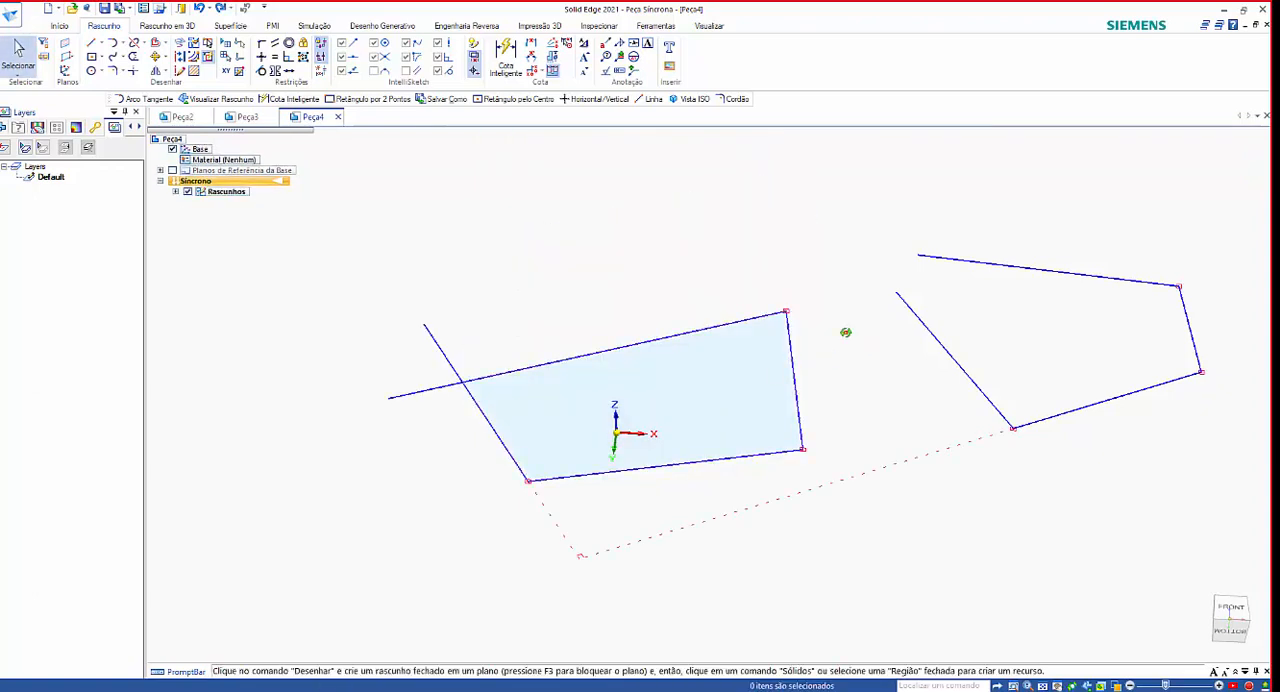
Join the two free ends of the open line chain with a line about 51 mm long and undo that line.
mouse_move(846, 331)
middle_down()
mouse_move(777, 431)
mouse_move(882, 469)
mouse_move(851, 446)
mouse_move(814, 451)
middle_up()
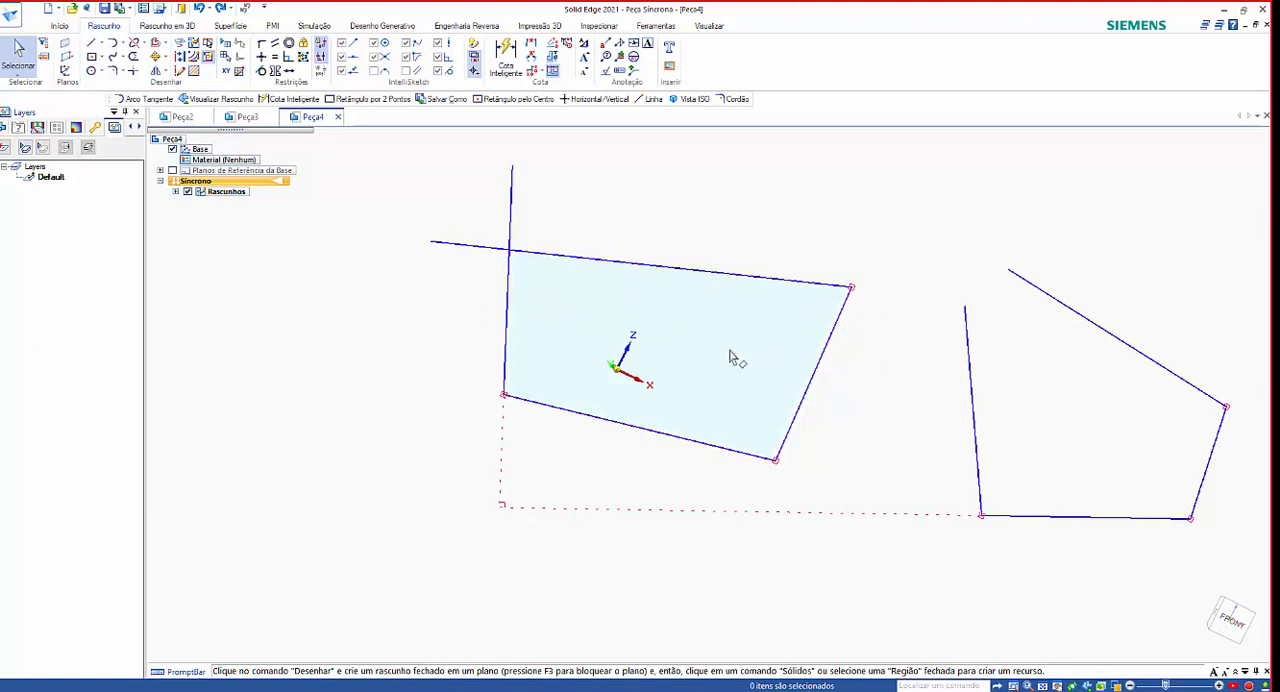
click(91, 43)
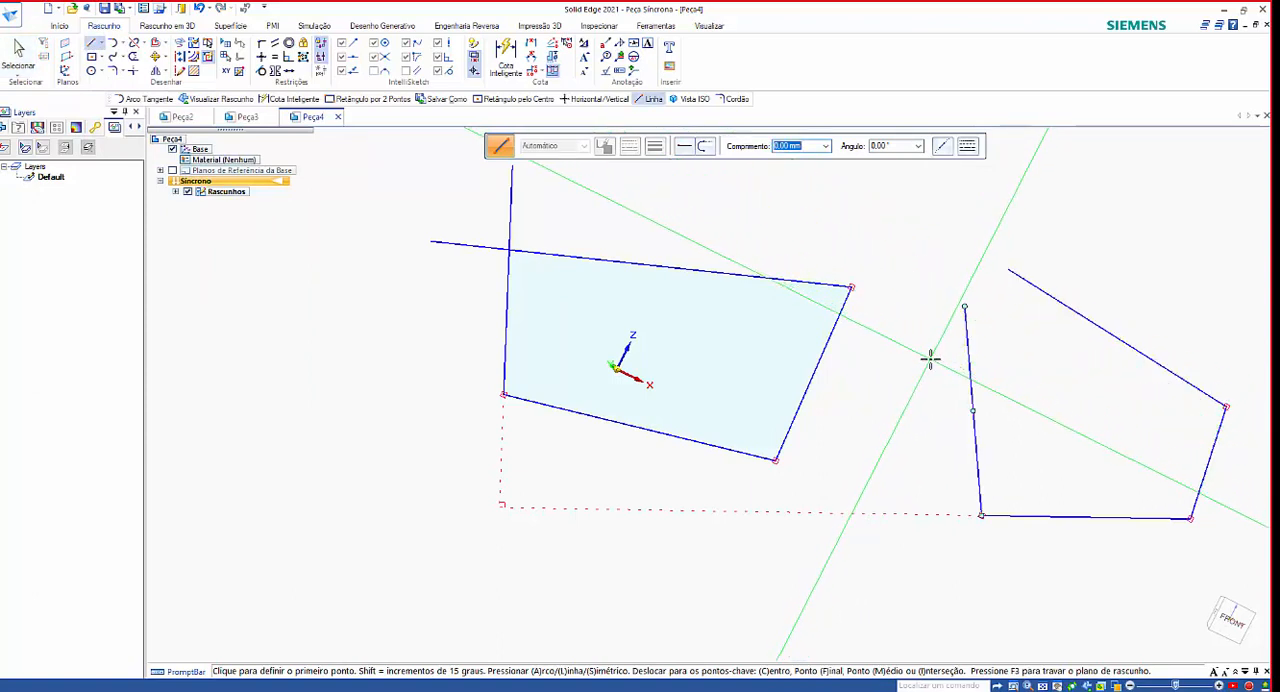
click(963, 307)
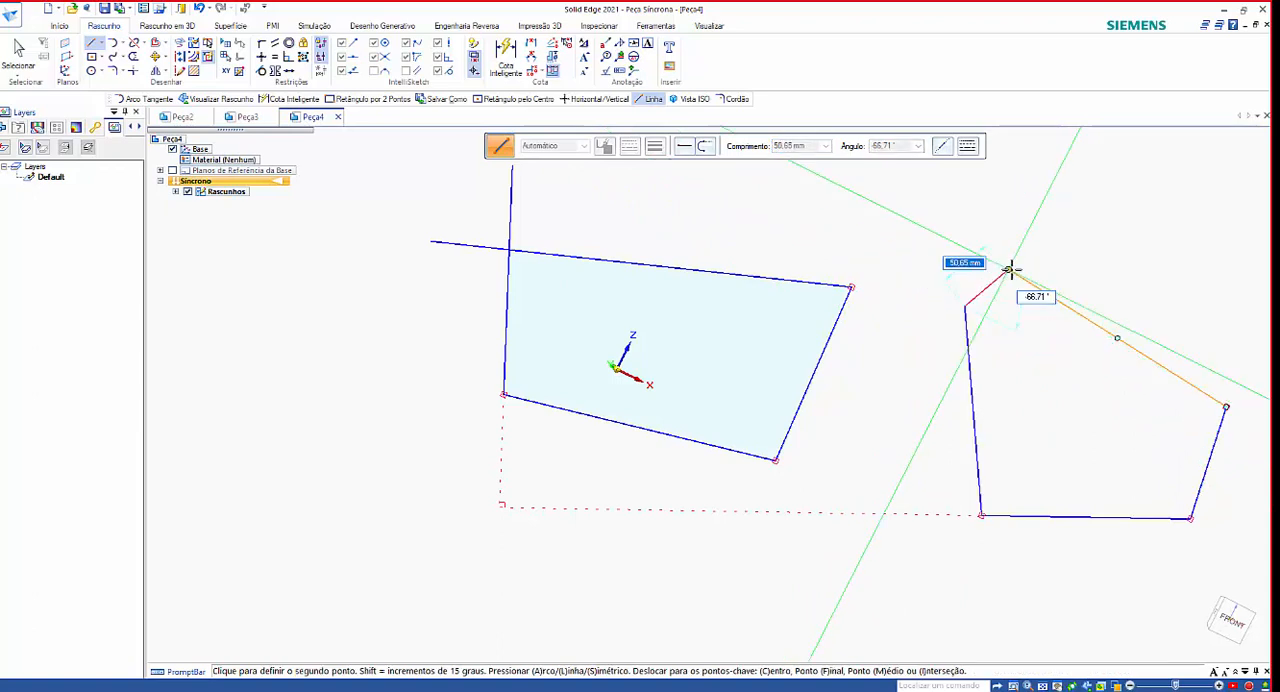
click(1009, 269)
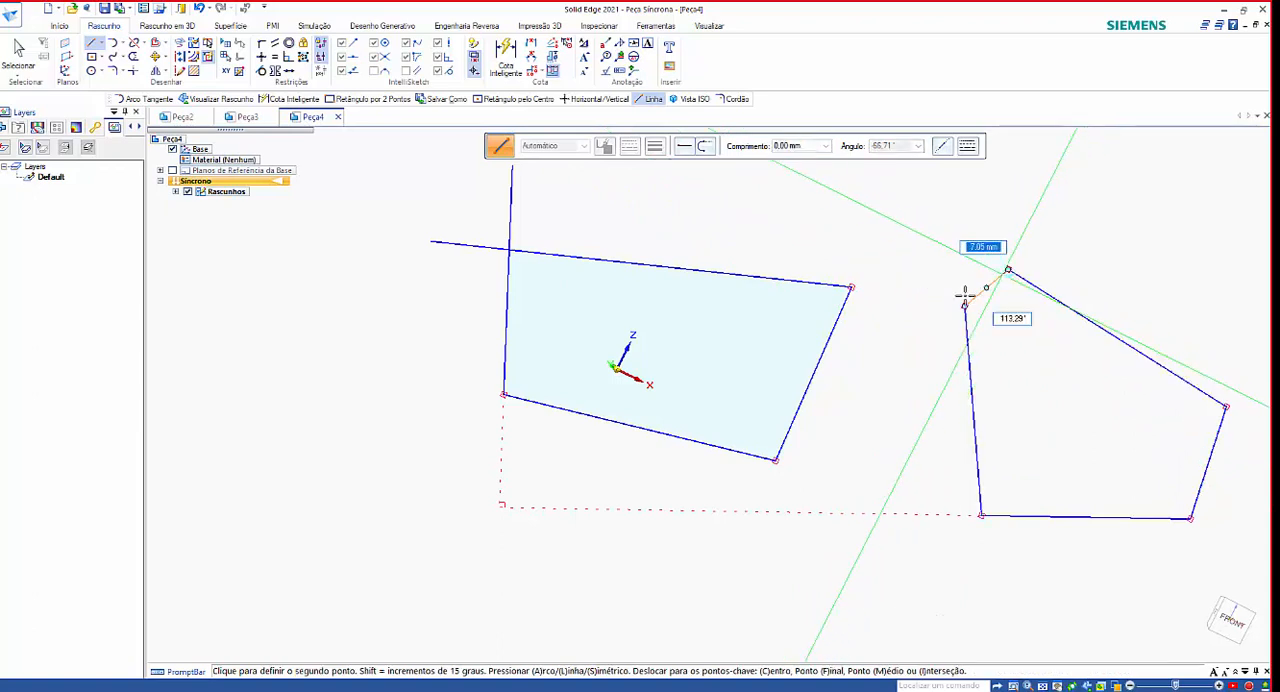
right_click(1055, 247)
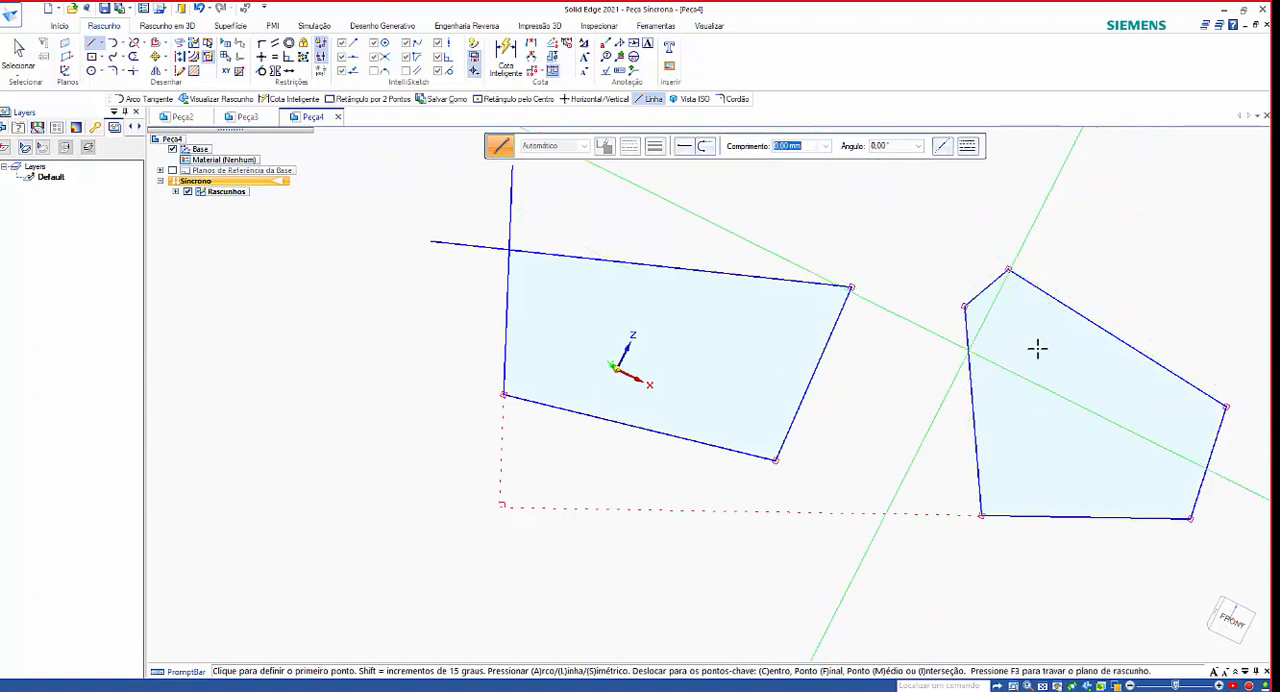
key(ctrl+z)
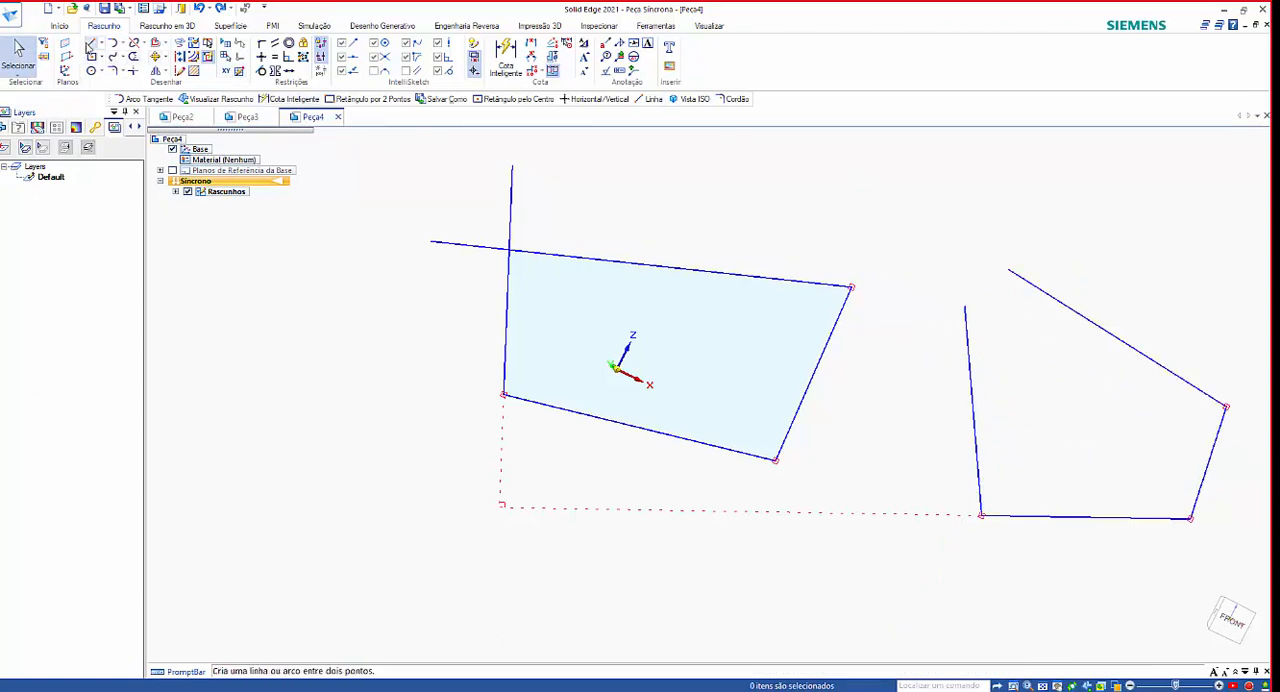
Close the open chain into a region with a slanted line that crosses both of its unconnected end lines.
key(l)
click(930, 392)
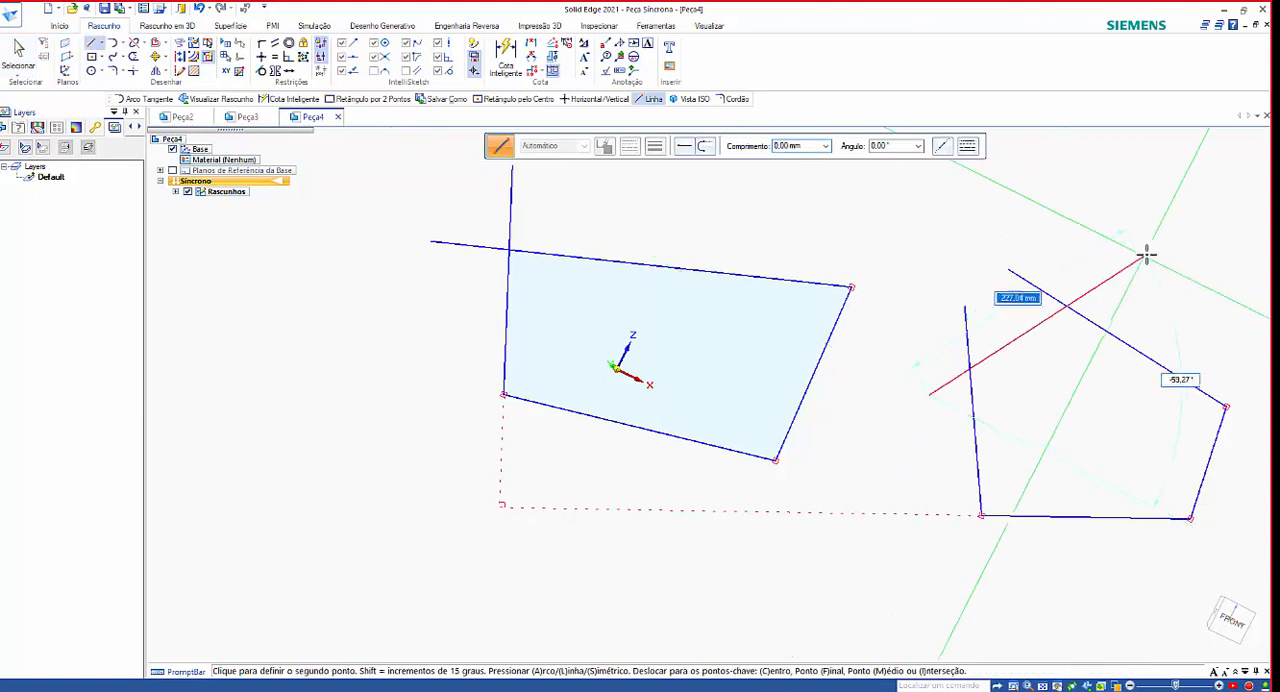
click(1124, 258)
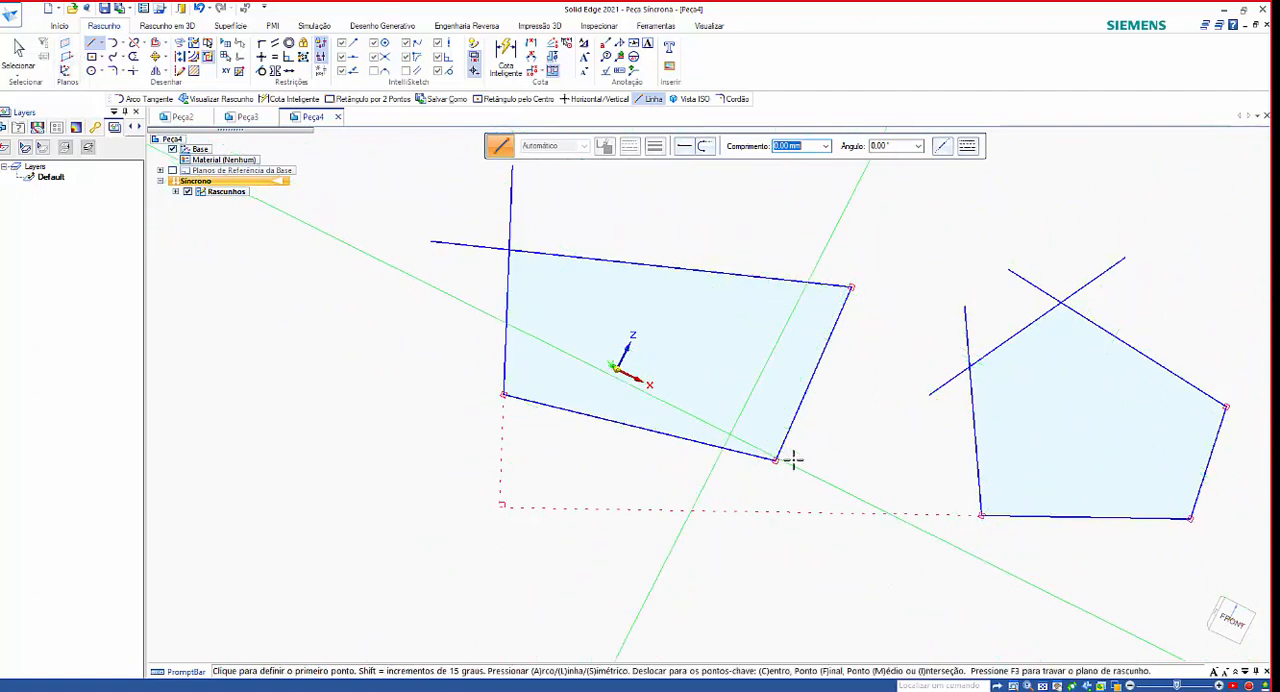
Extrude the closed region around the origin about 132 mm into a solid and view it from another angle.
click(18, 56)
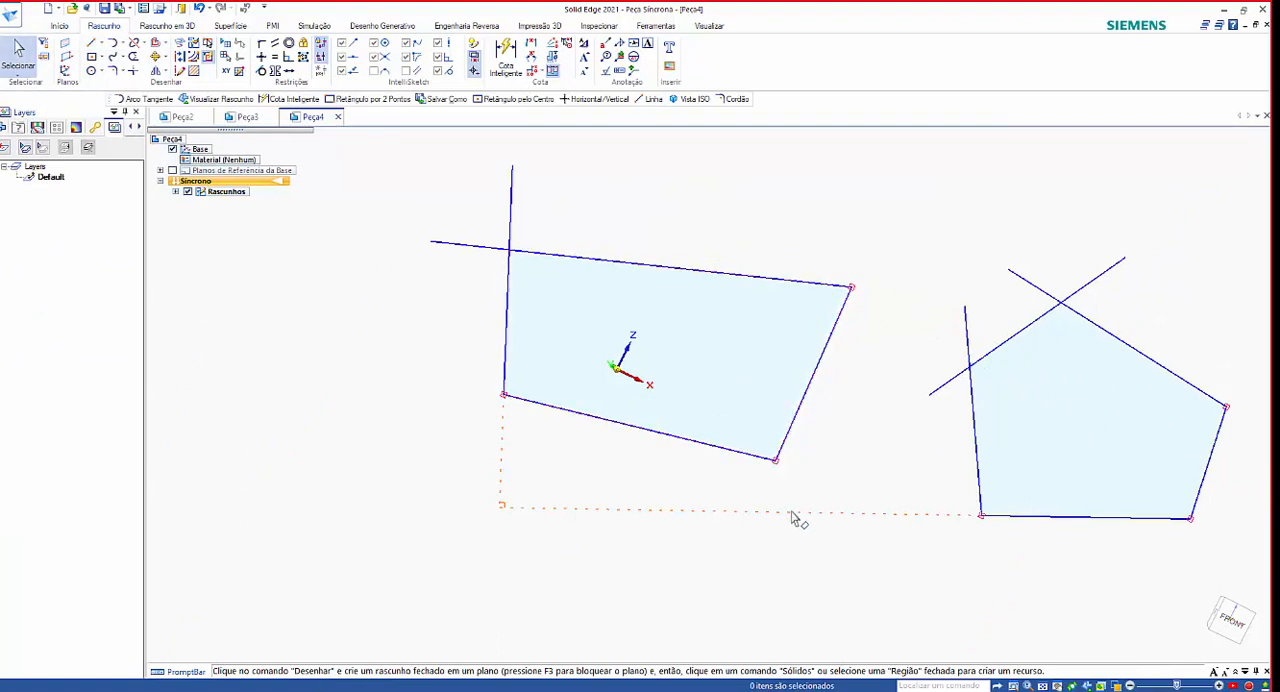
mouse_move(792, 518)
middle_down()
mouse_move(800, 380)
mouse_move(740, 366)
middle_up()
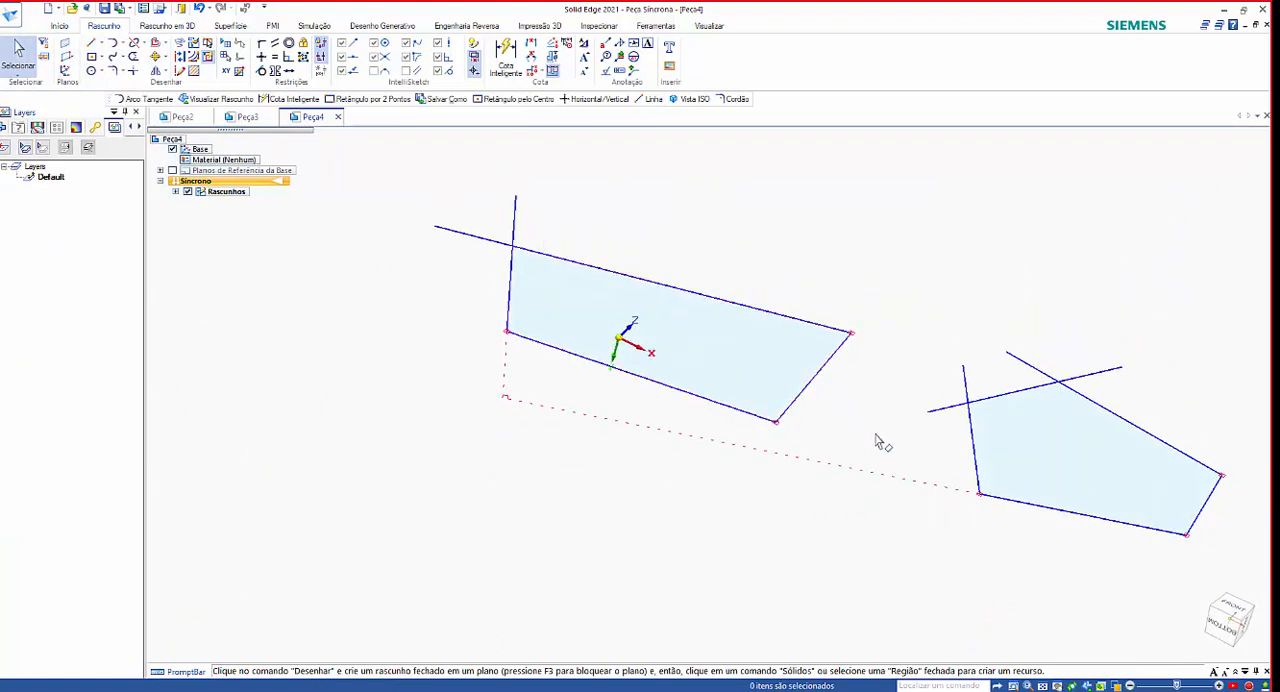
click(760, 368)
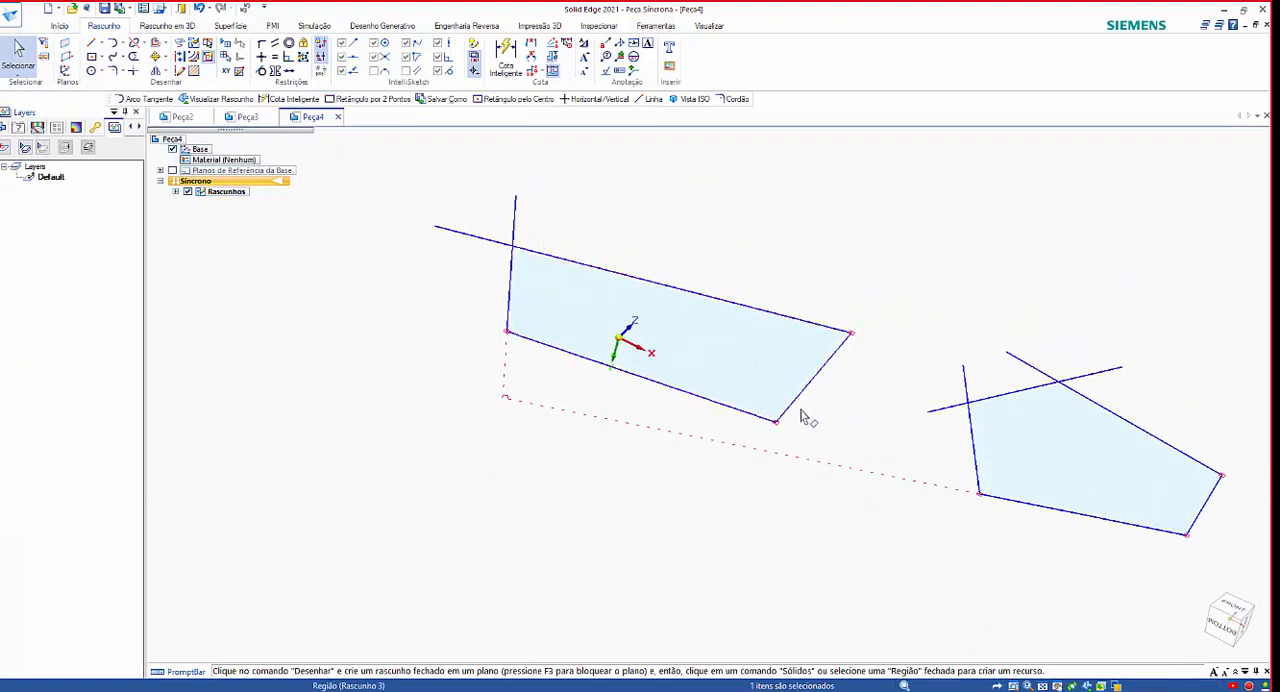
click(758, 345)
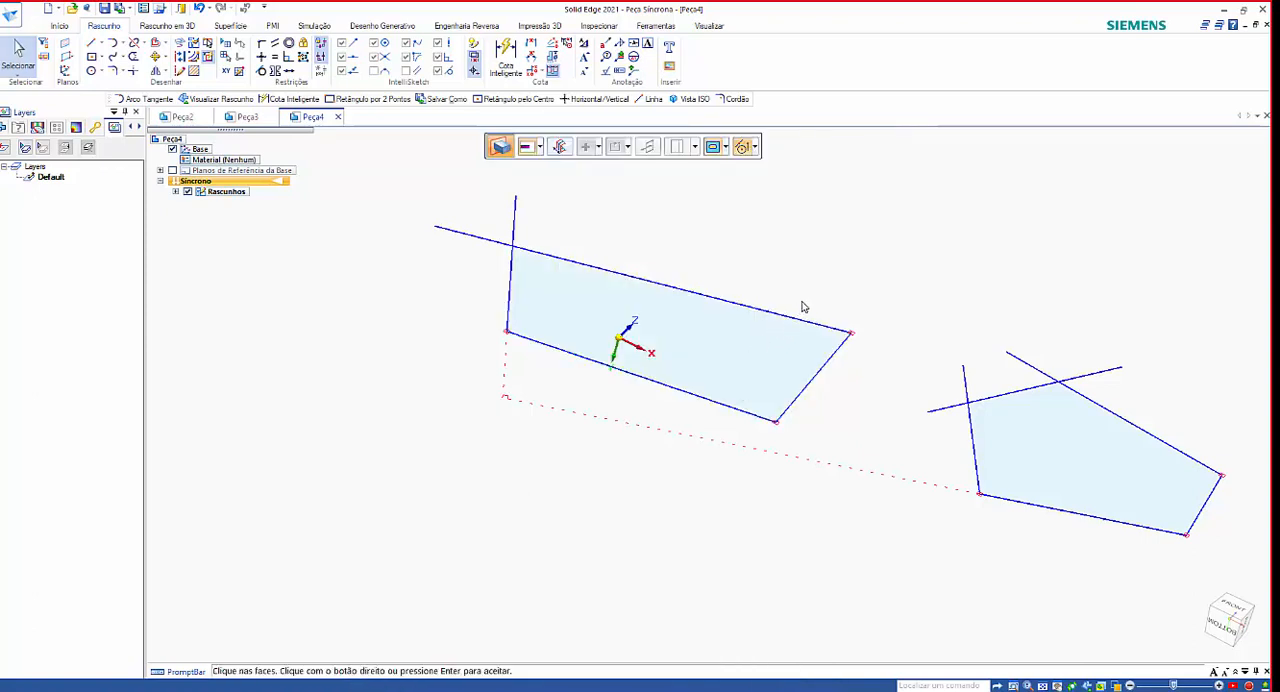
click(837, 257)
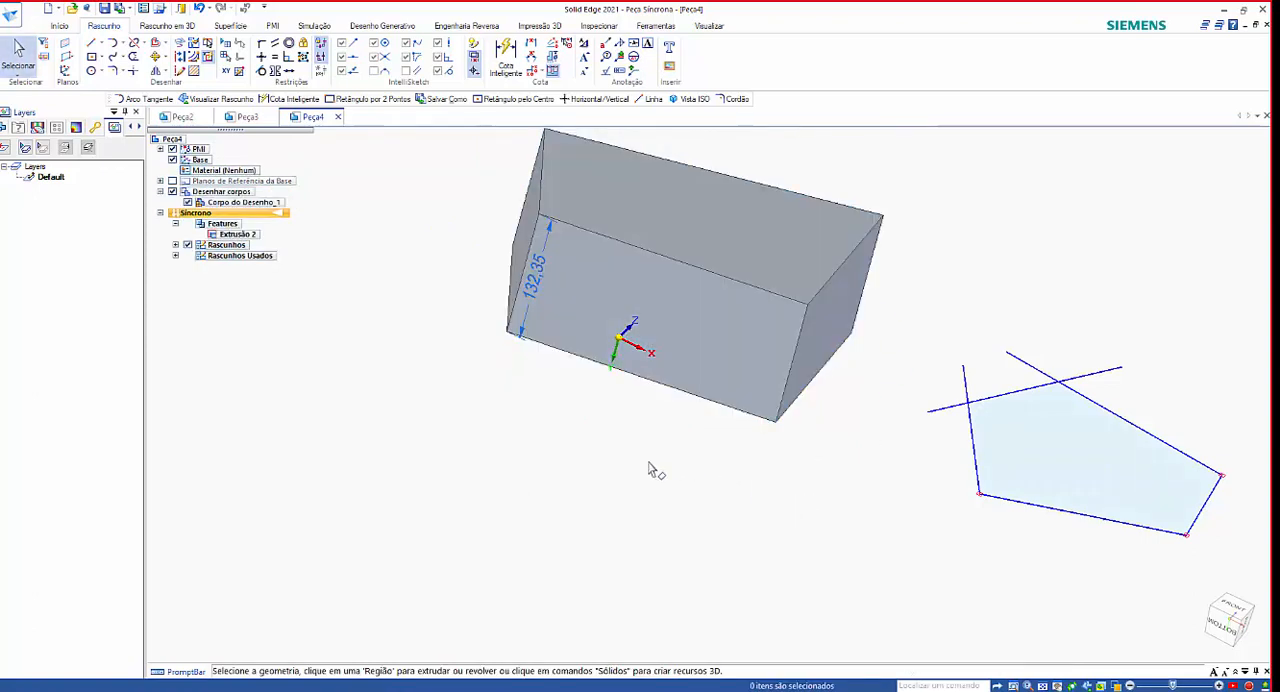
mouse_move(714, 487)
middle_down()
mouse_move(777, 586)
mouse_move(643, 517)
mouse_move(659, 525)
middle_up()
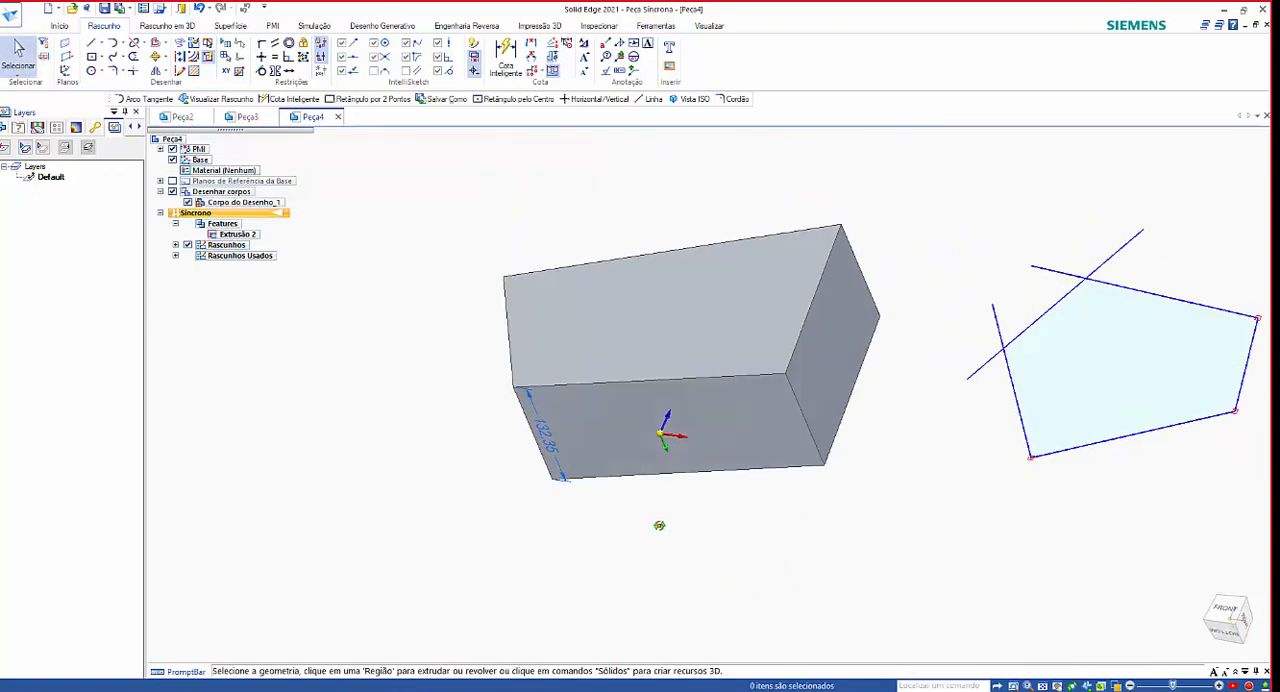
Revolve the free-standing five-sided region about its short edge farthest from the solid and undo the revolve.
scroll(478, 382, down, 1)
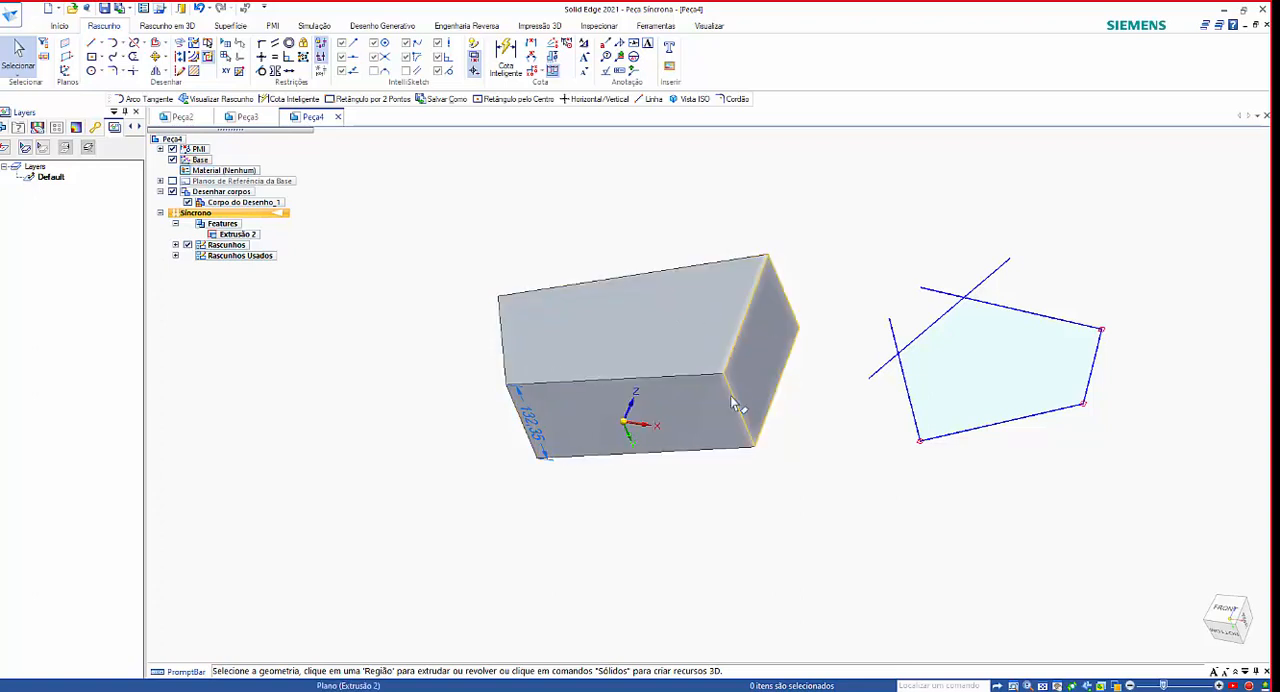
click(978, 393)
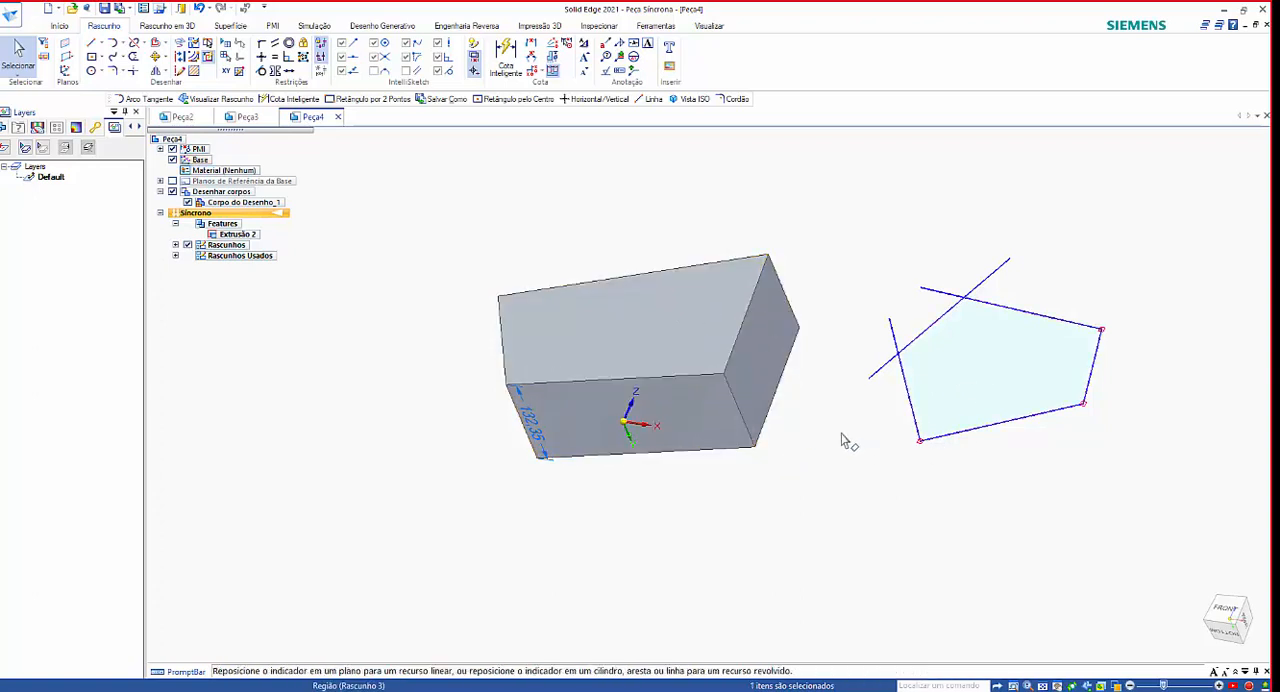
scroll(700, 400, down, 3)
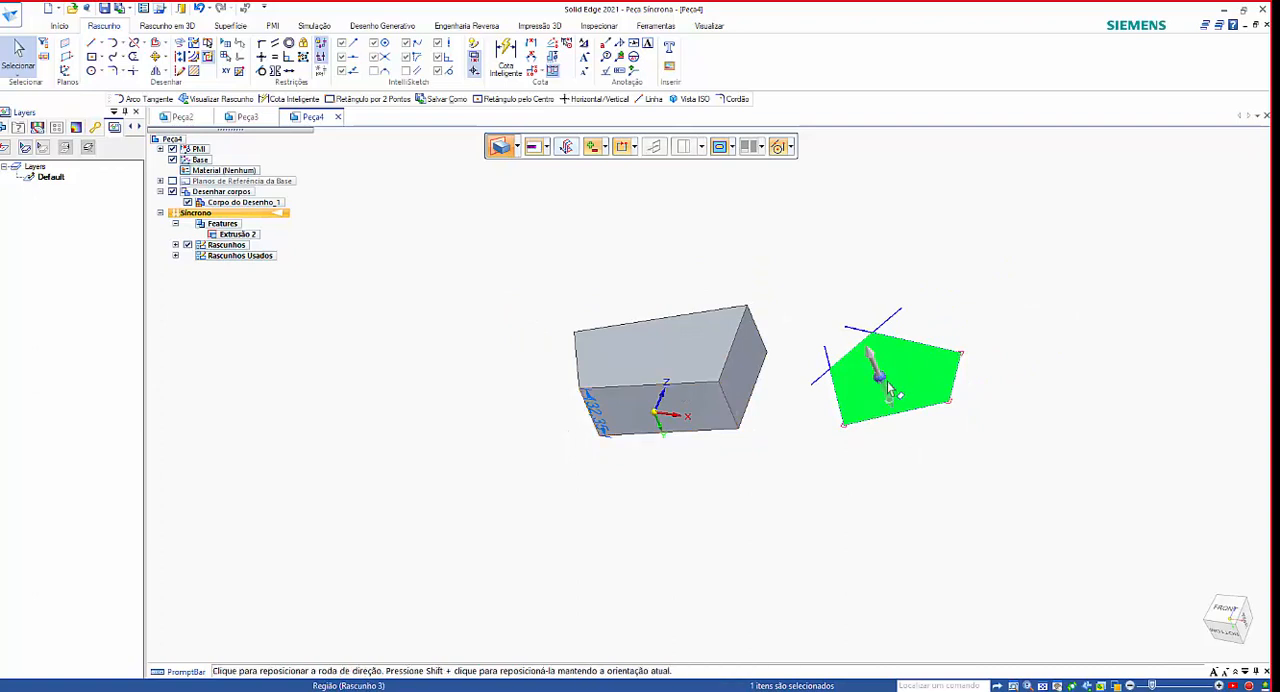
click(889, 391)
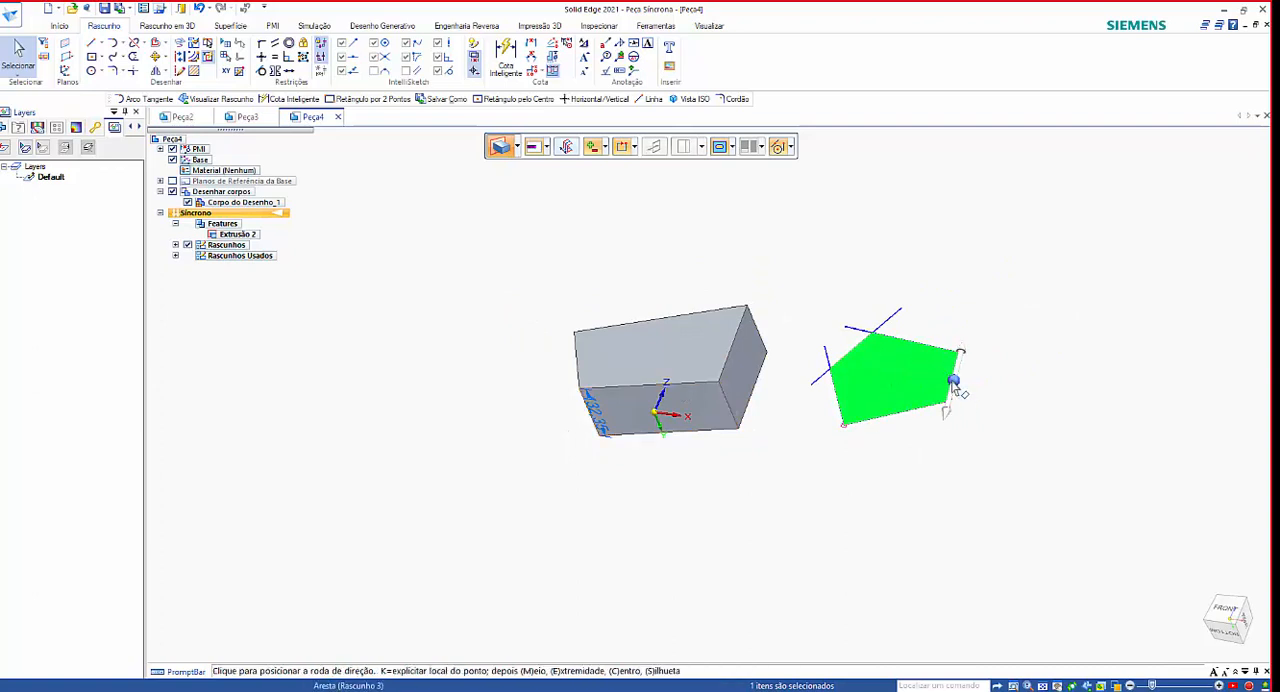
click(957, 392)
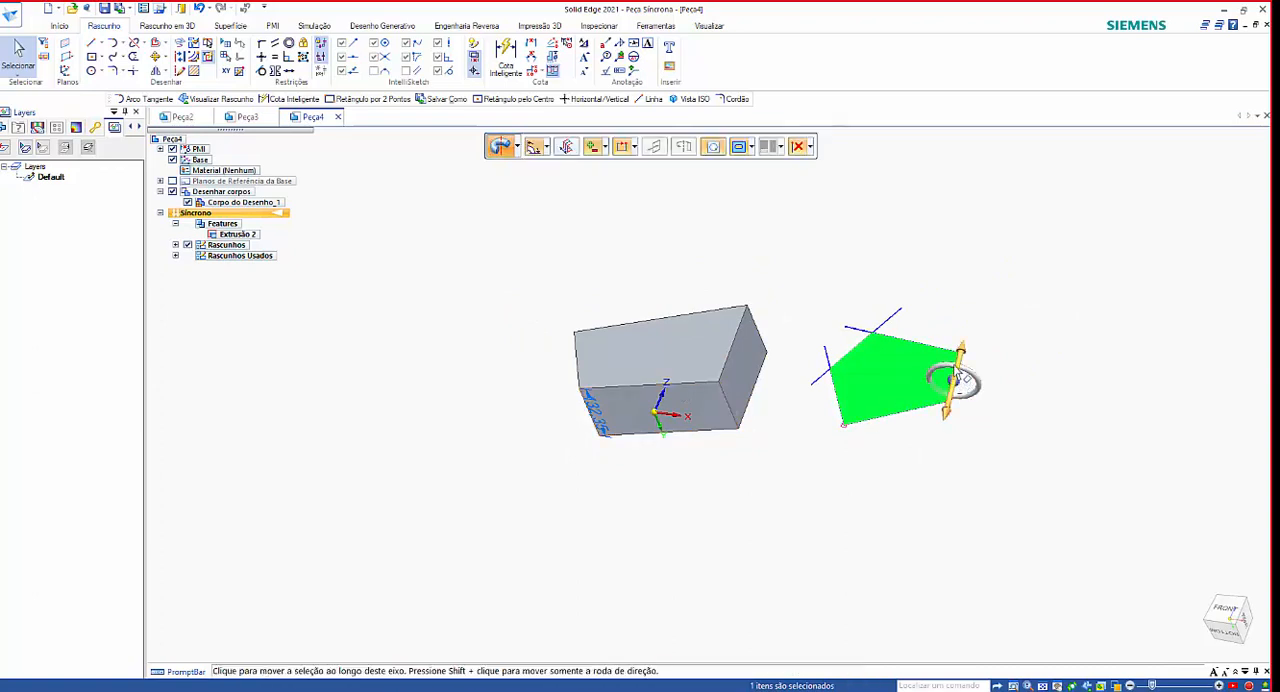
click(936, 376)
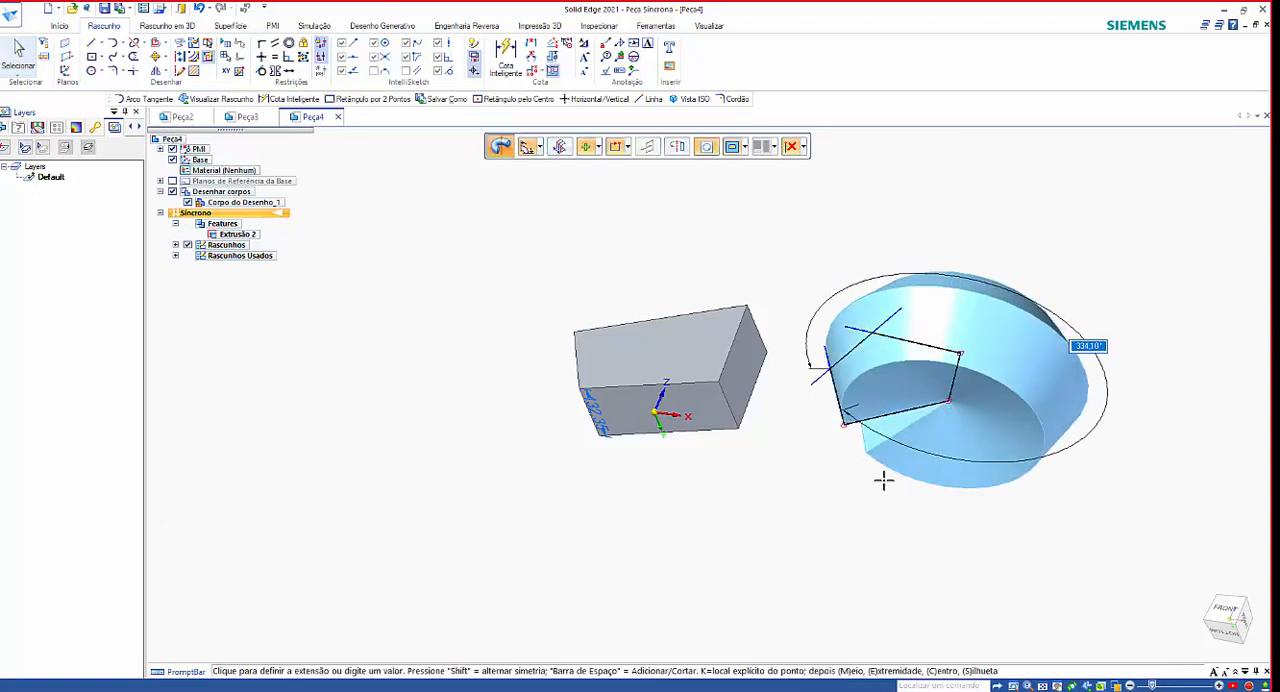
click(966, 474)
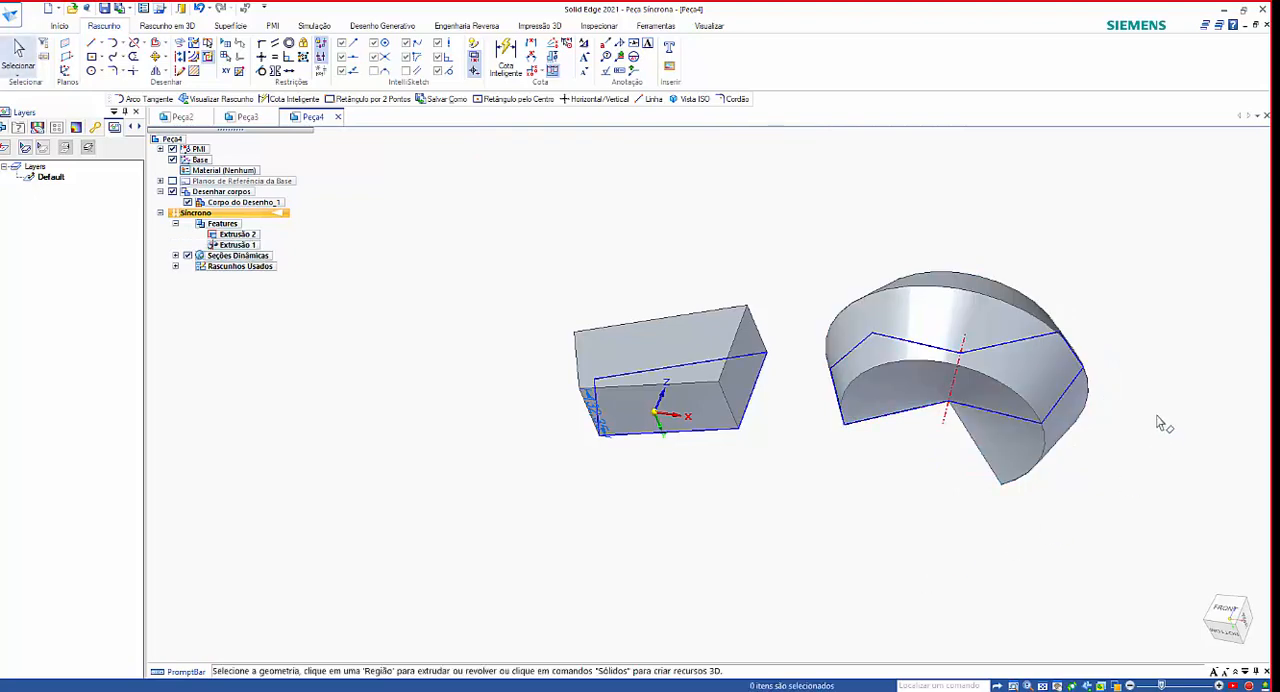
middle_drag(1157, 423, 1208, 345)
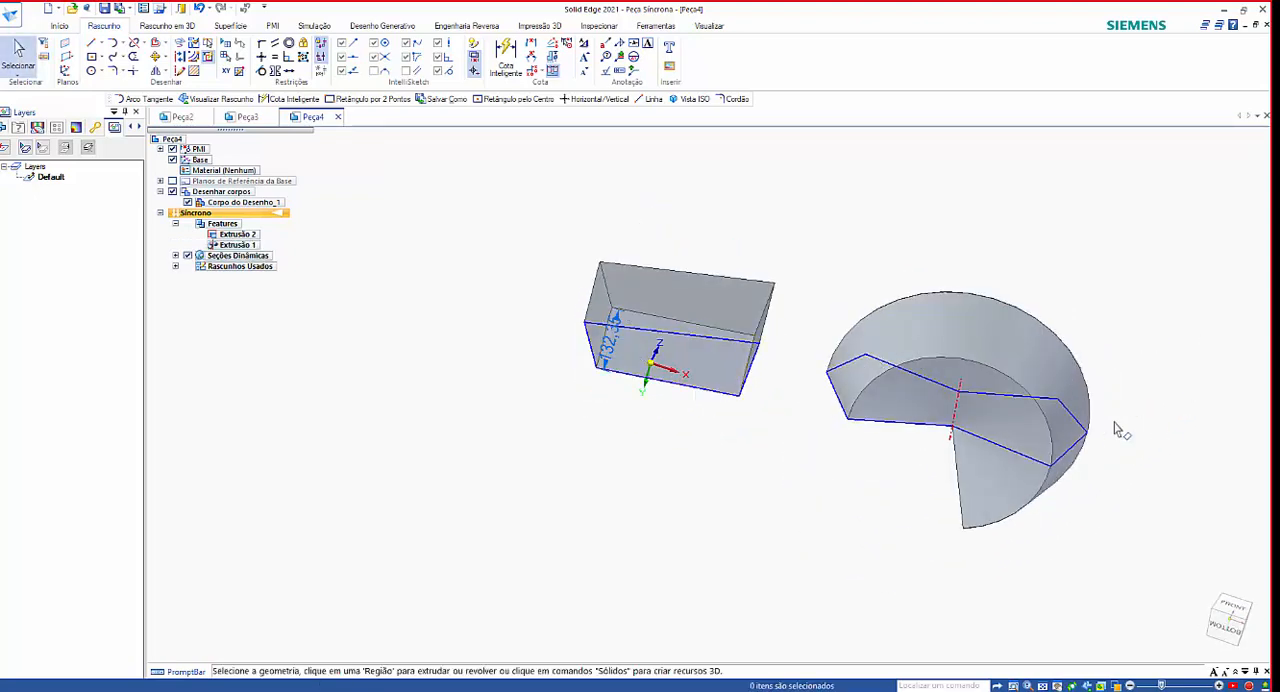
key(ctrl+z)
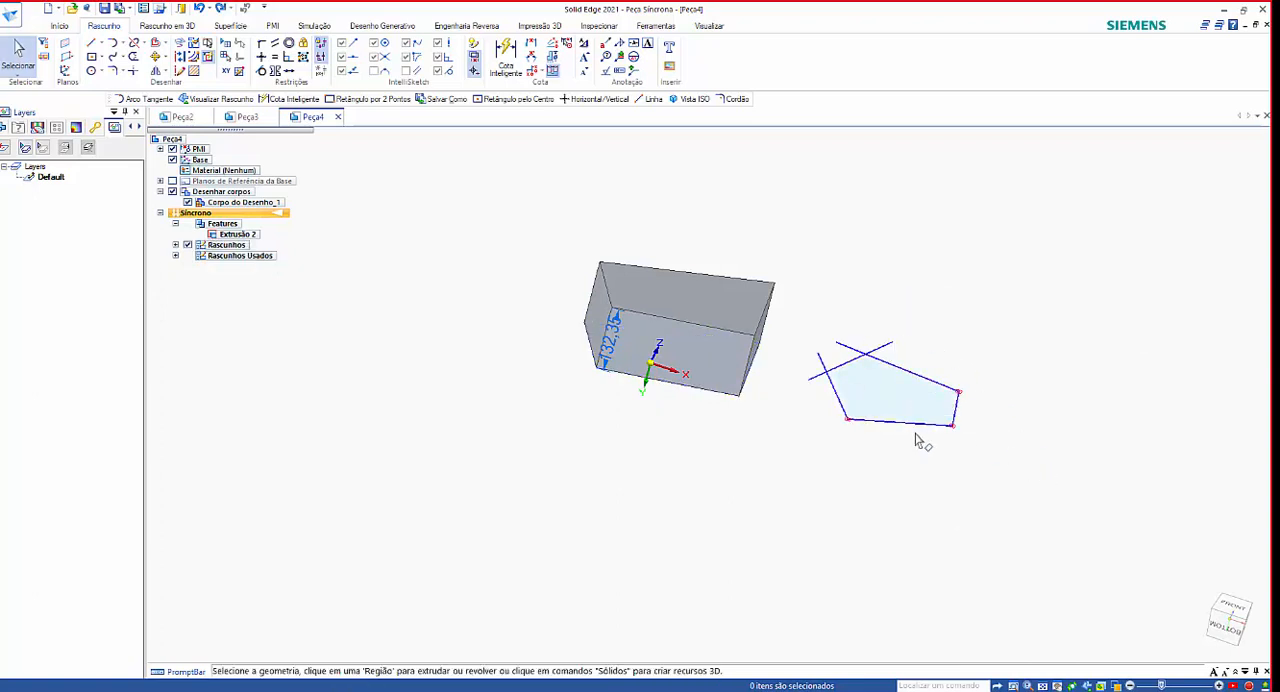
Lock sketching to the solid's large trapezoidal face and draw a slanted line across it, extending past its upper and lower edges.
key(ctrl+f)
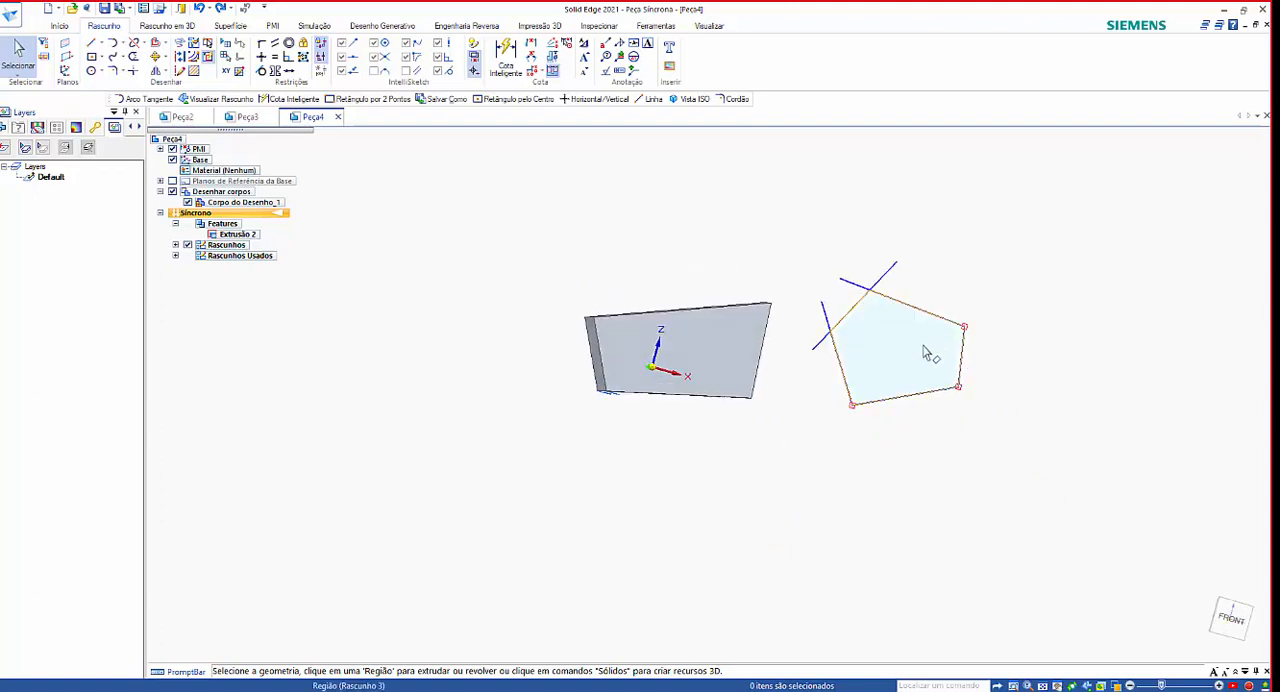
scroll(920, 355, up, 3)
scroll(823, 368, up, 2)
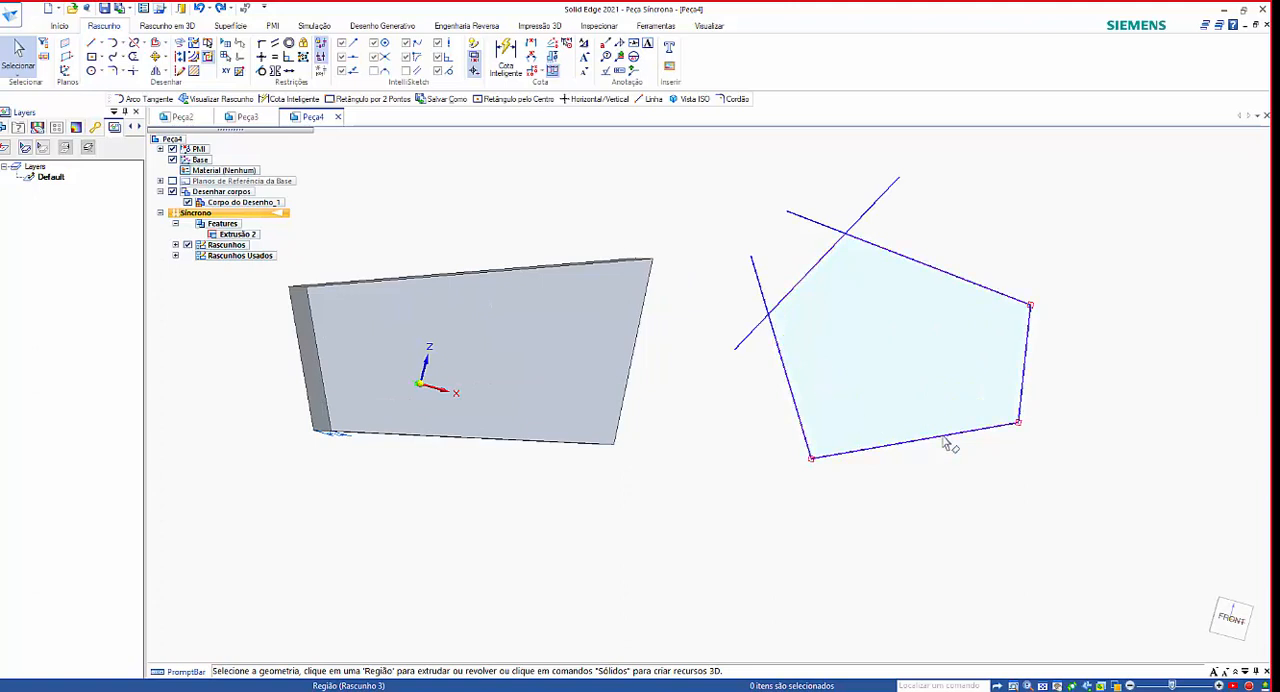
middle_drag(950, 447, 938, 290)
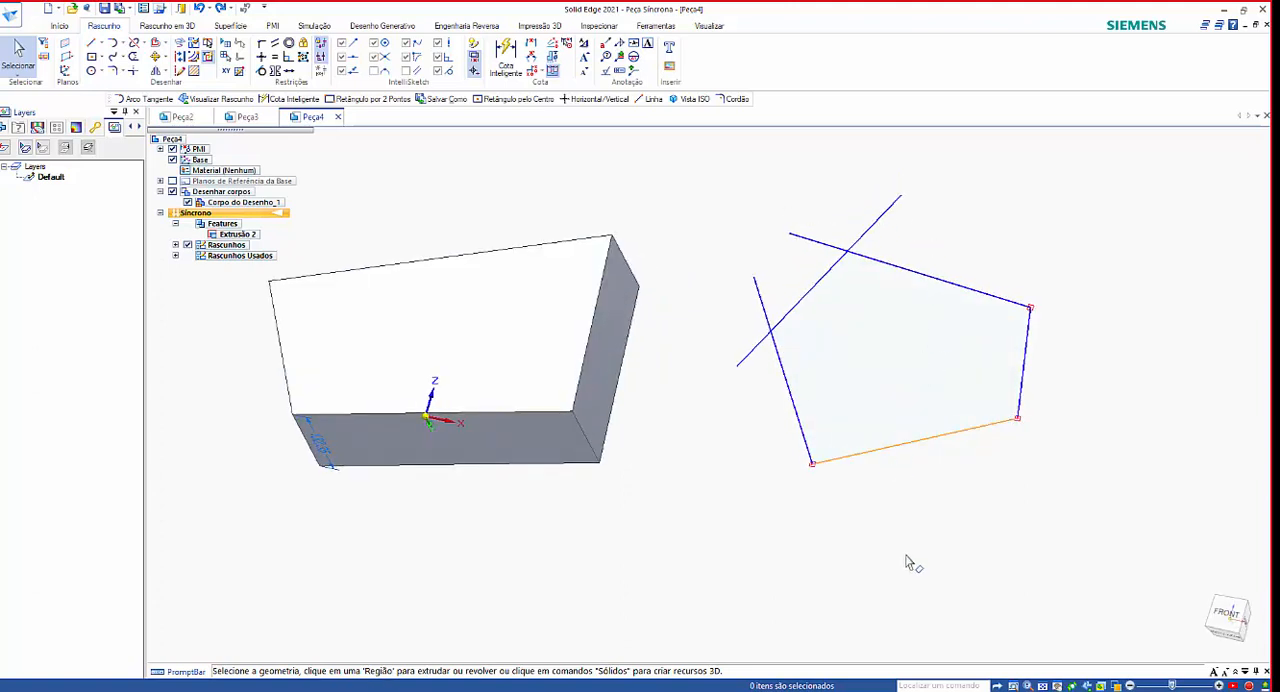
mouse_move(746, 517)
middle_down()
mouse_move(826, 449)
mouse_move(780, 509)
mouse_move(591, 404)
middle_up()
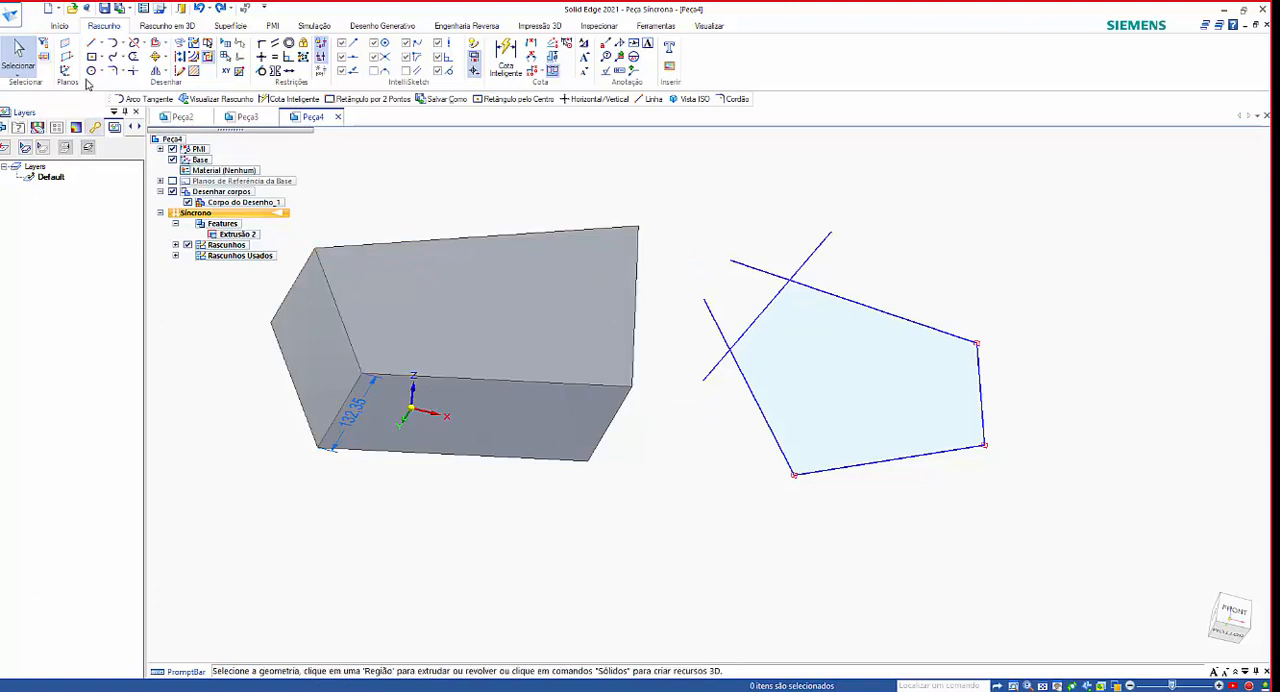
click(91, 44)
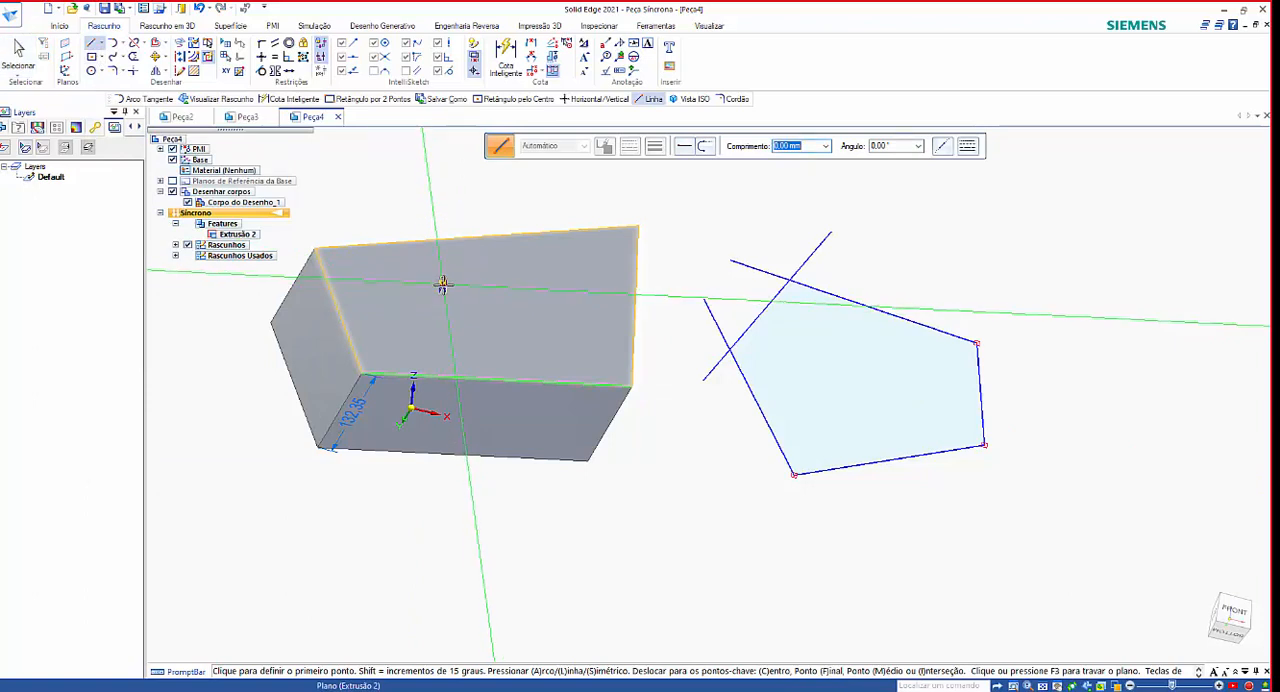
click(417, 173)
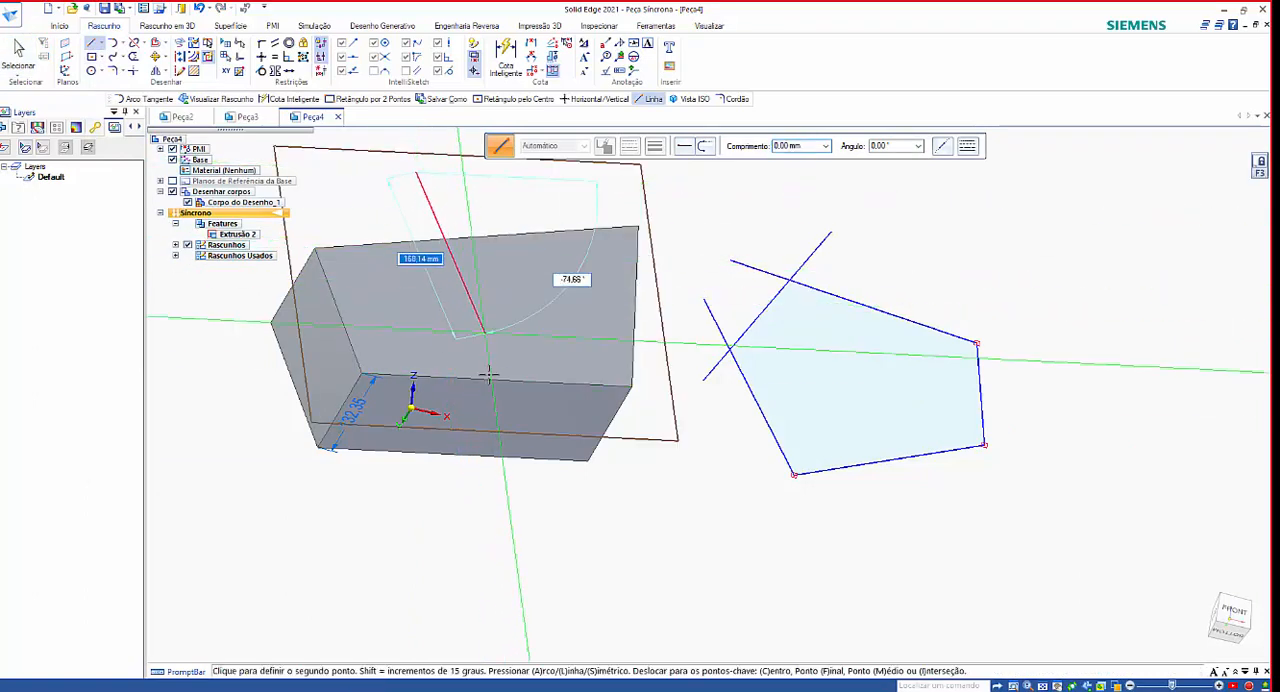
click(505, 508)
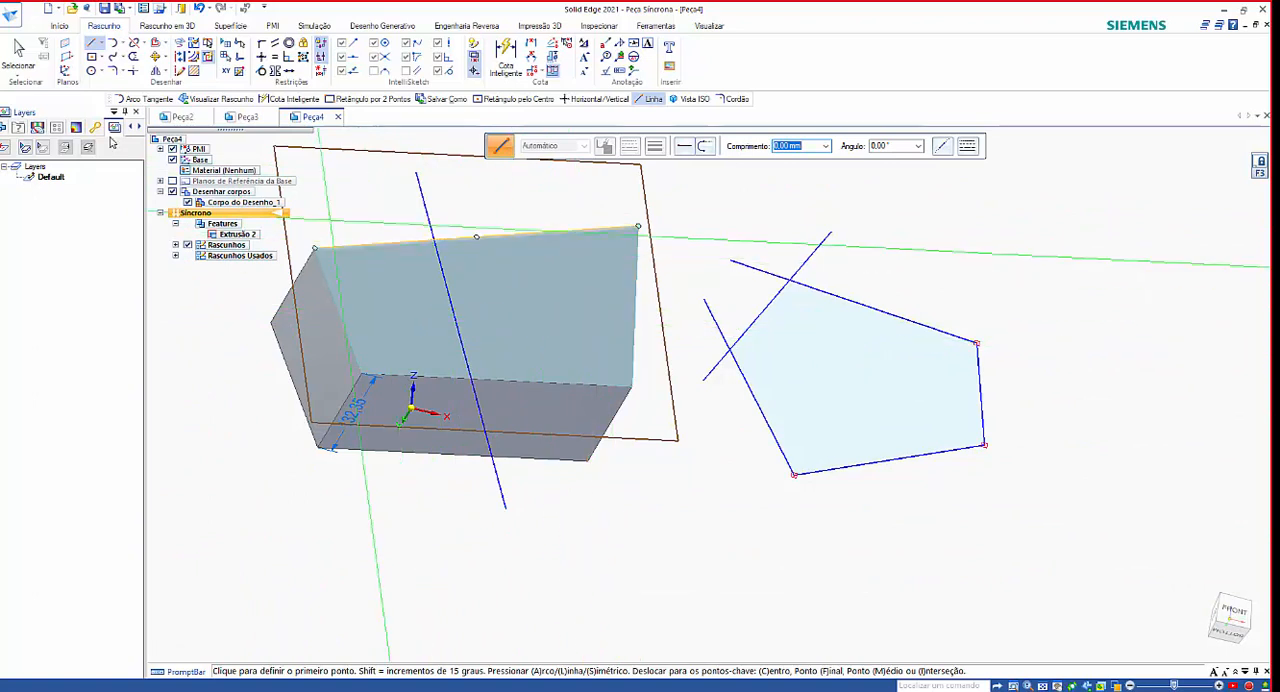
click(19, 50)
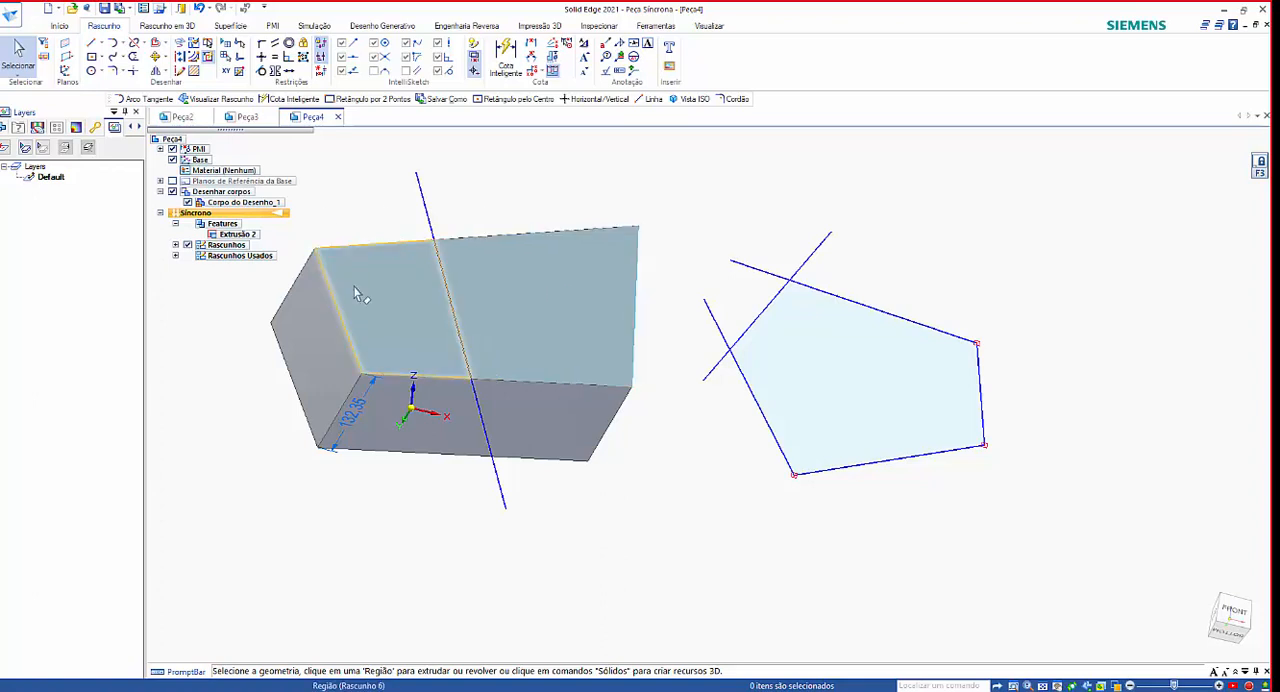
Extrude the larger face region beside the slanted line outward from the solid and undo that extrusion.
mouse_move(735, 485)
middle_down()
mouse_move(660, 472)
mouse_move(495, 296)
middle_up()
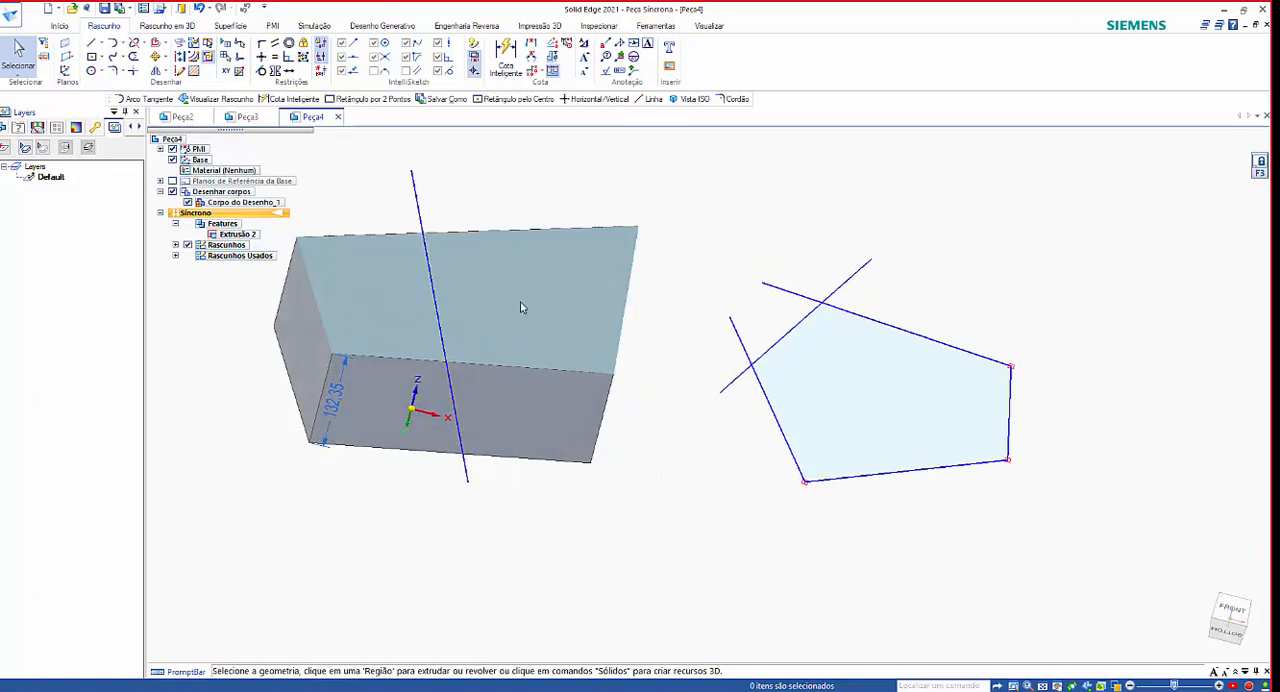
click(527, 275)
click(524, 287)
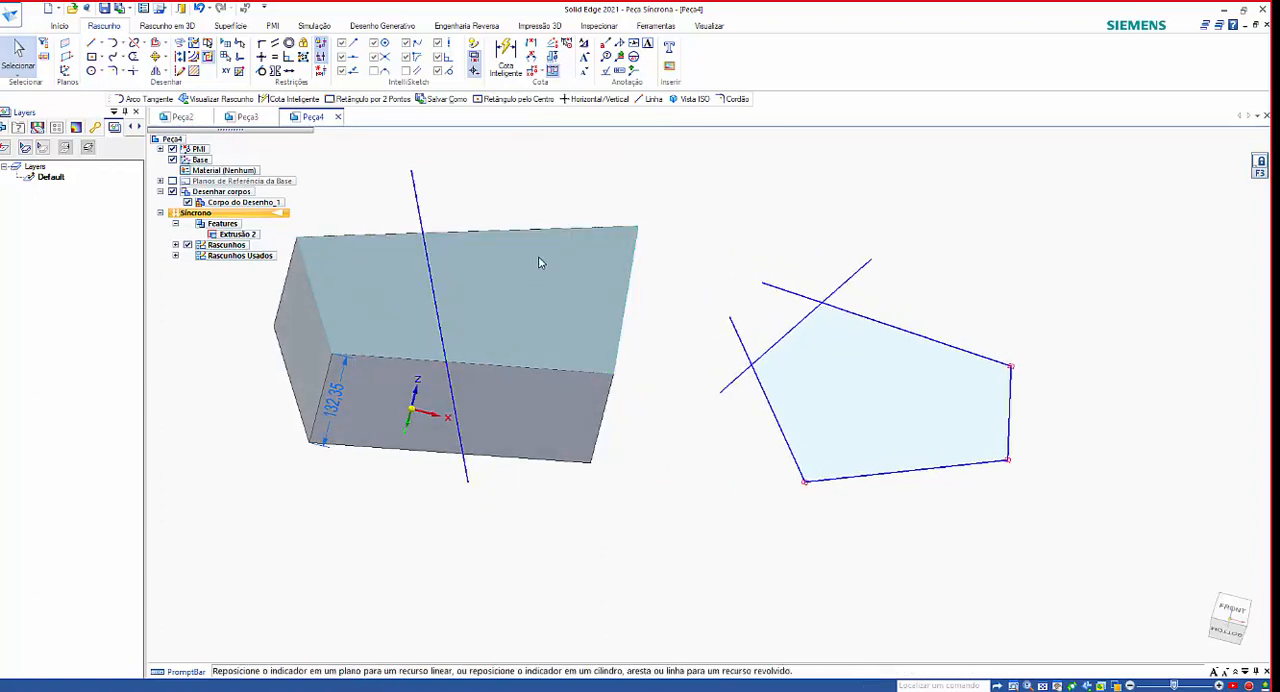
click(543, 233)
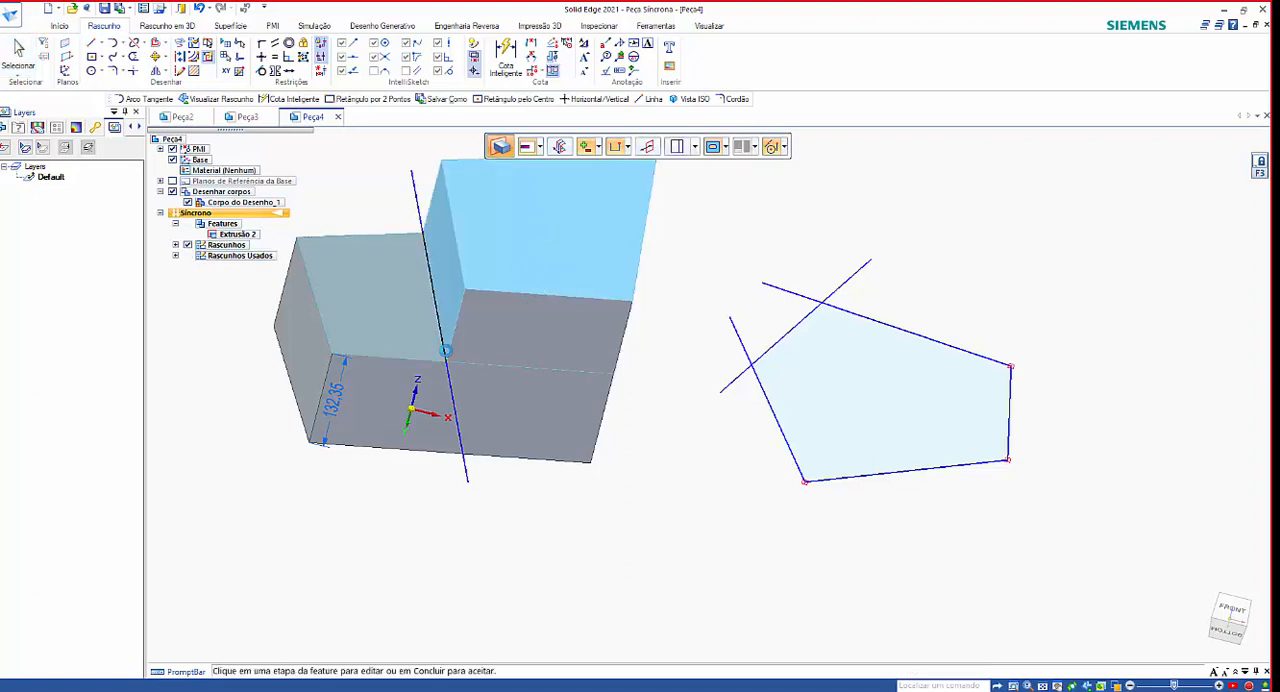
click(390, 308)
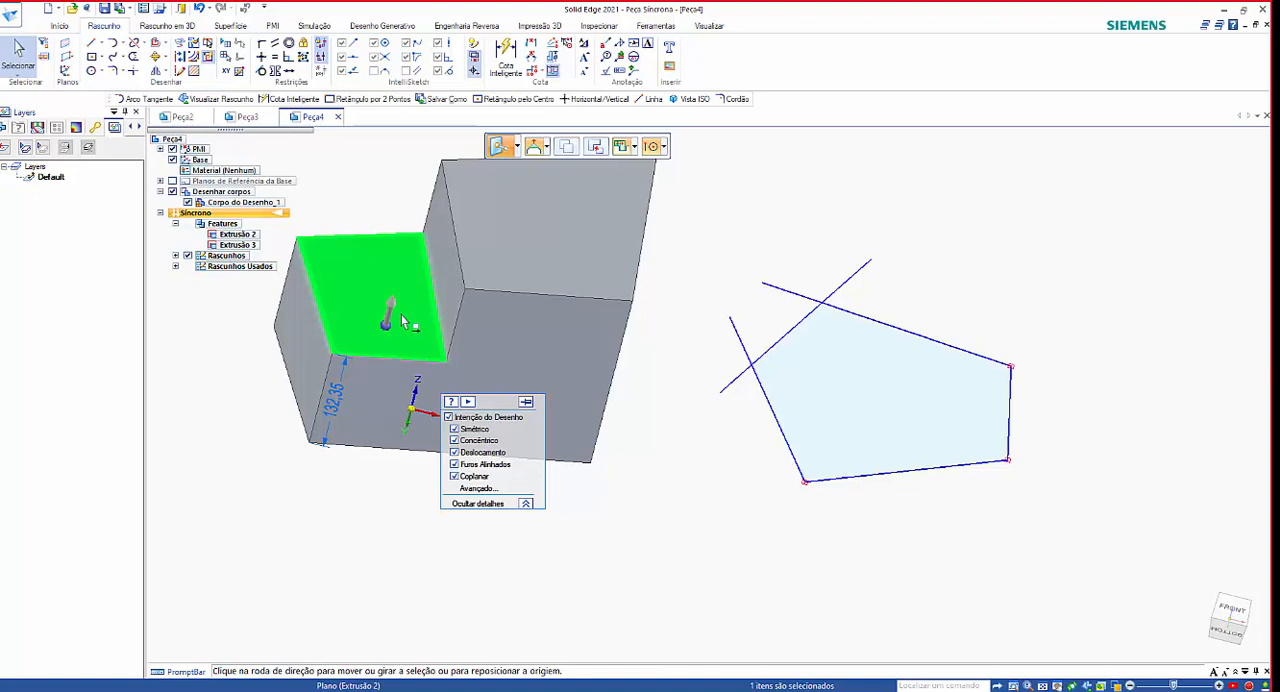
key(Delete)
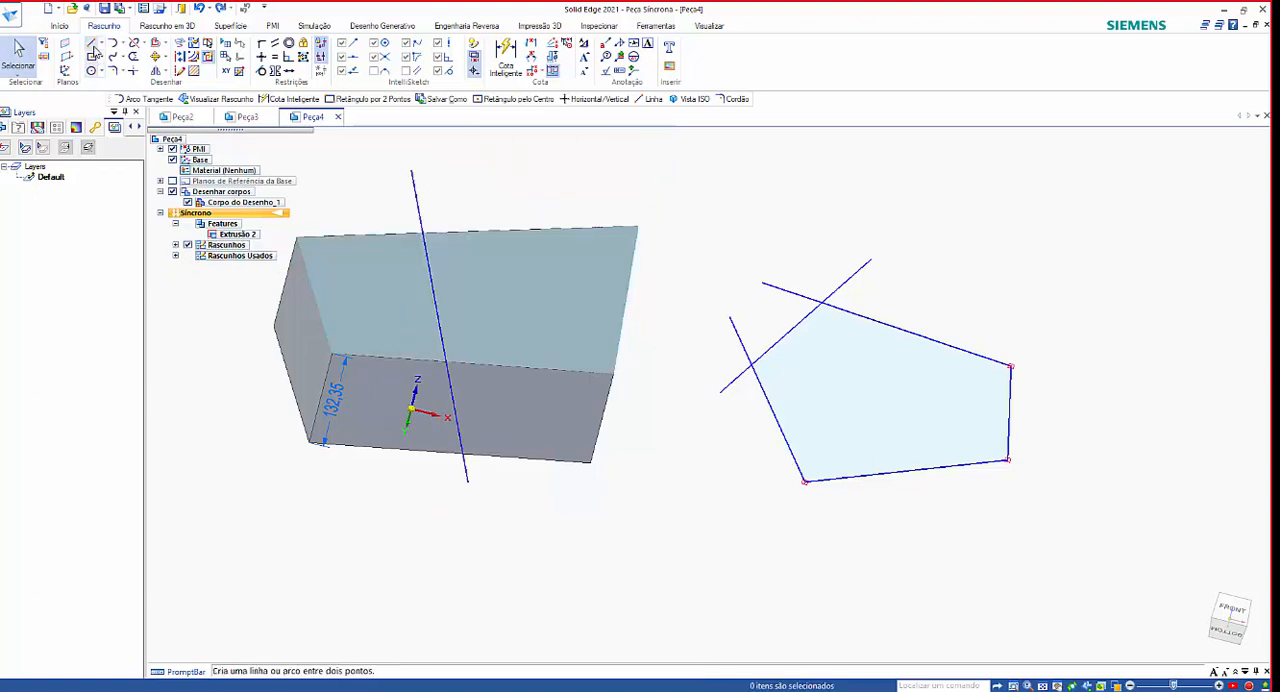
Draw on the locked face a horizontal line about 130 mm long crossing the slanted line, joined to a segment running past the lower edge.
click(91, 46)
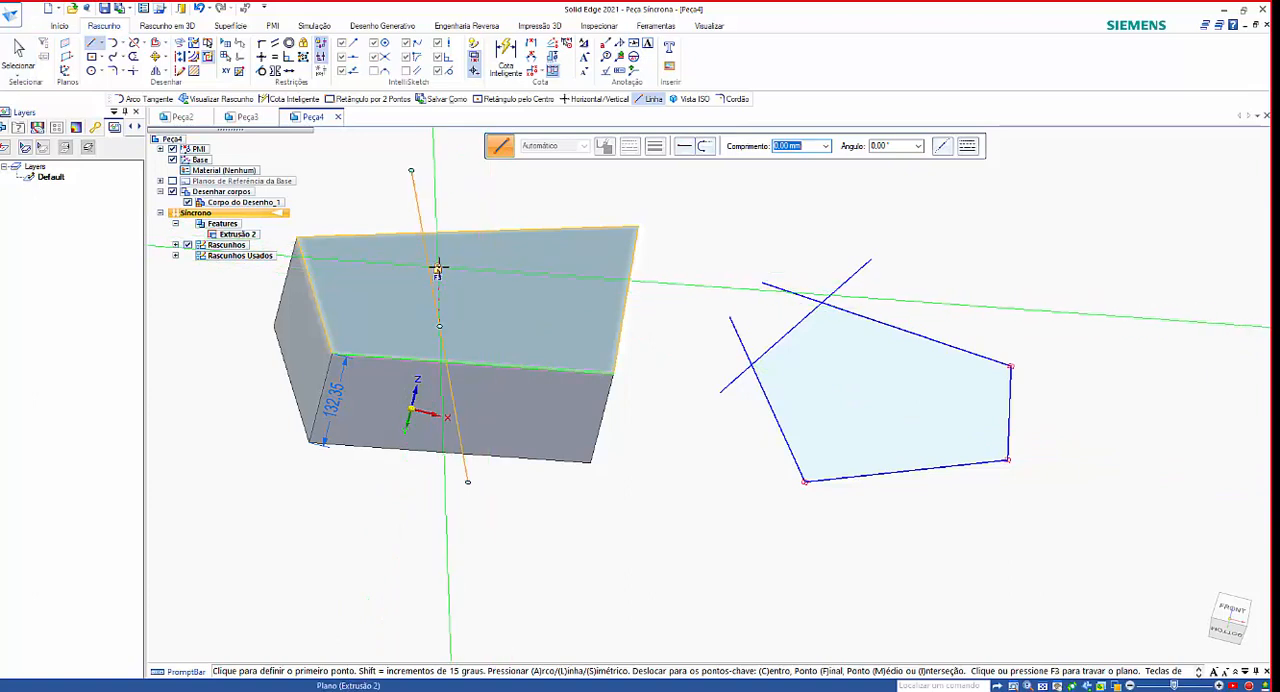
key(F3)
click(401, 276)
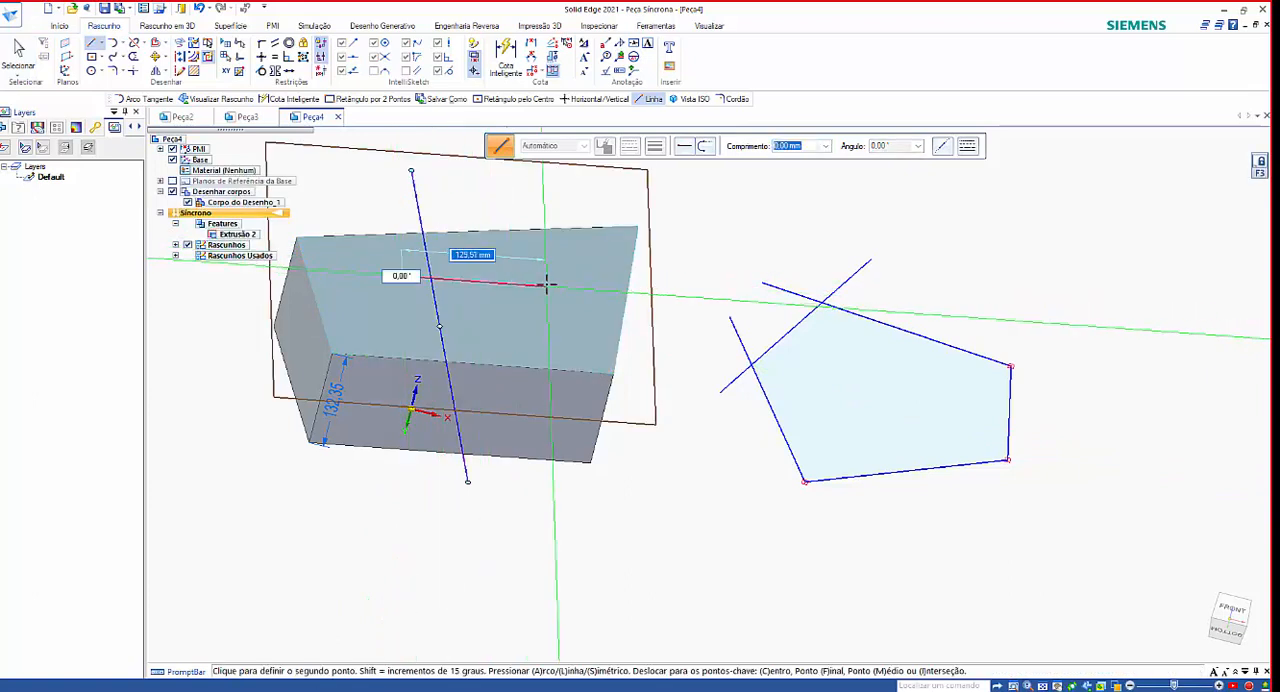
click(537, 489)
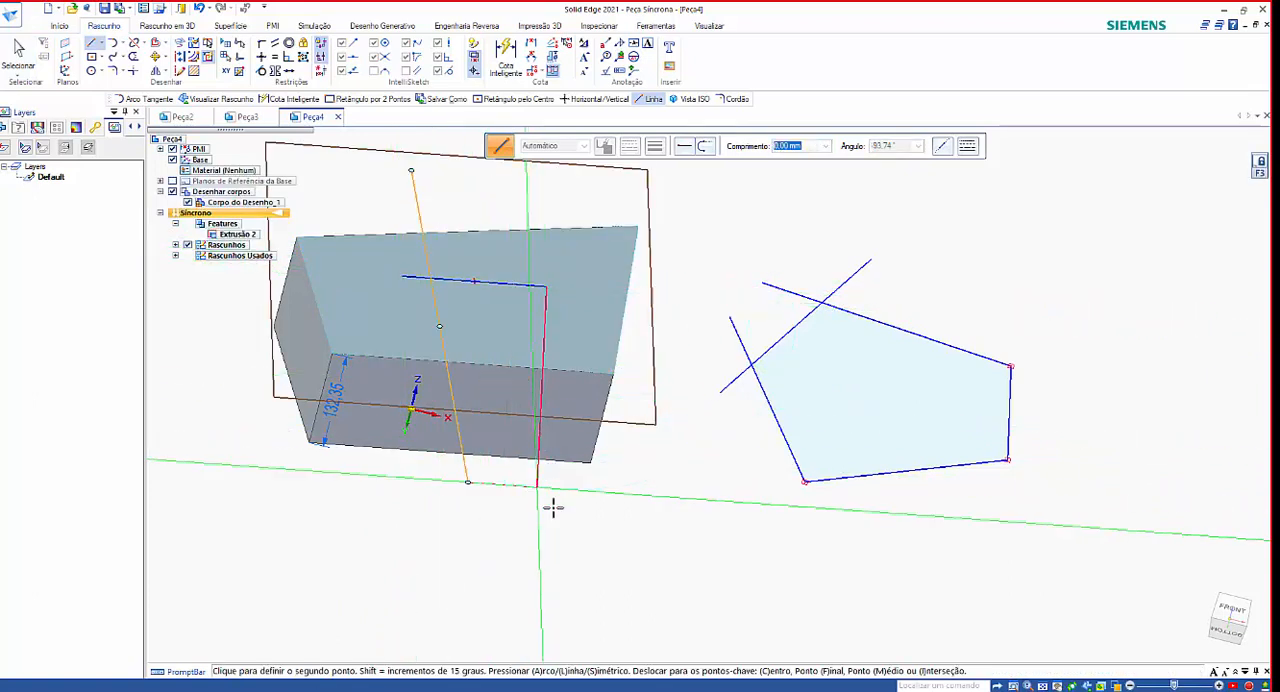
right_click(675, 548)
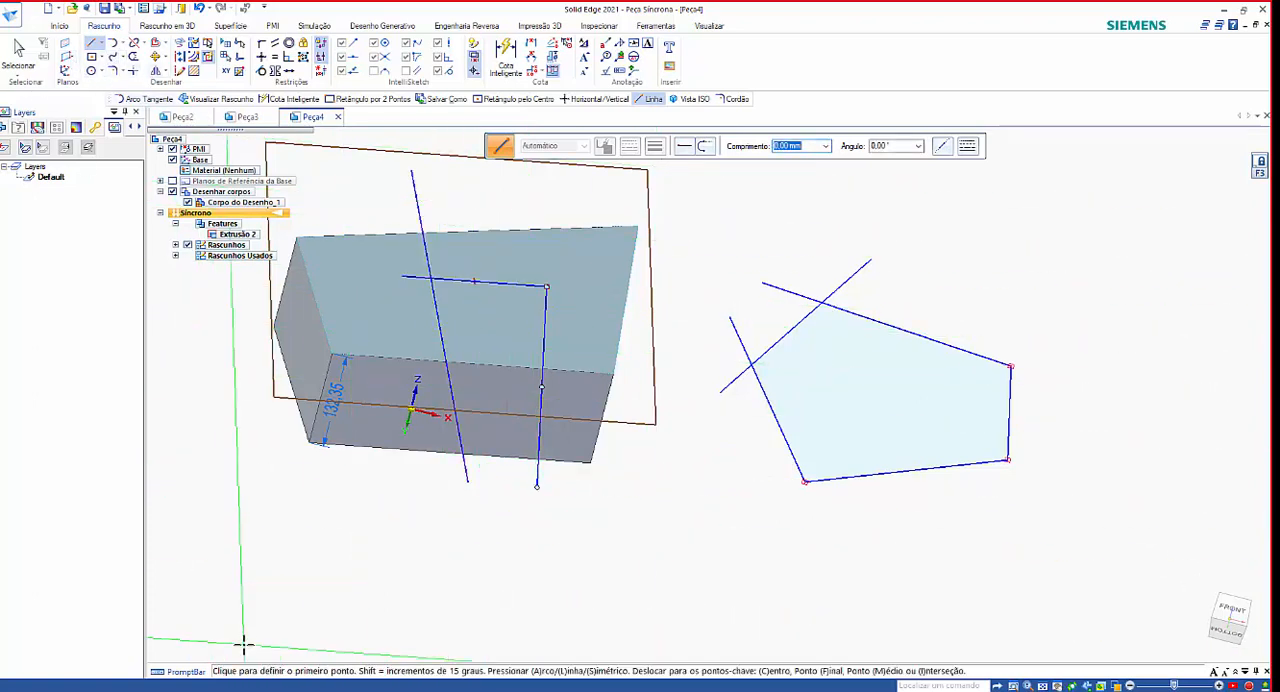
key(Escape)
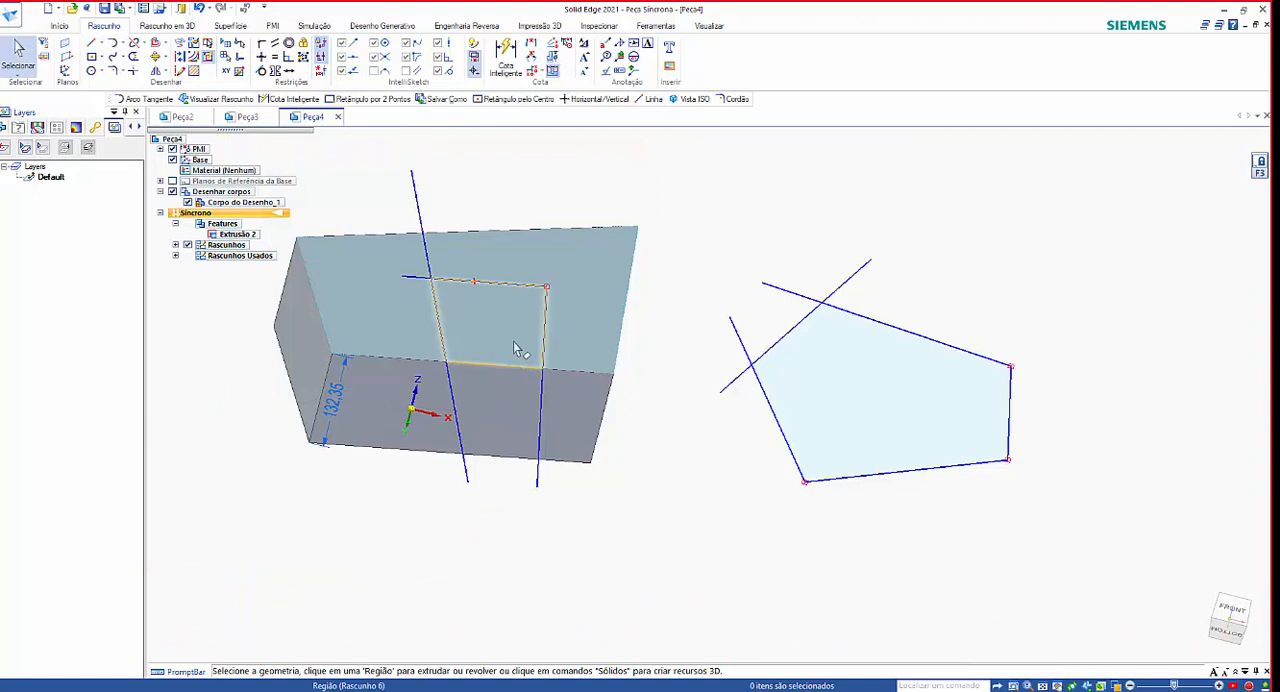
Select the enclosed four-sided region and the outer region of the face in turn, combine both outer regions, and clear the selection.
click(513, 341)
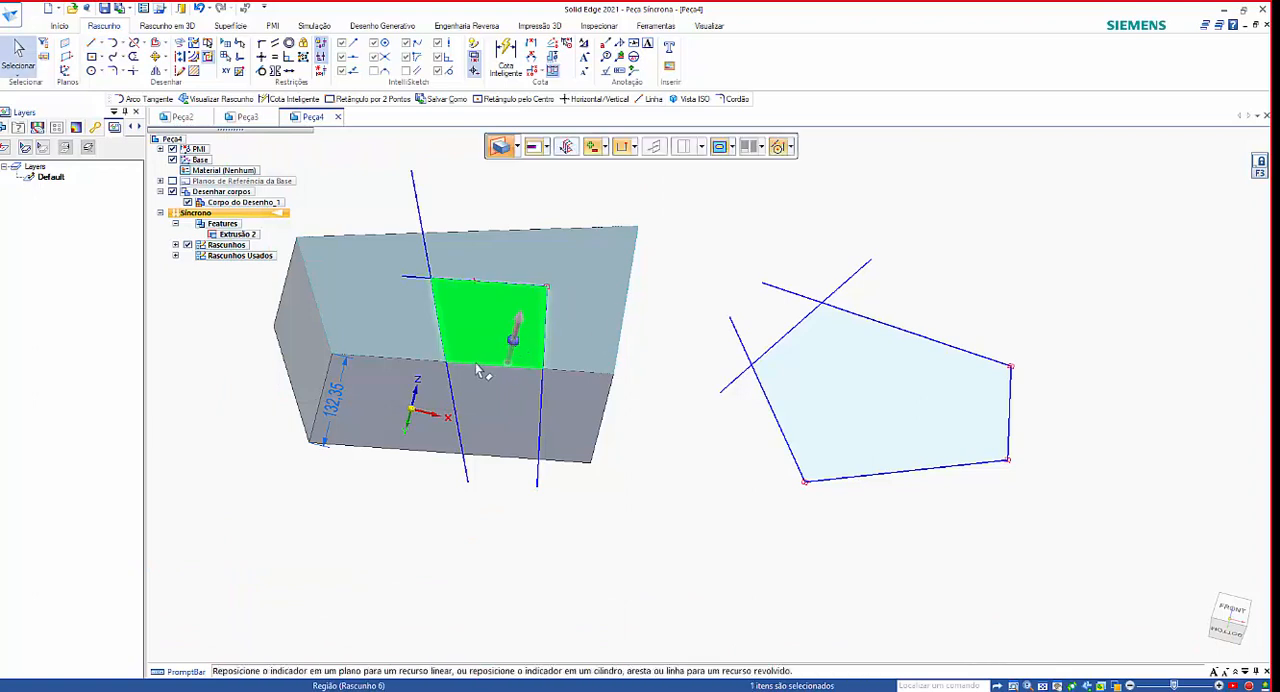
click(582, 275)
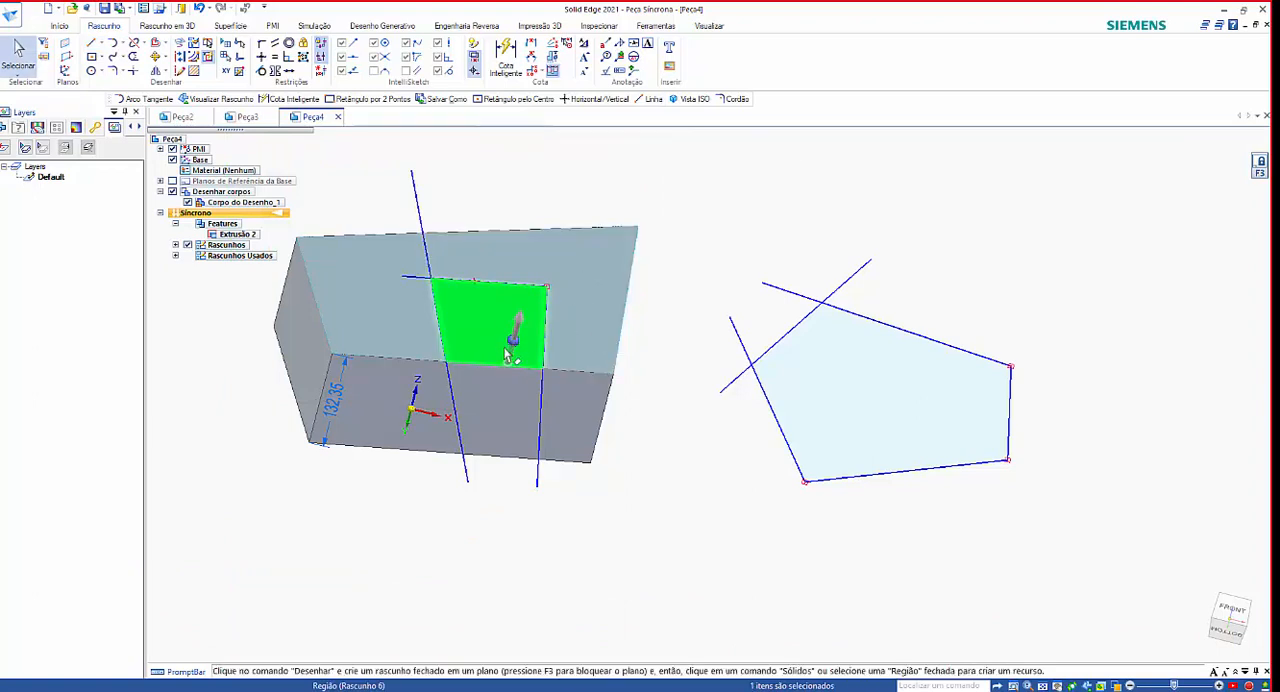
click(371, 331)
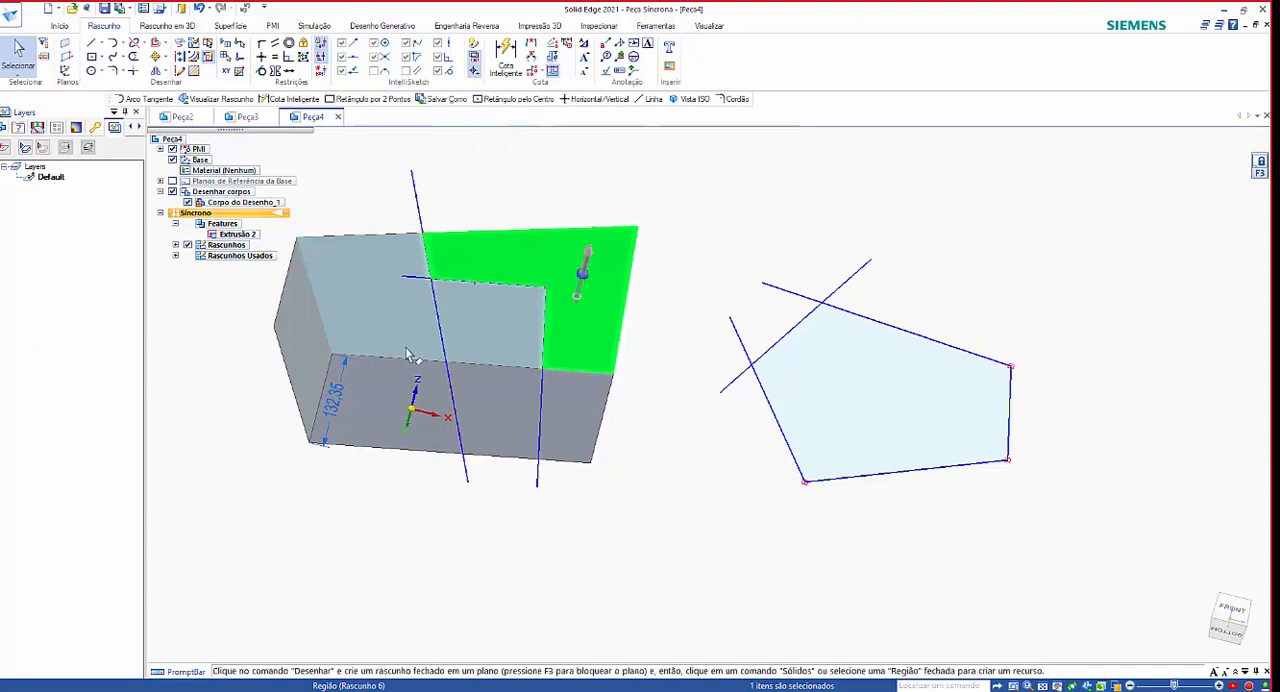
ctrl+click(586, 297)
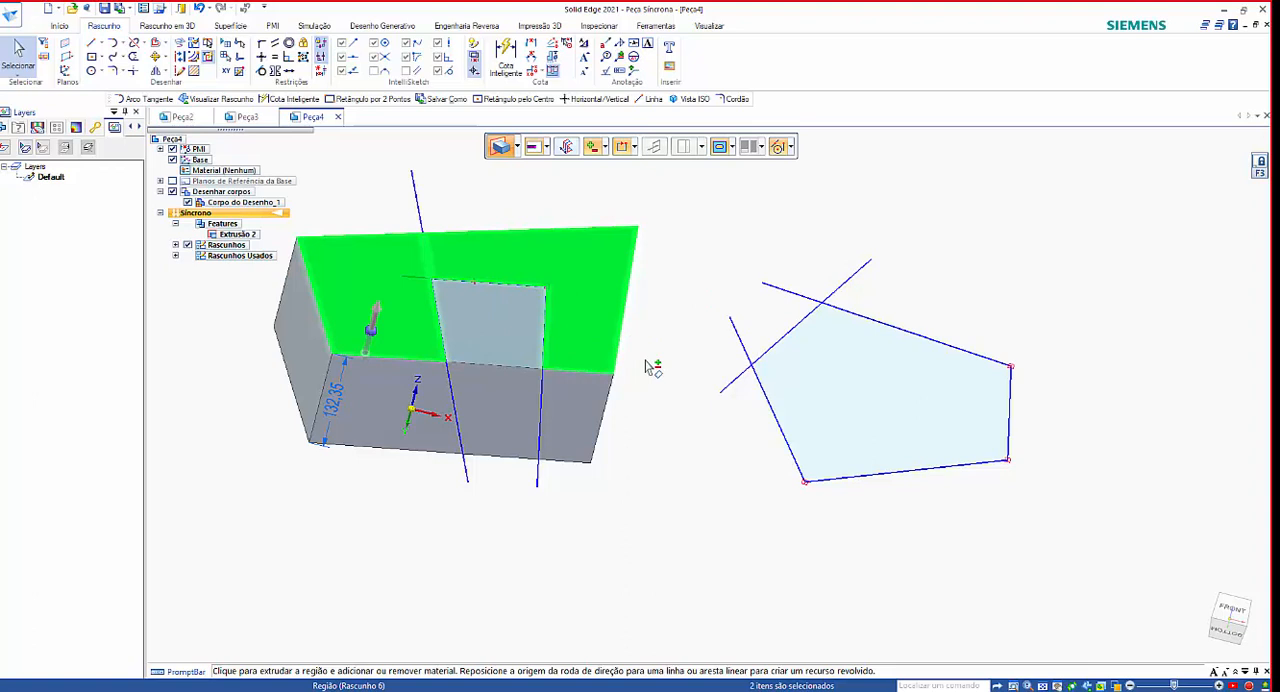
key(Escape)
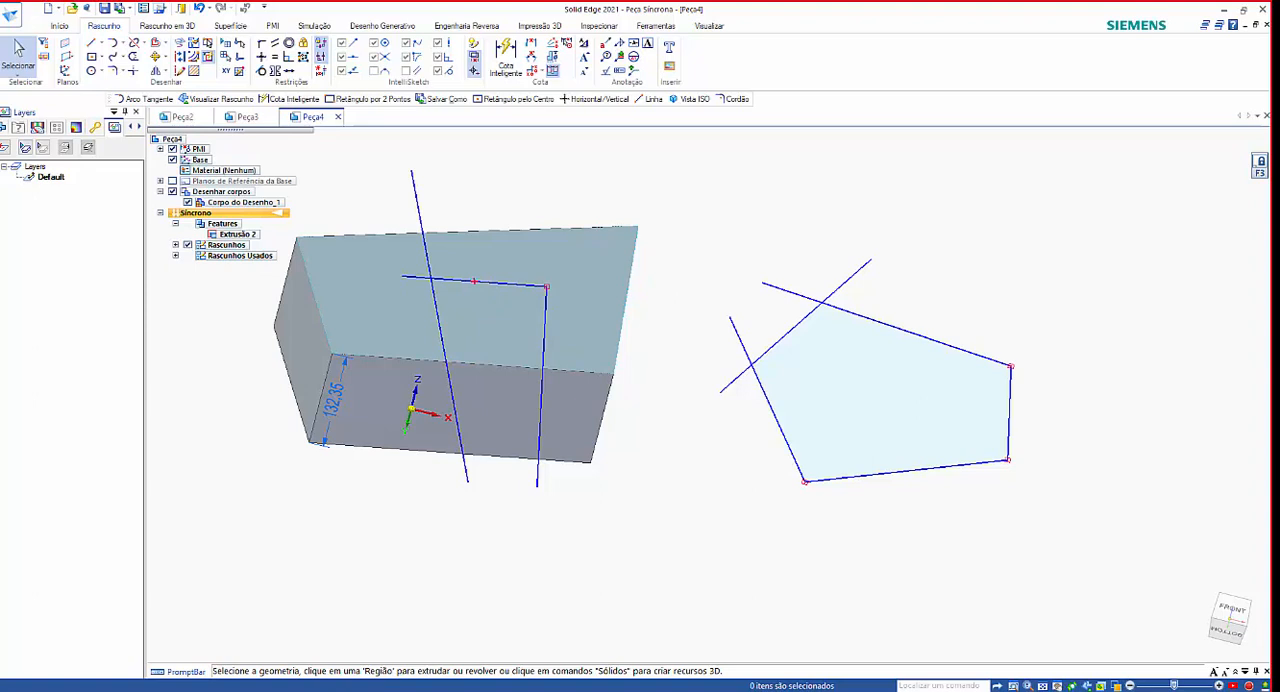
Expand the Rascunhos group in the feature tree to list the part's individual sketches.
scroll(1018, 390, down, 2)
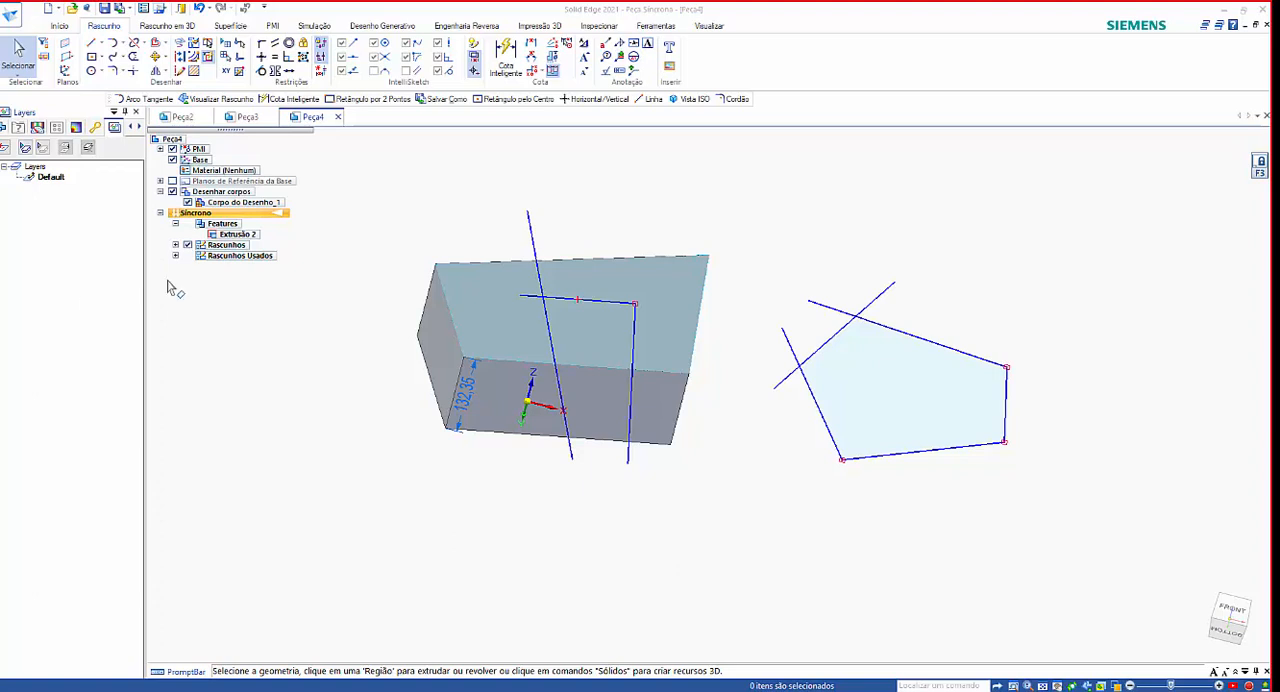
mouse_move(726, 471)
middle_down()
mouse_move(729, 523)
mouse_move(754, 549)
middle_up()
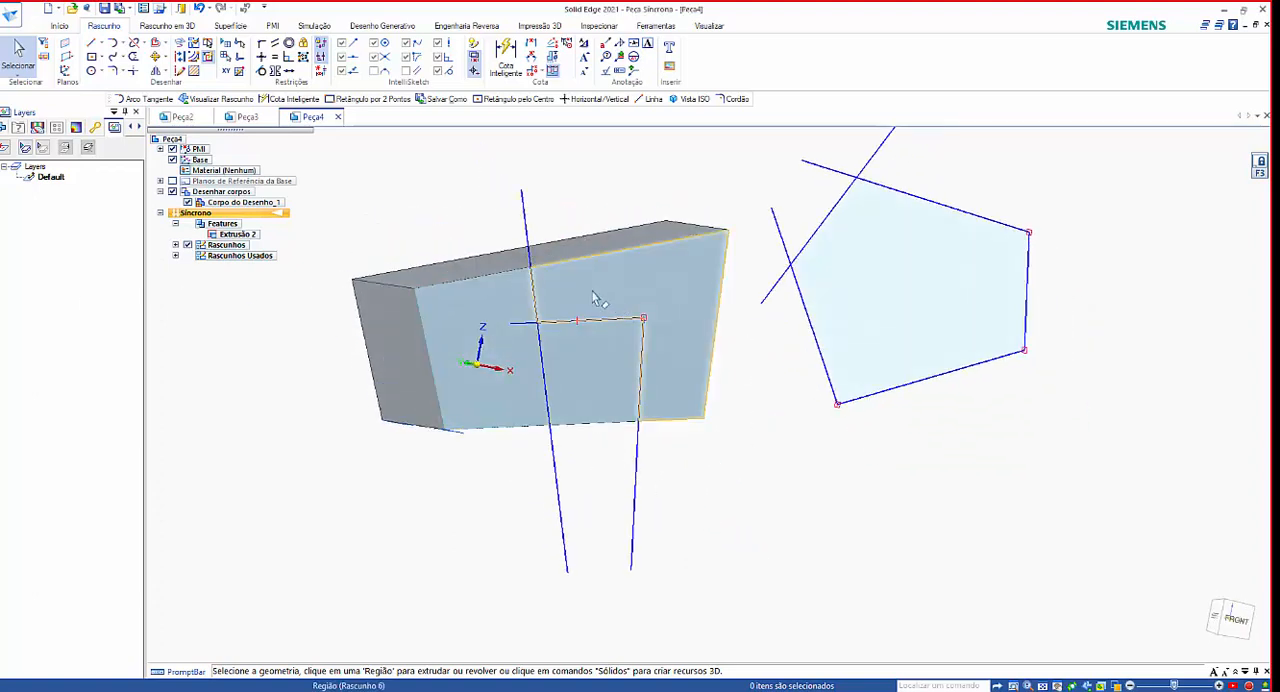
click(175, 246)
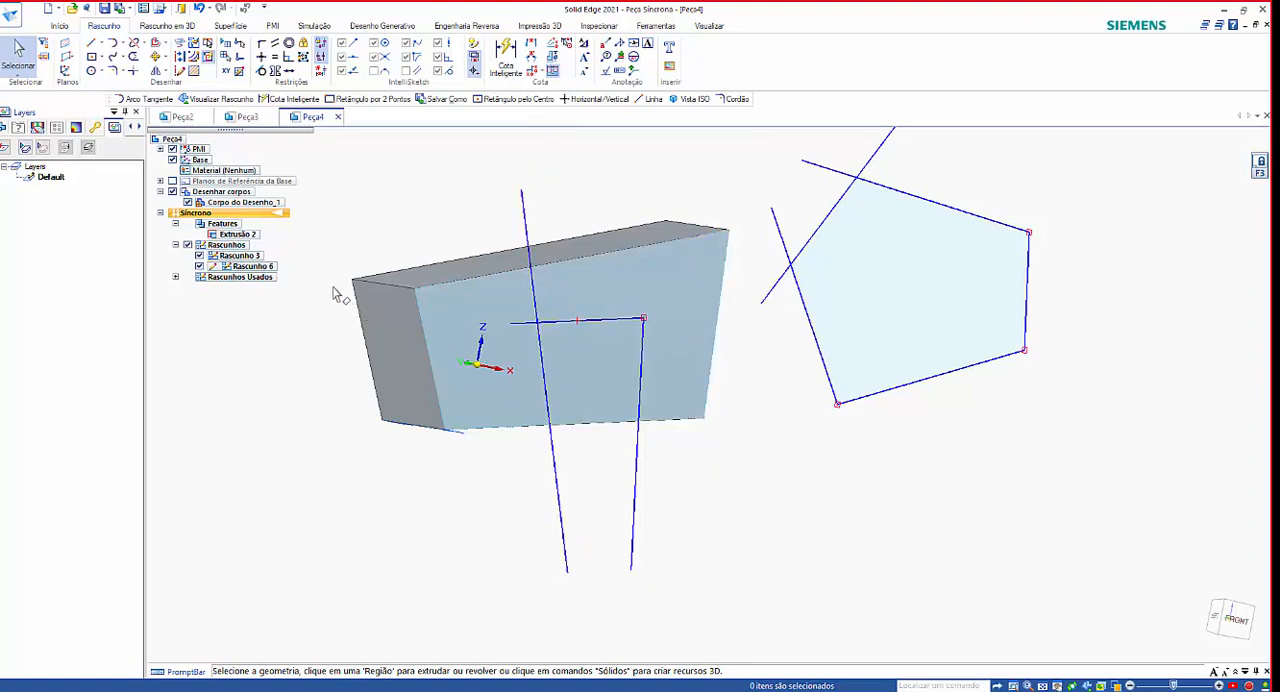
Select Rascunho 6 and Rascunho 3 in turn in the feature tree to identify the geometry belonging to each sketch.
click(265, 271)
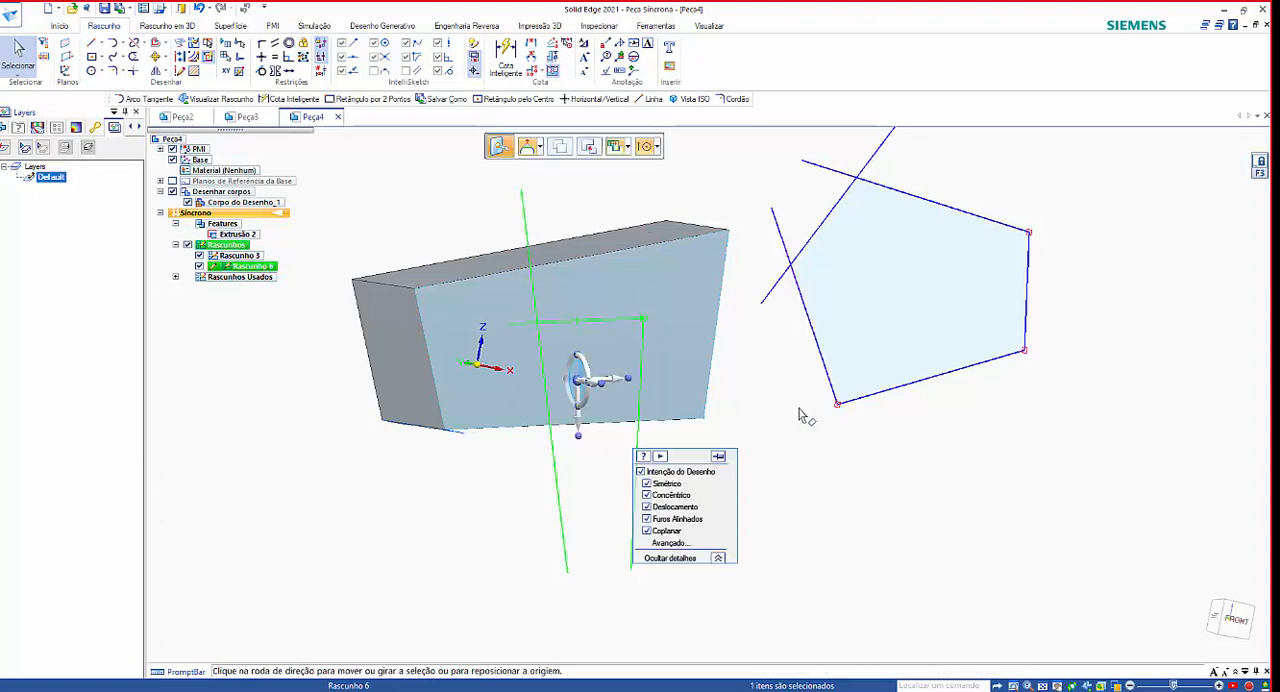
click(858, 456)
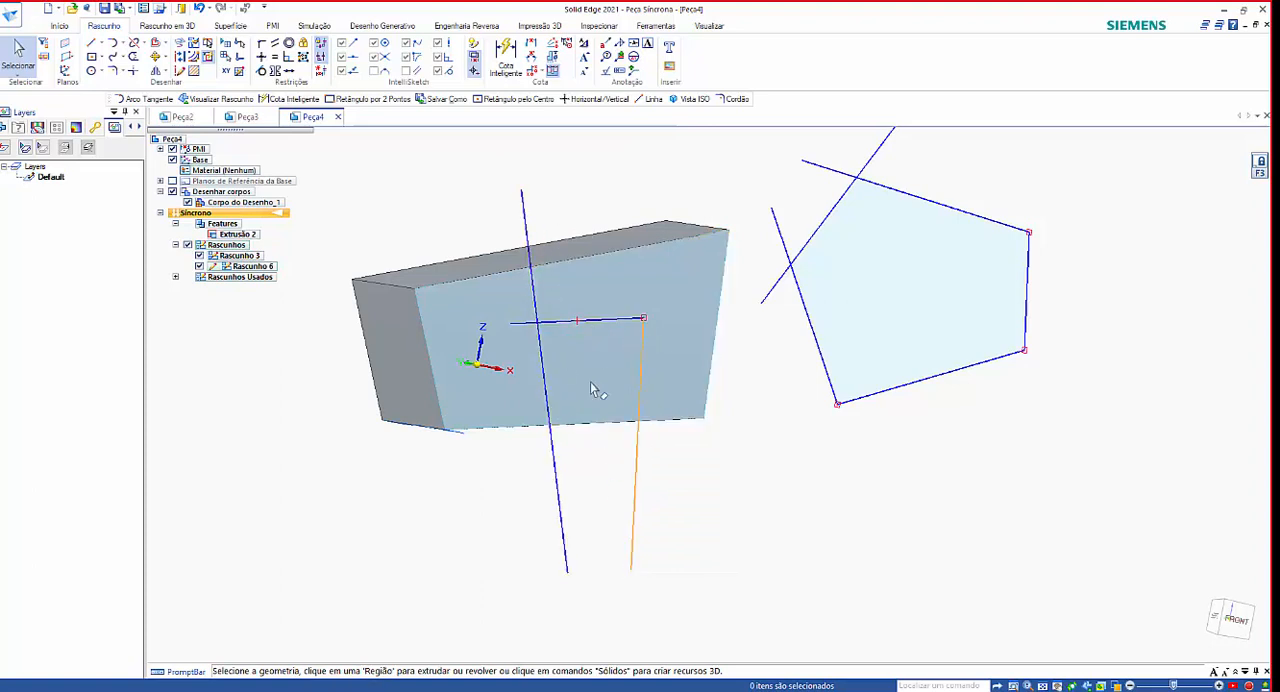
click(252, 267)
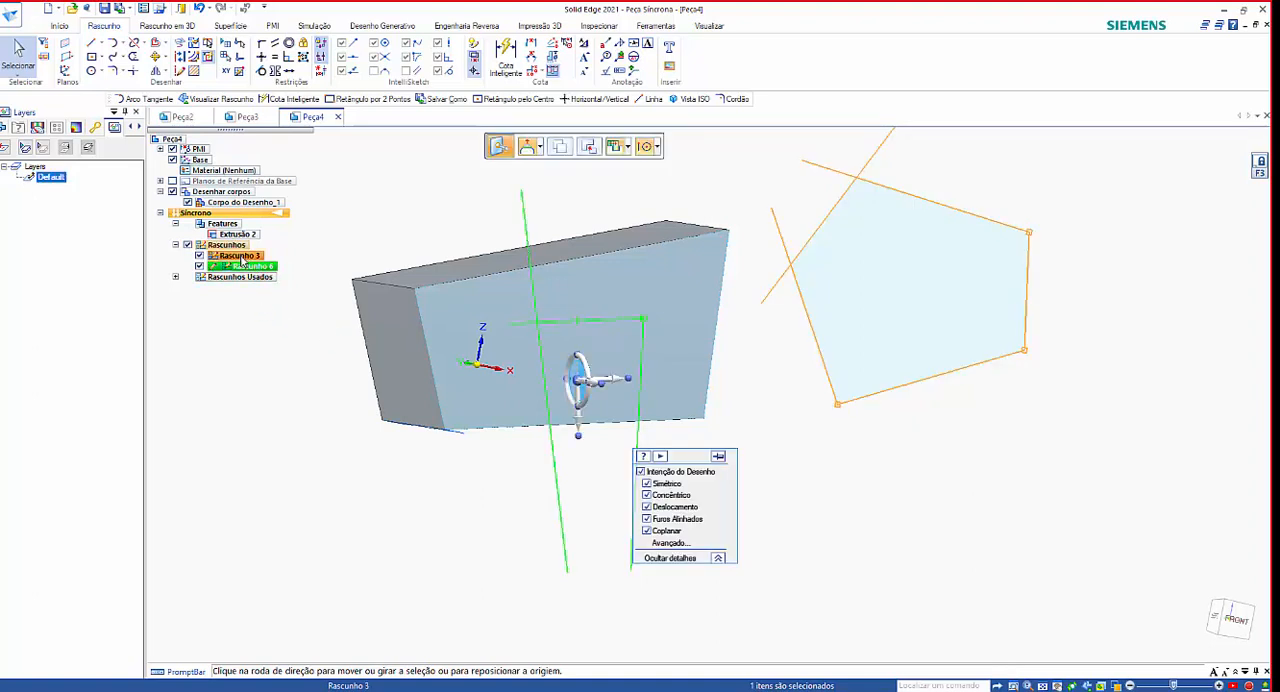
click(242, 259)
mouse_move(914, 437)
middle_down()
mouse_move(937, 392)
mouse_move(951, 398)
middle_up()
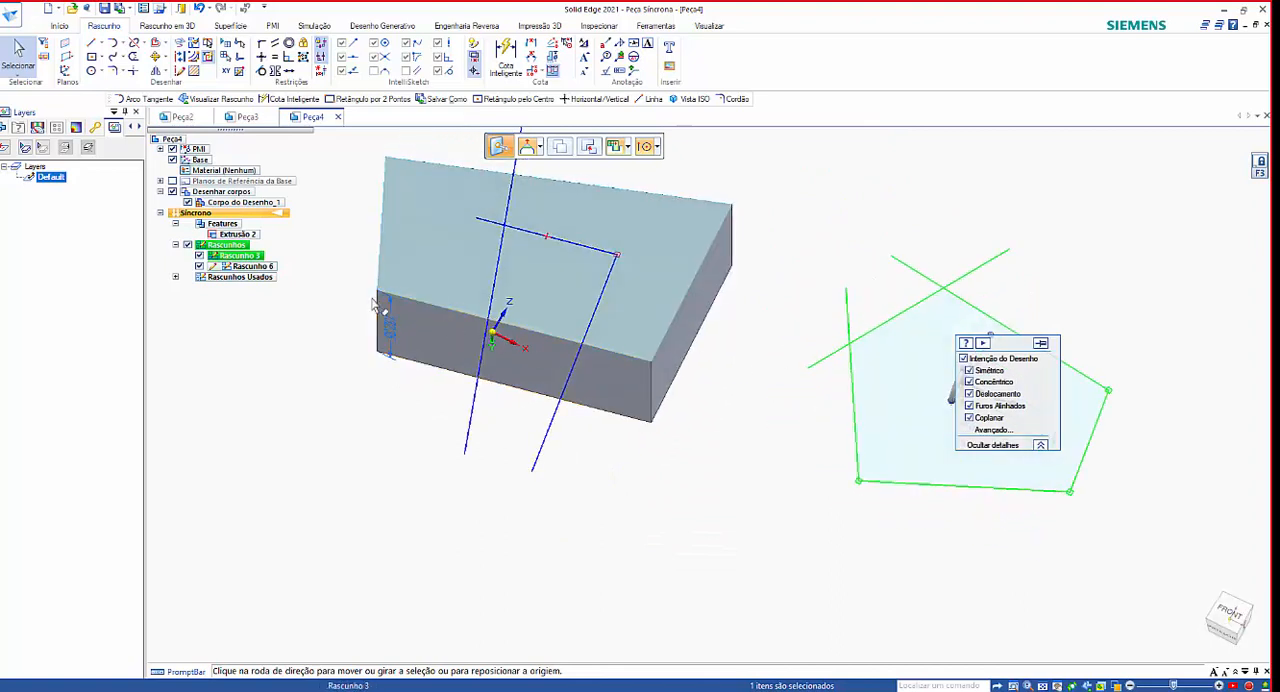
Turn off Mesclar com Rascunhos Coplanares for Rascunho 6.
click(252, 266)
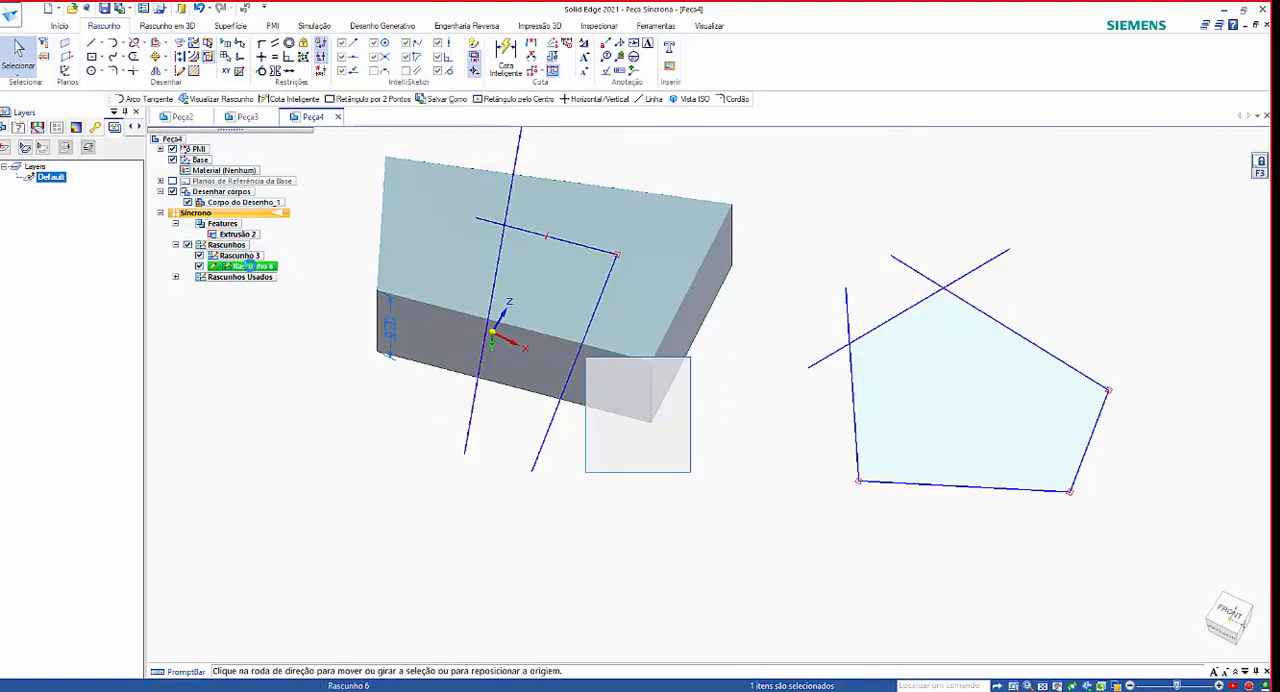
right_click(250, 266)
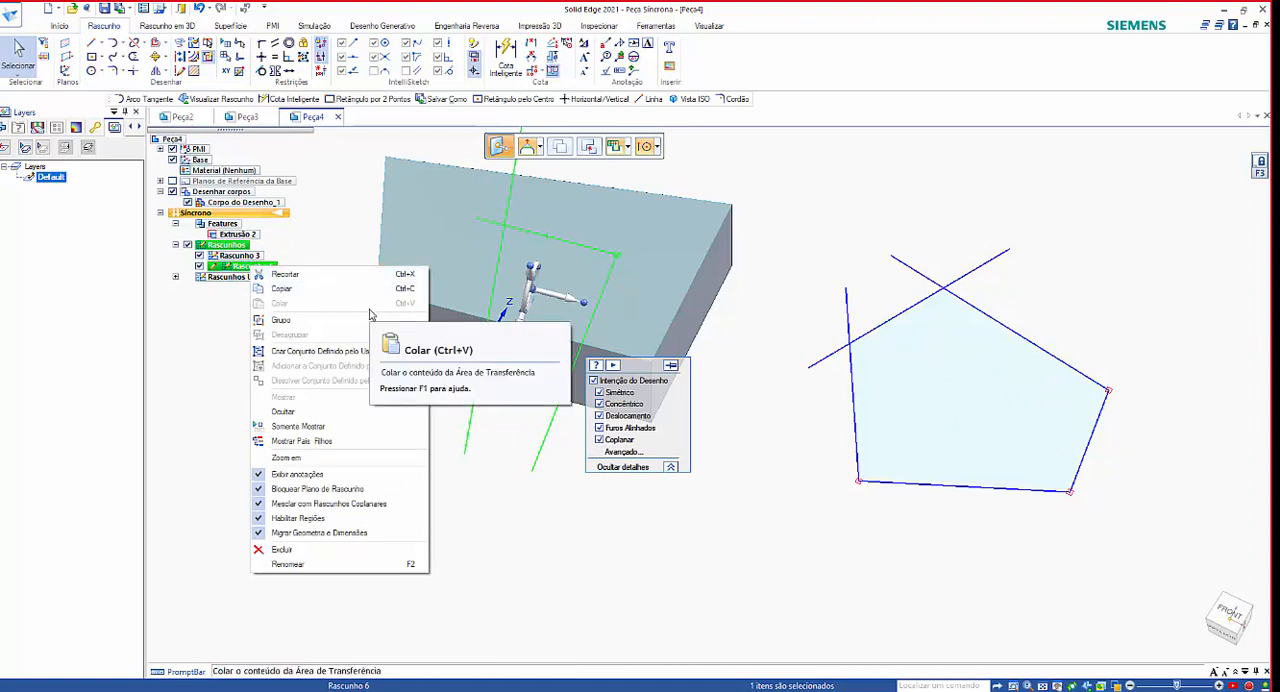
click(326, 226)
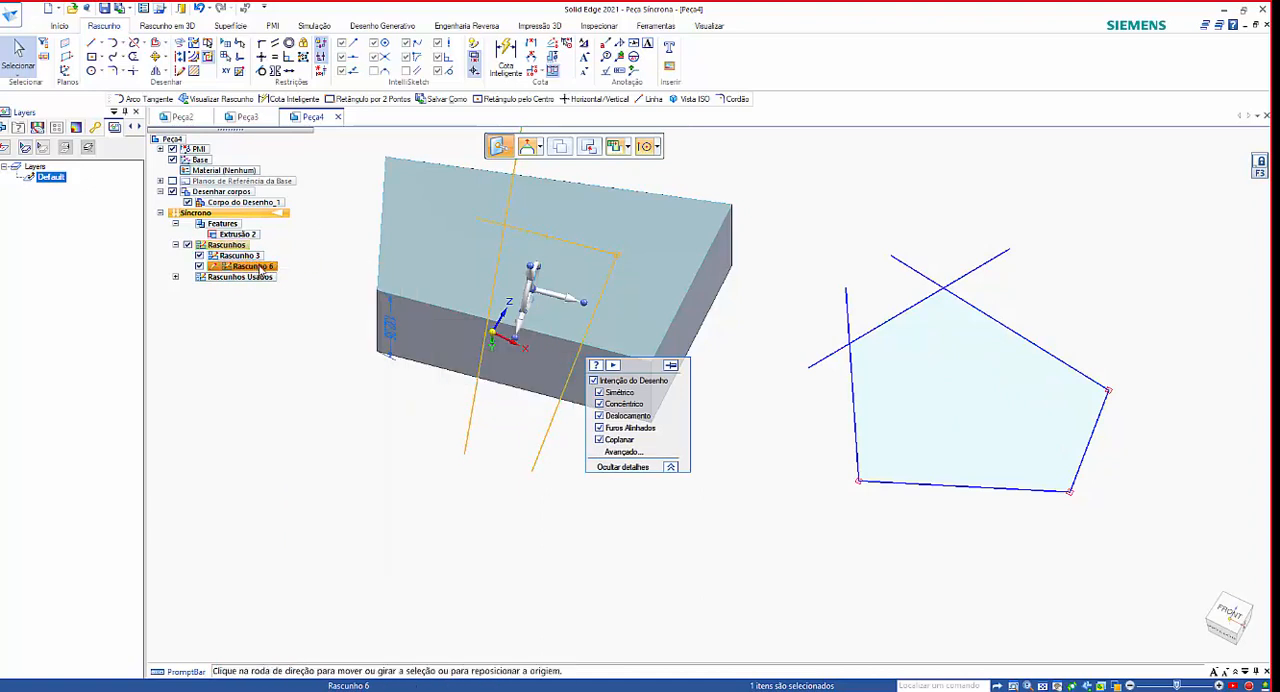
right_click(260, 270)
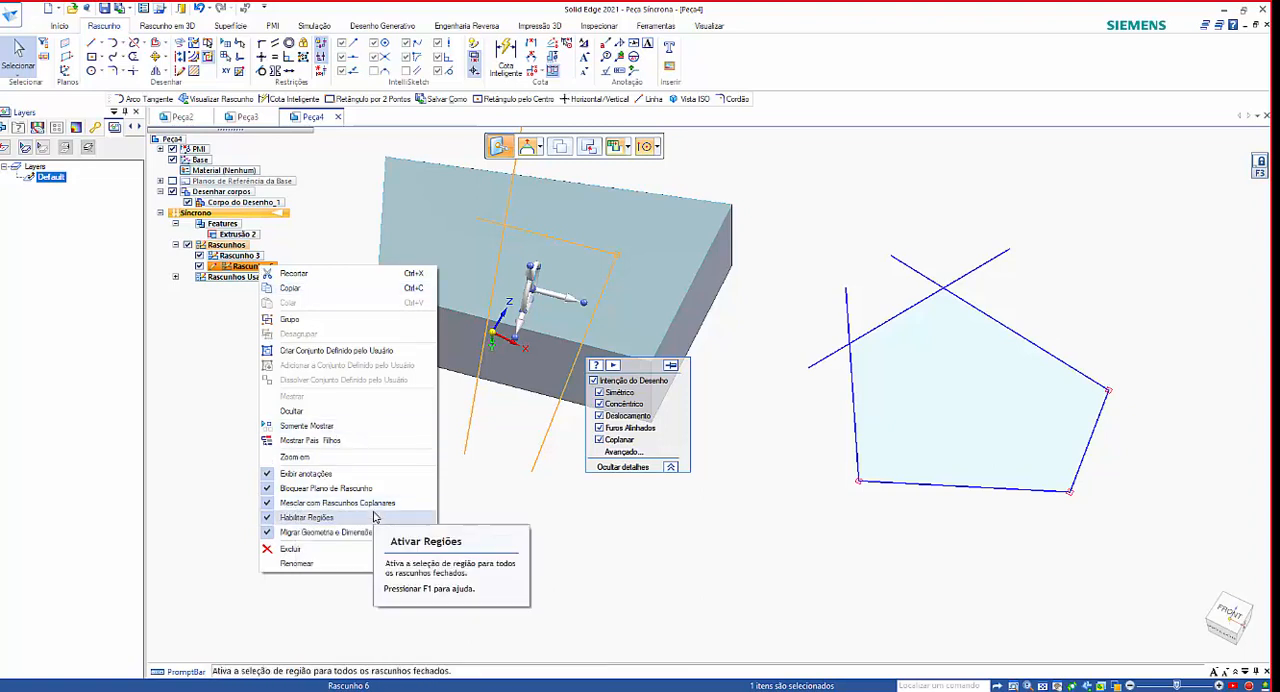
click(268, 503)
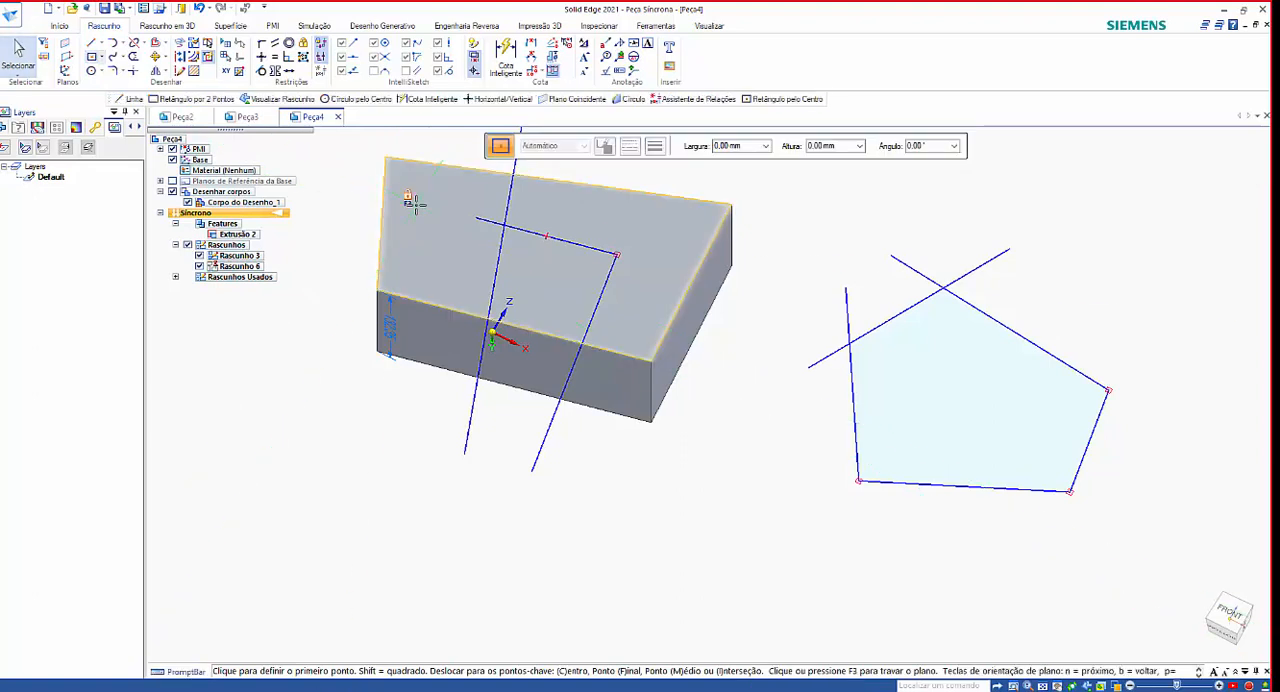
Draw a rectangle from its centre on the plane of the solid's sketched face, off the solid and above the pentagon.
click(874, 186)
click(952, 232)
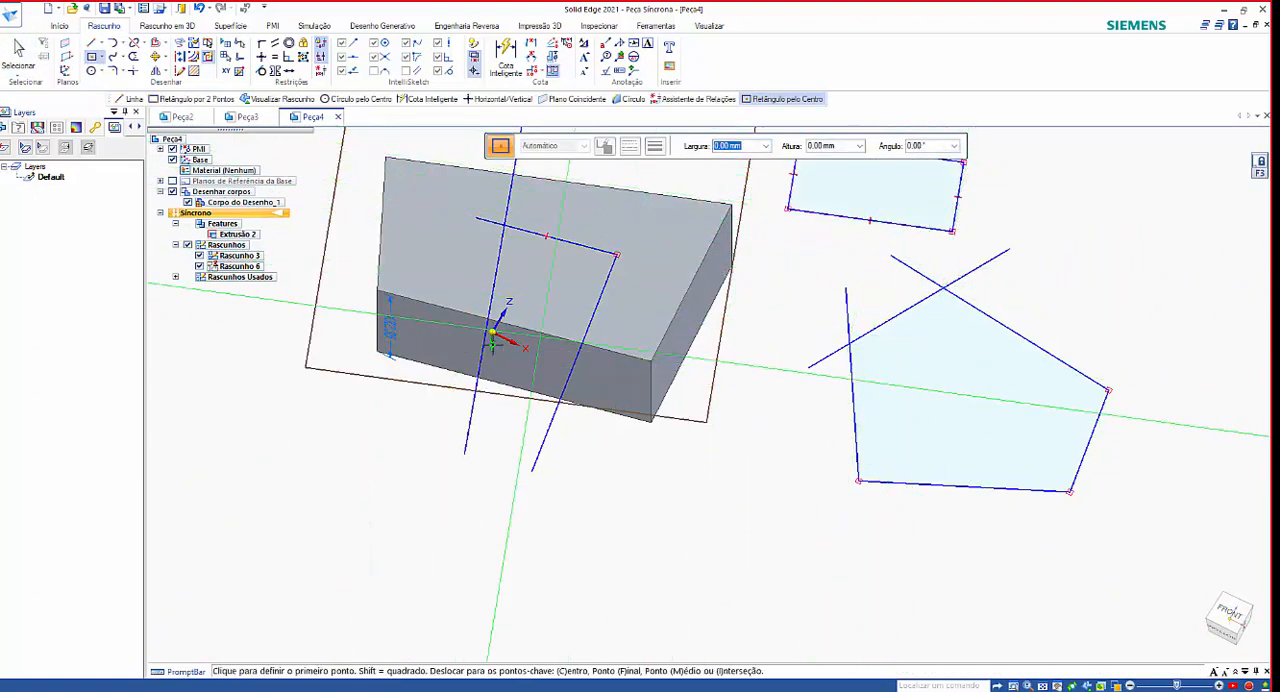
scroll(713, 535, down, 1)
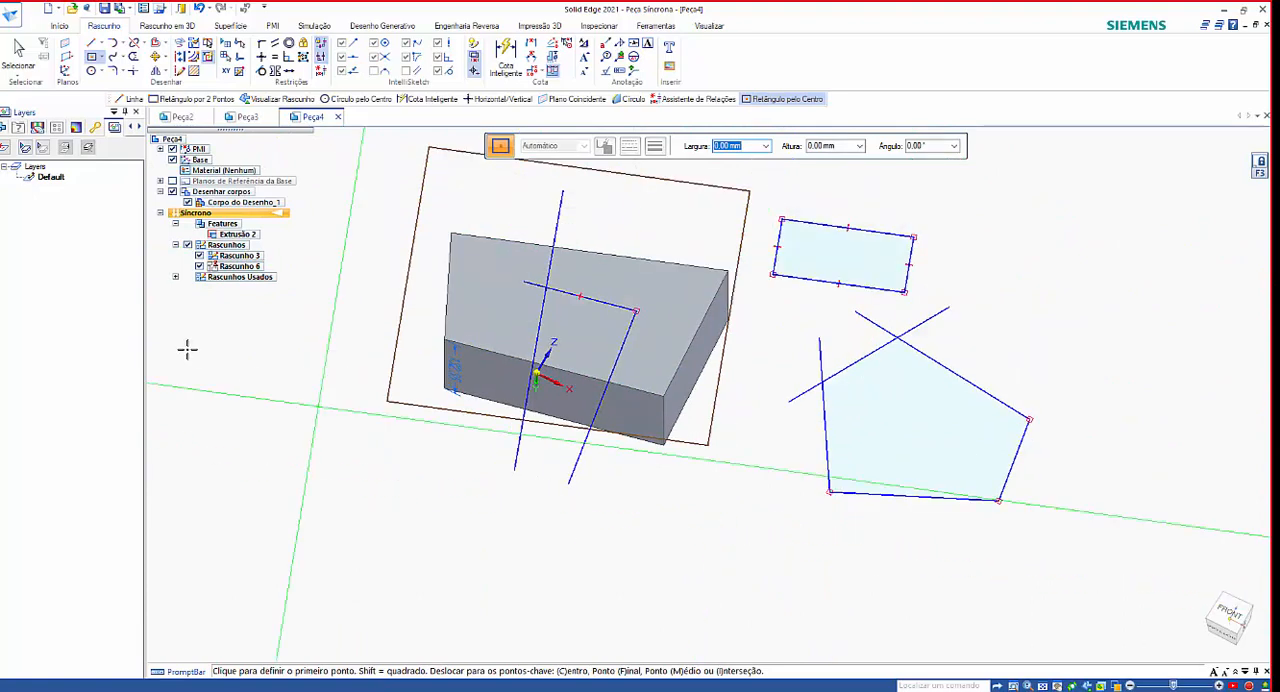
click(18, 52)
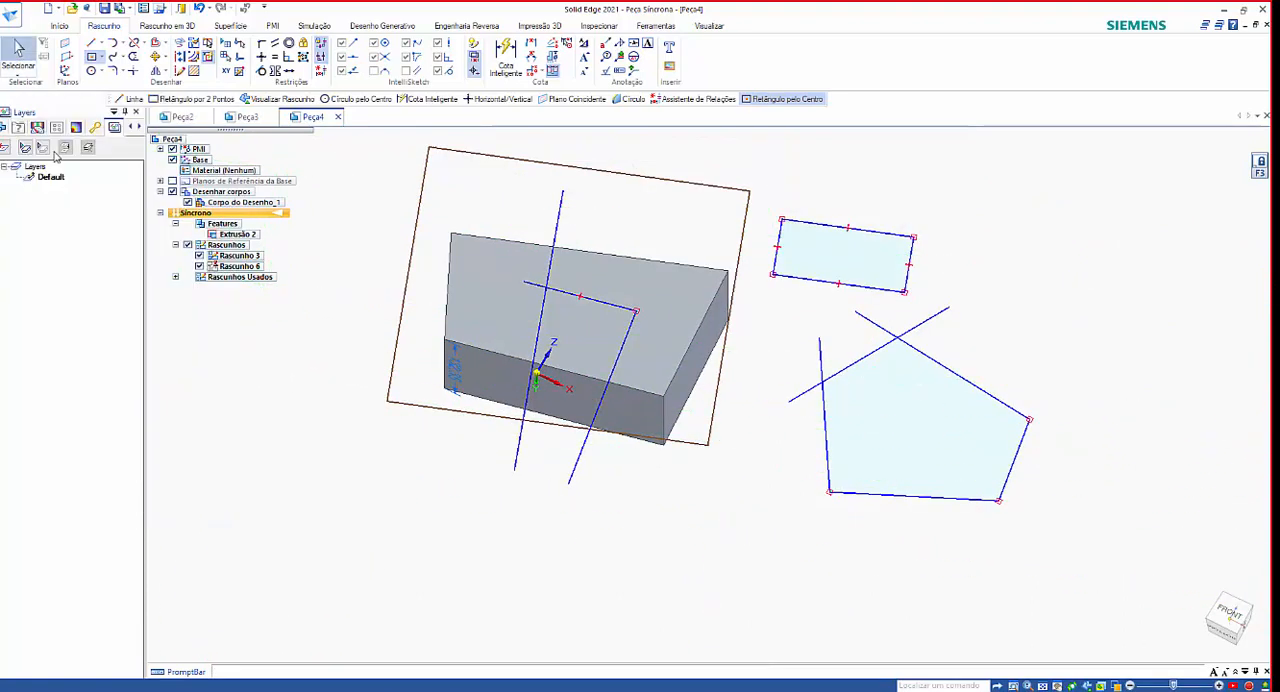
Select Rascunho 6 and Rascunho 8 in turn to compare their geometry, clear the selection, and inspect the model from other angles.
click(238, 266)
click(240, 268)
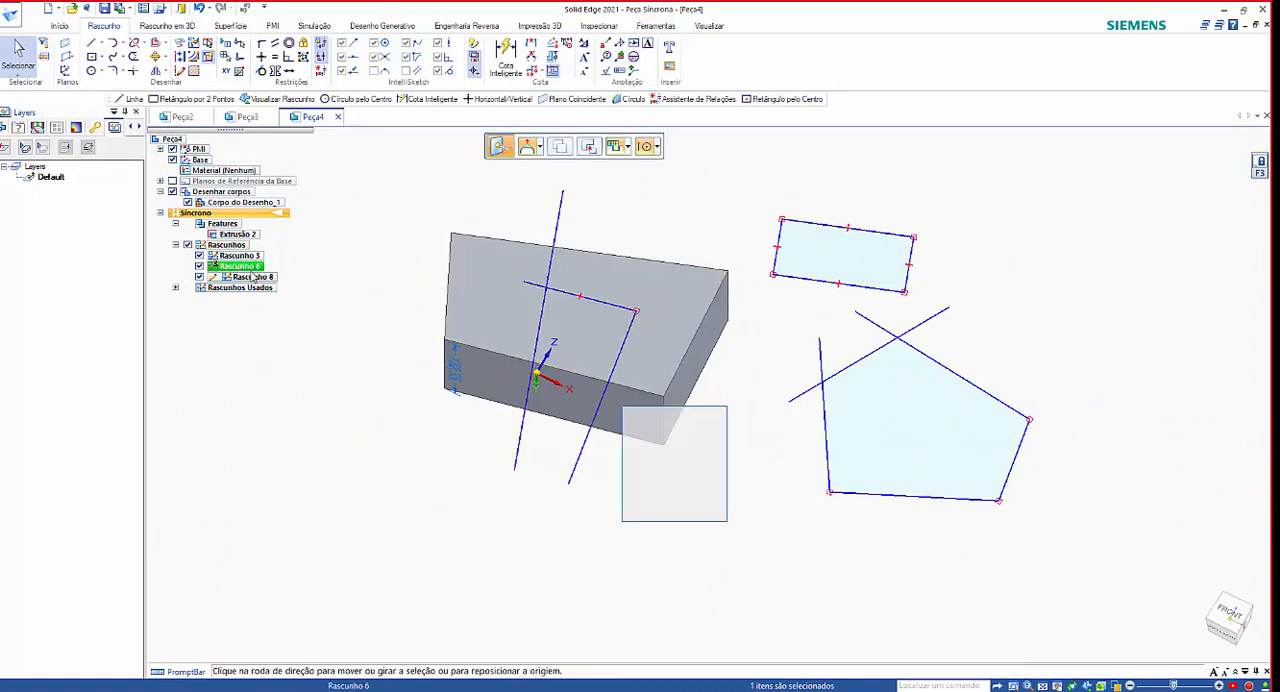
click(256, 279)
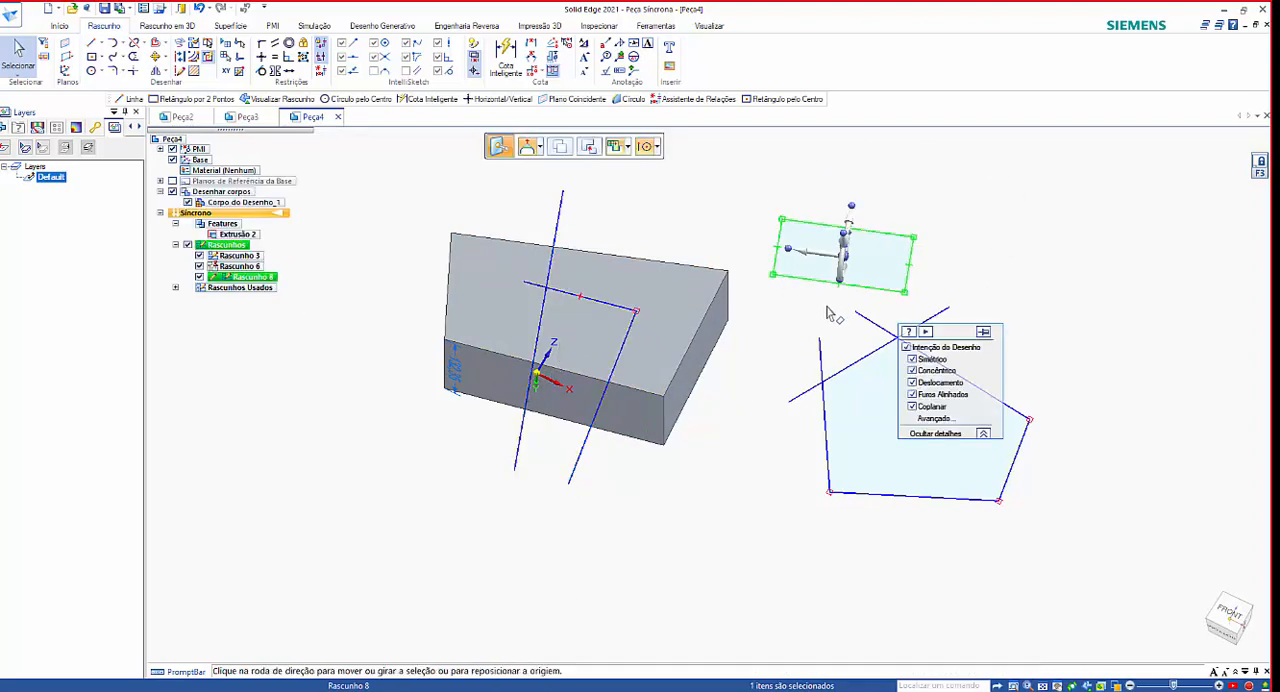
click(733, 528)
mouse_move(701, 572)
middle_down()
mouse_move(746, 474)
mouse_move(783, 580)
mouse_move(406, 360)
middle_up()
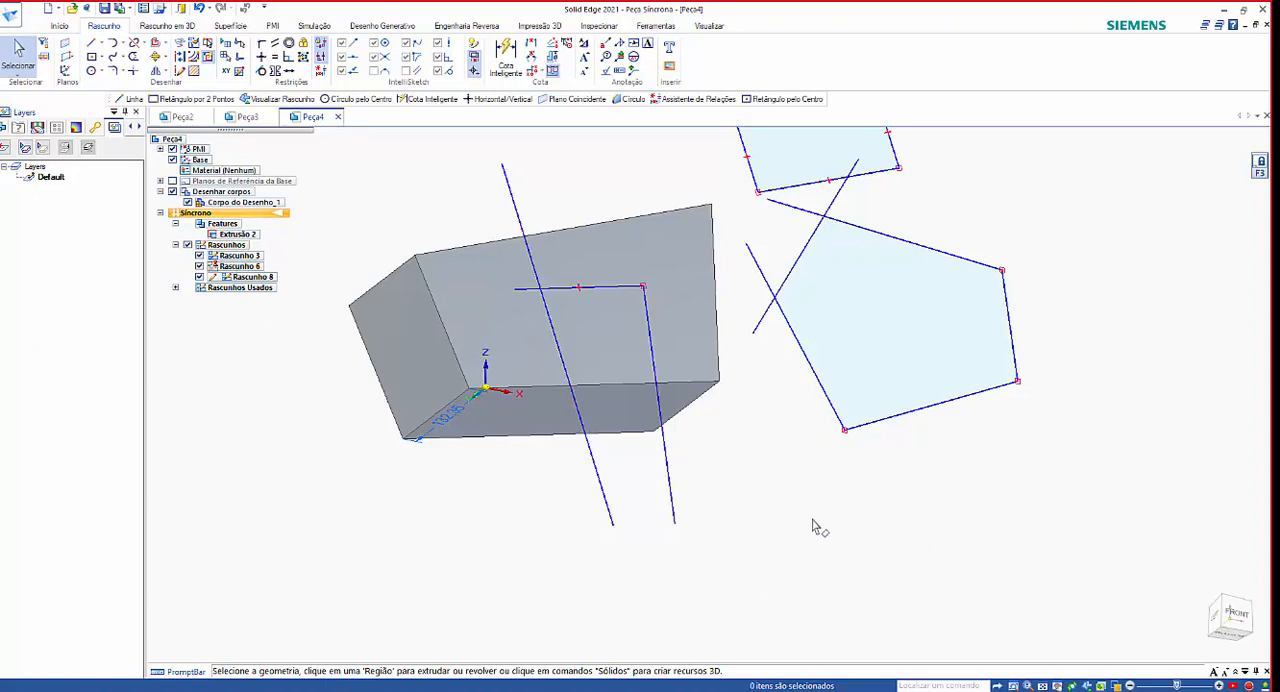
middle_drag(815, 528, 548, 382)
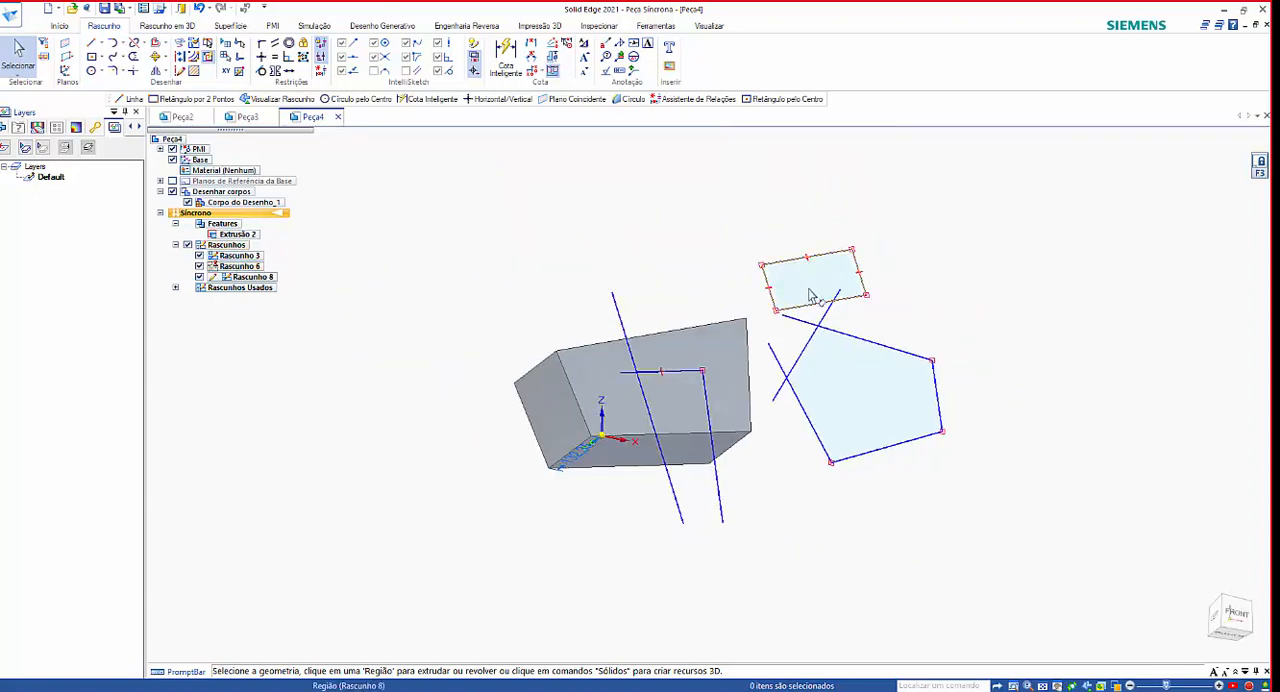
Switch to the ordered part Peça3 and open a new sketch on the front (XZ) plane with the Plano Coincidente option.
click(247, 117)
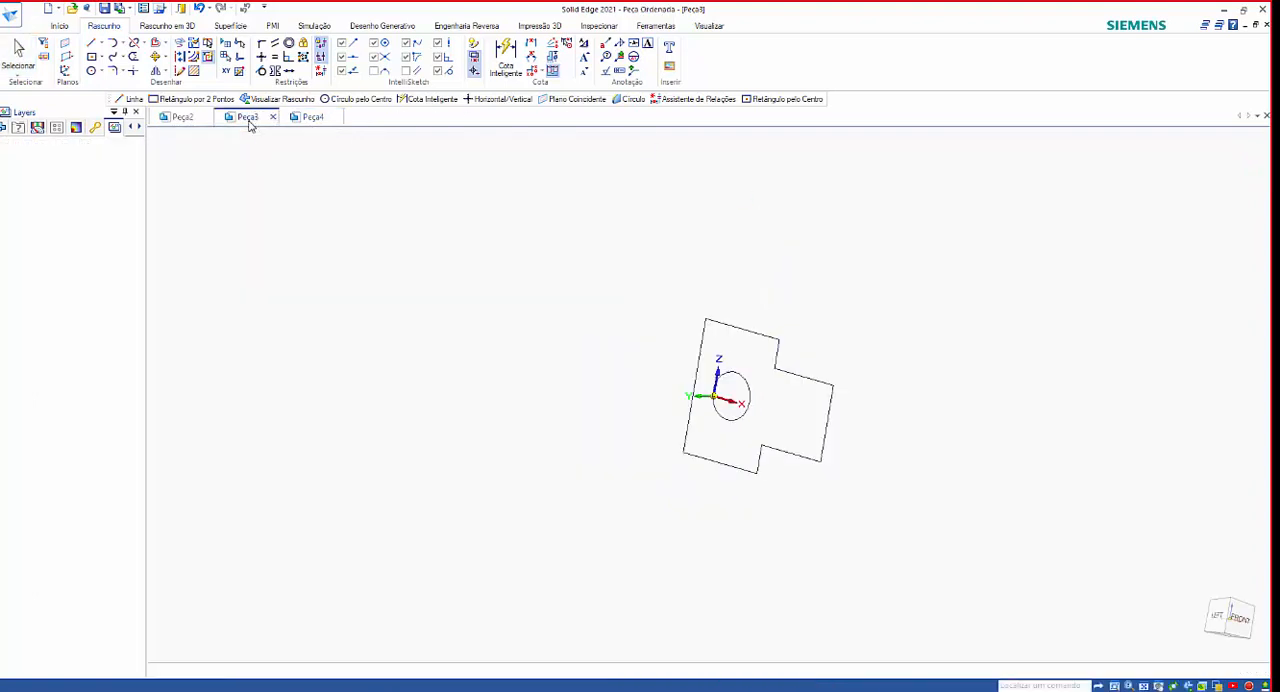
scroll(566, 338, up, 1)
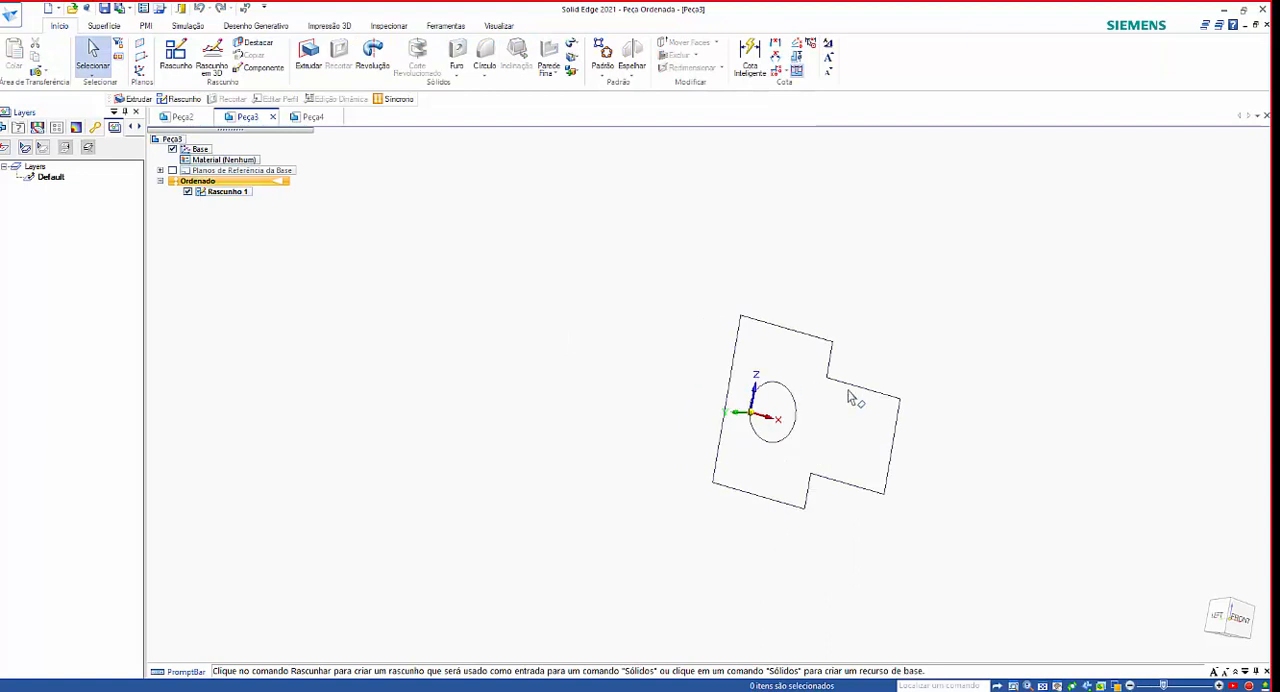
scroll(940, 488, down, 2)
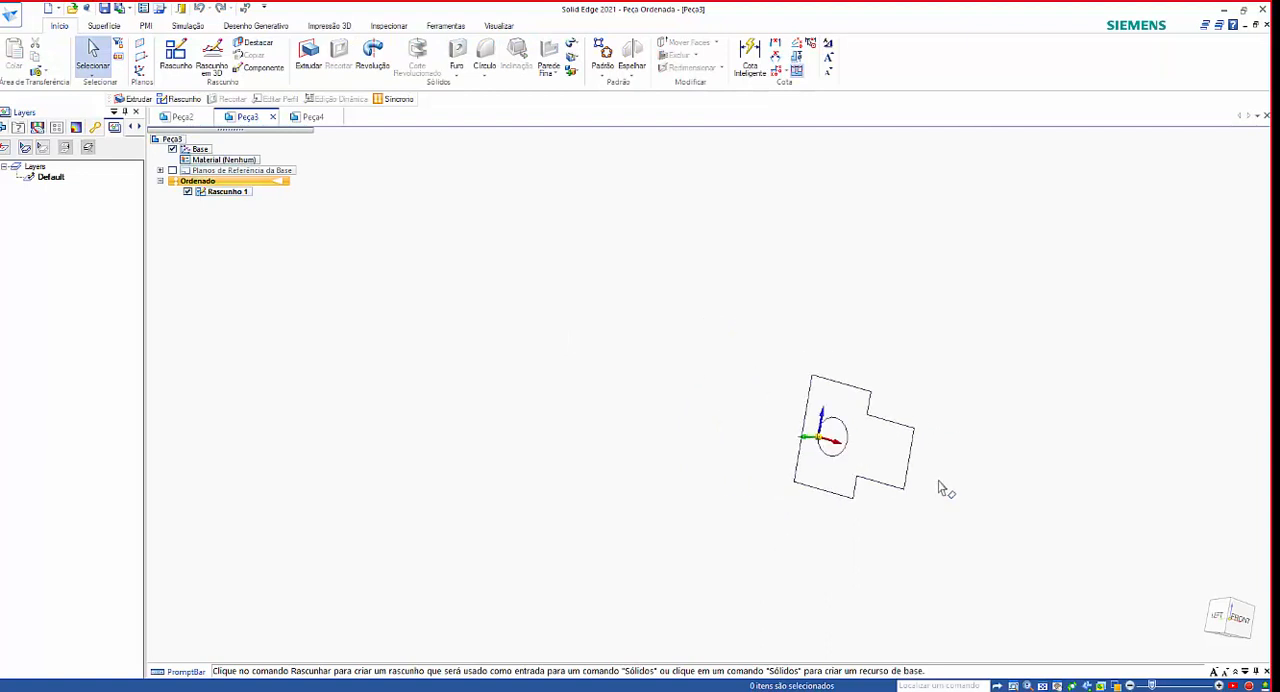
scroll(600, 398, down, 2)
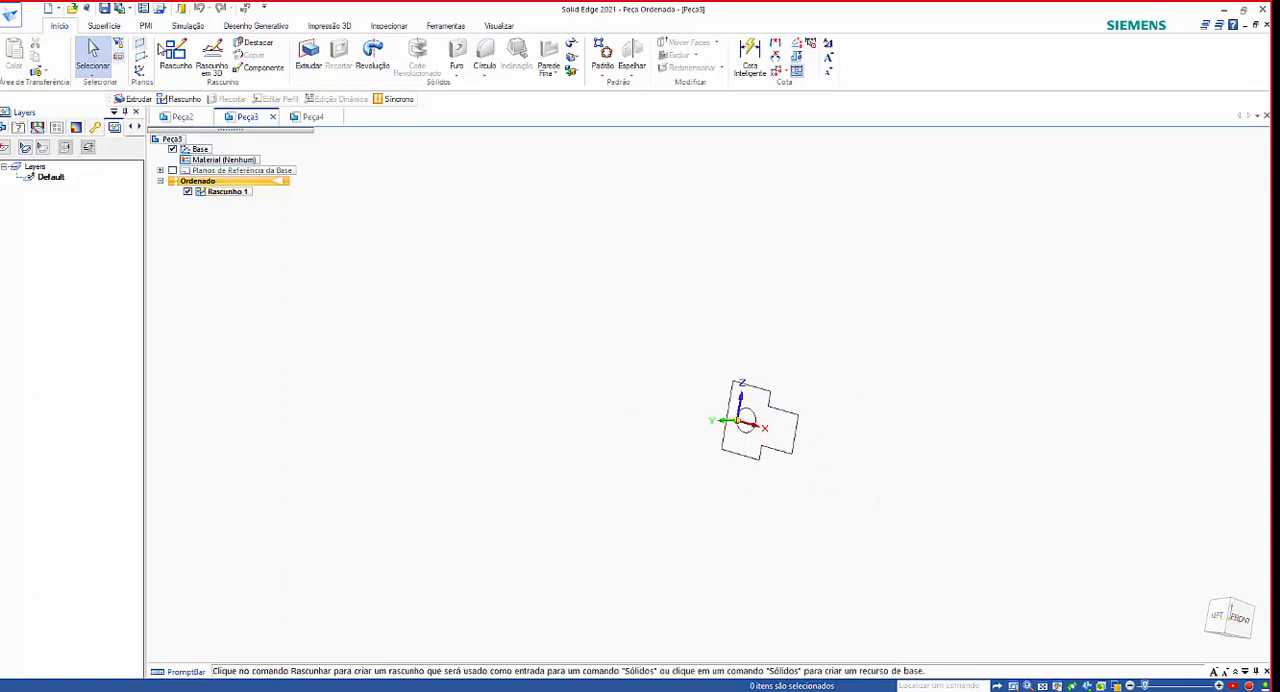
click(175, 55)
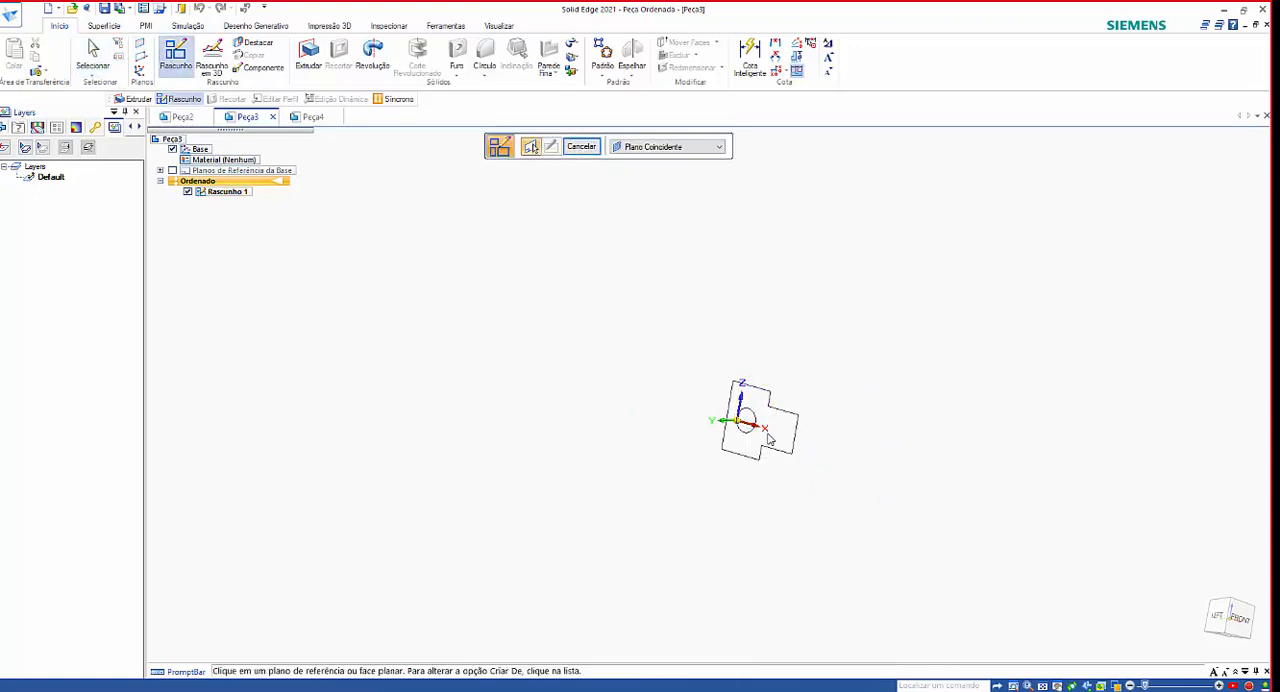
scroll(763, 395, up, 2)
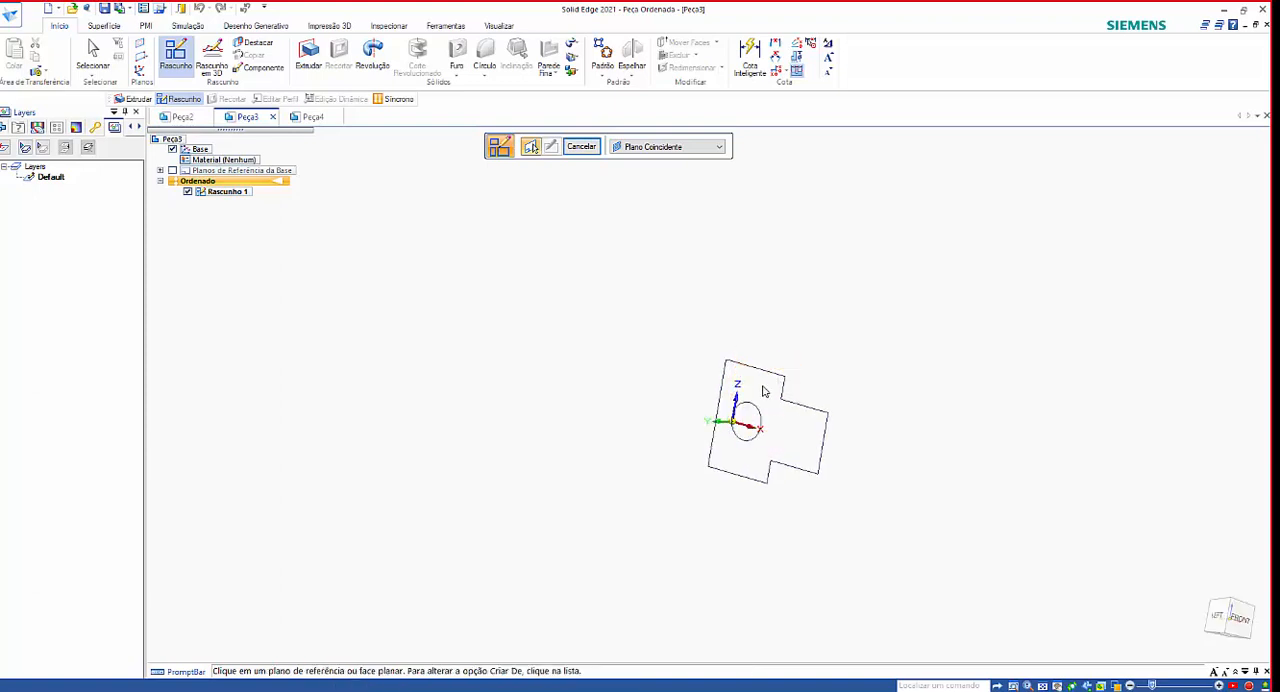
click(763, 391)
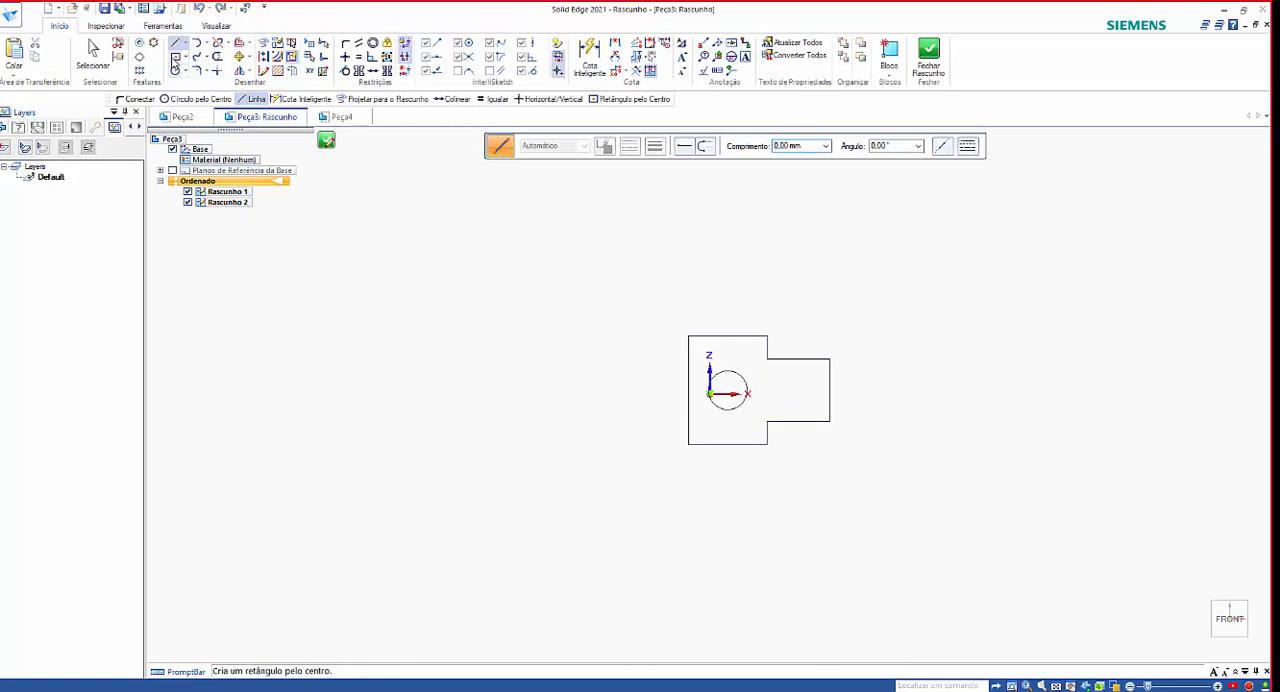
Draw a tall rectangle from its centre to the left of the existing stepped profile, then close and finish the sketch.
click(174, 60)
click(586, 383)
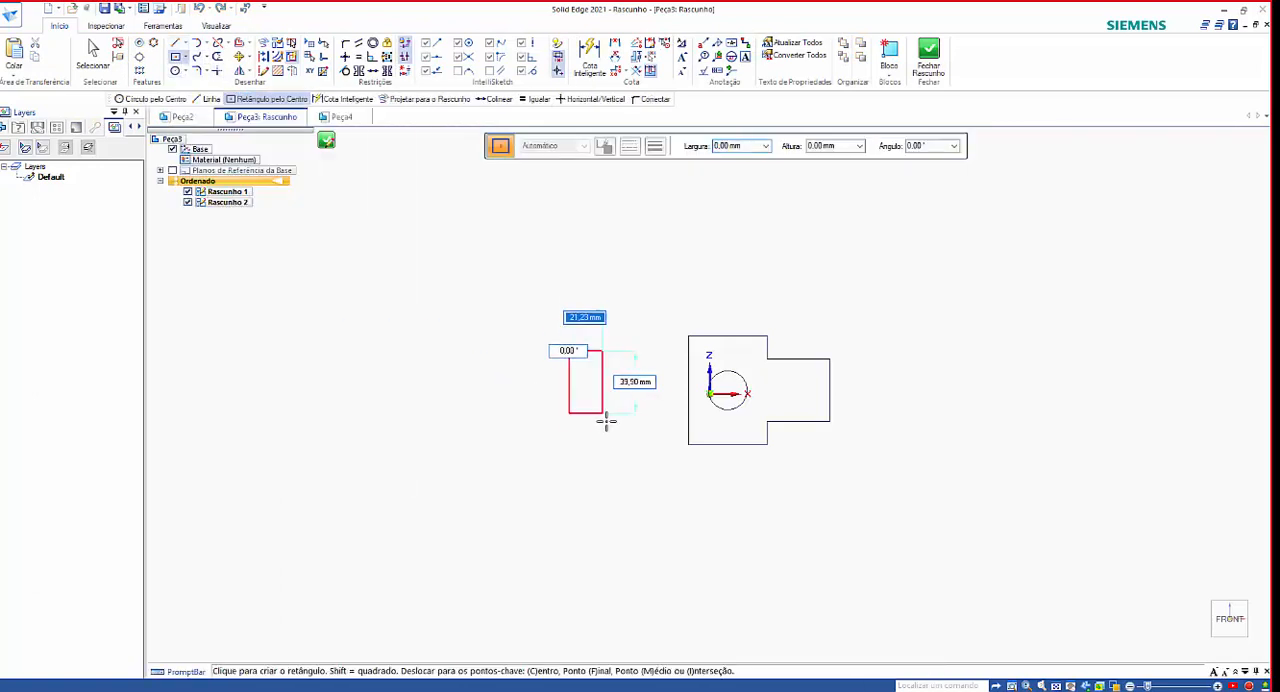
click(634, 478)
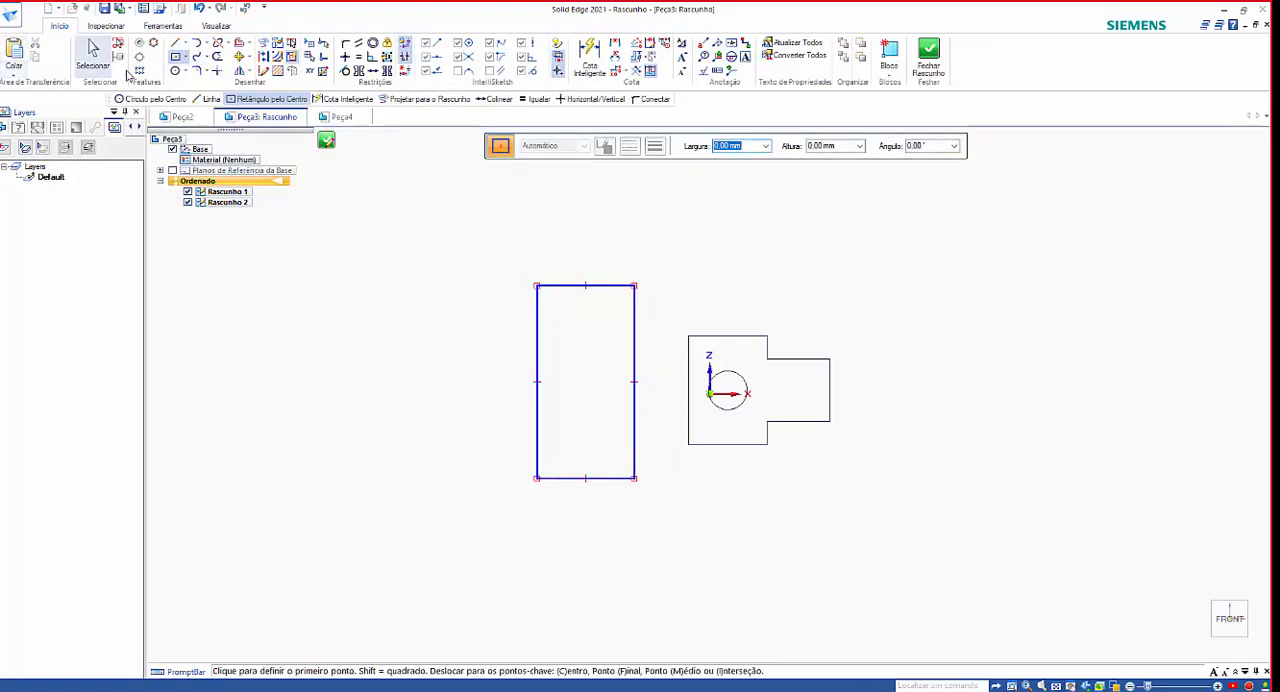
click(930, 55)
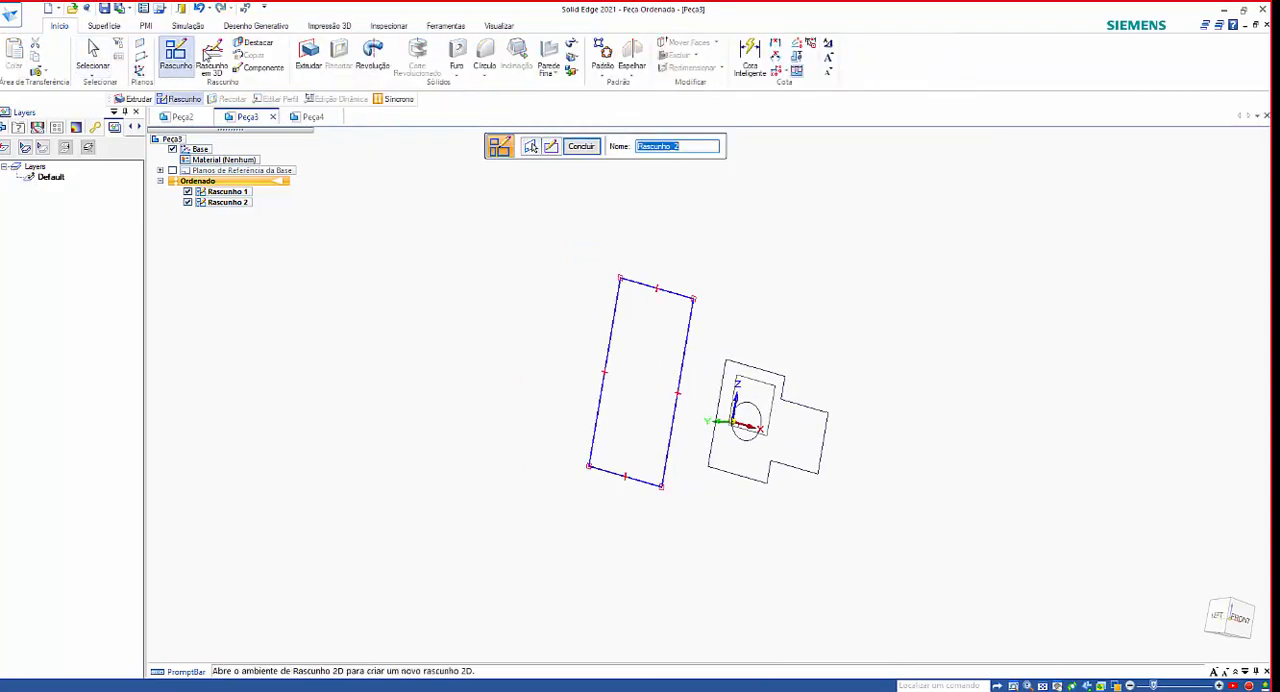
click(581, 148)
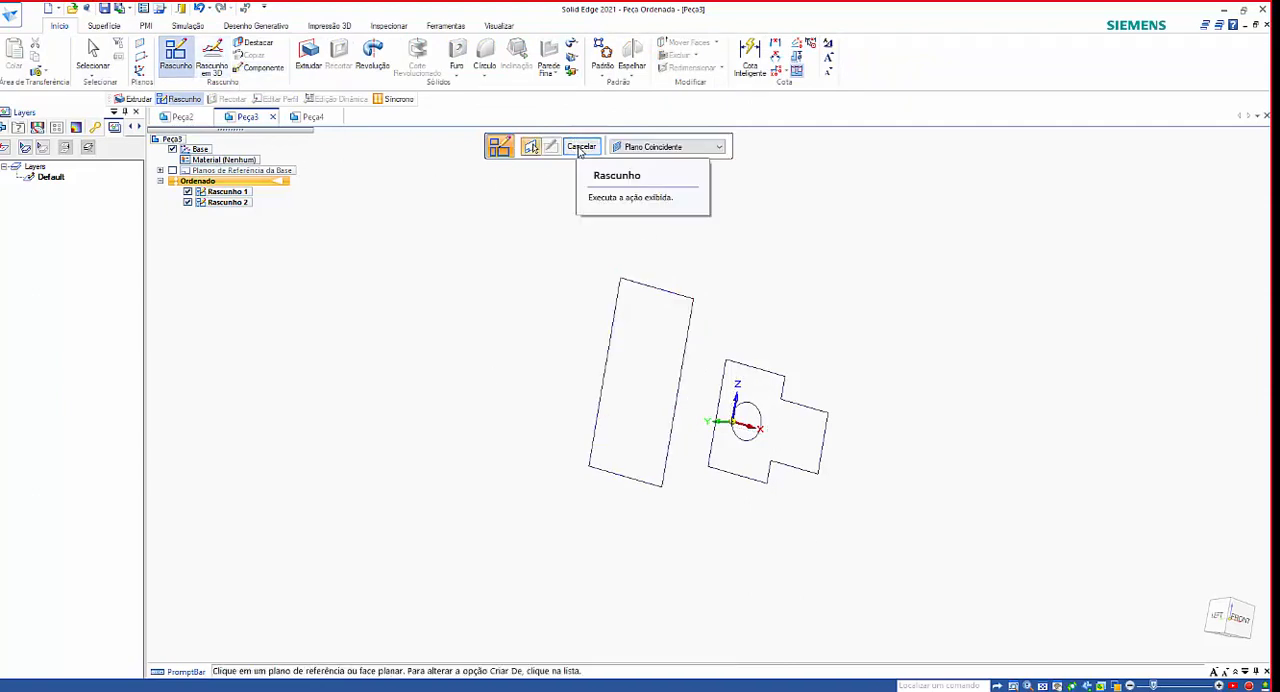
Open another sketch on the front plane and draw an open chain of four connected lines to the right of the stepped profile.
click(748, 424)
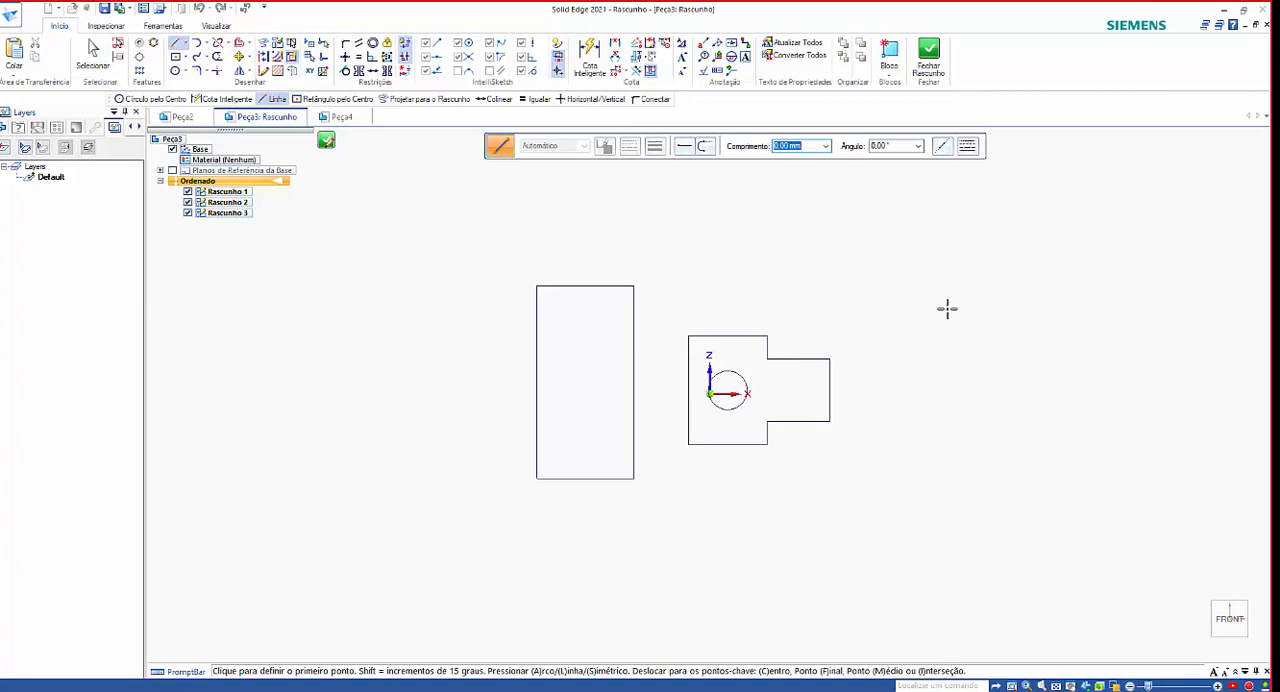
click(936, 309)
click(1080, 272)
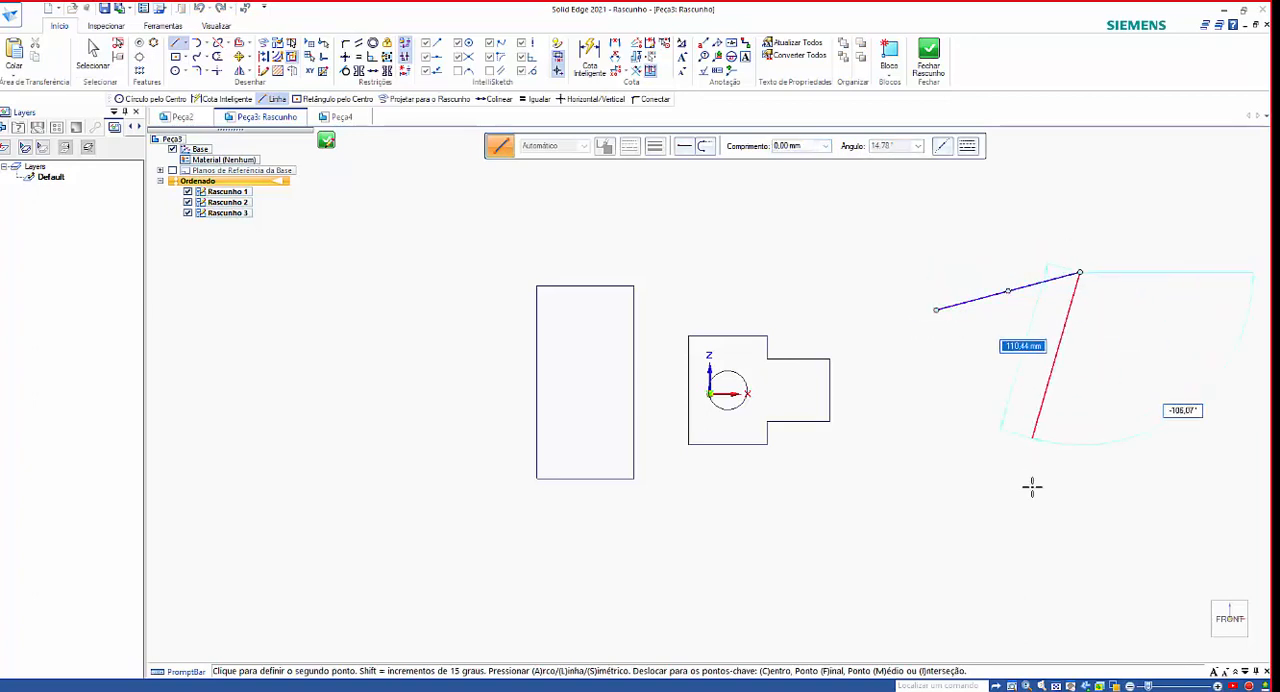
click(1100, 539)
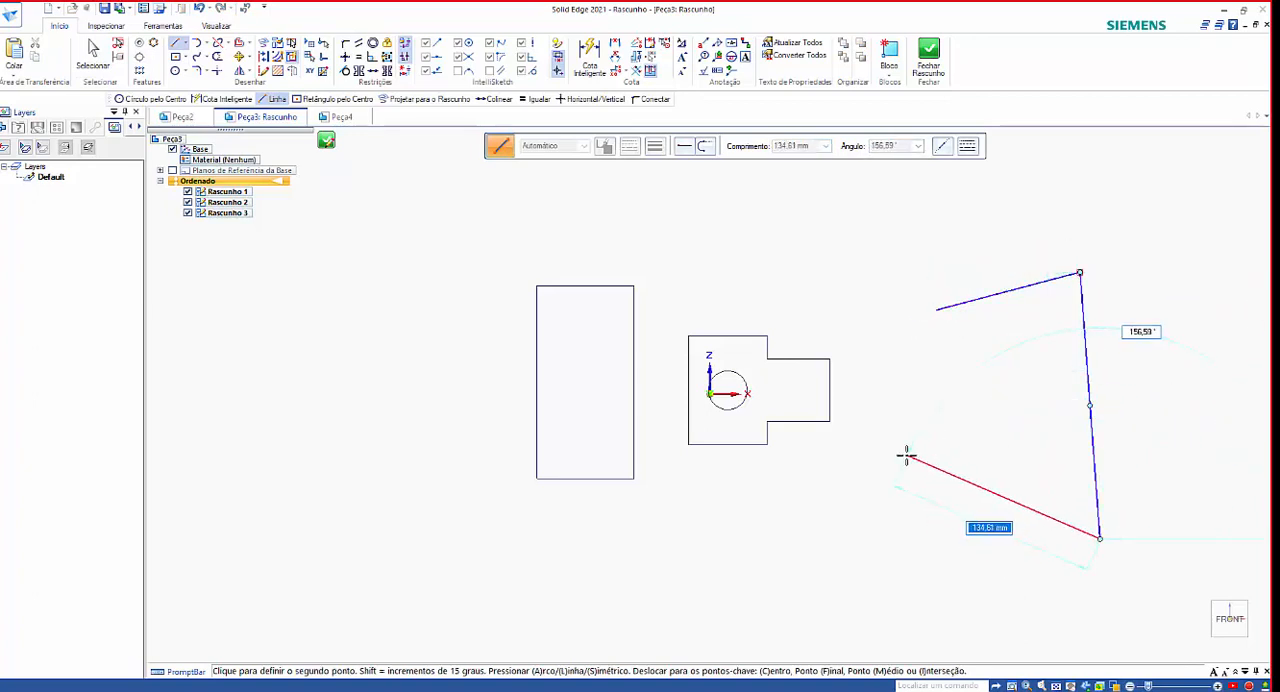
click(956, 526)
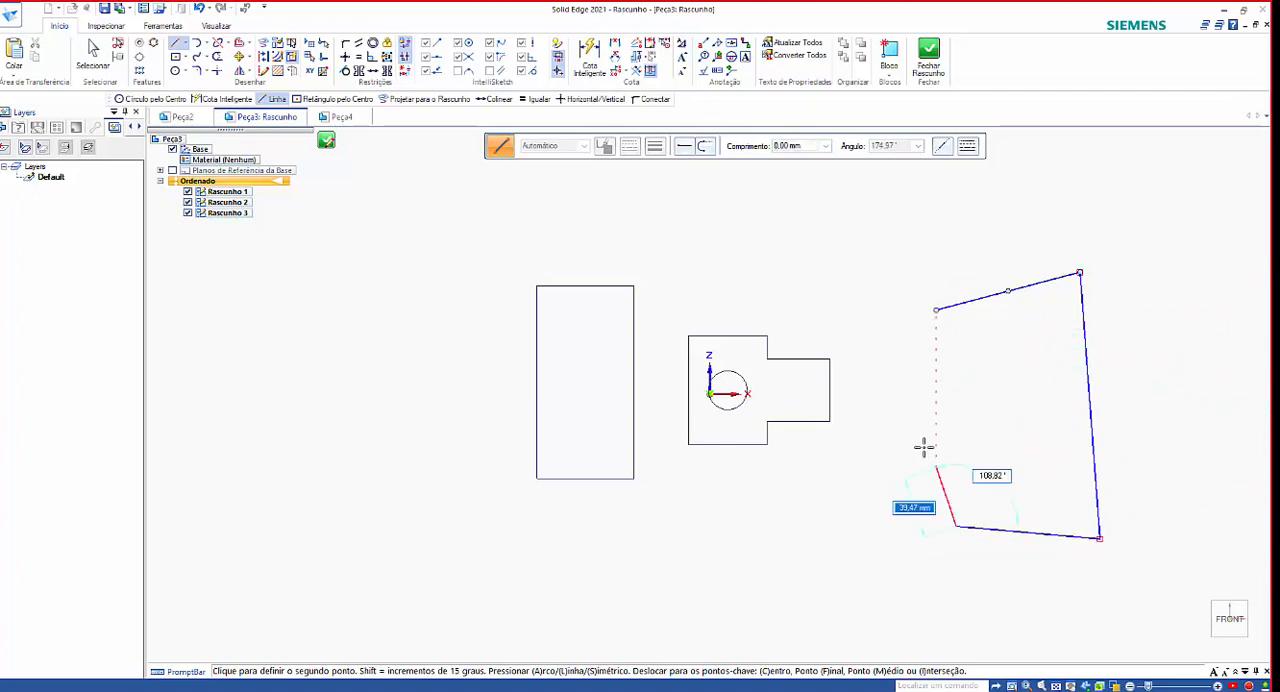
click(904, 368)
right_click(980, 366)
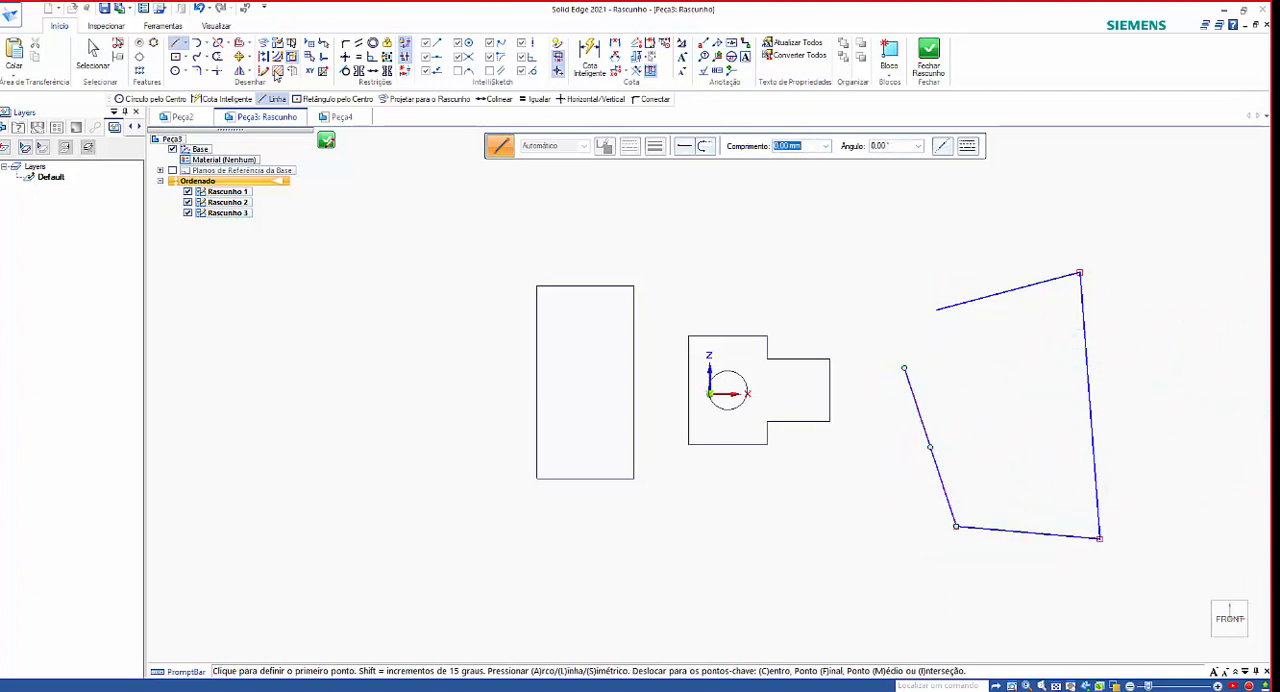
Draw a slanted line crossing both loose end segments of the open chain, and close the sketch.
click(1008, 256)
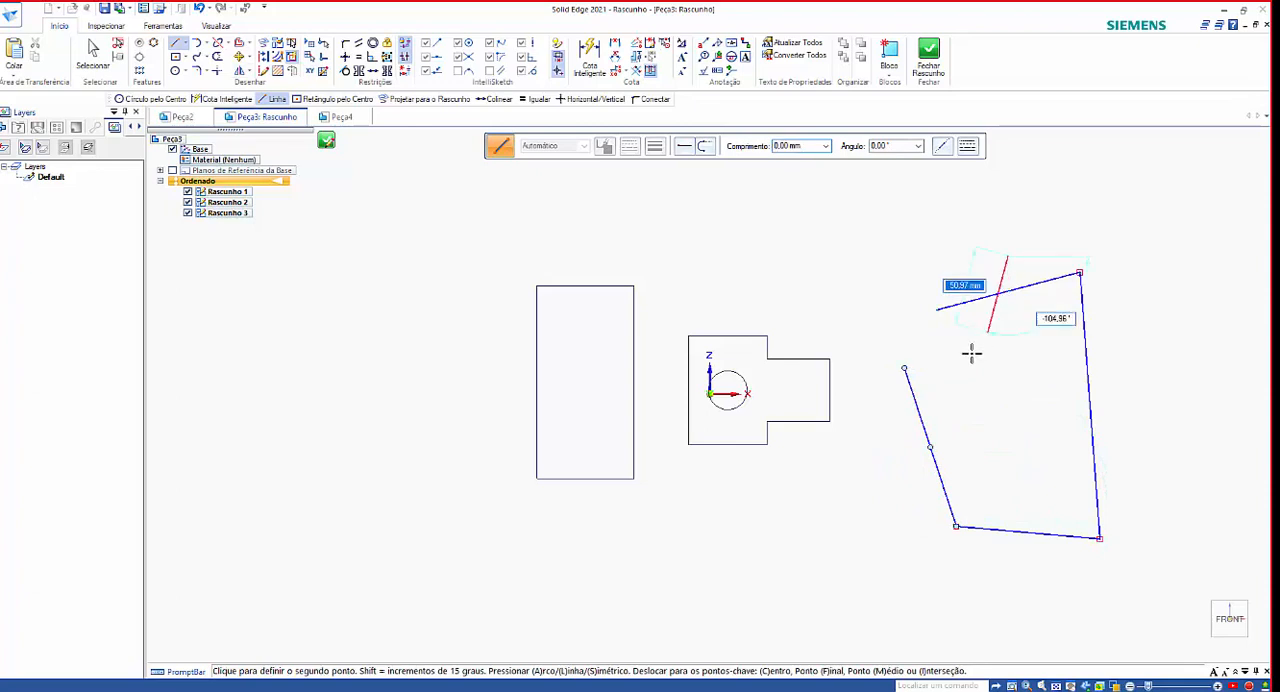
right_click(848, 538)
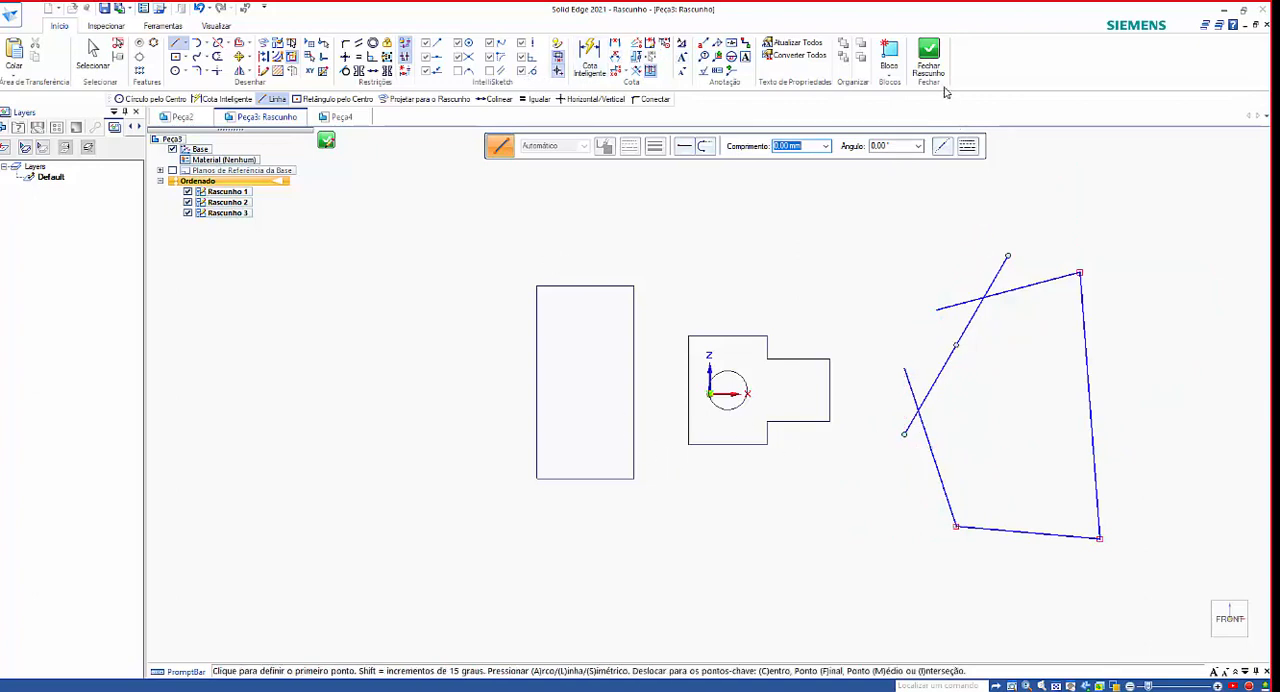
click(928, 55)
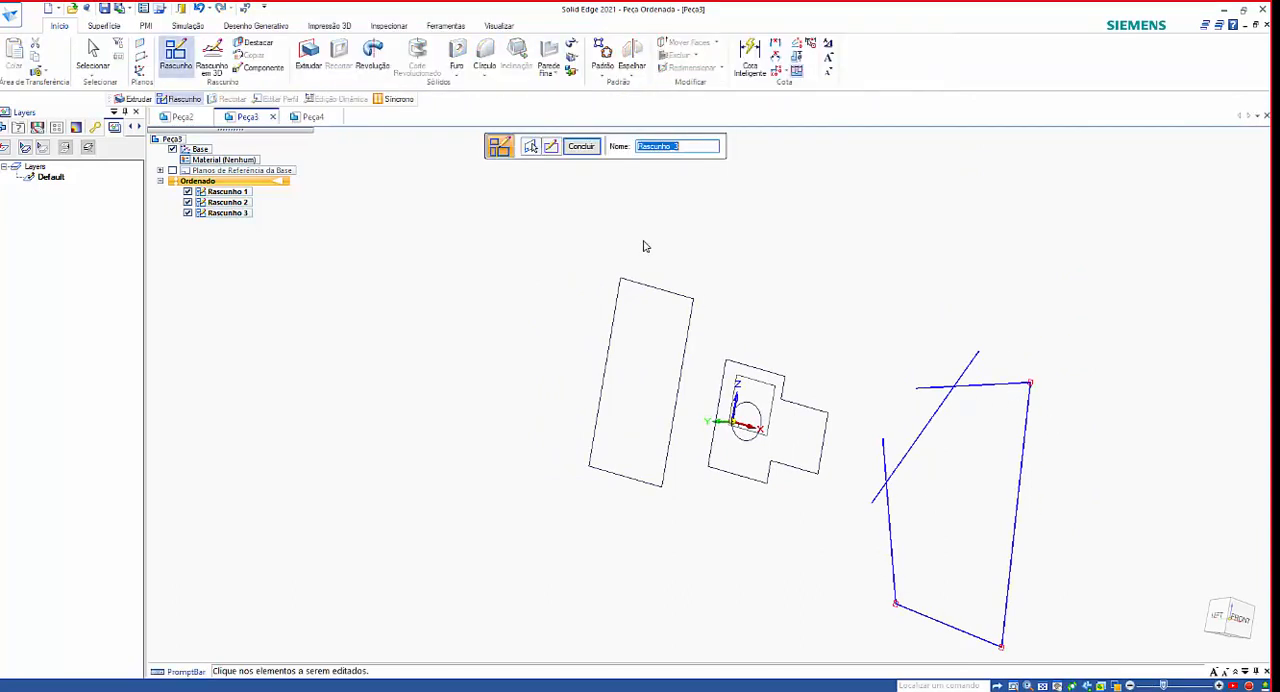
Finish the open sketch and extrude the tall rectangle toward the positive Y side into a solid block with a freehand depth.
click(581, 147)
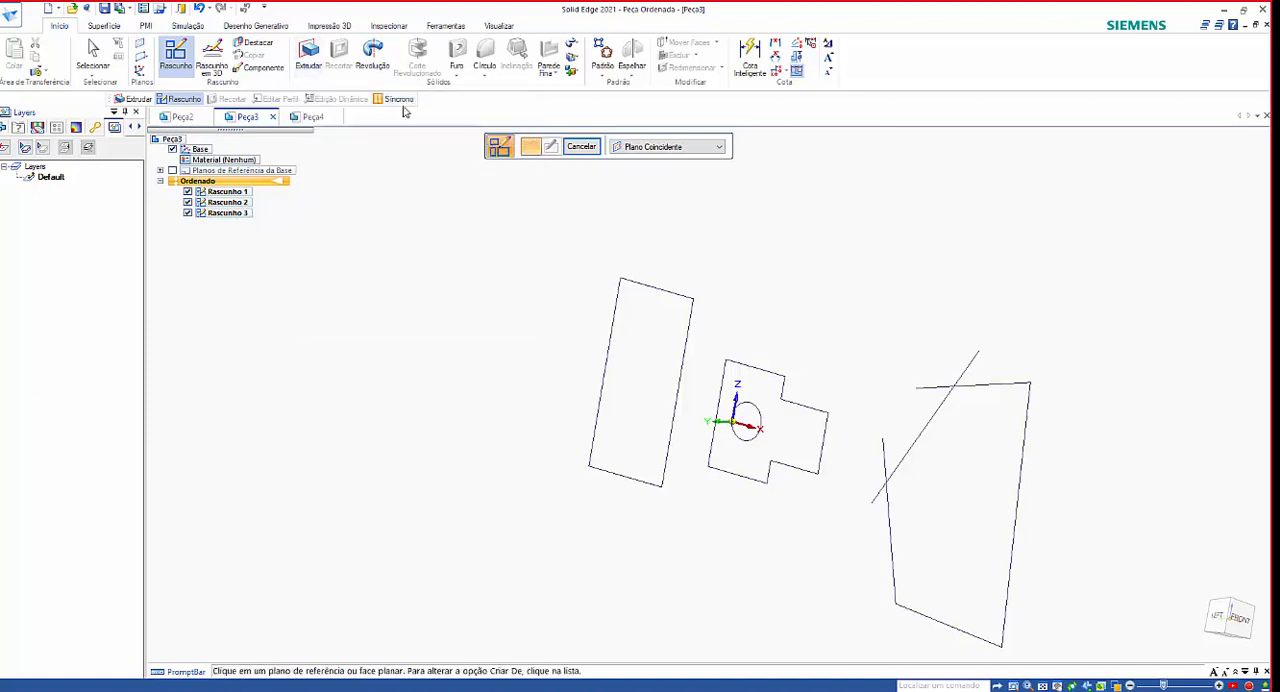
click(310, 60)
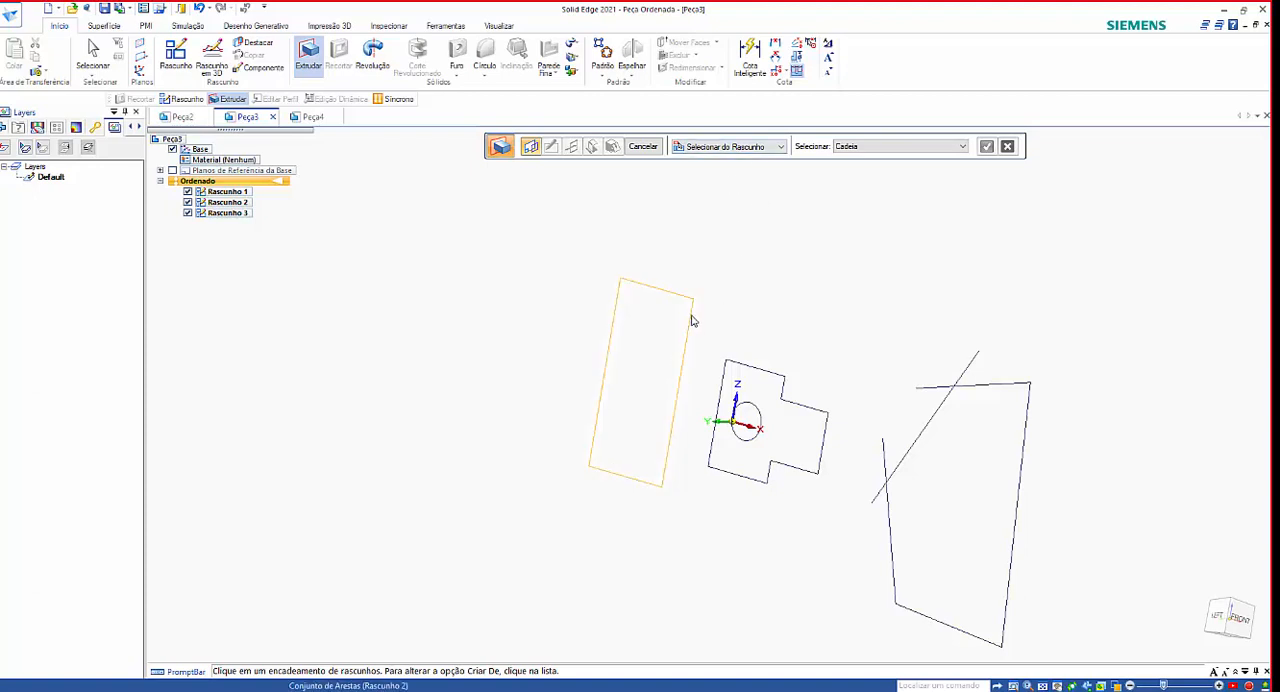
click(692, 321)
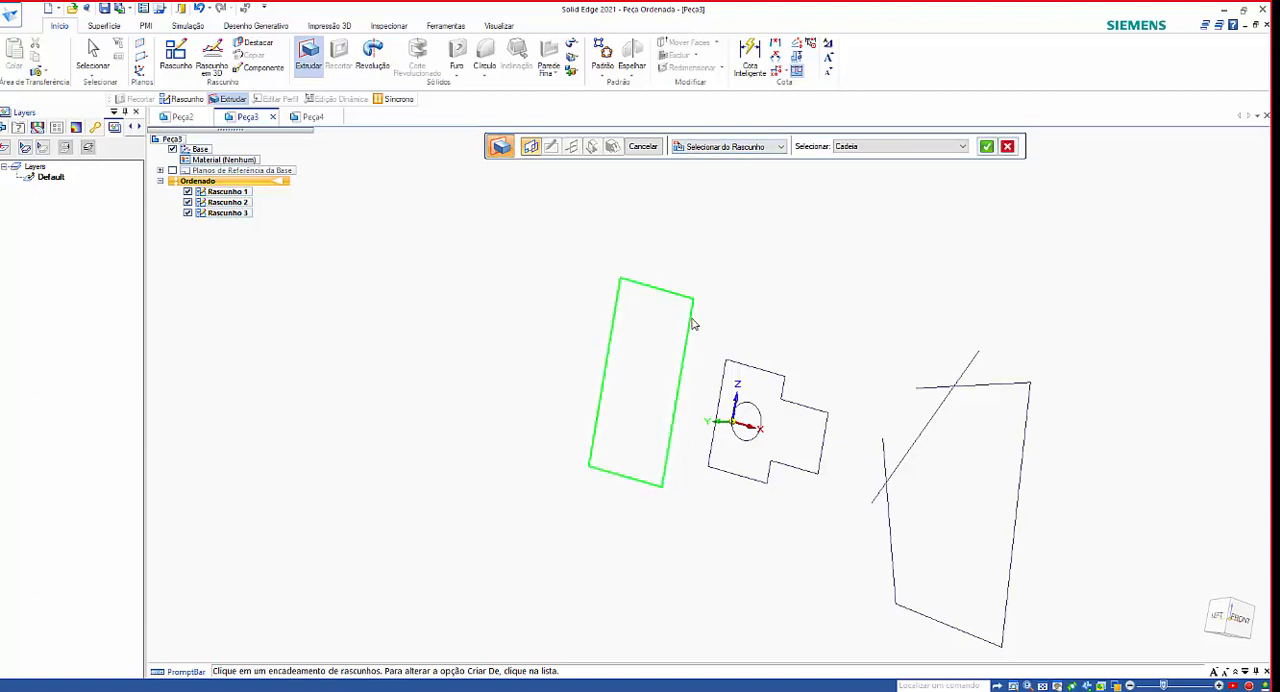
click(986, 147)
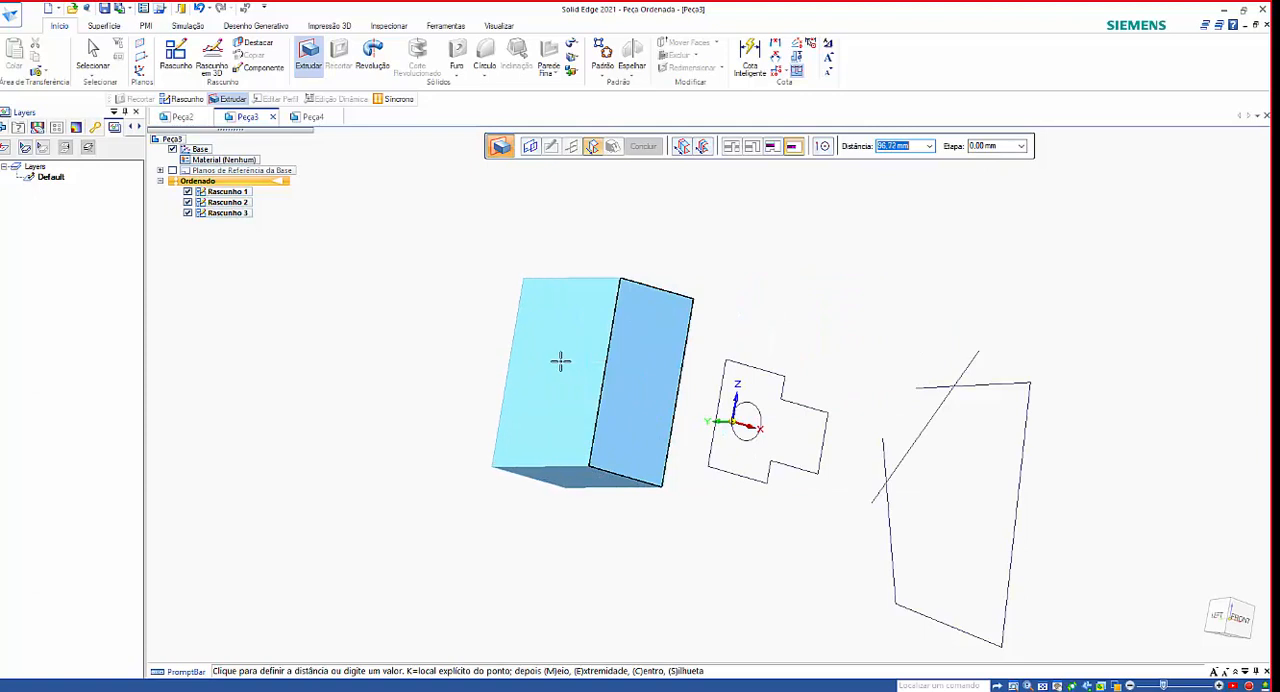
click(557, 360)
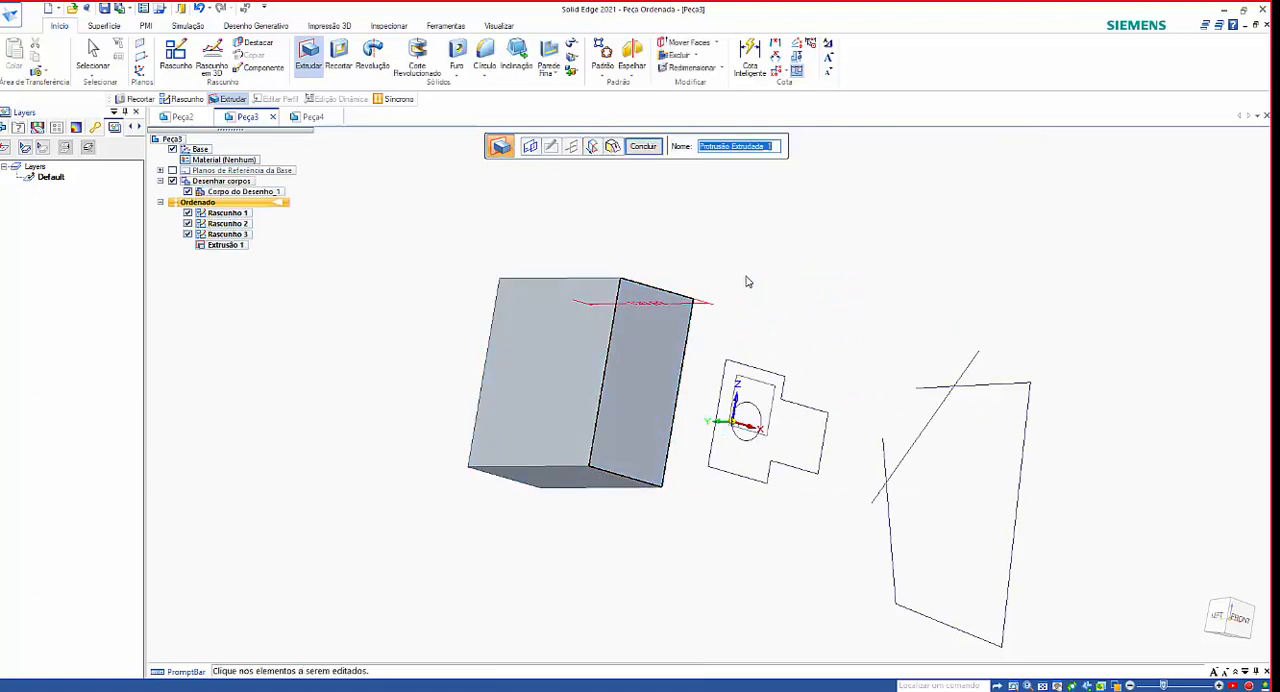
click(641, 147)
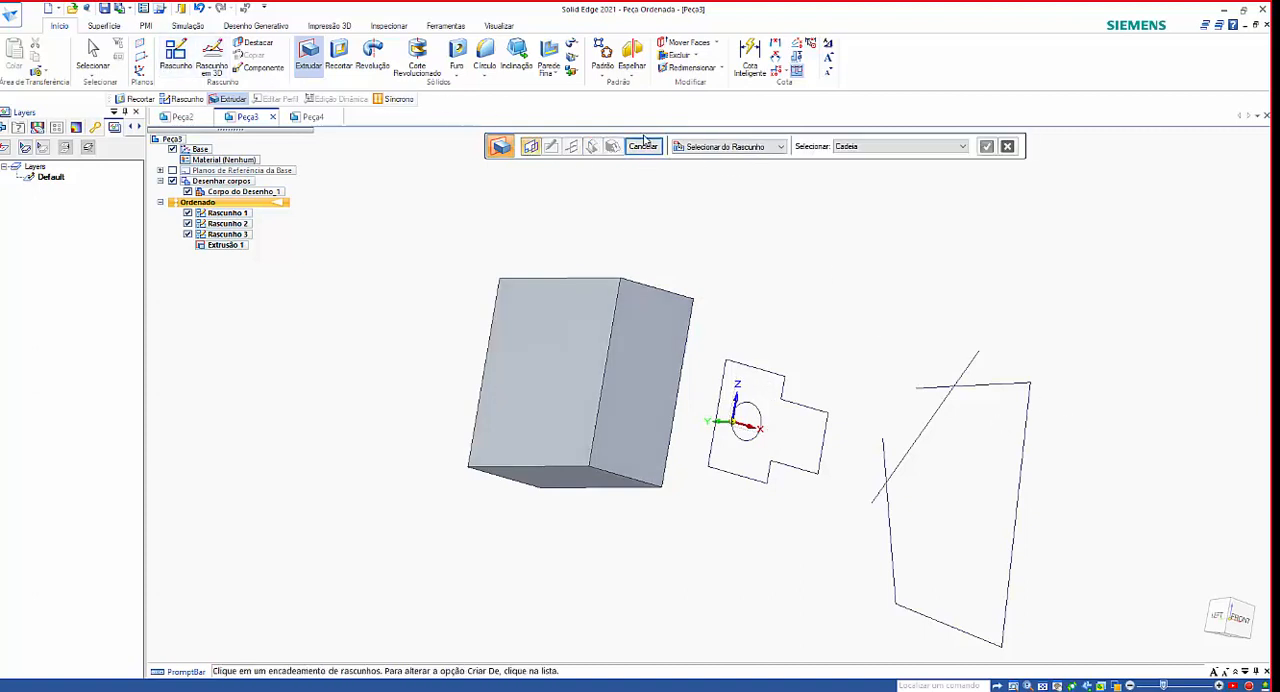
Try to extrude the open four-line chain together with the slanted line crossing its loose end segments.
click(975, 389)
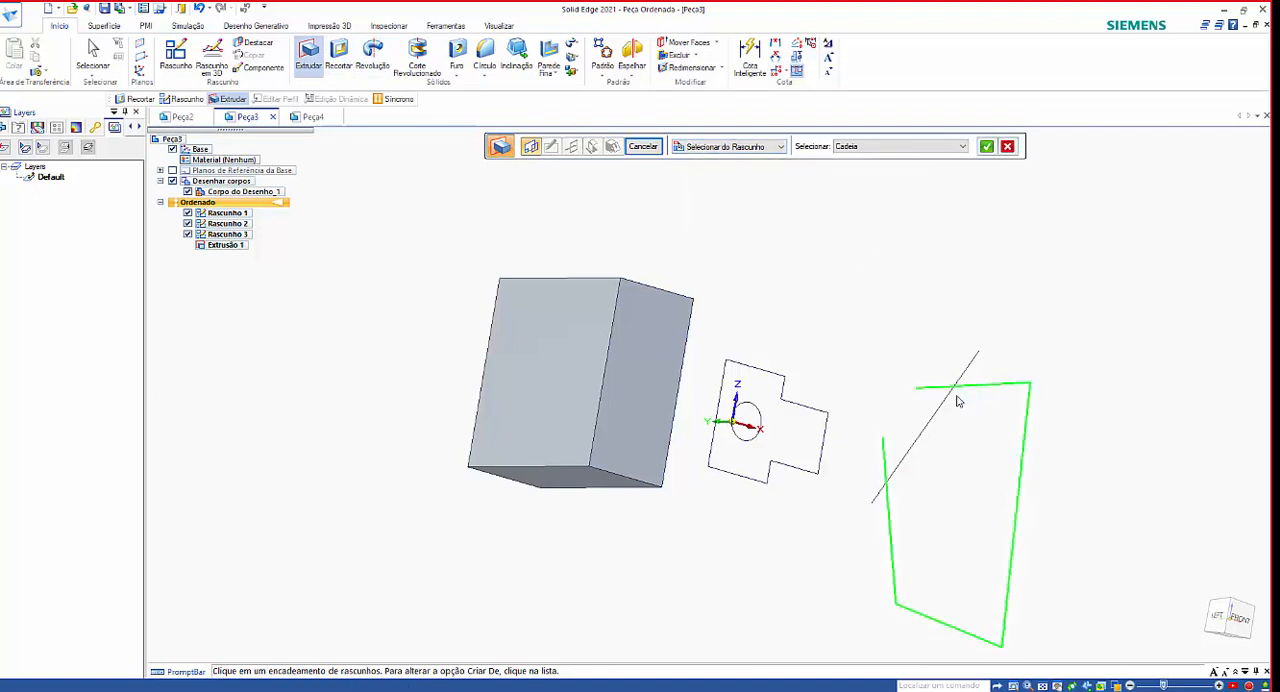
click(952, 391)
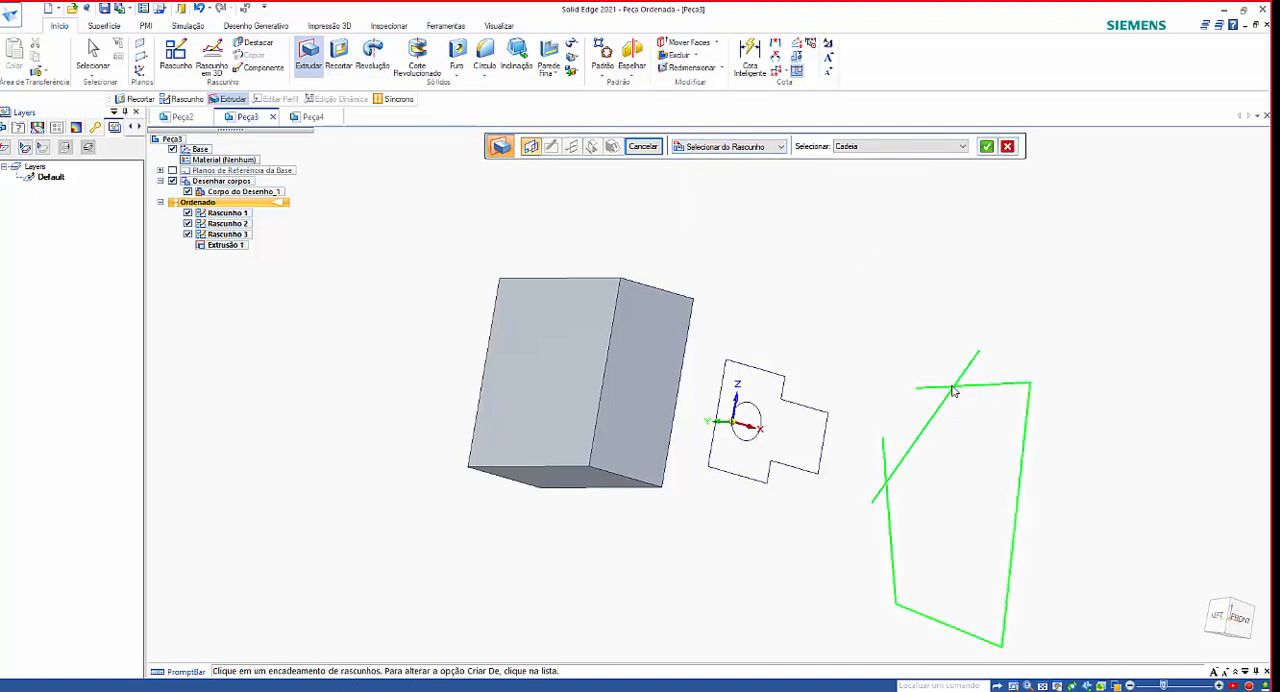
click(987, 147)
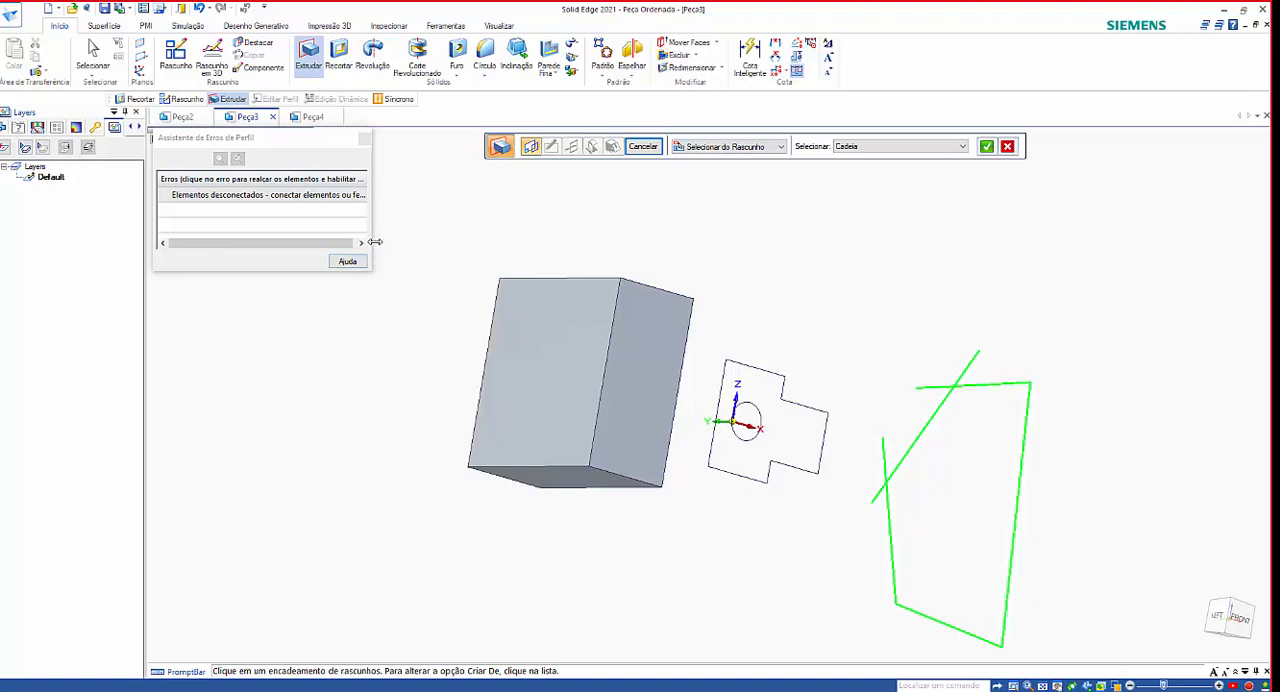
Widen the profile error assistant and its error column to read the full error, and cancel the extrusion.
drag(373, 240, 544, 240)
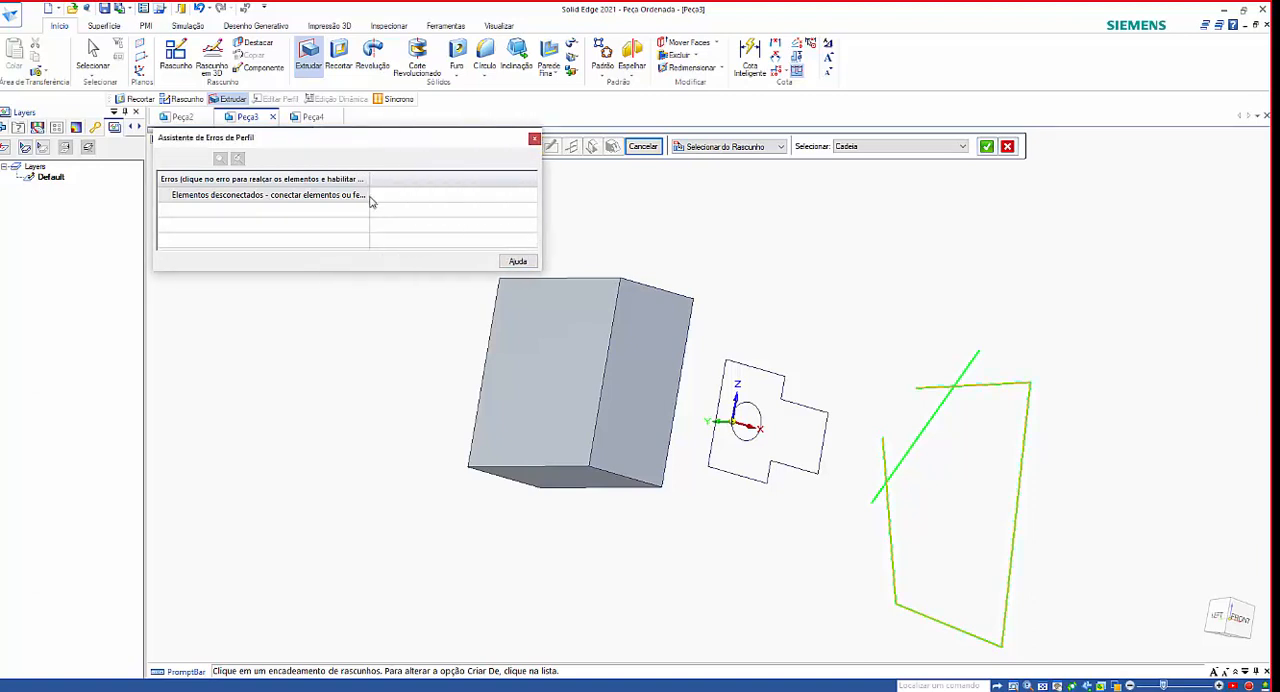
drag(368, 179, 477, 182)
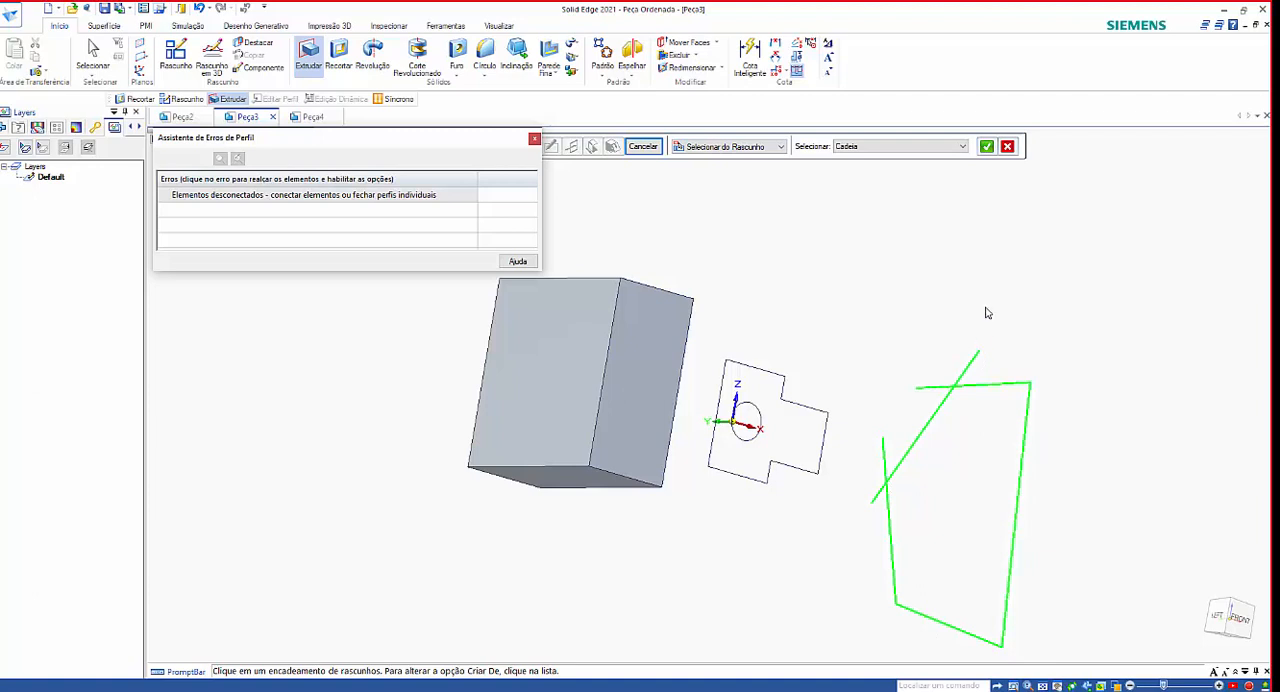
click(1007, 148)
click(804, 180)
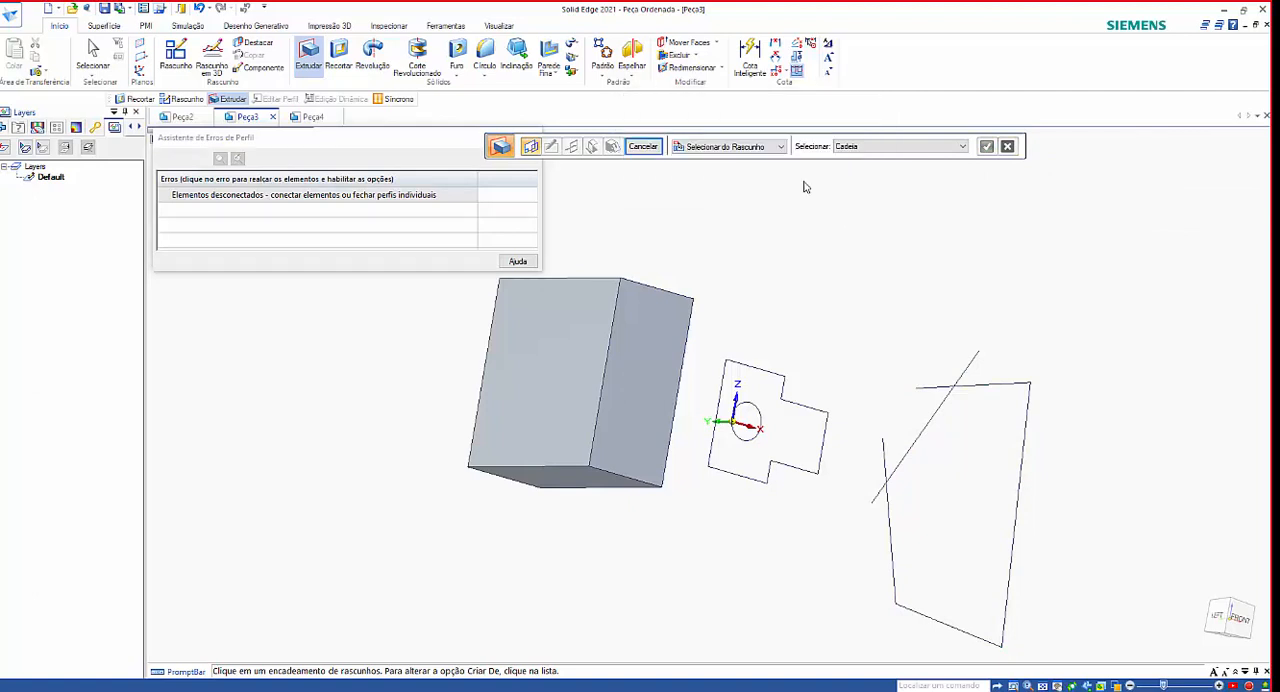
click(643, 146)
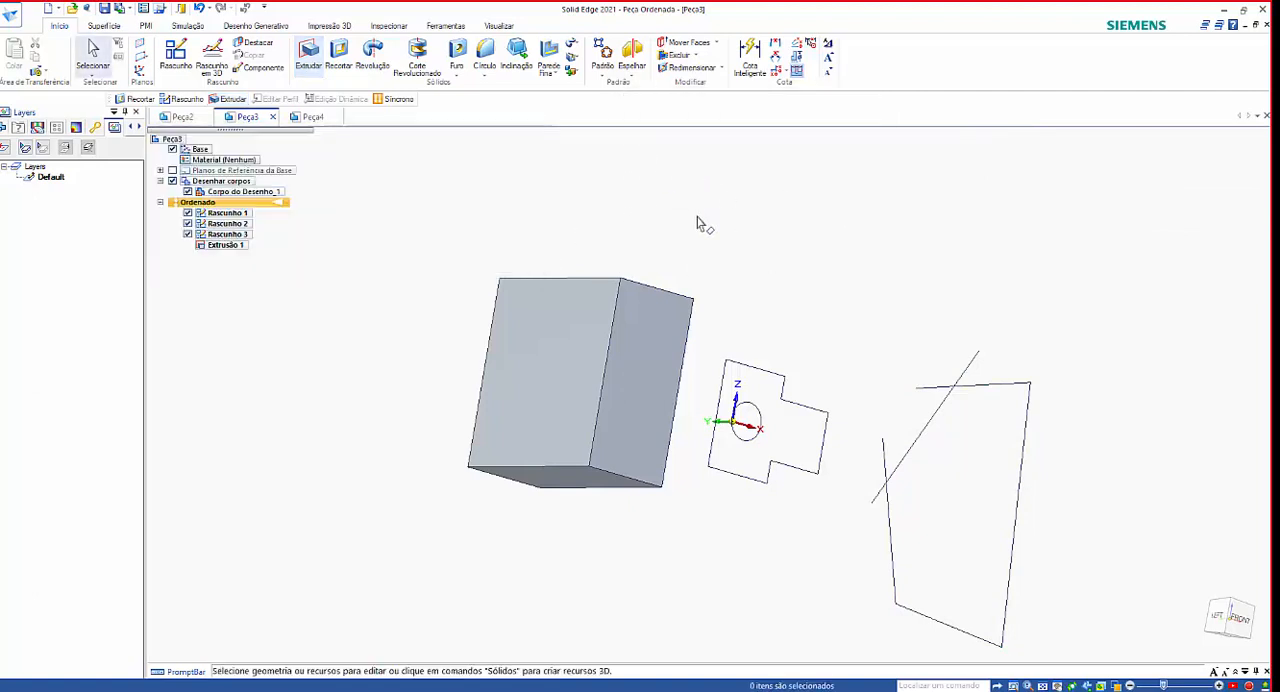
click(933, 420)
right_click(933, 420)
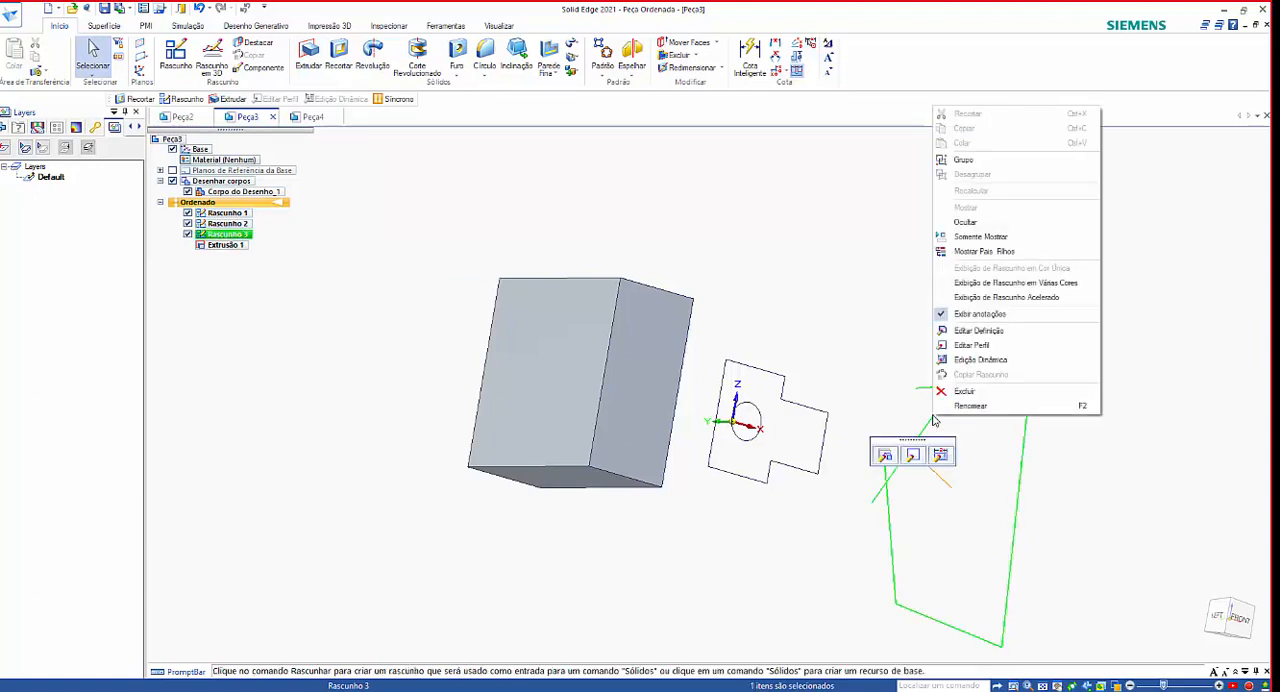
click(886, 456)
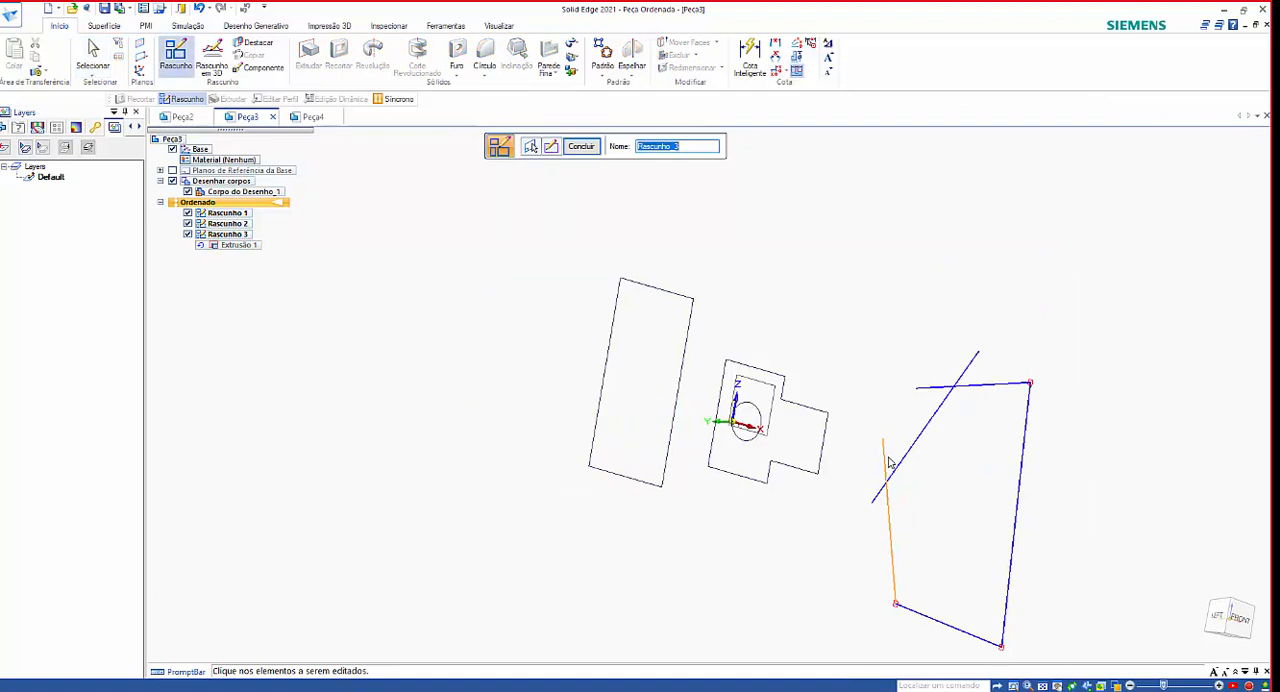
click(937, 419)
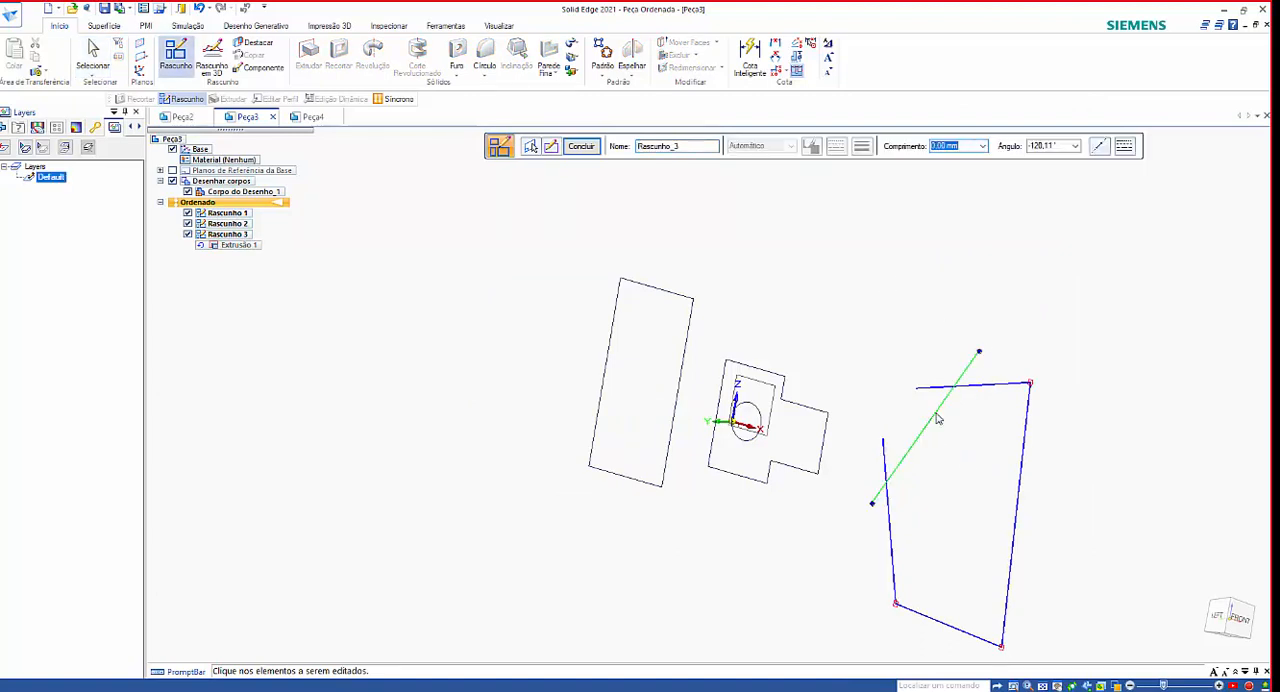
click(937, 287)
click(978, 368)
click(528, 266)
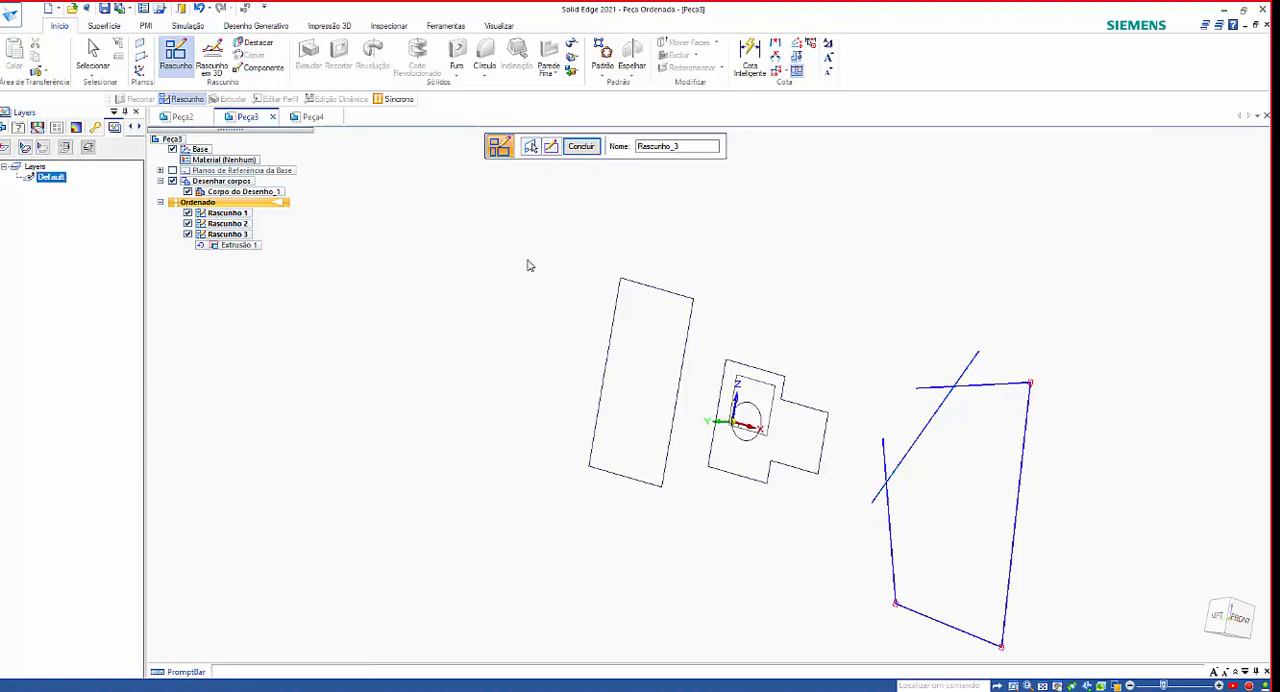
click(578, 146)
Open the profile of Rascunho 3 for editing and delete the slanted line crossing the loose end segments.
click(228, 234)
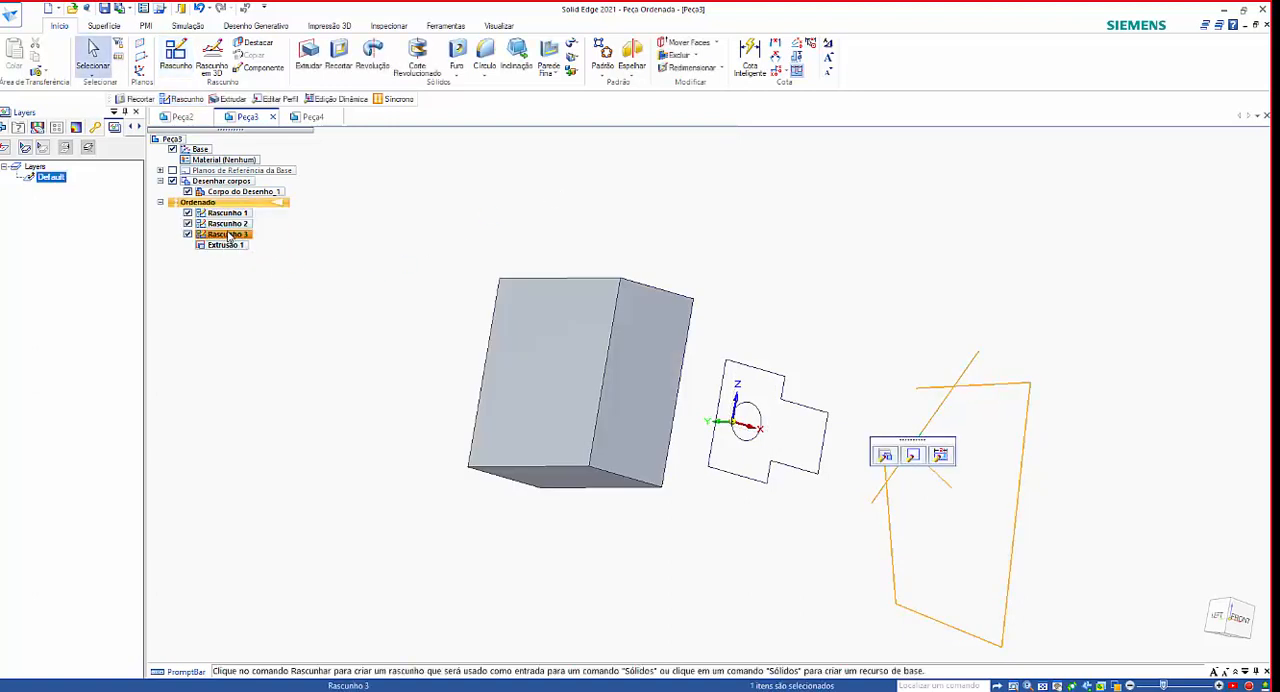
right_click(229, 235)
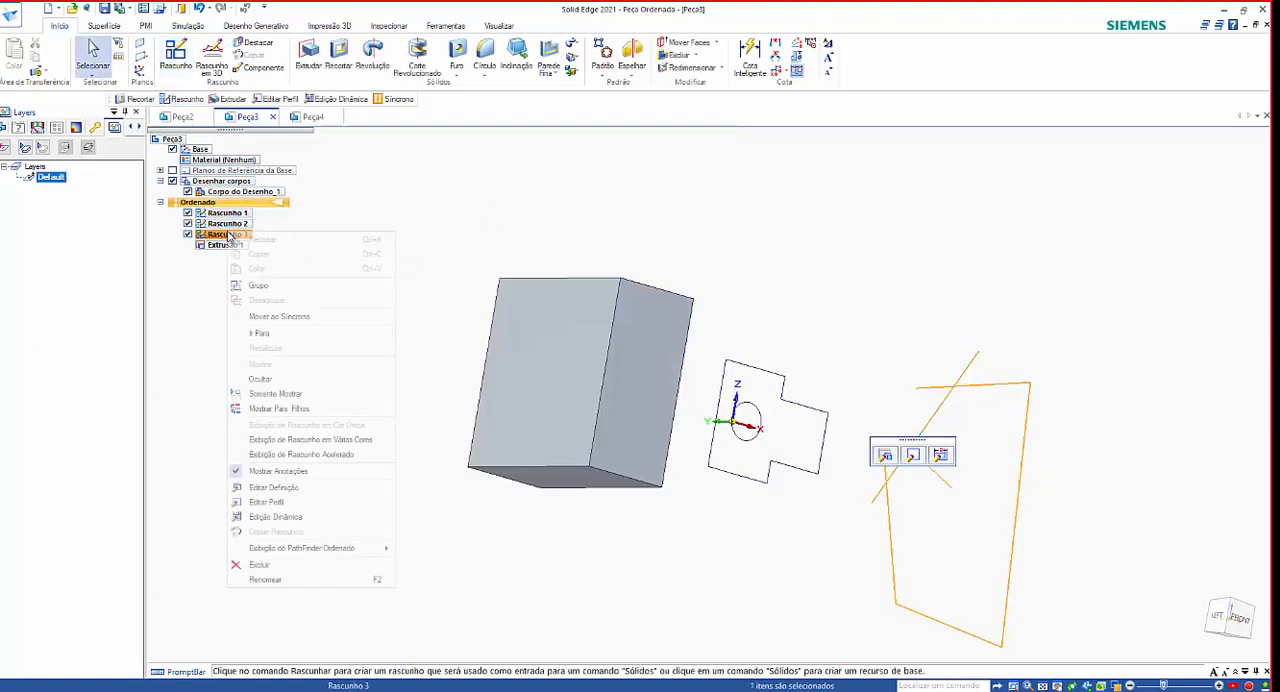
click(317, 502)
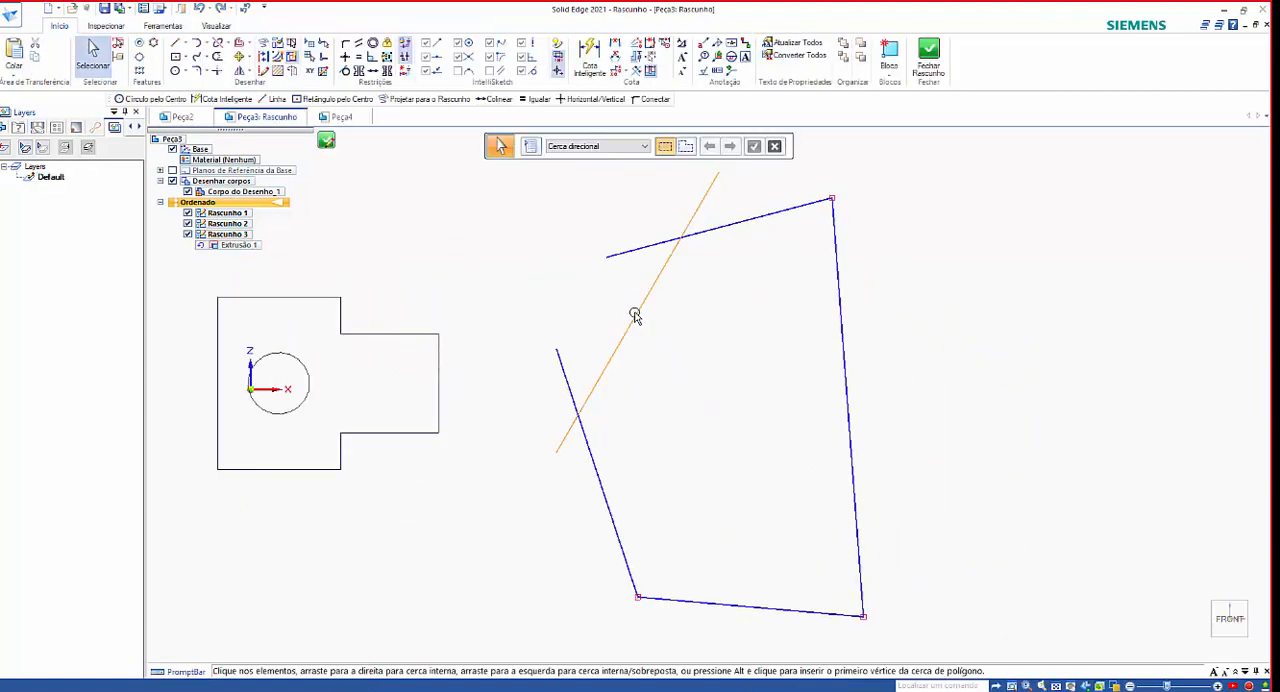
click(635, 316)
key(Delete)
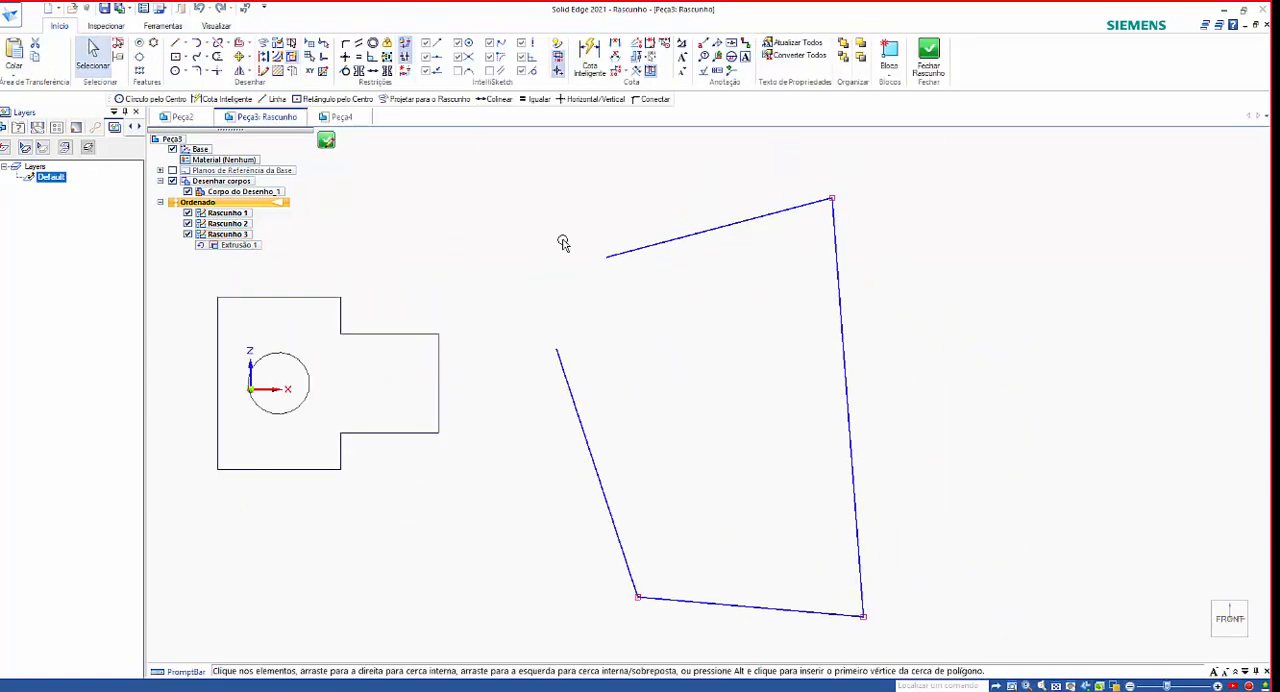
Draw a line about 42 mm long joining the chain's two loose endpoints, and close and finish the sketch.
key(l)
key(l)
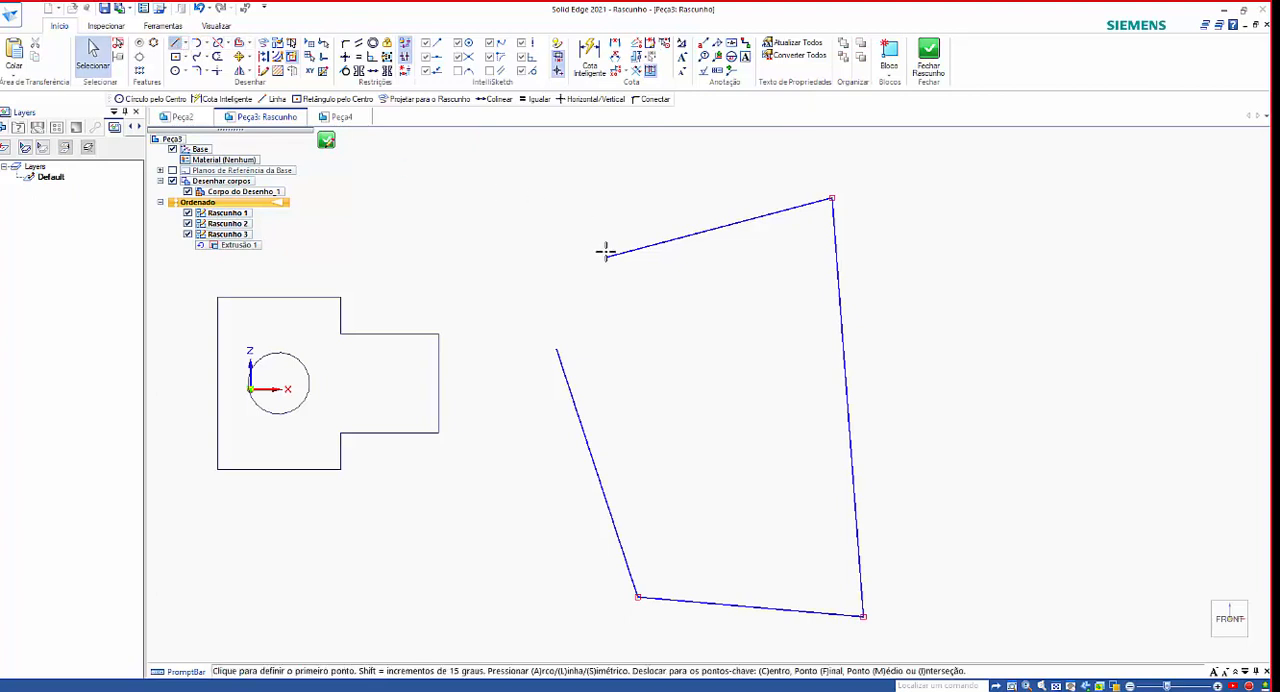
click(606, 256)
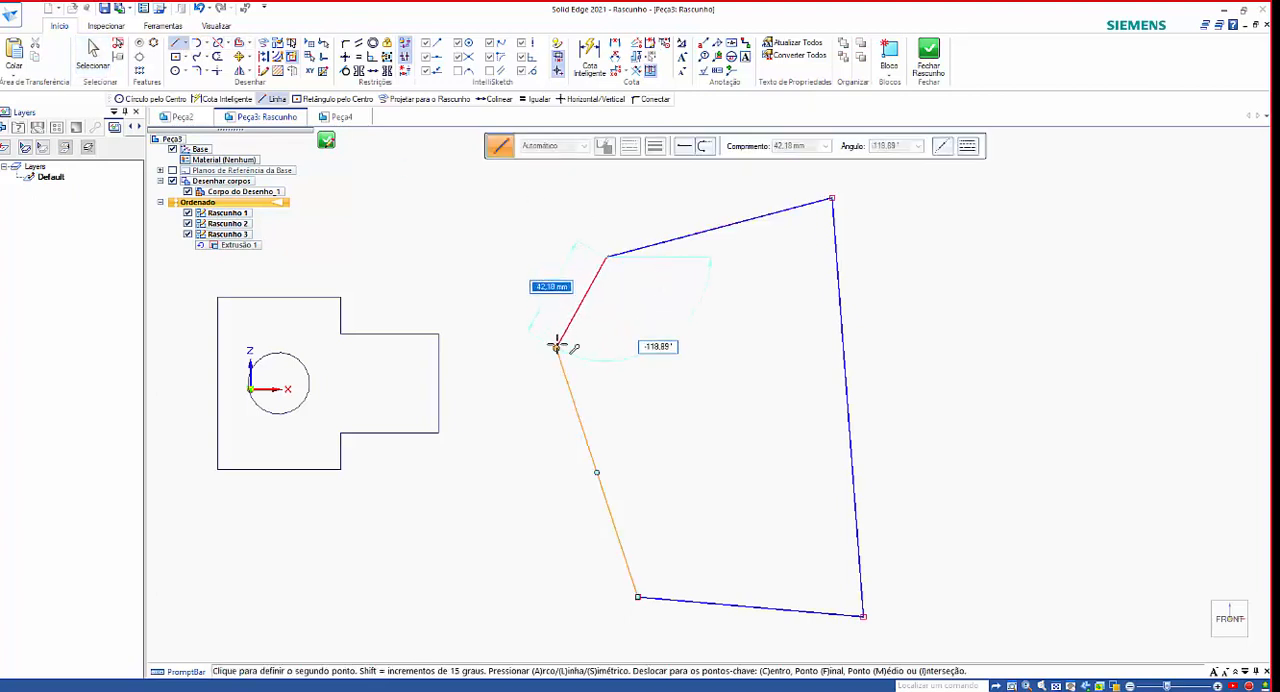
click(556, 346)
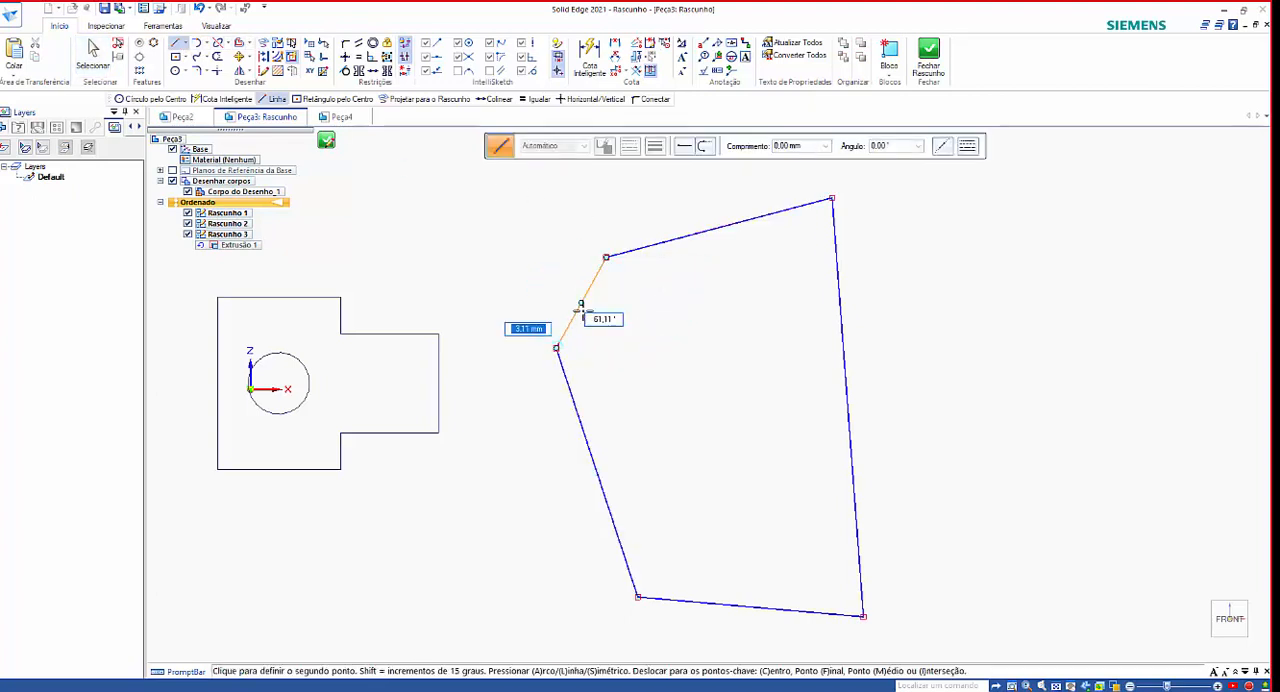
click(932, 56)
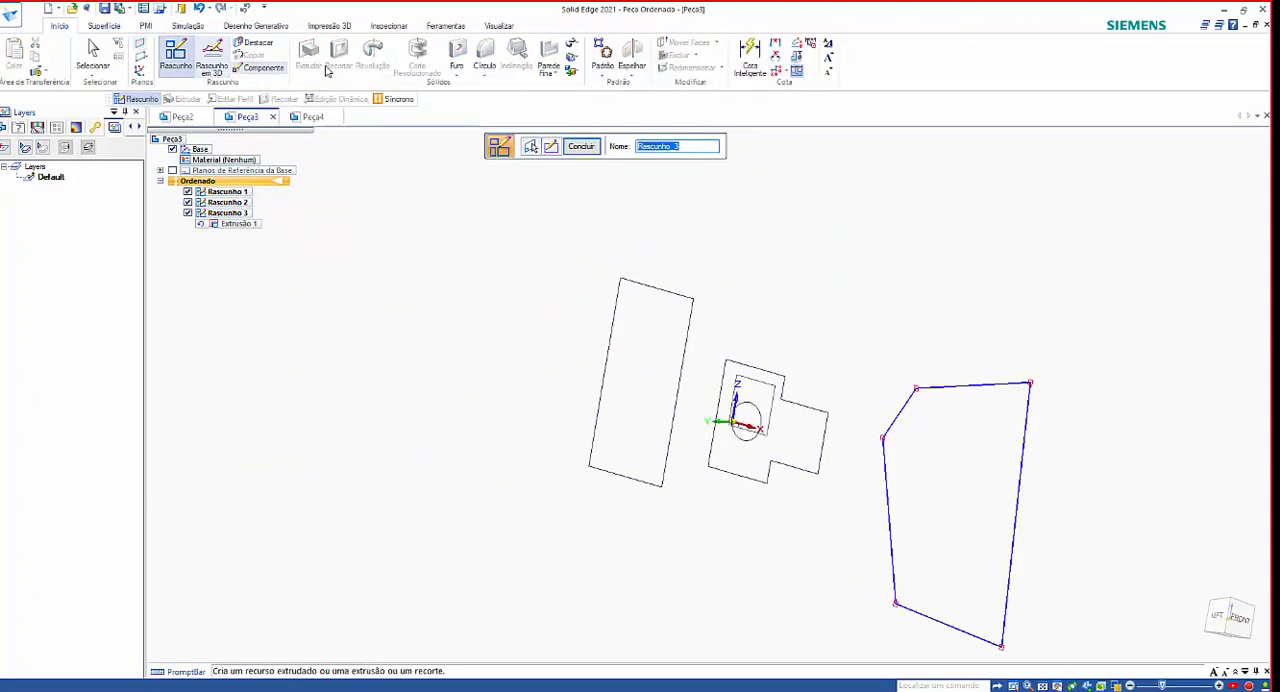
click(178, 55)
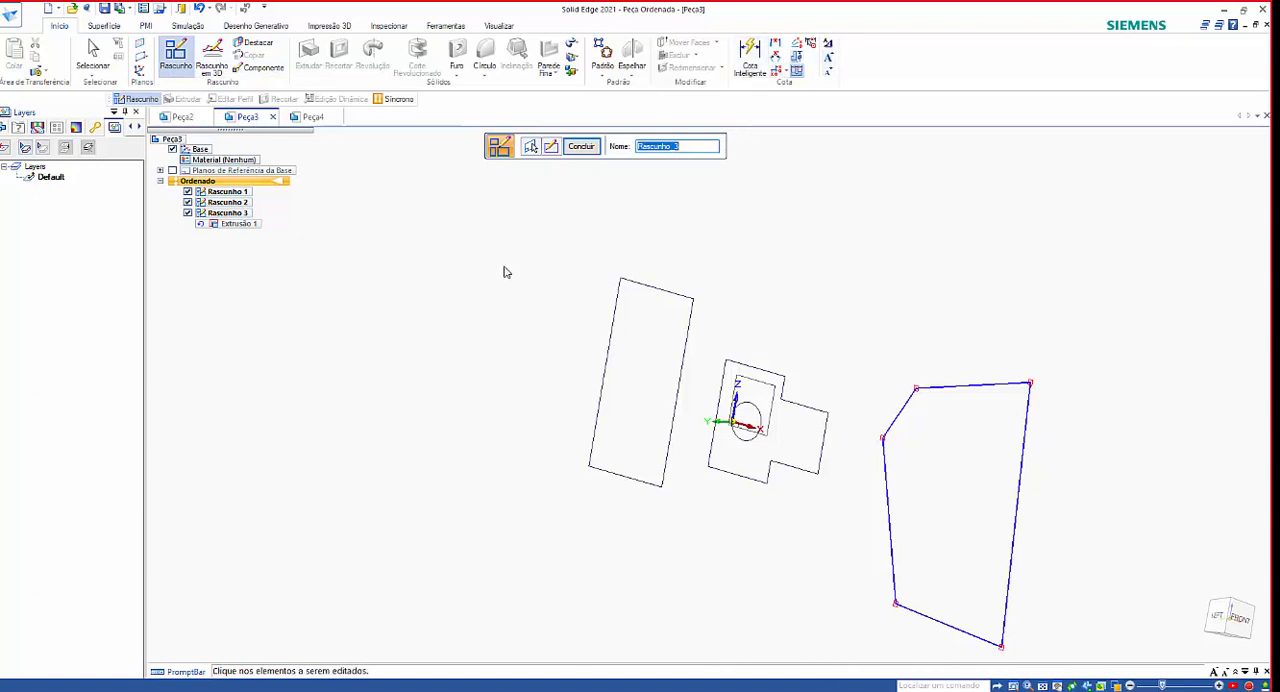
click(581, 147)
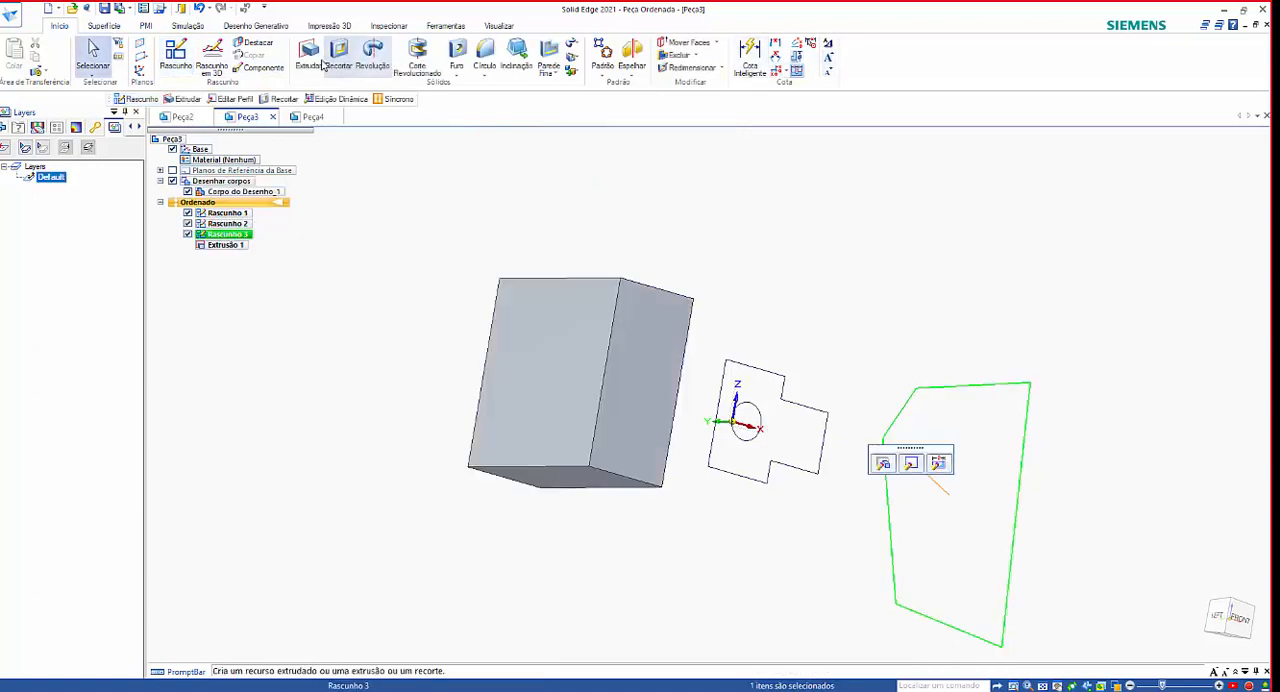
Extrude the closed five-sided profile about 86 mm toward the positive Y side, and finish the feature.
click(311, 64)
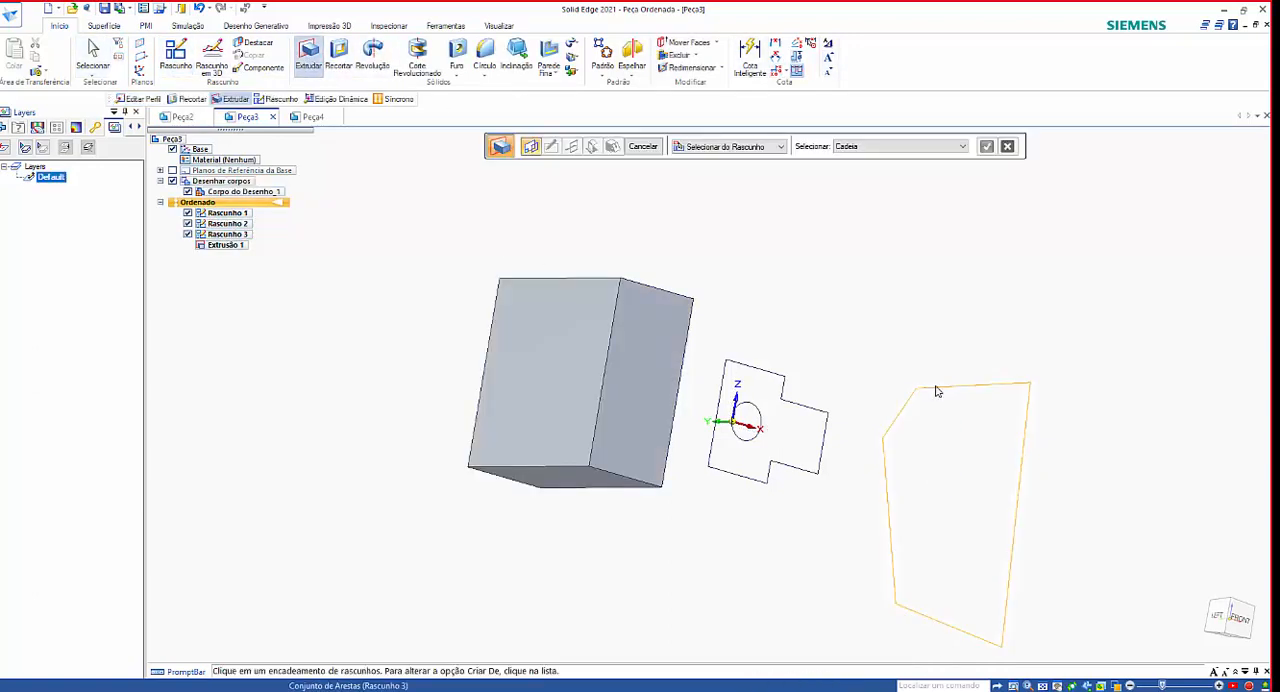
click(937, 393)
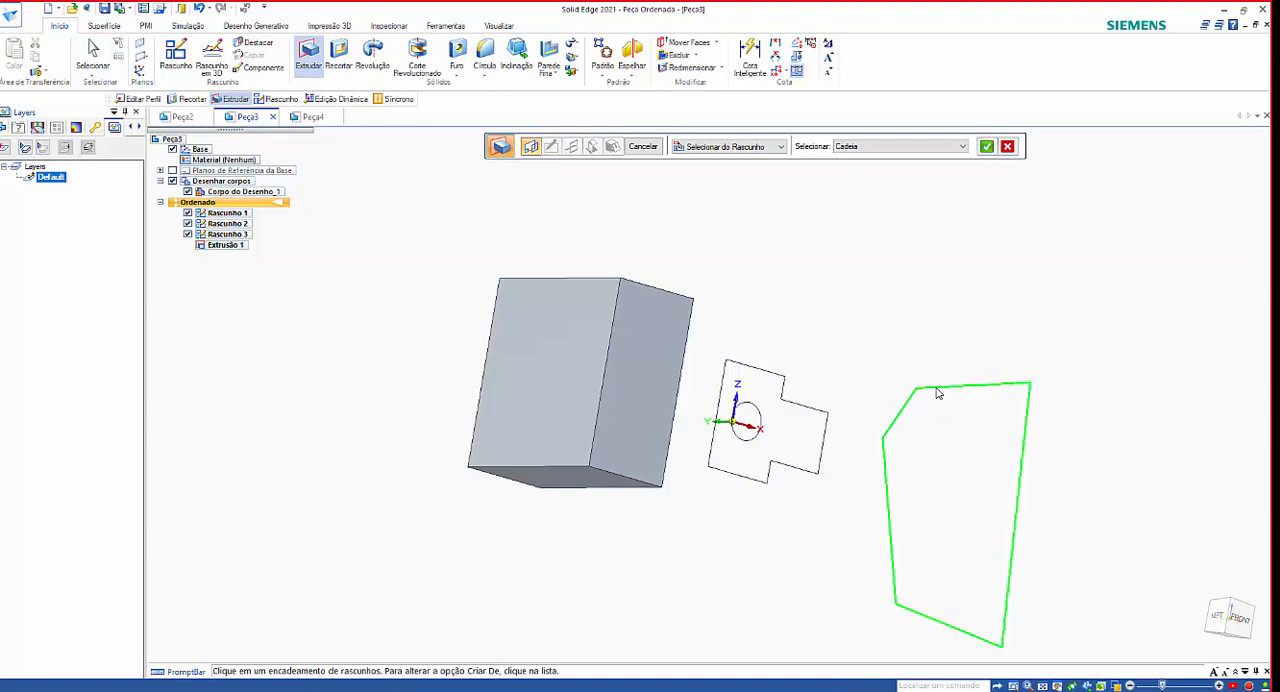
click(989, 147)
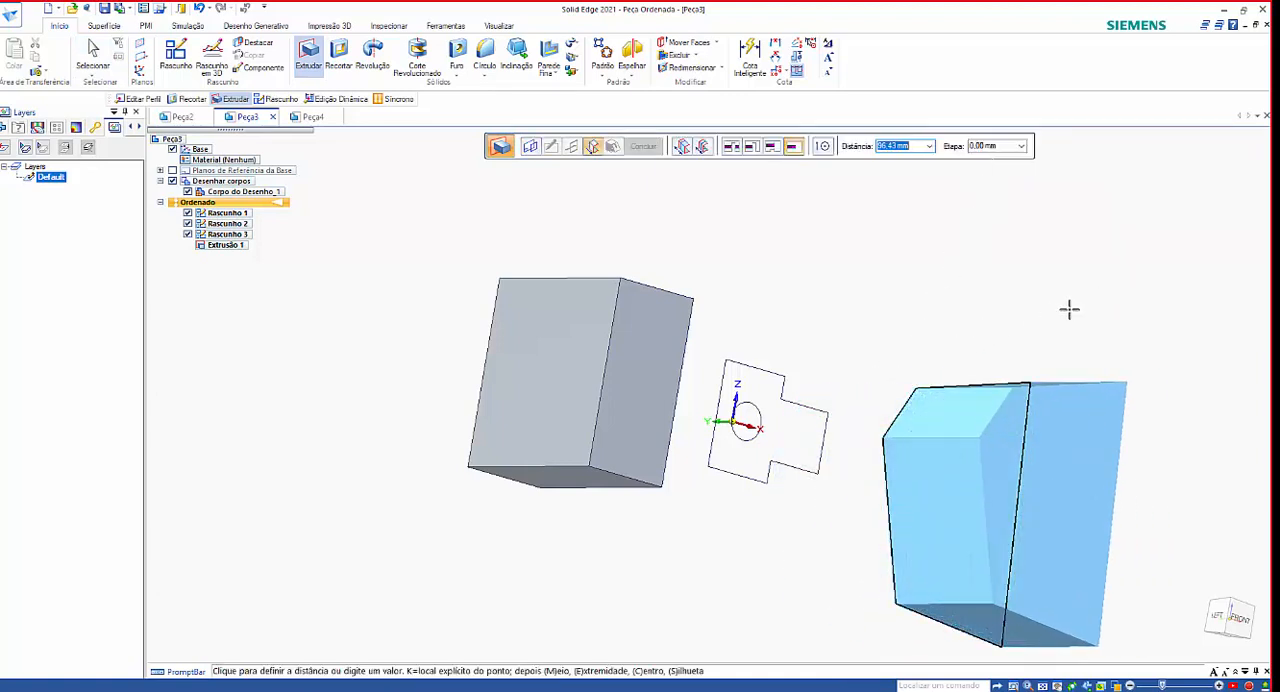
click(888, 385)
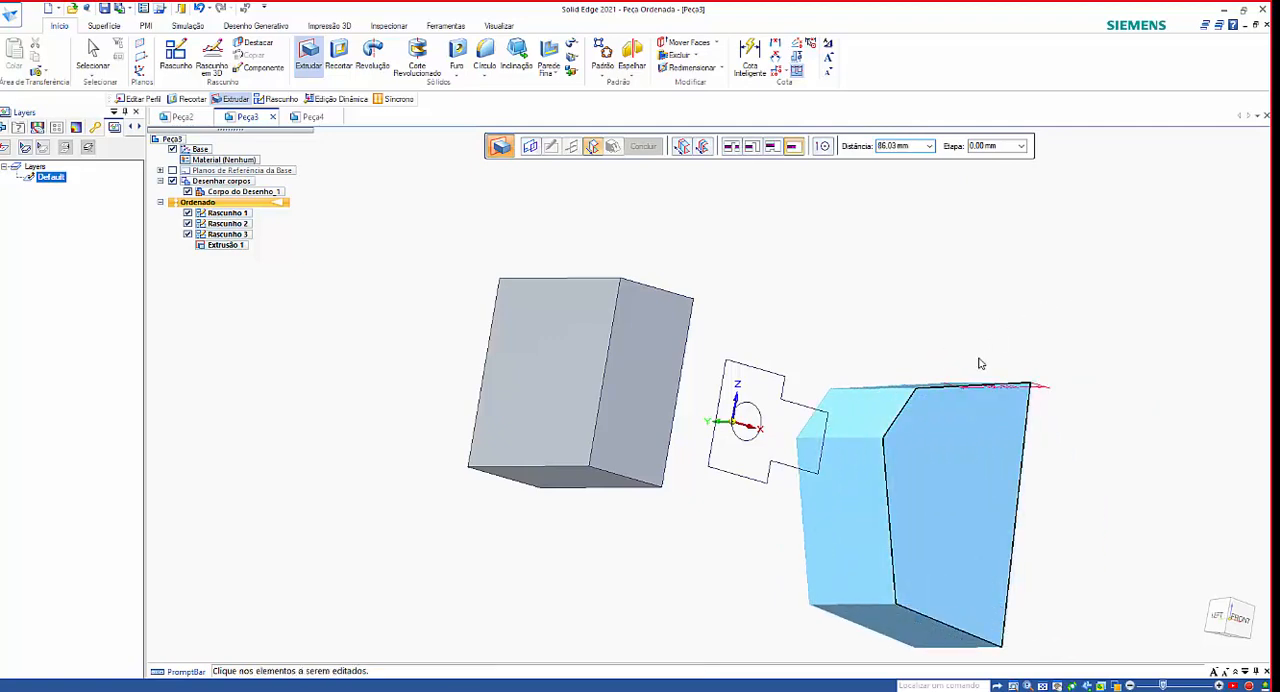
mouse_move(1037, 337)
middle_down()
mouse_move(1000, 249)
mouse_move(1040, 197)
mouse_move(1090, 260)
mouse_move(1009, 214)
middle_up()
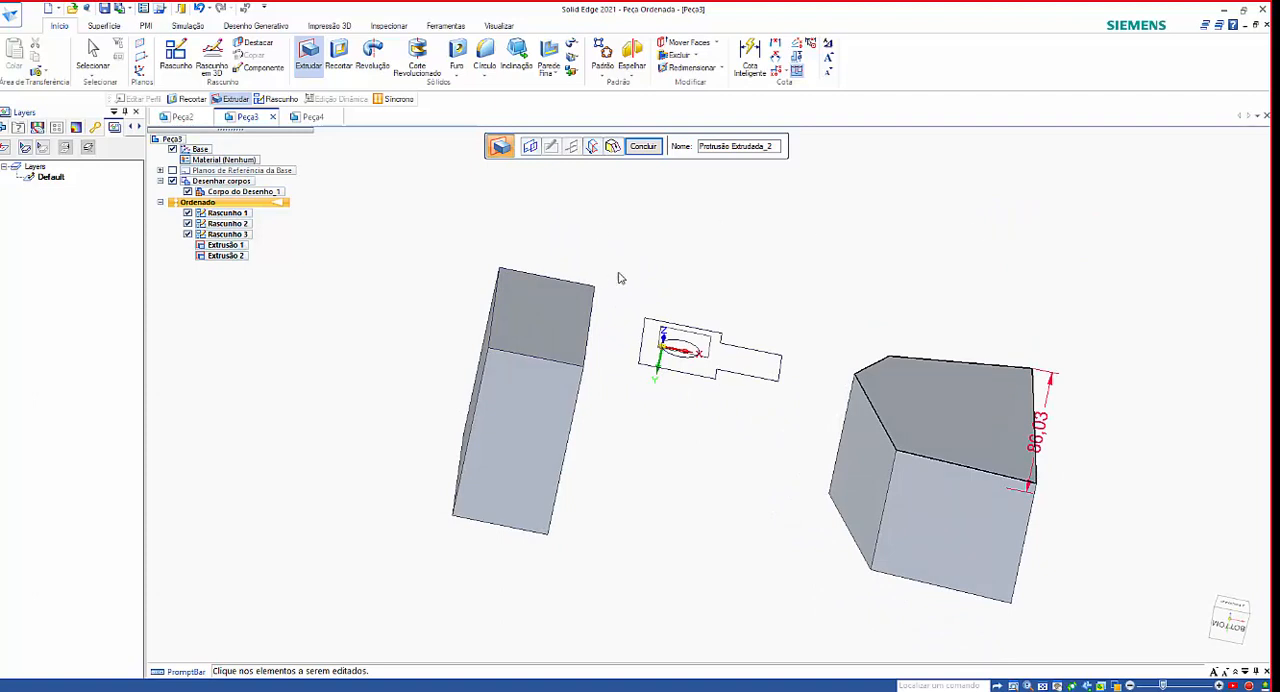
click(645, 147)
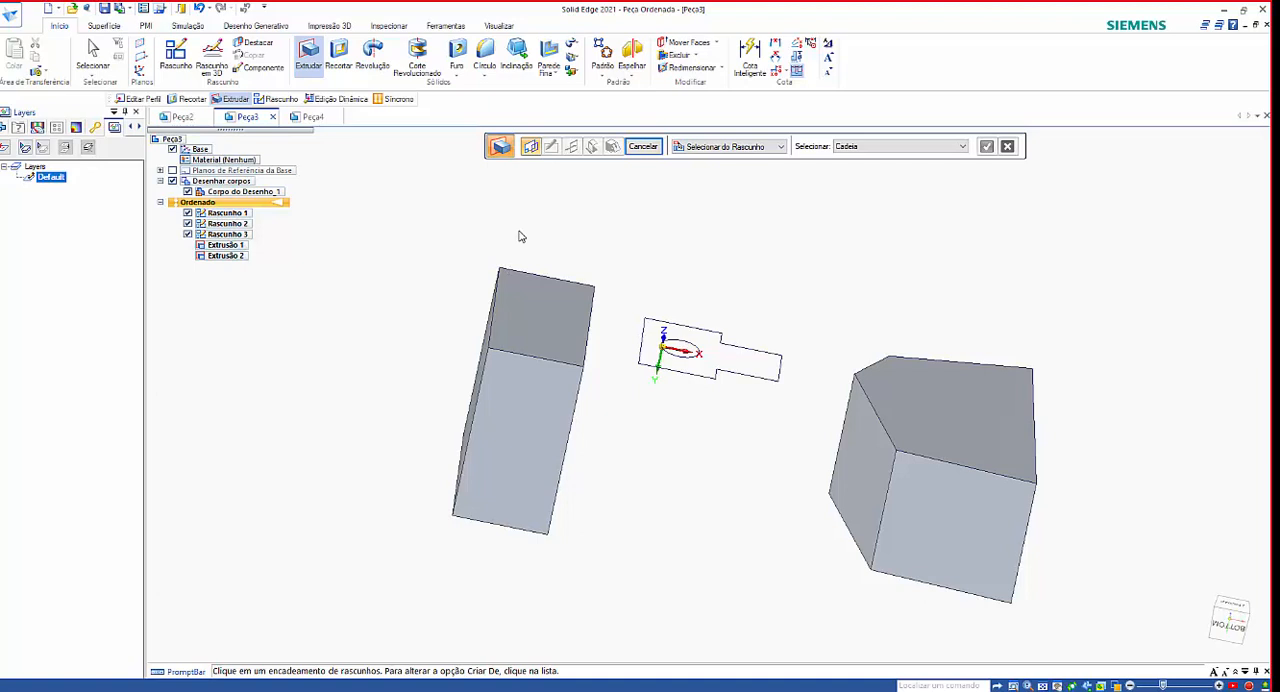
click(643, 146)
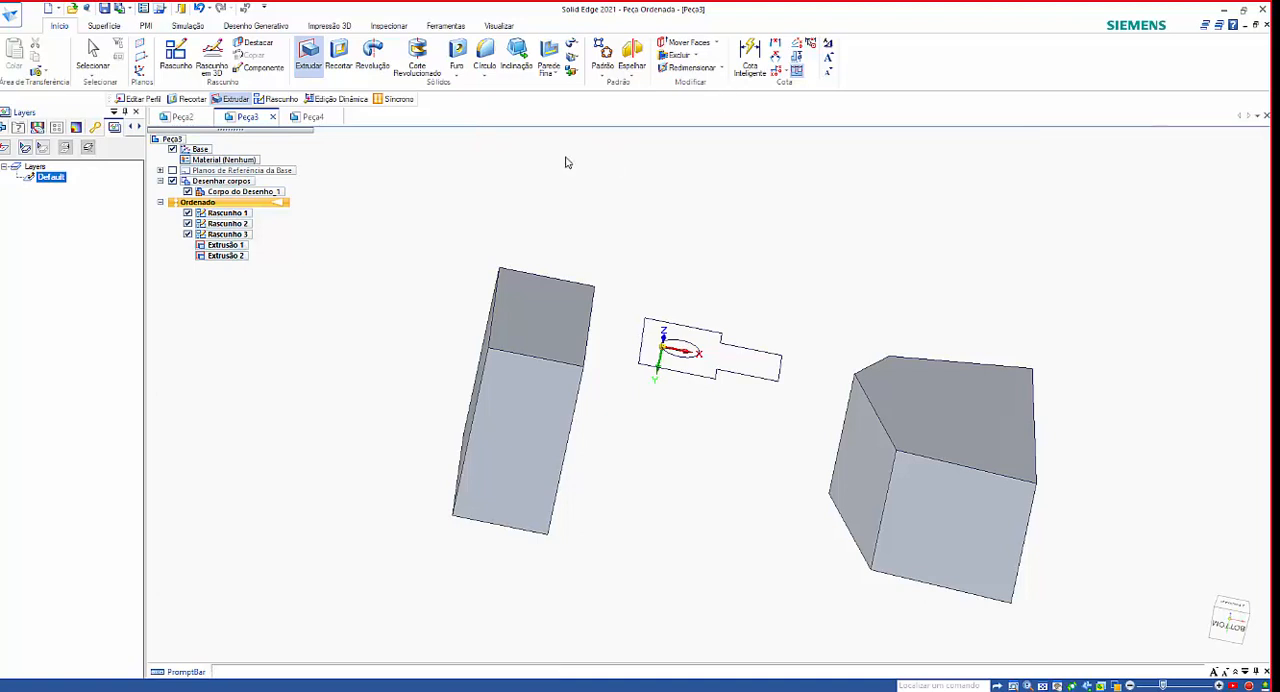
Switch to Peça4 and create a new part document from the ISO Metric template iso metric part.par.
click(309, 118)
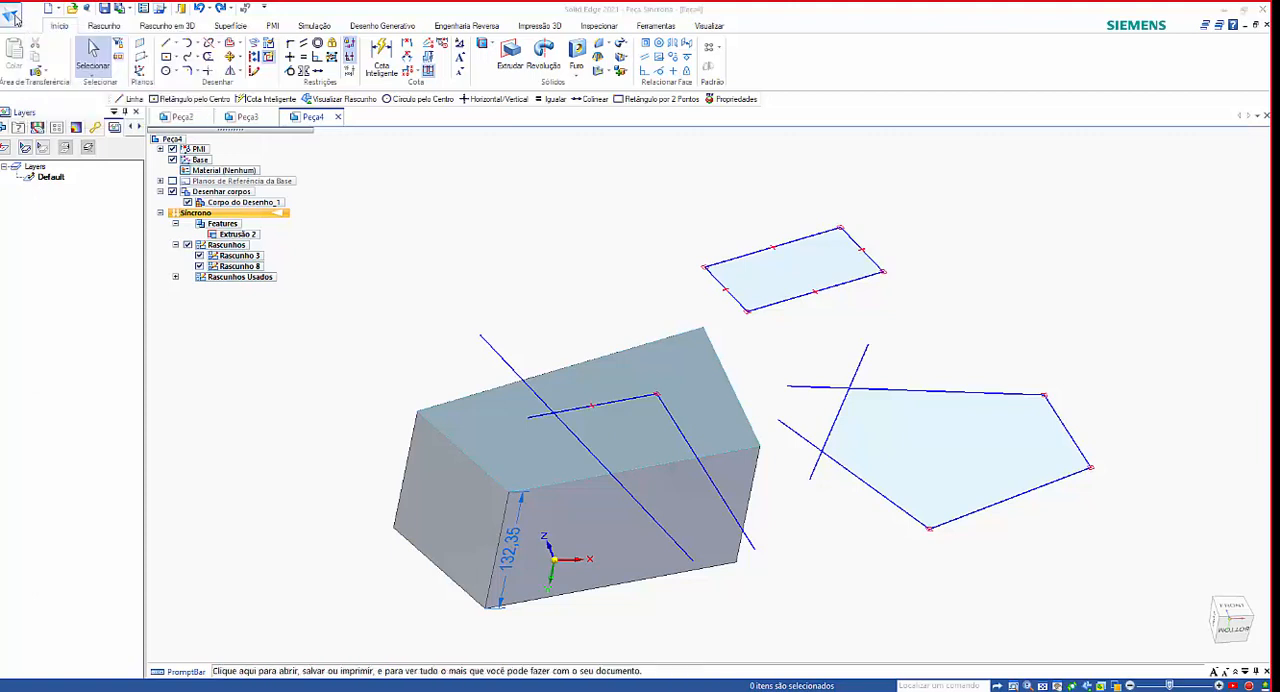
click(13, 16)
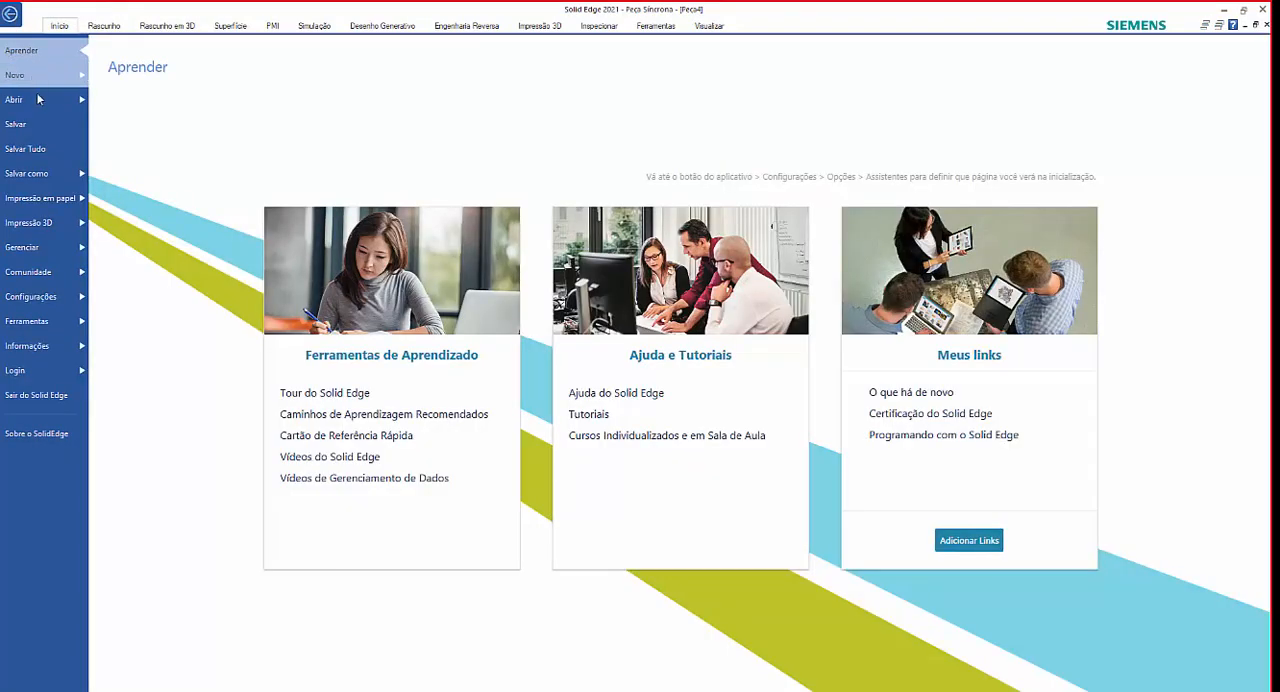
mouse_move(35, 82)
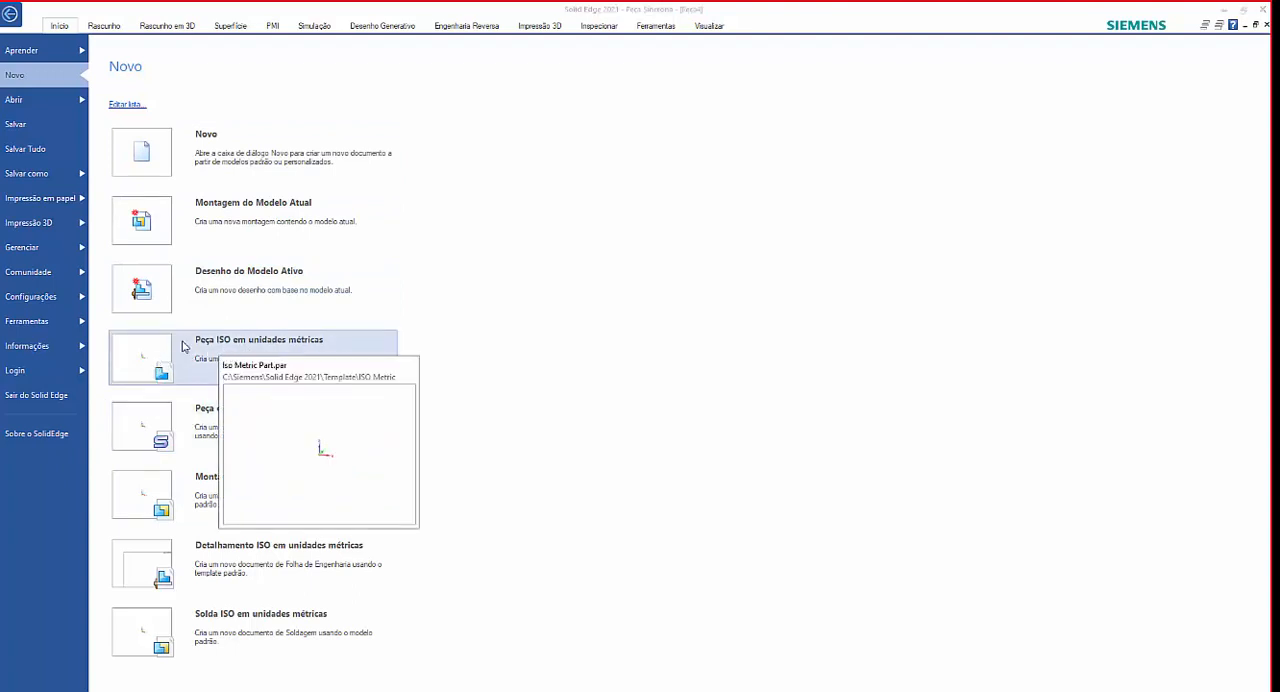
click(210, 165)
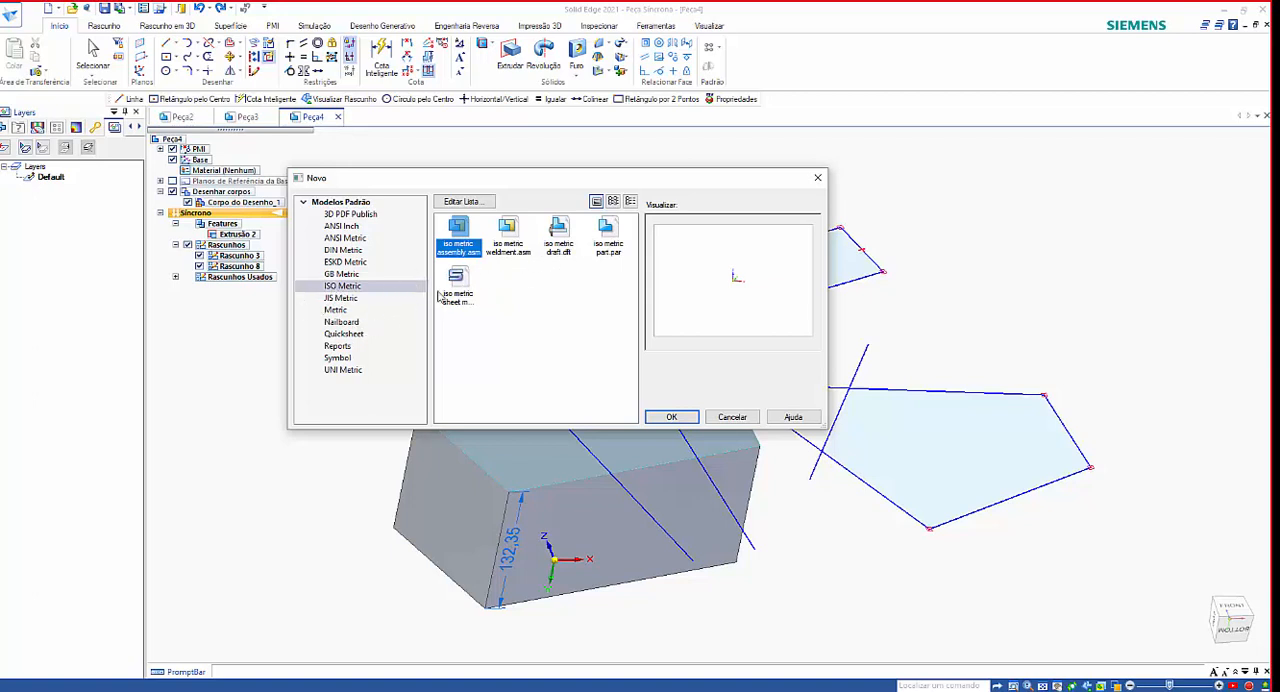
click(612, 240)
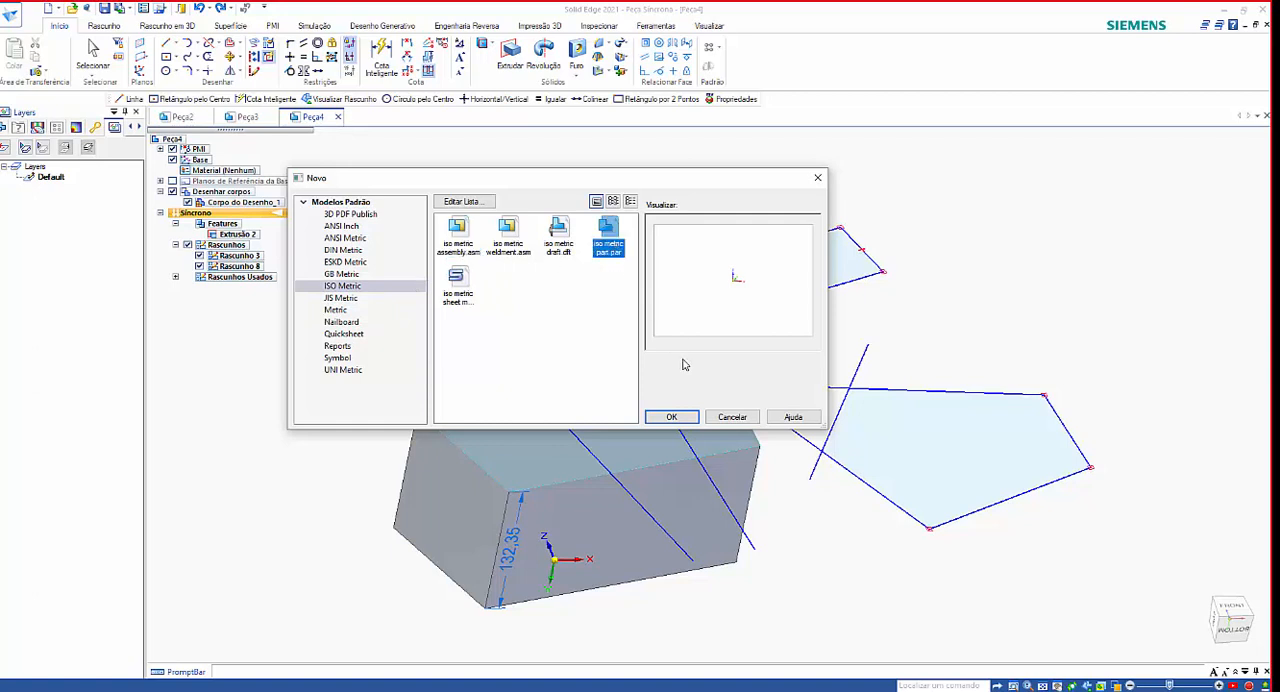
click(675, 417)
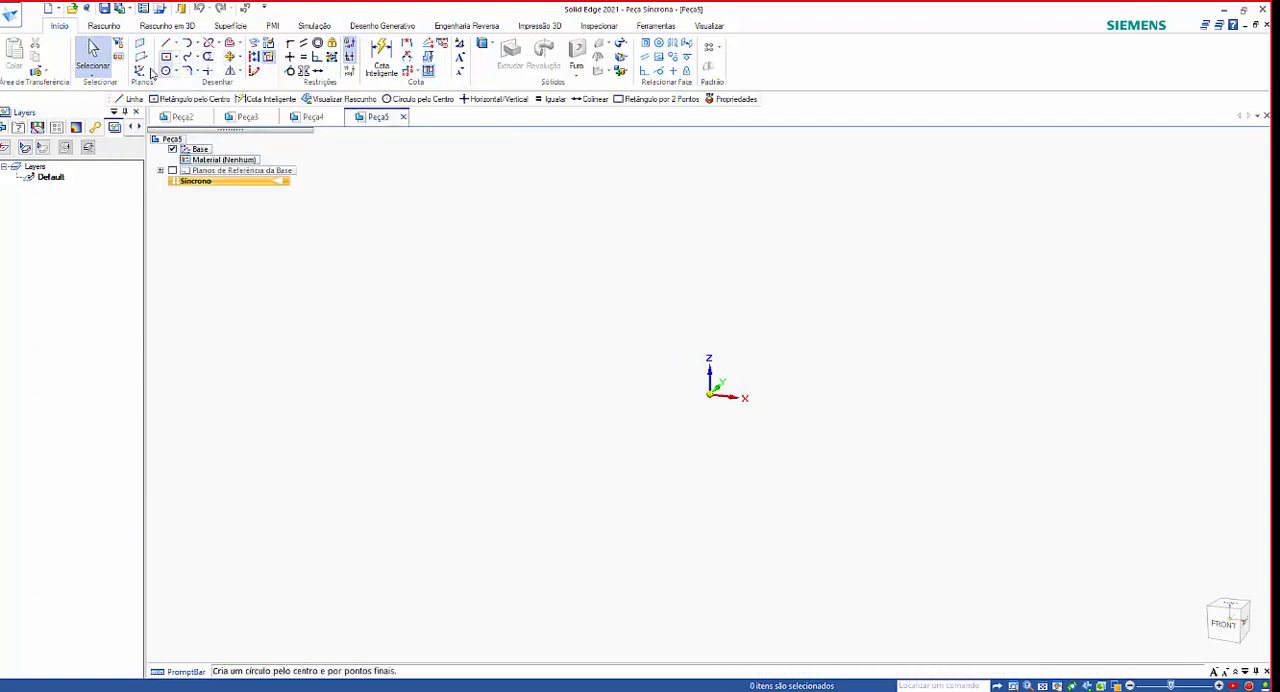
click(101, 28)
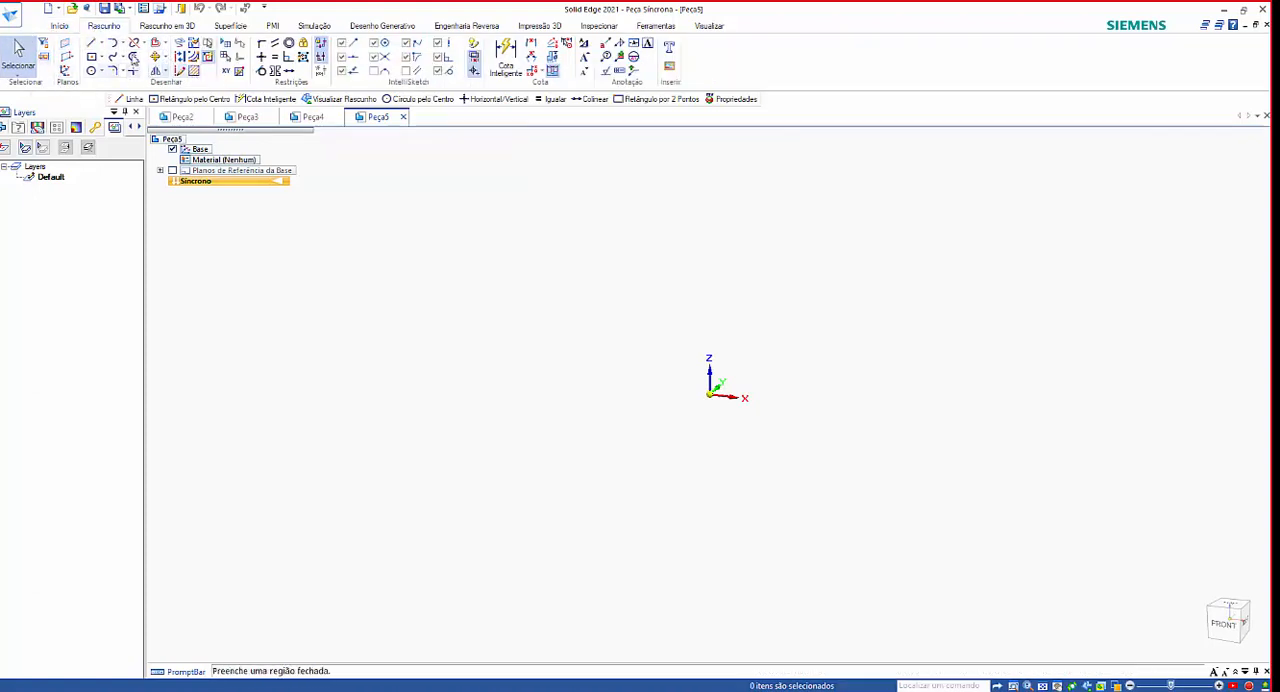
click(62, 28)
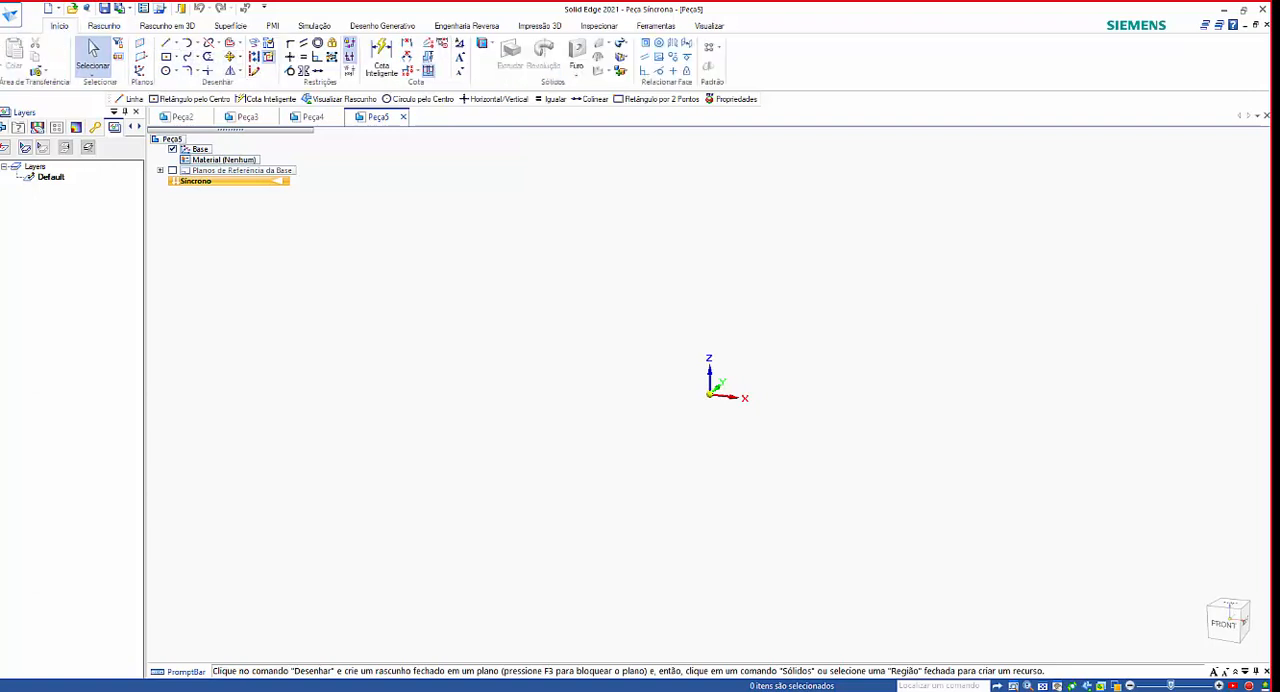
click(45, 73)
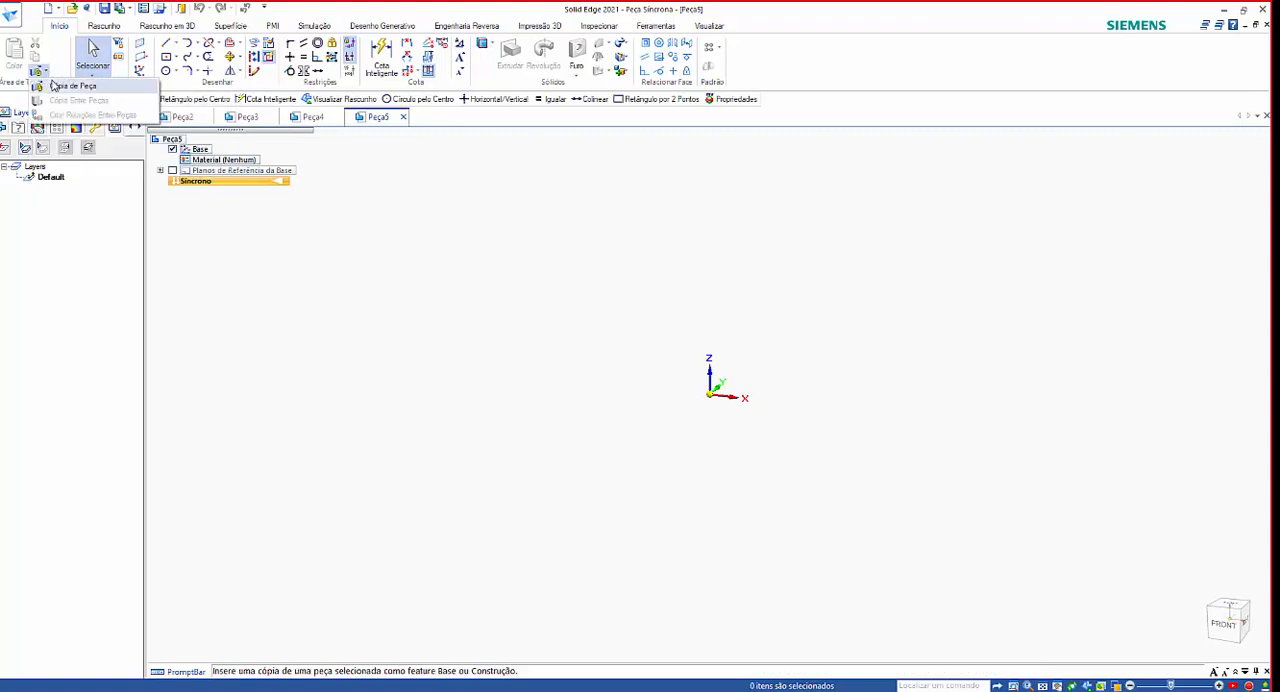
click(424, 230)
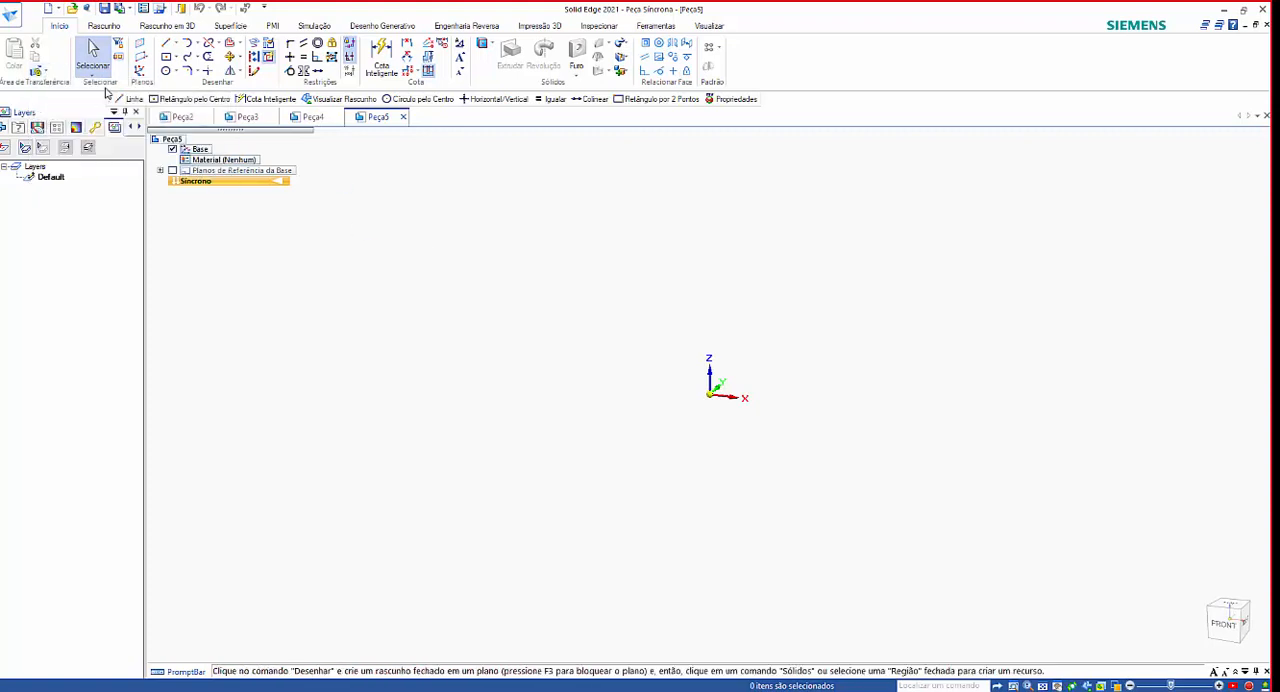
Start the Line command and display the base reference planes.
click(101, 27)
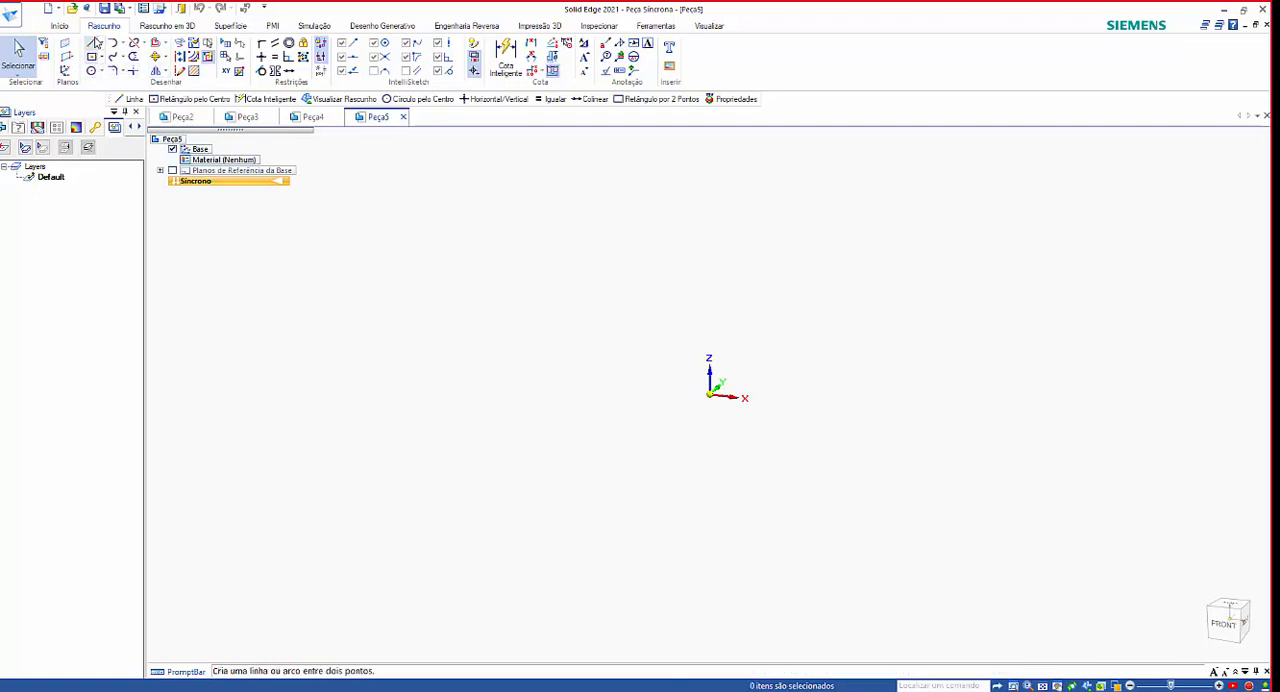
click(92, 45)
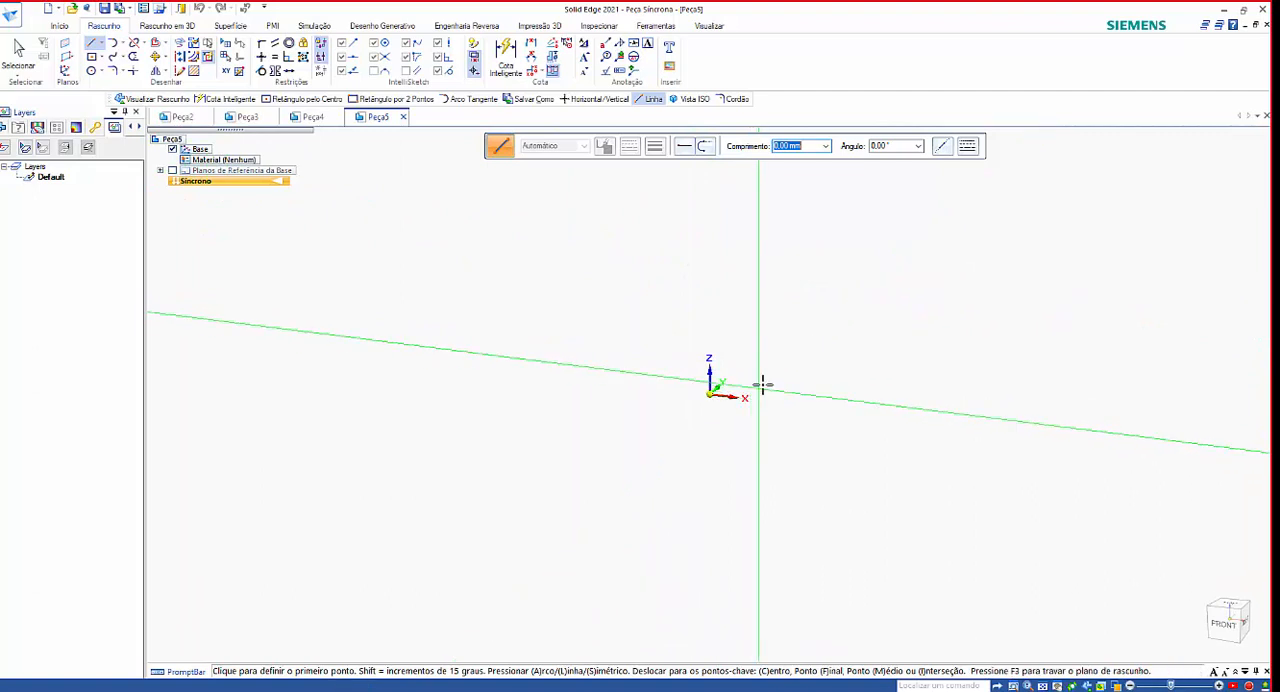
click(172, 171)
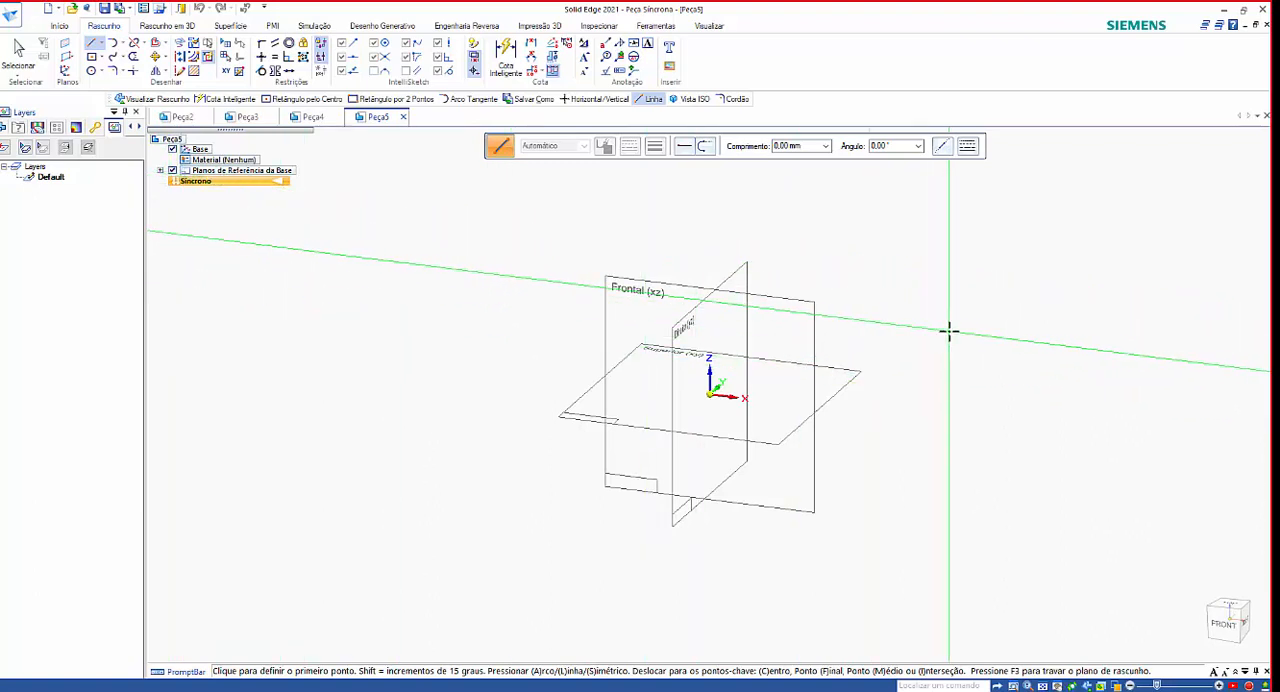
middle_drag(948, 332, 937, 377)
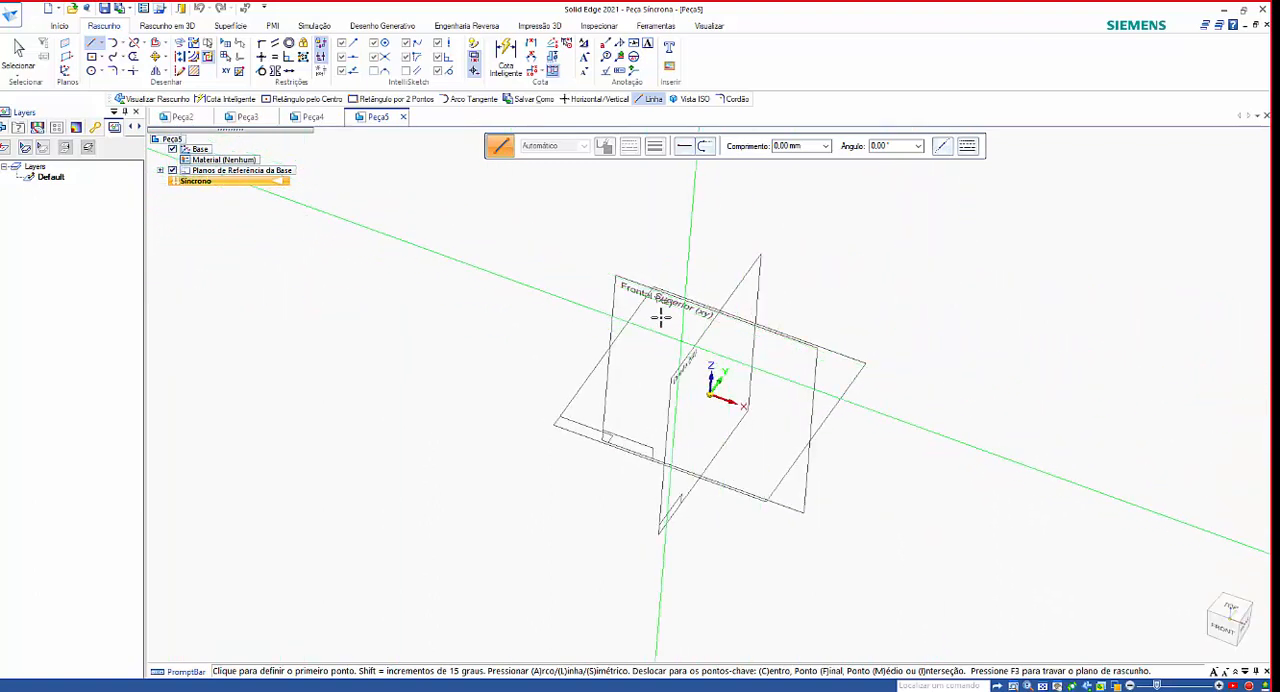
middle_drag(660, 317, 823, 409)
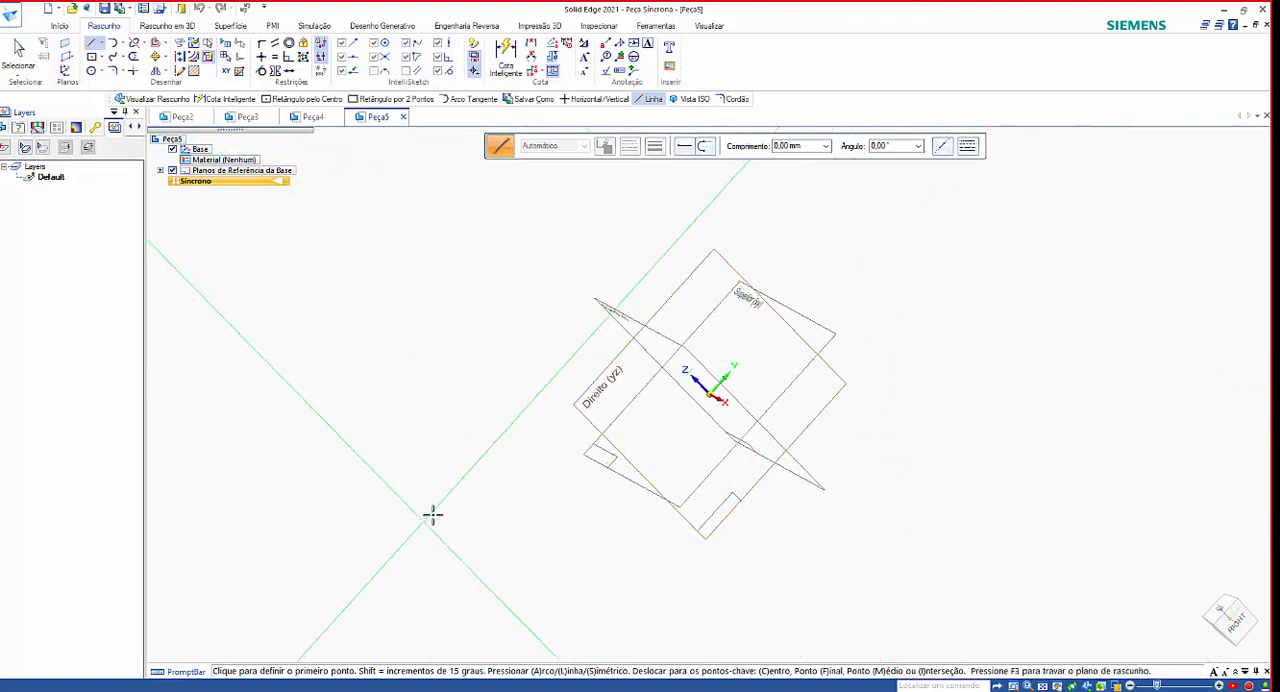
middle_drag(432, 514, 546, 506)
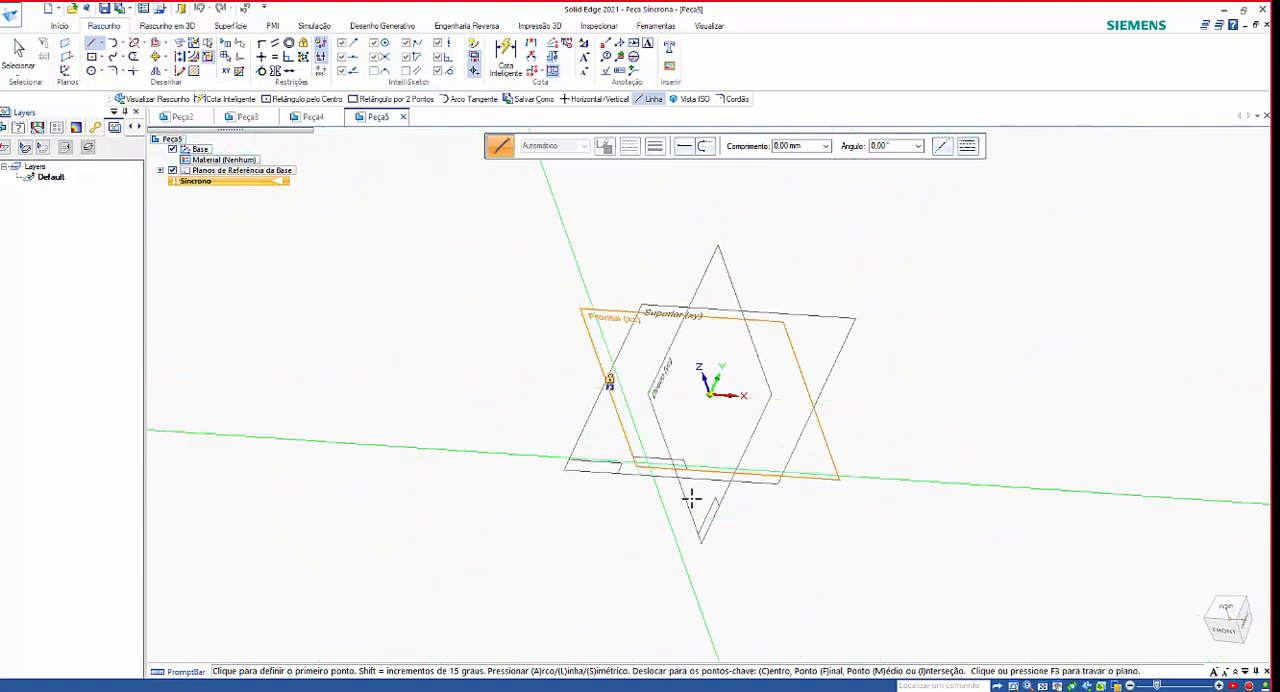
middle_drag(691, 499, 829, 437)
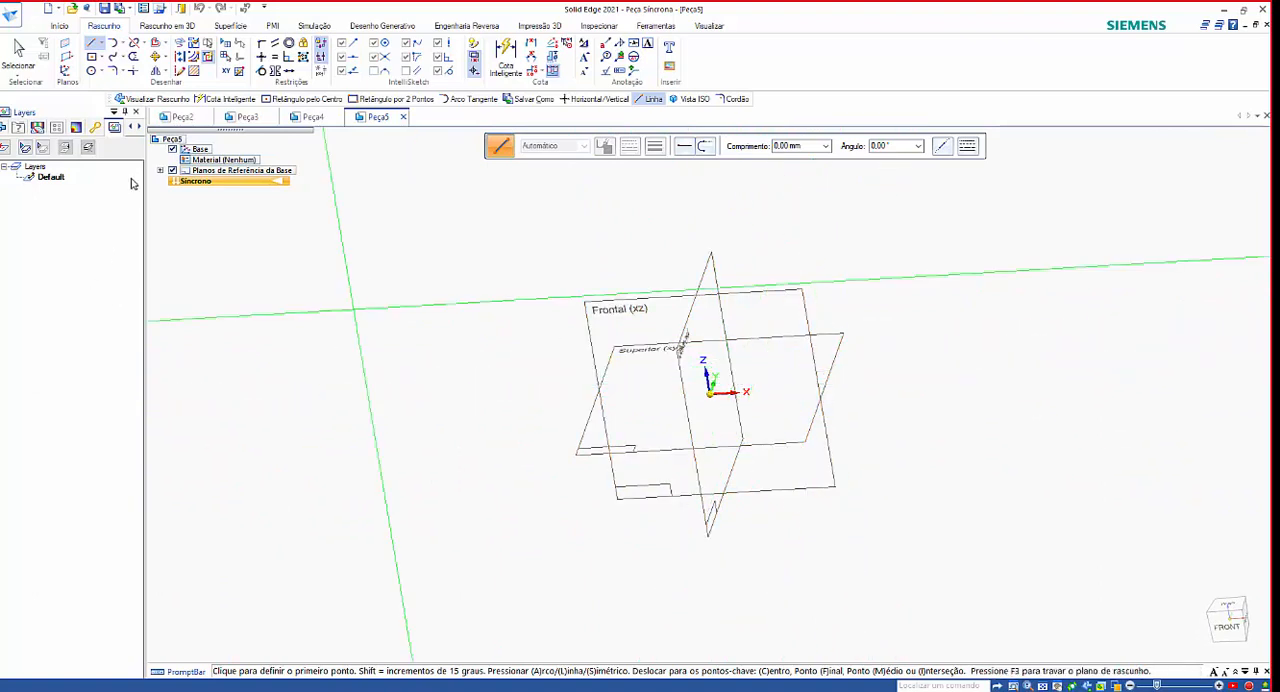
click(172, 170)
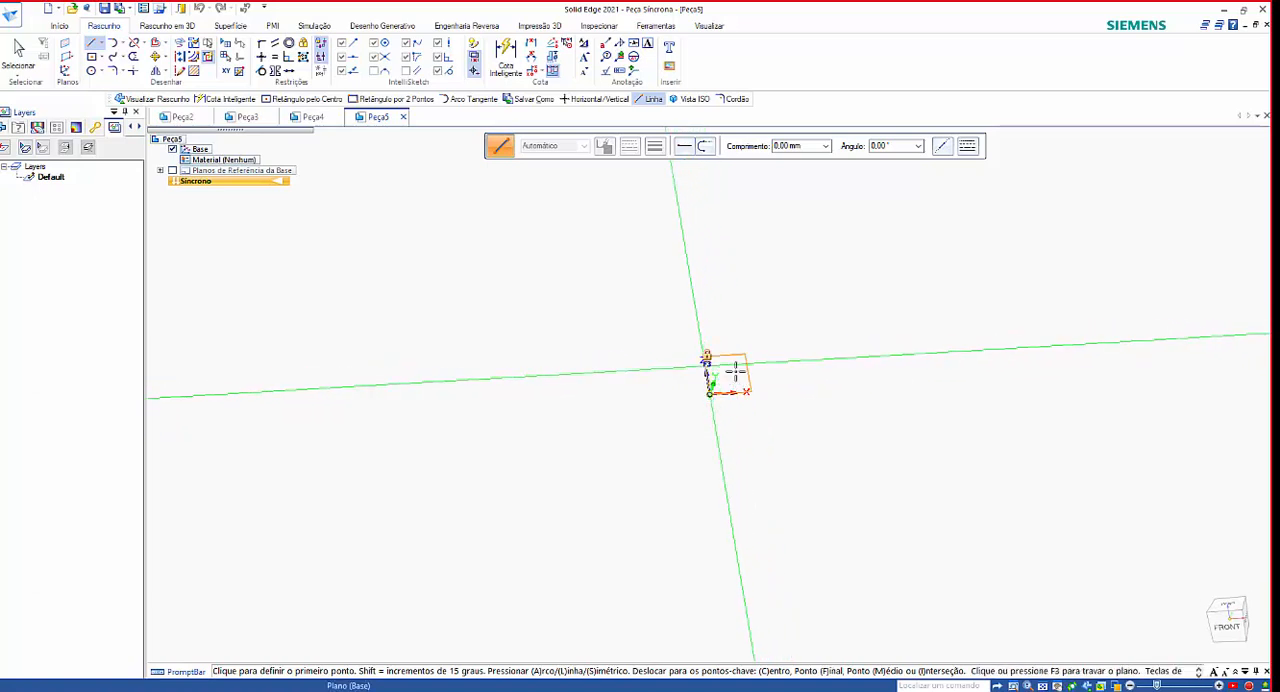
click(172, 171)
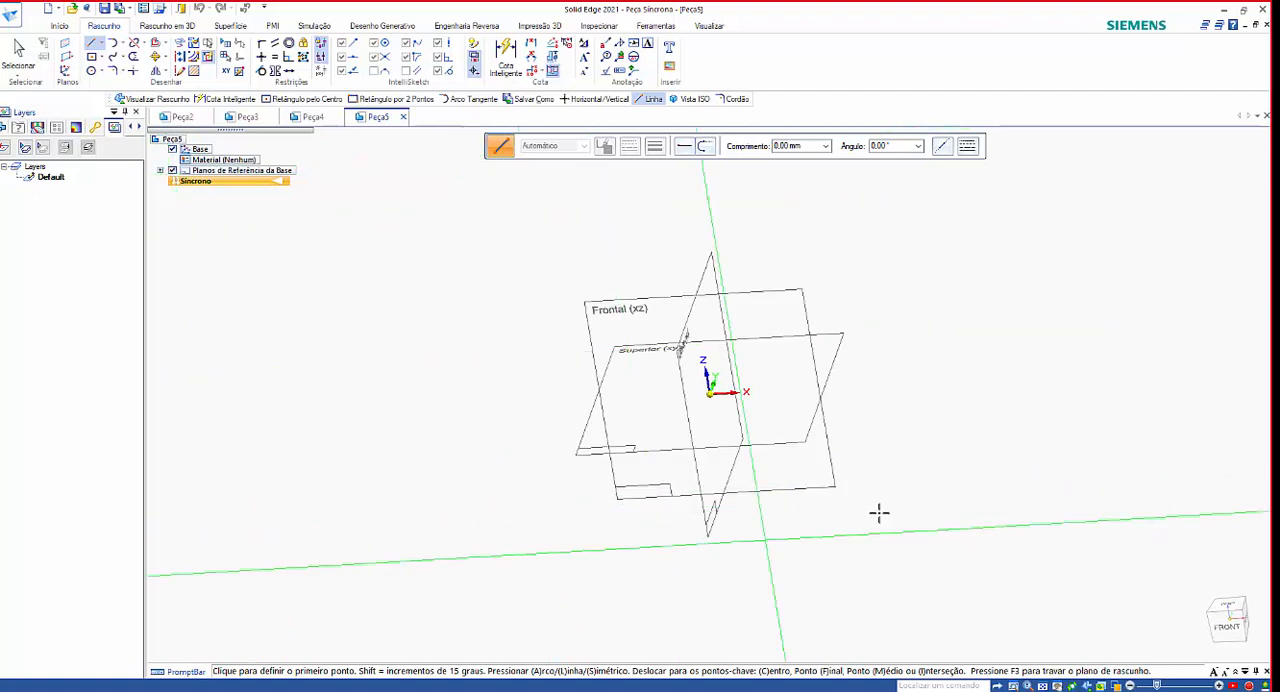
Lock the Superior (xy) plane for sketching, and view it straight on with the base reference planes hidden.
middle_drag(877, 505, 838, 362)
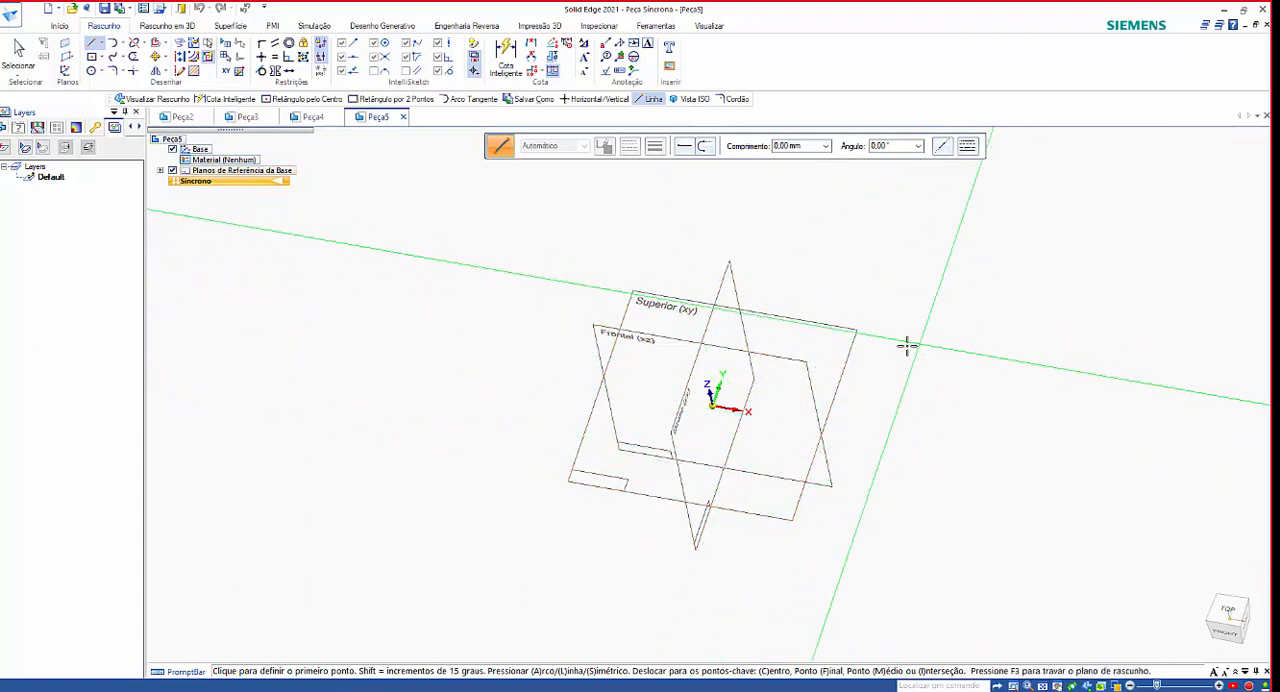
click(847, 330)
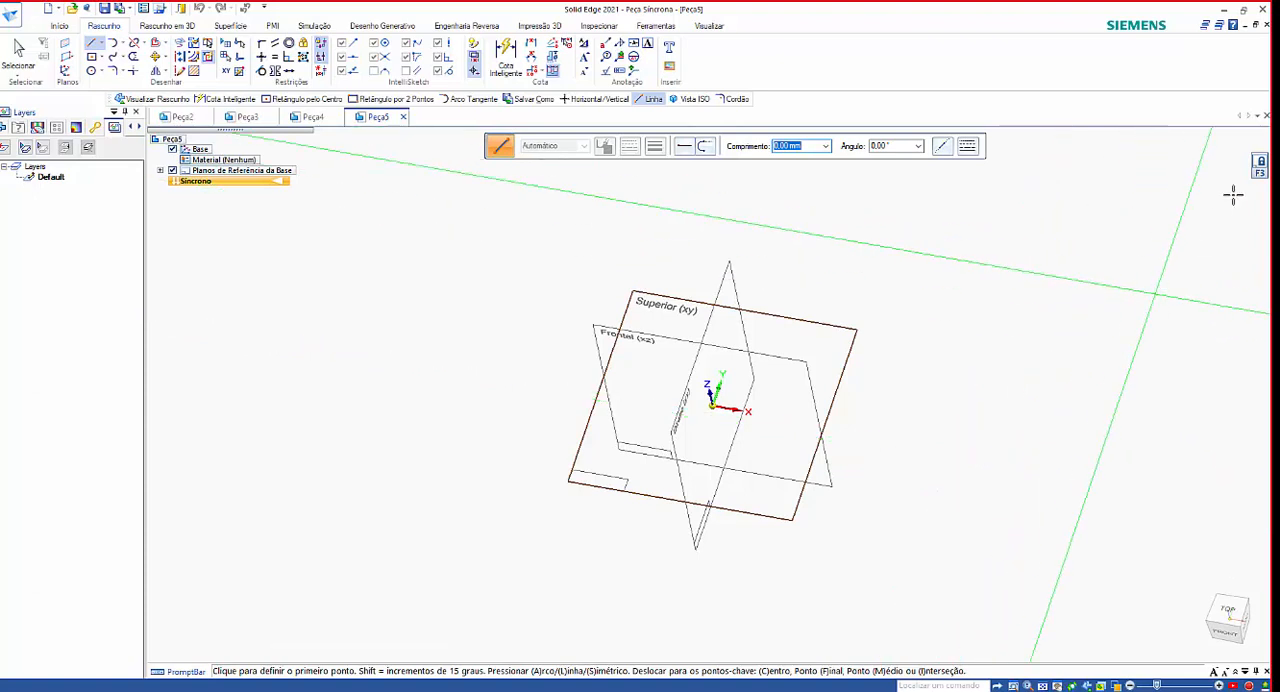
click(1261, 165)
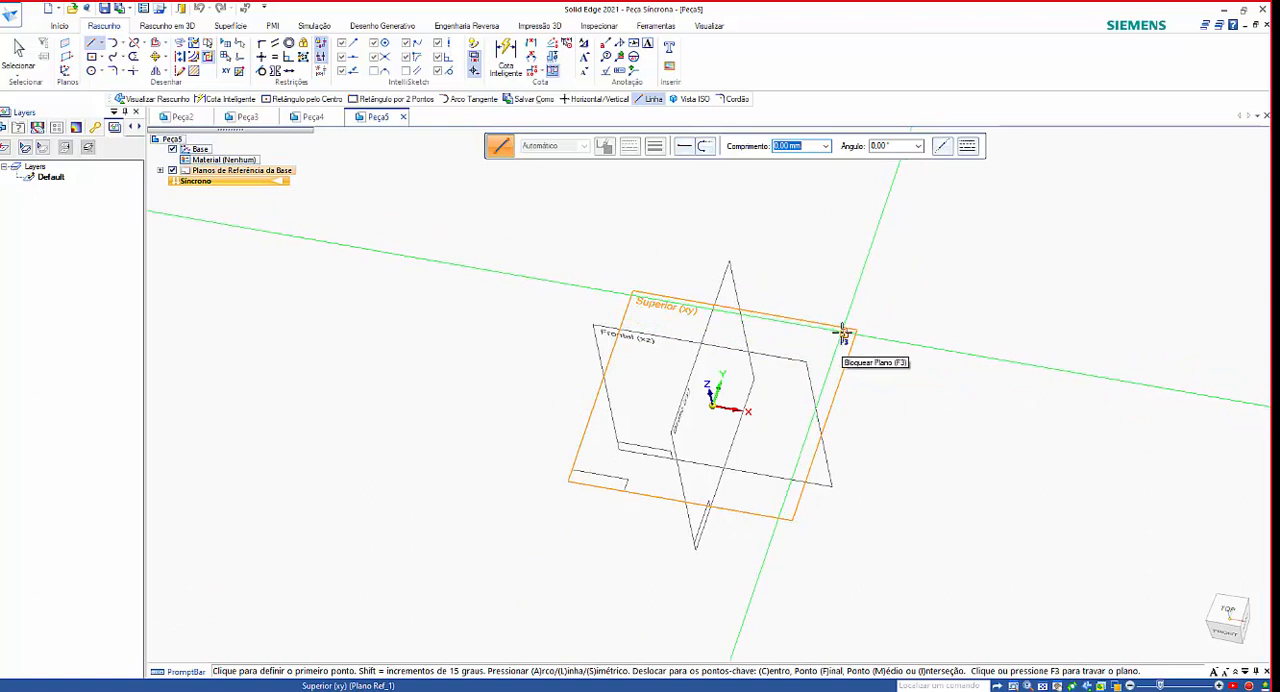
key(F3)
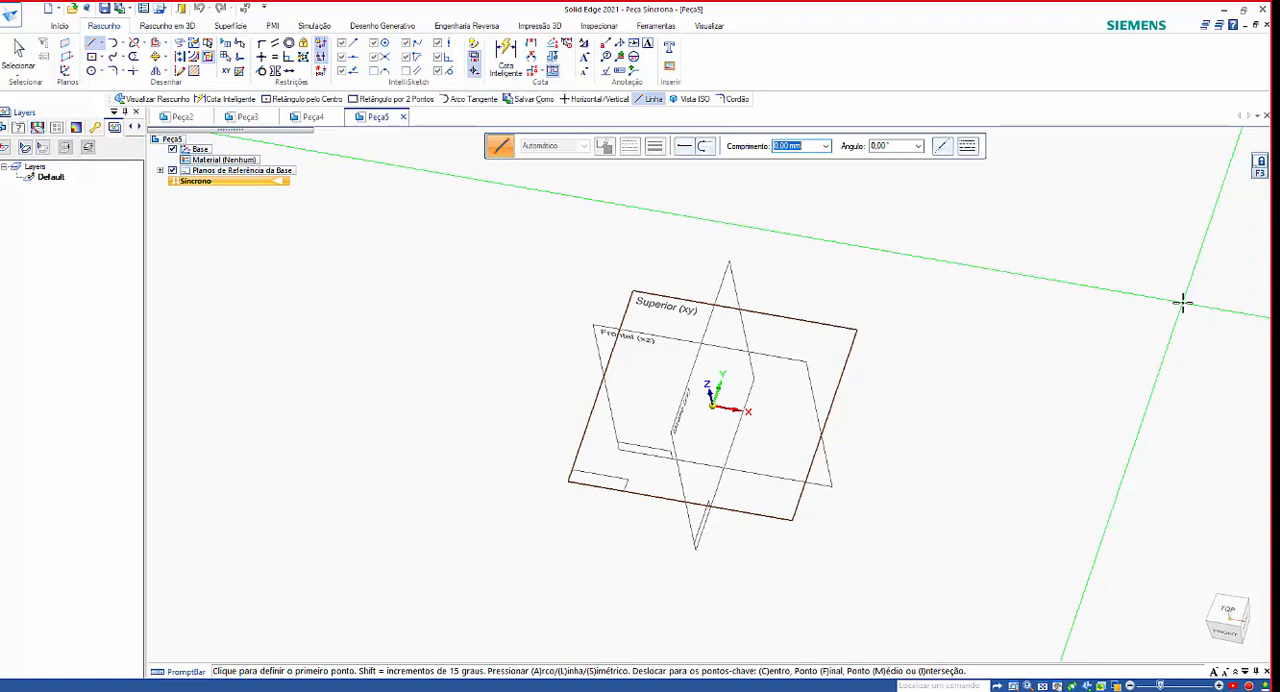
key(ctrl+h)
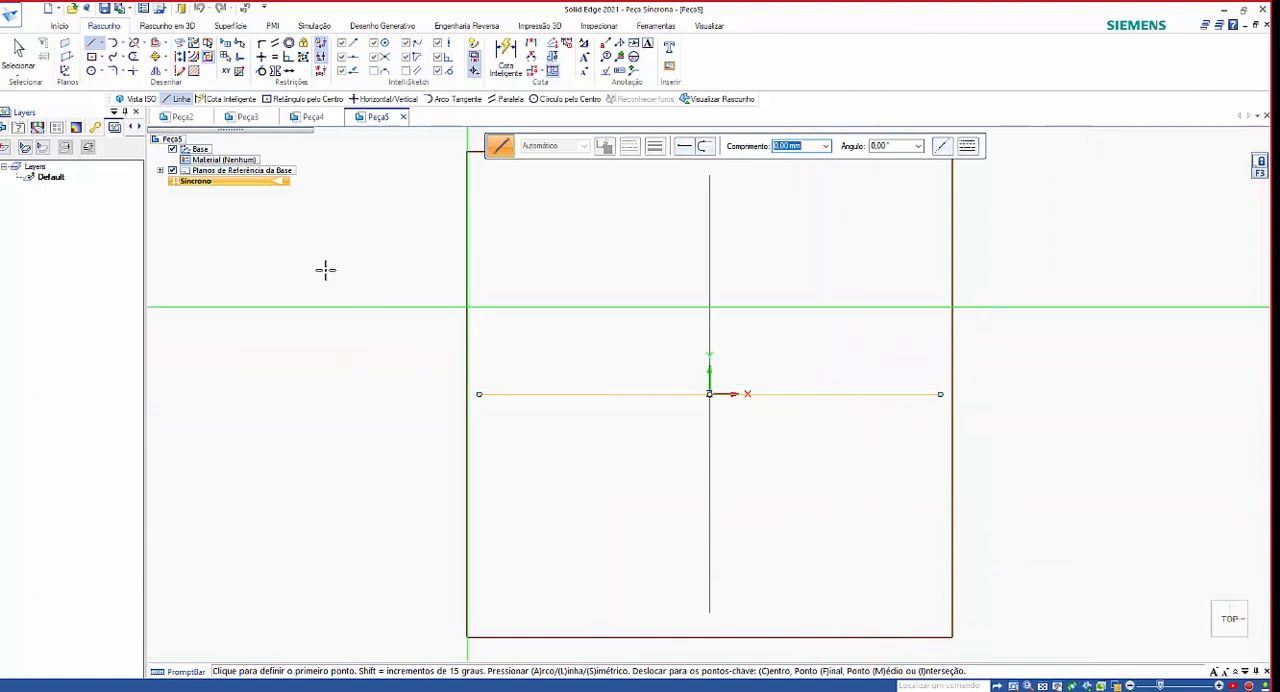
click(172, 171)
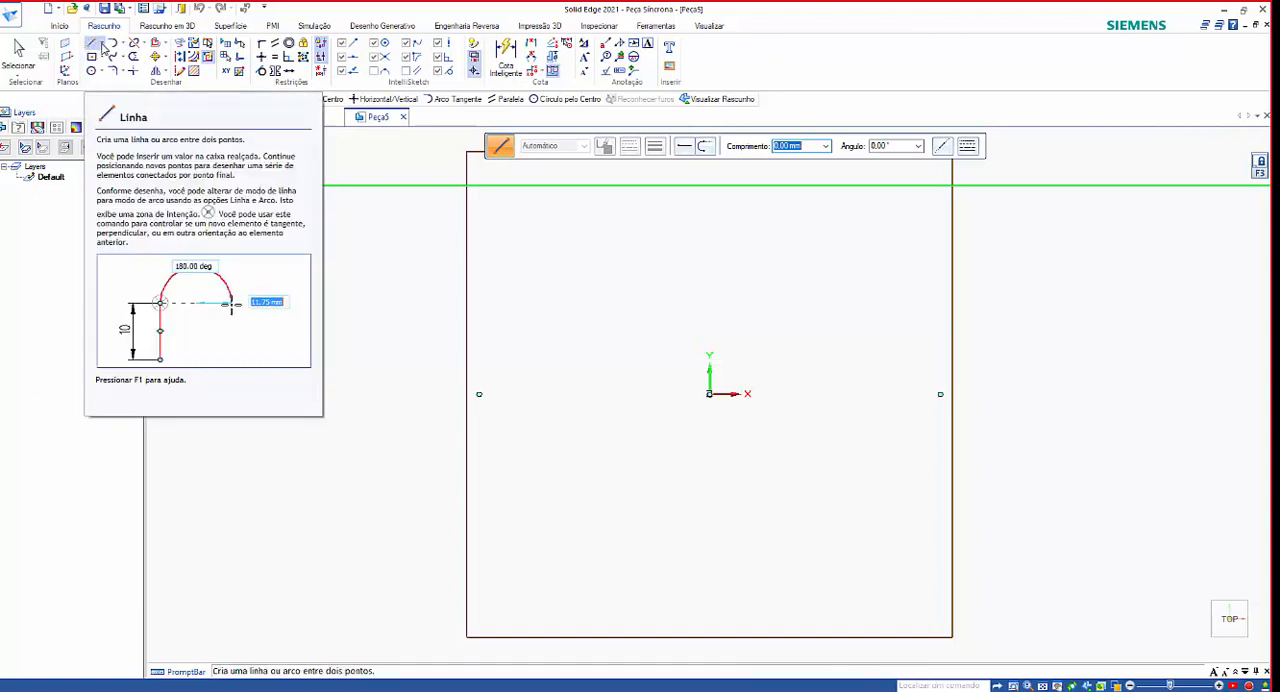
click(103, 47)
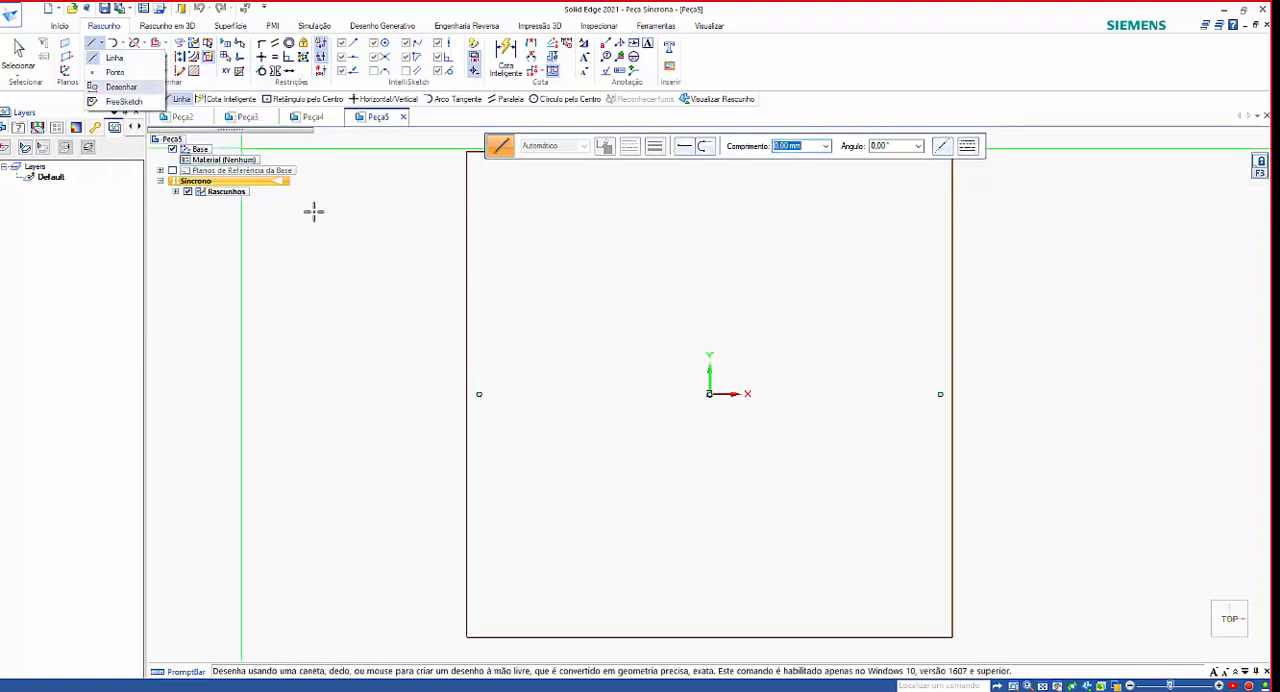
click(411, 250)
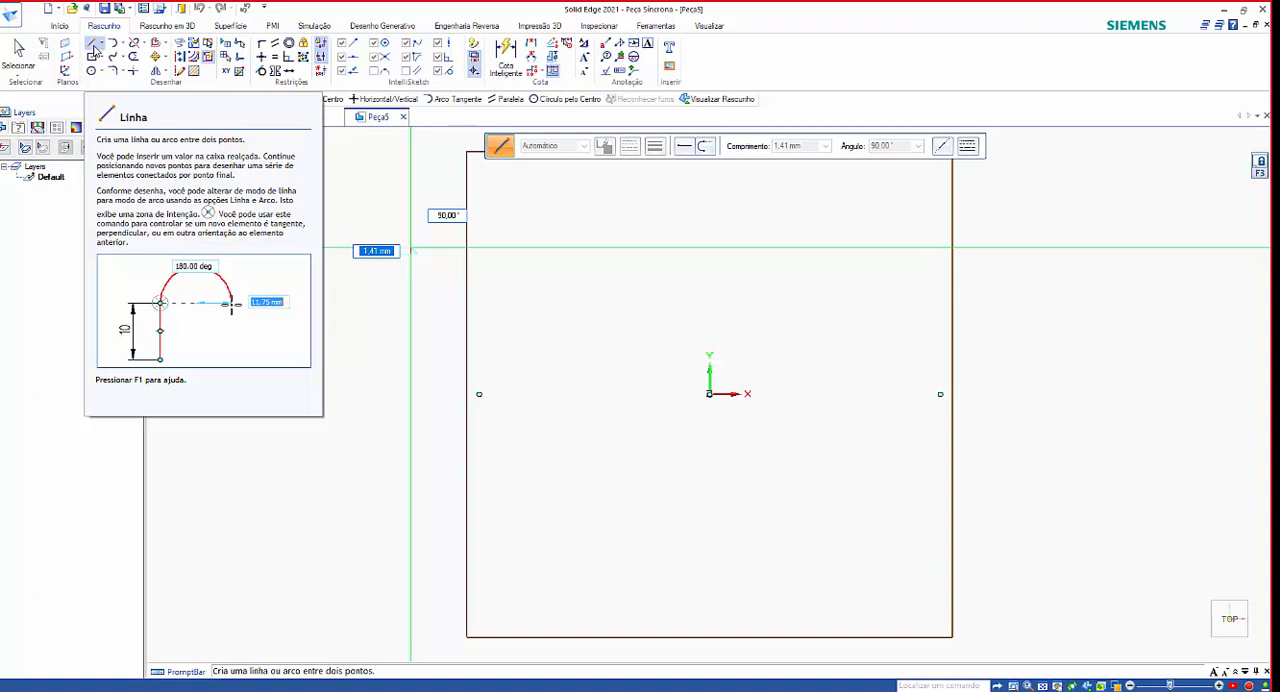
click(412, 251)
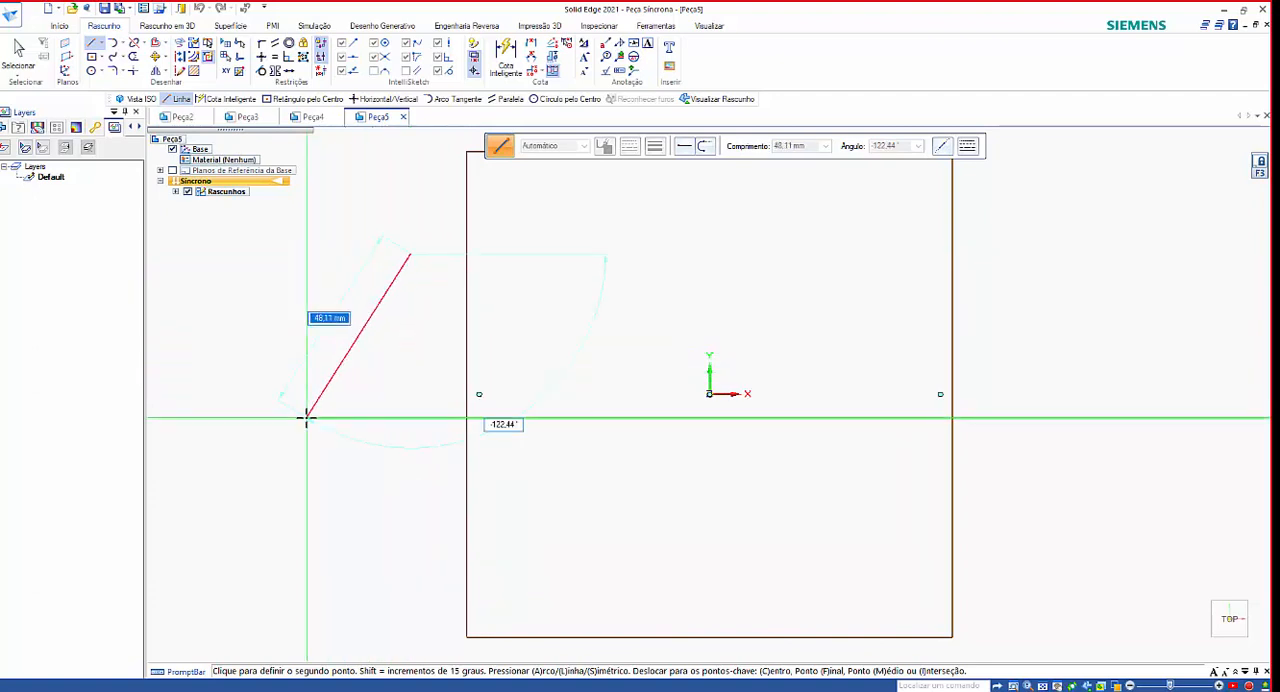
key(Escape)
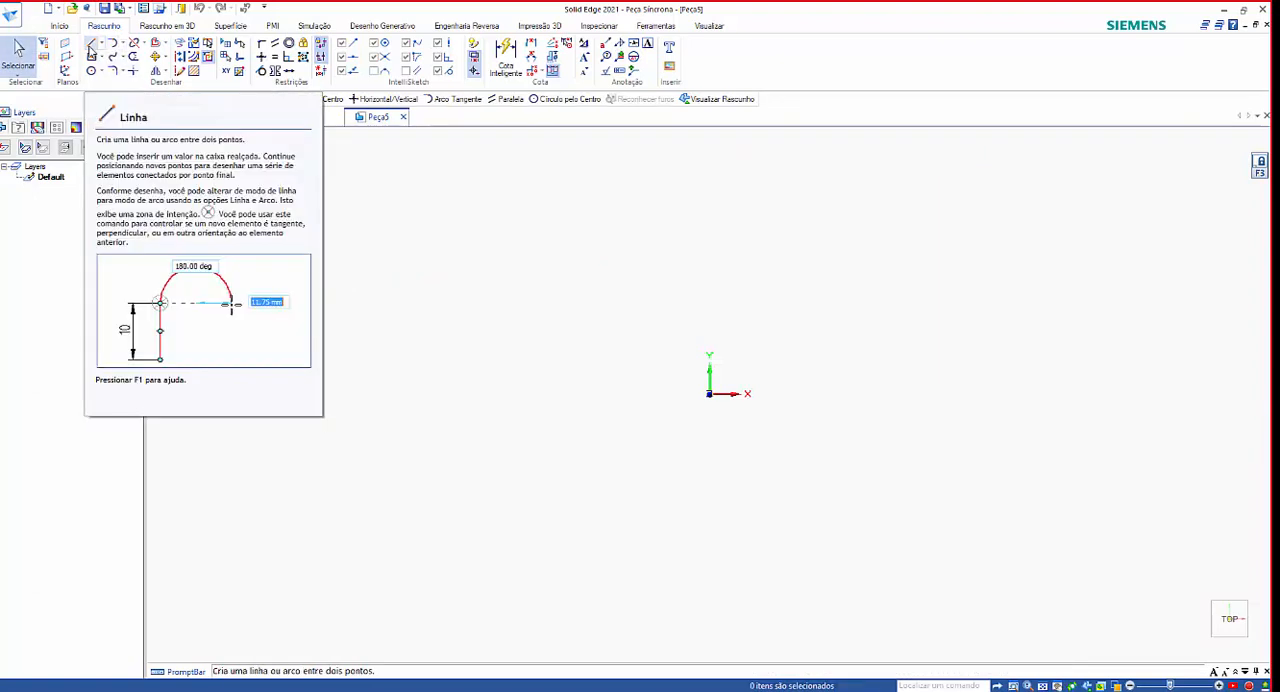
Draw a vertical line downward, about 53 mm long, on the negative X side of the origin.
click(90, 48)
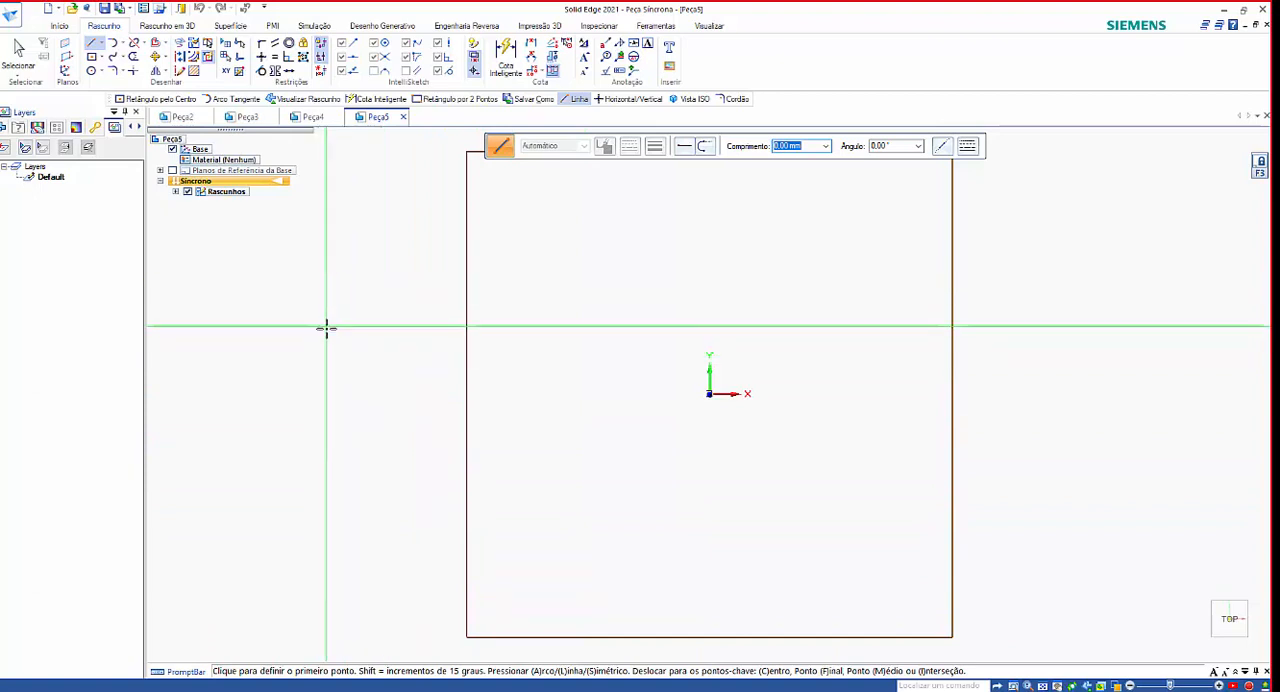
click(343, 294)
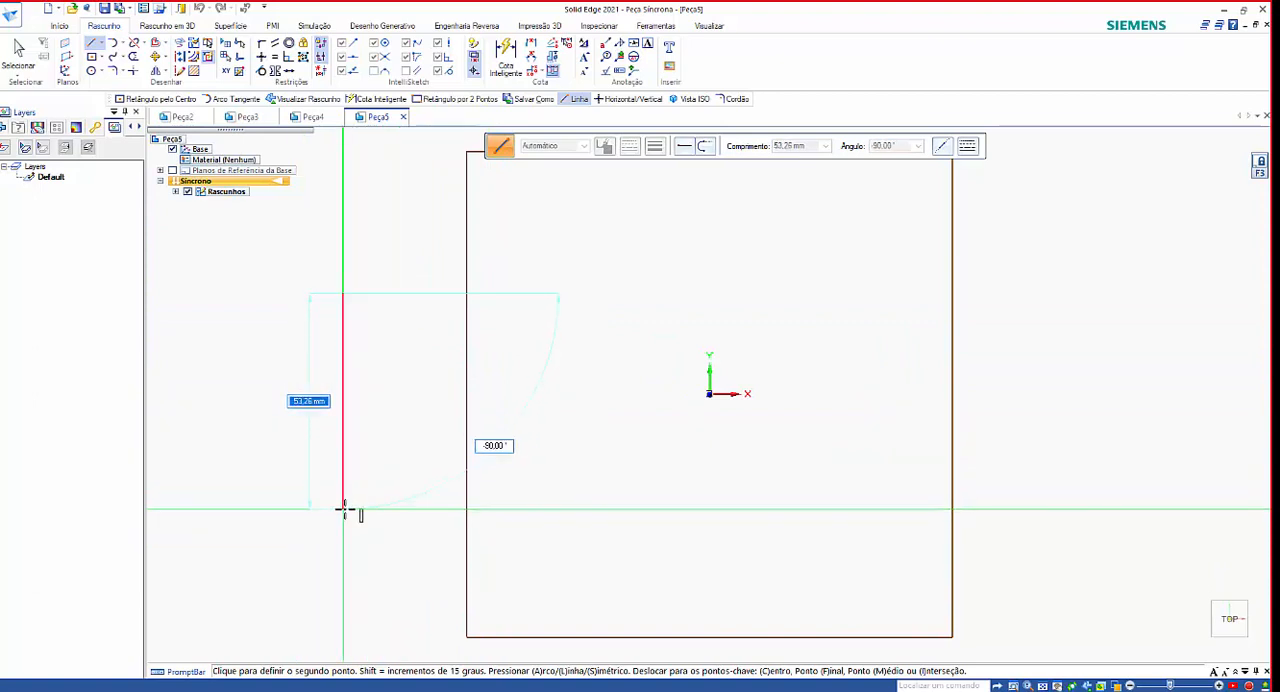
click(343, 509)
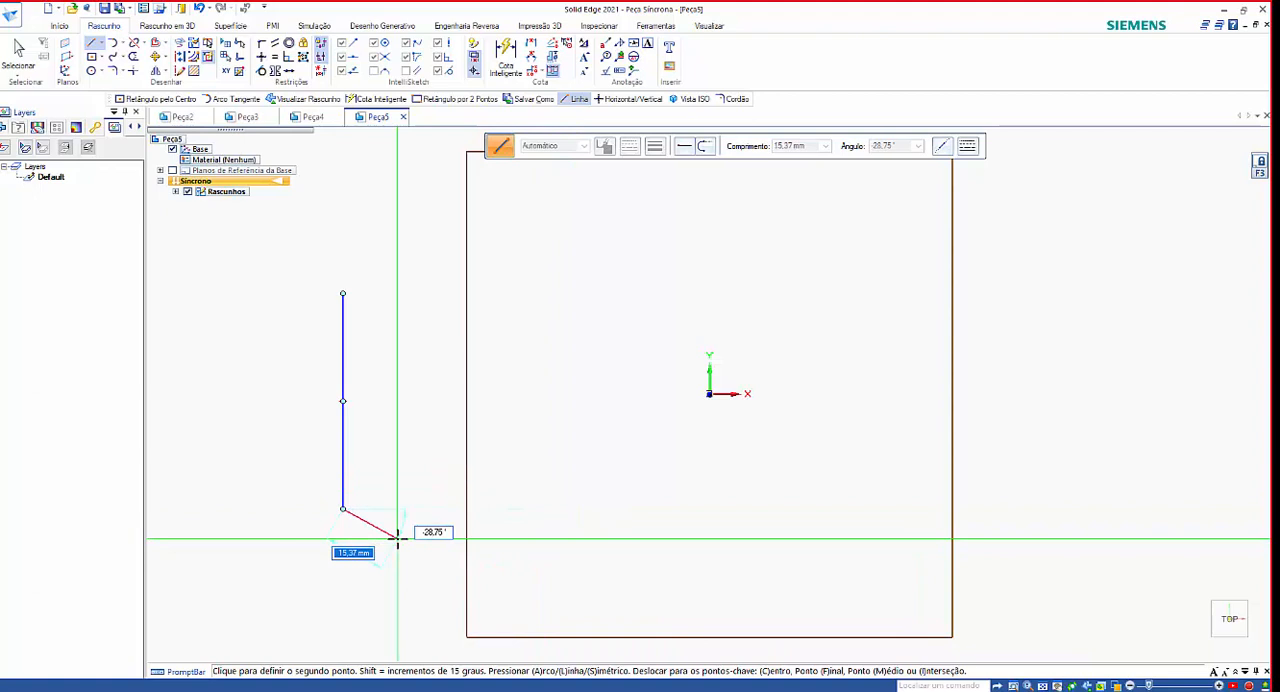
Continue from the line's lower end with a tangent 180° arc of about 12 mm radius and a second tangent arc bulging upward, and end the chain.
key(a)
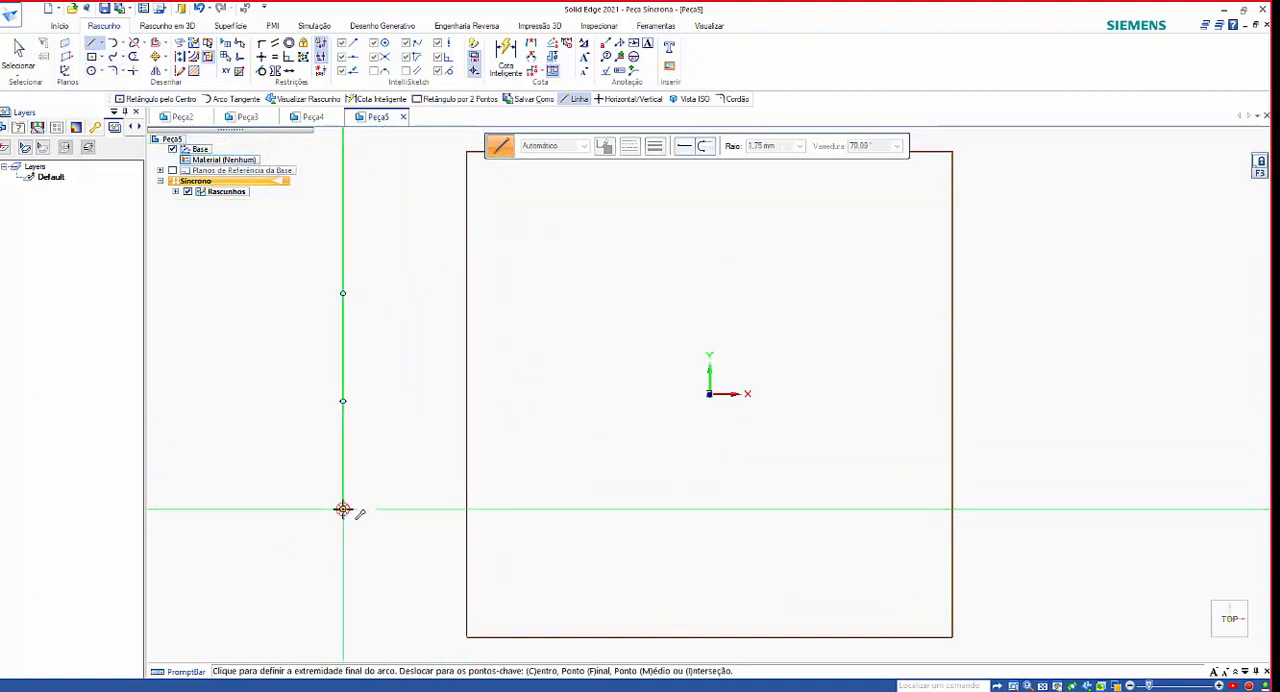
click(441, 509)
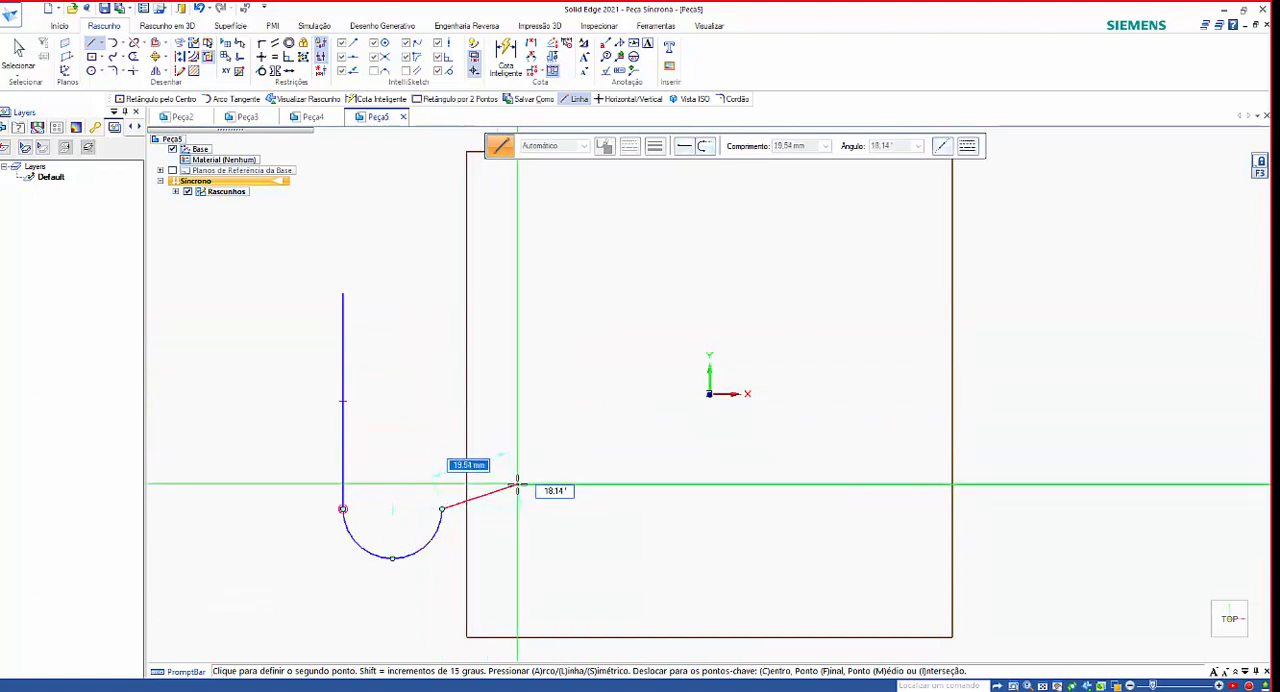
key(a)
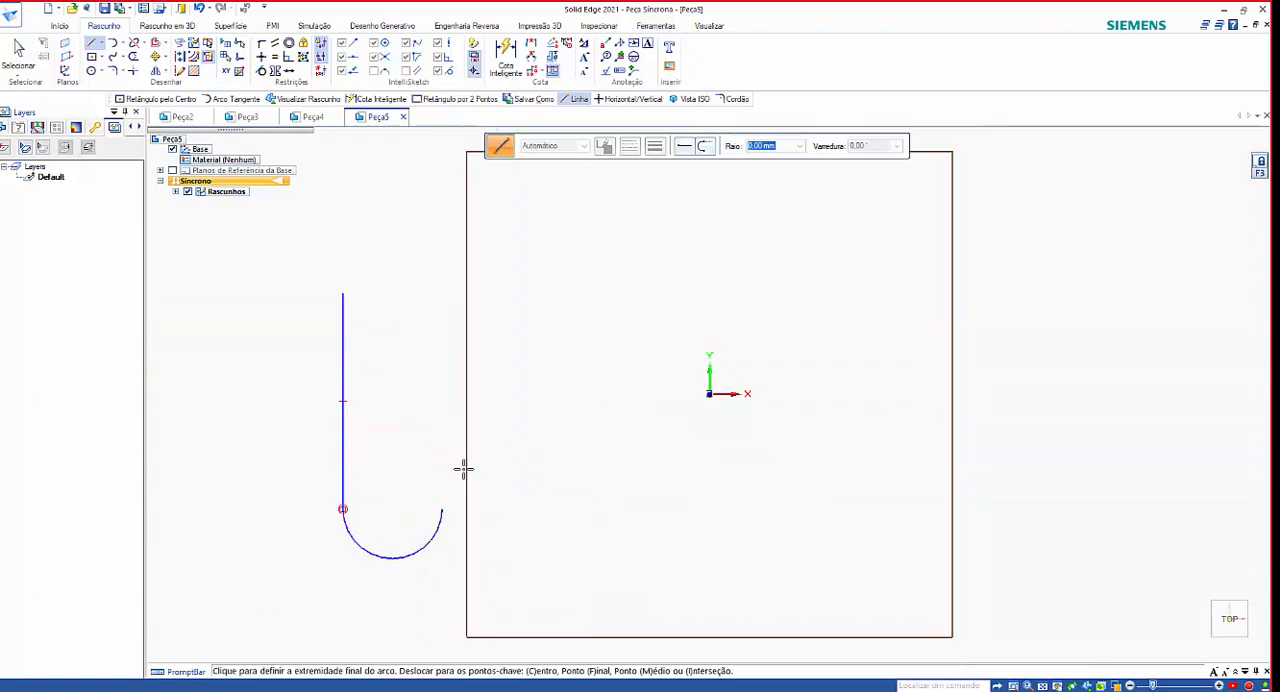
click(598, 478)
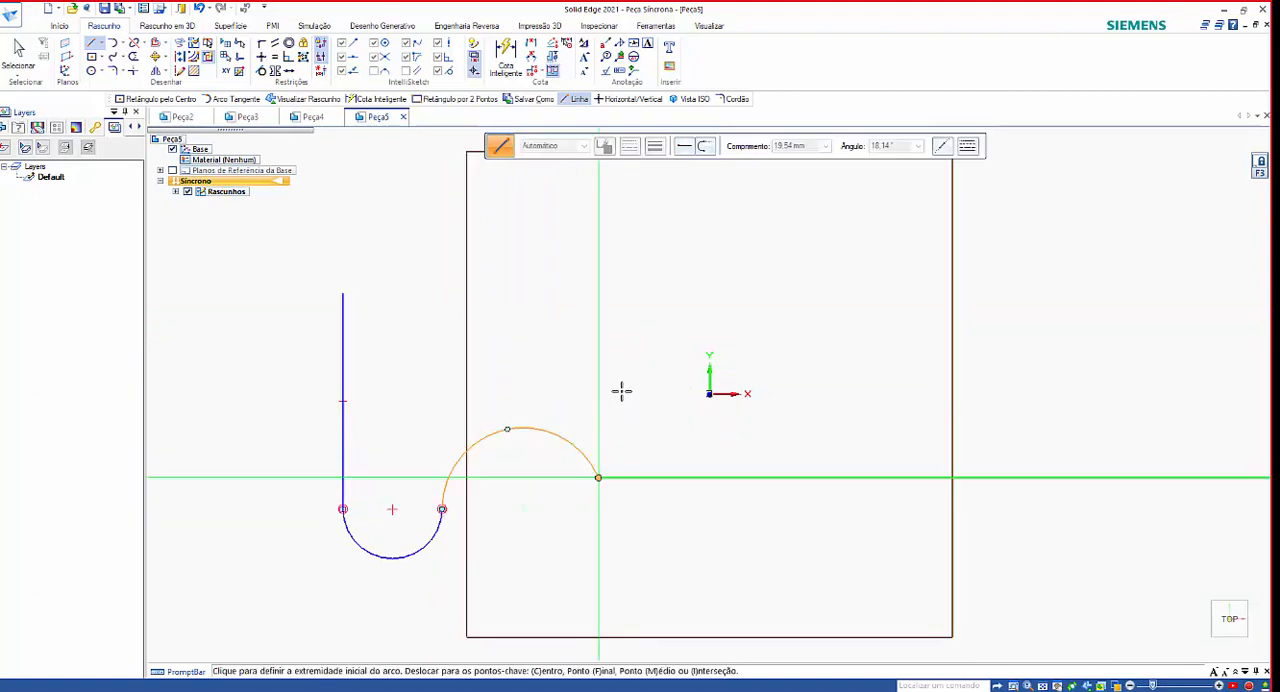
key(Escape)
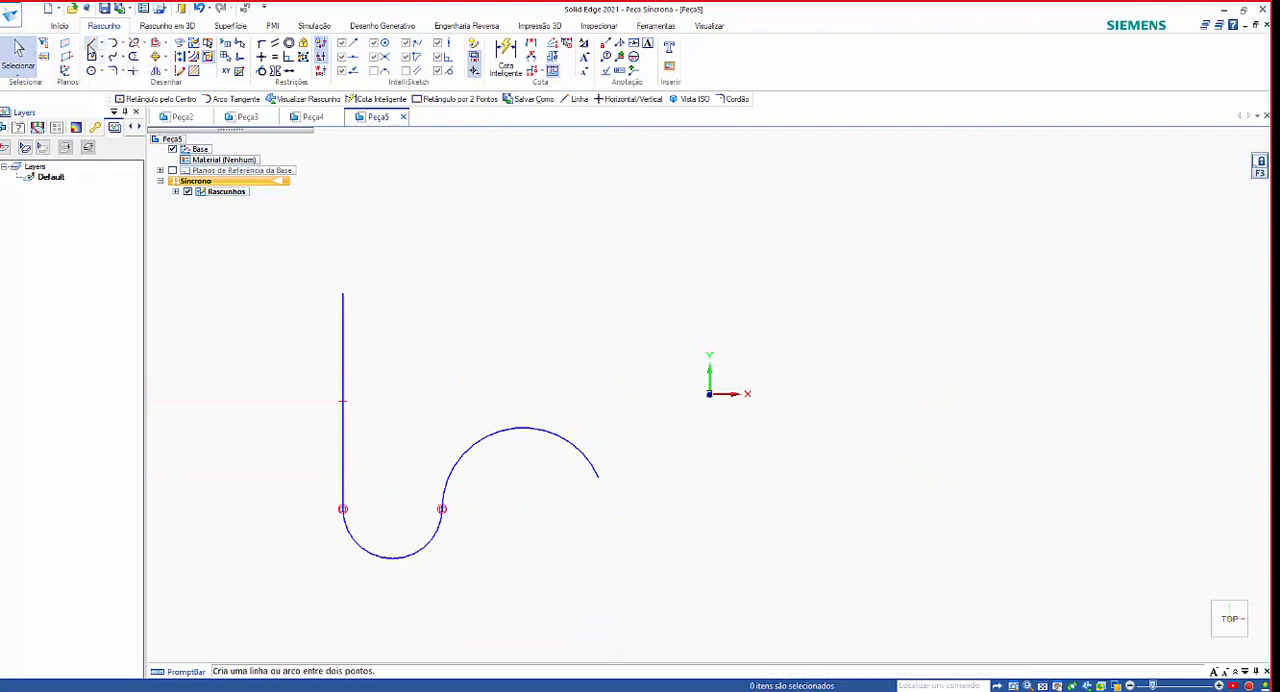
Draw a separate horizontal line 50 mm long at 0° above the line-and-arc chain.
click(91, 47)
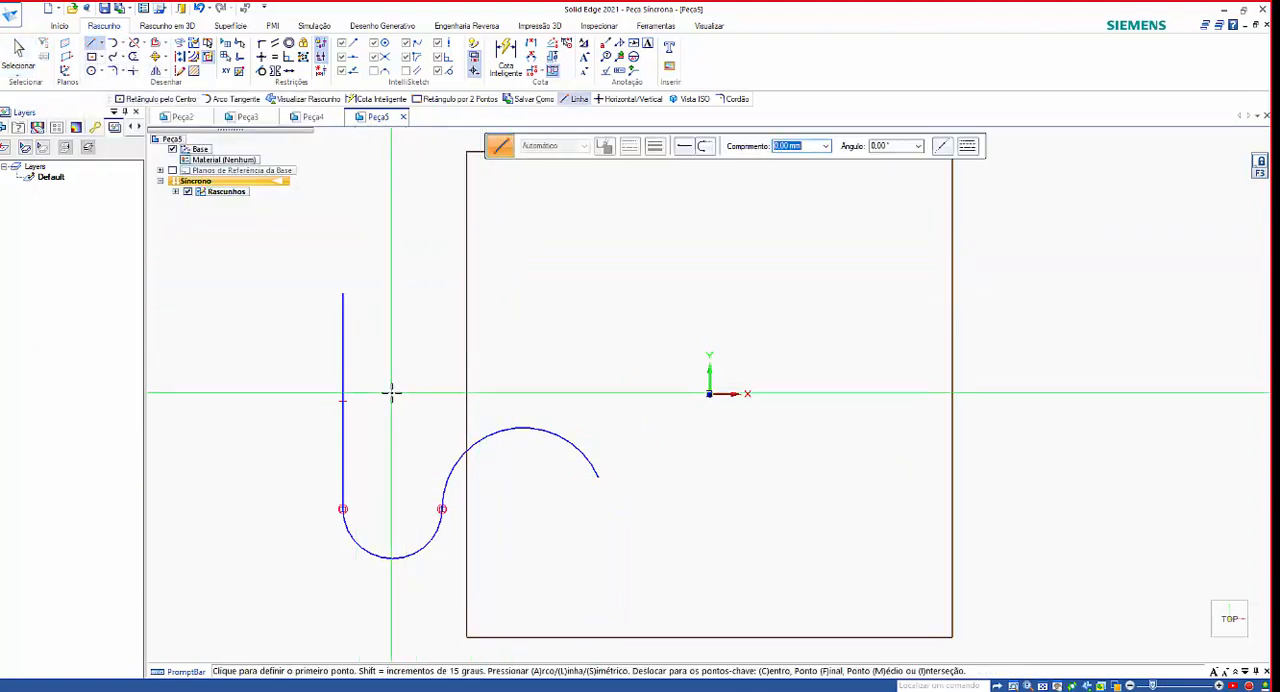
scroll(360, 392, up, 1)
scroll(258, 383, down, 1)
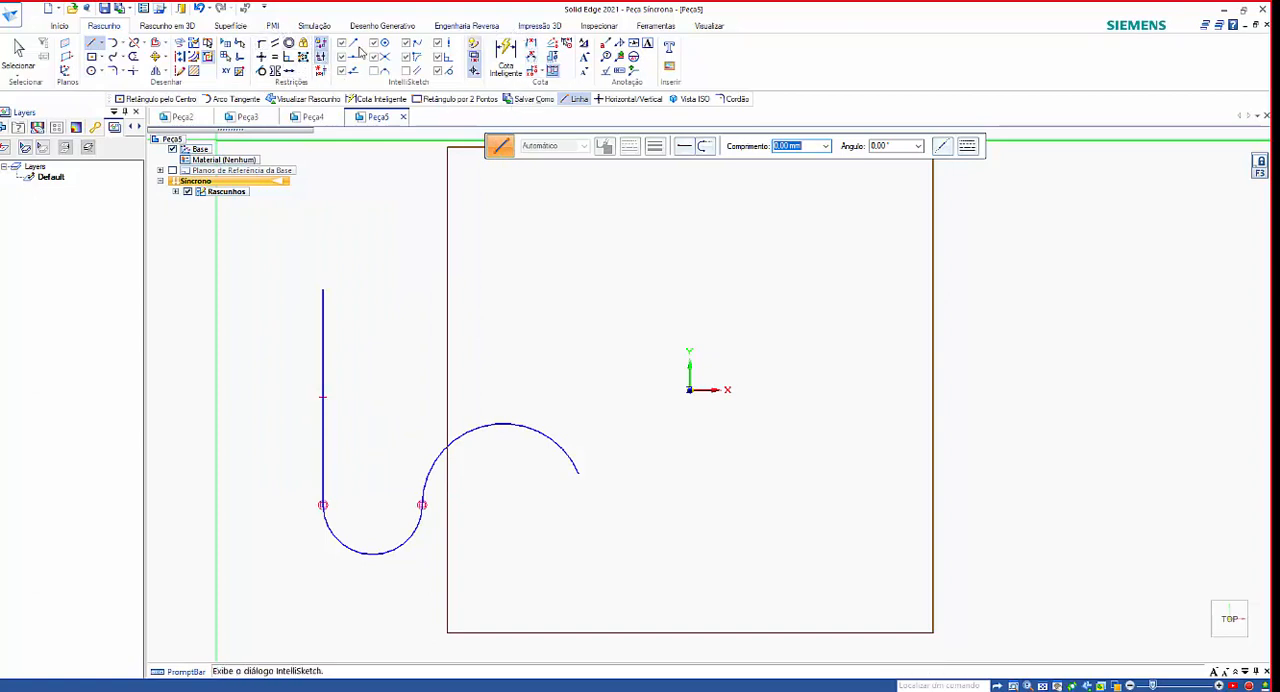
click(91, 46)
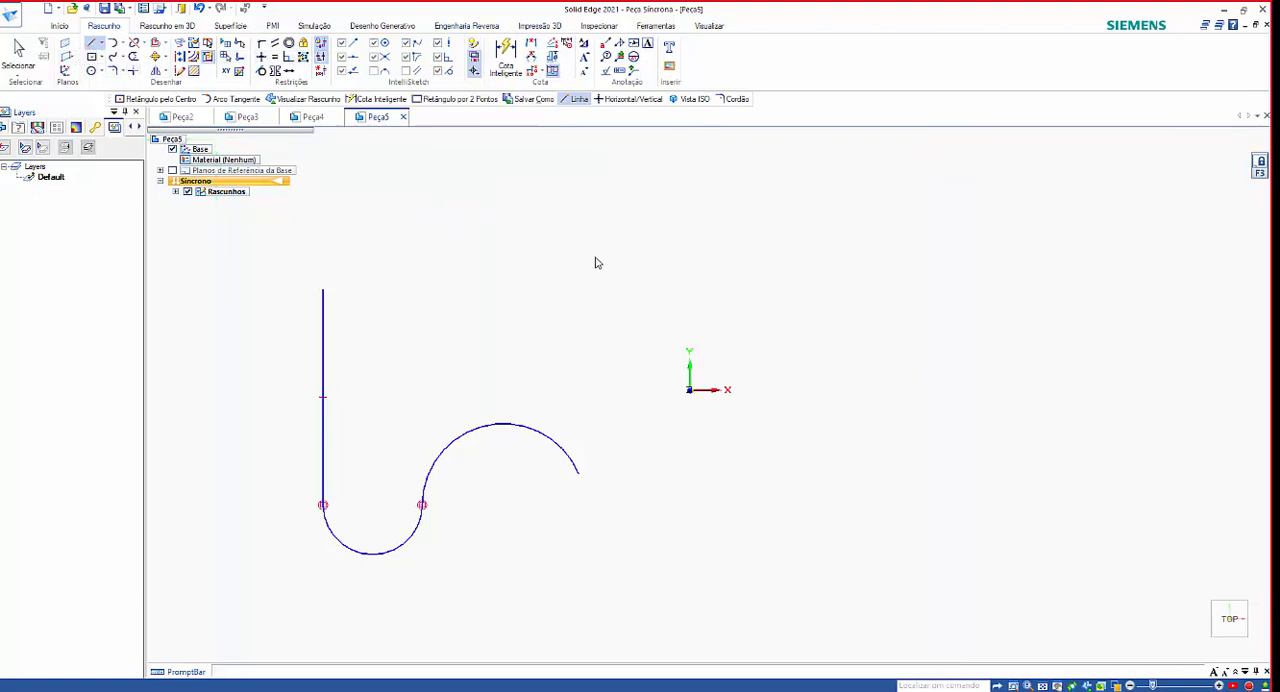
click(379, 249)
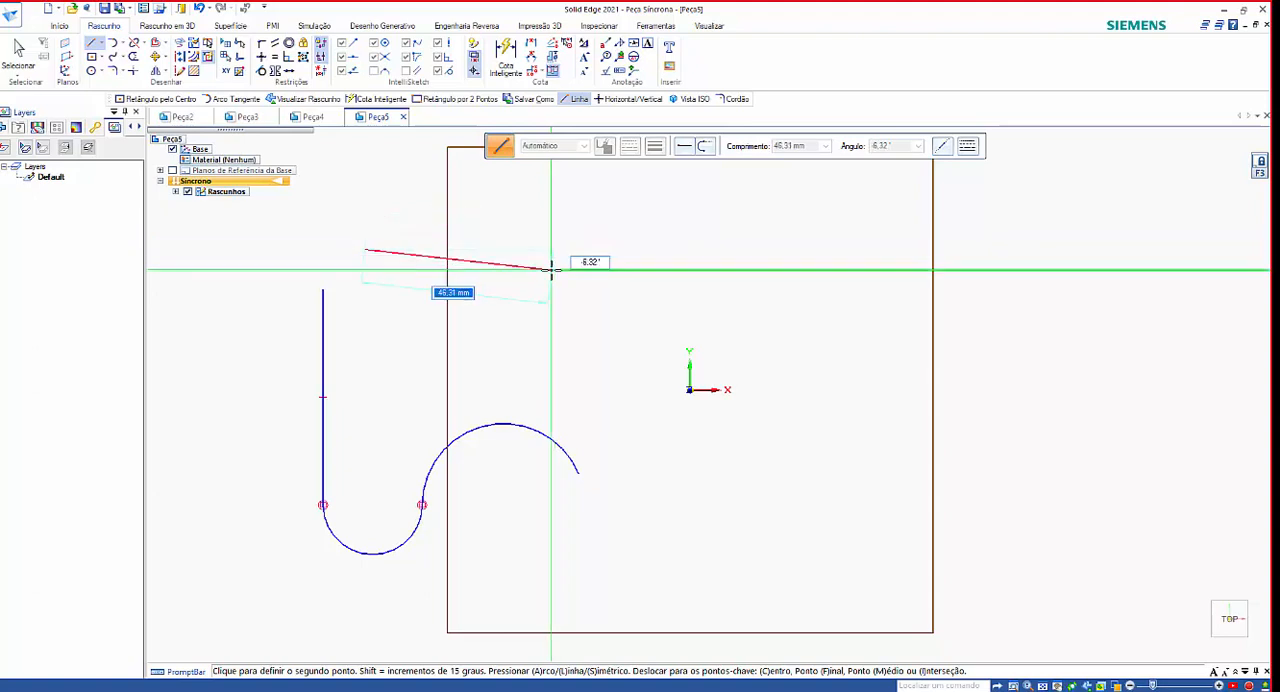
key(Tab)
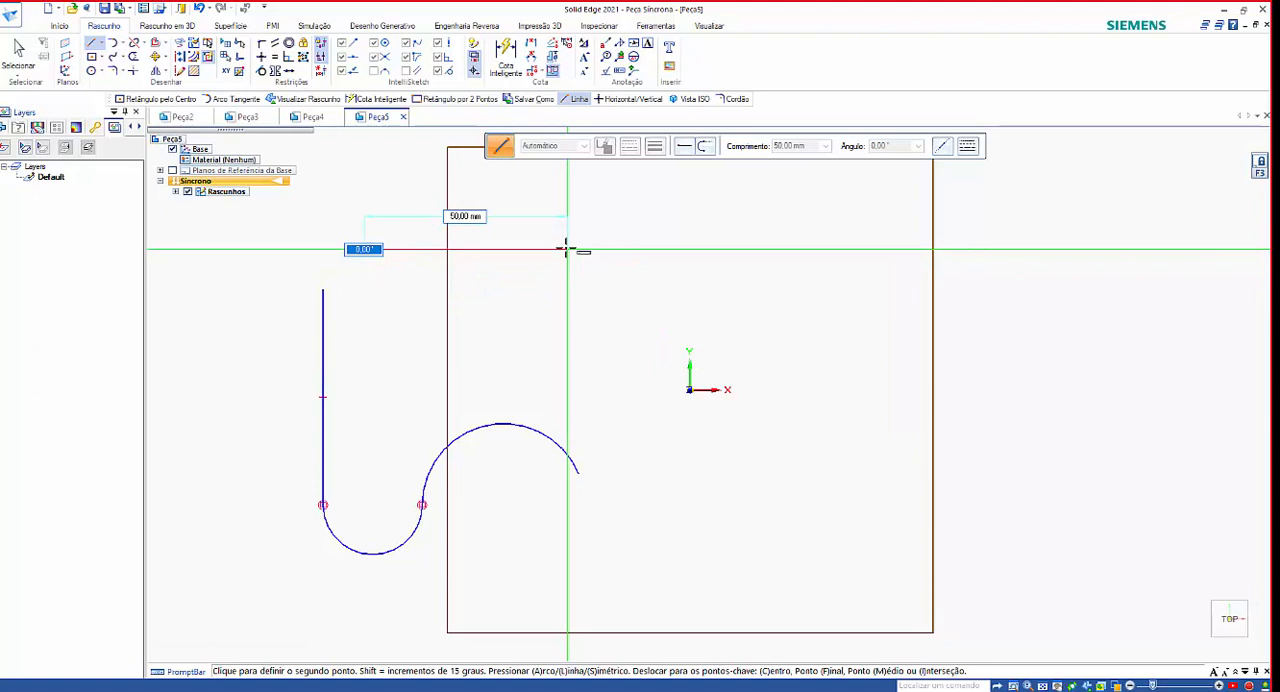
click(567, 249)
right_click(614, 386)
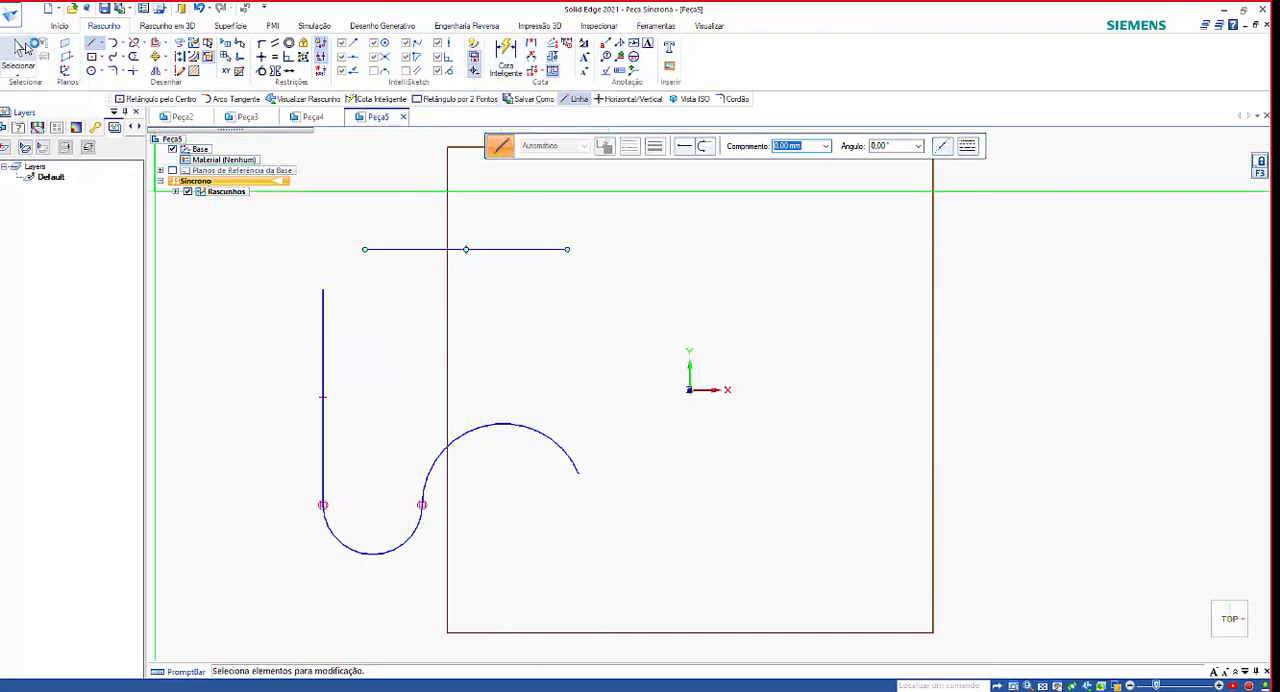
Shorten the horizontal line by moving its left endpoint toward the right, and clear the selection.
click(18, 48)
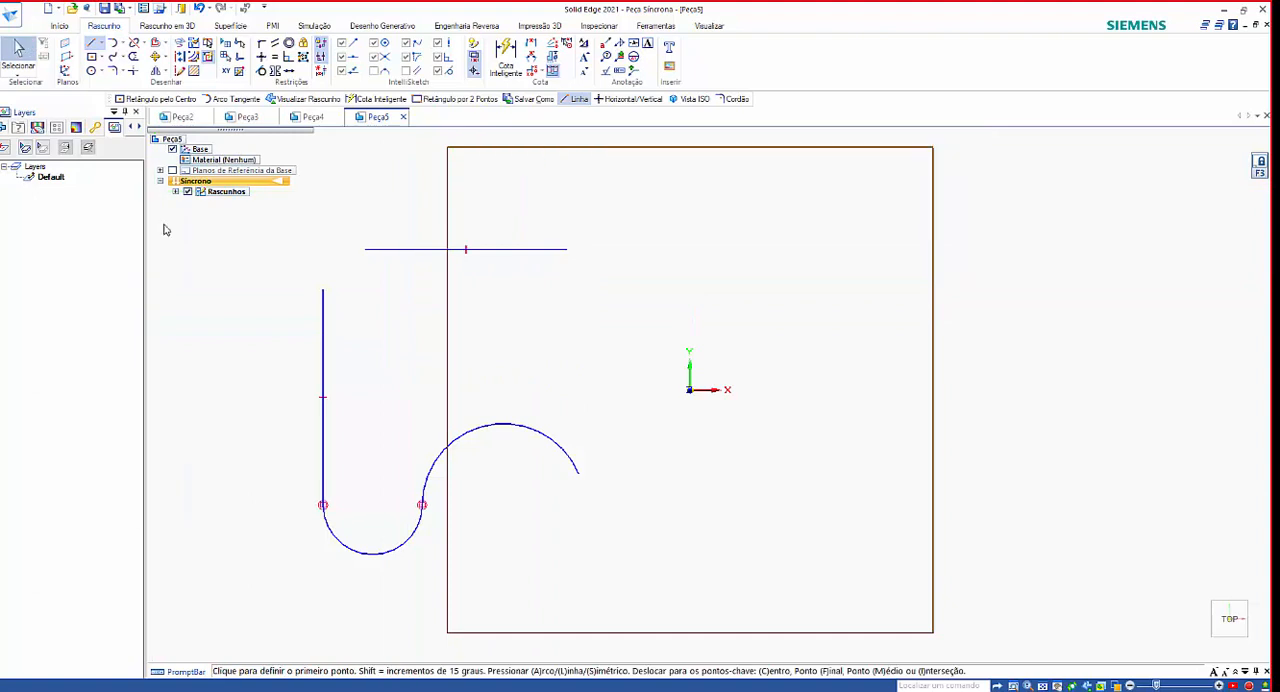
click(367, 256)
drag(368, 252, 441, 253)
click(466, 350)
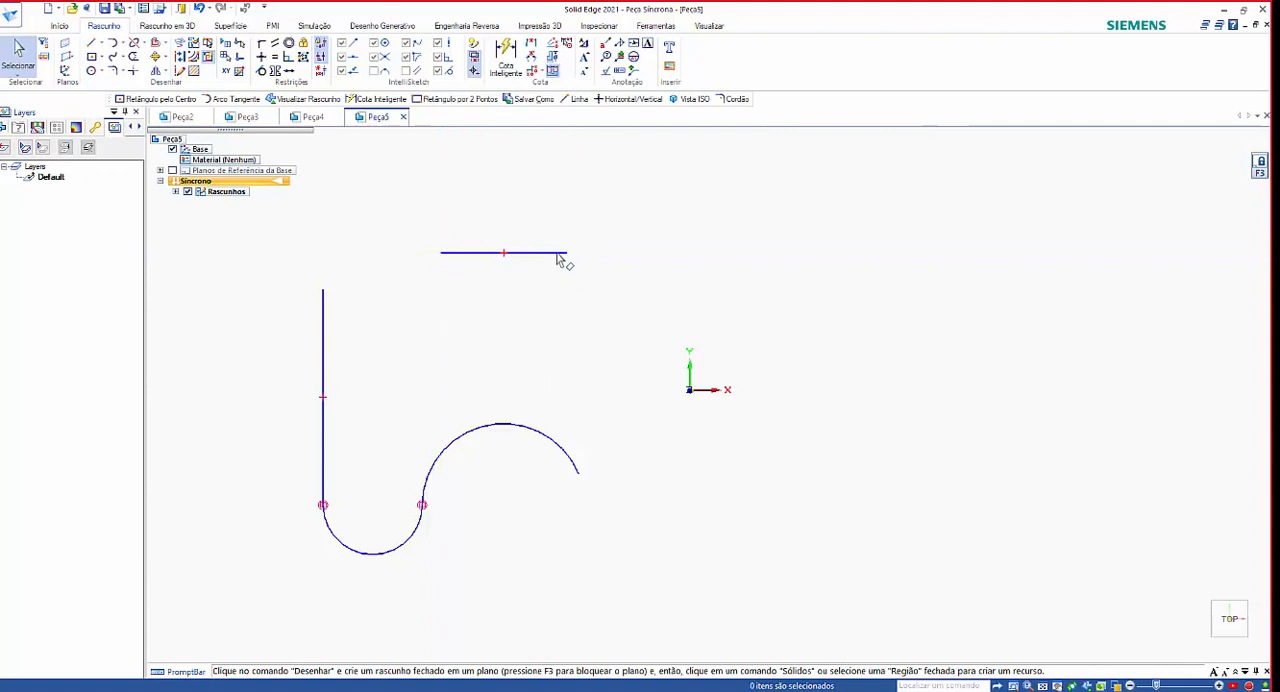
Shorten the horizontal line by moving its right endpoint toward the left, and dimension its length above it.
click(566, 256)
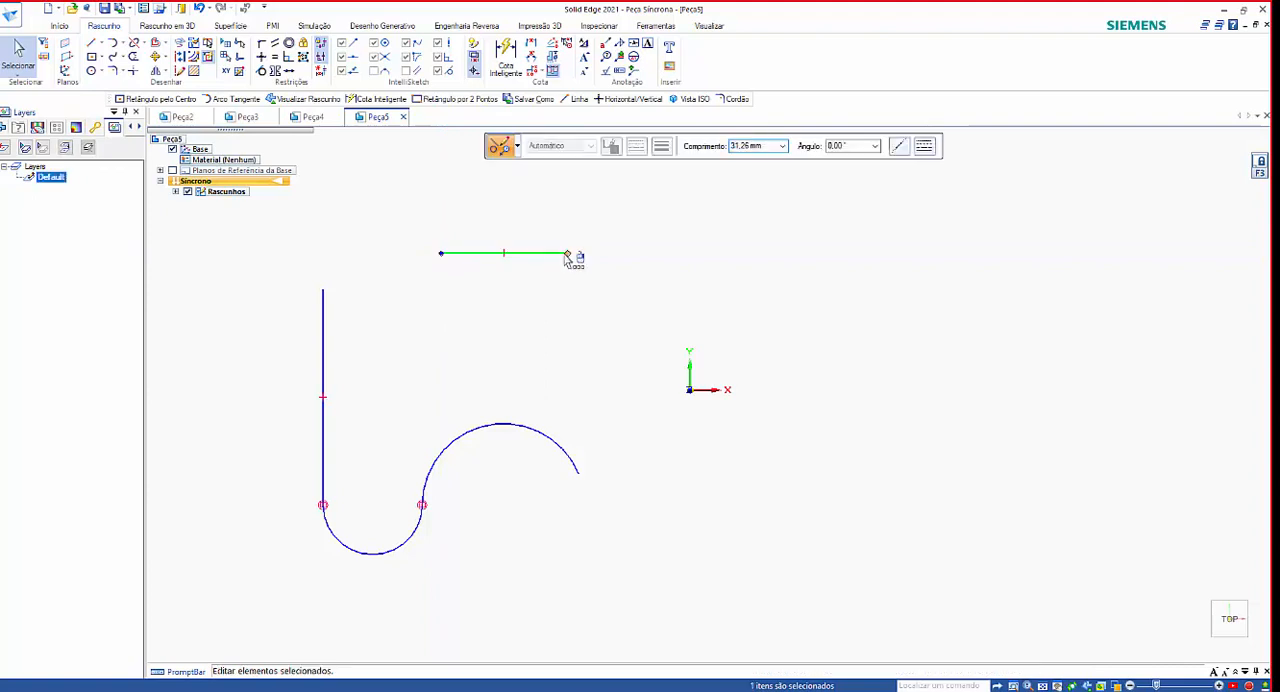
drag(566, 256, 537, 251)
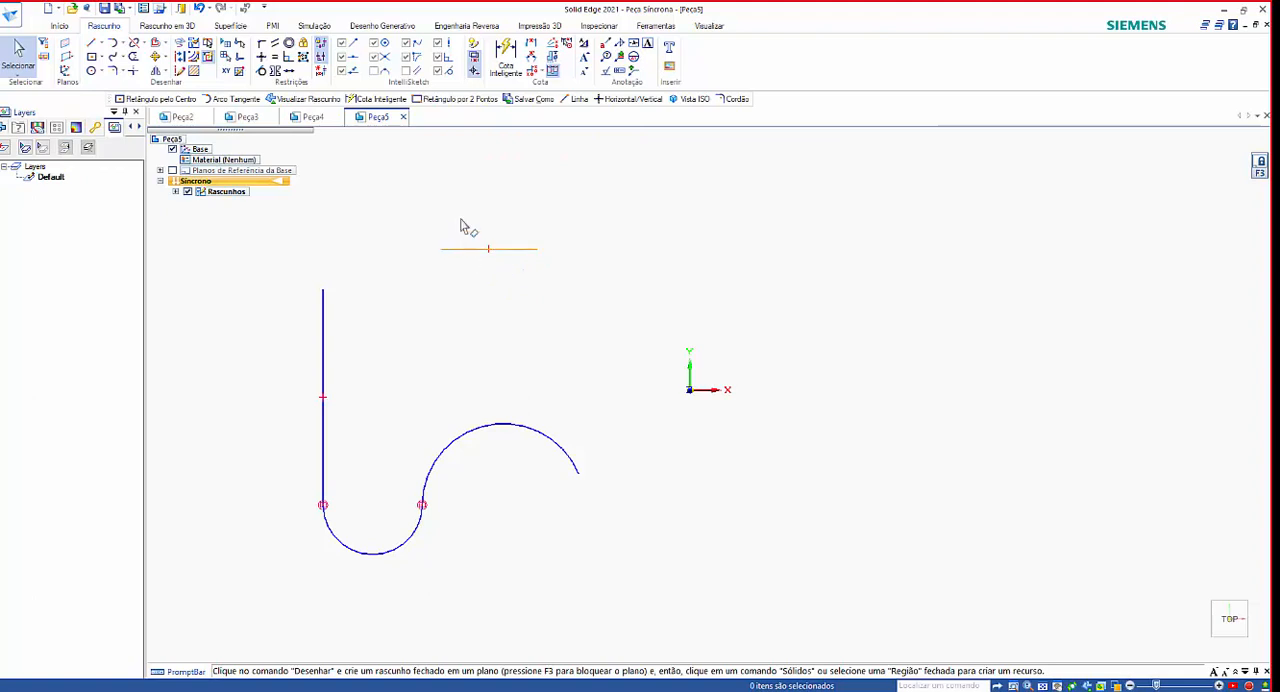
click(505, 57)
click(463, 249)
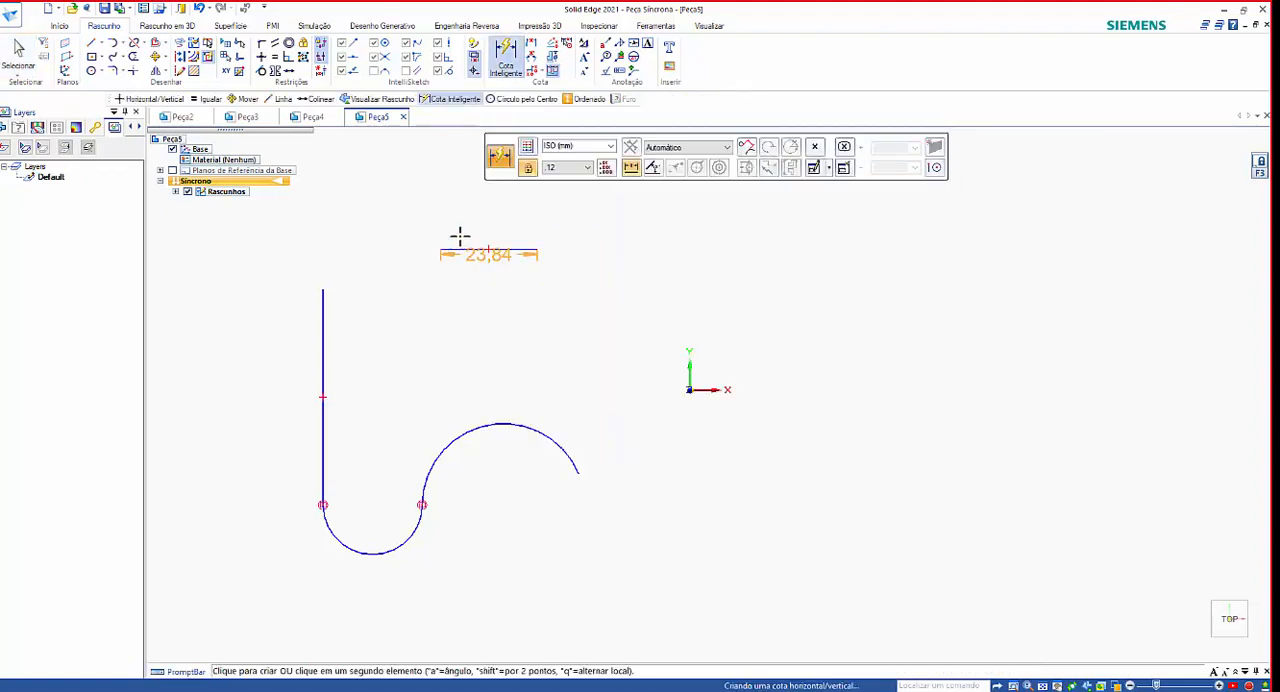
click(449, 200)
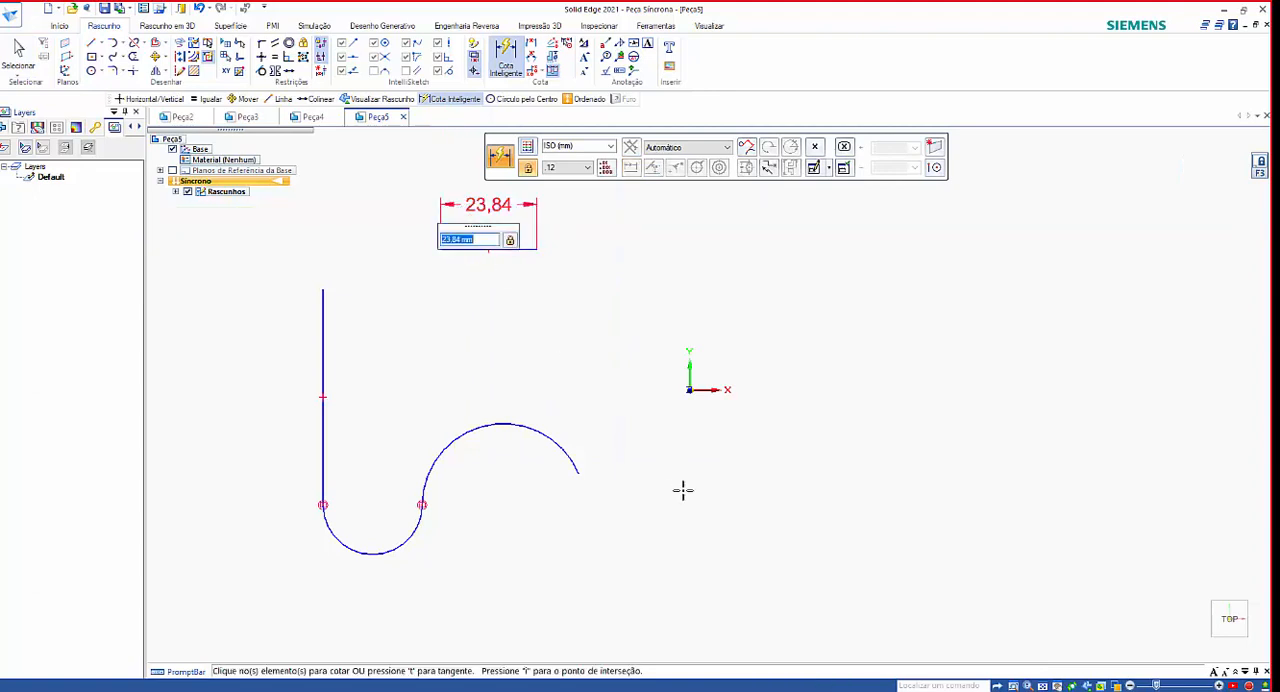
key(Escape)
Undo the dimension and the endpoint moves on the horizontal line.
key(ctrl+z)
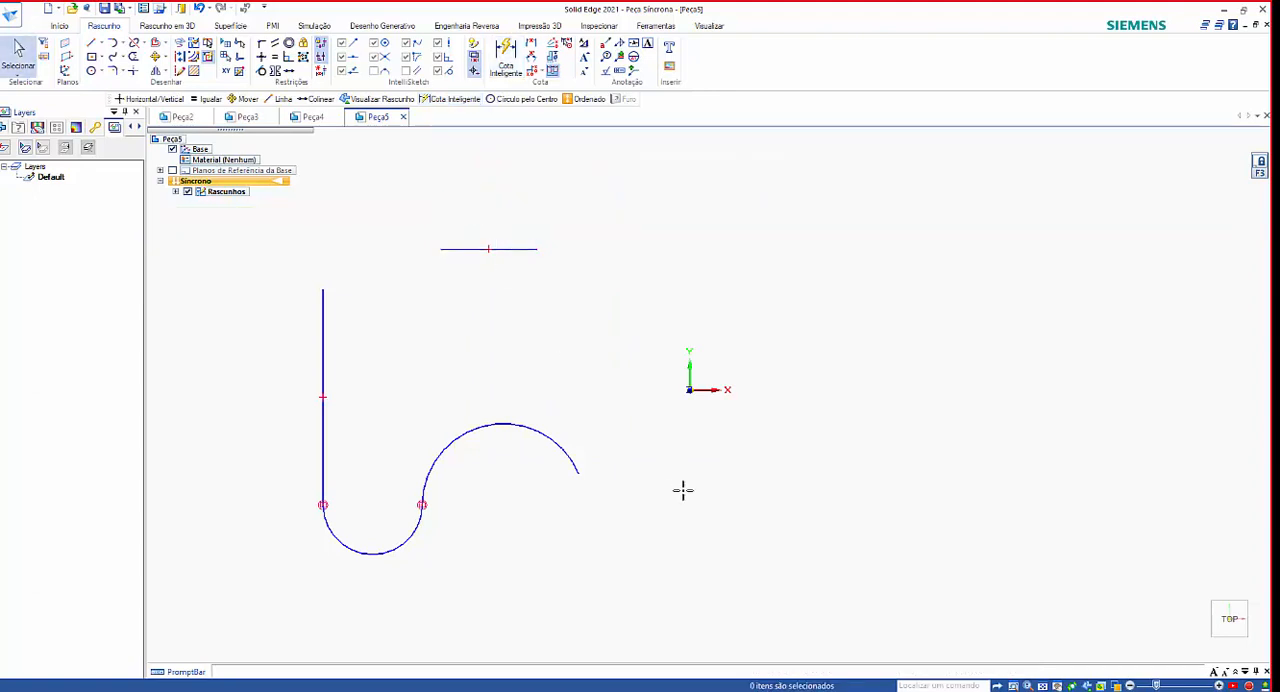
key(ctrl+z)
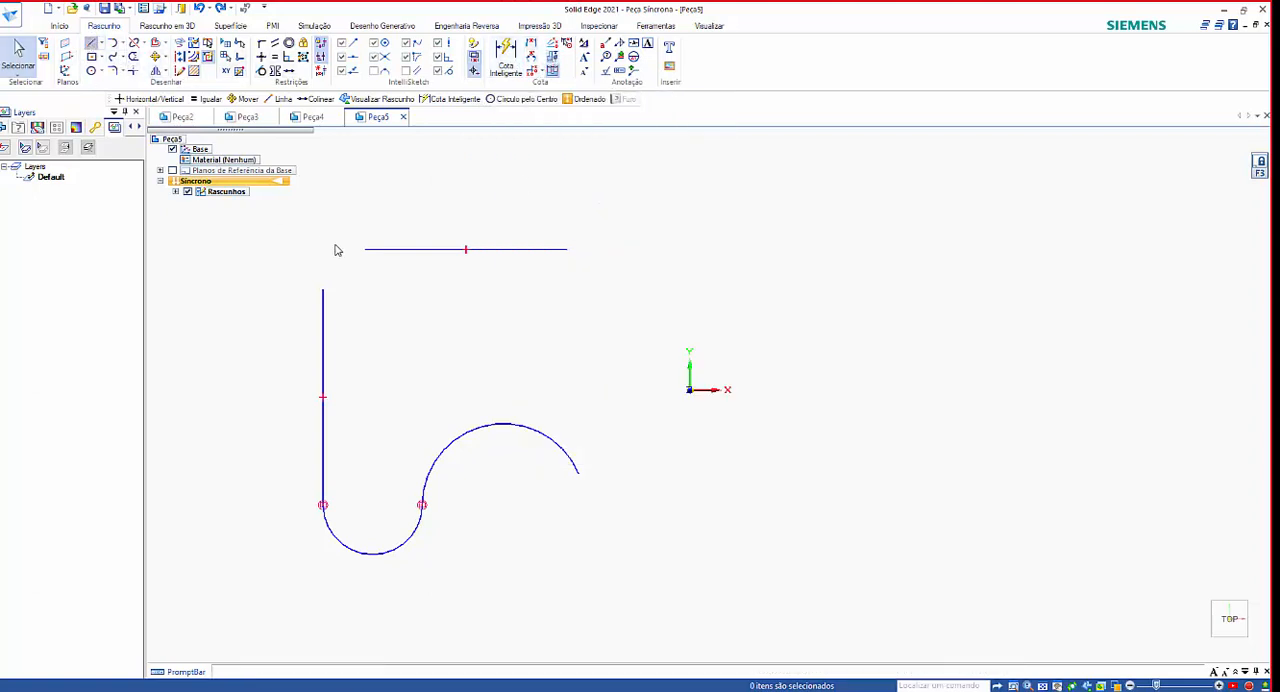
click(390, 347)
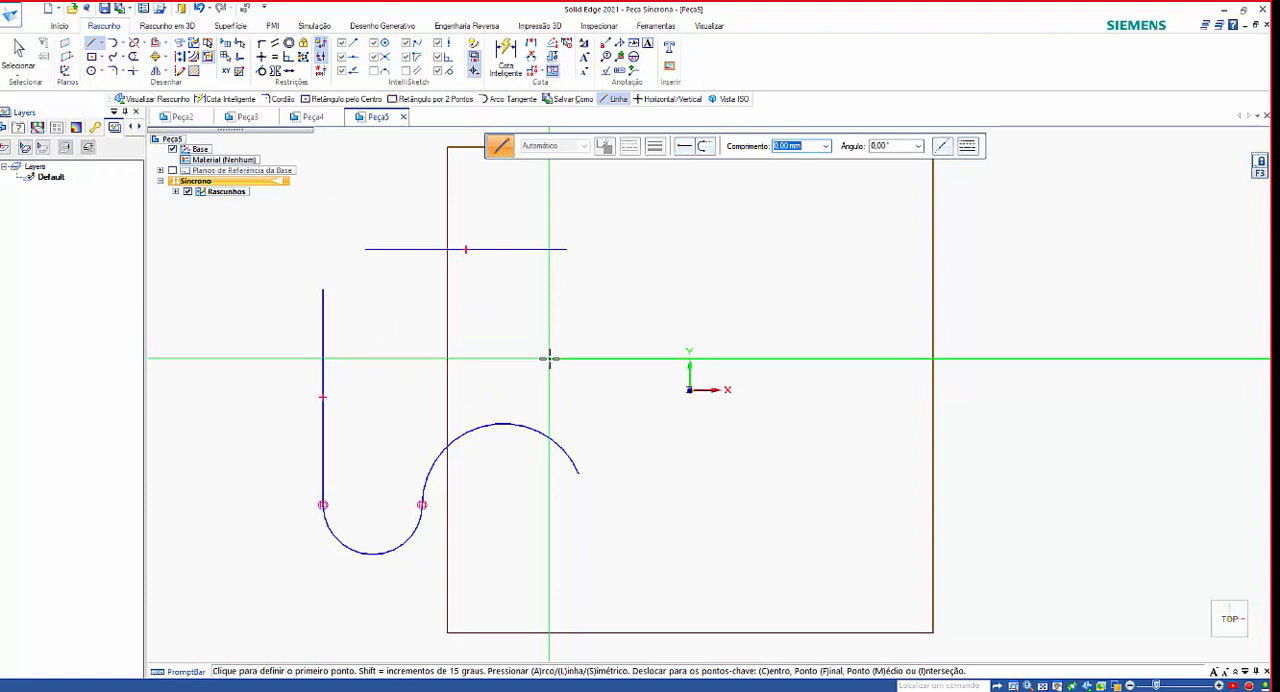
Draw a line about 77 mm long at about -33° from the vertical line's upper end across the large arc, and end the chain.
click(89, 44)
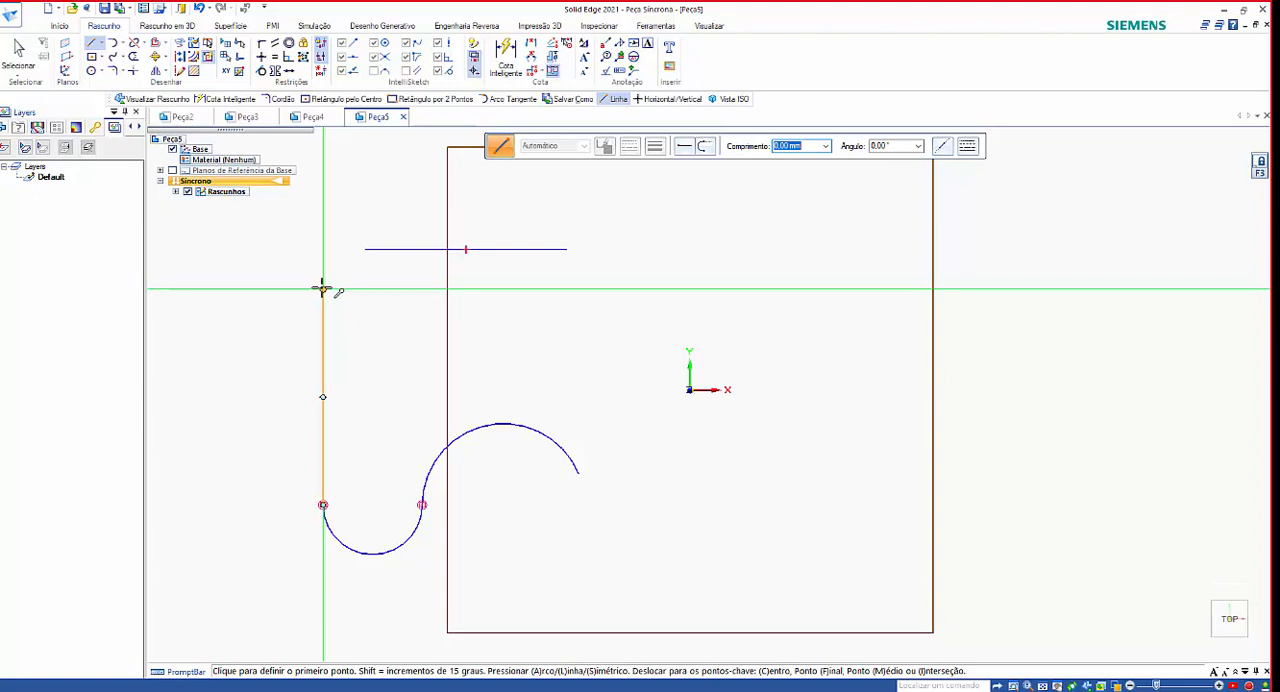
click(322, 289)
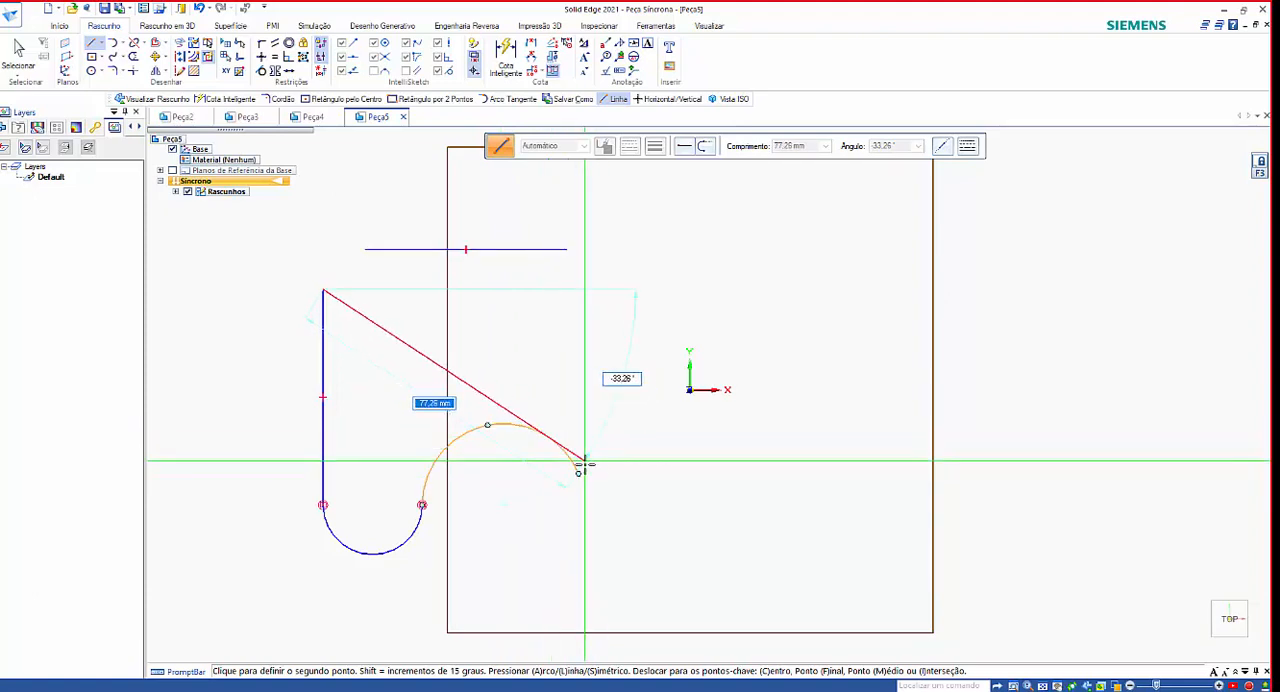
click(589, 463)
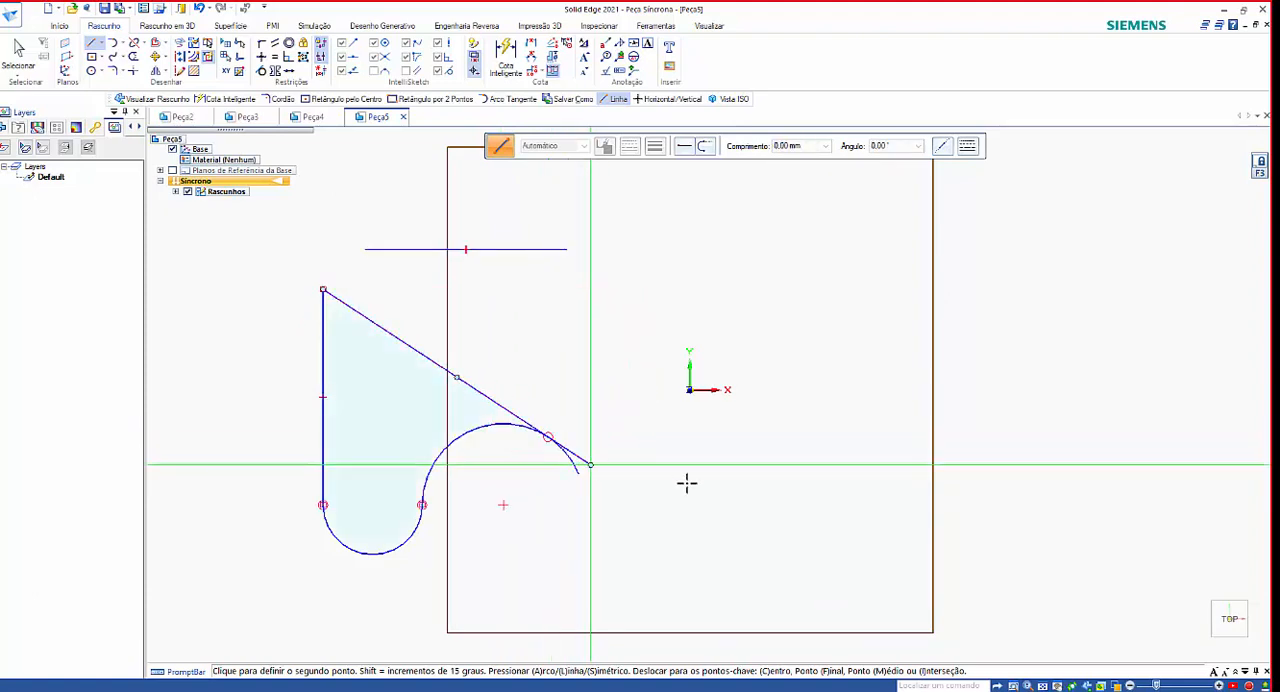
right_click(586, 265)
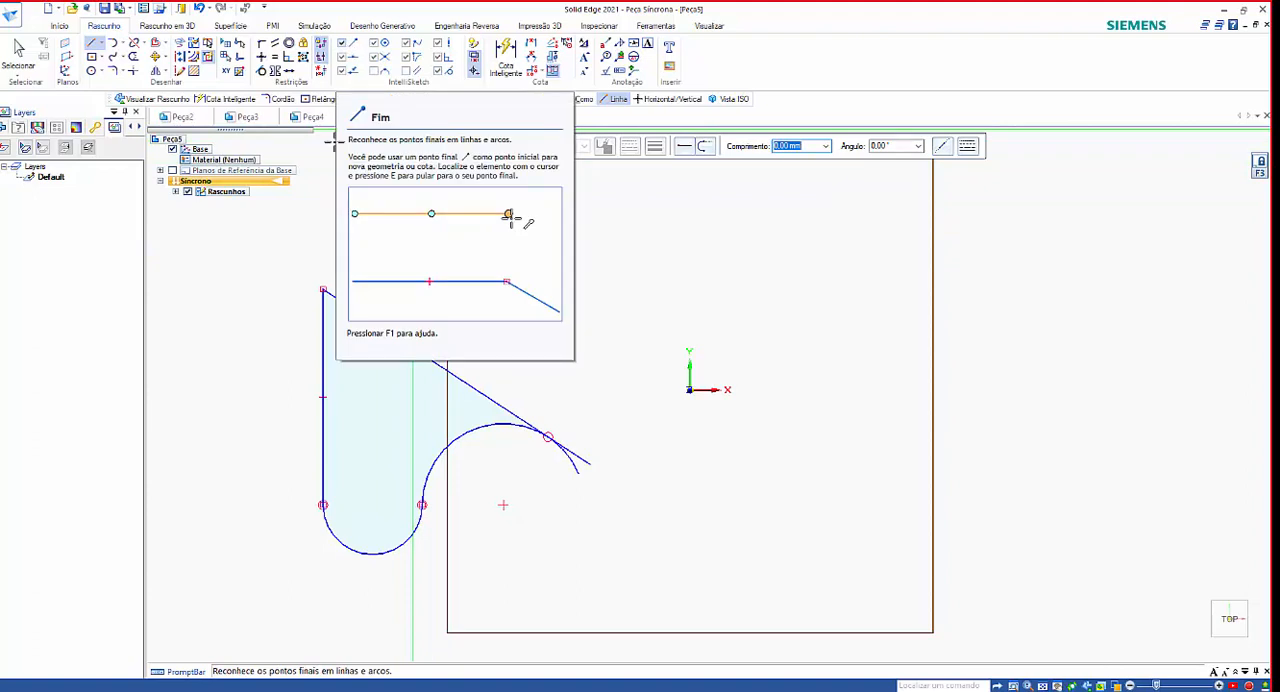
click(91, 44)
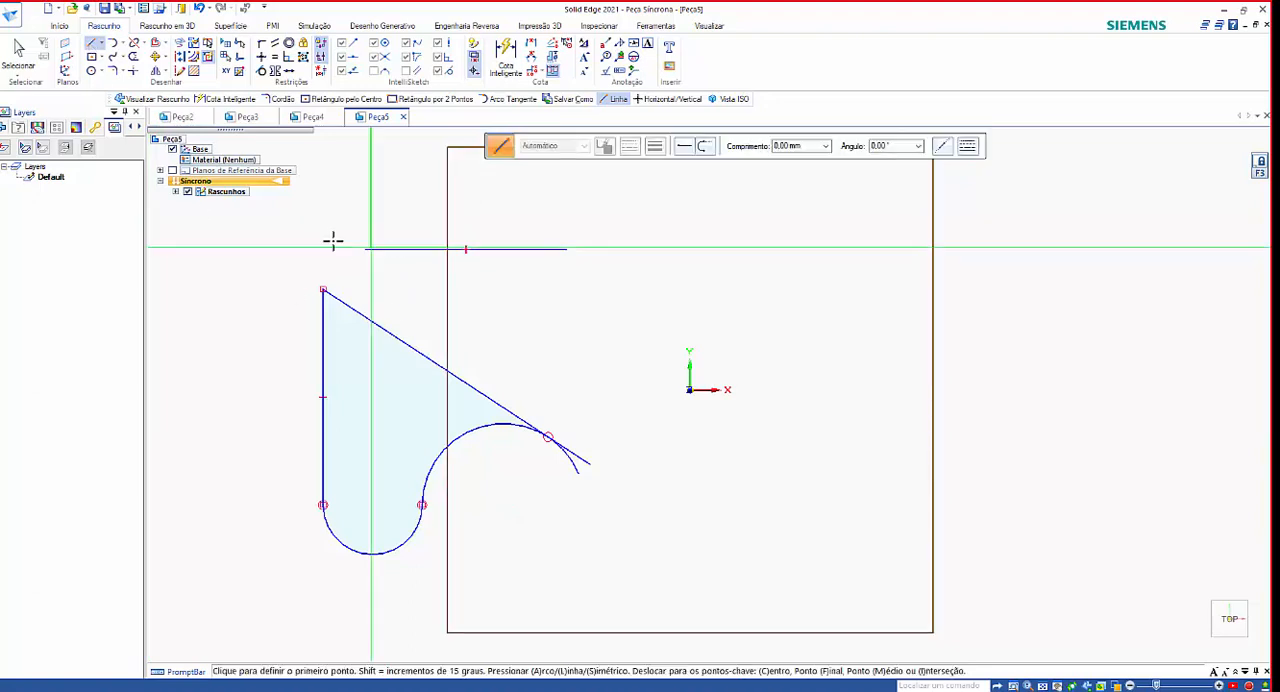
click(798, 258)
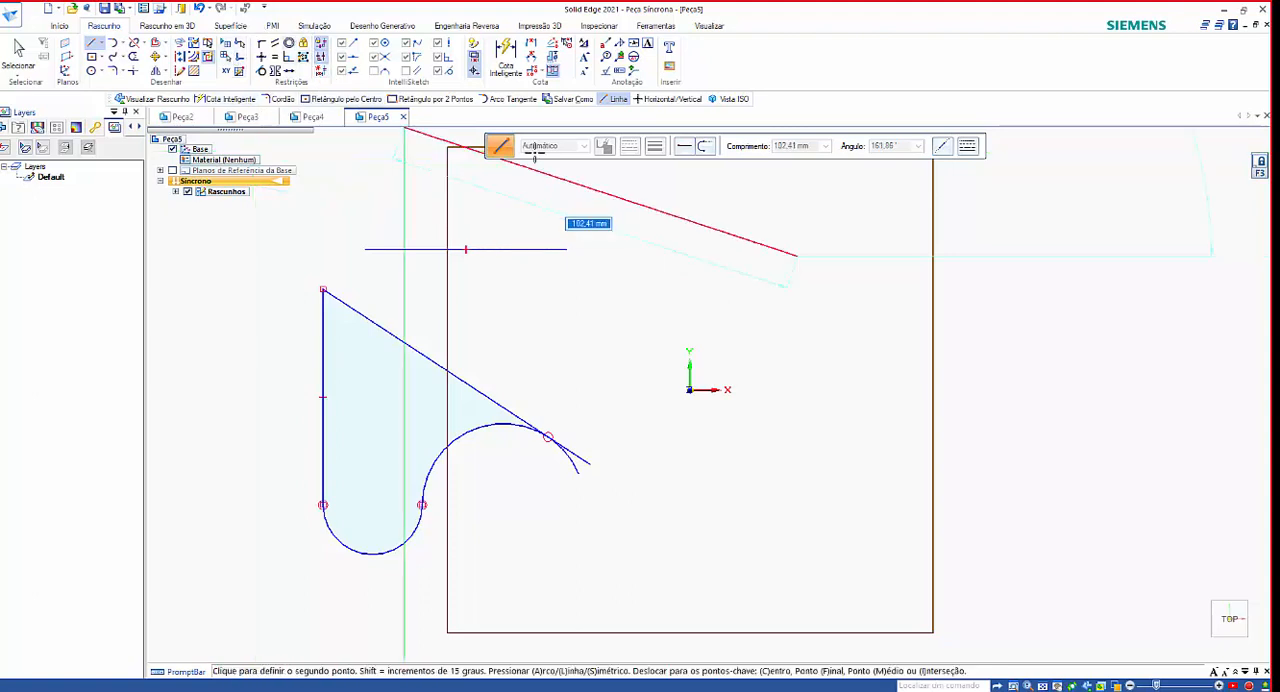
key(Escape)
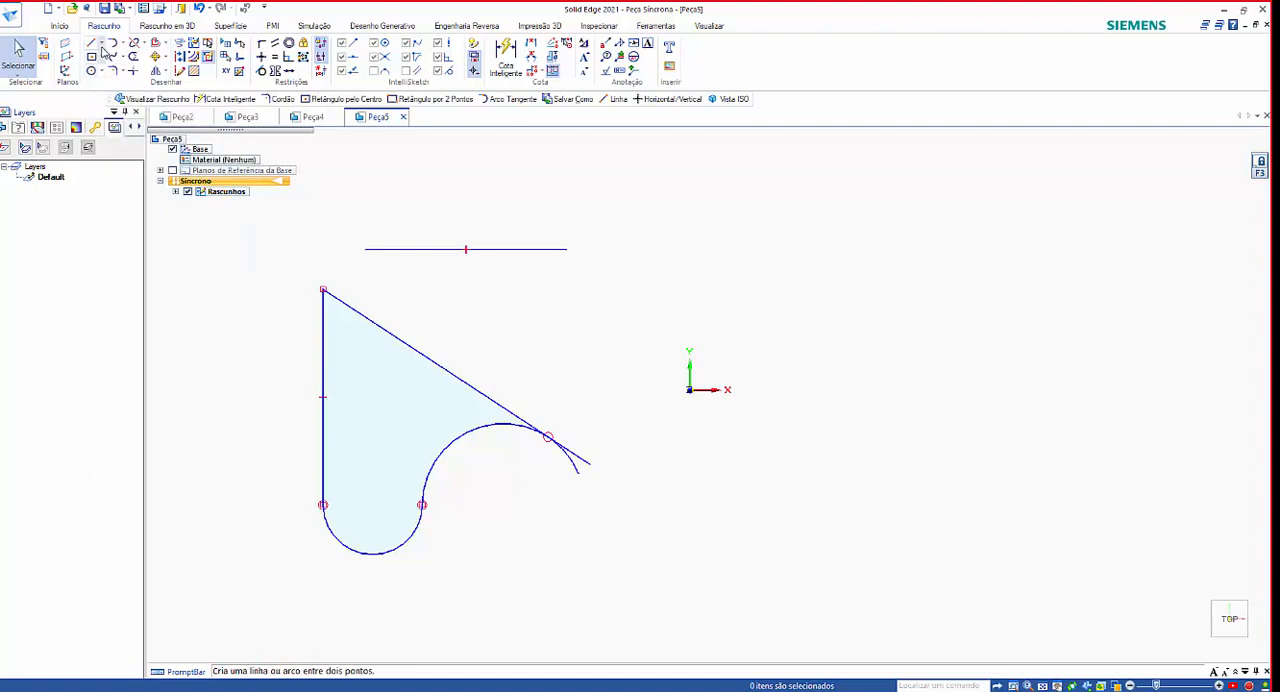
Use FreeSketch to draw a rectangle around the origin and several rounded line-and-arc shapes around the existing sketch.
click(101, 45)
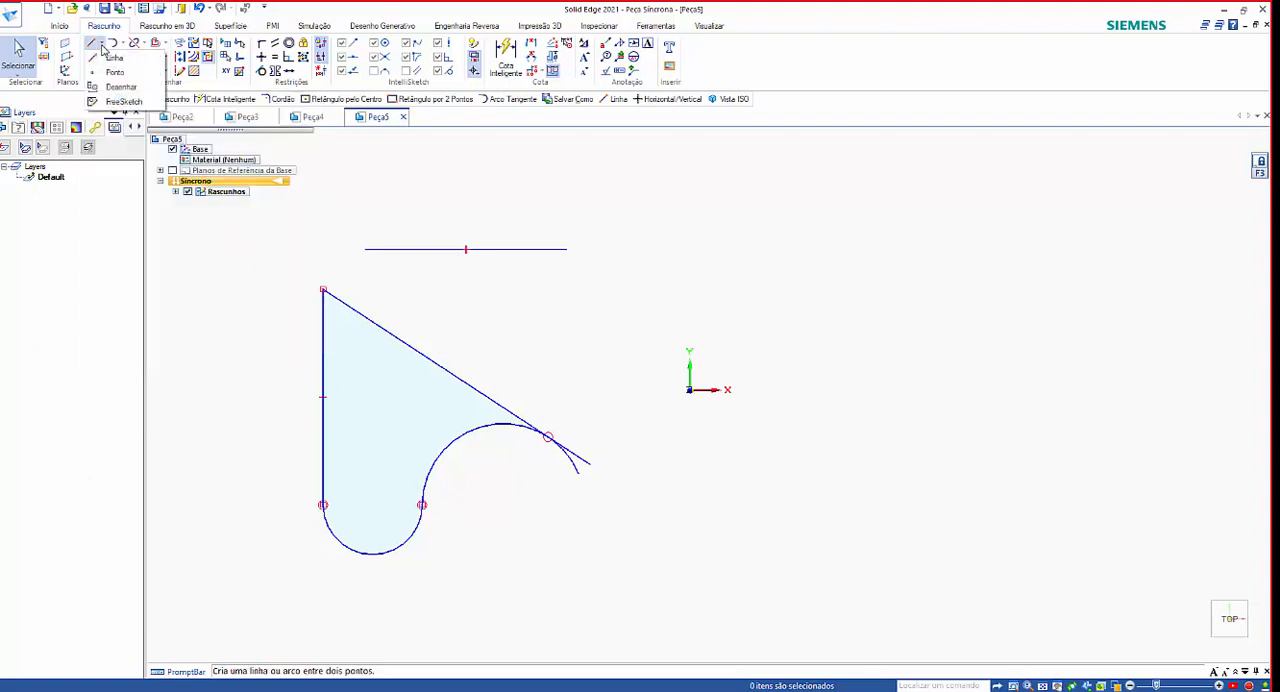
click(137, 91)
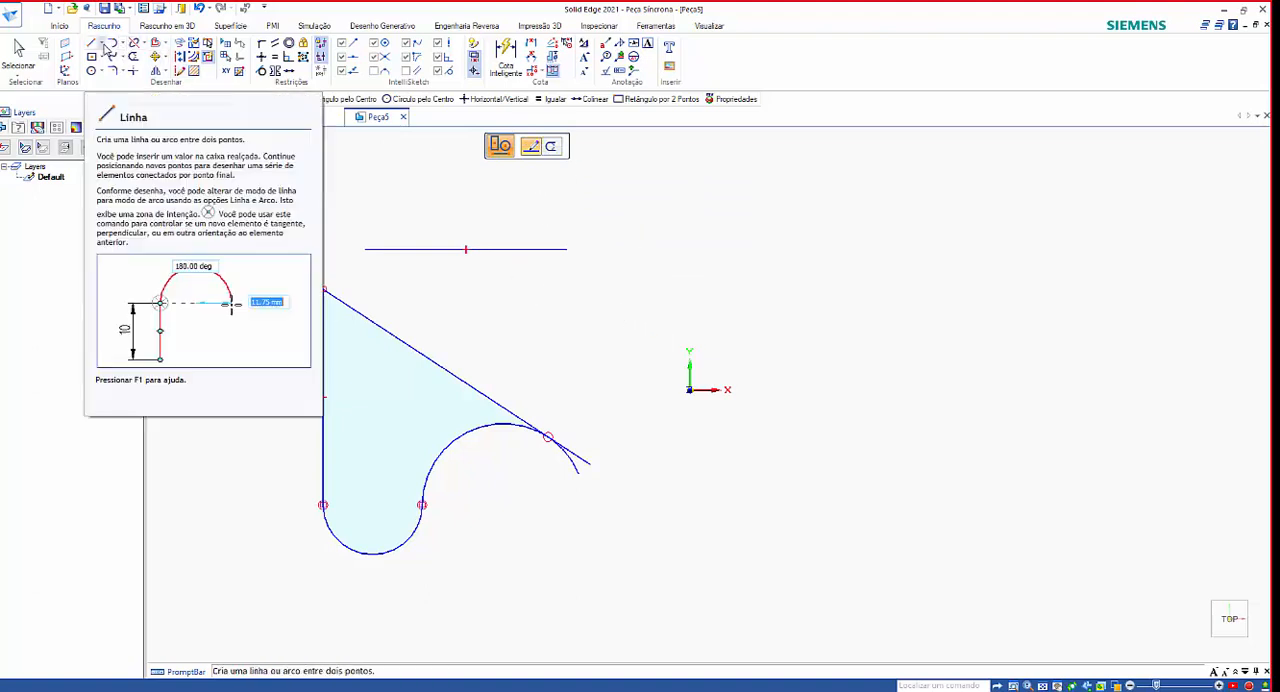
click(105, 46)
click(122, 101)
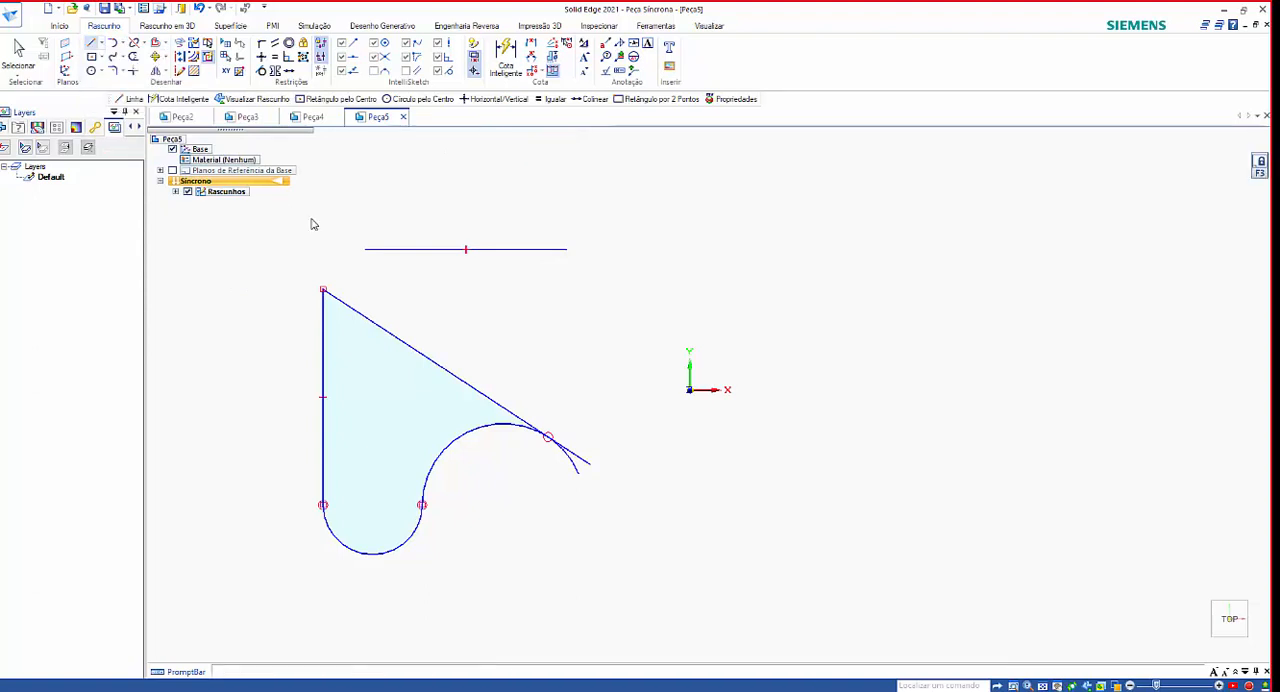
mouse_move(608, 216)
mouse_down()
mouse_move(811, 254)
mouse_move(760, 451)
mouse_move(600, 374)
mouse_move(663, 250)
mouse_move(631, 303)
mouse_up()
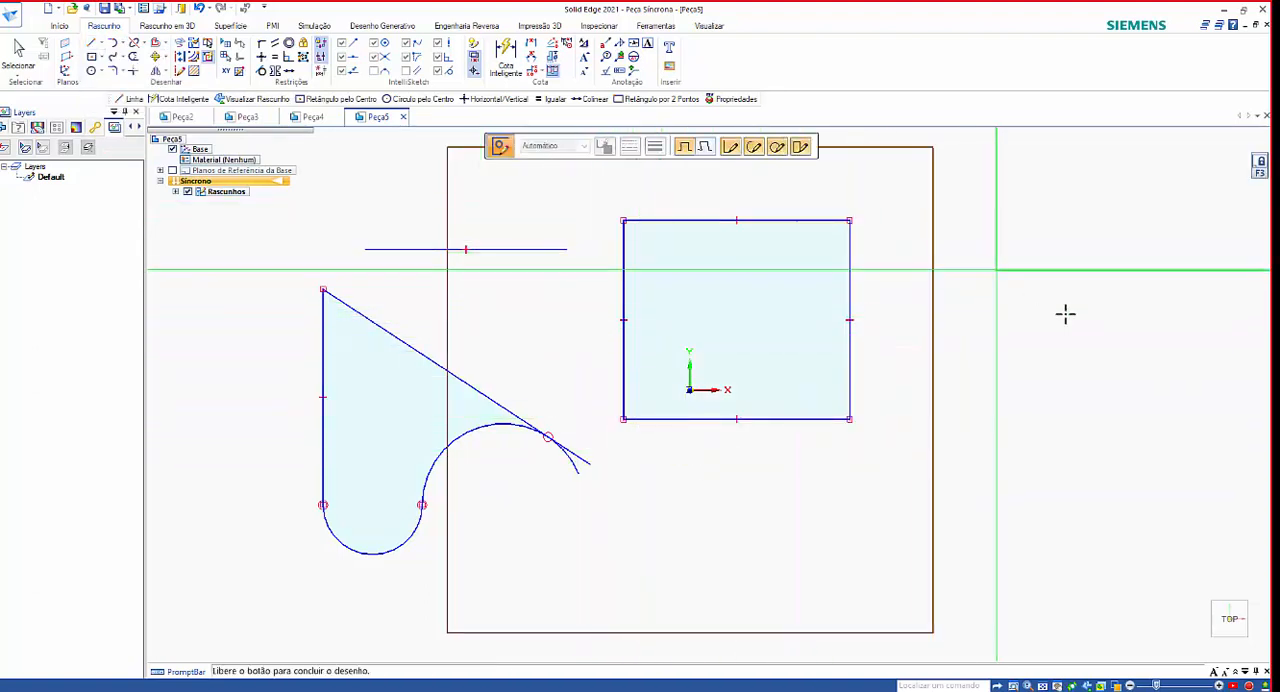
mouse_move(995, 270)
mouse_down()
mouse_move(955, 380)
mouse_move(1000, 272)
mouse_up()
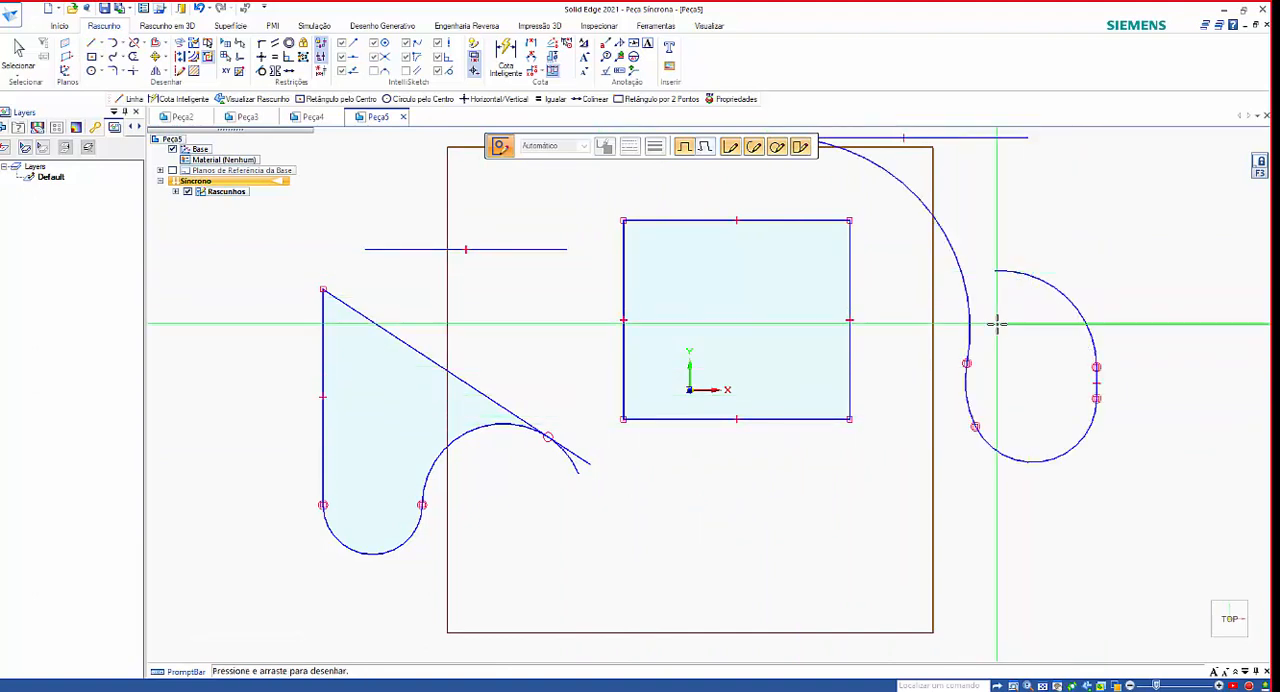
mouse_move(817, 495)
mouse_down()
mouse_move(897, 589)
mouse_move(811, 486)
mouse_move(818, 496)
mouse_up()
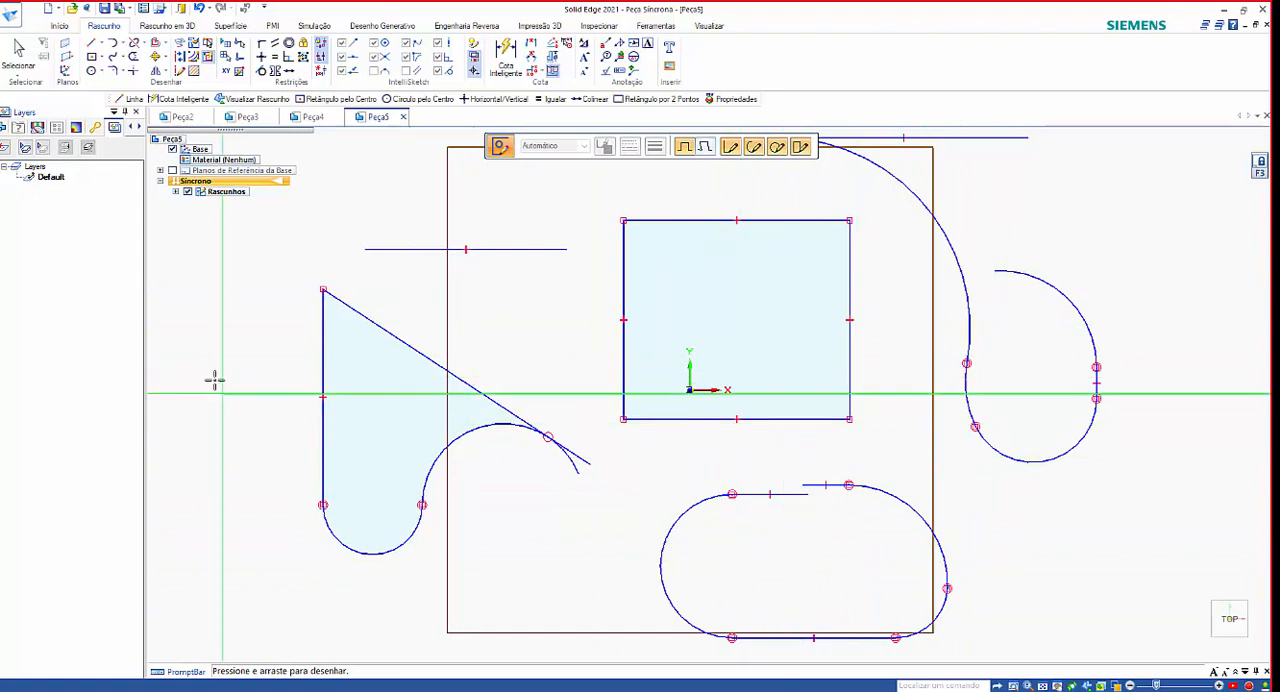
mouse_move(182, 394)
mouse_down()
mouse_move(248, 427)
mouse_move(191, 357)
mouse_move(190, 372)
mouse_up()
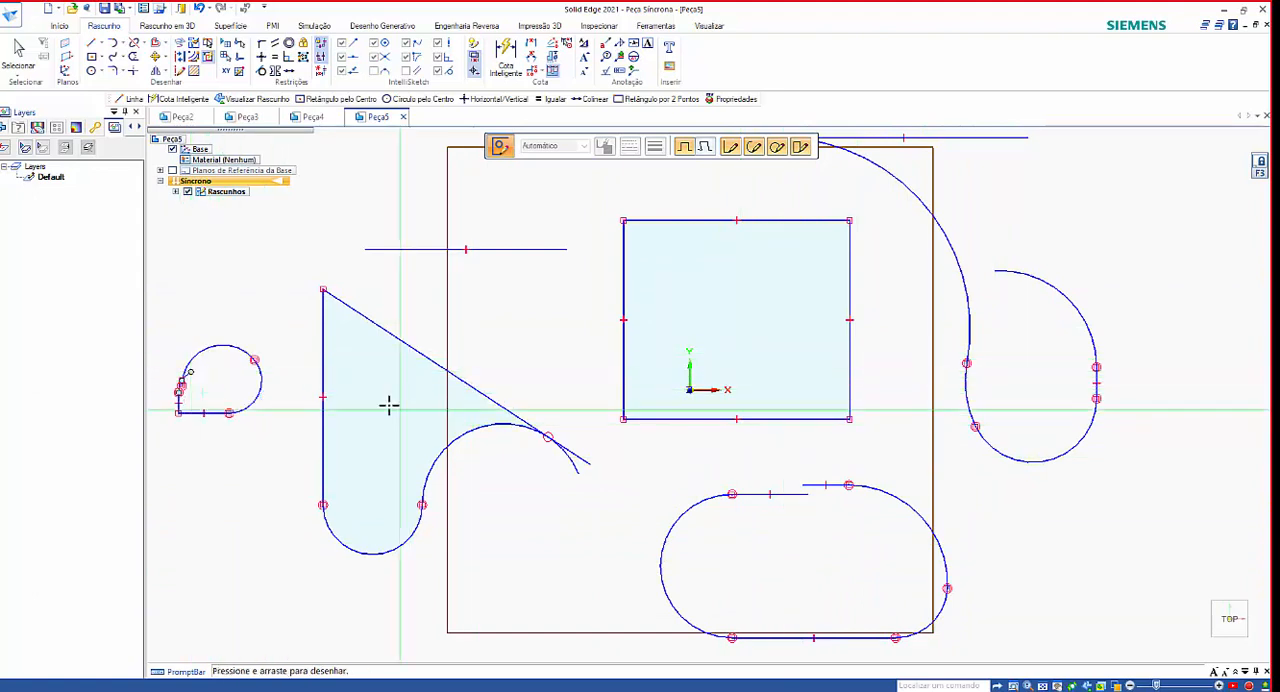
mouse_move(274, 280)
mouse_down()
mouse_move(214, 229)
mouse_move(224, 258)
mouse_up()
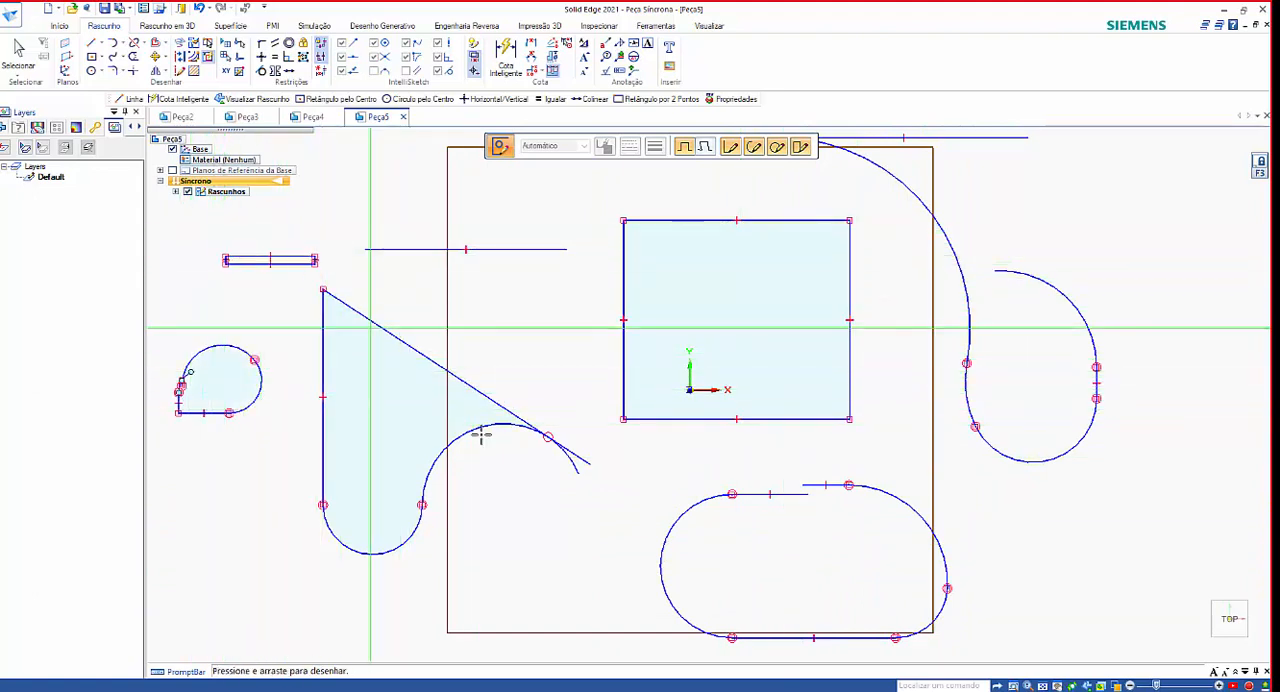
mouse_move(525, 515)
mouse_down()
mouse_move(577, 600)
mouse_move(533, 513)
mouse_up()
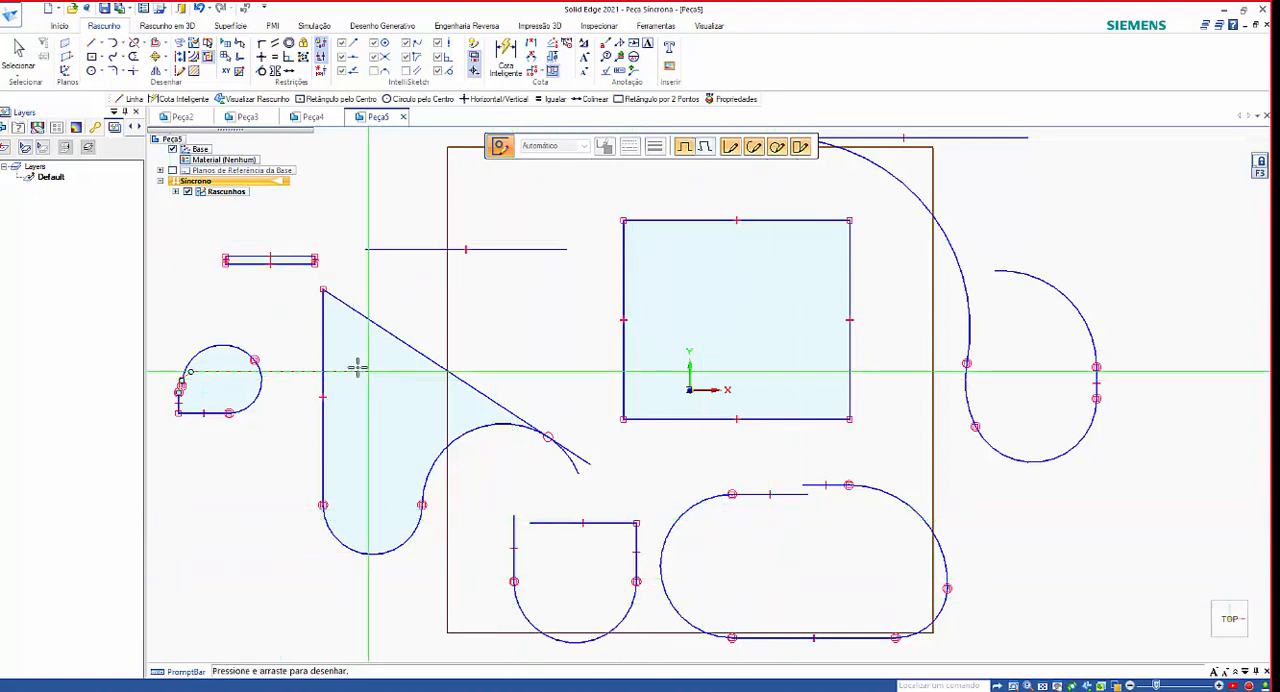
Add a freehand L-shaped chain ending in an arc and a larger rectangle below it, on the positive X side of the sketch.
scroll(350, 365, down, 2)
scroll(350, 365, down, 2)
mouse_move(729, 238)
mouse_down()
mouse_move(940, 309)
mouse_move(808, 262)
mouse_up()
mouse_move(786, 425)
mouse_down()
mouse_move(914, 580)
mouse_move(1034, 443)
mouse_move(784, 425)
mouse_up()
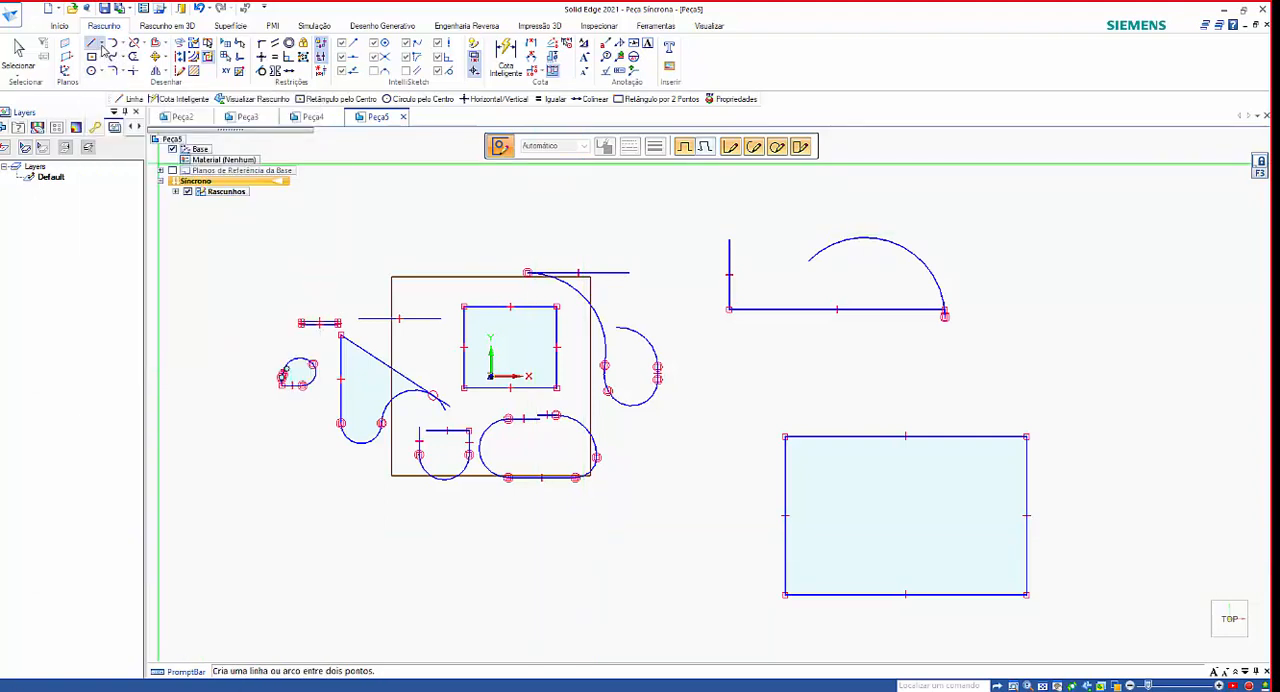
click(103, 50)
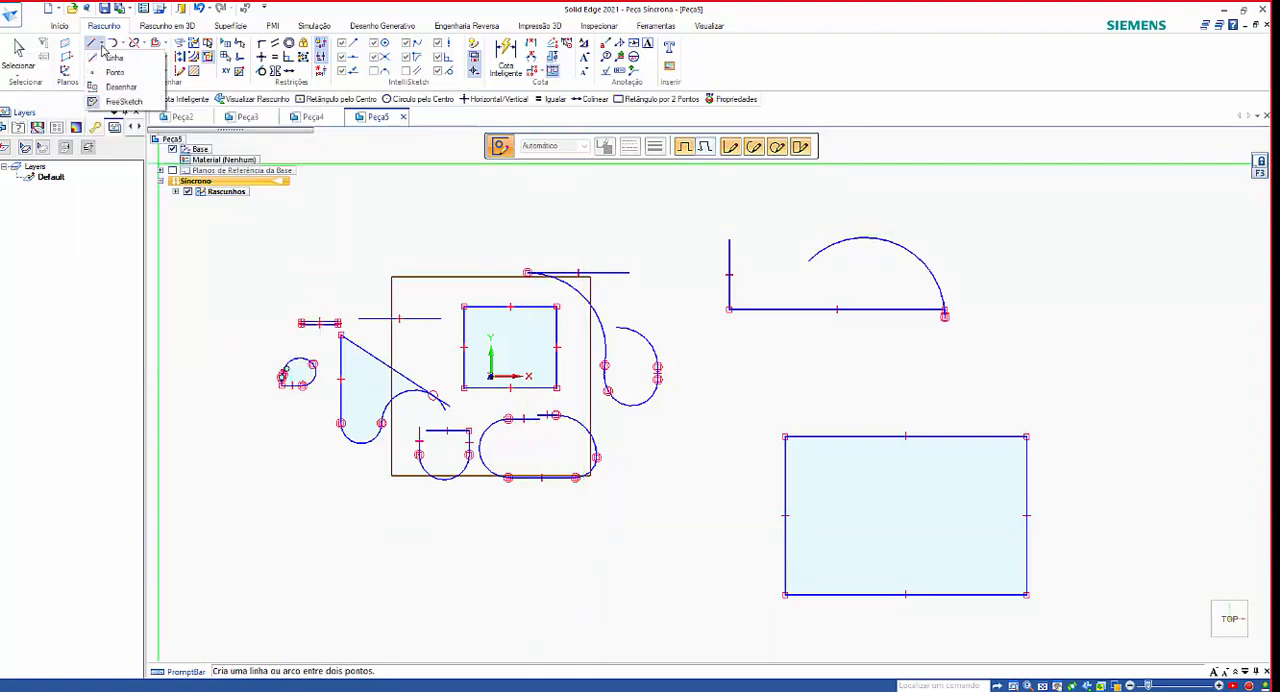
click(124, 102)
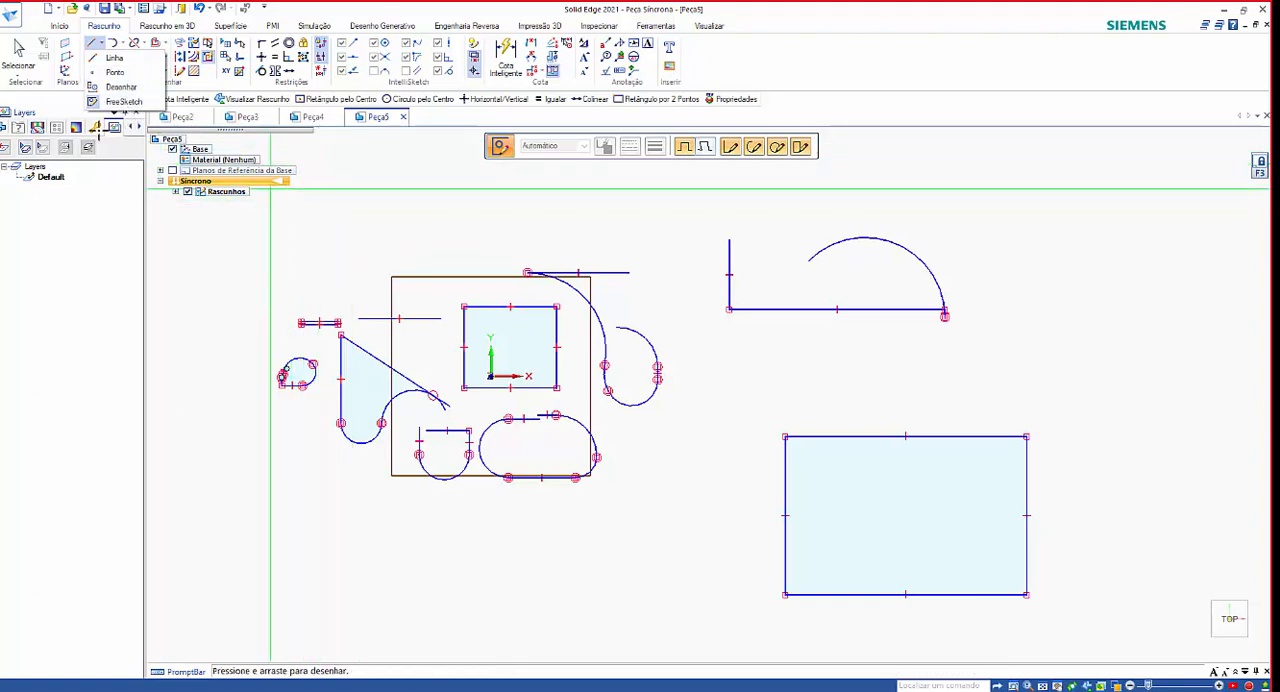
click(116, 59)
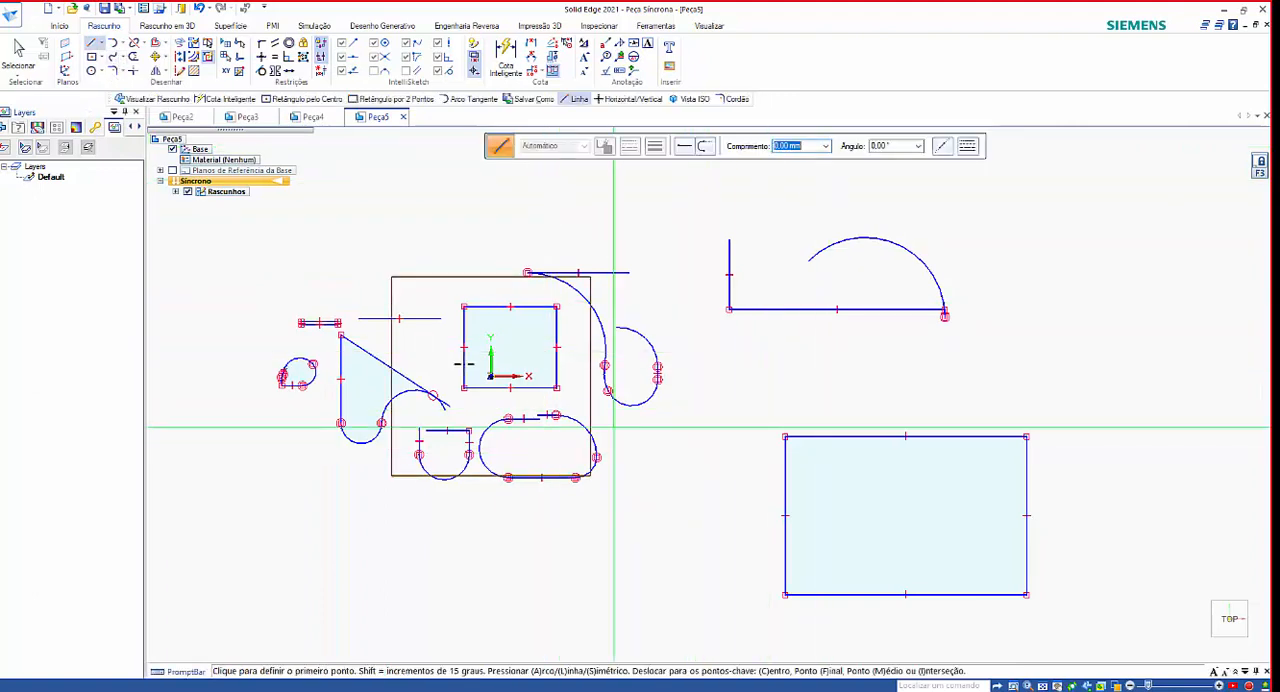
Draw a 100 × 50 mm horizontal rectangle from its center in the empty area on the negative X side of the sketch.
click(99, 64)
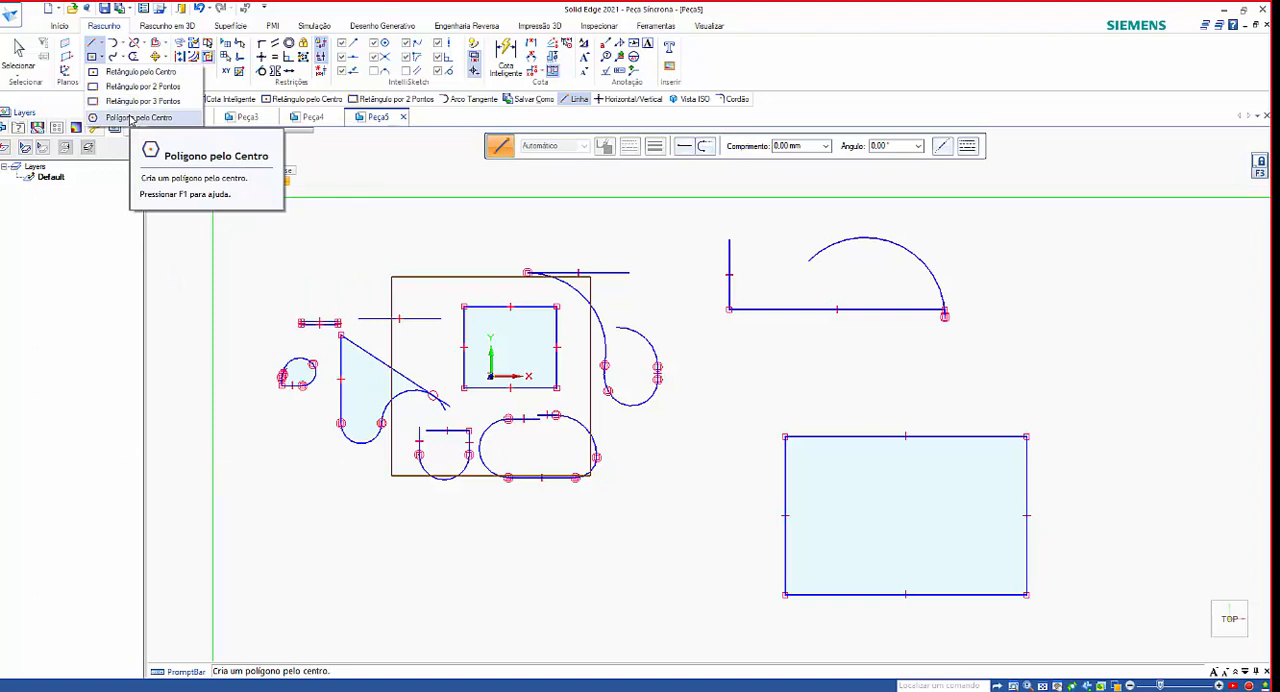
click(126, 77)
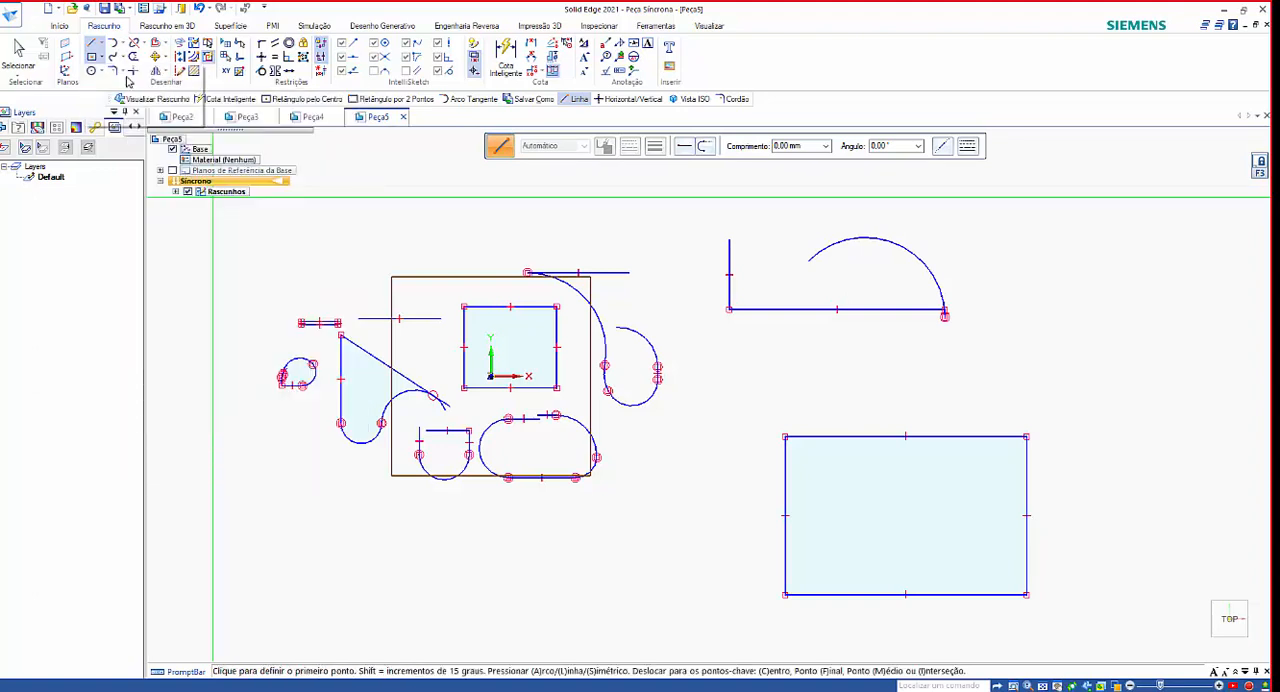
scroll(690, 350, down, 2)
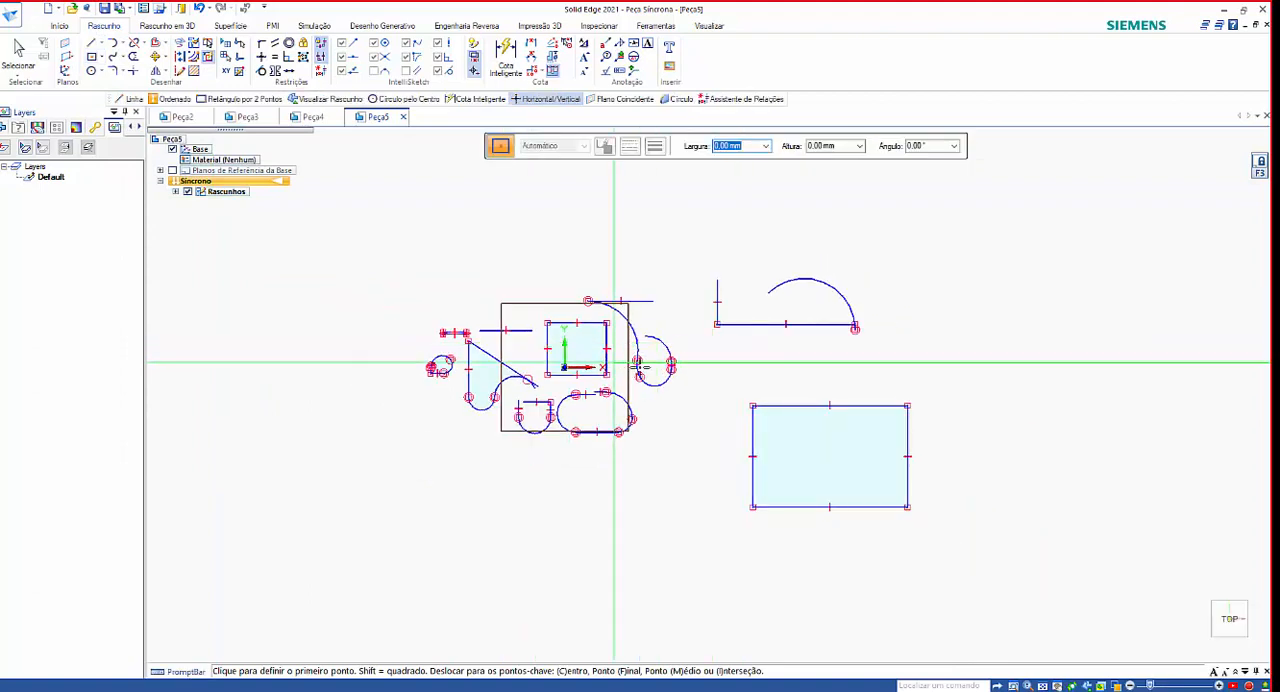
scroll(600, 350, down, 2)
scroll(315, 329, up, 3)
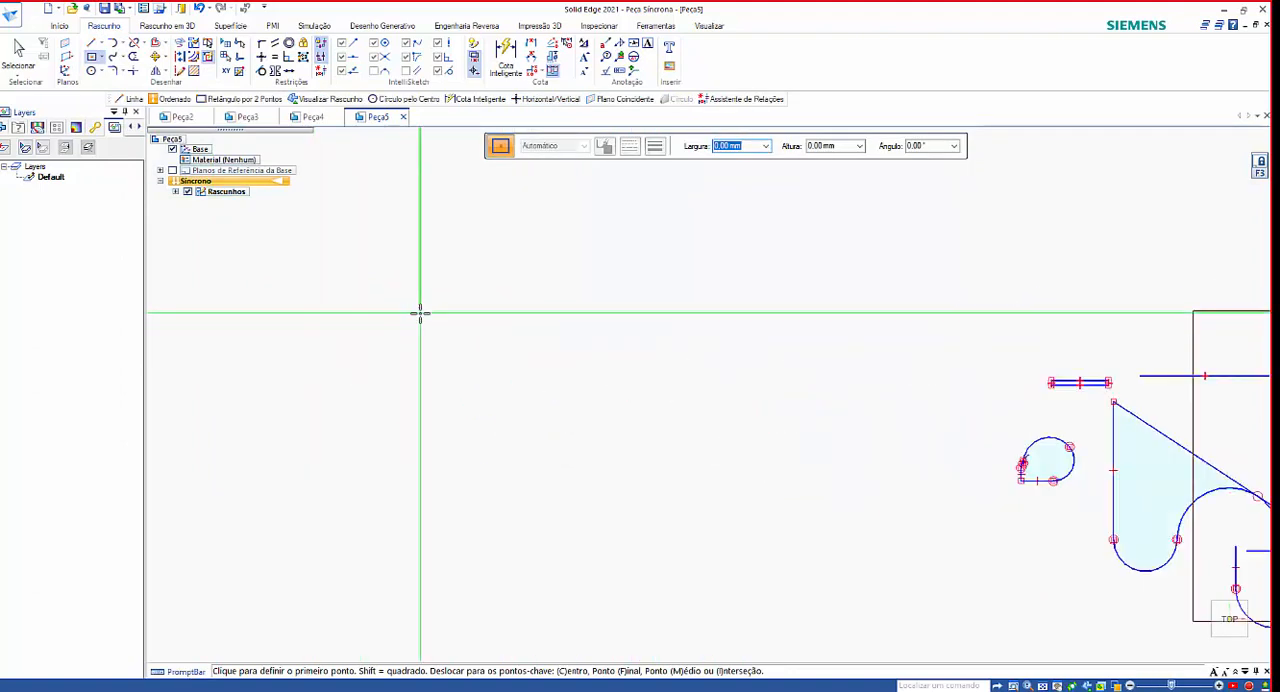
click(337, 268)
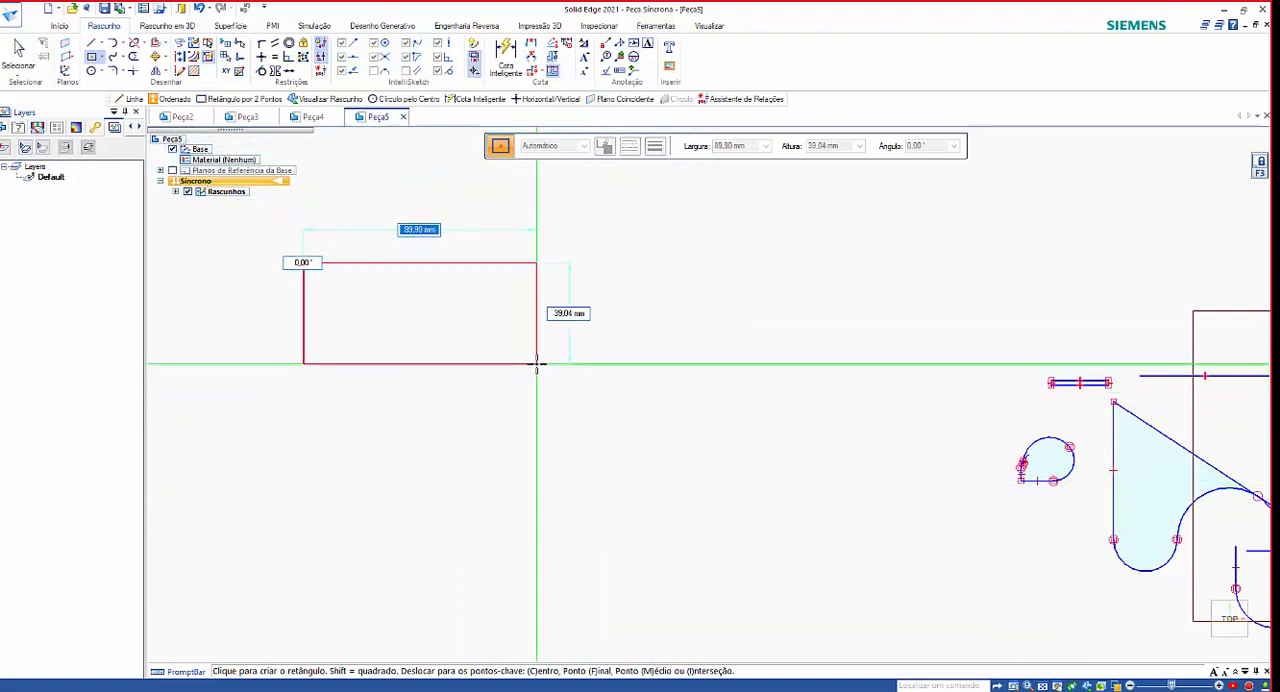
text(1)
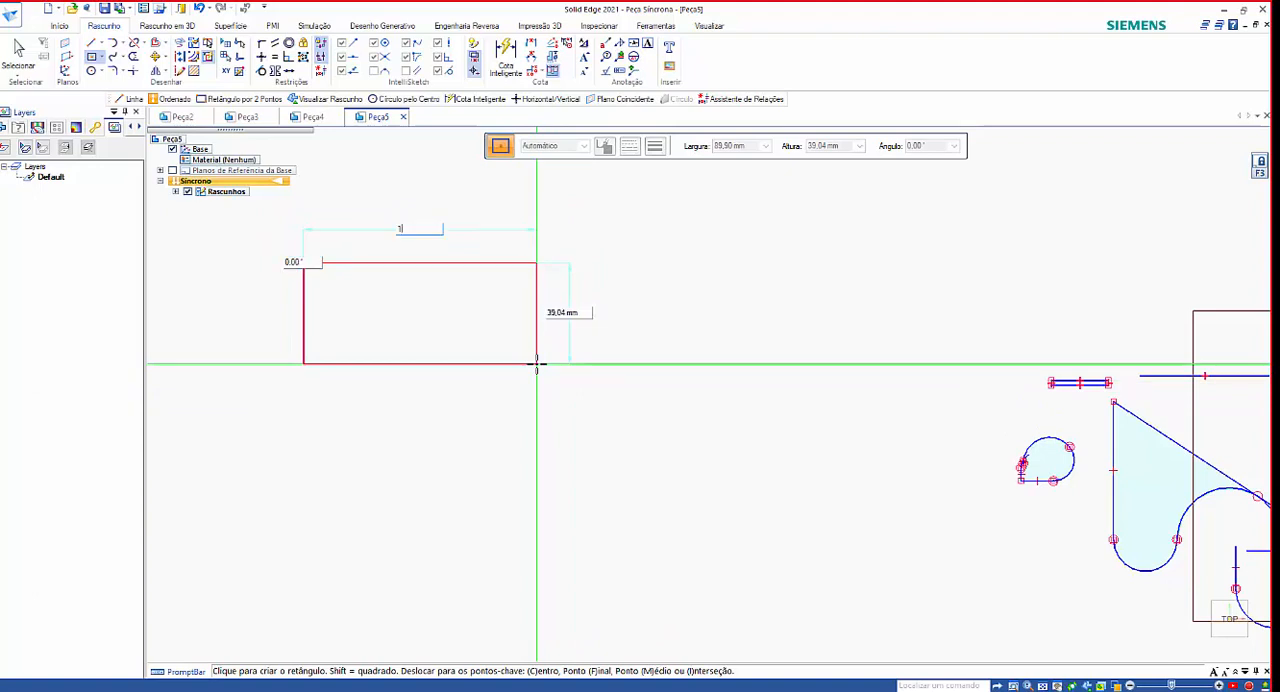
text(00)
key(Tab)
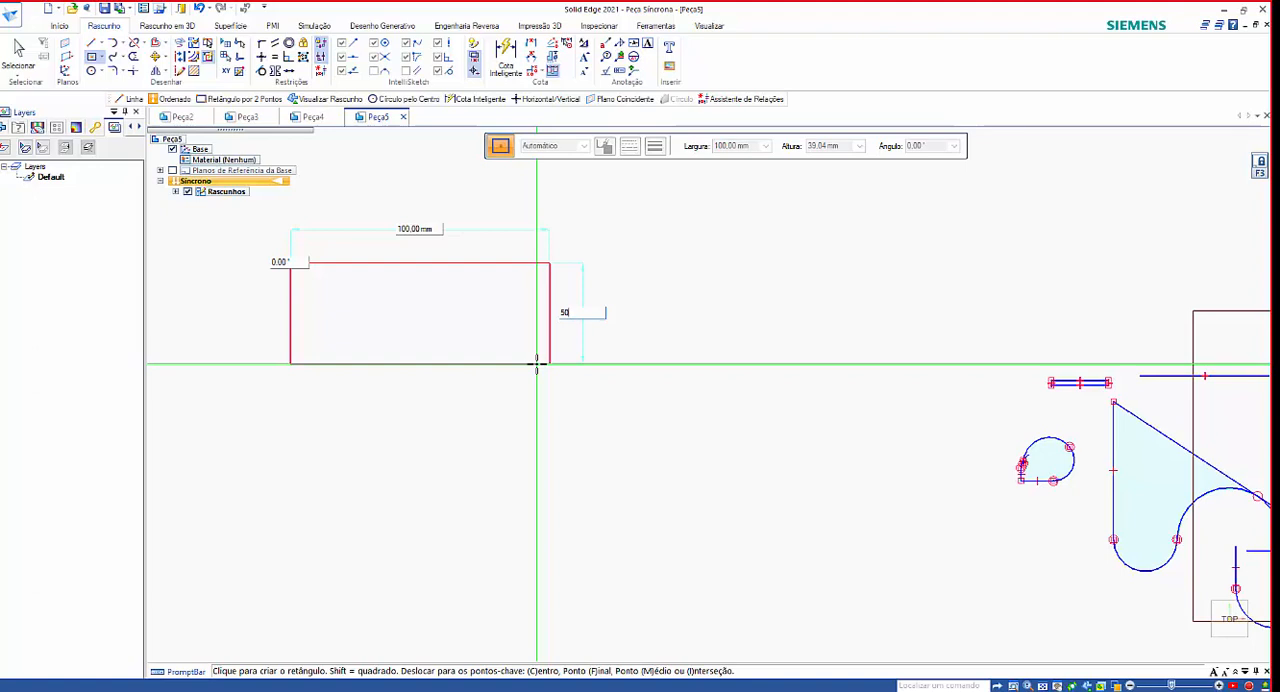
key(Tab)
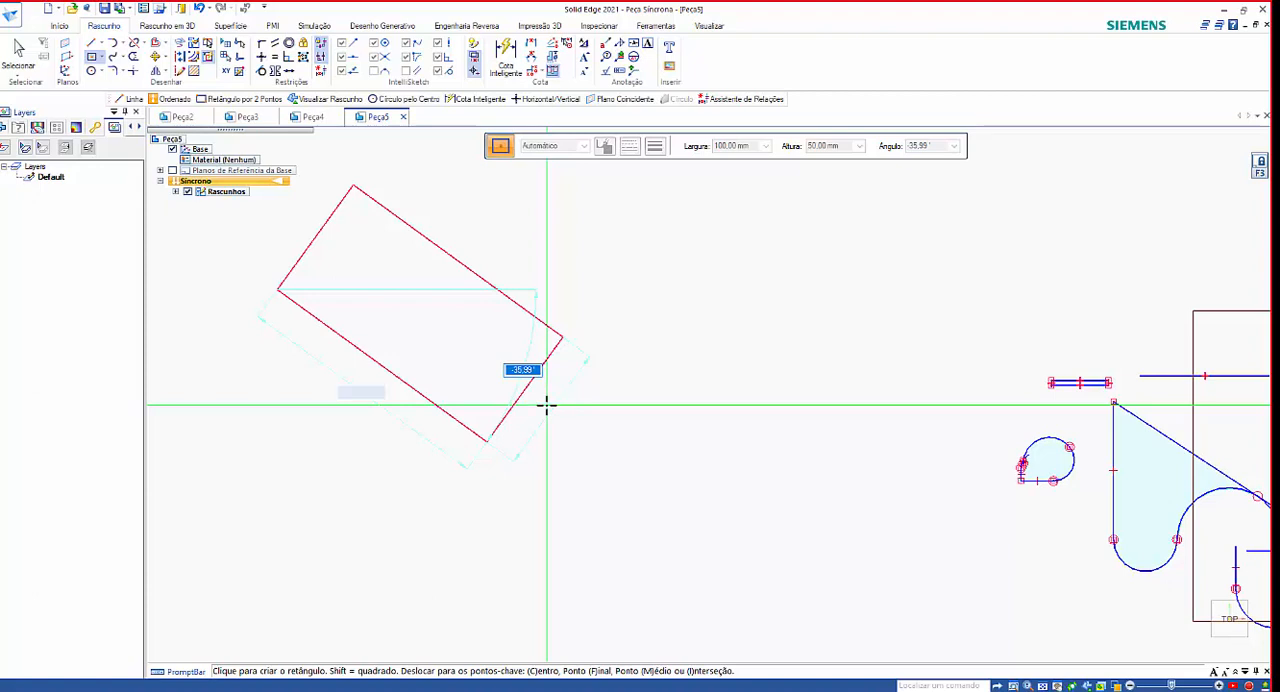
click(546, 404)
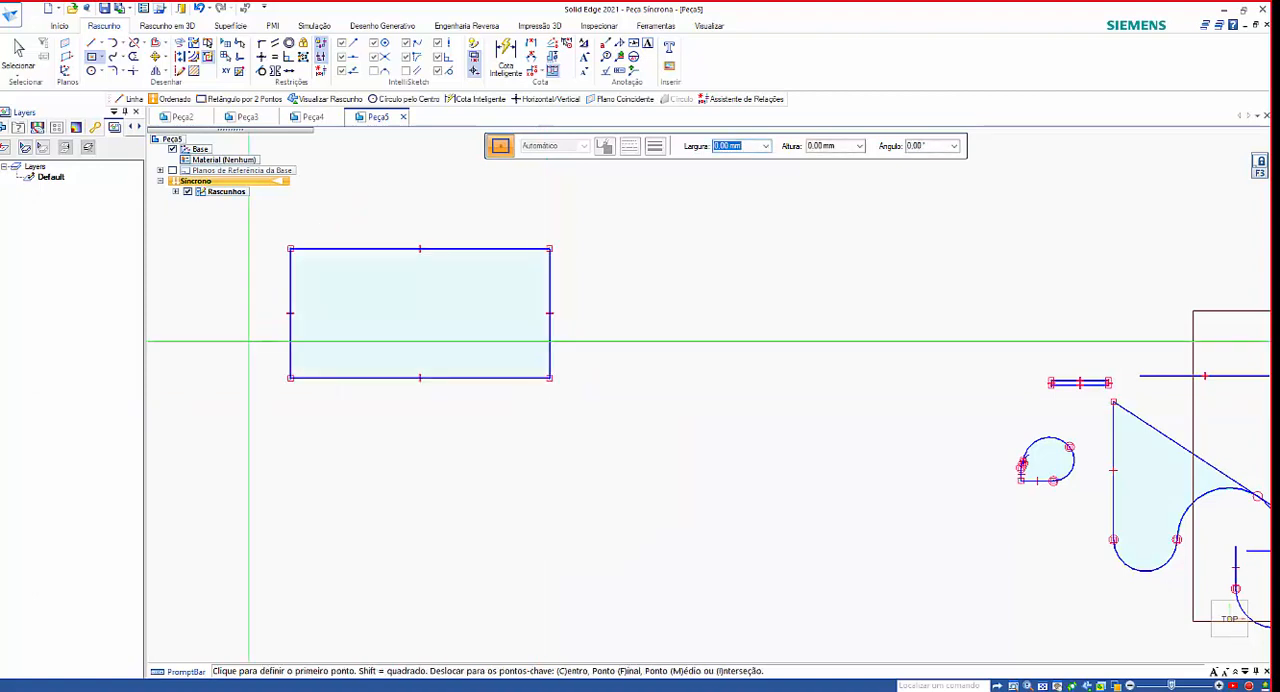
Draw a center rectangle about 98 × 45 mm below the first one, and a larger two-point rectangle beside it on the positive X side.
click(521, 484)
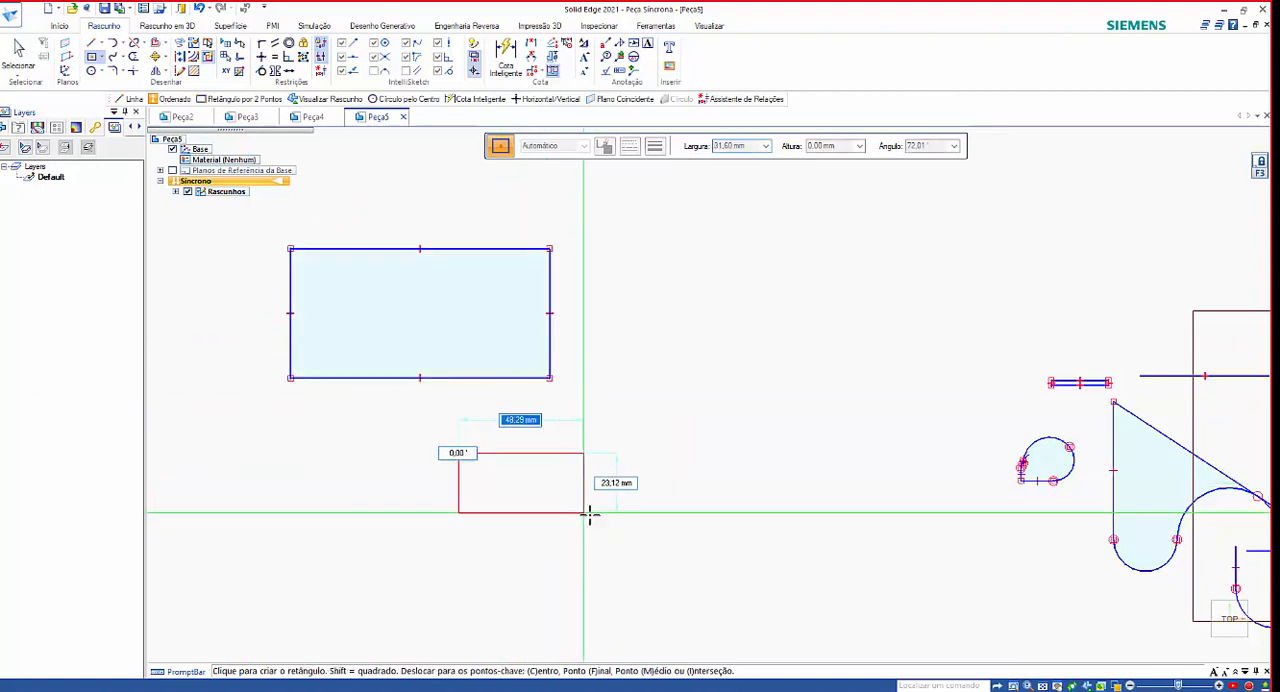
click(648, 541)
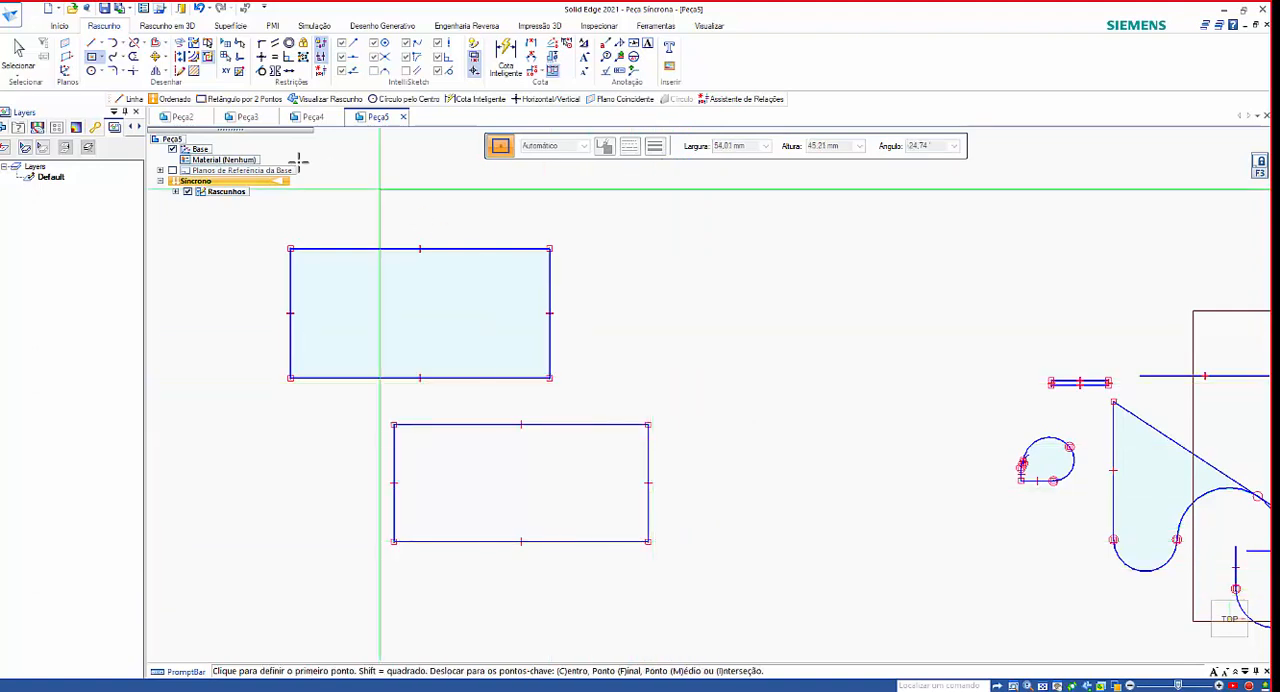
click(101, 62)
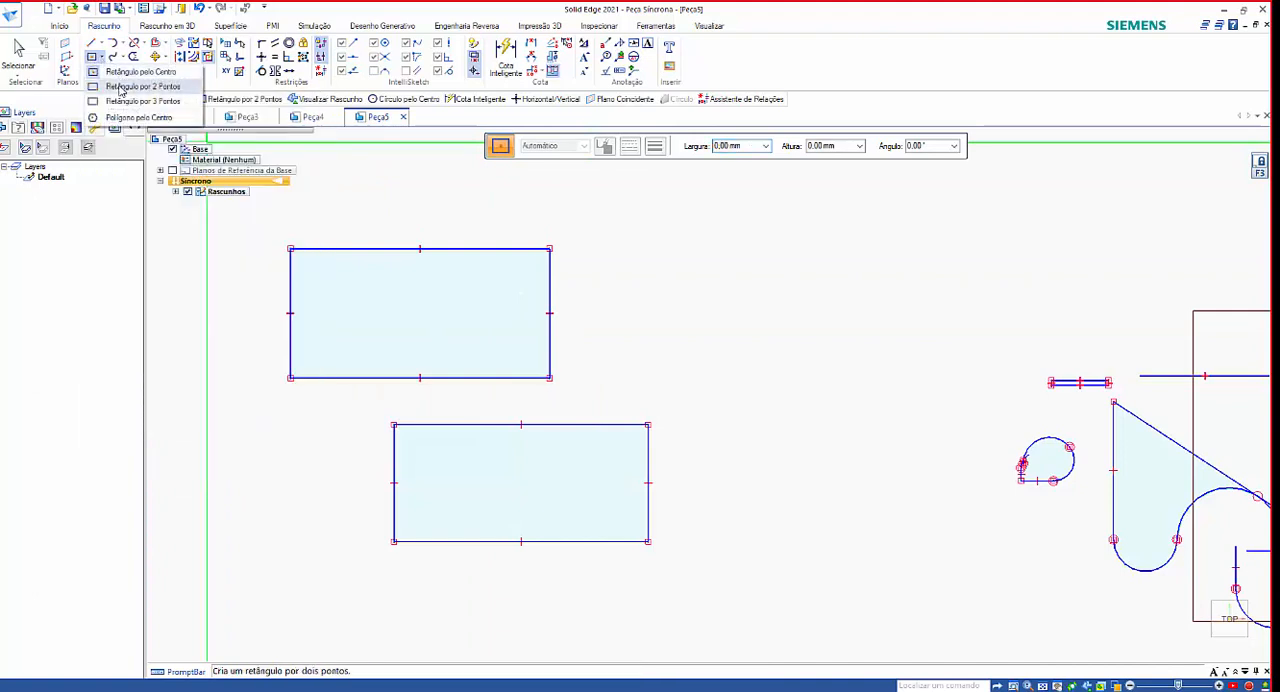
click(119, 88)
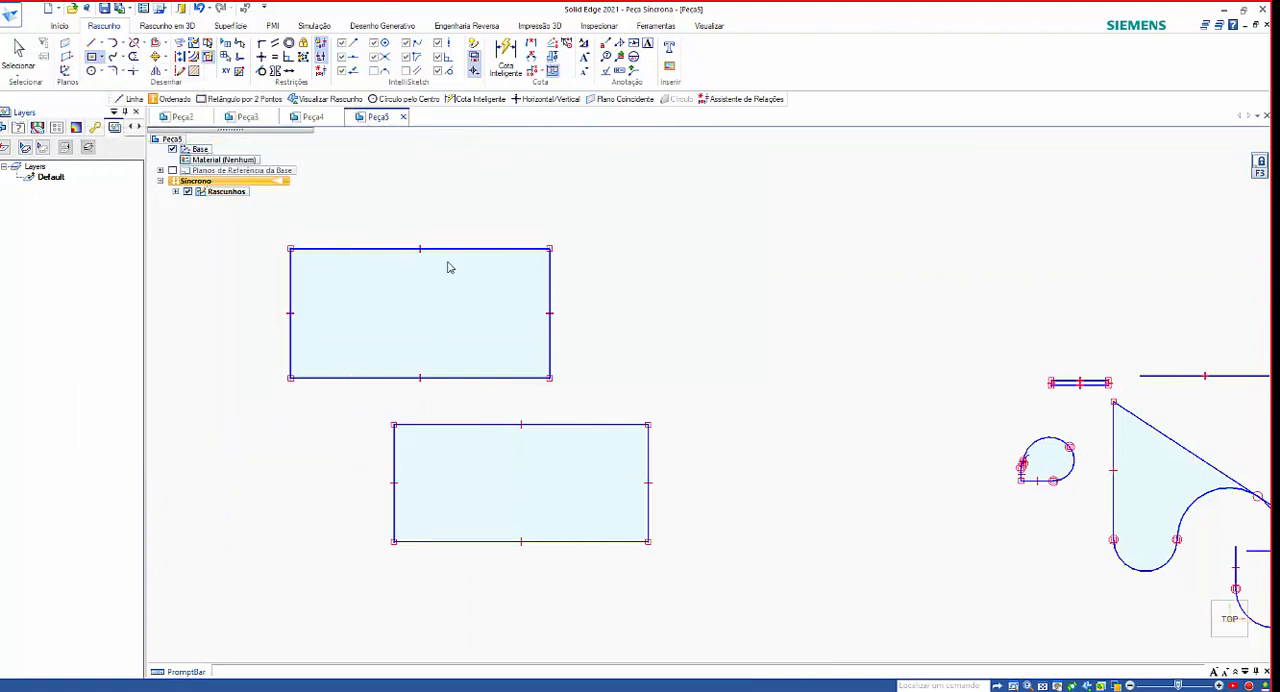
click(616, 365)
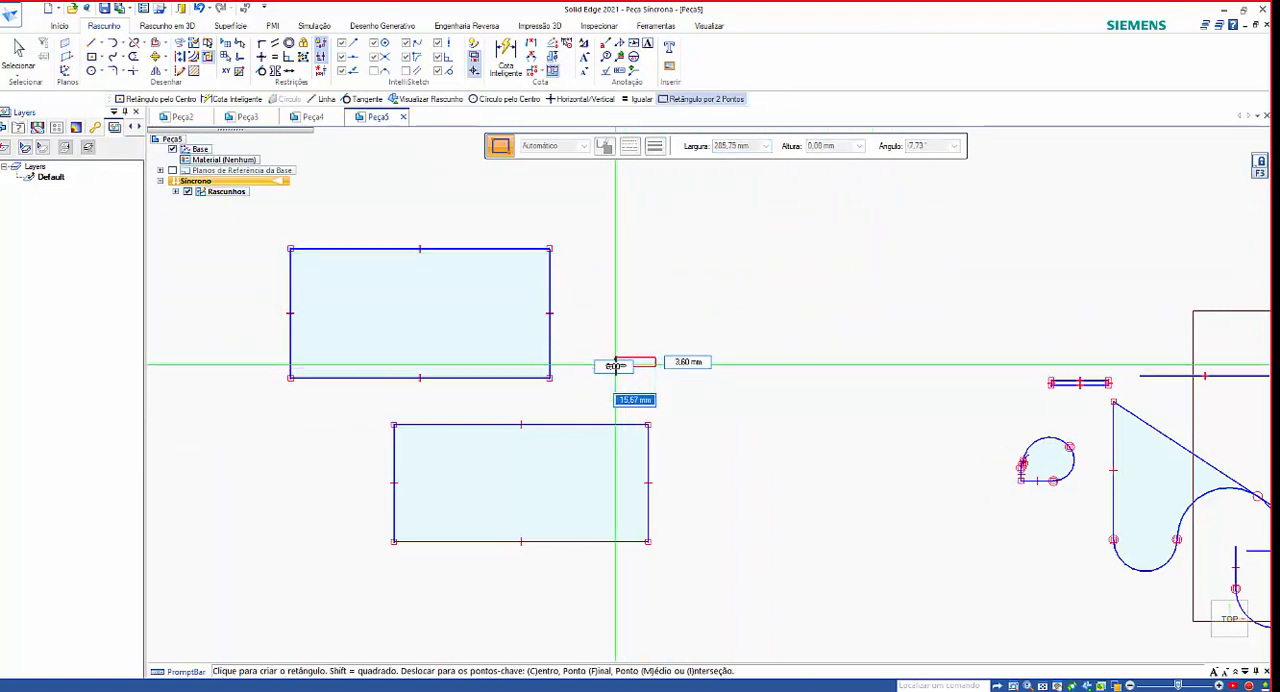
click(902, 193)
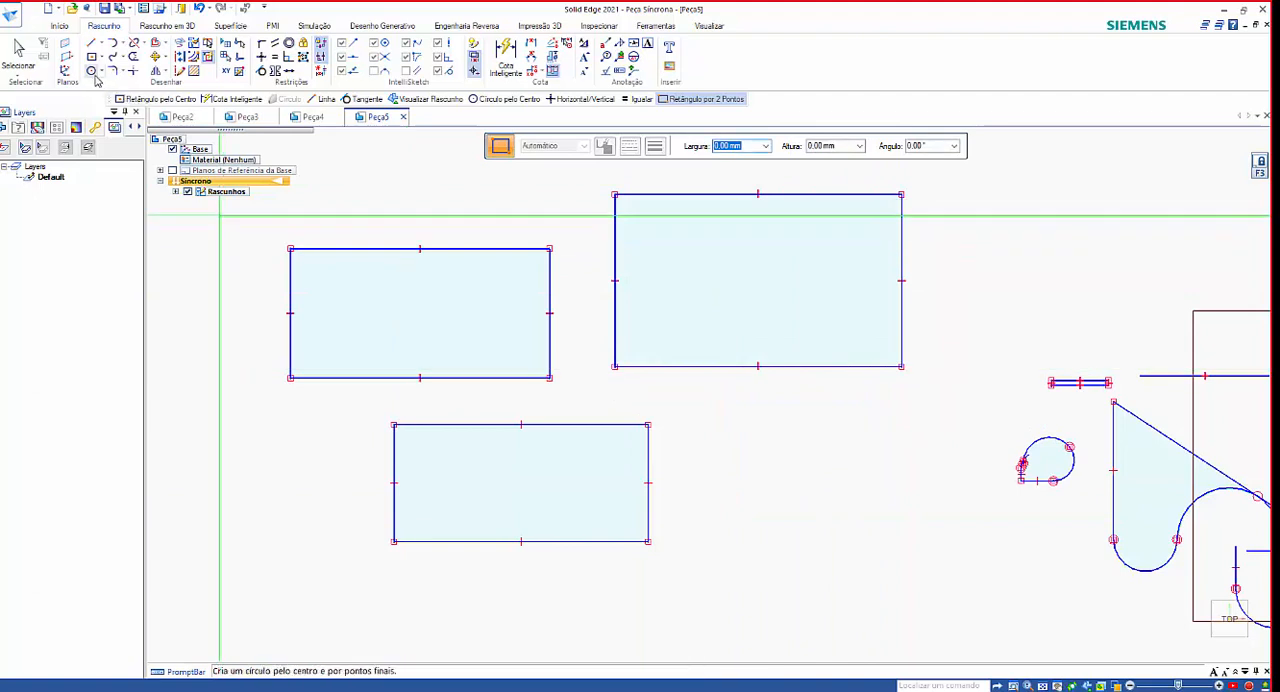
Draw a two-point rectangle 100 mm wide and 50 mm high at 45°, starting below the large two-point rectangle.
click(735, 548)
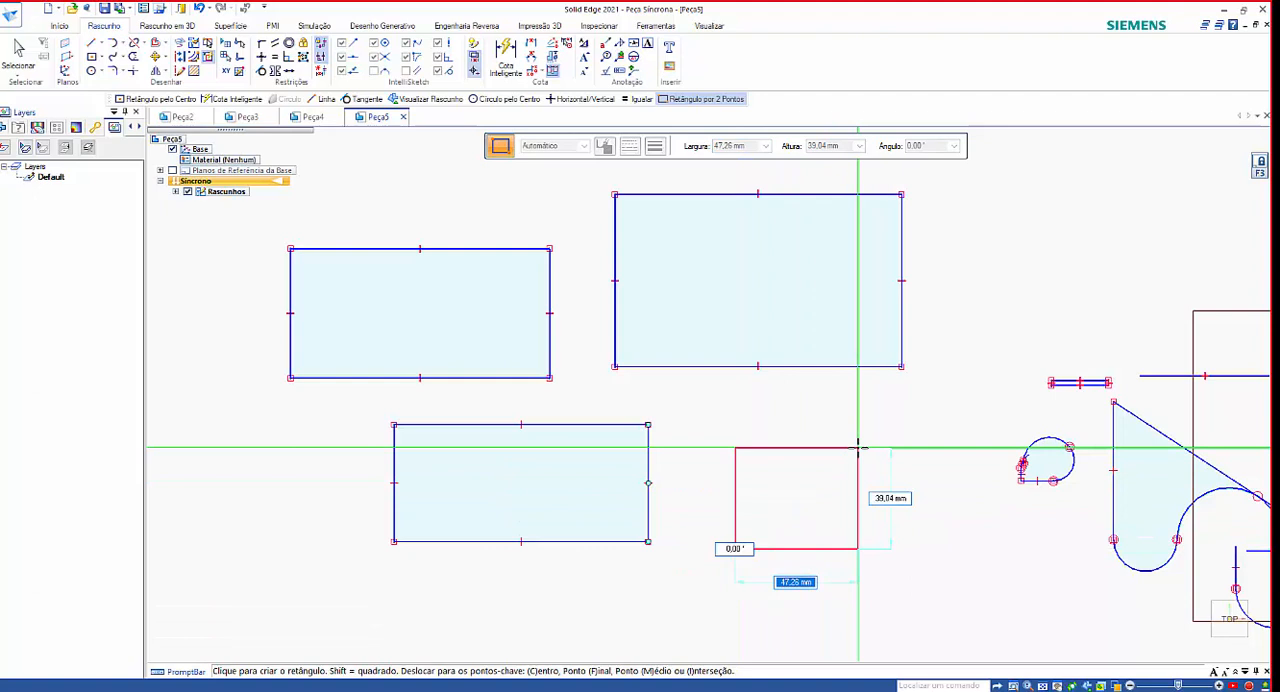
text(100)
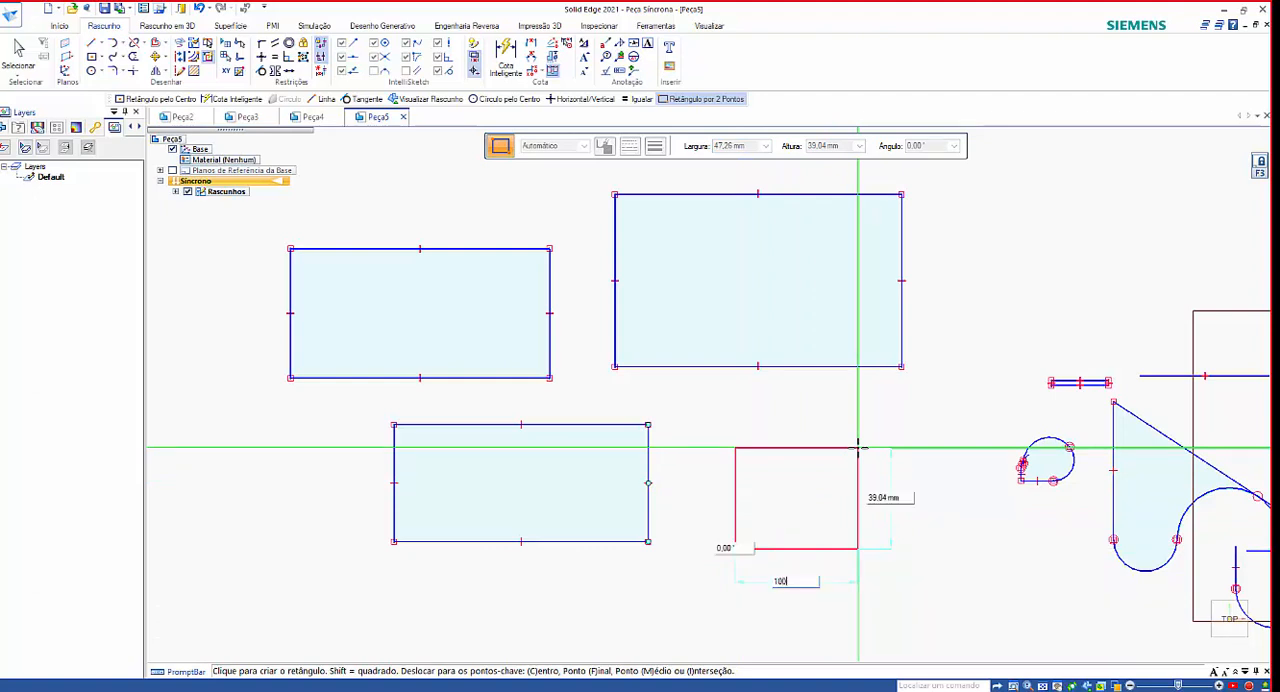
key(Tab)
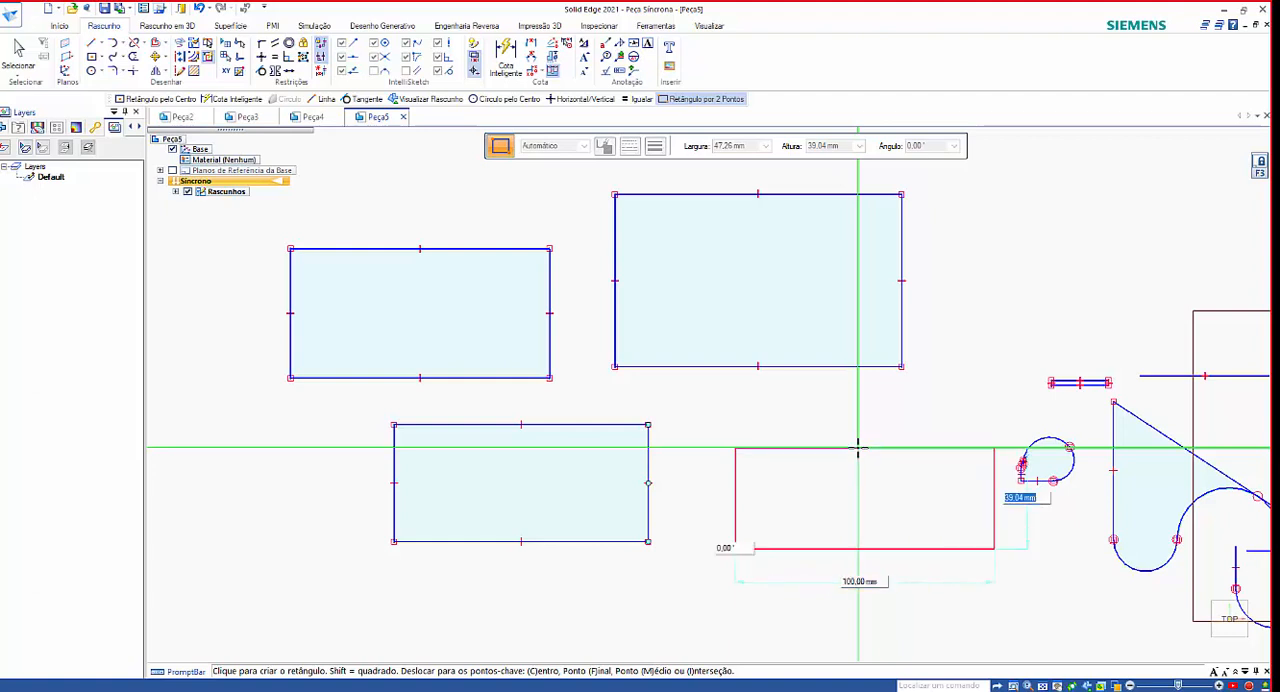
text(50)
key(Tab)
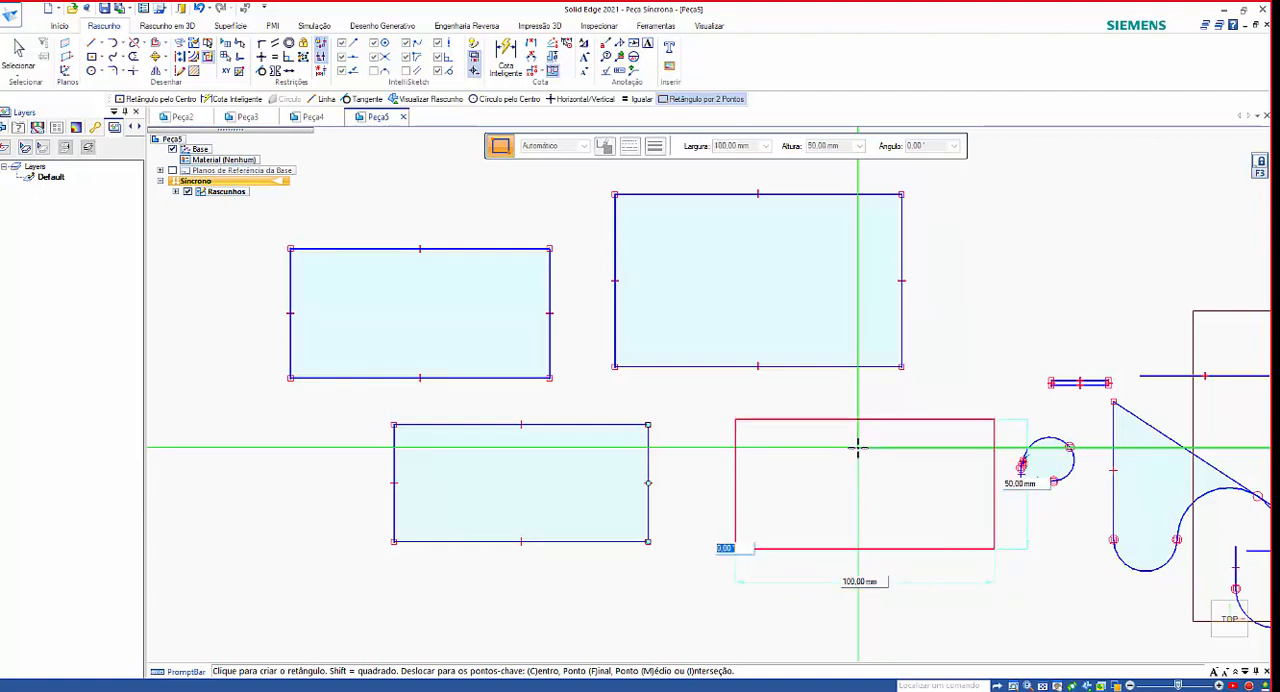
text(45)
key(Return)
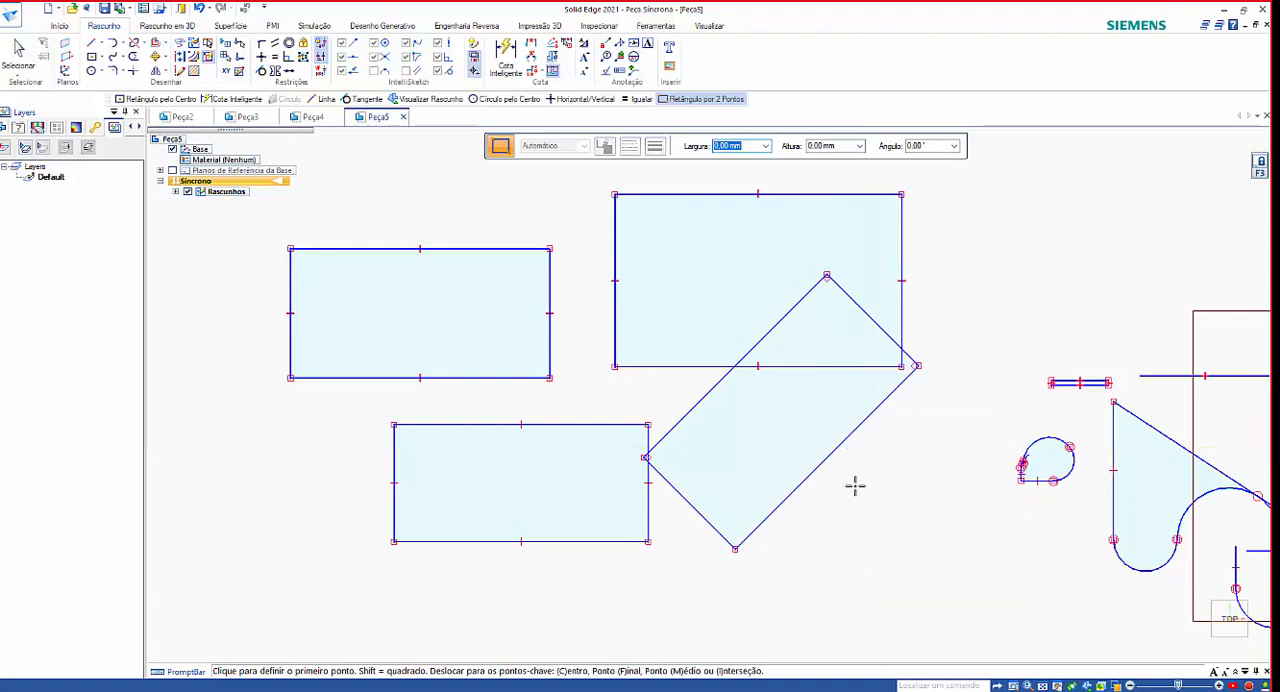
Draw a three-point rectangle with a first side about 314 mm long at about 63°, above the group of rectangles.
scroll(855, 485, down, 3)
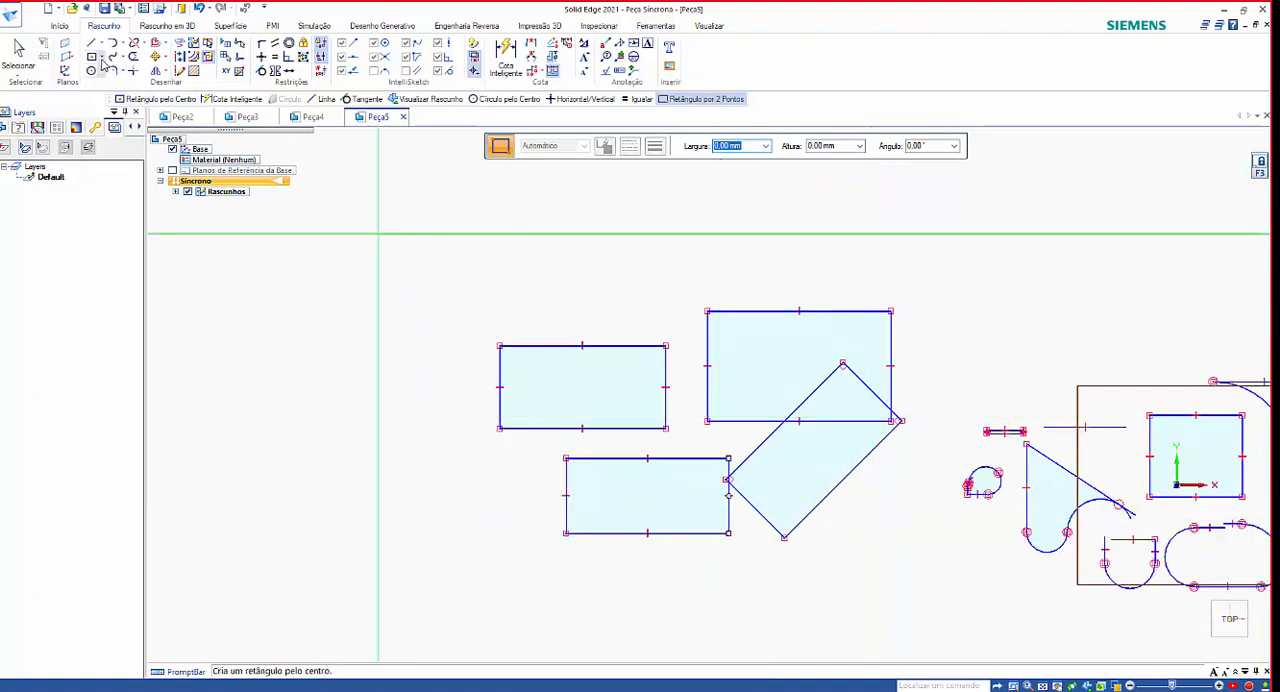
click(103, 59)
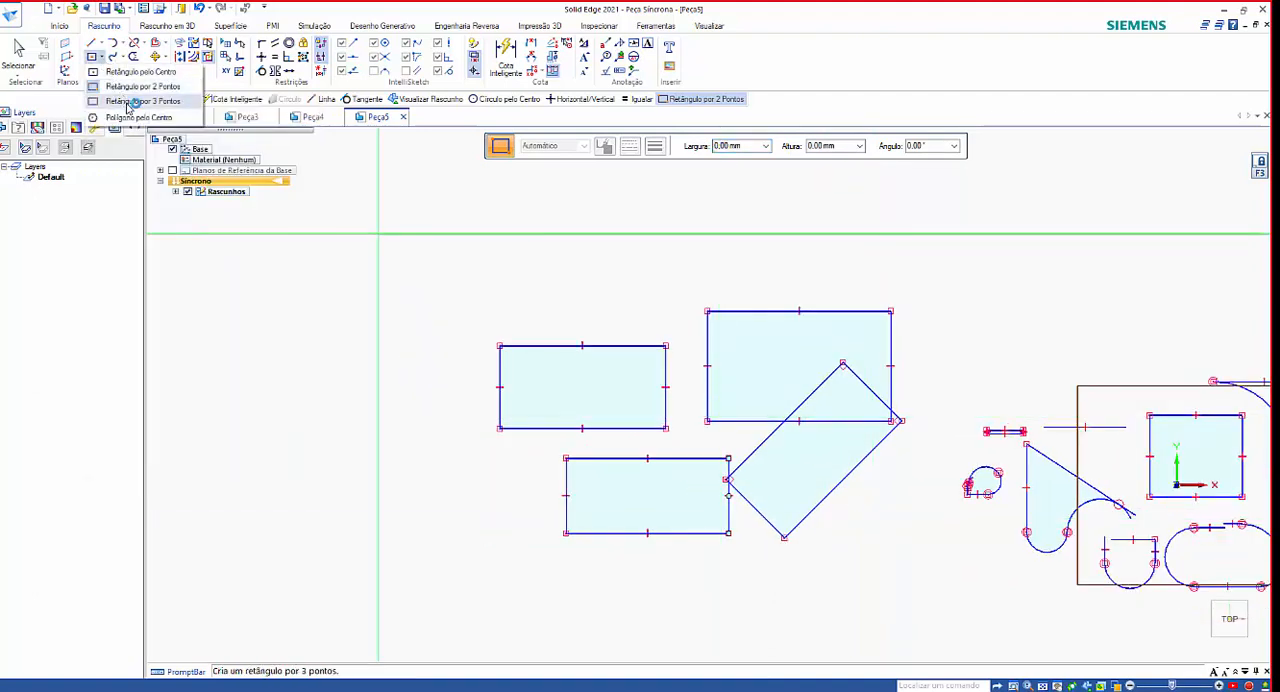
click(118, 87)
scroll(270, 396, down, 5)
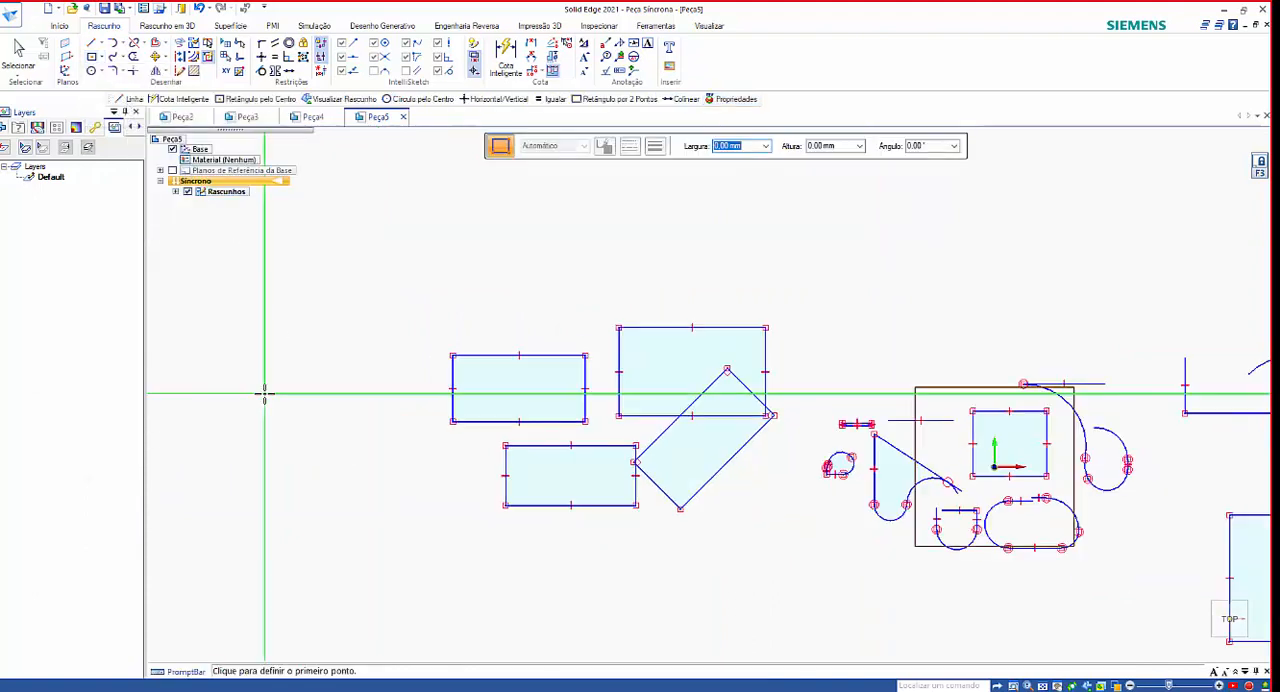
click(360, 366)
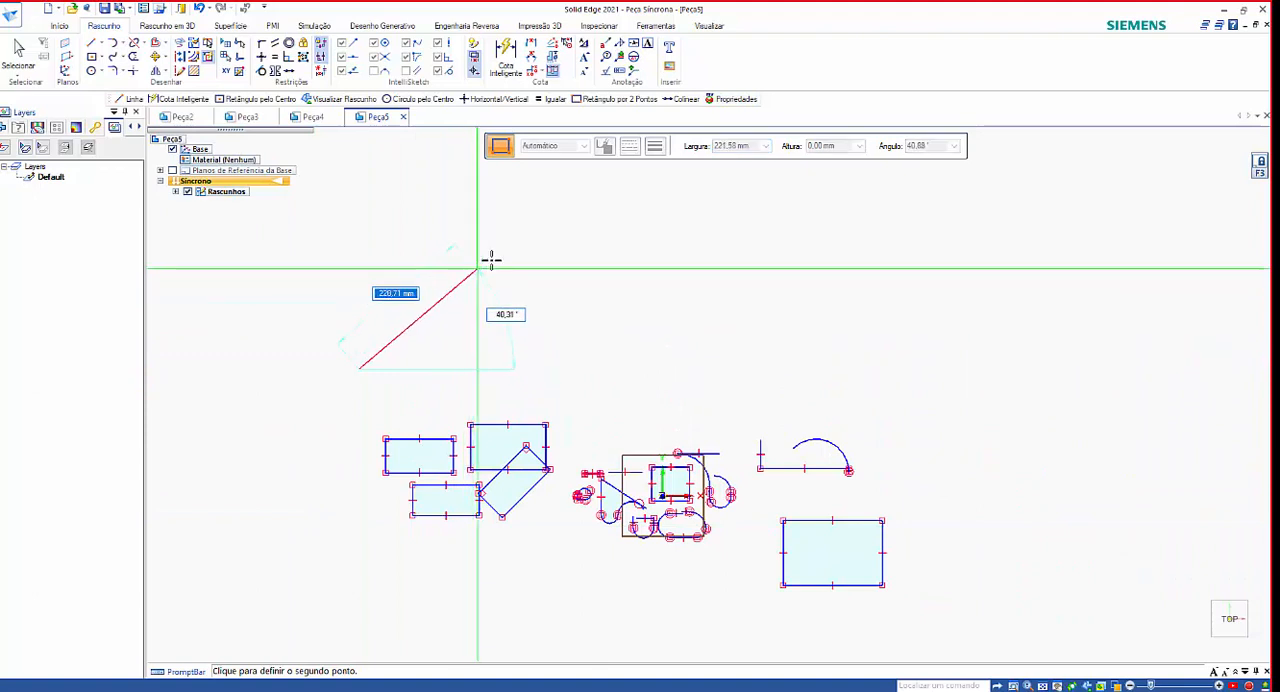
click(452, 178)
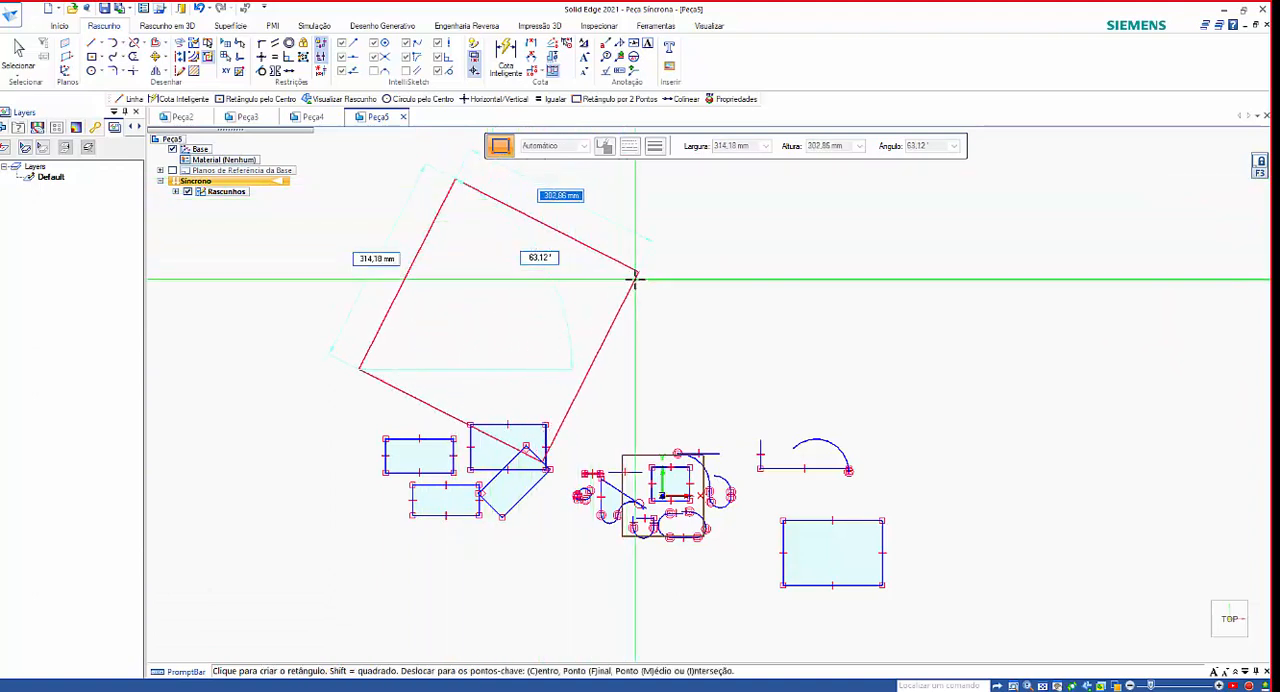
click(520, 245)
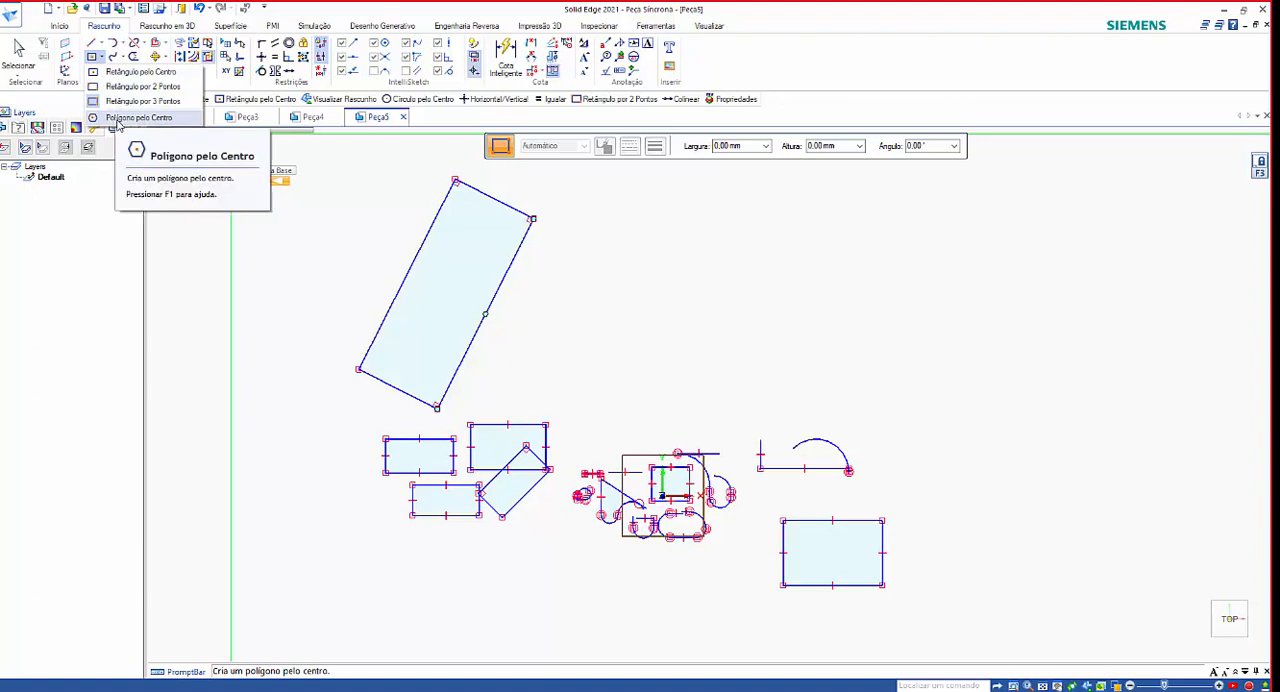
click(138, 118)
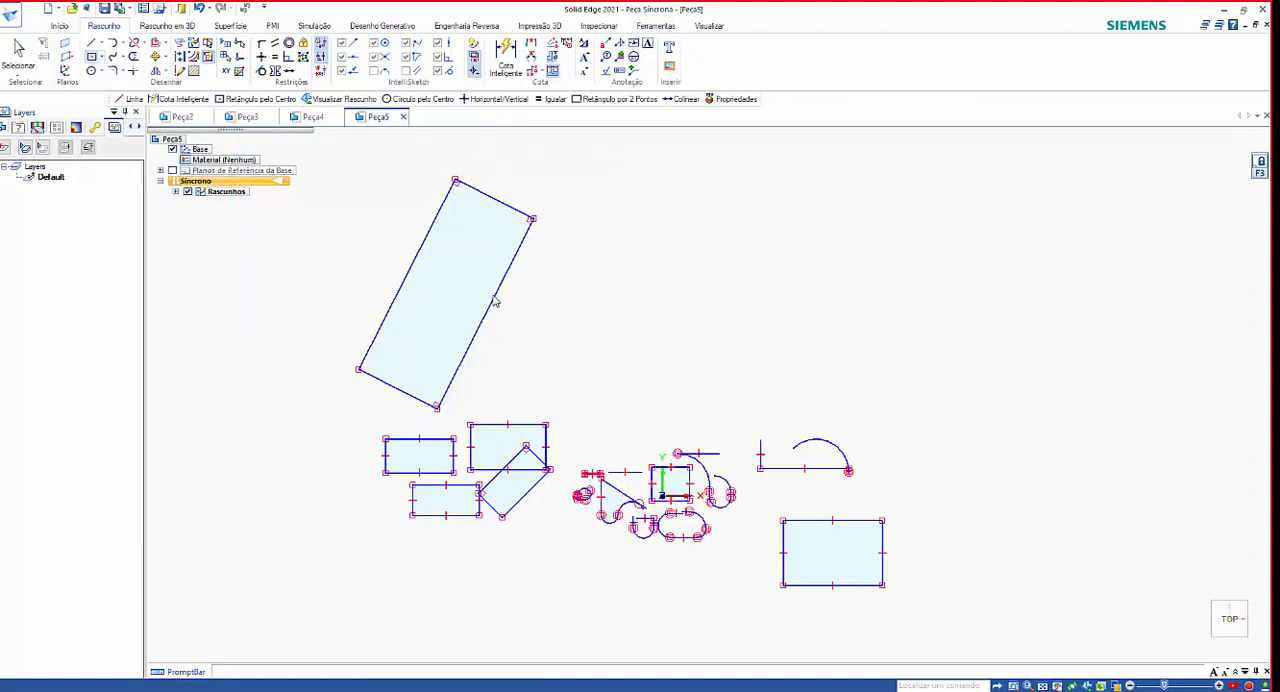
click(640, 316)
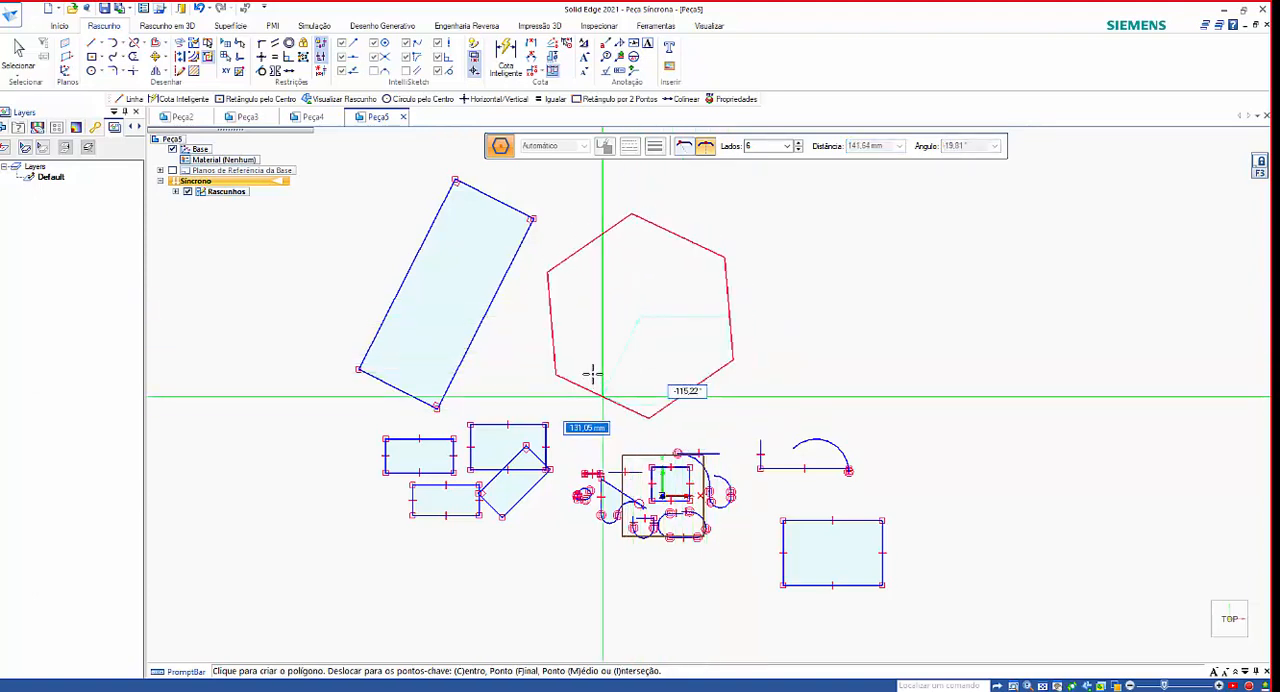
double_click(798, 154)
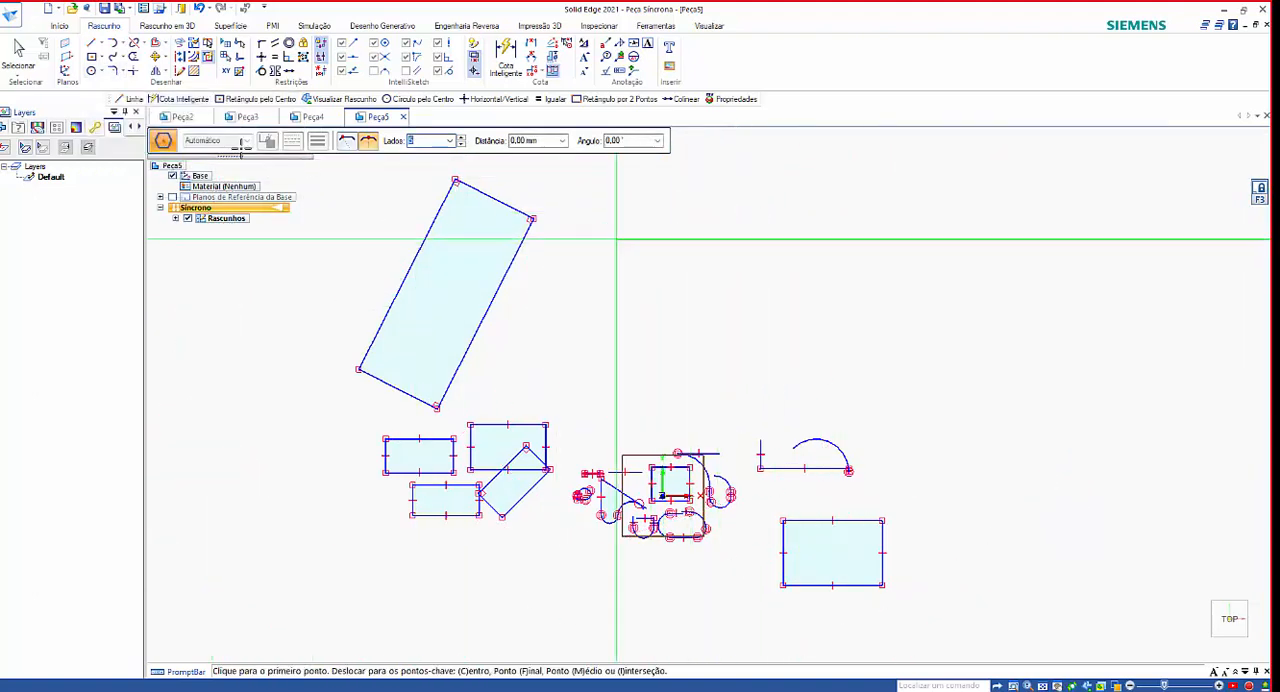
click(91, 72)
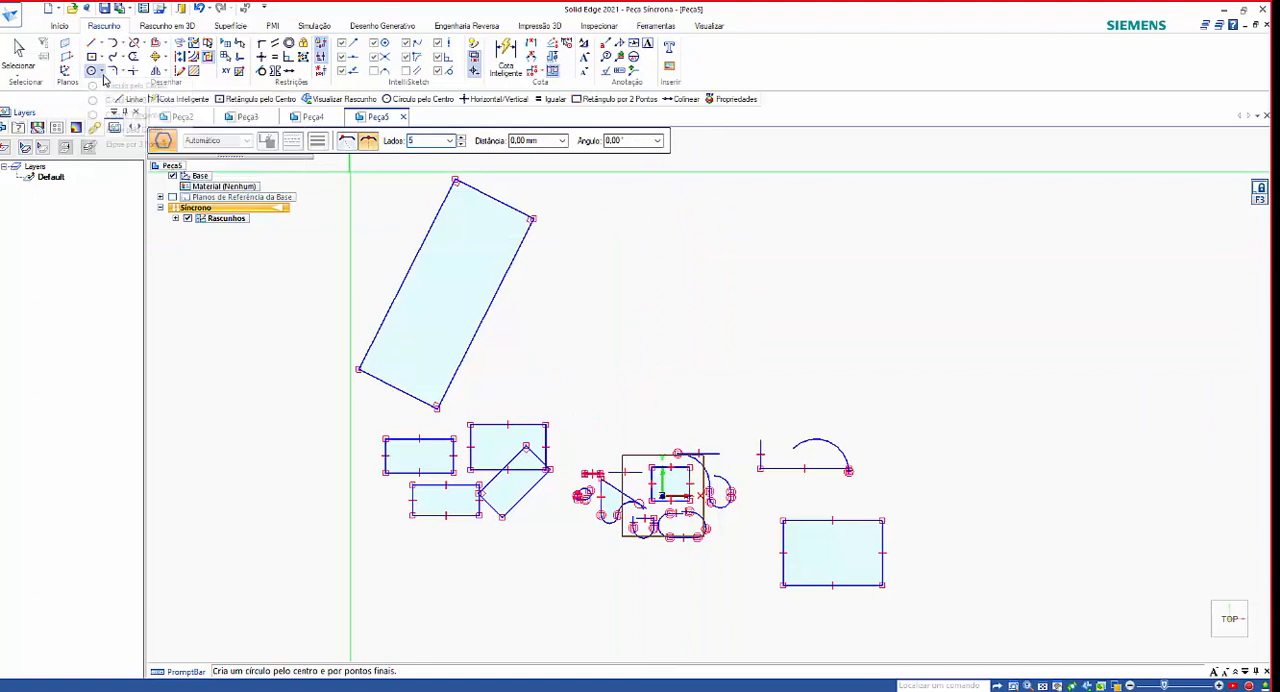
click(101, 72)
Draw a five-sided polygon from its center above the origin sketches, about 104 mm from center to side midpoint at 0°.
click(101, 57)
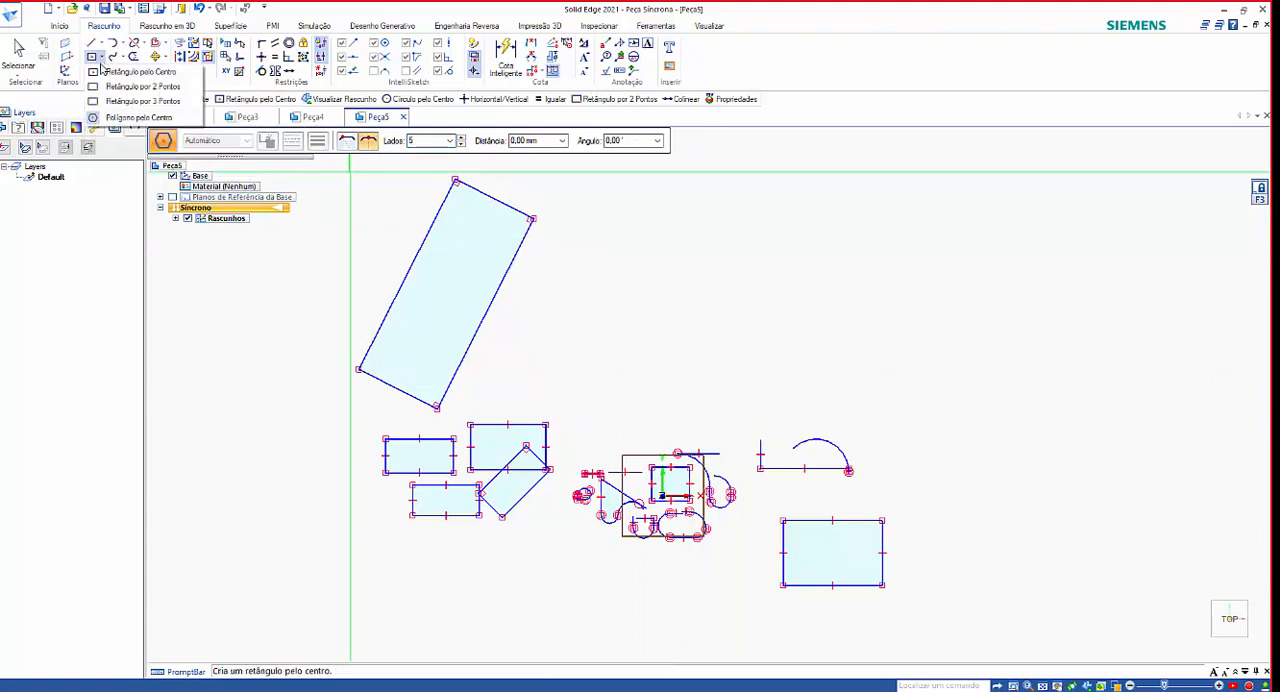
click(130, 119)
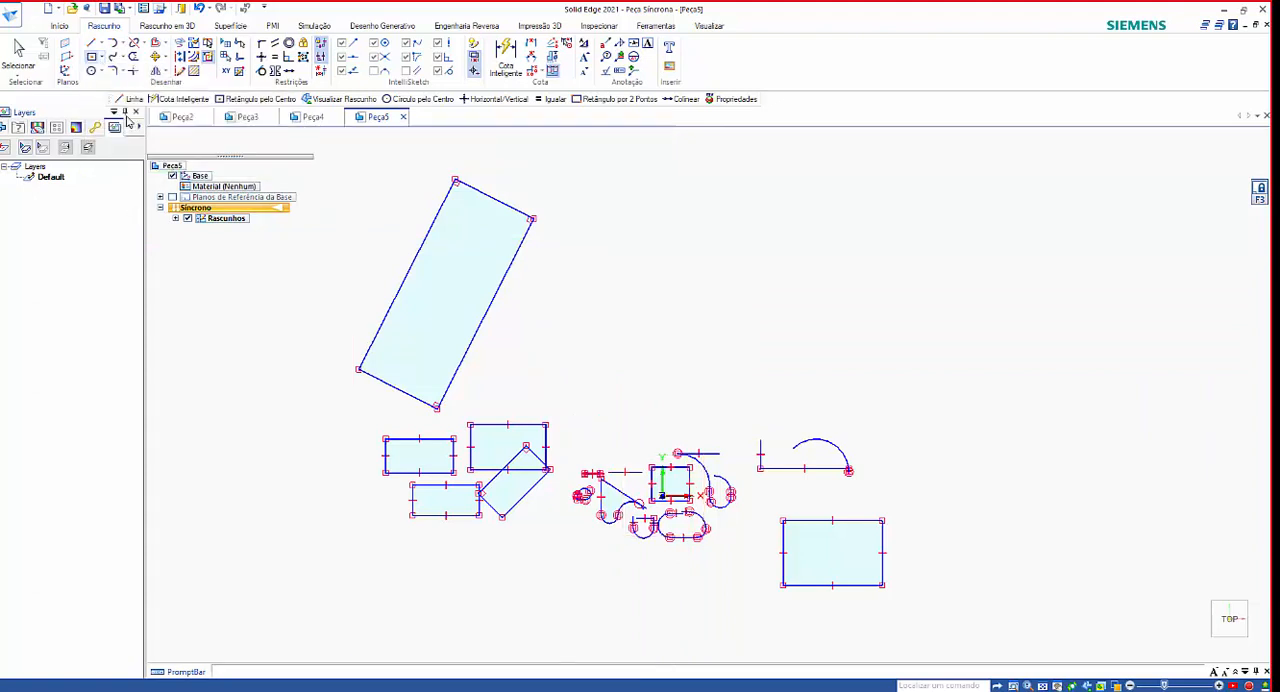
click(103, 62)
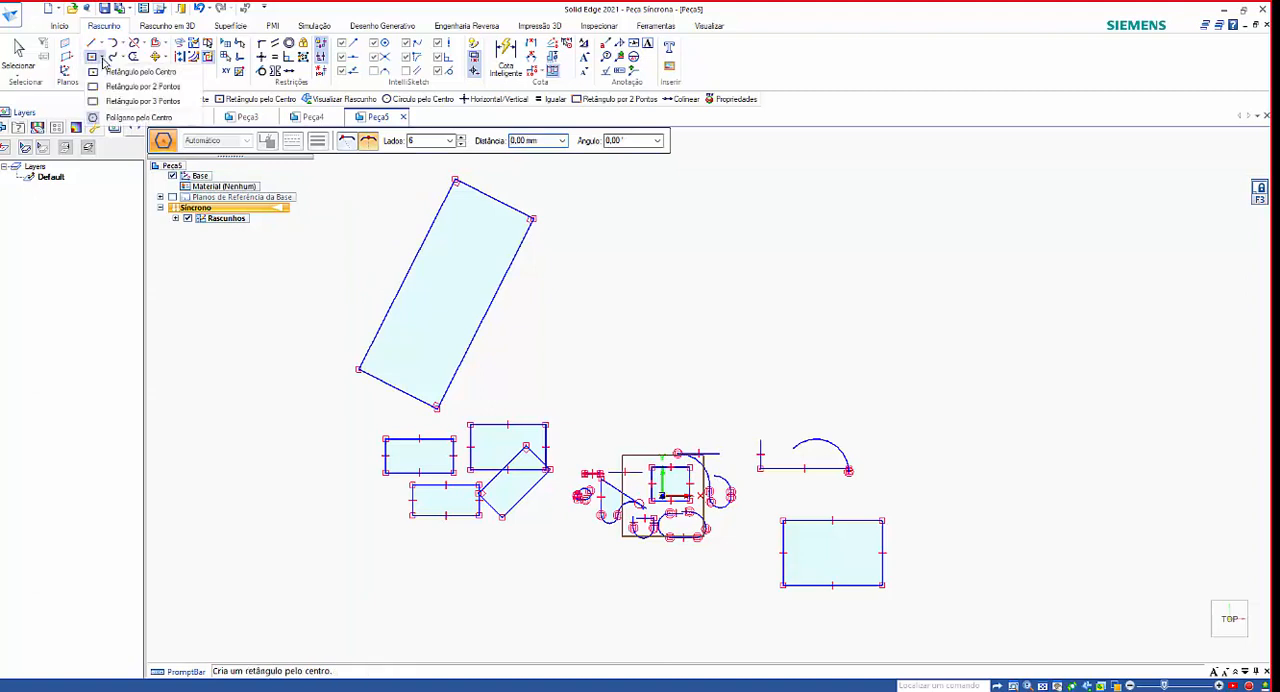
click(125, 117)
drag(399, 137, 735, 178)
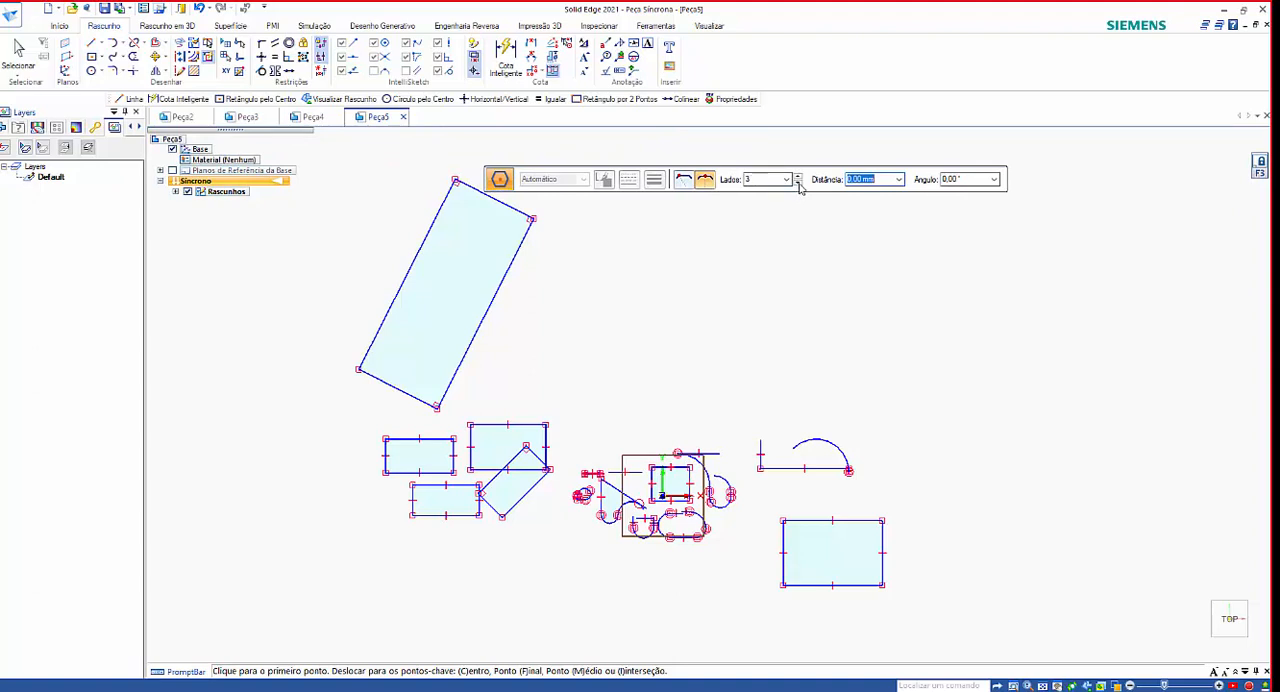
click(738, 306)
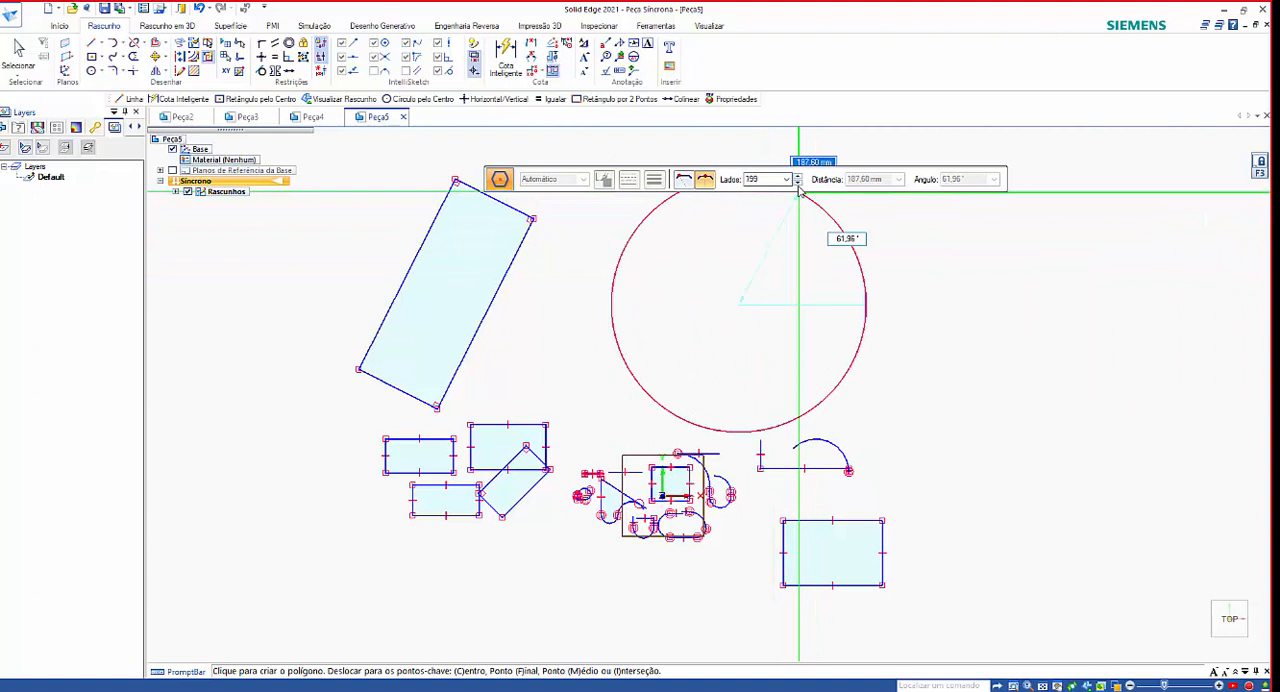
click(798, 178)
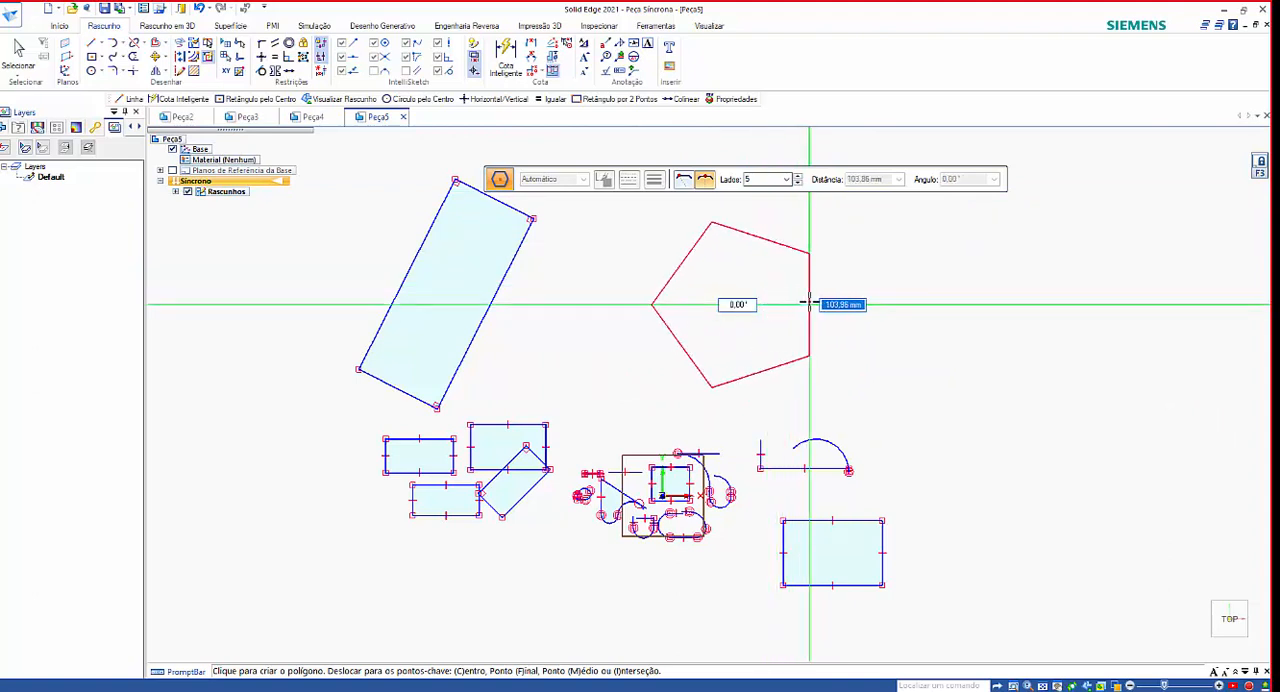
click(808, 303)
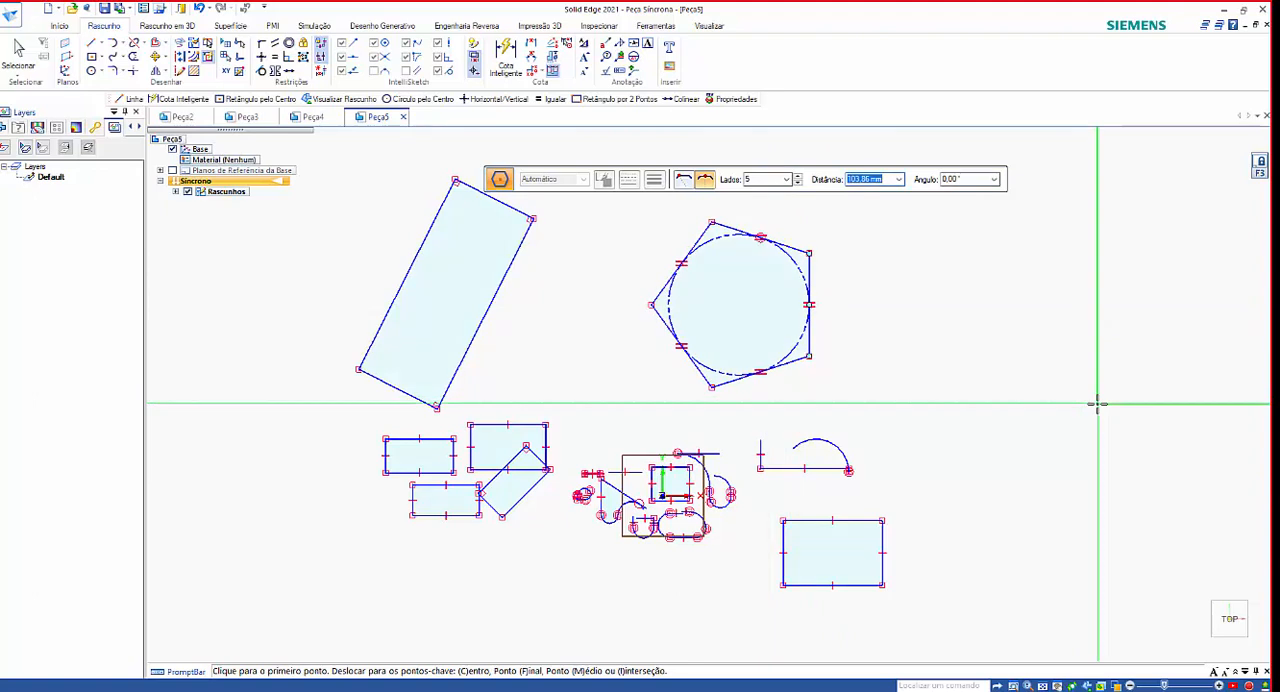
Draw two center circles on the positive X side of the pentagon, a larger one above and one about 162 mm in diameter below.
click(103, 77)
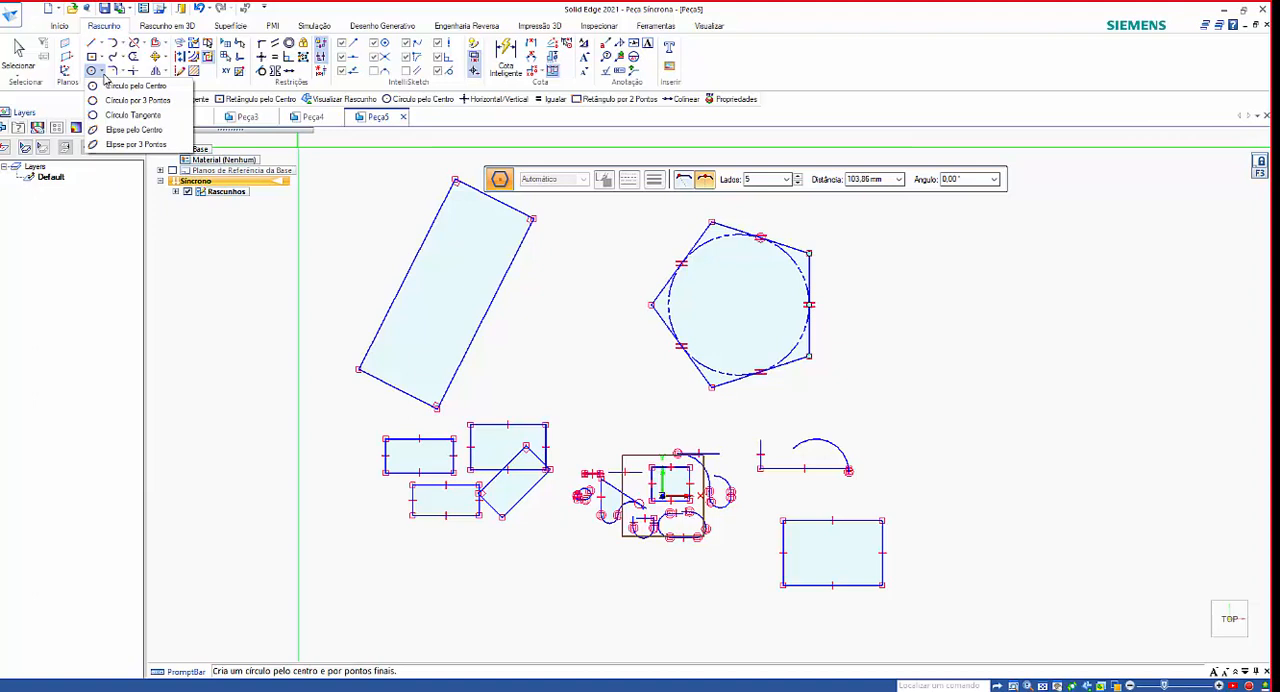
click(127, 86)
click(935, 275)
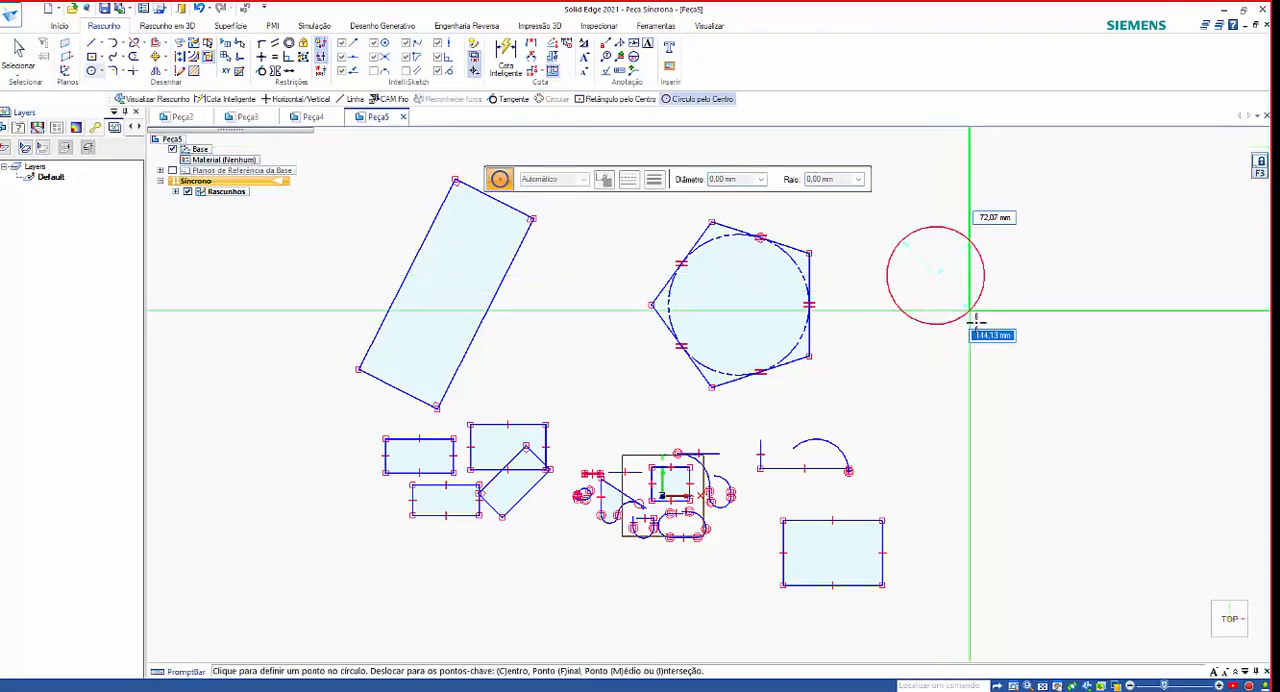
click(979, 327)
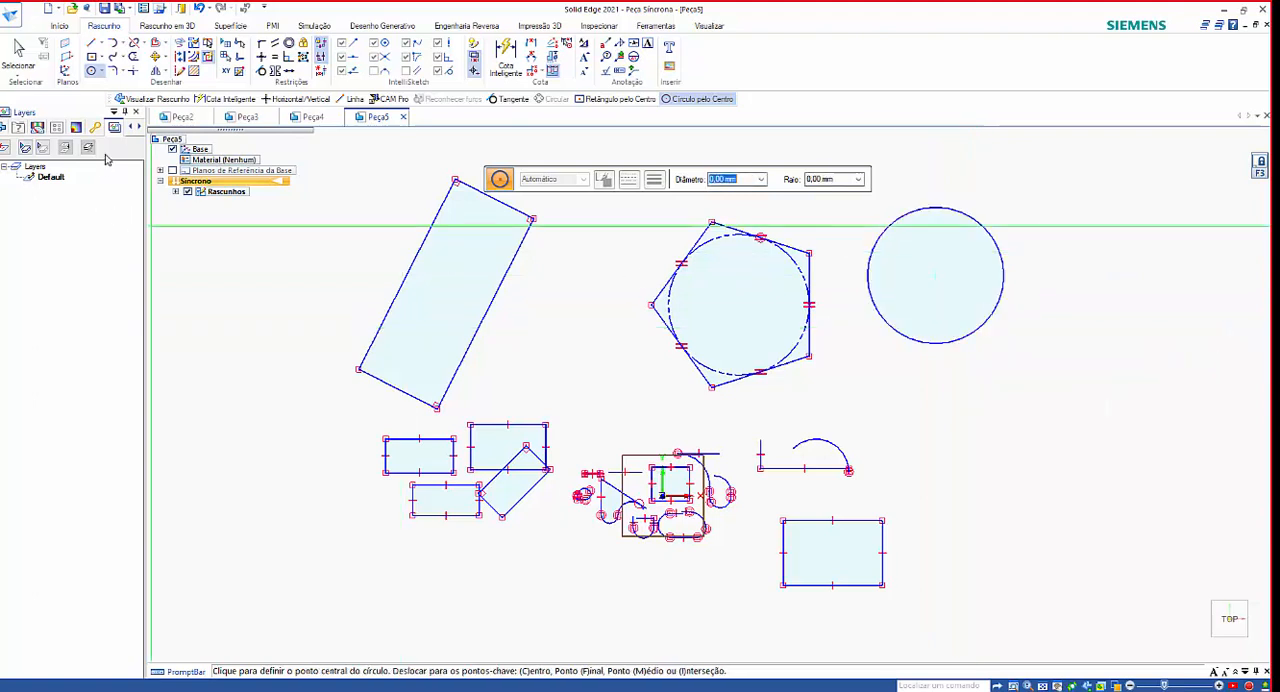
click(1003, 419)
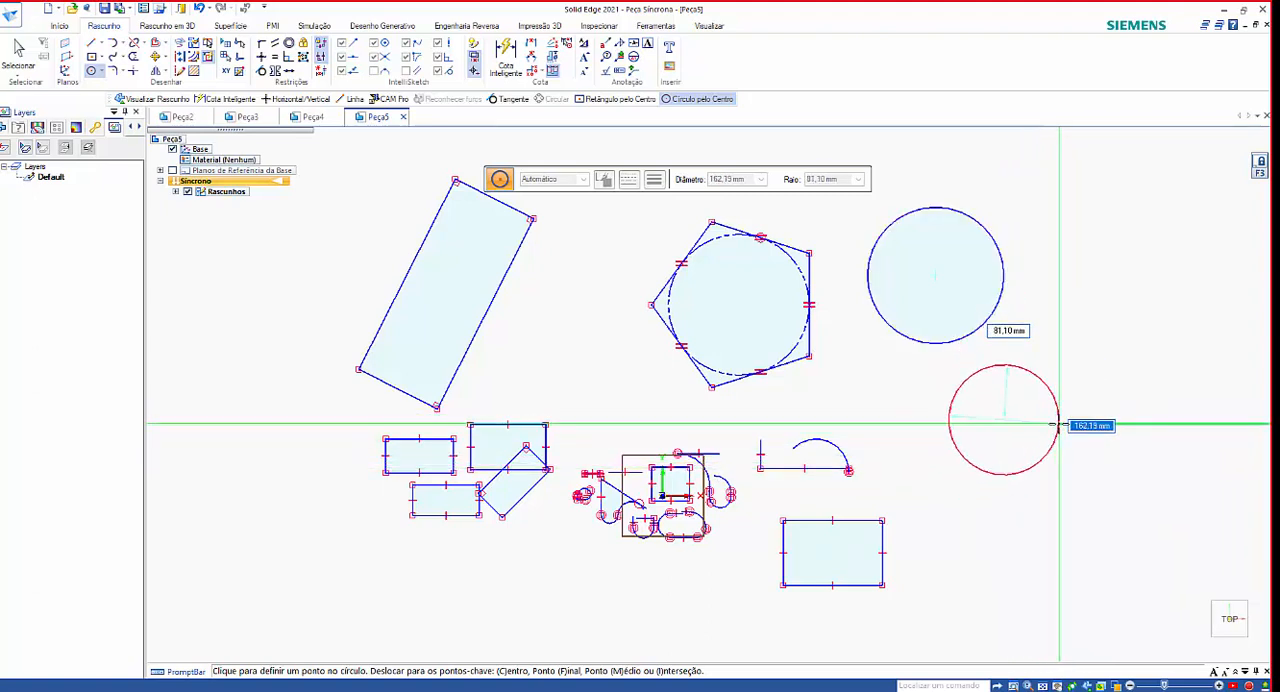
click(1059, 422)
Place five center circles of 20 mm diameter in the empty area on the negative X side of the tilted three-point rectangle.
click(215, 315)
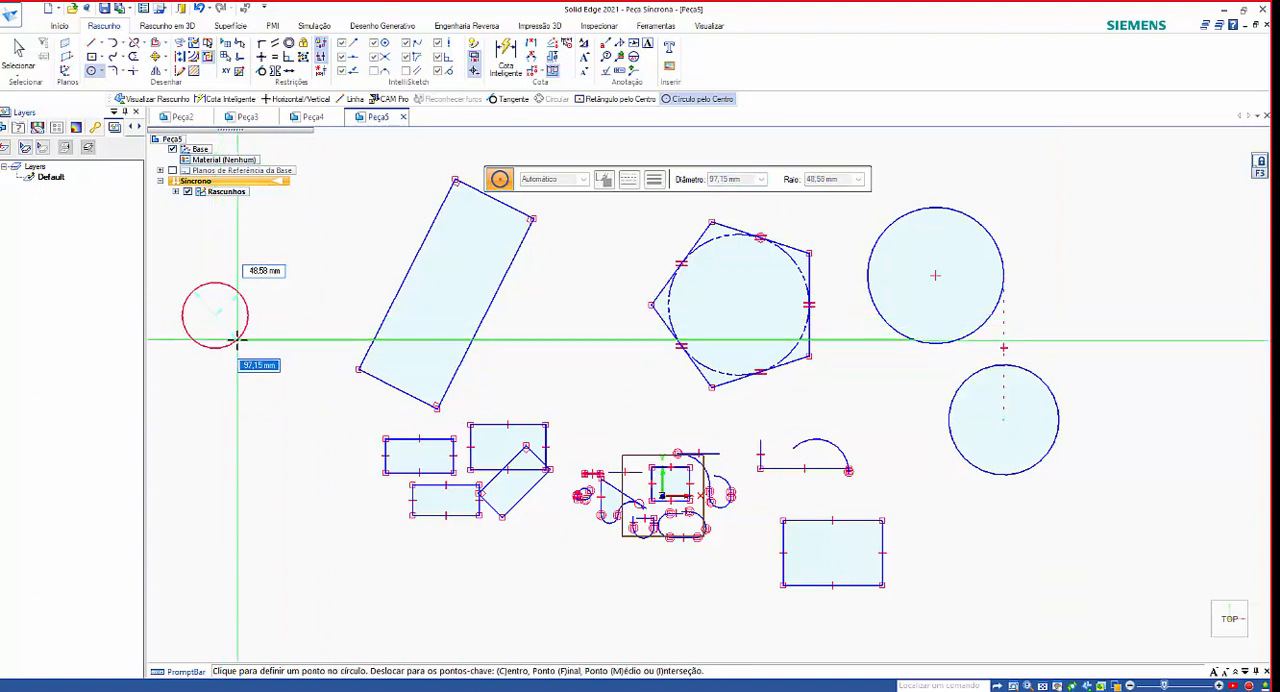
text(20)
key(Return)
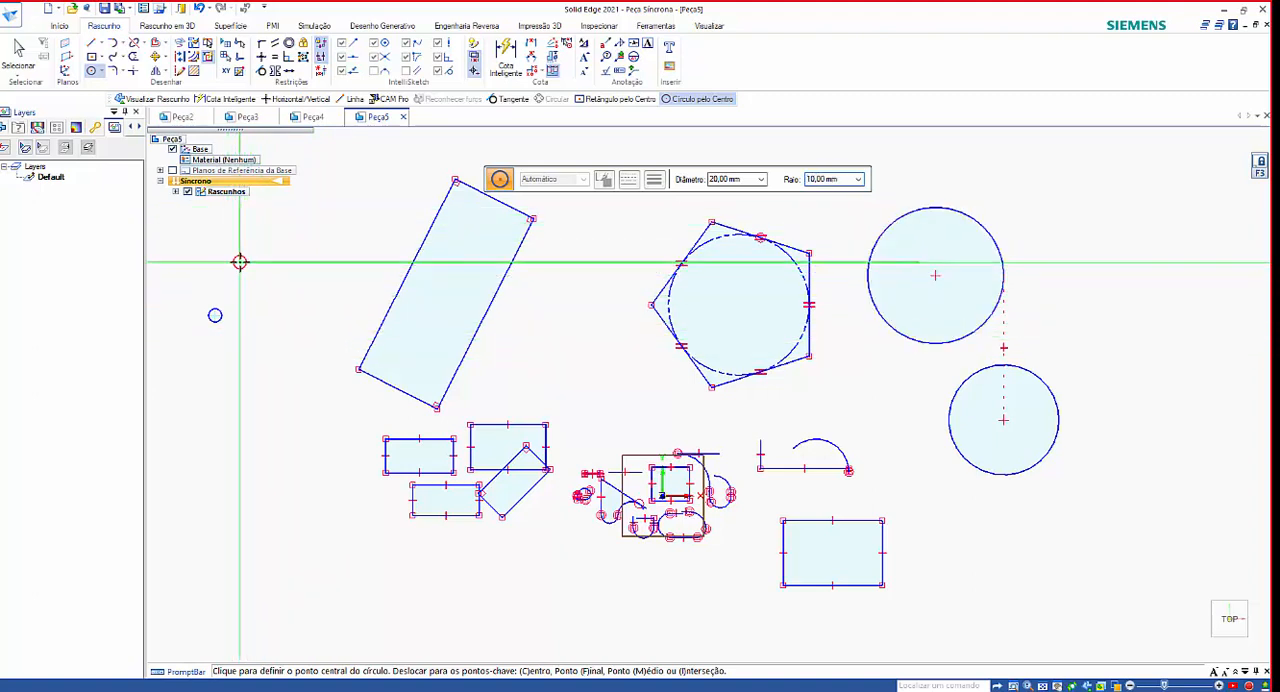
click(289, 298)
click(289, 359)
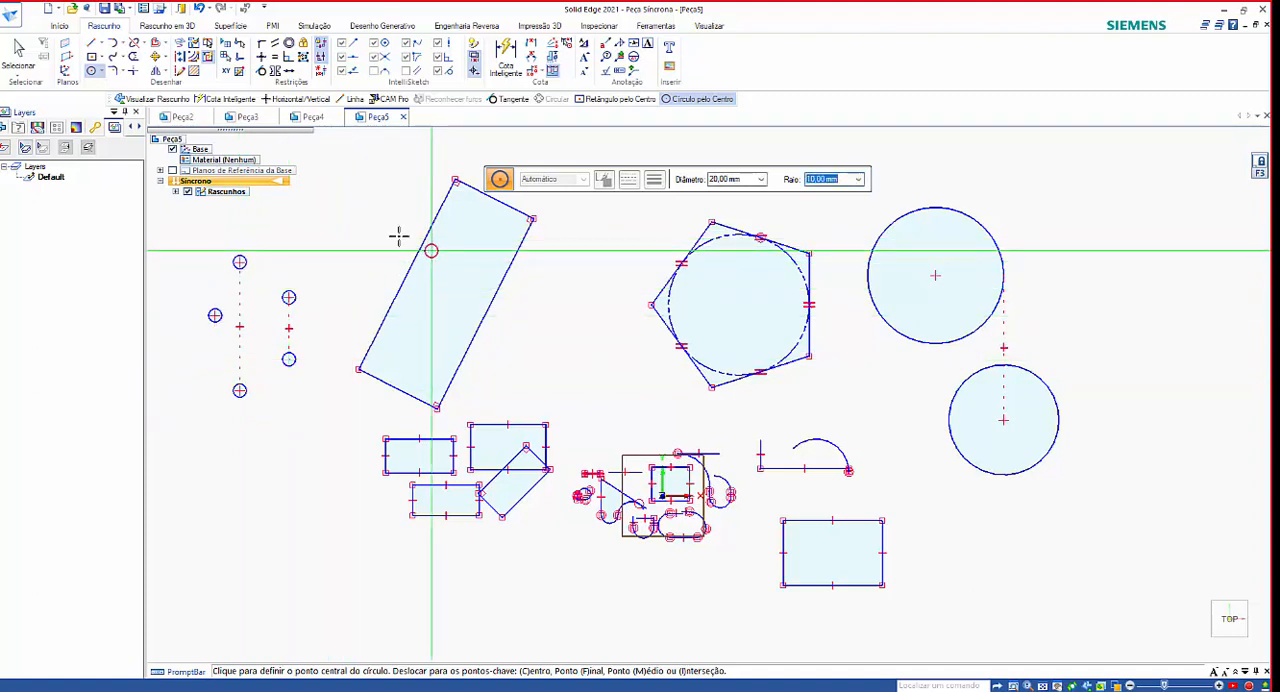
Draw a three-point circle through both corners of the origin-side vertical edge of the separate rectangle on the positive X side.
click(101, 73)
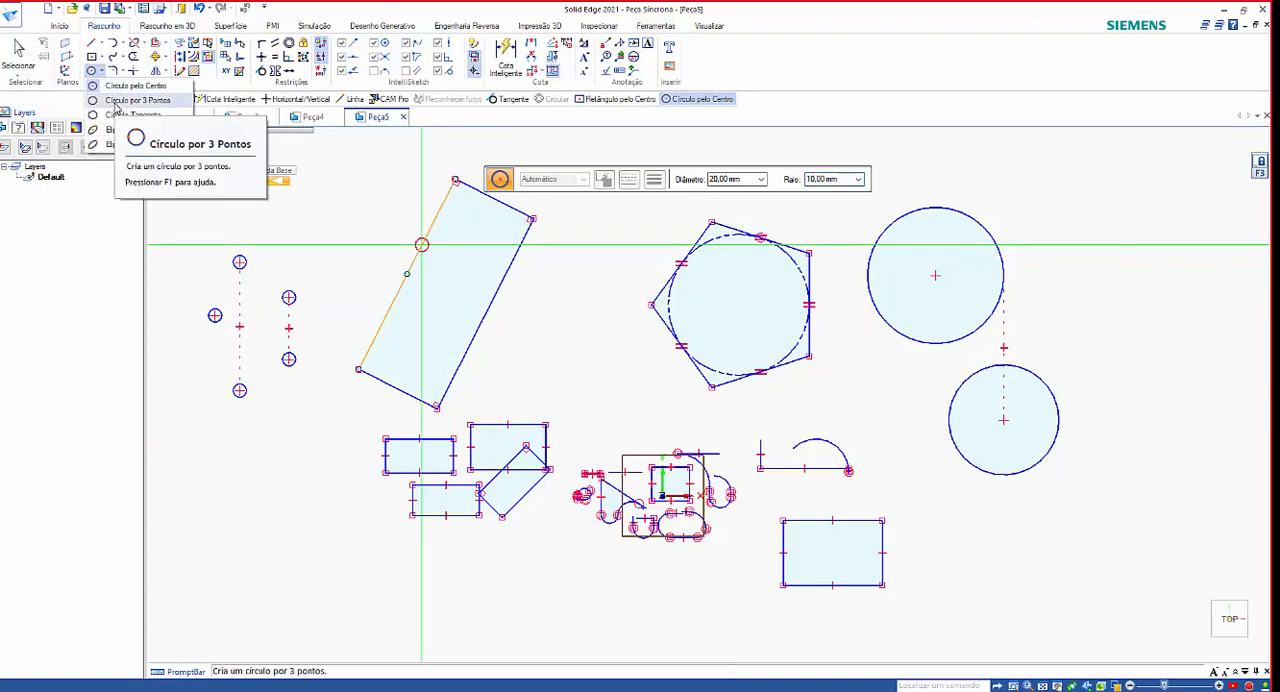
click(135, 100)
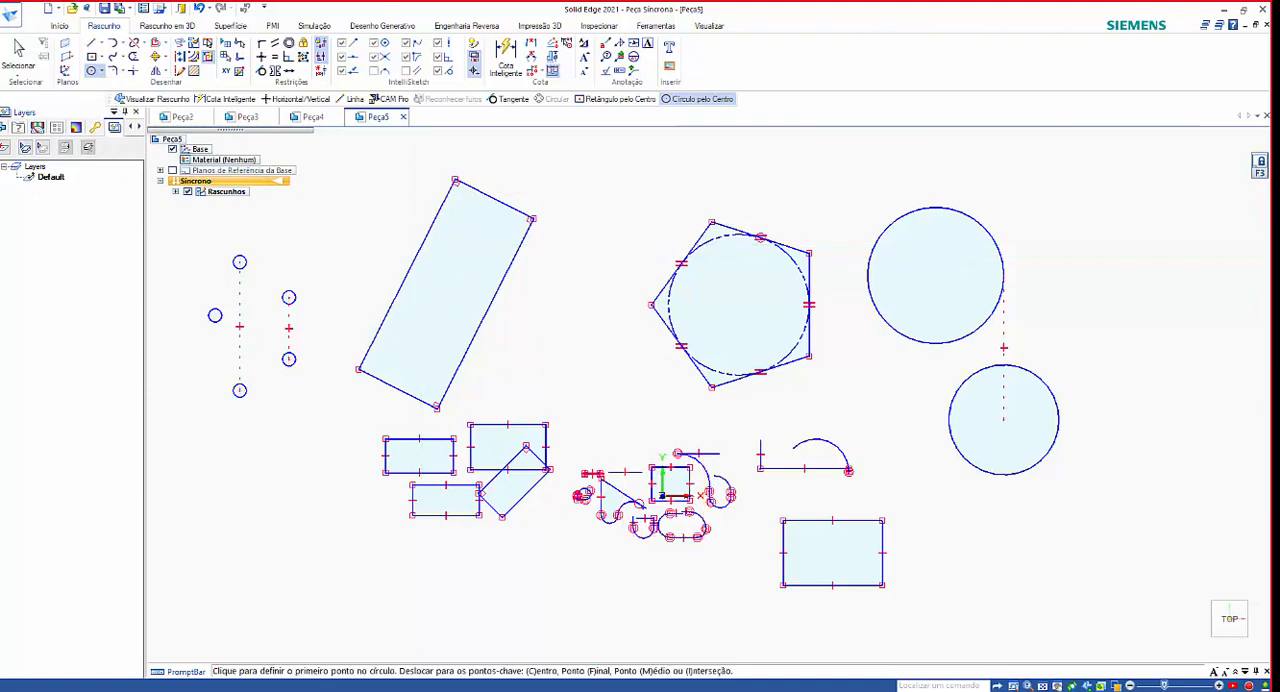
scroll(930, 575, up, 2)
scroll(825, 600, up, 2)
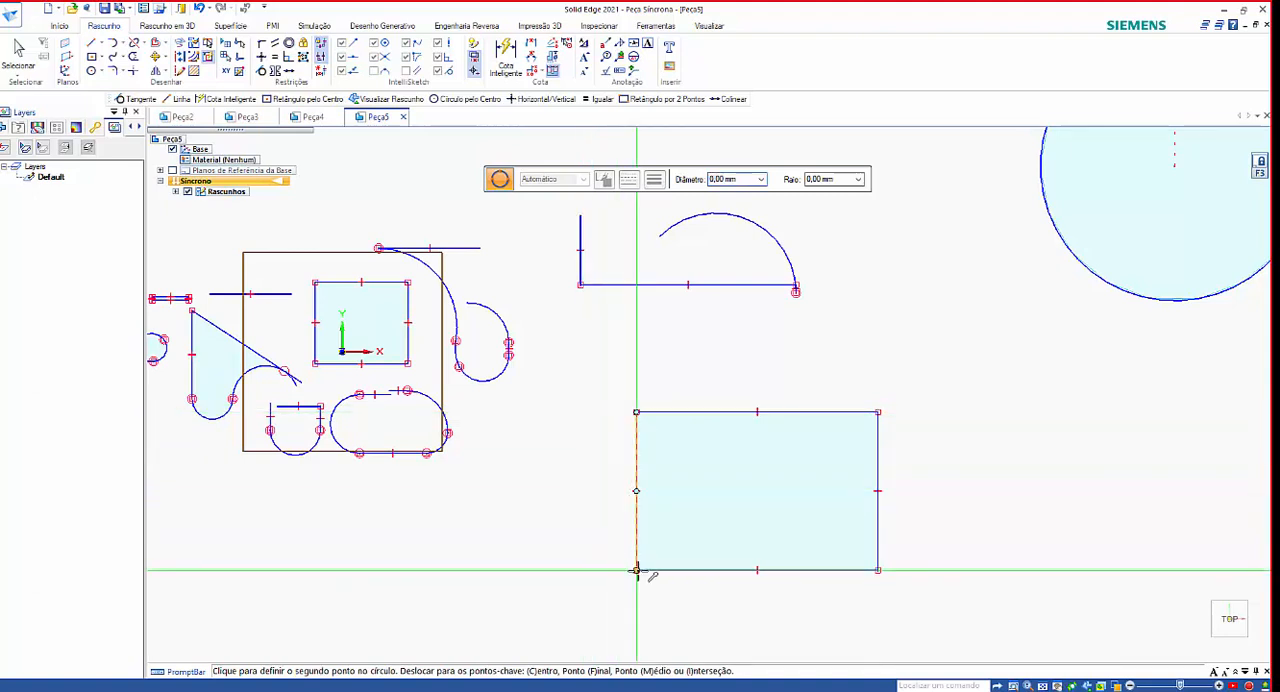
click(636, 570)
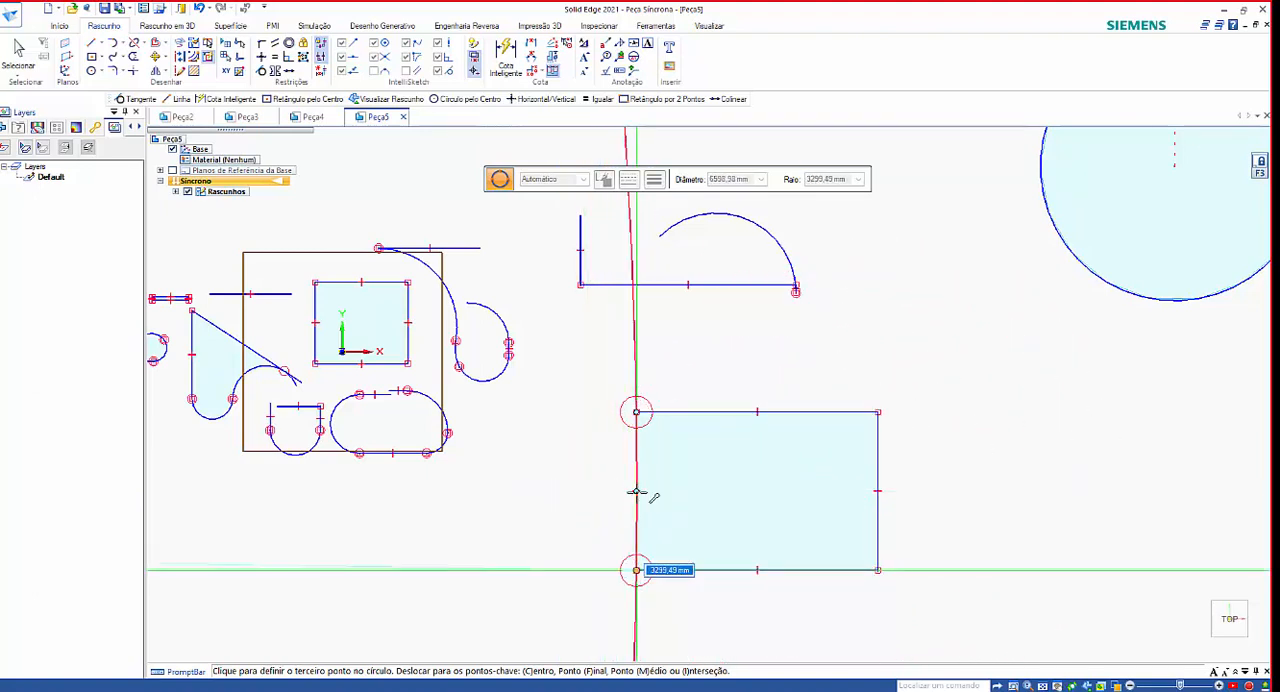
click(568, 490)
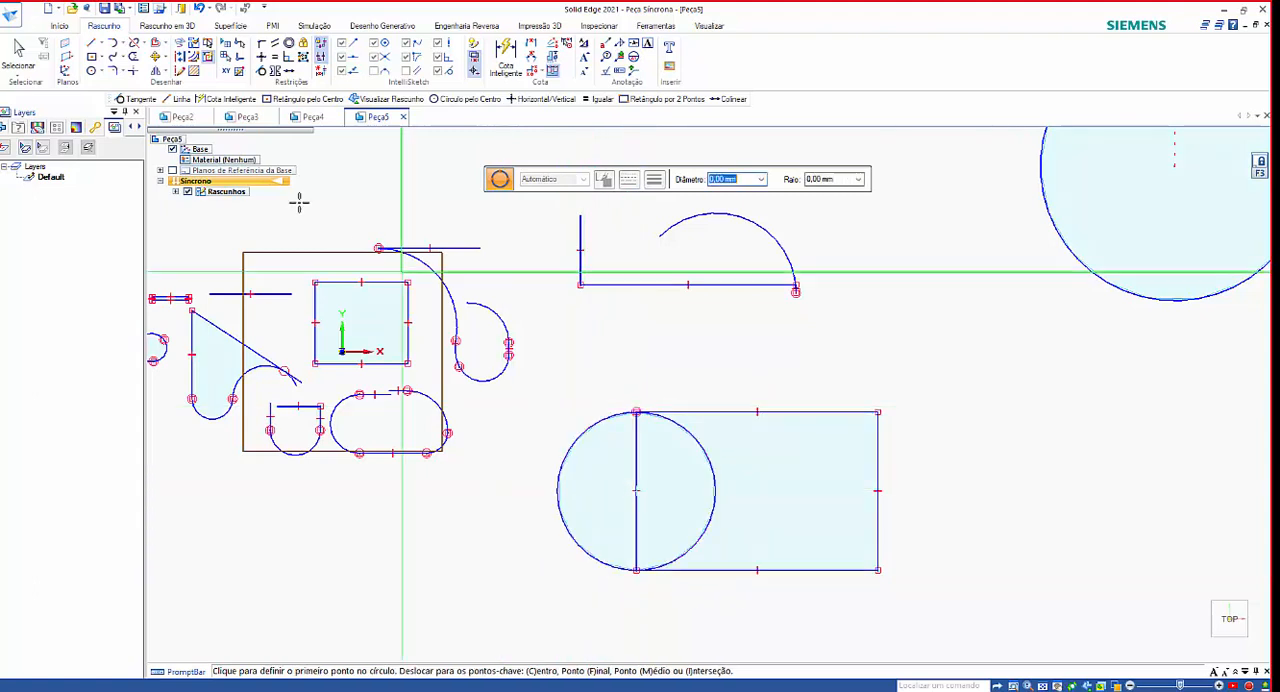
Draw a tangent circle about 34 mm in diameter on the upper edge of the same rectangle, near its positive X end.
click(102, 77)
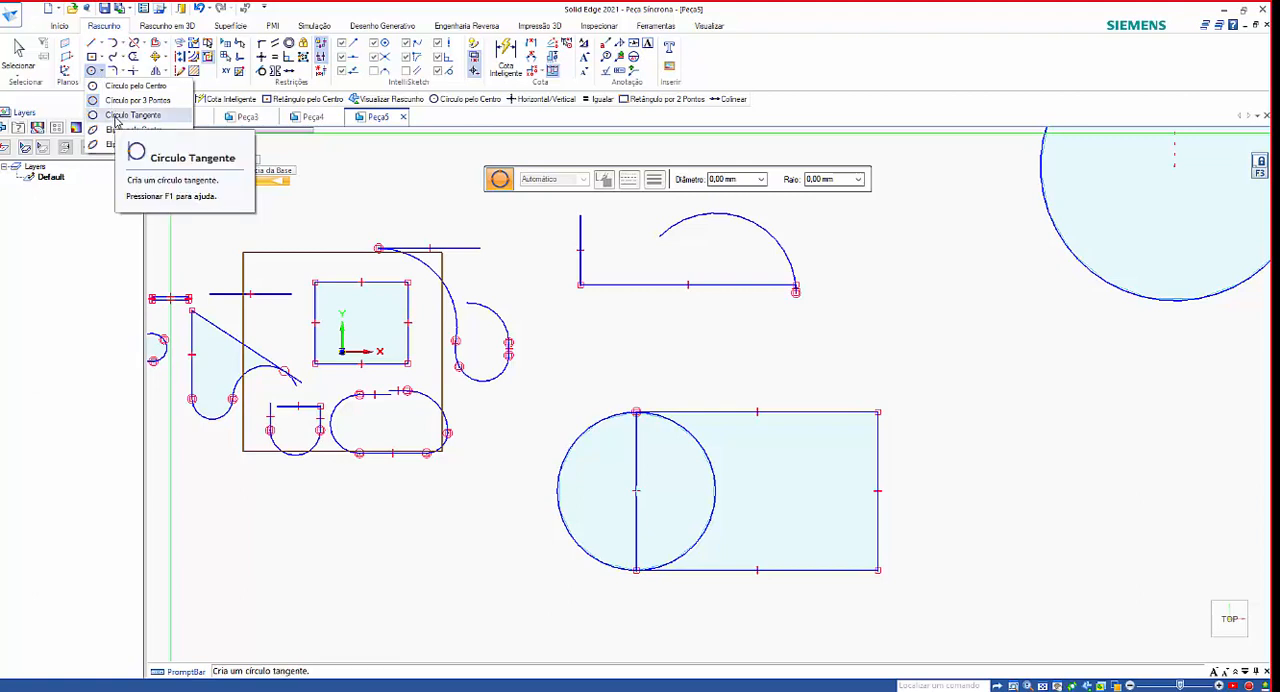
click(118, 116)
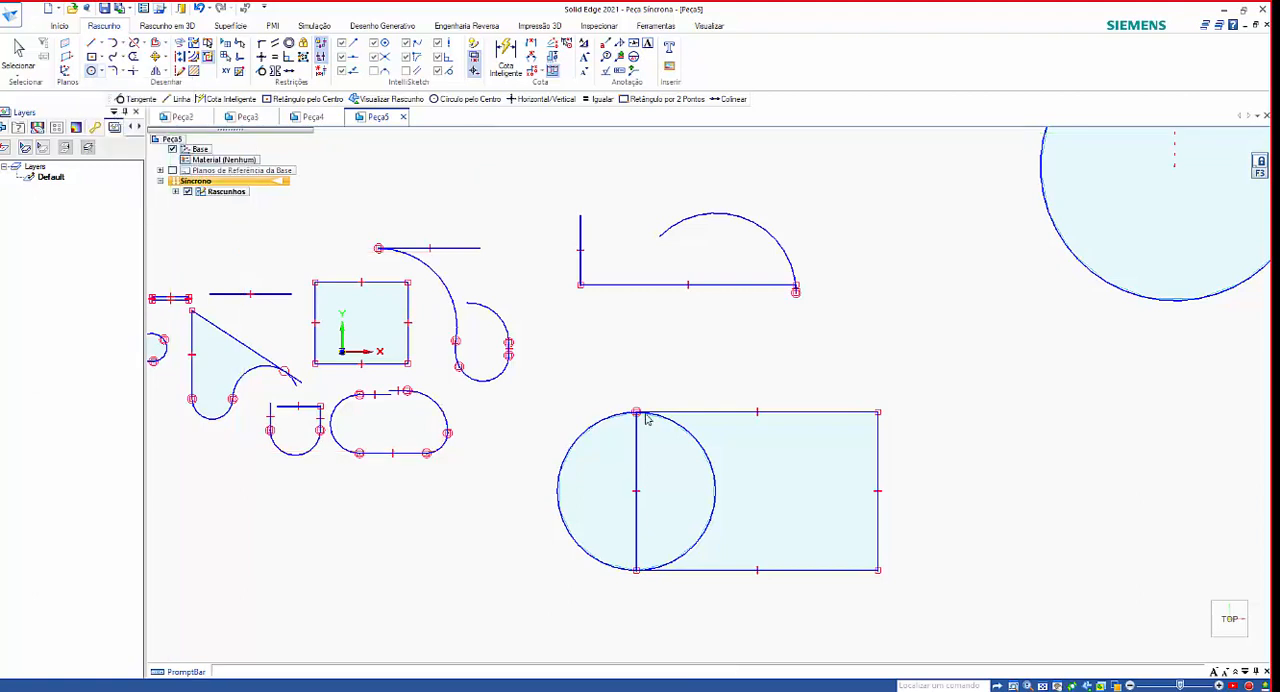
click(844, 412)
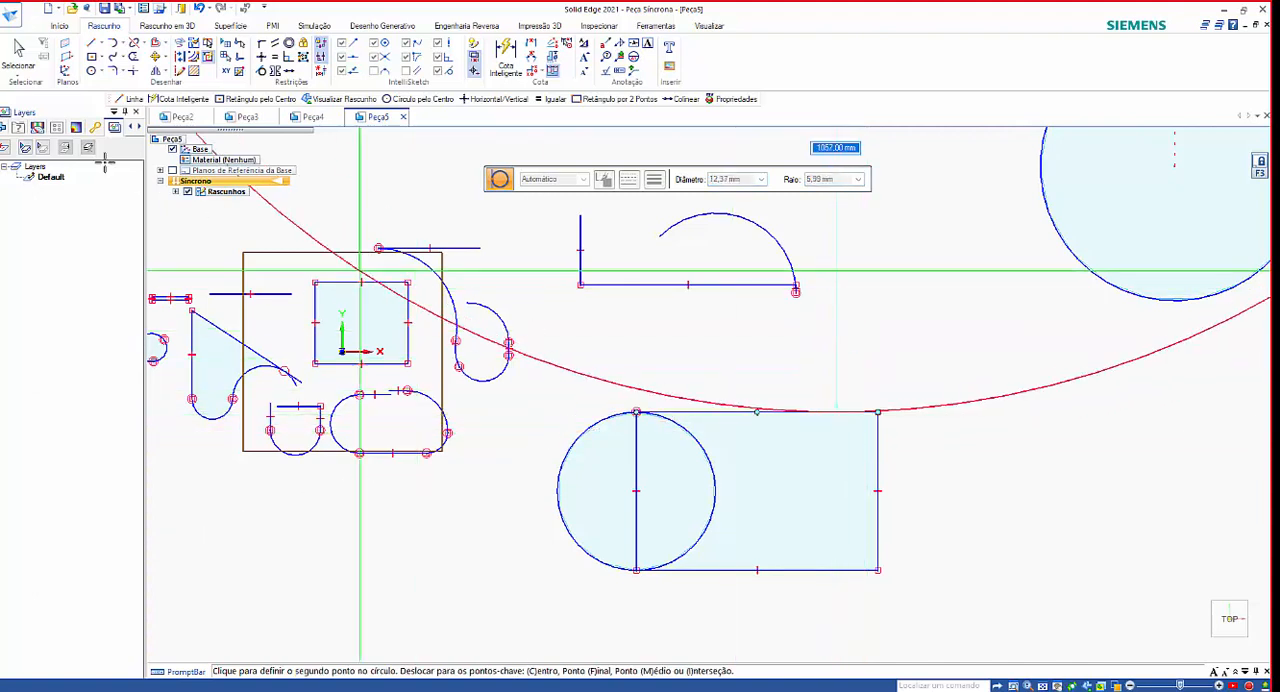
click(857, 366)
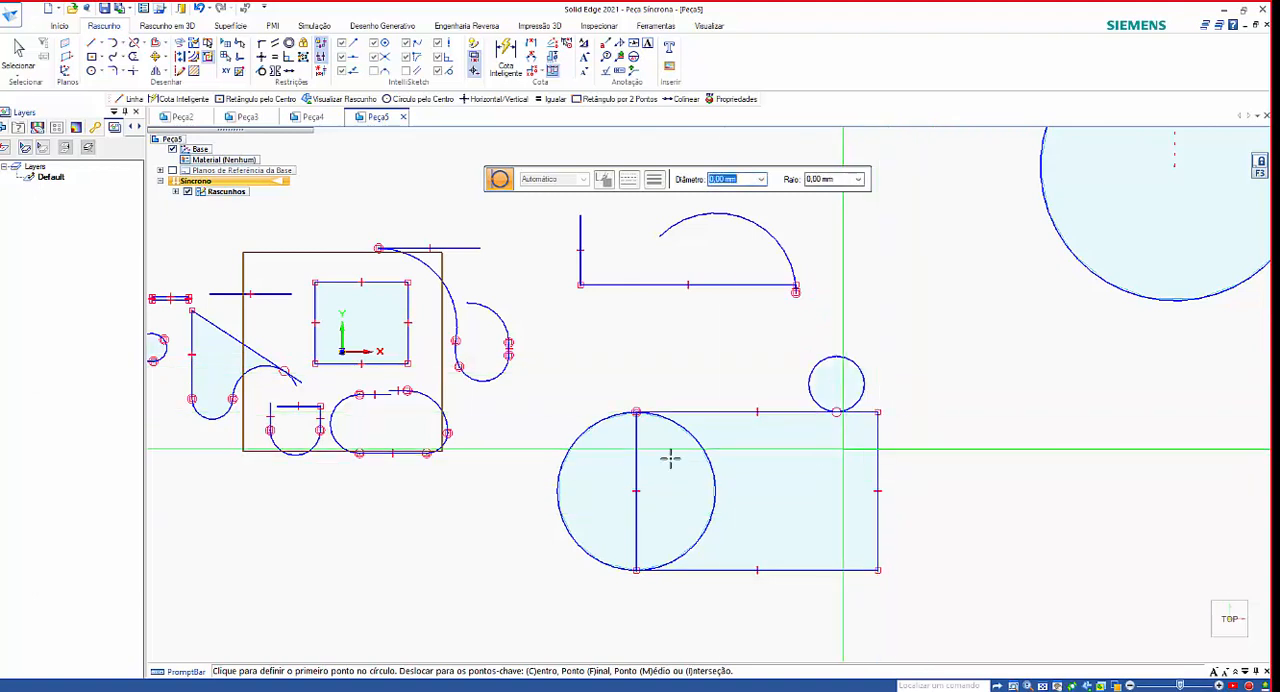
Draw a circle tangent to the tilted rectangle's long lower edge and to the upper edge of the two-point rectangle below it.
scroll(670, 458, down, 5)
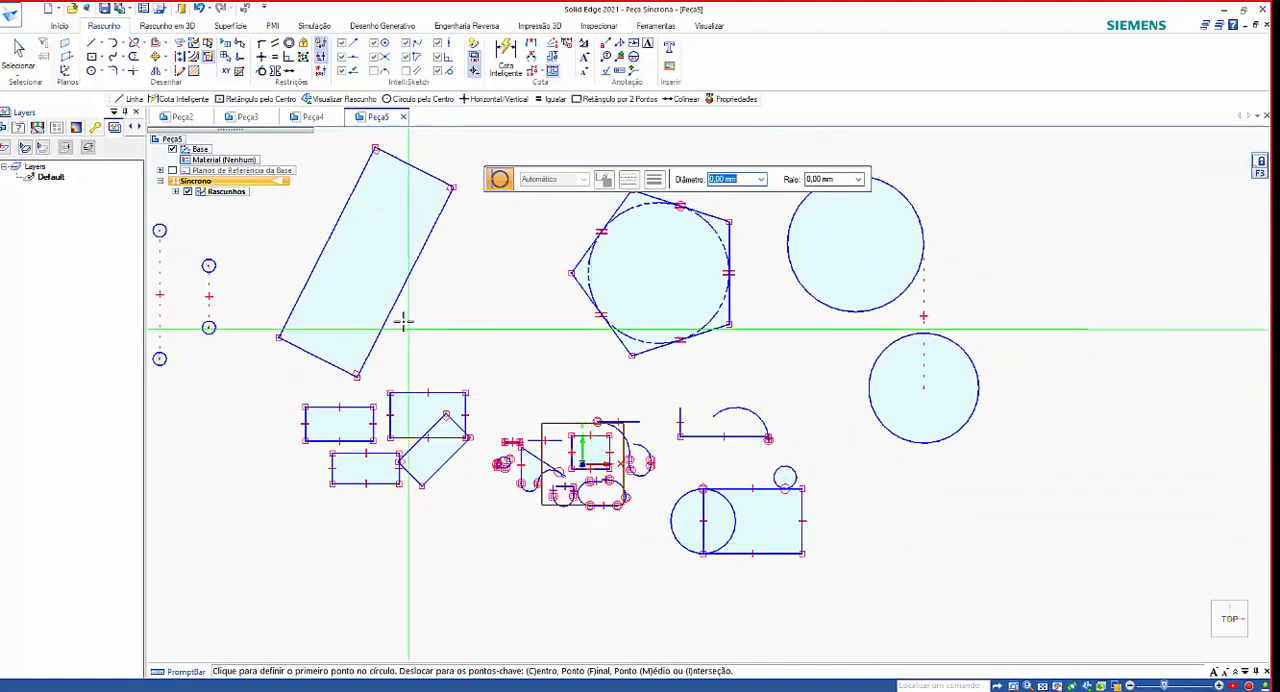
click(393, 316)
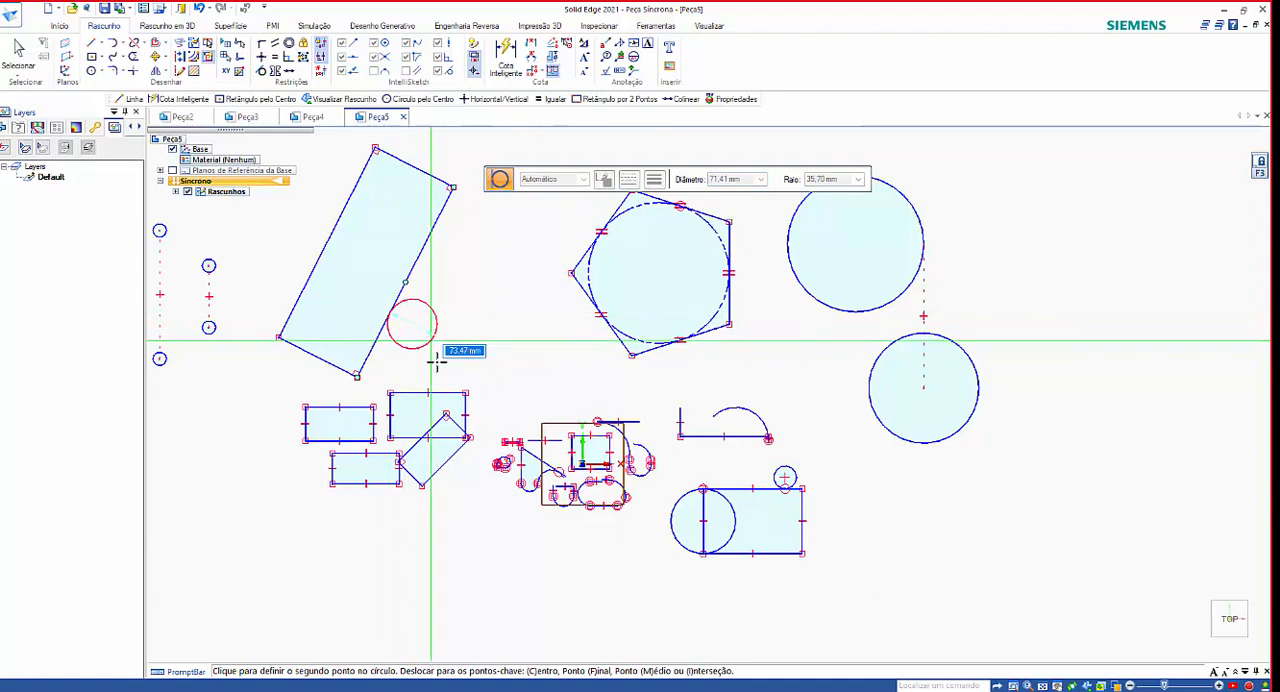
click(527, 354)
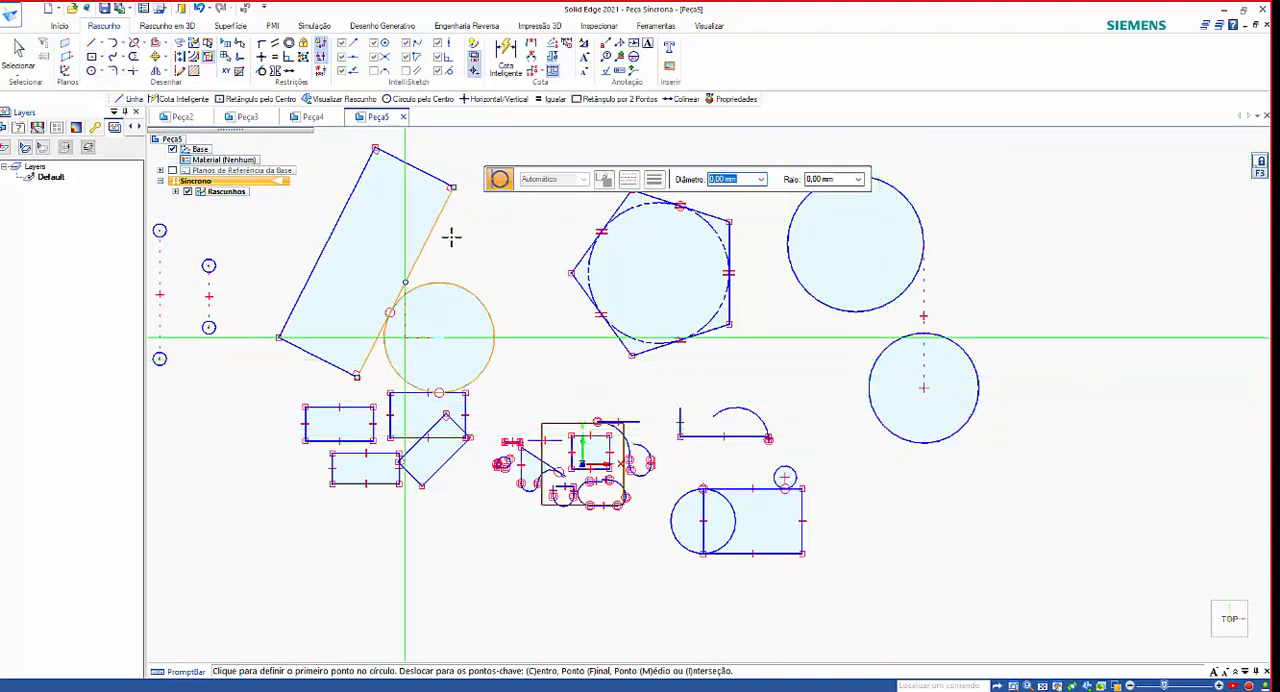
Draw a tangent circle about 86 mm in diameter touching the underside of the lower center circle.
scroll(990, 465, up, 5)
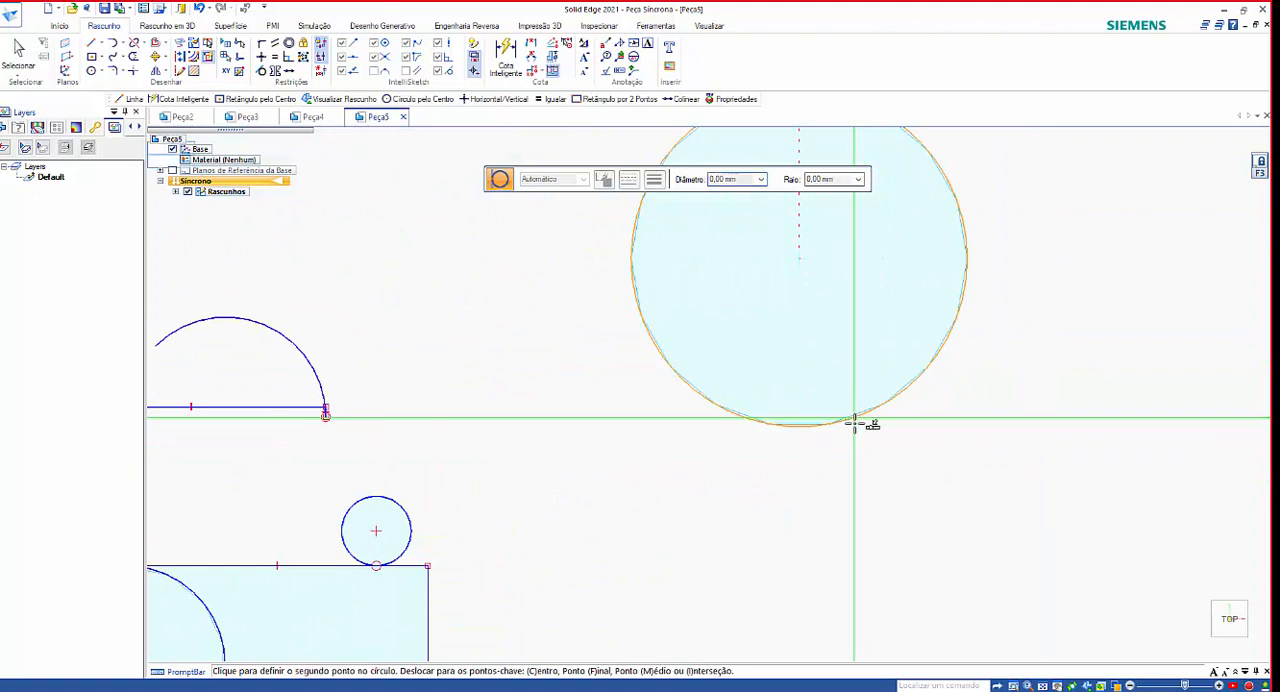
click(854, 420)
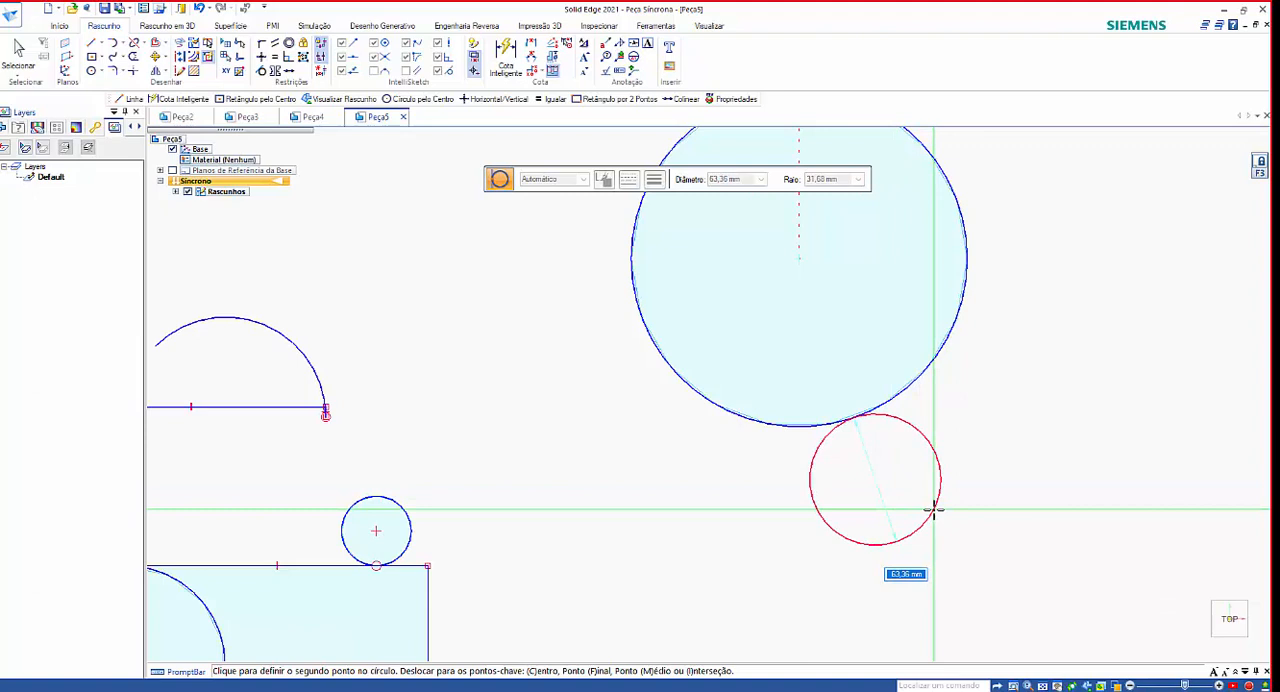
click(950, 562)
scroll(1009, 537, down, 2)
scroll(1009, 537, up, 3)
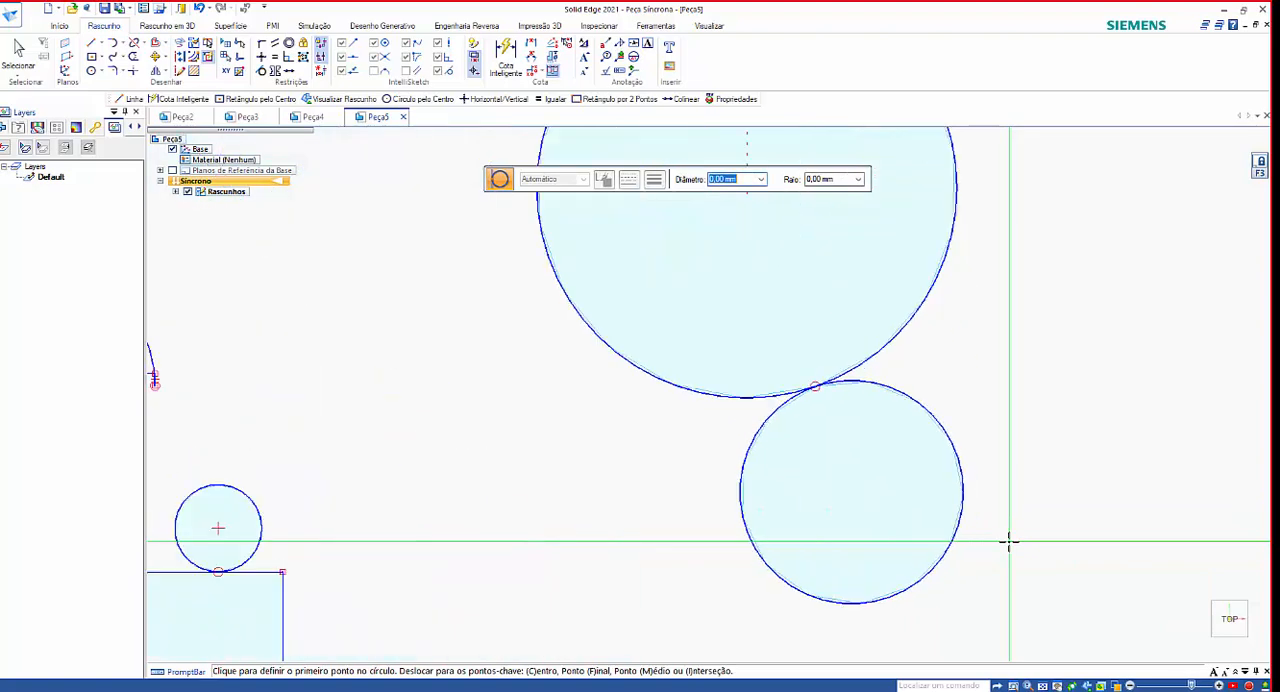
scroll(1009, 541, down, 4)
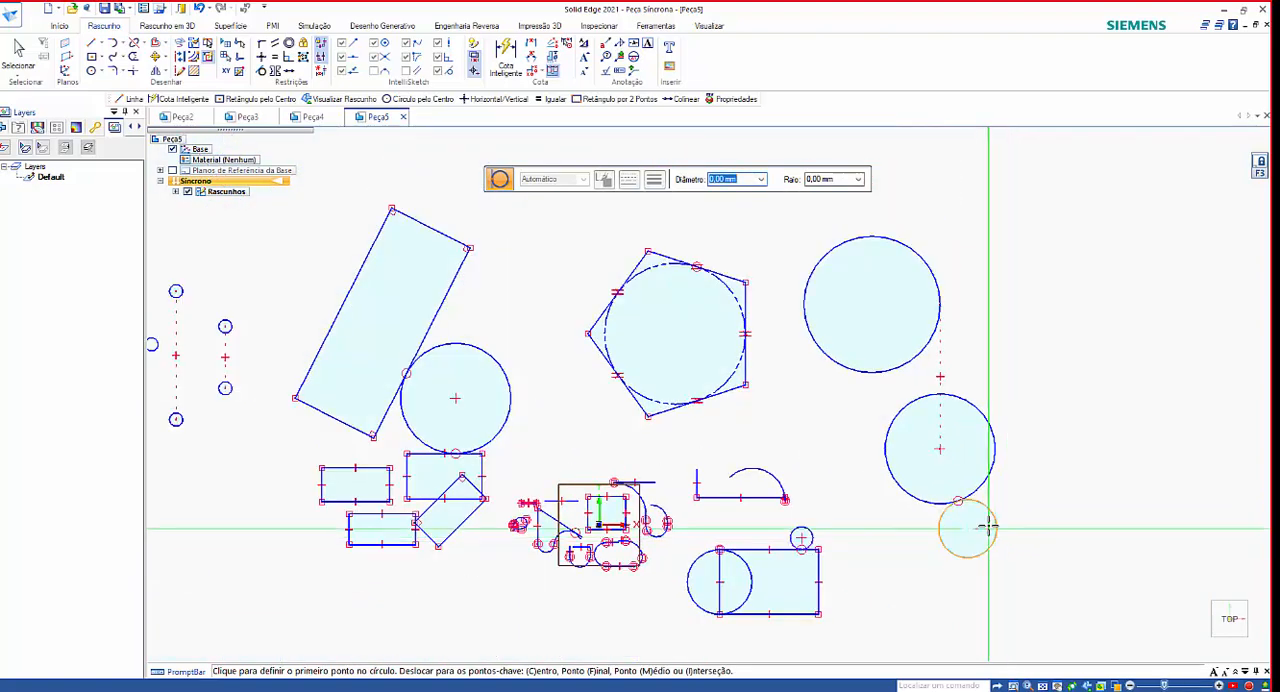
click(988, 527)
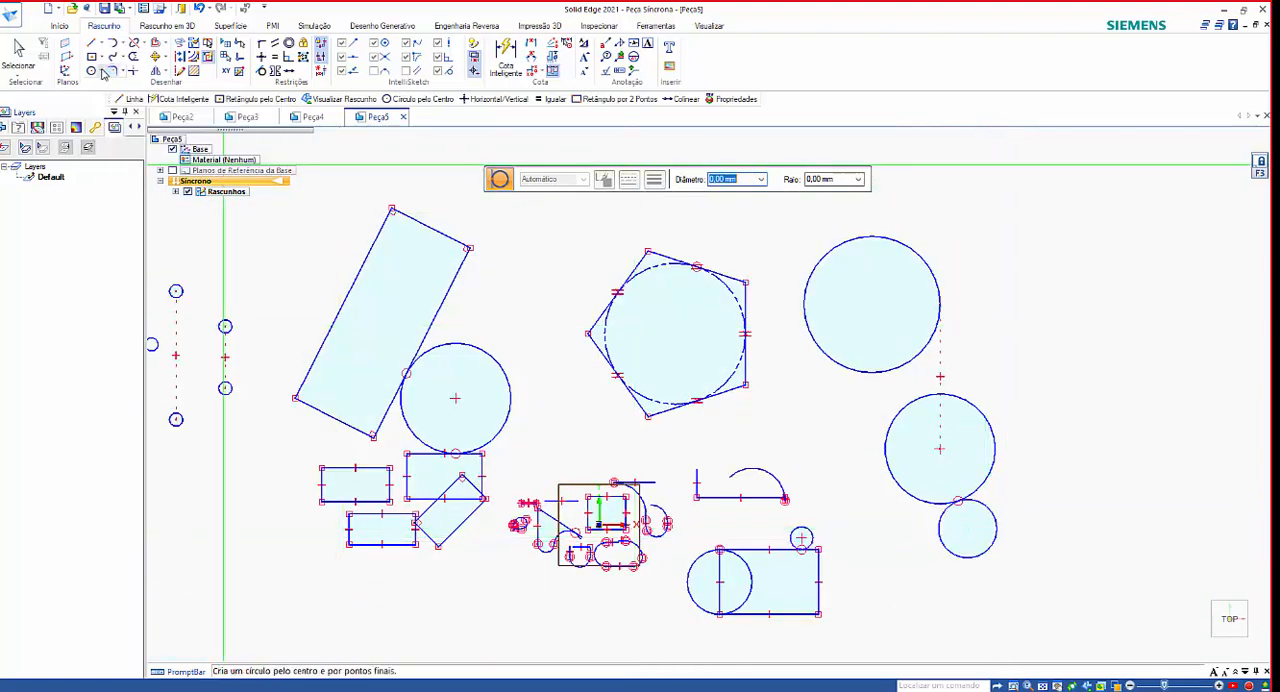
Draw two near-horizontal center ellipses in the empty area above the existing shapes, one about 488 mm long and one about 586 by 142 mm.
click(104, 74)
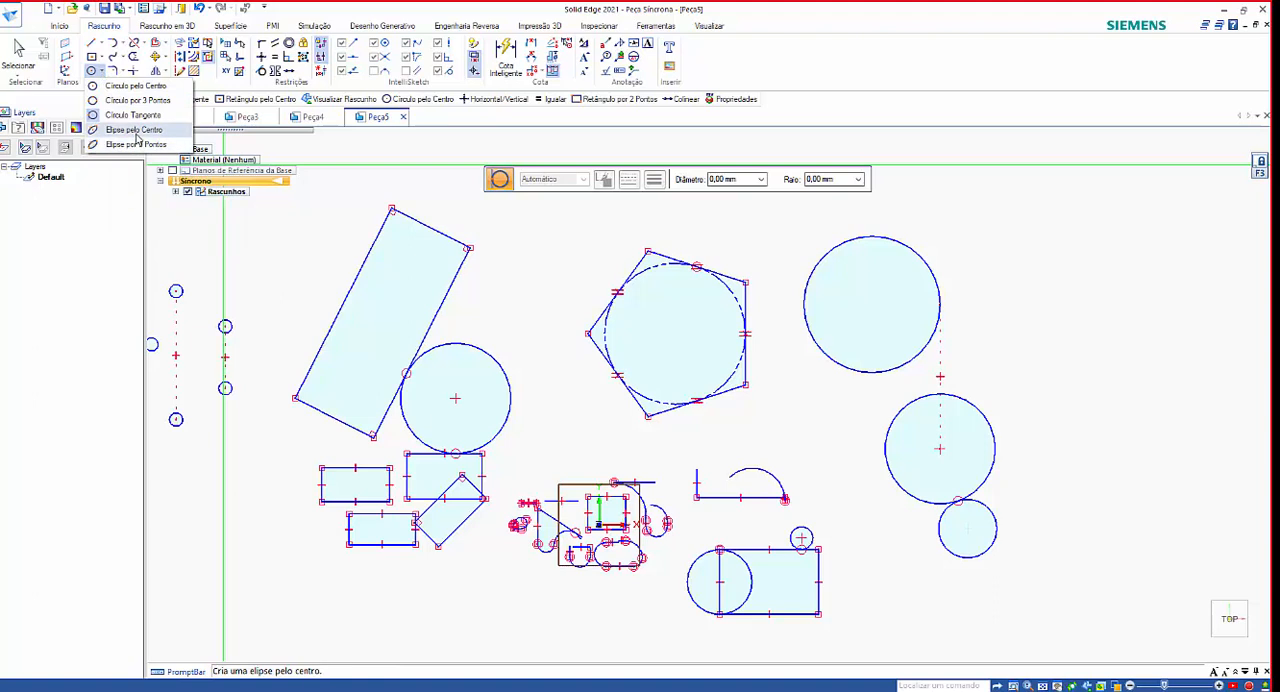
click(134, 130)
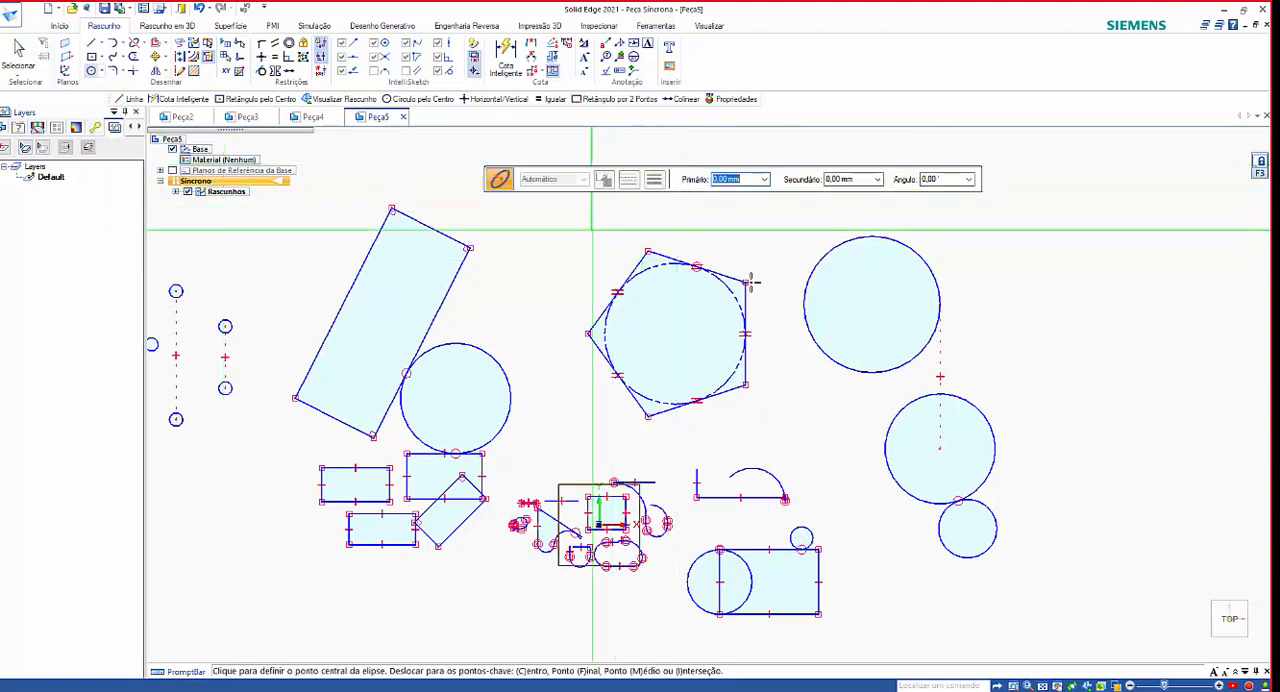
scroll(770, 450, down, 5)
scroll(600, 325, up, 2)
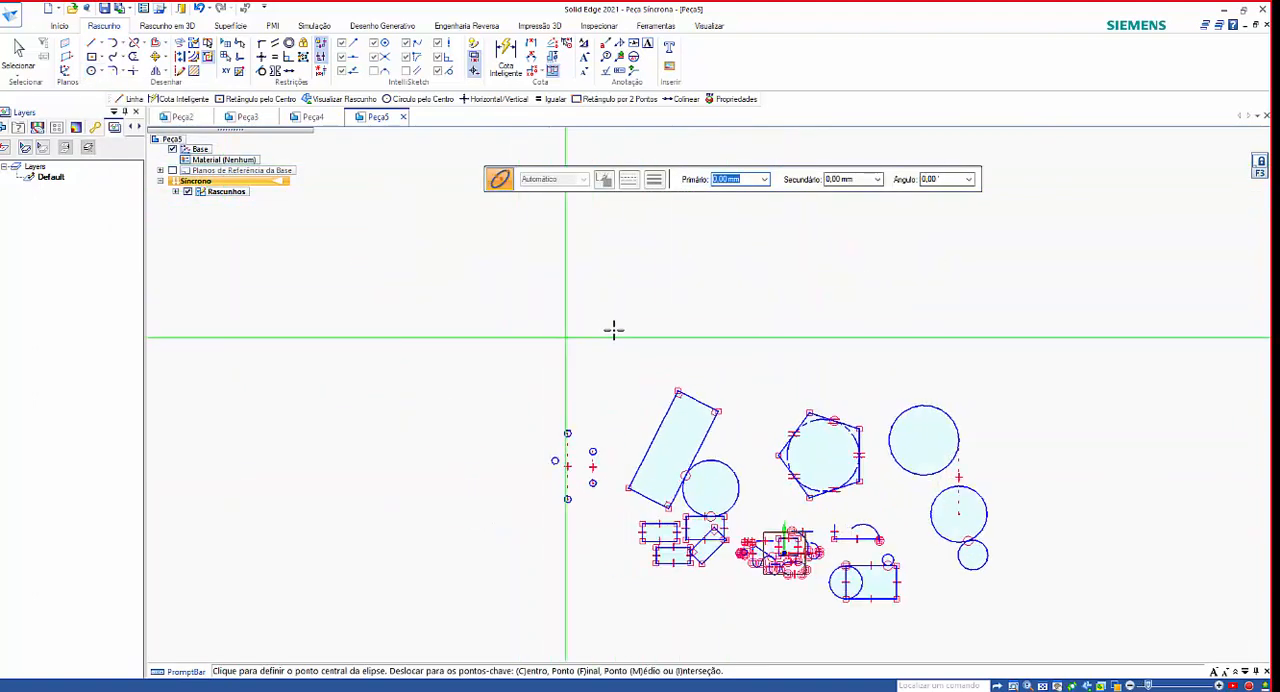
click(610, 318)
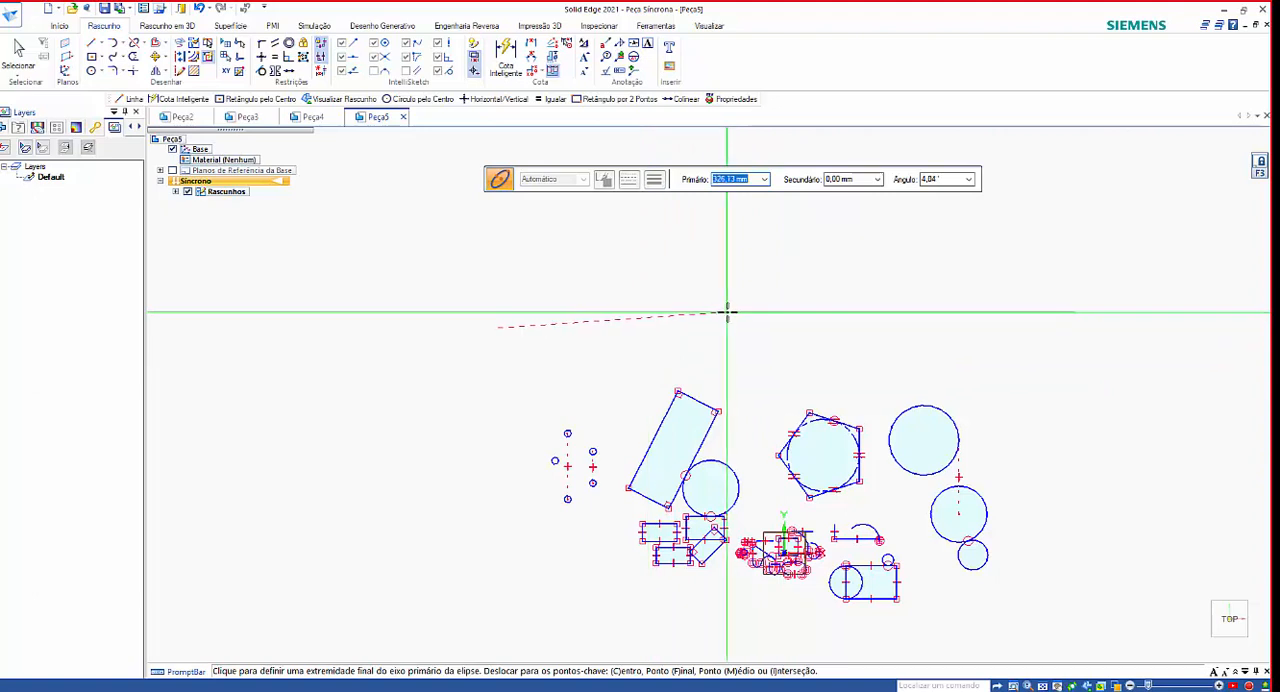
click(782, 320)
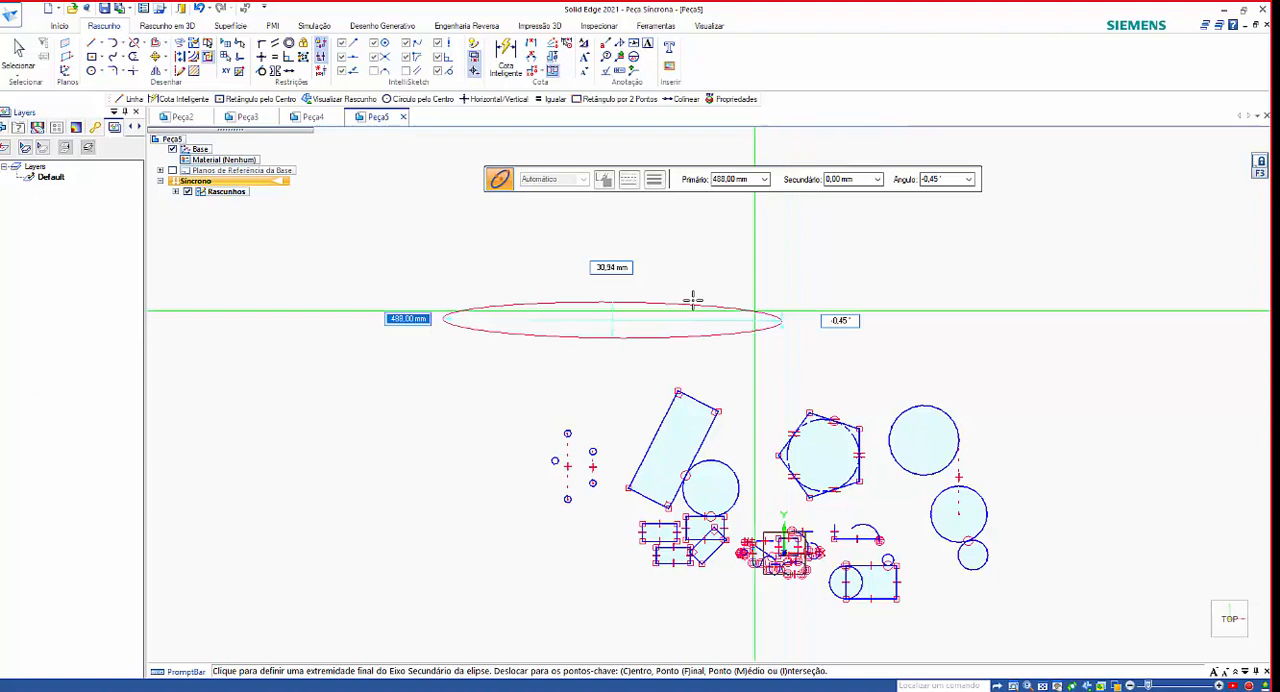
click(604, 281)
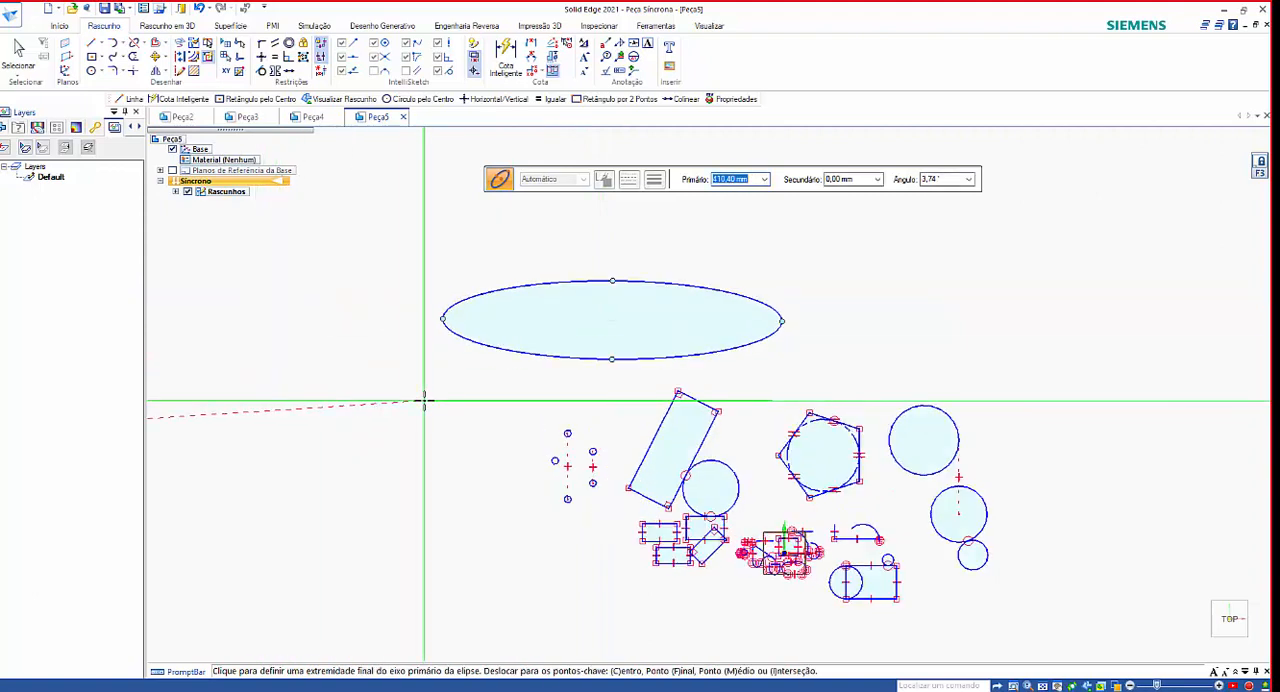
scroll(480, 414, down, 2)
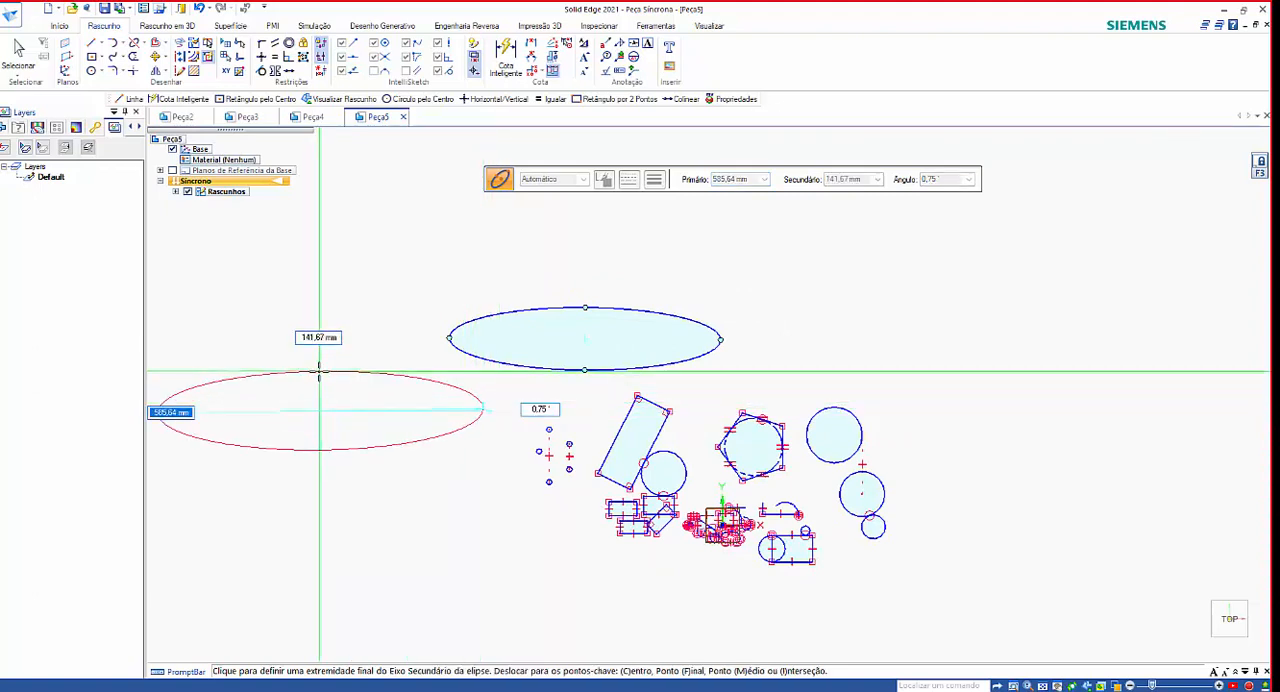
click(319, 370)
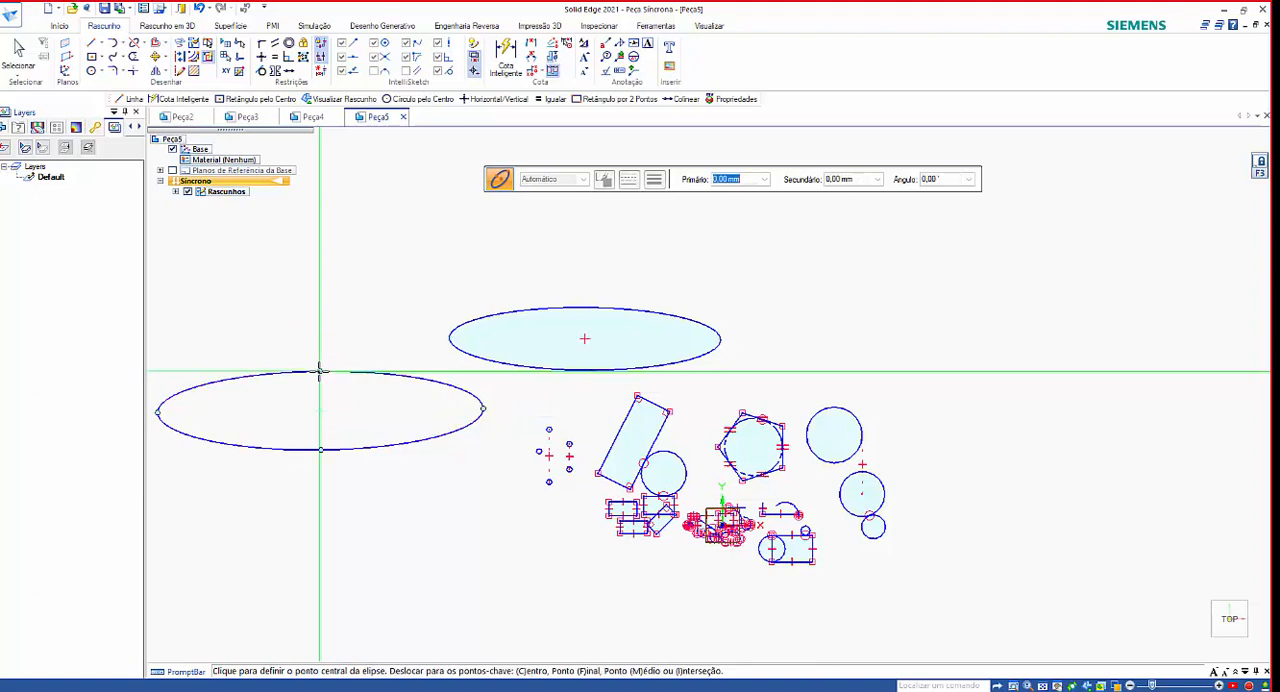
click(105, 74)
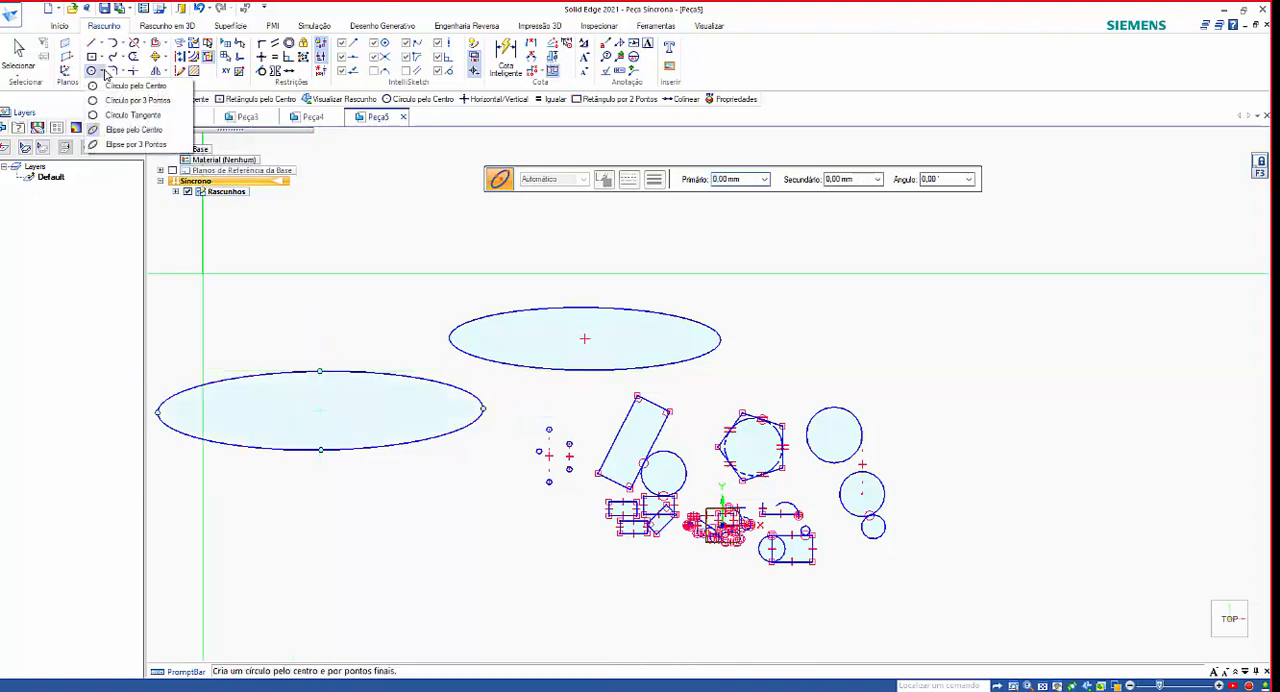
click(135, 145)
scroll(685, 476, up, 5)
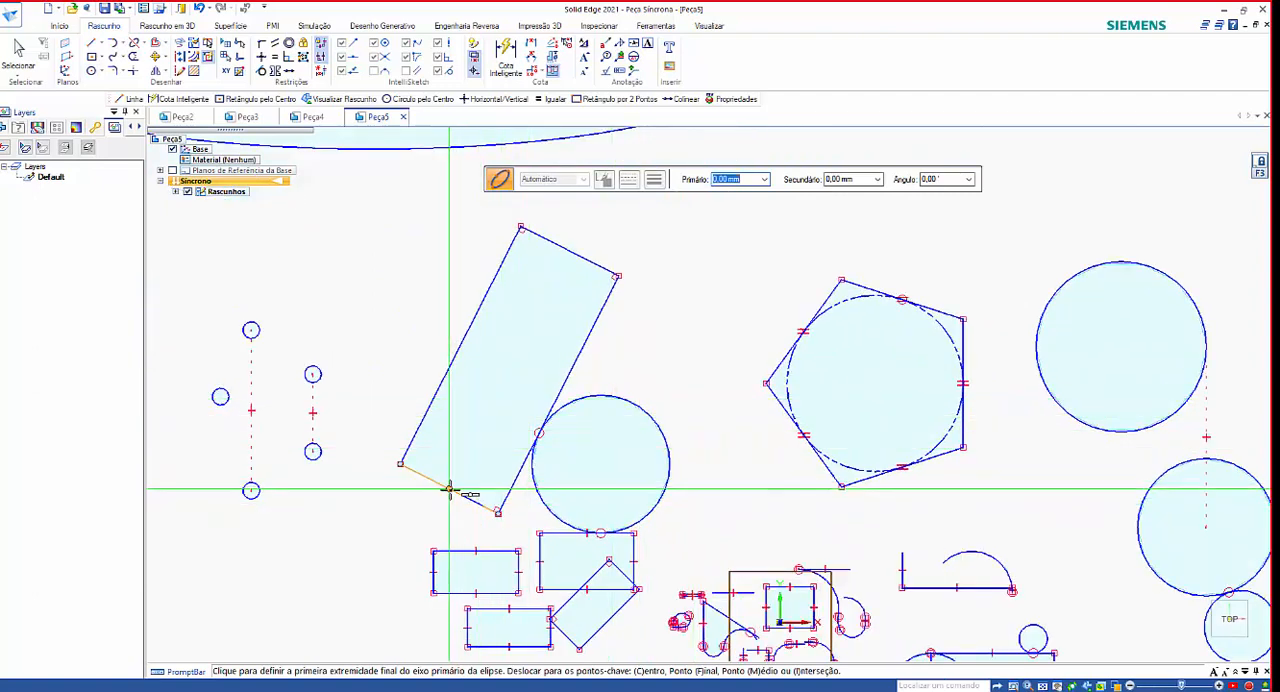
click(449, 488)
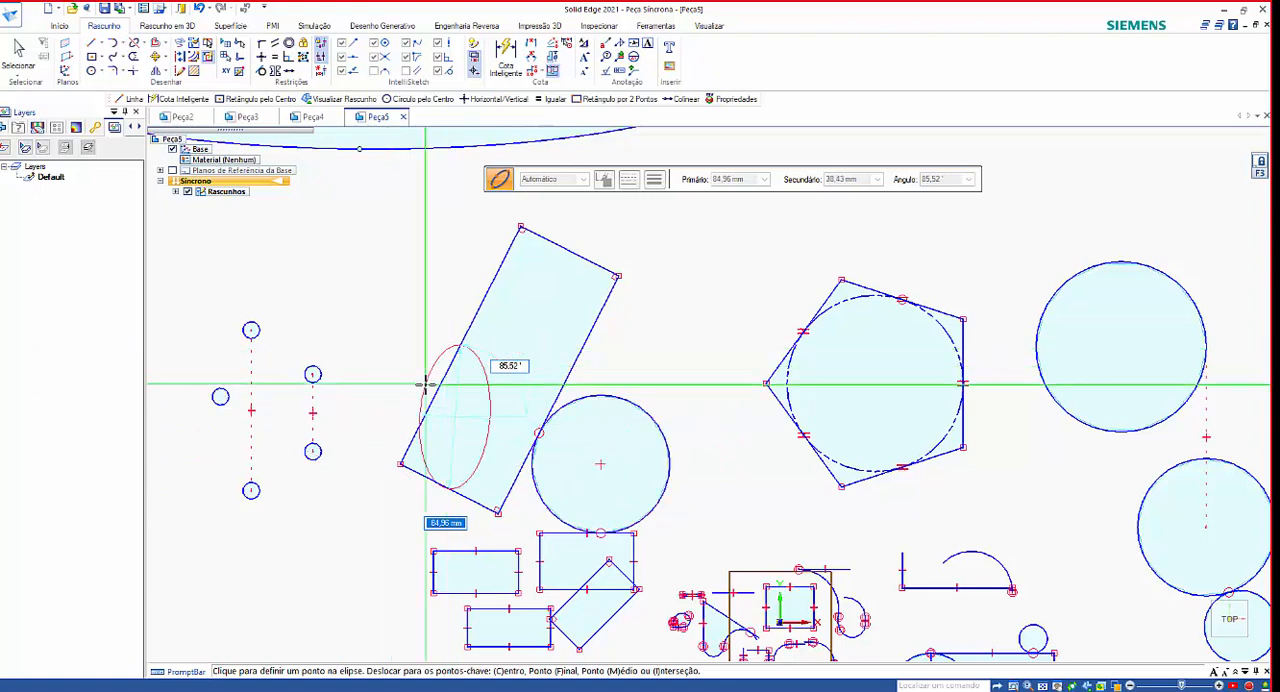
key(Return)
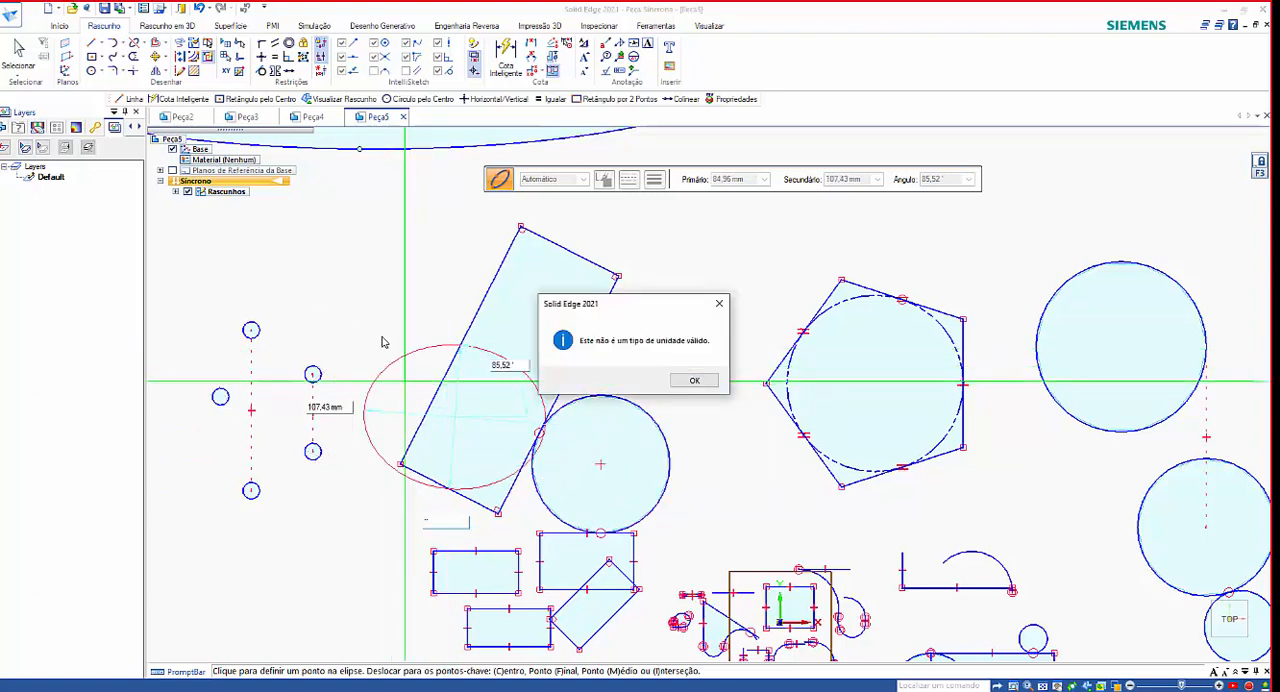
click(699, 385)
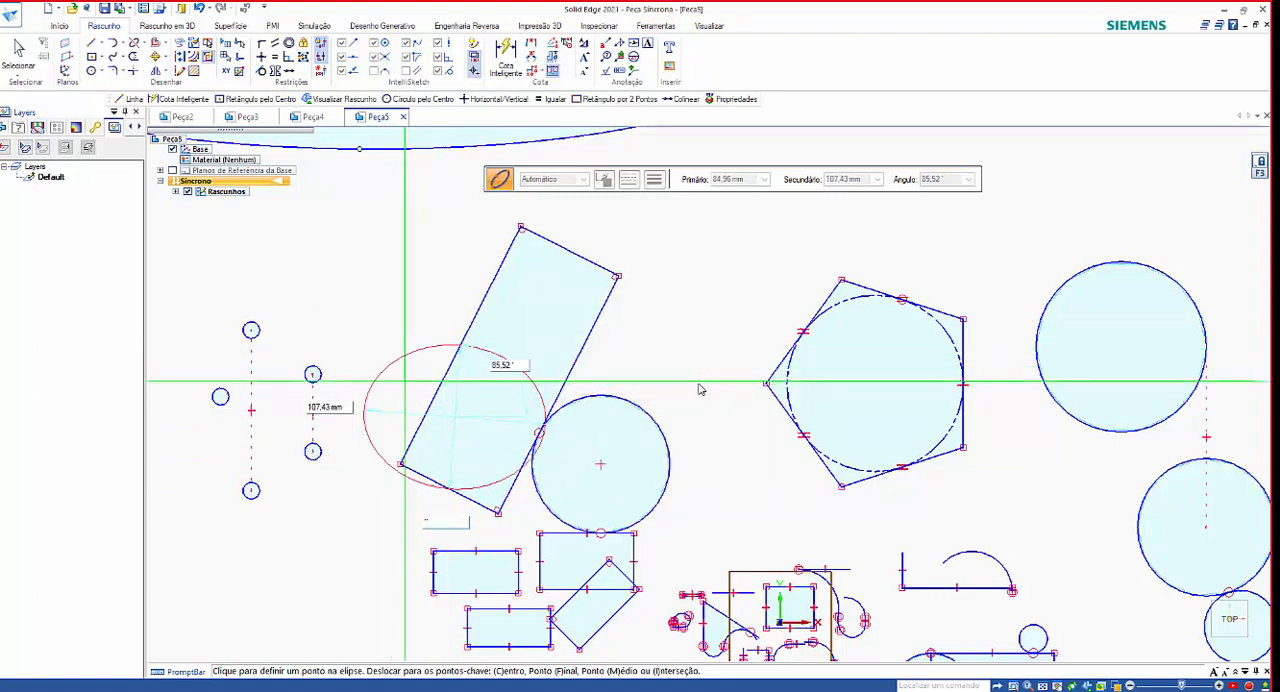
key(Escape)
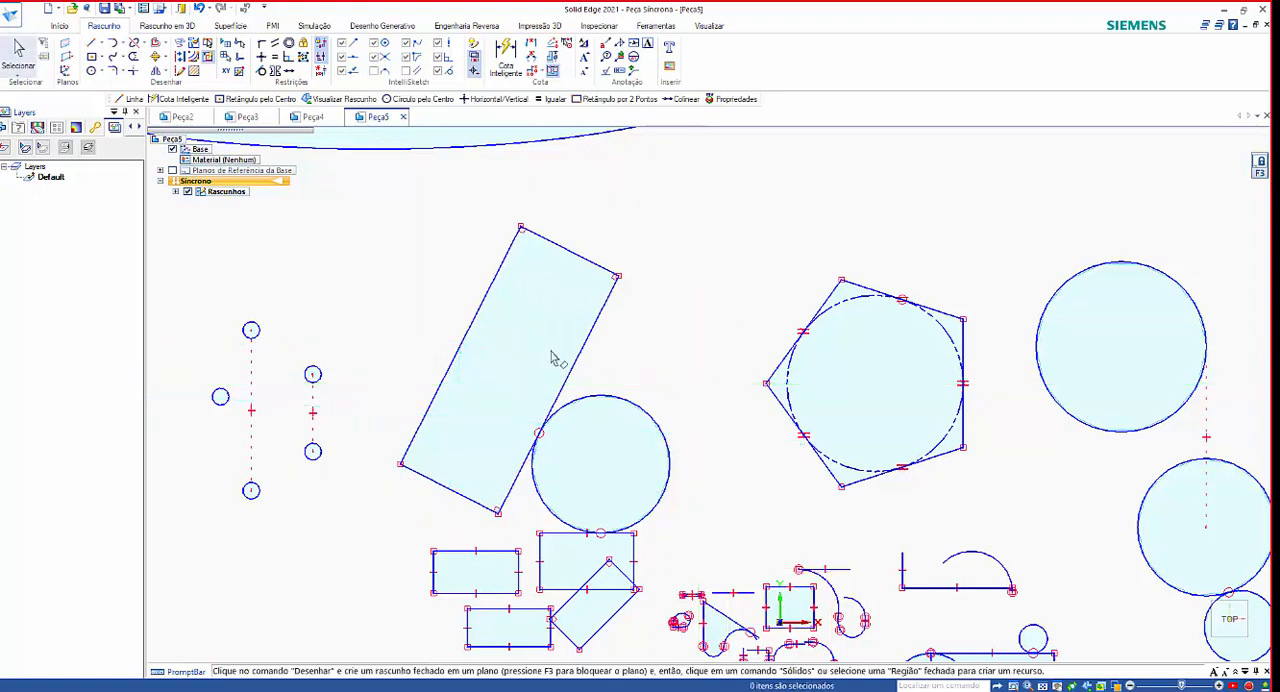
Draw a three-point ellipse inside the tilted rectangle, through the midpoints of both short edges and of its outer long edge.
click(100, 72)
click(117, 145)
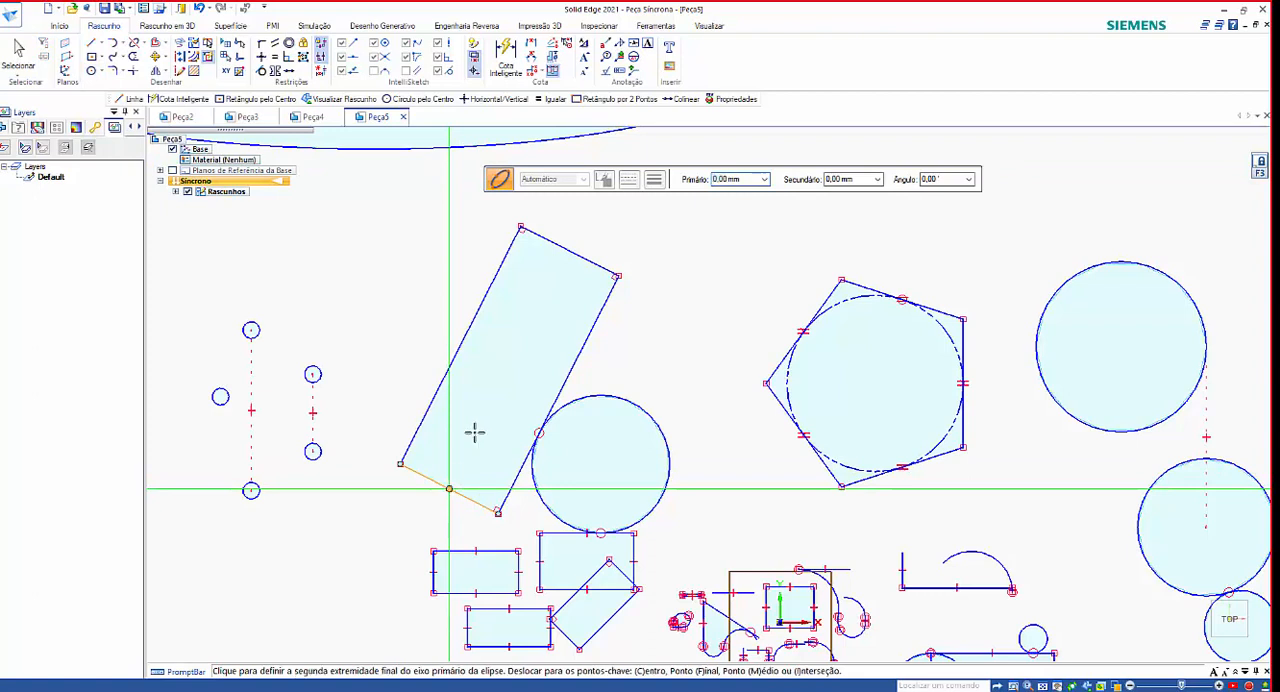
click(568, 250)
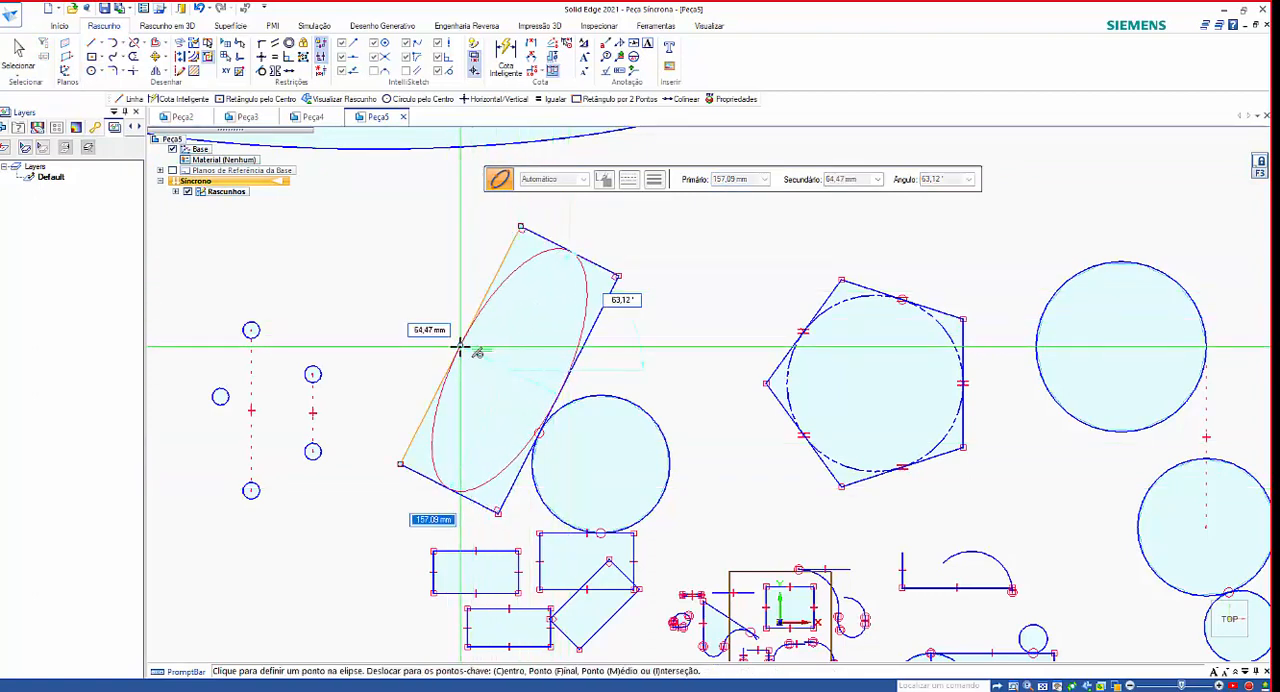
click(561, 433)
Draw a 90° tangent arc about 42 mm in radius from the outer upper corner of the upper small rectangle, curving outward and upward.
scroll(600, 465, down, 2)
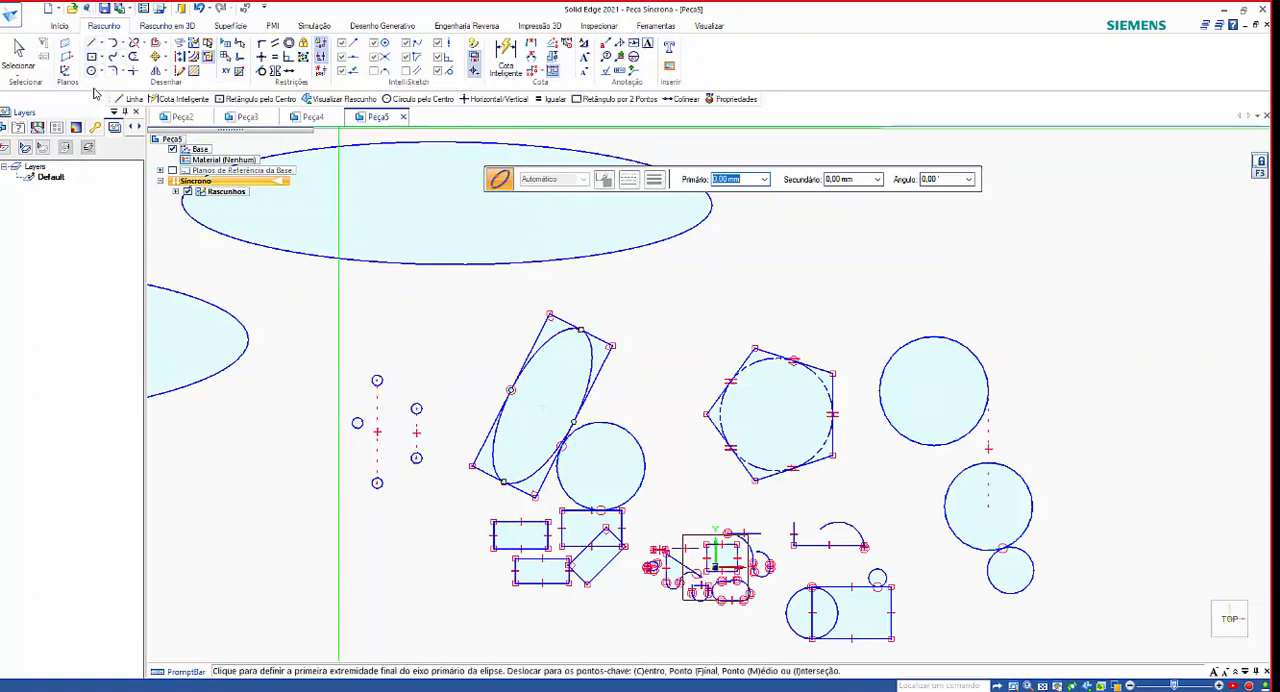
click(124, 46)
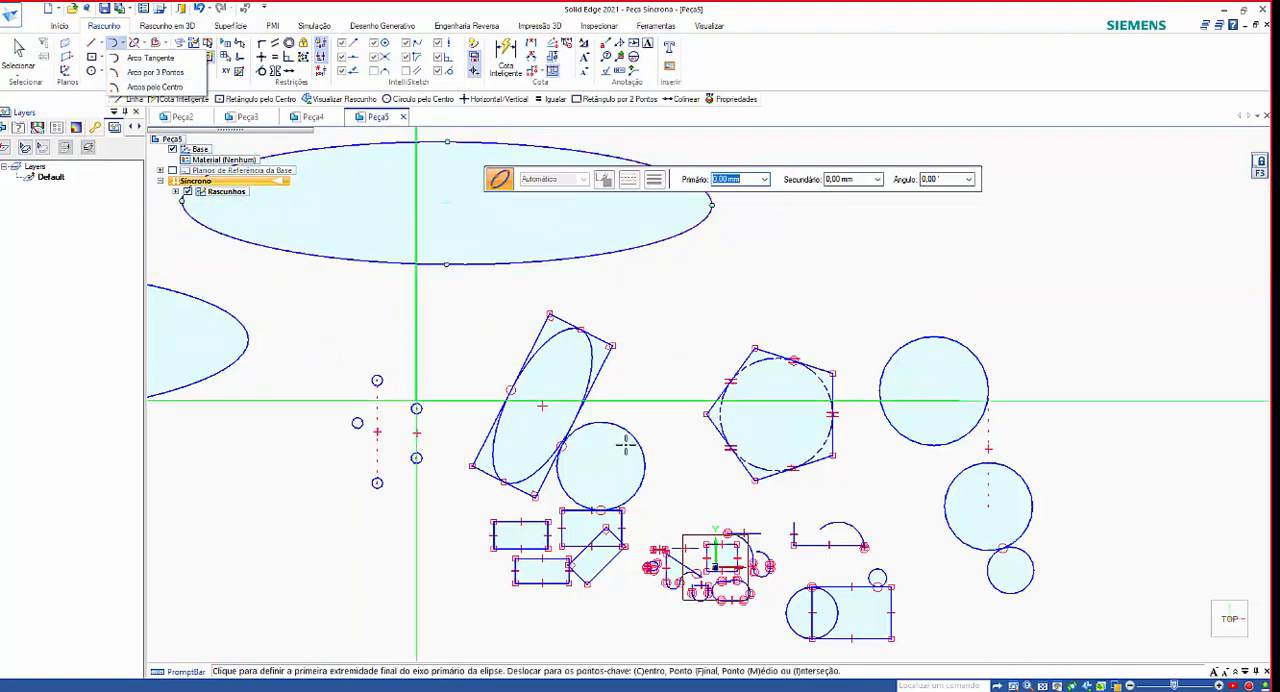
key(Escape)
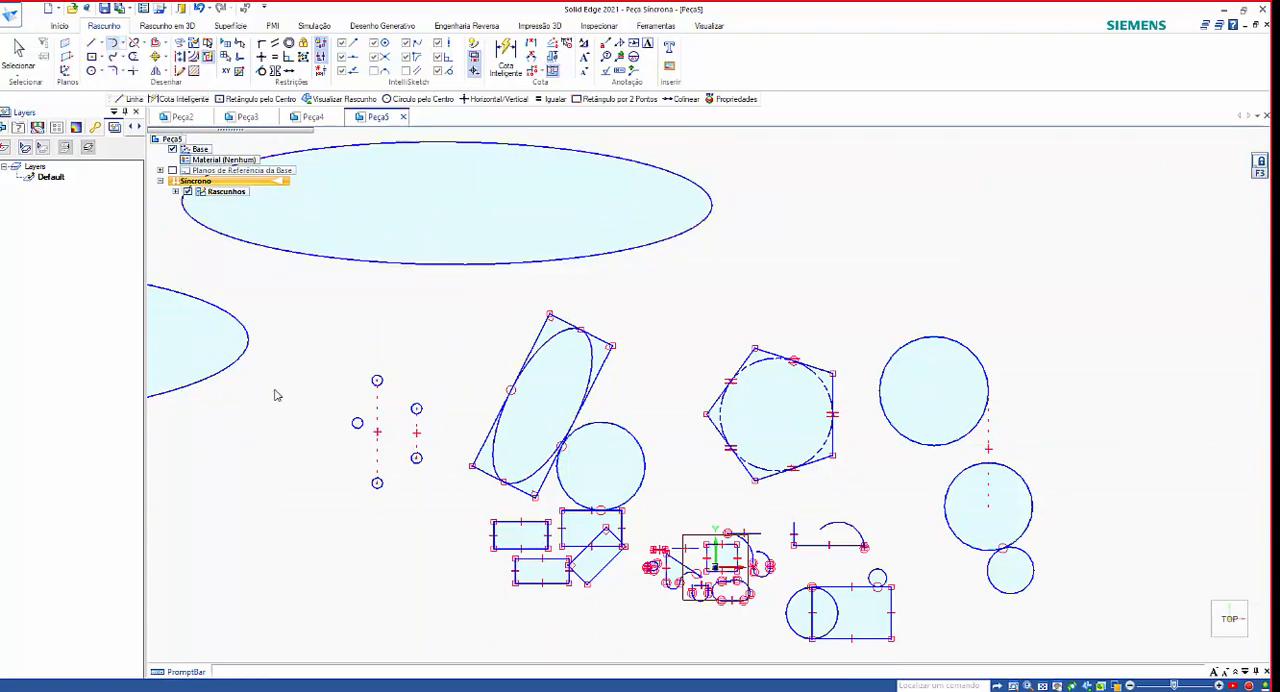
scroll(499, 546, up, 8)
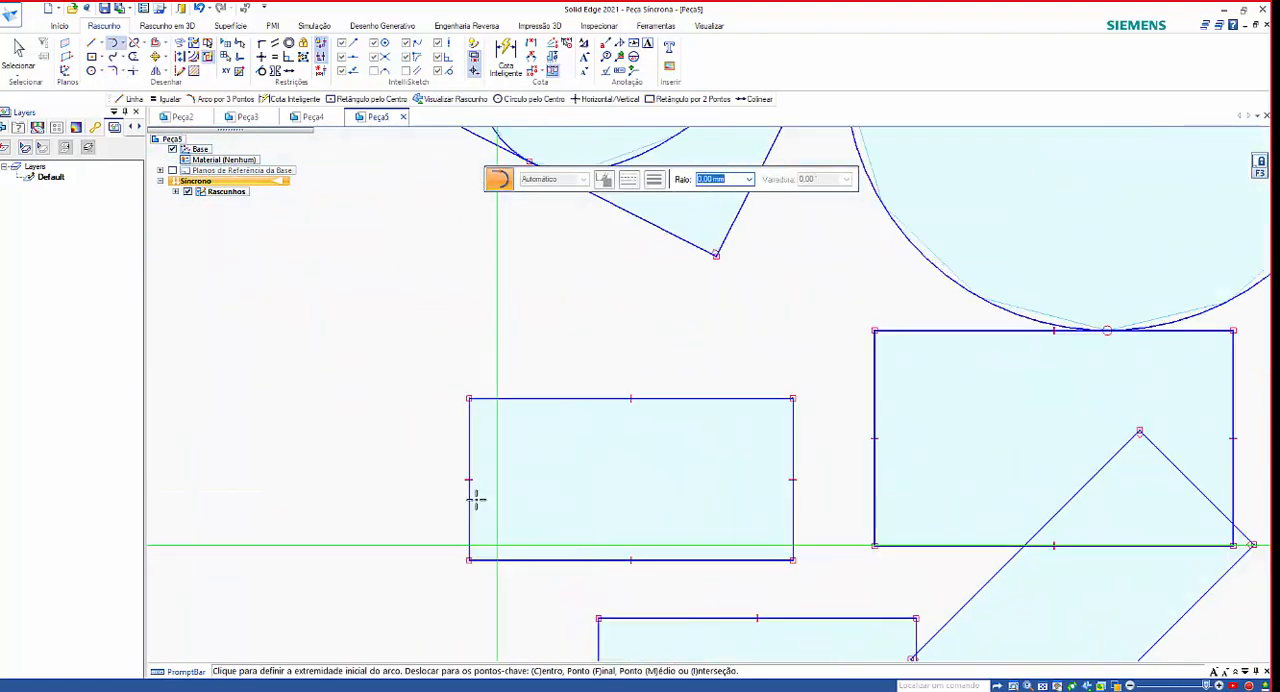
scroll(476, 500, up, 1)
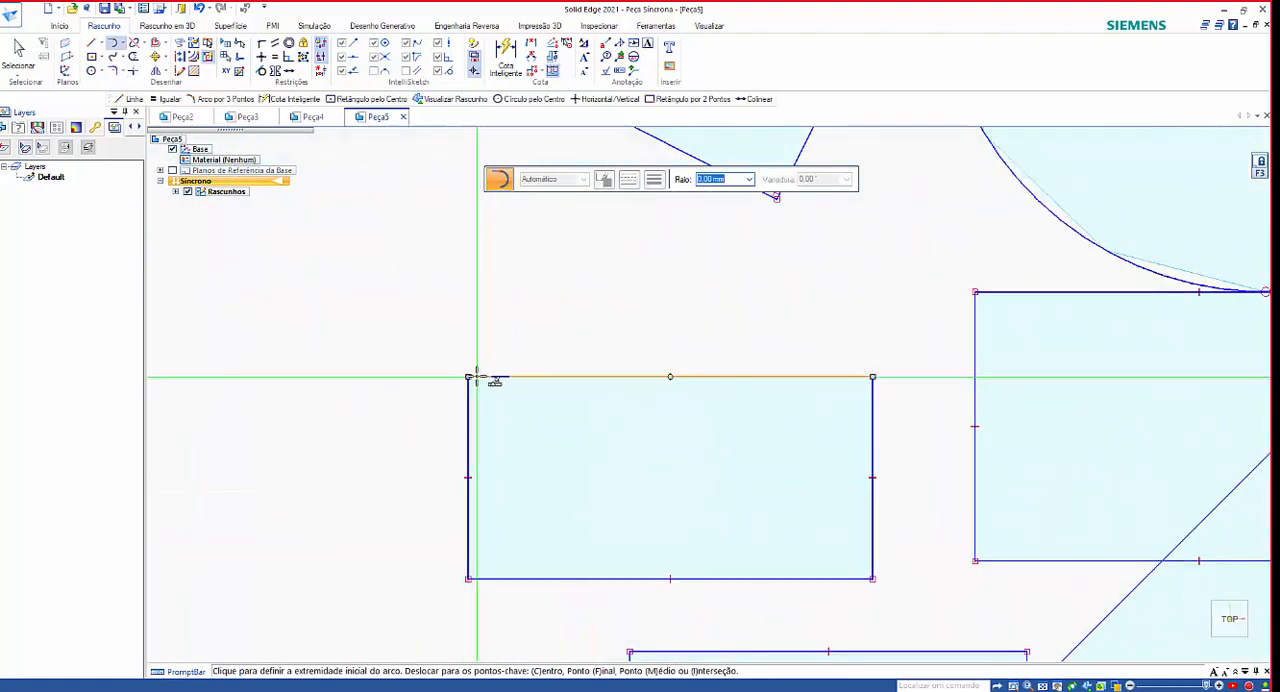
click(472, 376)
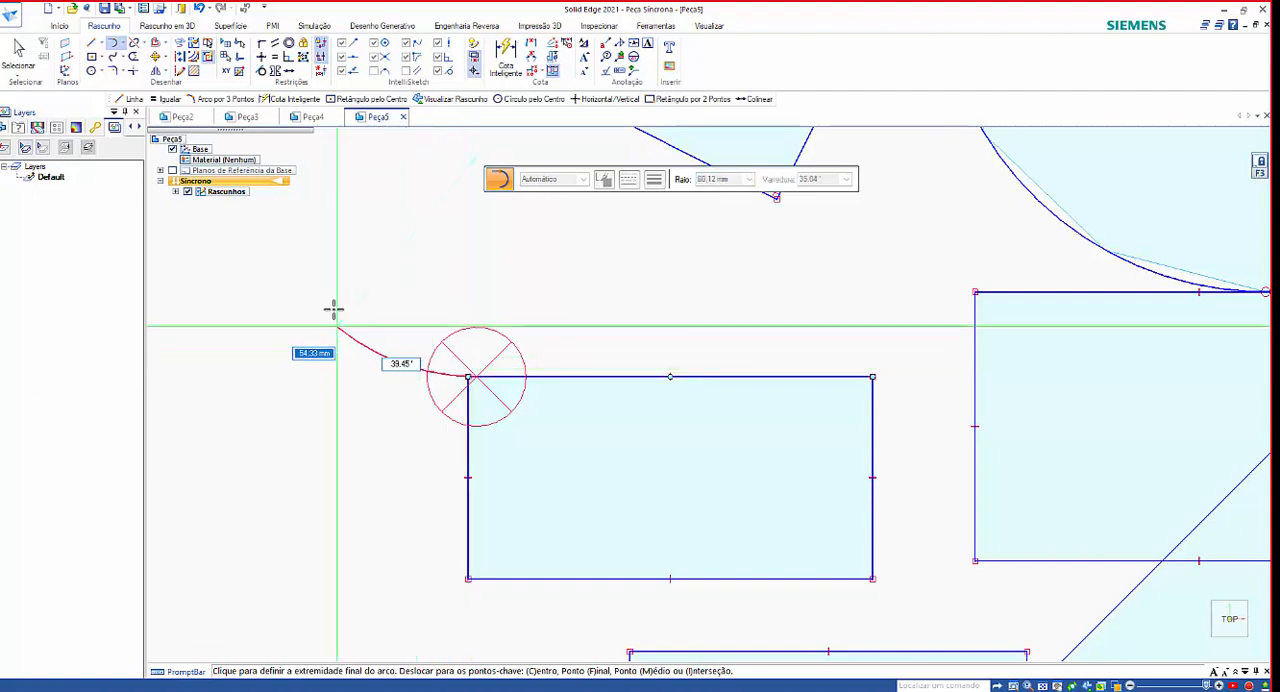
scroll(407, 372, down, 2)
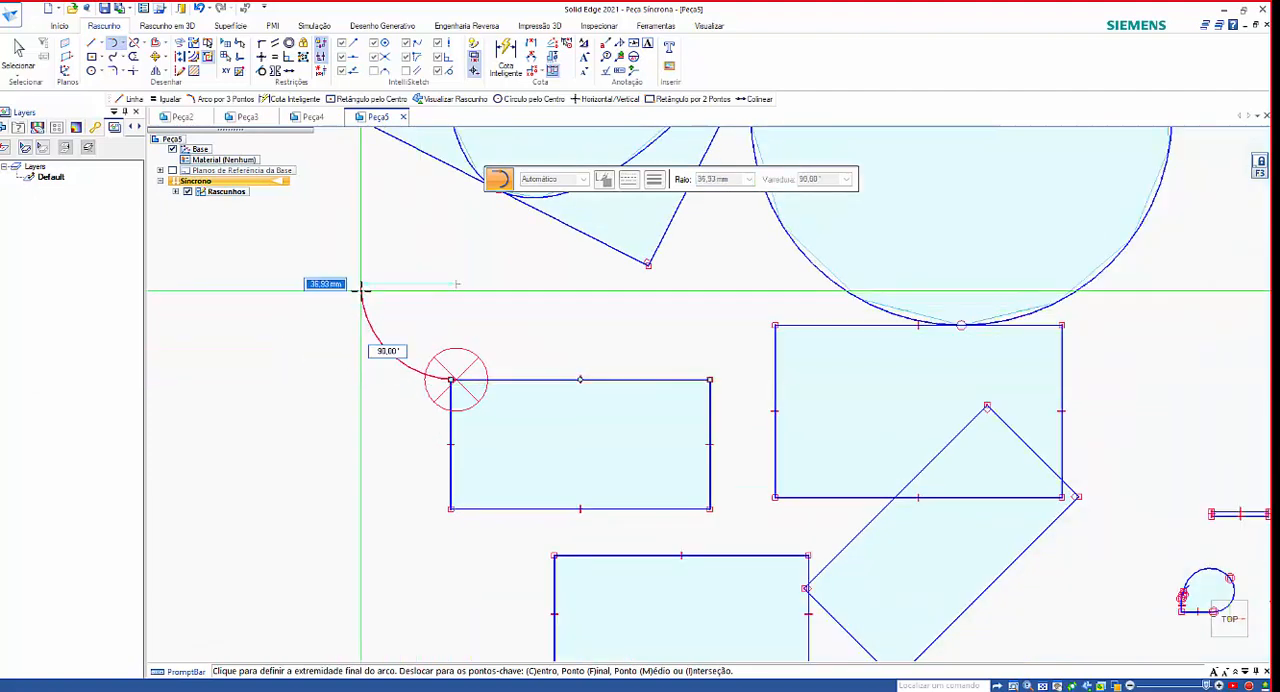
scroll(366, 291, down, 1)
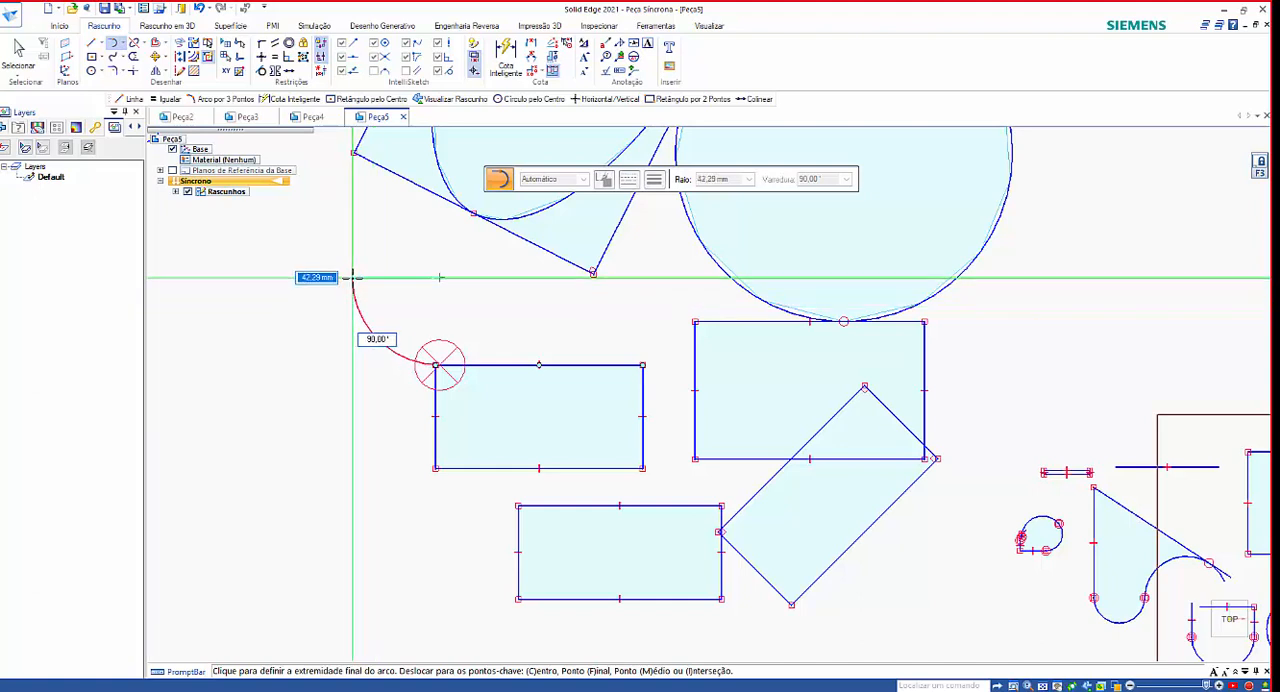
click(352, 277)
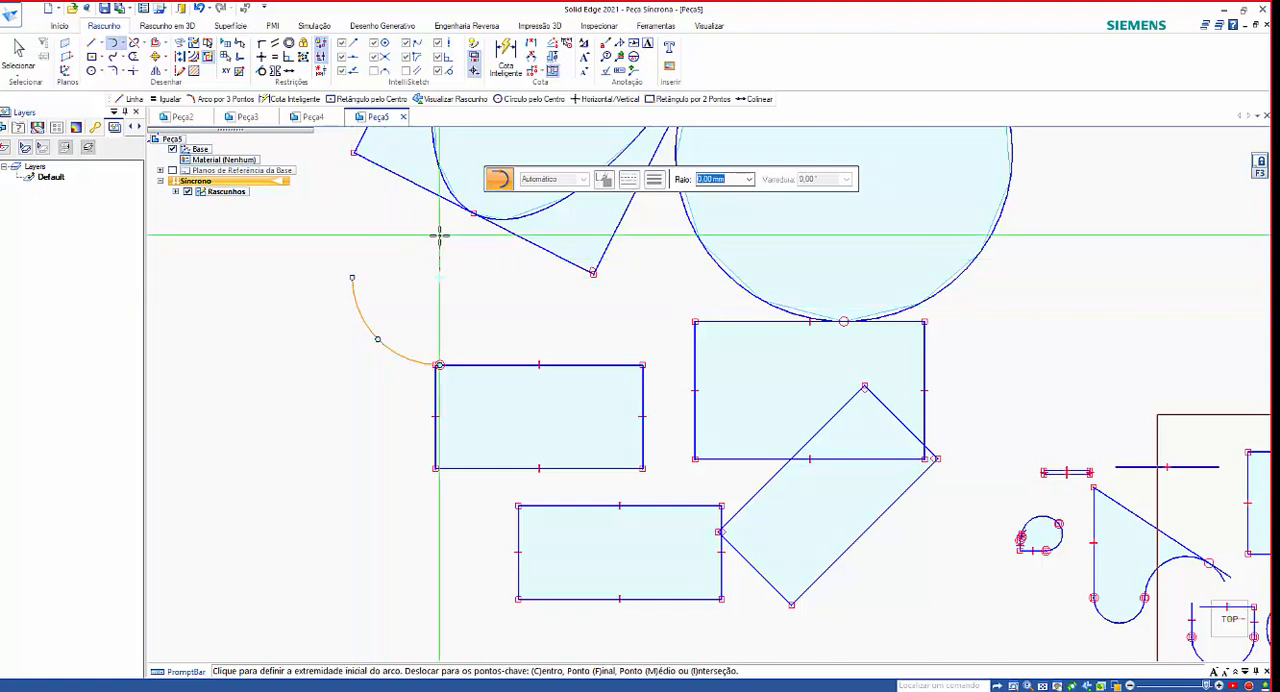
Draw a 180° tangent arc about 17 mm in radius upward from the opposite upper corner of the same rectangle.
click(643, 364)
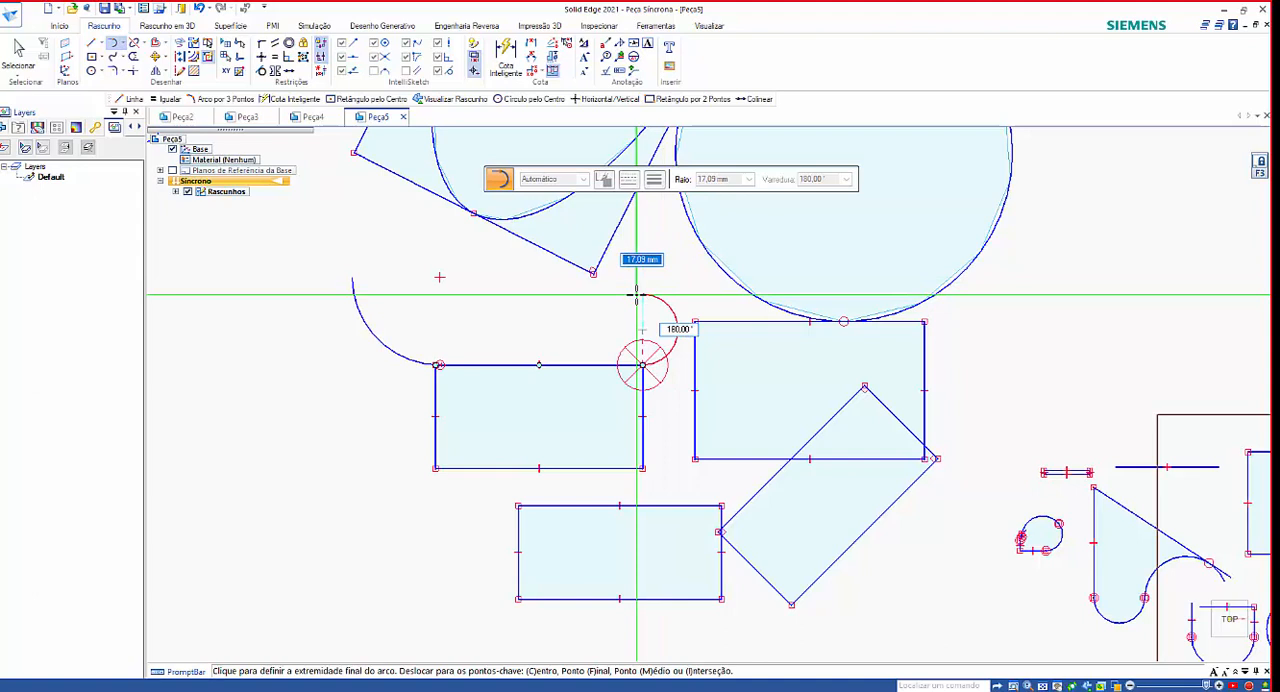
click(638, 295)
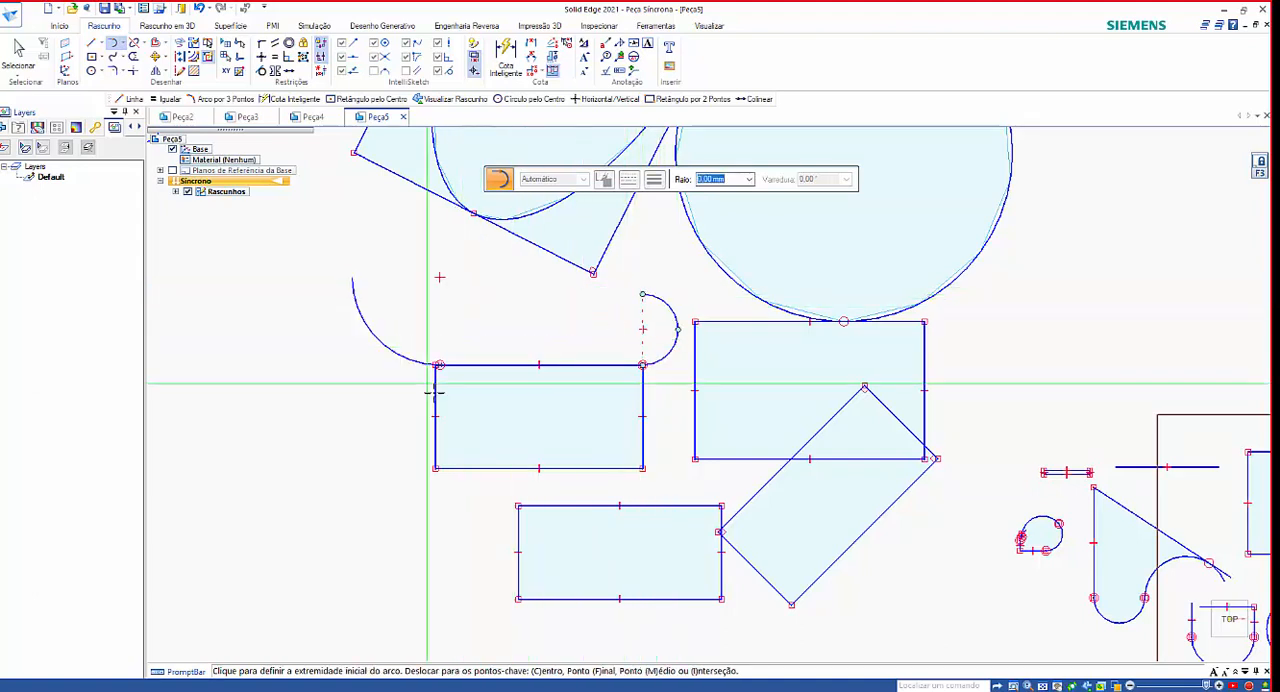
scroll(660, 368, up, 5)
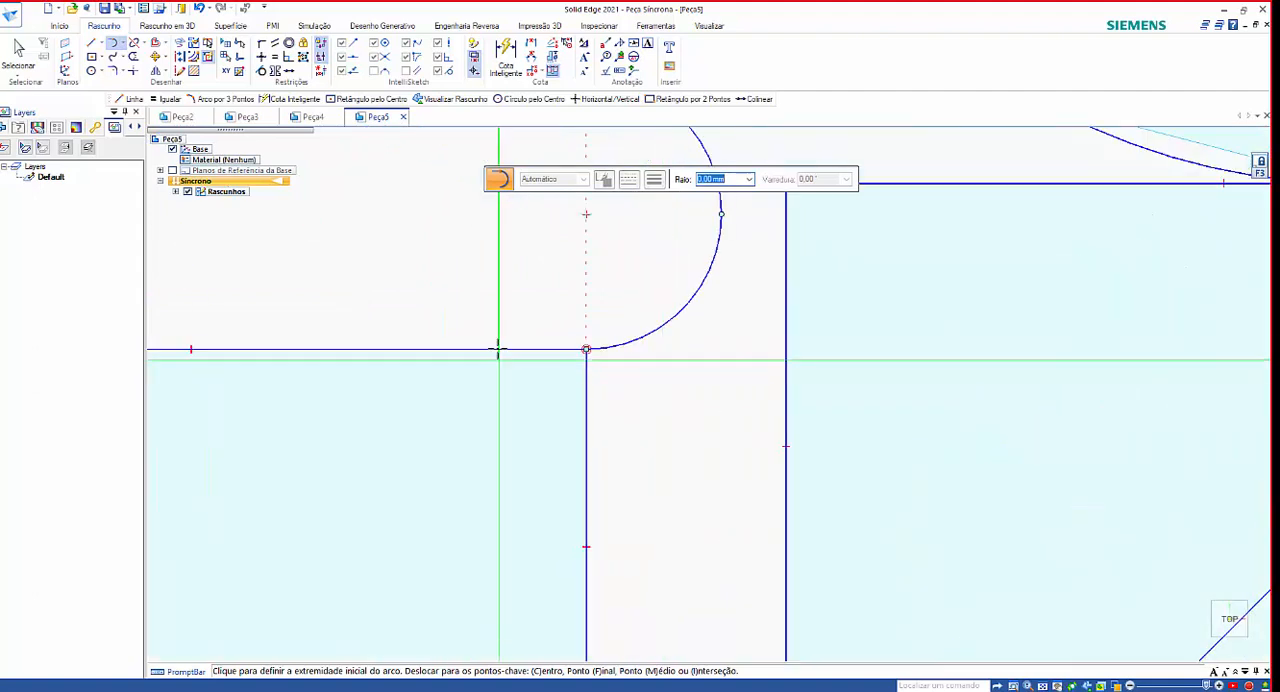
scroll(694, 429, down, 3)
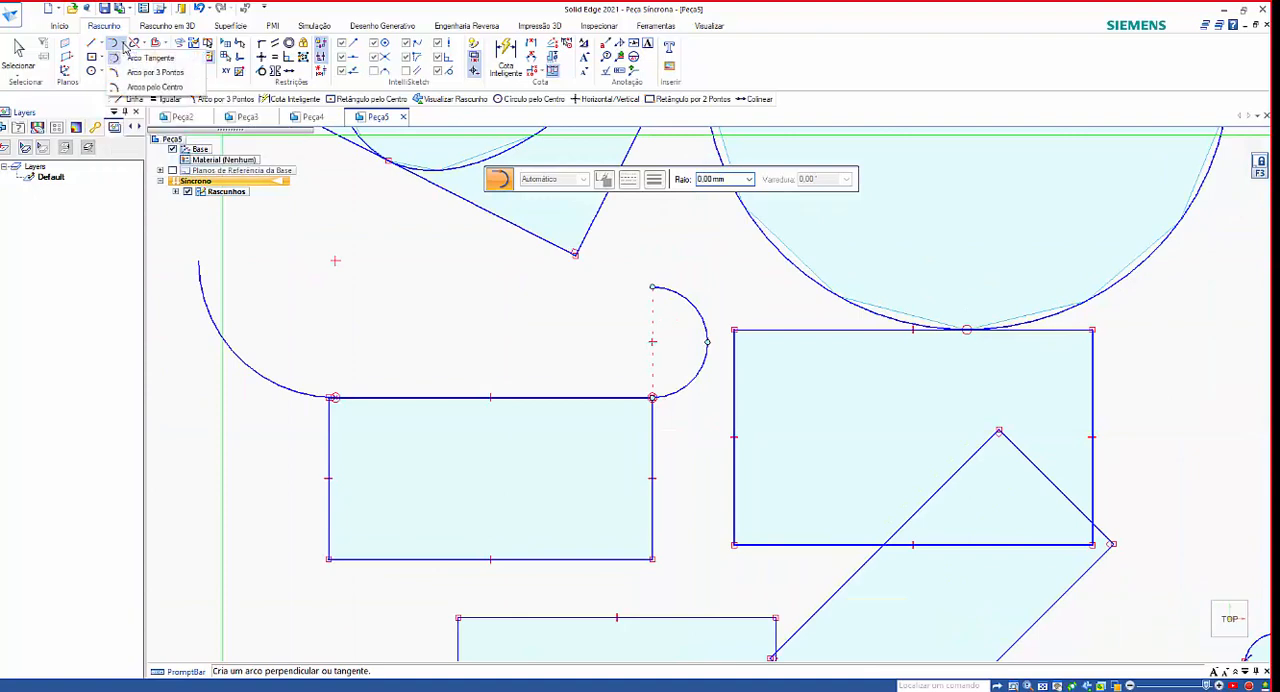
Draw a three-point arc through both corners of the lower small rectangle's outer short edge, bulging outward beyond a semicircle.
click(181, 74)
scroll(408, 347, down, 2)
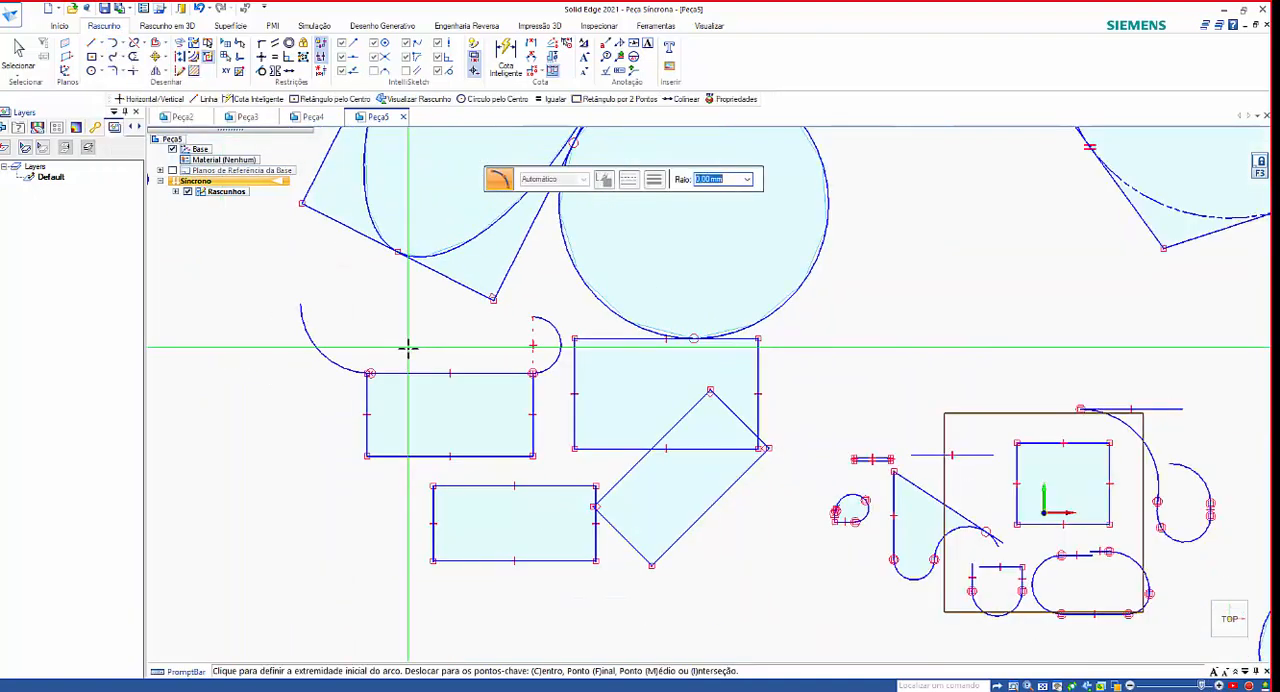
scroll(408, 347, down, 2)
scroll(429, 491, up, 4)
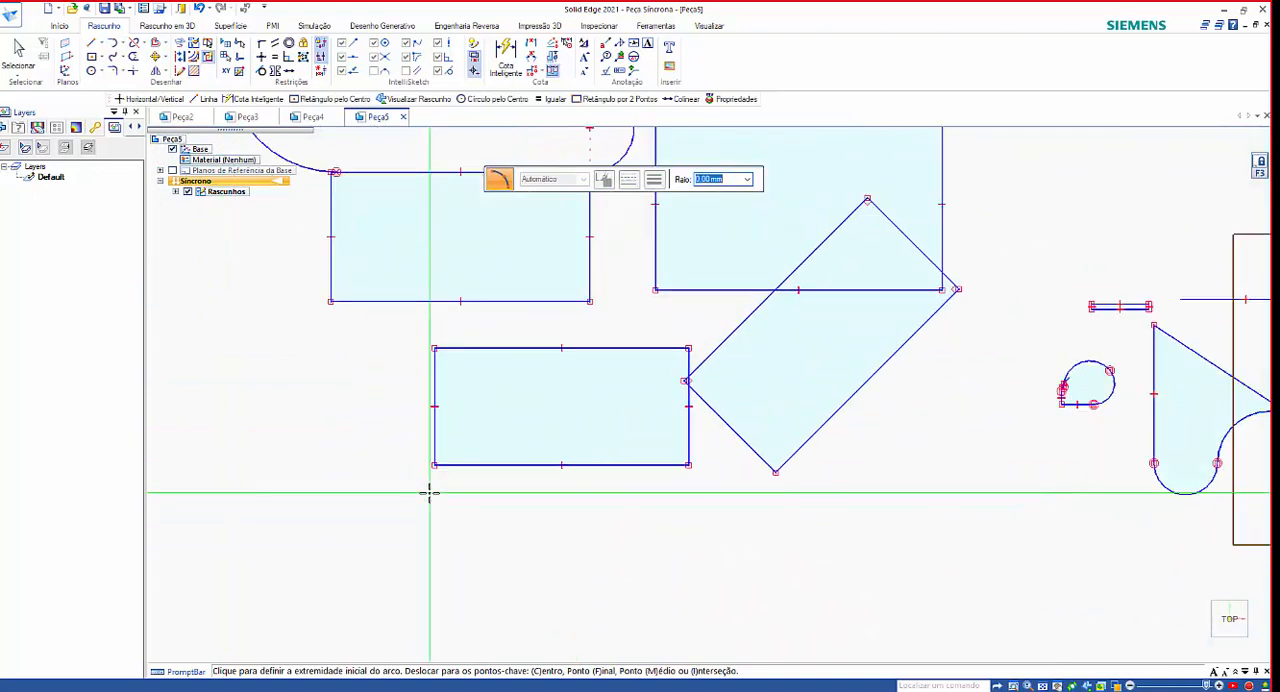
scroll(429, 491, up, 1)
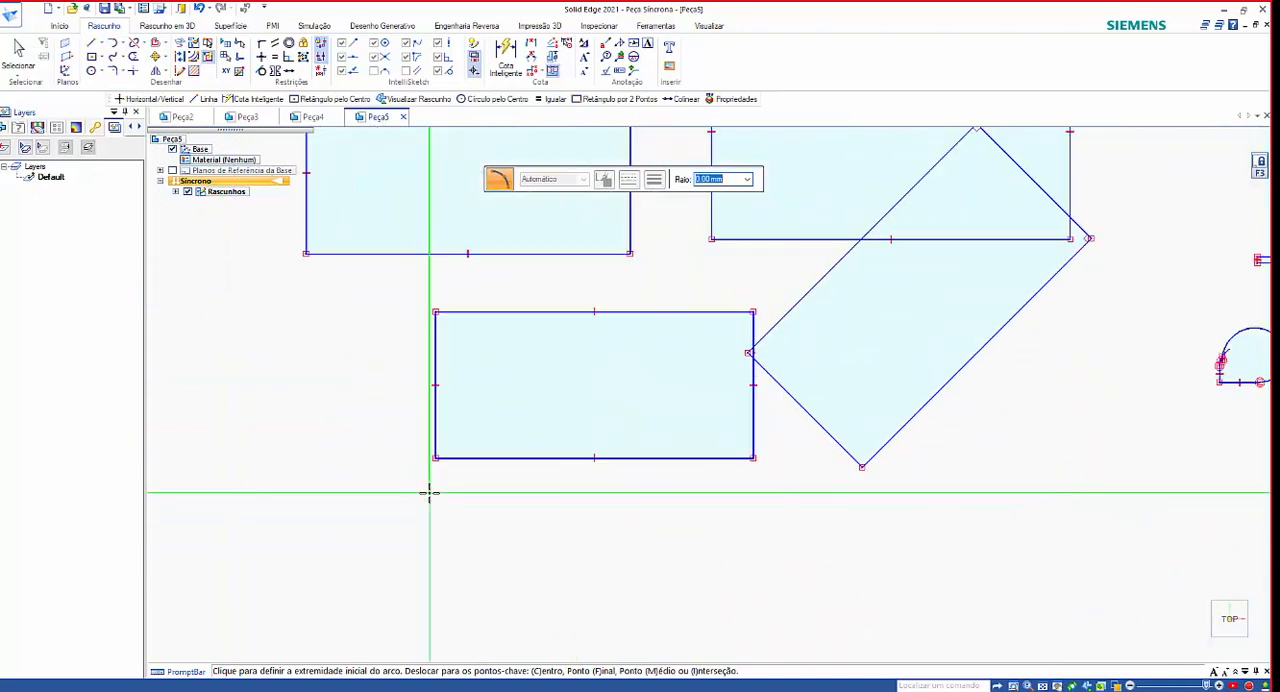
click(435, 312)
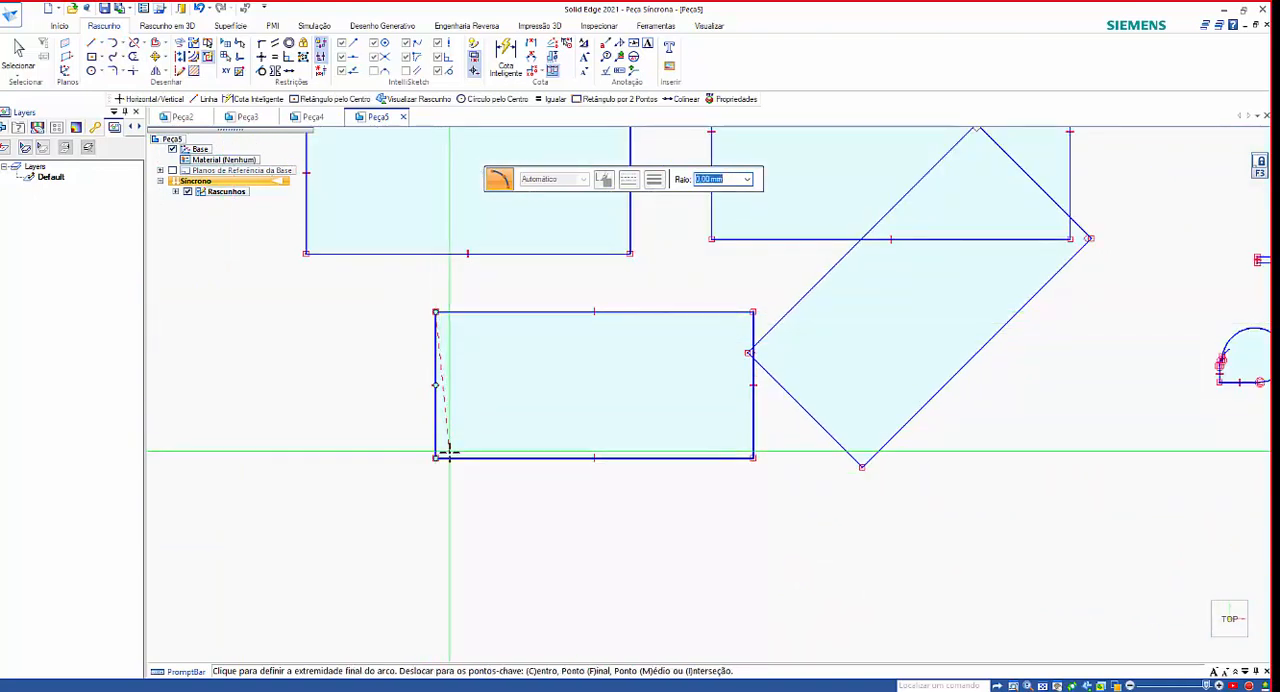
click(435, 458)
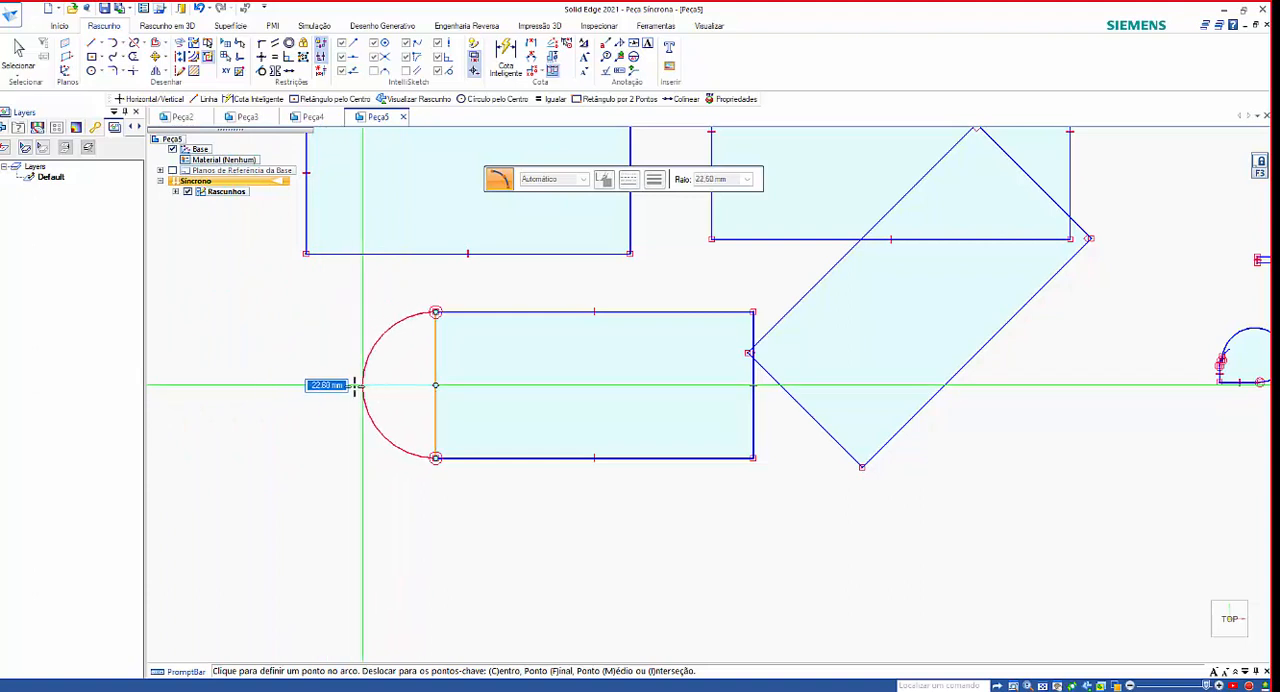
click(240, 397)
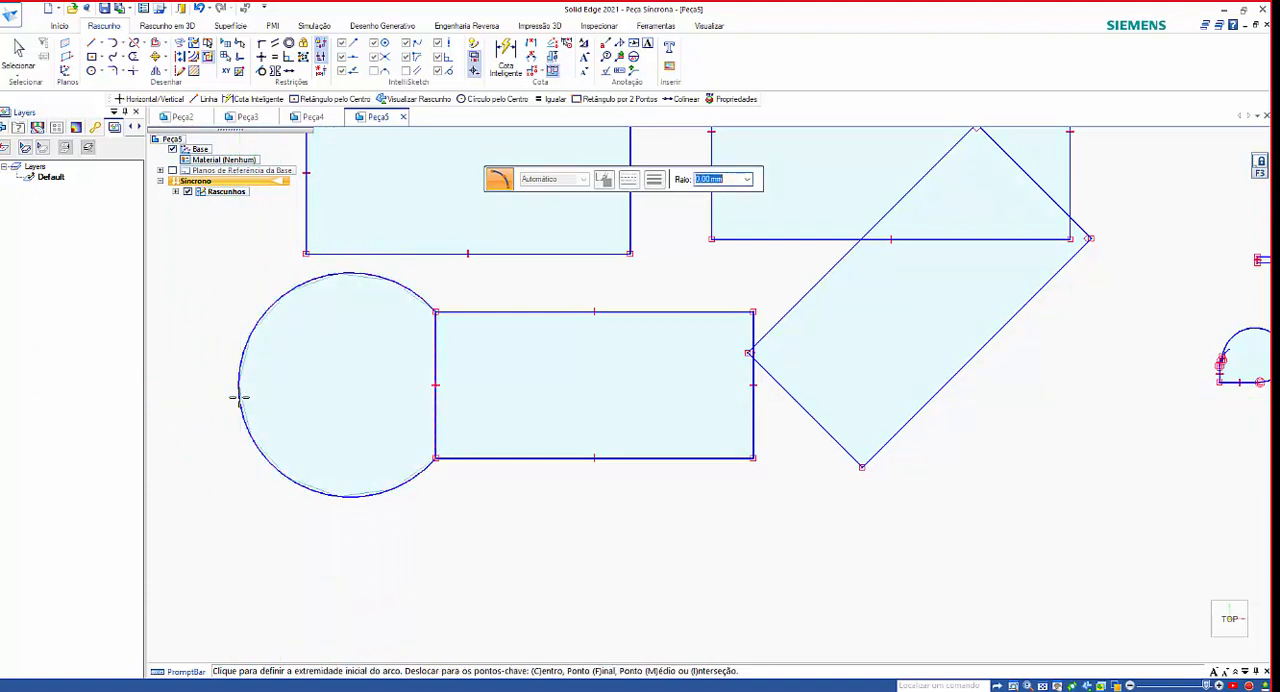
Draw a 180° centre arc of 47.76 mm radius about the midpoint of the large rectangle's free short edge, bulging outward between its corners.
click(126, 45)
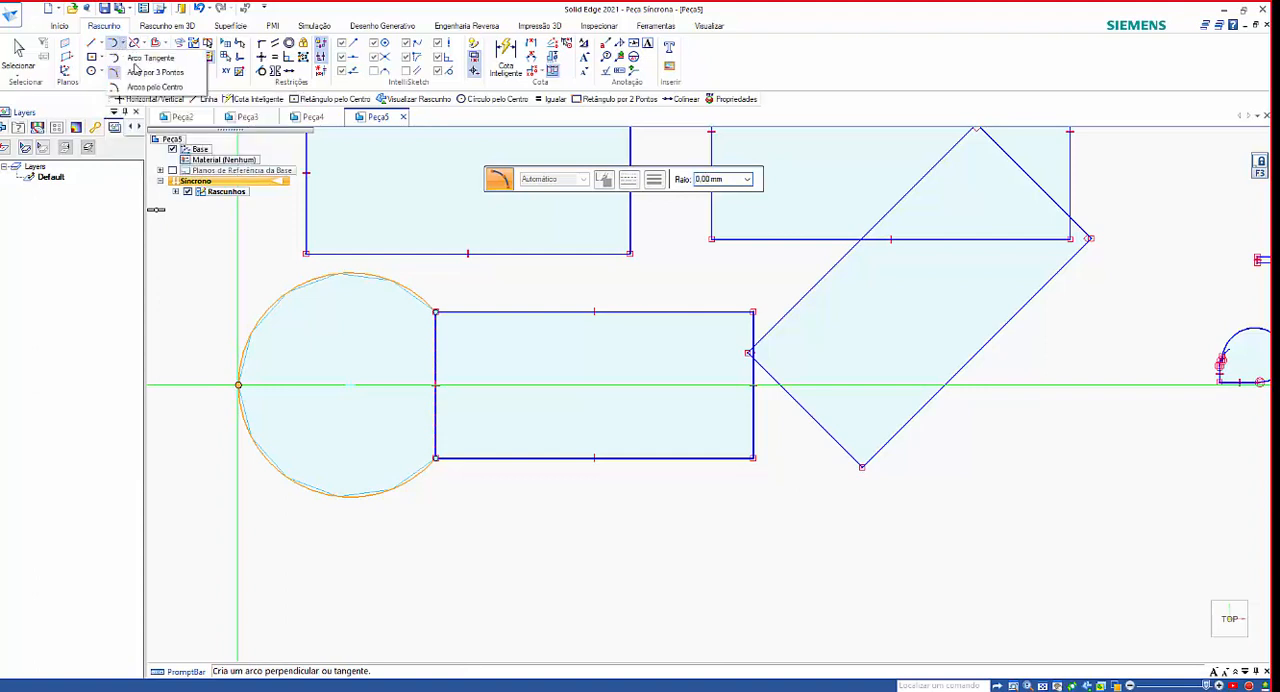
click(156, 89)
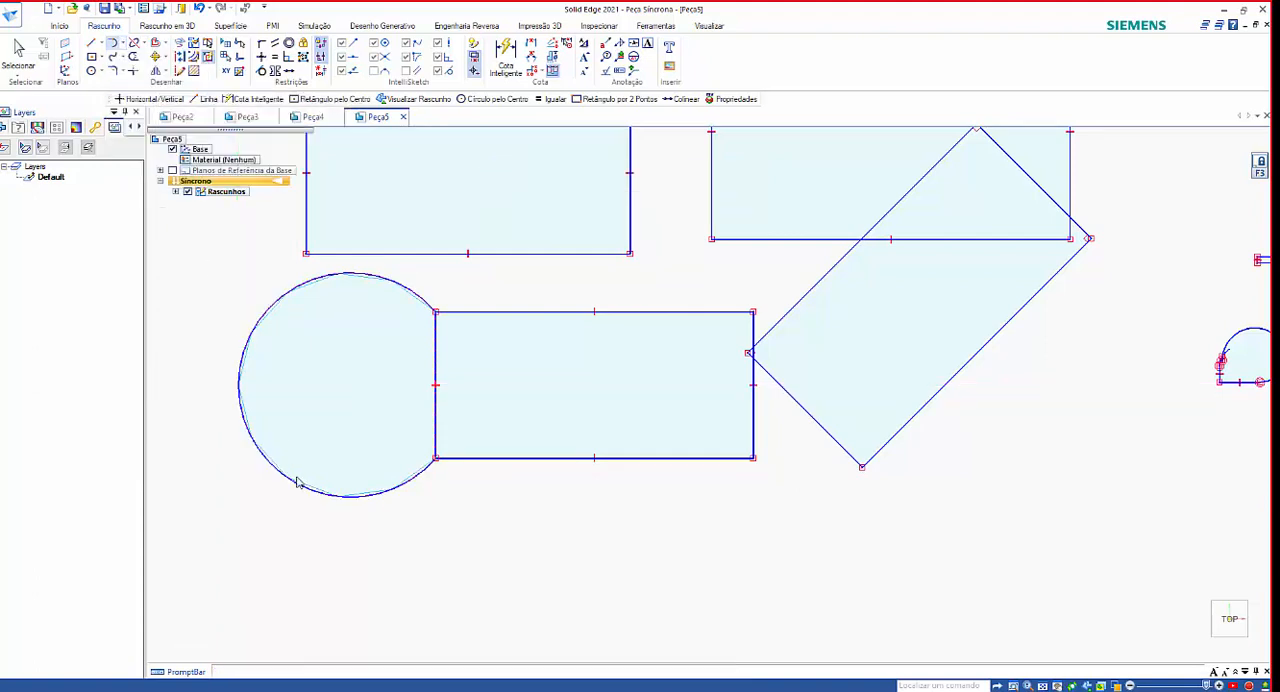
scroll(342, 558, down, 3)
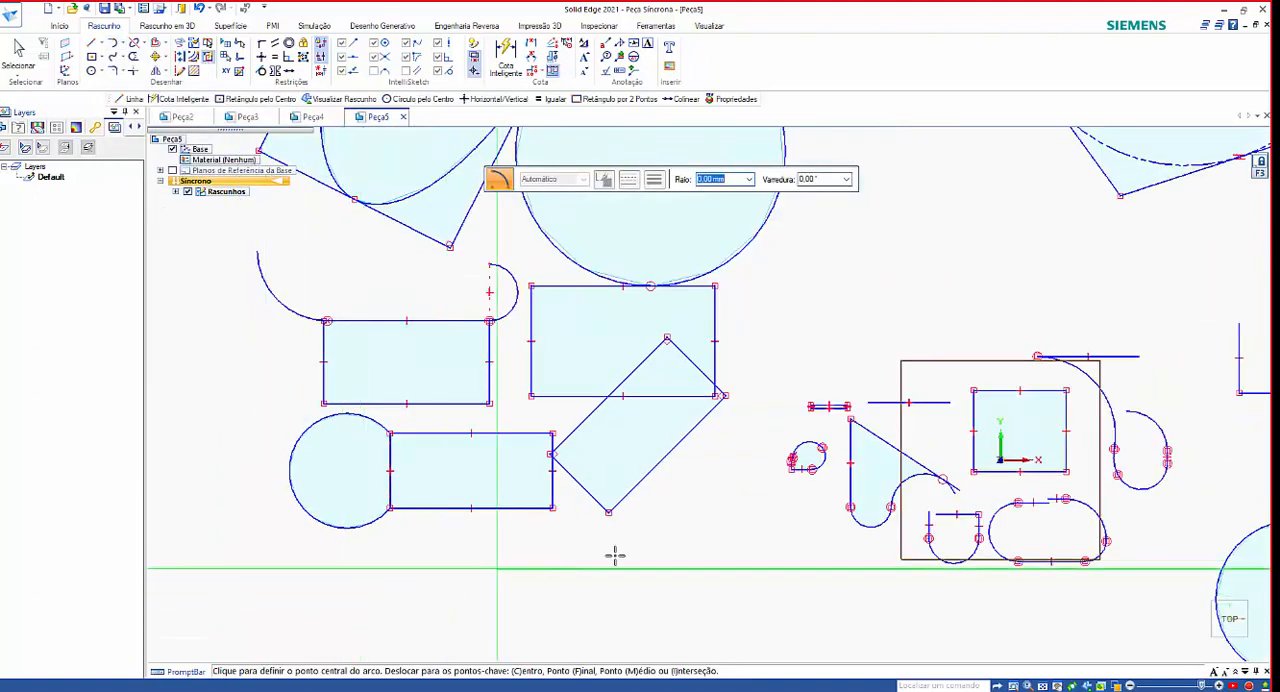
scroll(615, 568, down, 2)
scroll(616, 574, down, 1)
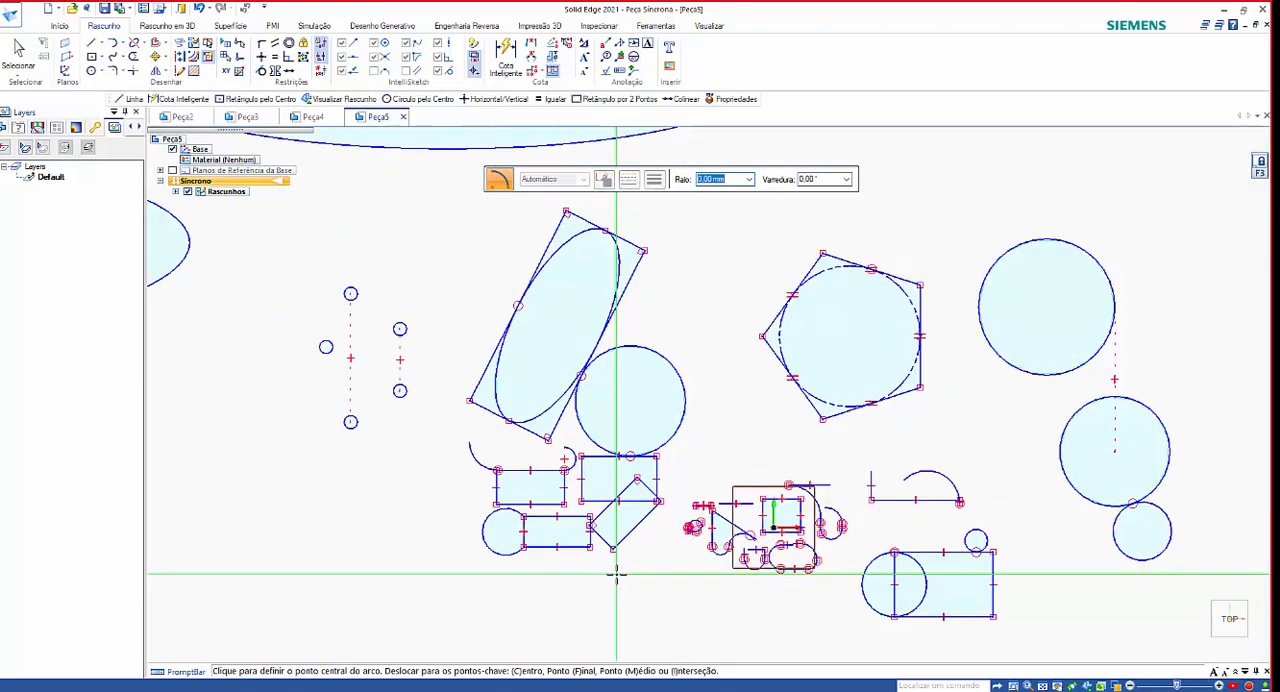
scroll(951, 604, up, 4)
scroll(892, 557, down, 2)
scroll(1060, 588, up, 5)
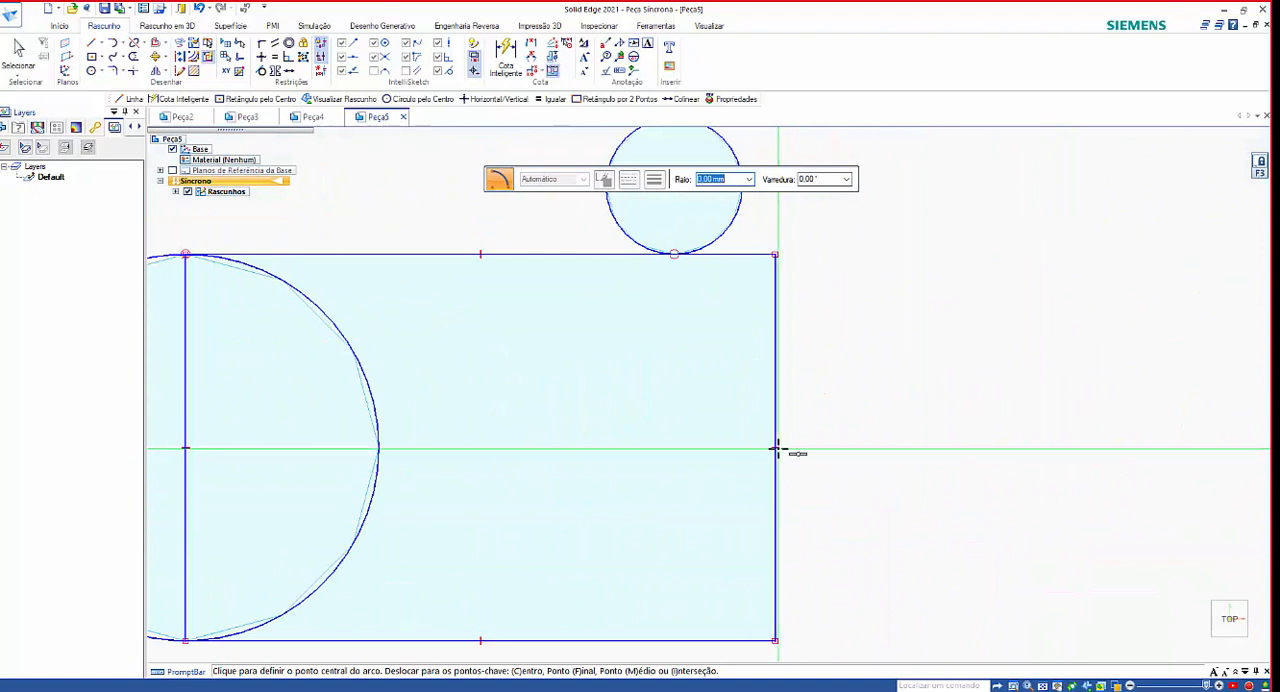
click(776, 449)
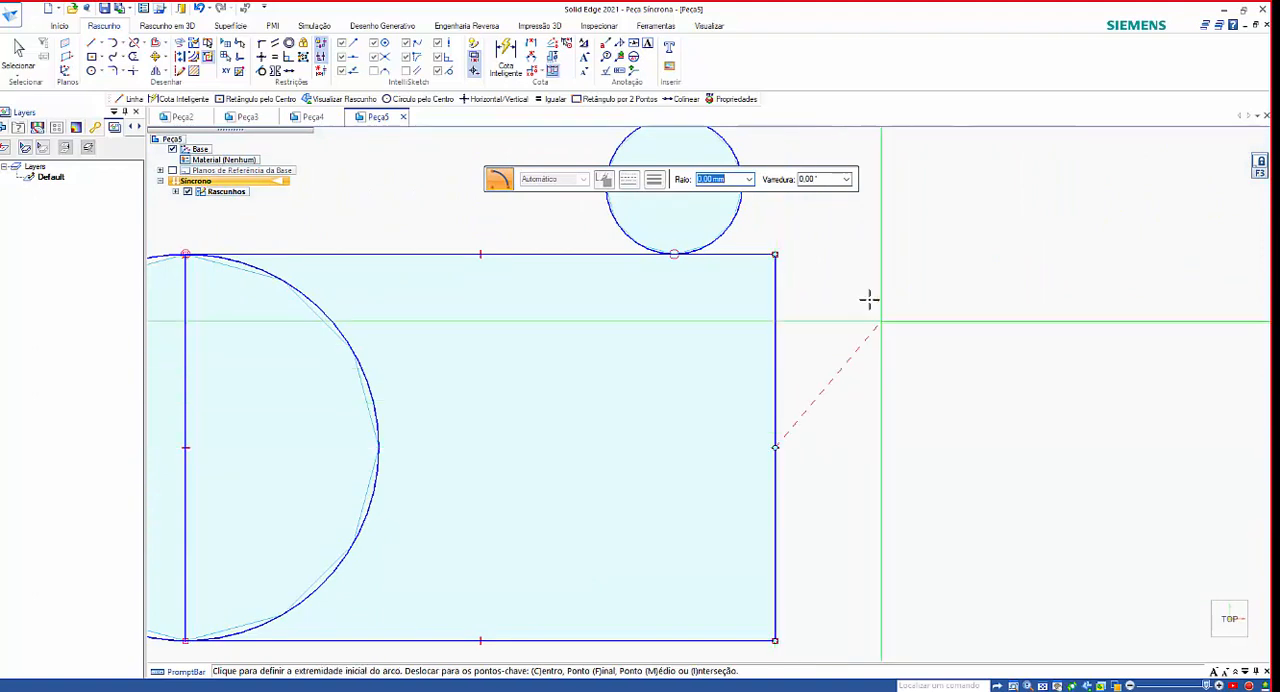
click(776, 255)
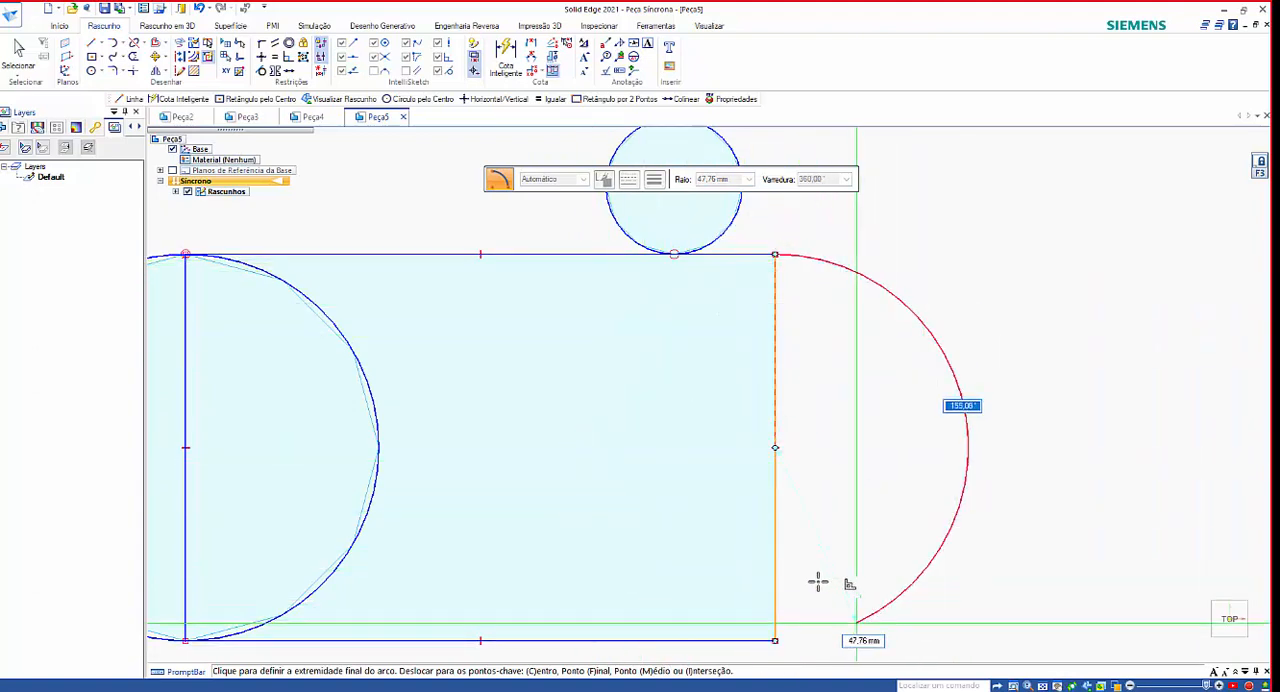
scroll(547, 421, down, 3)
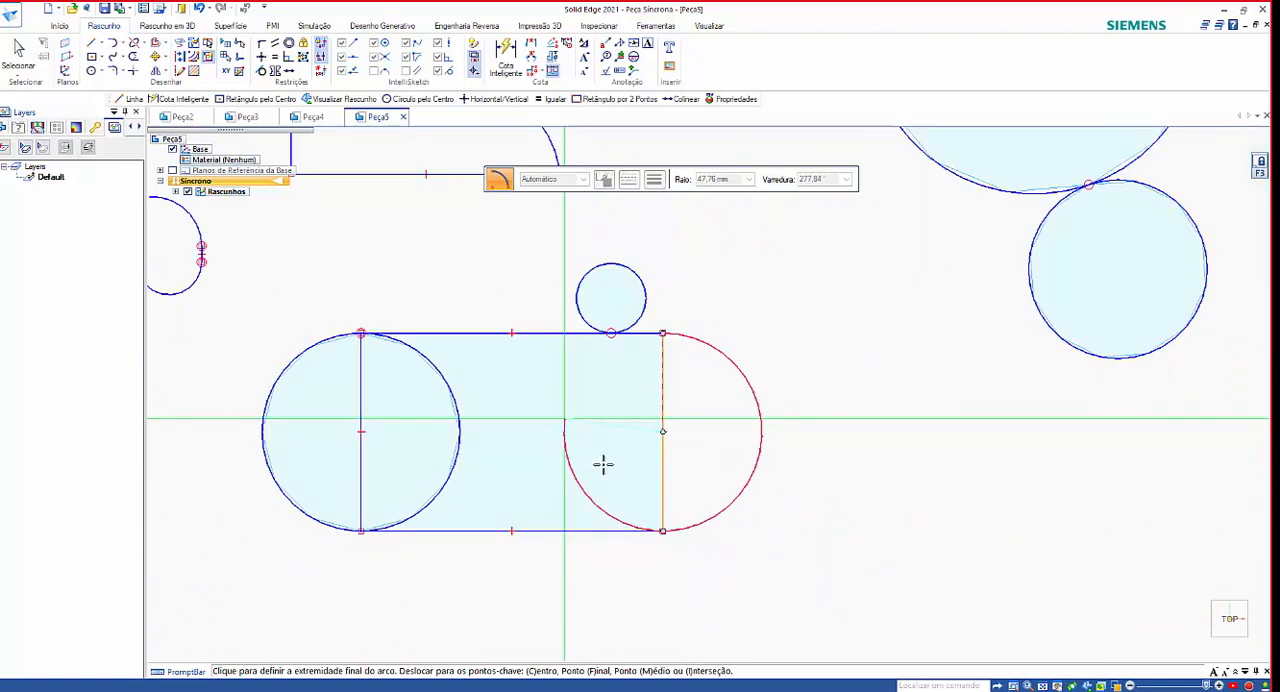
scroll(692, 535, down, 1)
scroll(692, 535, down, 1)
scroll(690, 536, up, 4)
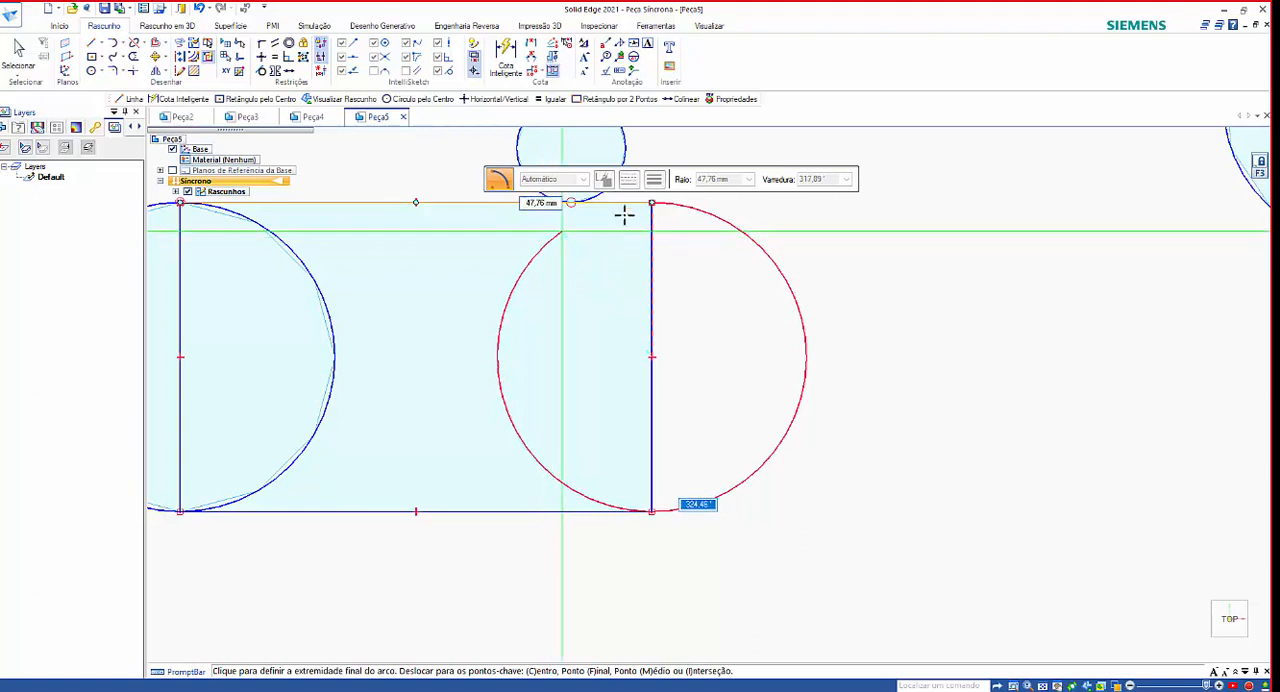
click(651, 512)
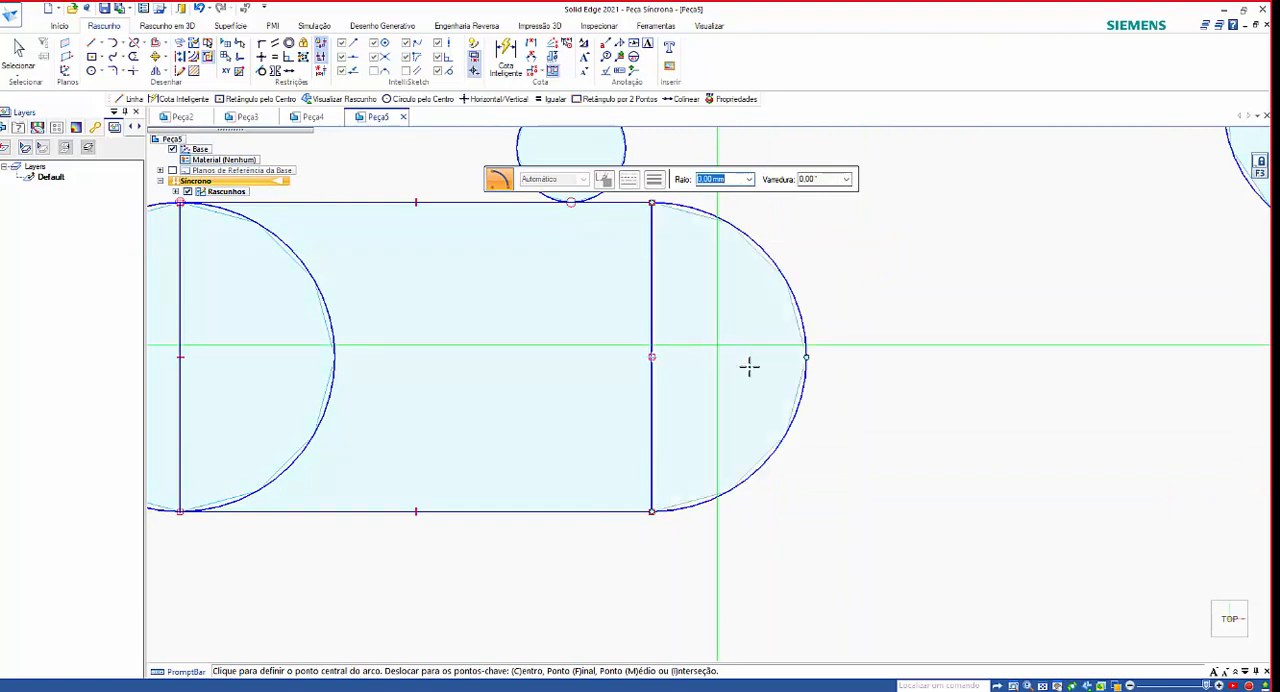
Draw a large closed boomerang-shaped spline curve through seven points in the empty area beyond the circles and polygon.
scroll(749, 367, down, 3)
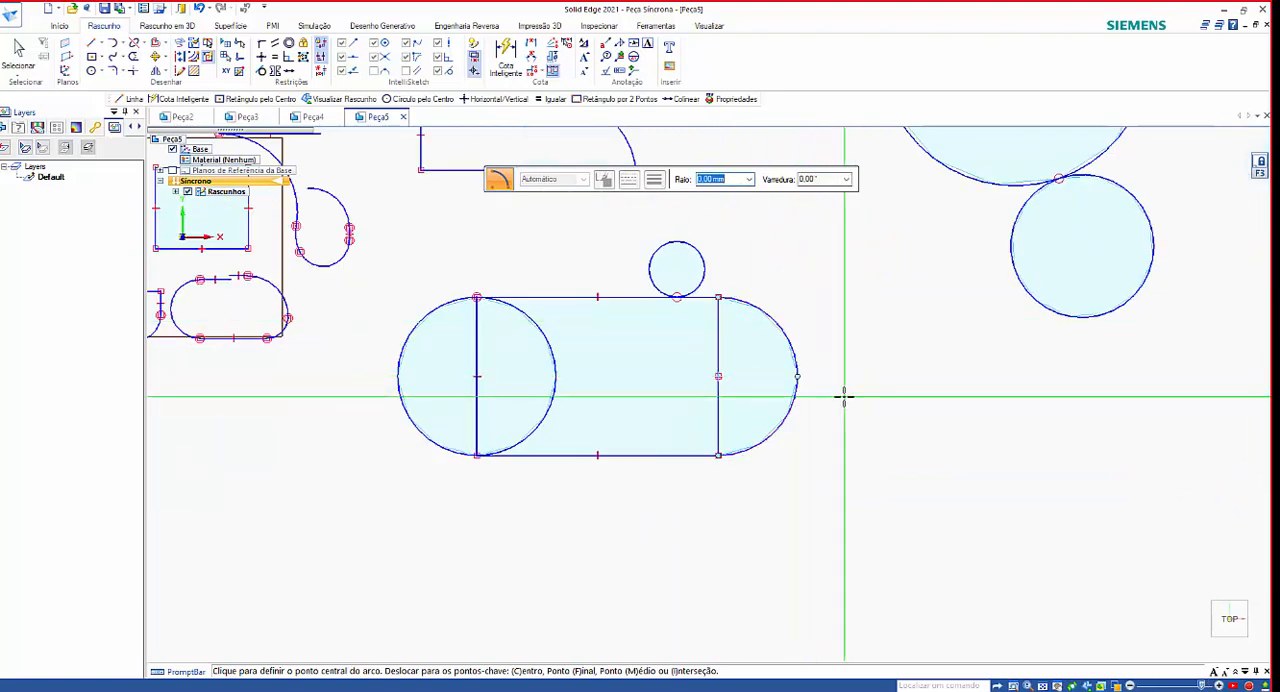
scroll(844, 396, down, 2)
scroll(931, 437, down, 2)
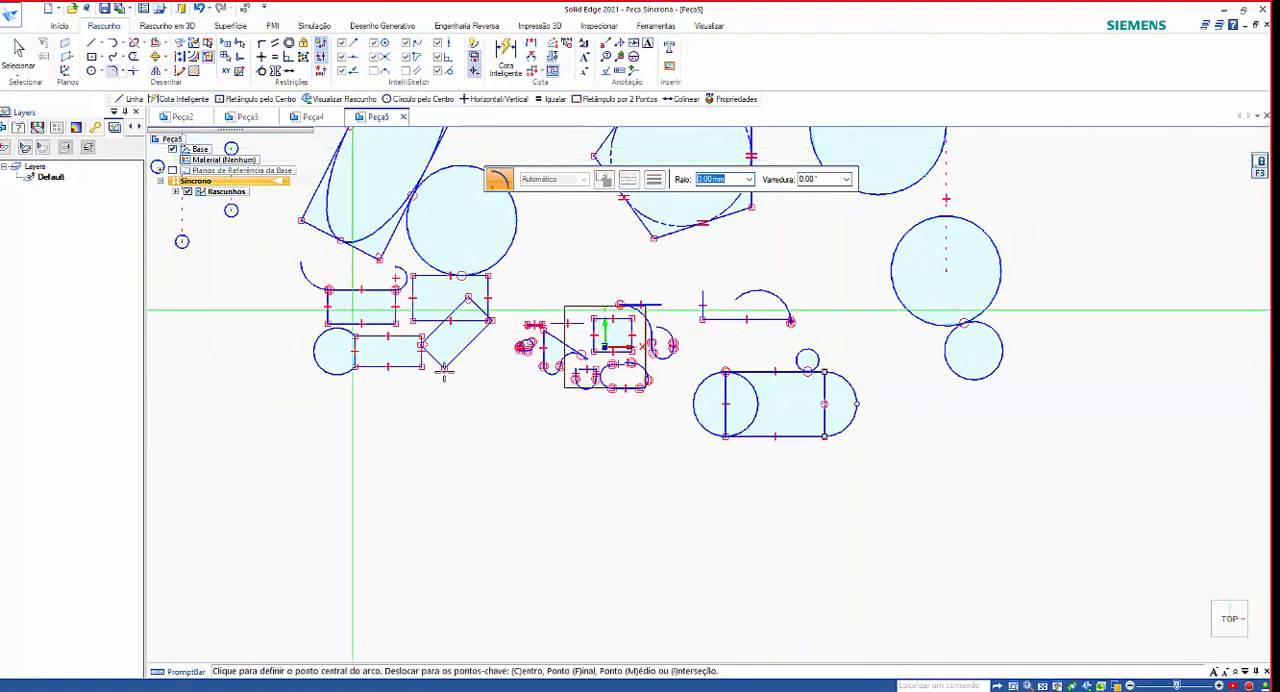
scroll(456, 380, down, 1)
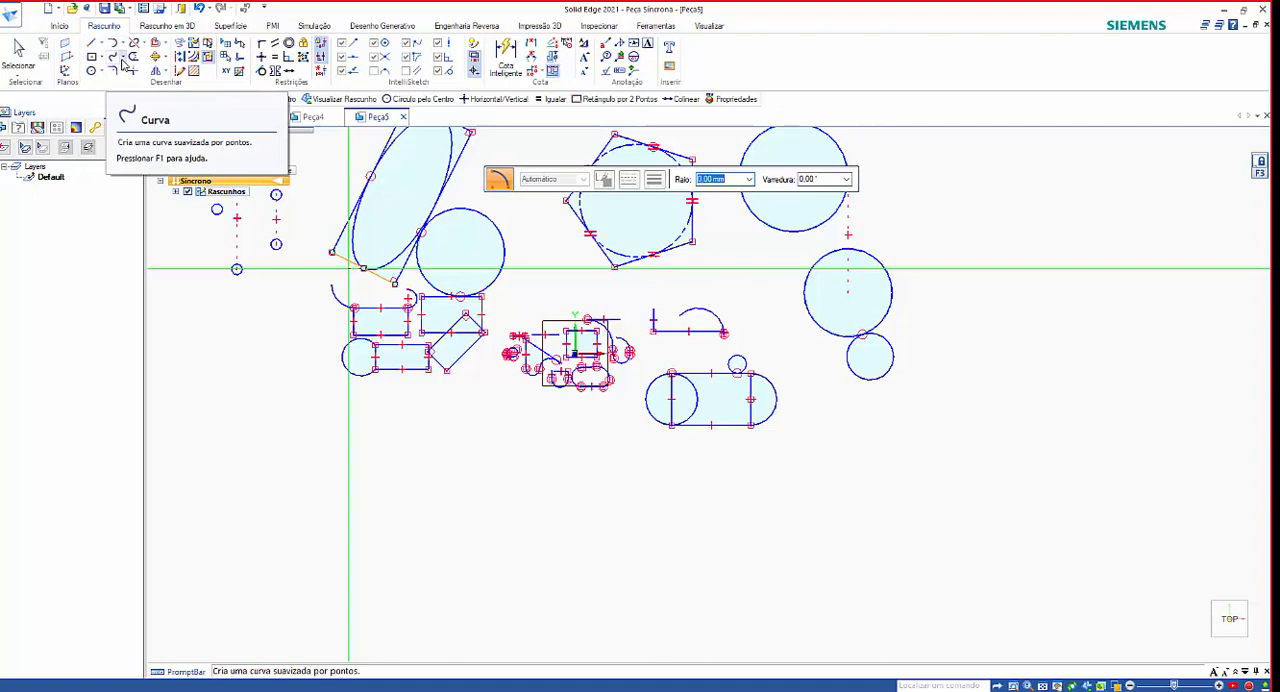
click(113, 58)
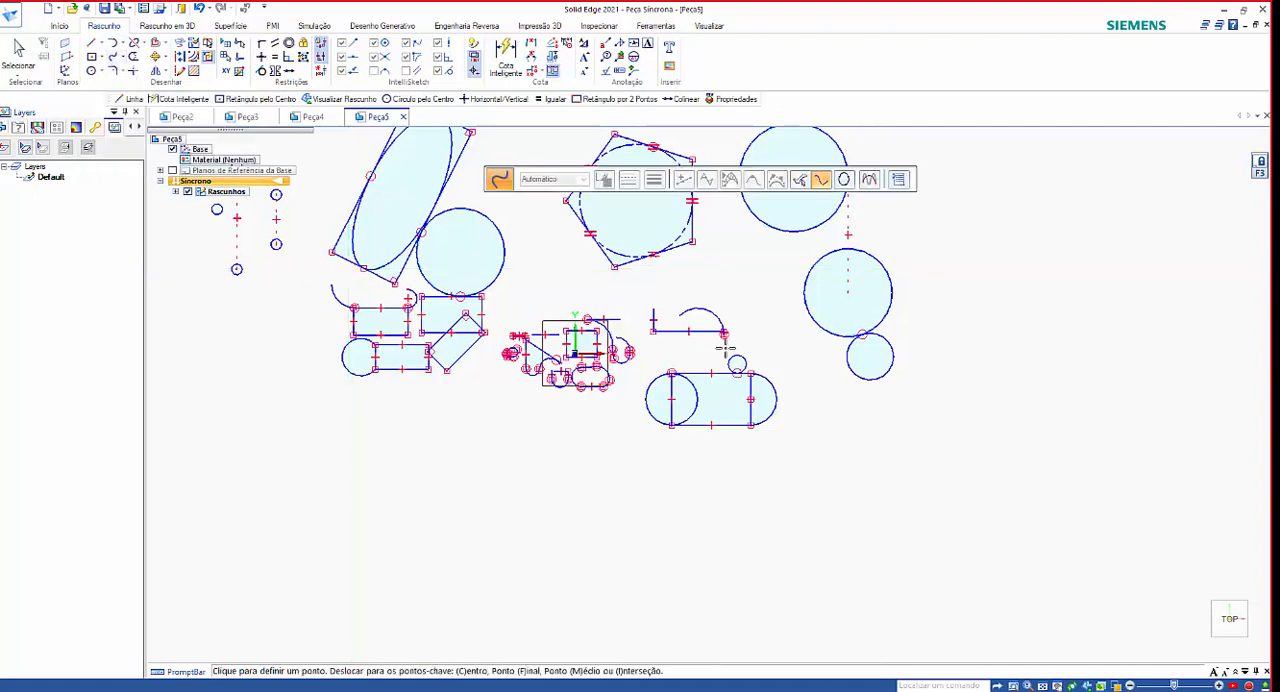
scroll(833, 400, down, 2)
scroll(833, 400, up, 1)
scroll(455, 530, down, 2)
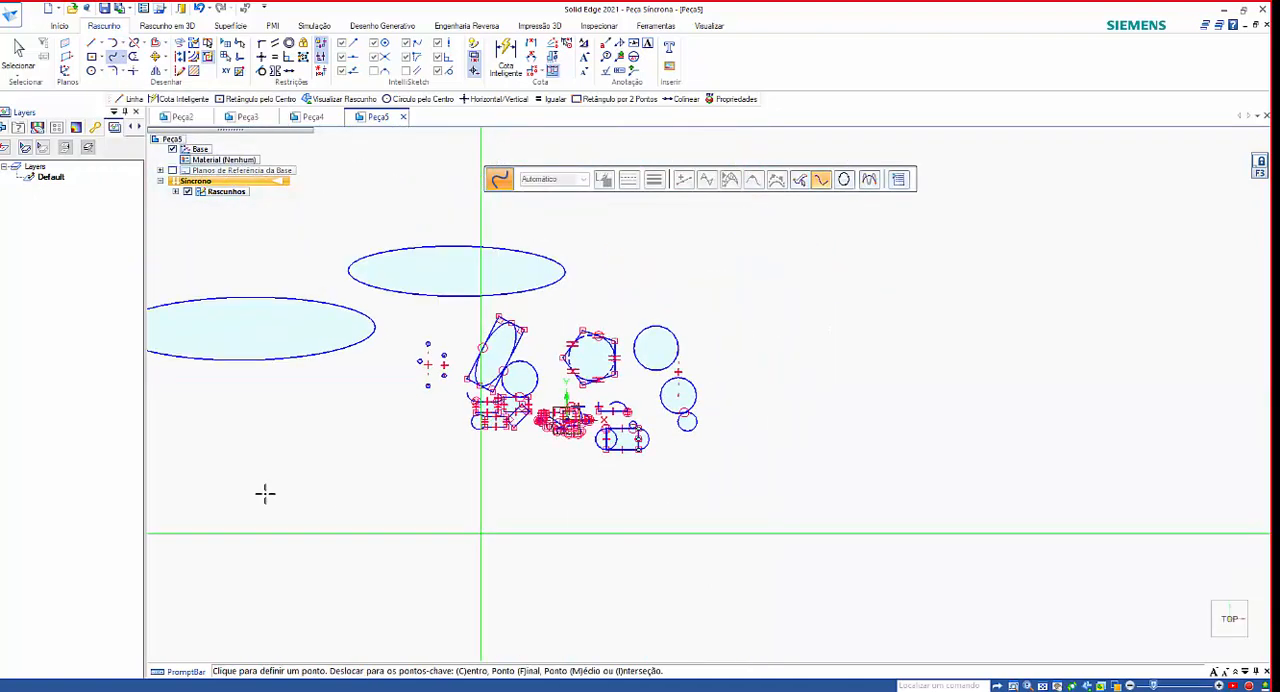
scroll(264, 492, down, 2)
scroll(525, 372, up, 2)
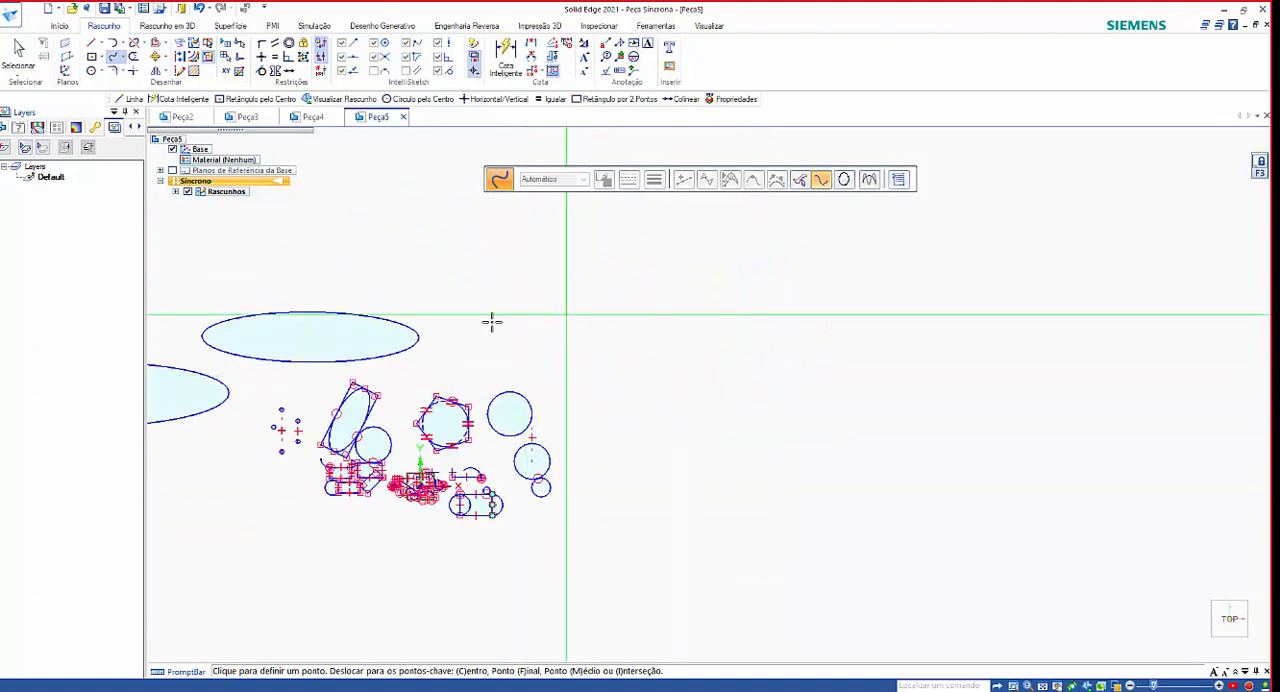
drag(545, 274, 666, 237)
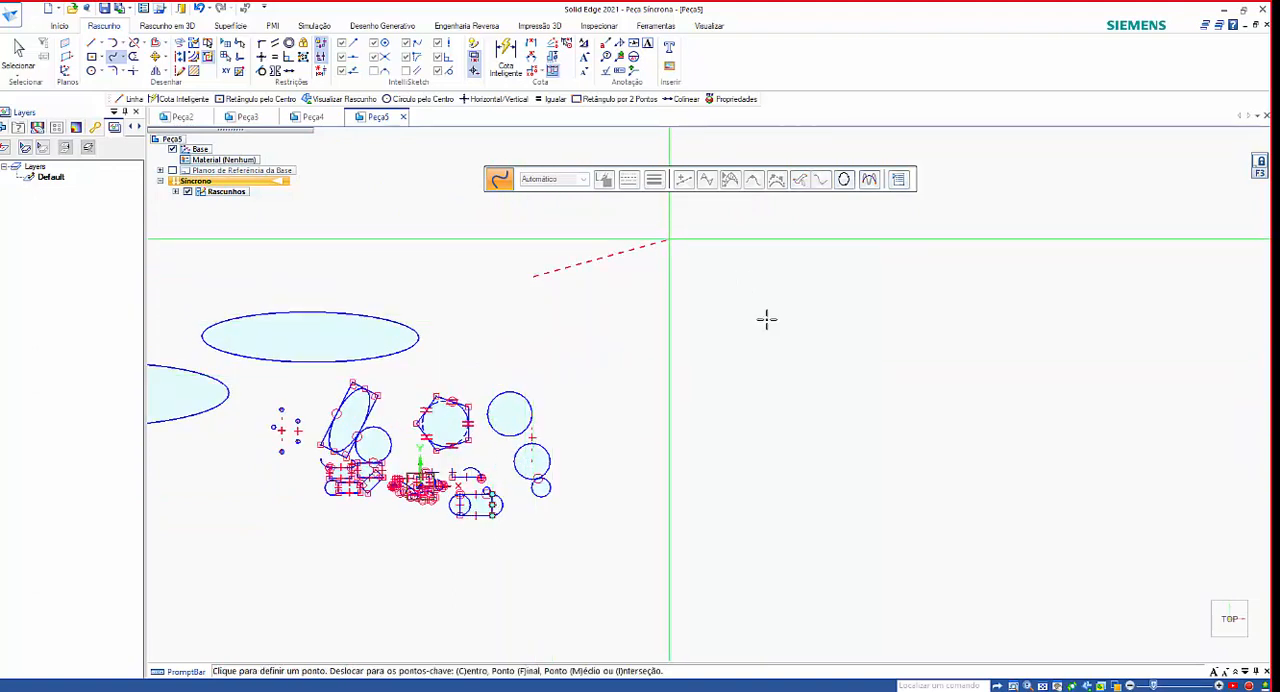
click(786, 388)
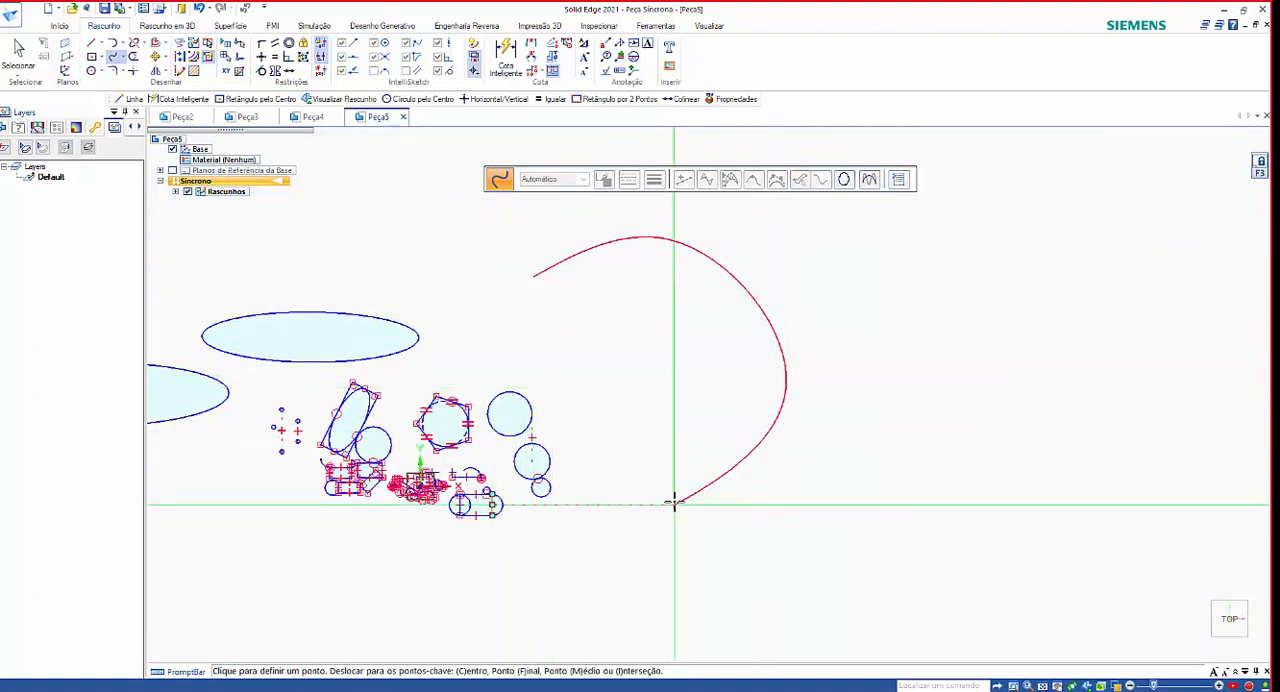
click(673, 503)
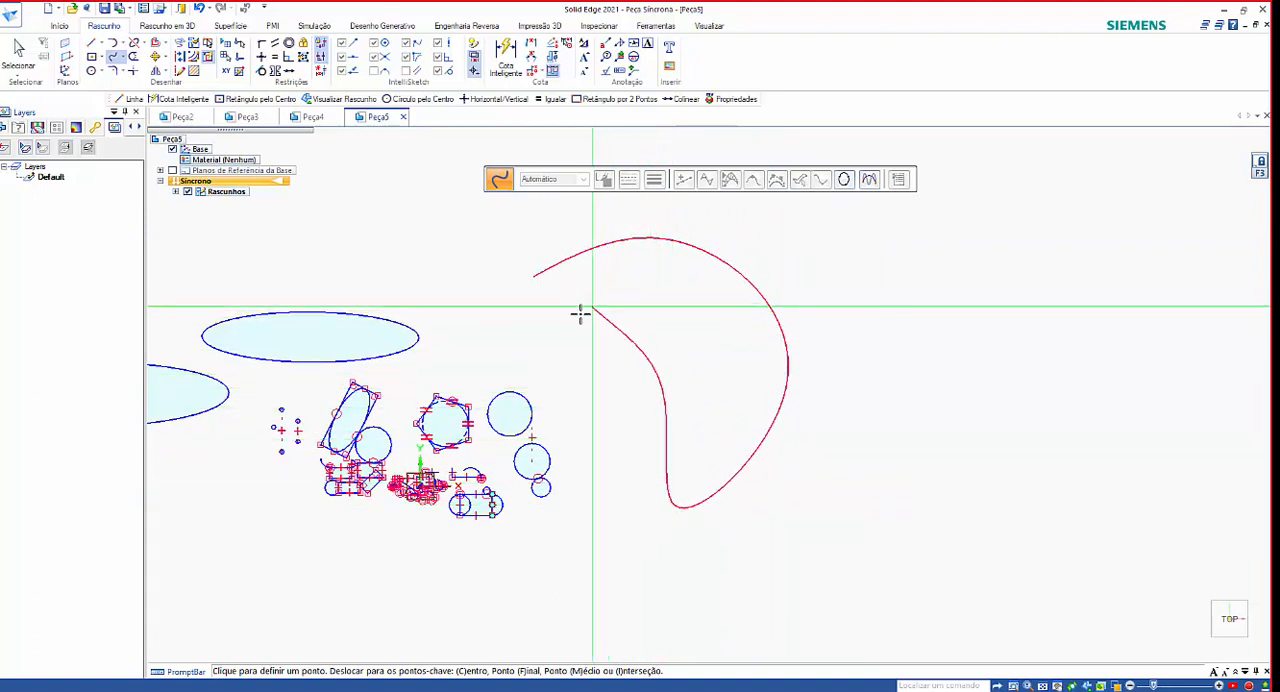
click(660, 320)
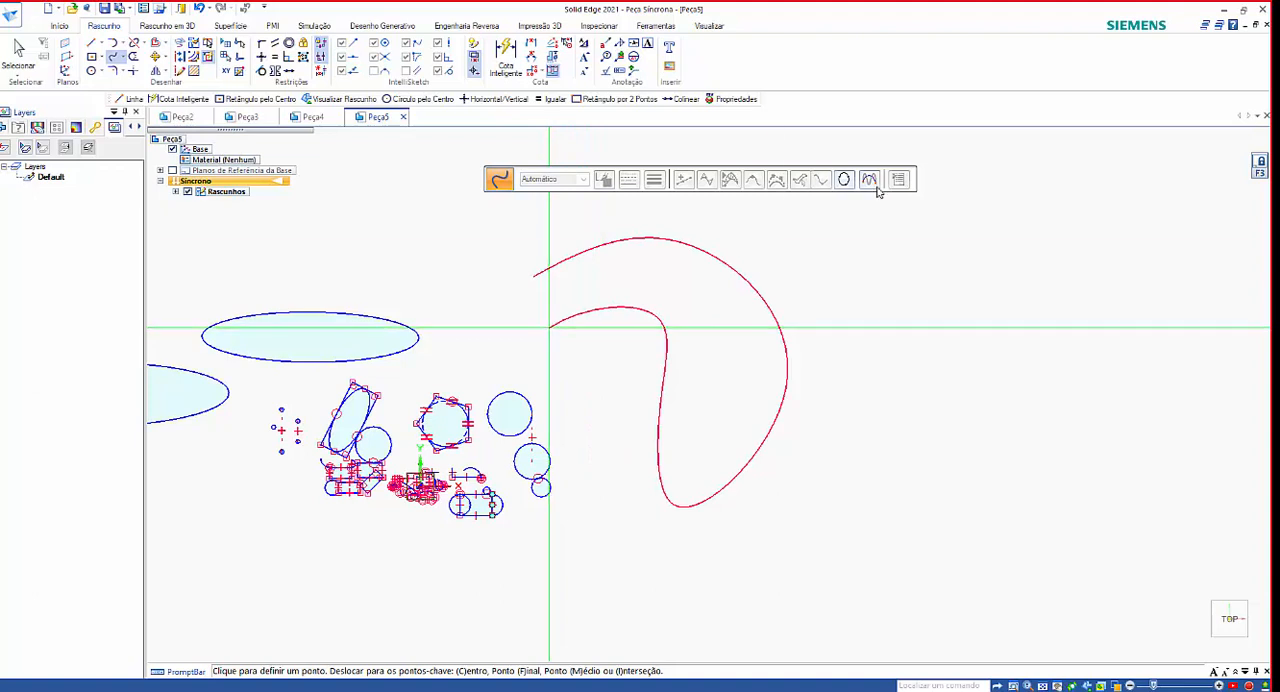
click(845, 180)
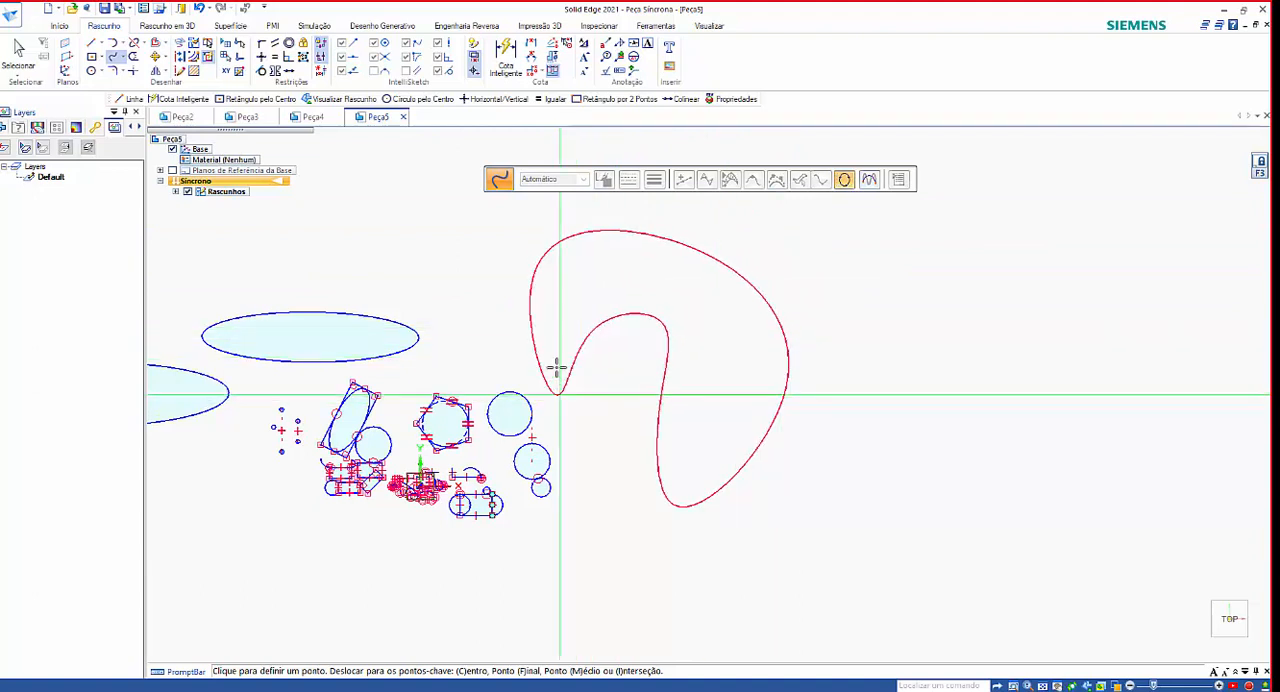
right_click(555, 335)
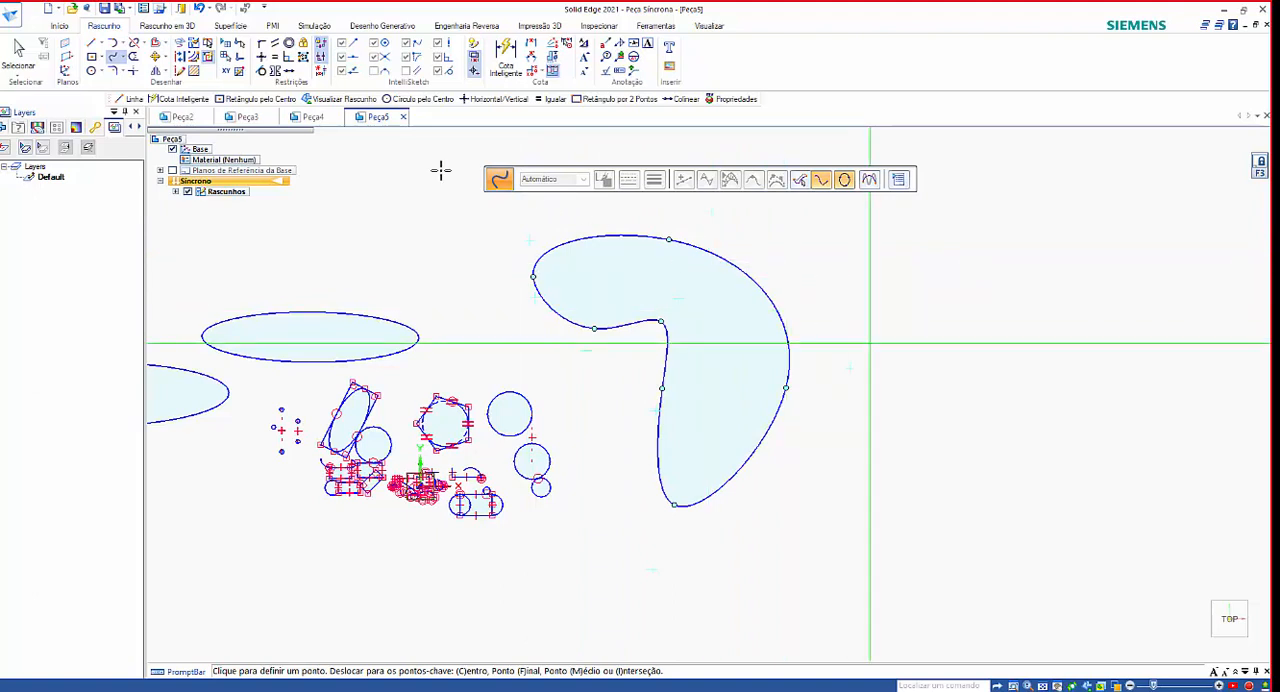
click(18, 53)
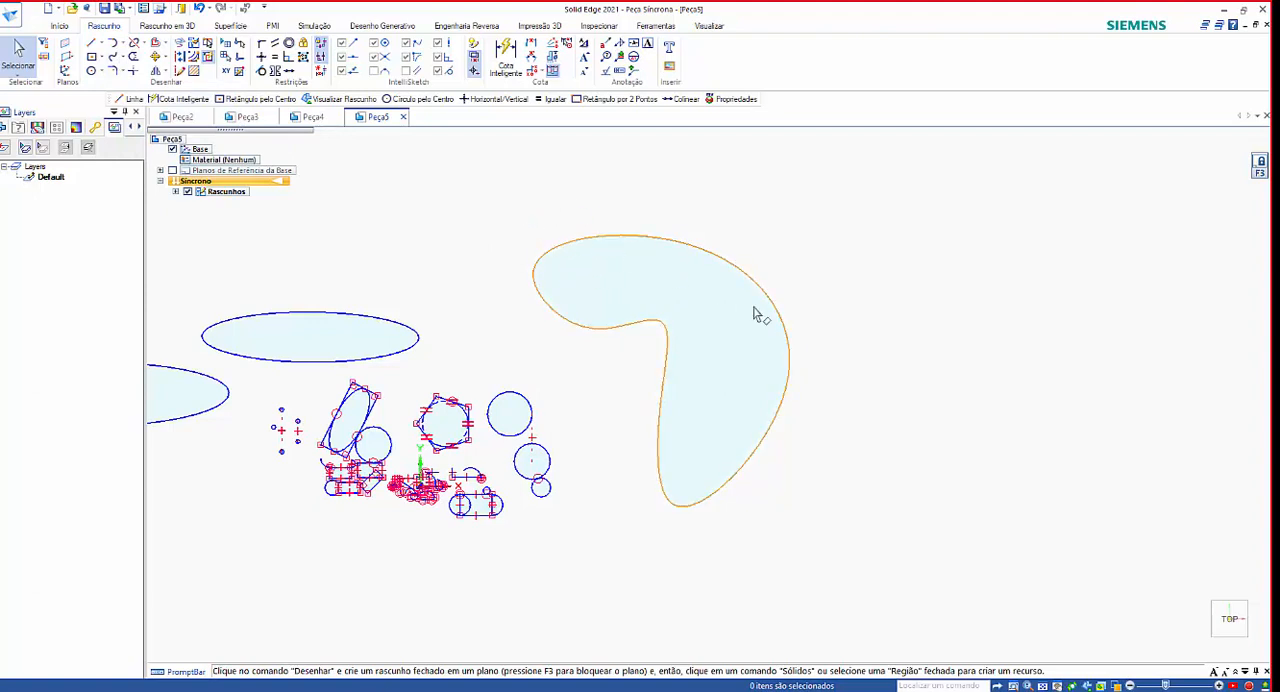
scroll(800, 331, down, 2)
click(702, 292)
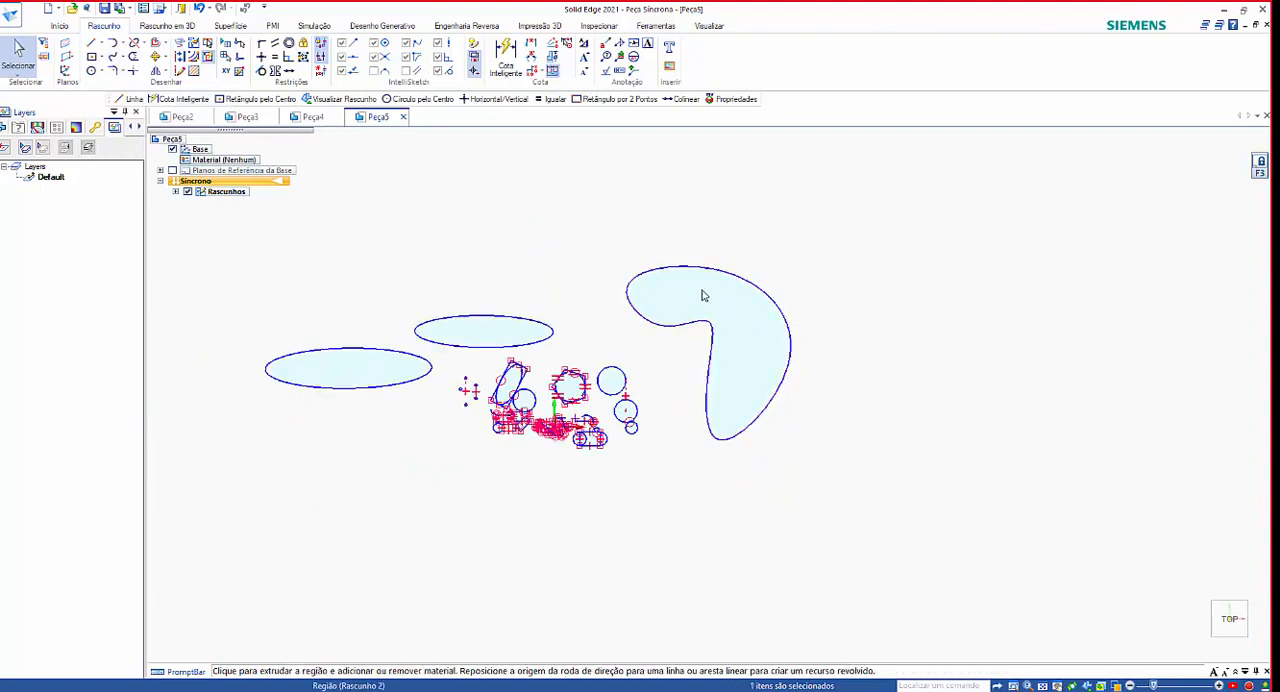
click(727, 277)
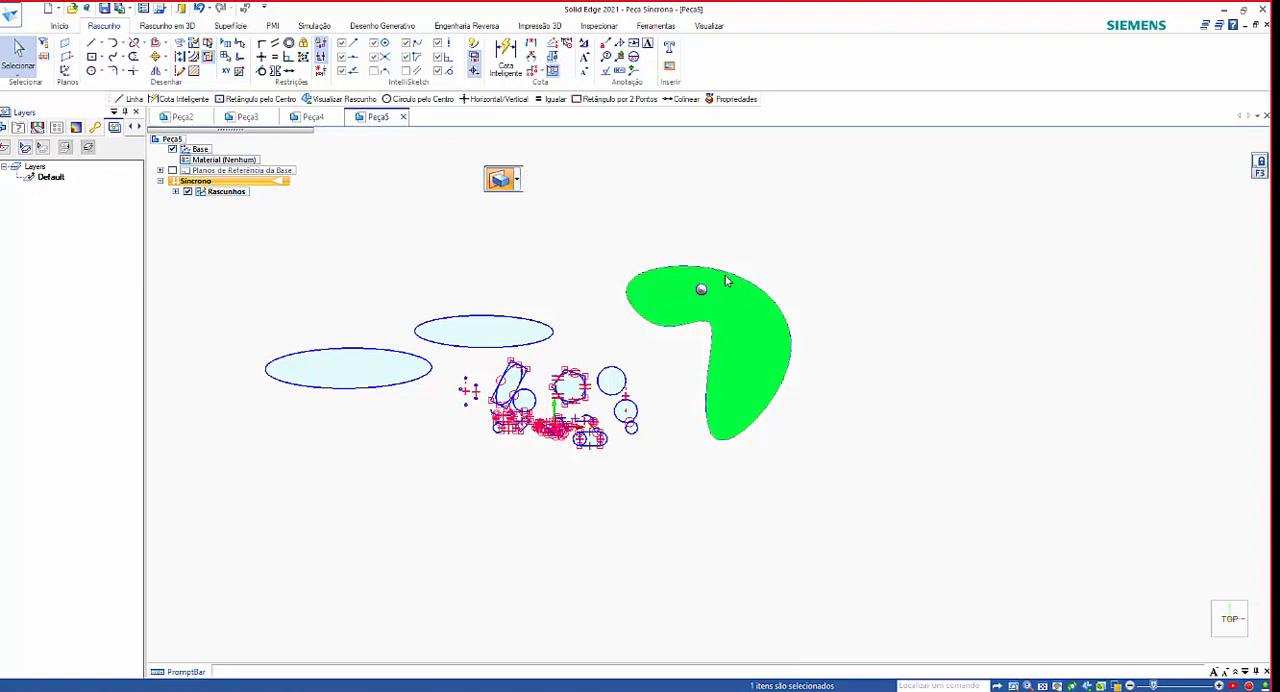
click(820, 337)
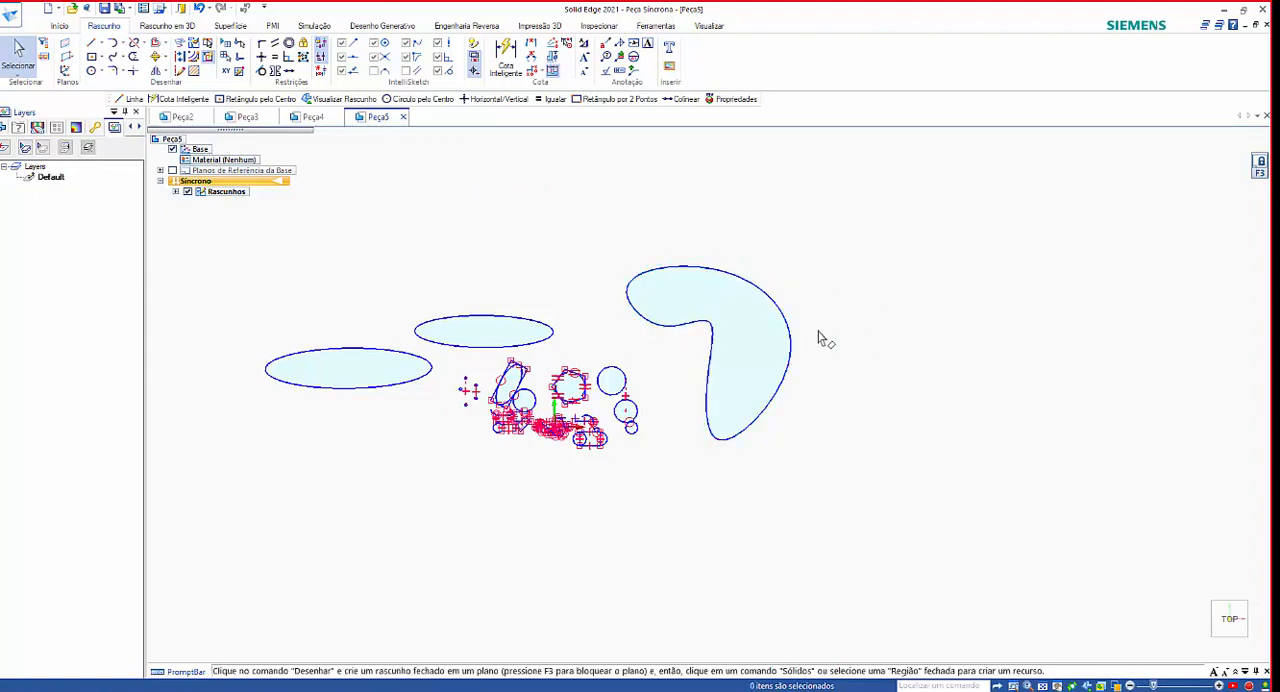
Reshape the closed curve by moving its upper edit point and the nearby control vertex to make the upper lobe rounder and taller.
scroll(746, 328, up, 2)
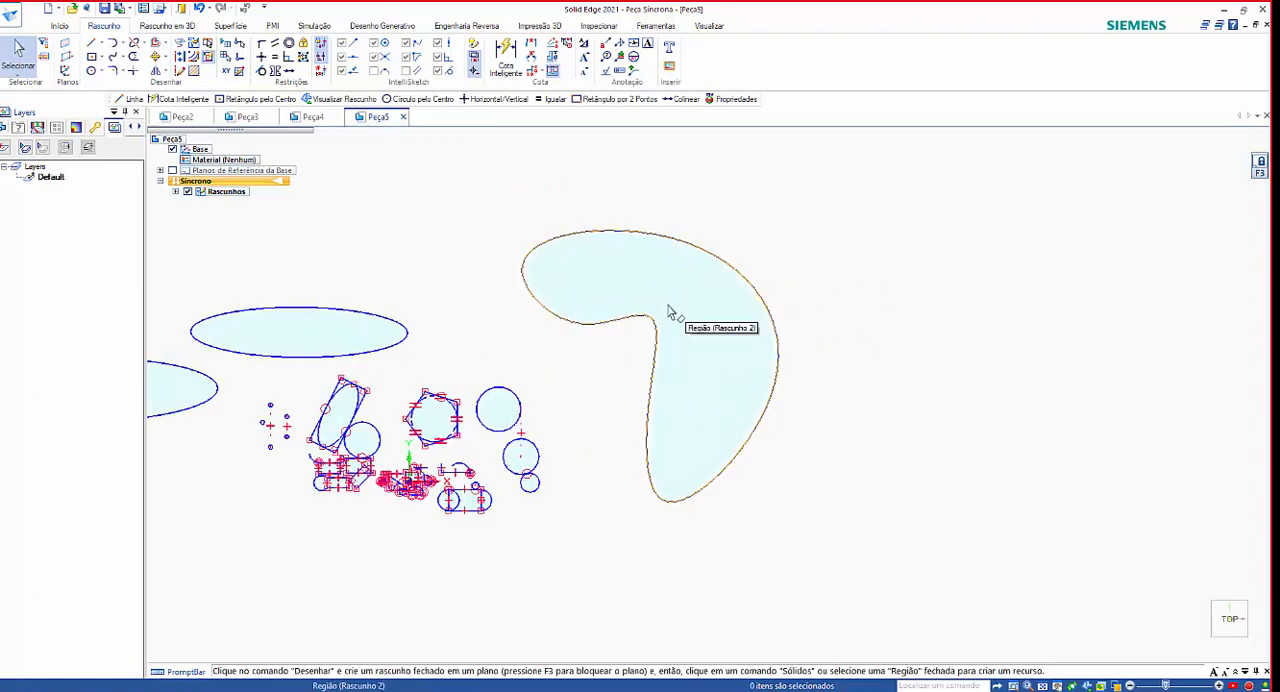
click(608, 234)
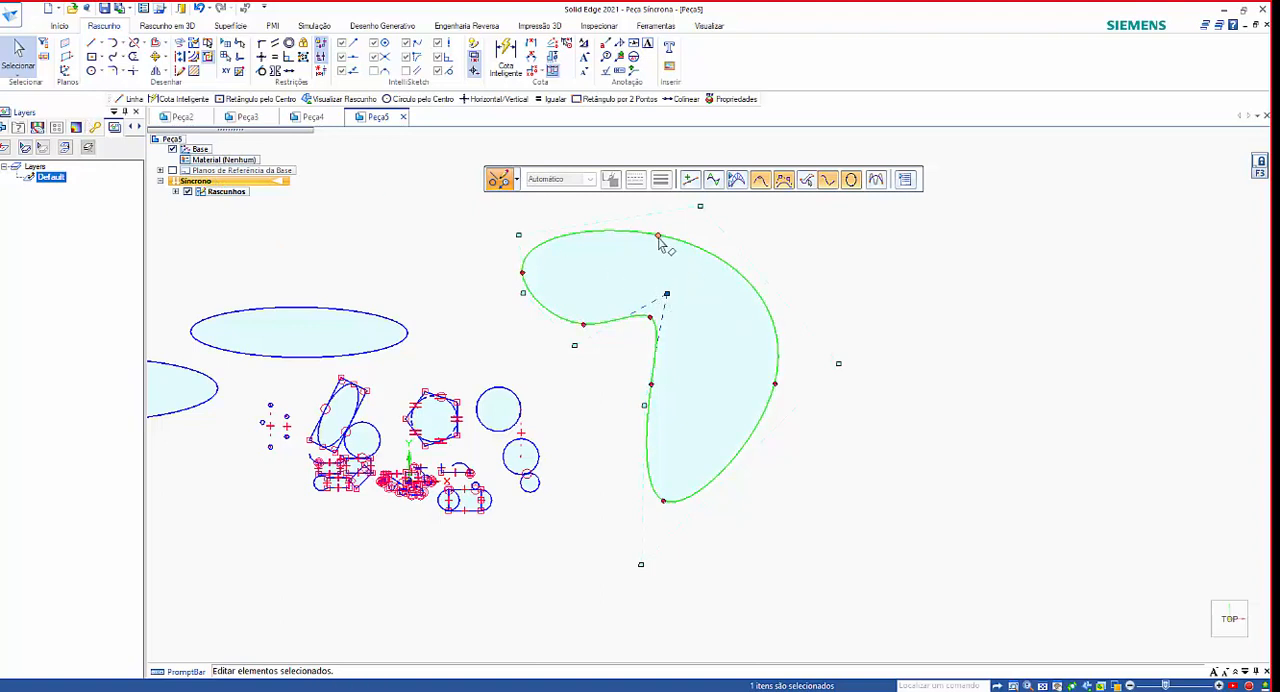
mouse_move(664, 236)
mouse_down()
mouse_move(714, 229)
mouse_move(675, 214)
mouse_up()
scroll(670, 380, down, 2)
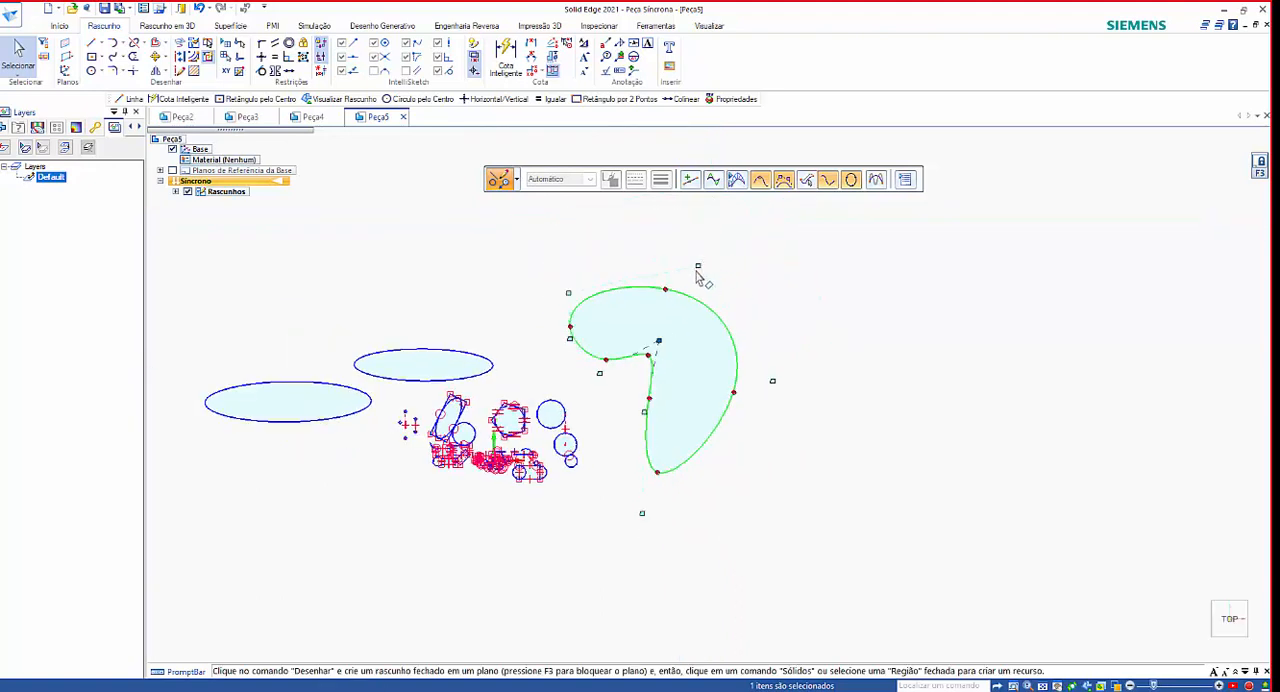
drag(698, 257, 691, 223)
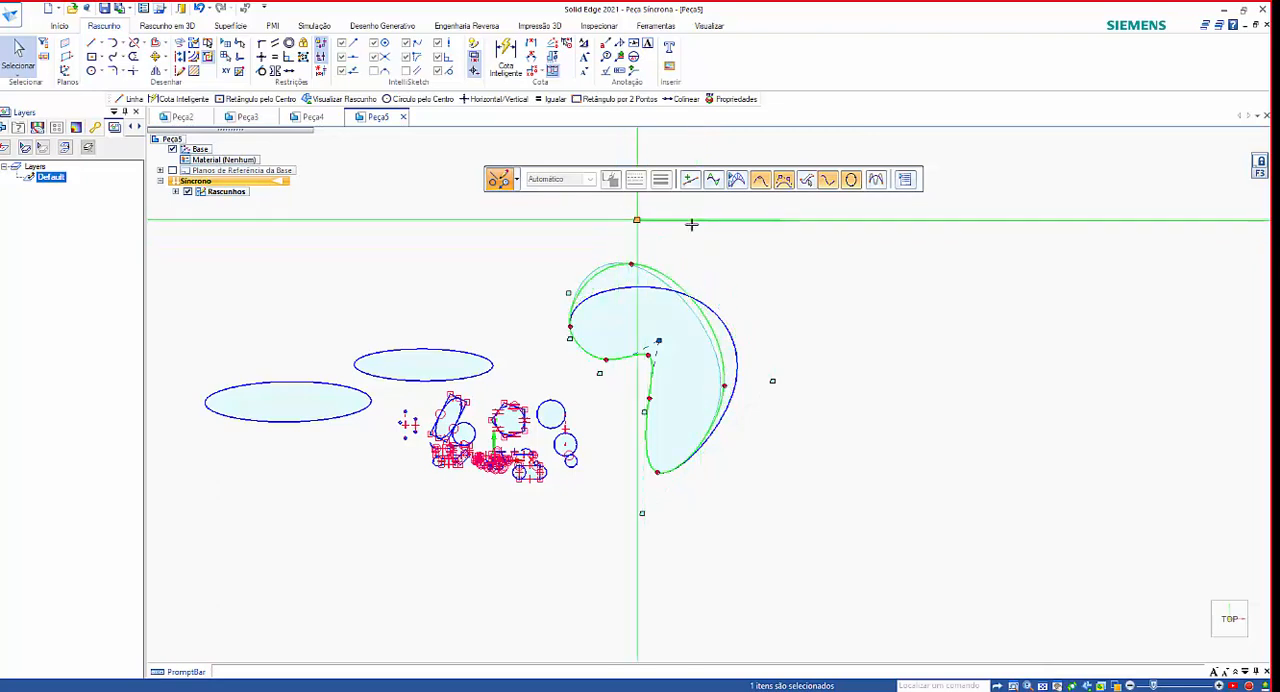
scroll(760, 396, down, 2)
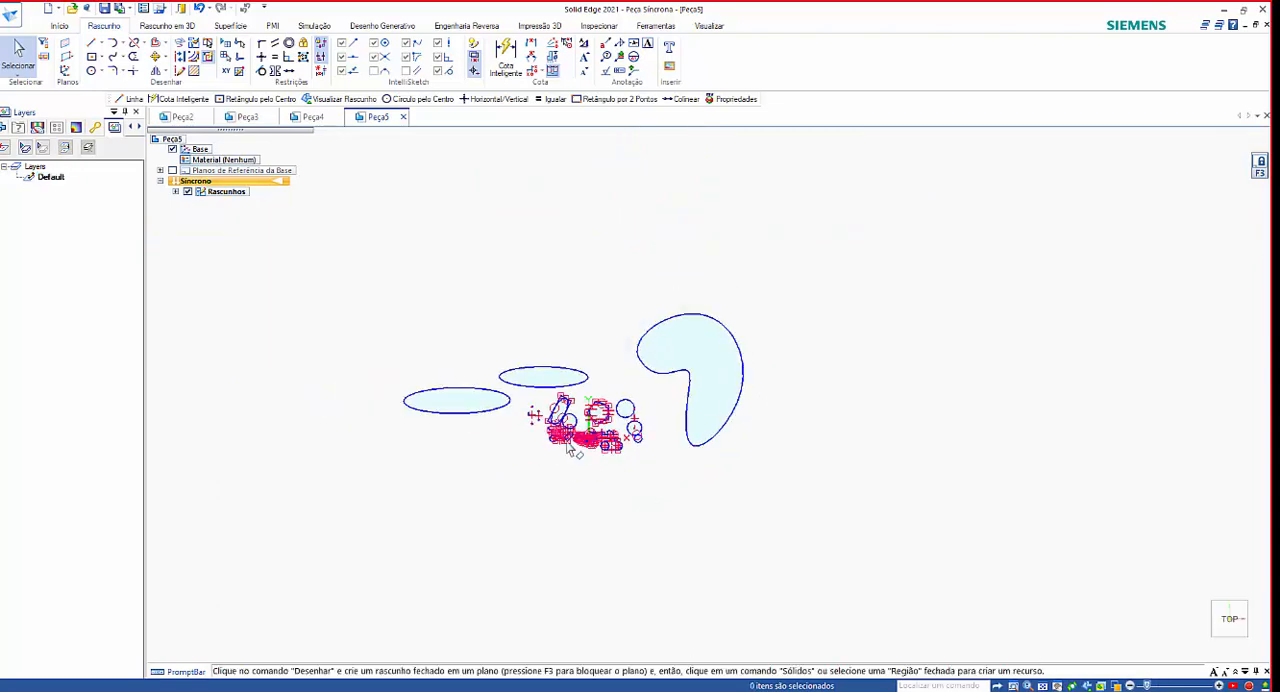
Draw a free arc with the Tangent Arc command in the empty area below the outer horizontal ellipse, bulging outward away from the other sketches.
scroll(544, 444, up, 10)
scroll(598, 427, down, 8)
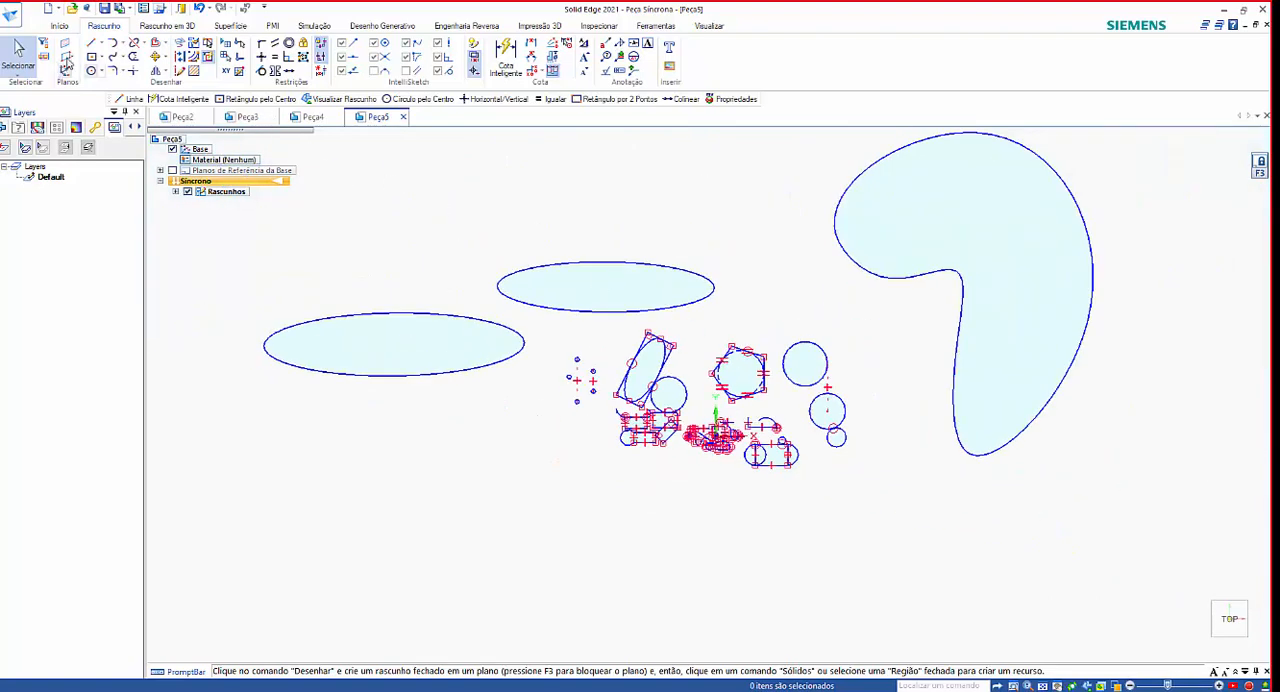
click(112, 43)
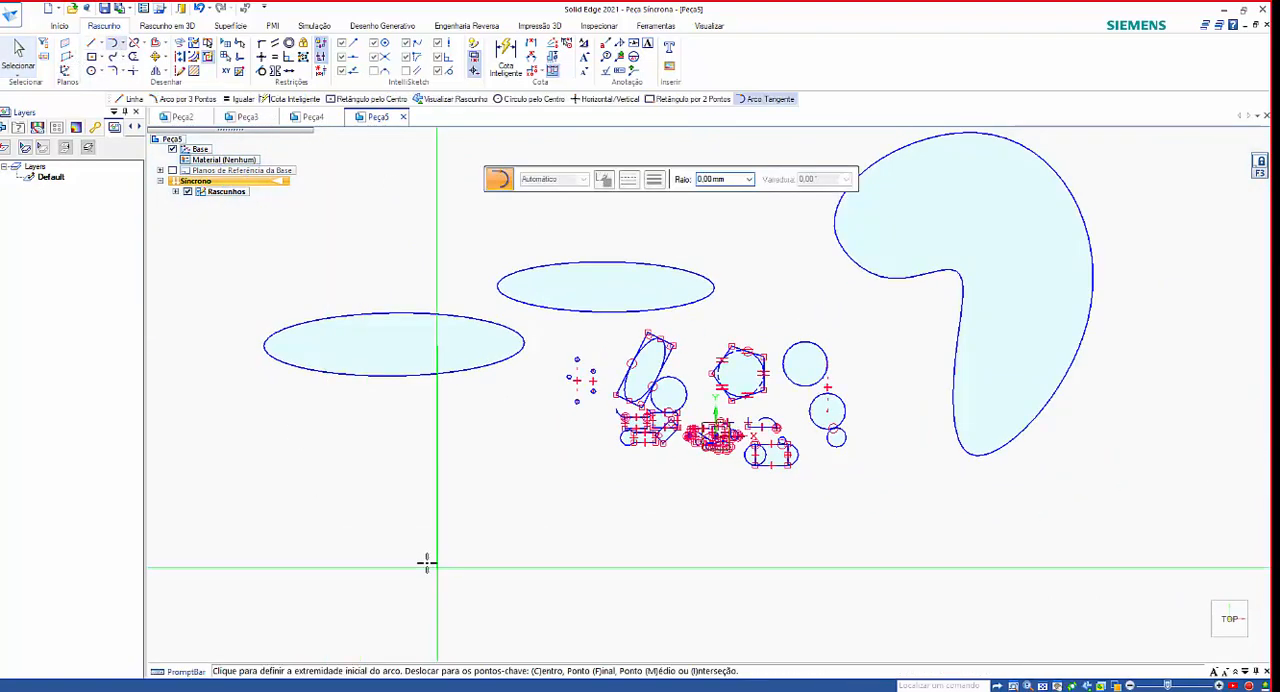
click(430, 565)
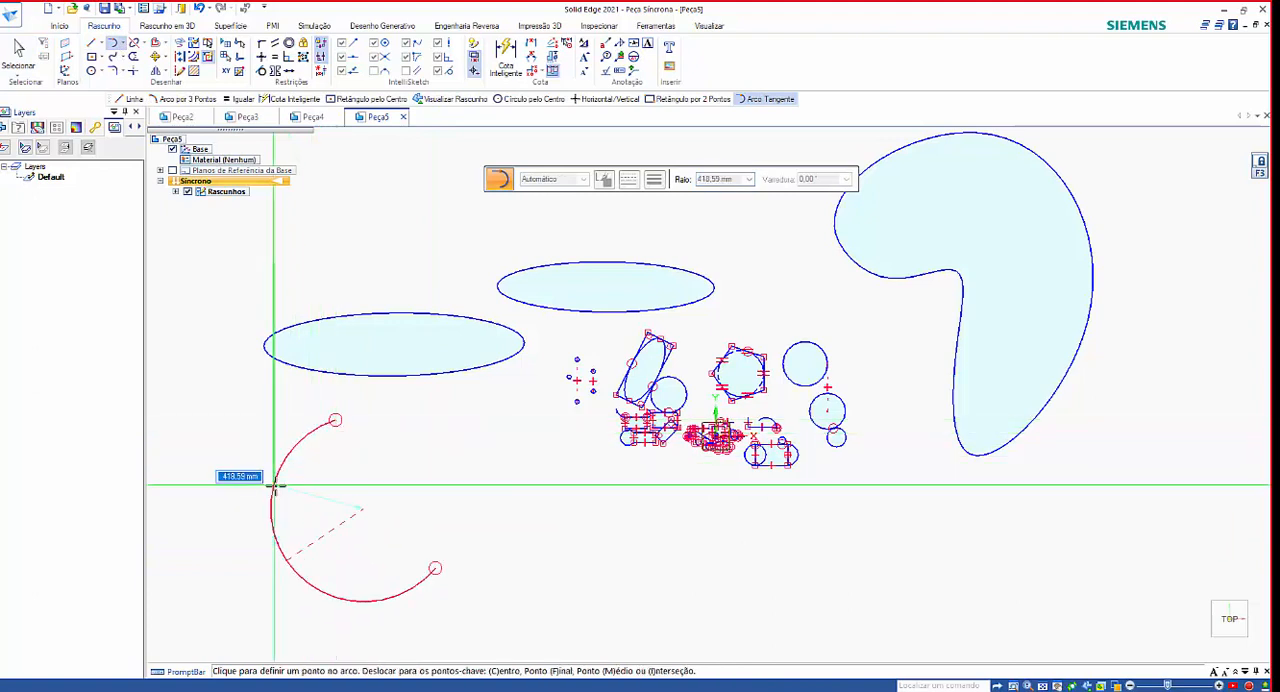
click(301, 485)
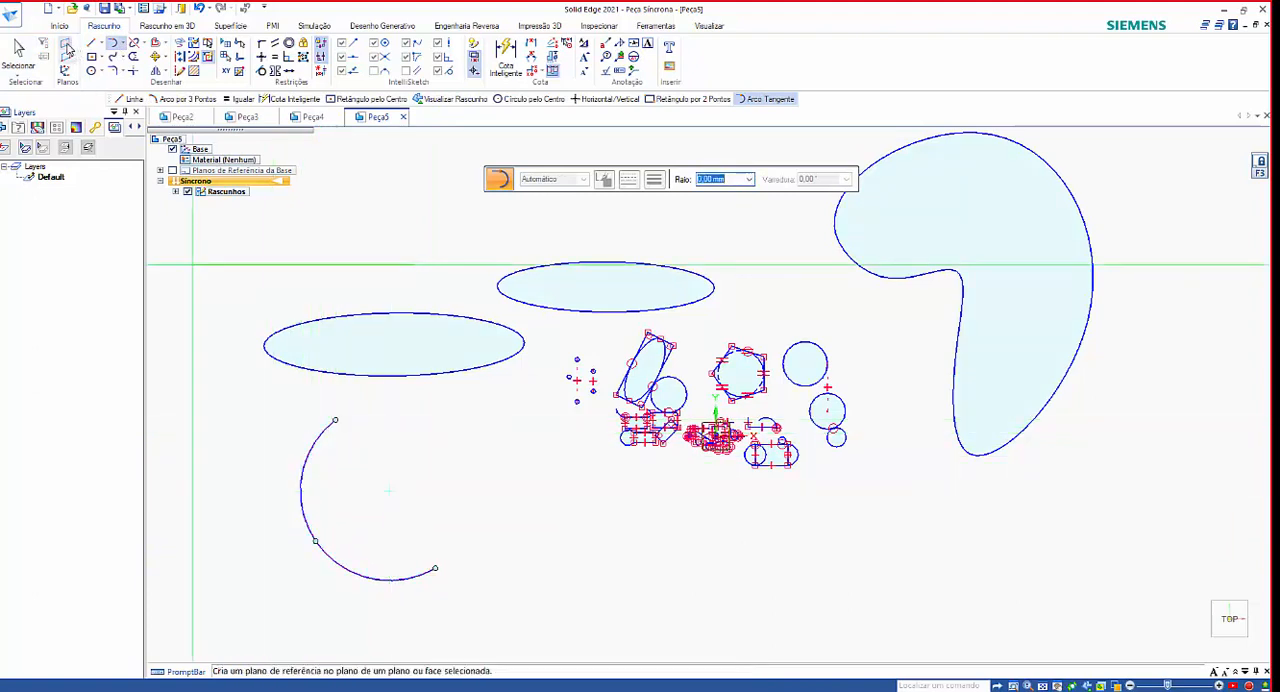
Shorten the free arc below the outer ellipse to a sweep of about 103° by moving its upper endpoint along the curve.
click(18, 50)
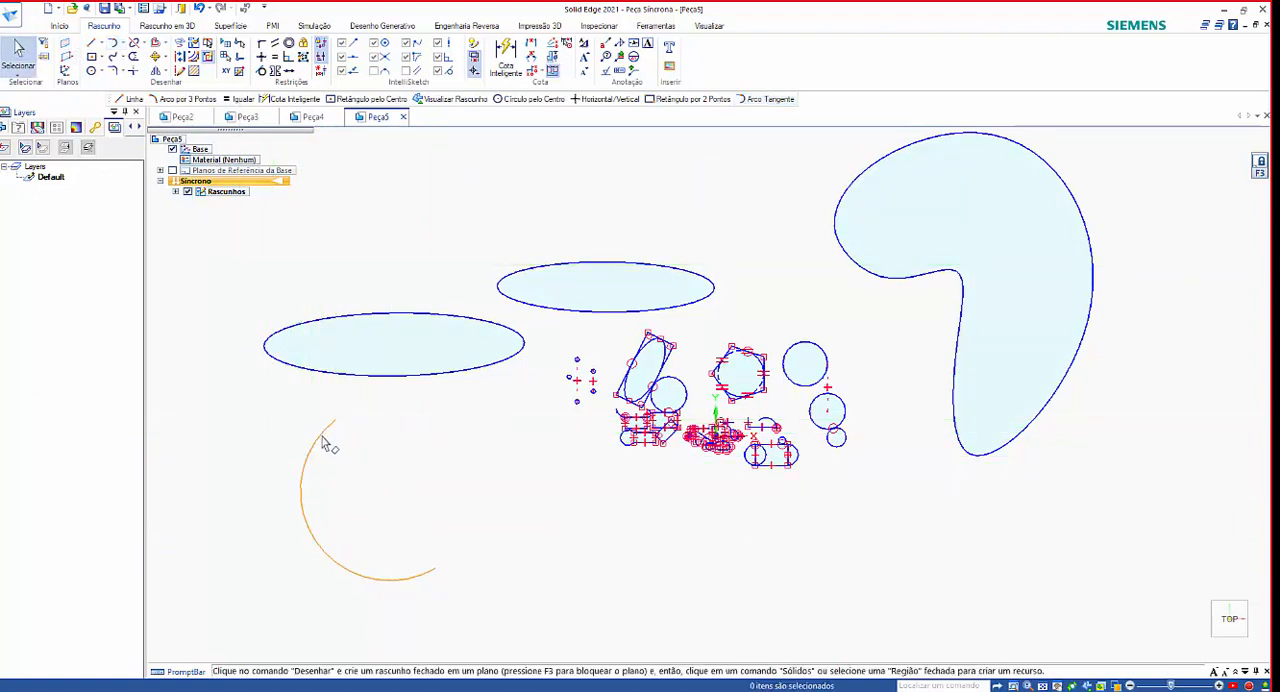
click(305, 510)
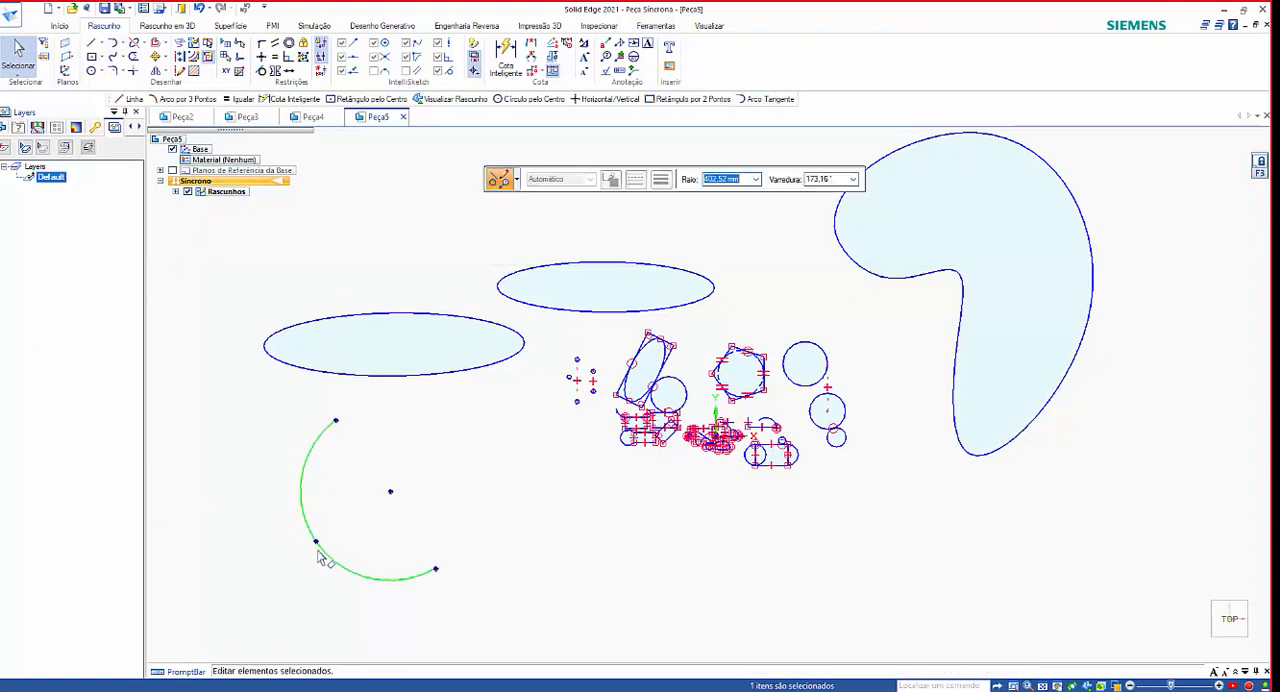
scroll(380, 549, down, 2)
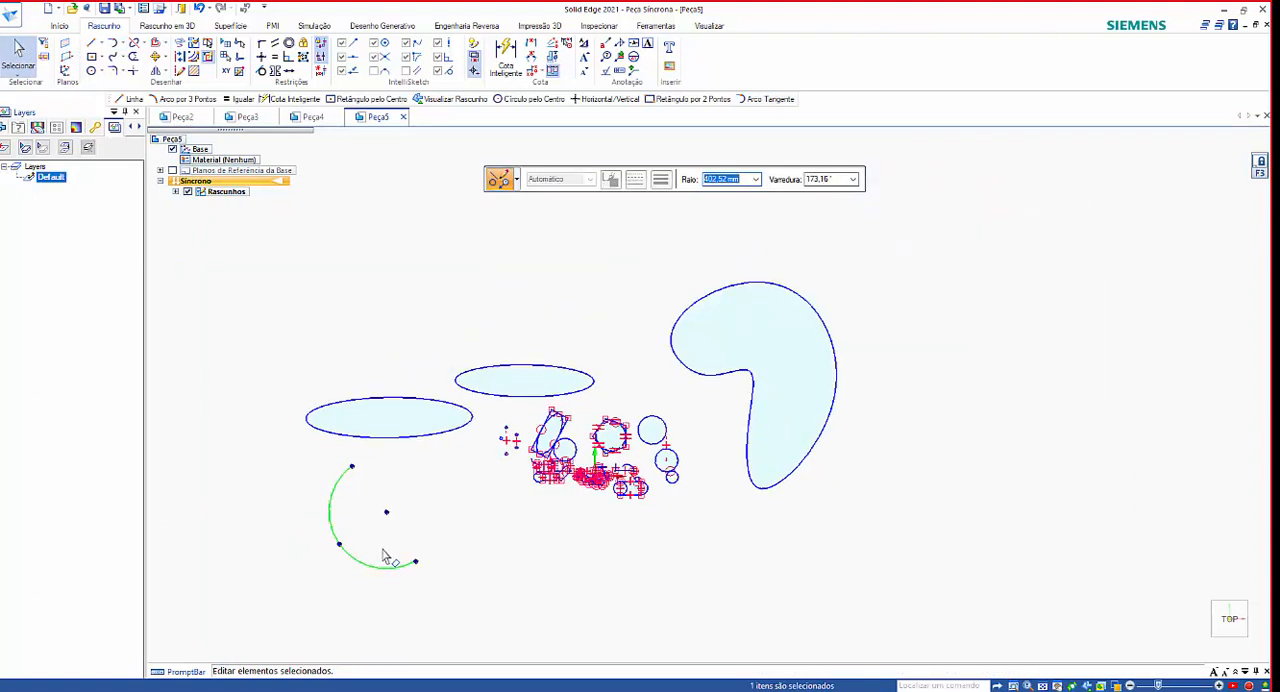
scroll(350, 572, up, 2)
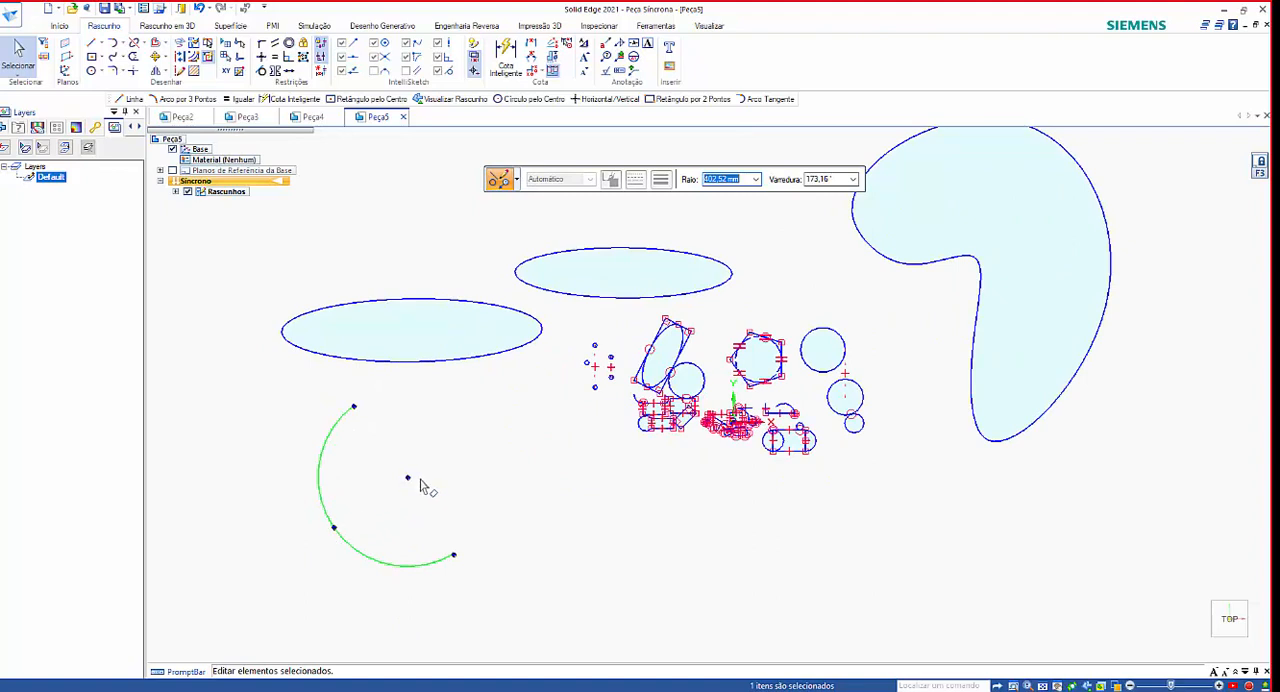
scroll(425, 445, down, 2)
scroll(384, 537, up, 2)
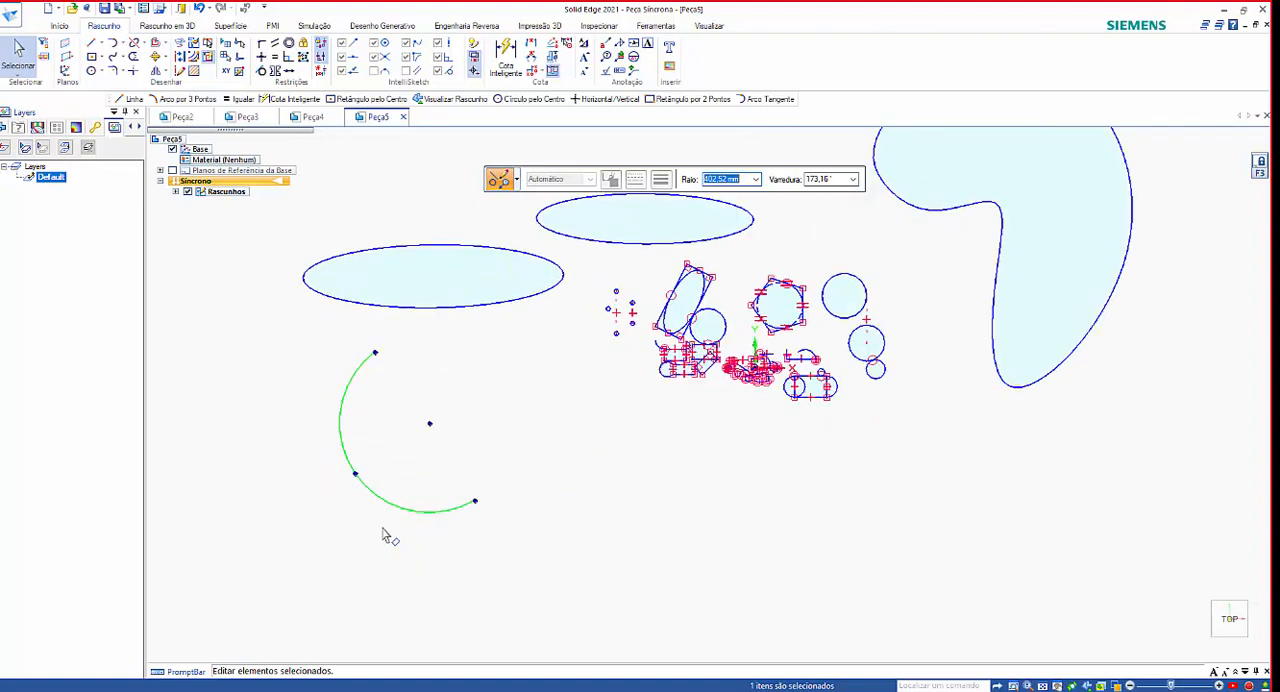
scroll(360, 366, up, 2)
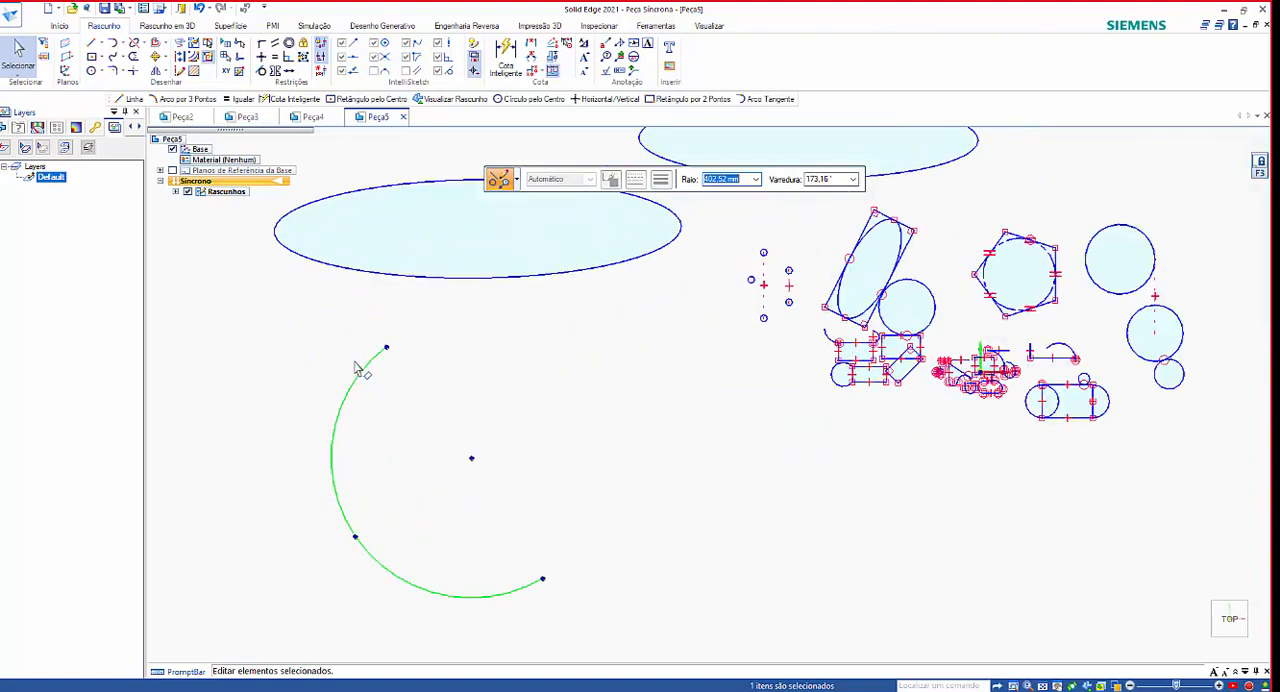
drag(388, 347, 349, 476)
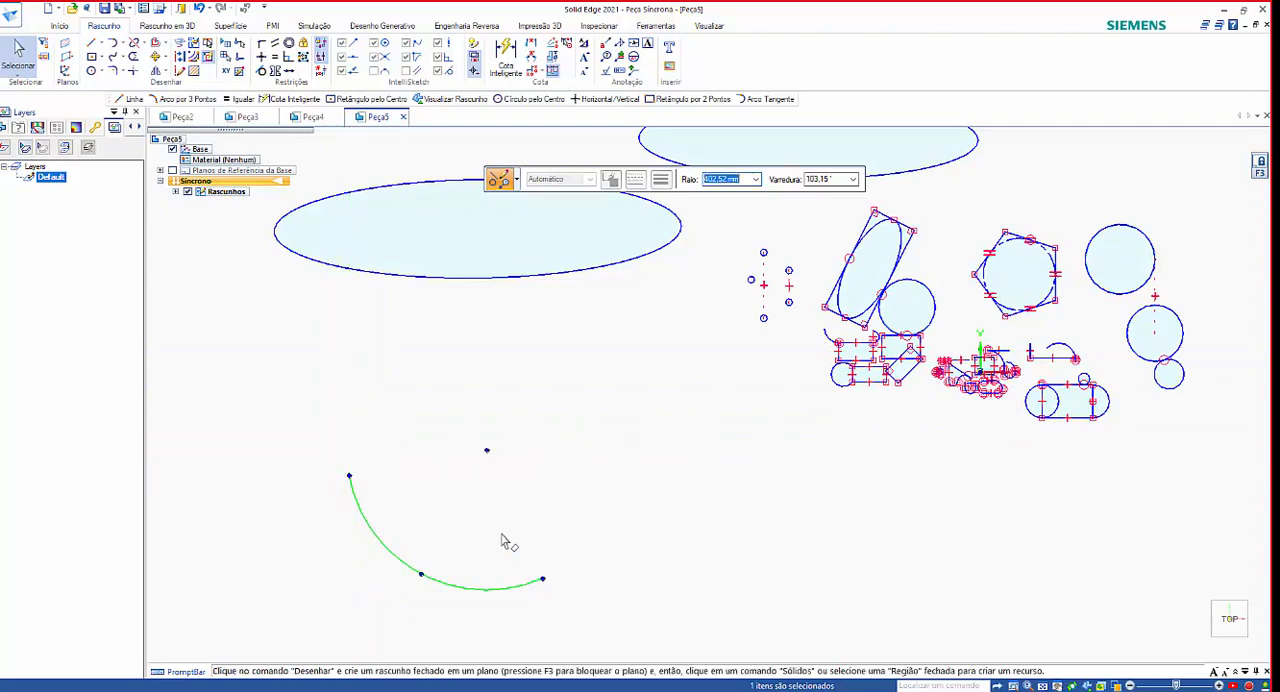
click(600, 457)
scroll(600, 450, down, 2)
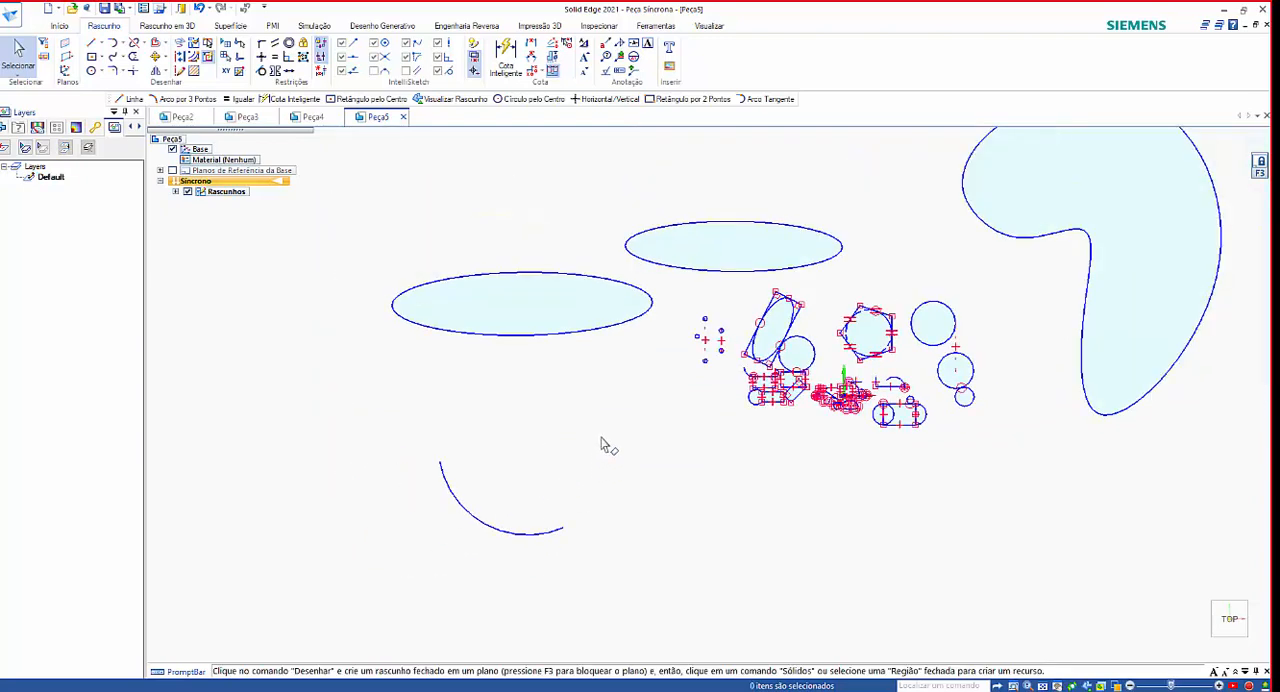
Move the whole shortened arc from below the outer horizontal ellipse to the empty area above it.
scroll(500, 560, up, 2)
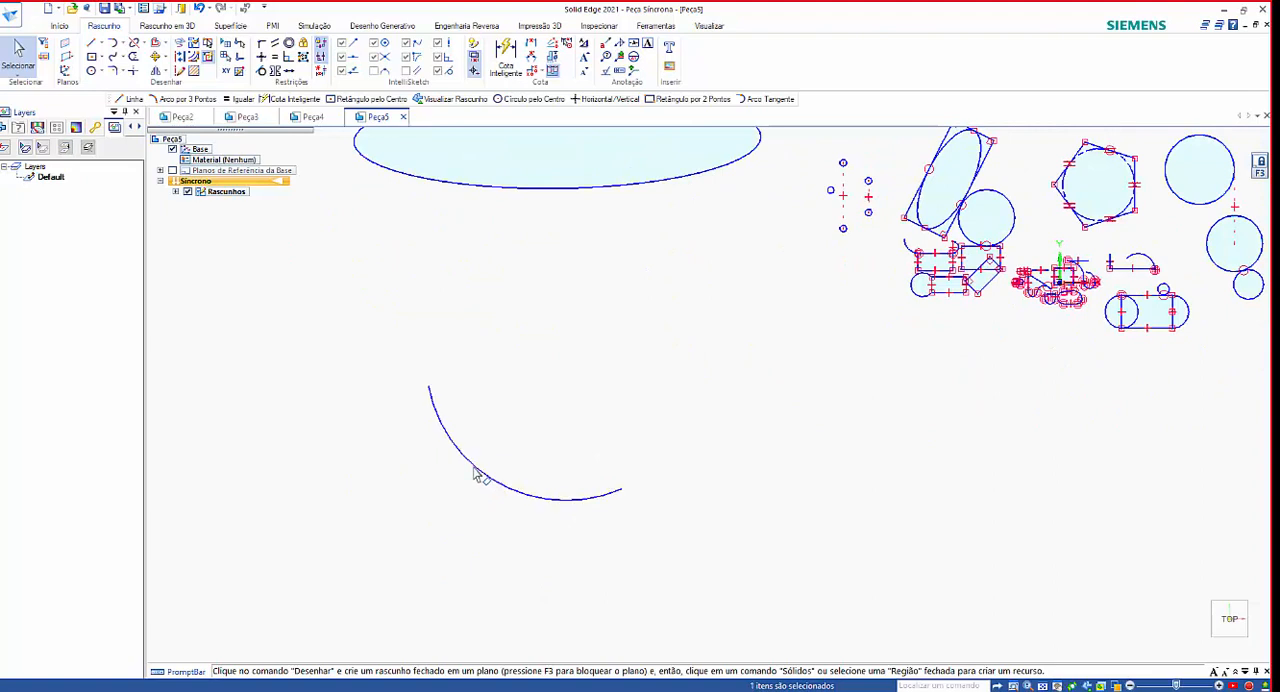
click(482, 468)
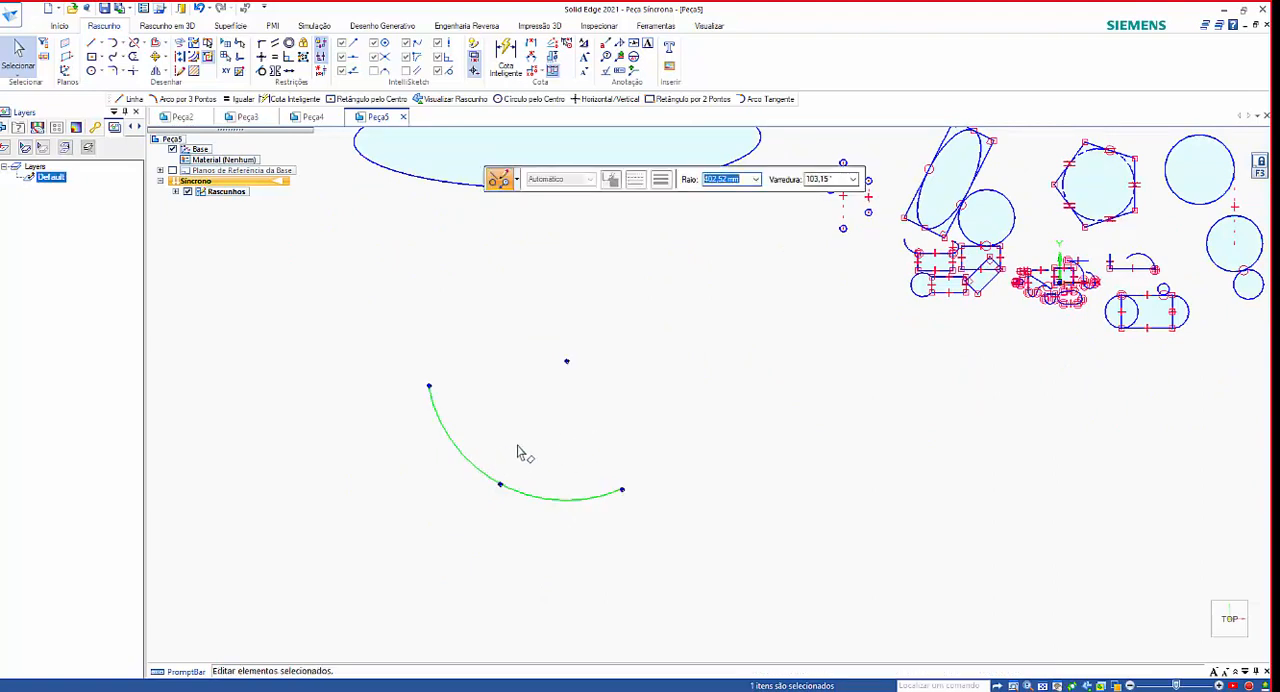
scroll(382, 455, down, 2)
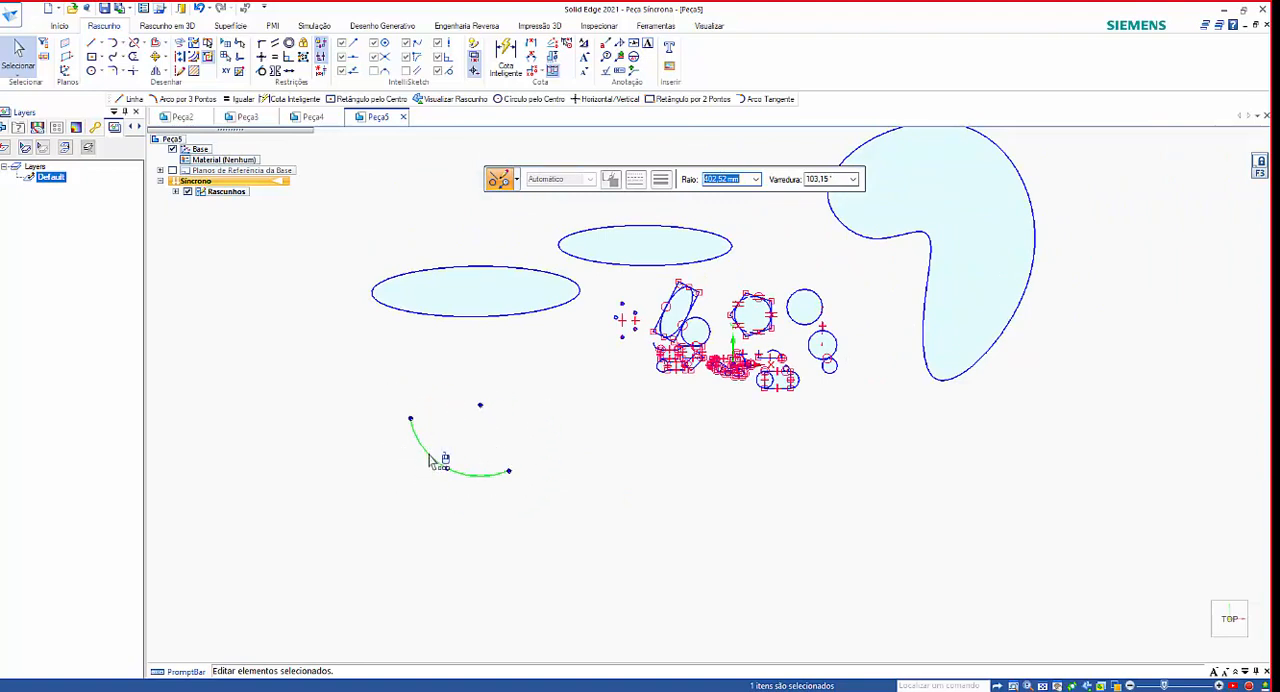
click(357, 514)
scroll(483, 514, up, 1)
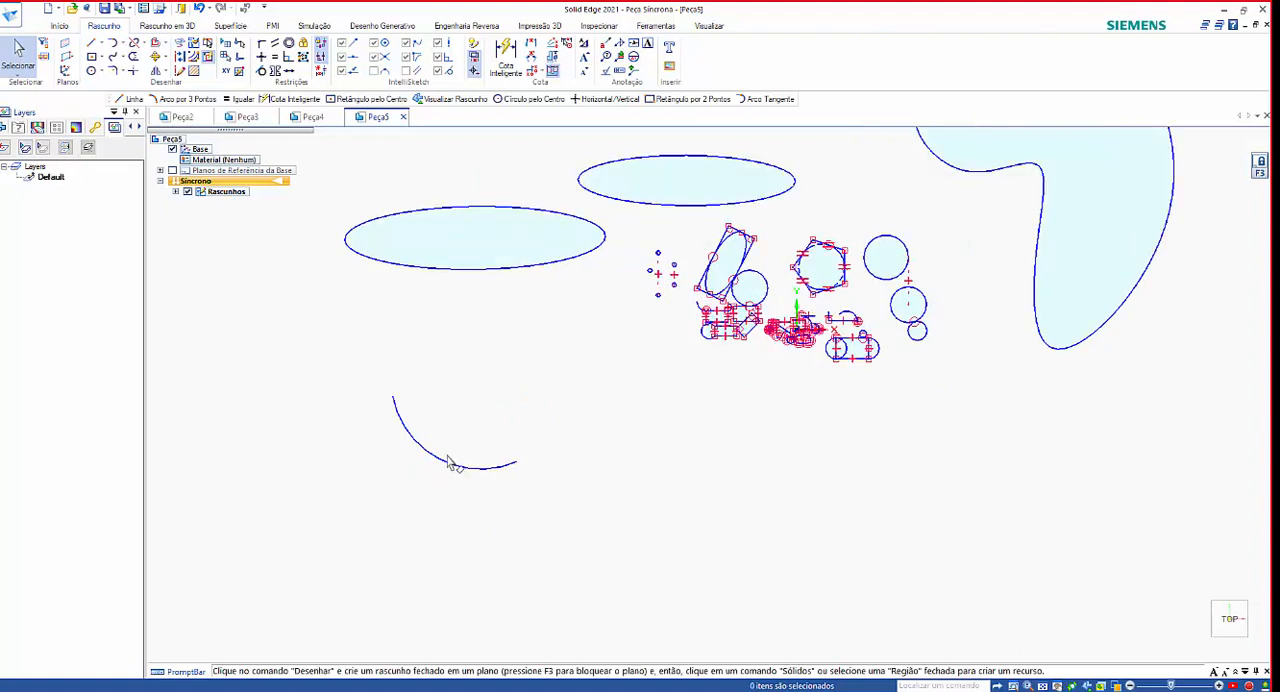
click(399, 432)
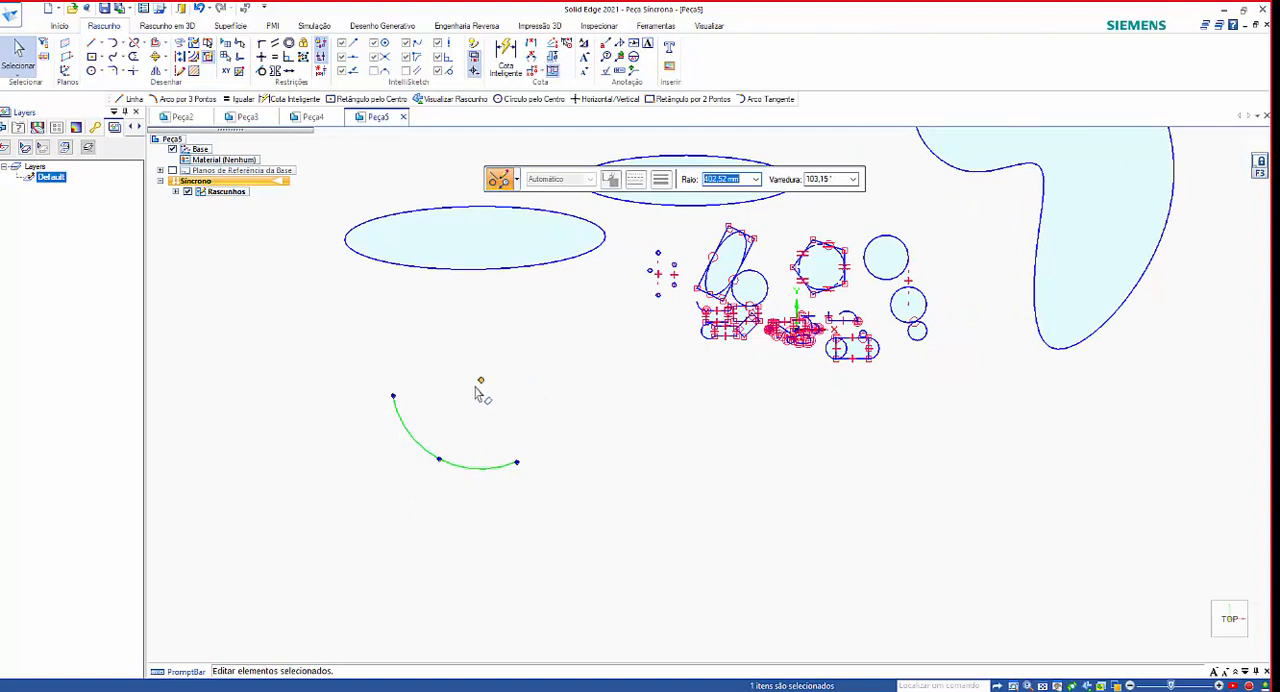
drag(423, 440, 200, 338)
scroll(451, 457, down, 2)
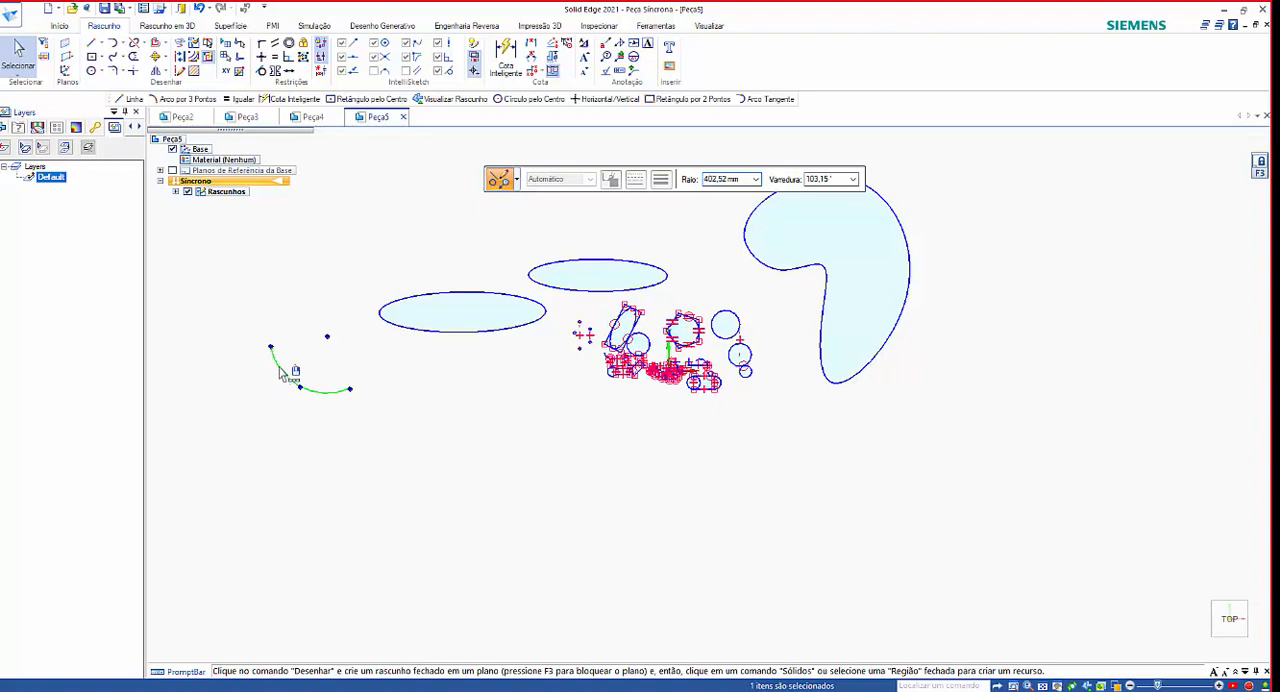
drag(278, 367, 328, 206)
scroll(333, 348, down, 2)
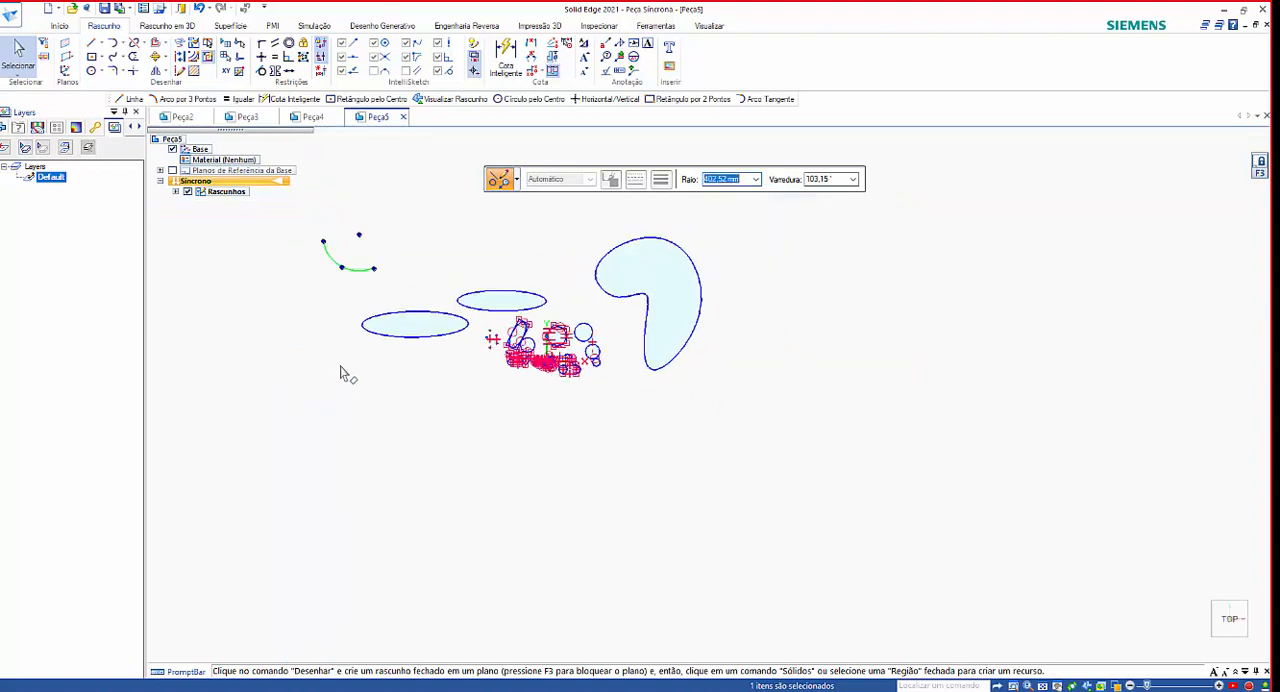
scroll(333, 208, up, 4)
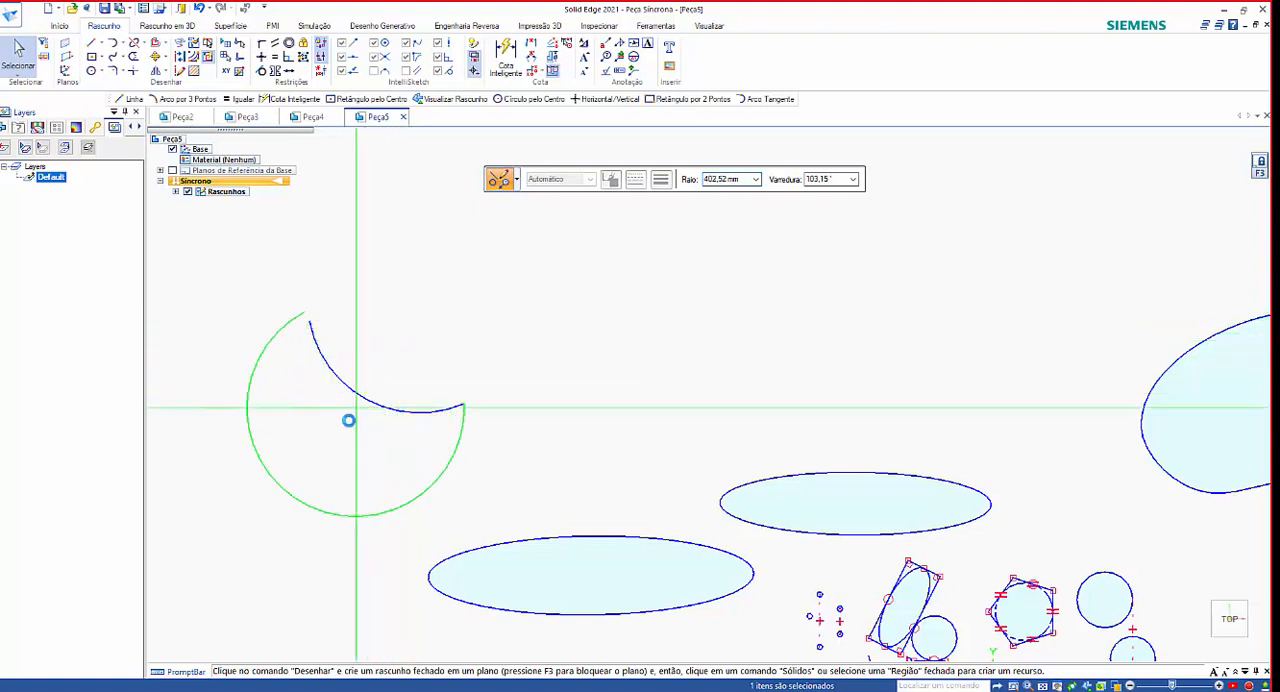
Reshape the arc by moving its center point until its radius is about 318 mm and its sweep about 151°.
drag(348, 420, 342, 433)
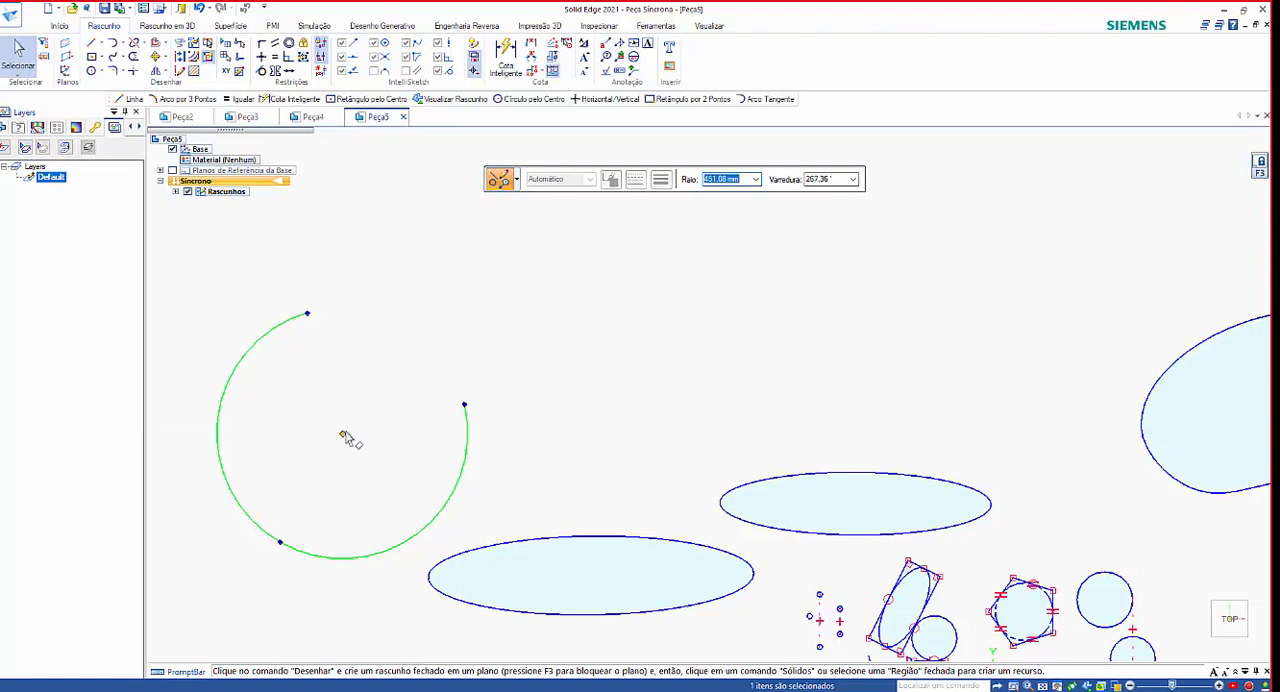
drag(342, 435, 397, 346)
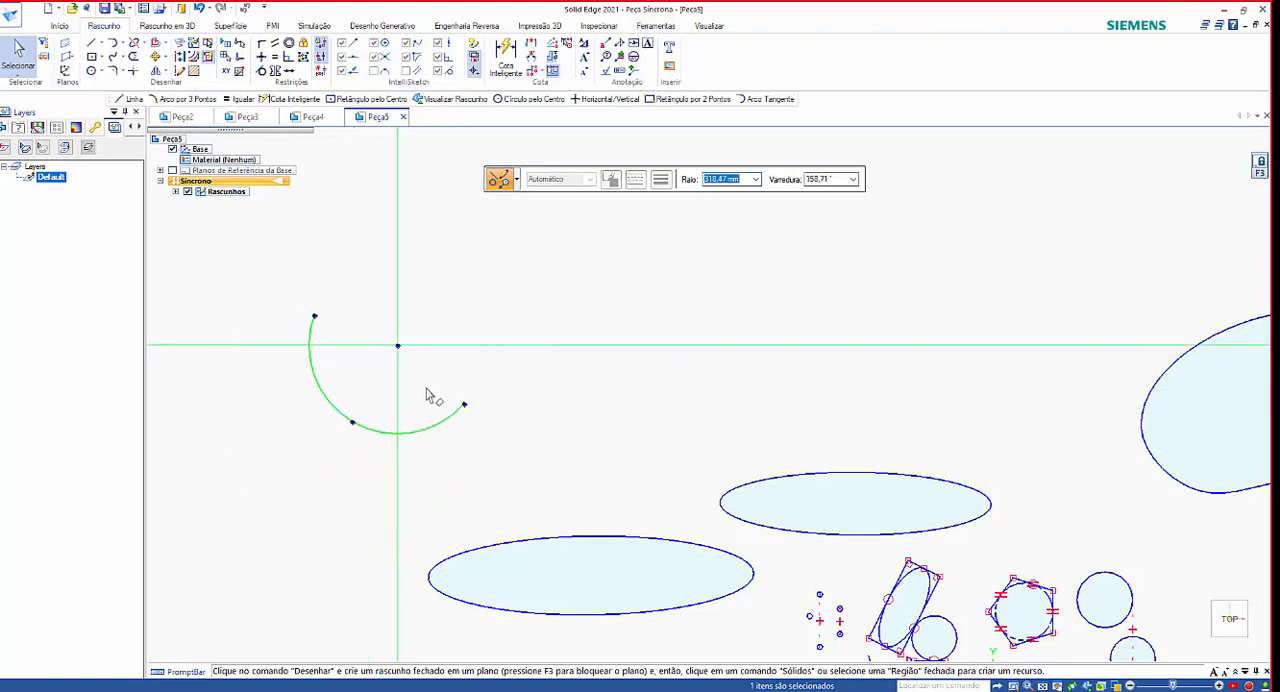
click(557, 374)
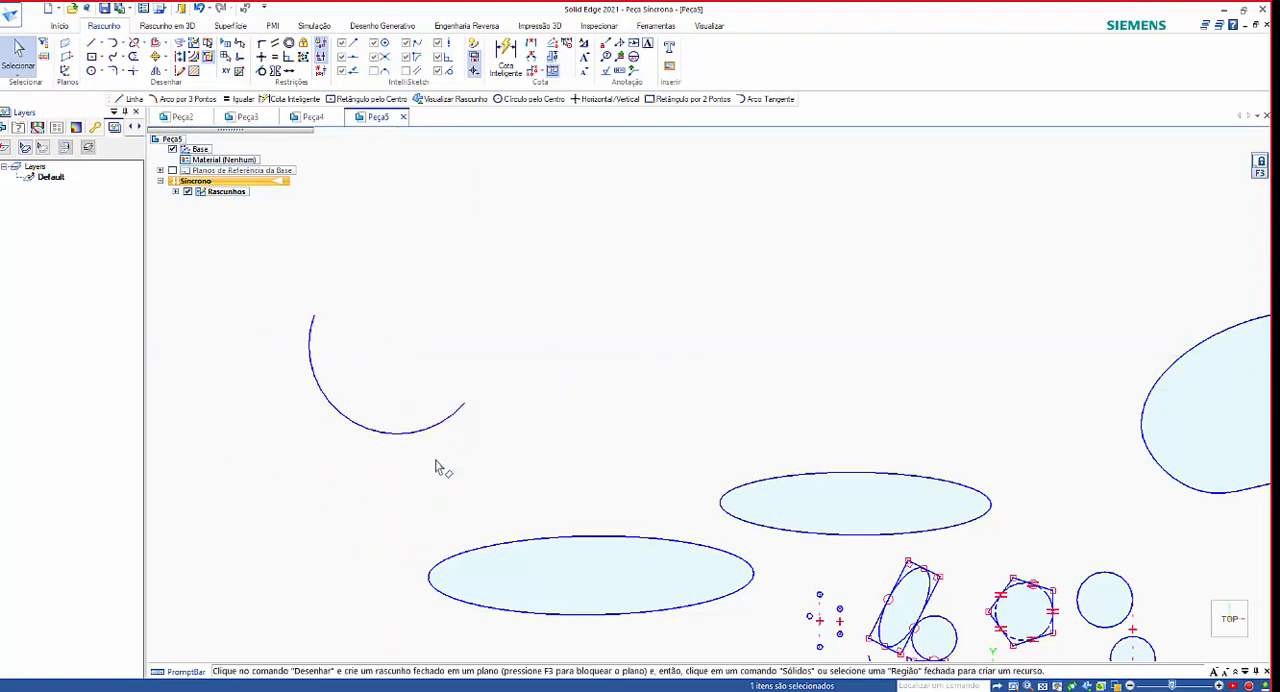
Move the reshaped arc across to the empty area above the inner horizontal ellipse.
click(438, 460)
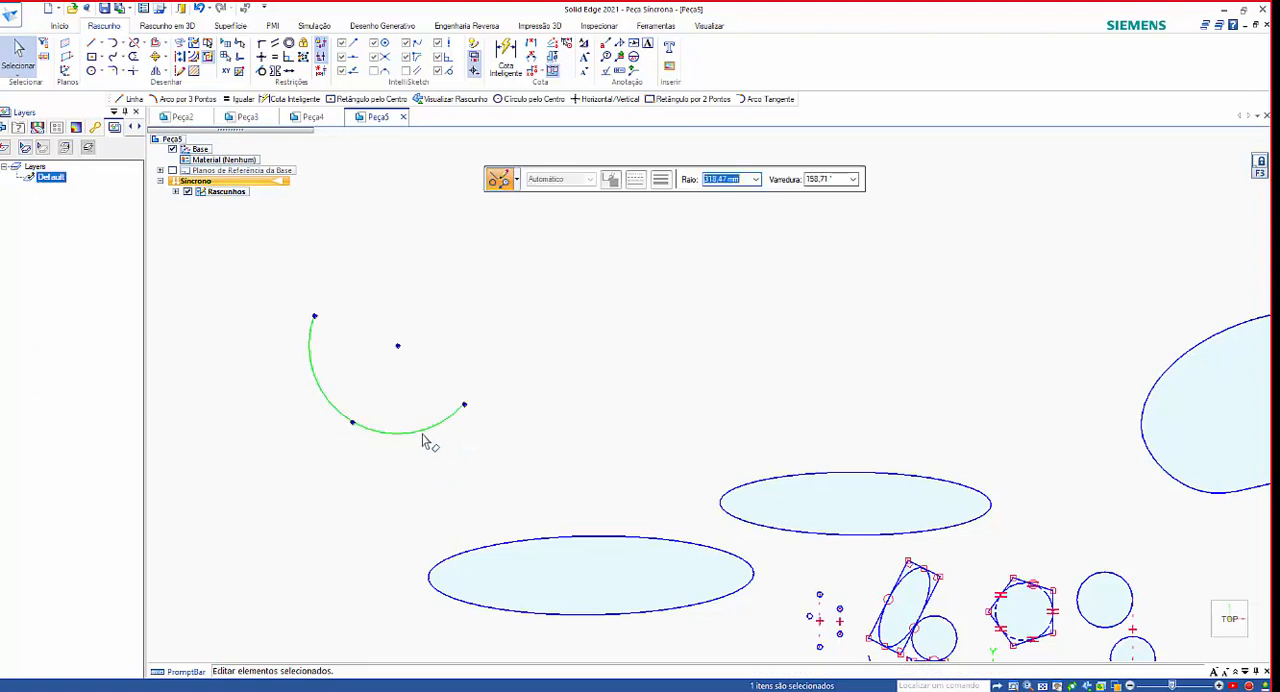
drag(429, 437, 765, 325)
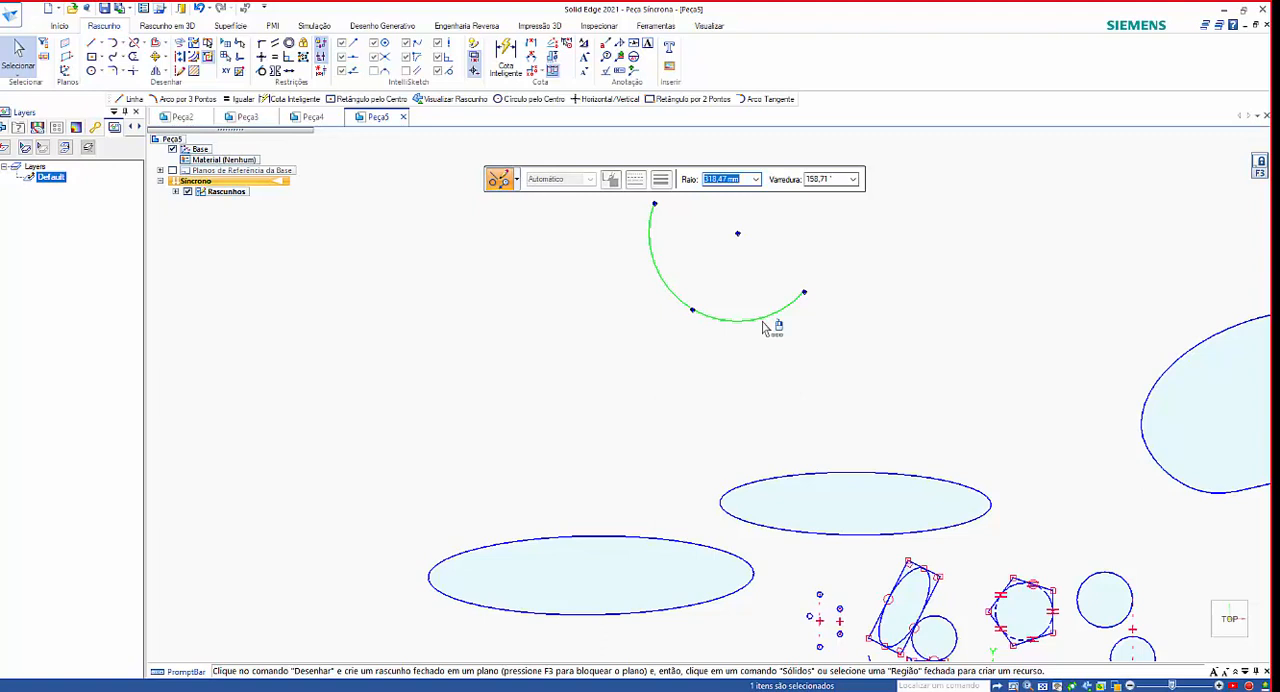
click(643, 400)
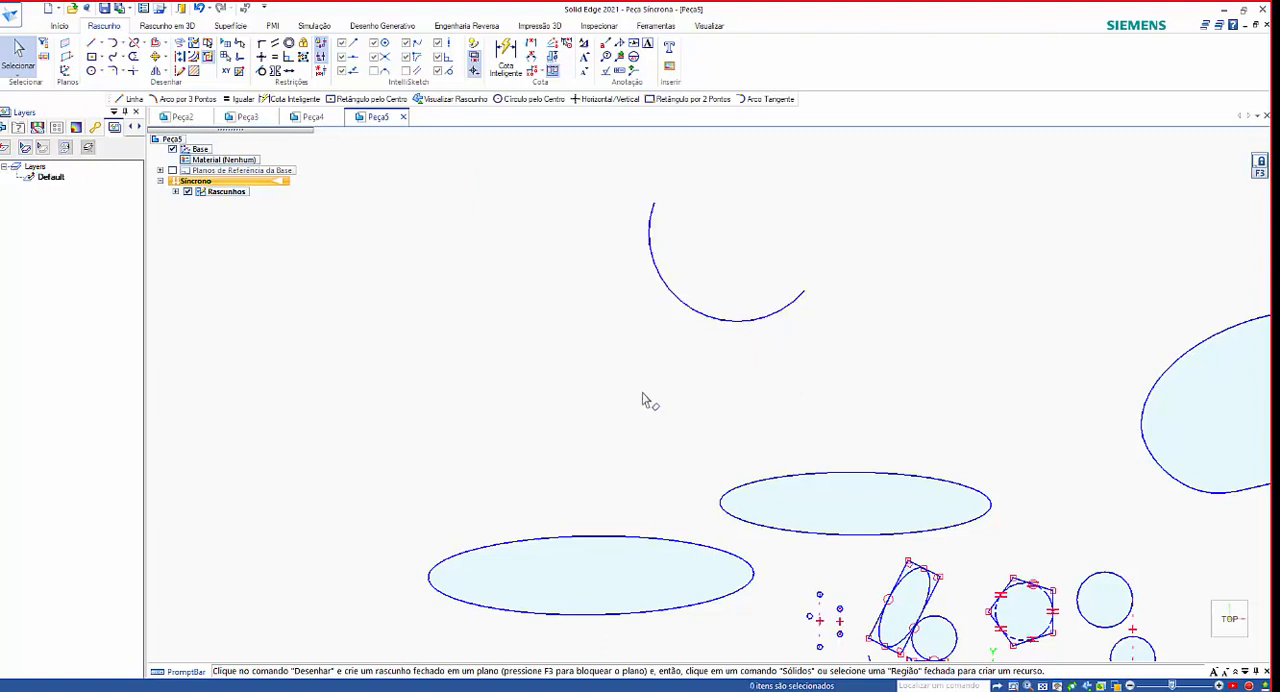
Shift the arc back toward the outer ellipse and place a copy of it diagonally below, nearer that ellipse.
click(744, 325)
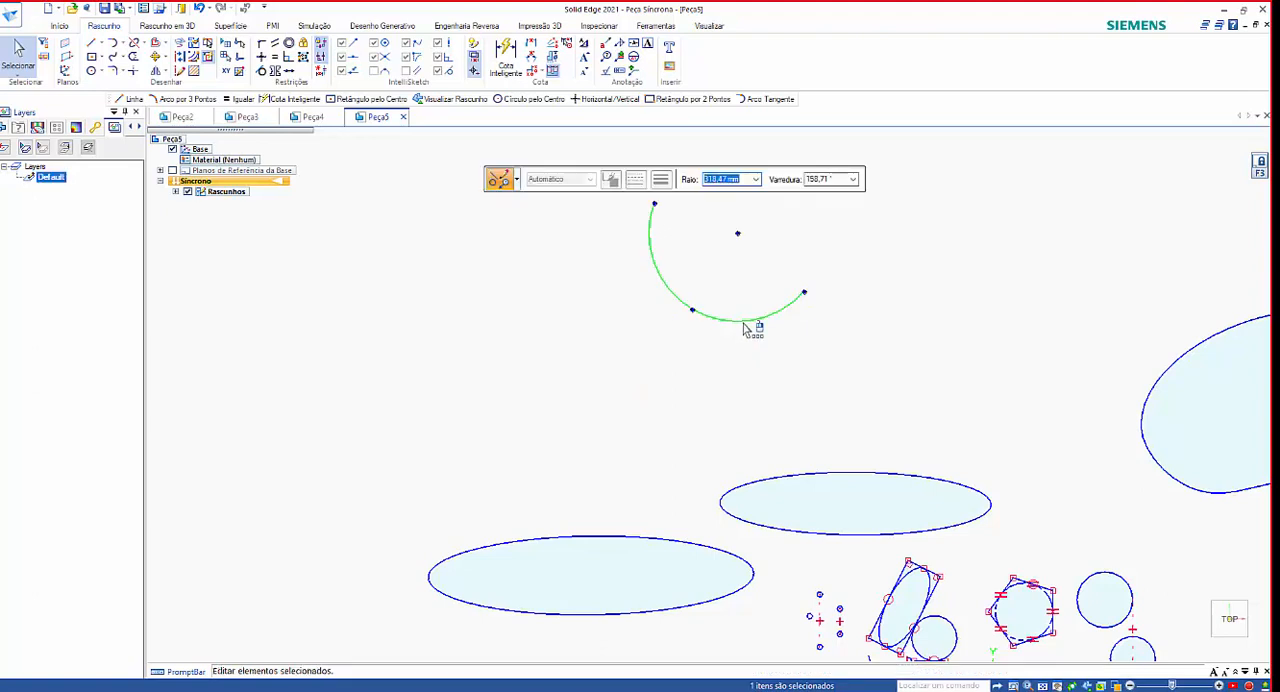
drag(744, 325, 531, 451)
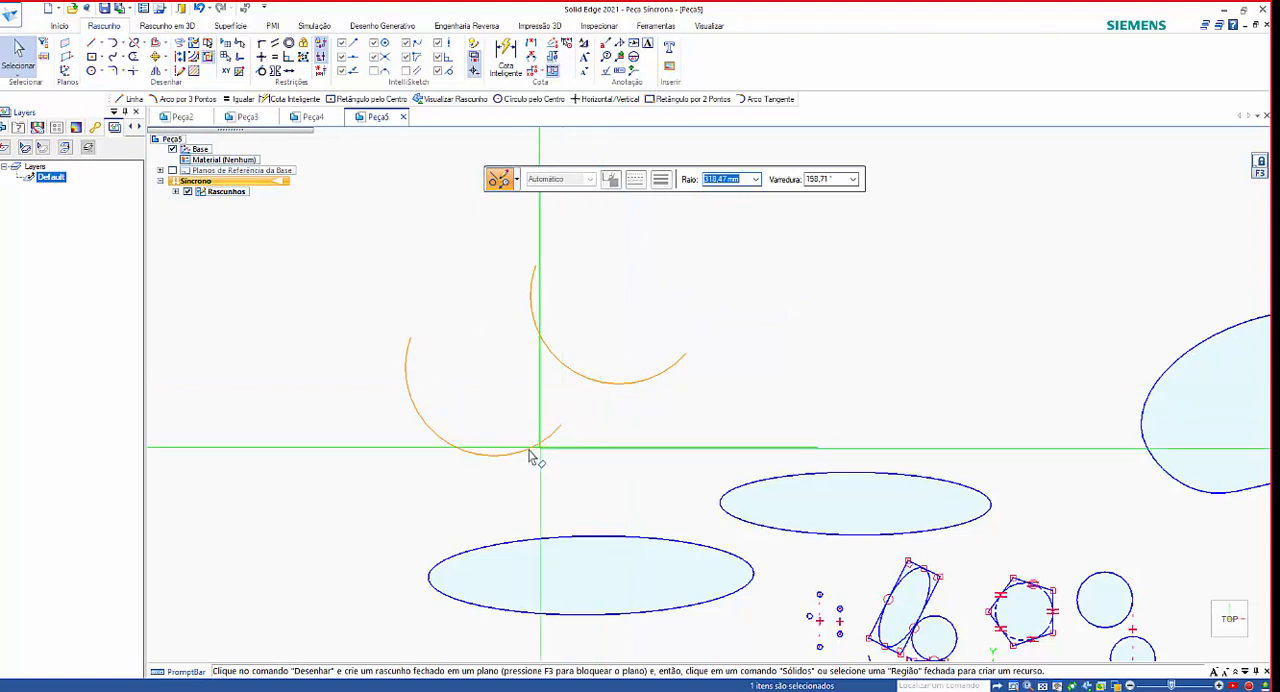
click(749, 409)
Copy the upper of the two arcs to a third position diagonally above it, farther from the ellipses.
scroll(712, 417, down, 2)
scroll(709, 415, down, 1)
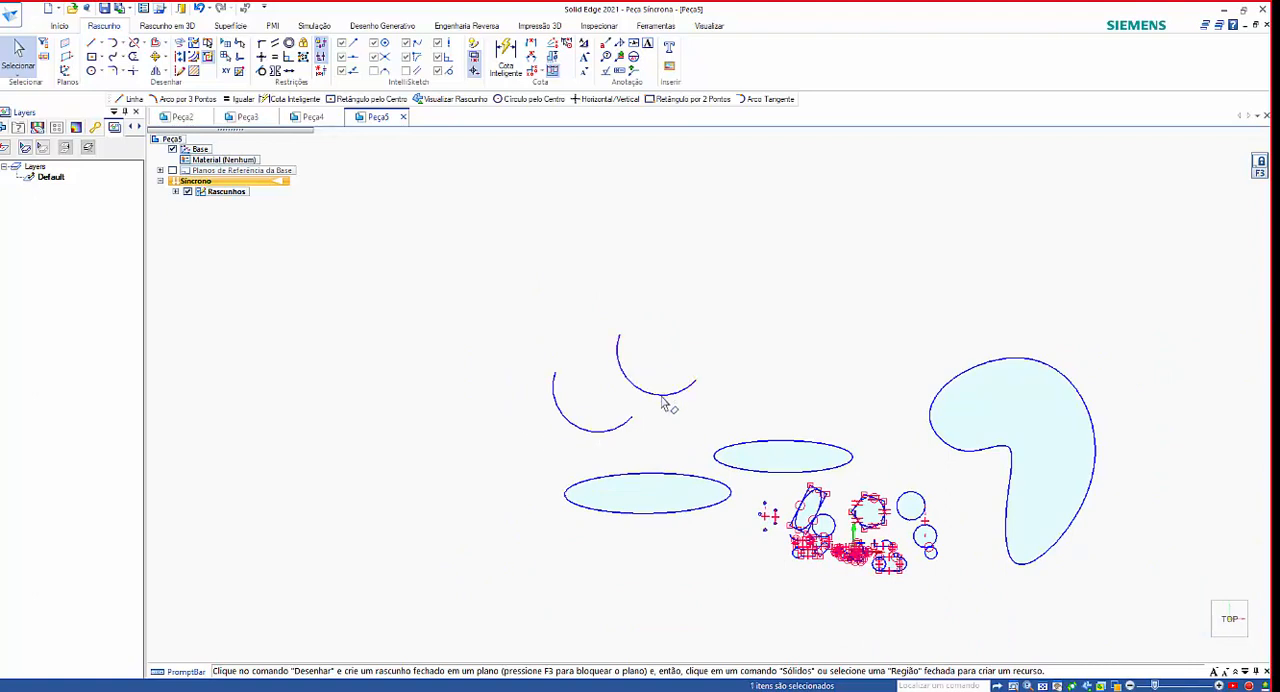
click(666, 406)
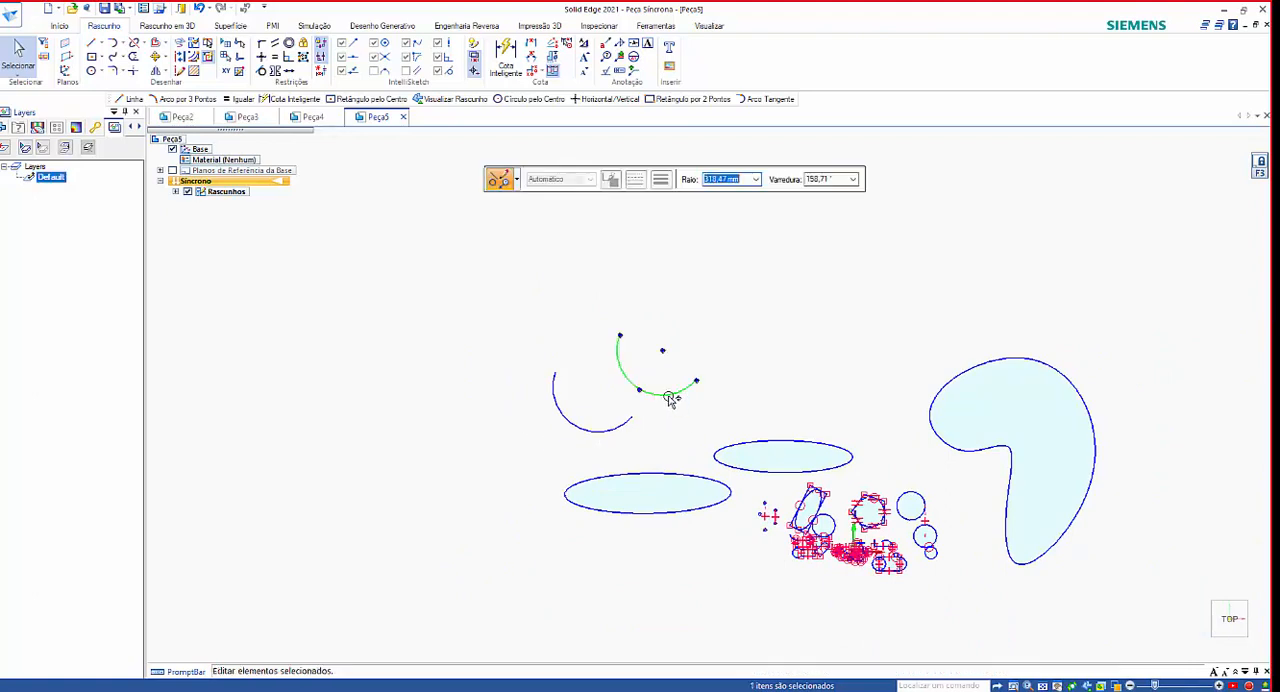
drag(670, 398, 730, 291)
key(Escape)
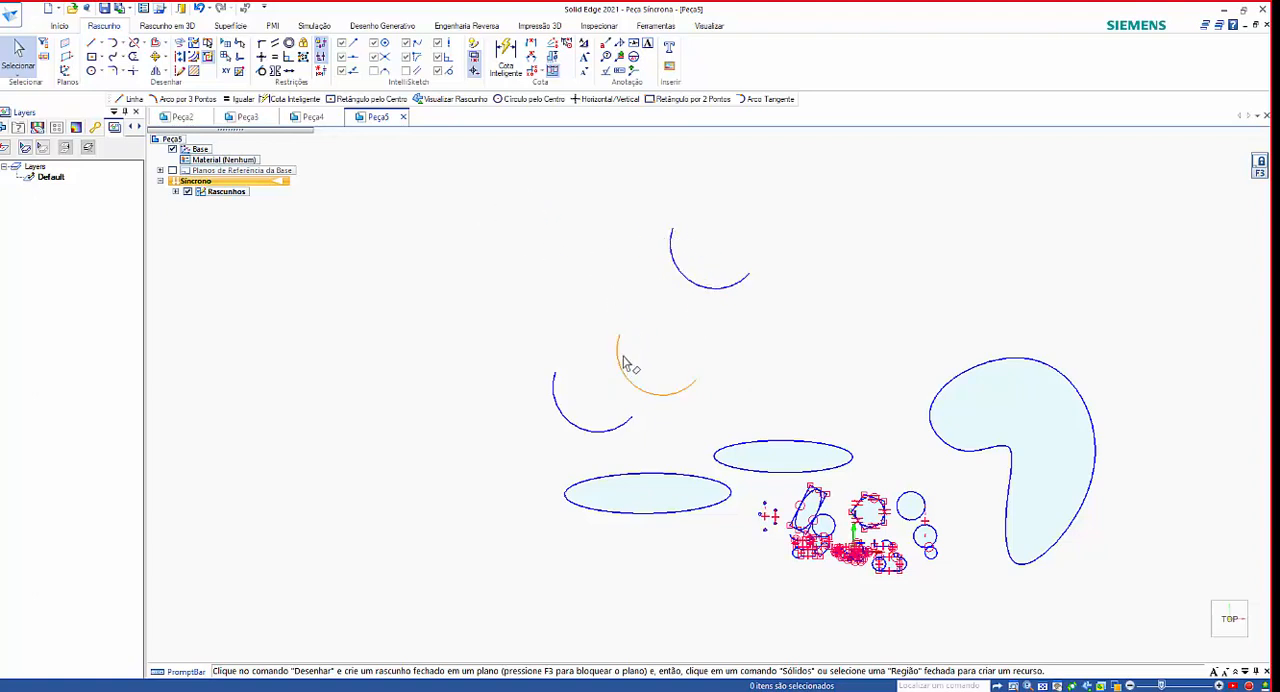
Select all the sketch geometry, including the arcs, ellipses and closed curve, and delete it.
scroll(770, 392, down, 2)
mouse_move(575, 254)
mouse_down()
mouse_move(773, 432)
mouse_move(1049, 552)
mouse_up()
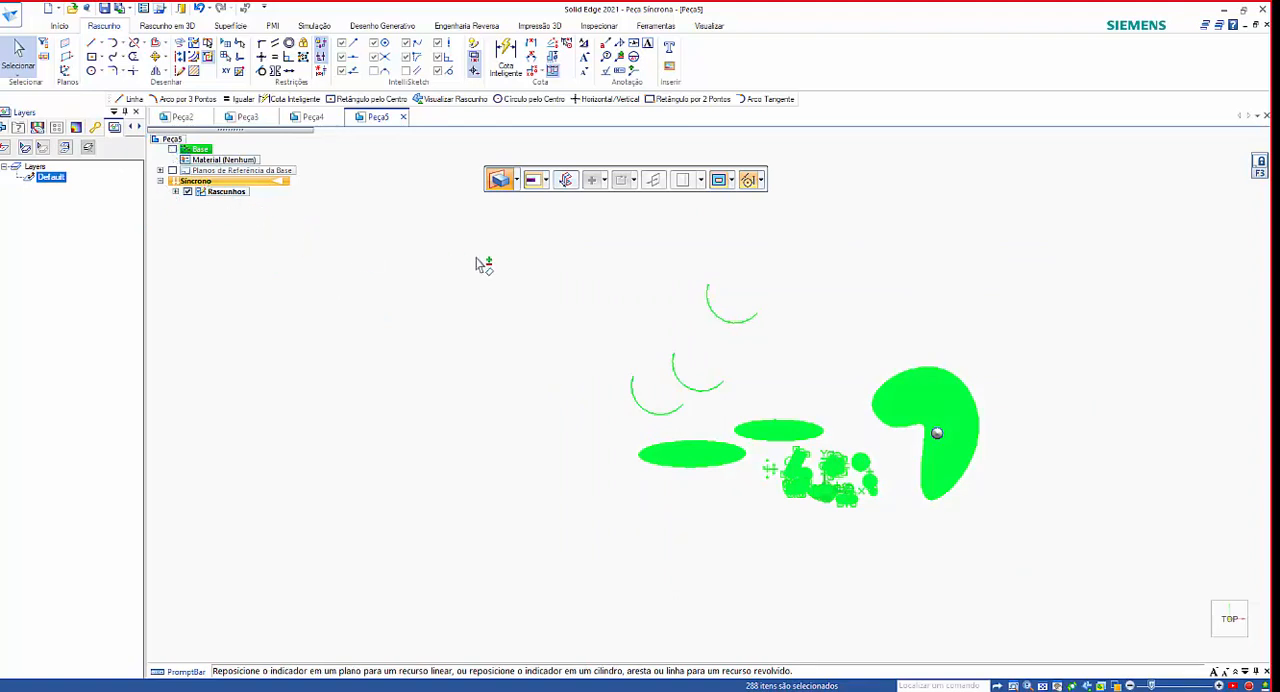
drag(559, 254, 1130, 596)
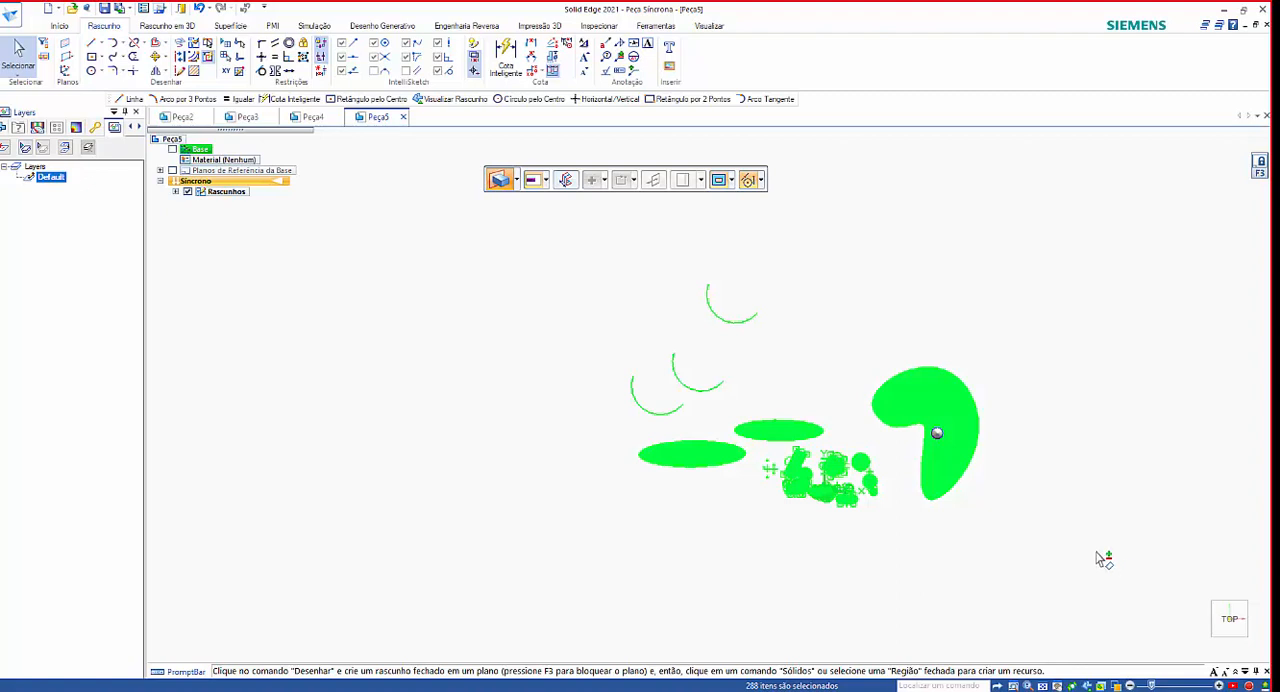
key(Escape)
drag(502, 197, 1092, 598)
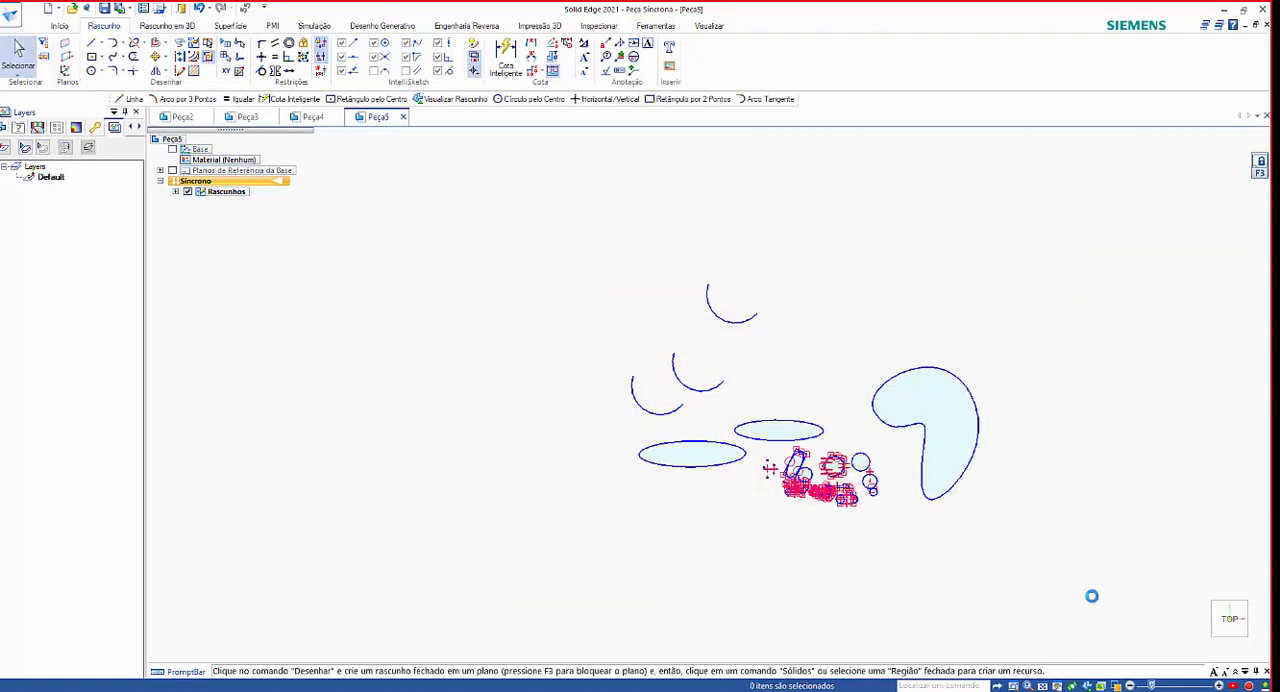
key(Delete)
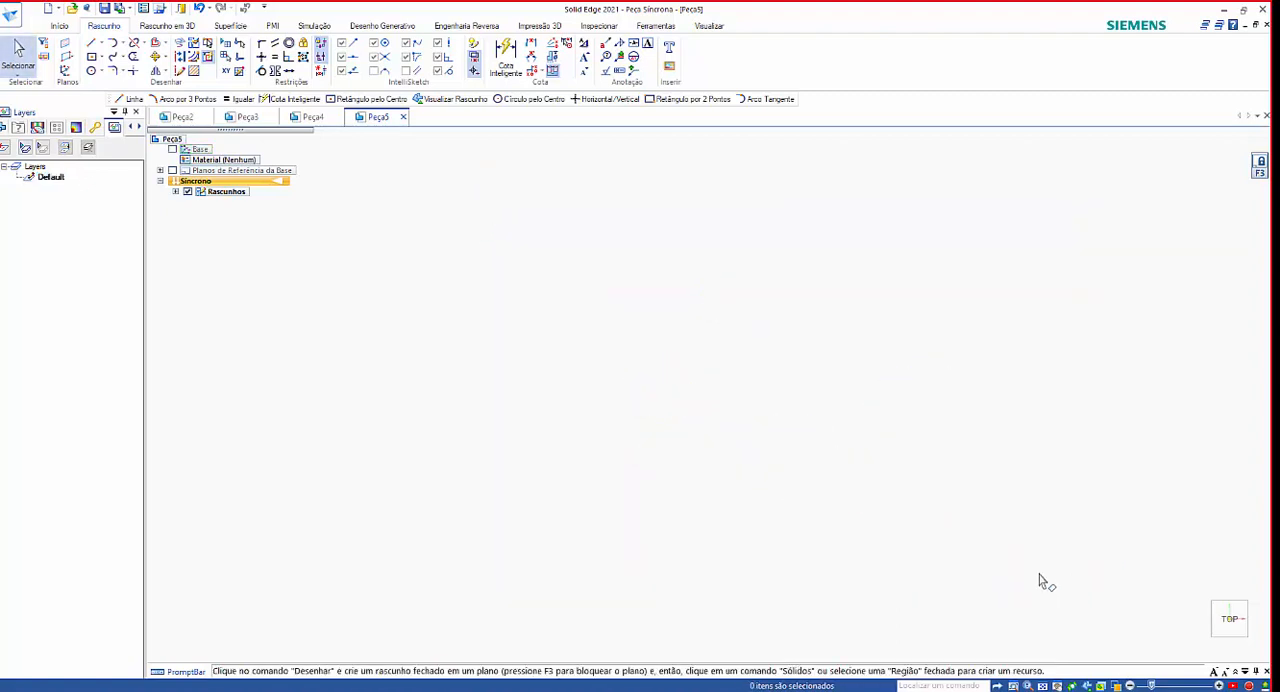
Draw an open zigzag of four connected lines, starting with one about 2264 mm long at about 12.8°.
right_click(830, 468)
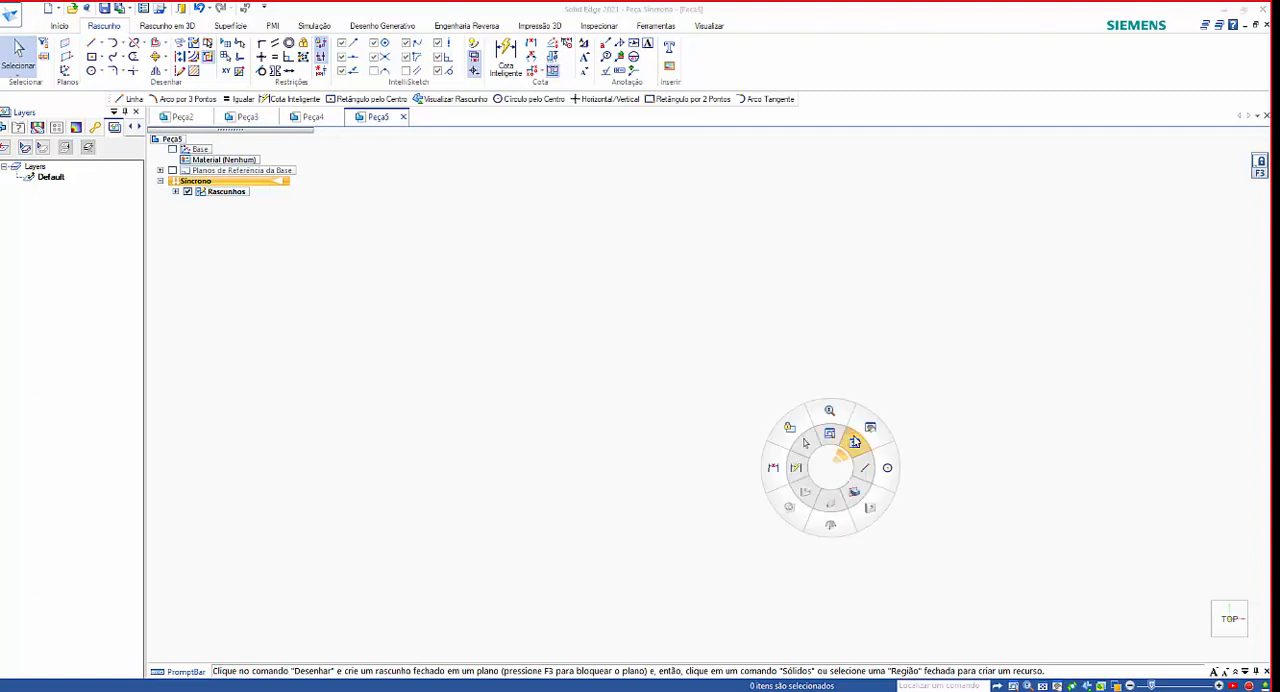
click(854, 437)
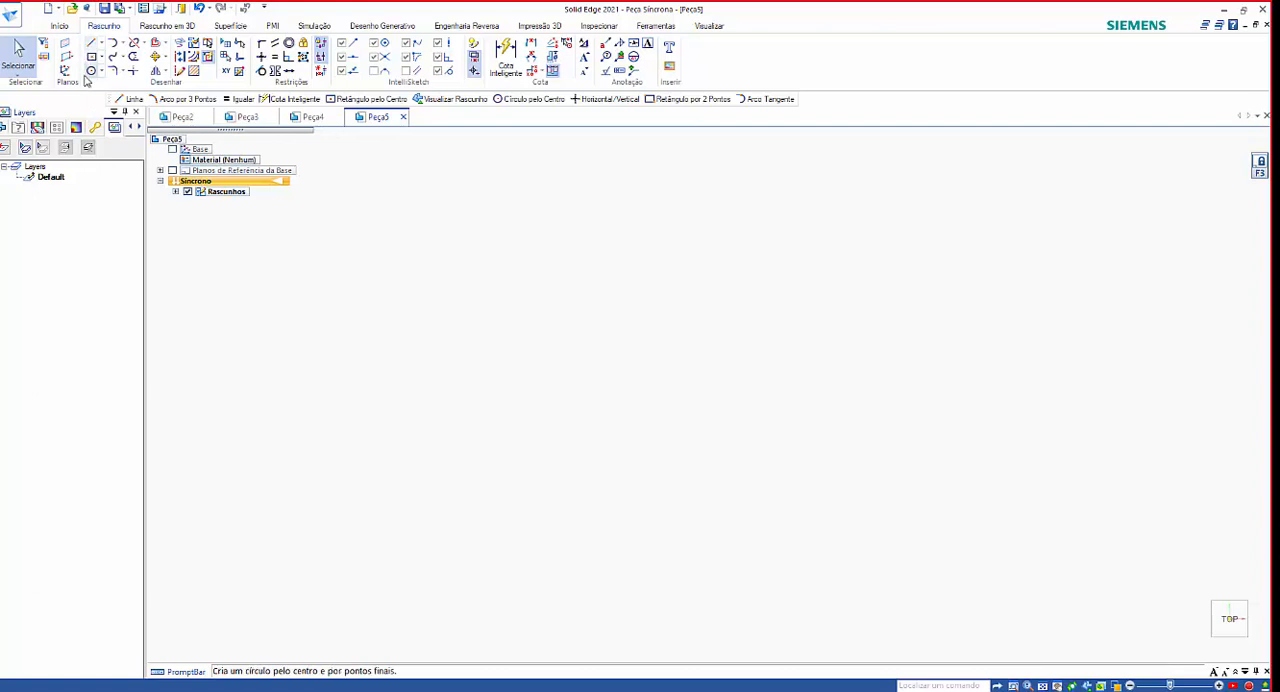
click(92, 43)
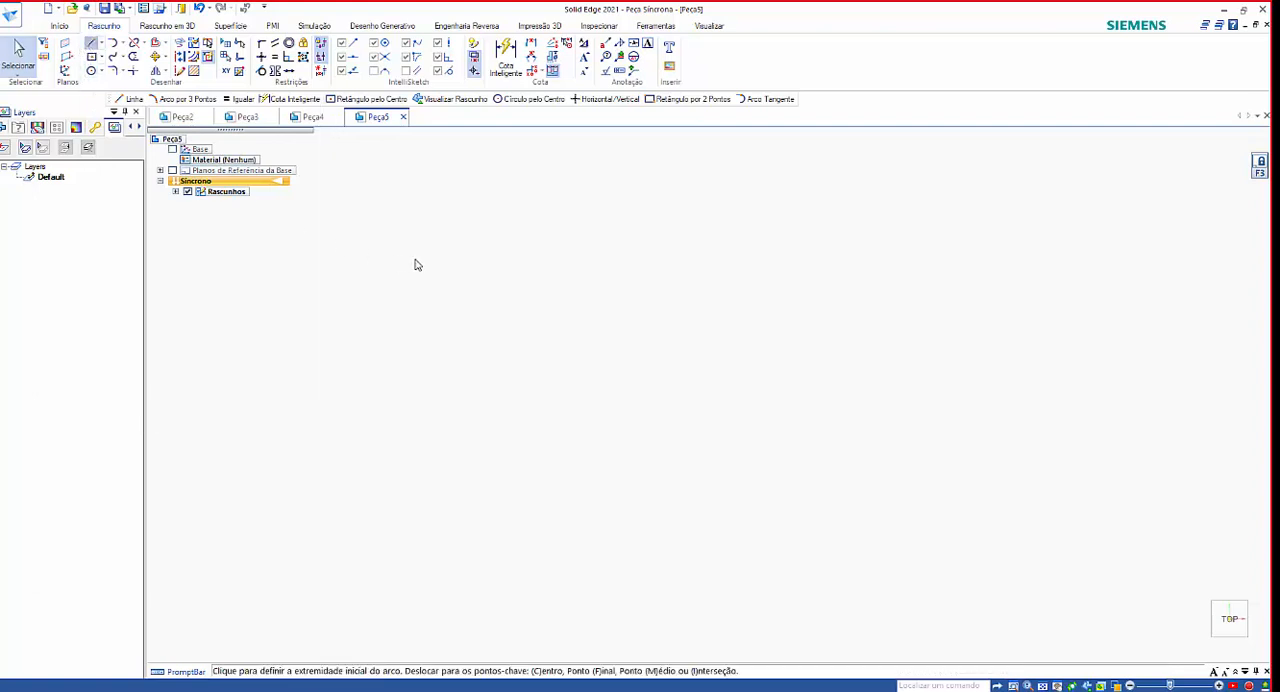
click(405, 342)
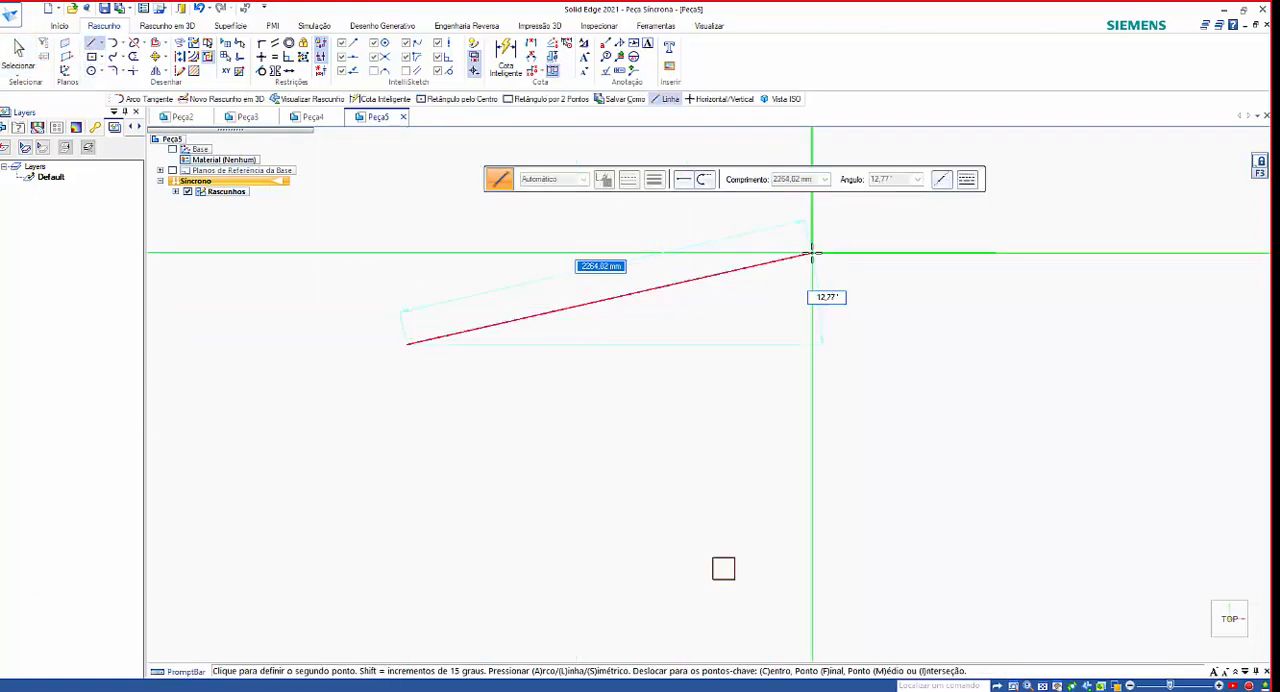
click(811, 254)
click(797, 522)
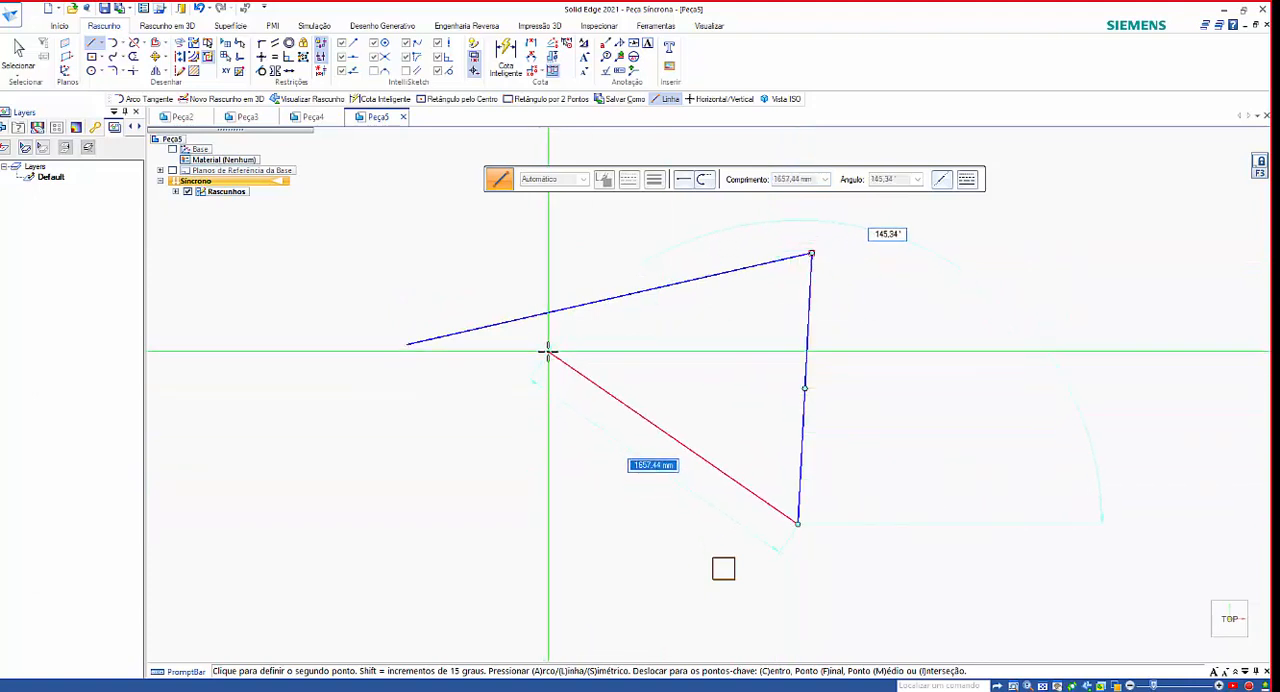
click(548, 350)
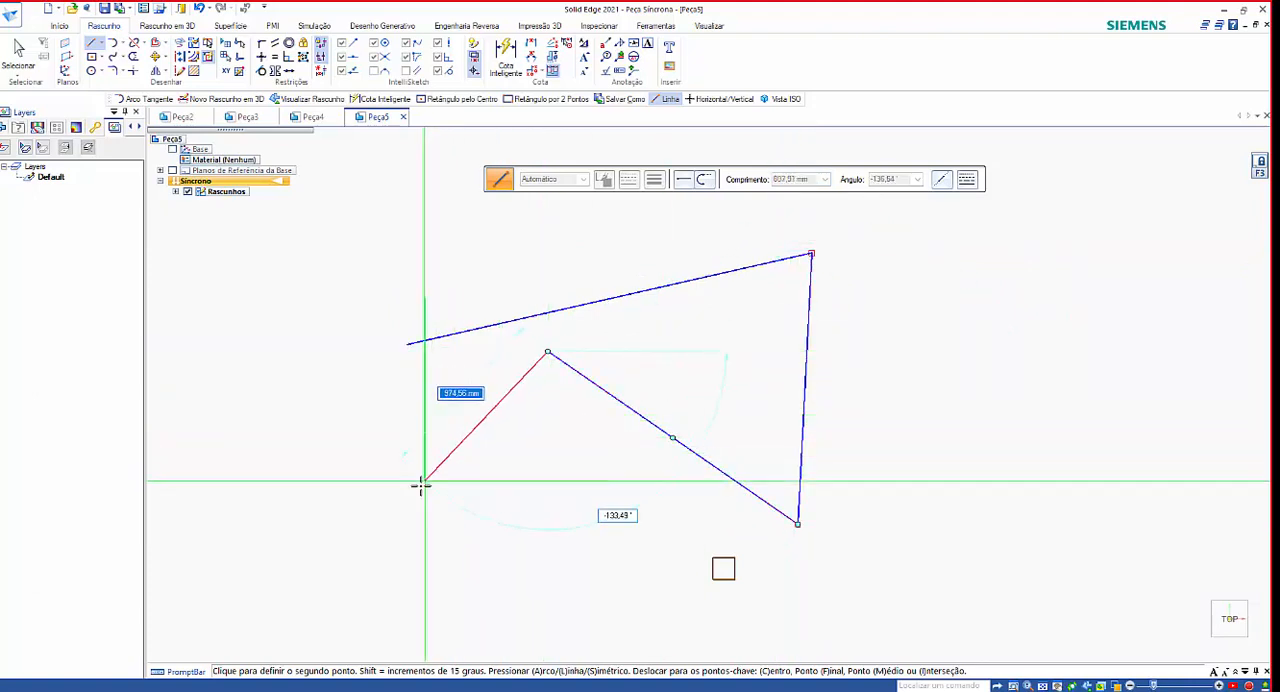
click(420, 486)
right_click(414, 423)
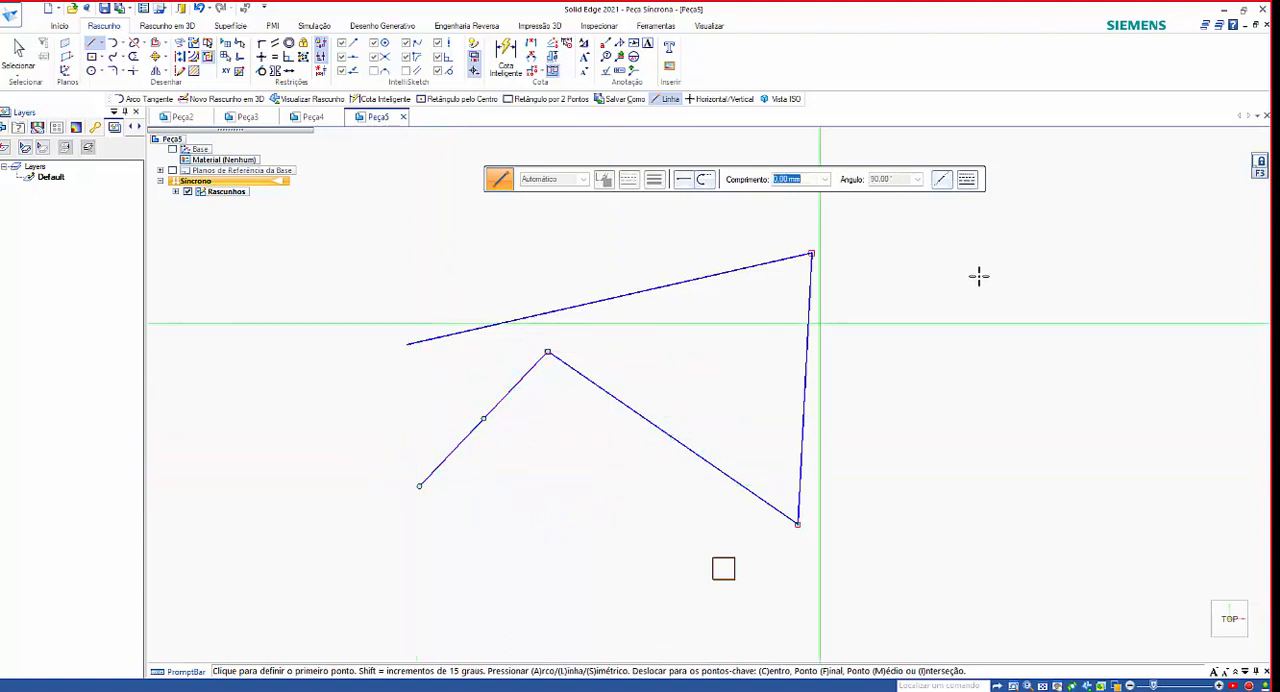
Draw a horizontal rectangle by its center in the empty area beside the zigzag's upper corner.
click(92, 57)
click(955, 269)
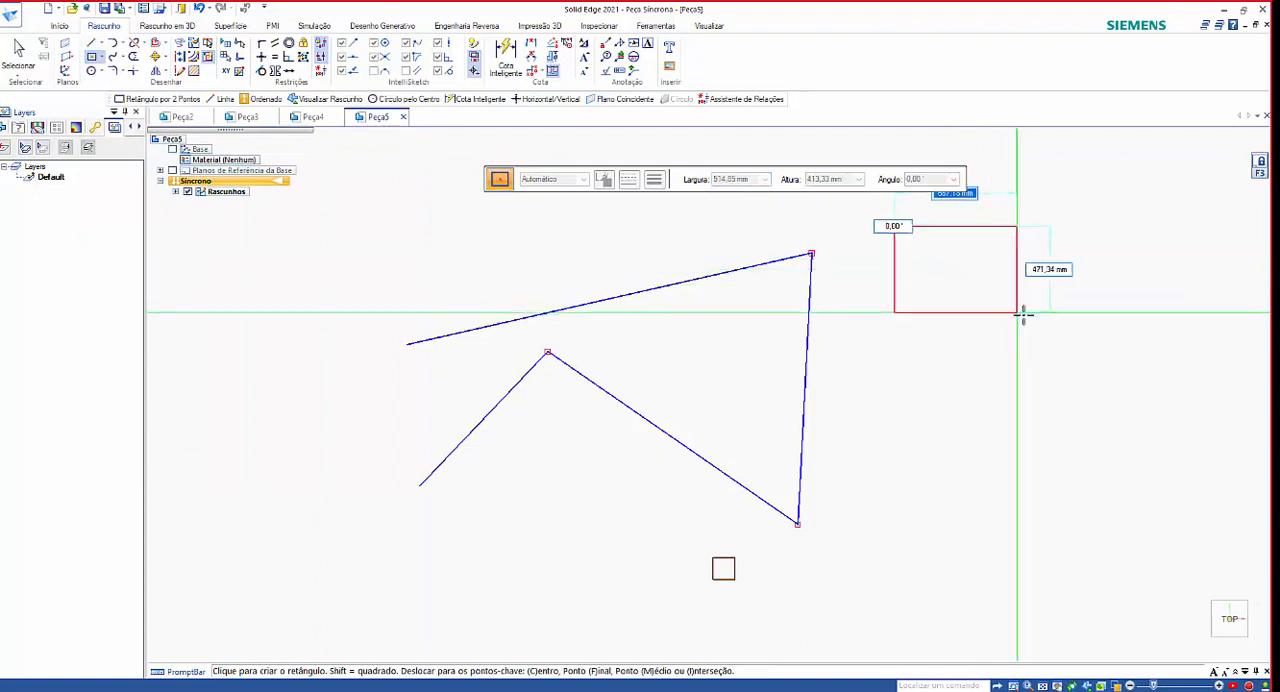
click(1050, 328)
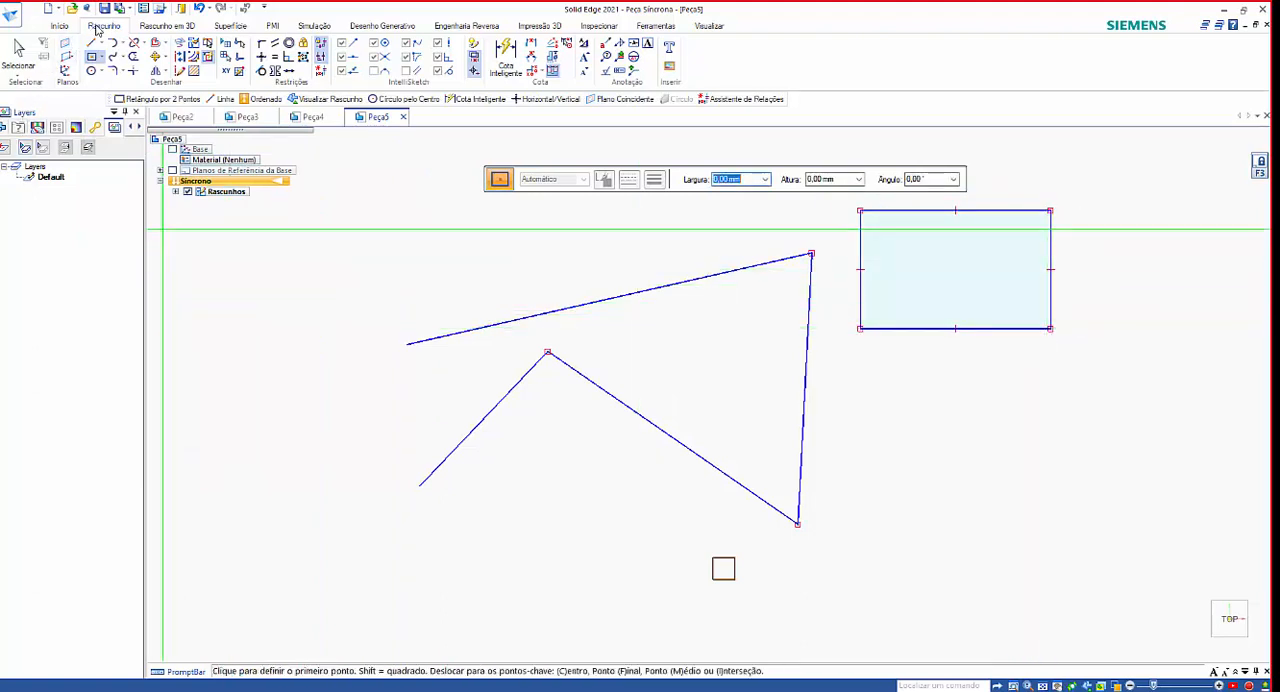
Fillet the rectangle's upper-right corner freehand with a radius of about 248 mm.
click(126, 76)
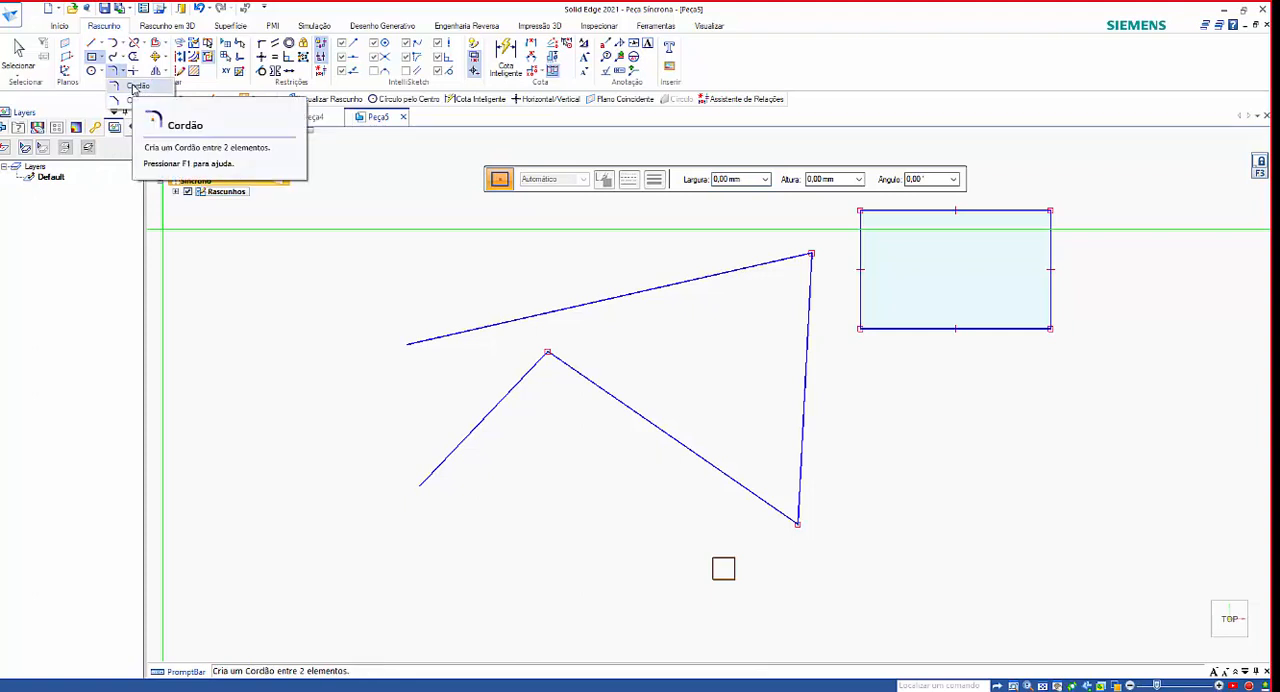
click(134, 88)
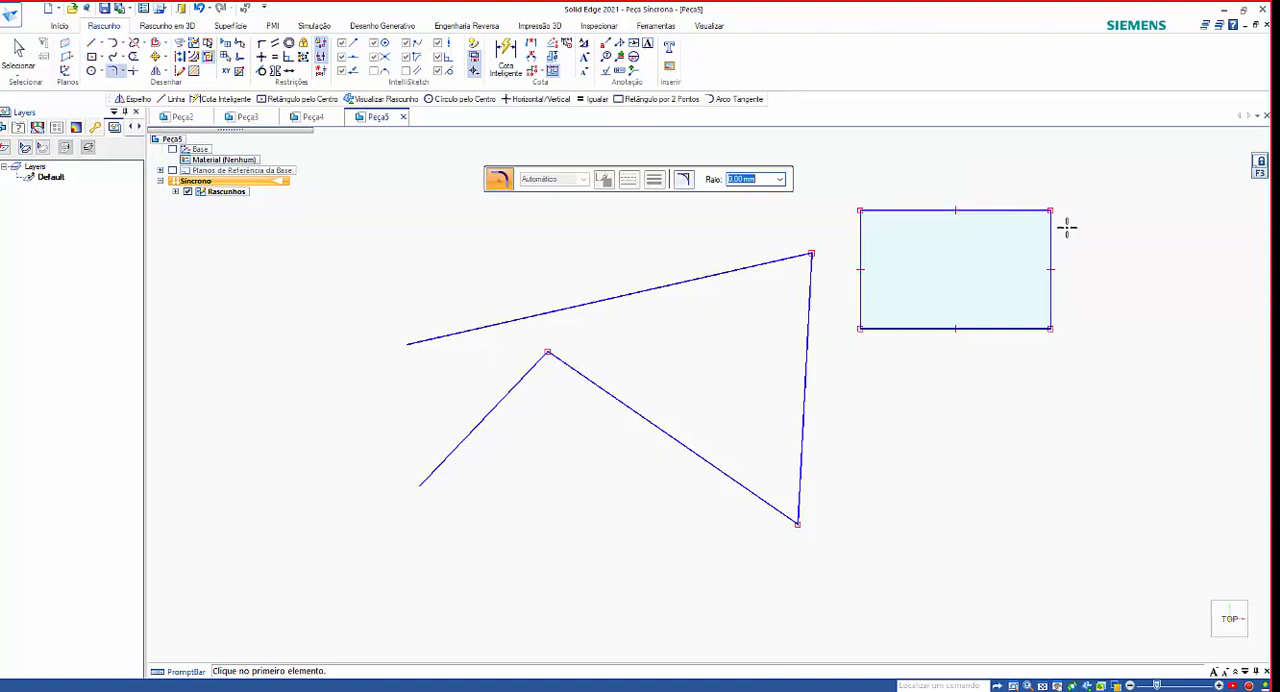
scroll(1080, 212, up, 2)
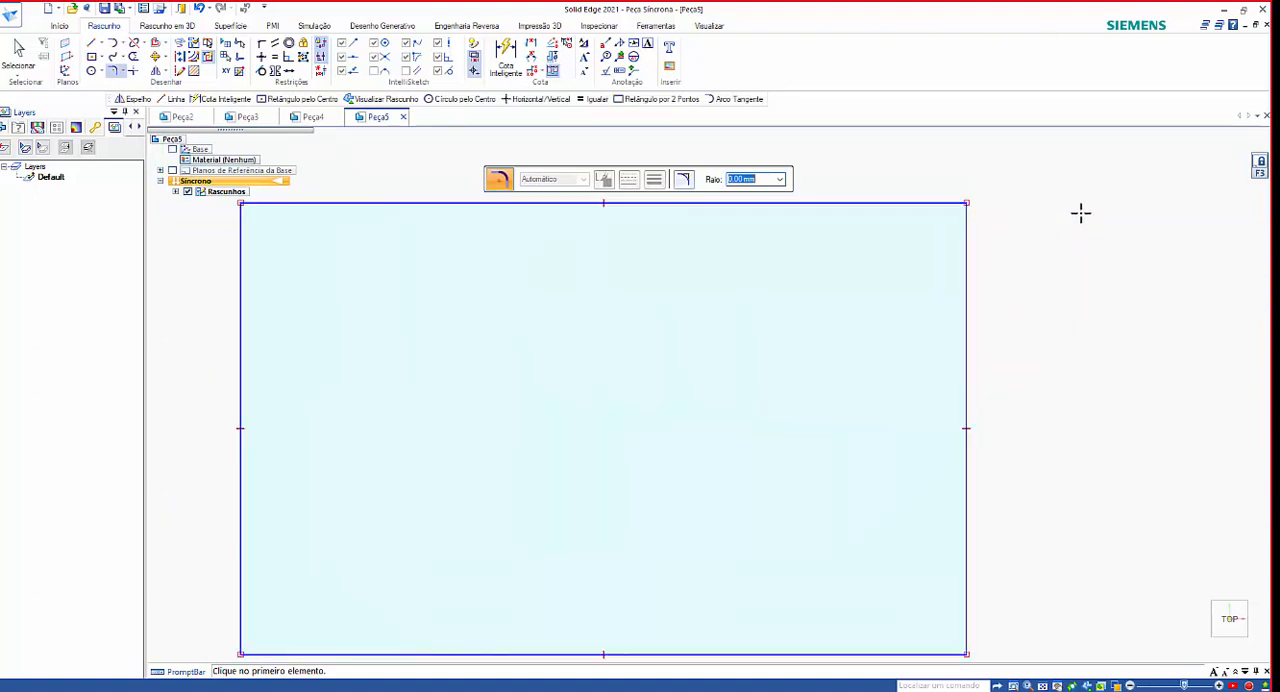
scroll(1000, 241, down, 2)
scroll(1000, 242, down, 1)
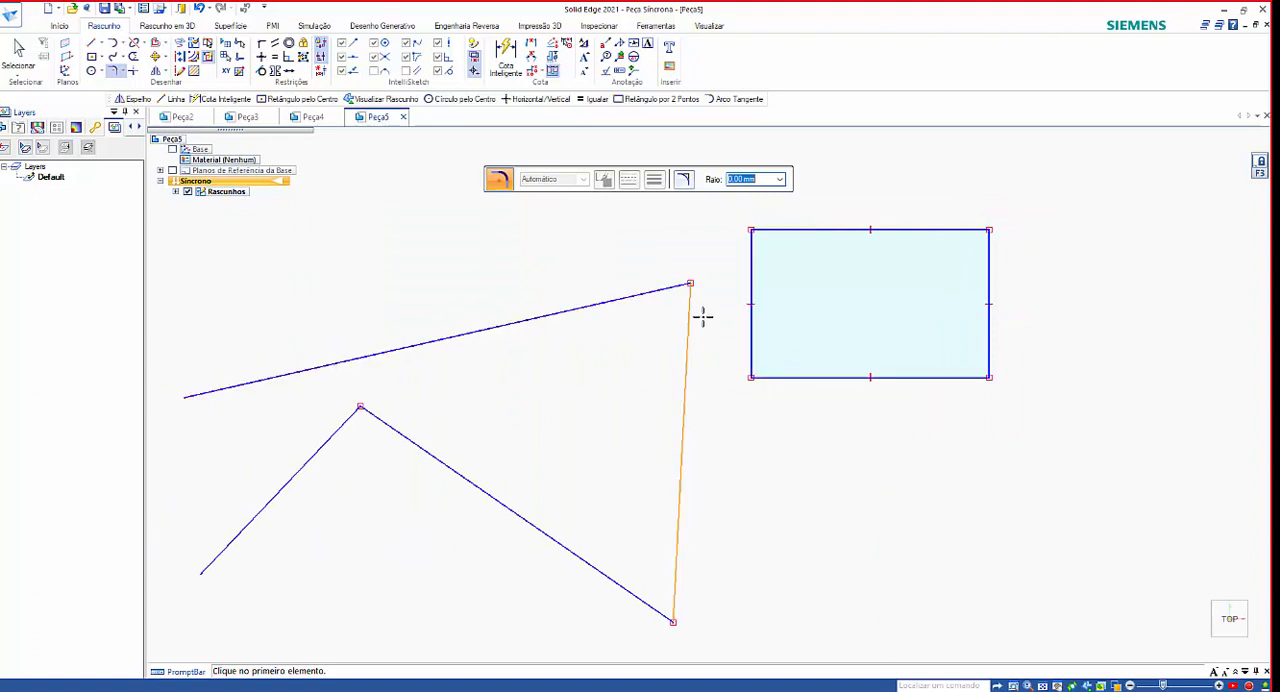
scroll(745, 332, down, 1)
scroll(931, 266, up, 2)
scroll(905, 277, up, 1)
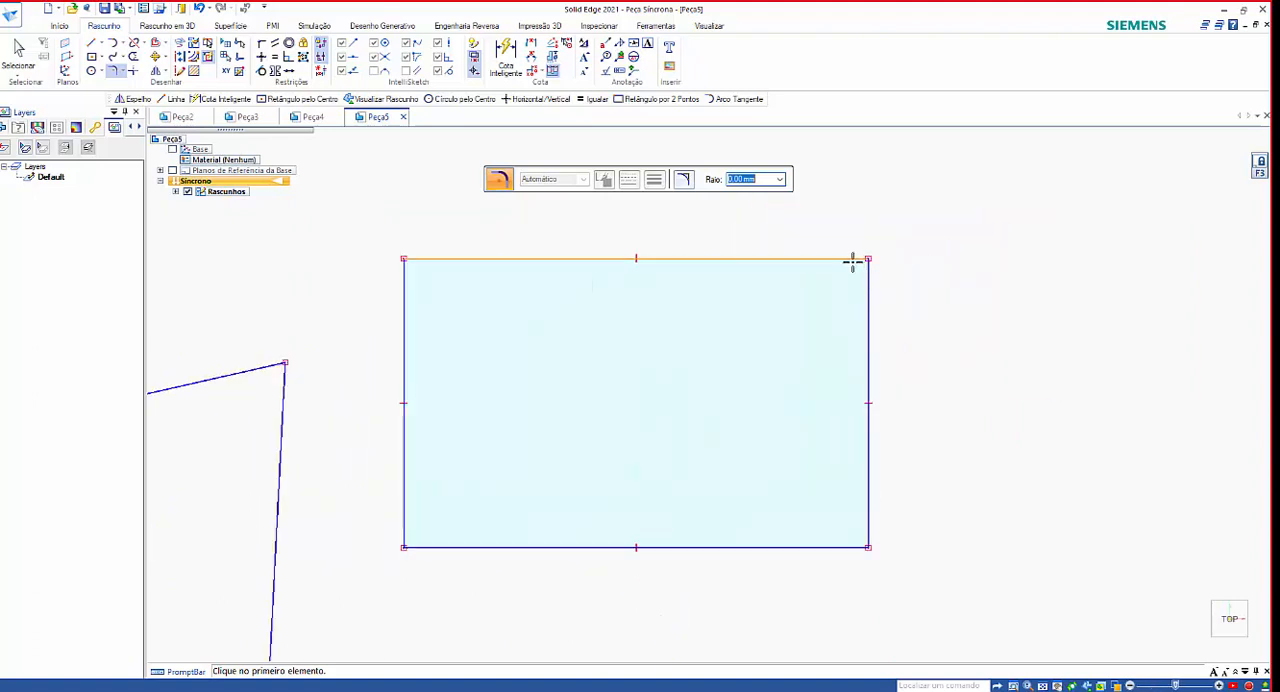
click(845, 259)
click(868, 296)
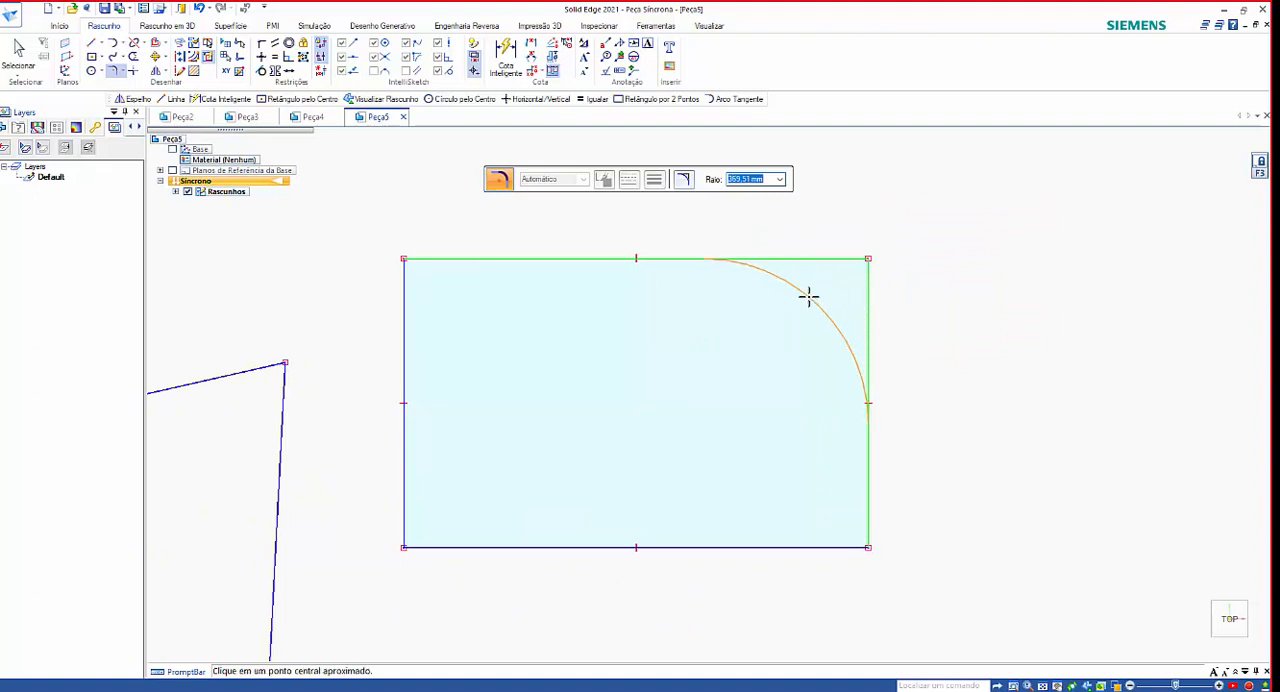
click(831, 287)
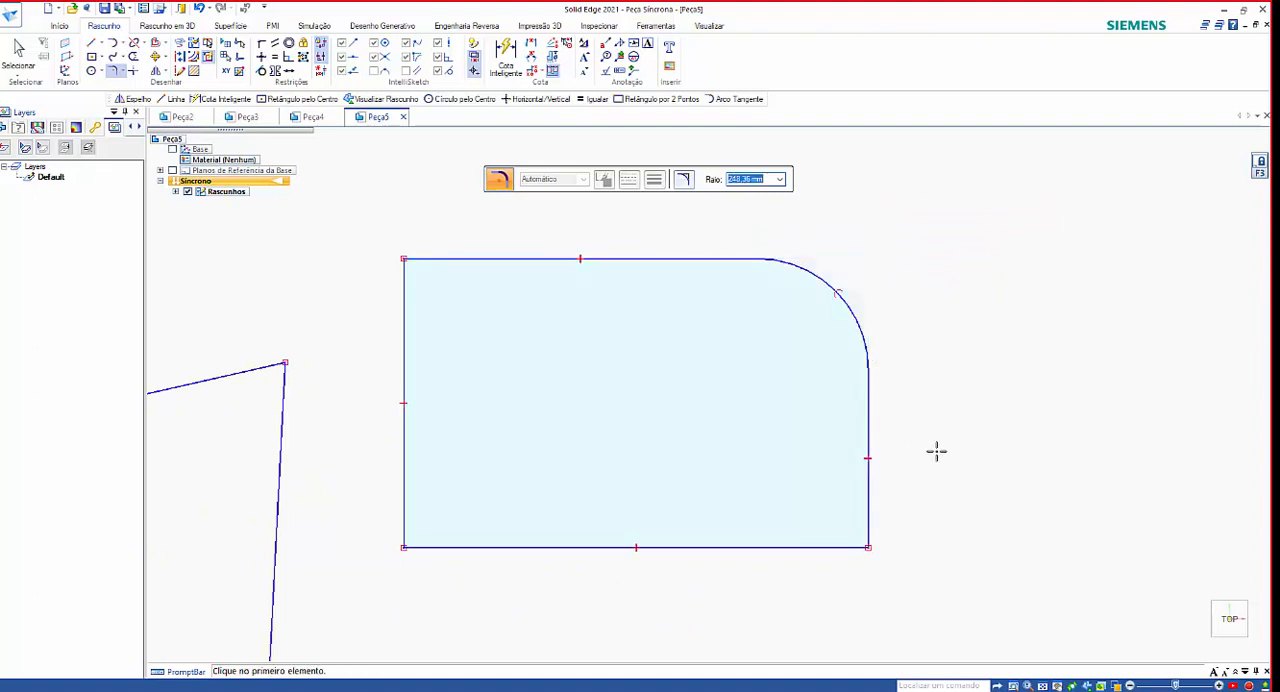
Fillet the rectangle's lower-right corner with a radius of 50 mm.
scroll(936, 451, down, 2)
scroll(889, 526, down, 2)
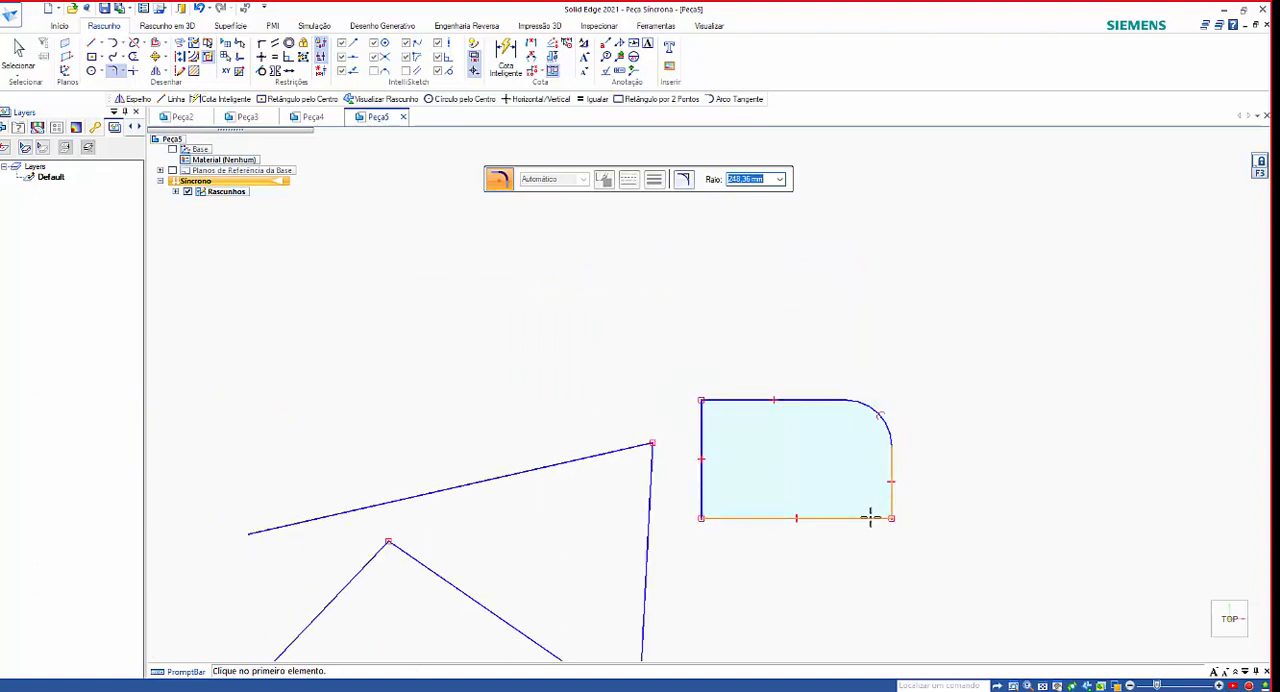
scroll(869, 517, up, 4)
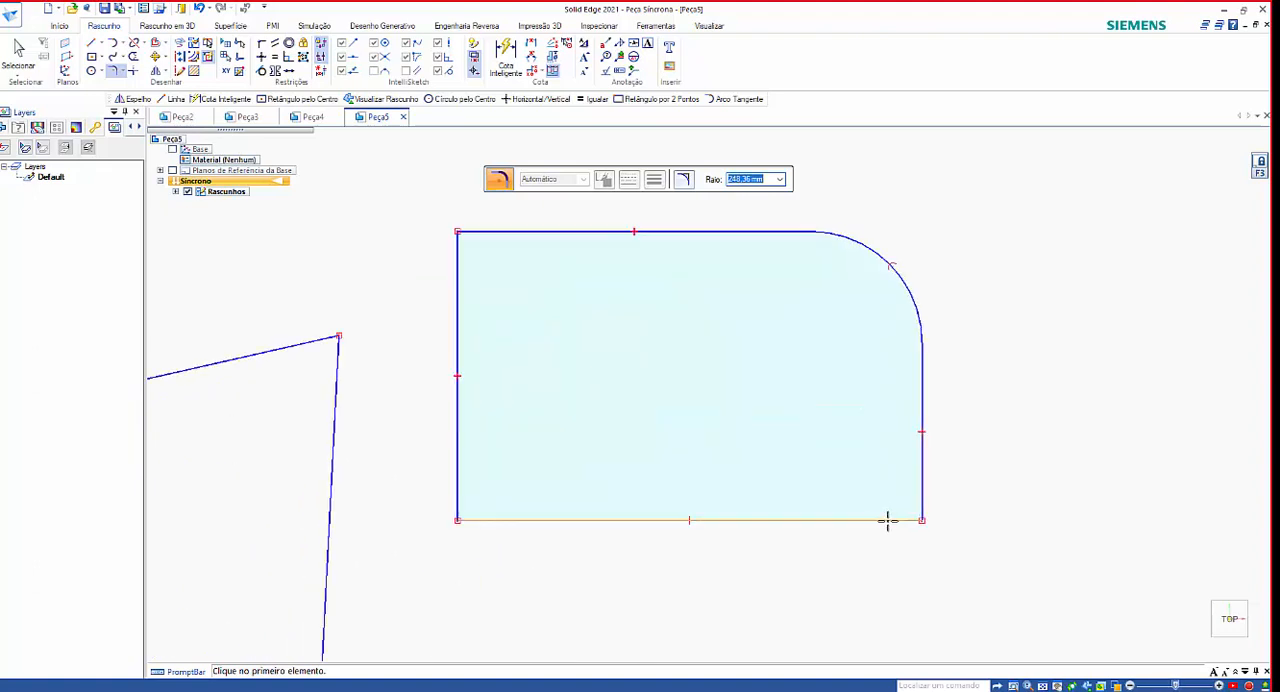
click(888, 520)
click(921, 495)
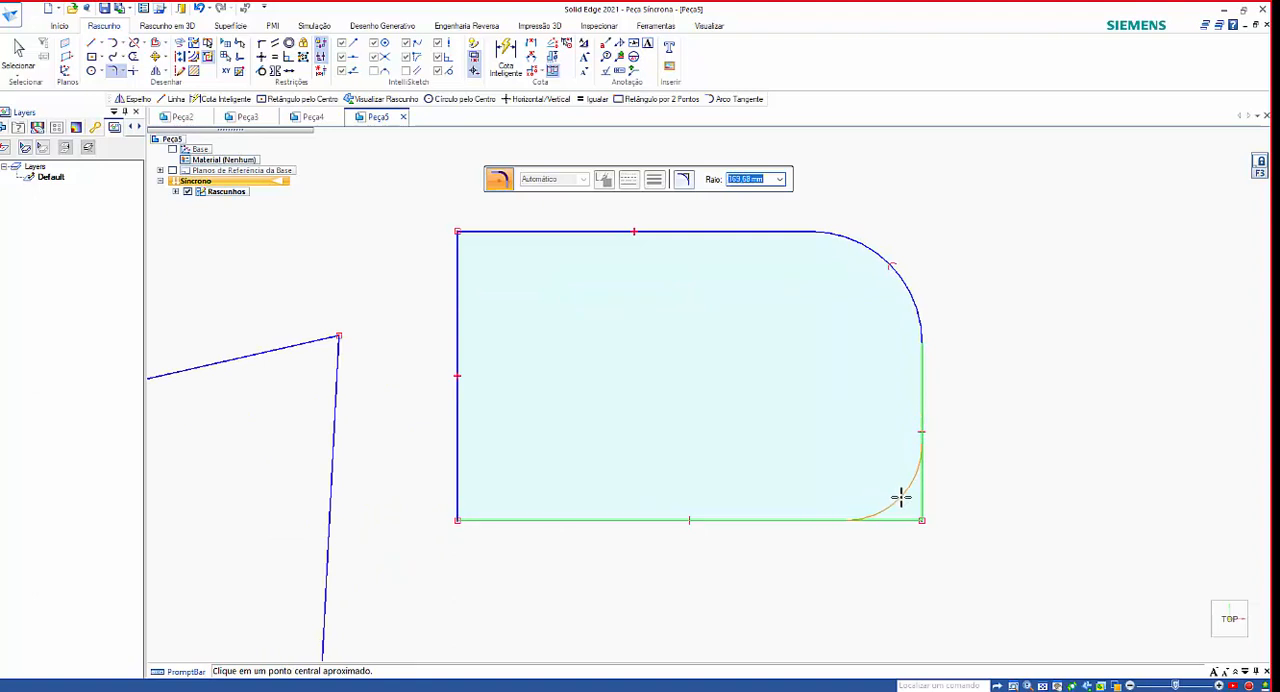
text(50)
key(Return)
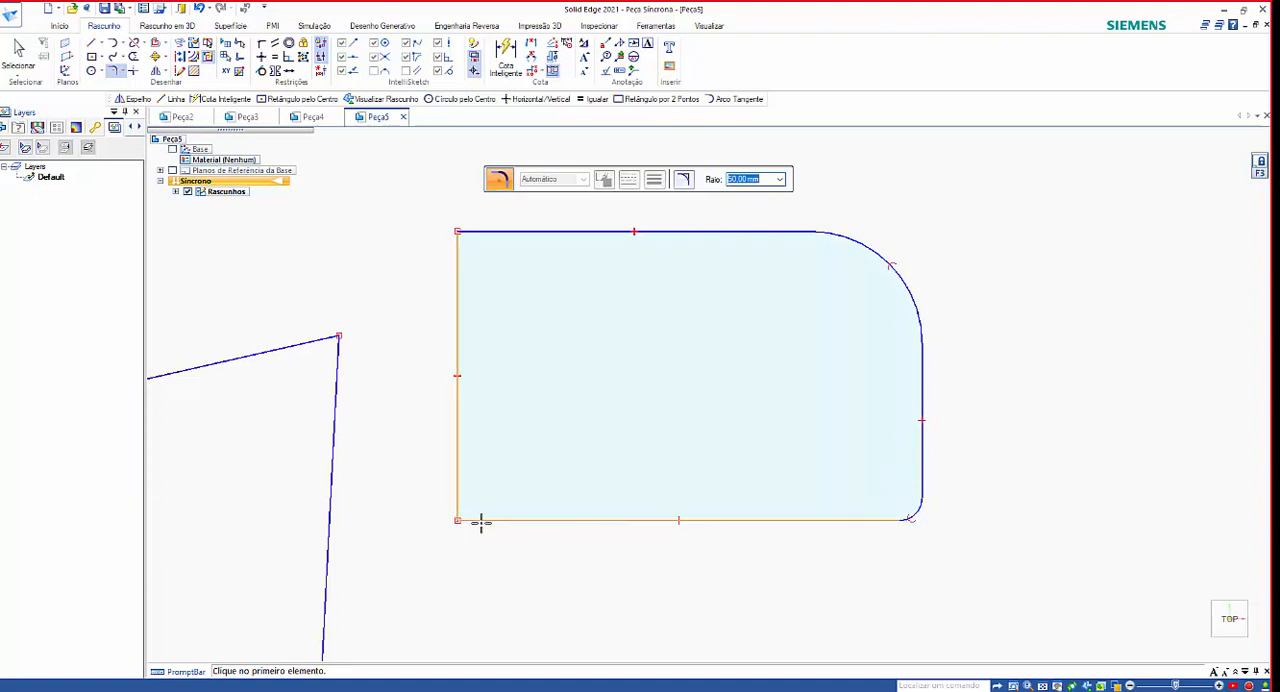
Fillet the rectangle's two left corners with the same 50 mm radius.
click(461, 498)
click(466, 495)
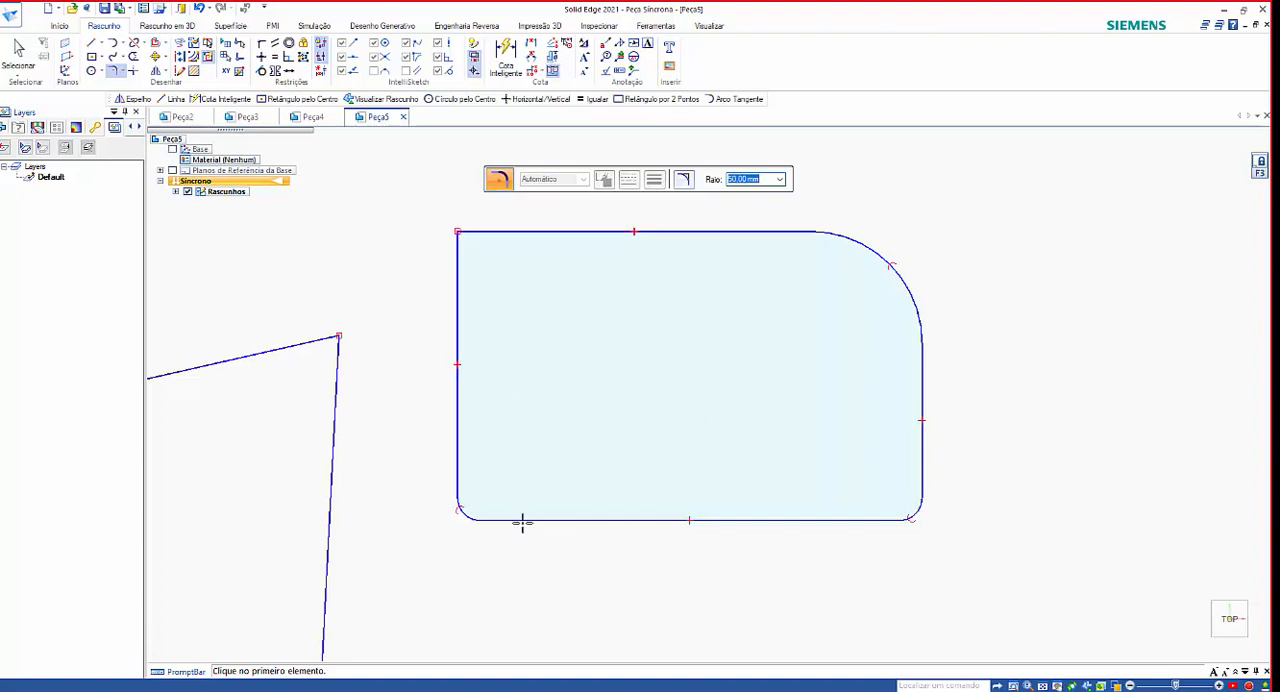
click(519, 232)
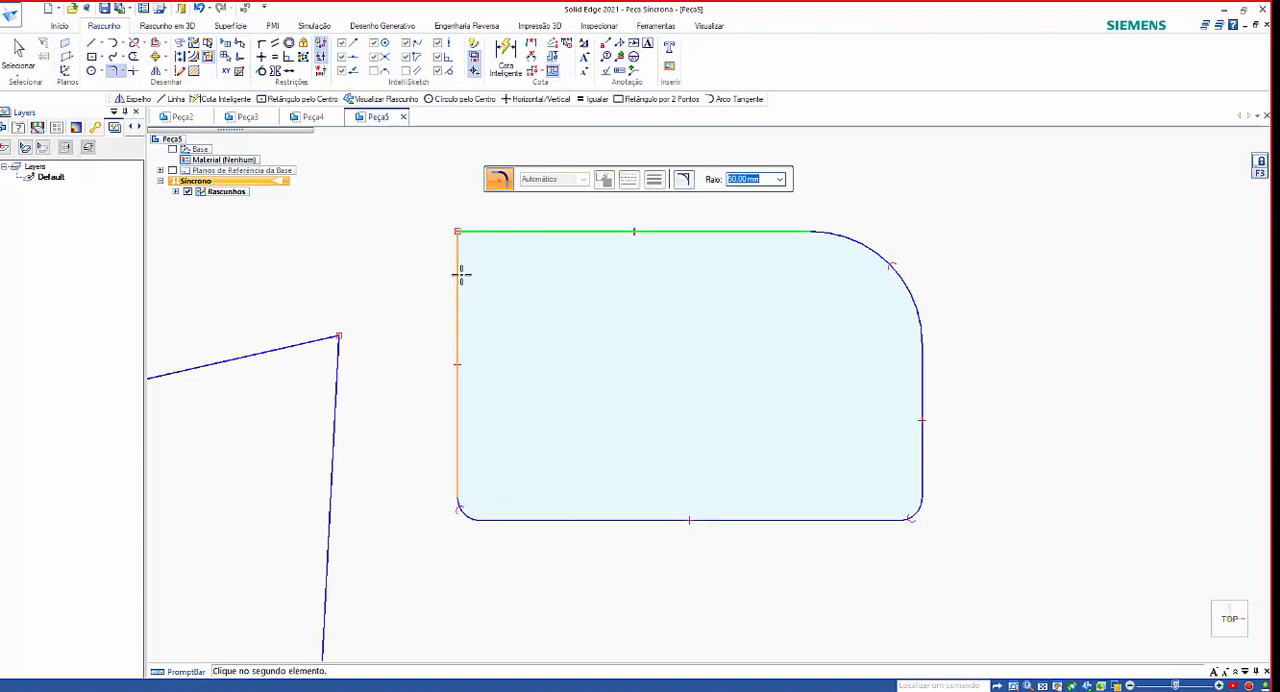
click(461, 274)
Round the corners between the zigzag's connected lines with 50 mm fillets.
scroll(589, 491, down, 5)
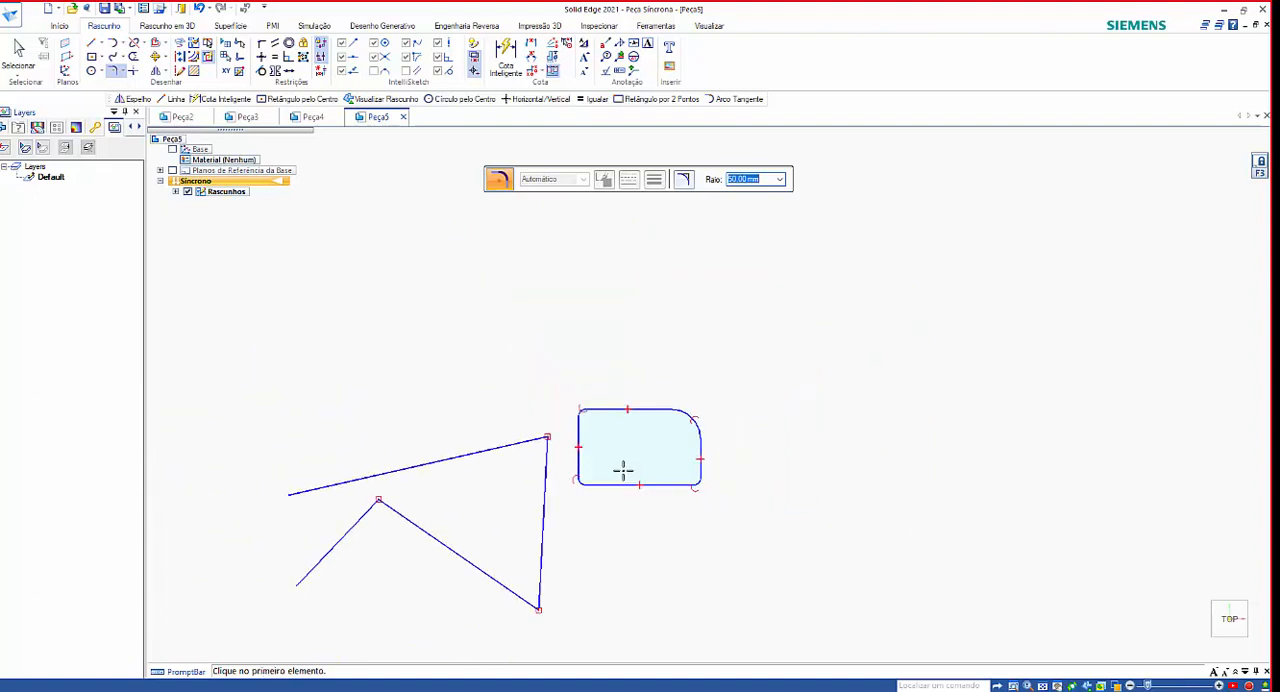
scroll(557, 492, up, 5)
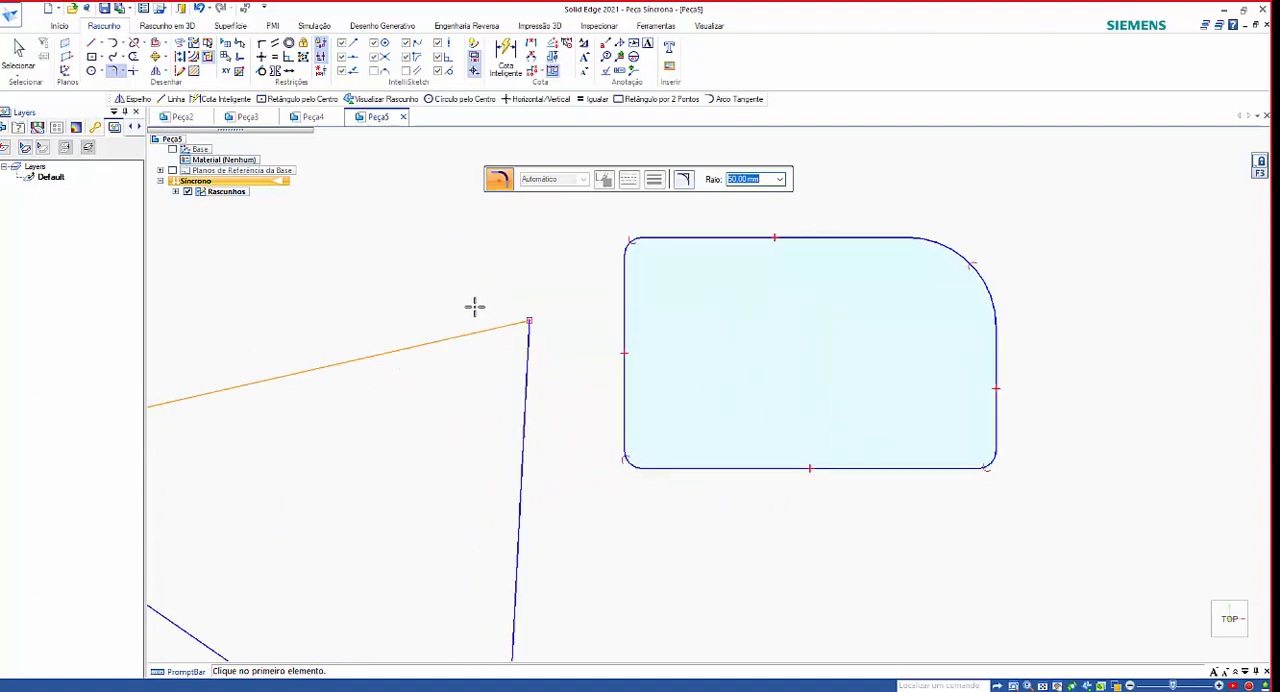
drag(578, 421, 575, 424)
scroll(605, 430, down, 4)
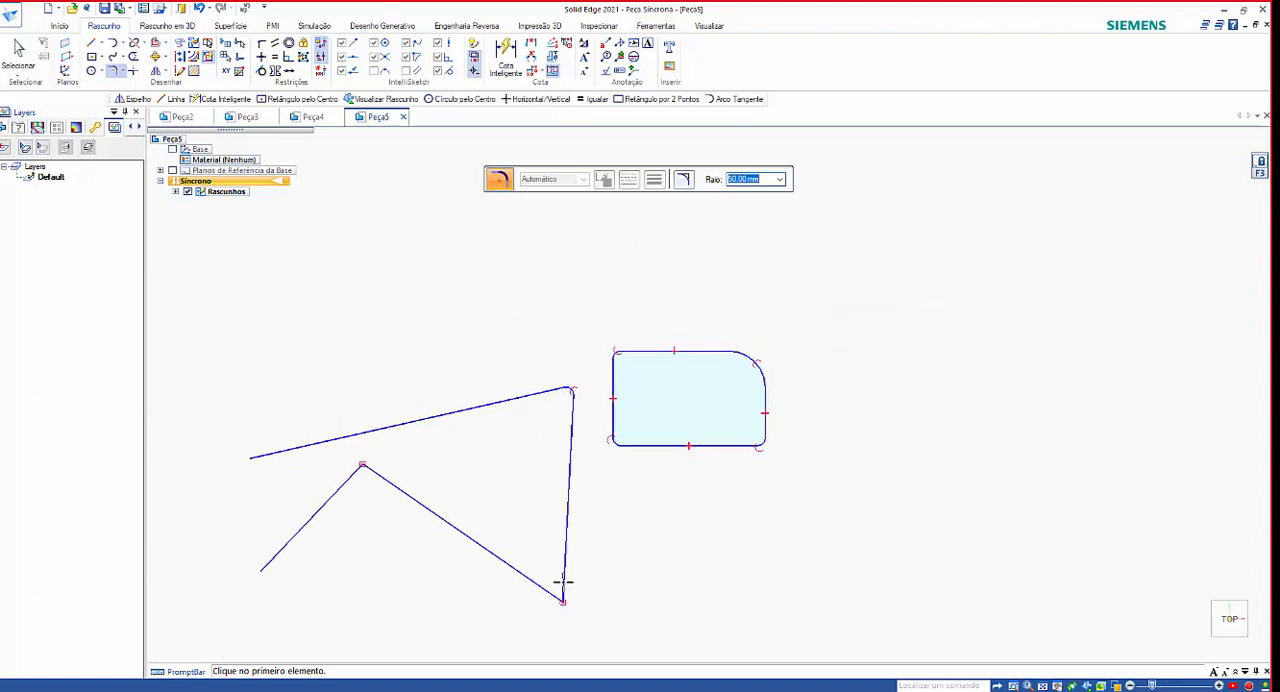
drag(507, 597, 660, 527)
drag(449, 478, 272, 489)
Leave the Fillet command and undo all the fillets on the zigzag and the rectangle.
key(Escape)
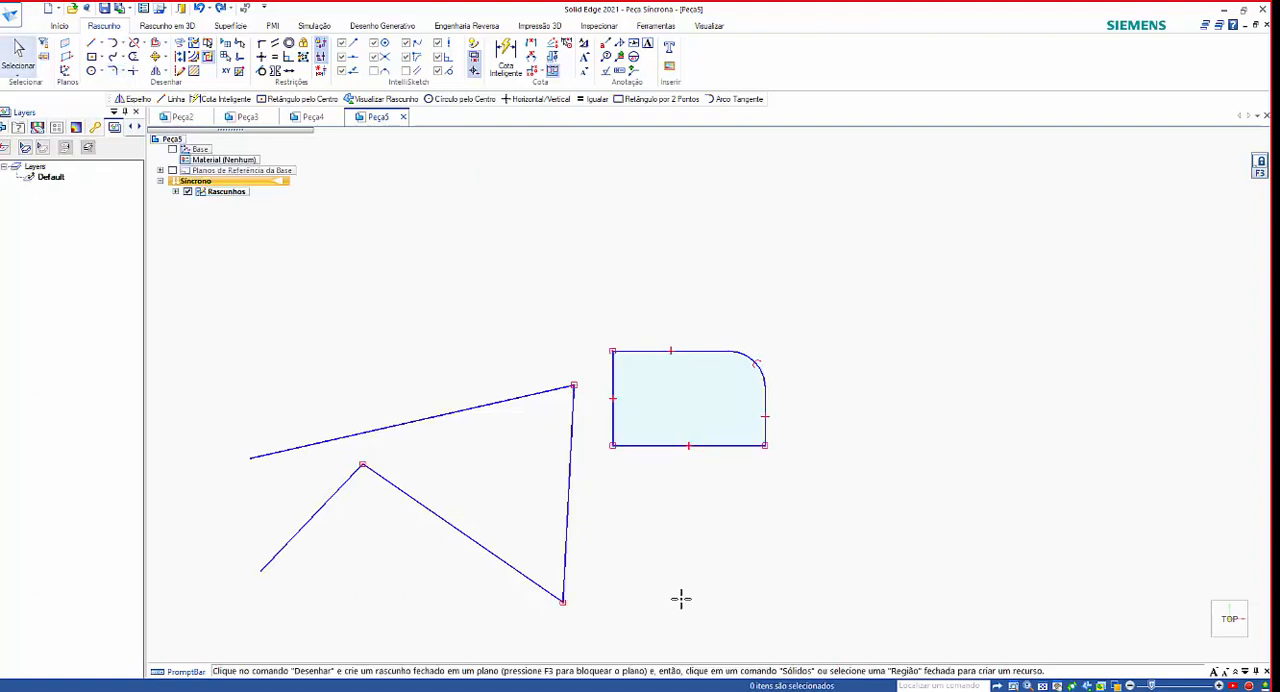
key(ctrl+z)
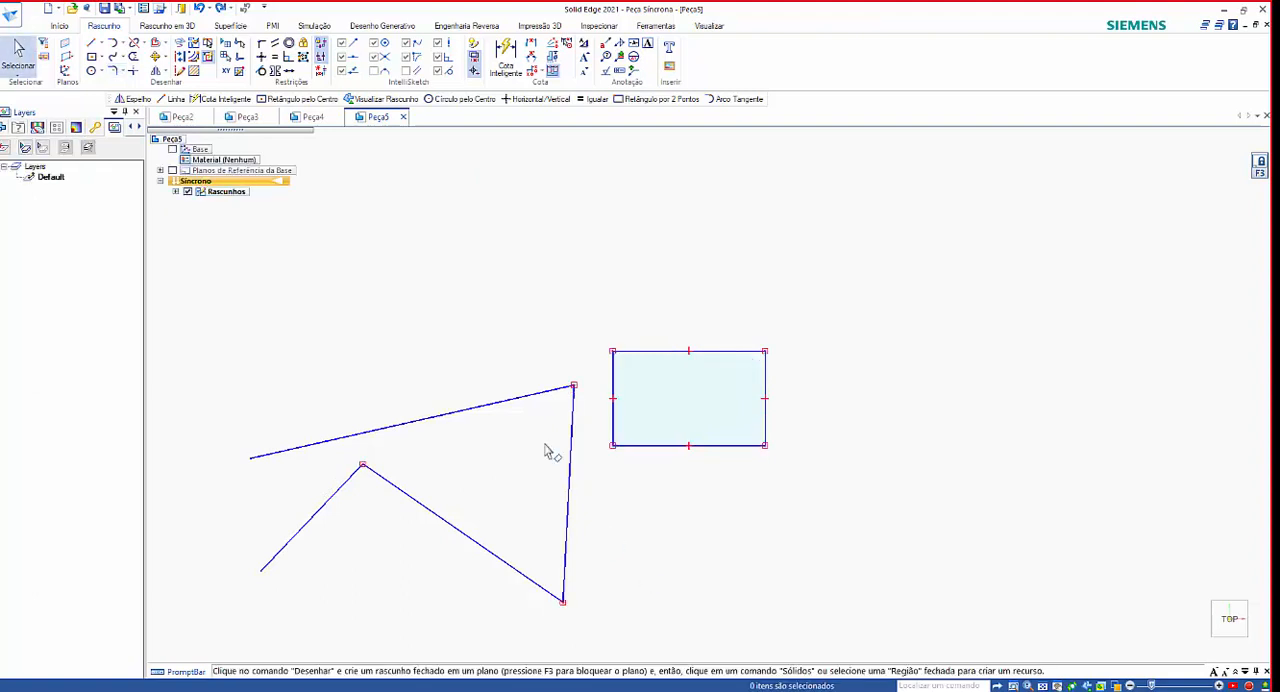
Fillet the rectangle's upper-right corner with a radius of 50 mm.
click(113, 71)
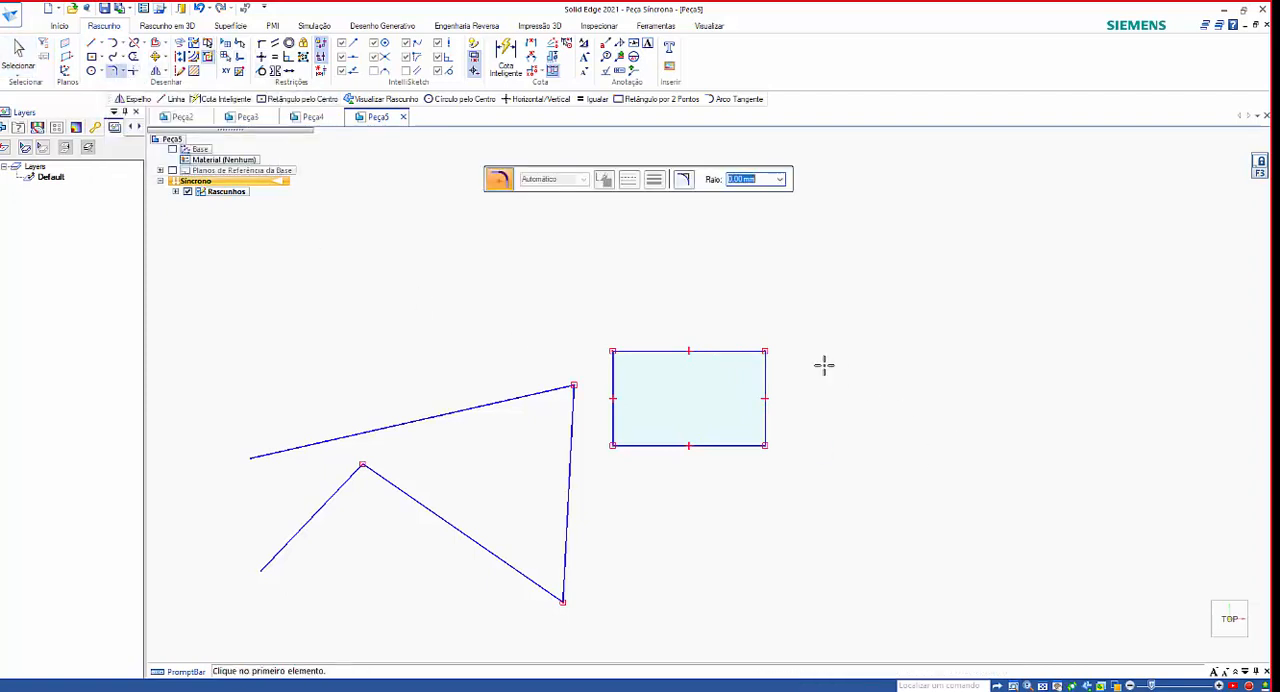
scroll(804, 360, up, 3)
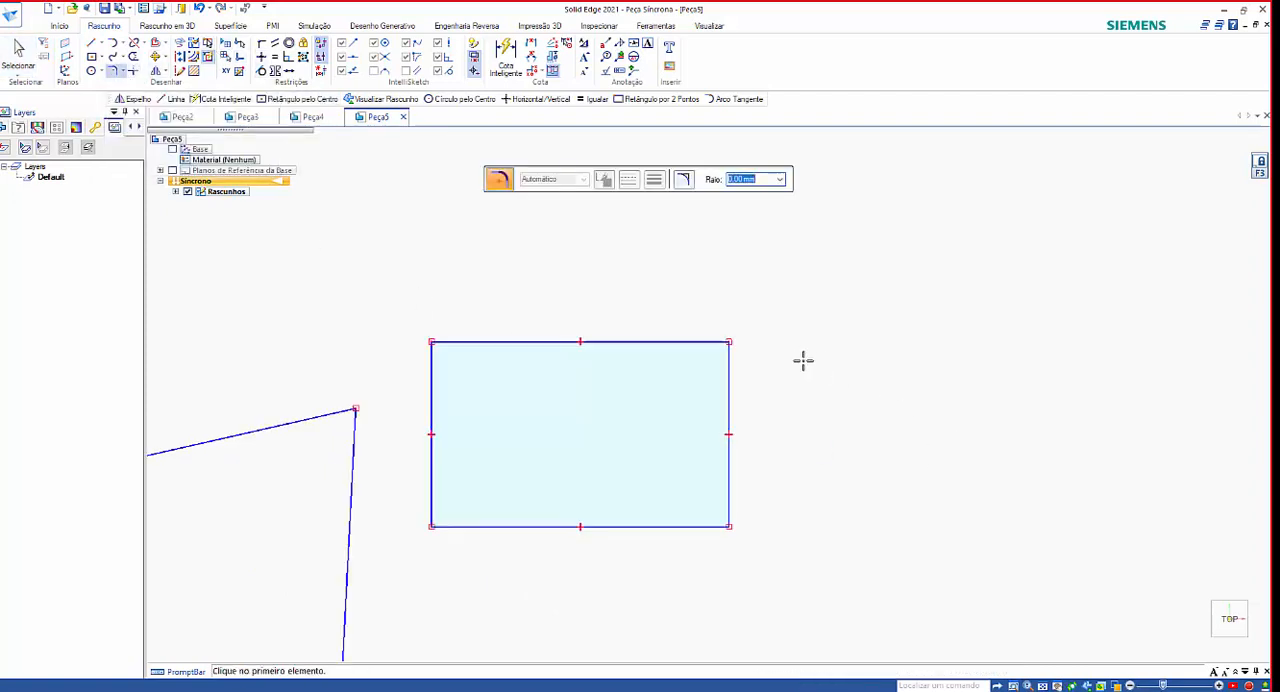
click(687, 342)
click(727, 377)
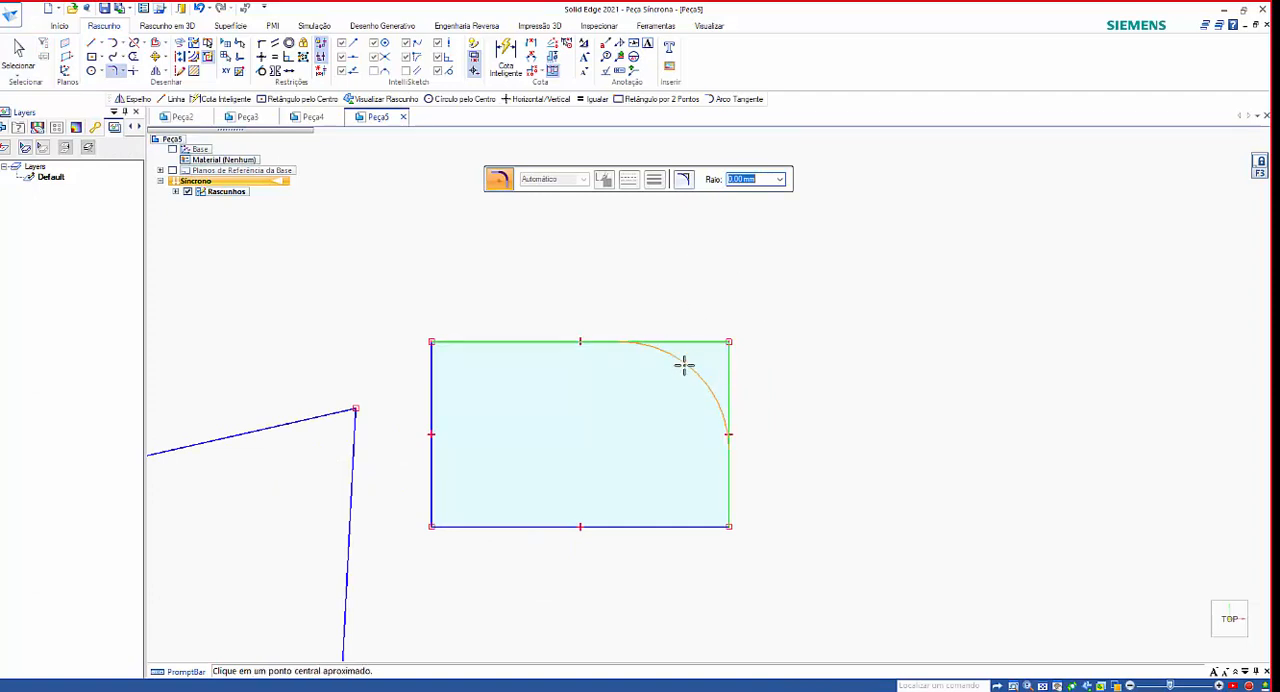
text(50)
key(Return)
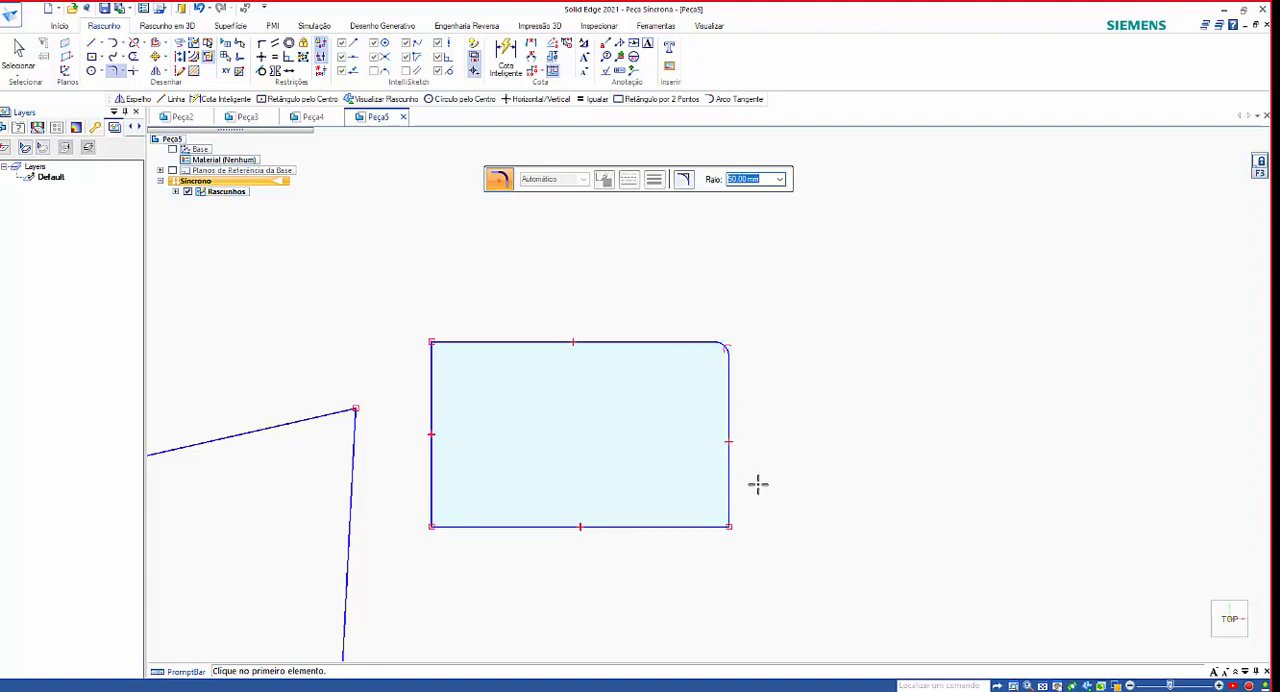
Fillet the rectangle's two lower corners with the same 50 mm radius and leave the Fillet command.
mouse_move(731, 486)
mouse_down()
mouse_move(643, 566)
mouse_move(503, 543)
mouse_move(417, 489)
mouse_move(412, 430)
mouse_up()
mouse_move(791, 457)
mouse_down()
mouse_move(700, 508)
mouse_move(604, 592)
mouse_move(508, 538)
mouse_move(402, 445)
mouse_up()
drag(416, 393, 492, 285)
key(Escape)
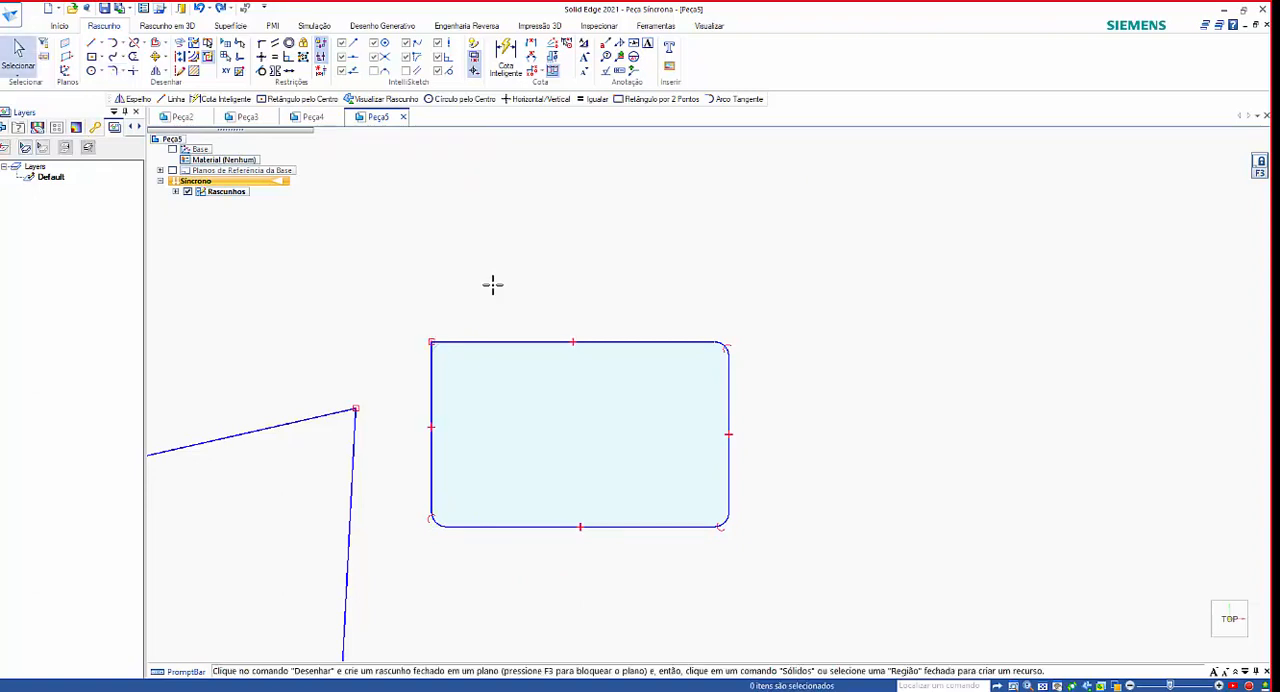
Undo all the fillets on the rectangle, including the upper-right one.
key(ctrl+z)
key(ctrl+z)
key(ctrl+z)
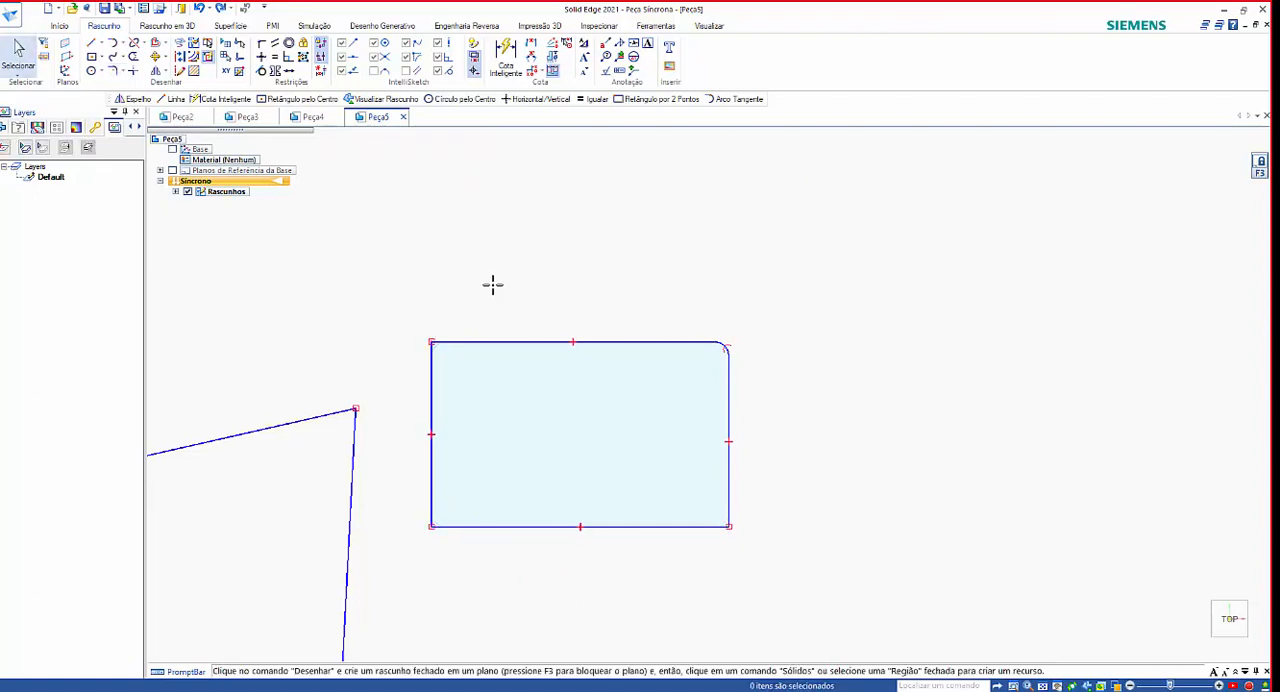
key(ctrl+z)
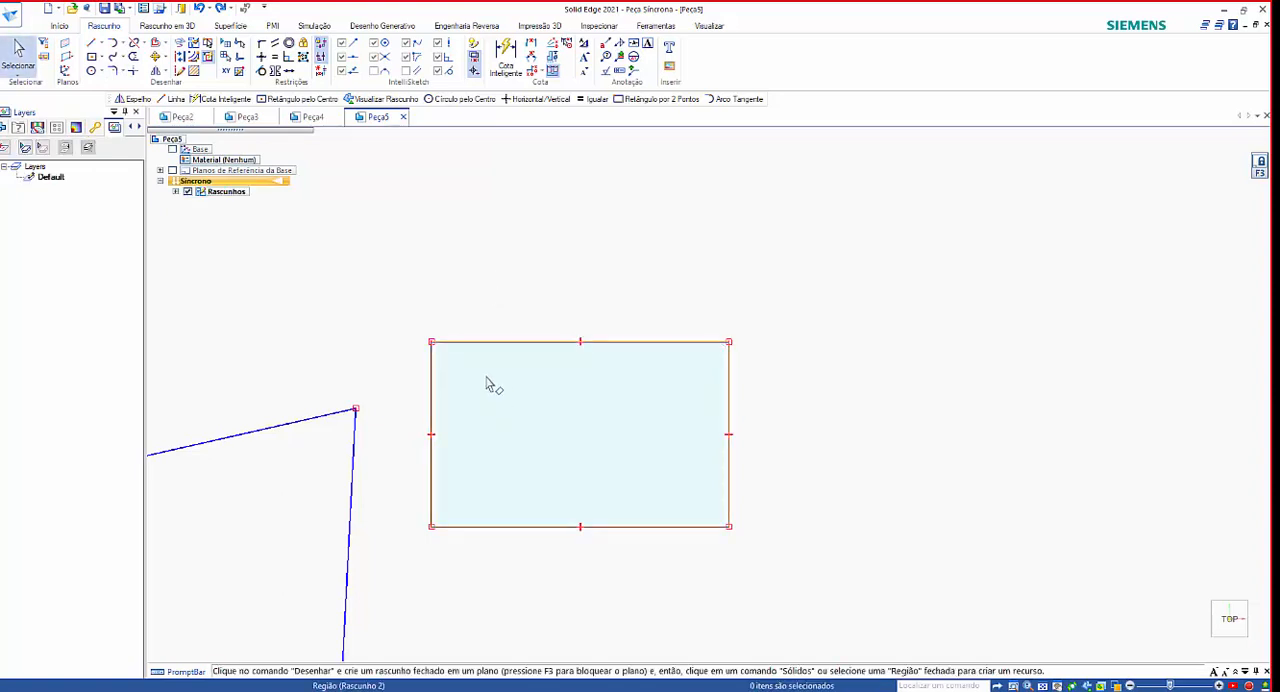
Chamfer the rectangle's upper-right corner with a 100 mm setback along the top edge and a 50 mm setback along the right edge.
click(121, 73)
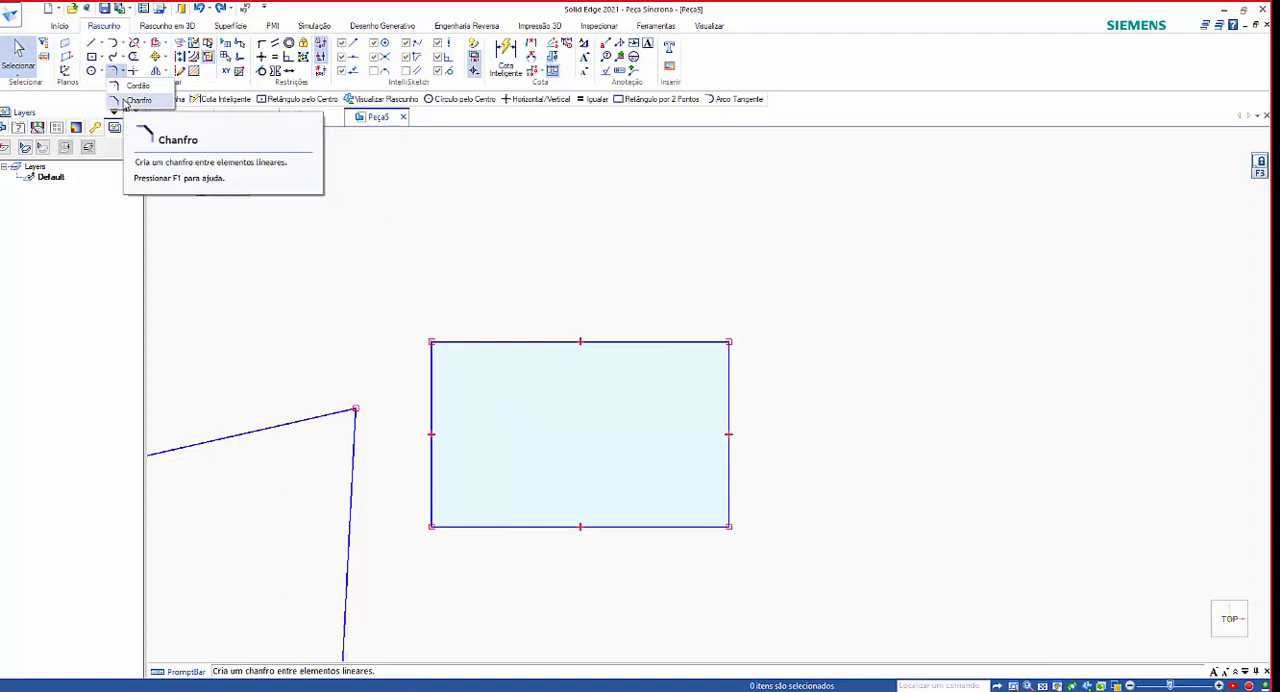
click(125, 102)
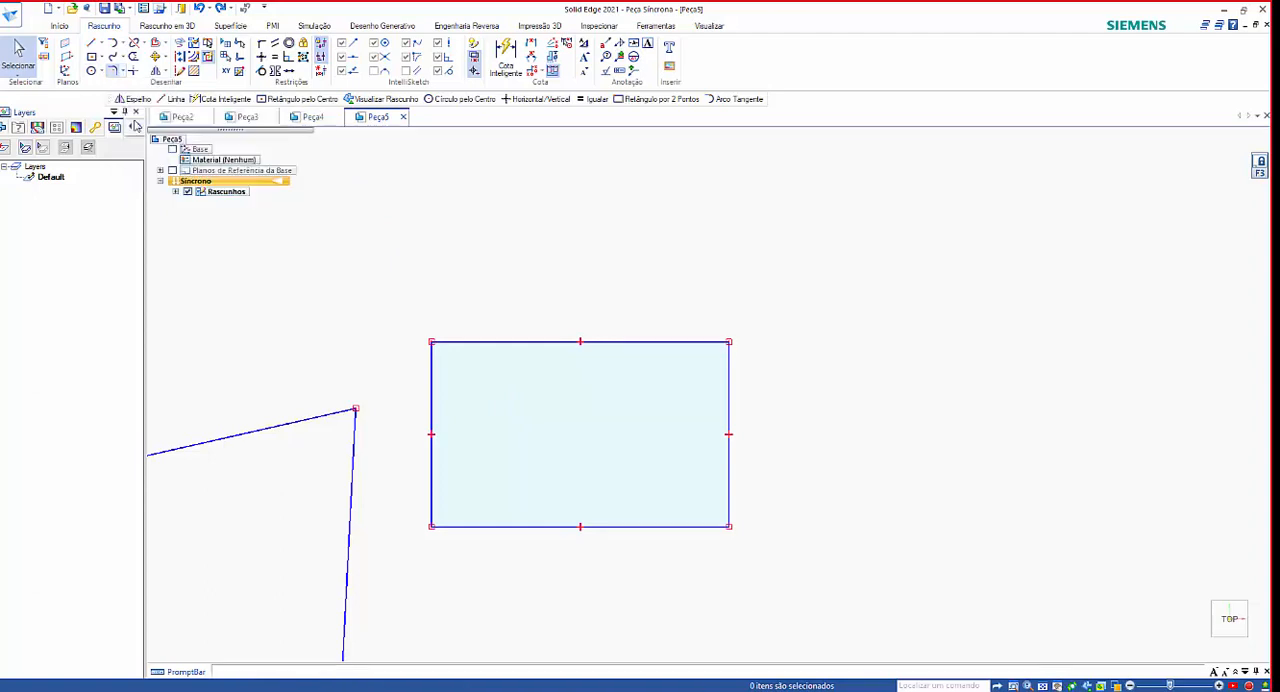
click(689, 342)
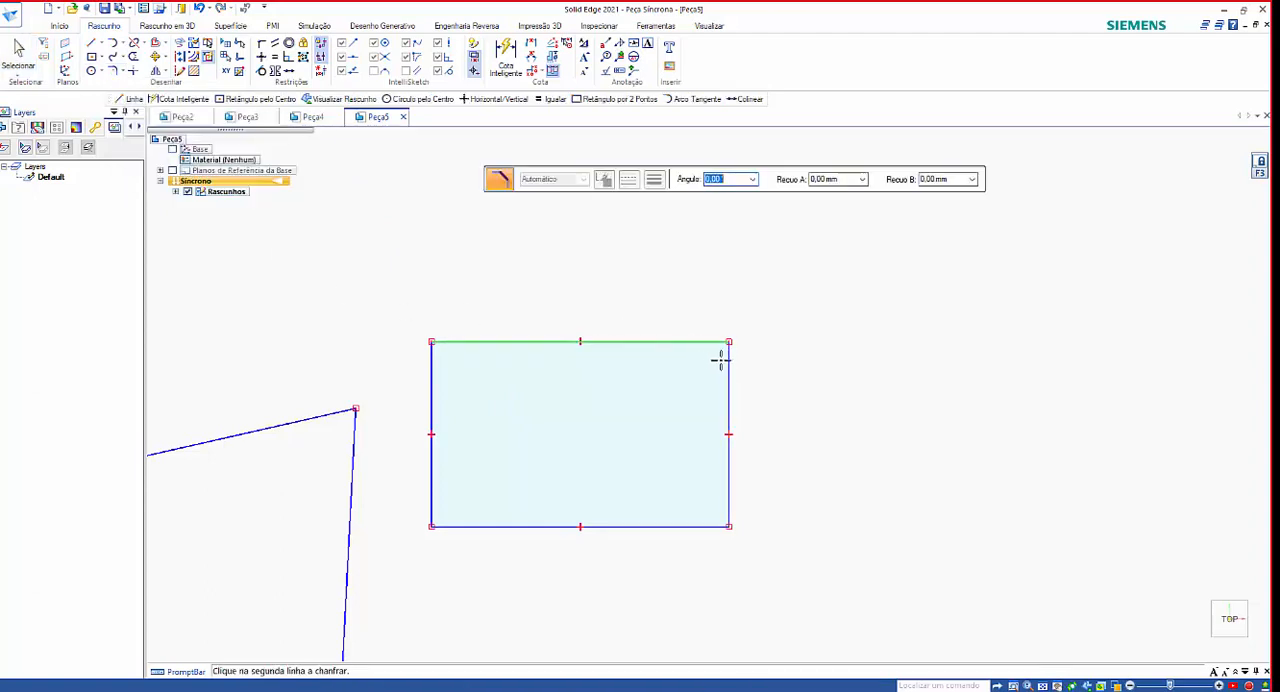
click(729, 370)
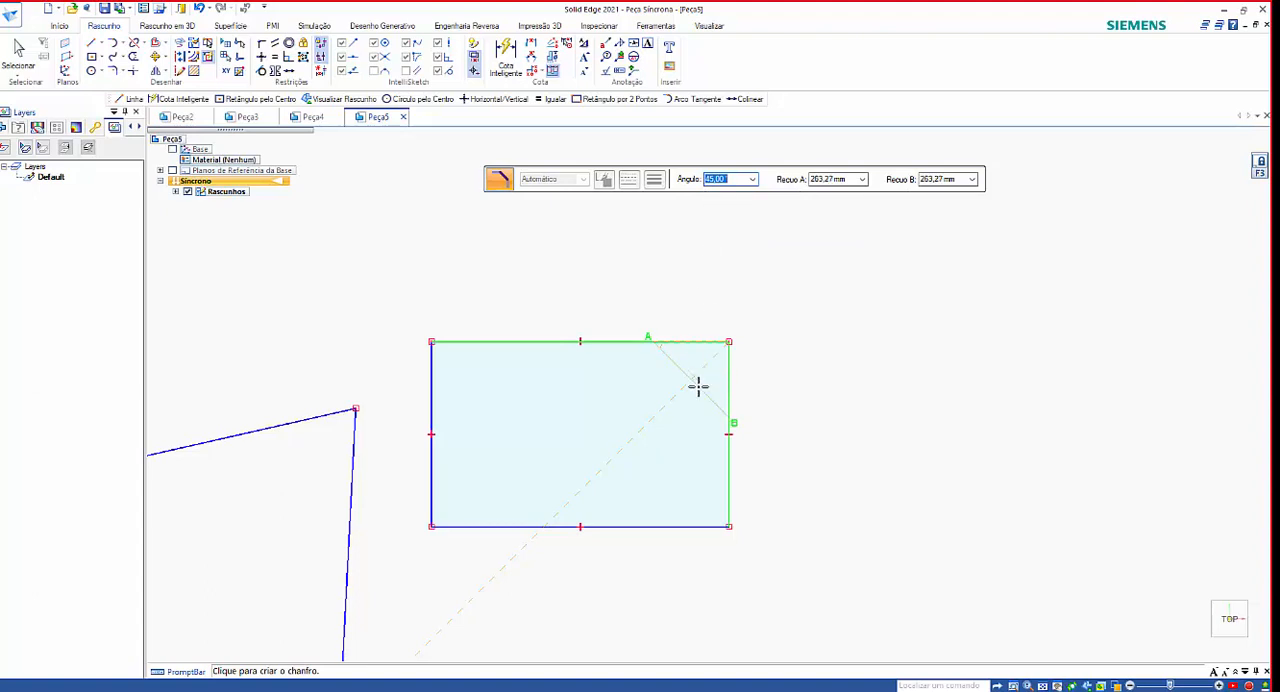
key(Tab)
text(100)
key(Tab)
text(50)
key(Tab)
scroll(706, 376, up, 2)
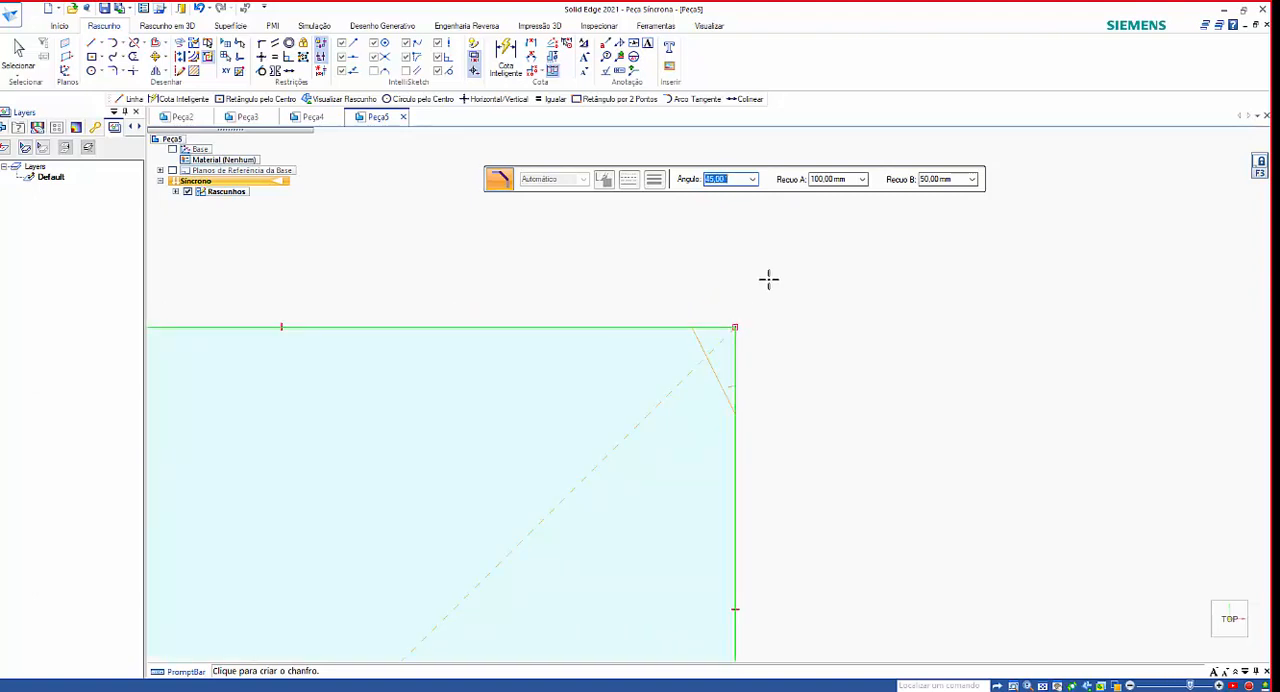
scroll(765, 283, up, 1)
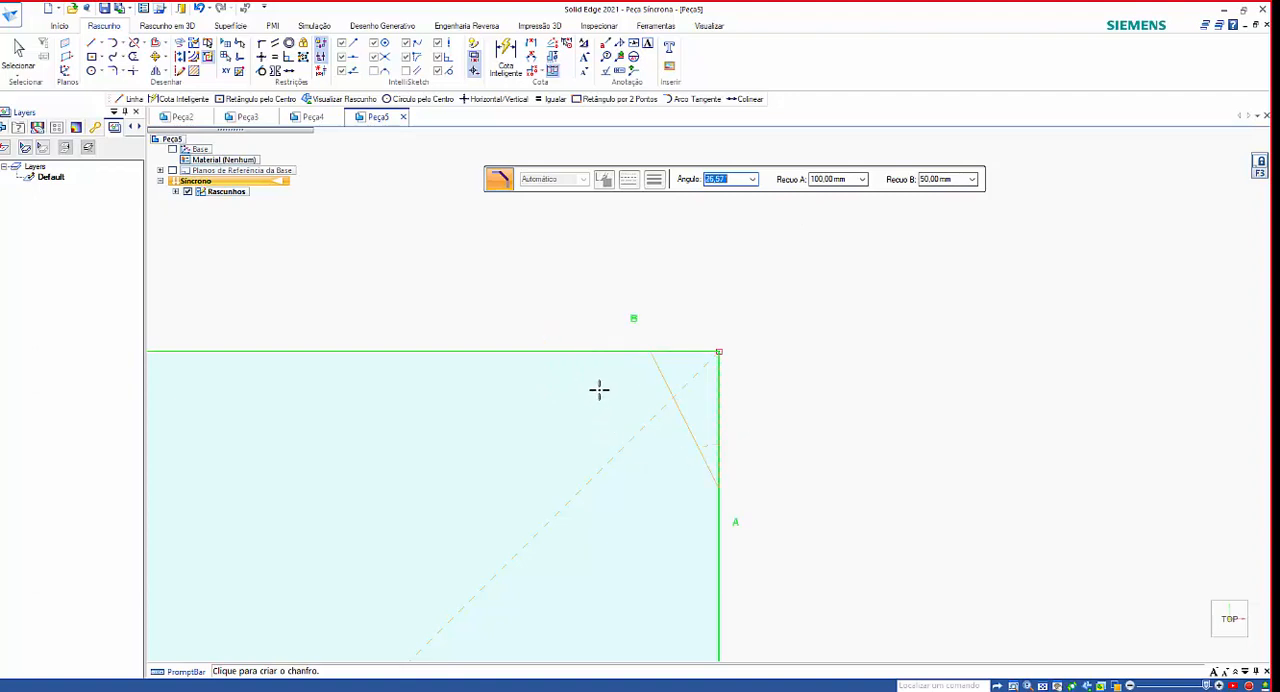
click(652, 470)
scroll(1077, 380, down, 5)
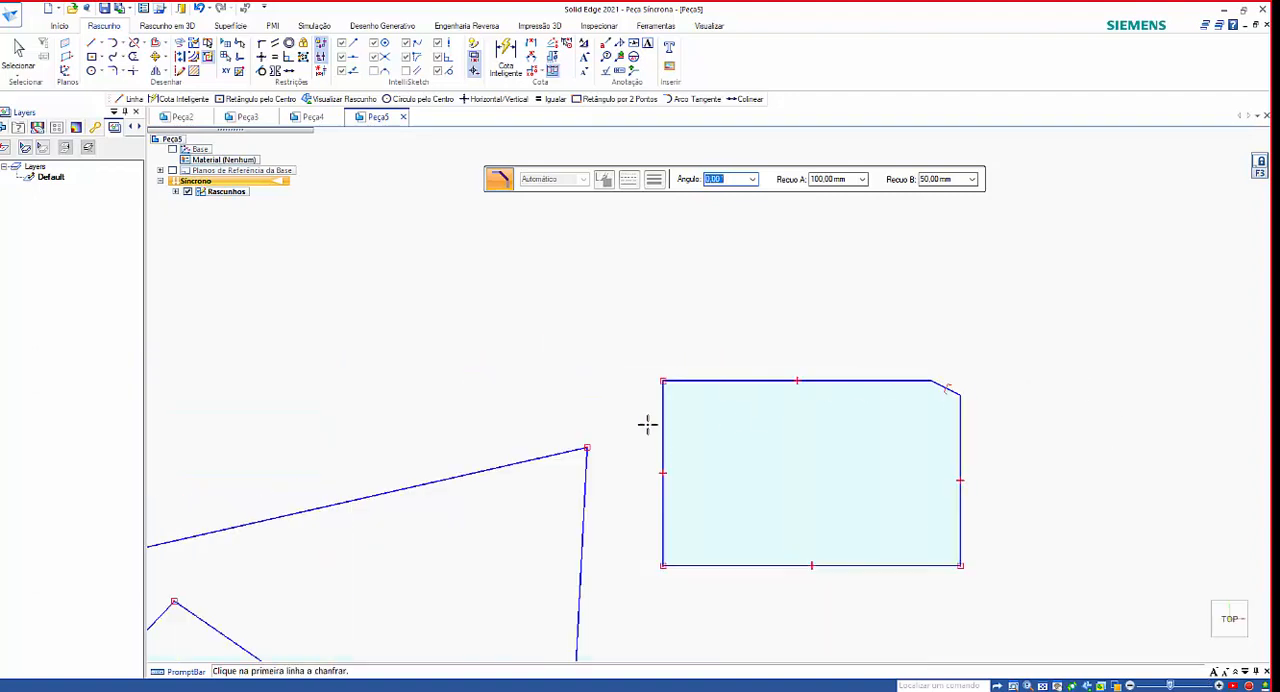
Chamfer the rectangle's upper-left corner with setbacks of 100 mm along the left edge and 50 mm along the top edge.
click(695, 381)
click(663, 402)
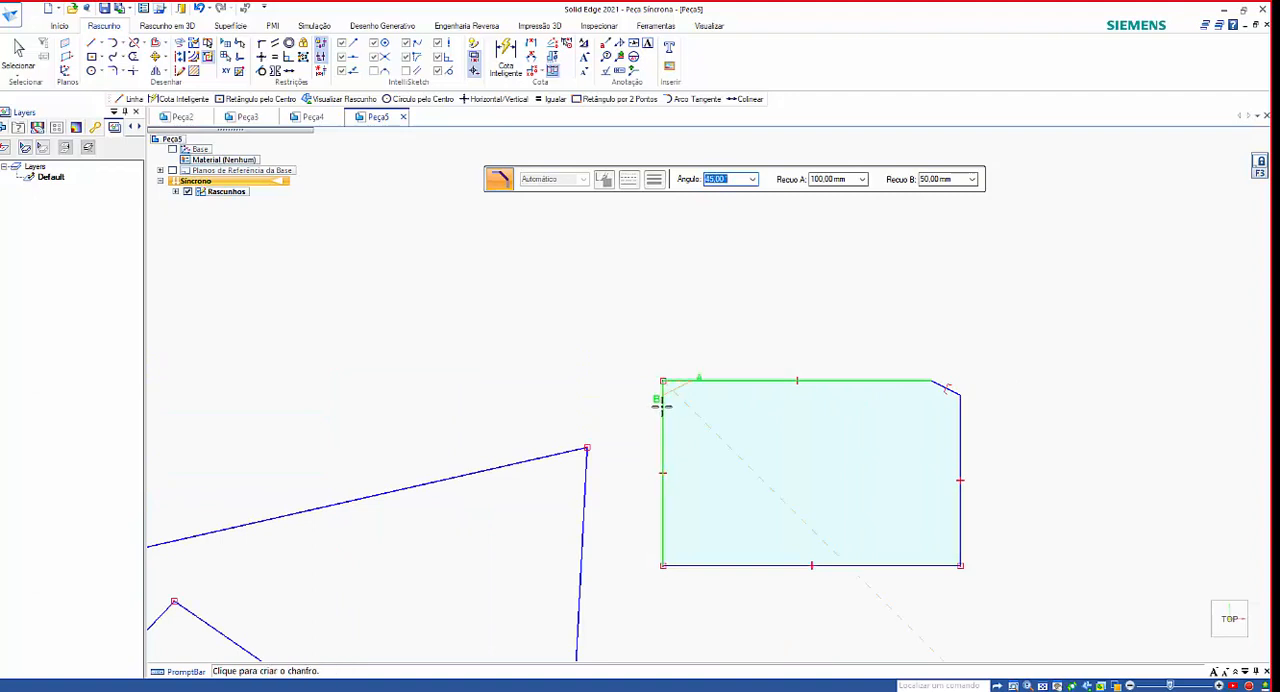
scroll(661, 405, up, 4)
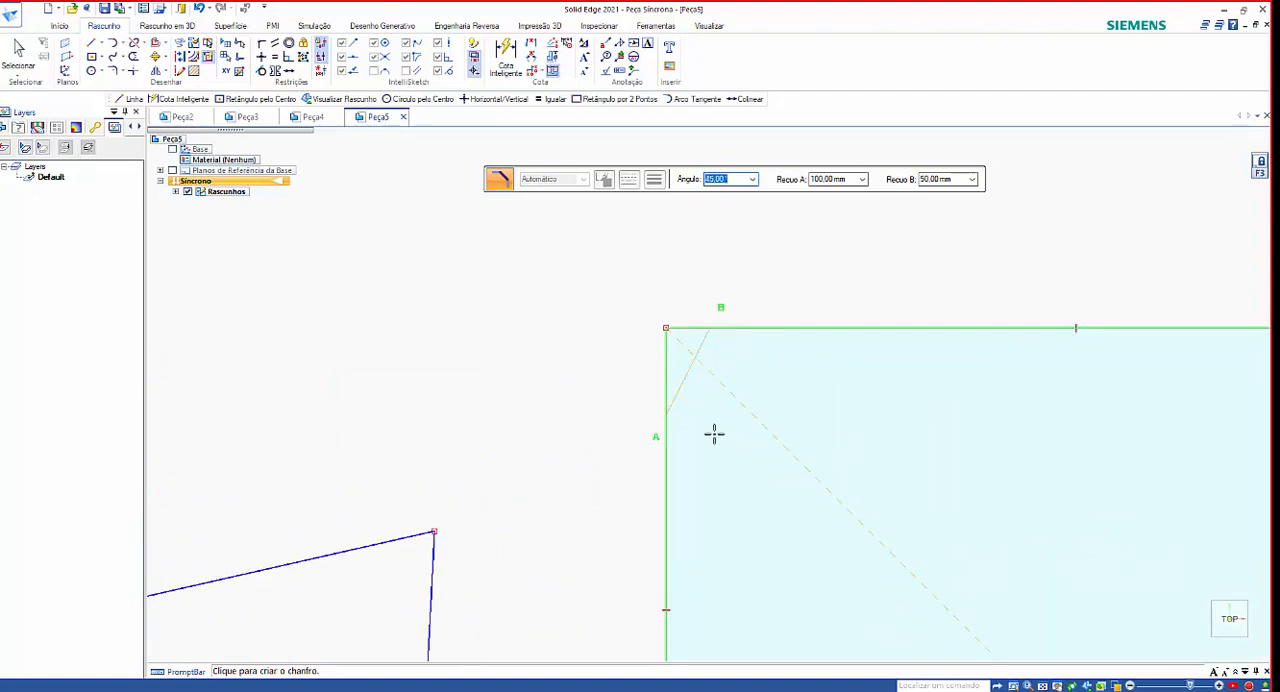
click(745, 340)
scroll(571, 375, down, 4)
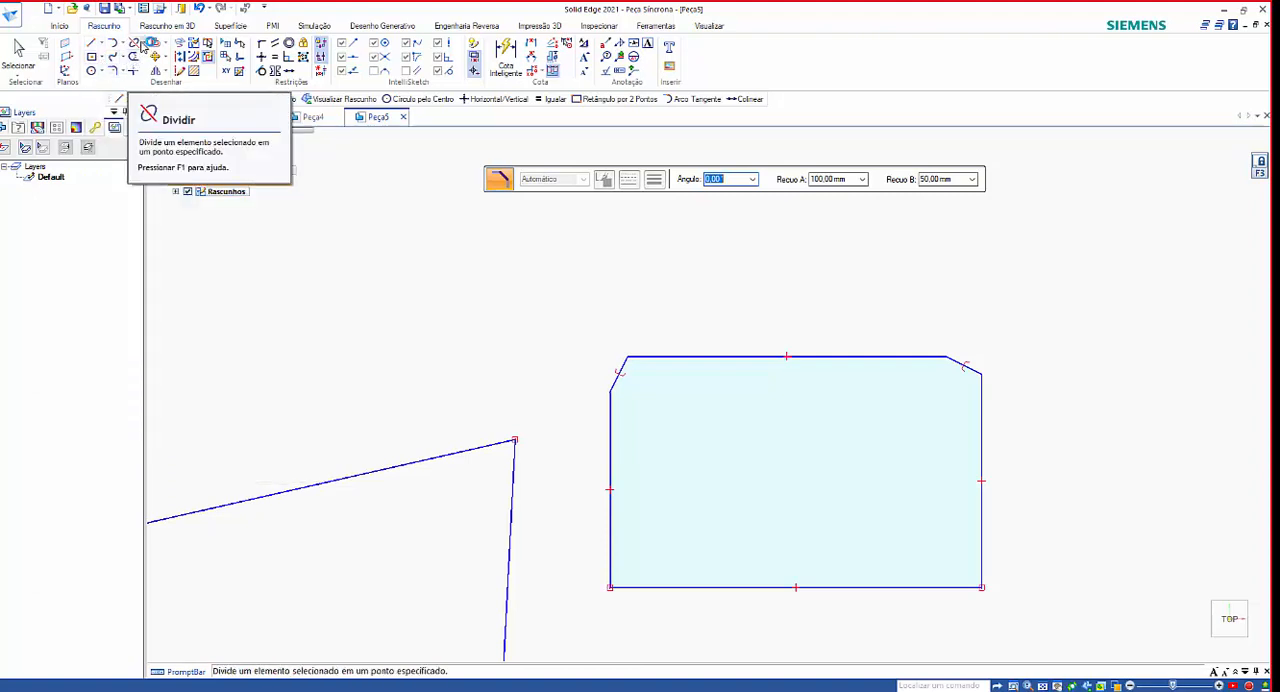
Split the rectangle's top edge at its midpoint and leave the Split command.
click(143, 46)
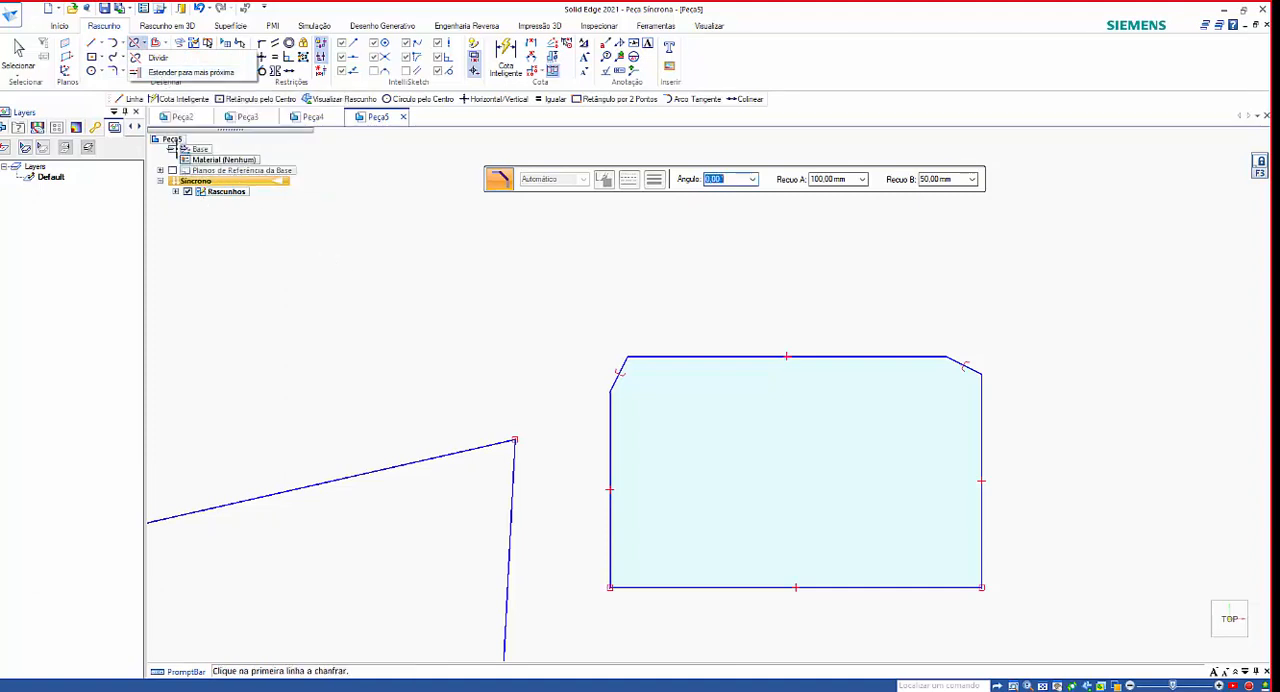
click(150, 58)
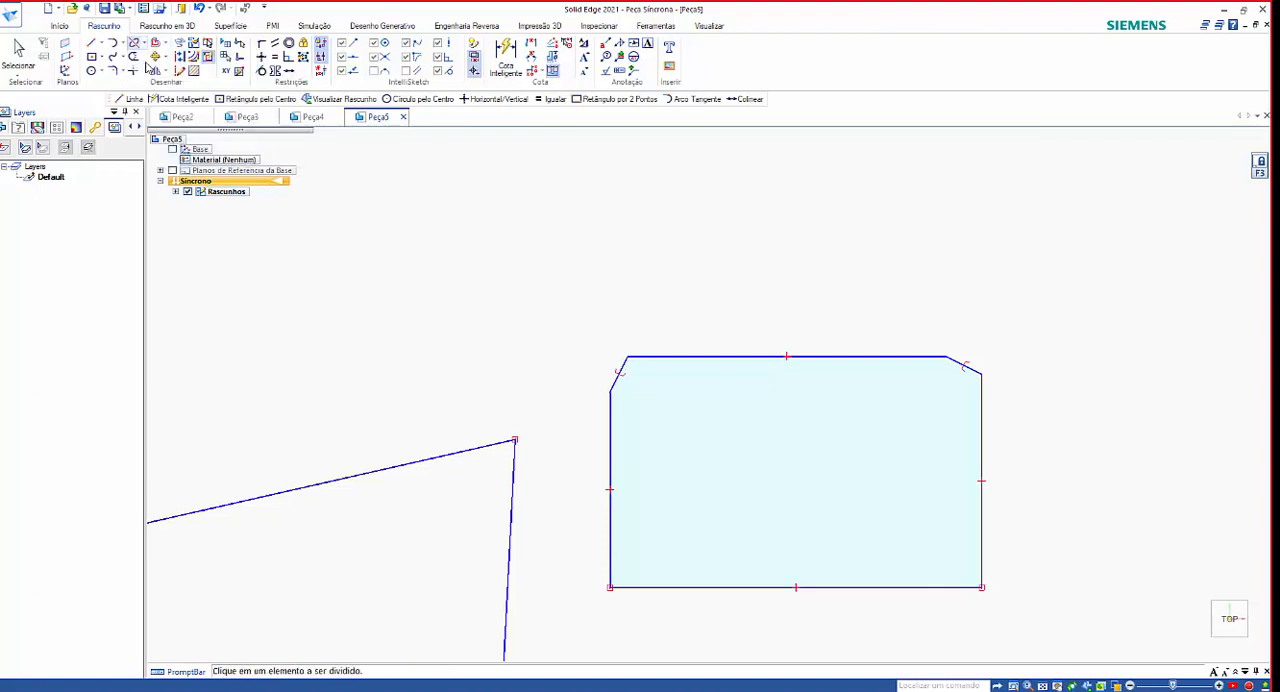
click(703, 356)
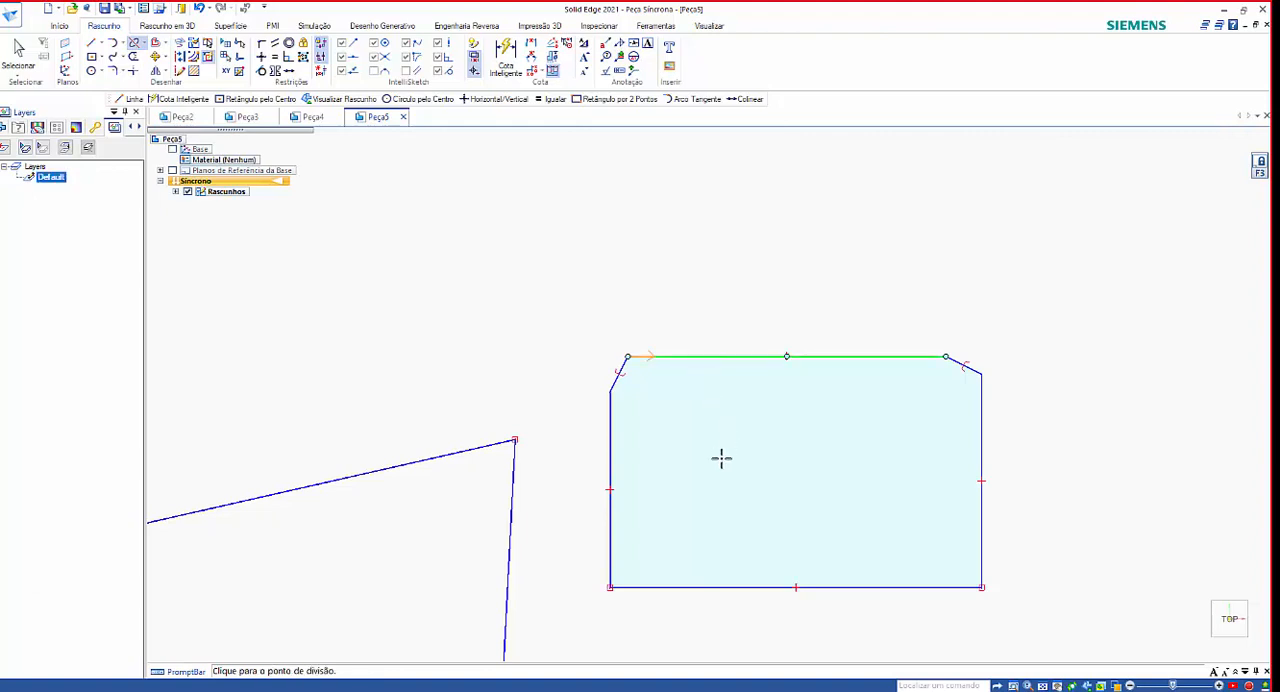
click(786, 357)
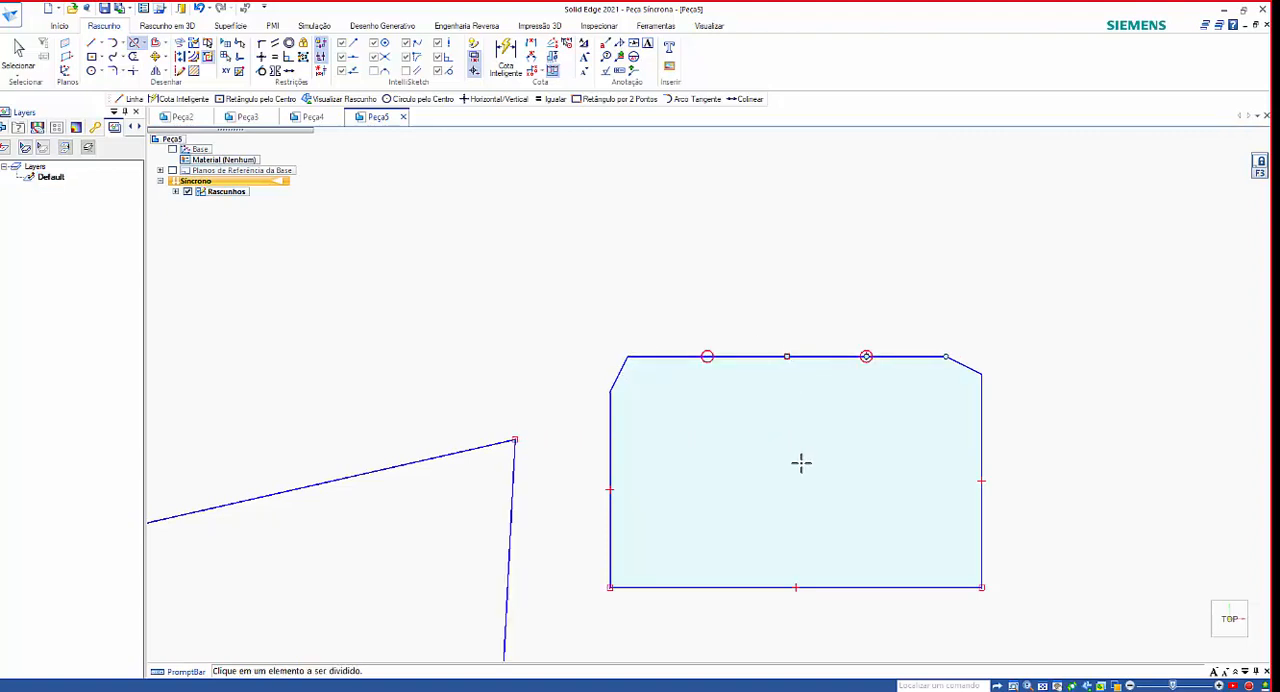
key(Escape)
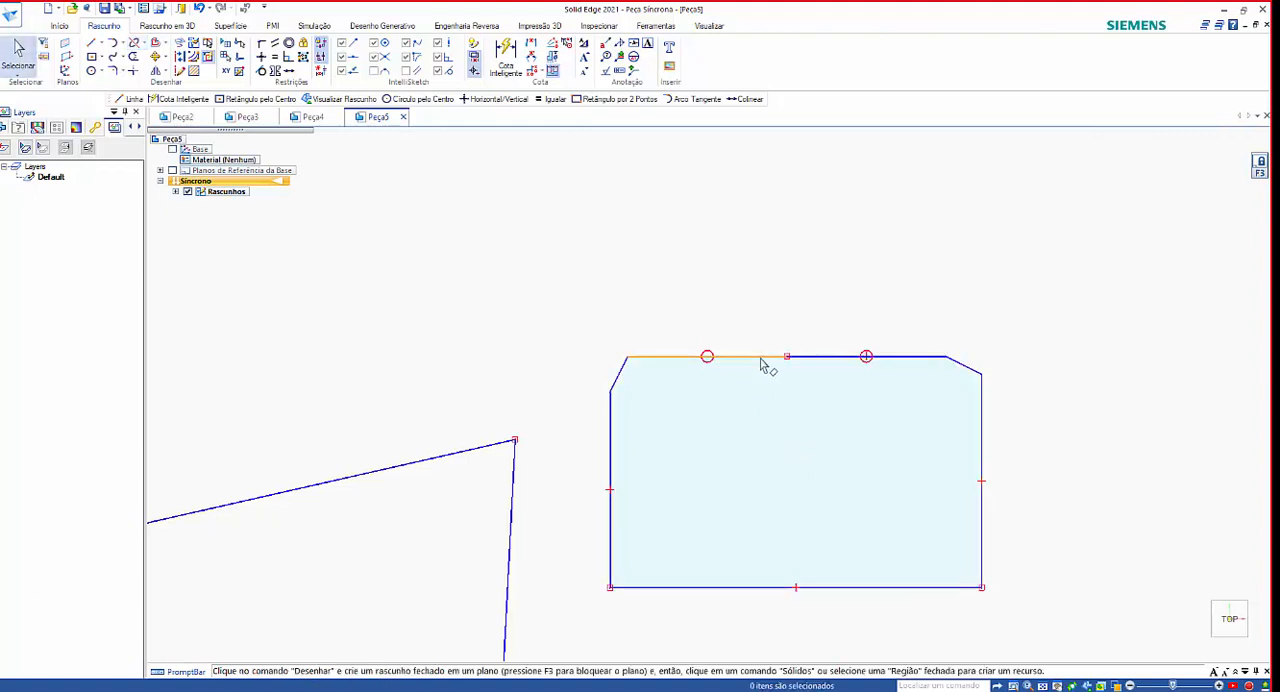
Delete the left half of the rectangle's split top edge.
click(790, 366)
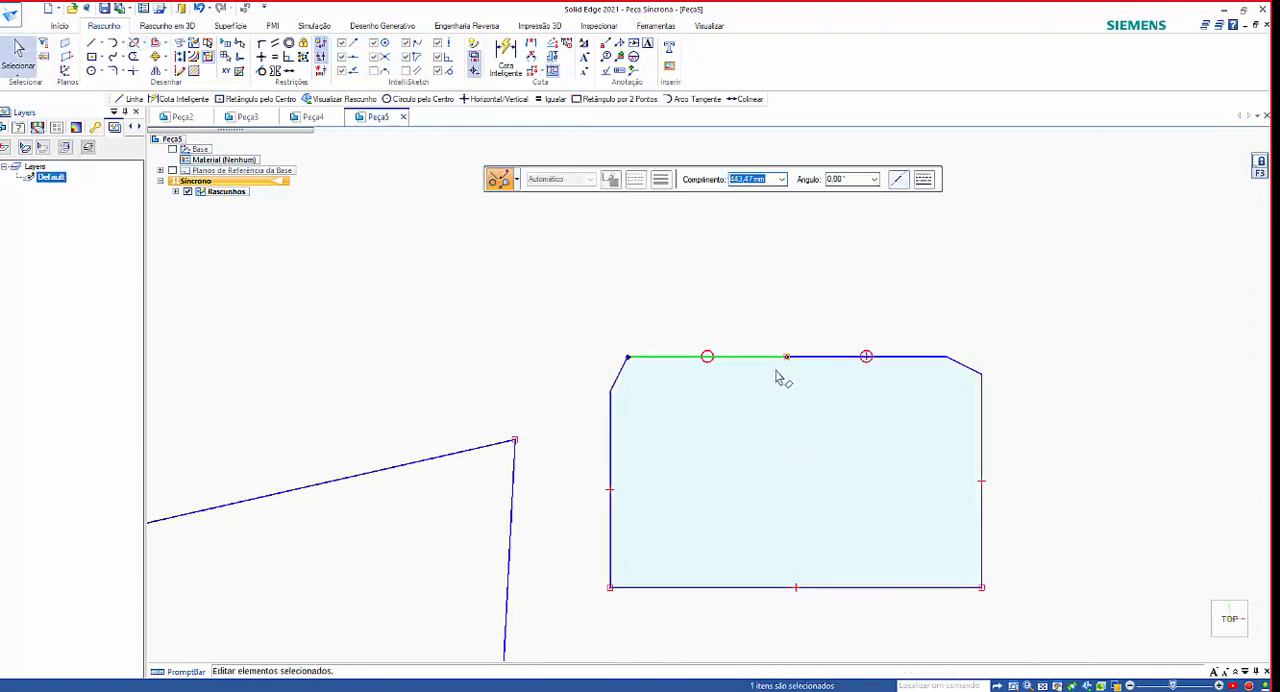
key(Delete)
click(820, 360)
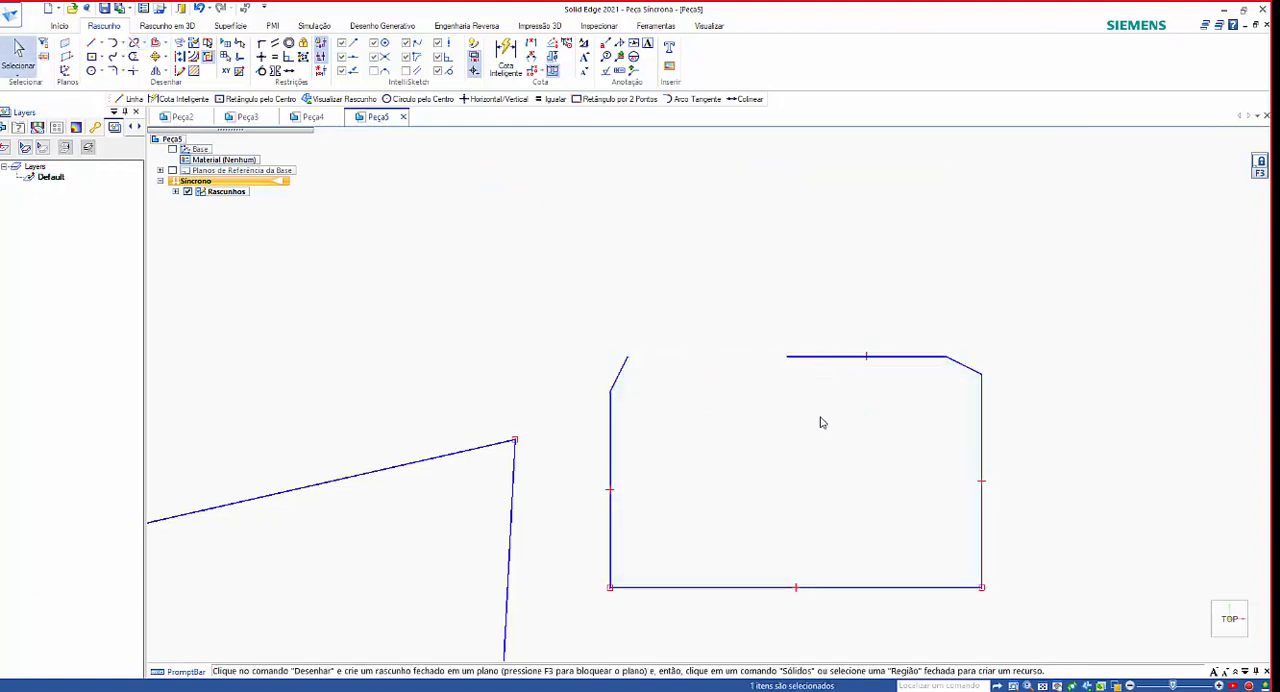
key(Escape)
Split the zigzag's lower diagonal line at its midpoint and delete its lower-right half.
scroll(818, 456, down, 2)
scroll(557, 531, down, 3)
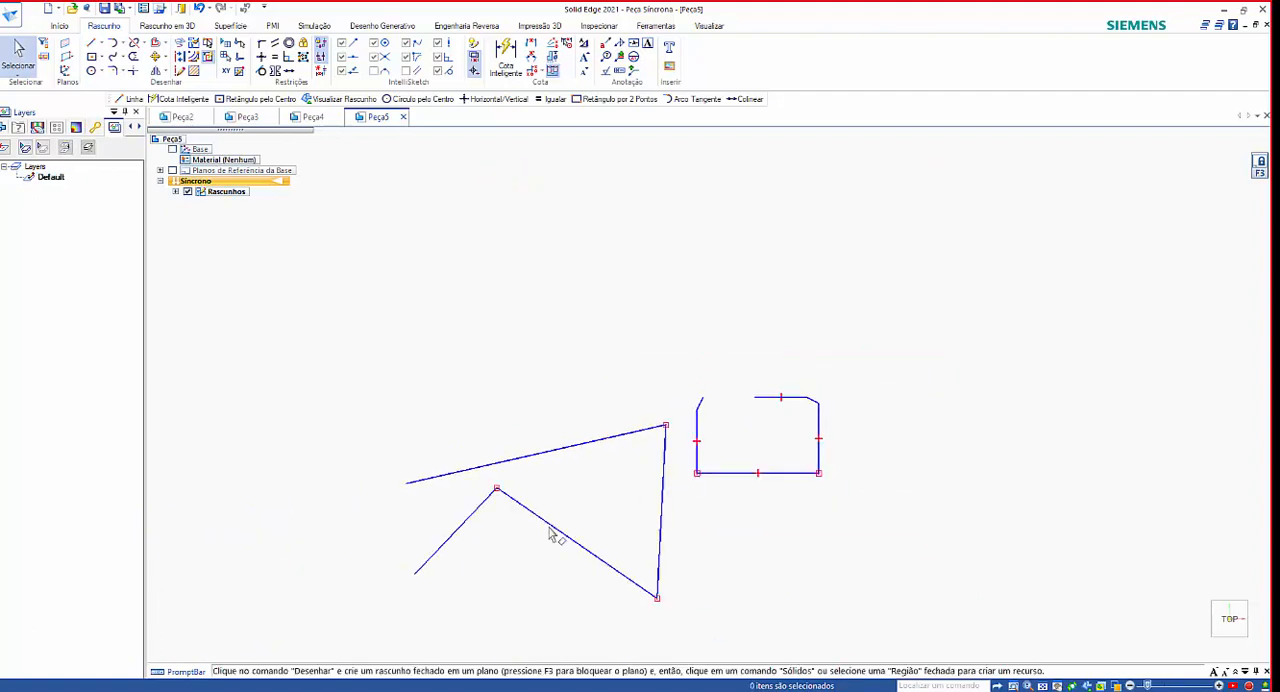
scroll(545, 518, up, 2)
click(545, 519)
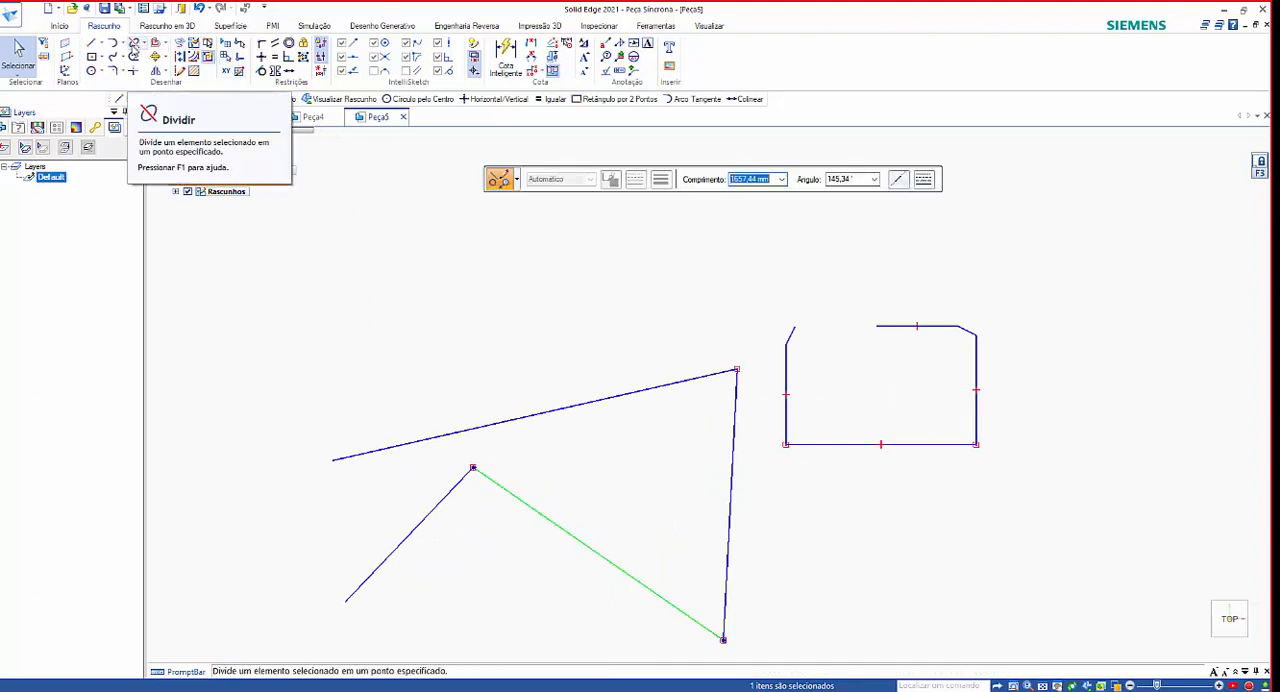
click(134, 45)
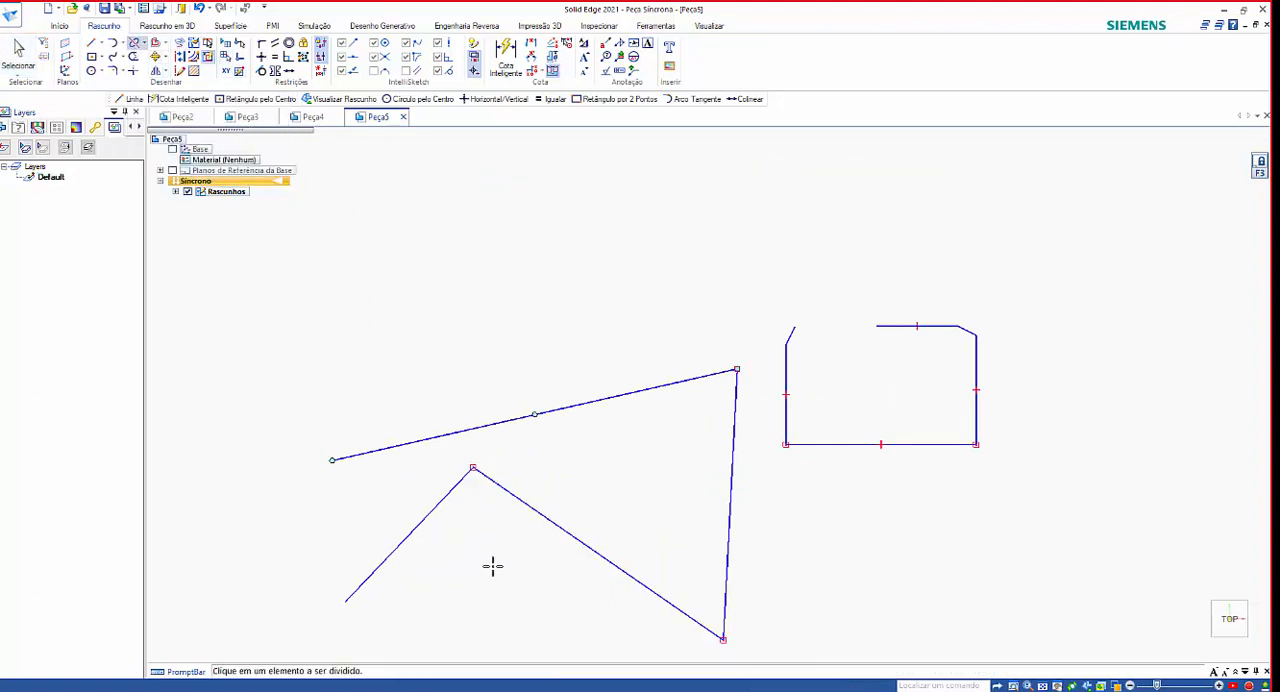
click(550, 522)
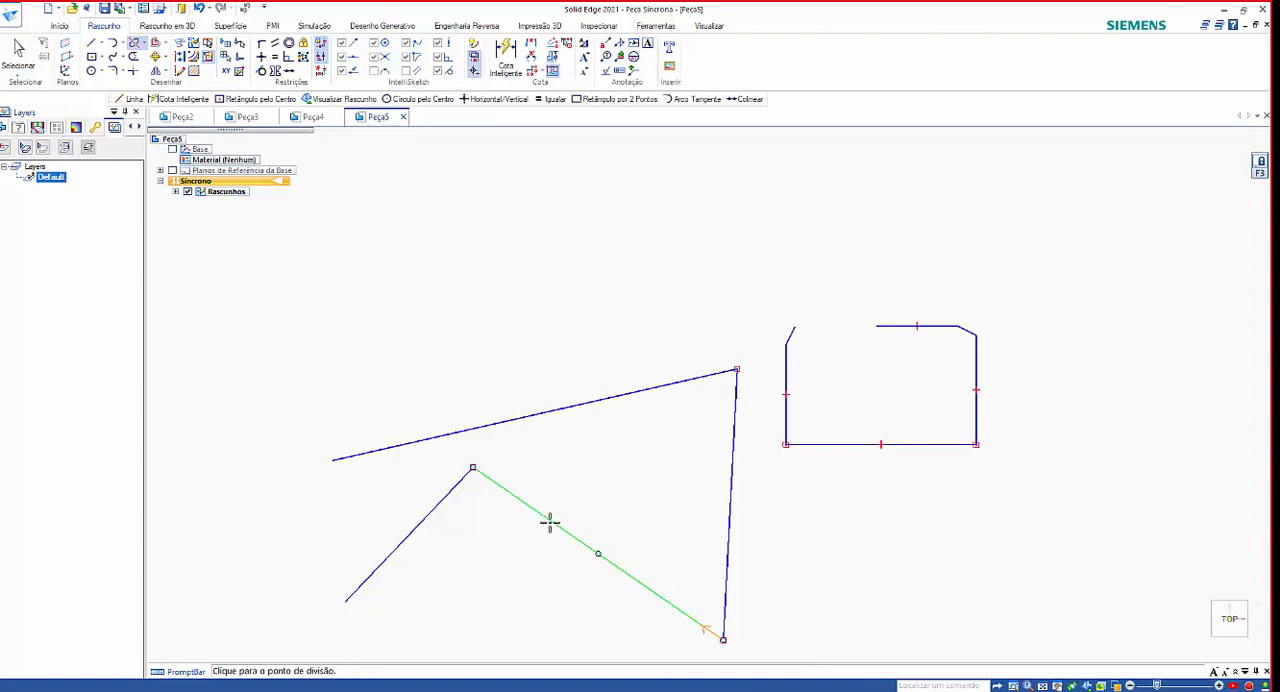
click(598, 554)
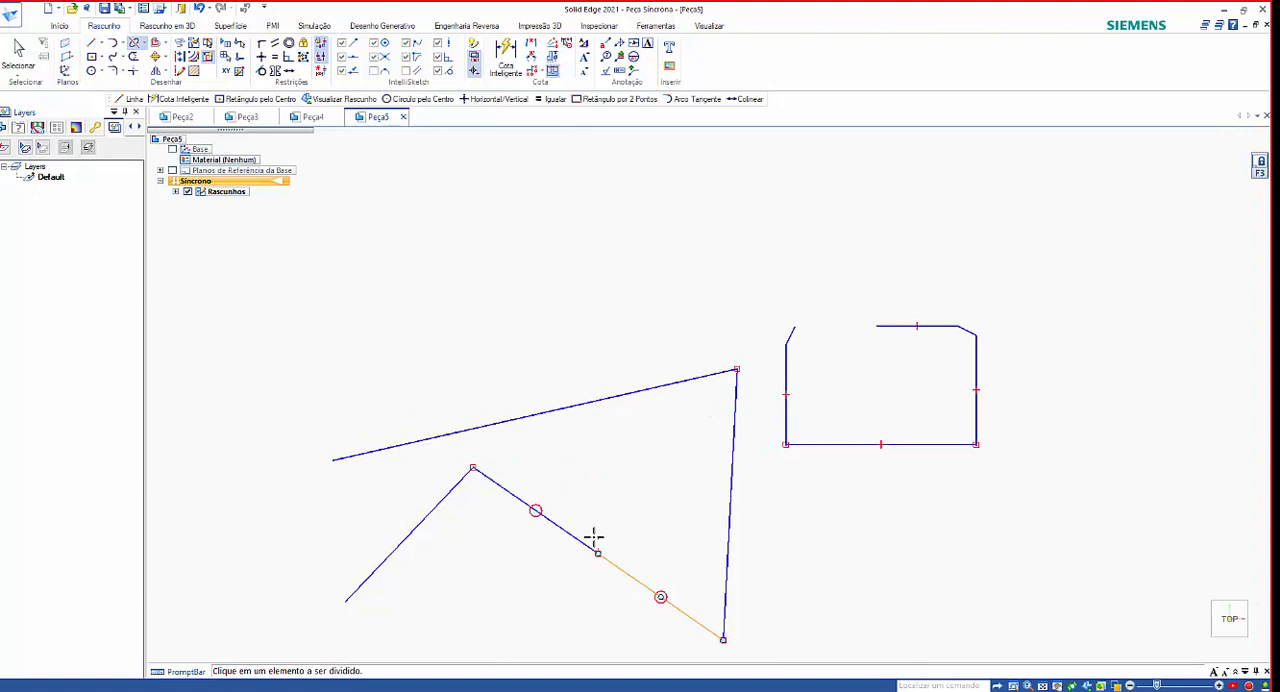
key(Escape)
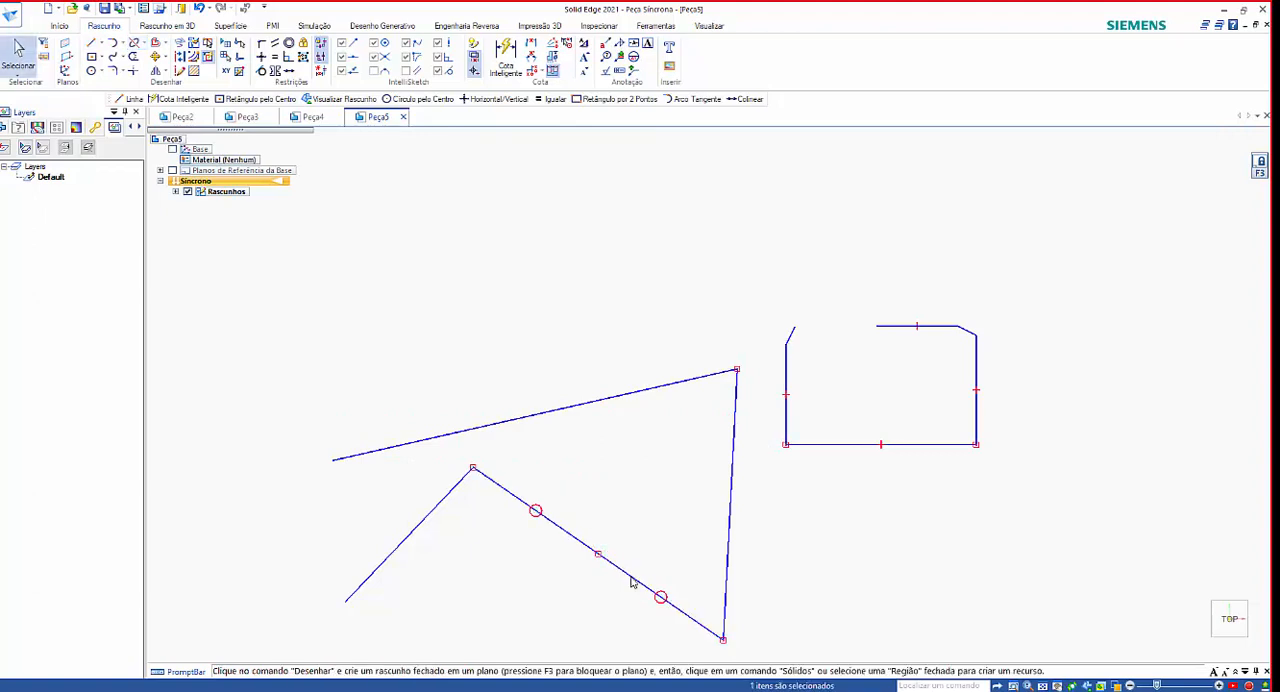
click(631, 578)
key(Delete)
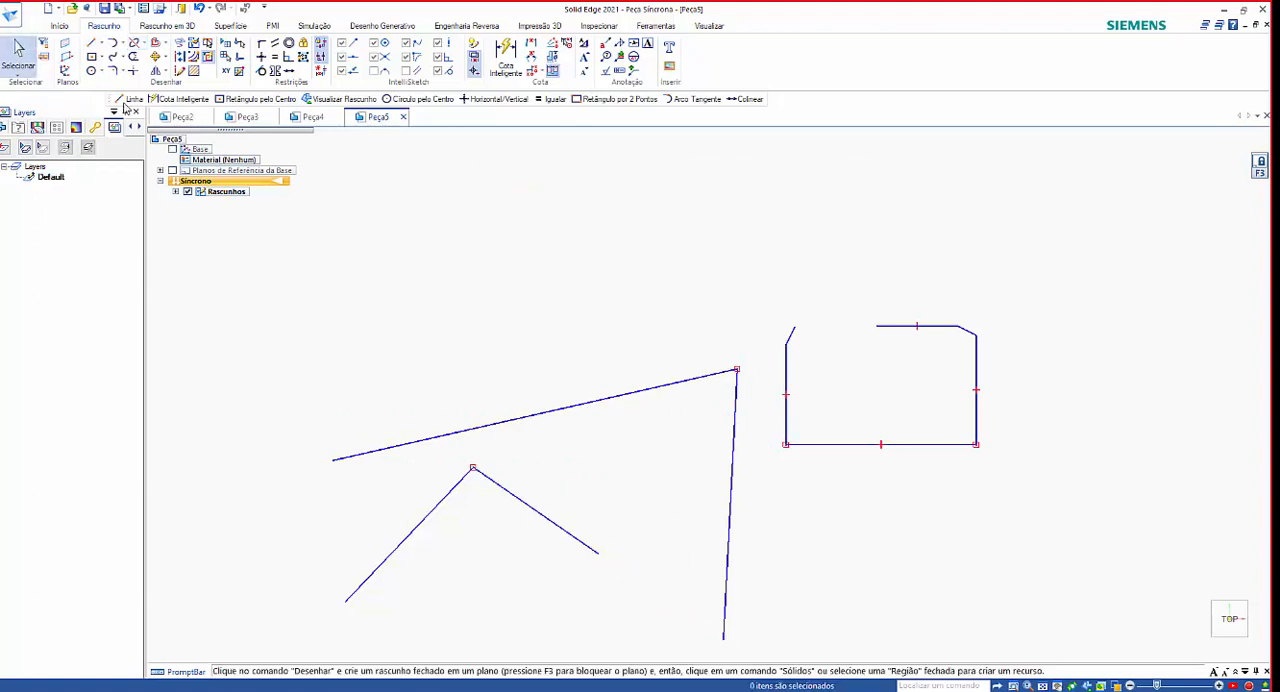
Split the zigzag's near-vertical line at a point about 305 mm above its lower end.
click(134, 43)
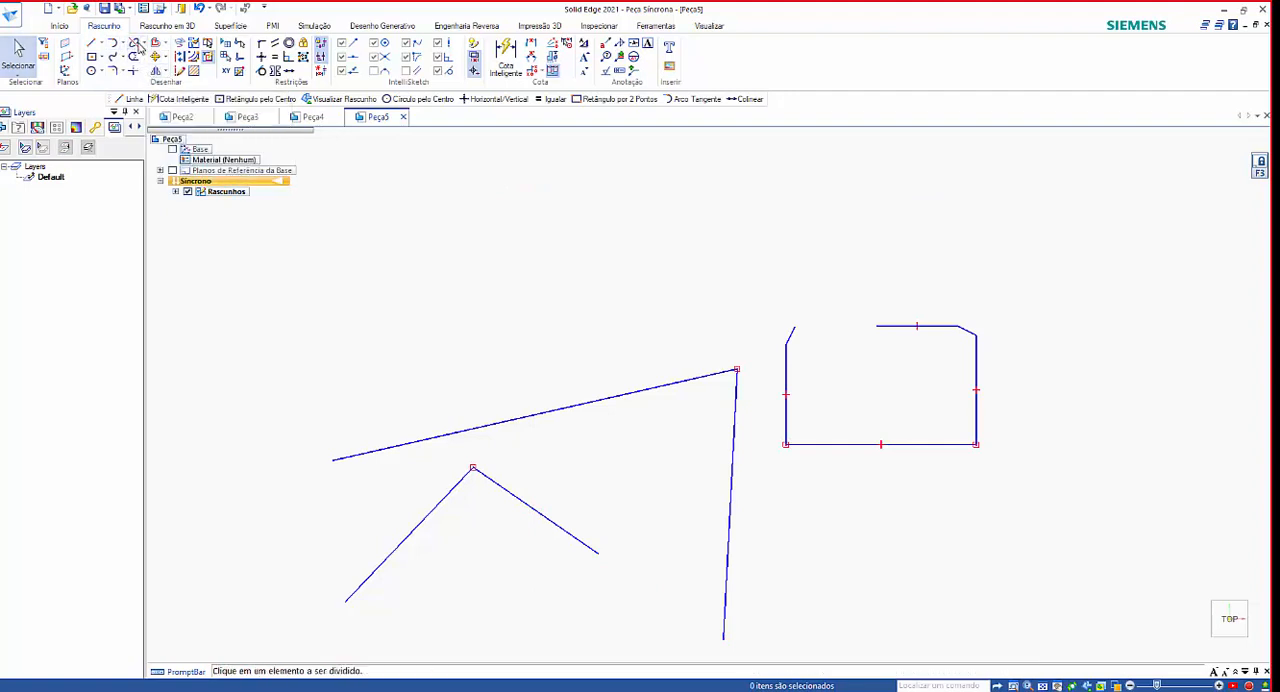
click(735, 425)
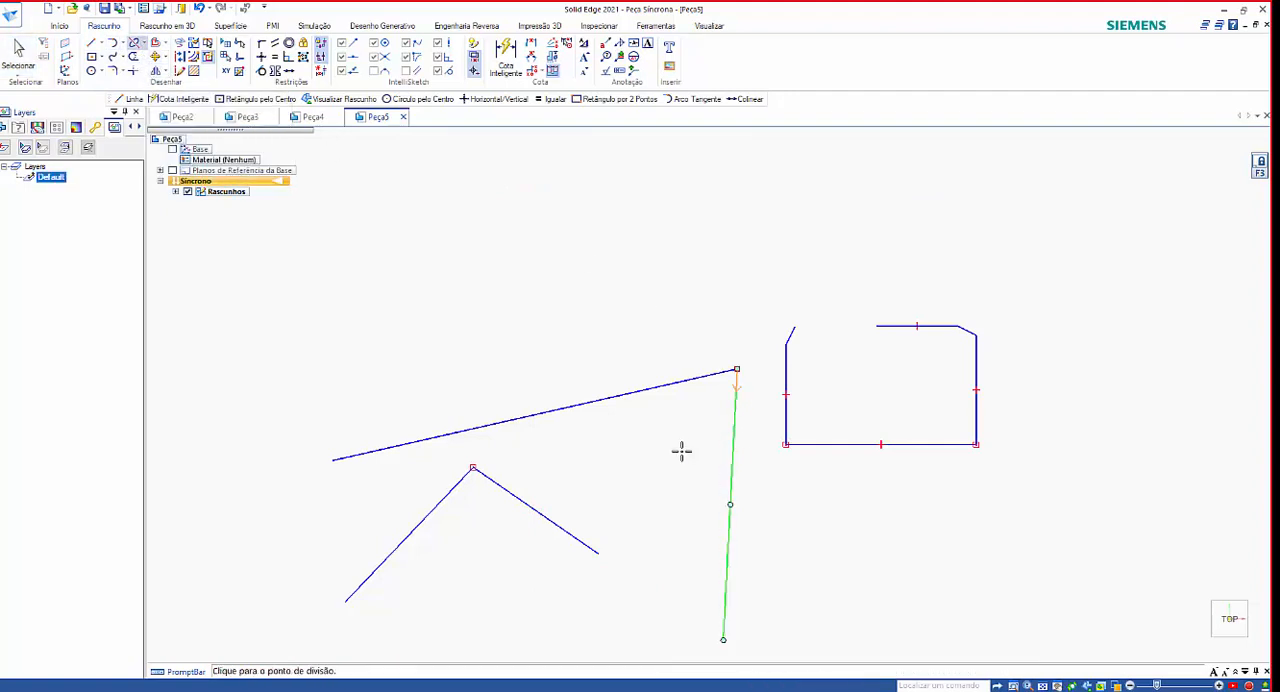
scroll(683, 449, down, 3)
scroll(712, 515, up, 5)
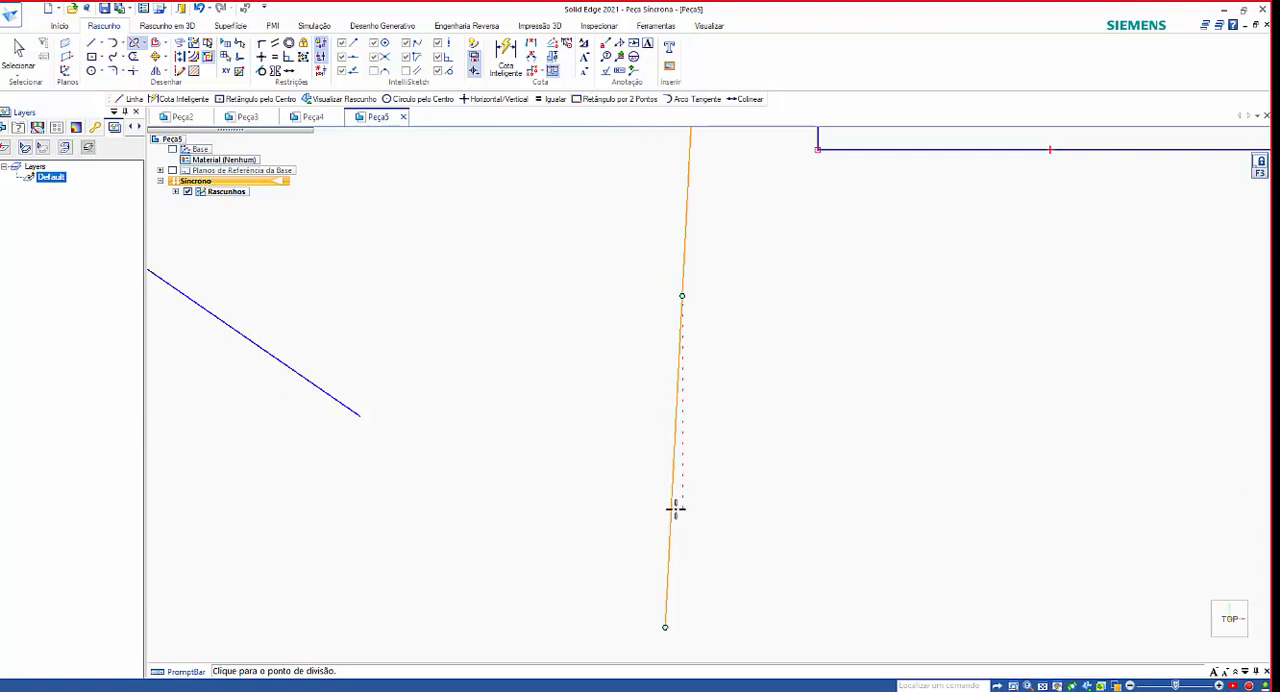
click(671, 517)
click(671, 490)
scroll(779, 401, down, 3)
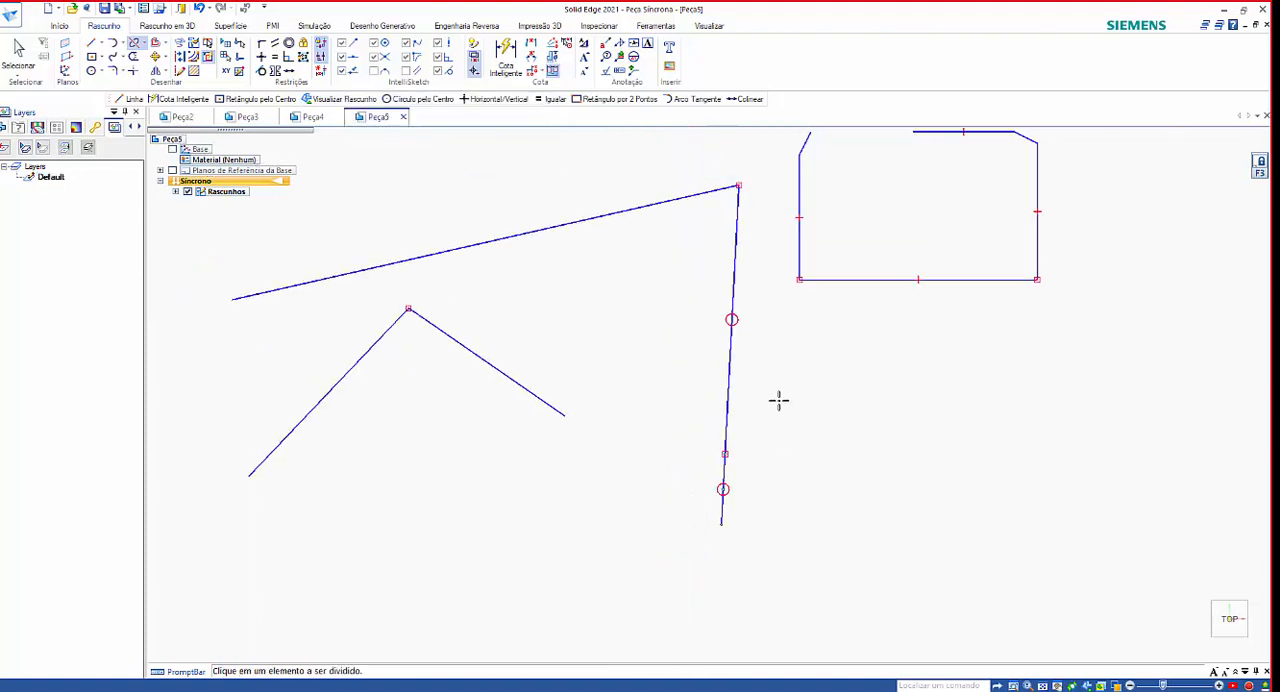
key(Escape)
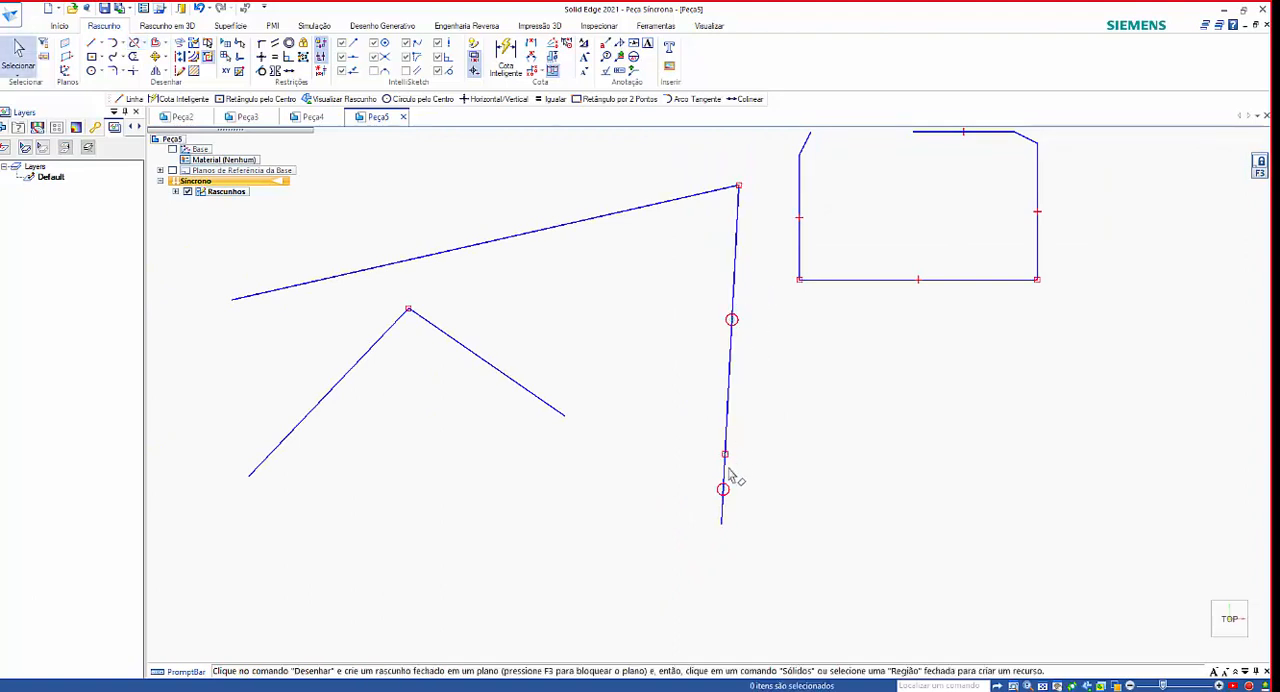
Delete the short lower piece of the split near-vertical line.
click(726, 484)
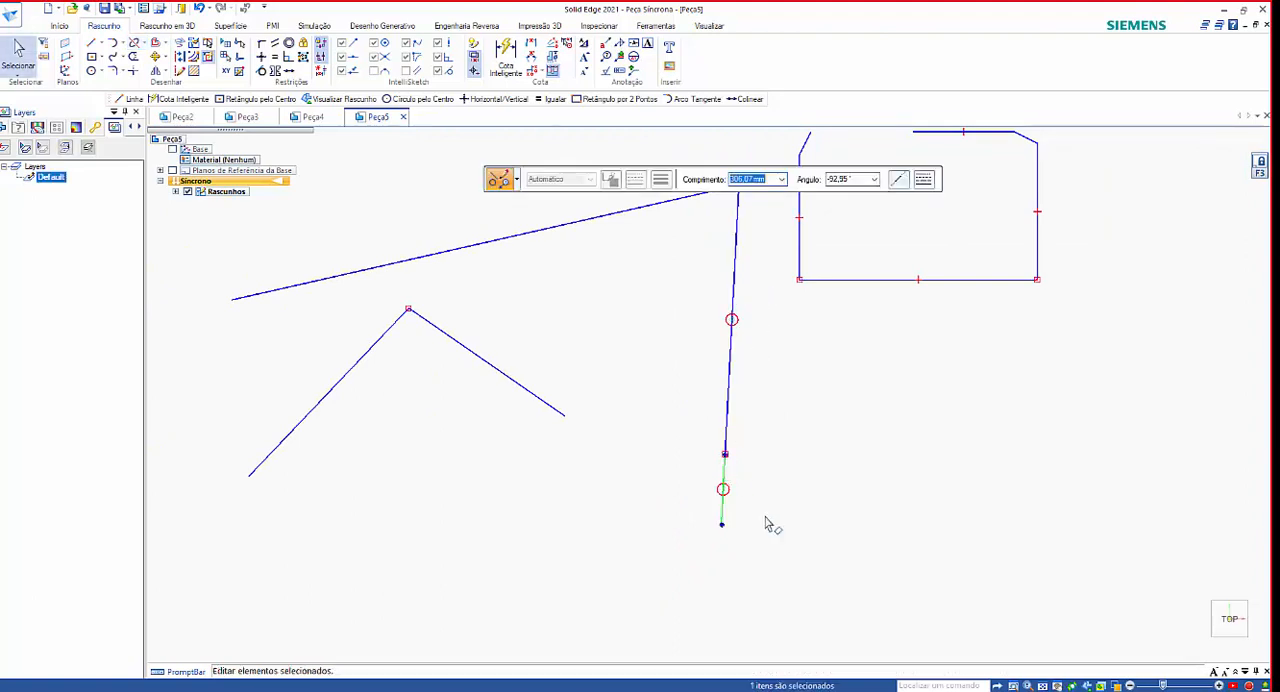
key(Delete)
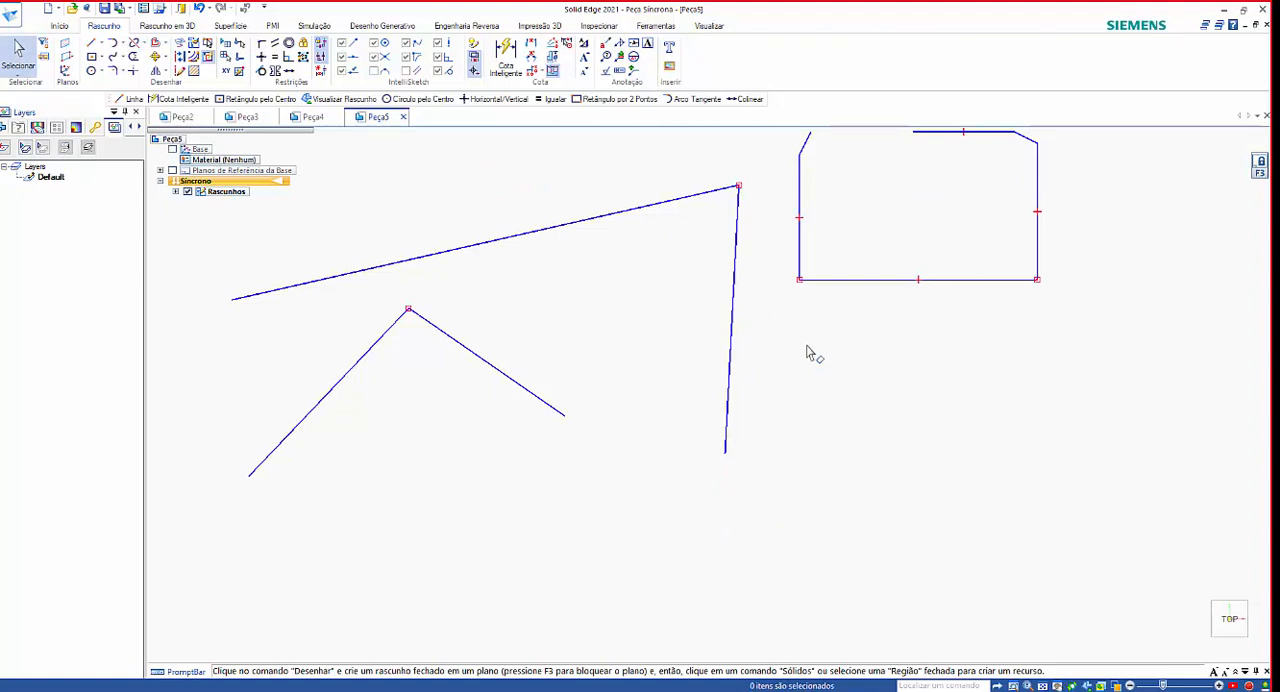
scroll(777, 391, down, 2)
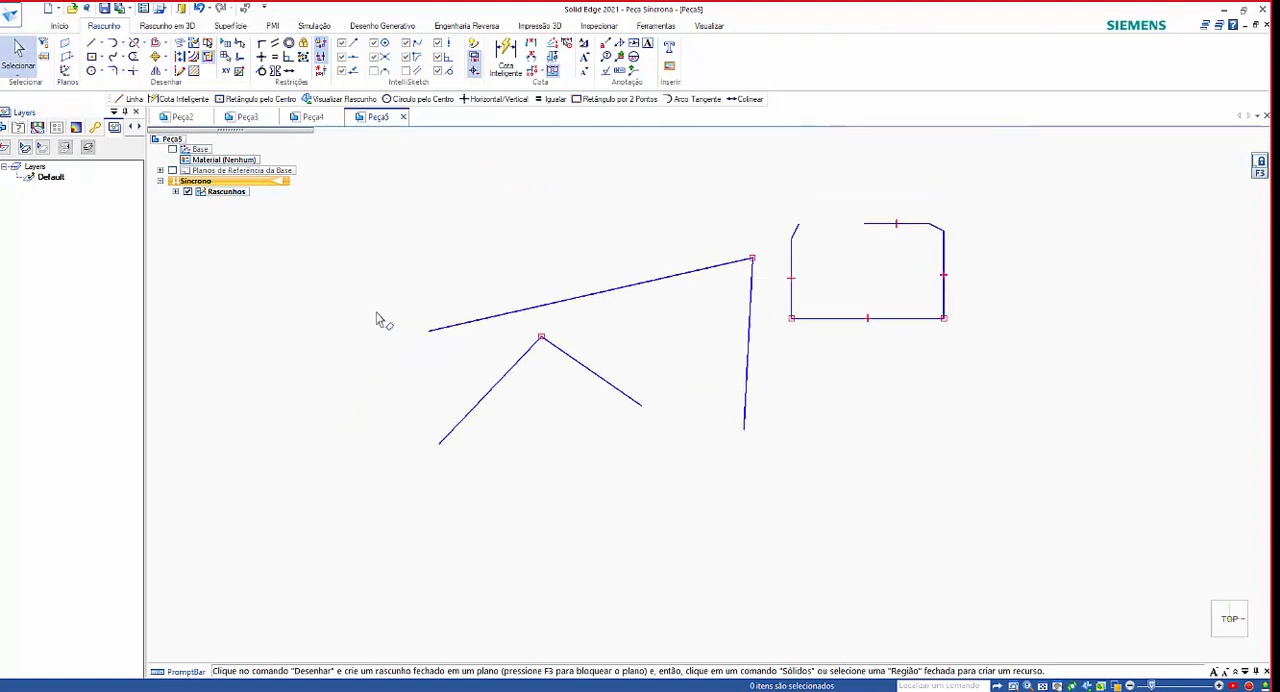
Extend the rectangle's shortened top edge to the nearest element, the slanted line at its upper-left corner.
scroll(380, 320, down, 1)
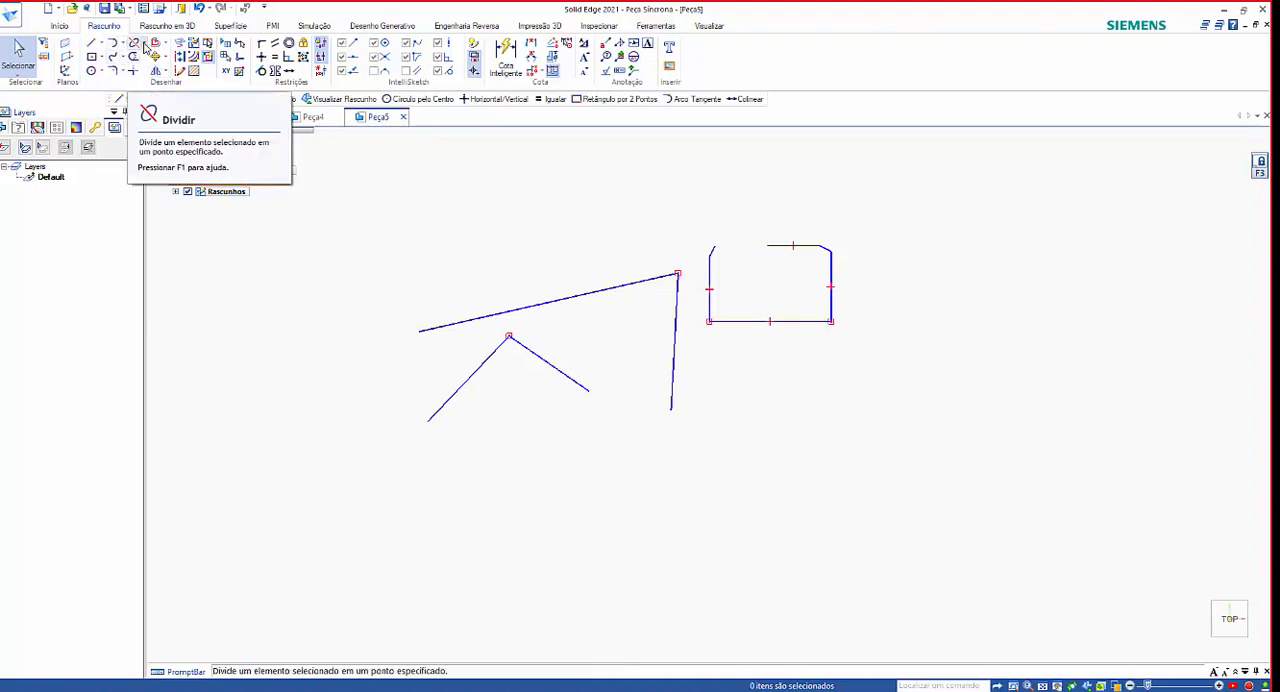
click(145, 46)
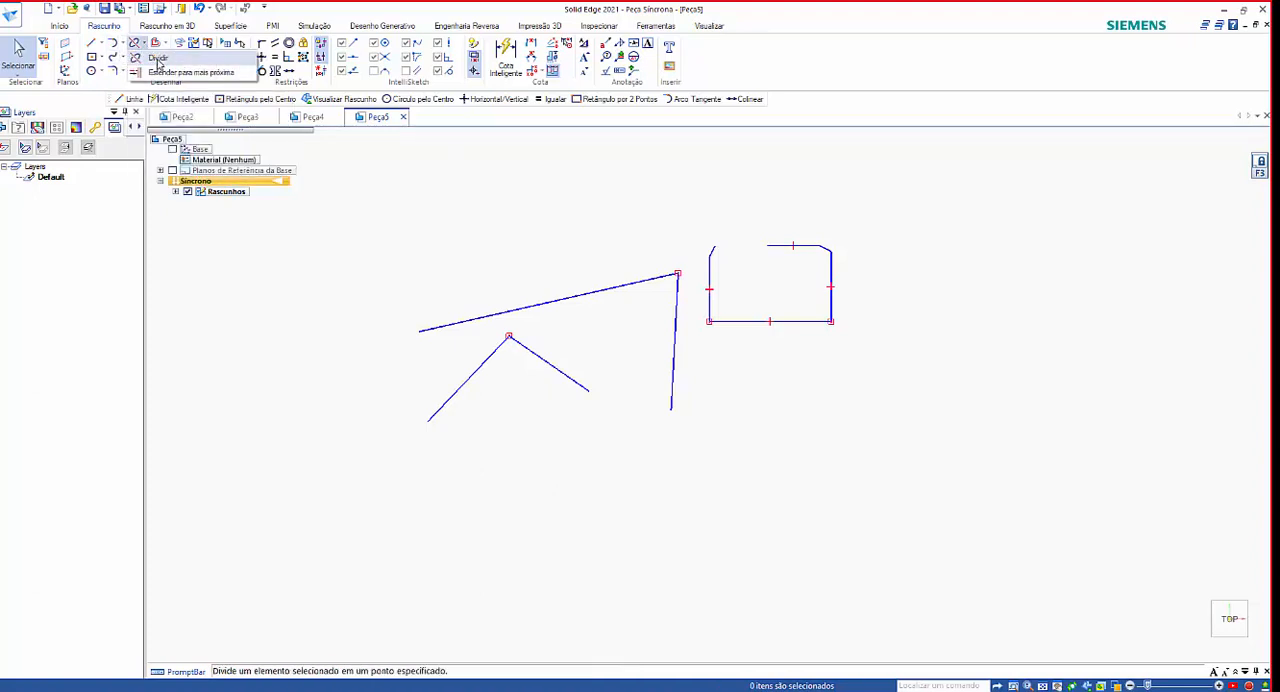
click(162, 74)
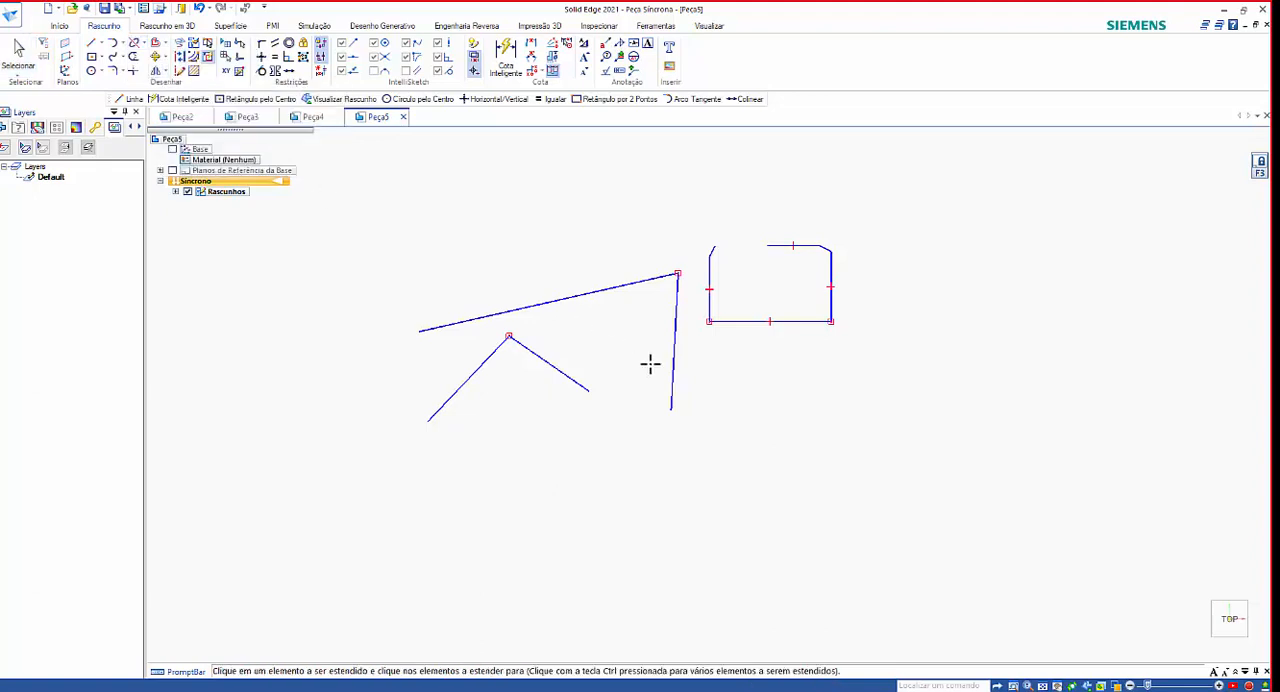
scroll(777, 287, down, 2)
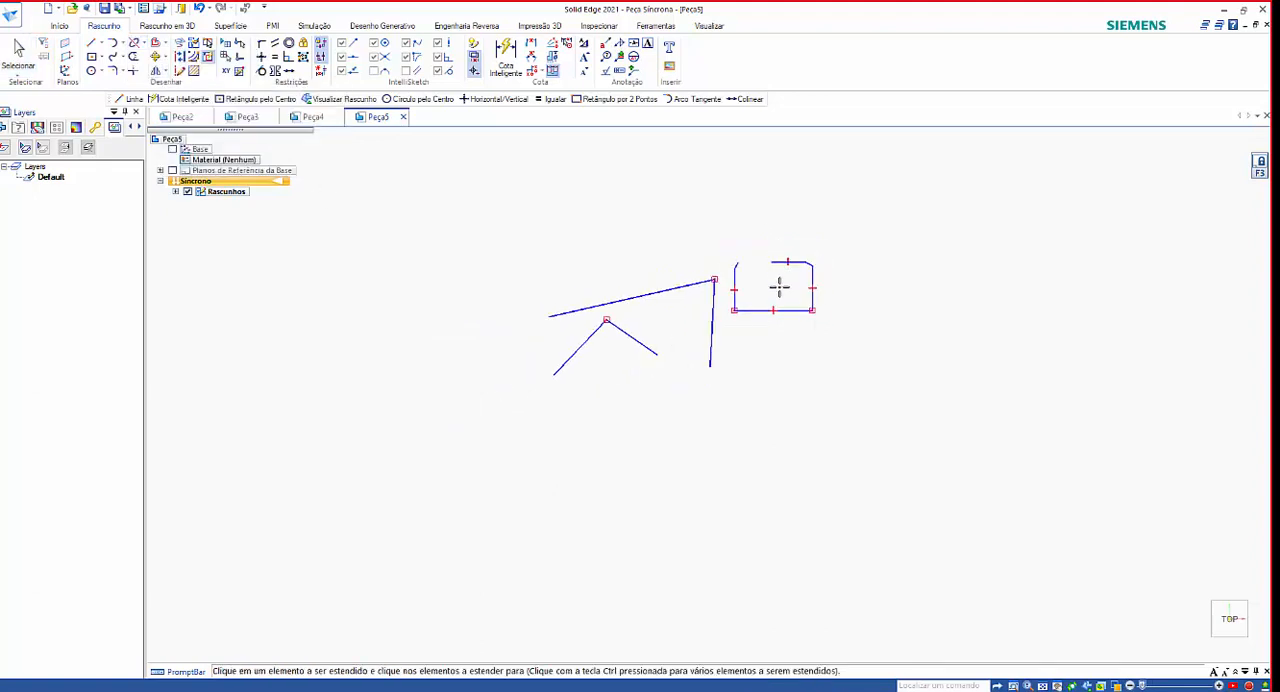
scroll(778, 280, up, 4)
scroll(754, 248, up, 3)
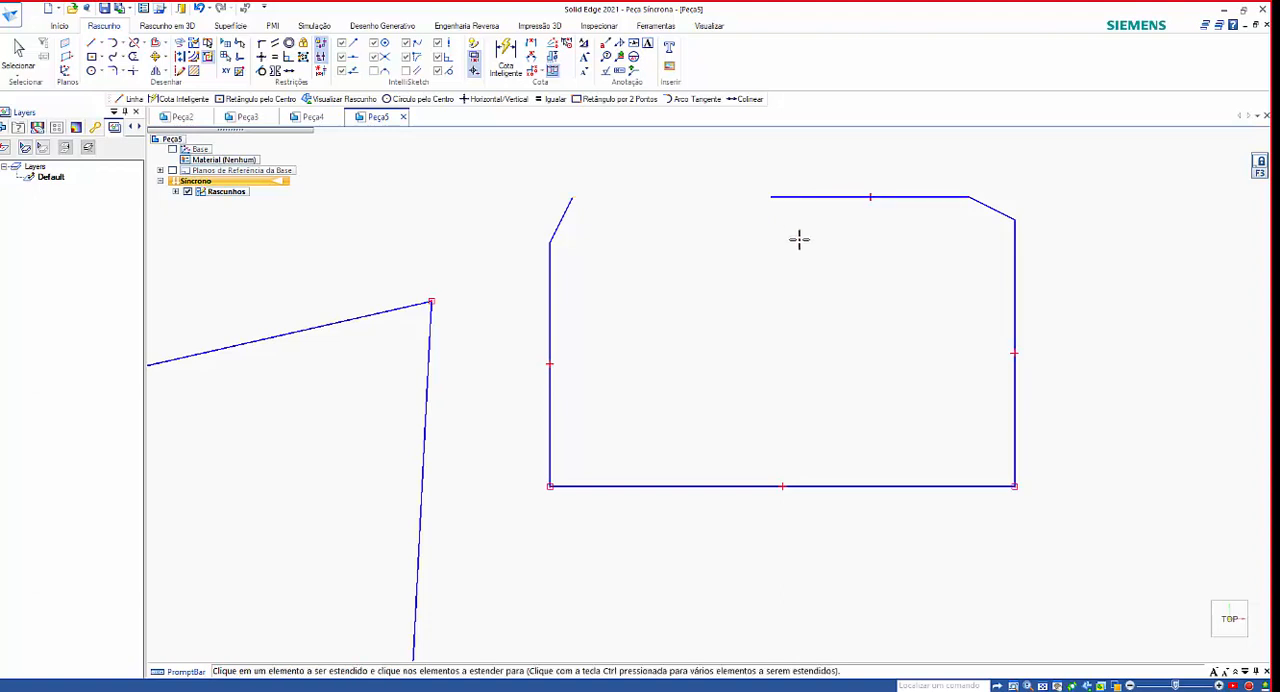
click(774, 196)
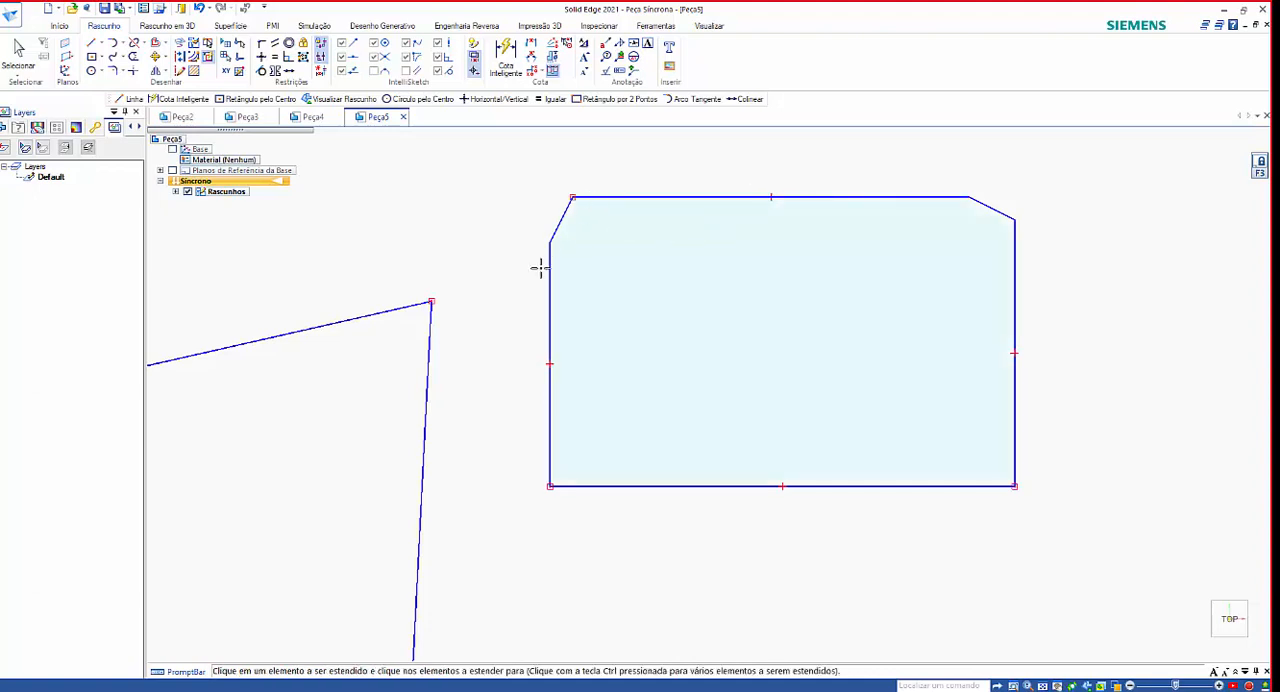
Draw a horizontal line above the rectangle, slightly longer than its top edge.
scroll(626, 333, down, 5)
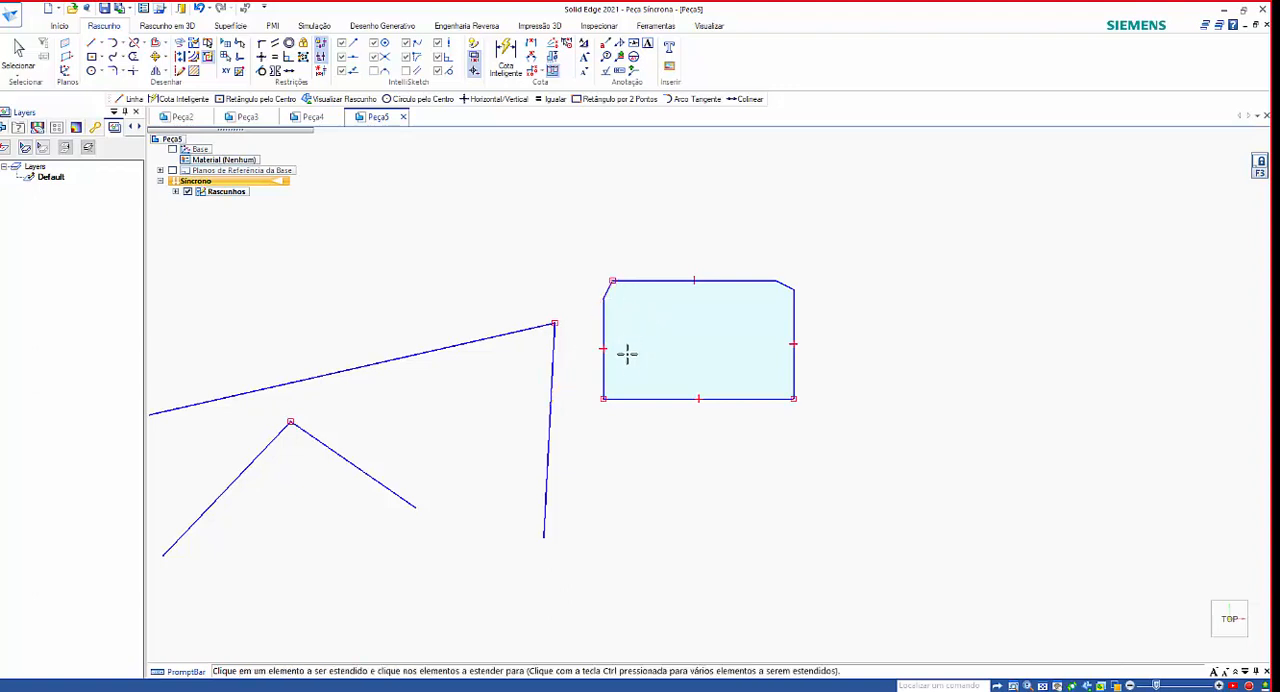
scroll(604, 316, up, 4)
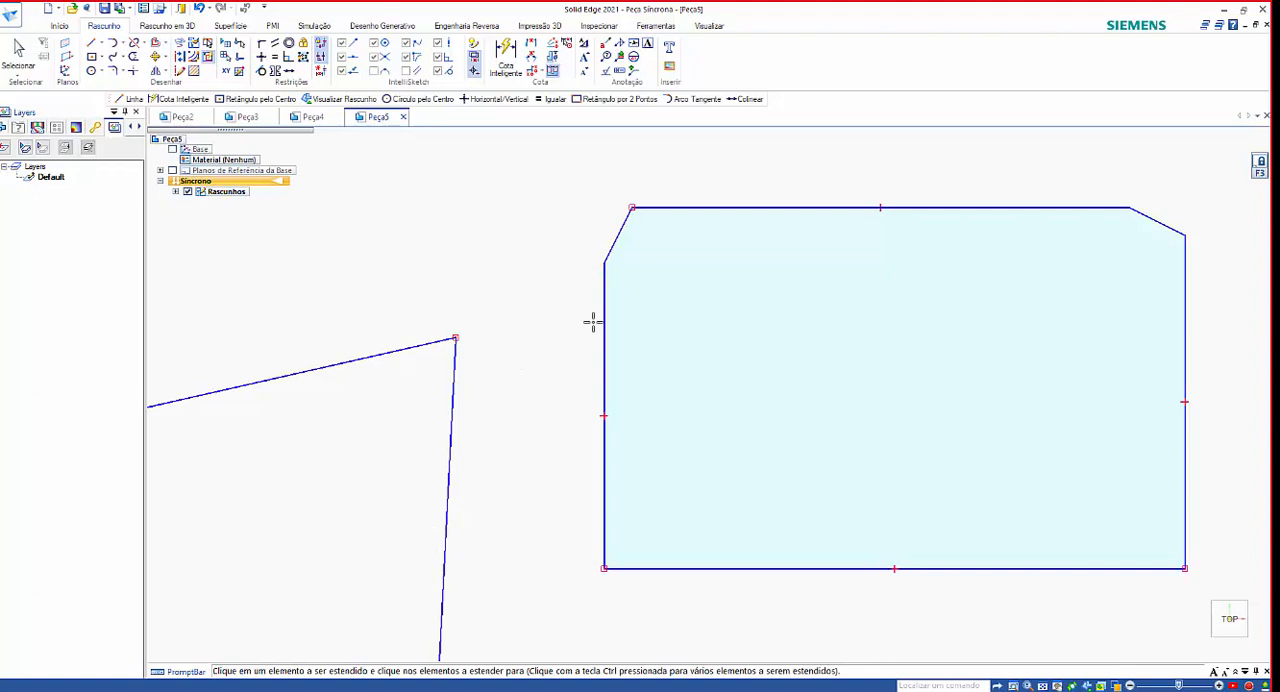
click(91, 43)
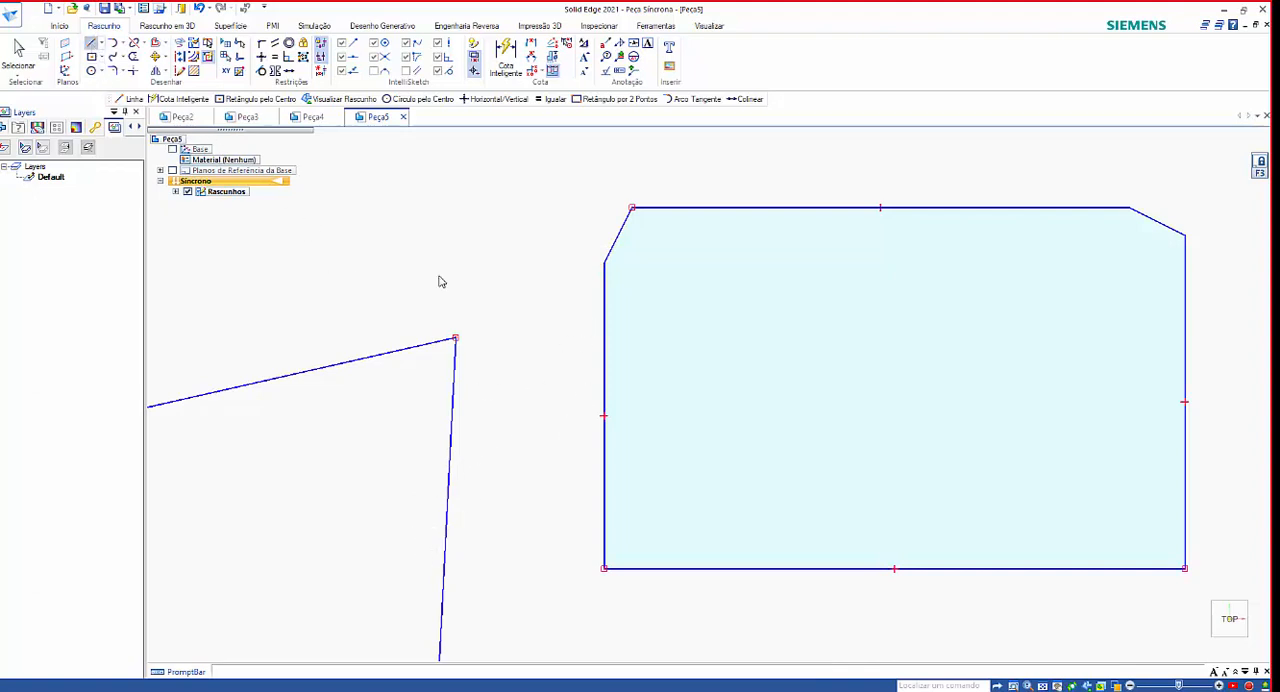
scroll(571, 443, down, 3)
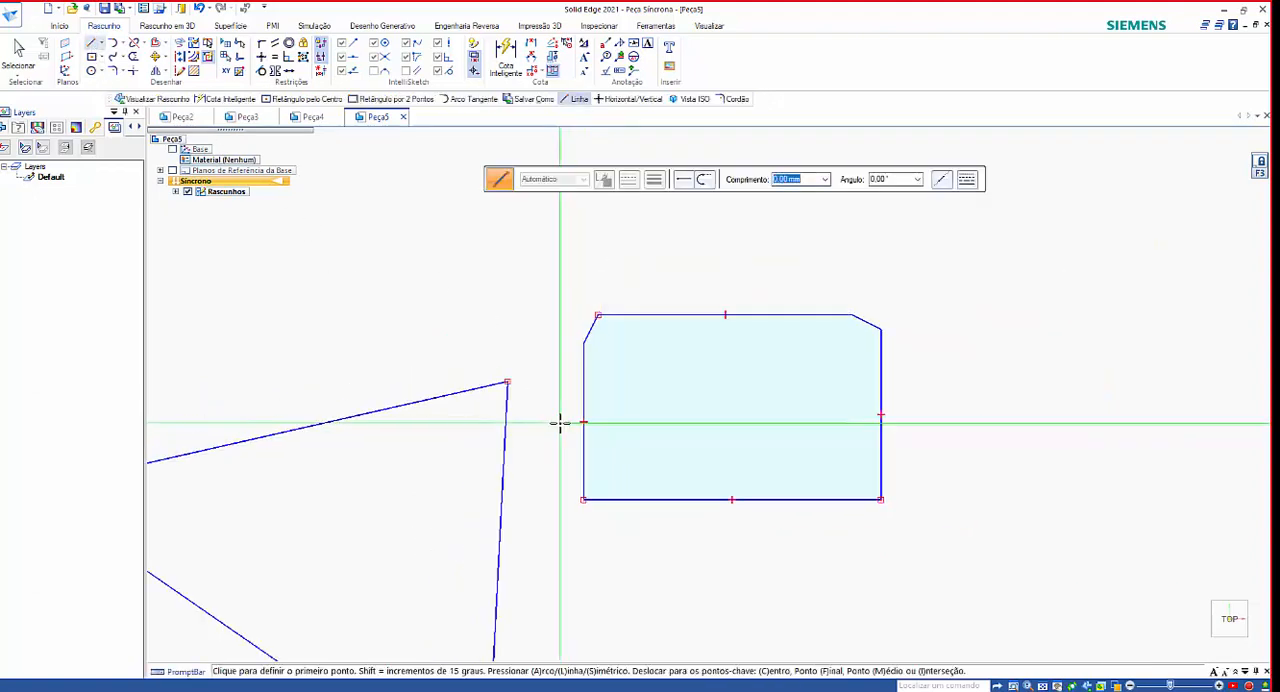
click(533, 240)
click(860, 240)
key(Escape)
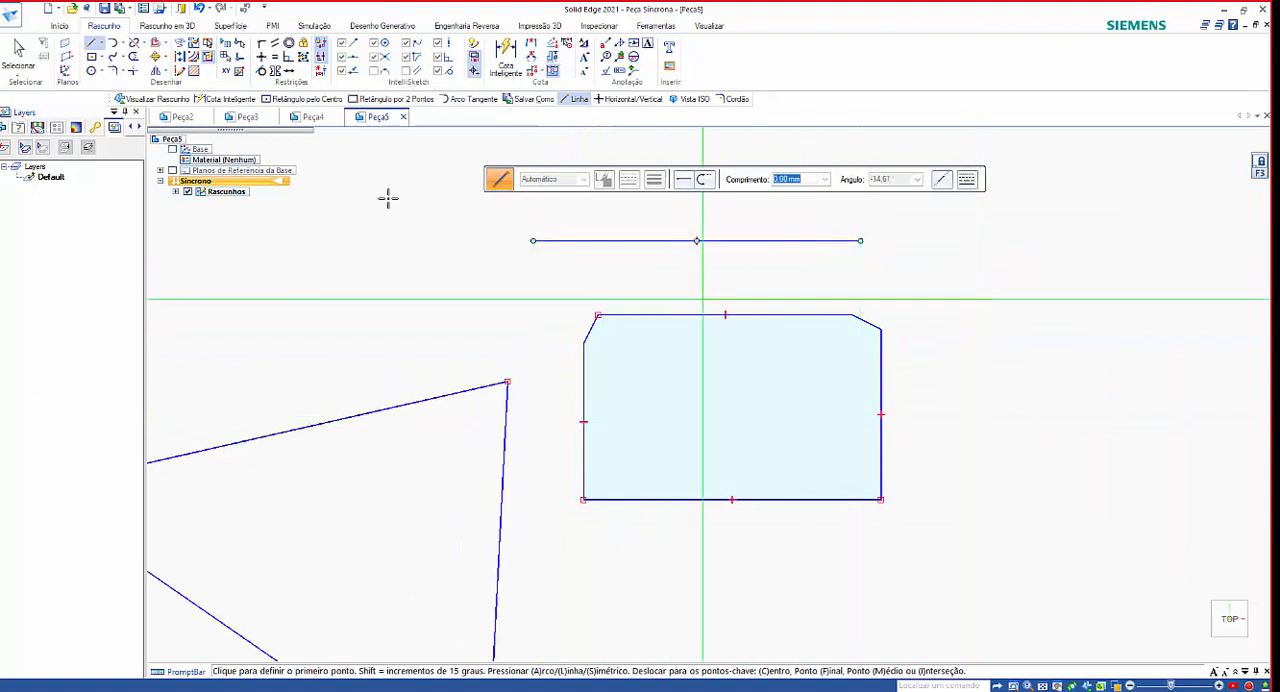
Extend the slanted line at the rectangle's upper-left corner downwards to the zigzag's near-vertical line.
click(141, 44)
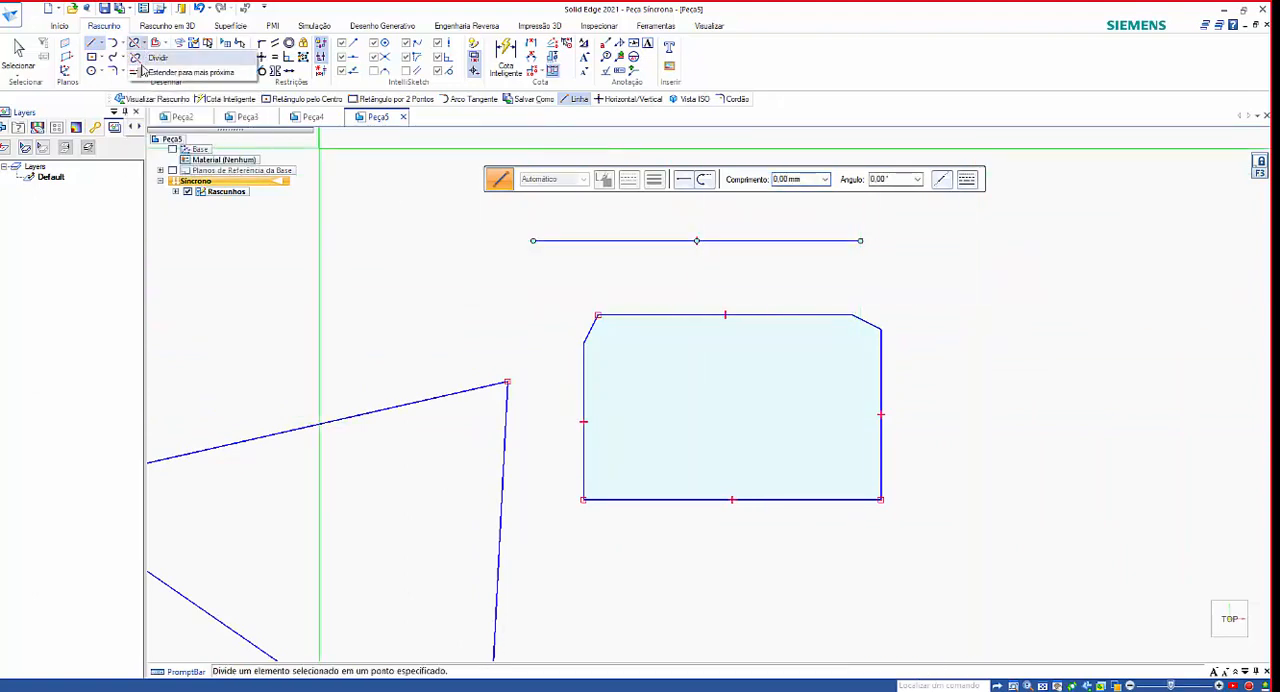
click(160, 72)
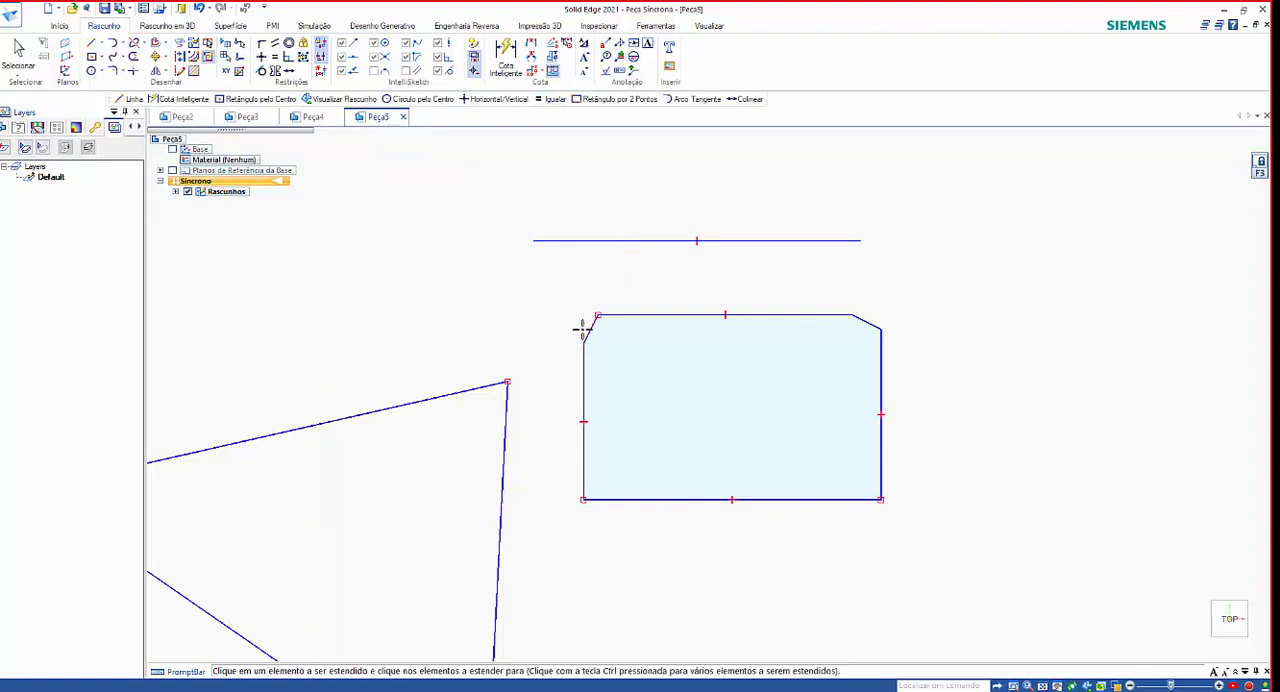
click(586, 330)
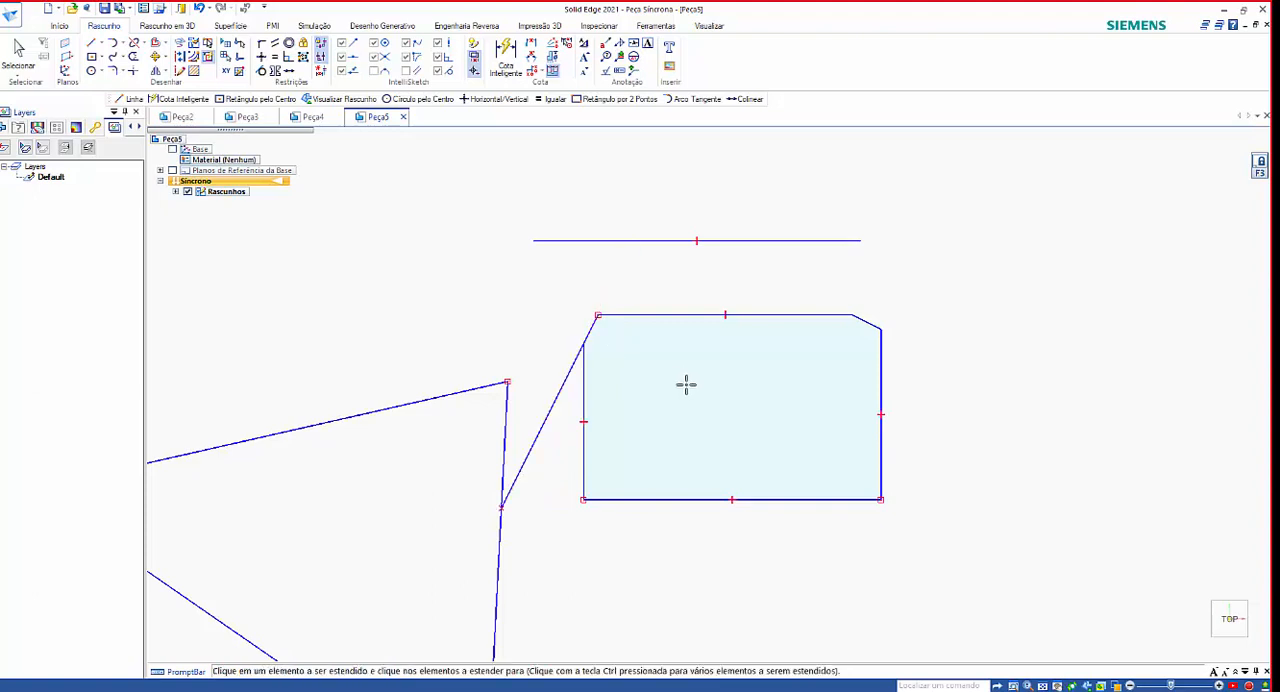
key(Escape)
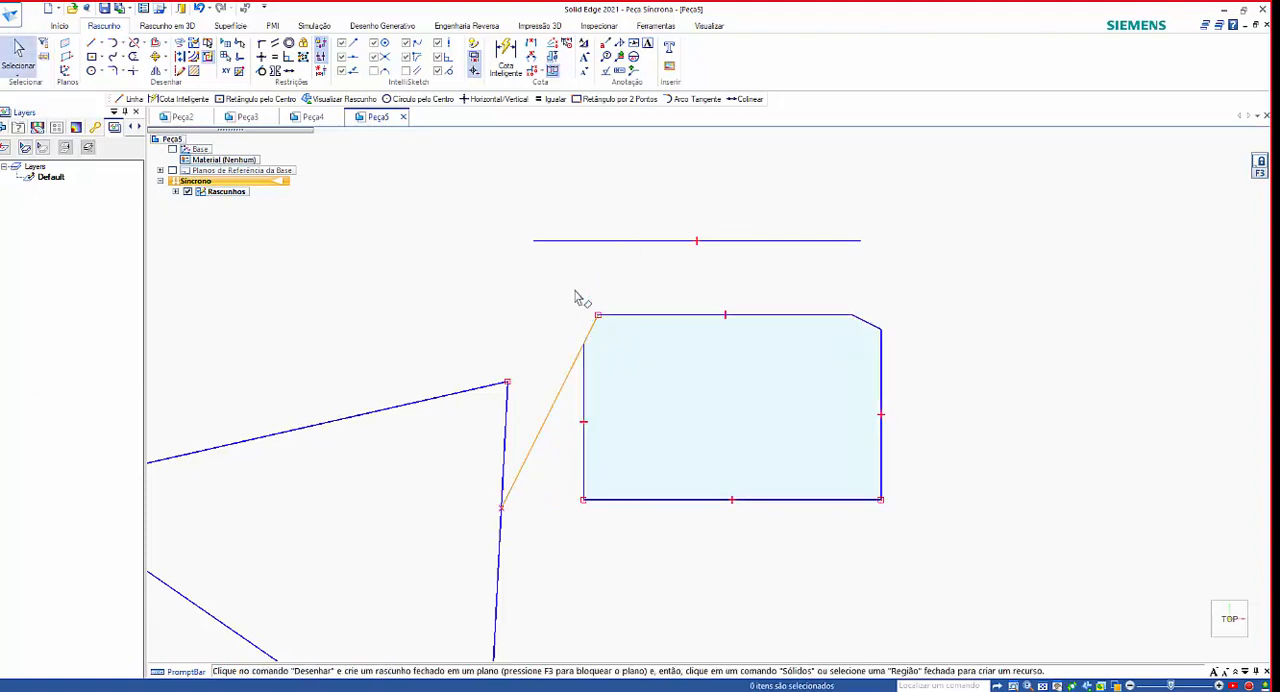
Delete the horizontal line above the rectangle.
click(576, 248)
key(Delete)
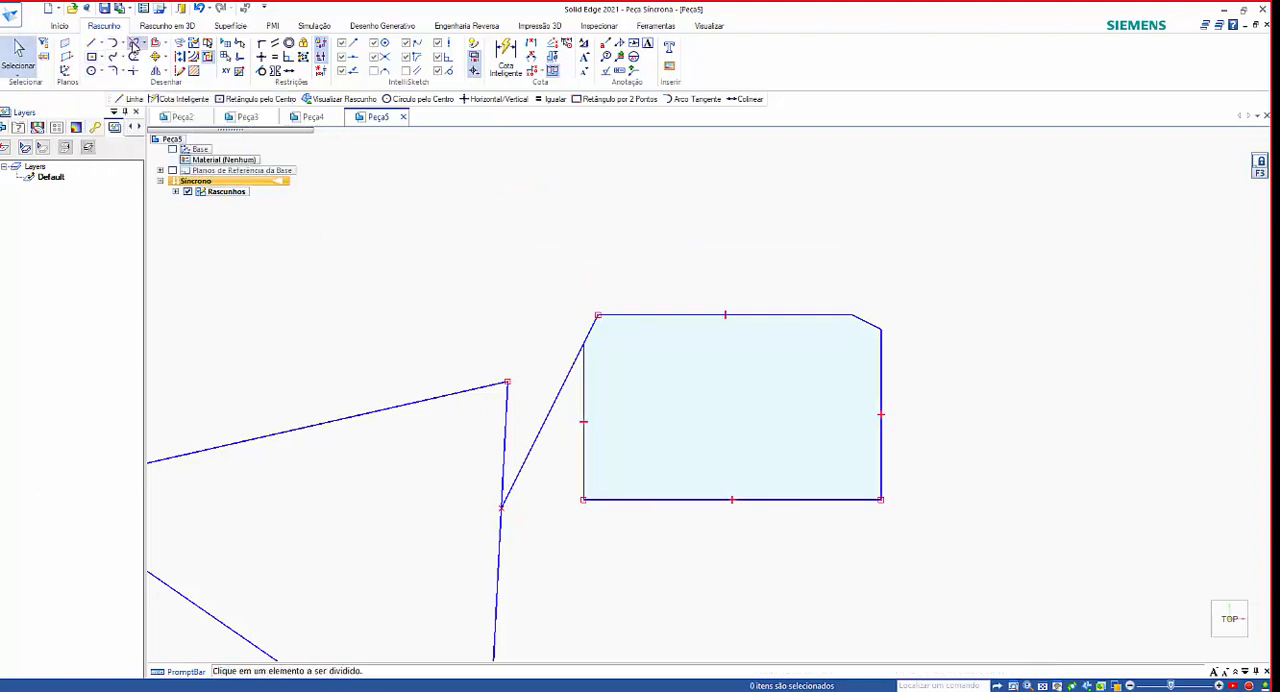
click(143, 44)
click(153, 75)
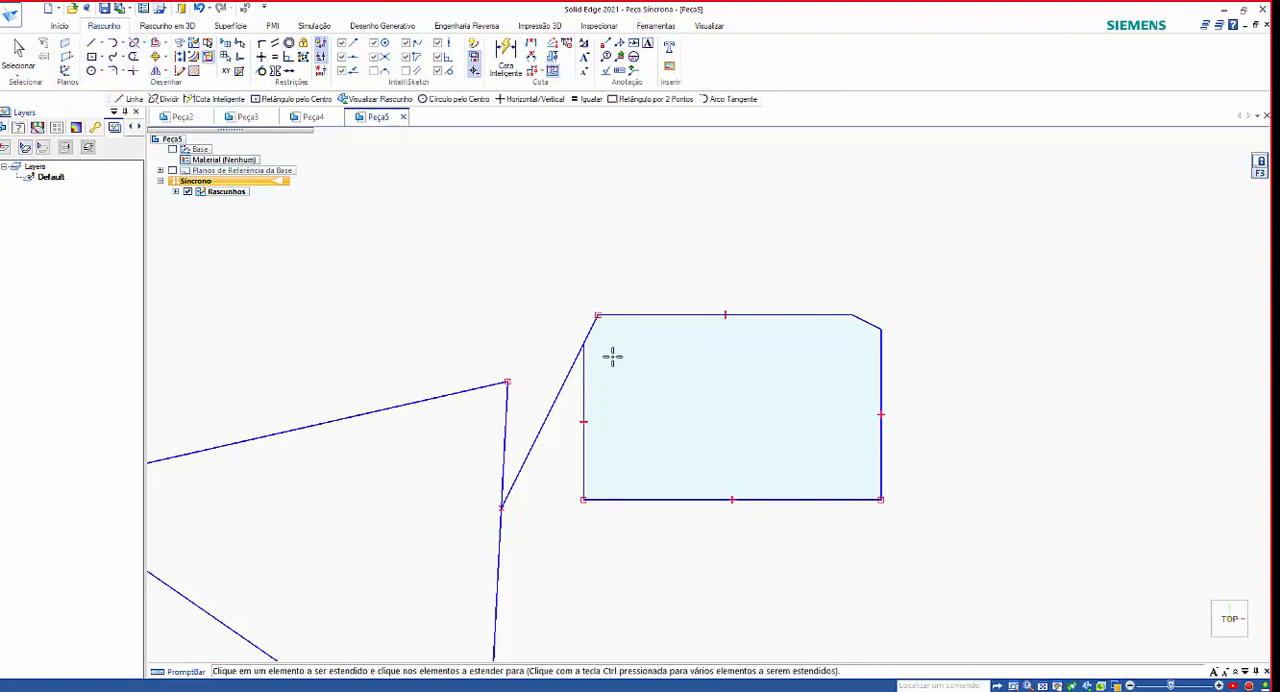
scroll(514, 317, down, 2)
scroll(518, 503, up, 1)
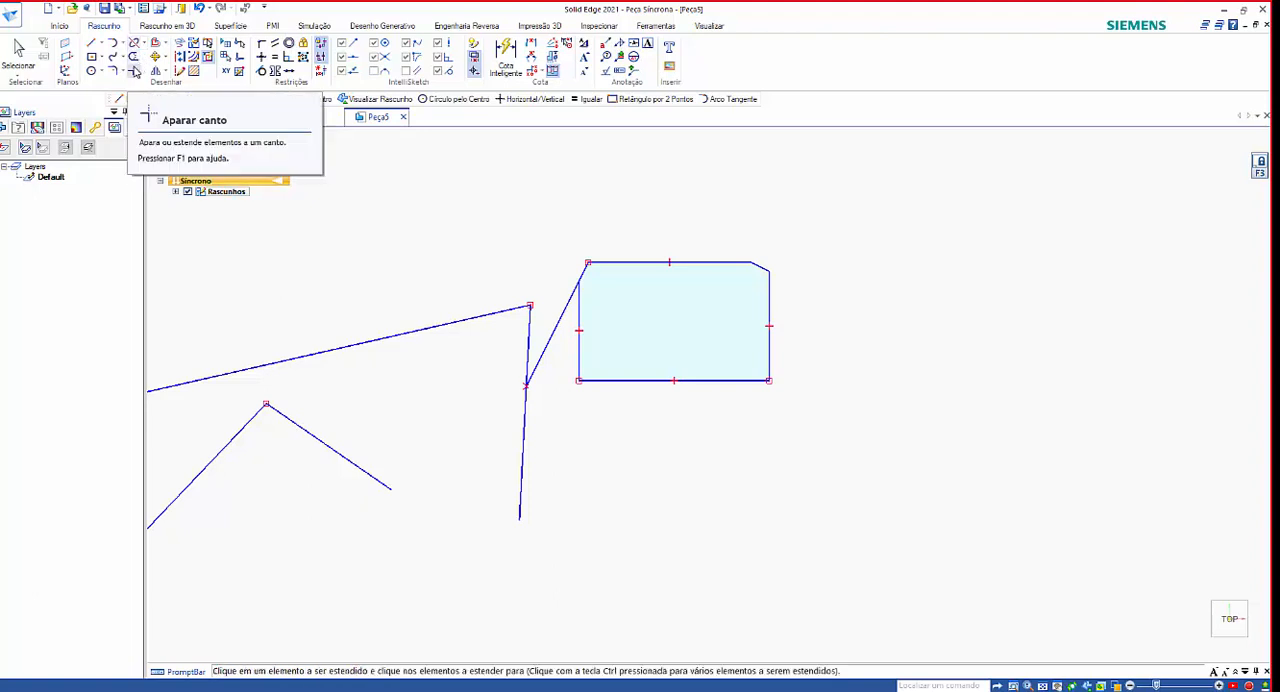
Join the zigzag's lower diagonal line and its near-vertical line at a shared lower corner with Trim Corner.
click(135, 73)
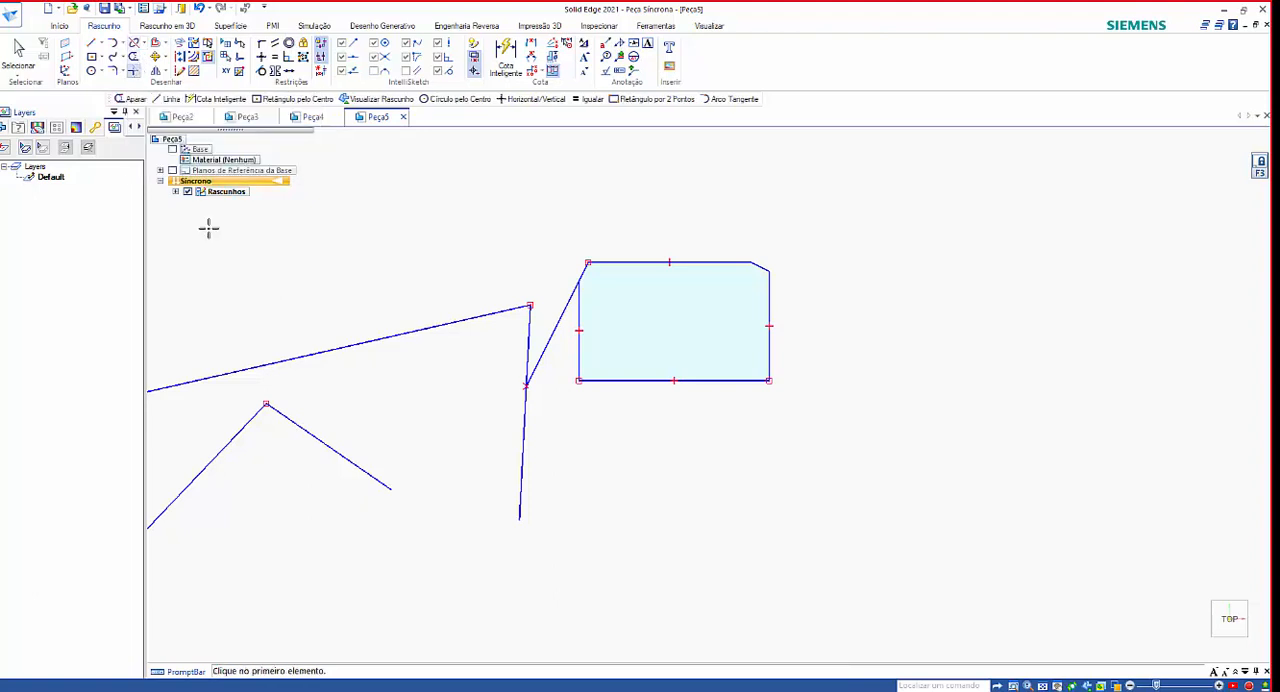
click(370, 474)
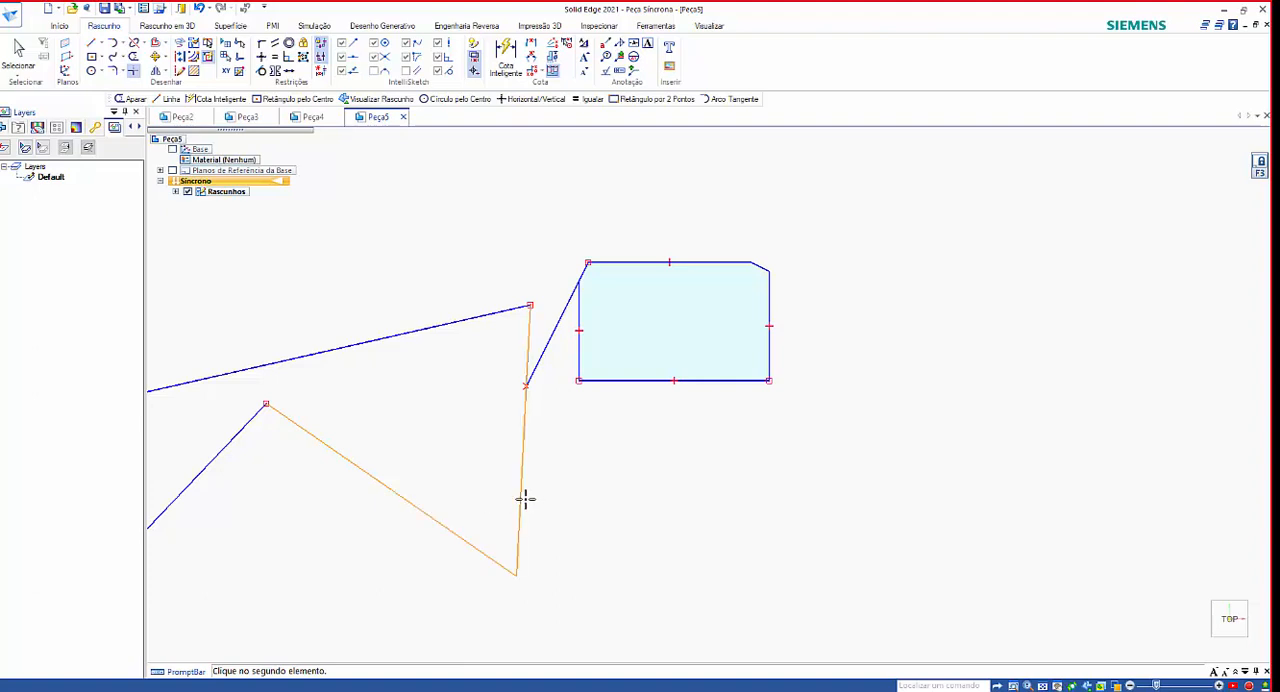
click(525, 500)
scroll(620, 506, down, 3)
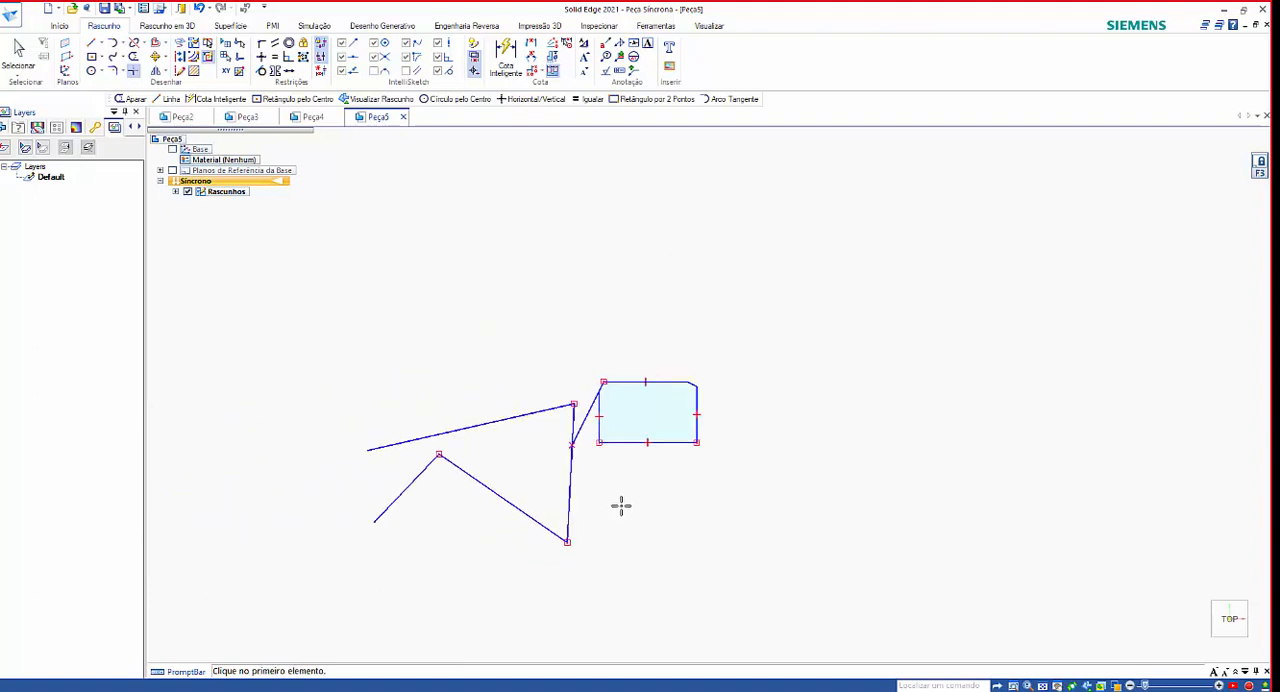
scroll(620, 440, up, 3)
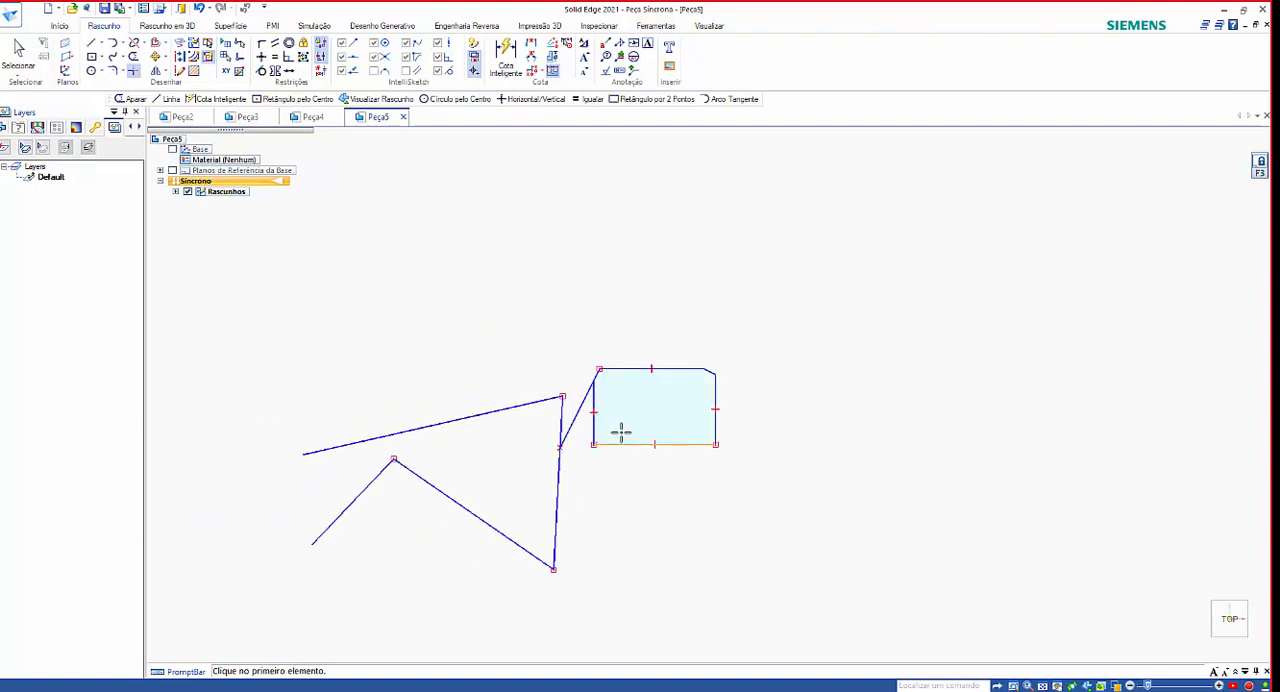
click(494, 382)
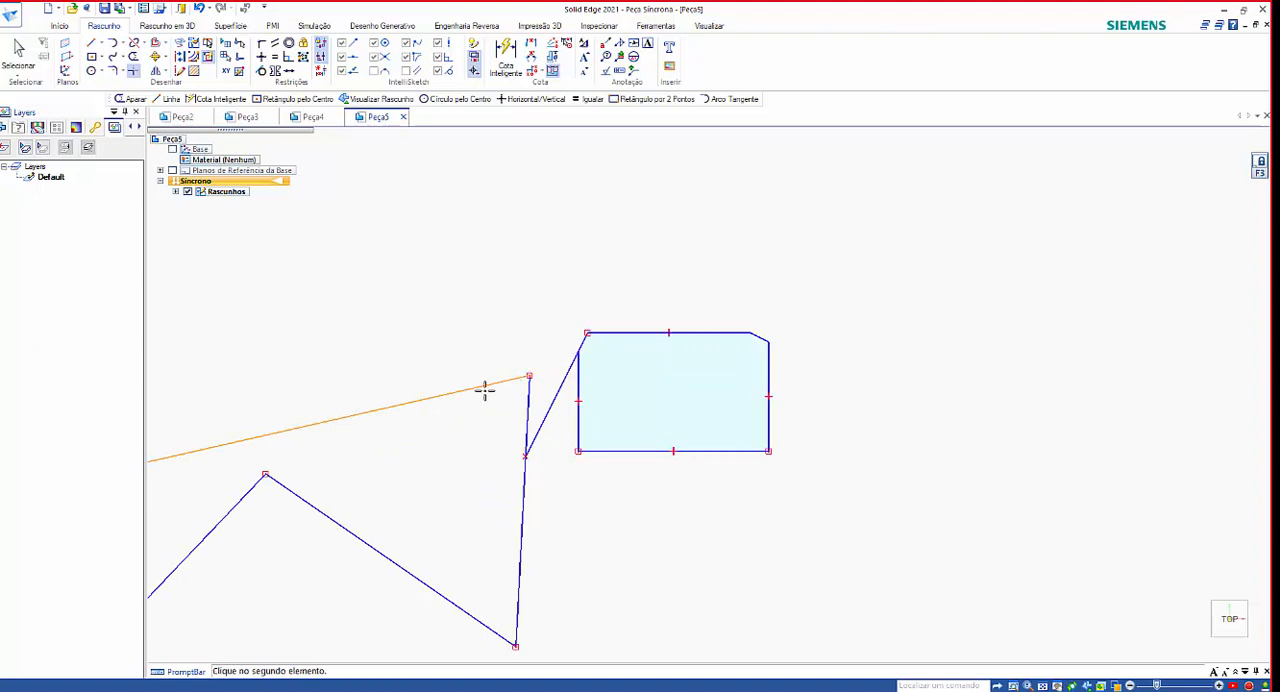
key(Escape)
Extend the rectangle's top and right edges to a sharp upper-right corner with Trim Corner, keeping the chamfer line.
scroll(720, 428, up, 3)
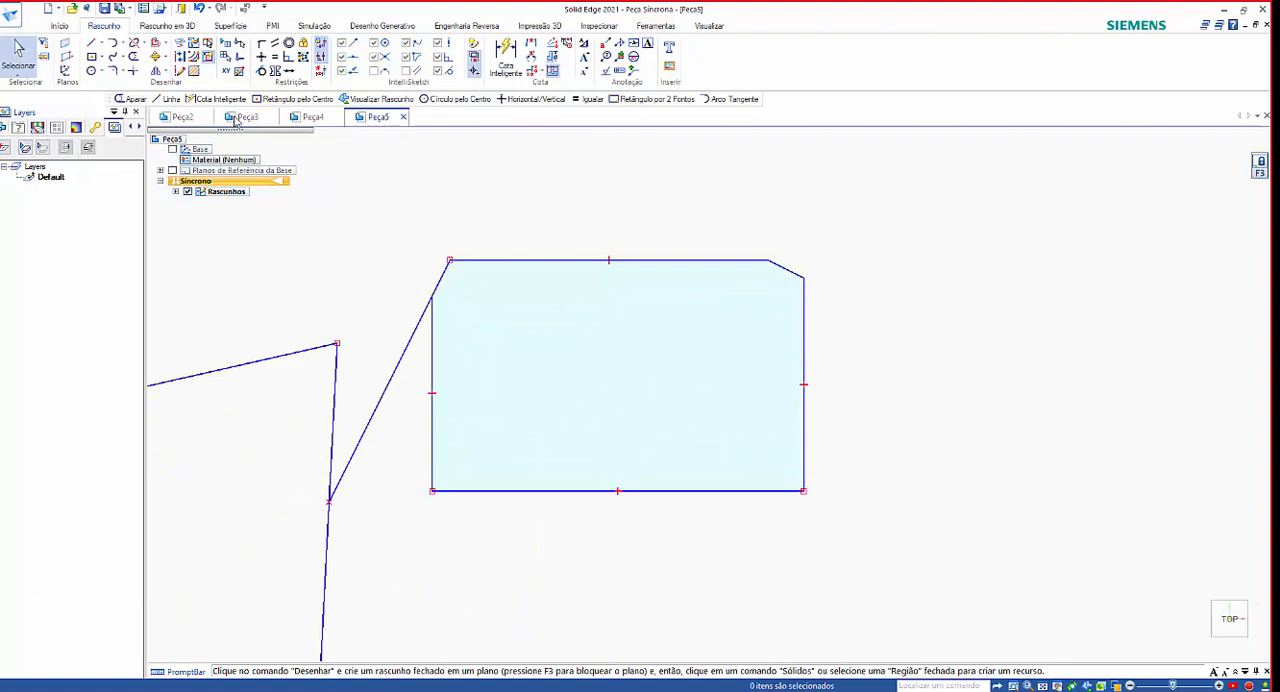
click(134, 74)
scroll(922, 262, up, 3)
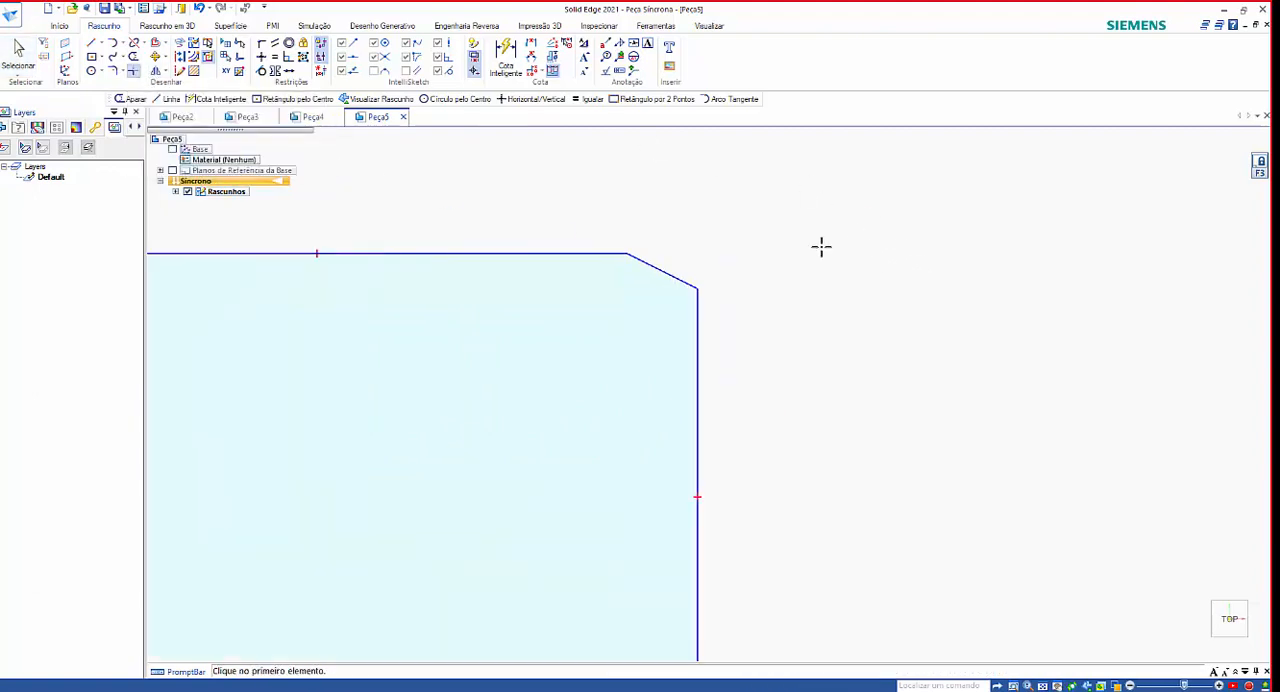
click(590, 257)
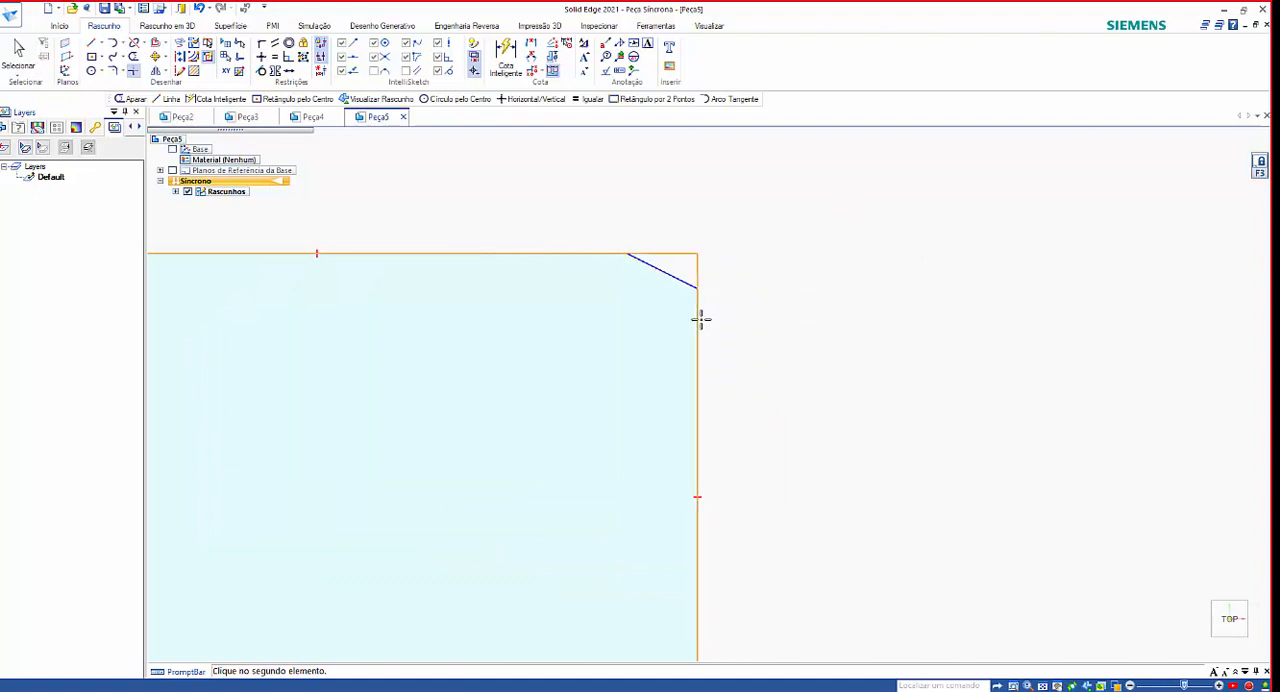
click(699, 318)
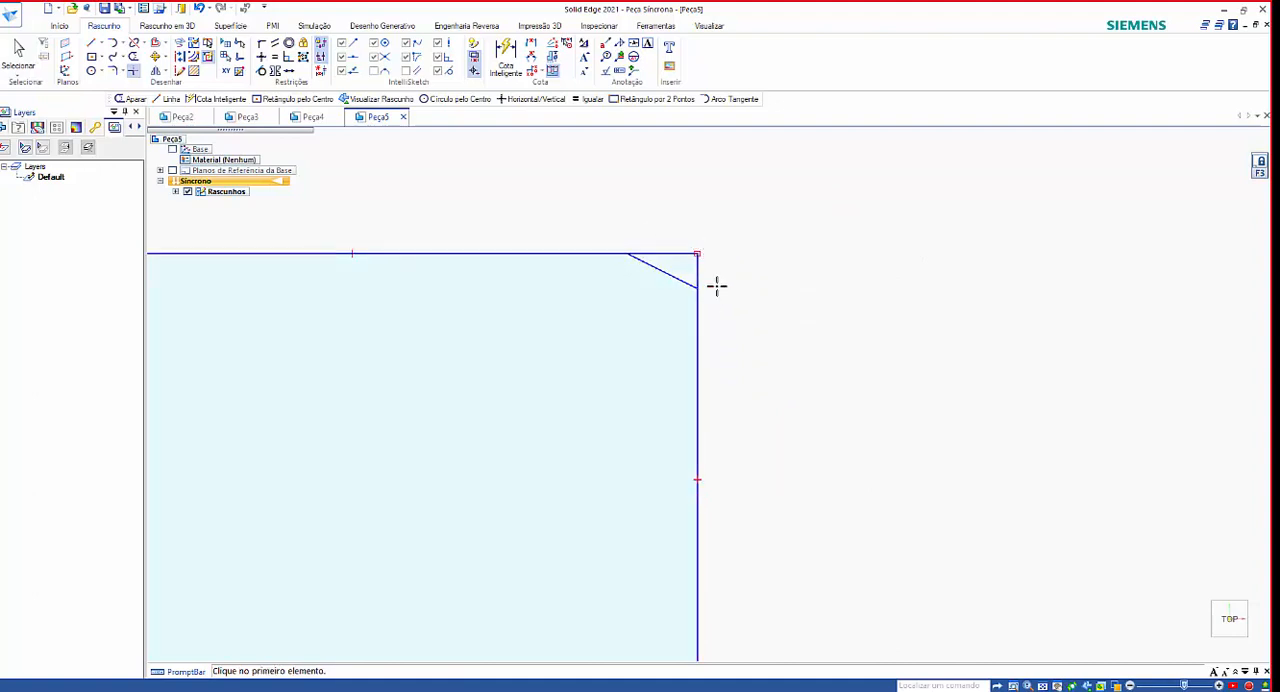
scroll(725, 320, down, 3)
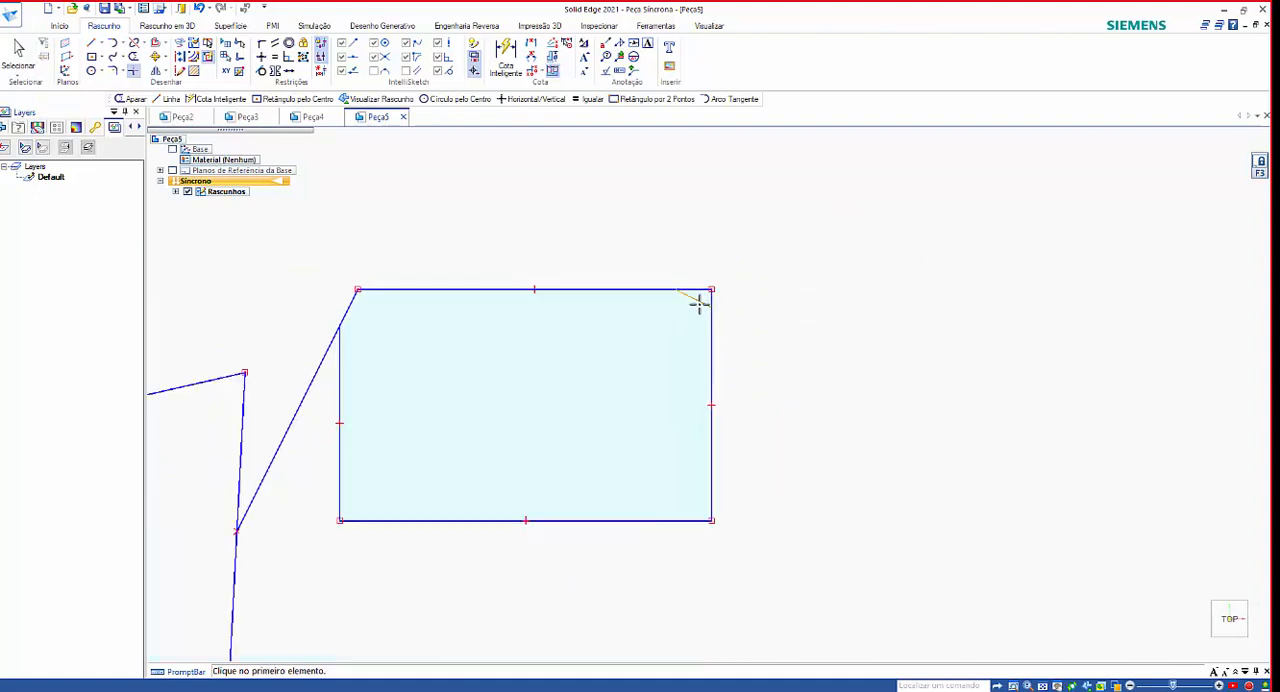
key(Escape)
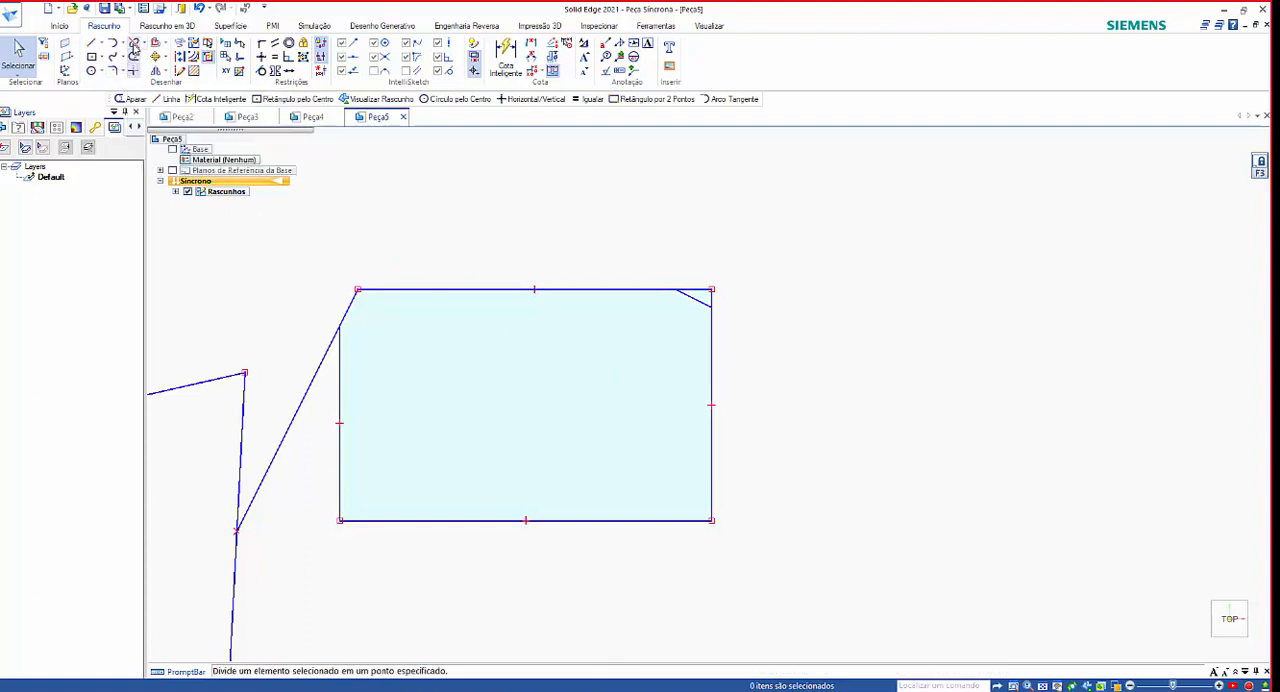
click(143, 44)
click(474, 228)
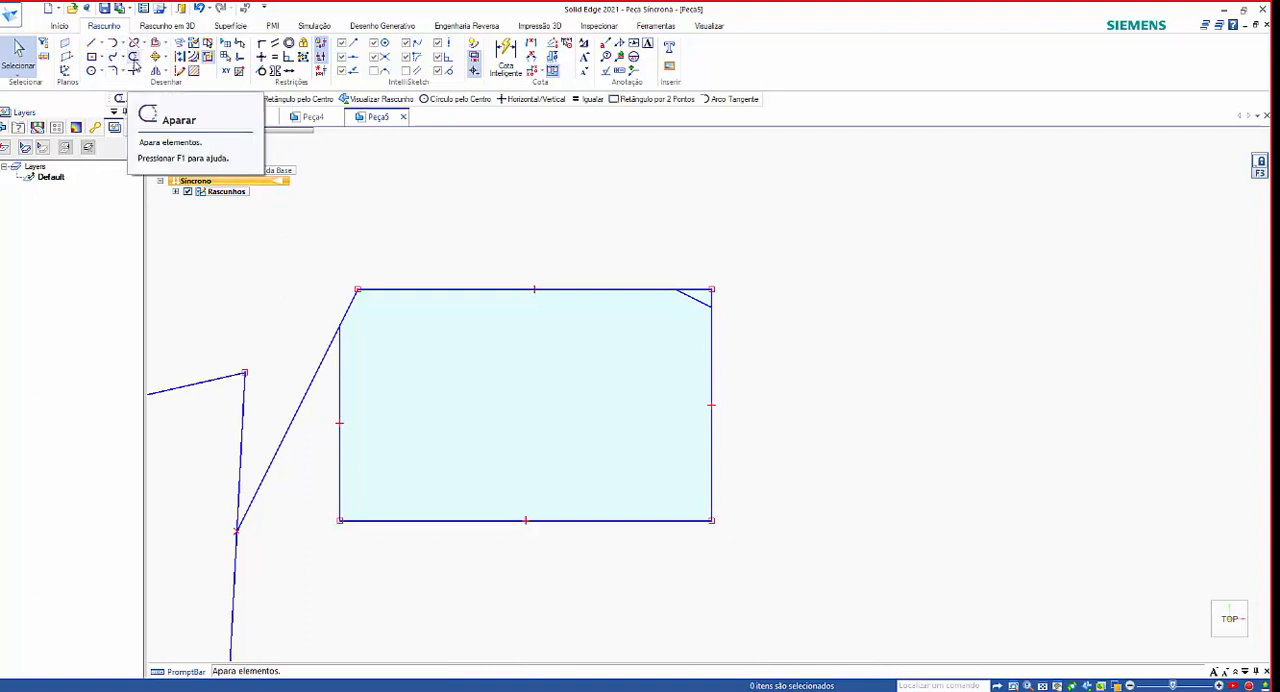
Trim away the short slanted segment between the rectangle's top edge and left edge at the upper-left corner.
click(134, 60)
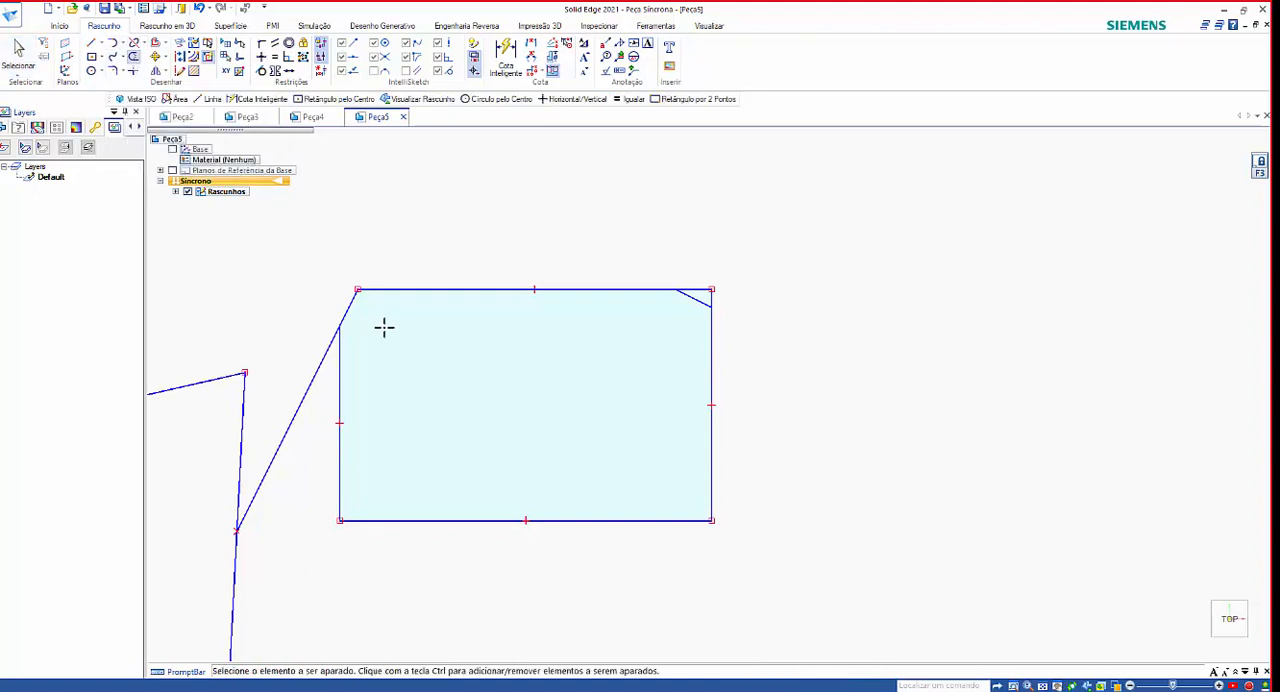
scroll(726, 276, up, 4)
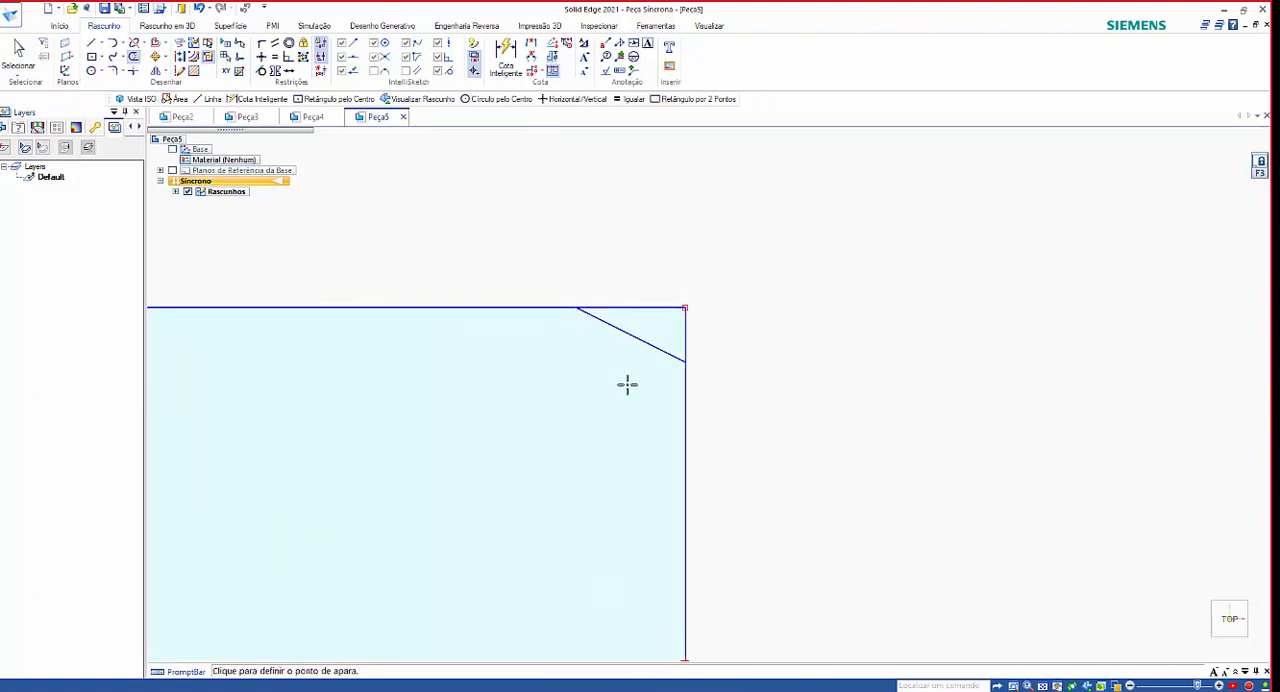
scroll(651, 414, down, 4)
scroll(369, 506, down, 6)
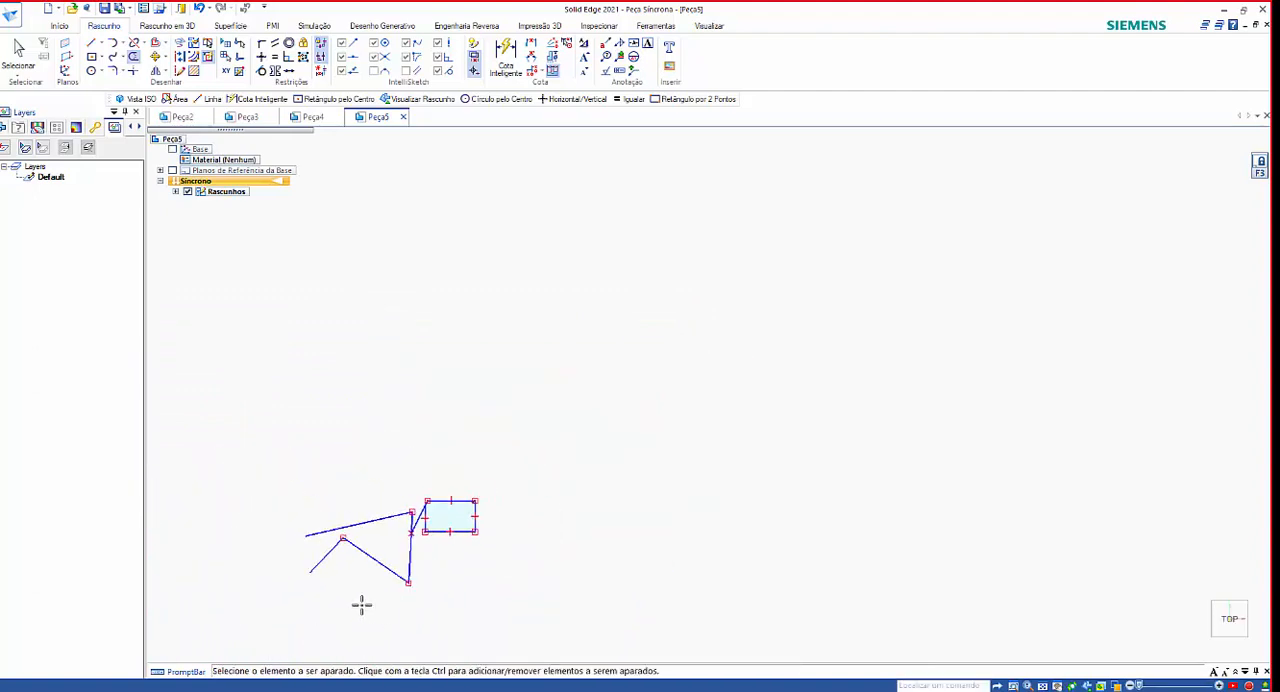
scroll(342, 556, up, 2)
scroll(556, 480, up, 4)
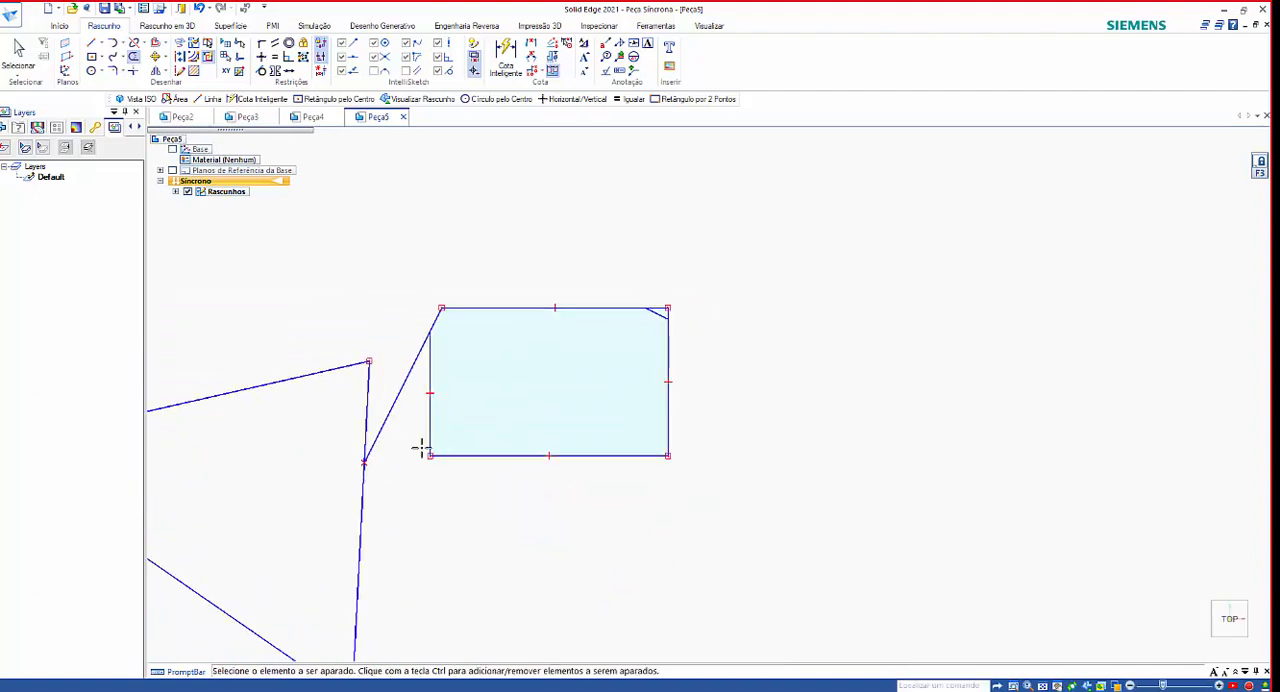
scroll(461, 322, up, 3)
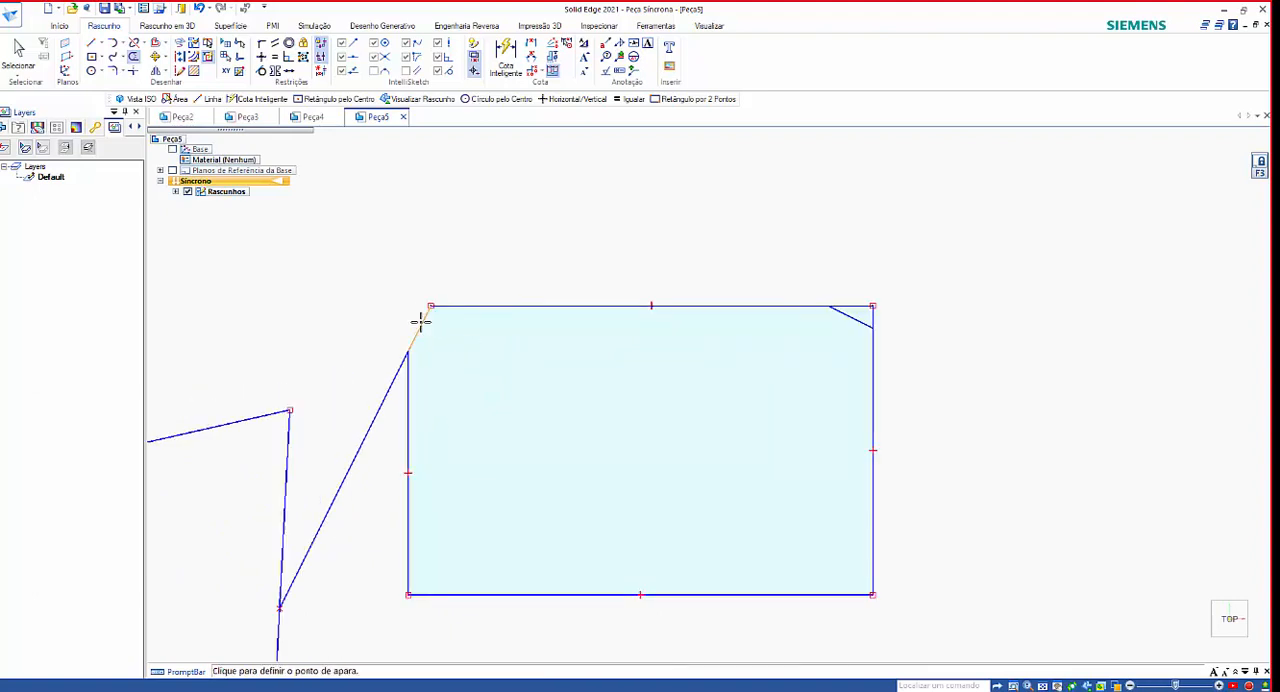
click(421, 320)
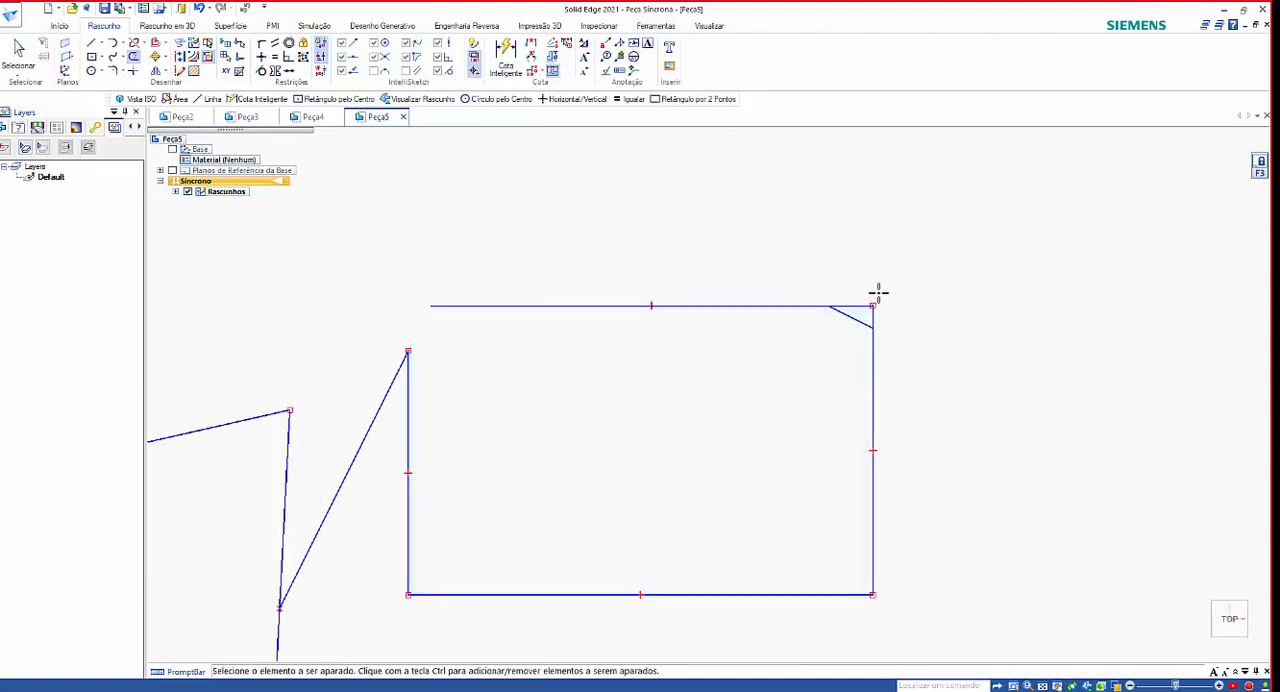
Trim the ends of the rectangle's top and right edges that extend past the chamfer line at the upper-right corner.
scroll(878, 292, up, 3)
scroll(908, 314, up, 3)
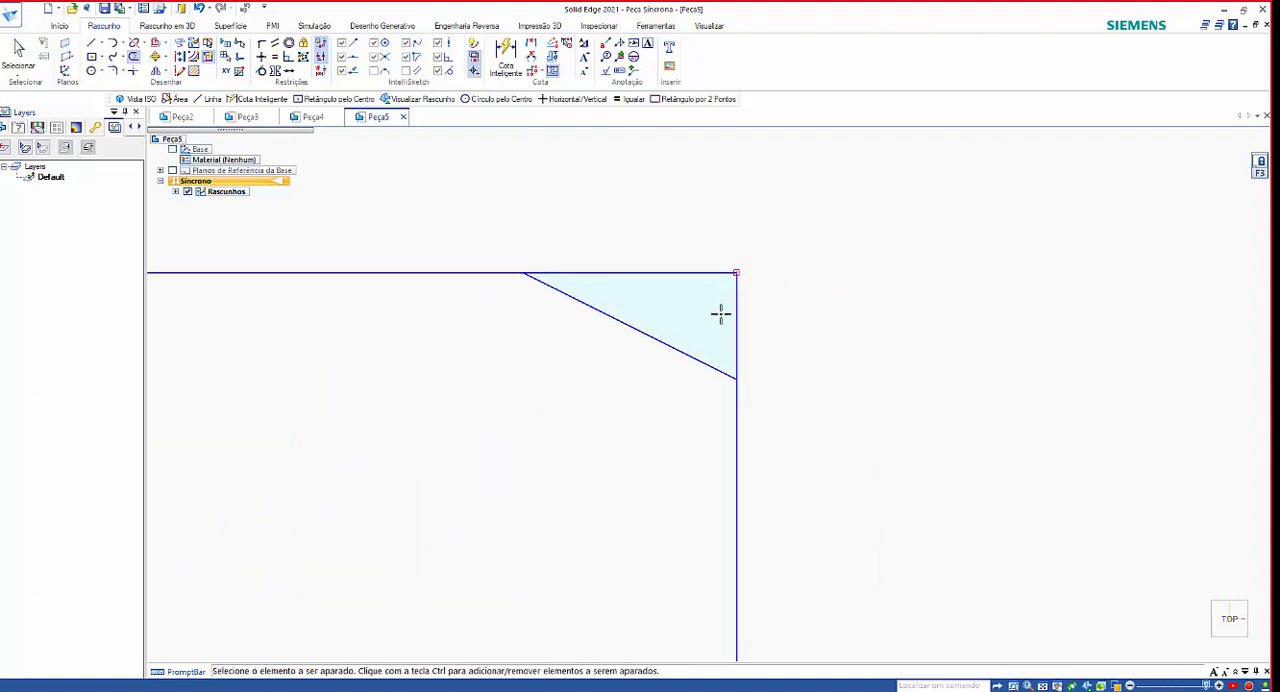
click(687, 271)
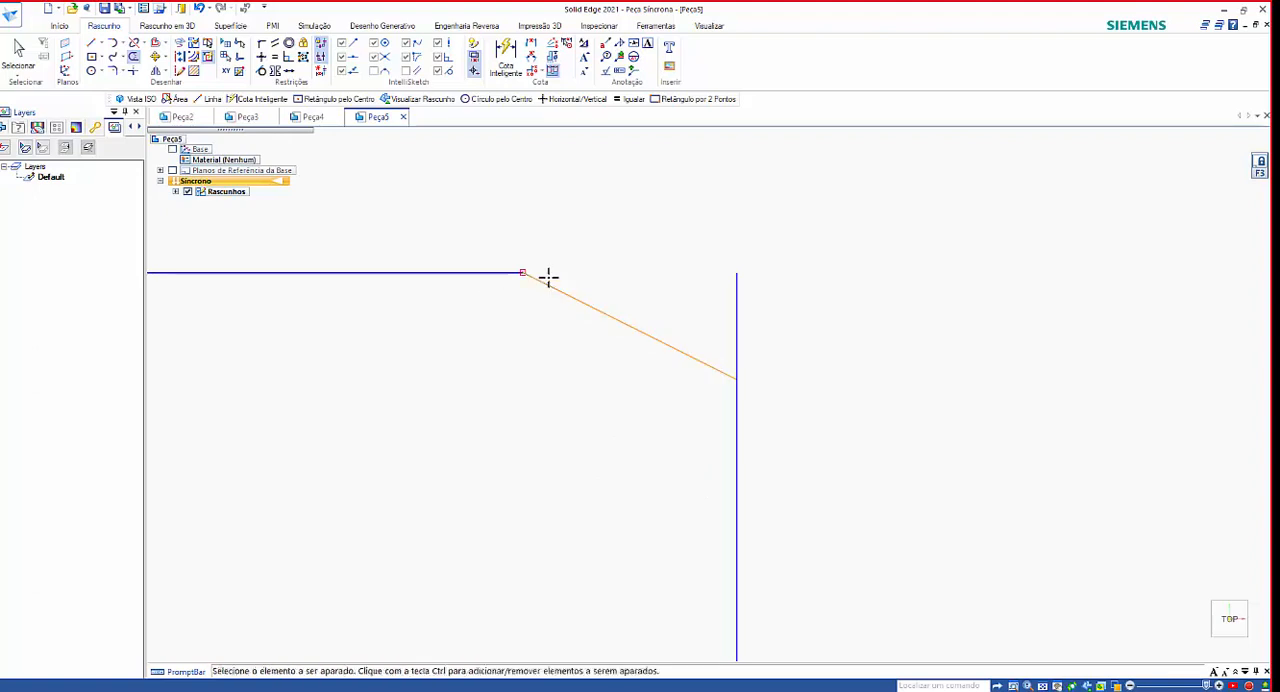
click(737, 266)
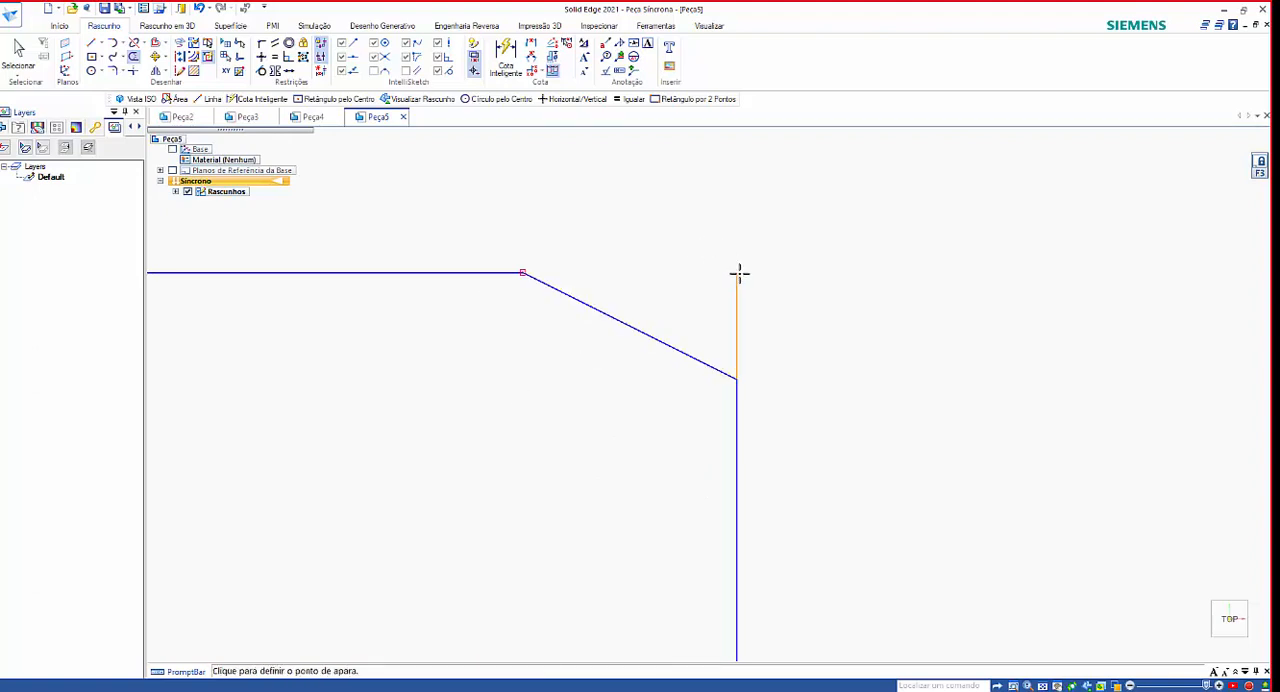
click(739, 273)
click(737, 265)
click(745, 287)
click(741, 308)
click(750, 378)
scroll(811, 566, down, 3)
scroll(817, 367, down, 4)
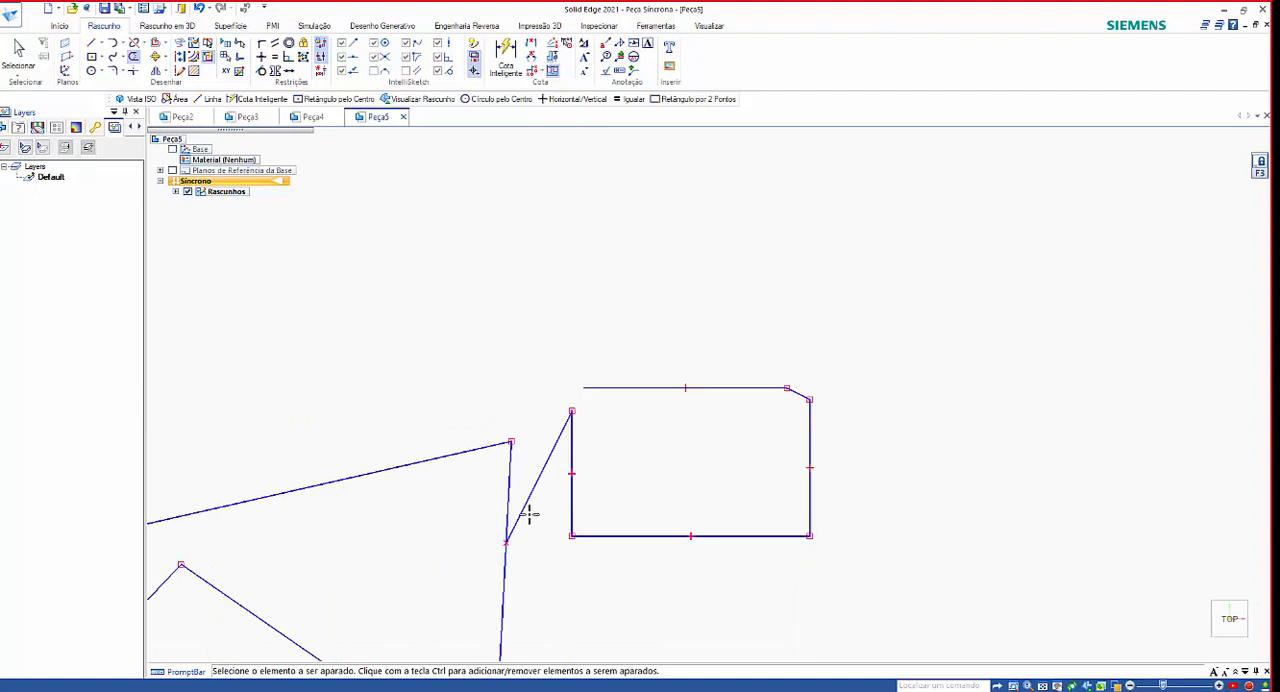
Trim away the rectangle's entire left edge.
click(573, 450)
click(553, 457)
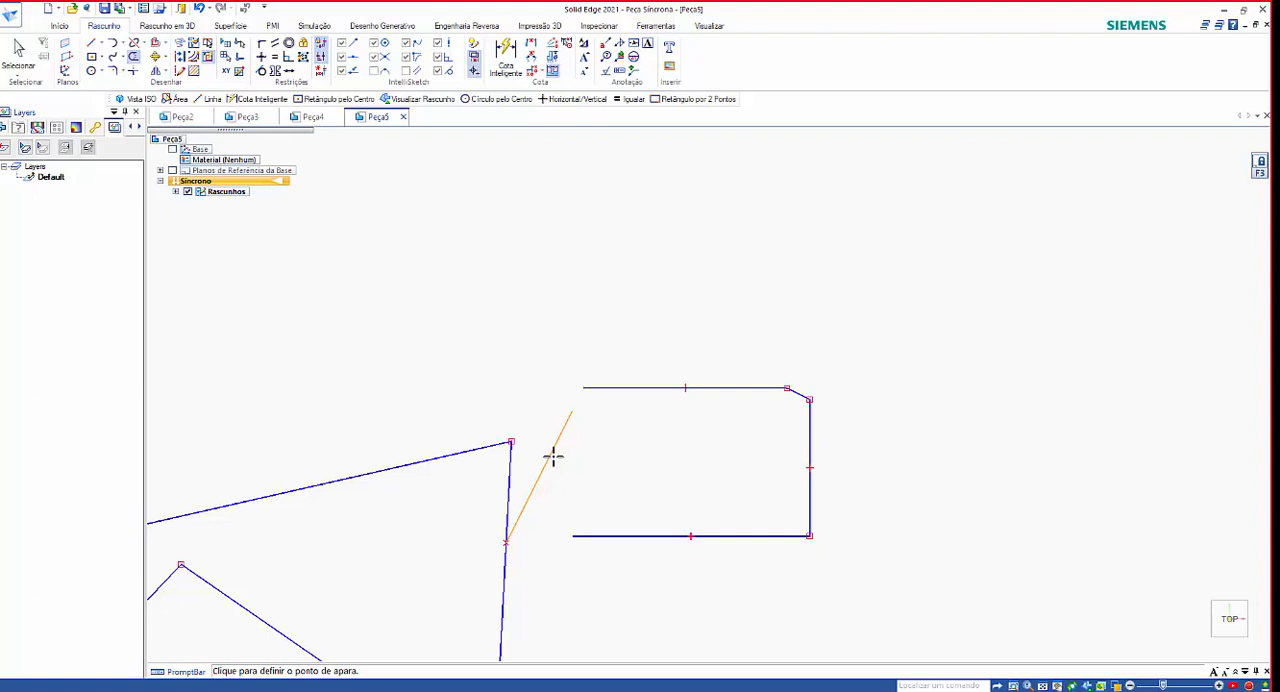
click(556, 477)
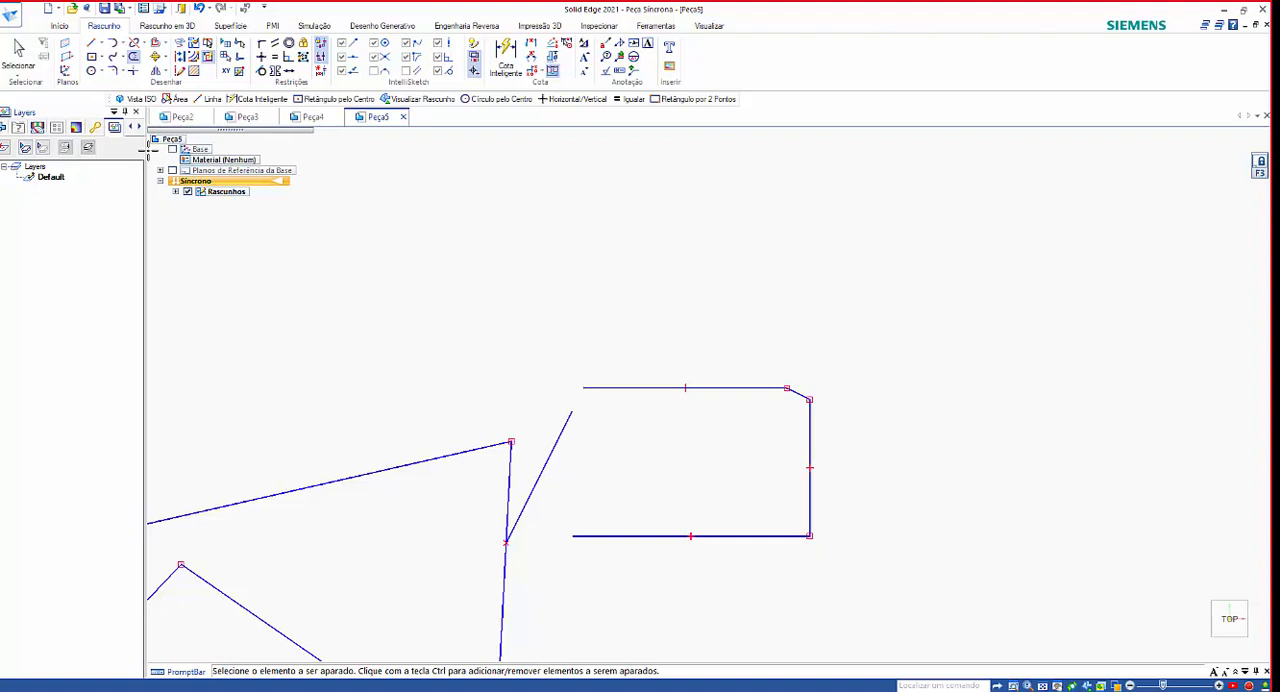
Draw a steep slanted line about 1165 mm long across the rectangle's open left side, crossing its top and bottom edges.
click(91, 43)
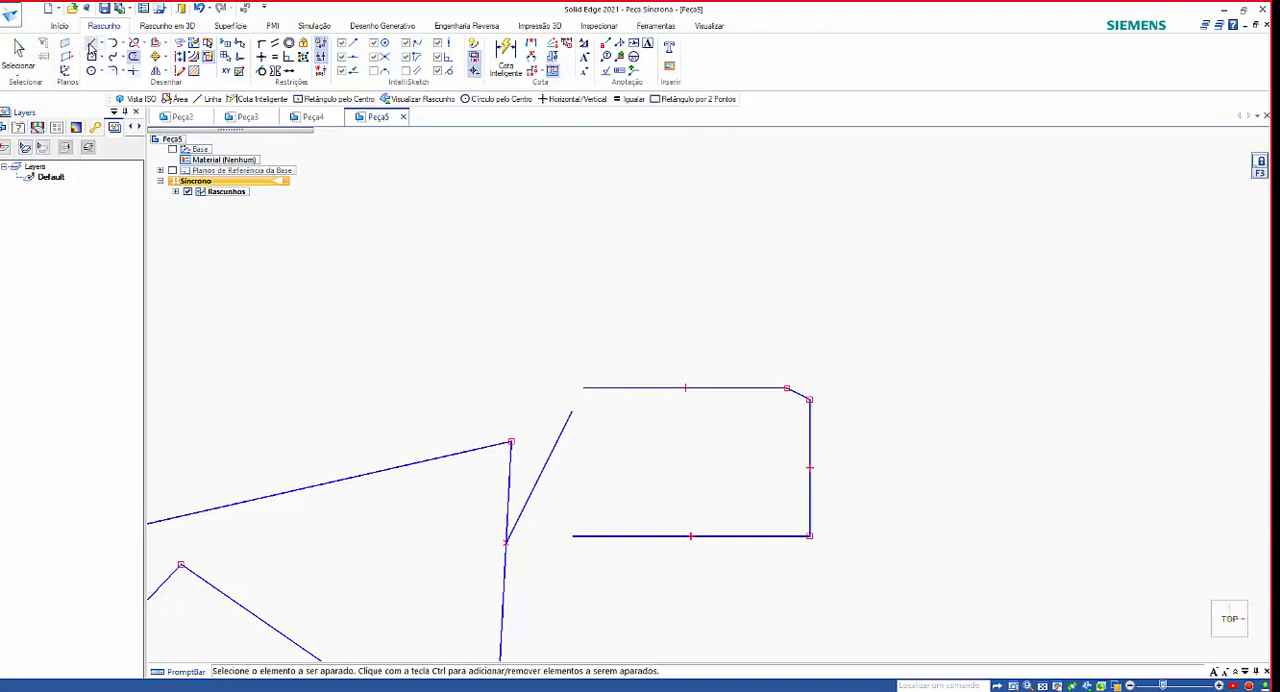
click(580, 330)
click(609, 594)
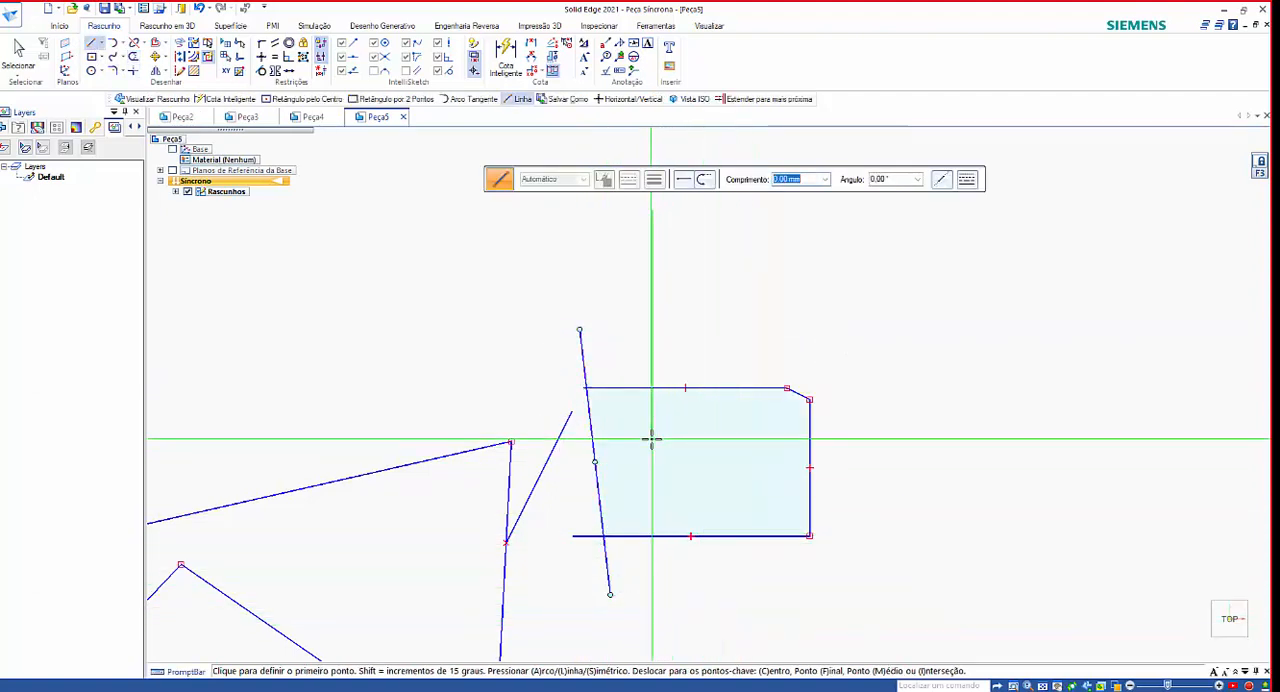
scroll(728, 456, up, 2)
scroll(728, 456, up, 1)
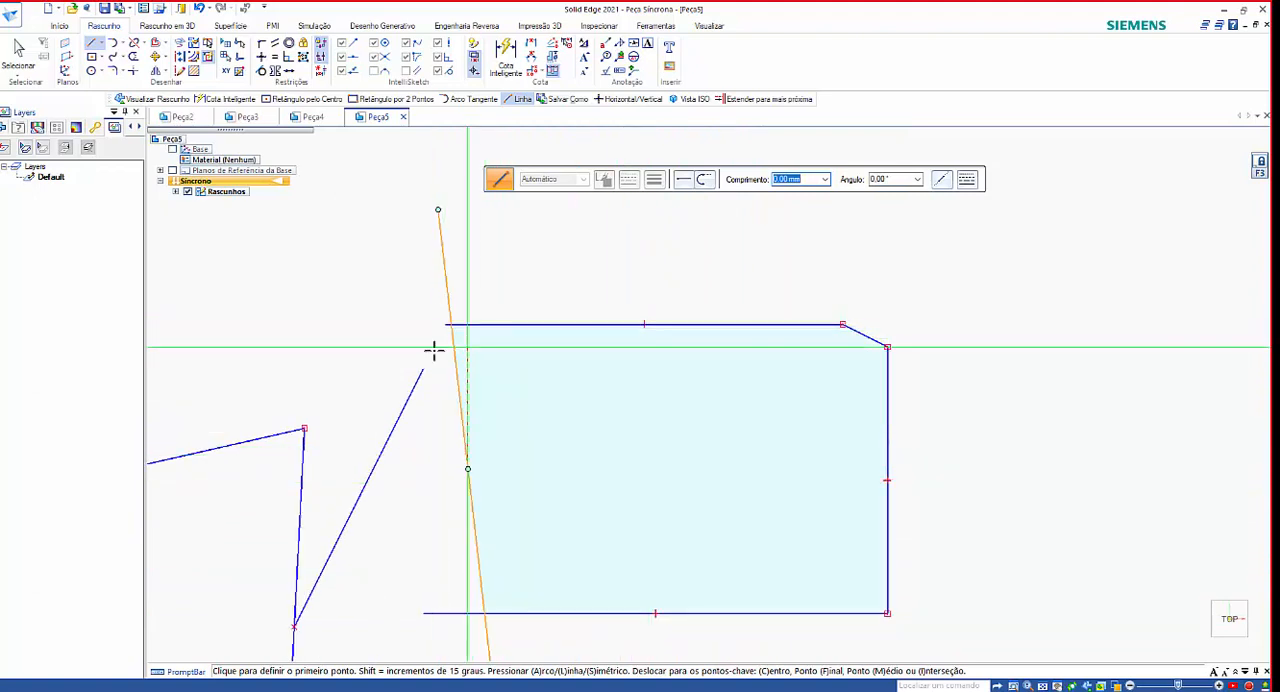
scroll(486, 351, up, 1)
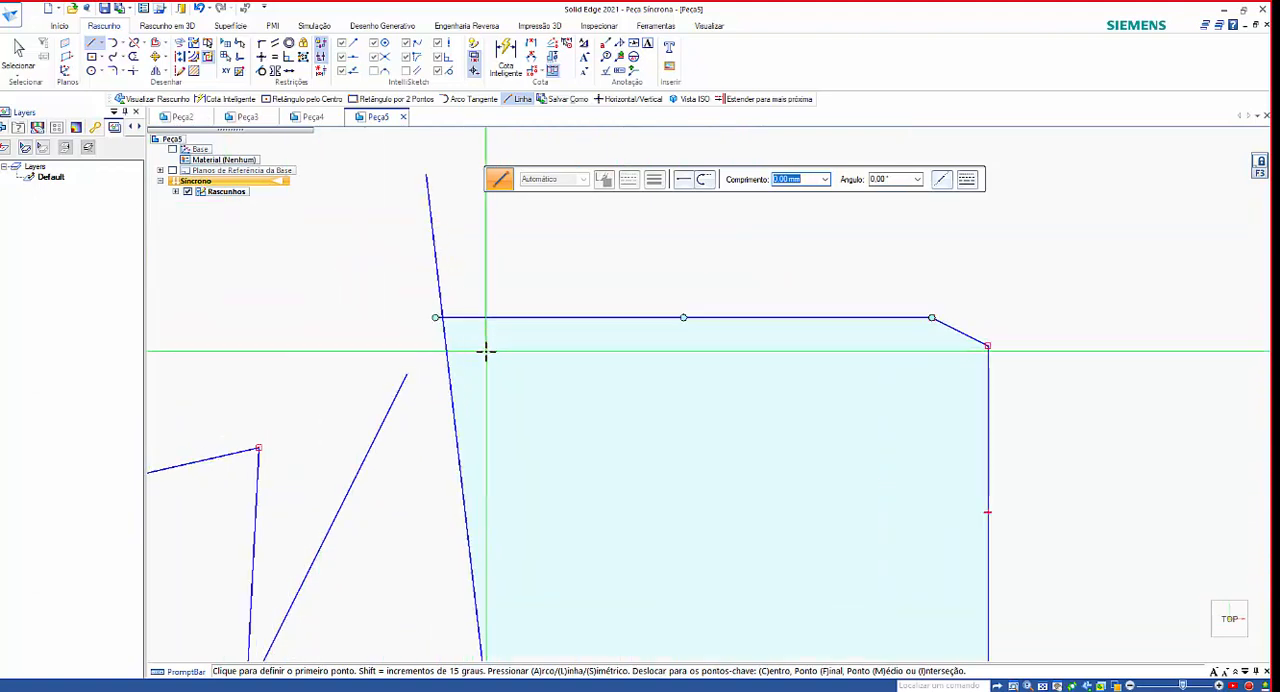
scroll(620, 345, down, 3)
Move the slanted line slightly inward so that it still crosses the rectangle's top and bottom edges.
key(Escape)
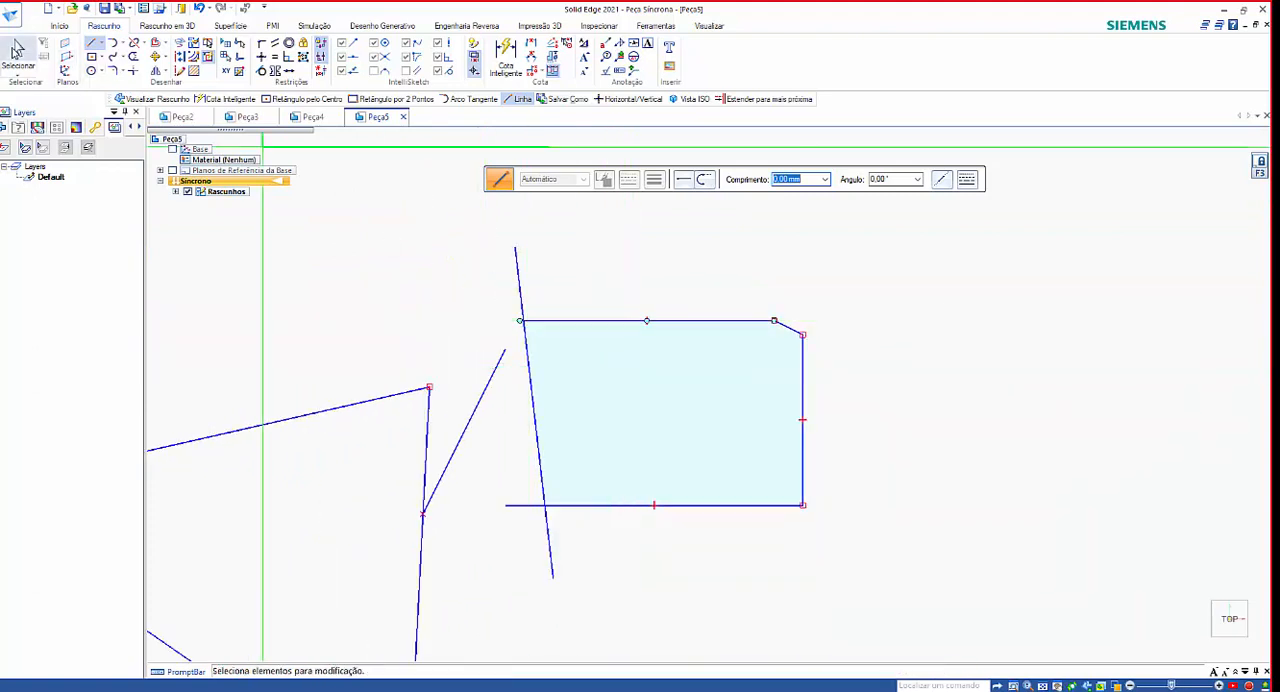
drag(535, 413, 613, 430)
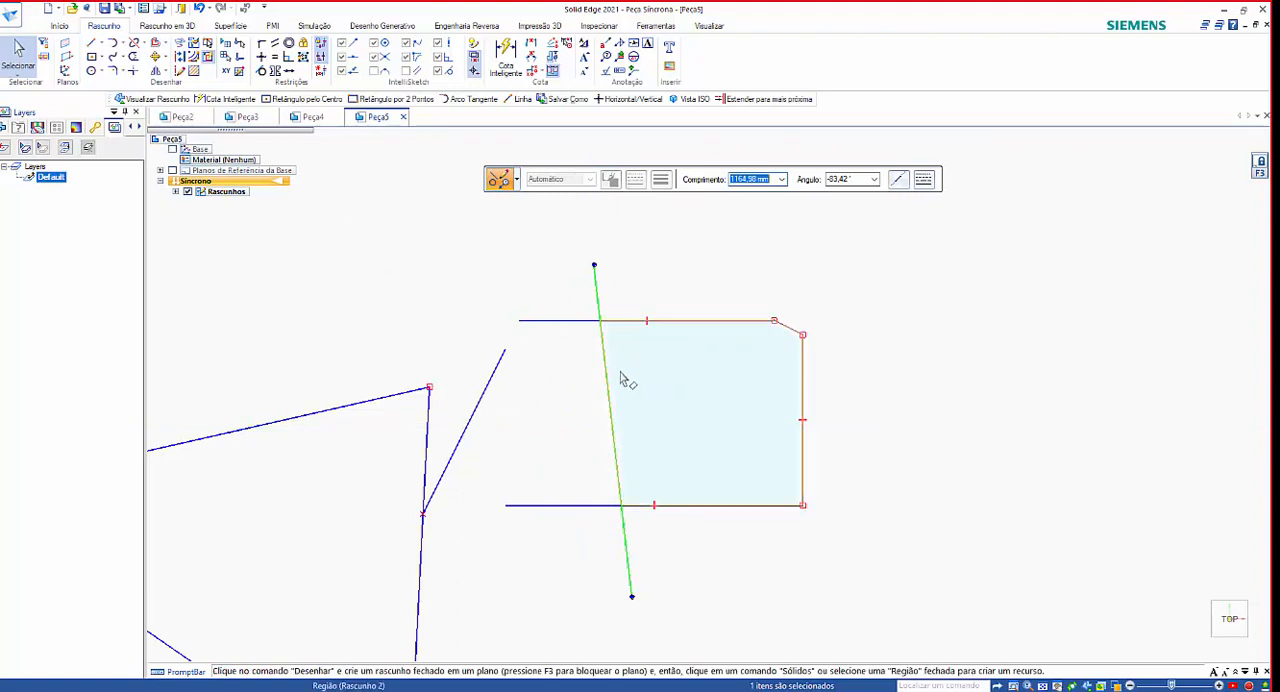
drag(608, 420, 570, 415)
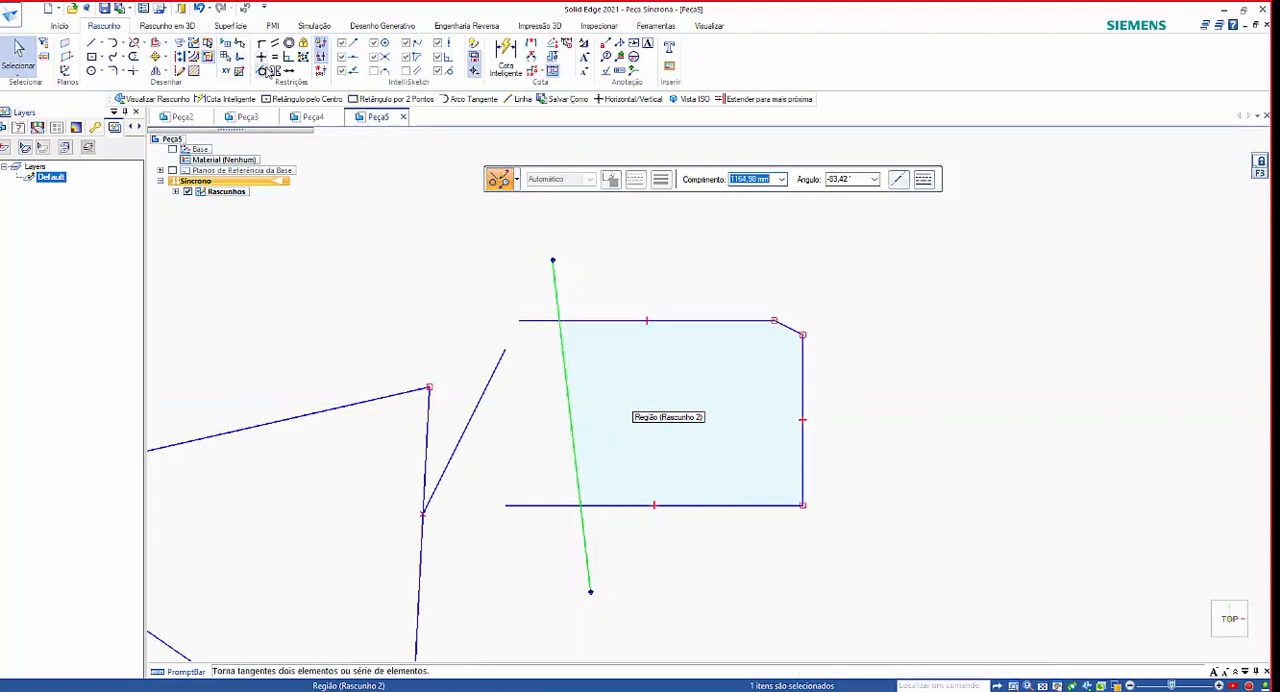
Trim the ends of the rectangle's top and bottom edges that extend left of the slanted line.
click(133, 56)
mouse_move(539, 330)
mouse_down()
mouse_move(535, 301)
mouse_move(582, 277)
mouse_move(616, 308)
mouse_up()
mouse_move(533, 485)
mouse_down()
mouse_move(643, 560)
mouse_move(630, 552)
mouse_up()
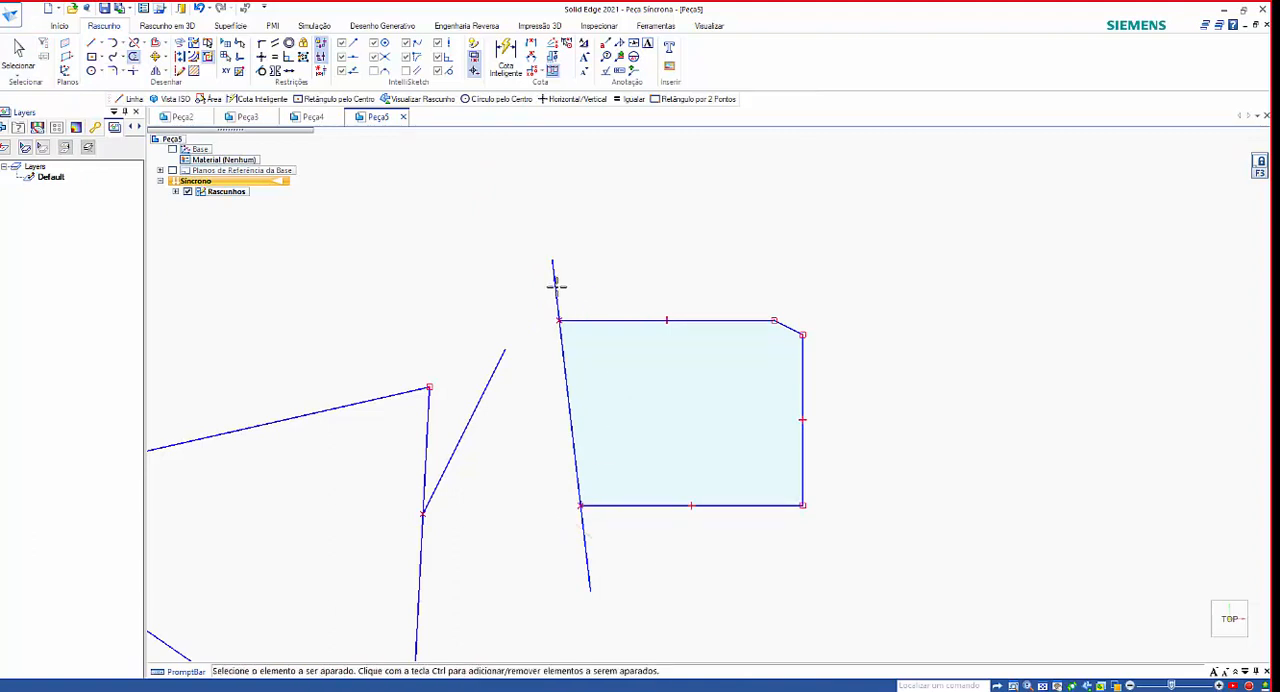
scroll(540, 283, up, 5)
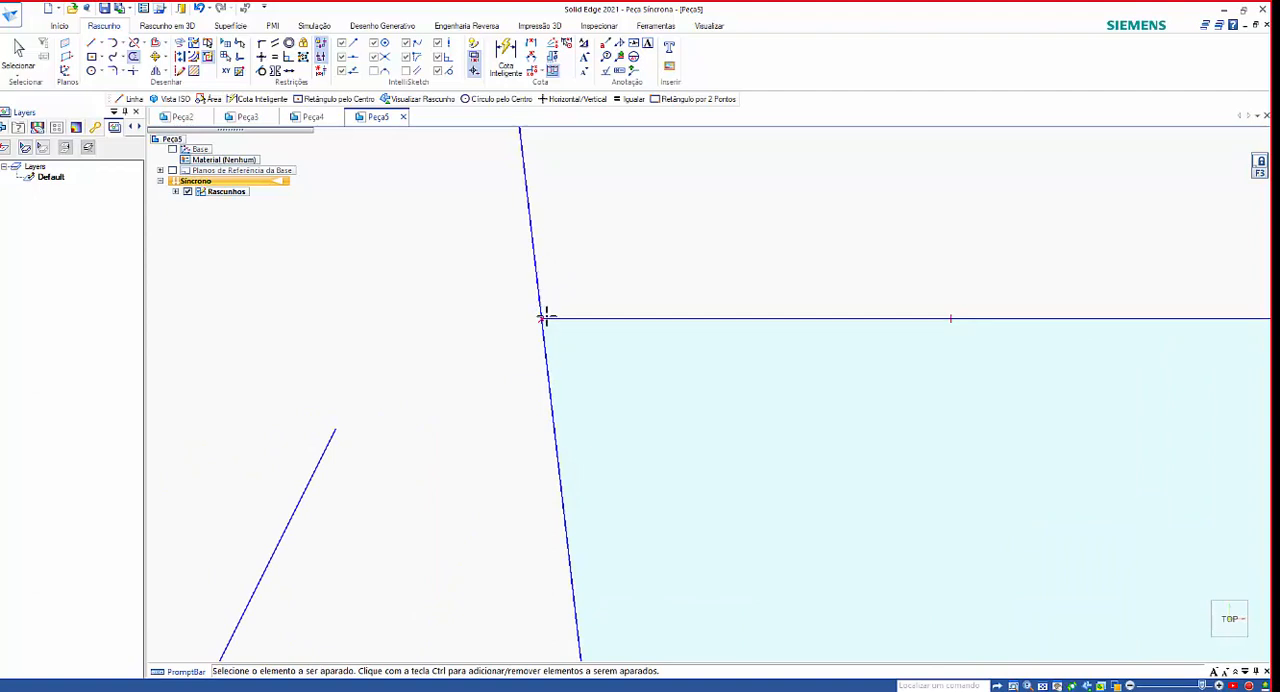
scroll(544, 296, down, 5)
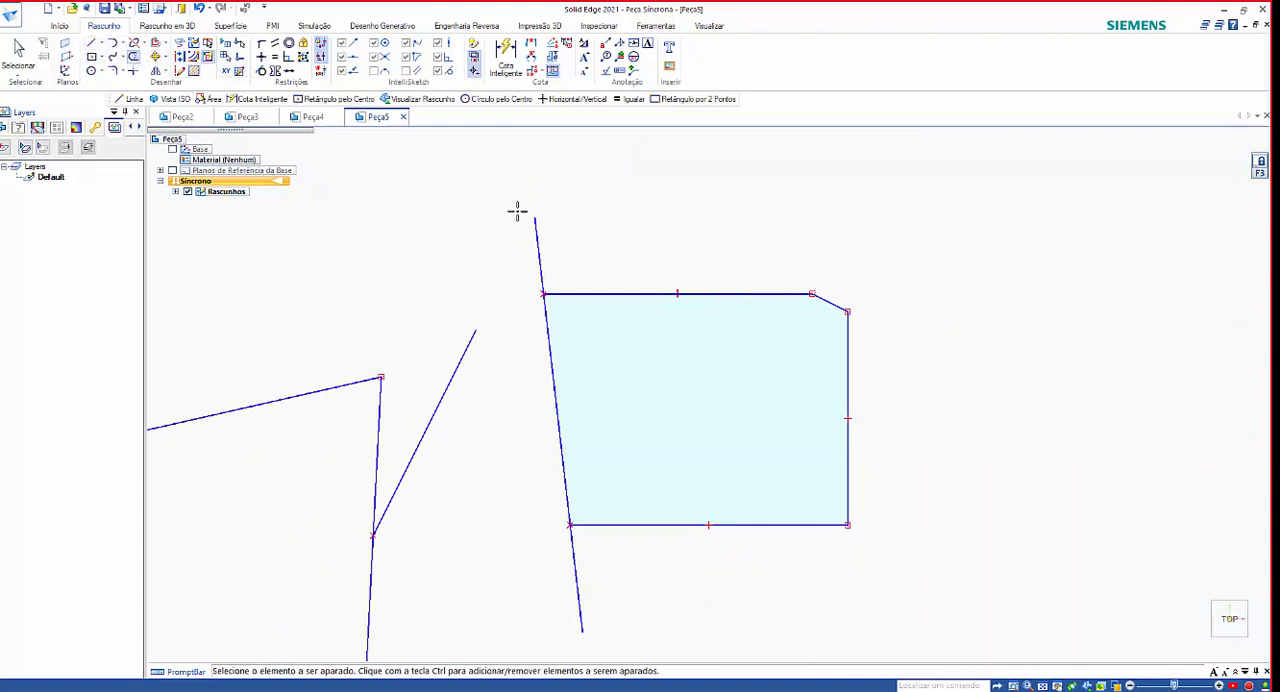
scroll(598, 328, up, 3)
scroll(515, 285, down, 3)
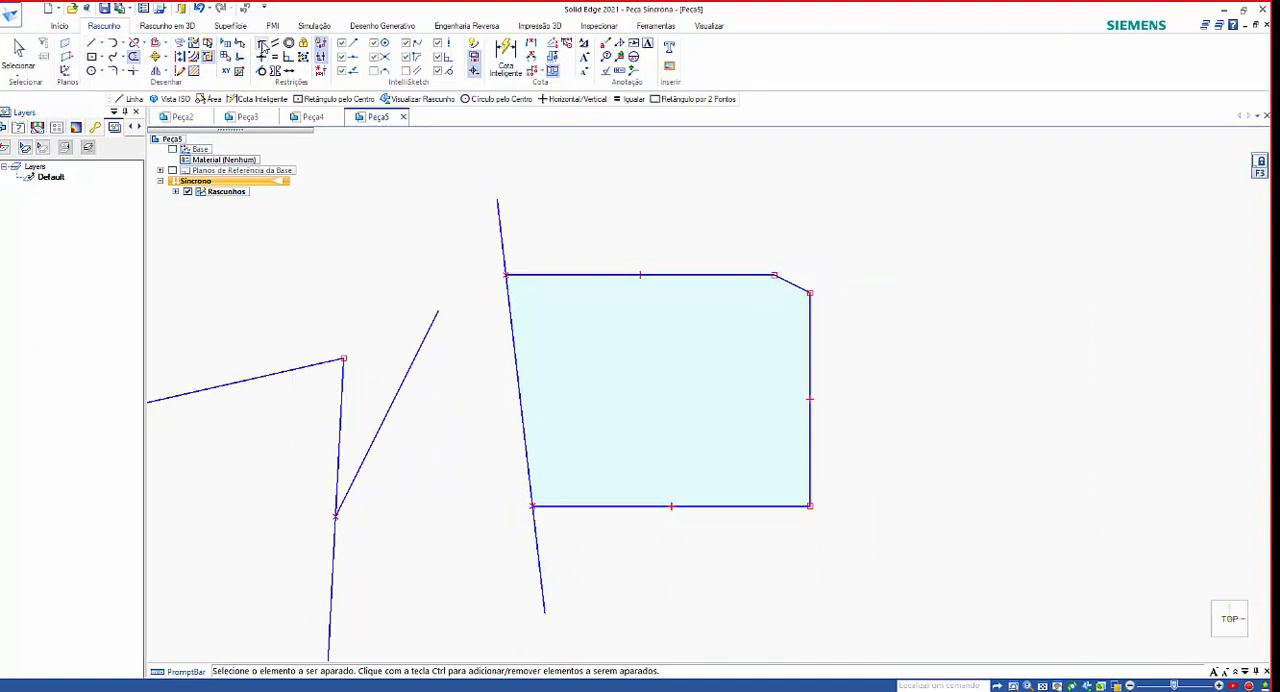
Connect both ends of the slanted line to the left endpoints of the top and bottom edges with Connect constraints.
click(261, 43)
click(498, 201)
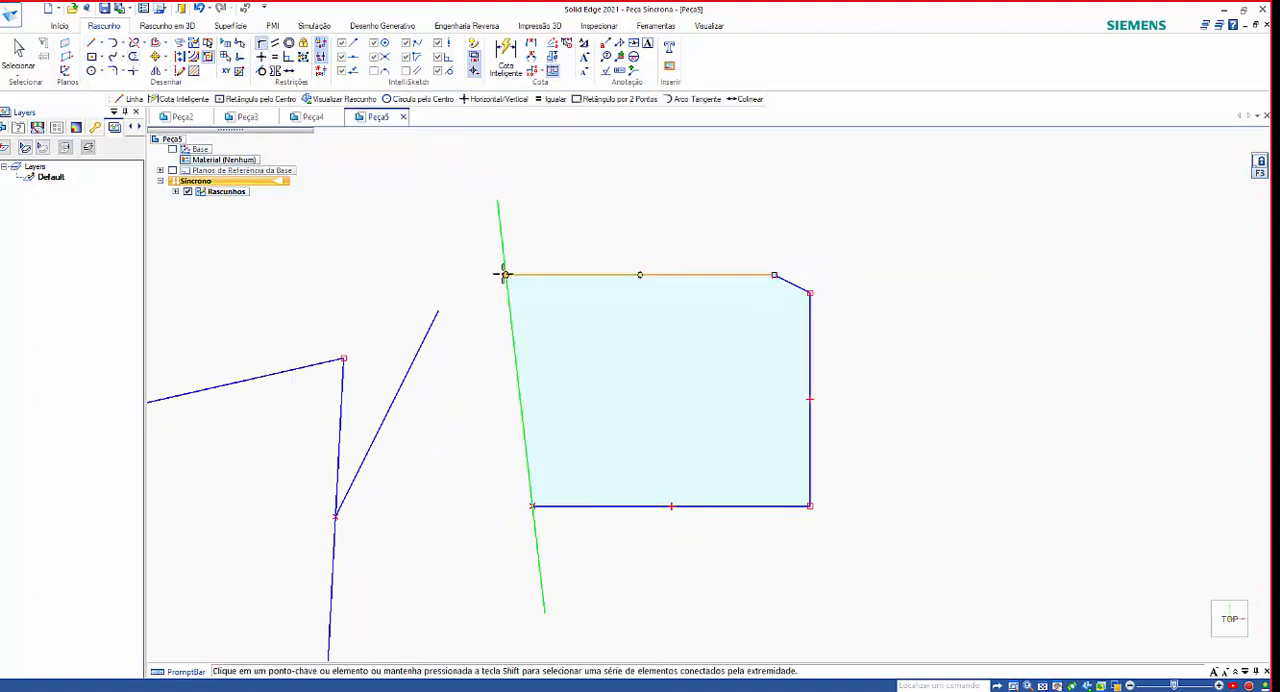
click(505, 275)
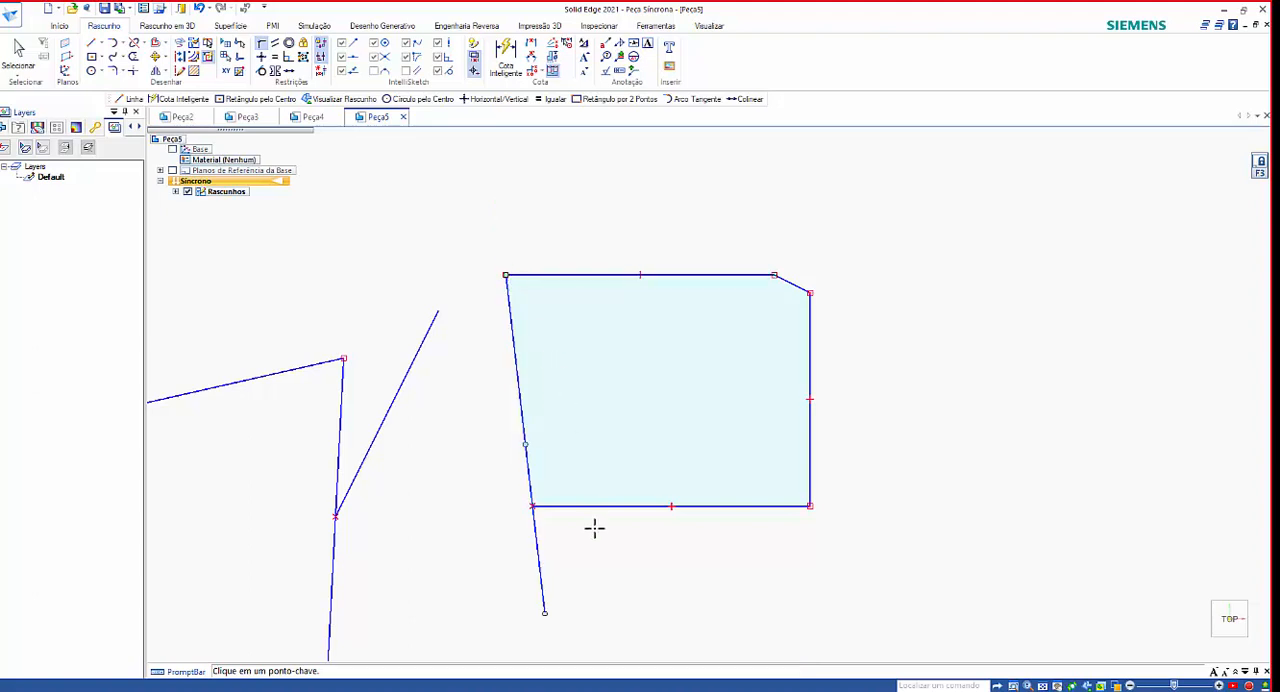
click(543, 615)
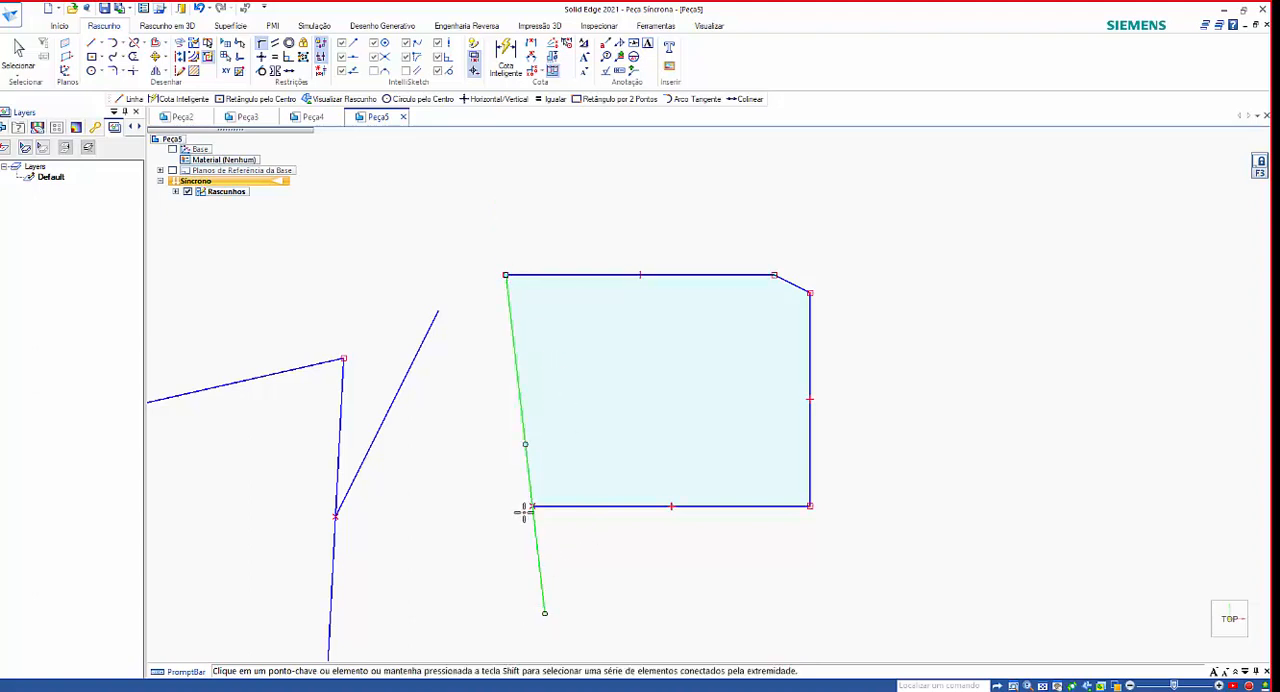
click(532, 506)
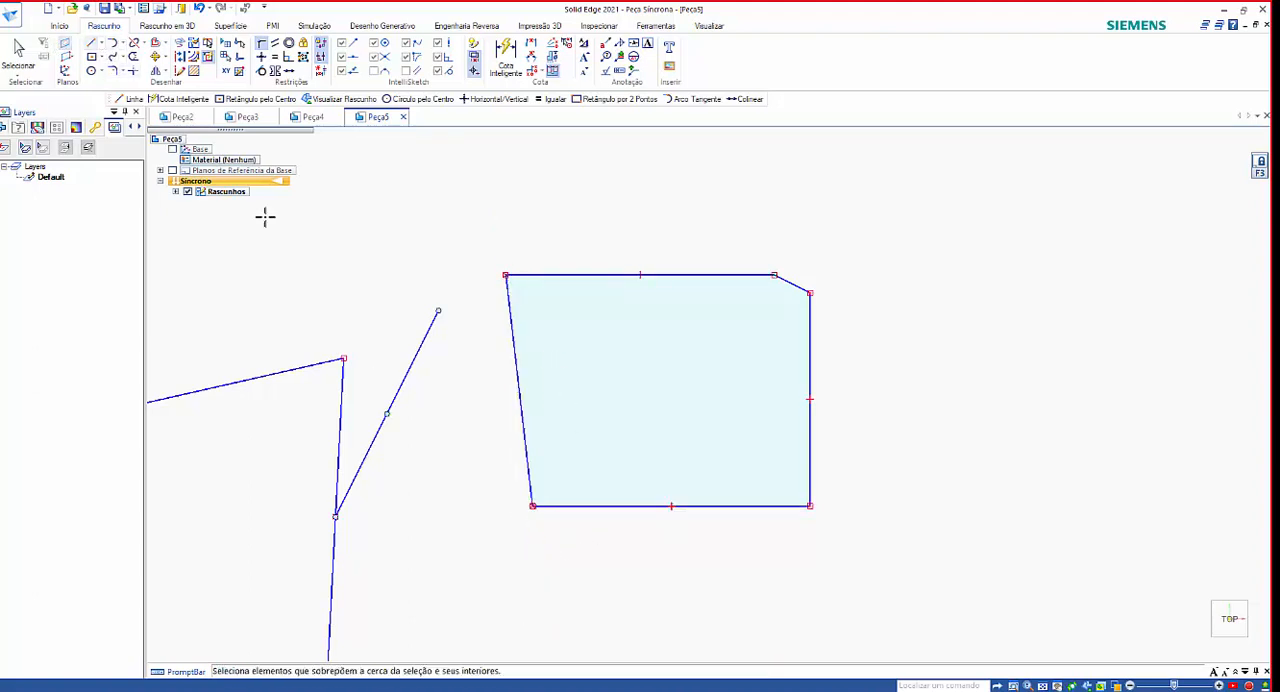
Move the connected slanted edge outward and back inward to stretch and shorten the closed profile.
click(17, 50)
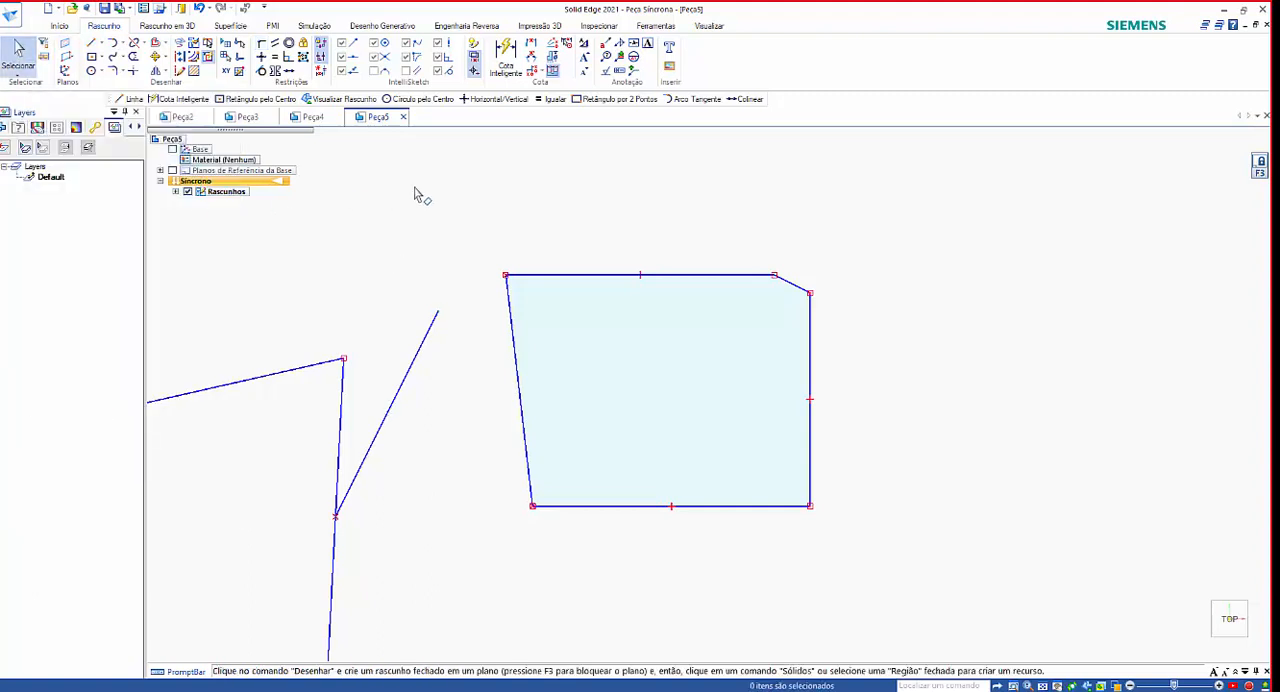
drag(520, 408, 422, 416)
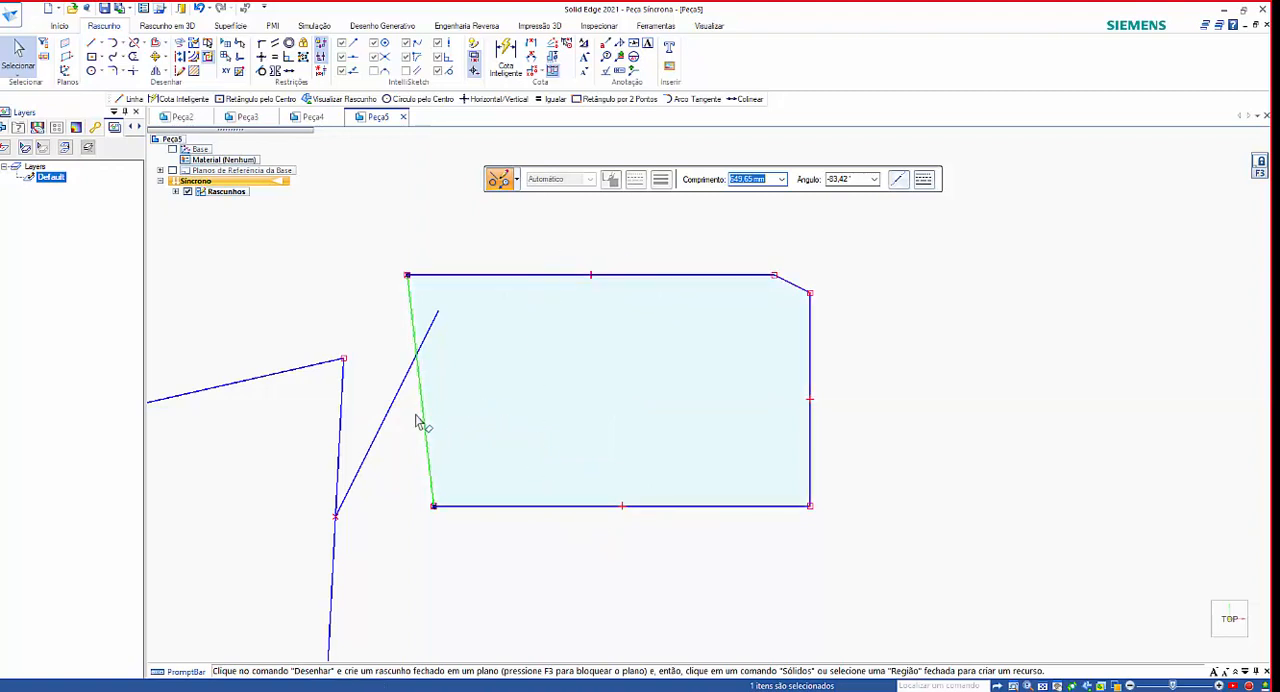
drag(429, 429, 549, 423)
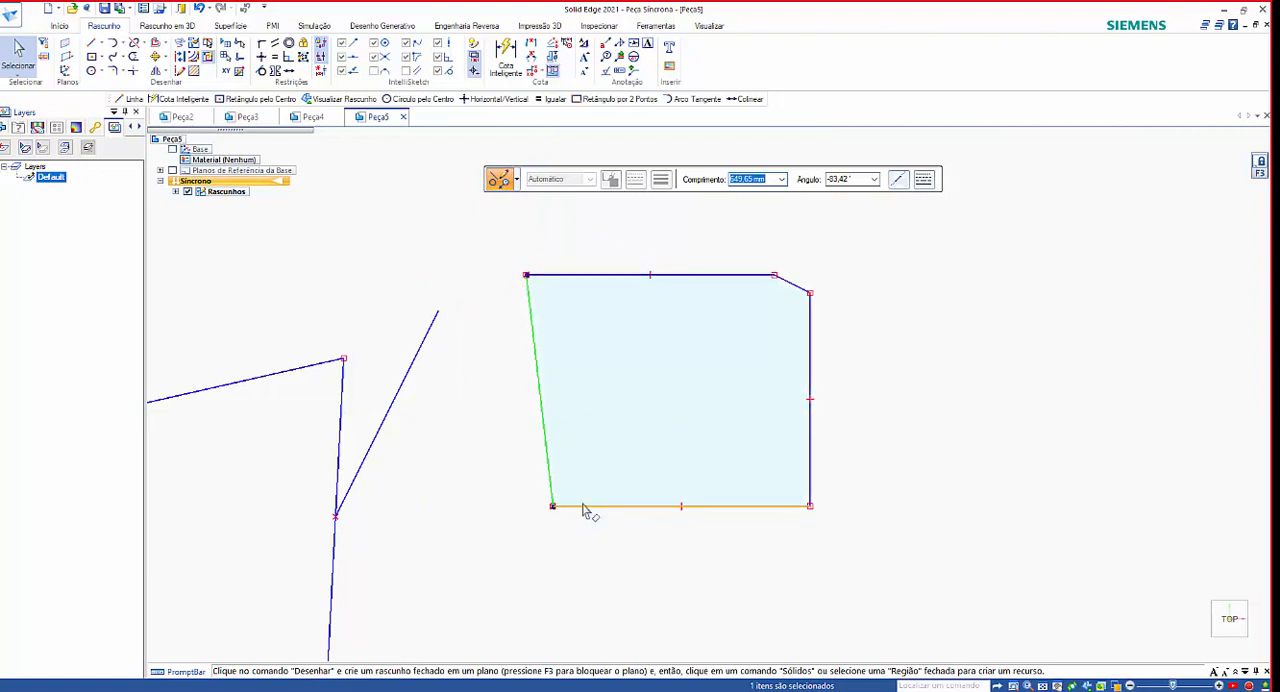
Delete the closed profile together with all the zigzag lines in the sketch.
scroll(714, 434, down, 6)
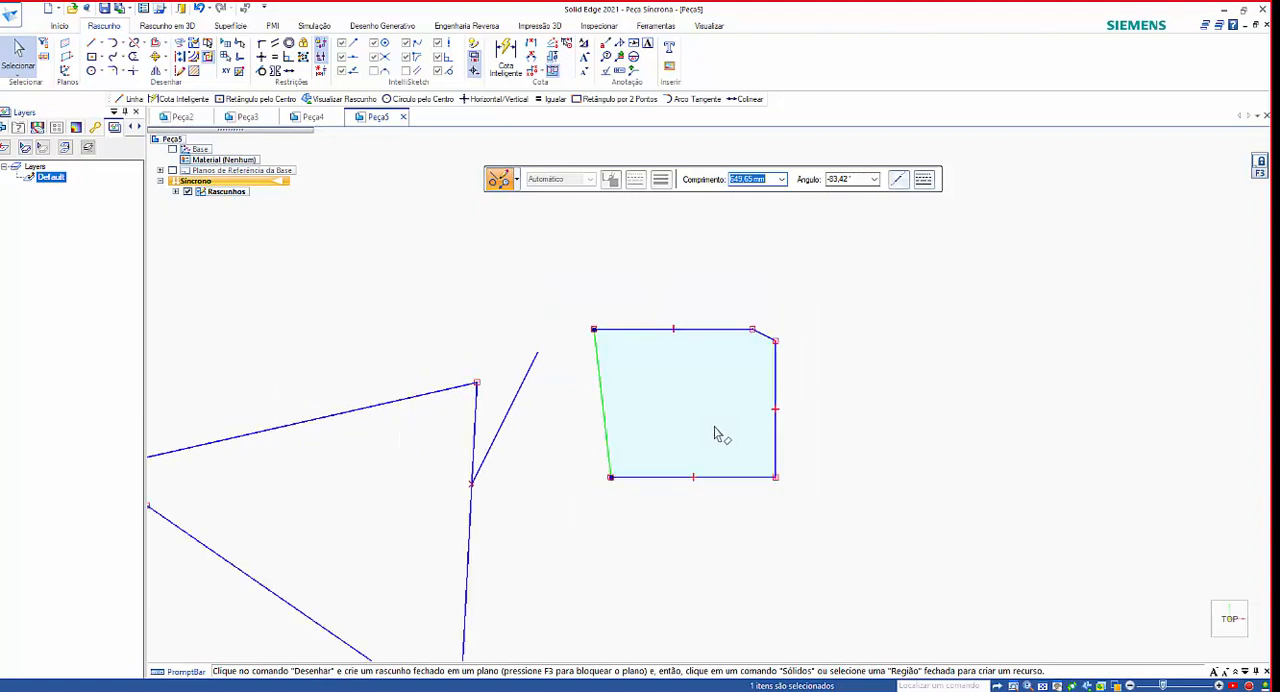
mouse_move(354, 293)
mouse_down()
mouse_move(714, 583)
mouse_move(875, 637)
mouse_up()
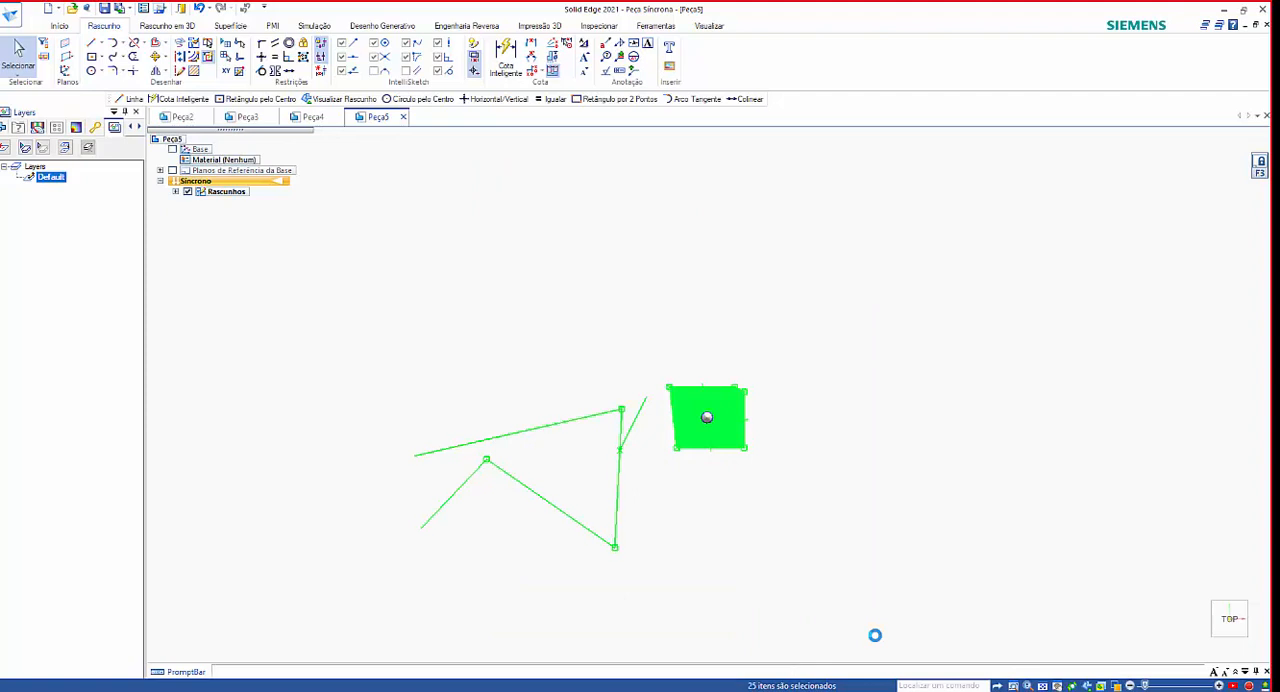
key(Delete)
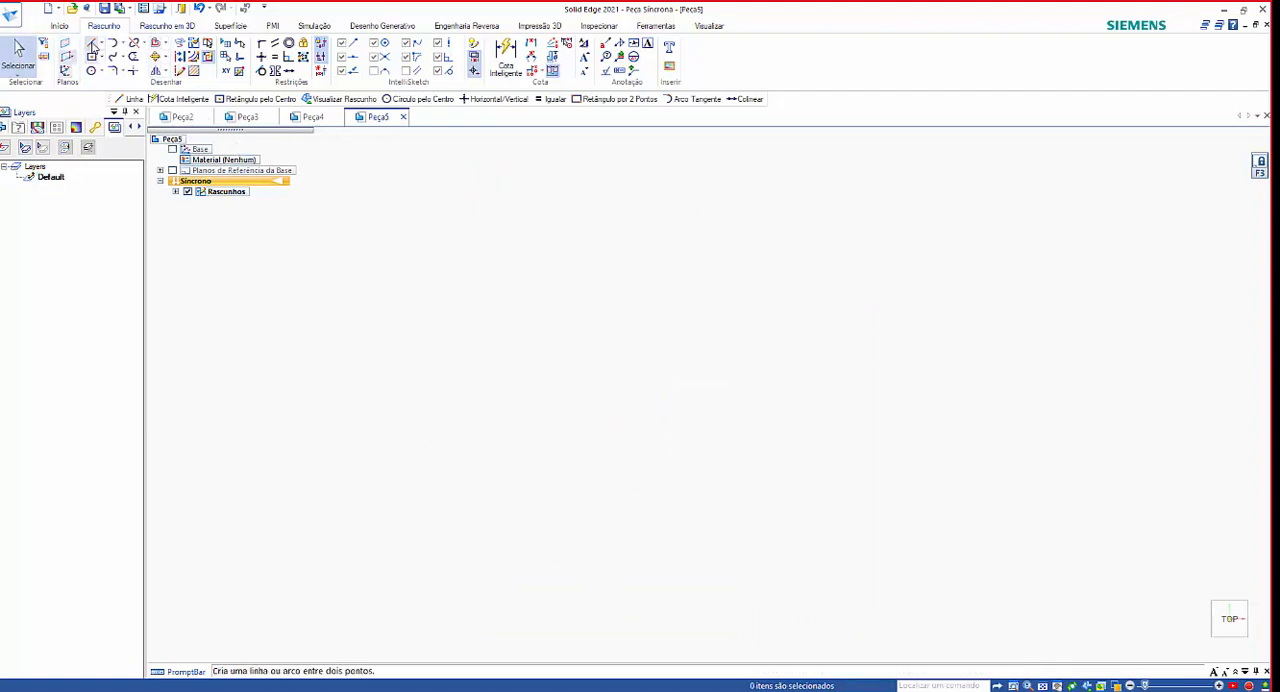
Draw a tall, narrow rectangle by center, about 2100 mm high.
click(91, 43)
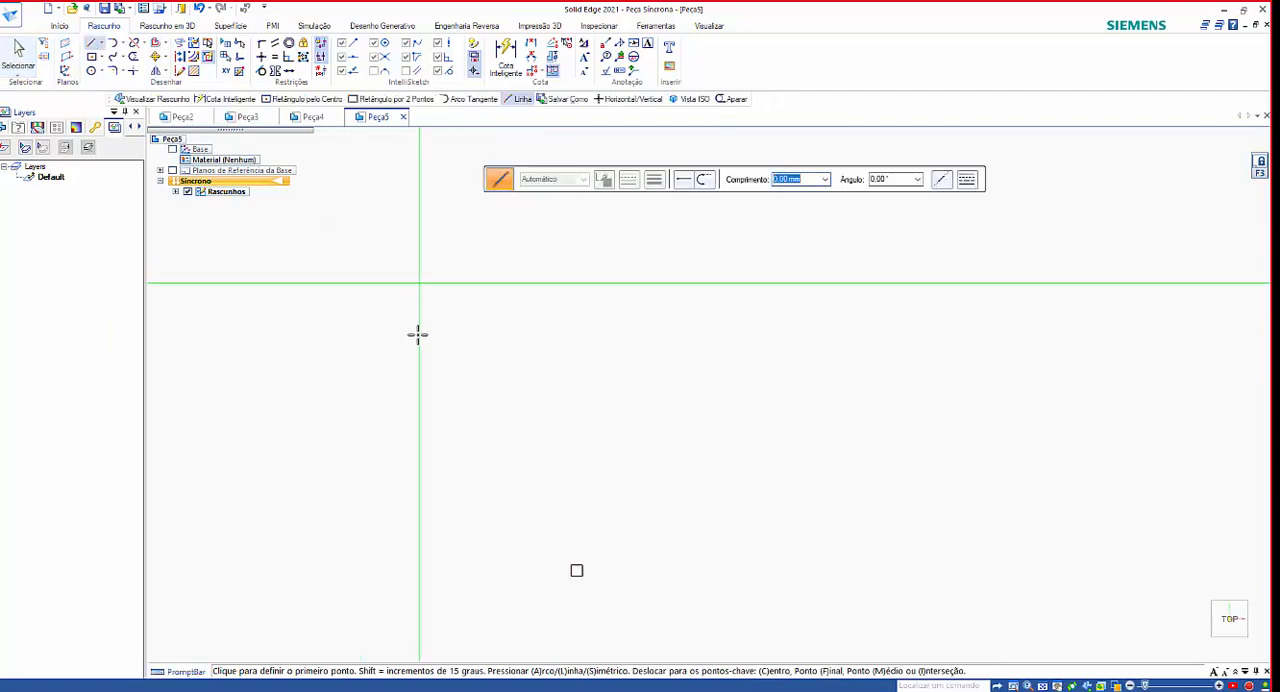
click(92, 57)
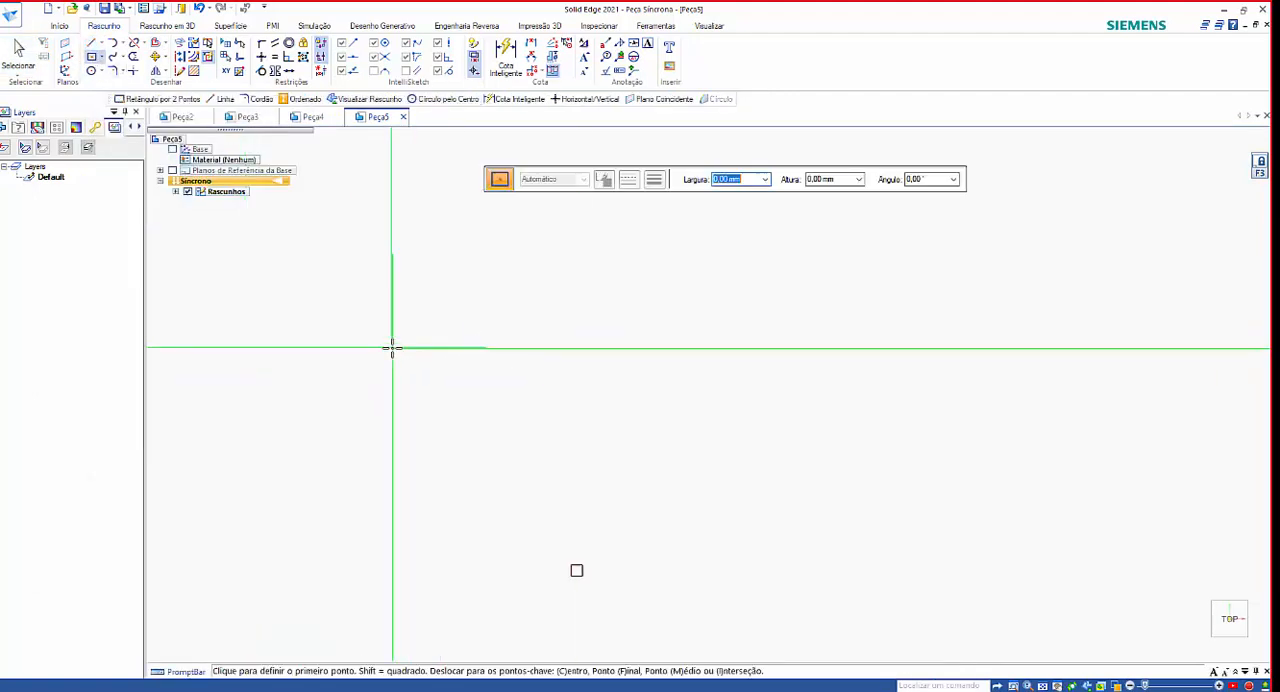
click(391, 348)
click(410, 482)
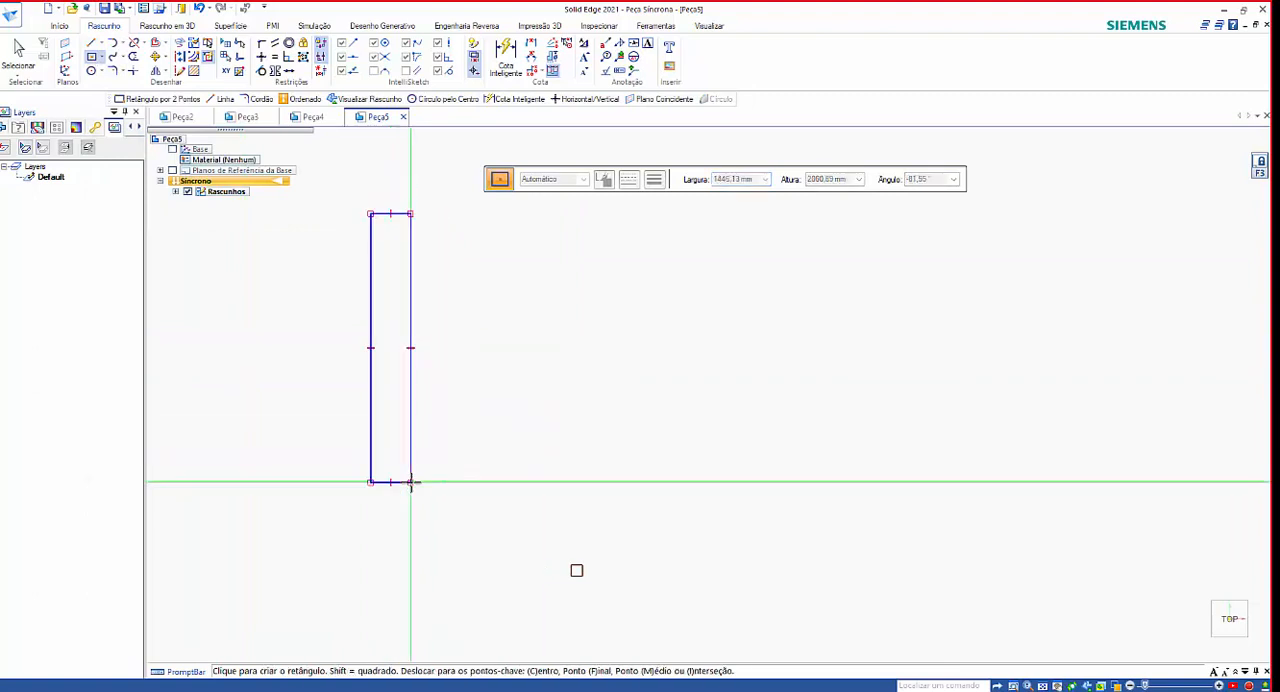
Widen the rectangle by moving its right edge outward.
click(18, 52)
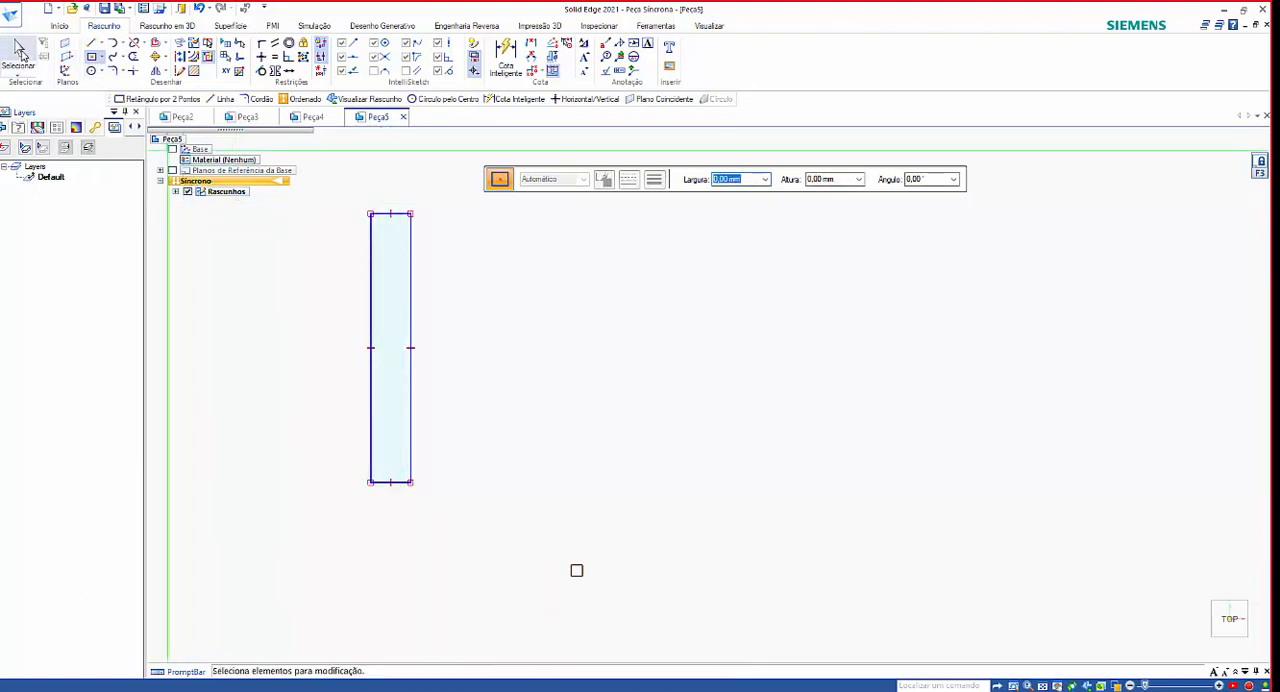
click(411, 282)
drag(541, 281, 576, 289)
click(834, 339)
click(577, 297)
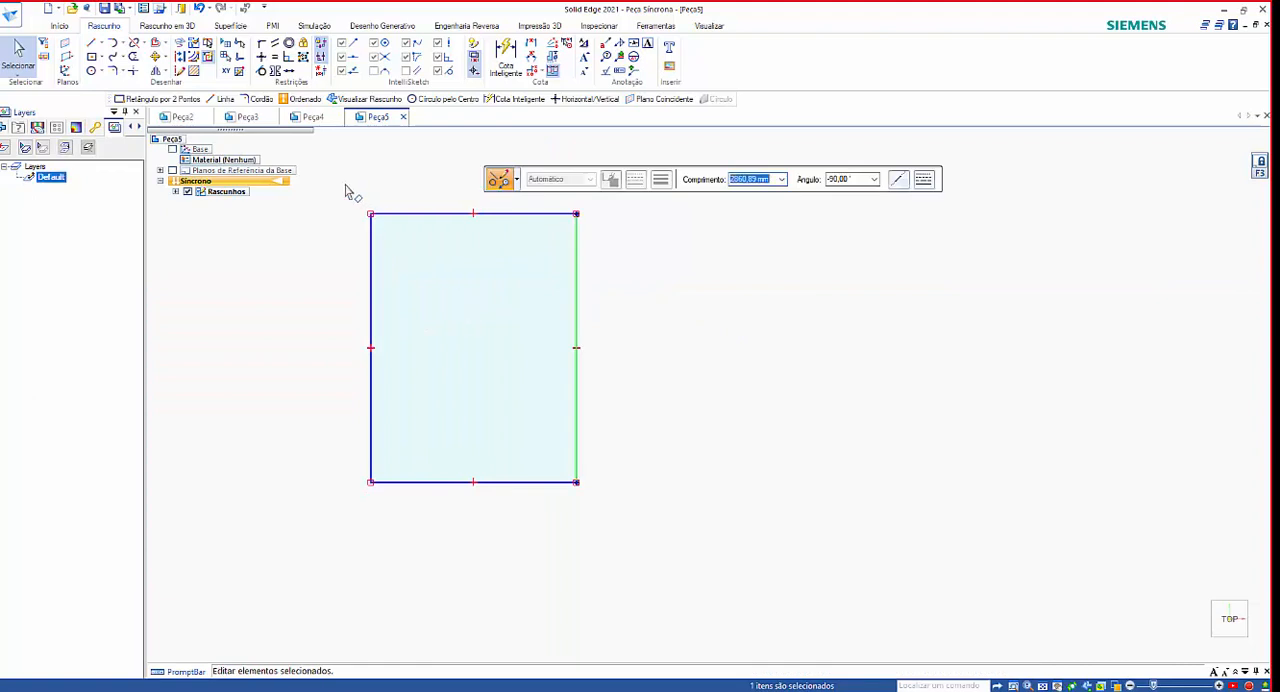
drag(345, 186, 693, 665)
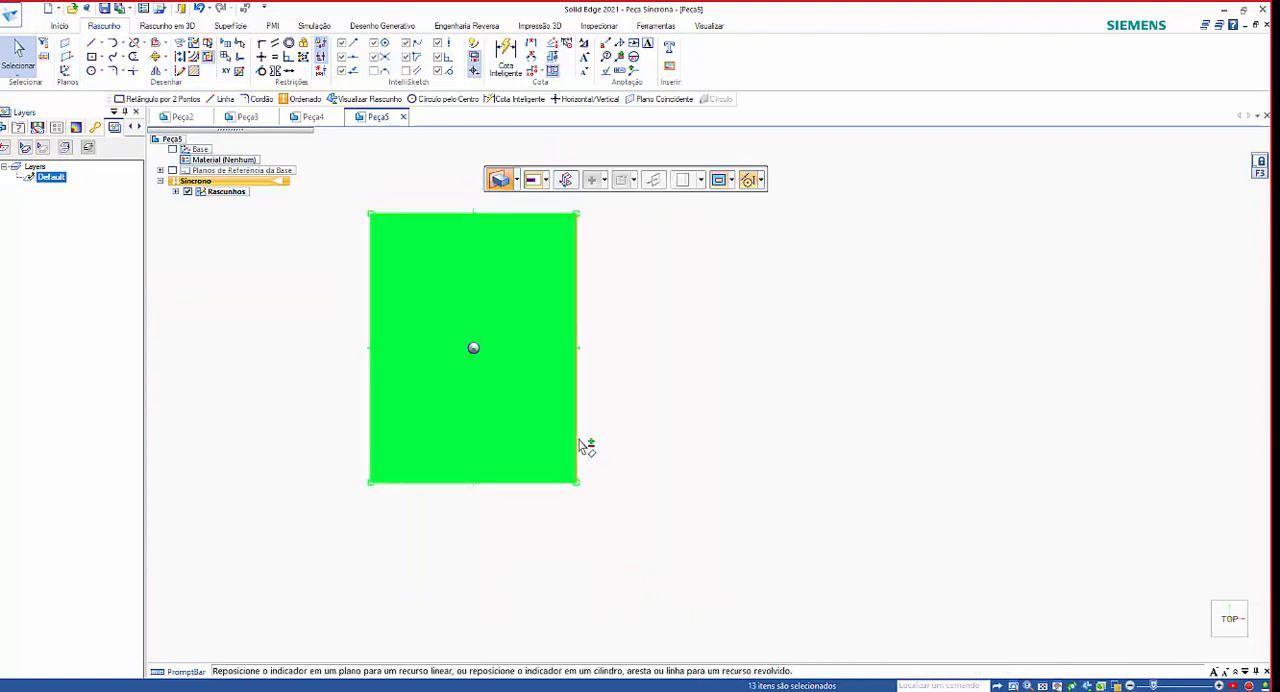
click(724, 468)
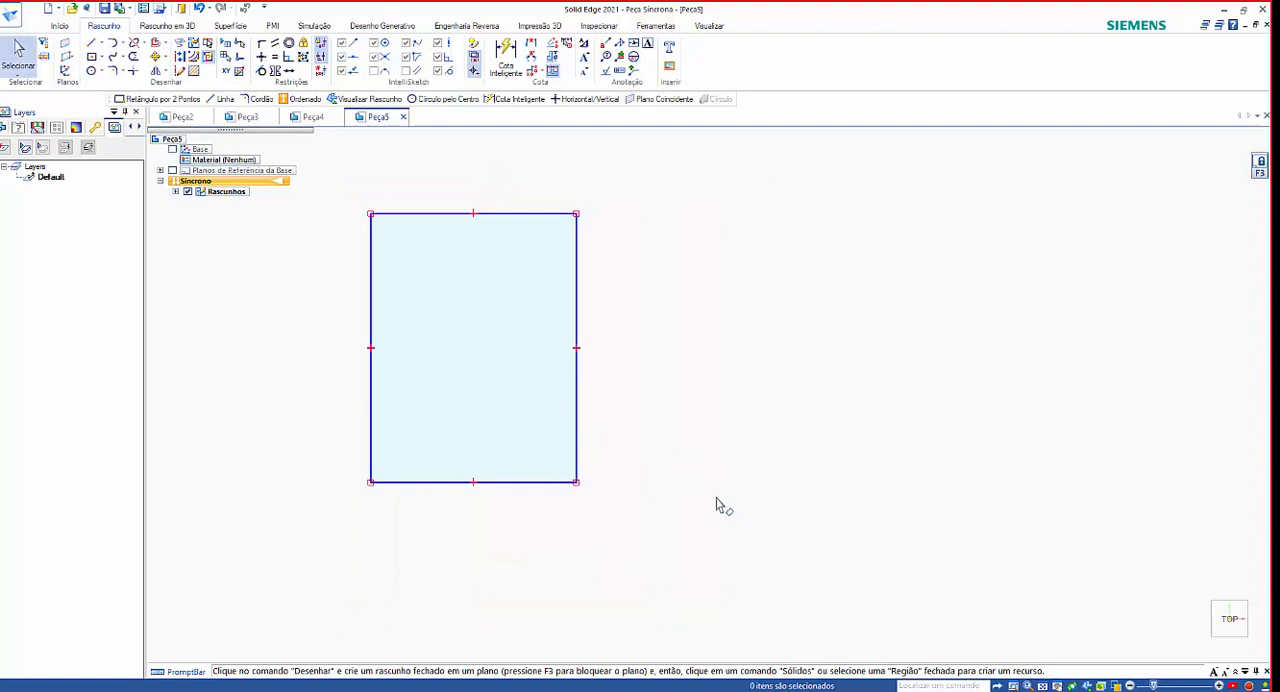
click(157, 60)
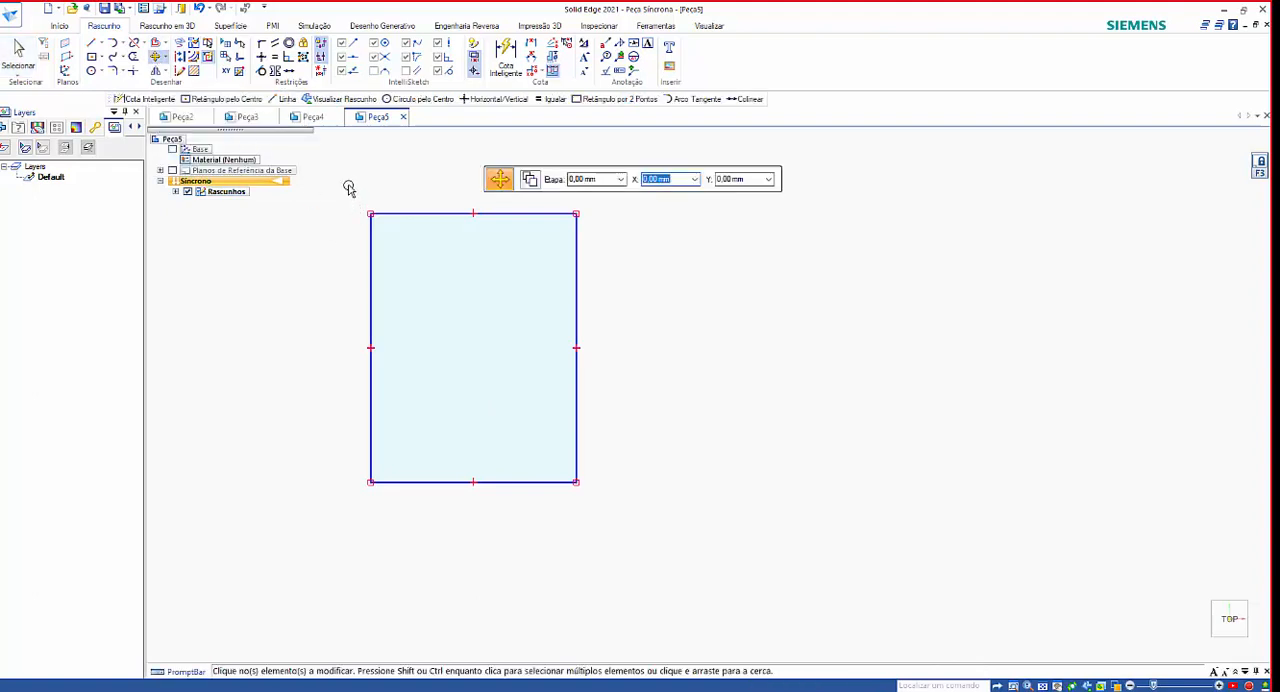
drag(349, 186, 625, 557)
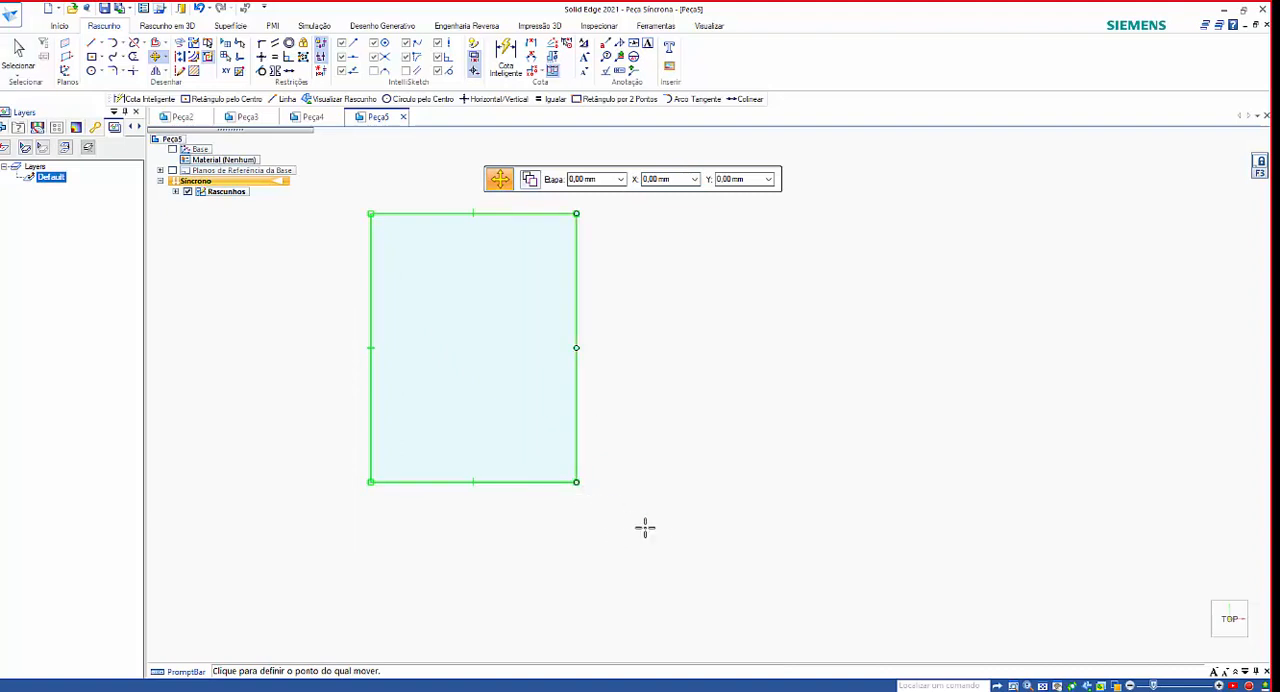
key(Escape)
key(Escape)
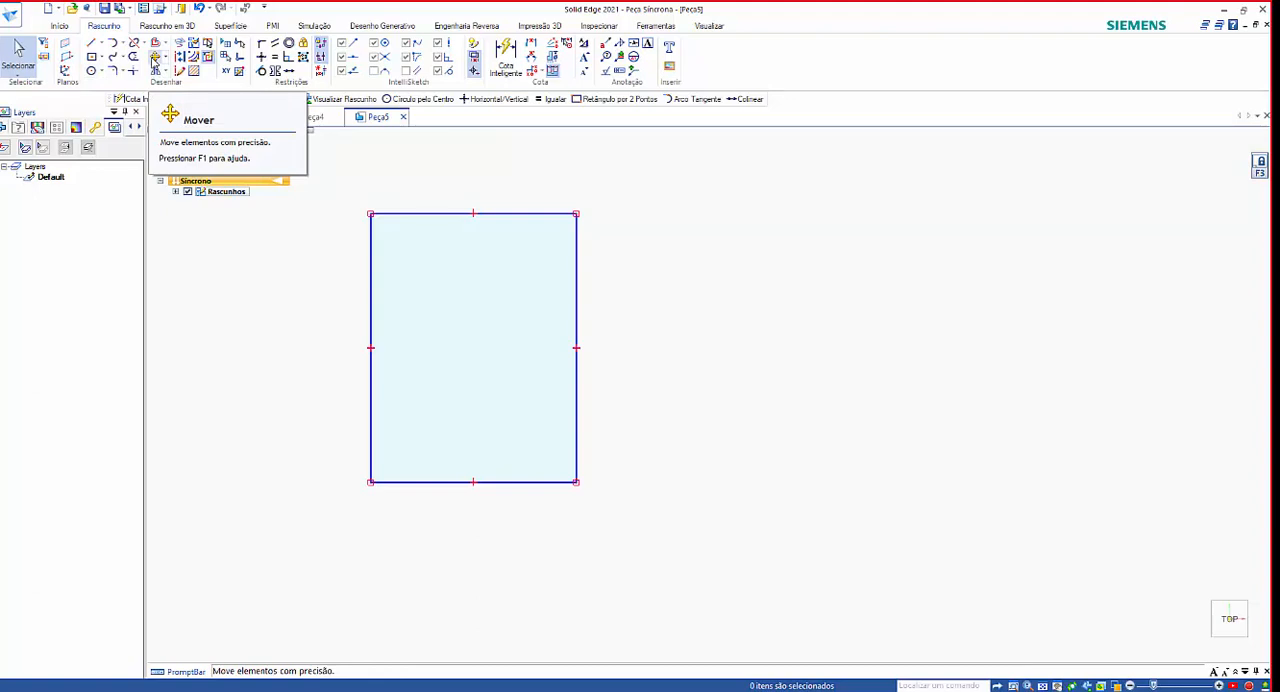
Move the whole rectangle horizontally to the right, using the midpoint of its bottom edge as the base point.
click(155, 58)
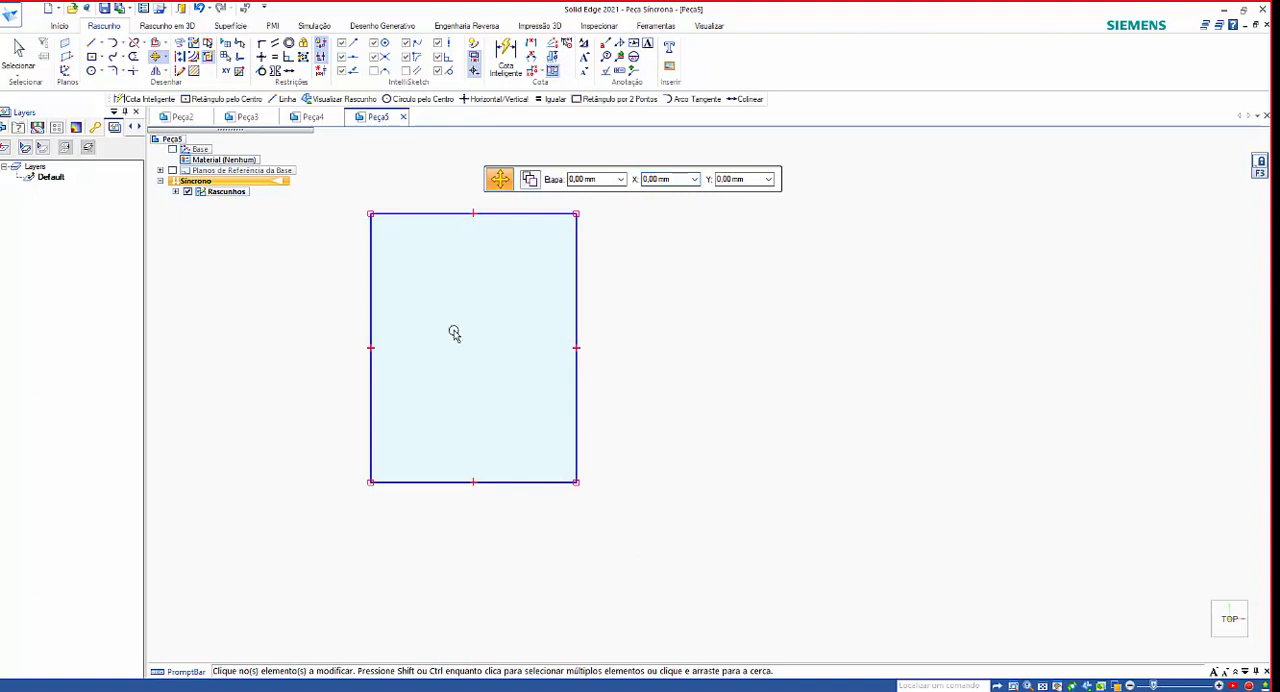
drag(346, 205, 646, 568)
drag(347, 208, 347, 208)
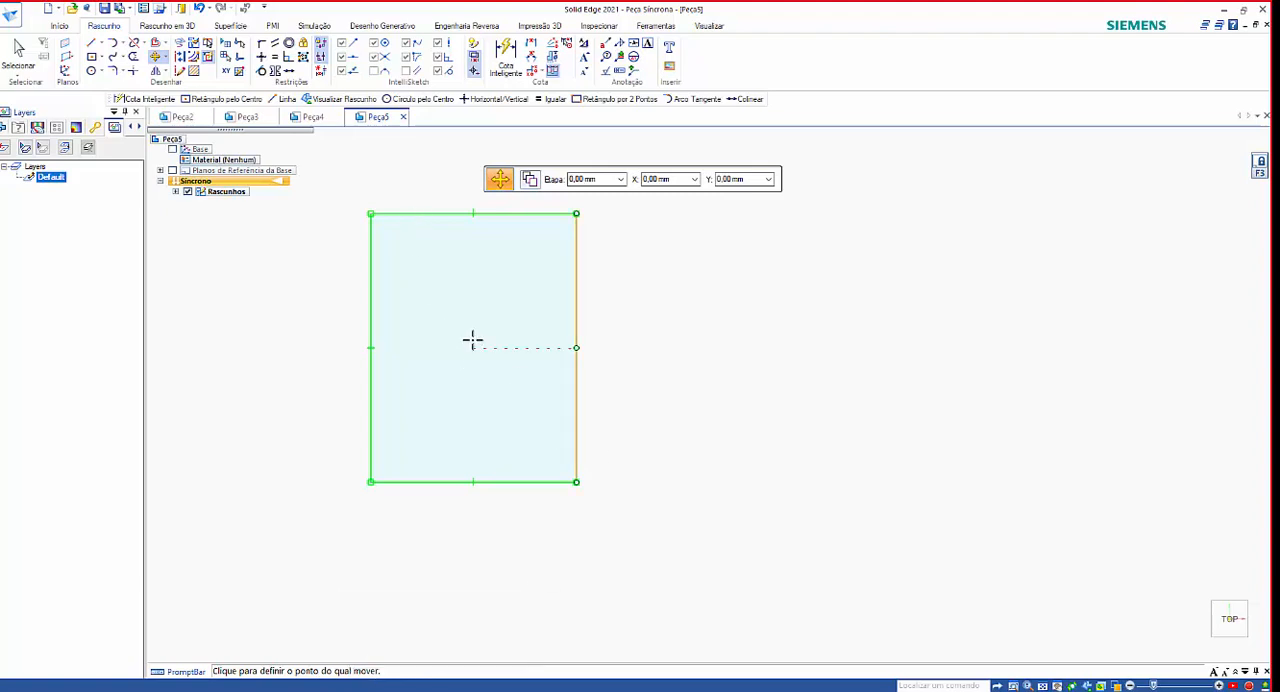
click(473, 482)
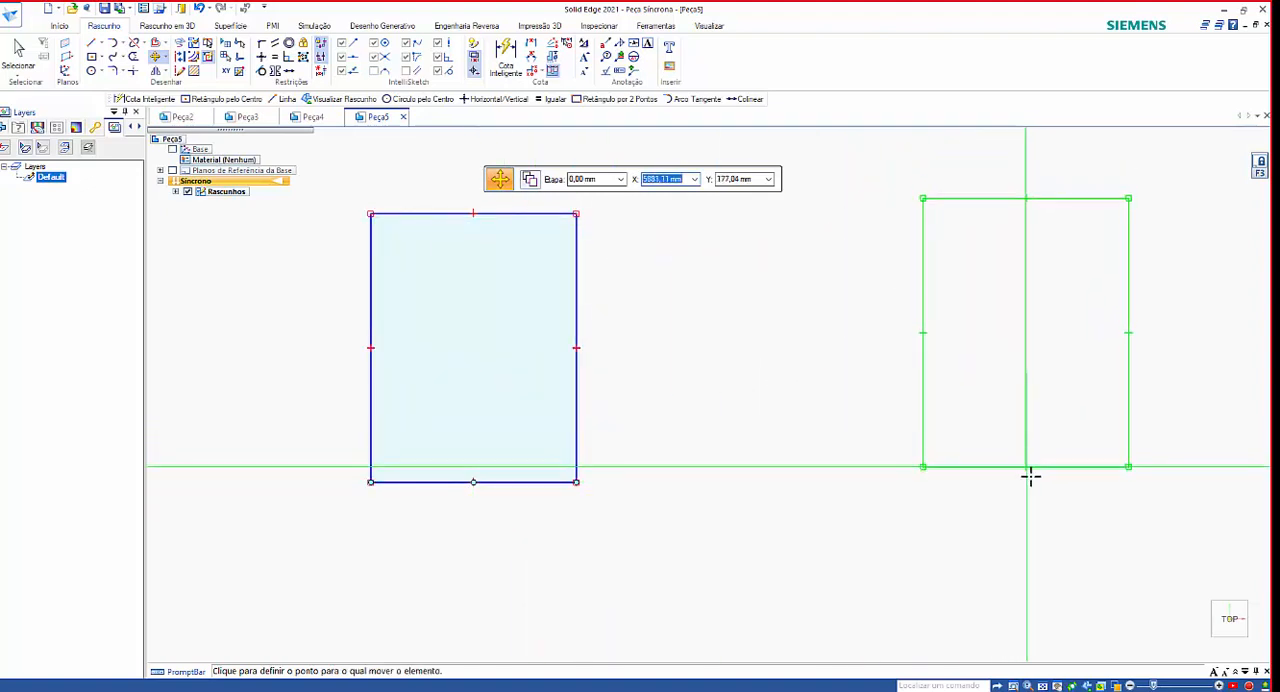
click(1031, 481)
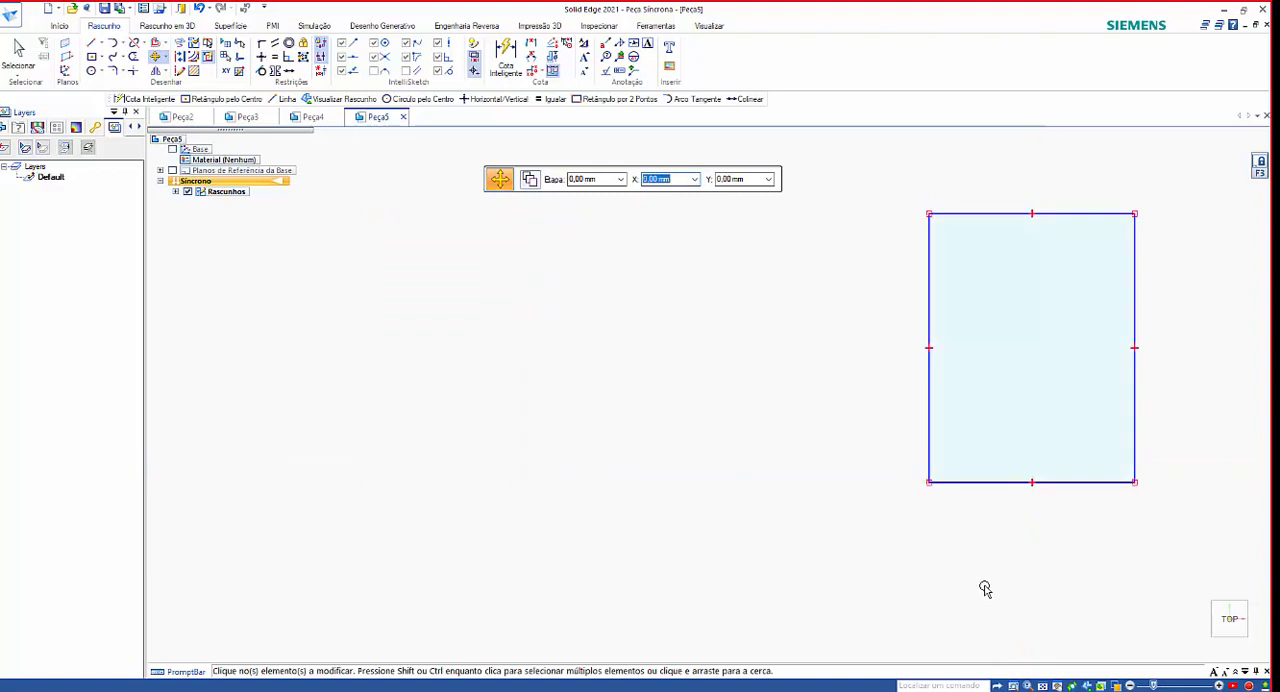
Copy the rectangle twice to the left from its bottom-edge midpoint, forming a level row of three spaced about 3100 mm apart.
mouse_move(900, 173)
mouse_down()
mouse_move(1108, 442)
mouse_move(1192, 525)
mouse_up()
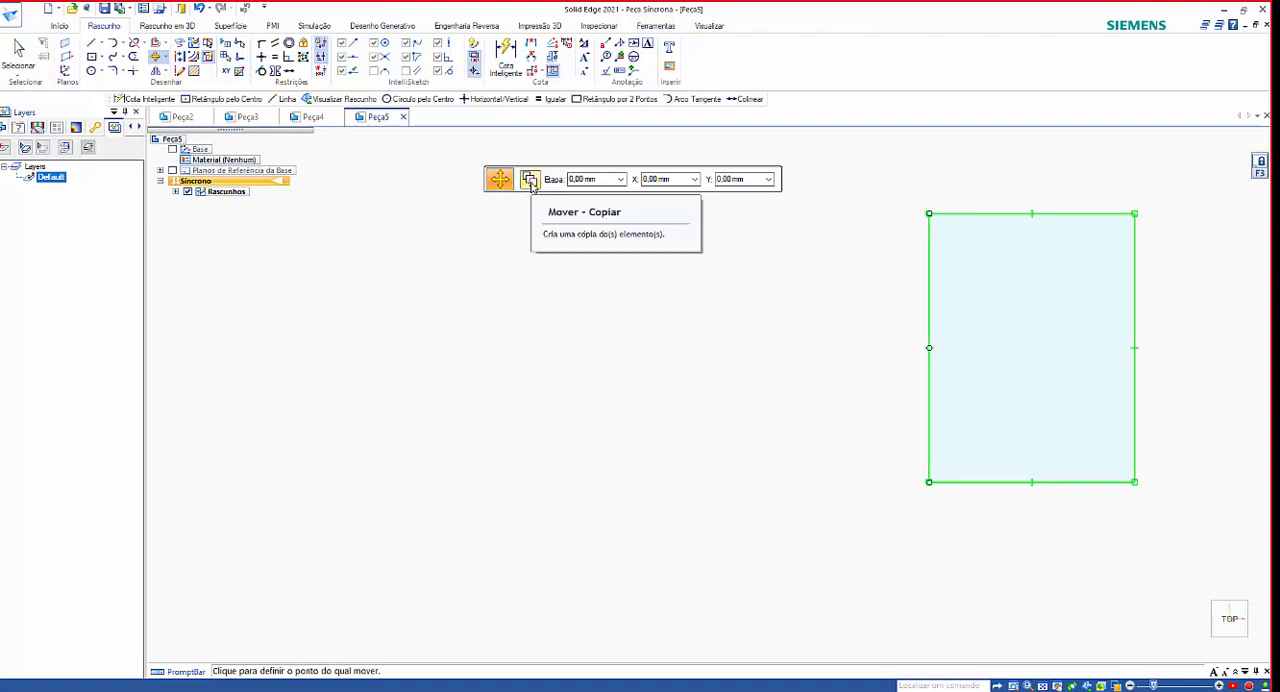
click(1035, 483)
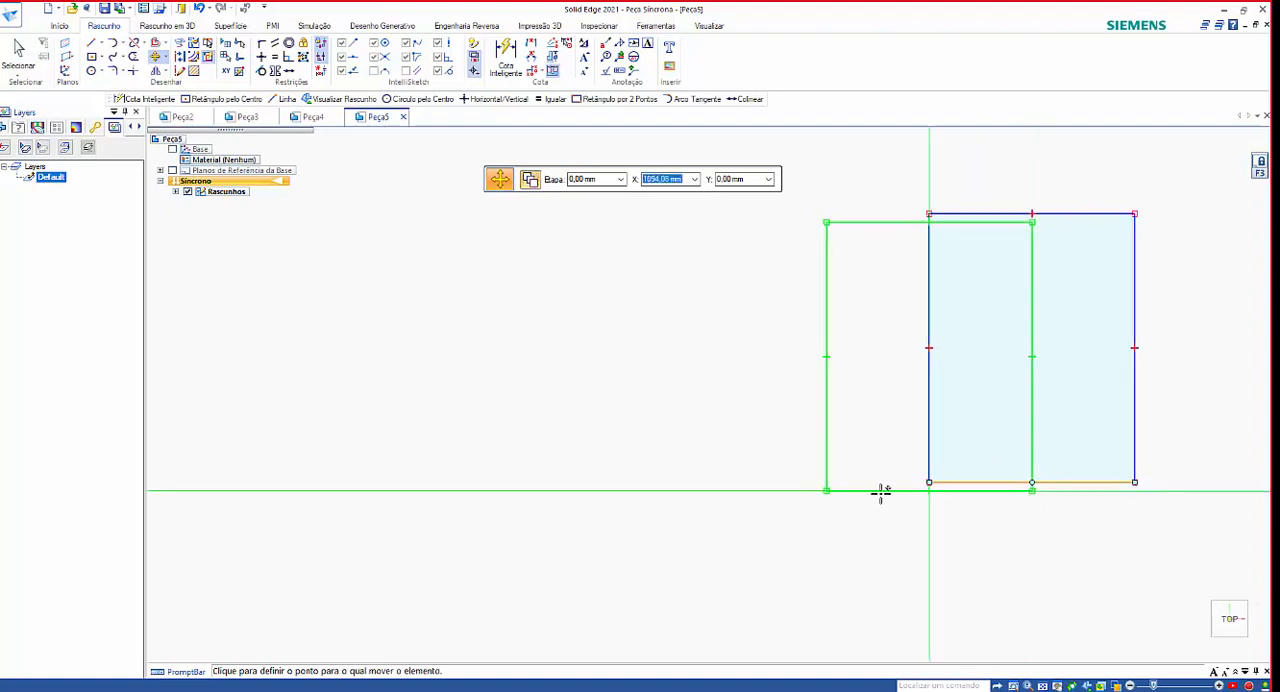
click(733, 482)
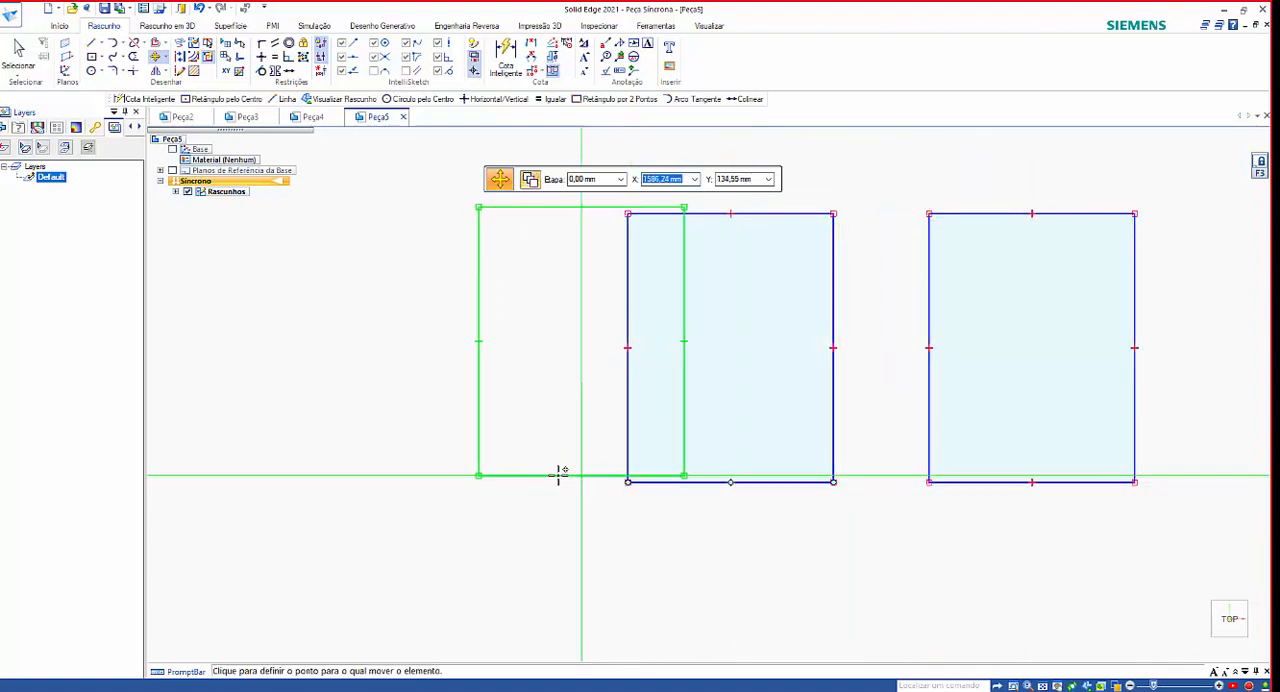
click(445, 483)
key(Escape)
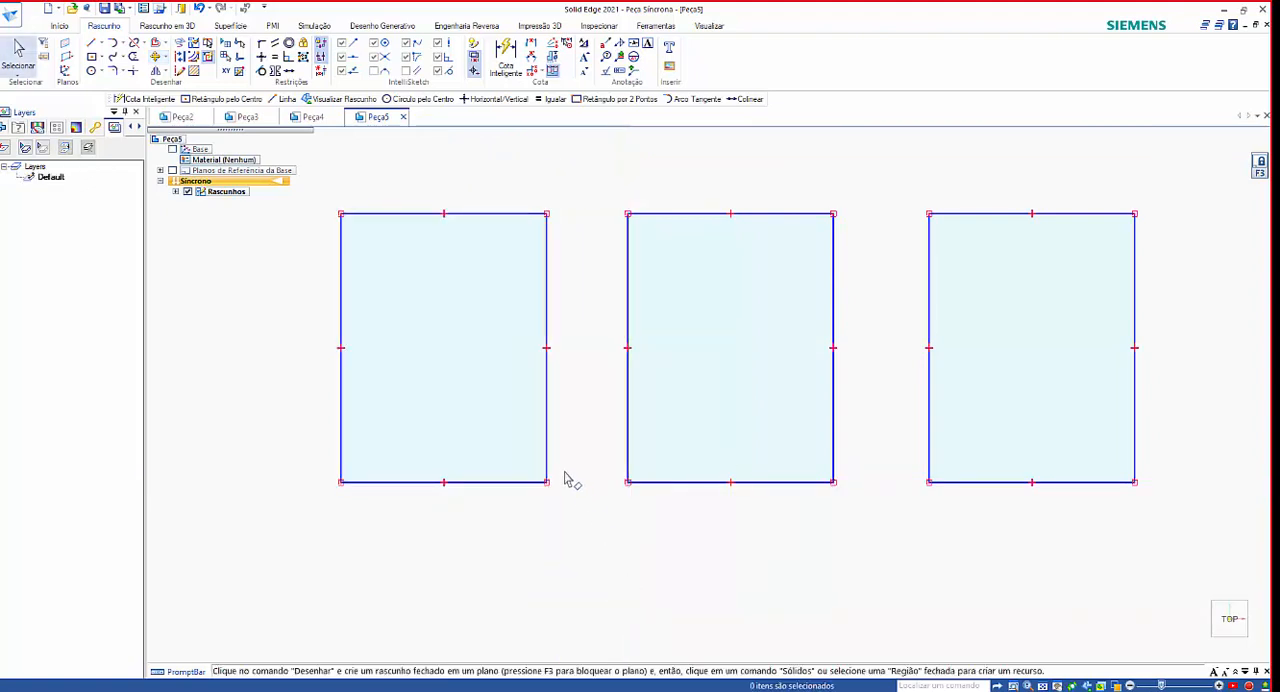
Rotate three copies of the rightmost rectangle around a center point to its right, starting from its lower-right corner.
scroll(564, 479, down, 4)
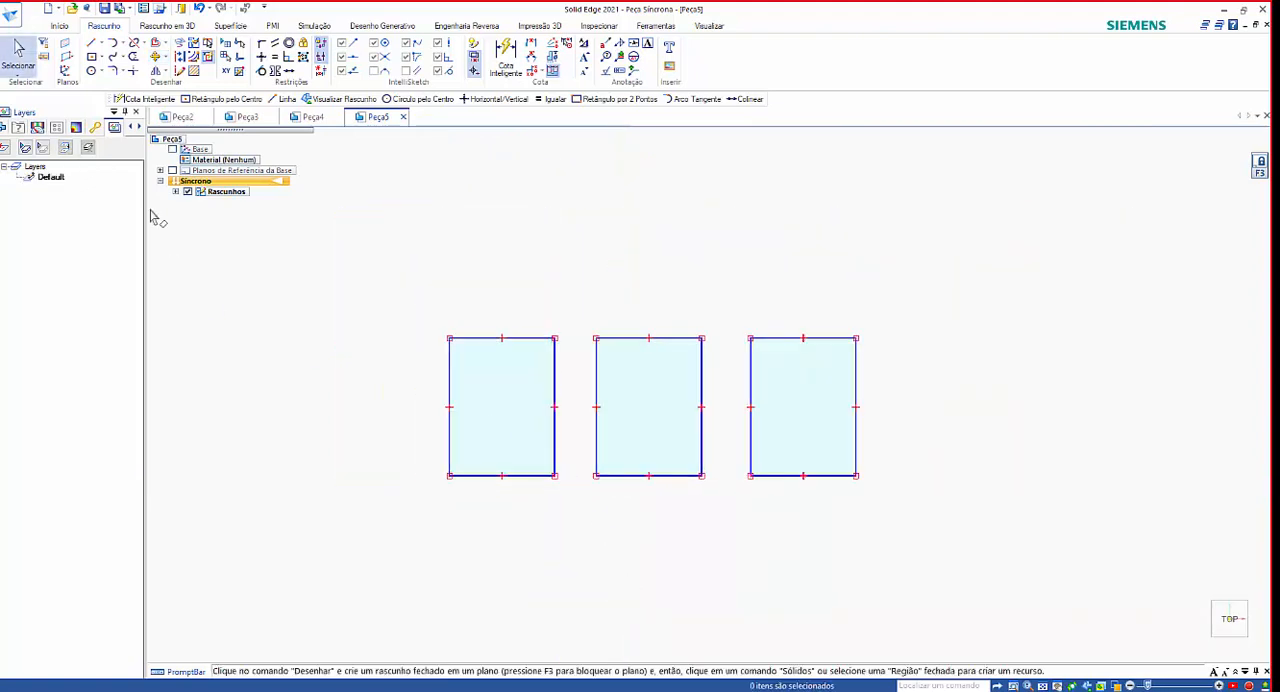
click(166, 58)
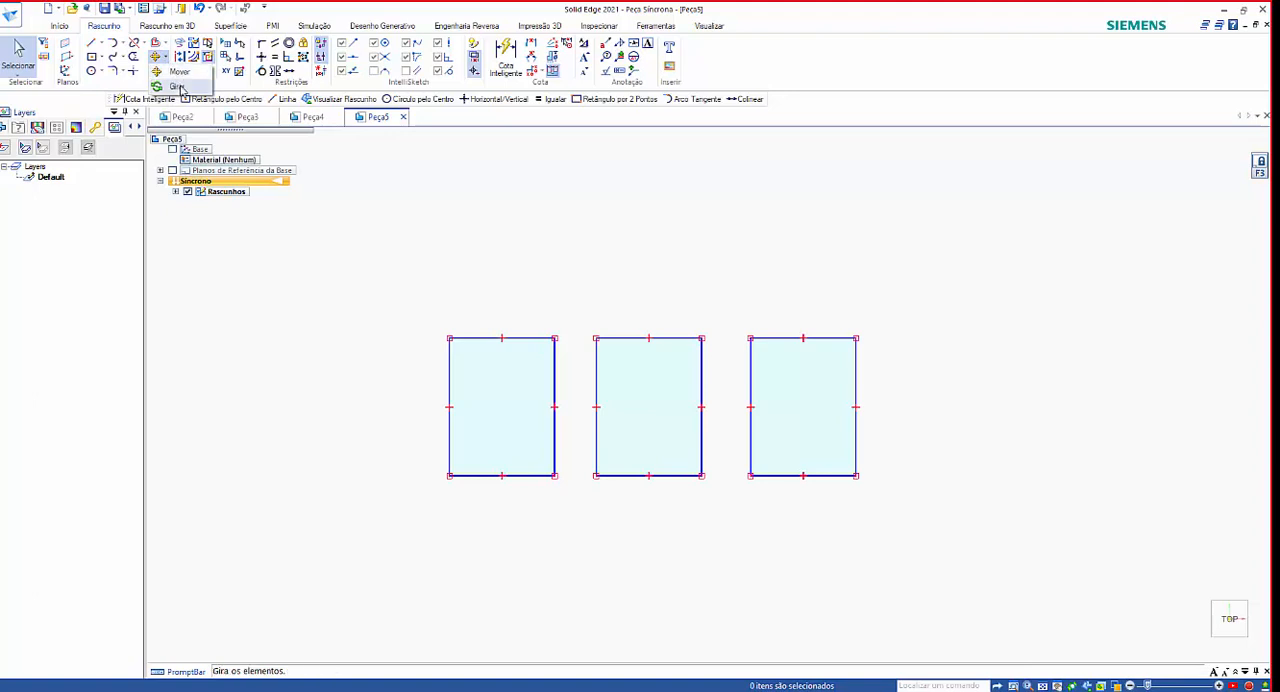
click(178, 87)
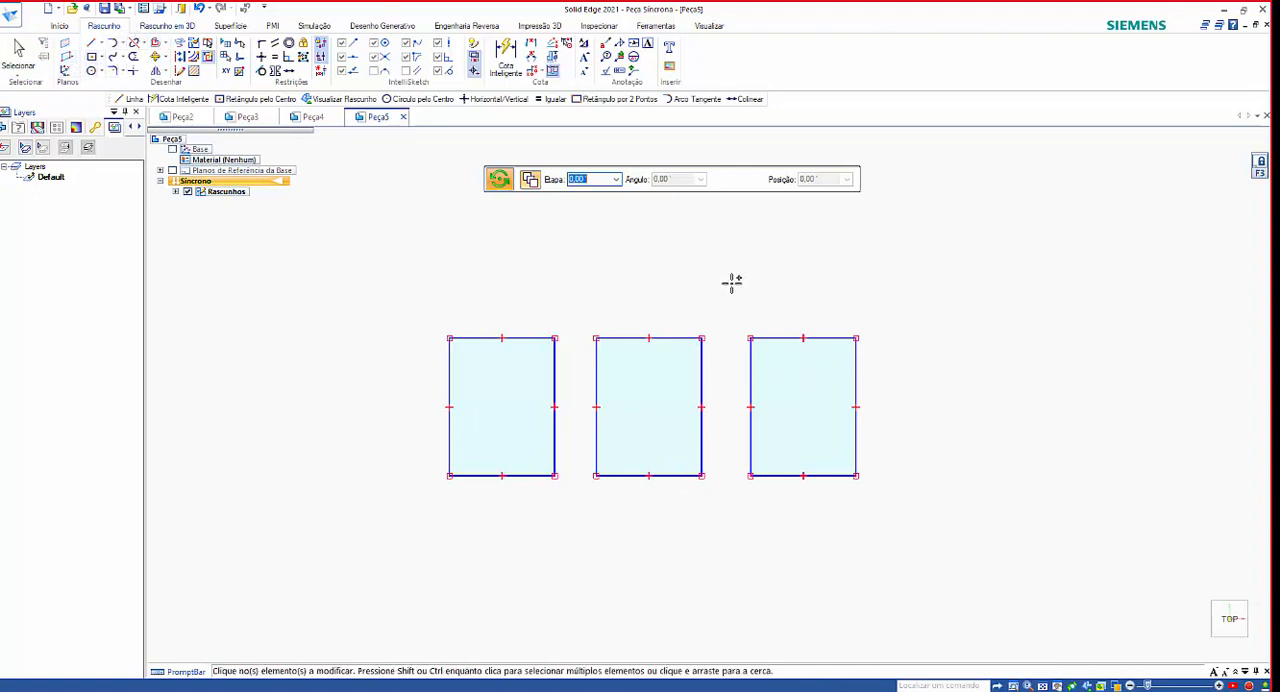
drag(728, 282, 911, 518)
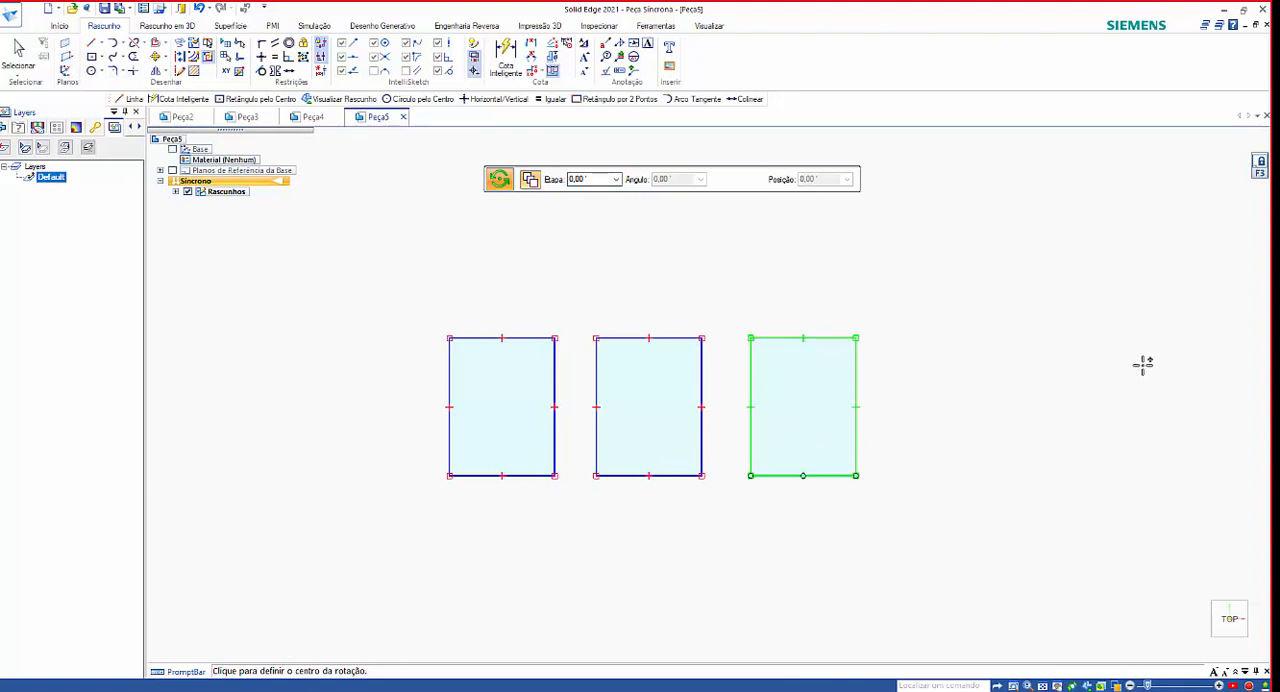
click(1051, 408)
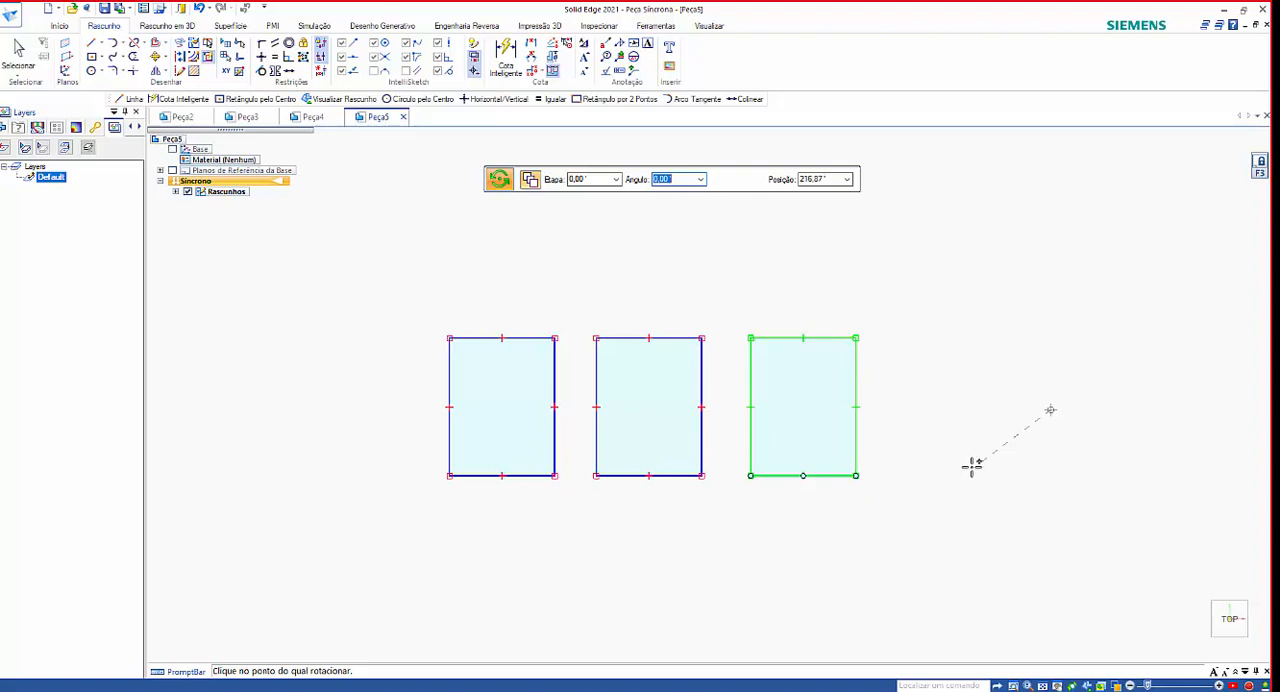
click(856, 475)
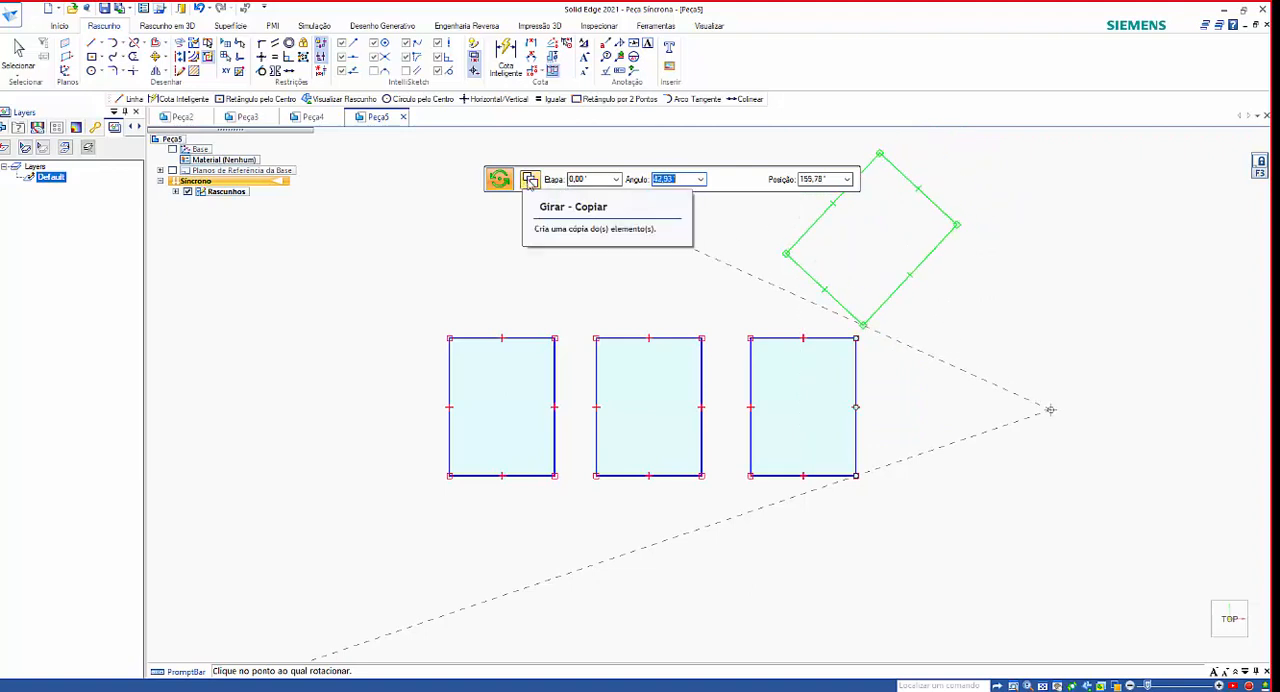
click(888, 242)
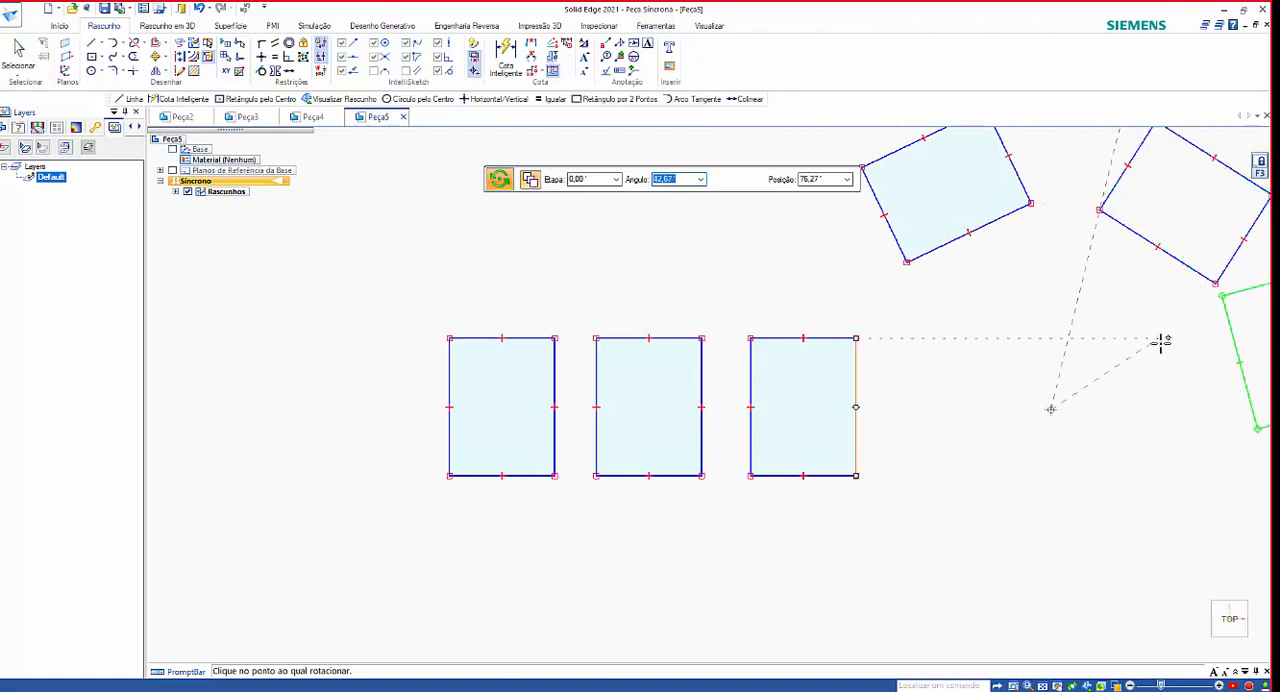
click(1174, 406)
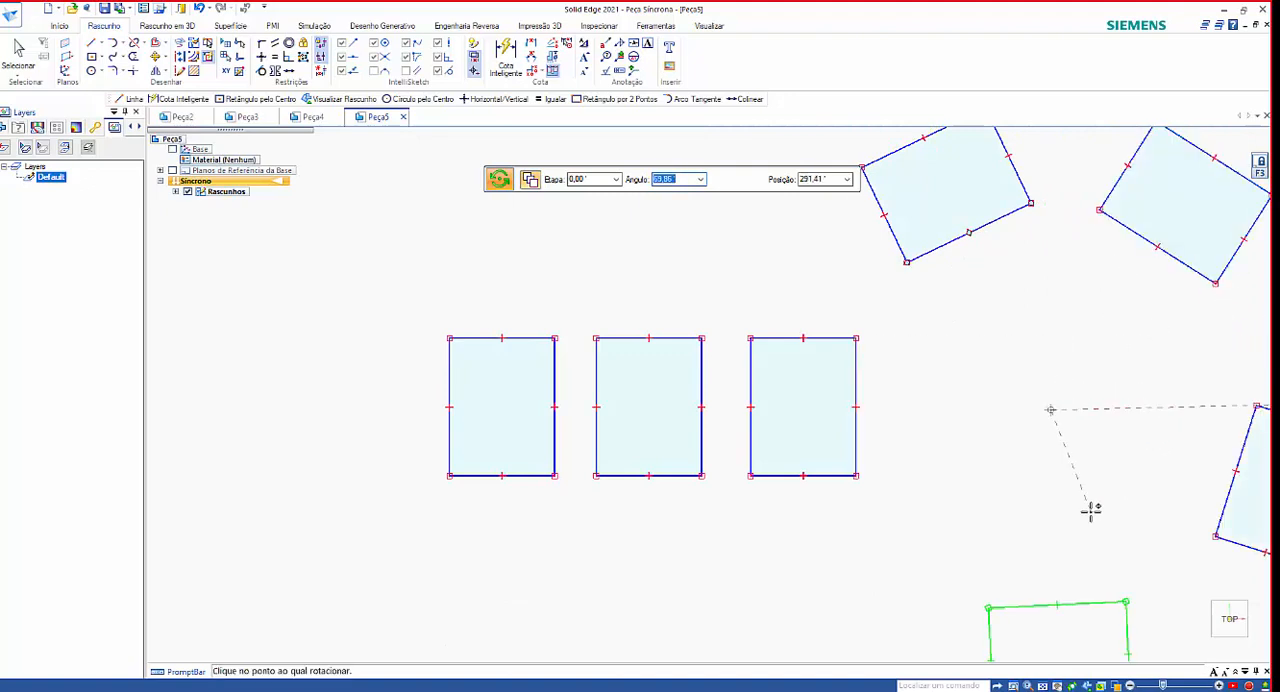
key(Escape)
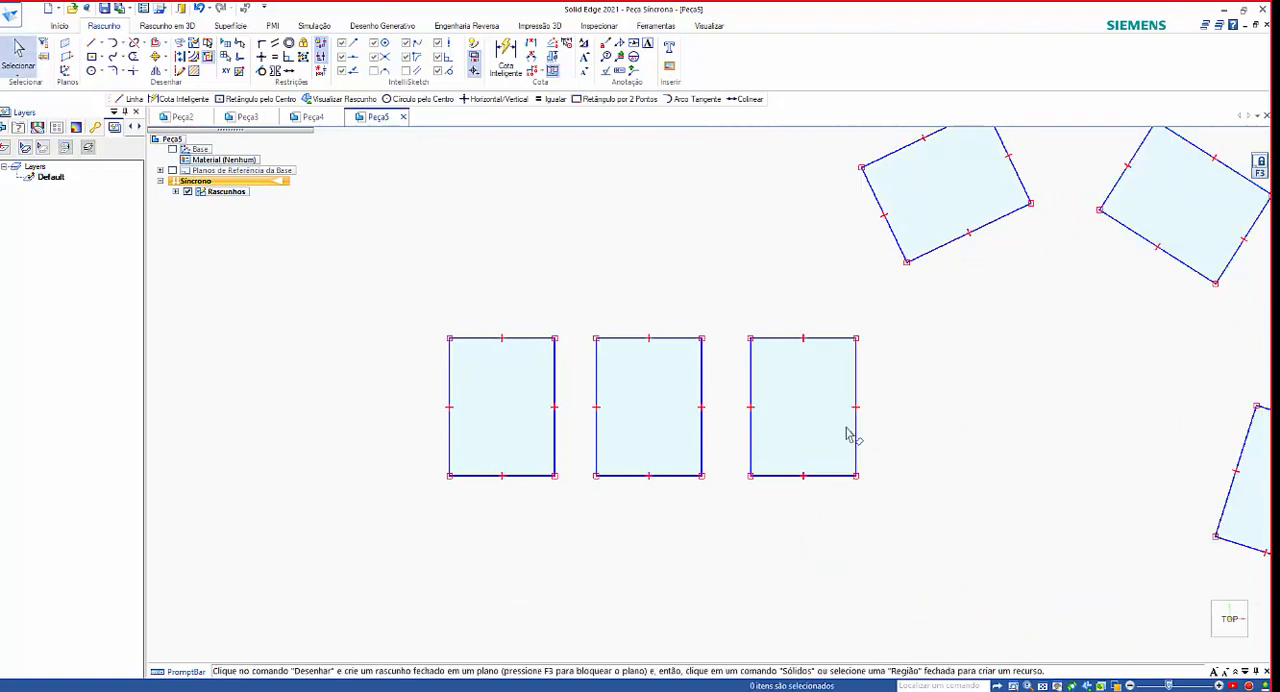
scroll(714, 460, down, 3)
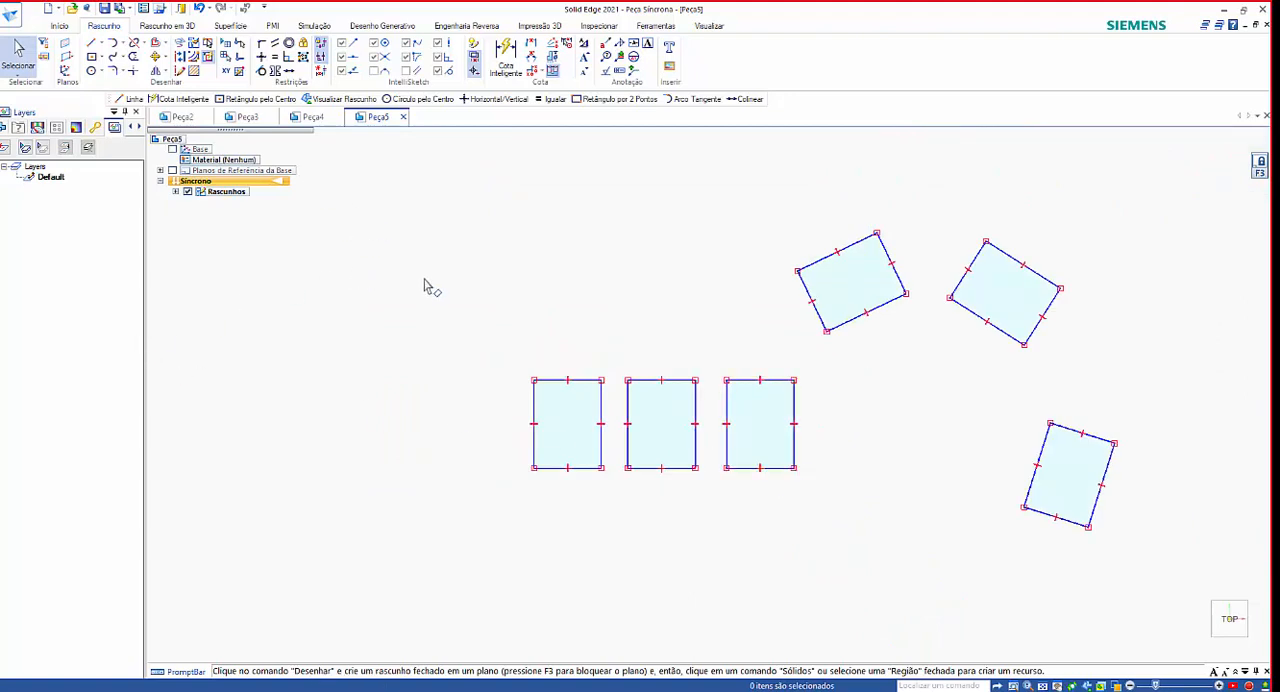
Undo the three rotated copies of the rectangle.
key(ctrl+z)
key(ctrl+z)
key(ctrl+z)
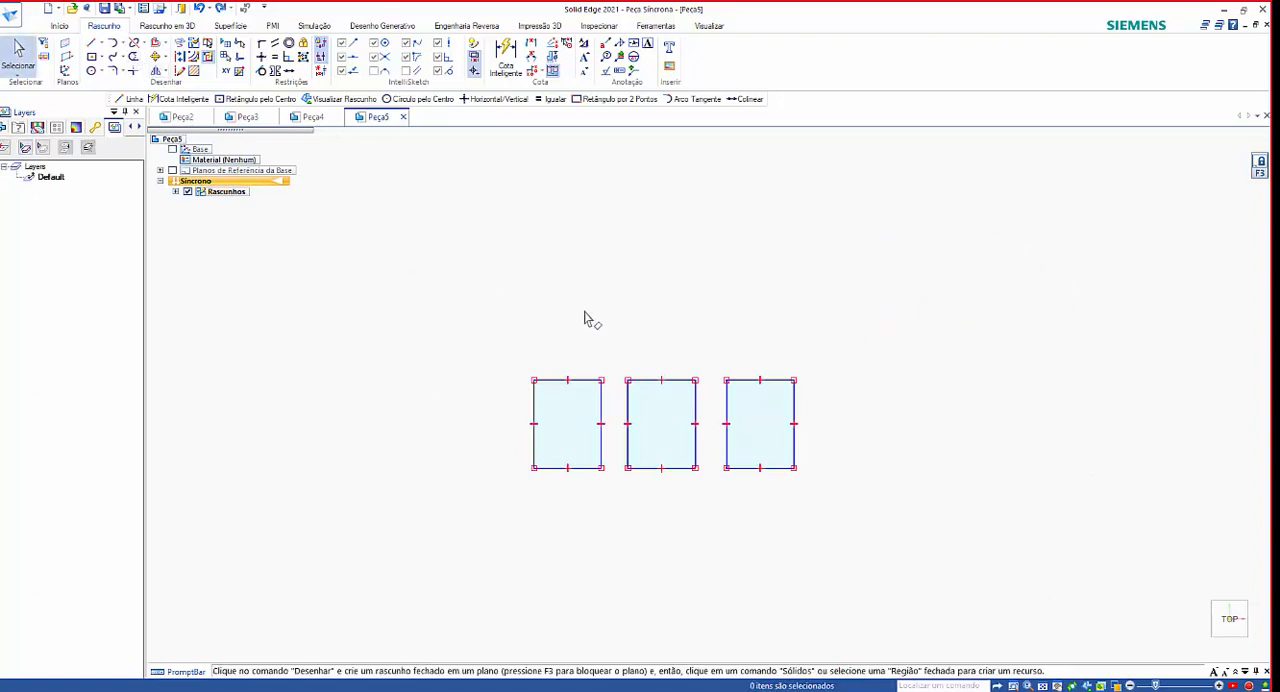
click(167, 59)
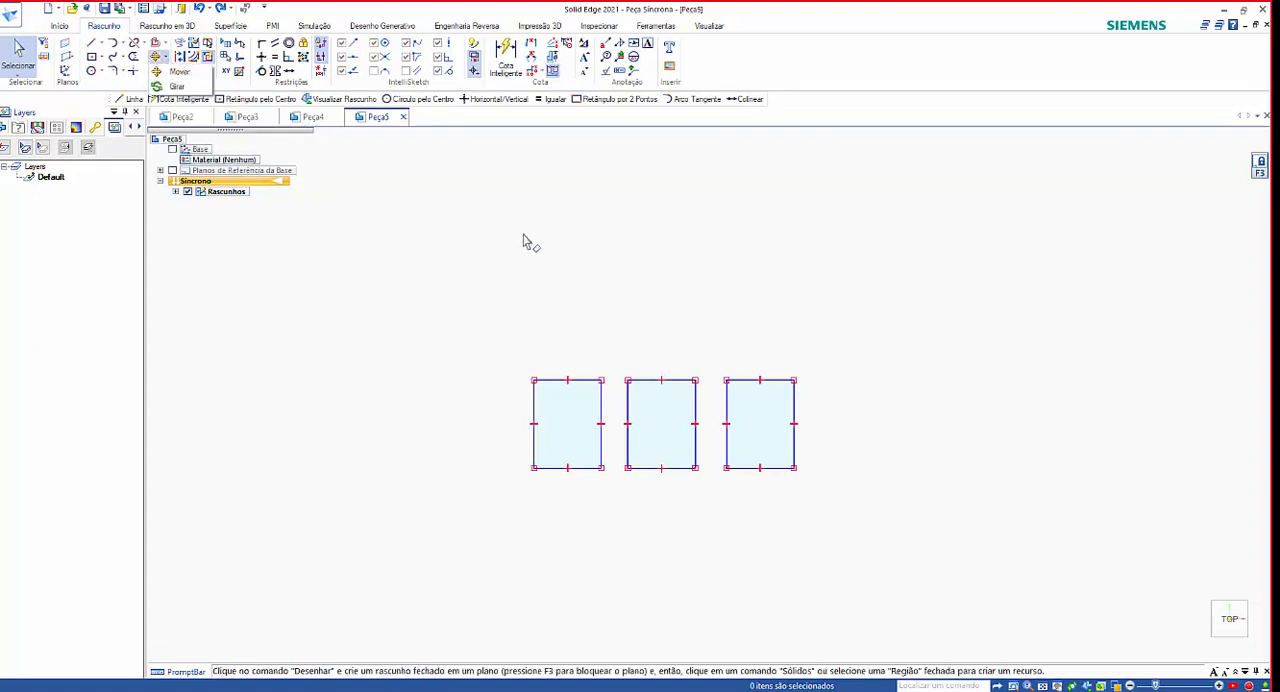
click(423, 193)
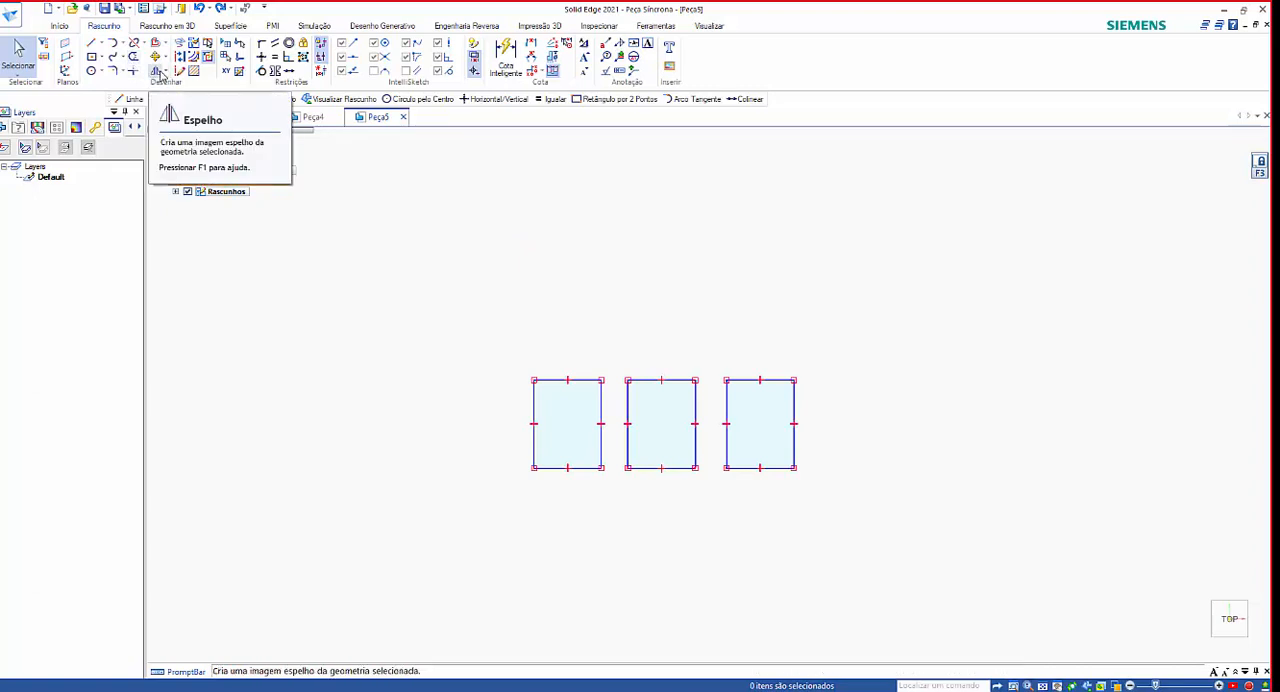
click(158, 74)
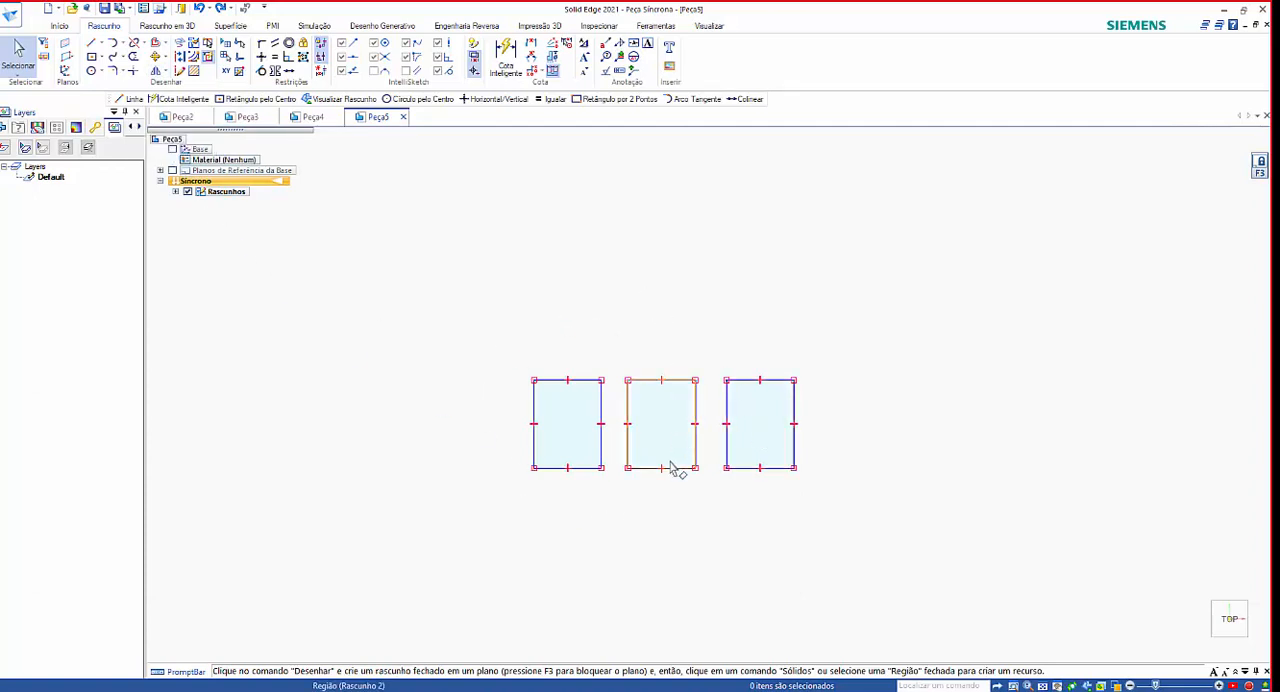
Draw two connected slanted lines, each about 6060 mm long, left of the rectangles with their shared vertex pointing toward them.
click(91, 44)
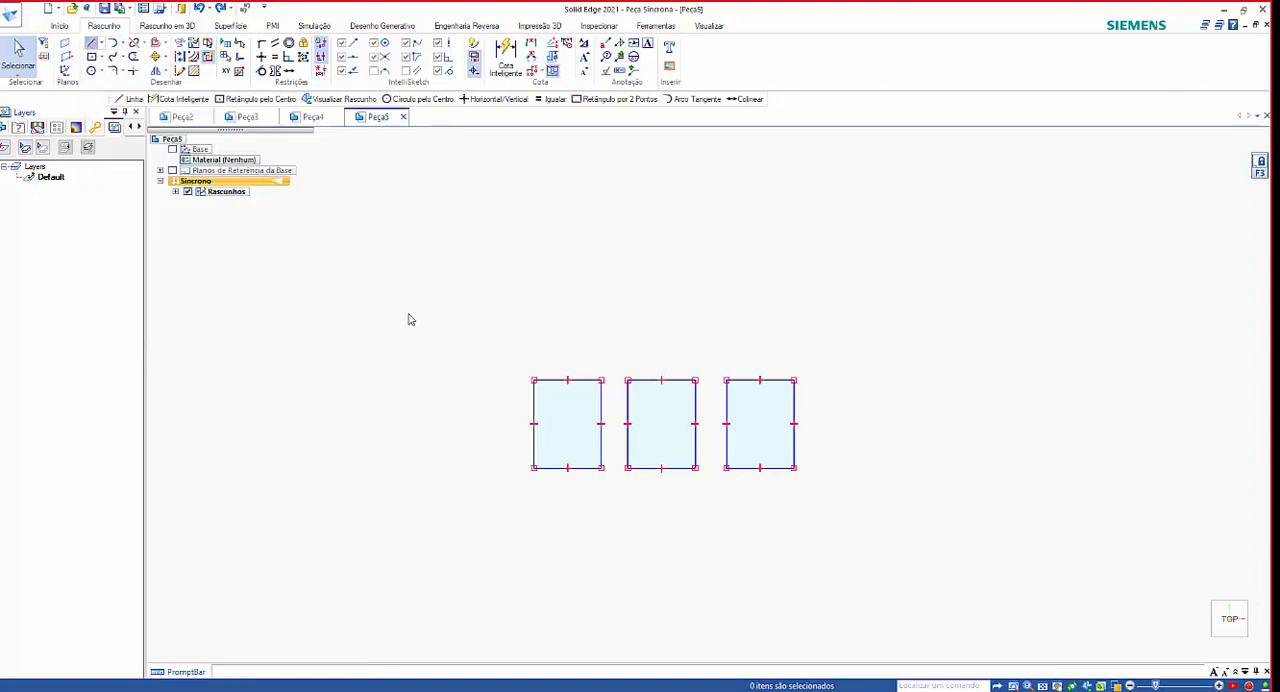
click(374, 272)
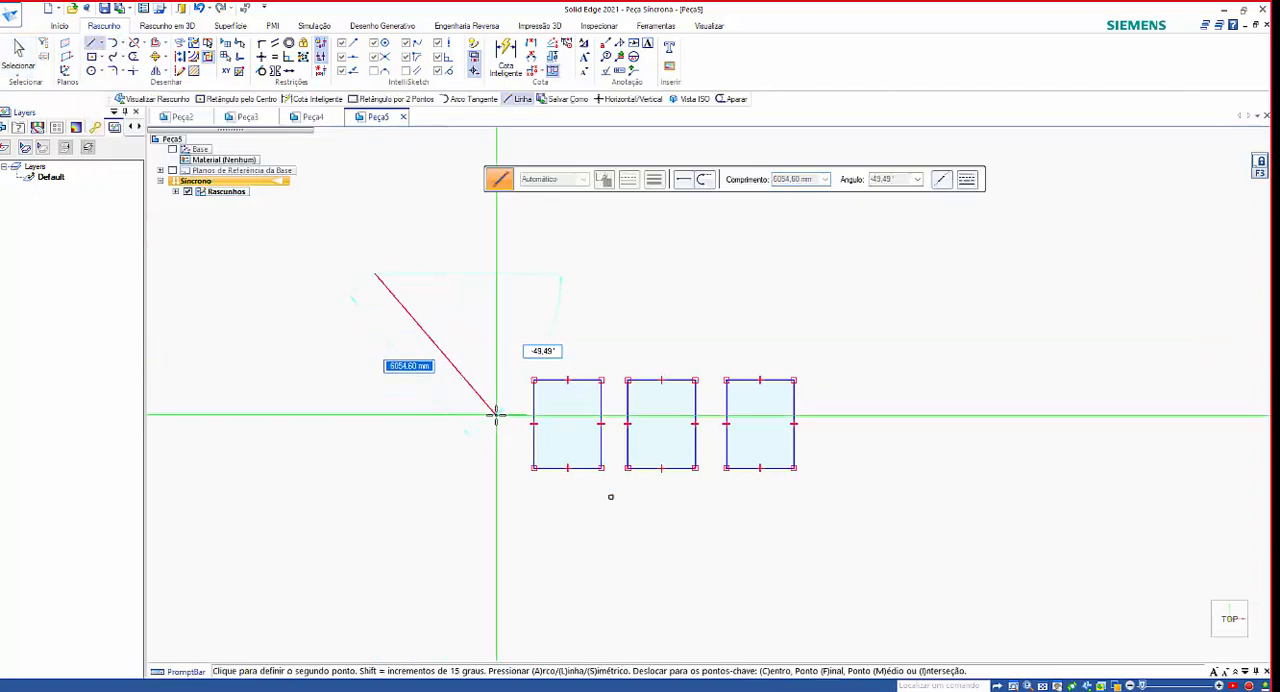
click(495, 413)
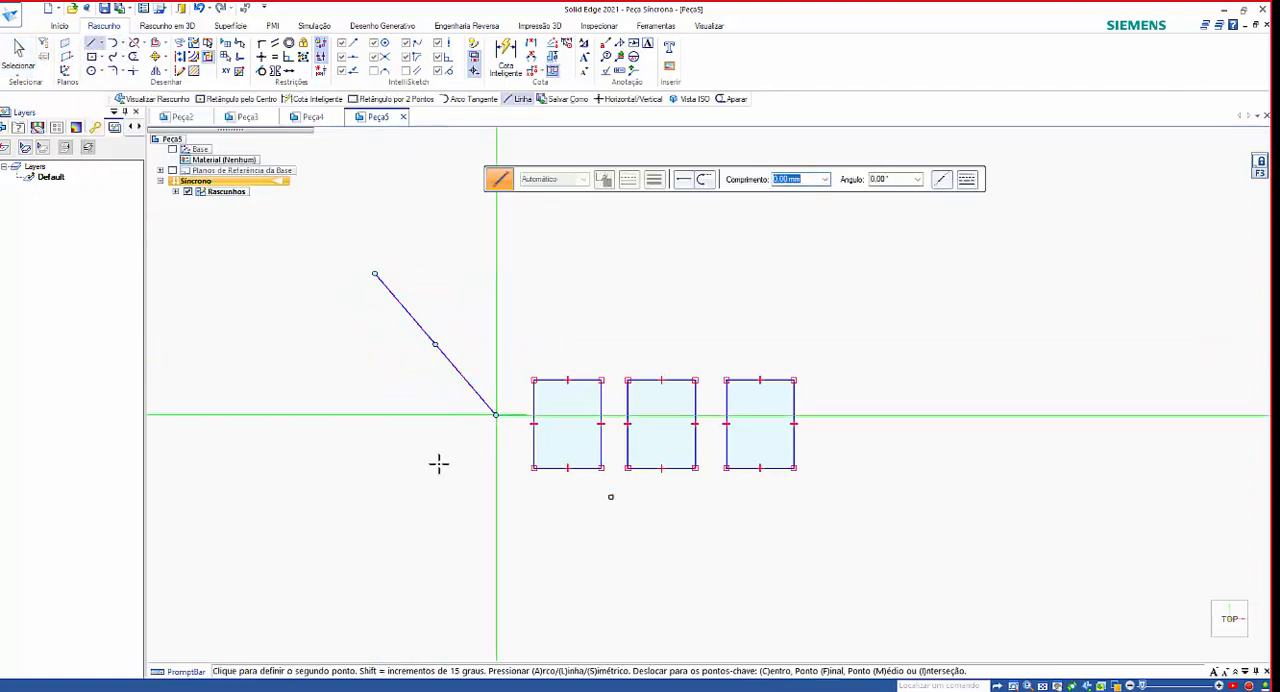
click(407, 579)
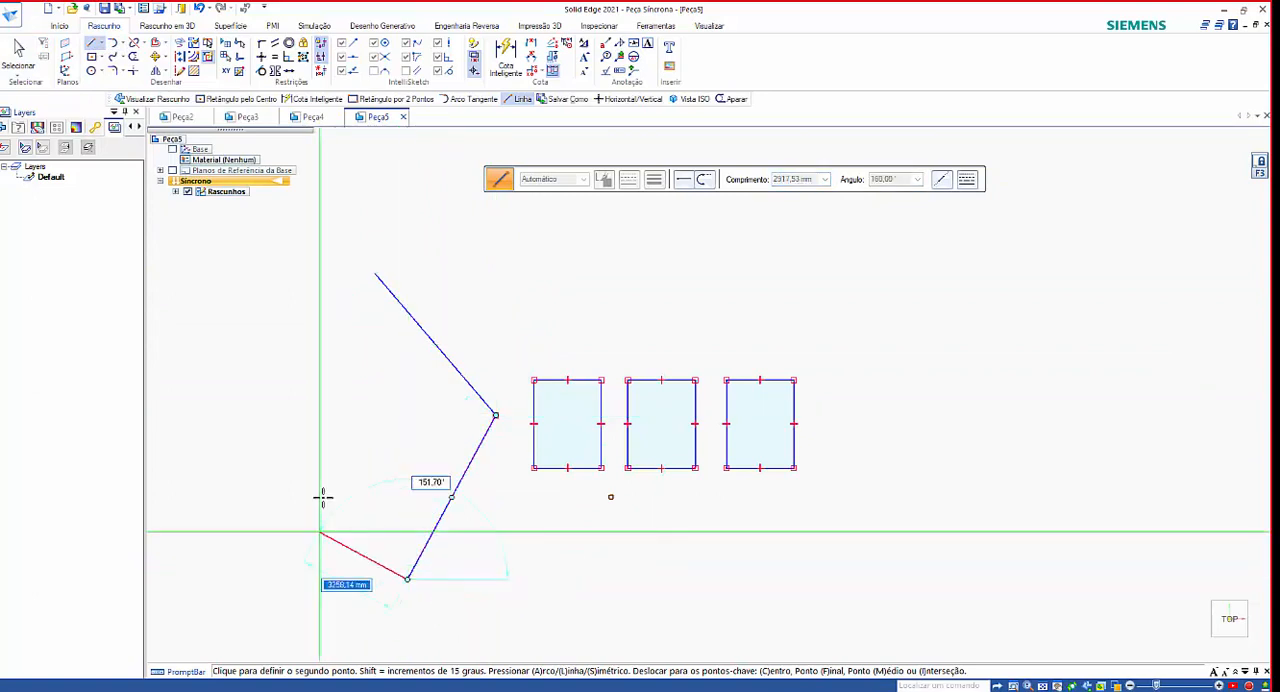
right_click(311, 543)
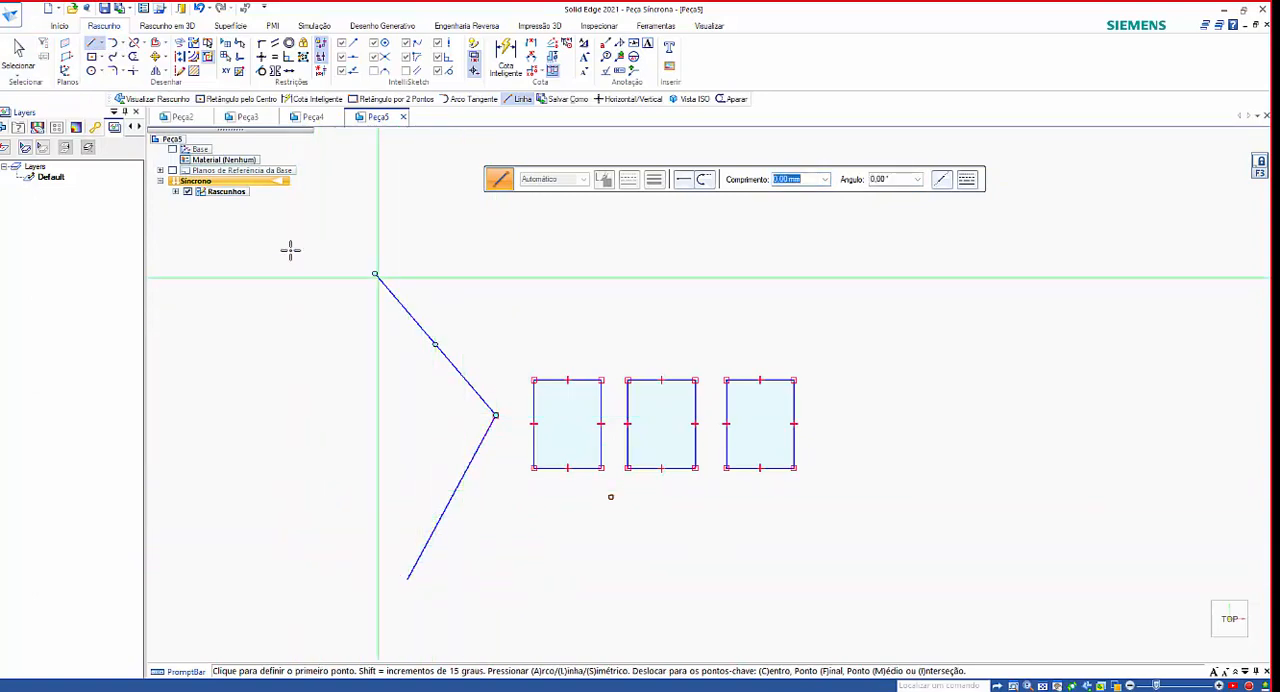
click(19, 45)
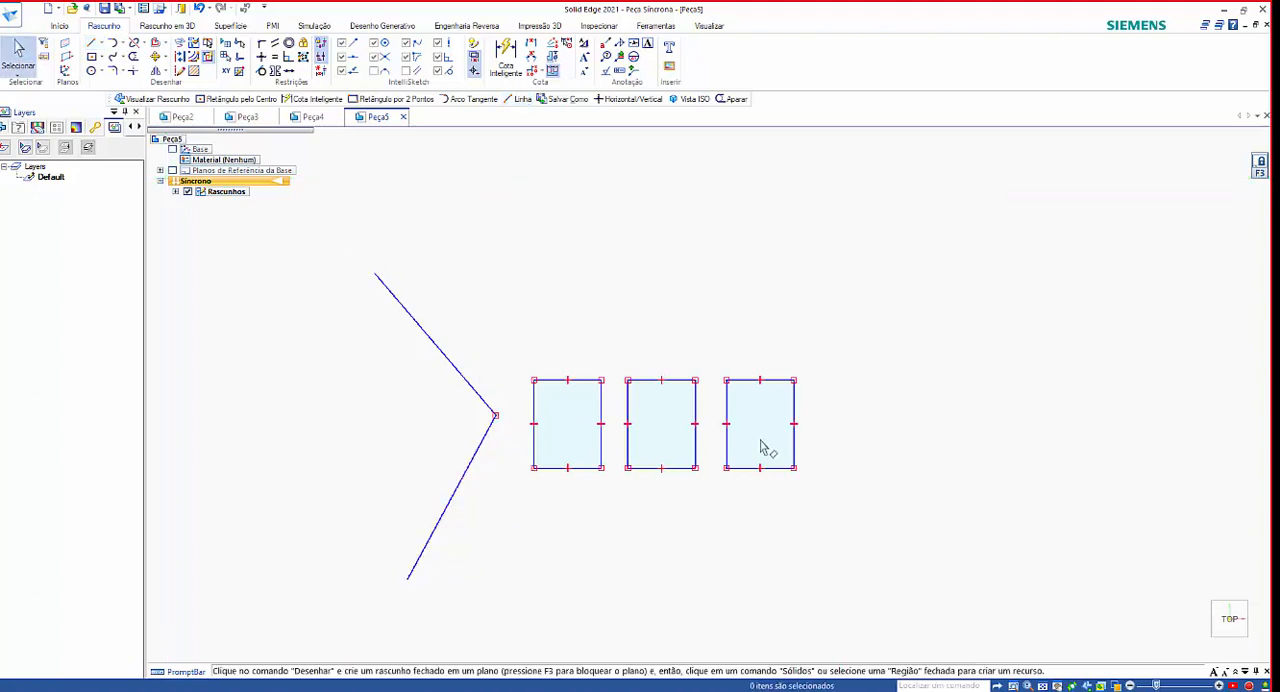
Copy the two slanted lines horizontally about 21800 mm to the right from their shared vertex, past the row of rectangles.
drag(358, 252, 512, 611)
click(155, 56)
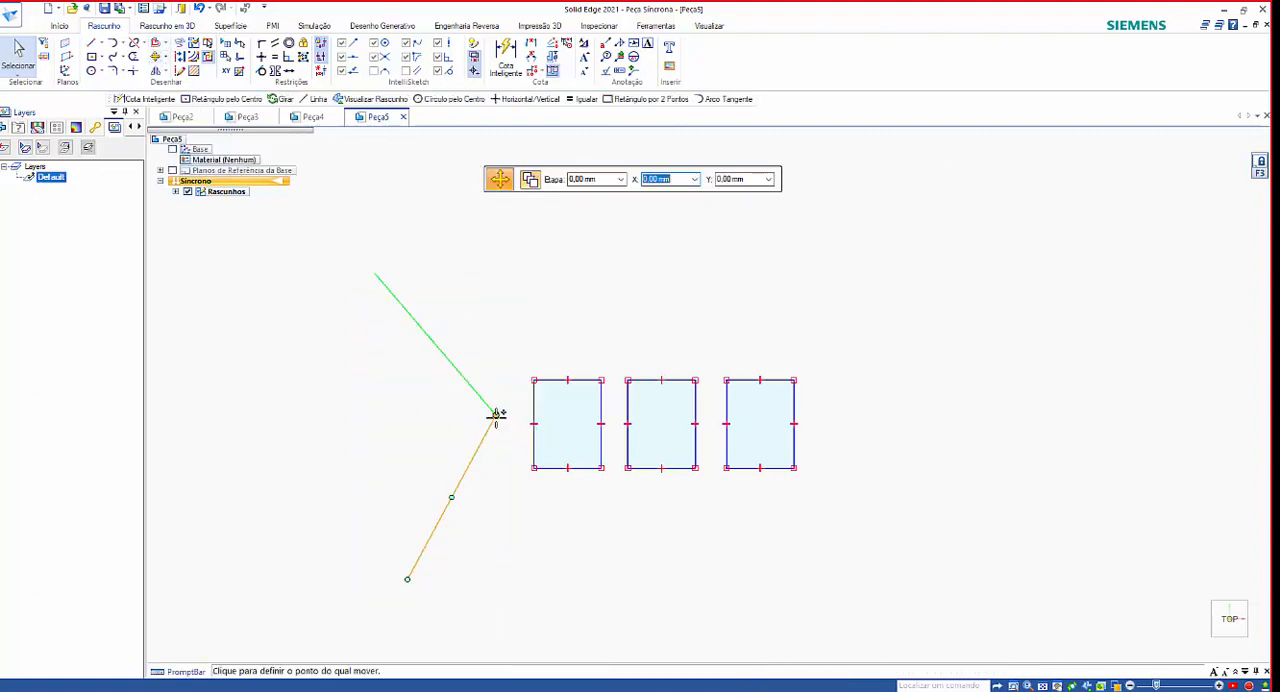
click(495, 414)
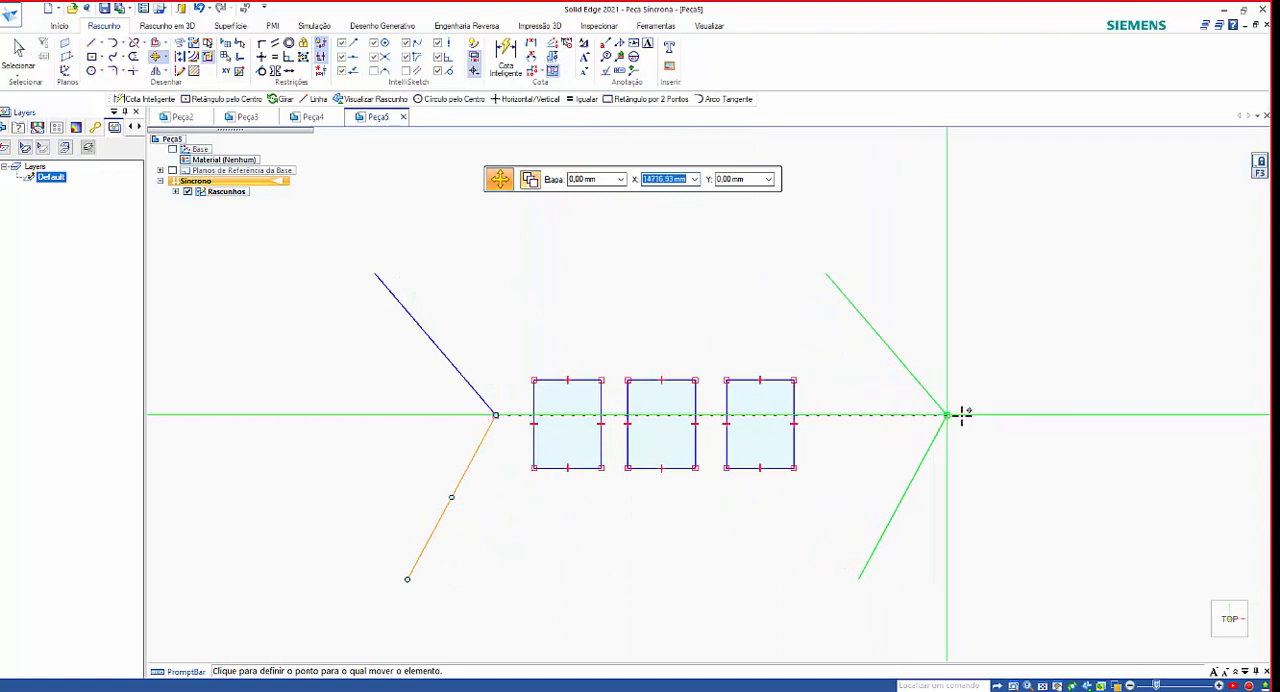
click(1169, 414)
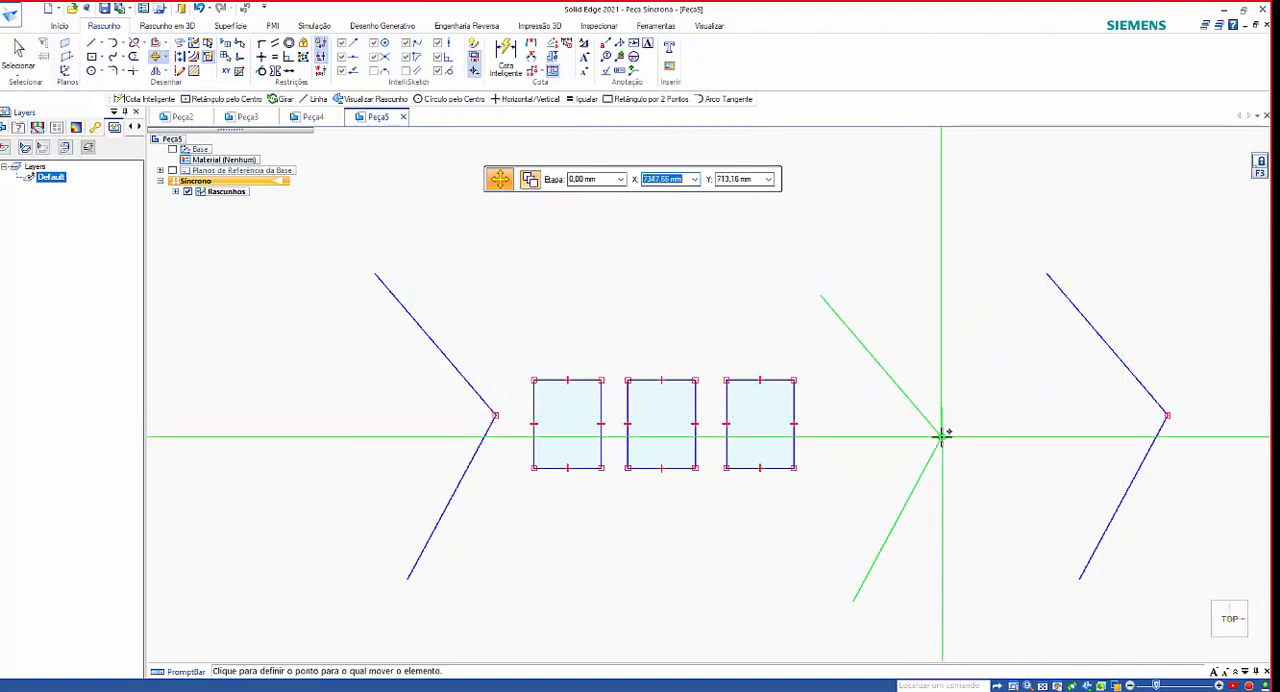
key(Escape)
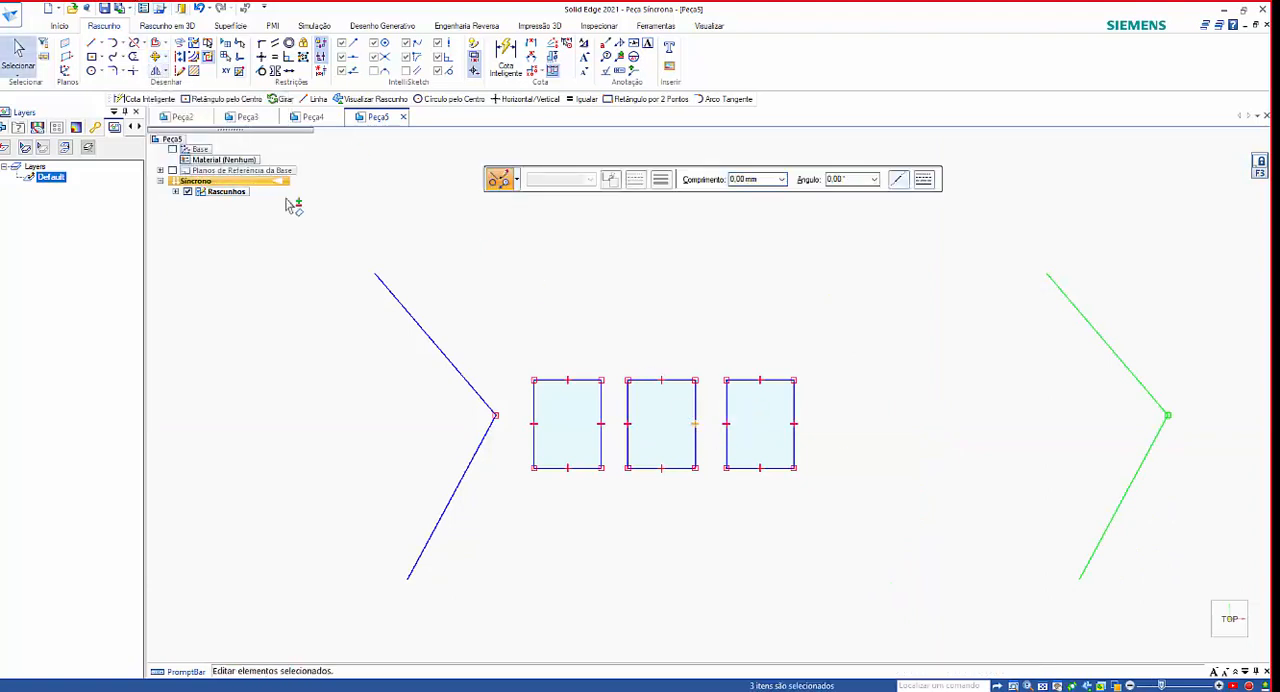
click(157, 71)
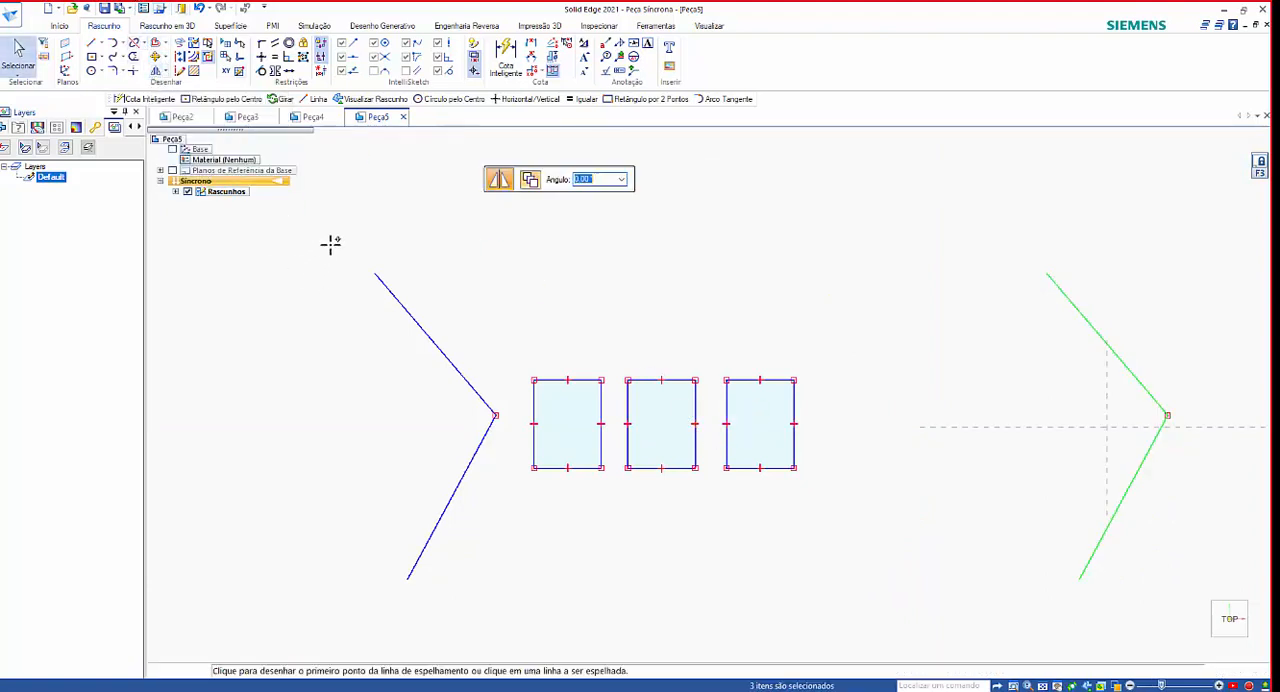
click(450, 495)
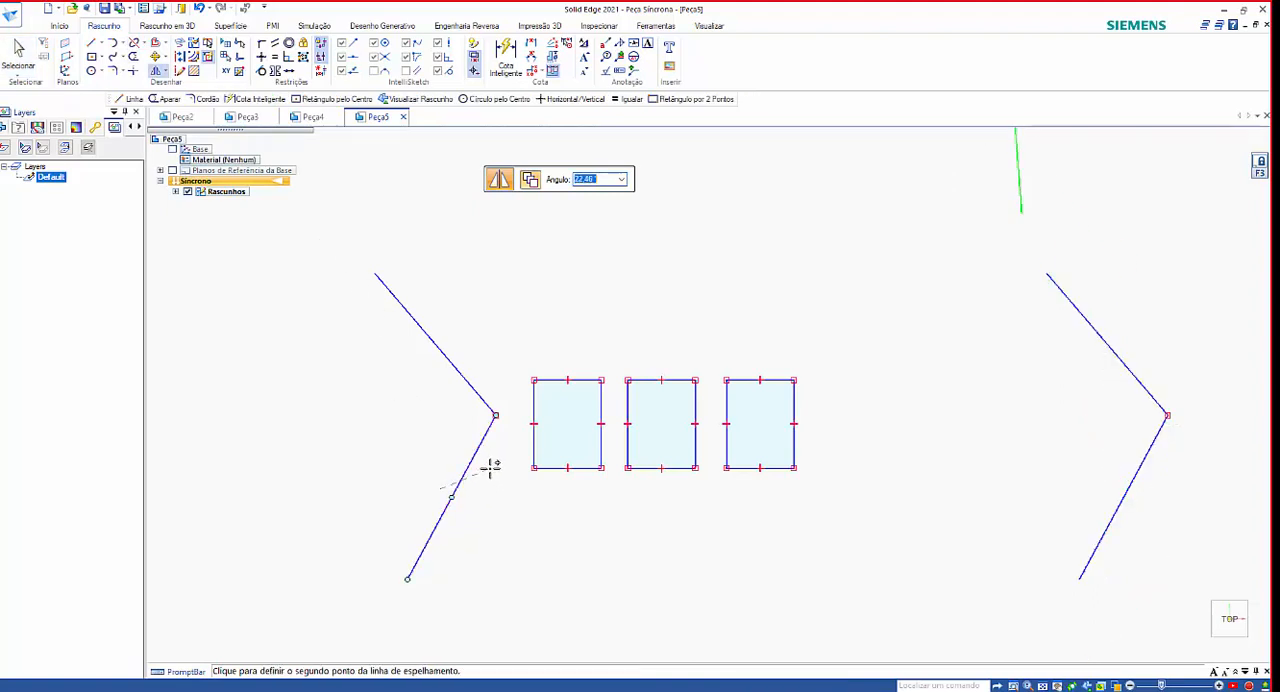
key(Escape)
click(157, 71)
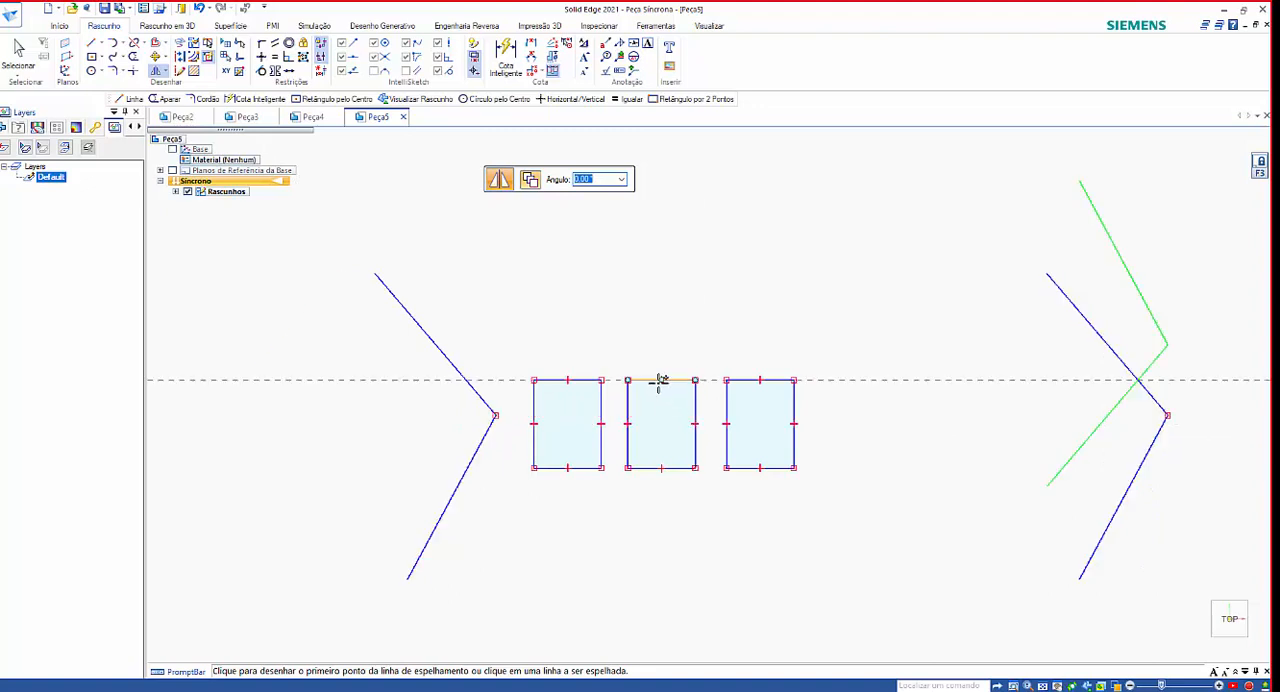
key(Escape)
key(Escape)
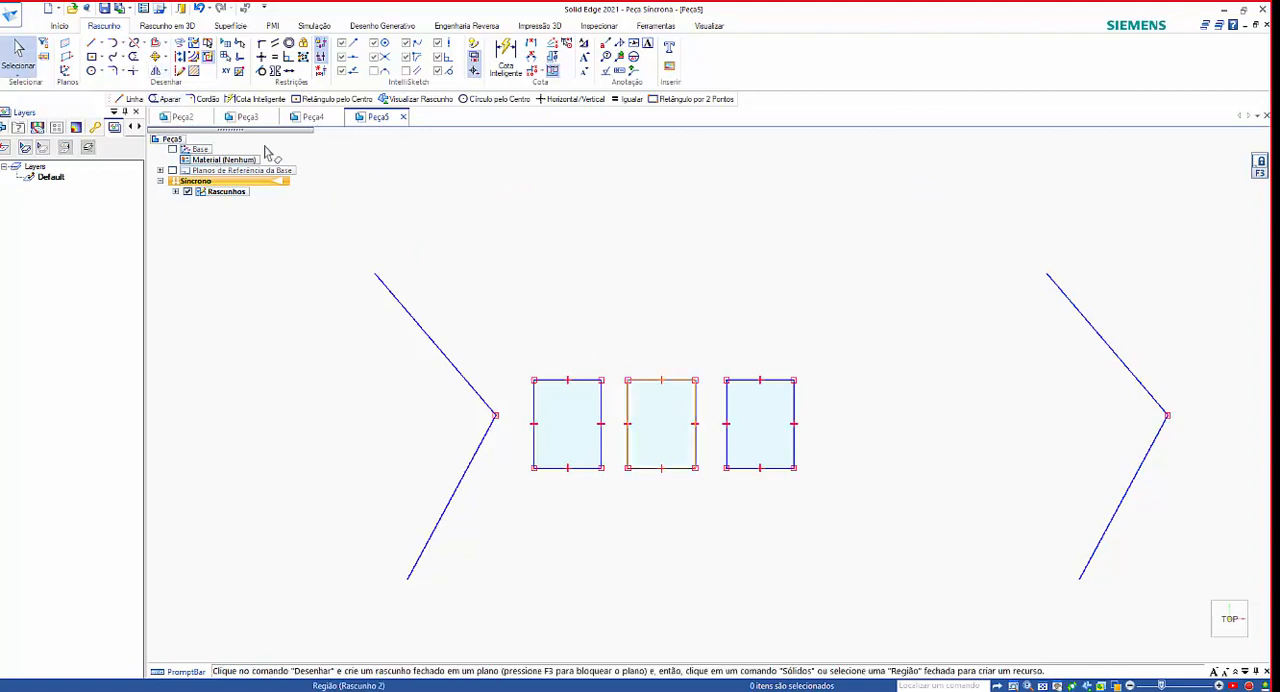
Mirror a copy of the left V-shaped lines about the vertical axis through the middle rectangle's top and bottom edge midpoints.
click(157, 72)
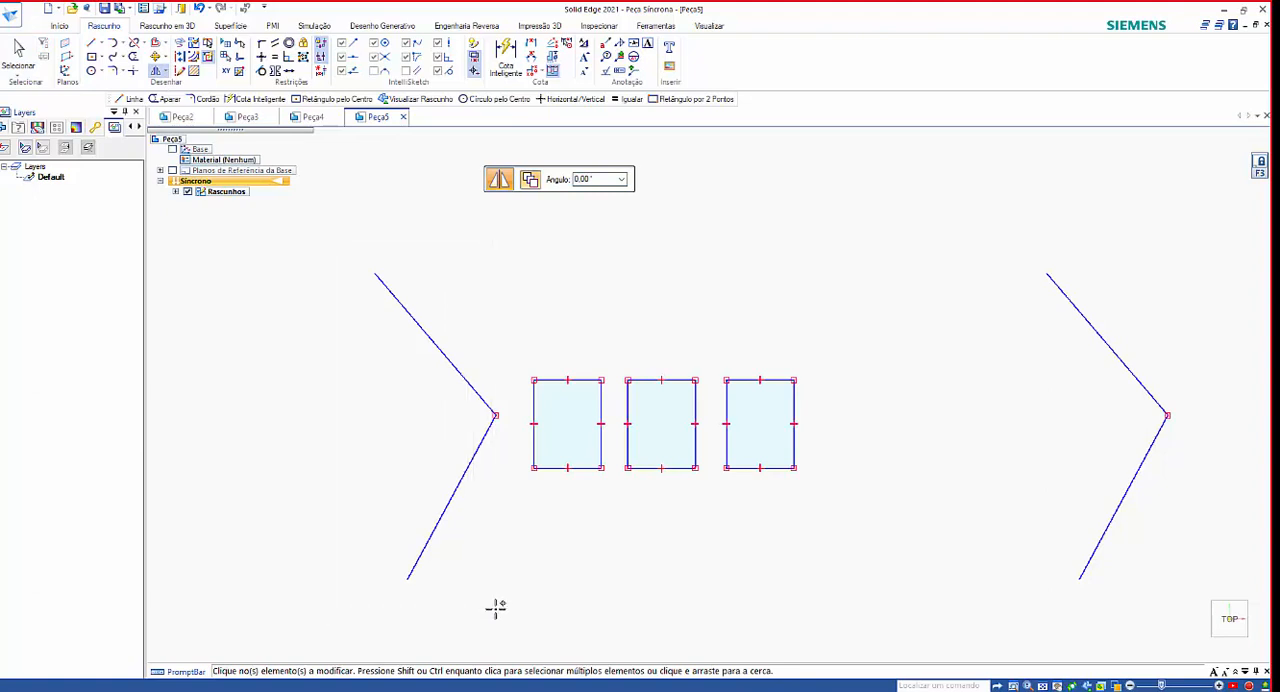
drag(496, 607, 509, 610)
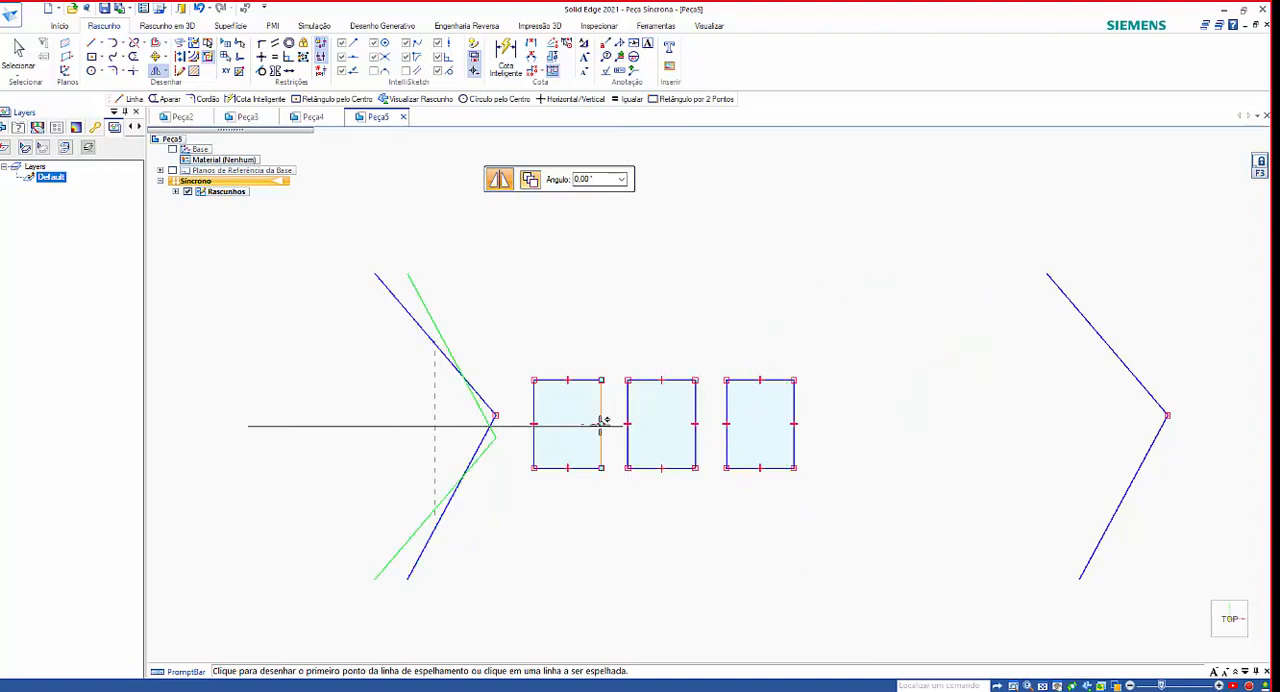
click(661, 379)
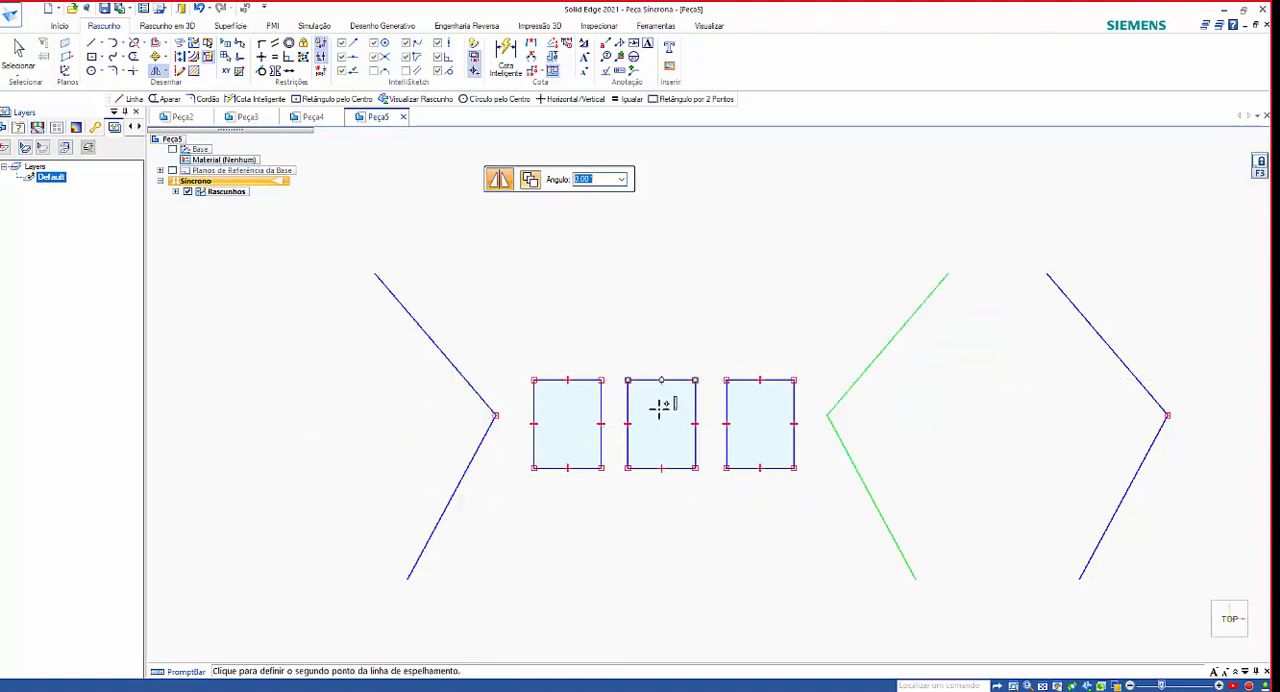
click(661, 467)
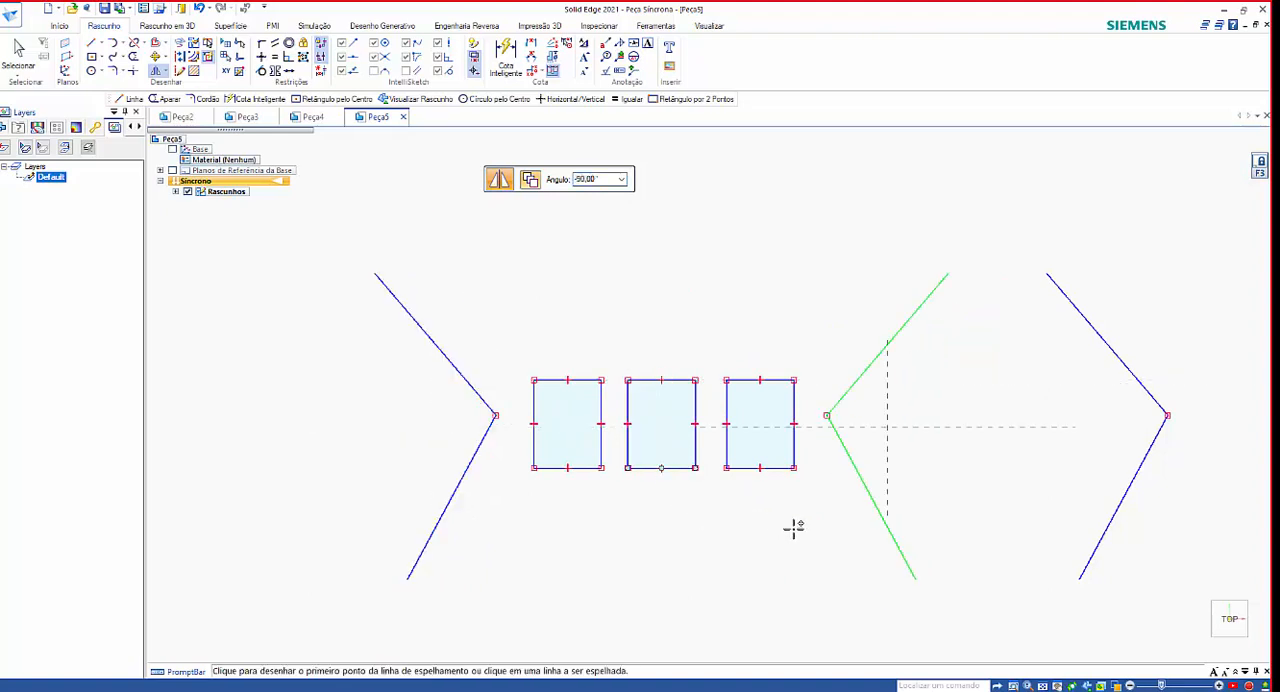
right_click(794, 527)
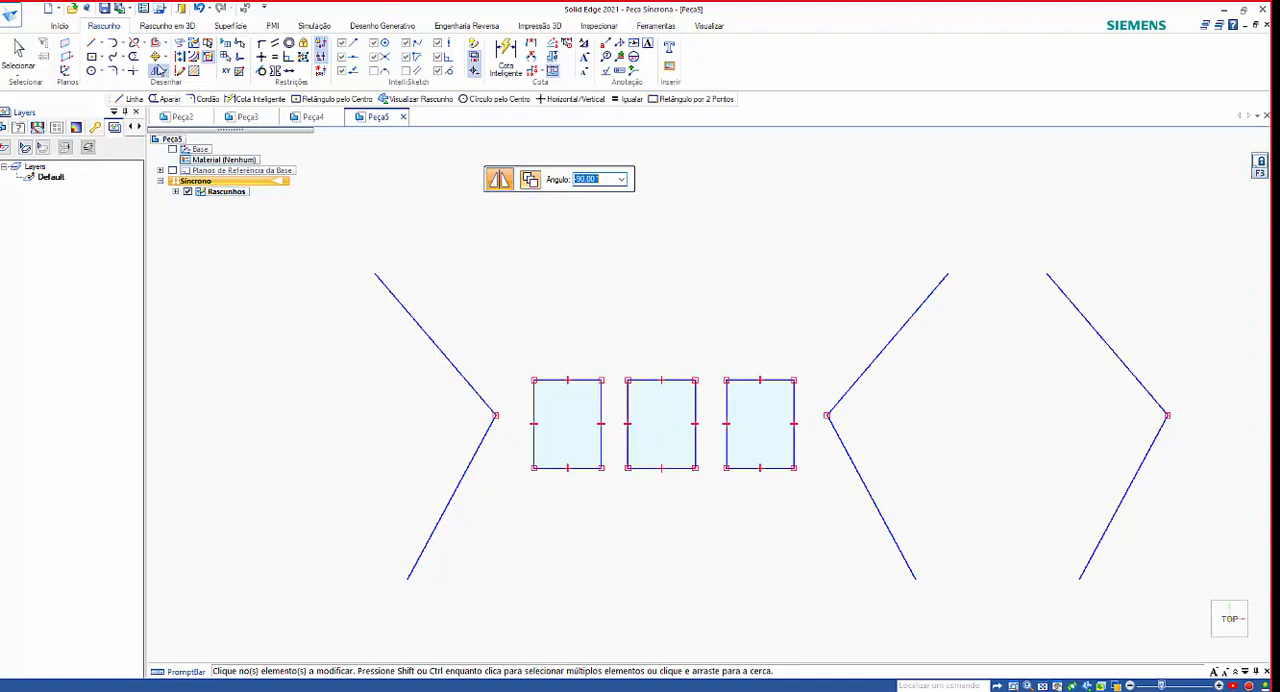
Draw two connected lines below the rectangles forming an upward-pointing V, the first about 5760 mm long at about 37°.
click(92, 45)
scroll(533, 426, down, 2)
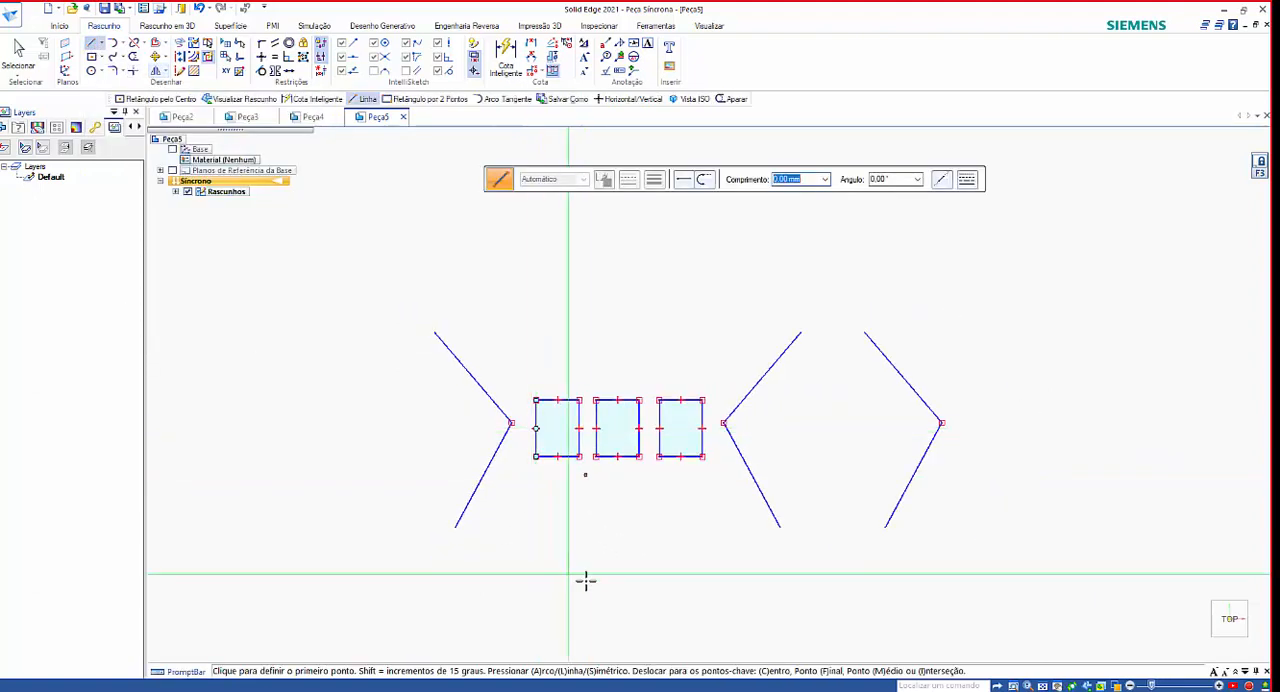
scroll(562, 574, up, 2)
click(514, 574)
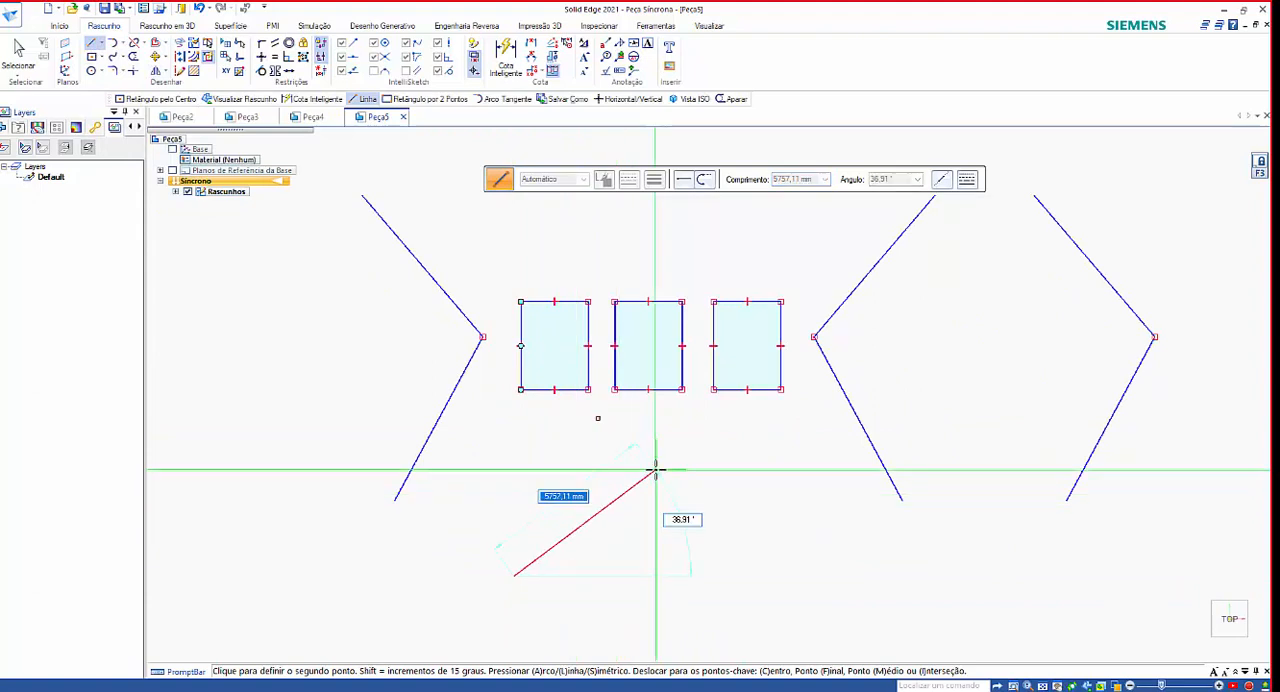
click(655, 468)
double_click(797, 594)
scroll(834, 594, up, 1)
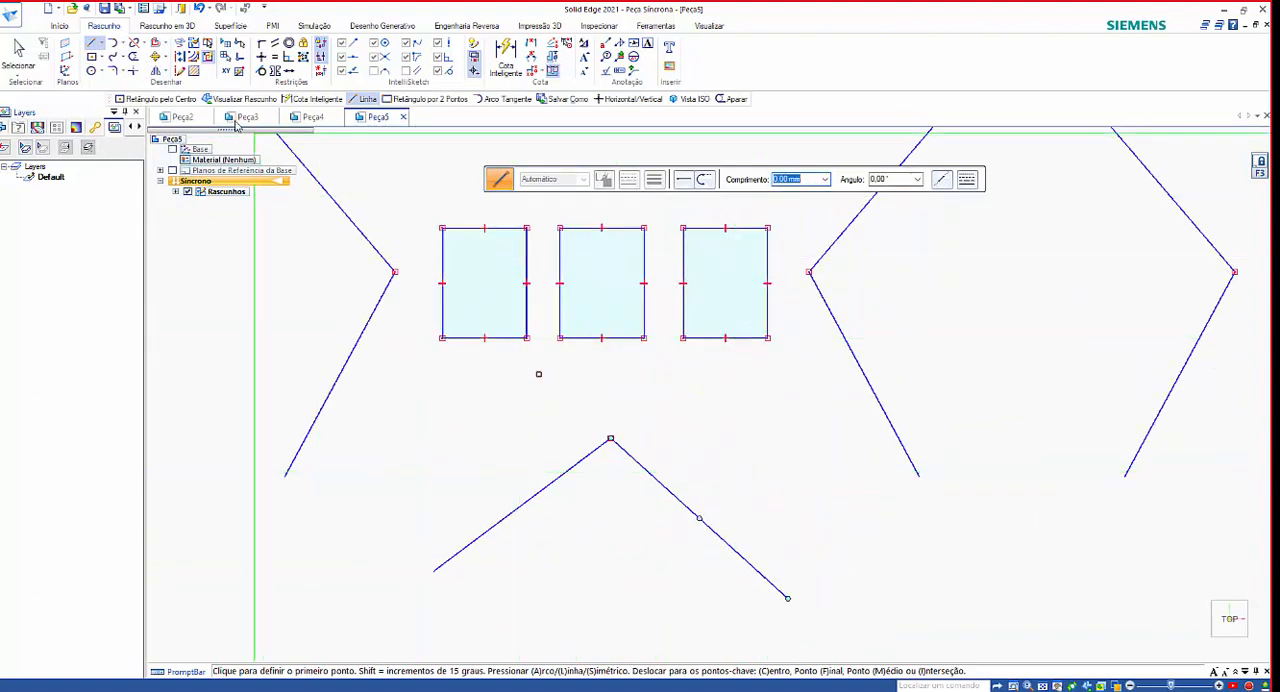
Mirror a copy of the lower V-shaped lines upward about the horizontal axis through the rectangles' side midpoints.
click(155, 74)
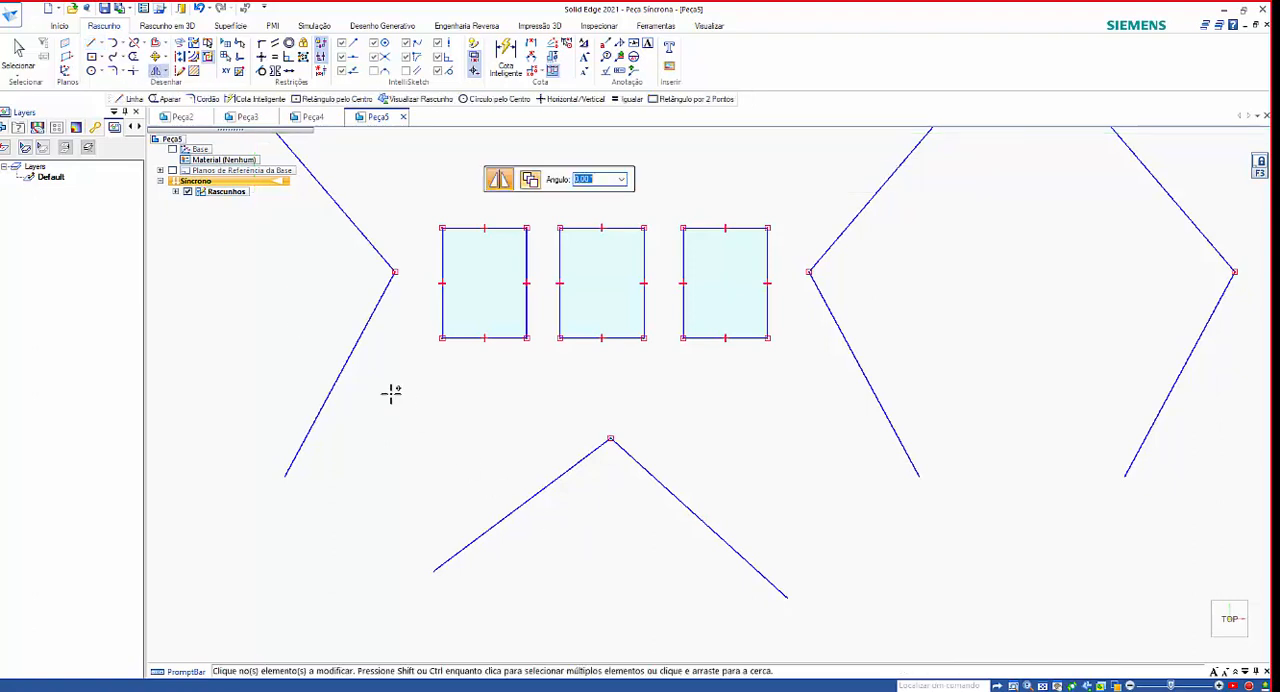
drag(389, 394, 854, 634)
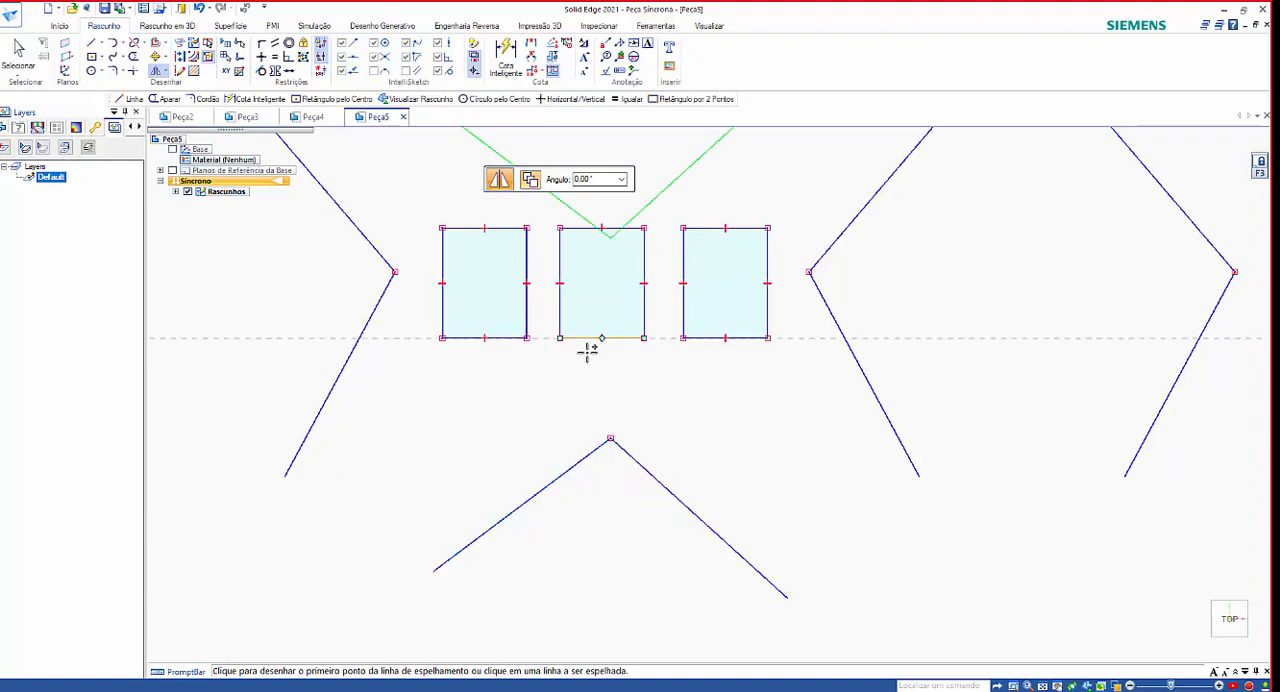
scroll(588, 349, down, 2)
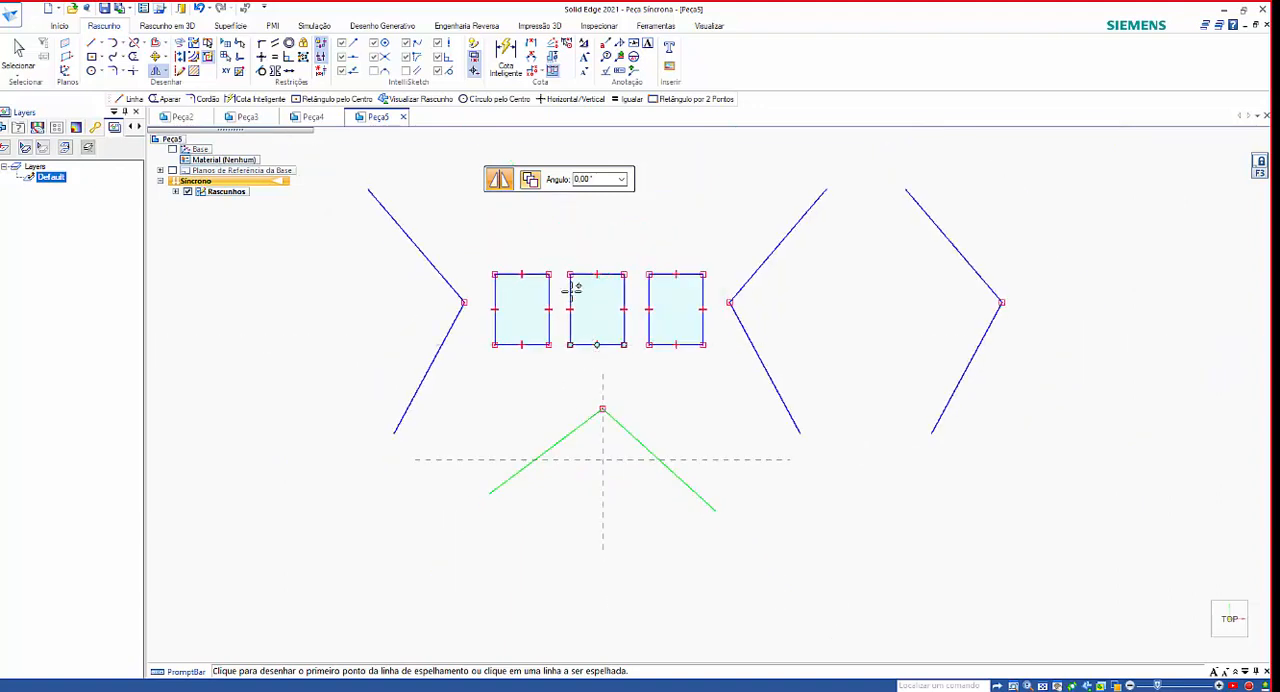
scroll(586, 390, down, 2)
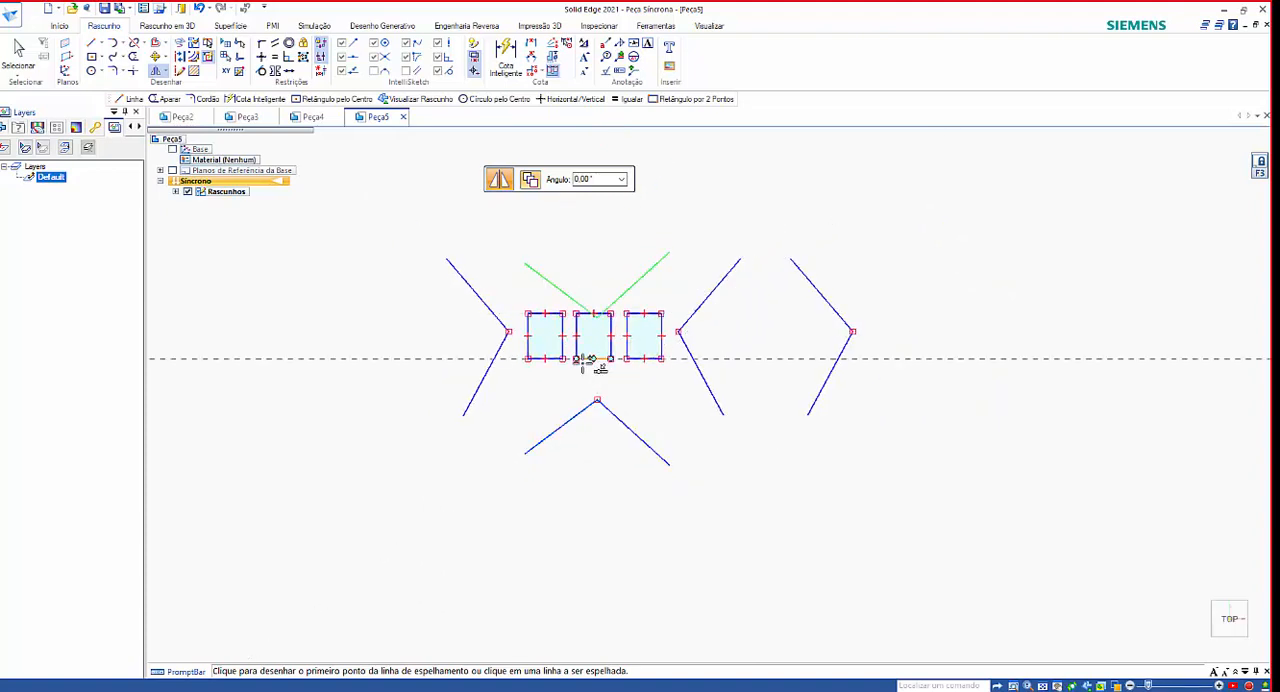
click(527, 335)
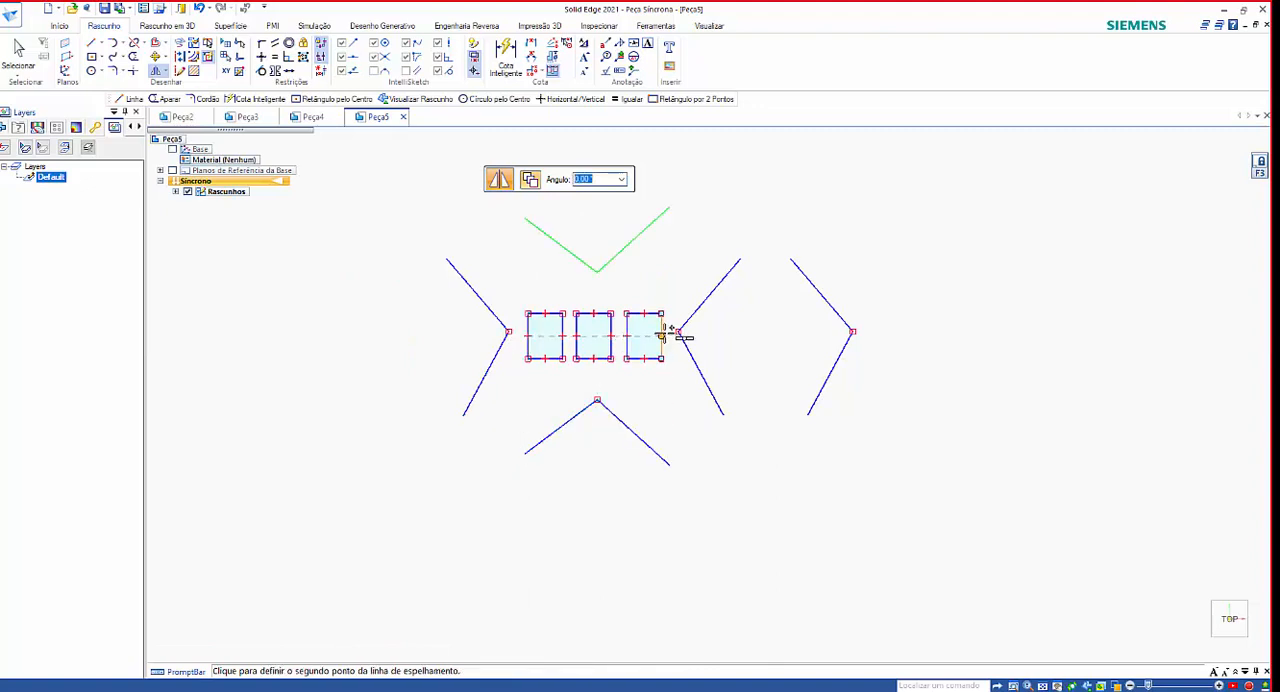
click(771, 433)
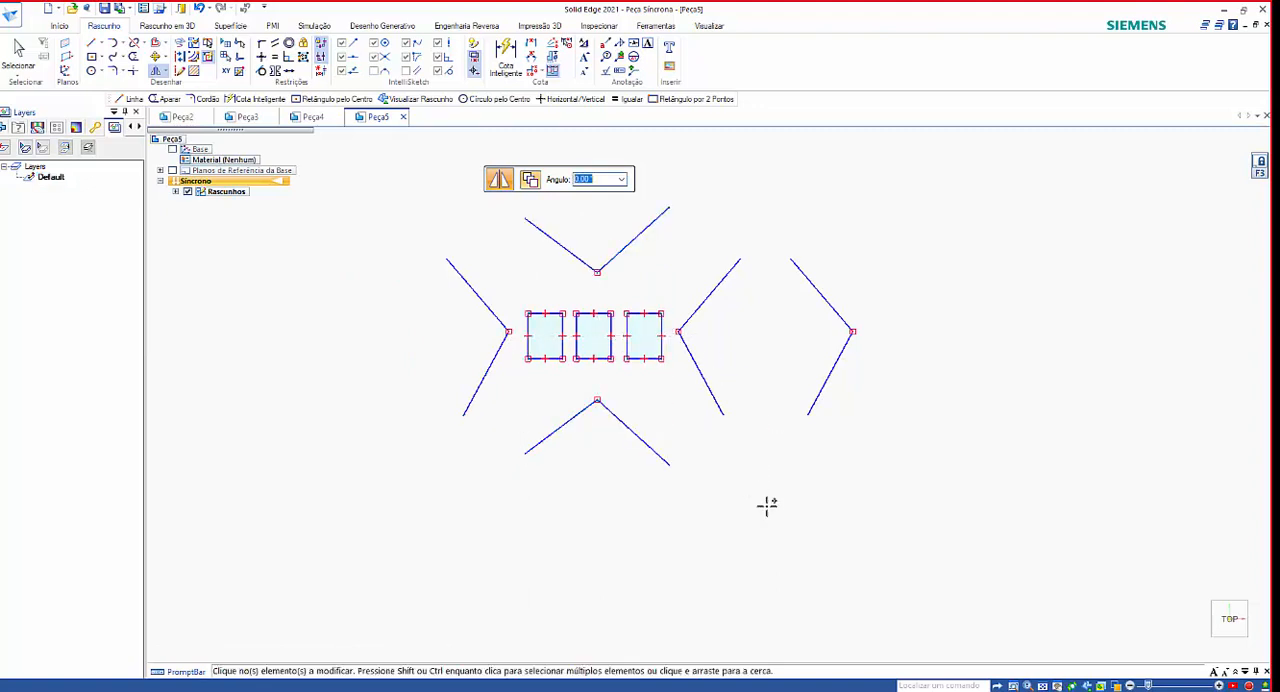
scroll(777, 528, down, 1)
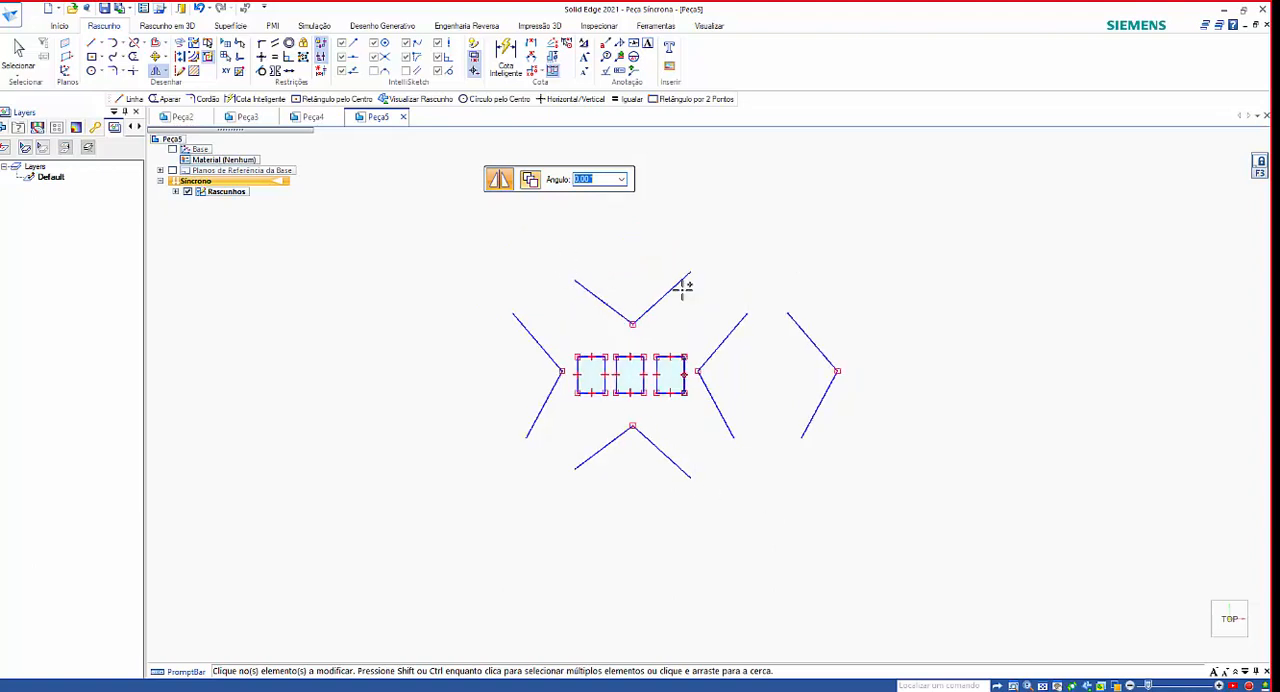
Delete the rightmost V-shaped lines and the V-shaped lines above the rectangles.
key(Escape)
drag(766, 284, 876, 467)
key(Delete)
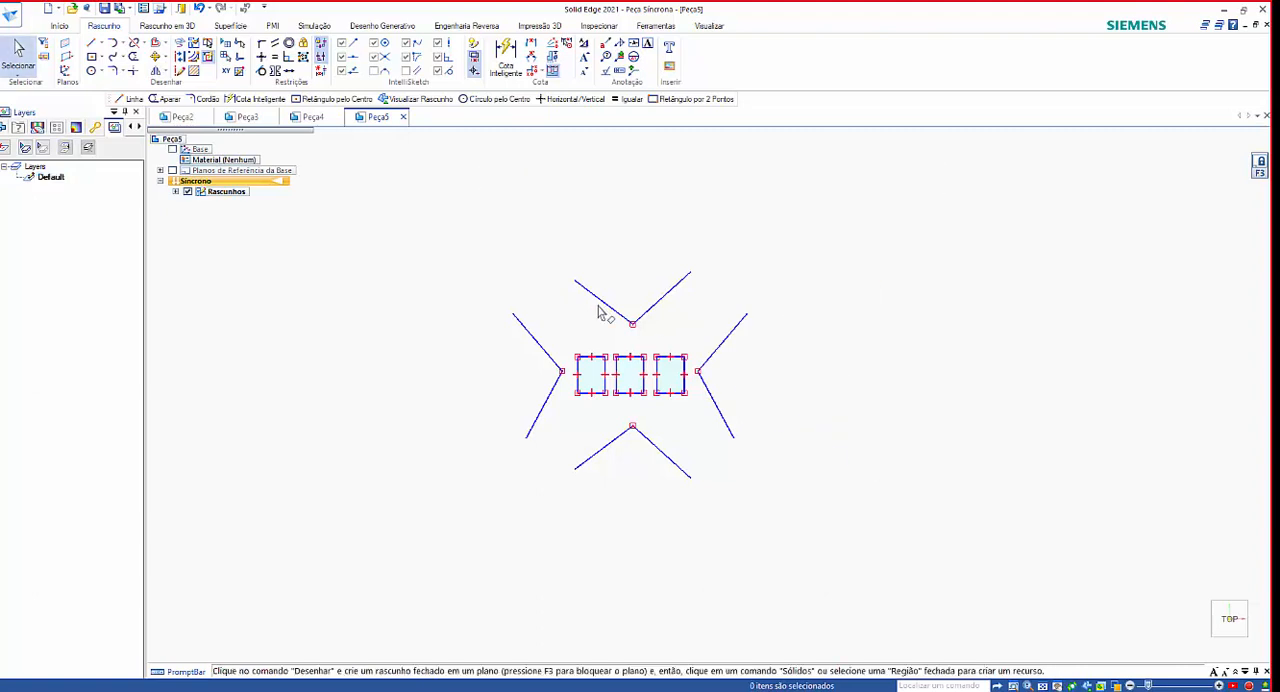
drag(464, 251, 743, 342)
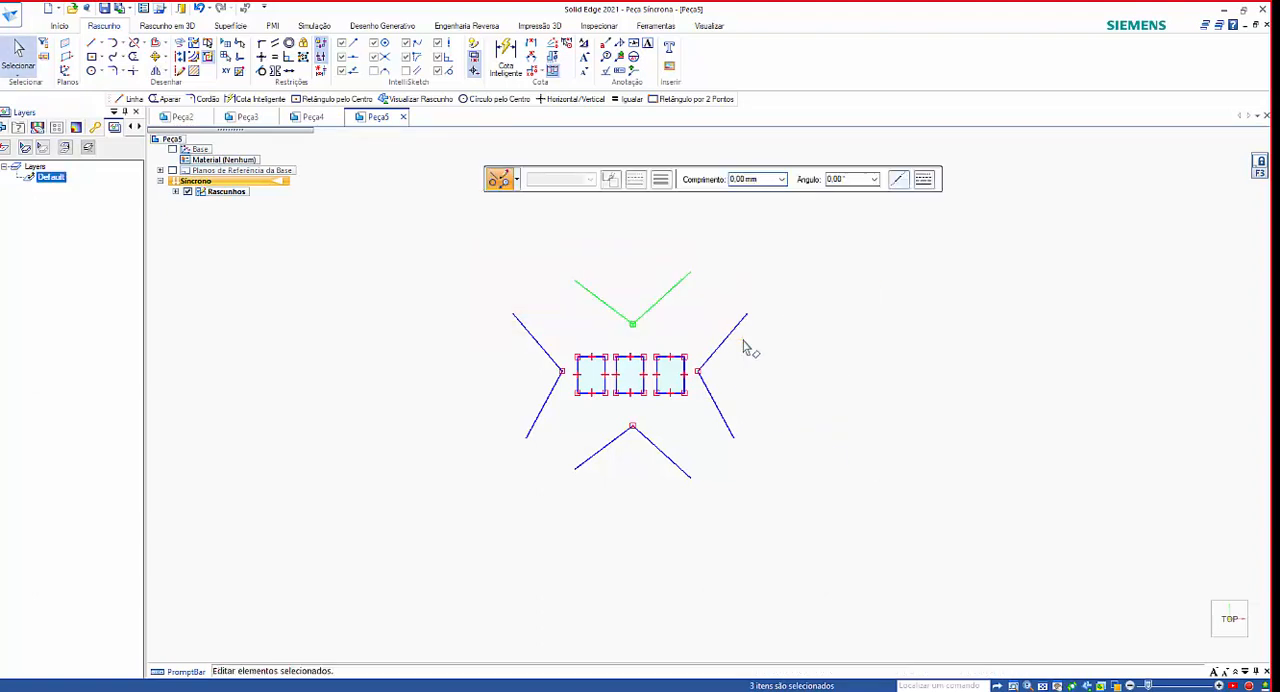
key(Delete)
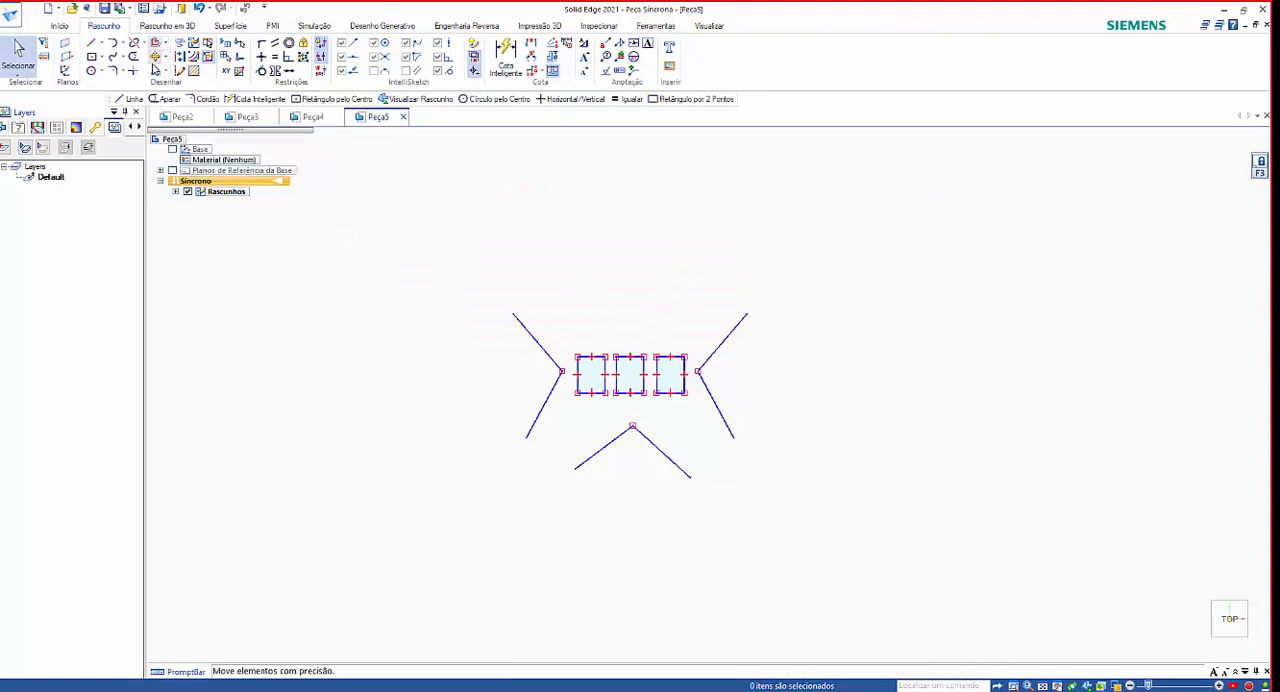
click(164, 47)
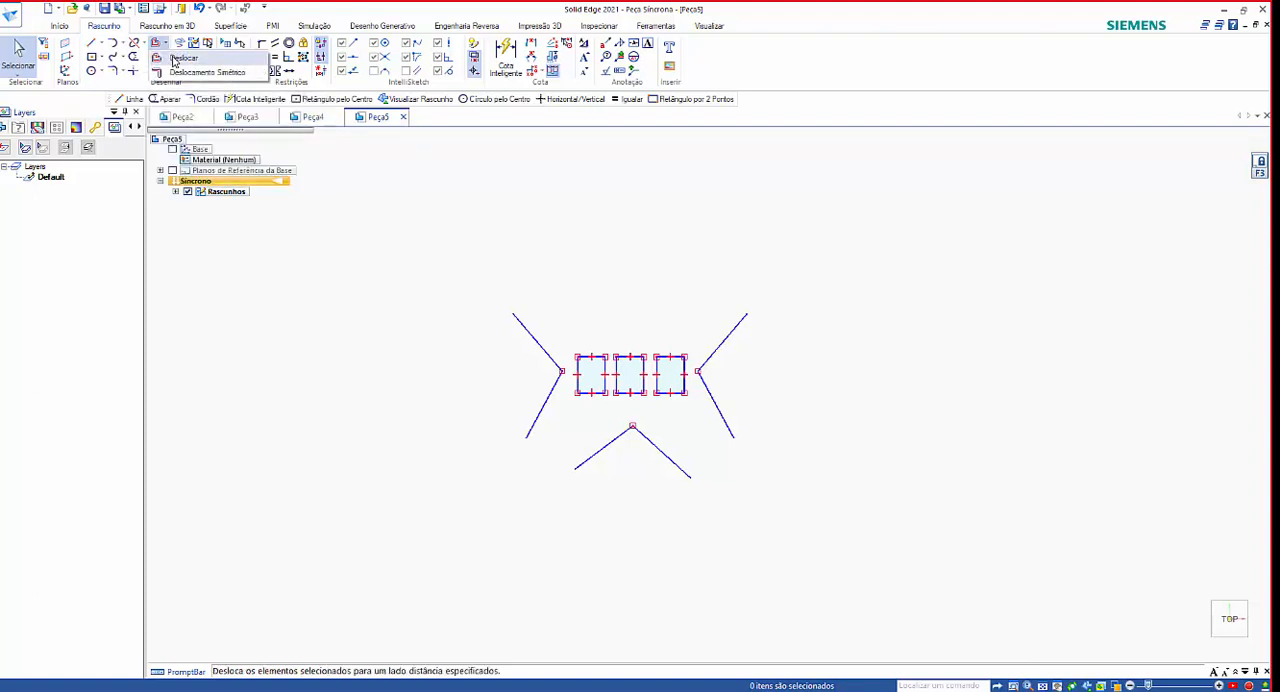
click(175, 58)
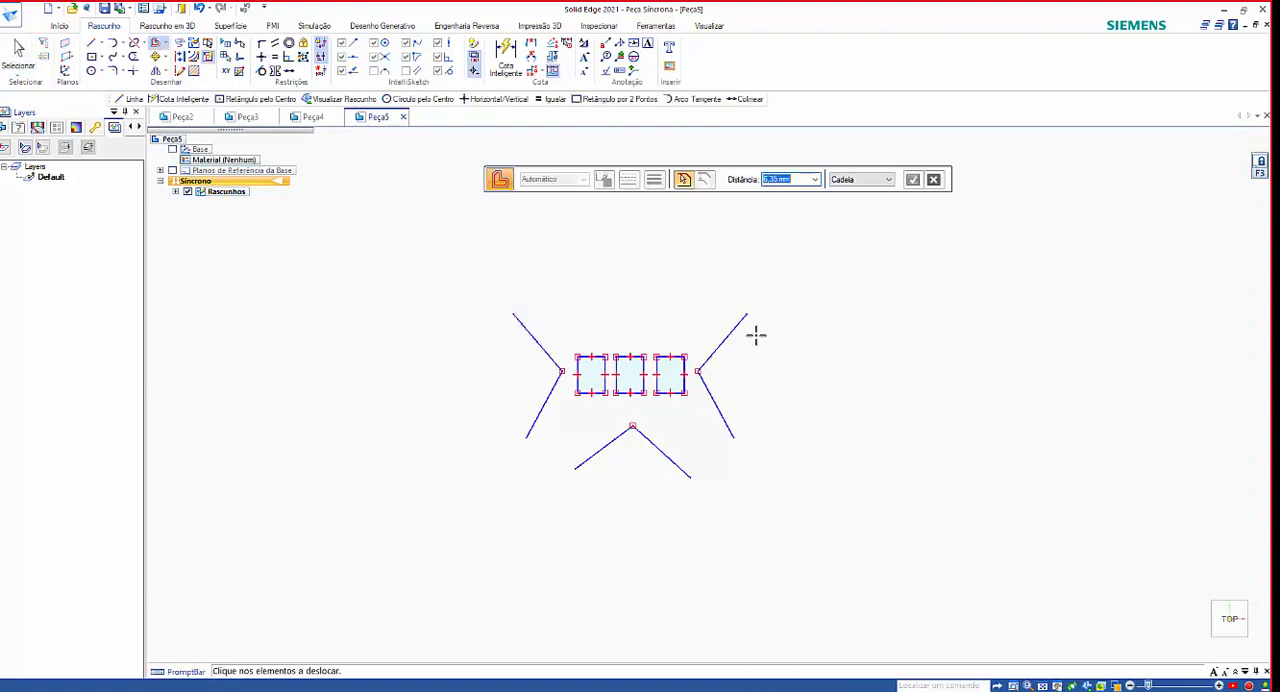
scroll(755, 335, up, 3)
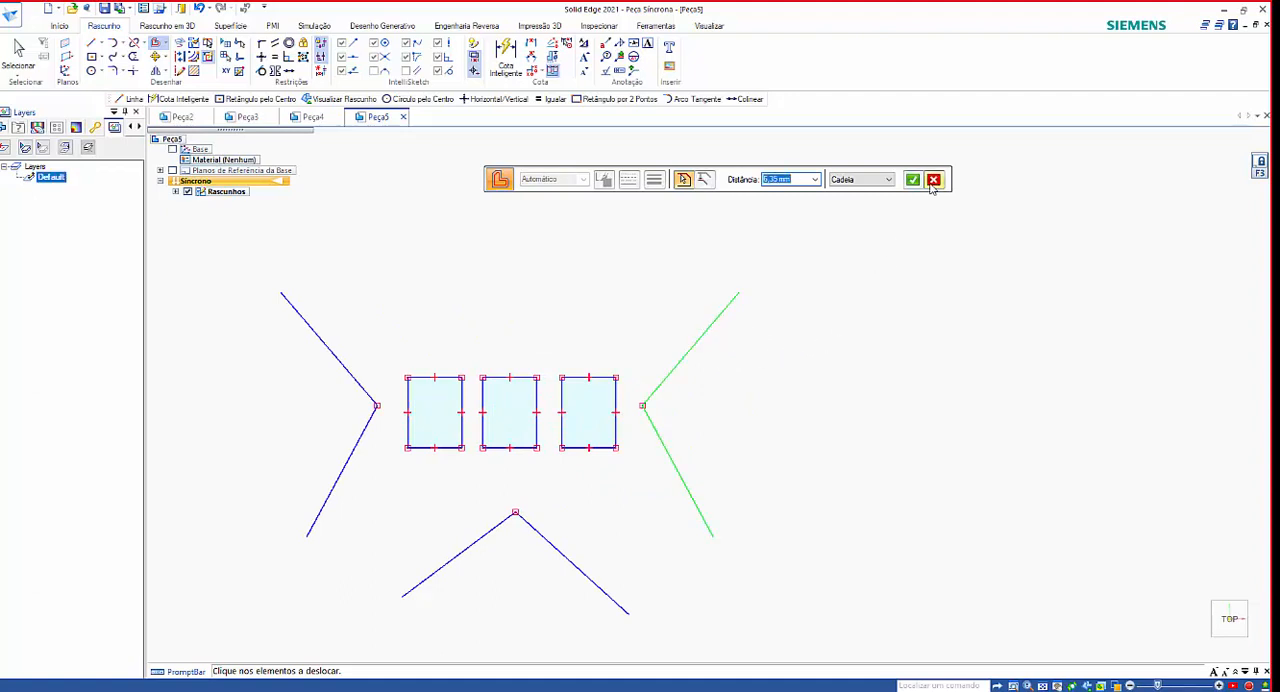
click(912, 180)
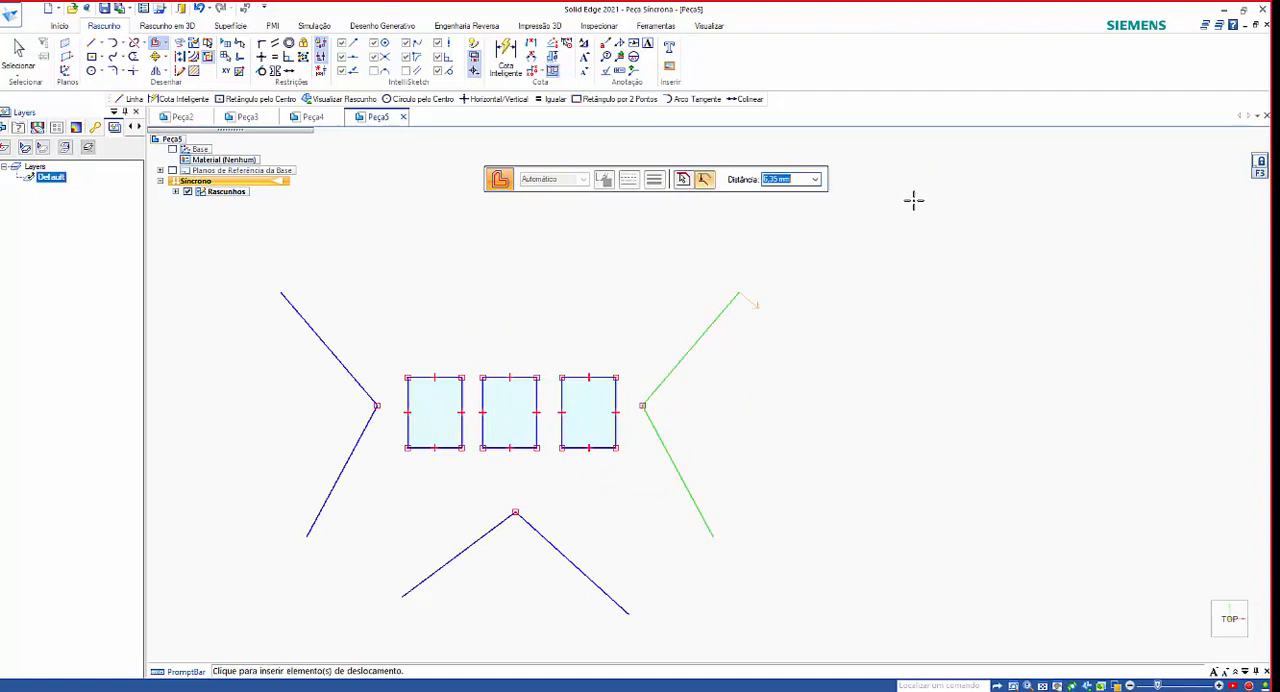
key(Escape)
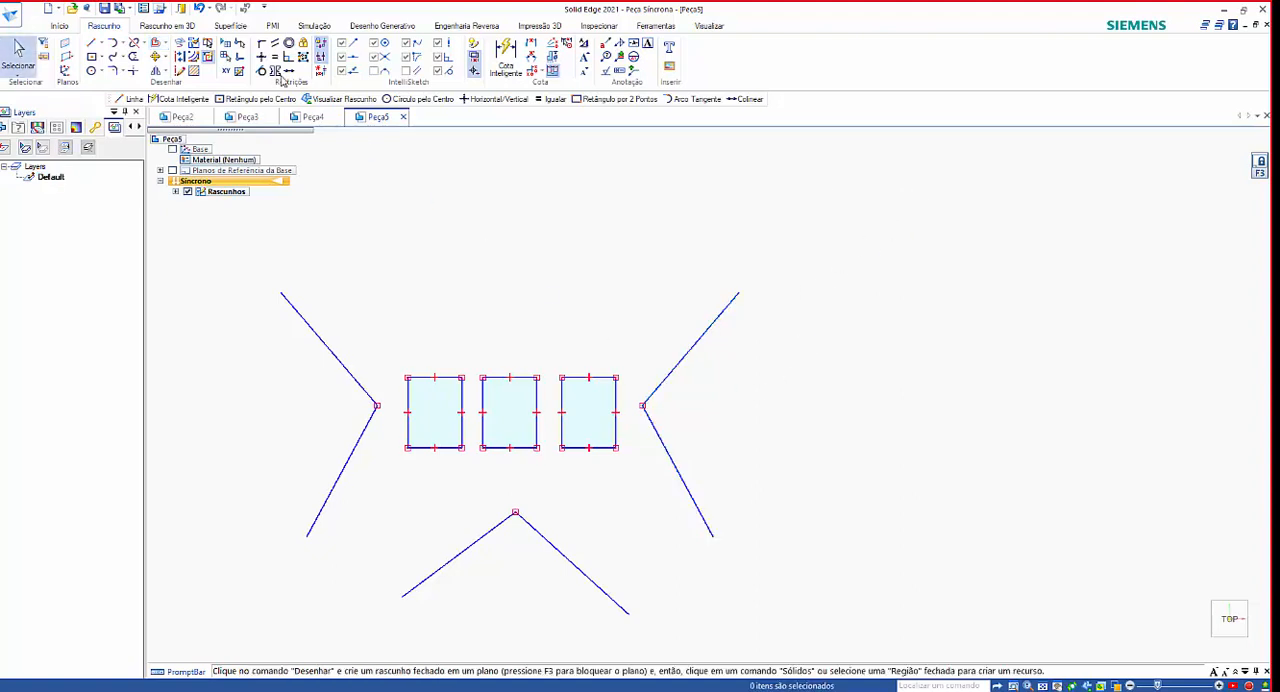
Offset the right V-shaped lines as a chain by 30 mm towards the side facing away from the rectangles.
click(155, 43)
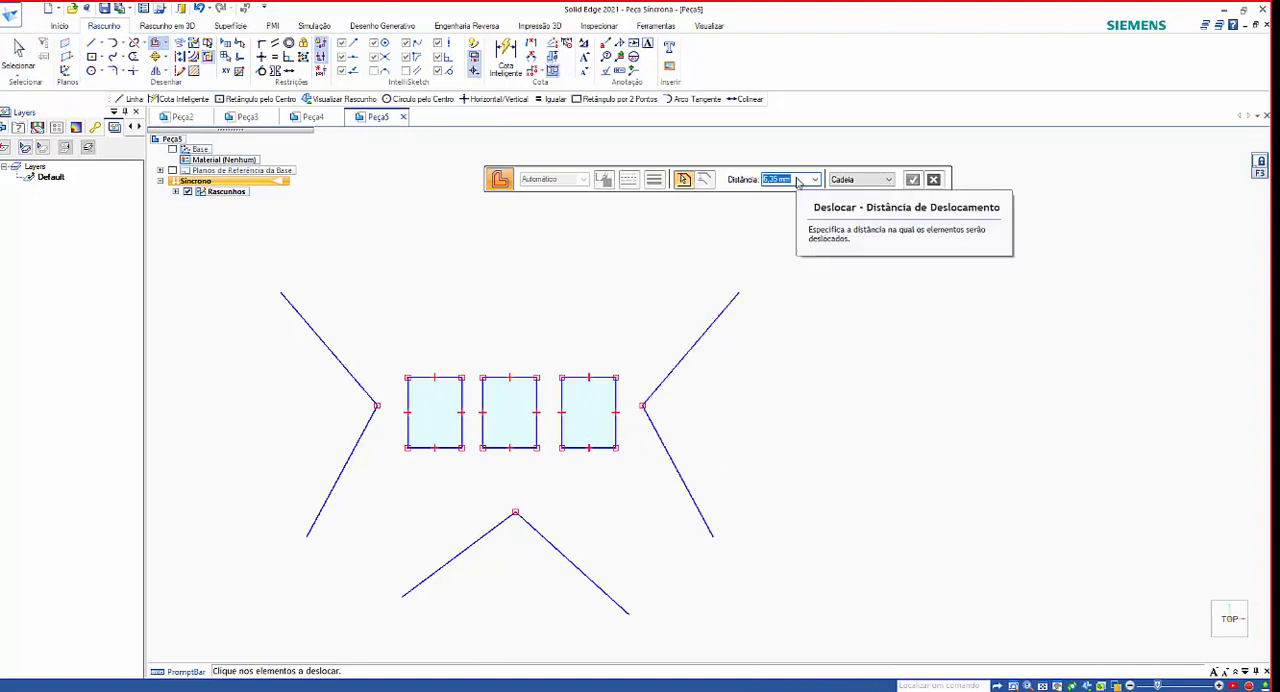
text(30)
key(Return)
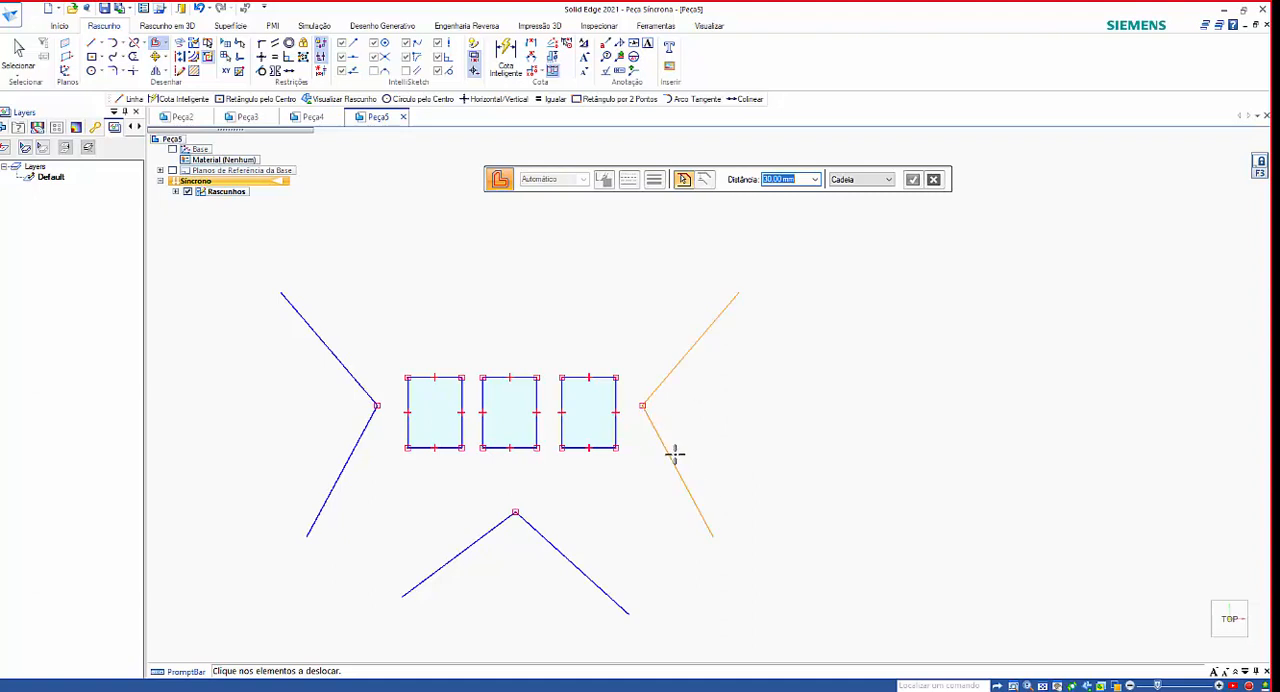
click(886, 180)
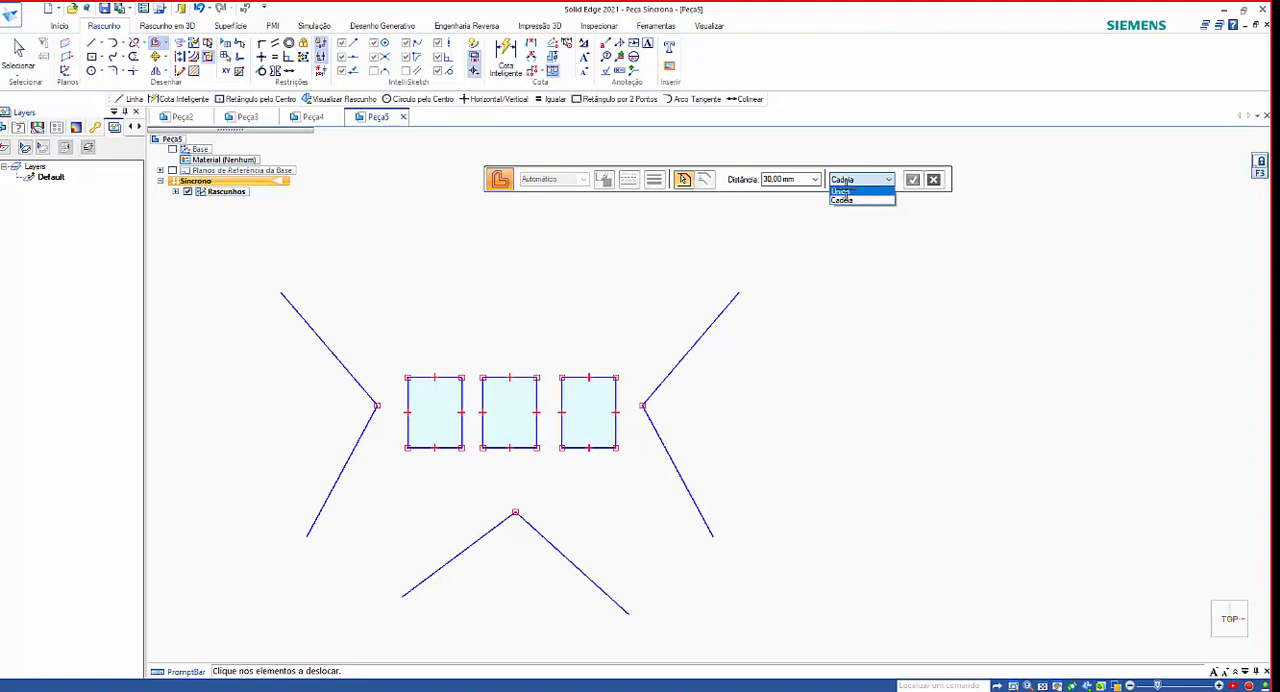
click(847, 201)
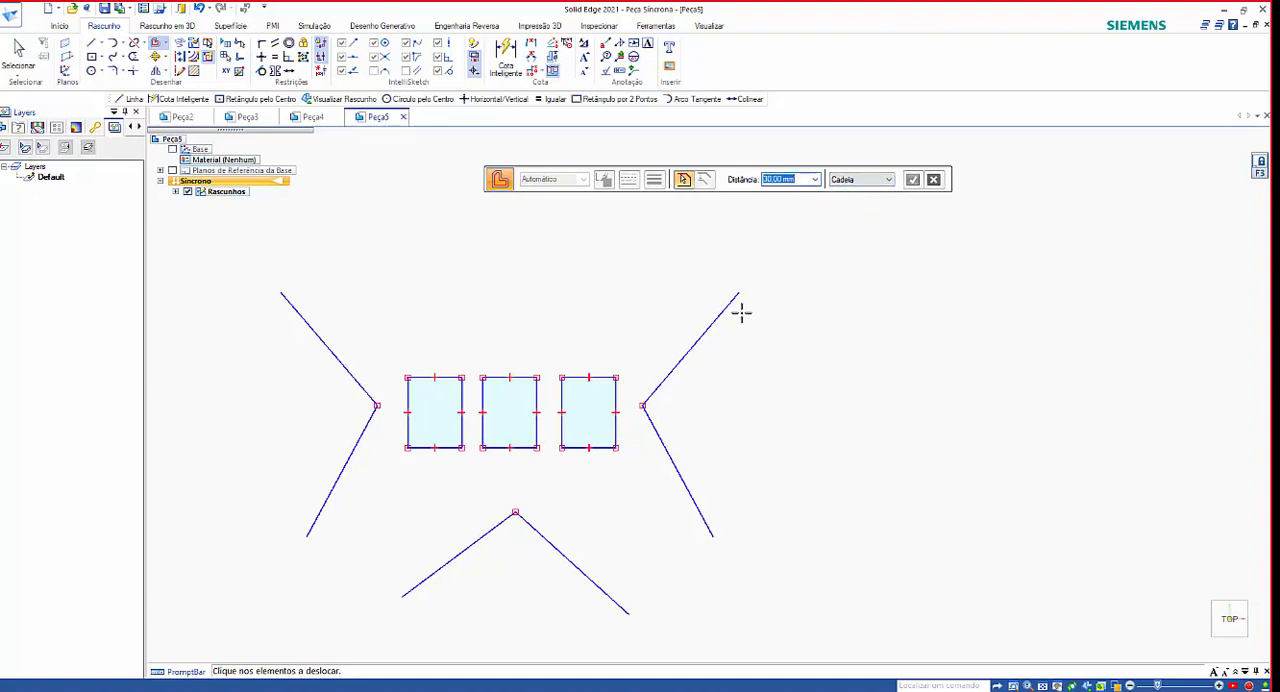
click(670, 450)
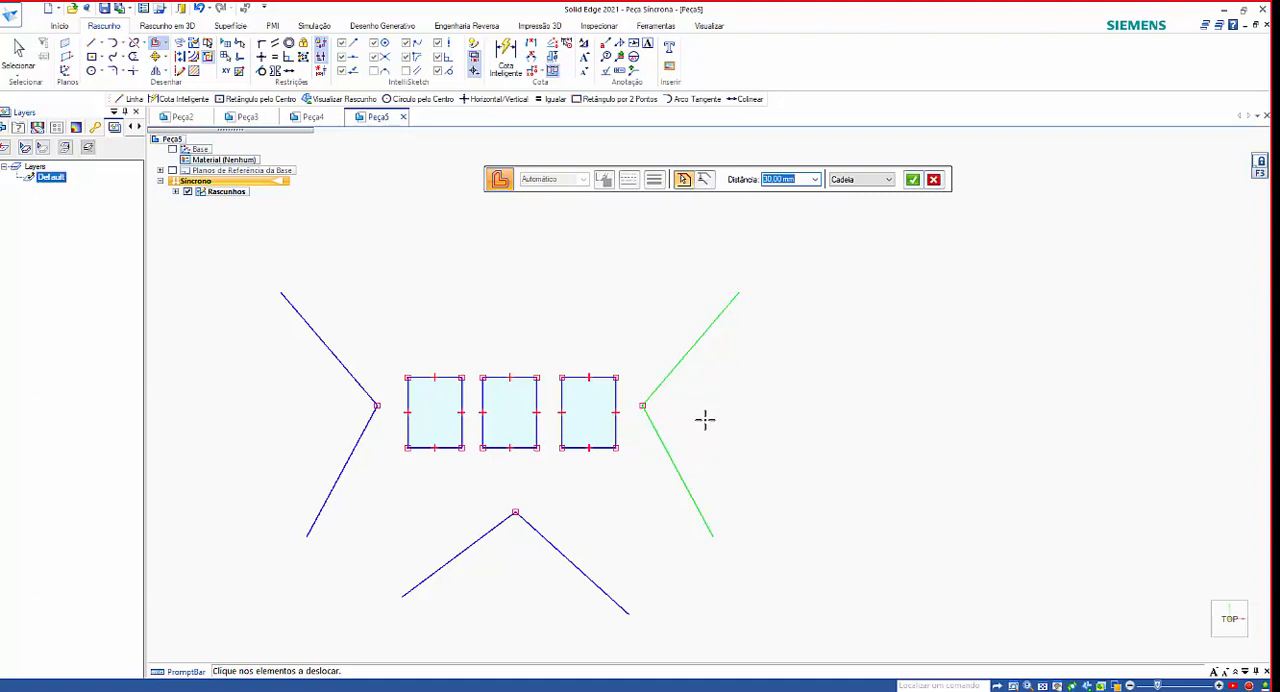
click(630, 398)
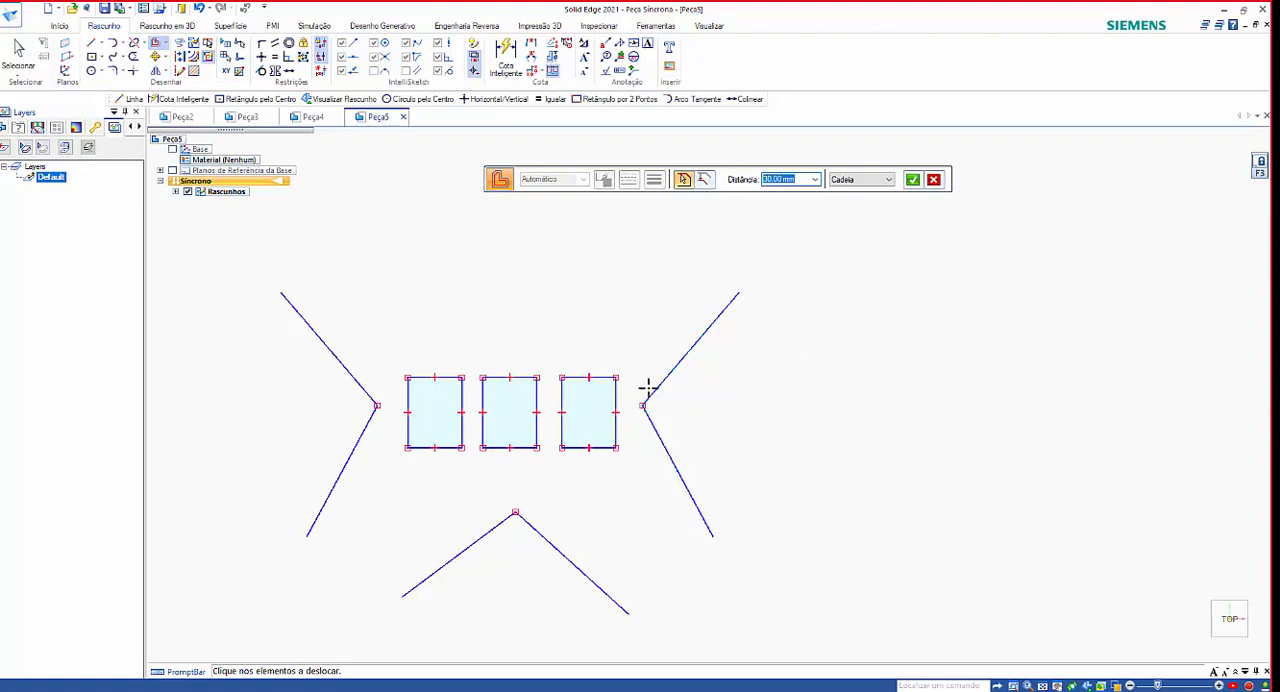
click(913, 180)
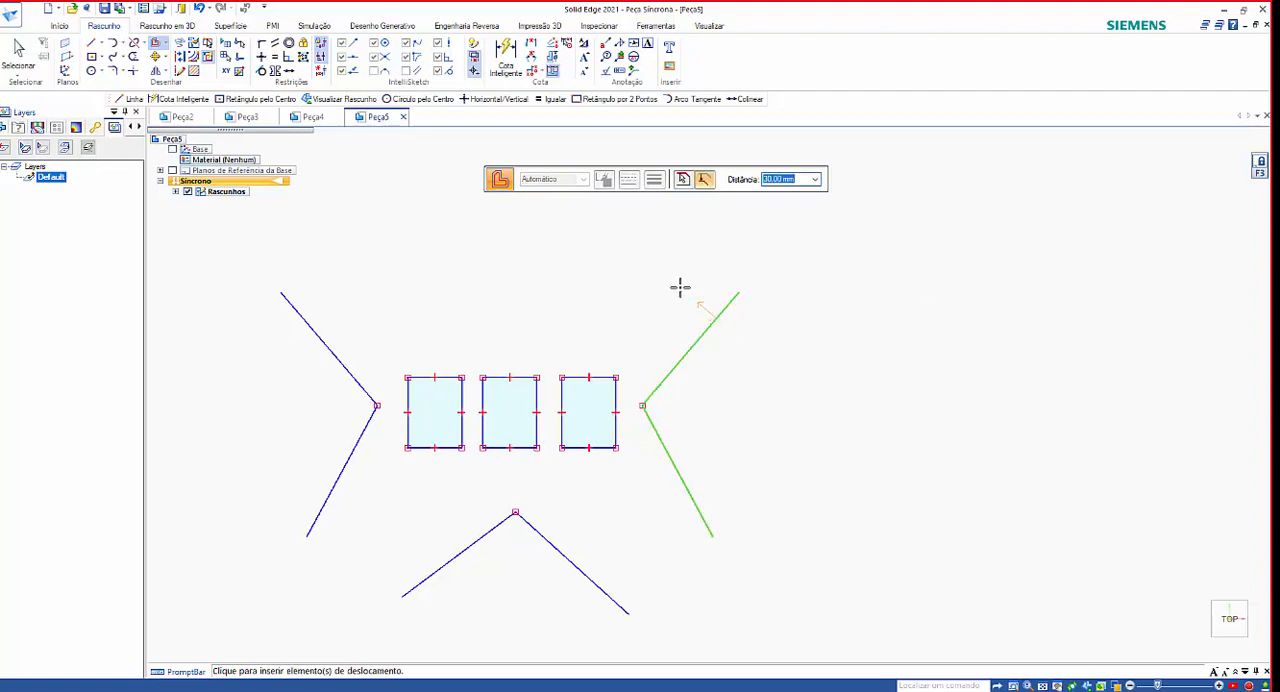
scroll(706, 304, up, 5)
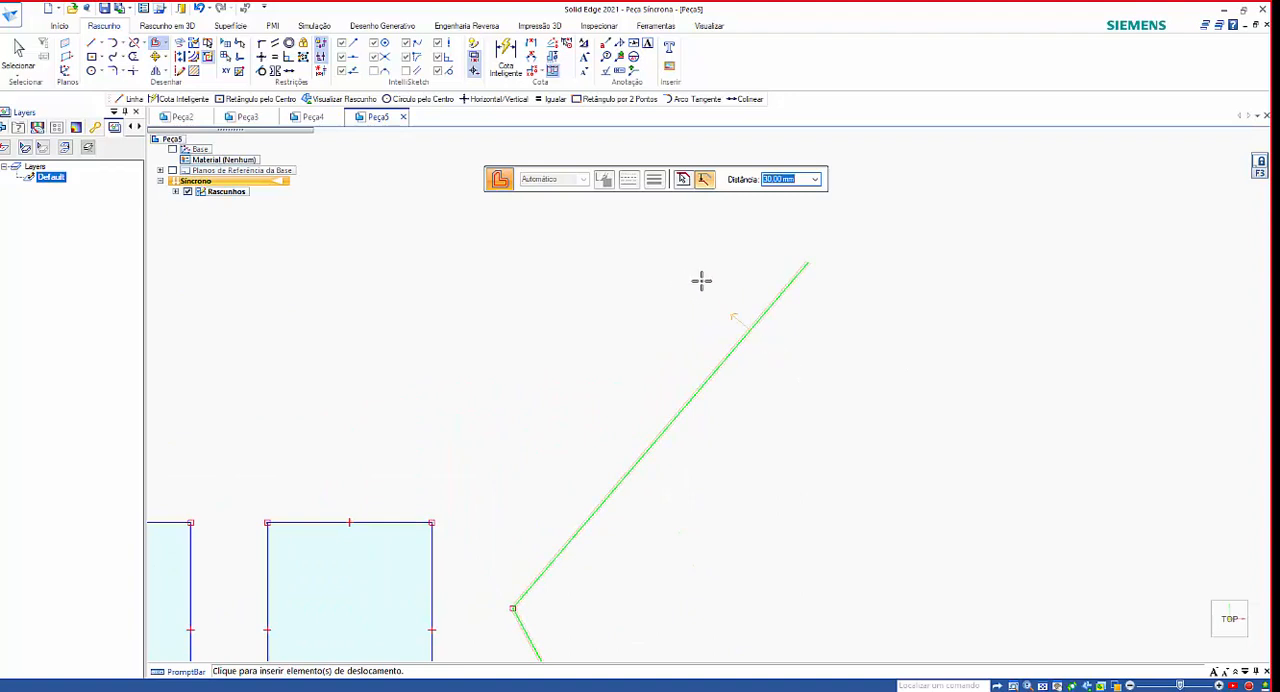
scroll(769, 310, down, 3)
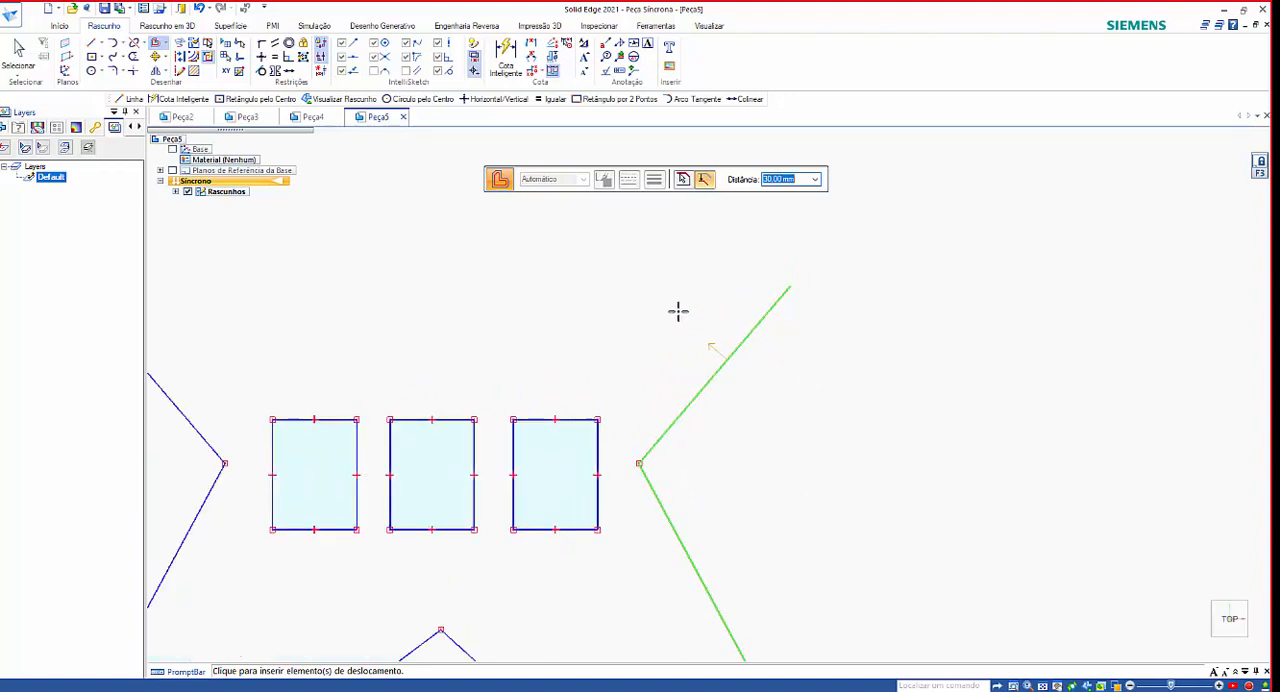
scroll(768, 335, down, 2)
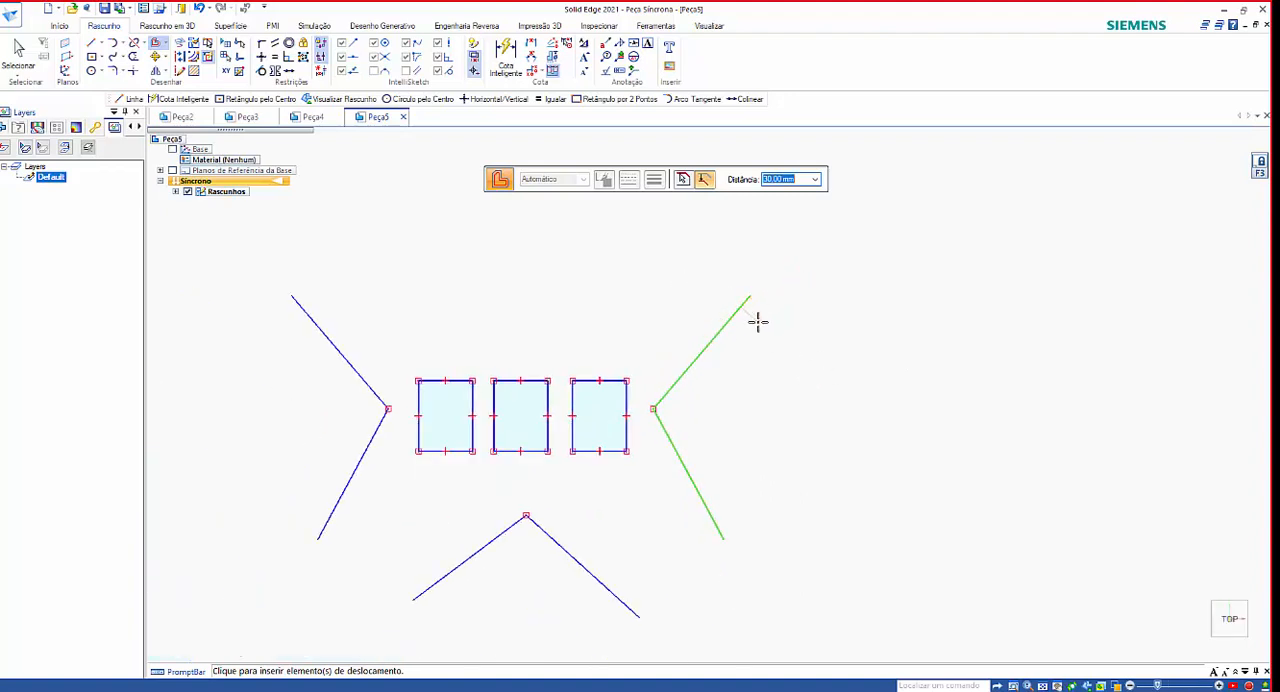
scroll(757, 320, up, 2)
scroll(757, 320, up, 4)
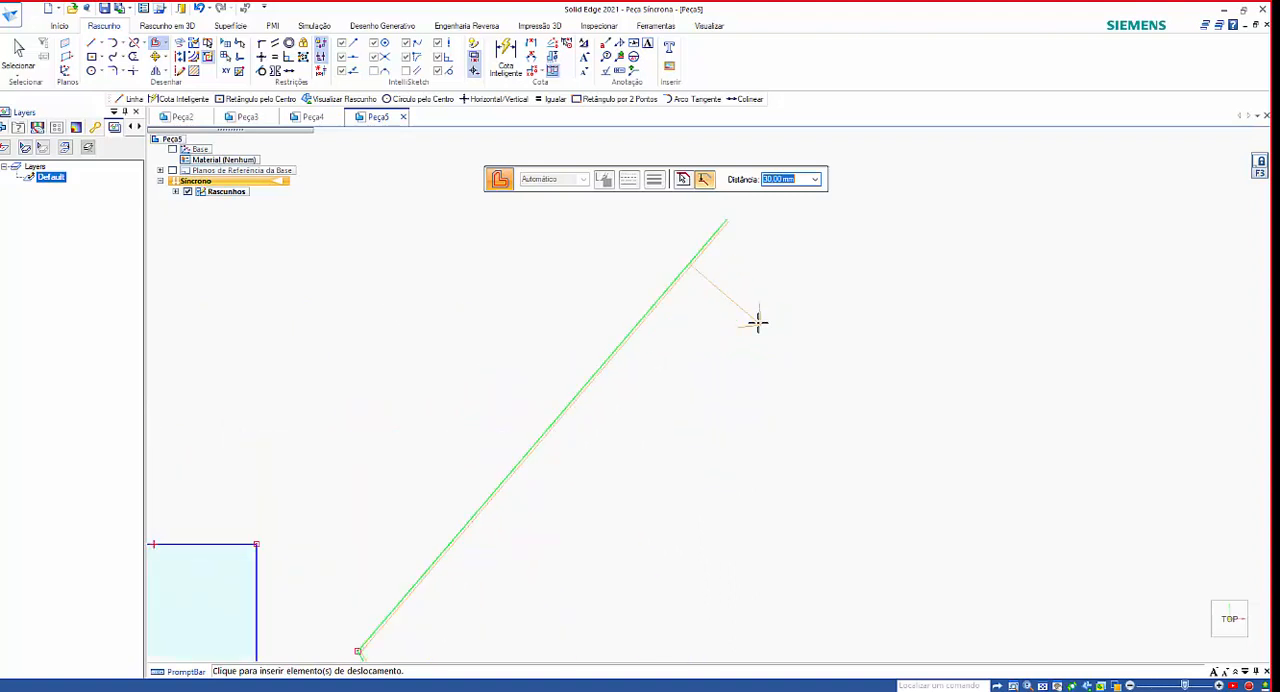
scroll(664, 345, down, 1)
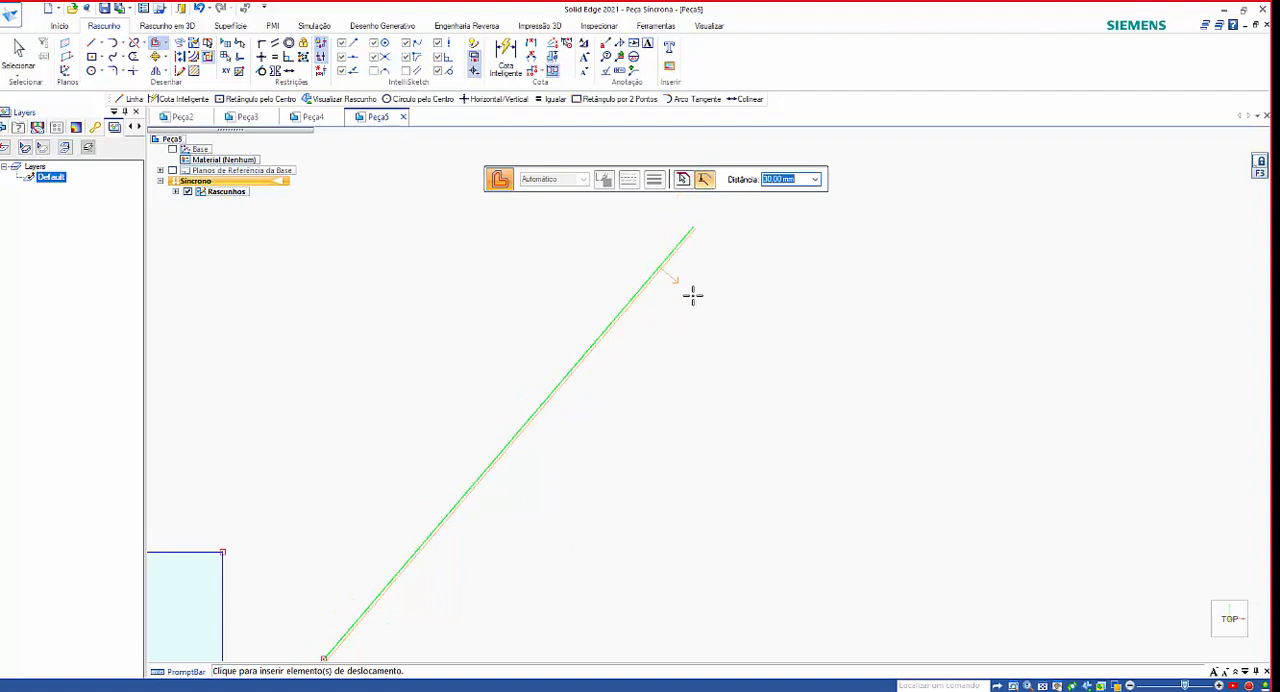
scroll(686, 290, up, 2)
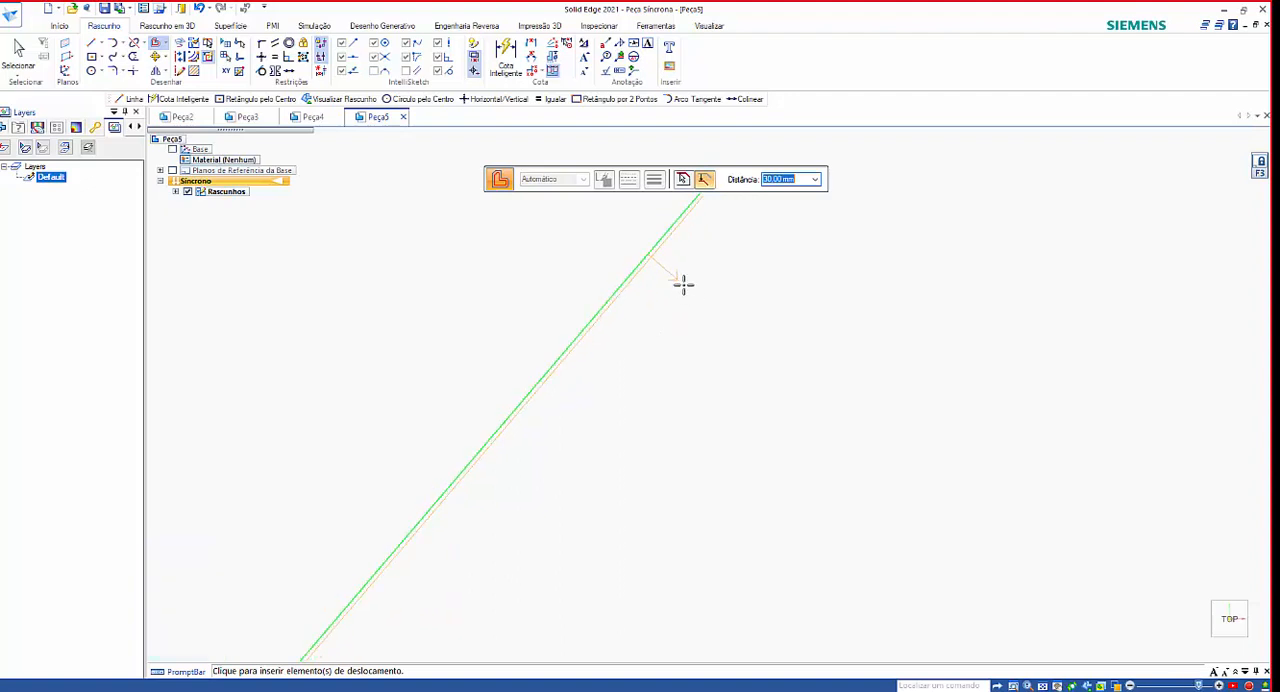
click(683, 284)
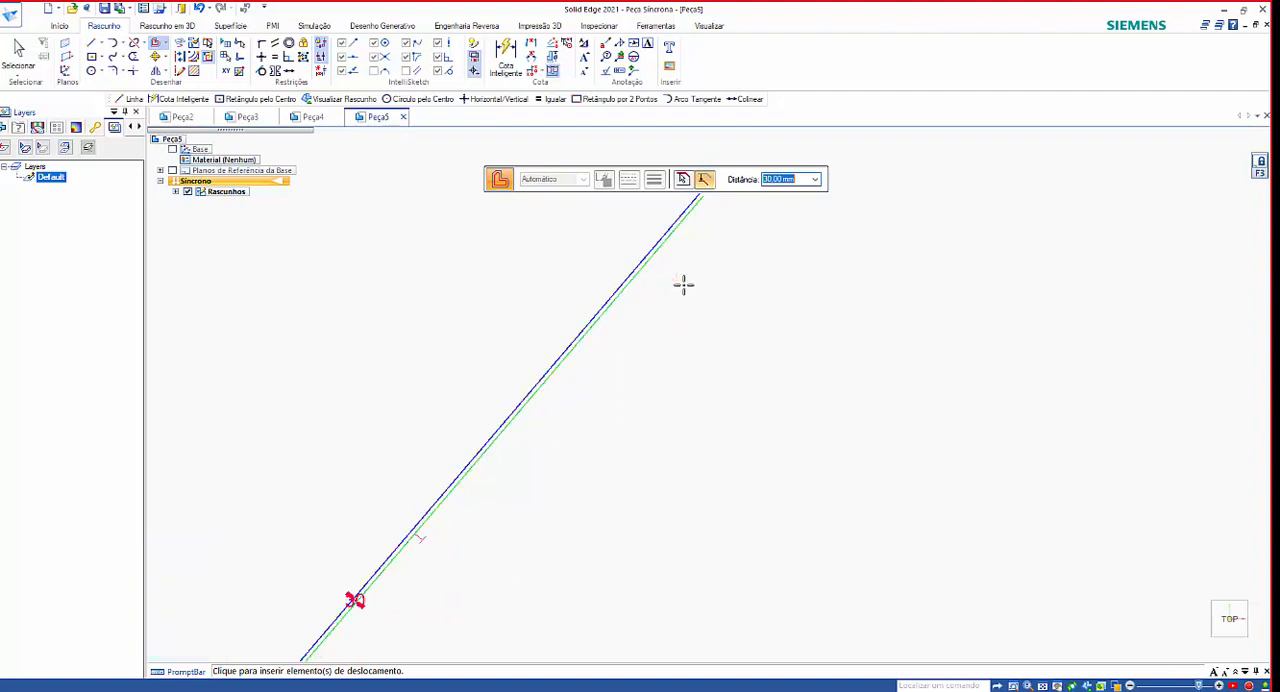
Add further successive 30 mm offset copies of the right V-shaped lines in the same direction.
click(760, 343)
click(738, 333)
scroll(690, 290, up, 2)
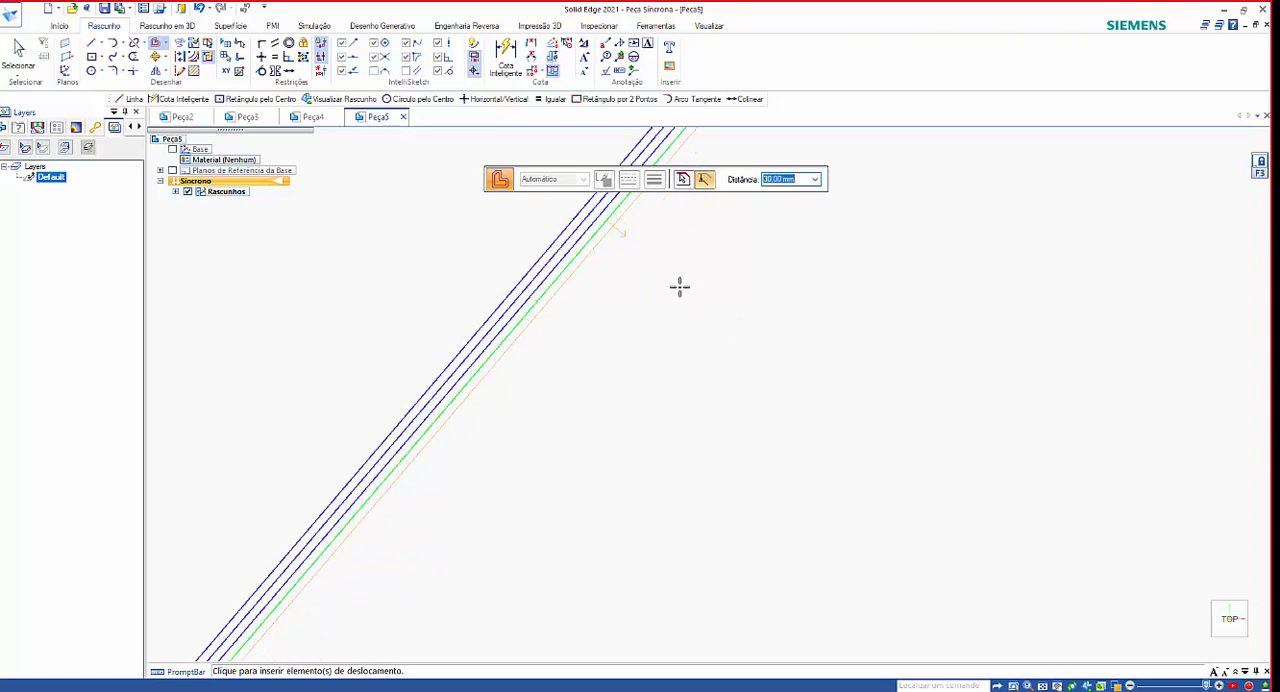
scroll(757, 350, down, 5)
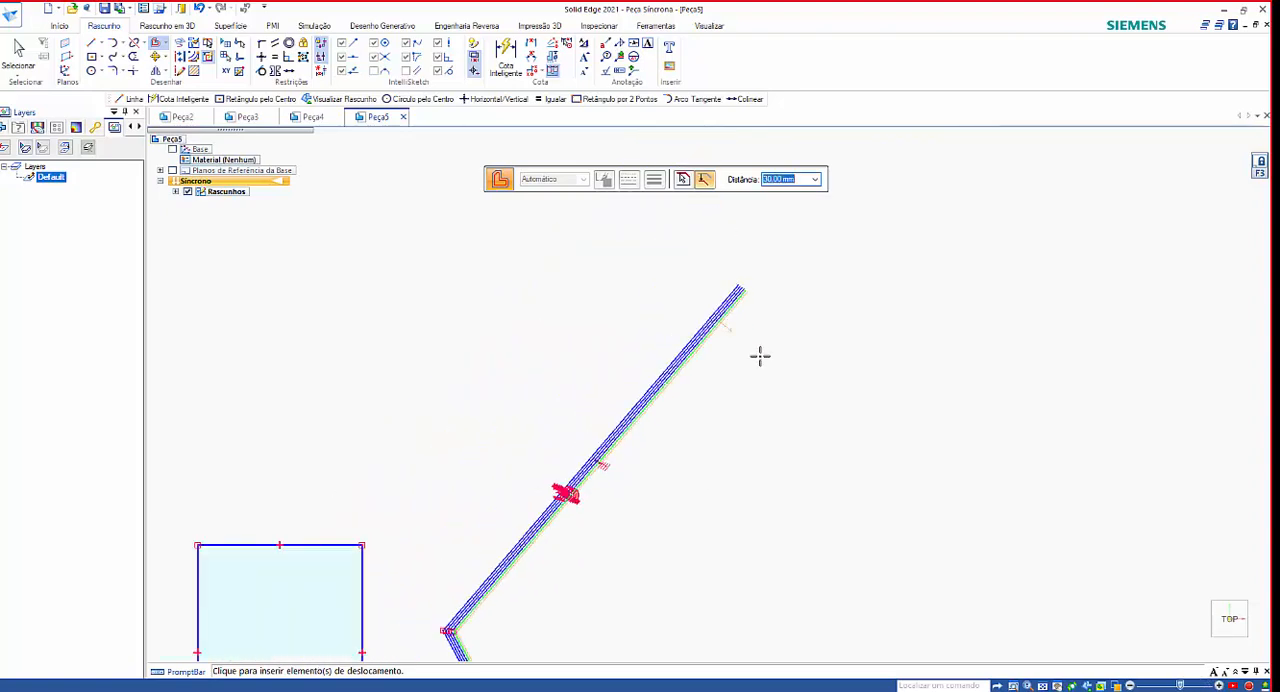
key(Escape)
Offset the outermost right V-shaped chain by 300 mm, away from the rectangles.
scroll(694, 318, up, 4)
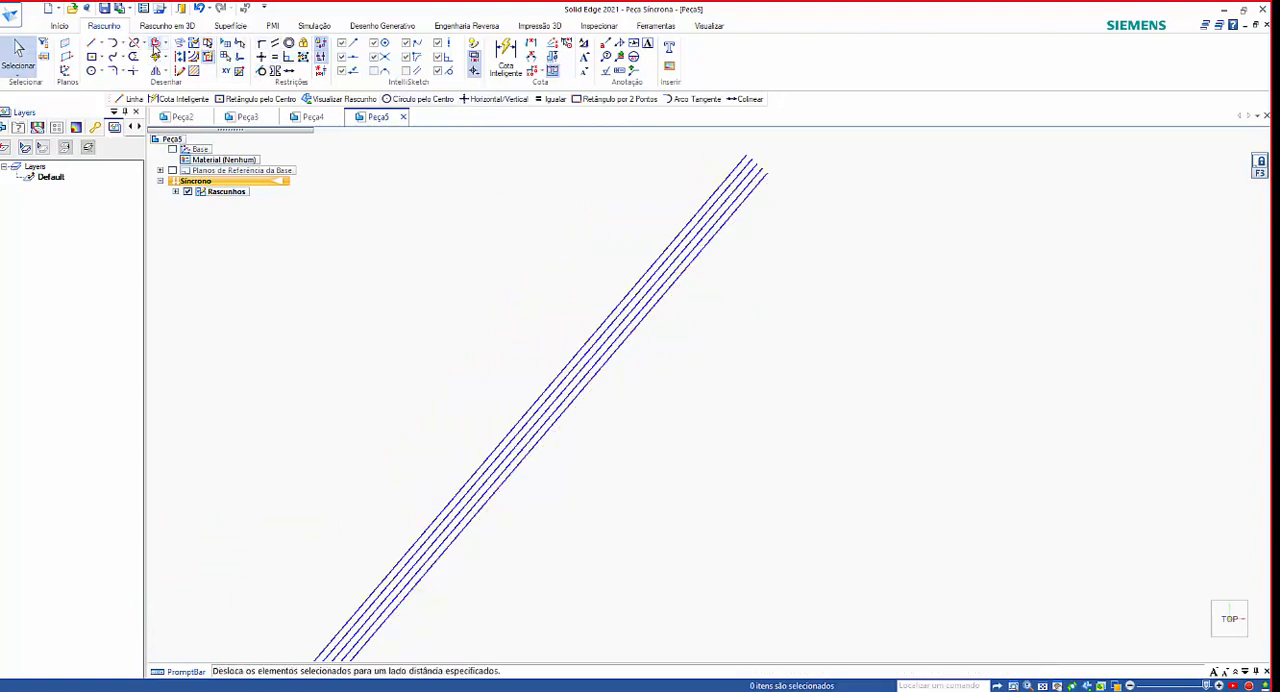
click(155, 43)
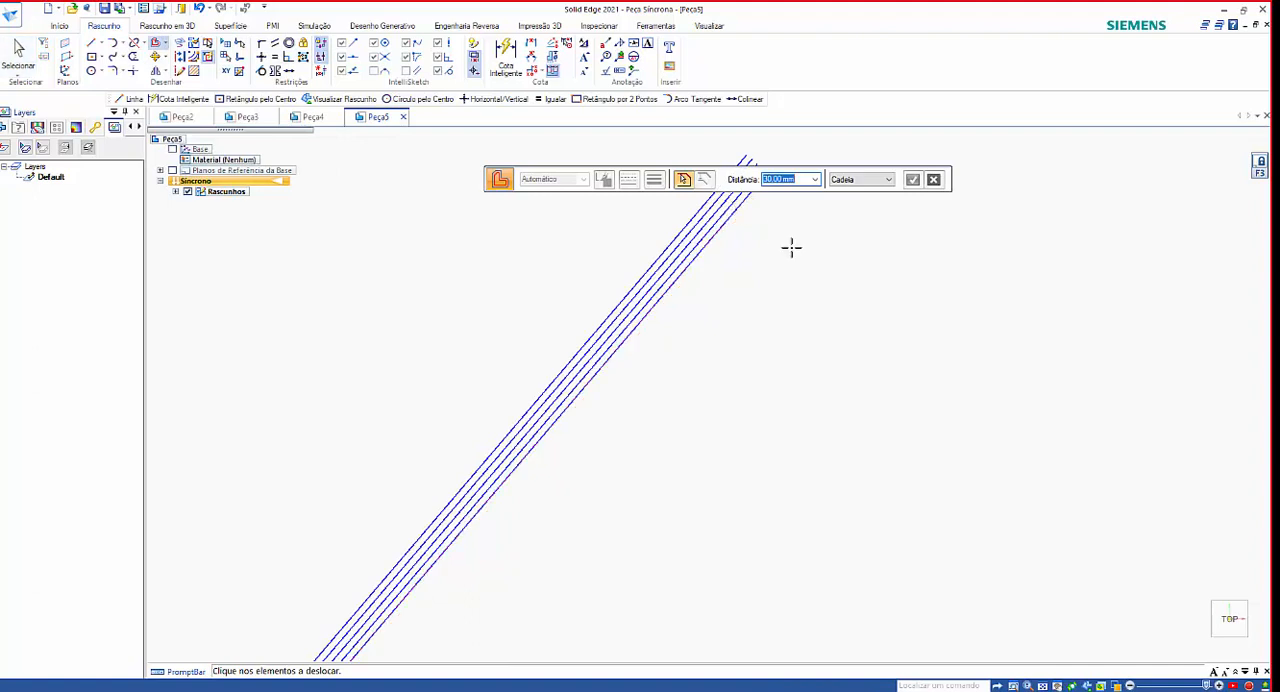
click(760, 213)
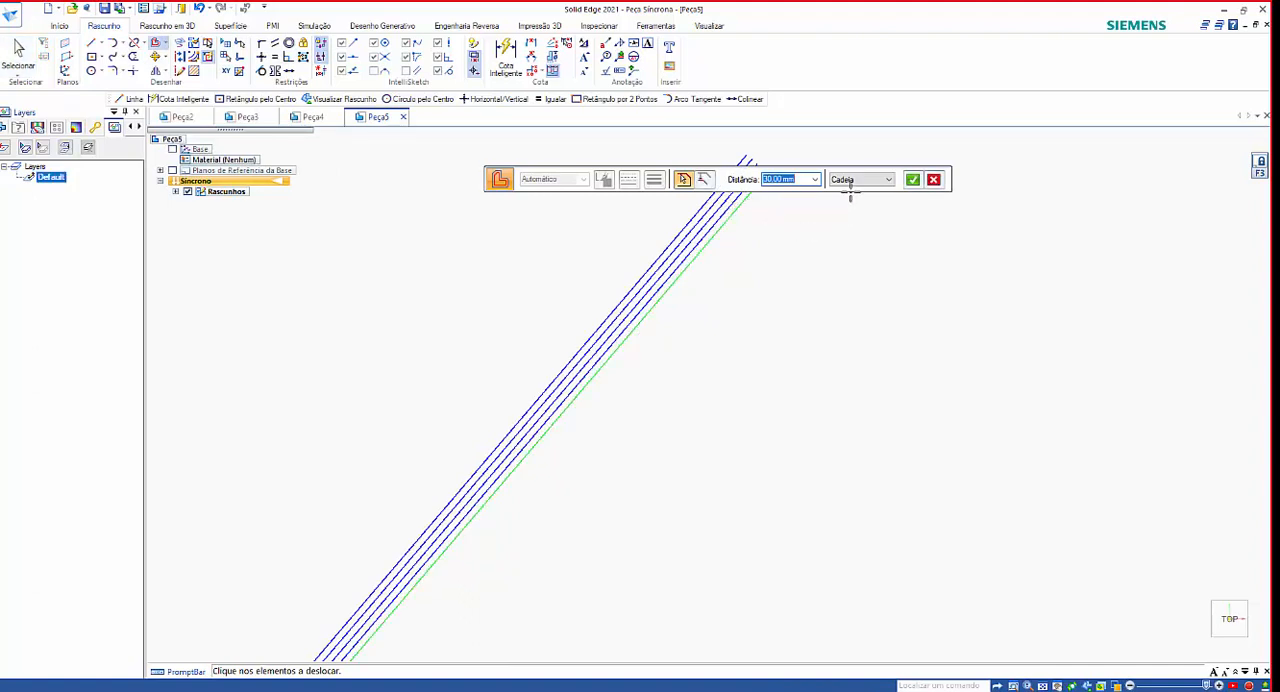
text(300)
key(Return)
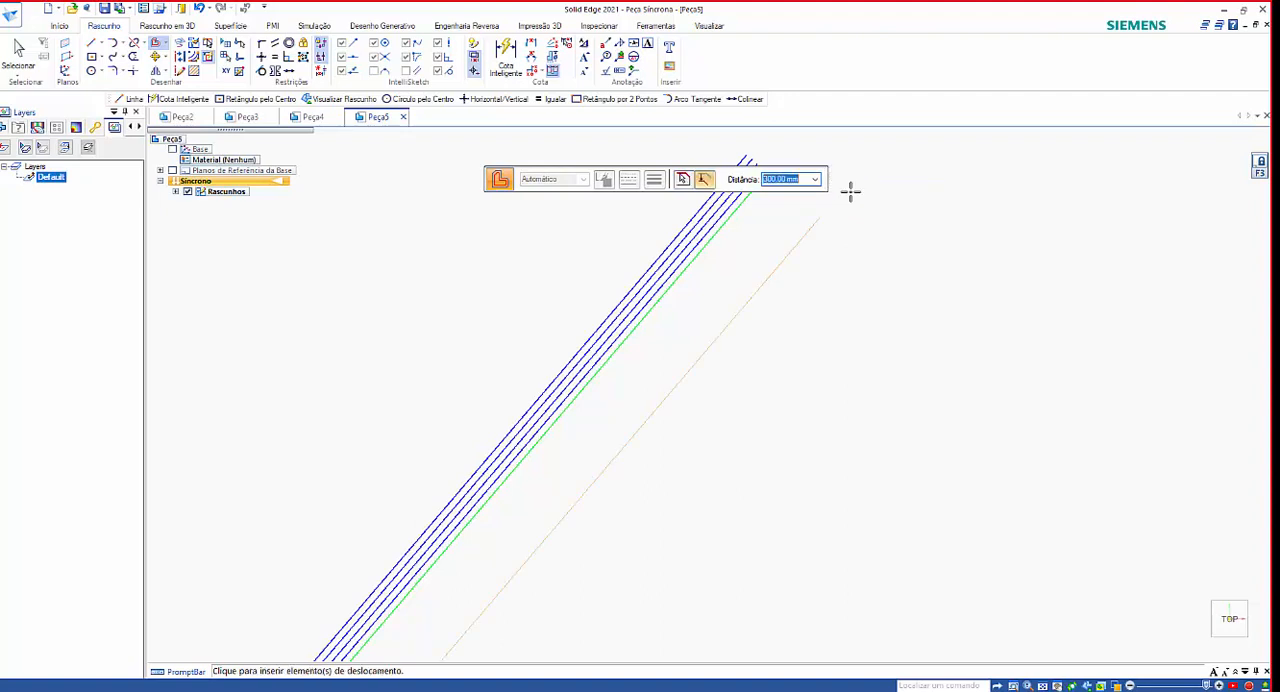
scroll(674, 151, down, 5)
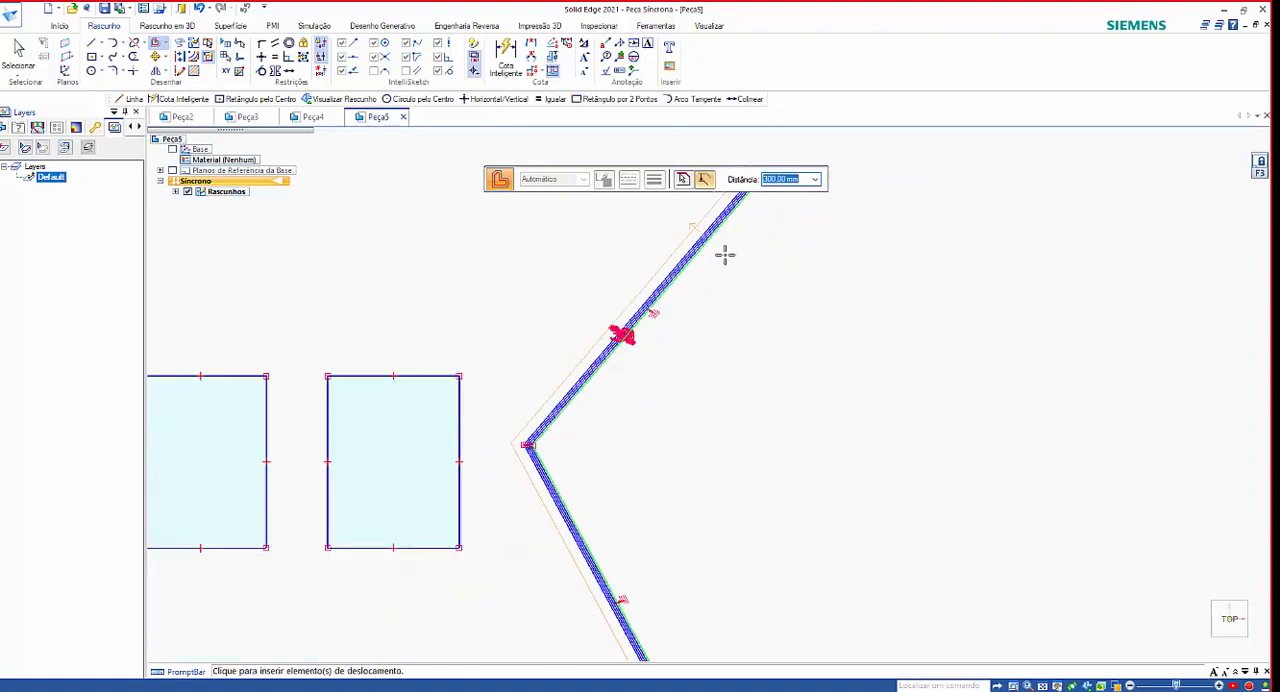
click(780, 298)
Repeat the 300 mm offset of the right V-shaped lines eight more times, moving further away from the rectangles.
click(851, 326)
click(900, 337)
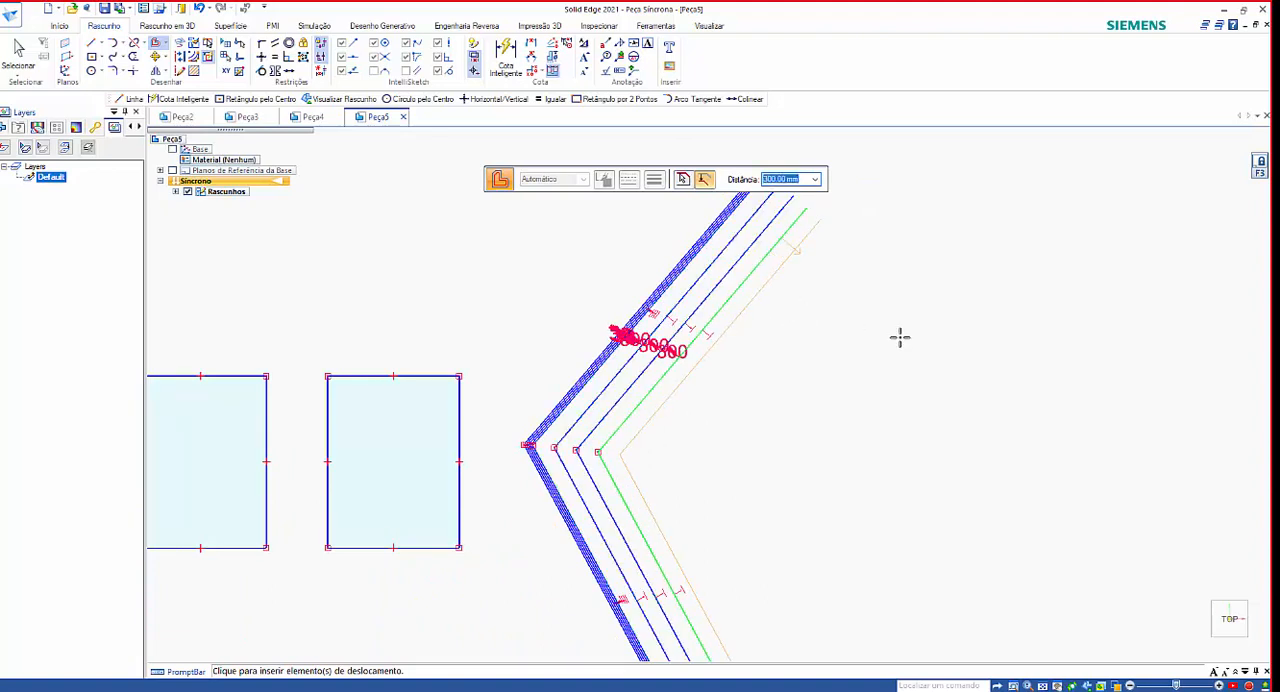
click(946, 369)
click(952, 380)
click(957, 386)
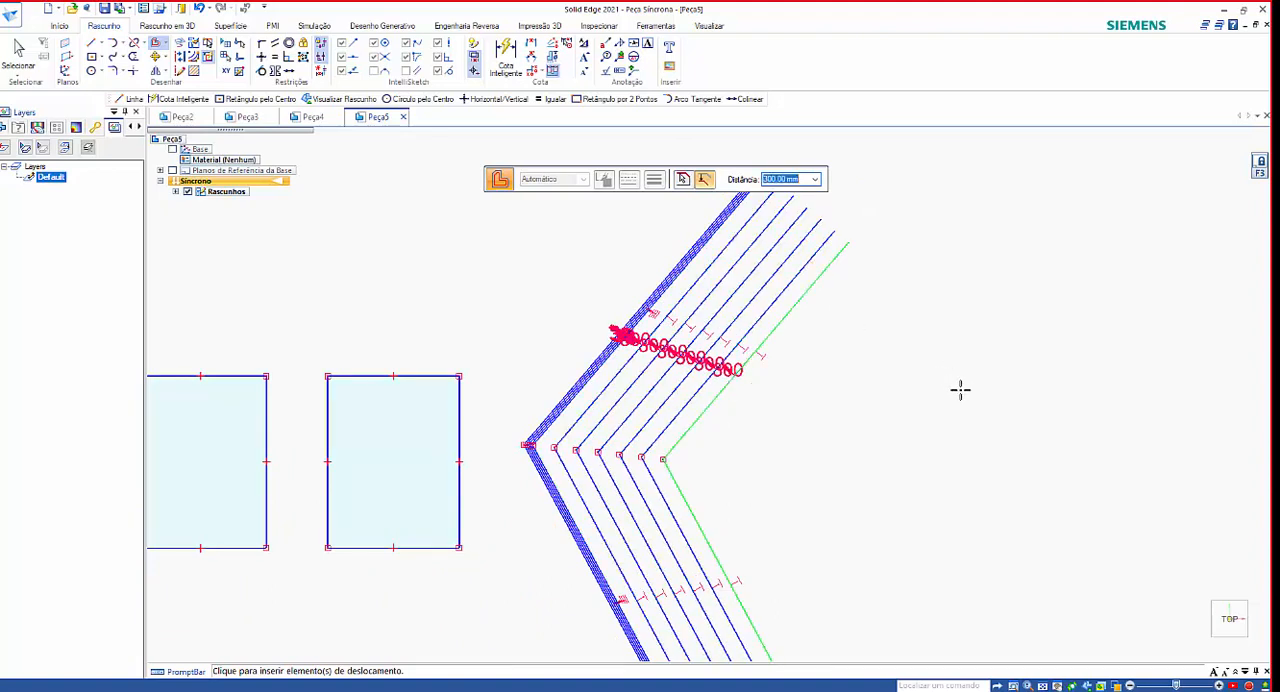
click(922, 381)
click(976, 396)
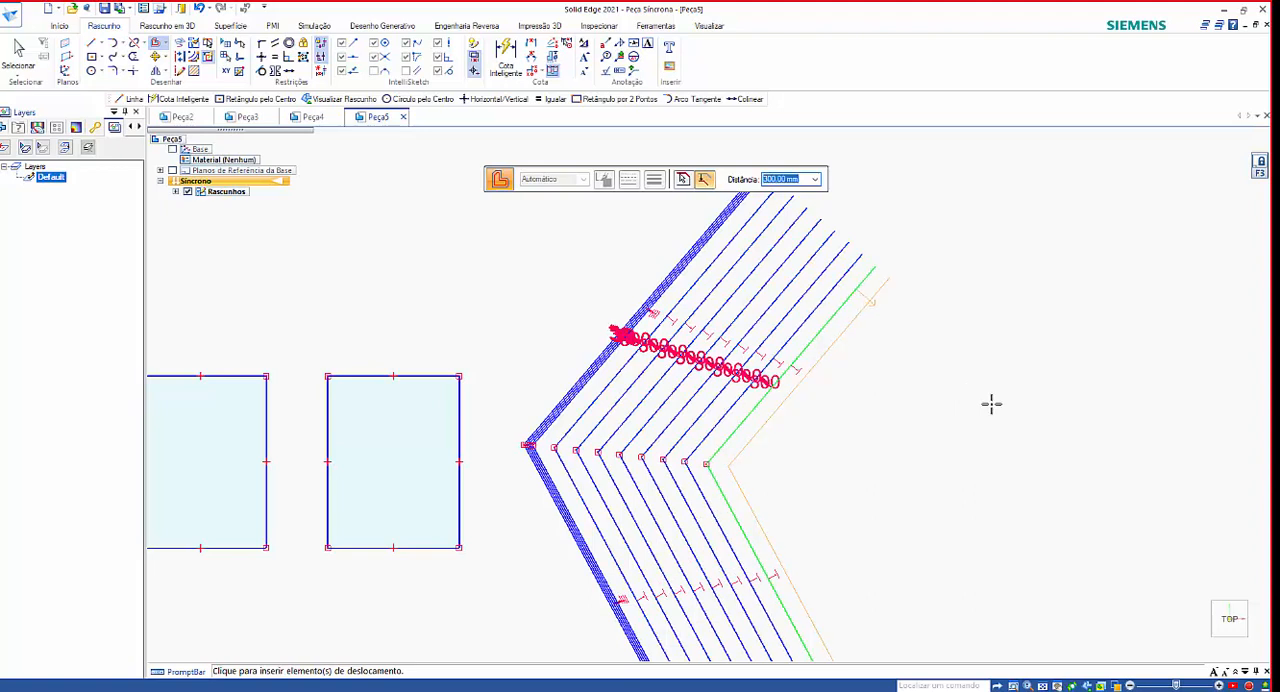
click(994, 405)
scroll(999, 406, down, 2)
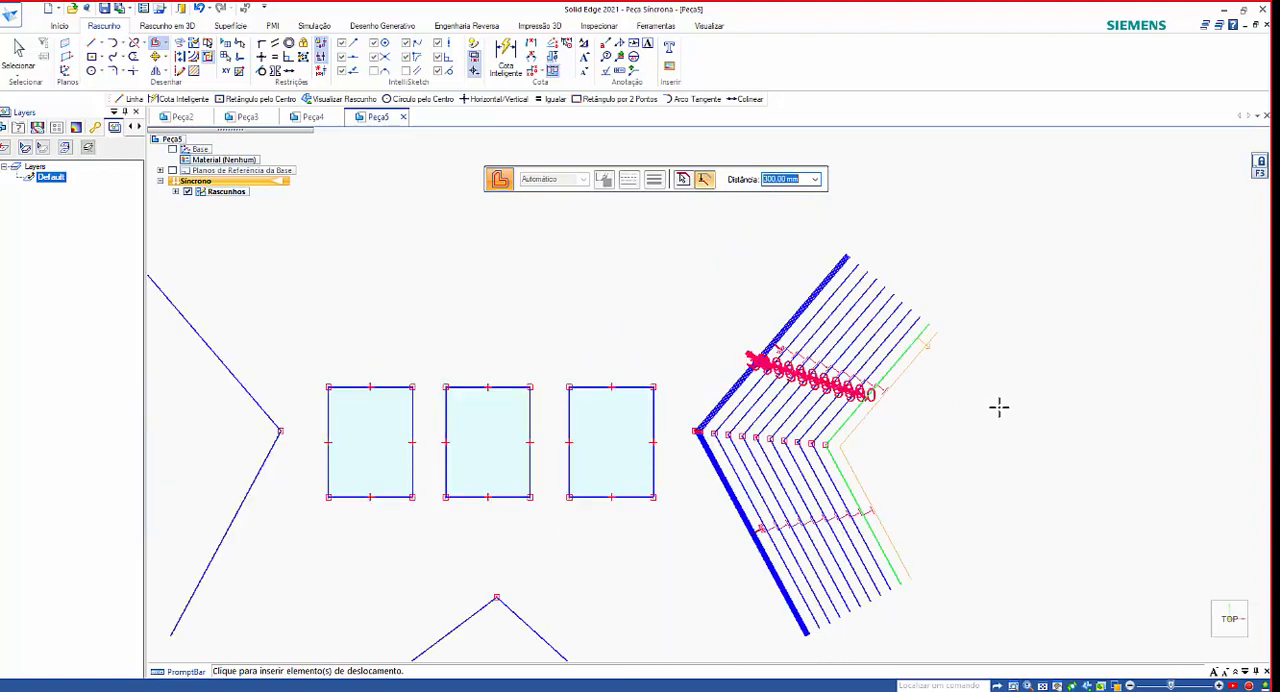
key(Escape)
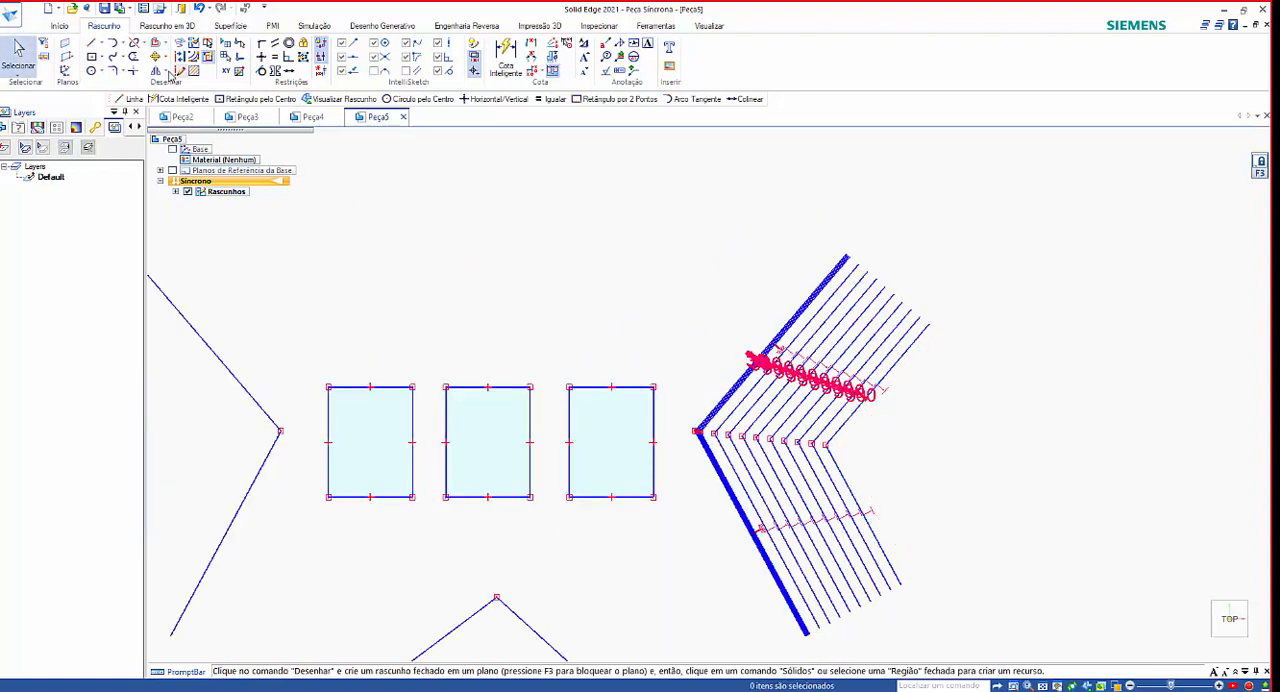
Offset the rightmost rectangle inward three times at 300 mm spacing to make nested rectangles.
click(157, 45)
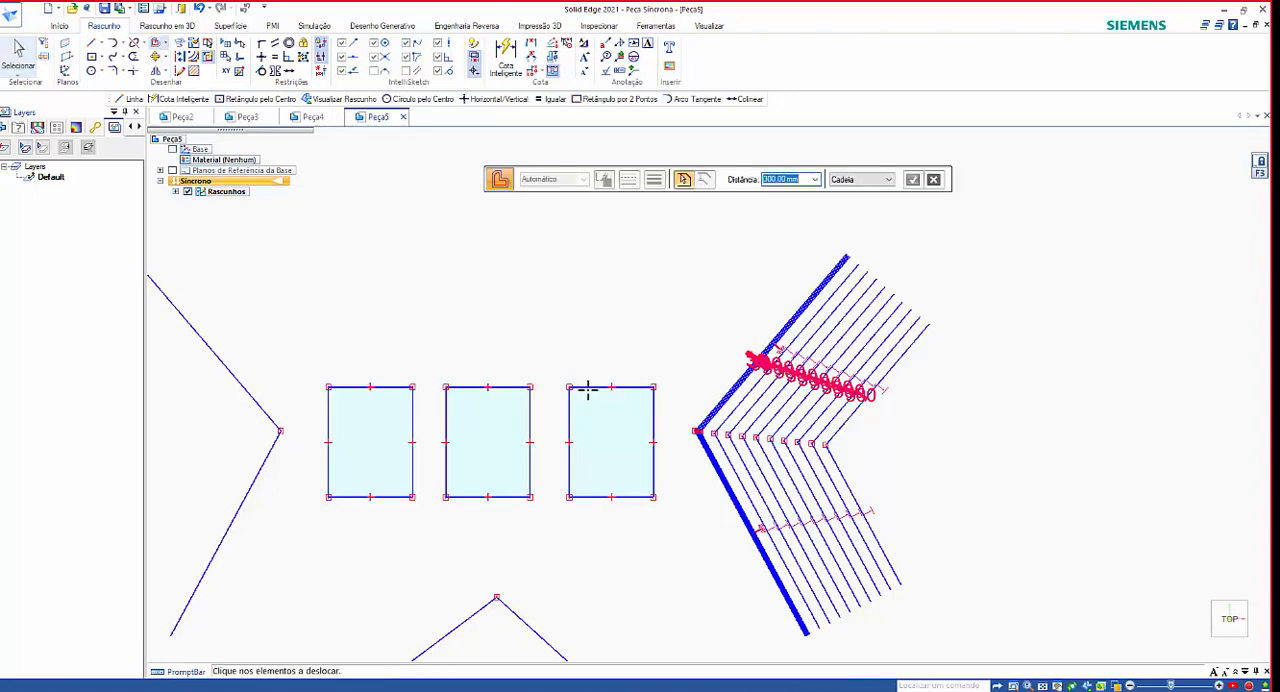
click(609, 424)
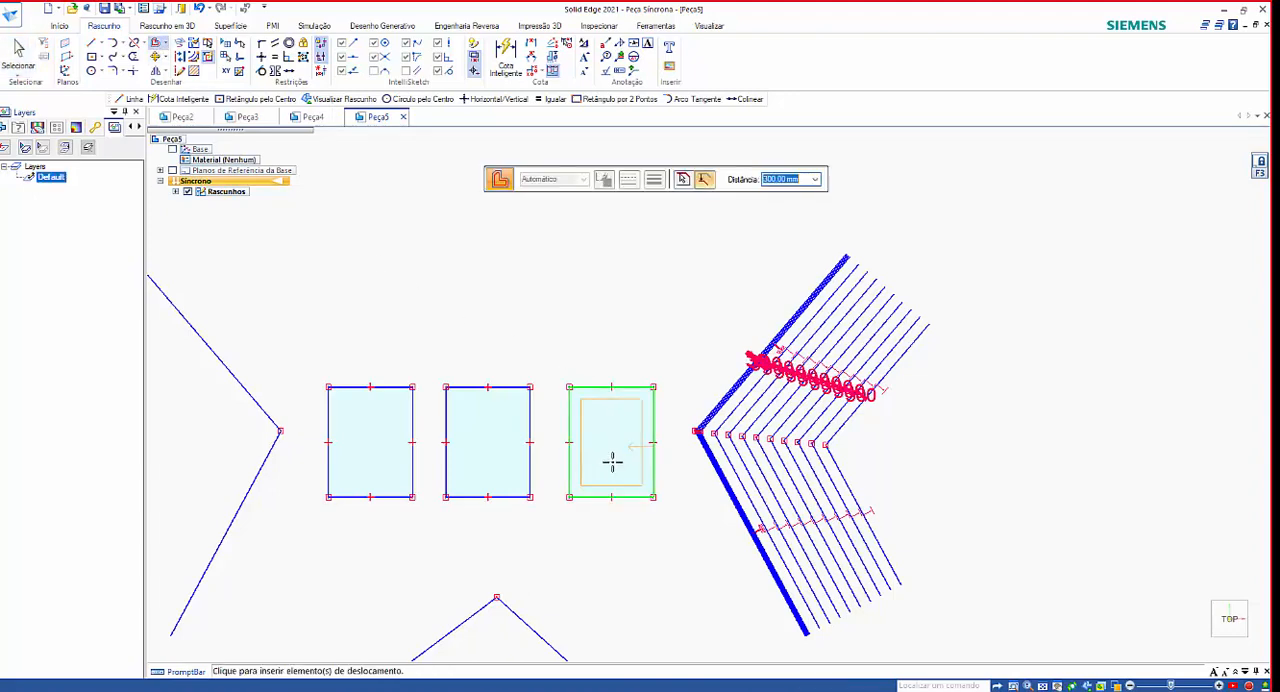
scroll(614, 451, down, 3)
scroll(614, 451, up, 5)
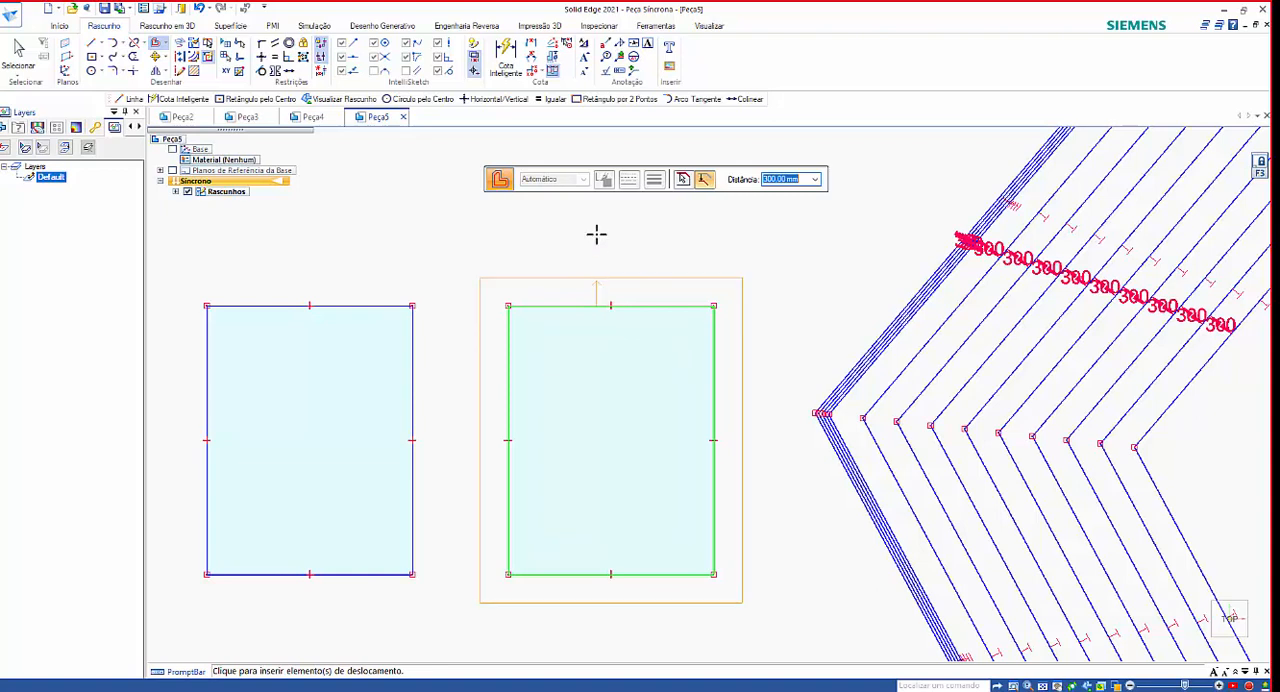
click(625, 362)
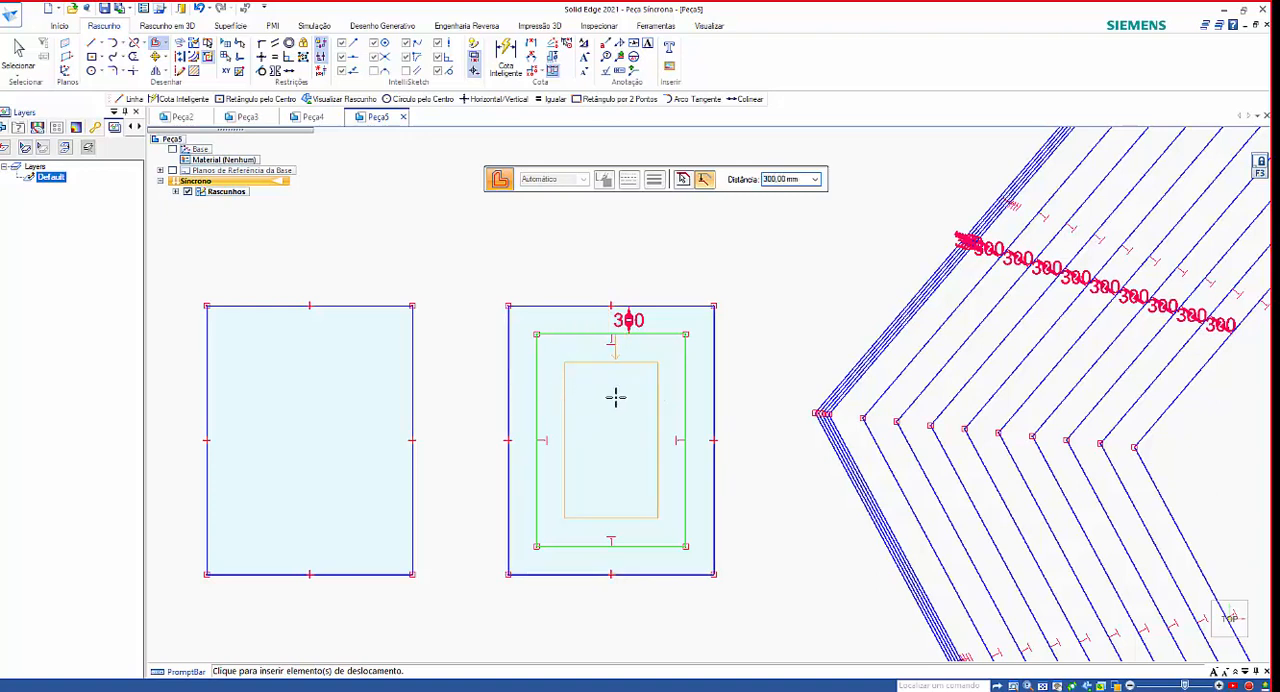
click(614, 400)
click(614, 414)
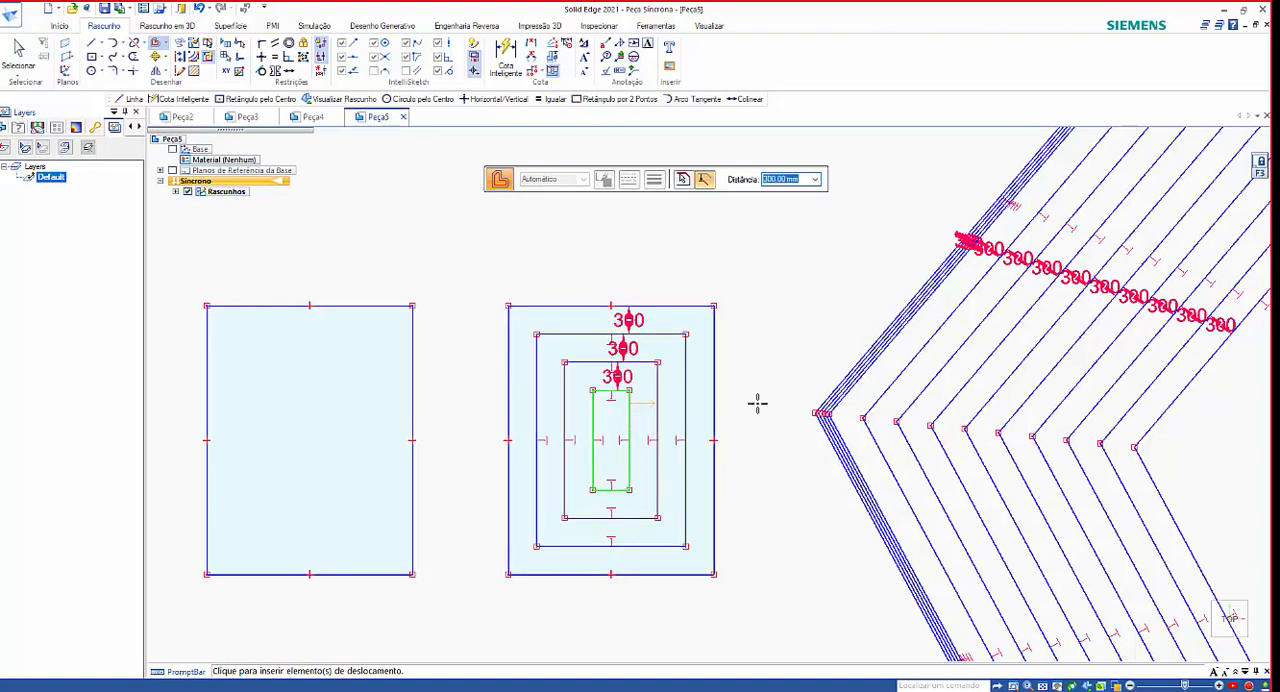
Offset the innermost rectangle outward repeatedly by 300 mm until four new rectangles surround the original rightmost one.
click(755, 346)
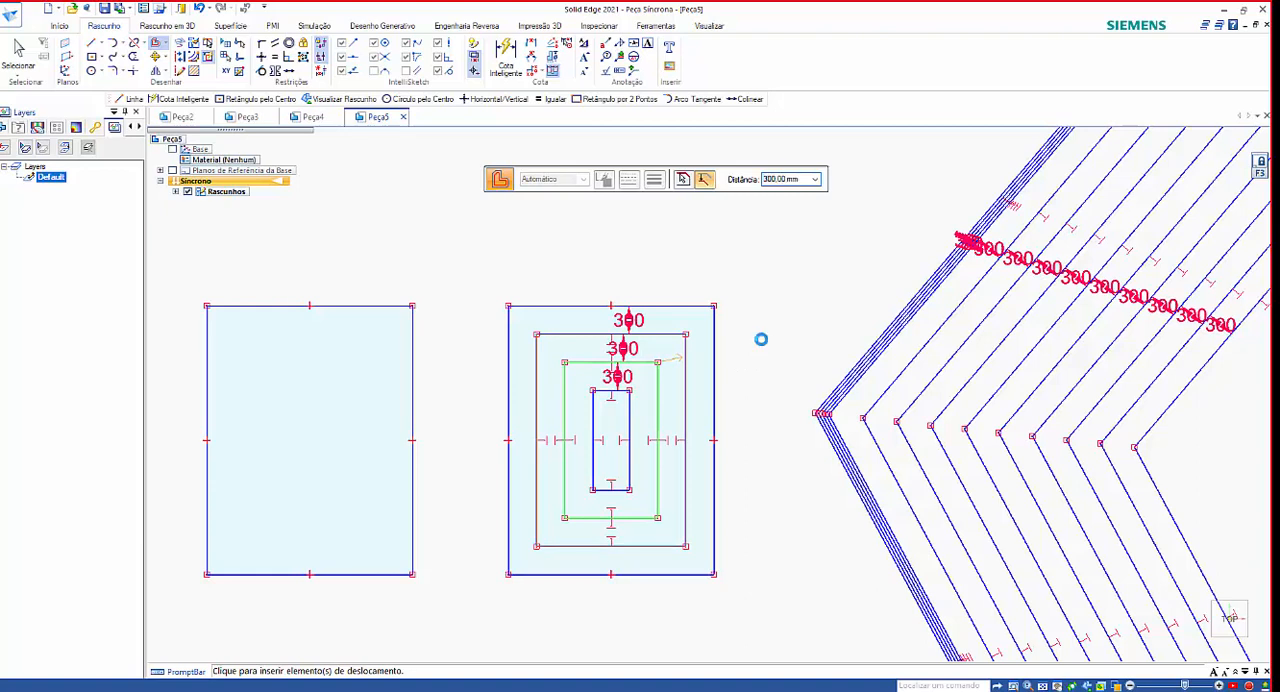
click(760, 340)
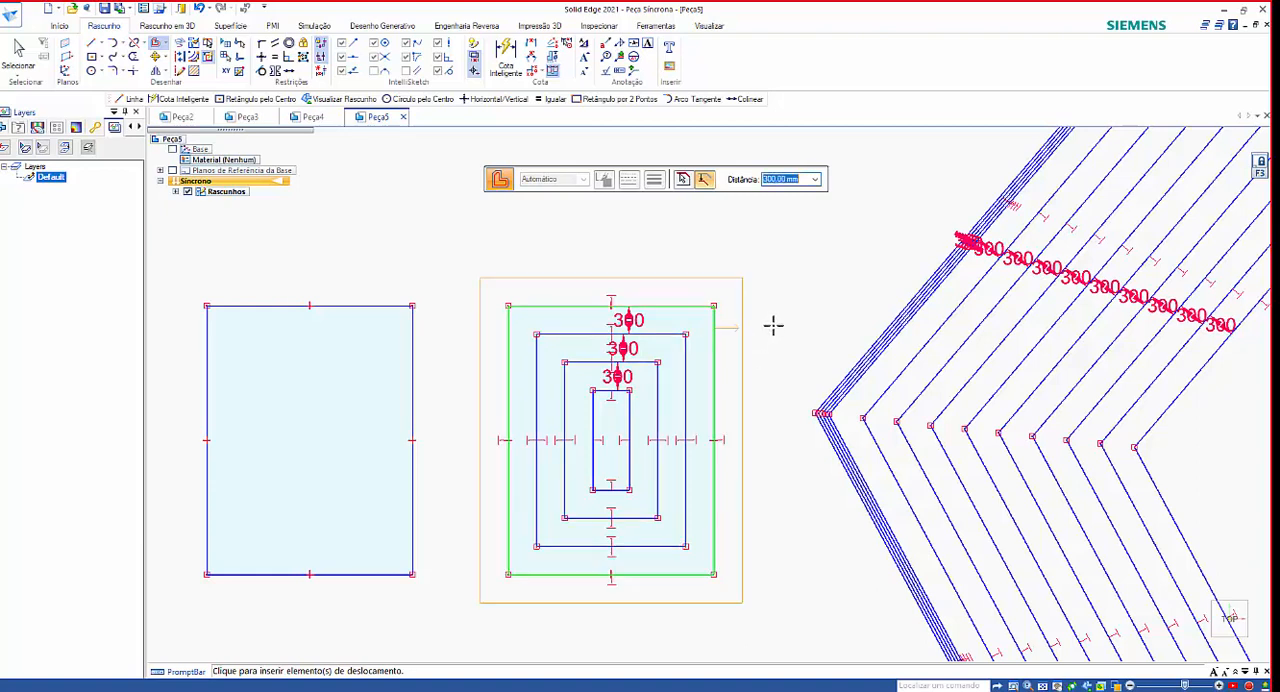
click(771, 324)
click(866, 268)
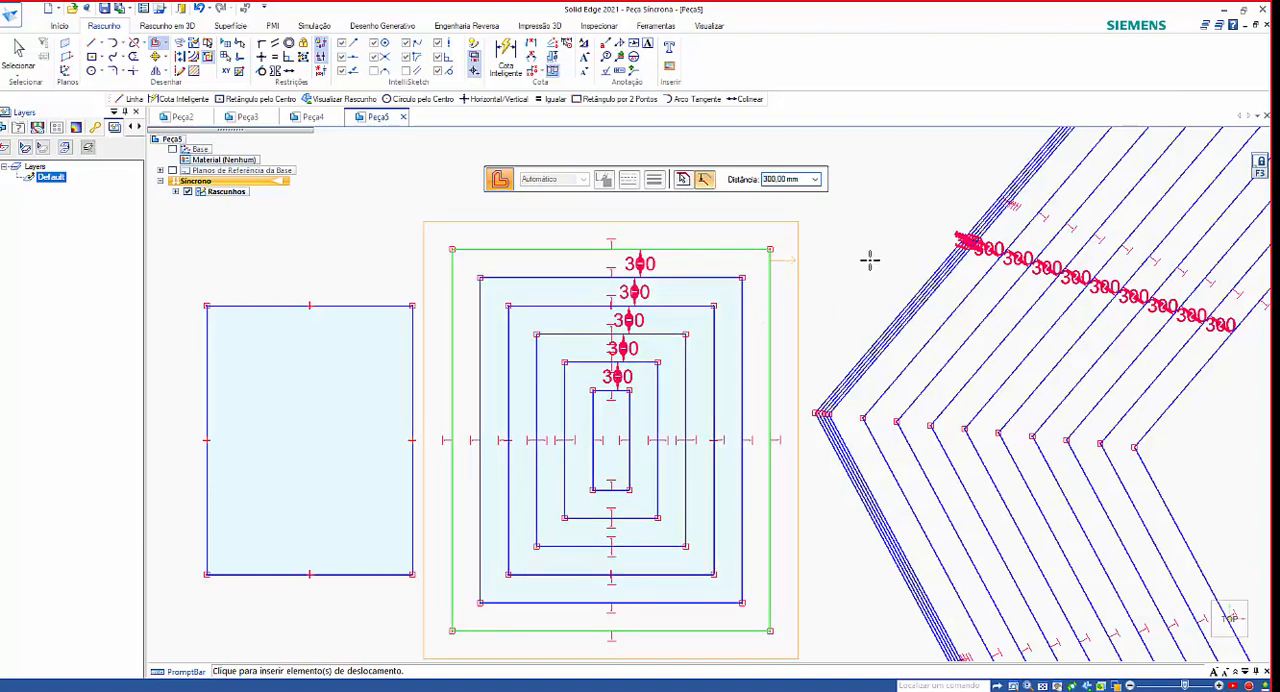
click(878, 250)
click(885, 262)
scroll(783, 405, down, 2)
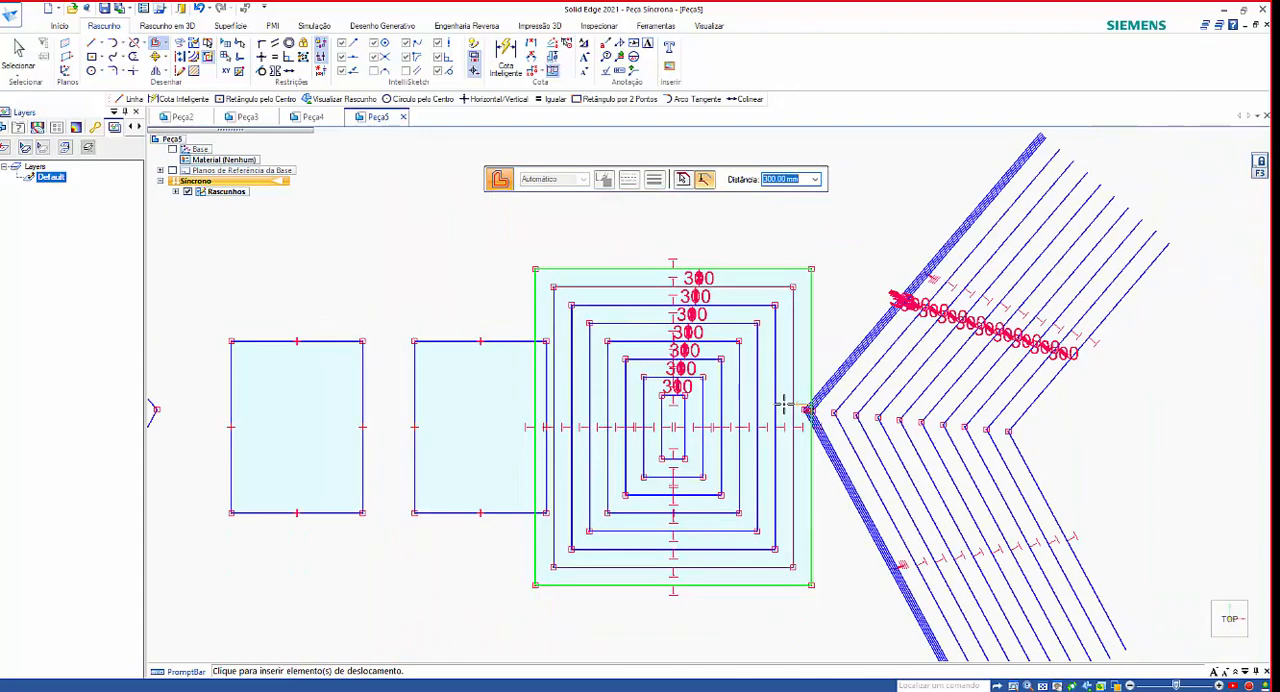
Start a symmetric offset with width 300 mm, radius 150 mm and the offset arc (Arco de Deslocamento) cap type.
scroll(783, 405, up, 3)
scroll(783, 405, down, 4)
key(Escape)
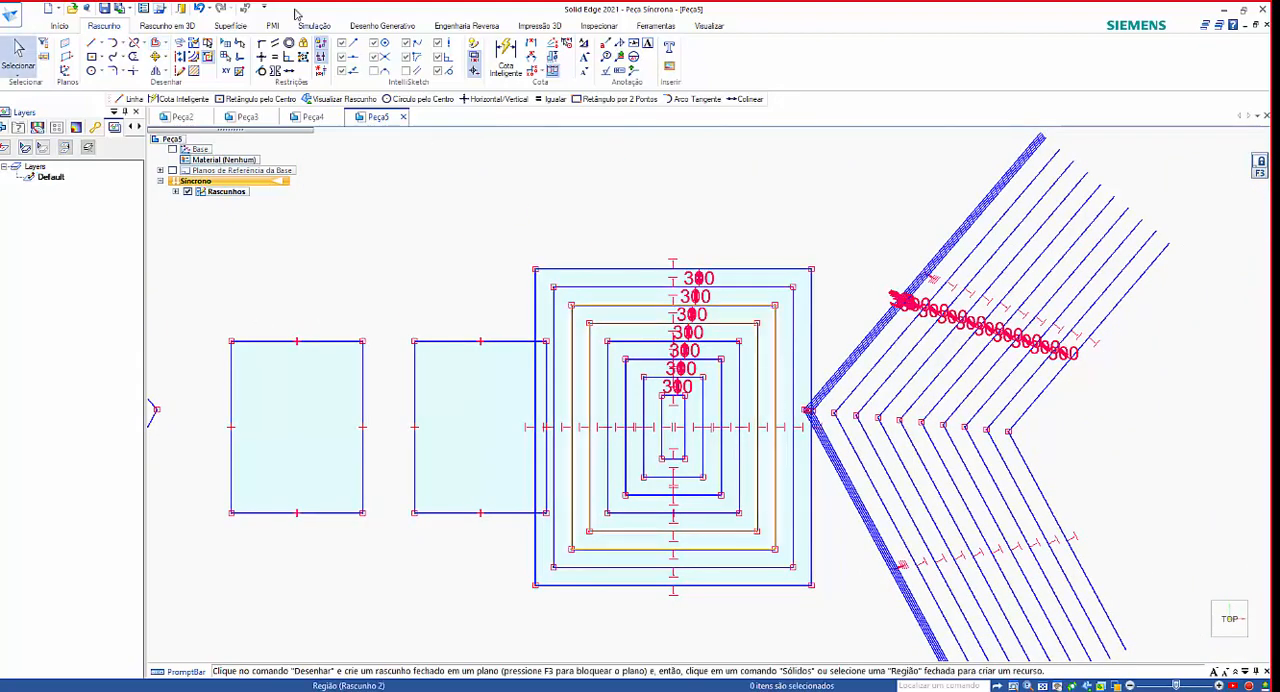
click(166, 44)
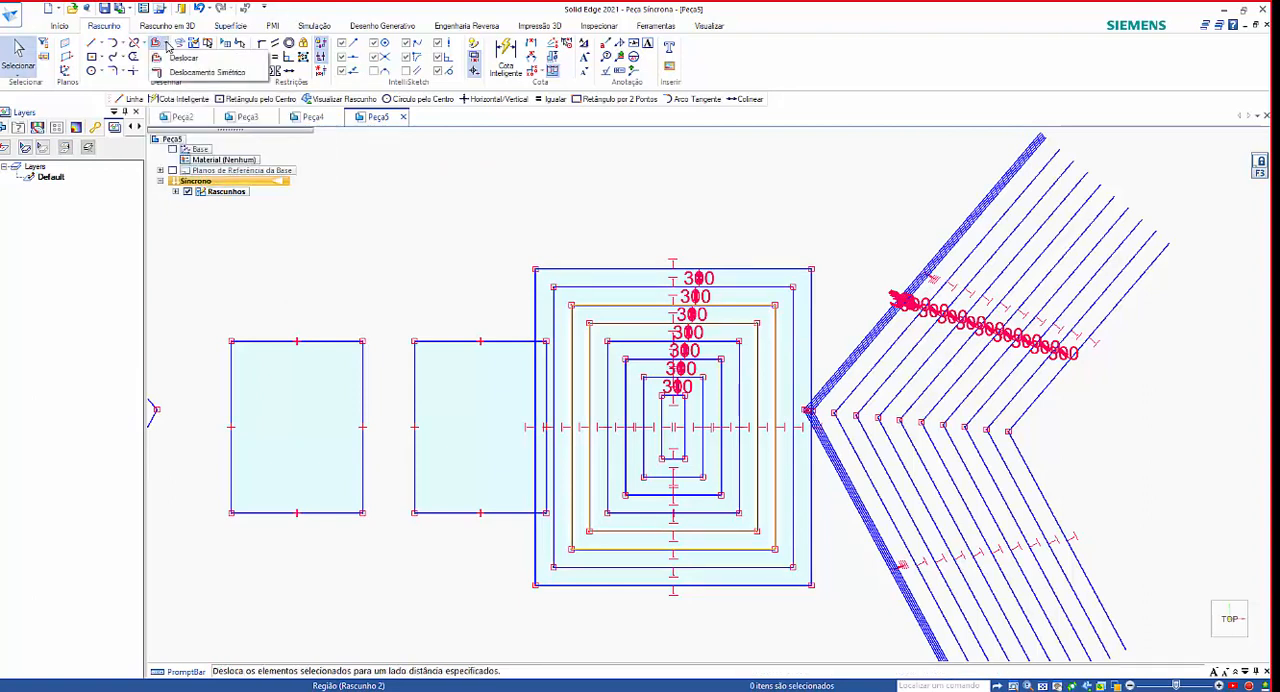
click(180, 72)
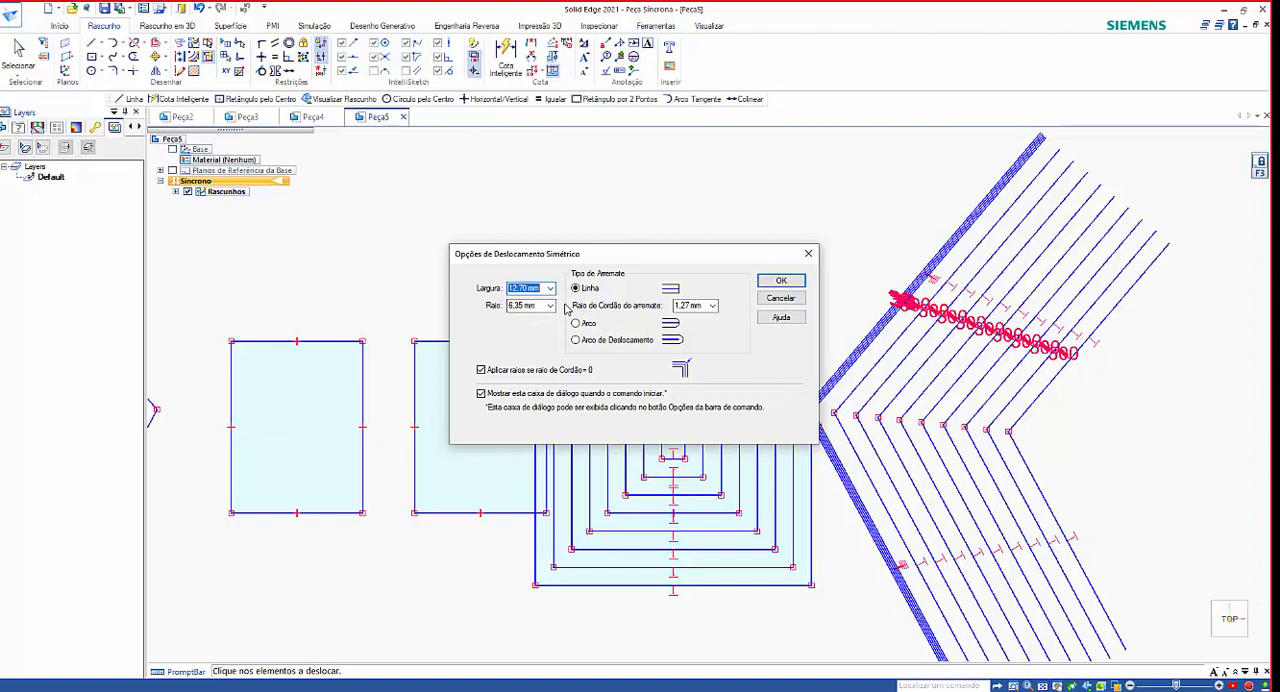
text(300)
key(Tab)
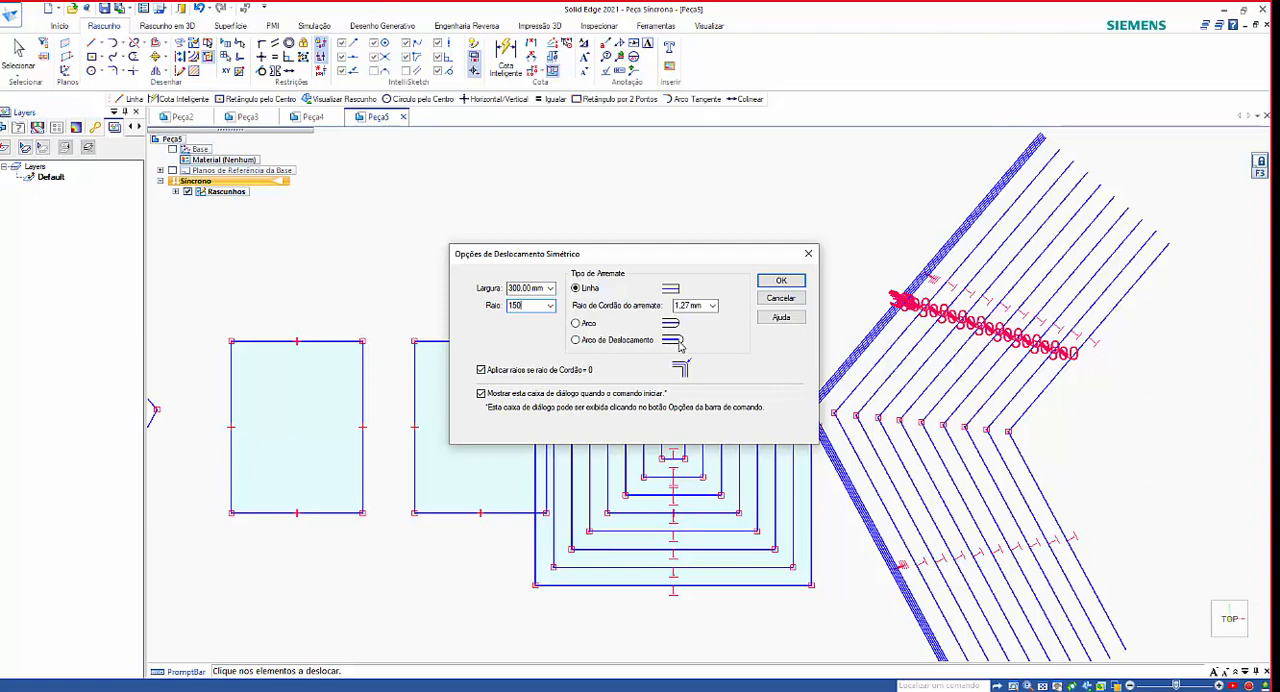
click(583, 343)
click(781, 280)
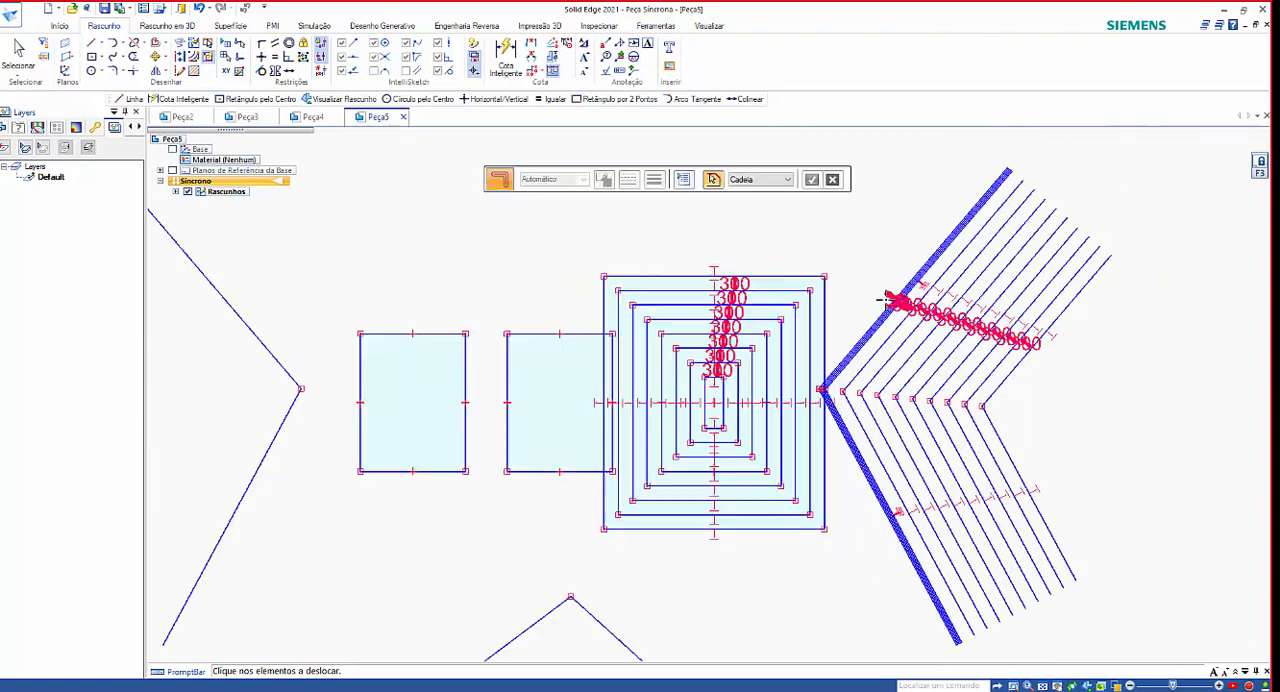
Apply the symmetric offset to the V-shaped line chain left of the rectangles.
scroll(887, 298, down, 2)
click(437, 268)
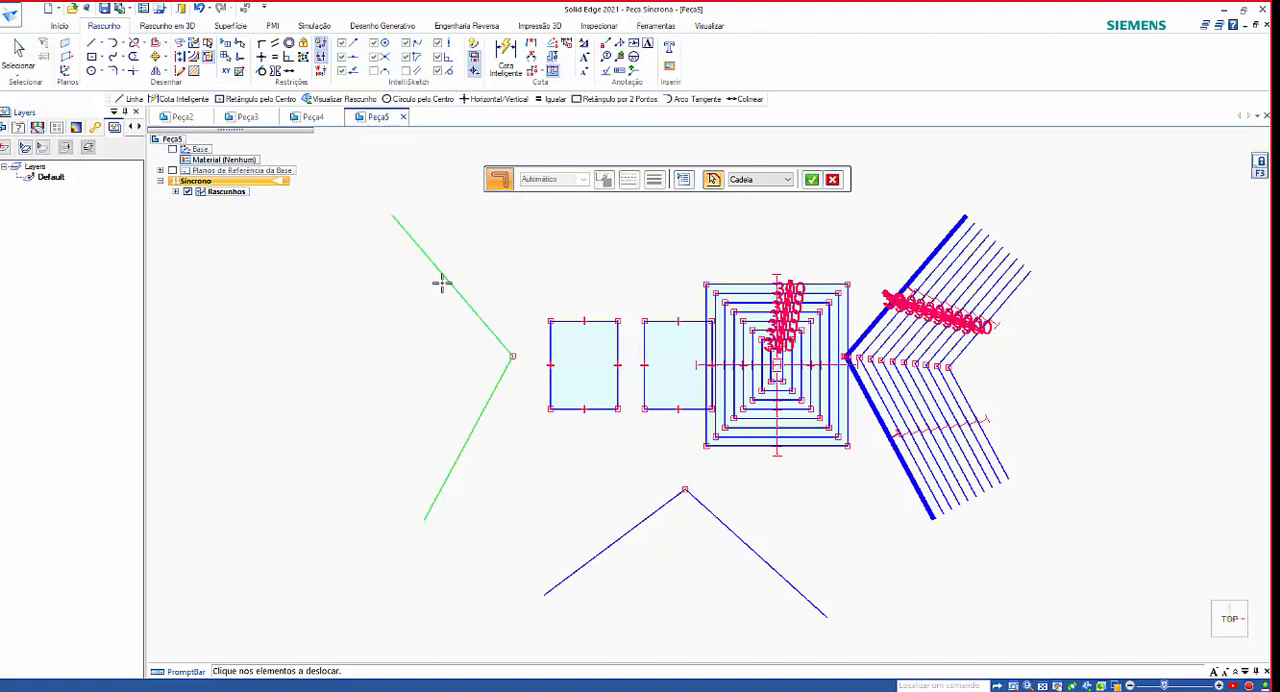
right_click(436, 322)
Examine the end caps and the corner of the symmetric offset around the left V-shaped chain, and leave the command.
scroll(400, 208, up, 4)
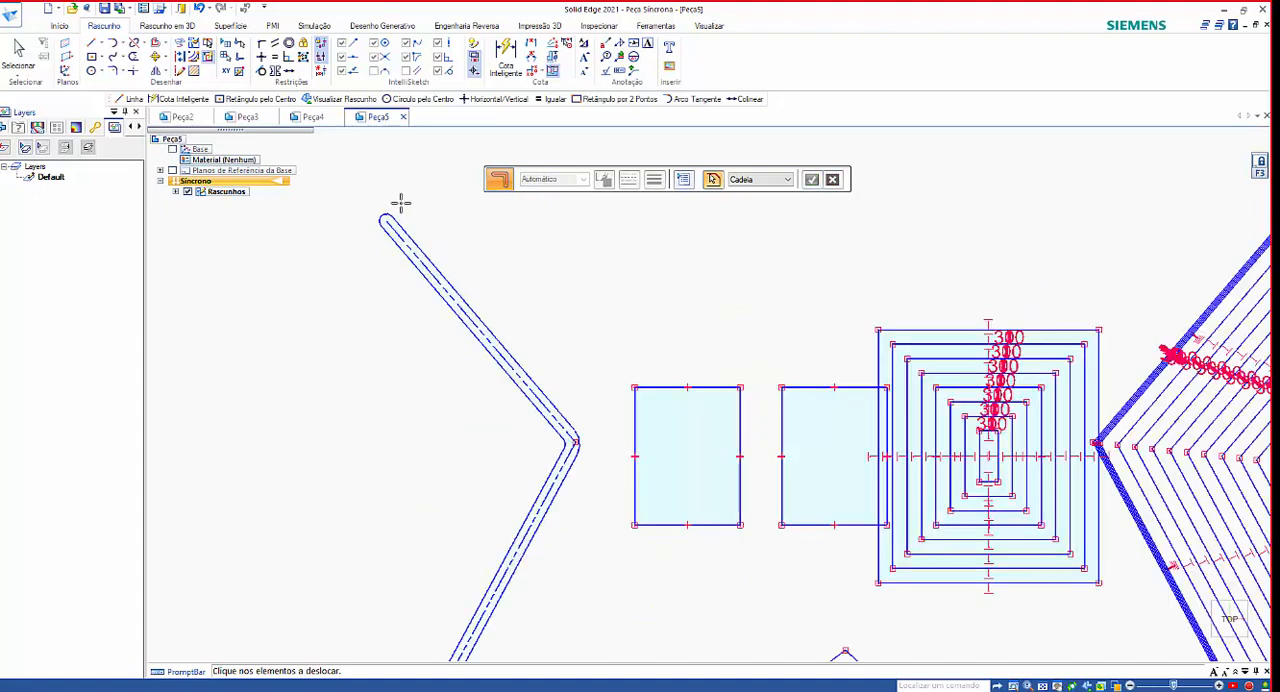
scroll(409, 248, up, 2)
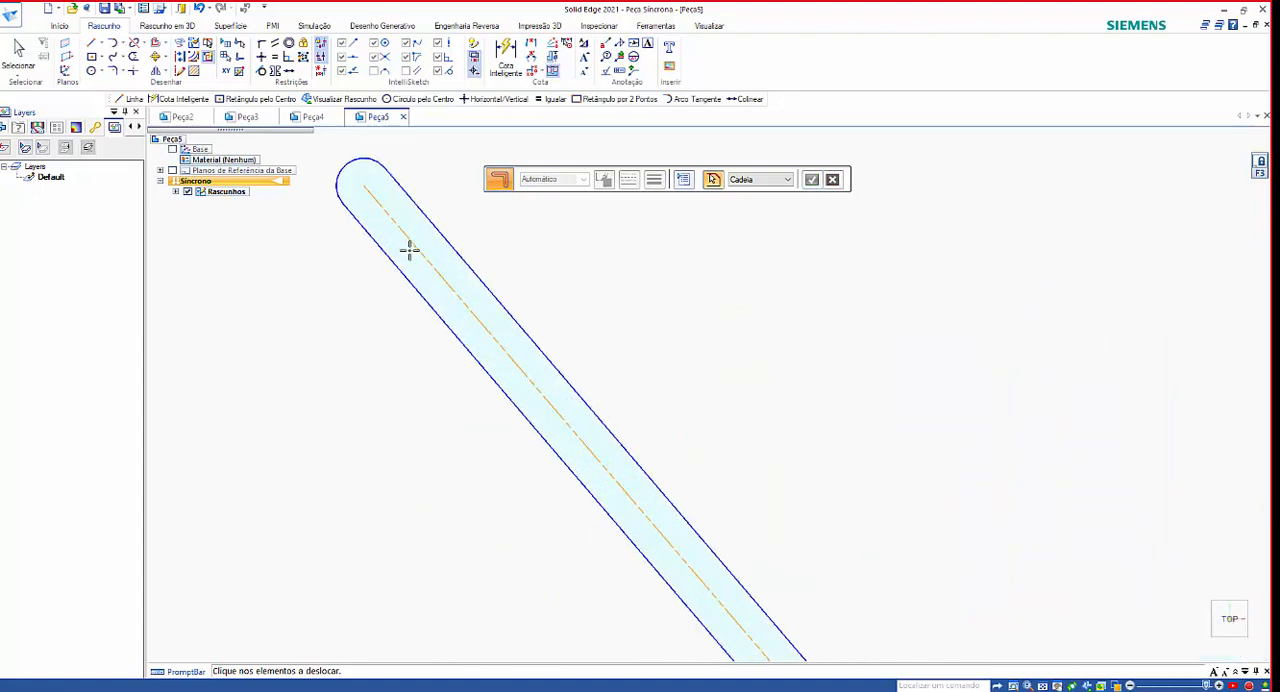
scroll(416, 238, down, 2)
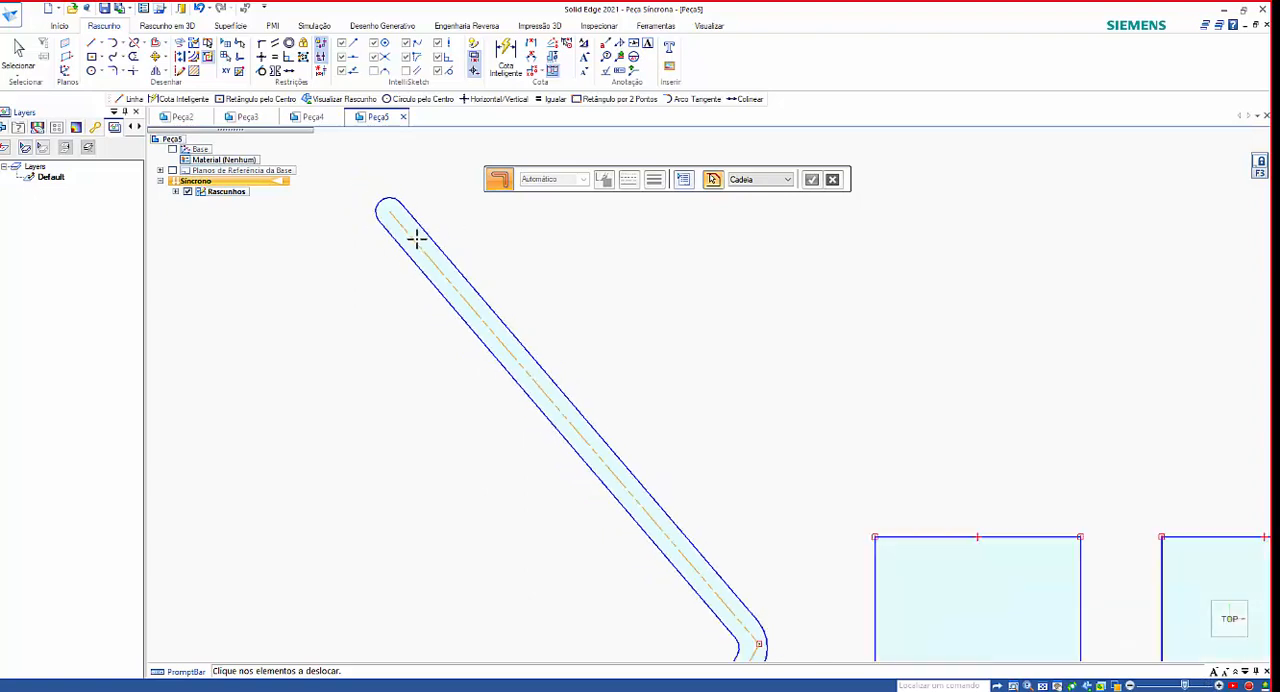
scroll(416, 238, down, 3)
scroll(548, 414, up, 3)
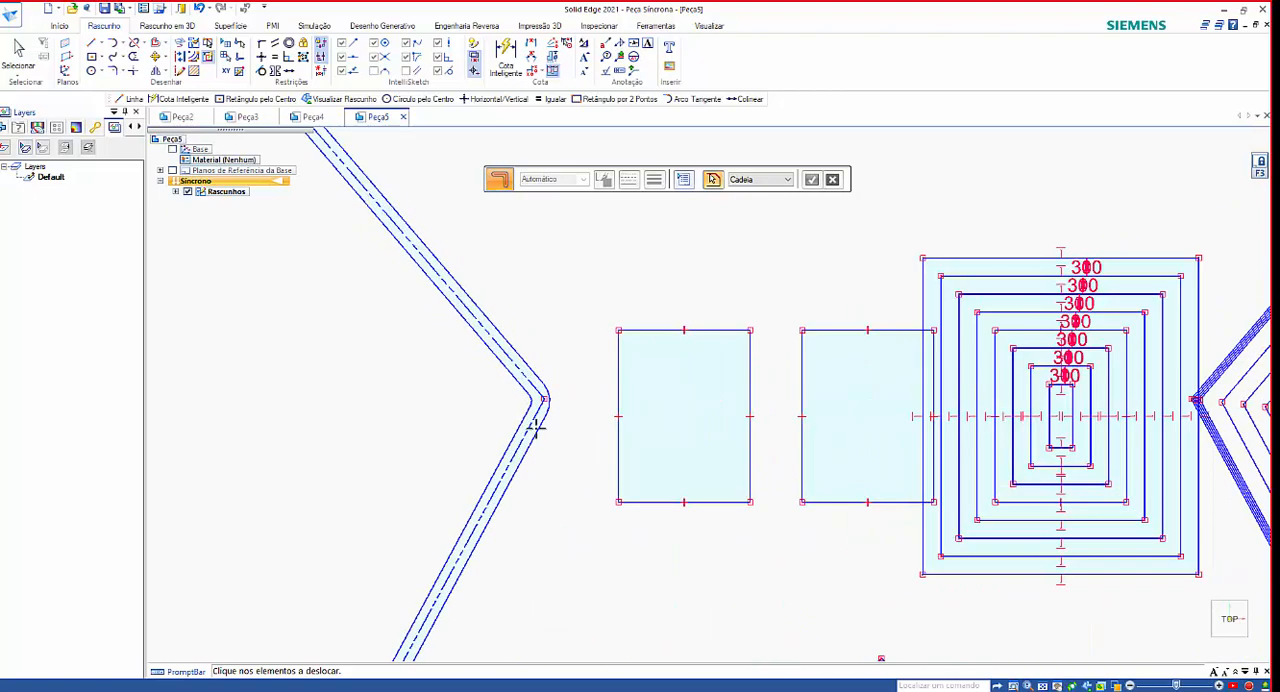
scroll(597, 360, up, 2)
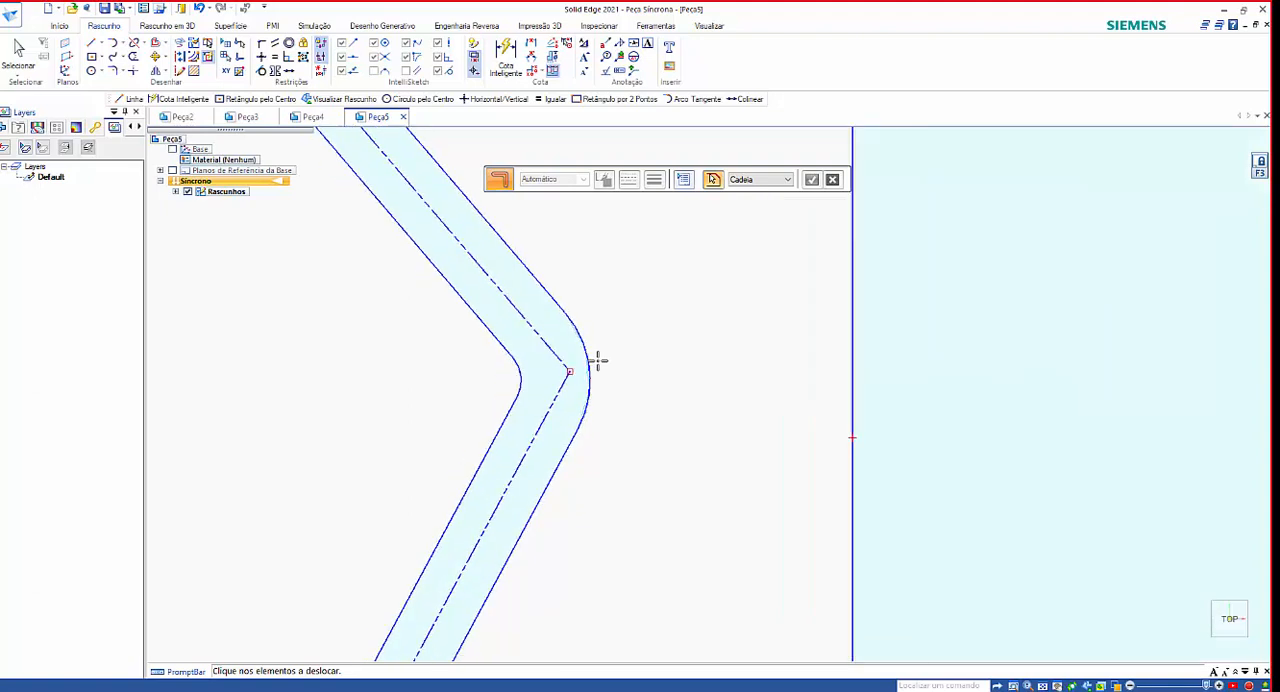
scroll(597, 360, down, 3)
scroll(597, 360, down, 4)
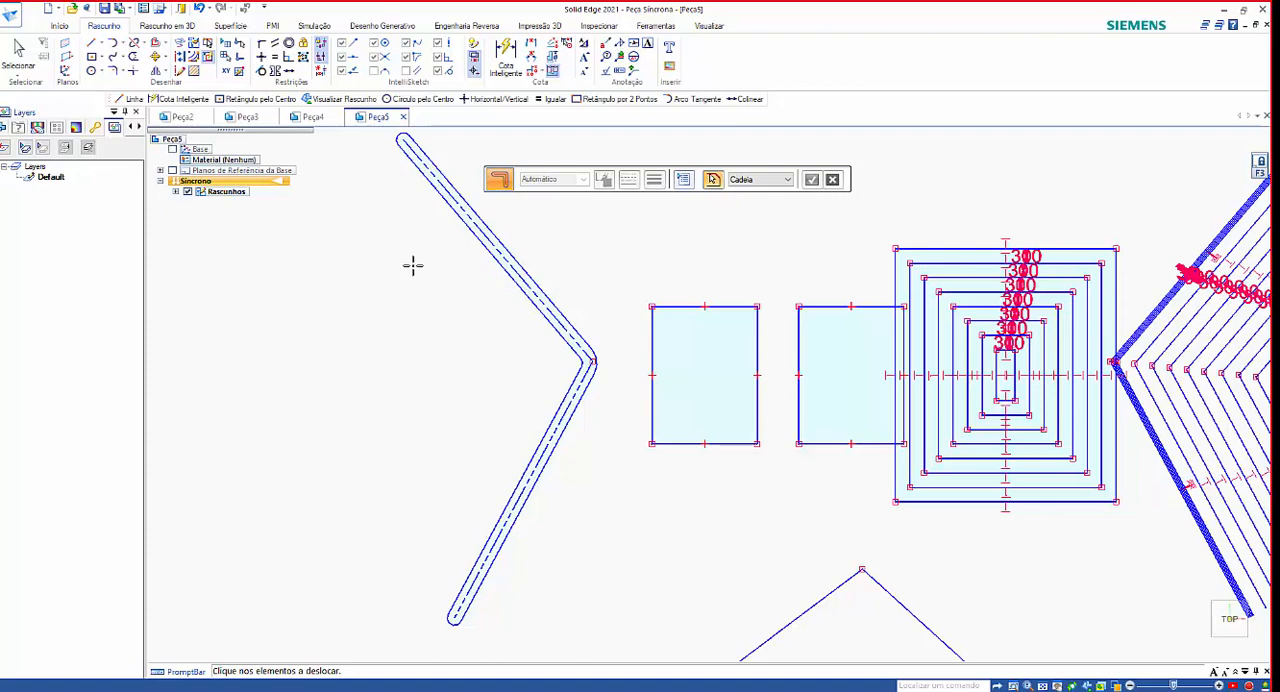
key(Escape)
scroll(593, 318, down, 5)
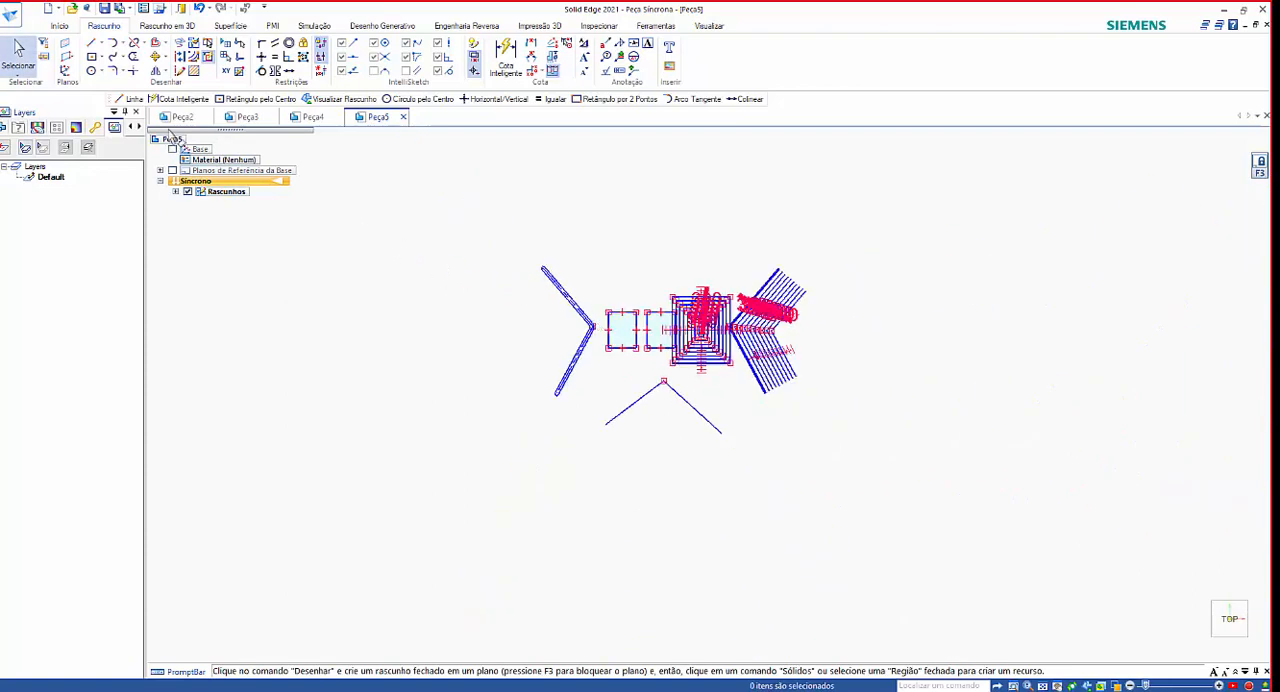
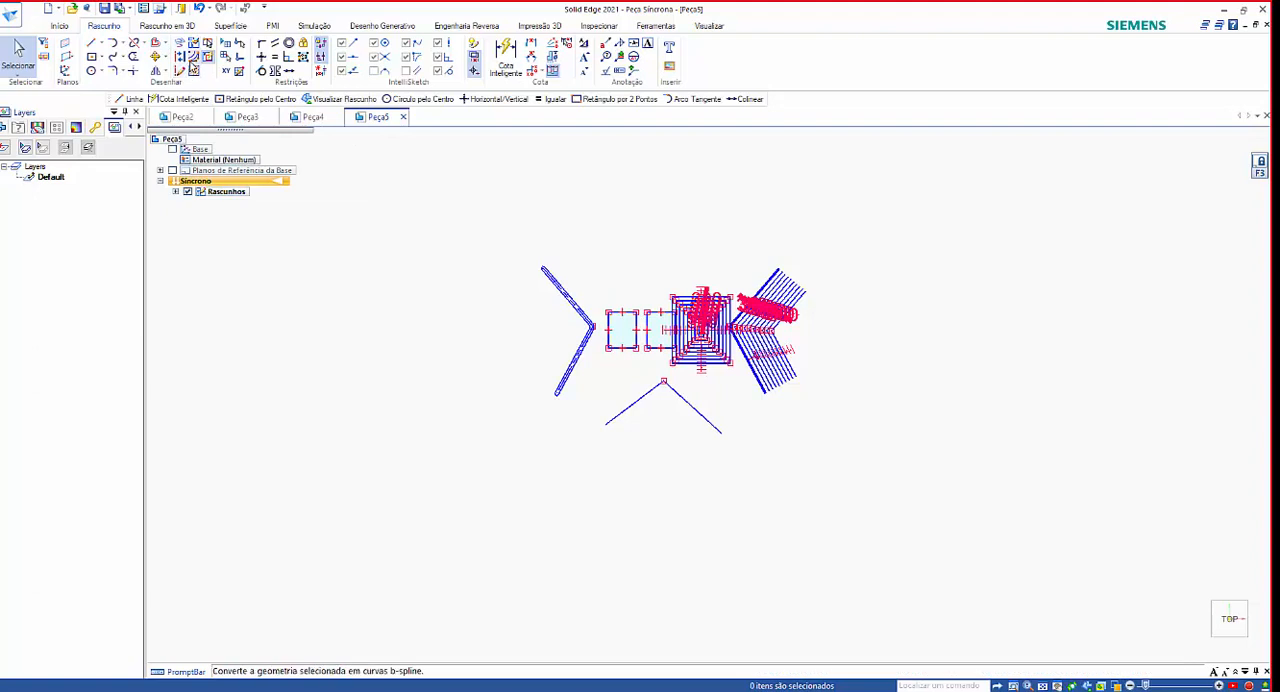
Examine the rounded end and the centre line of the symmetric offset around the V-shaped chain.
click(230, 25)
click(100, 27)
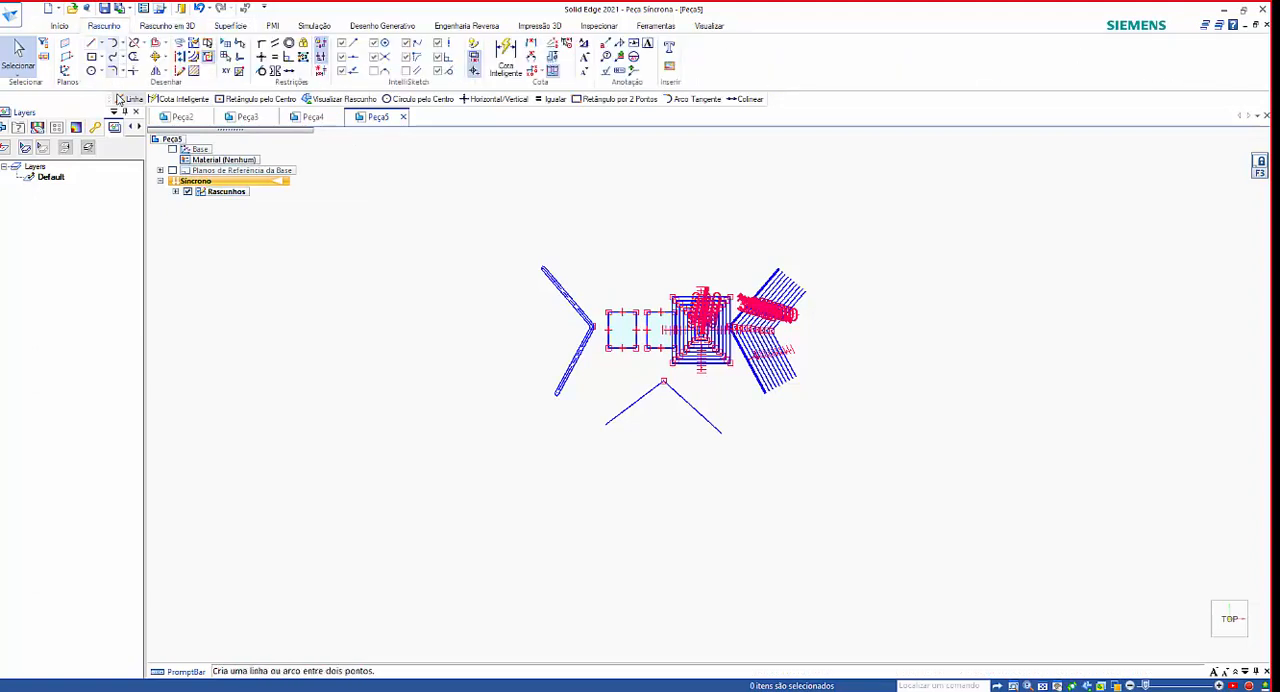
click(685, 402)
scroll(702, 445, up, 2)
scroll(560, 360, up, 2)
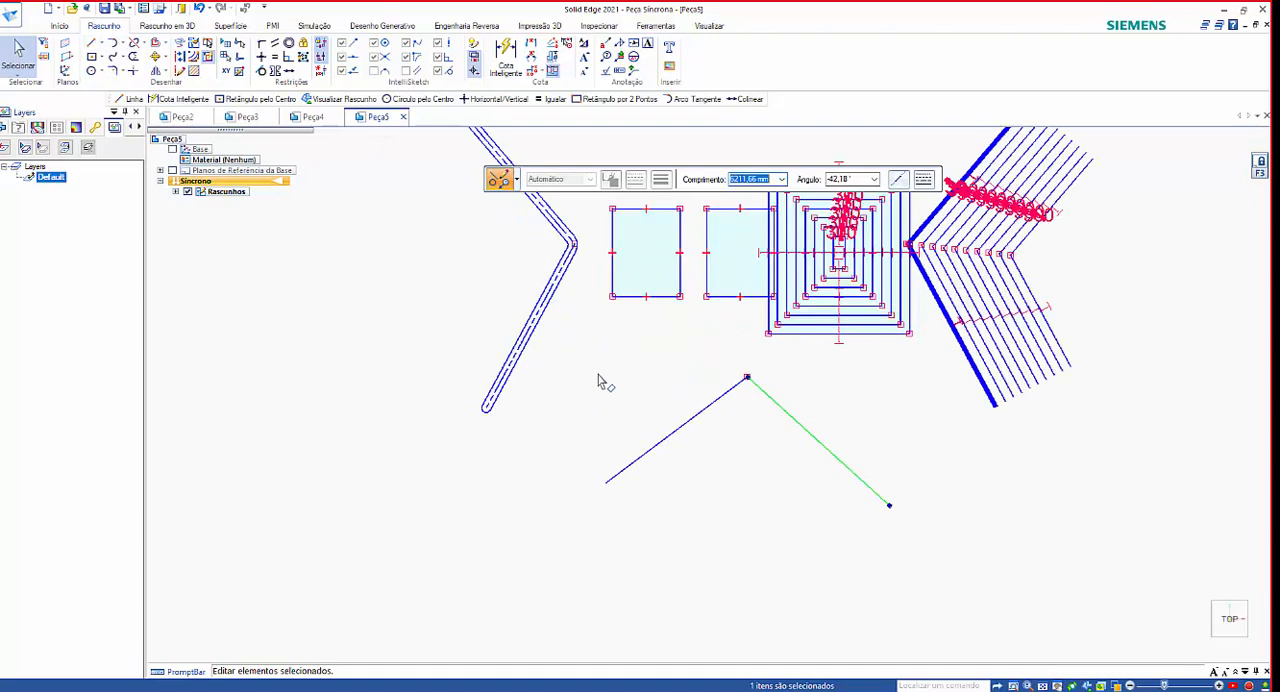
click(602, 382)
scroll(602, 382, up, 2)
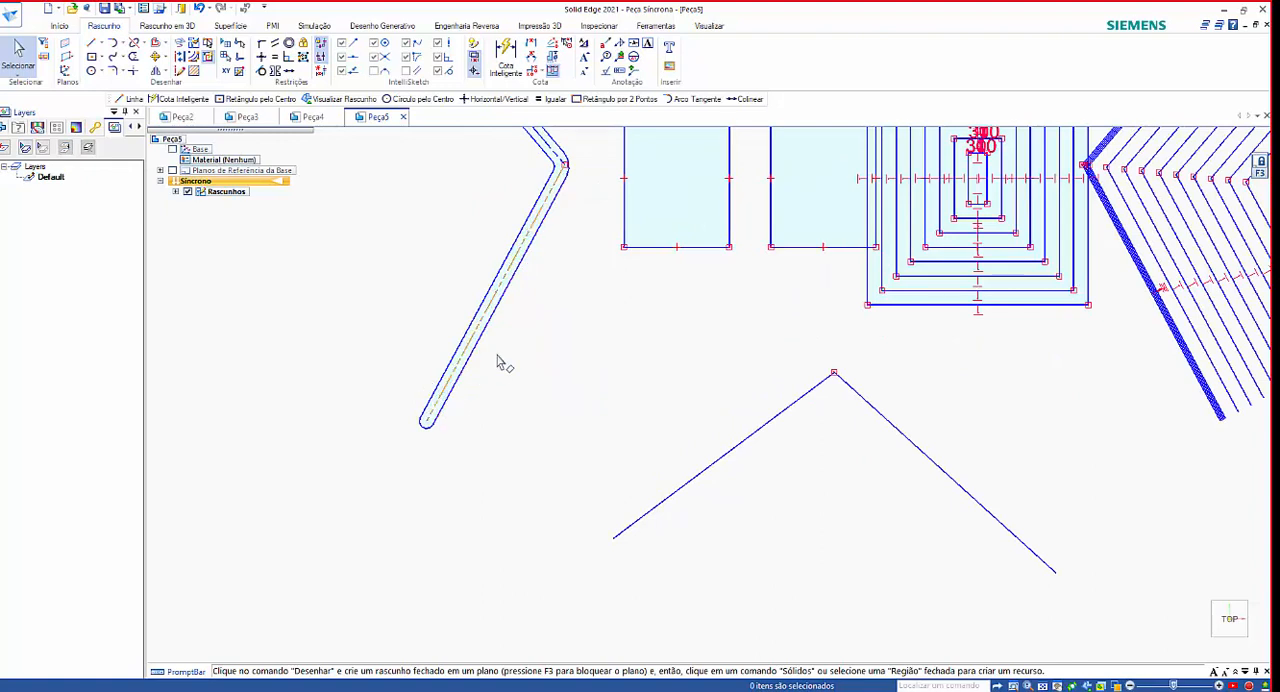
scroll(456, 411, up, 2)
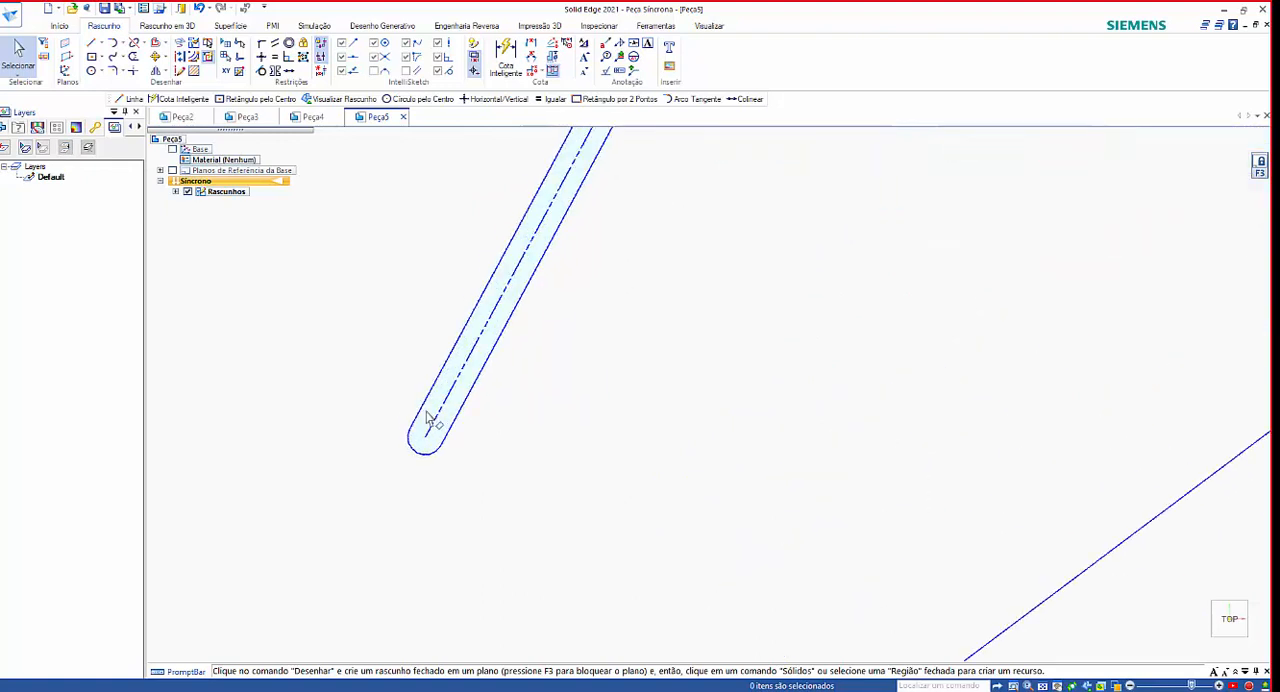
scroll(434, 420, up, 2)
scroll(447, 418, down, 1)
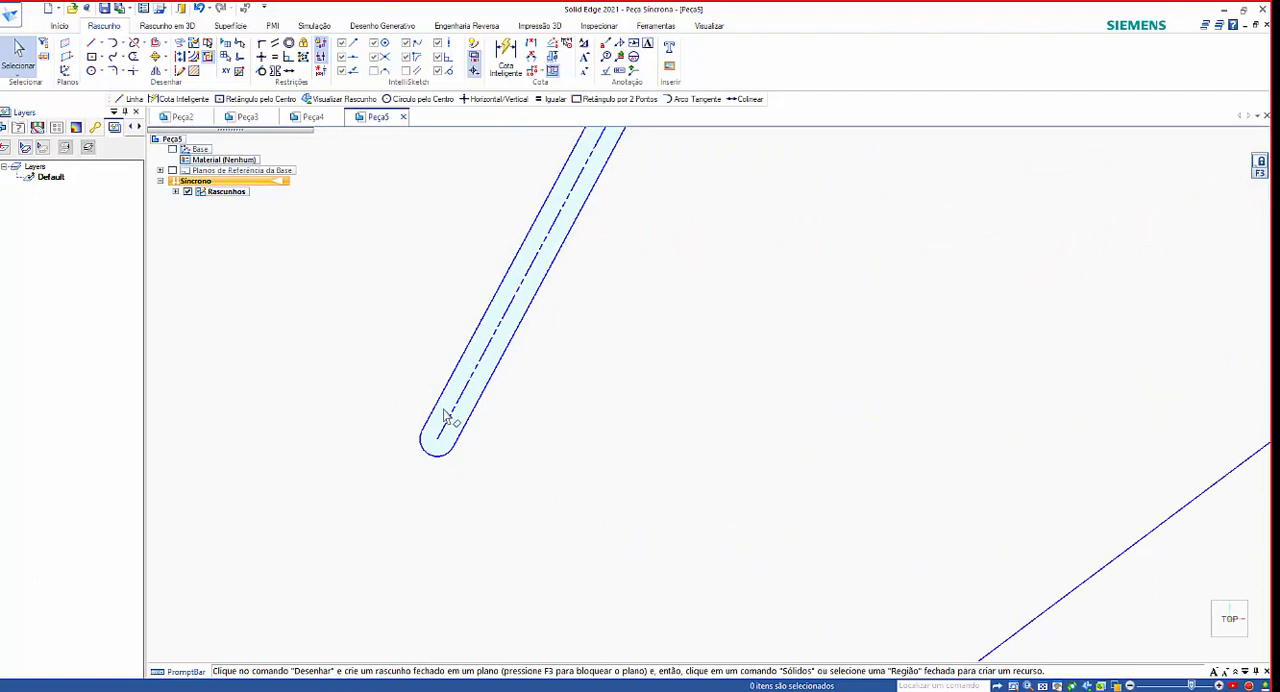
scroll(607, 353, down, 3)
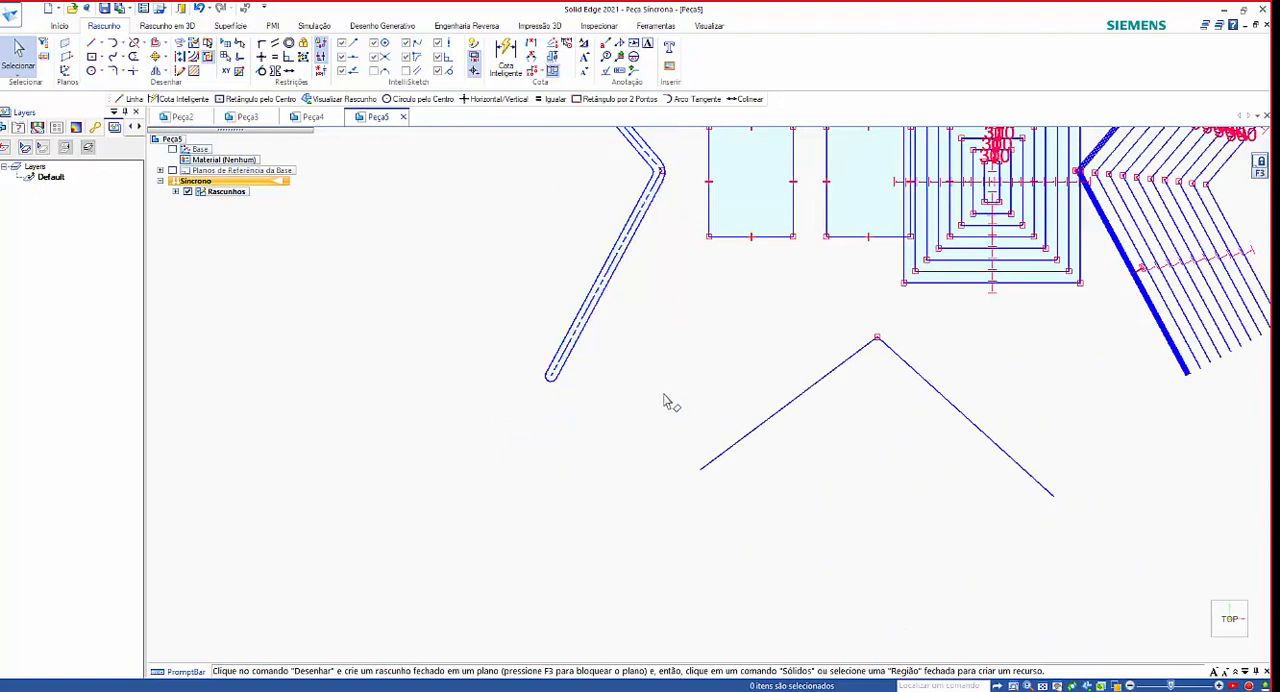
middle_drag(665, 384, 659, 362)
scroll(720, 455, down, 3)
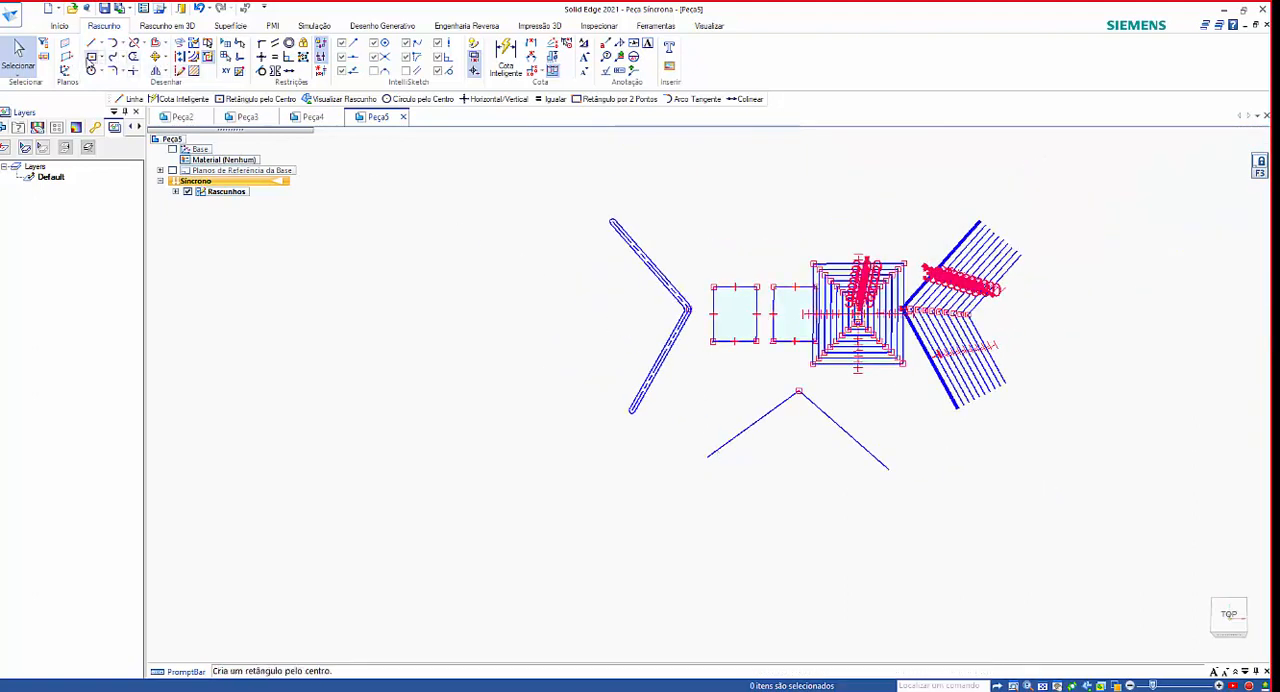
Draw a large rectangle from its centre in the empty area beside the symmetrically offset V-shaped chain.
click(91, 57)
click(426, 333)
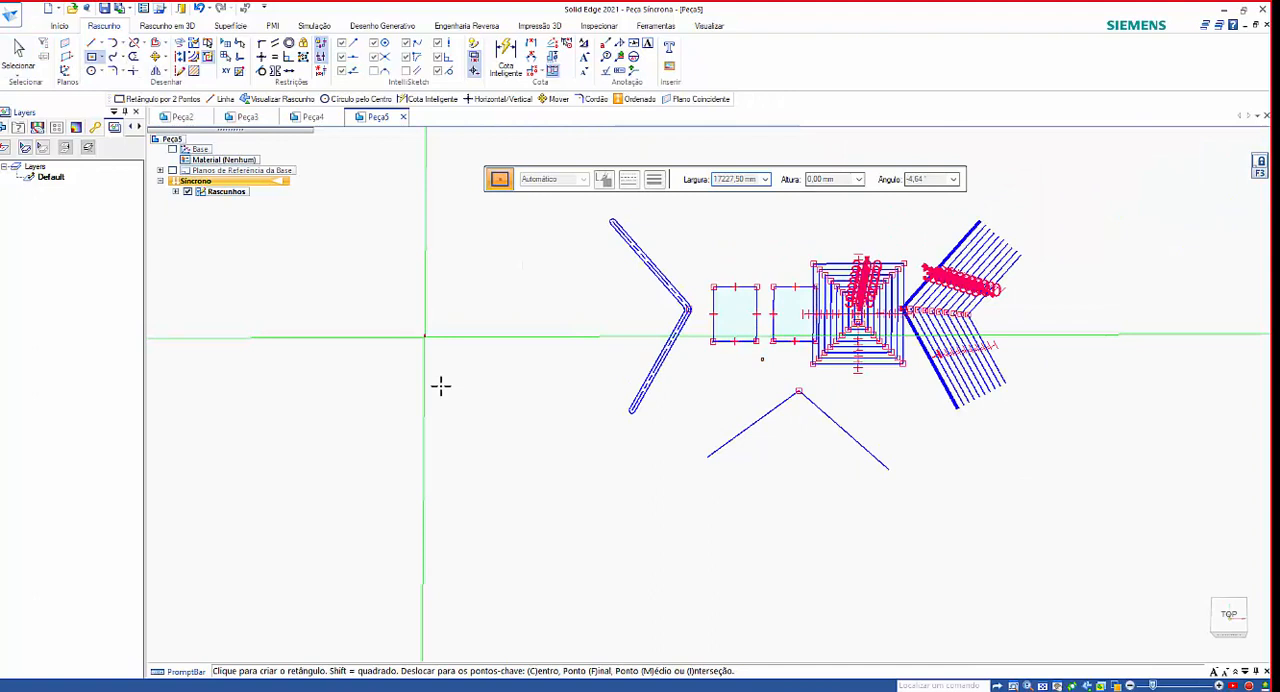
click(505, 418)
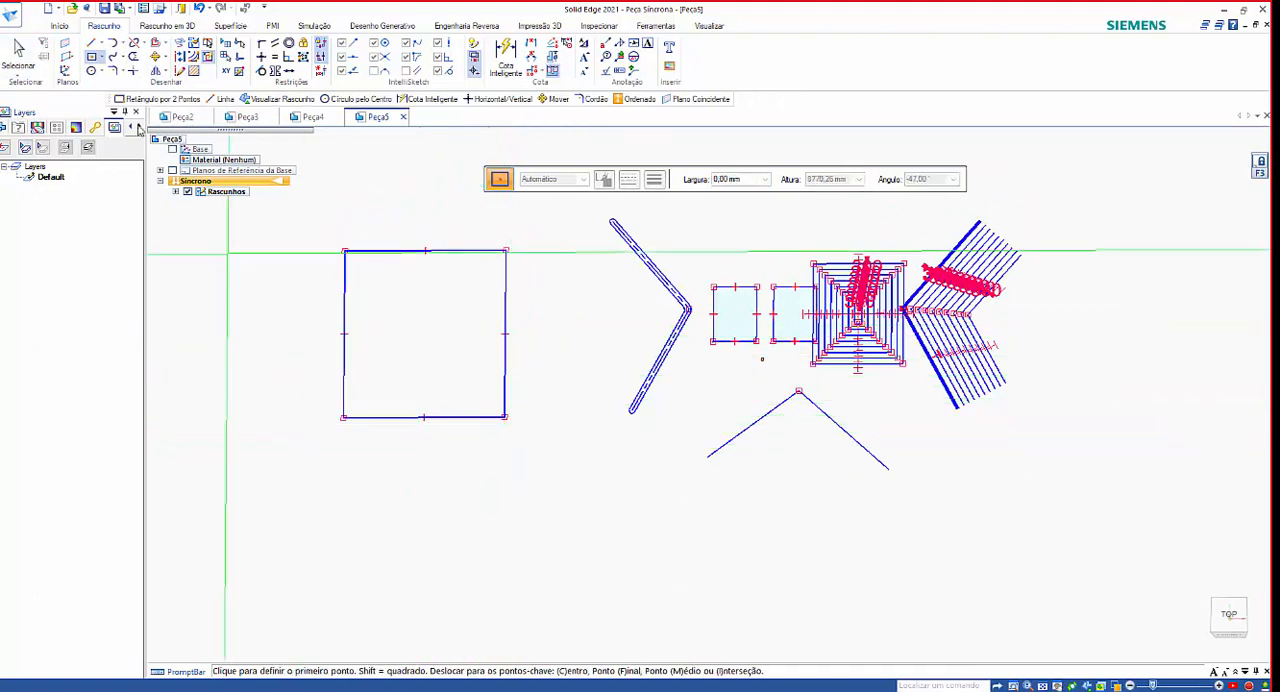
key(Escape)
Draw a horizontal line about 15517 mm long across the upper half of the large rectangle, extending past both sides.
key(l)
click(246, 314)
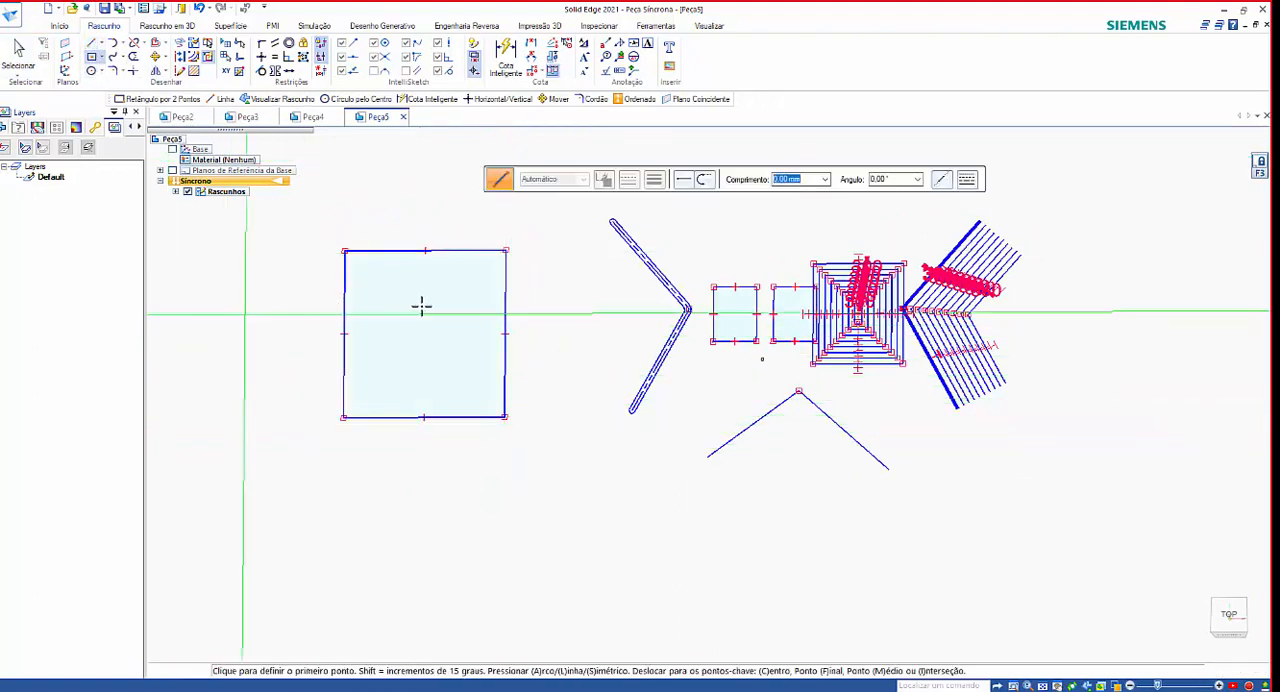
click(550, 314)
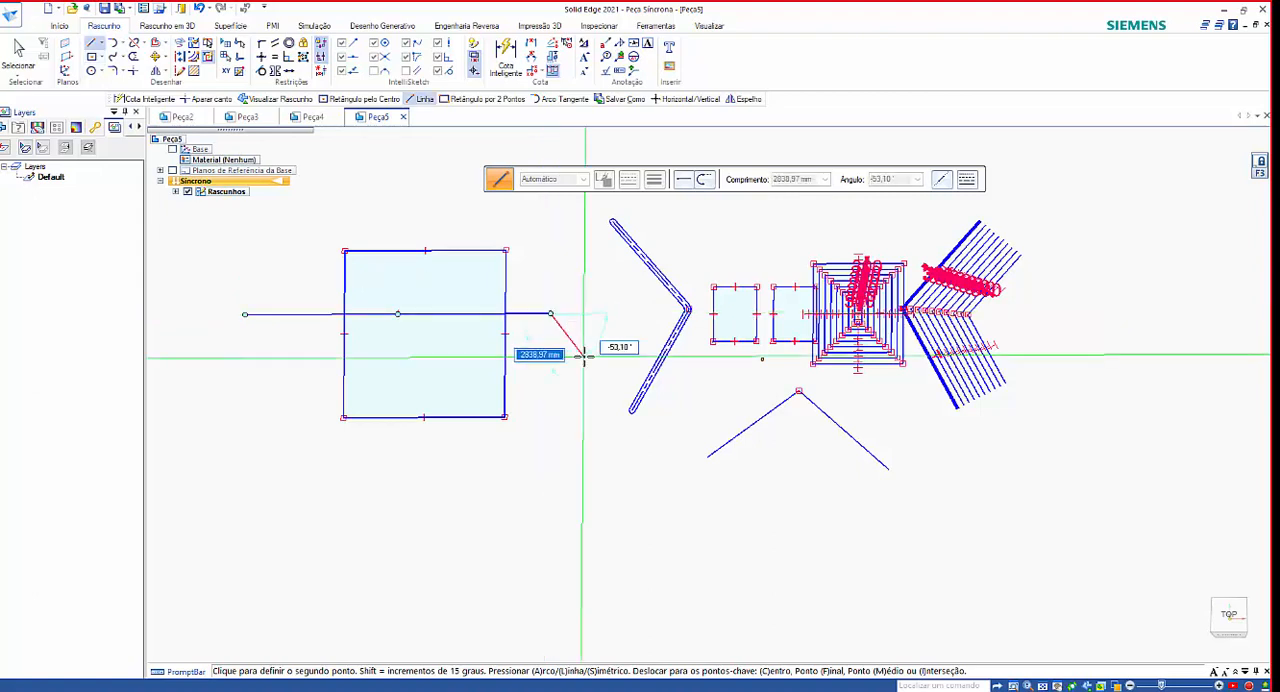
key(Escape)
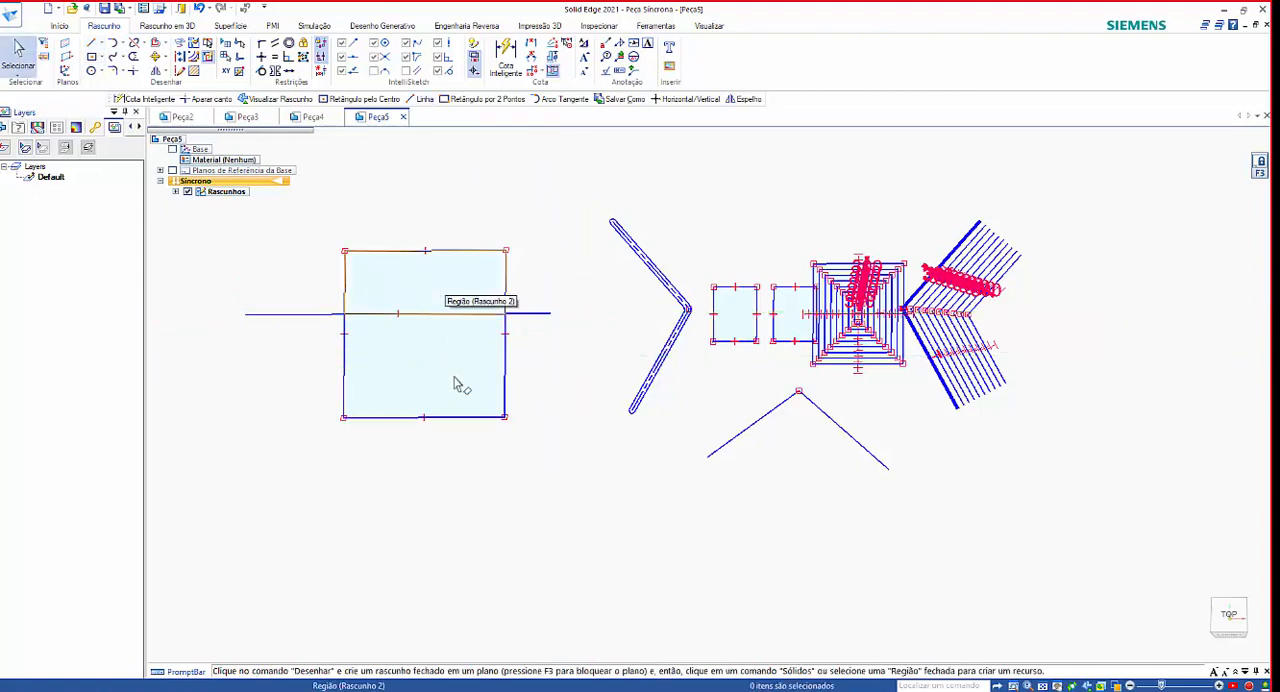
Check the regions above and below the horizontal line inside the large rectangle by selecting each one separately.
click(456, 305)
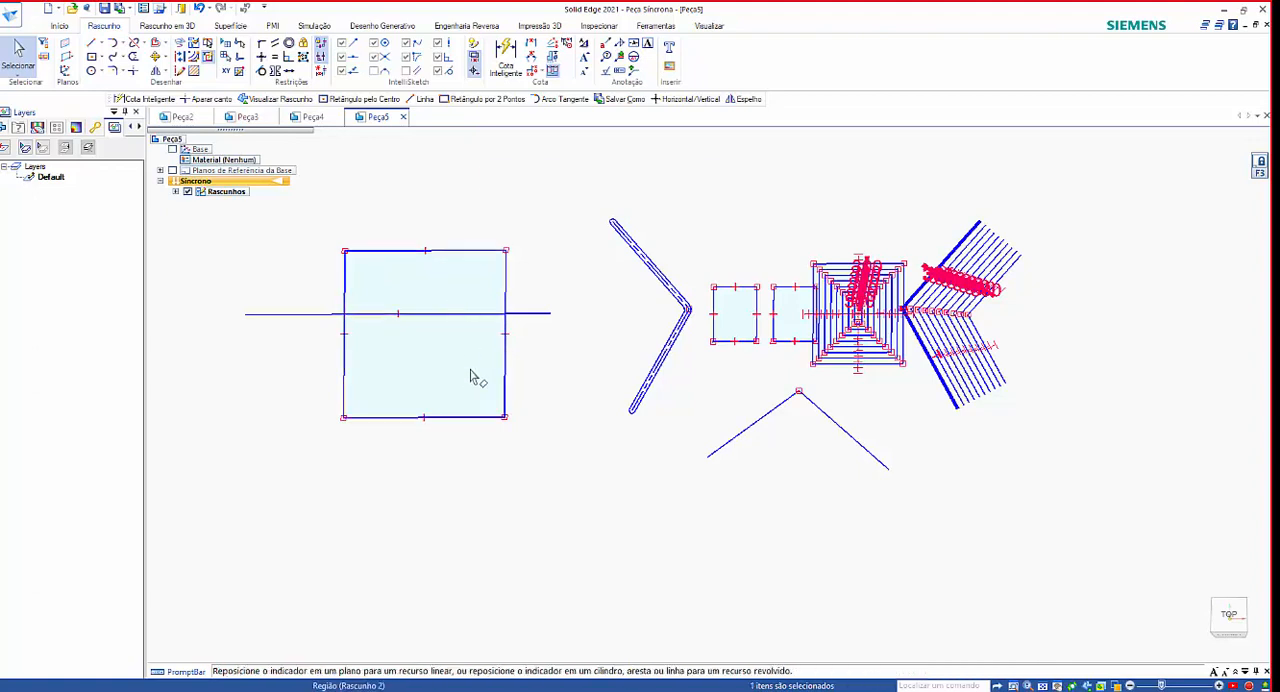
key(Escape)
click(470, 376)
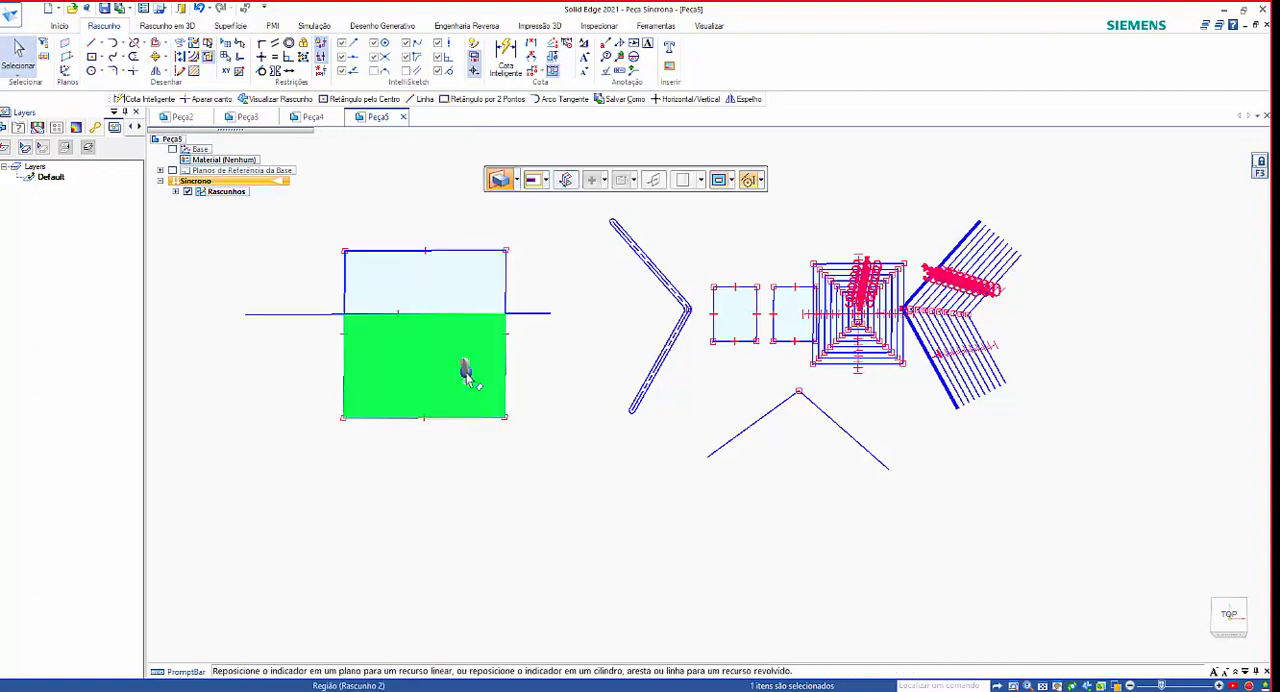
key(Escape)
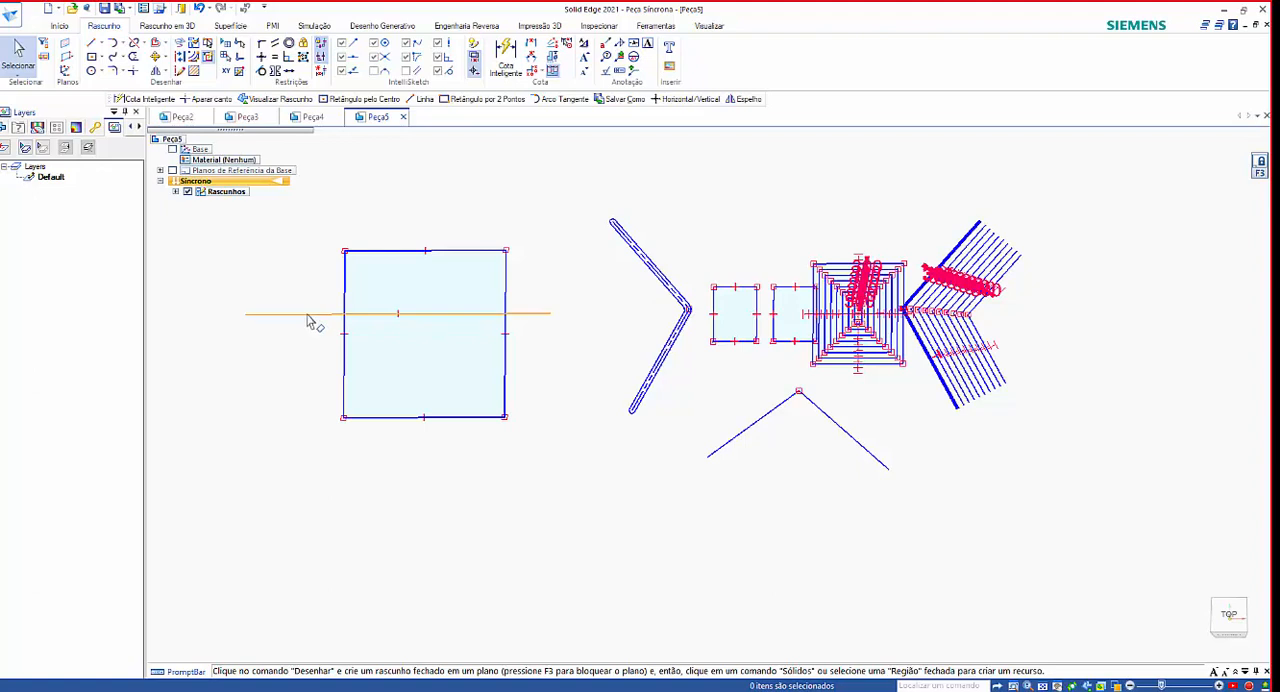
Convert the horizontal line across the large rectangle to construction geometry and check the rectangle's region selection.
click(310, 314)
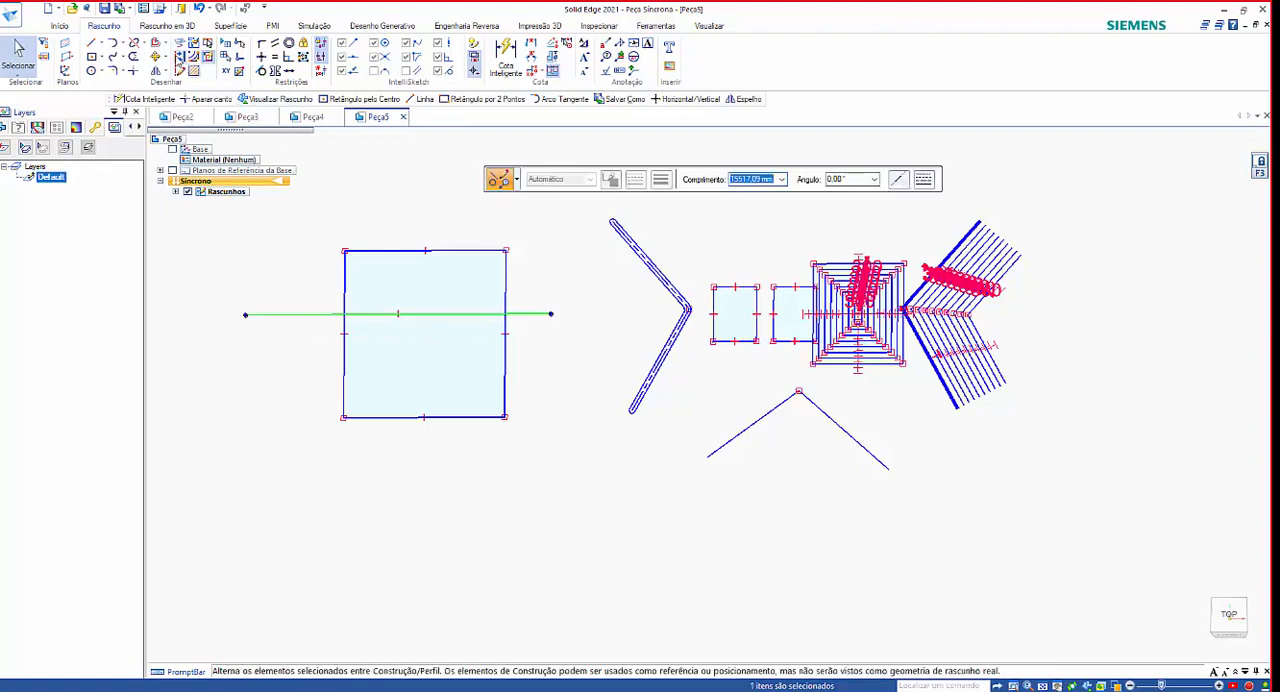
click(179, 58)
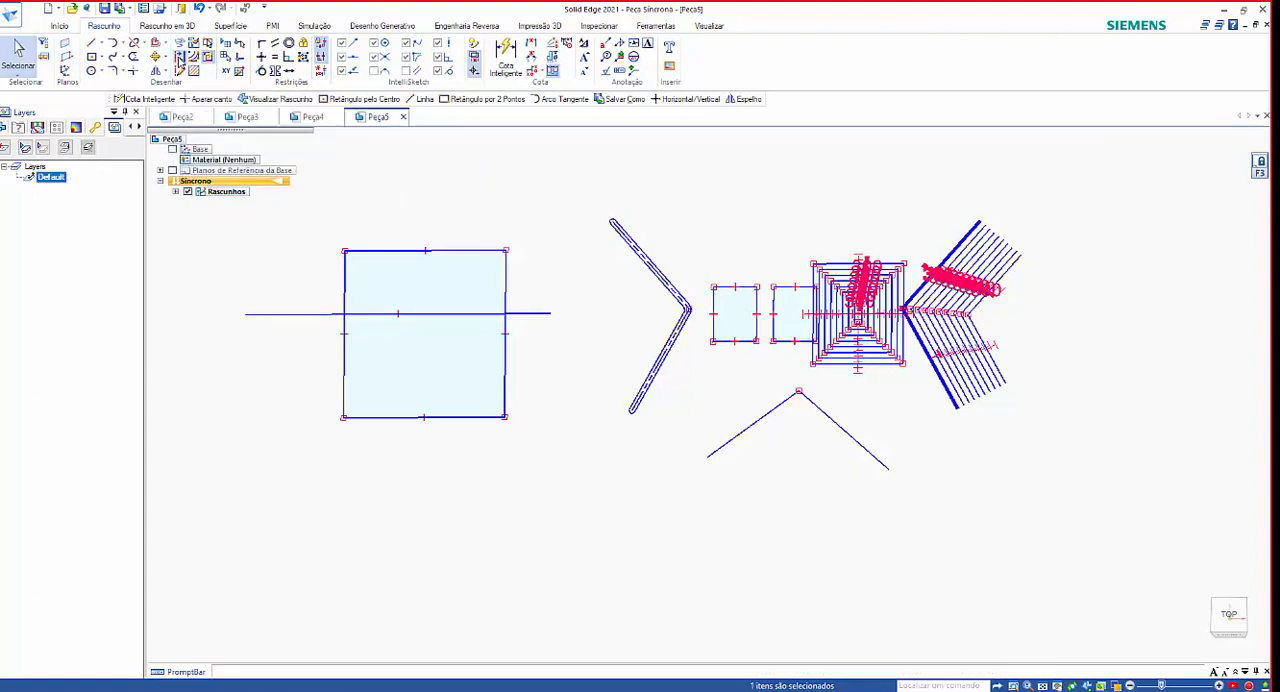
key(Escape)
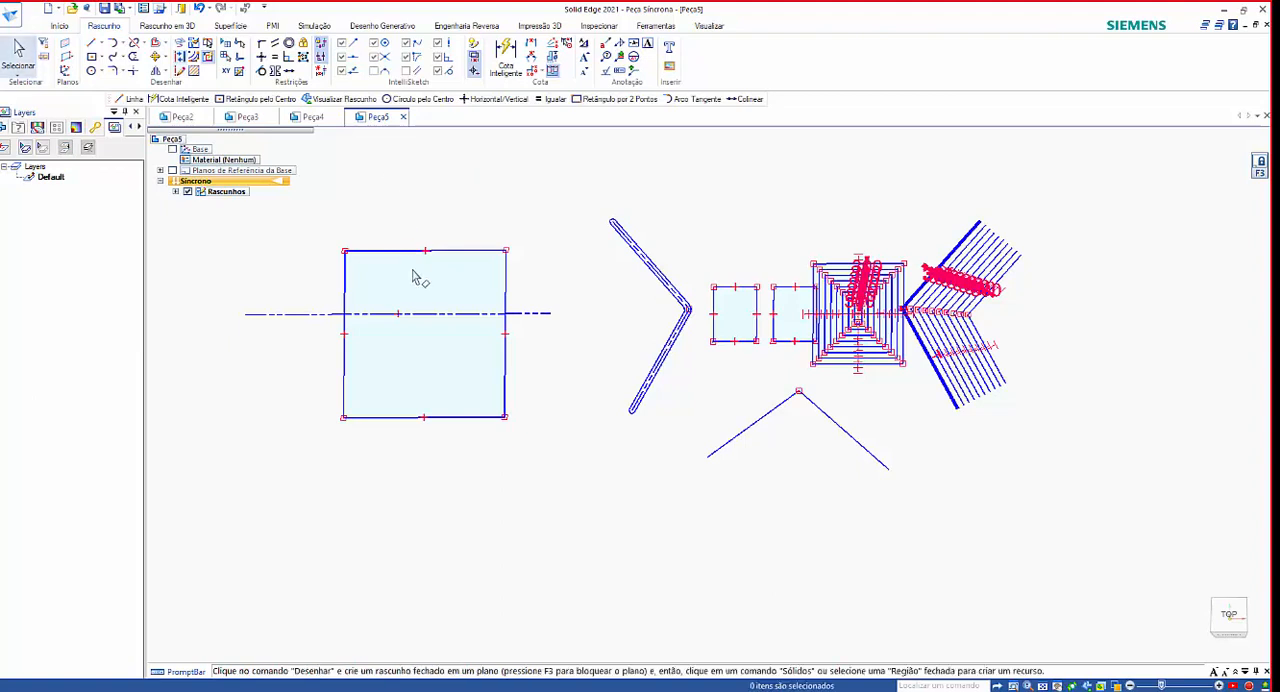
click(455, 352)
key(Escape)
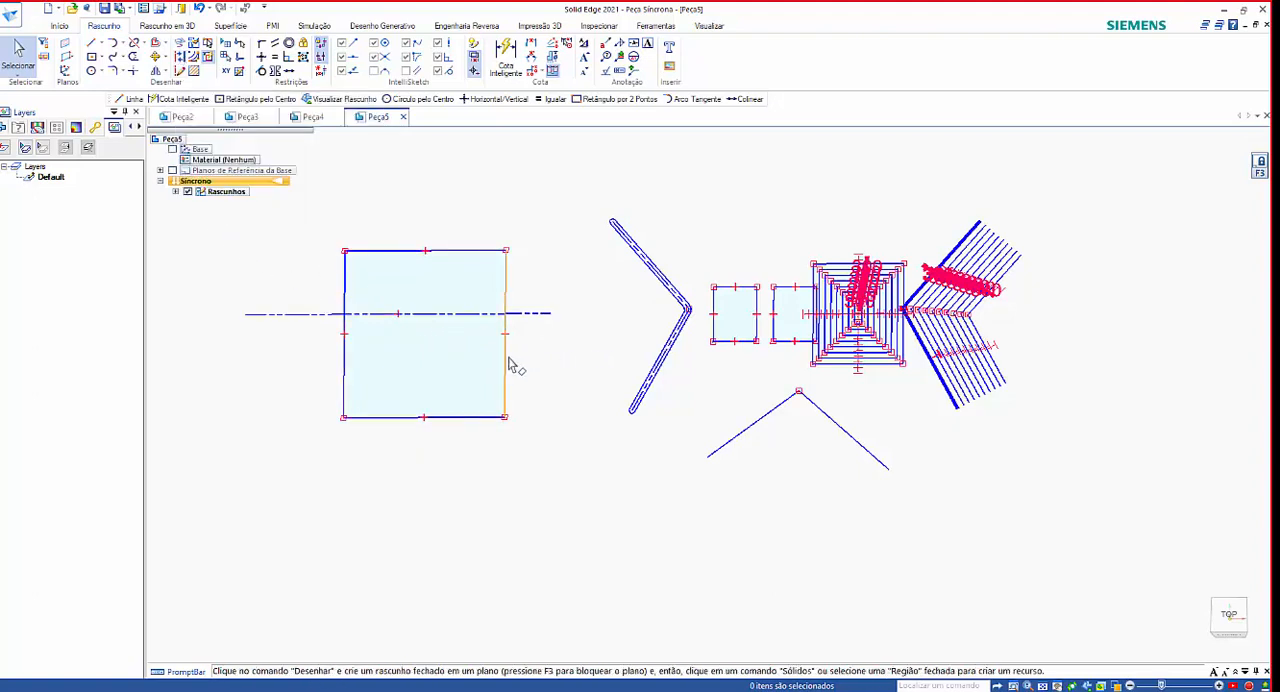
Turn on Create as Construction and draw one horizontal and one steeply slanted line across the large rectangle.
click(178, 73)
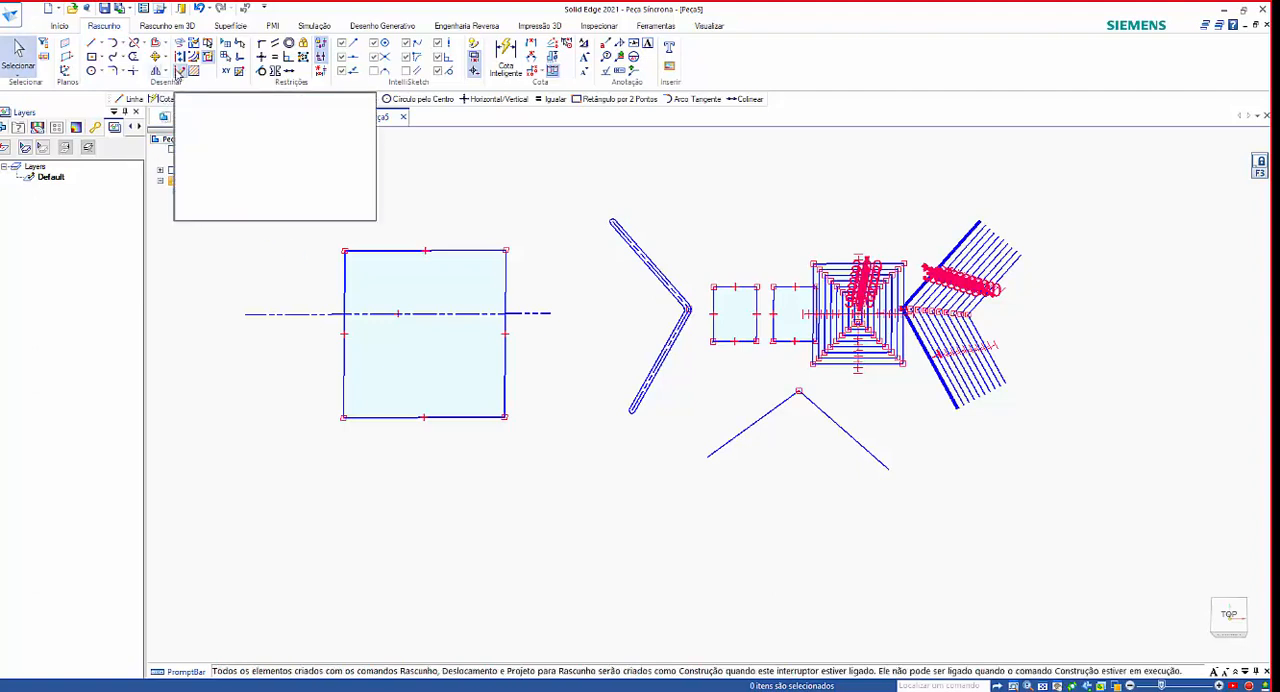
click(91, 47)
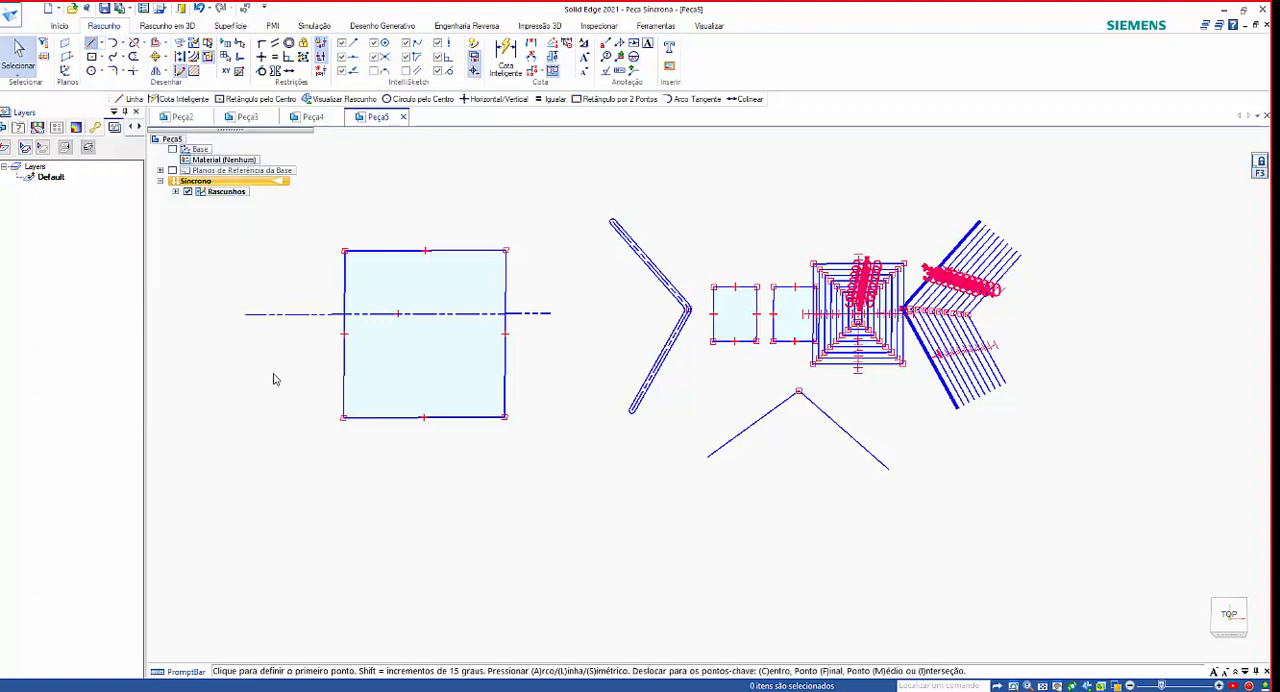
click(263, 373)
click(556, 373)
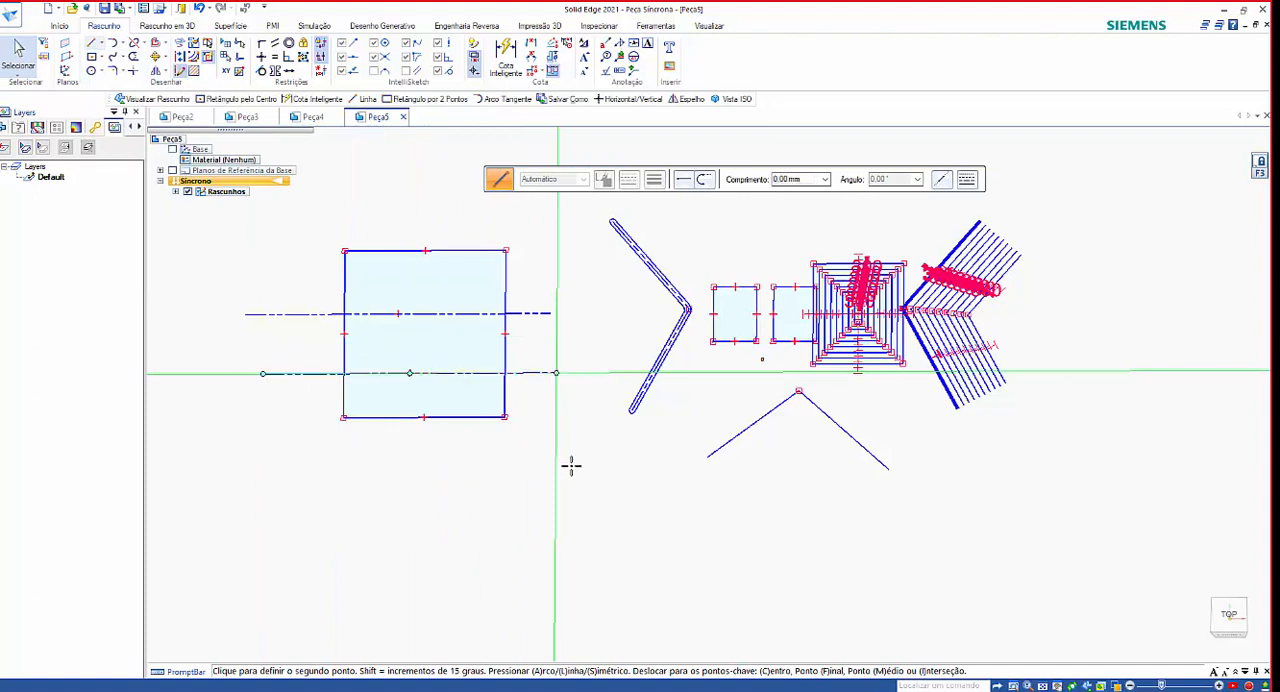
right_click(575, 480)
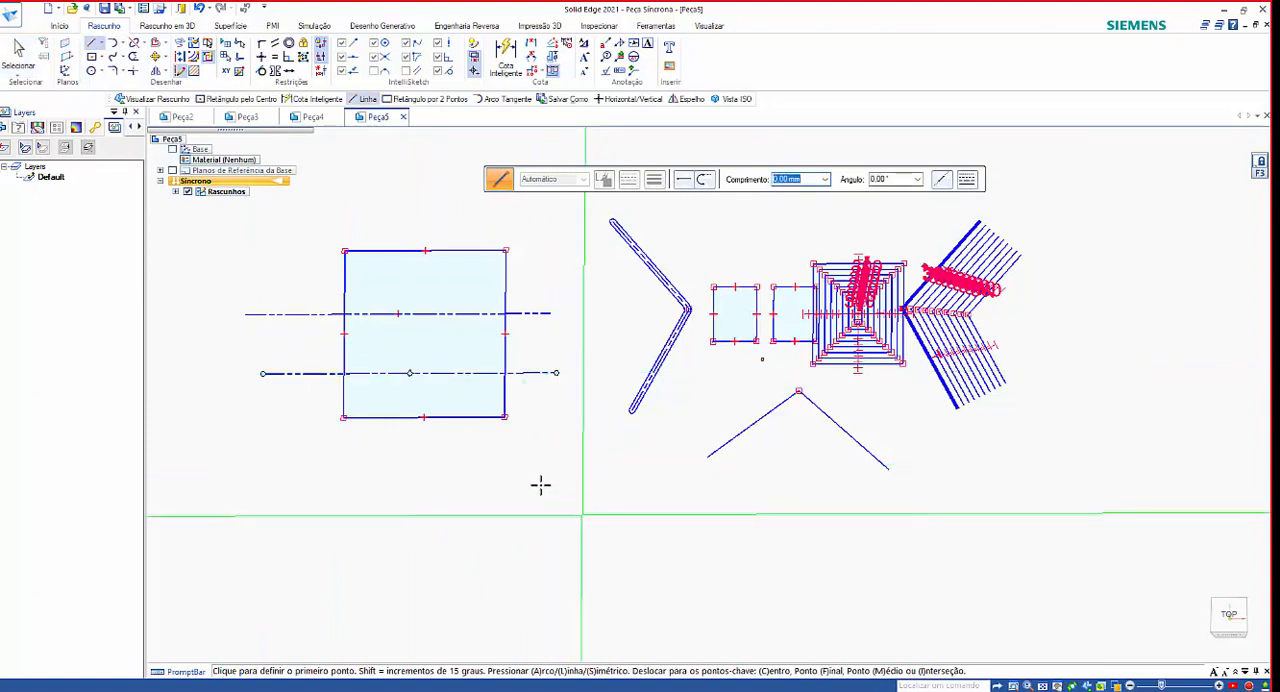
click(378, 203)
click(443, 497)
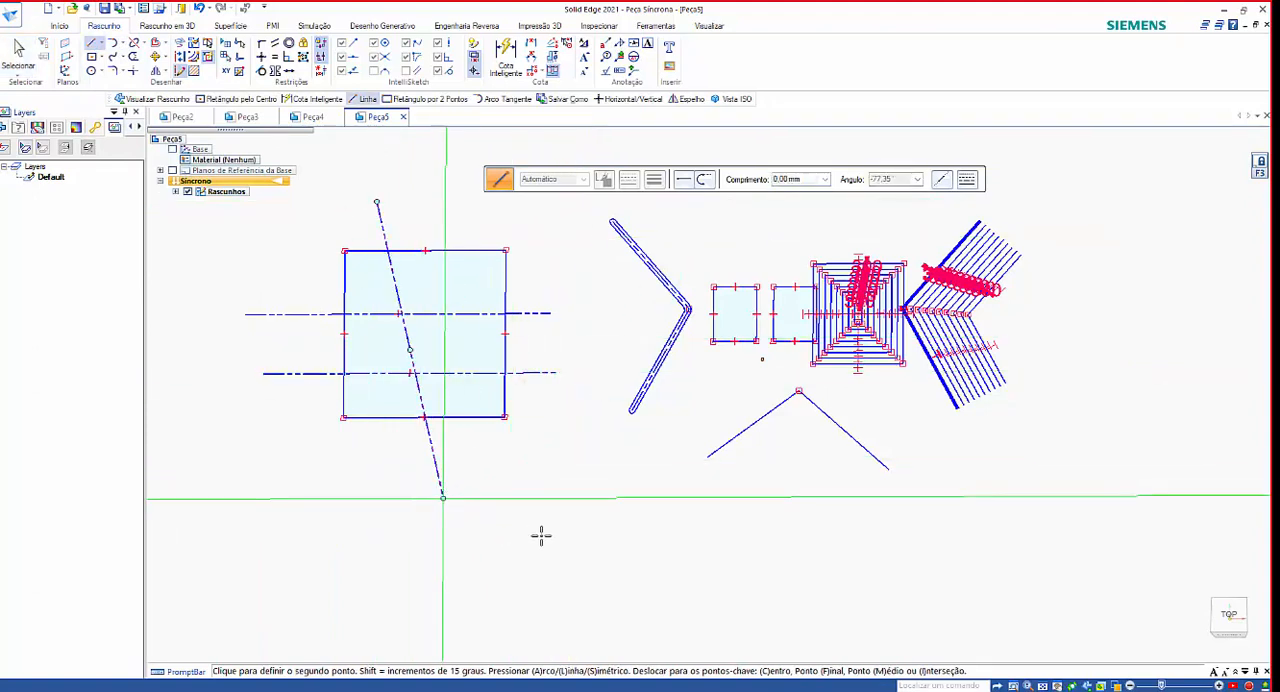
right_click(540, 534)
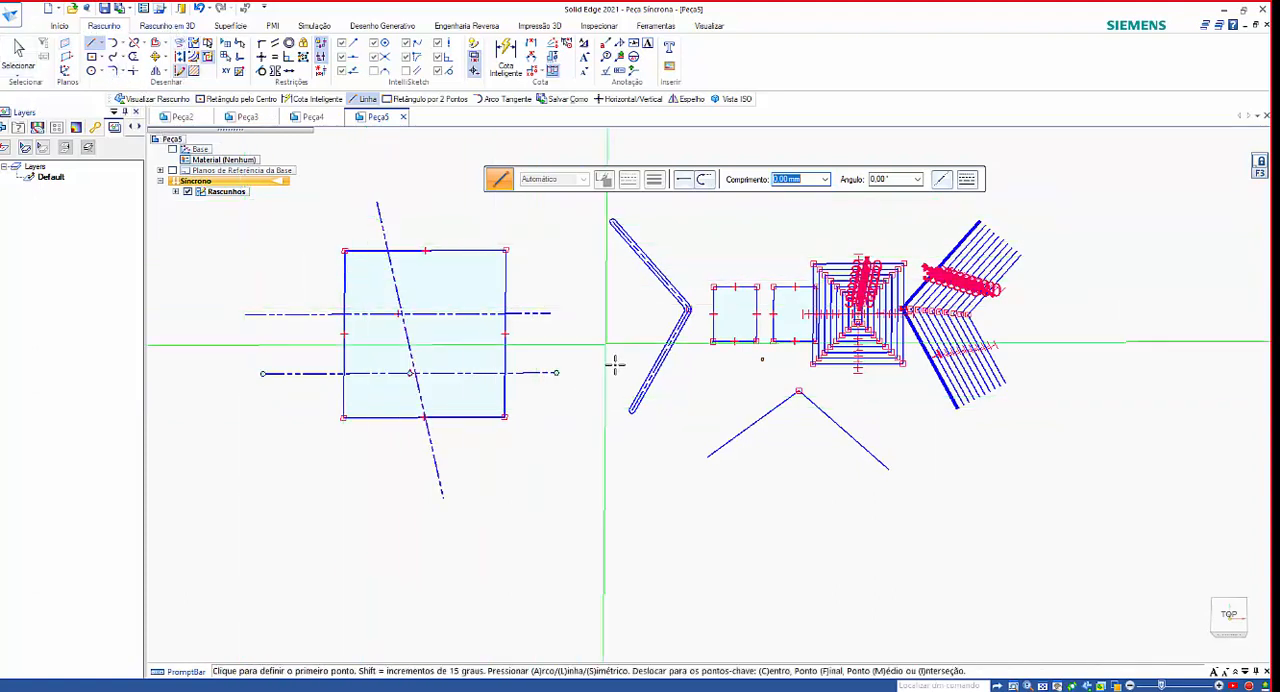
Create a new part from the ISO Metric template iso metric part.par.
scroll(614, 363, down, 3)
scroll(612, 366, down, 1)
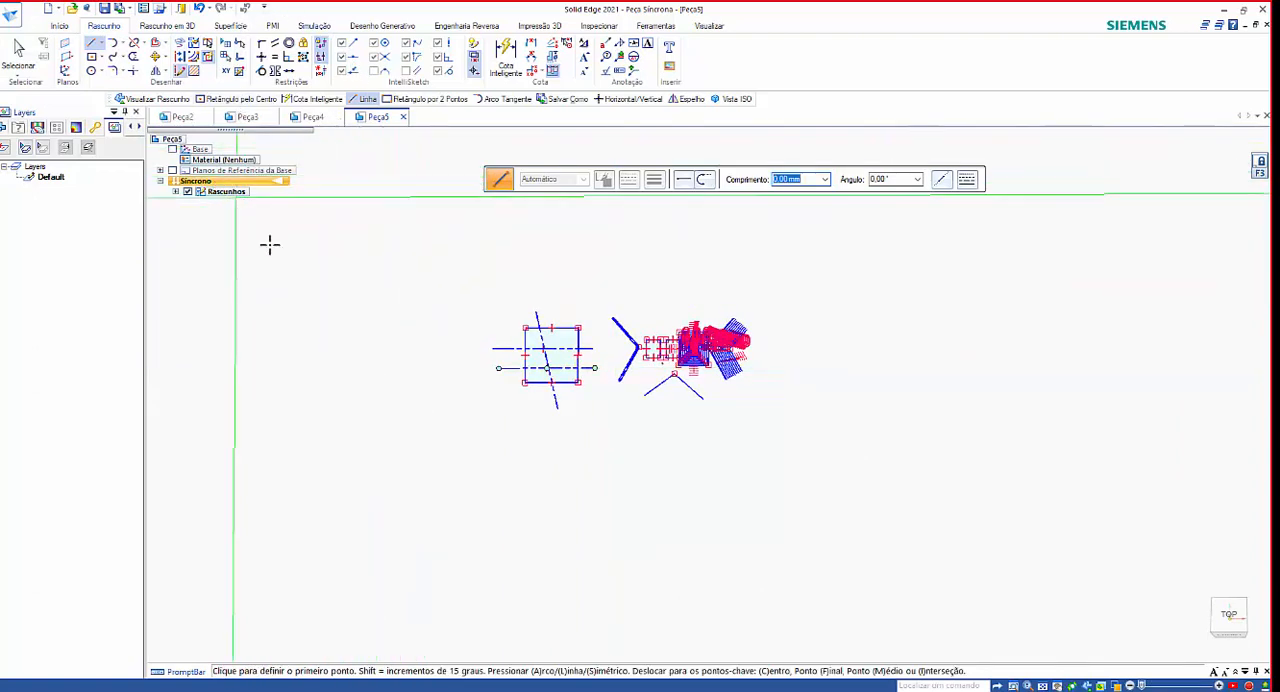
click(48, 12)
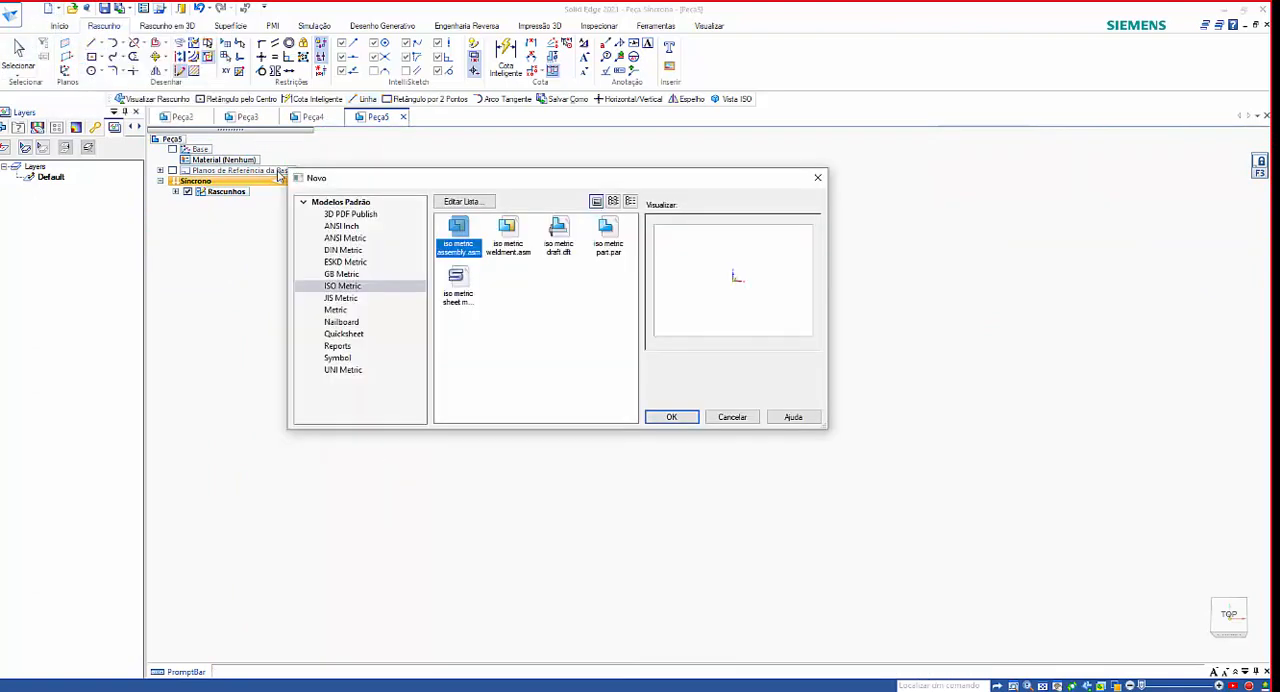
click(612, 244)
click(674, 416)
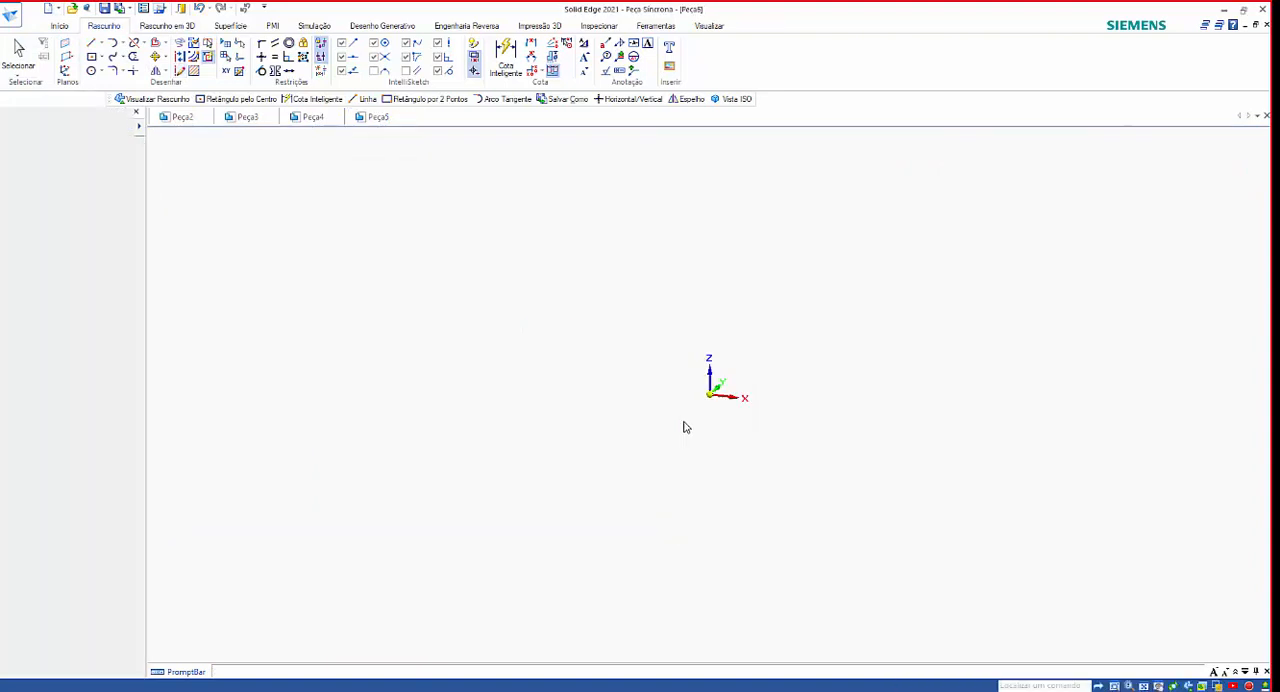
Lock the front plane and draw a closed outline of four slanted lines around the origin, with the upper side about 121 mm long.
click(91, 46)
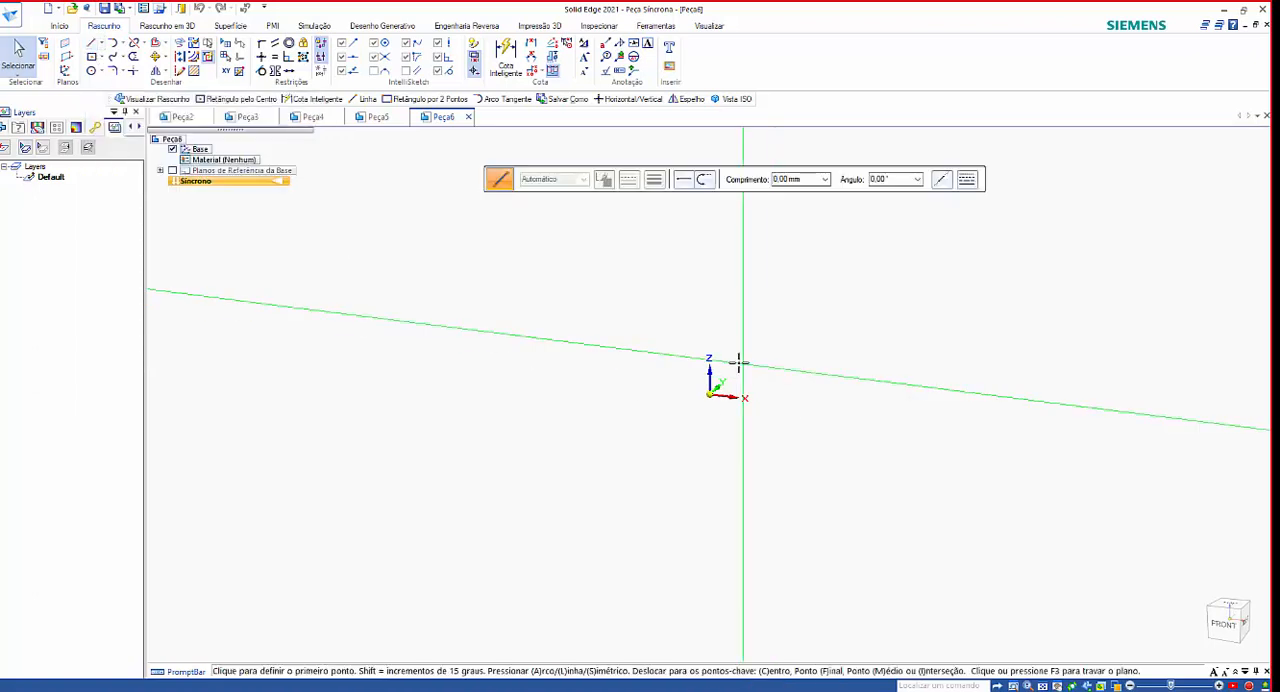
key(F3)
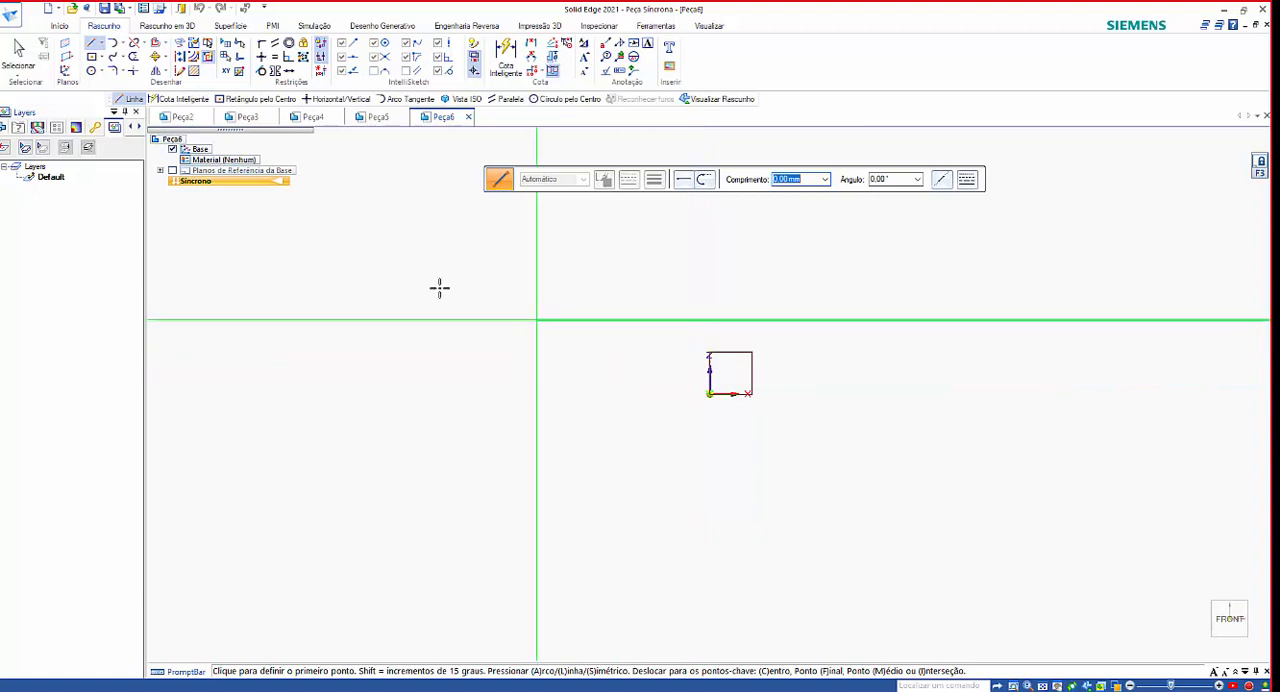
click(595, 321)
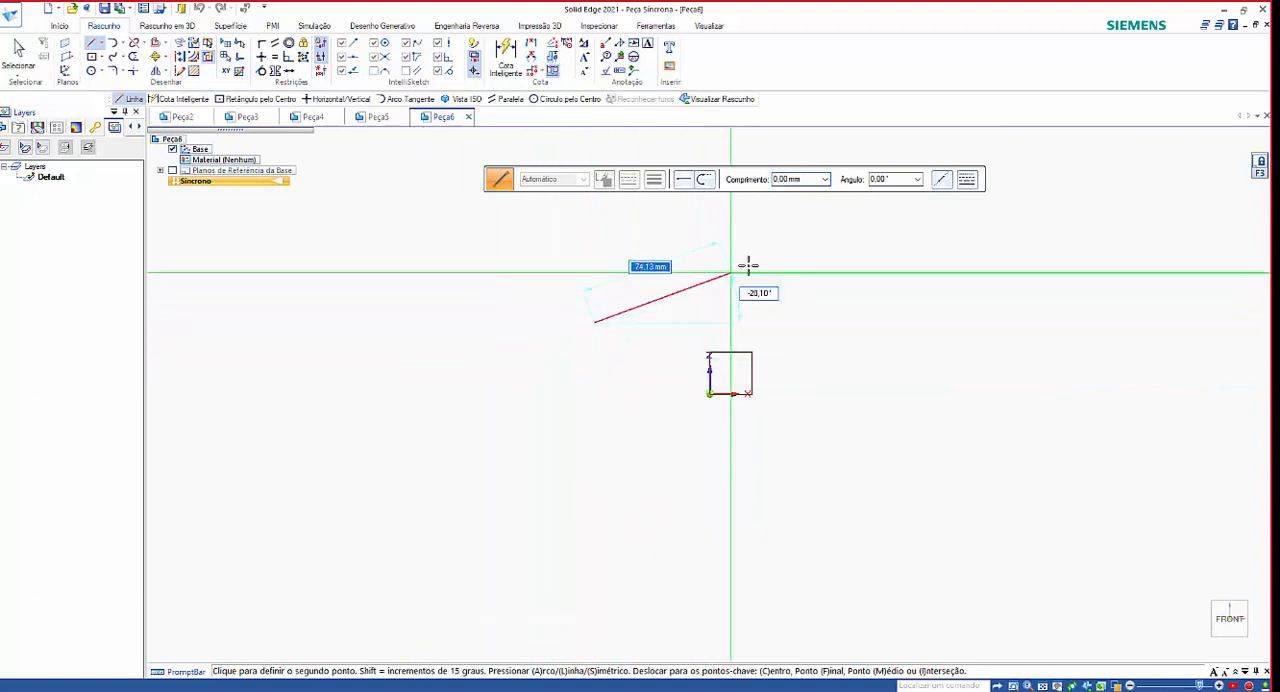
click(825, 271)
click(895, 495)
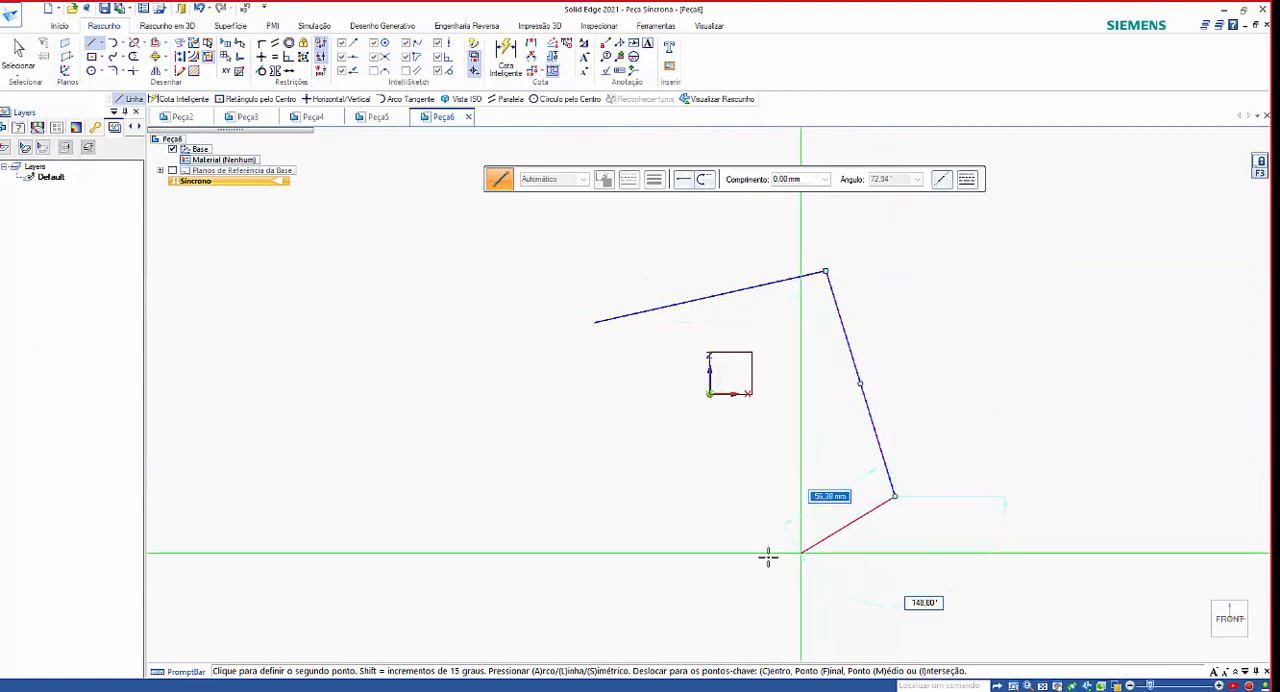
click(698, 555)
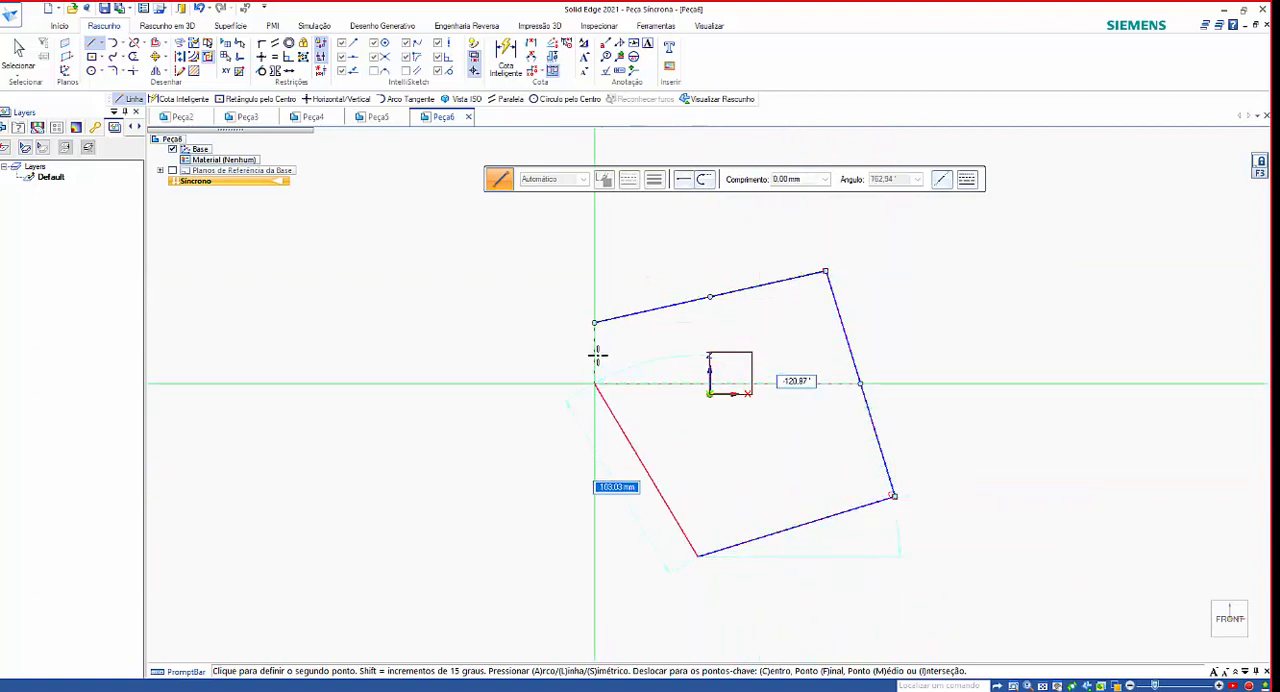
click(595, 323)
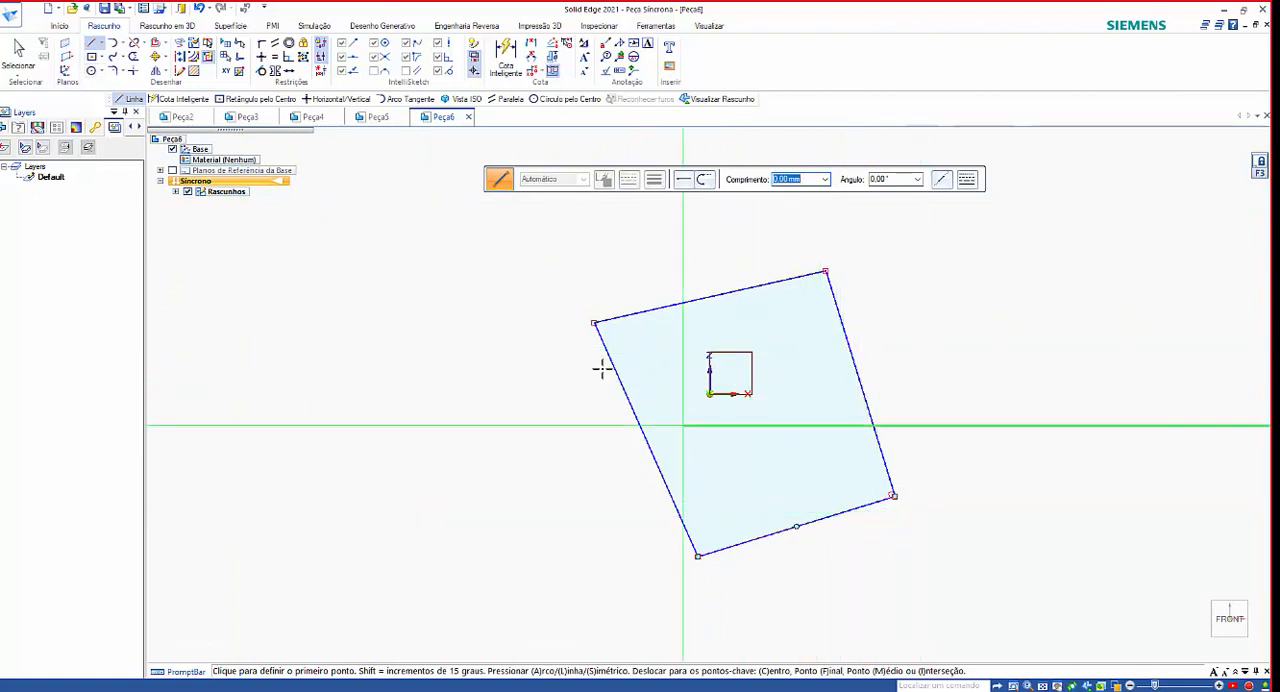
Apply Horizontal/Vertical relationships to all four sides of the slanted outline, making the left and right sides vertical and the other two horizontal.
click(261, 58)
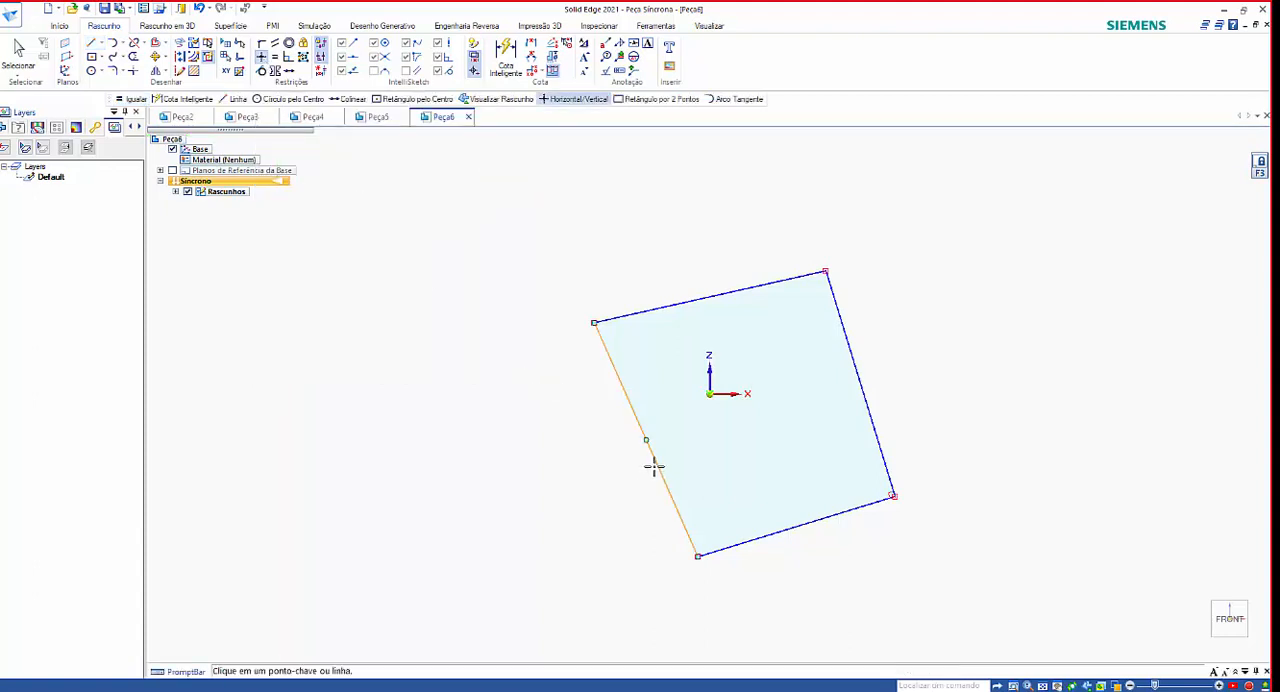
click(661, 471)
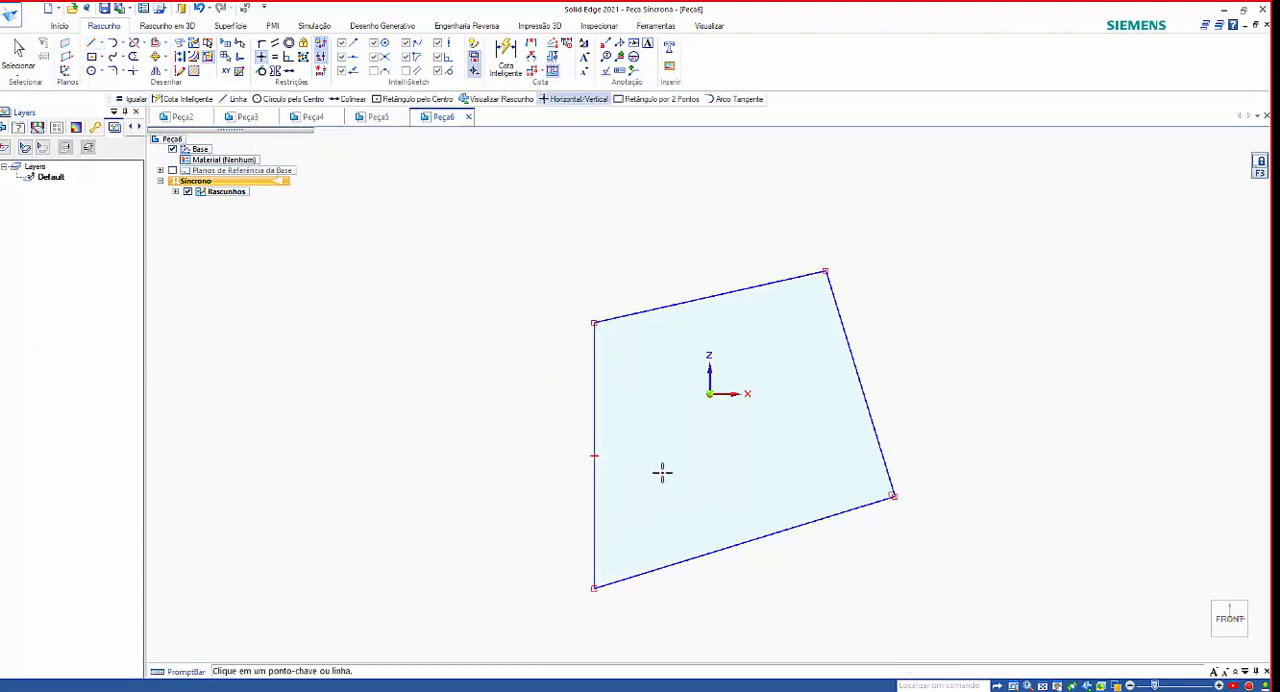
click(766, 530)
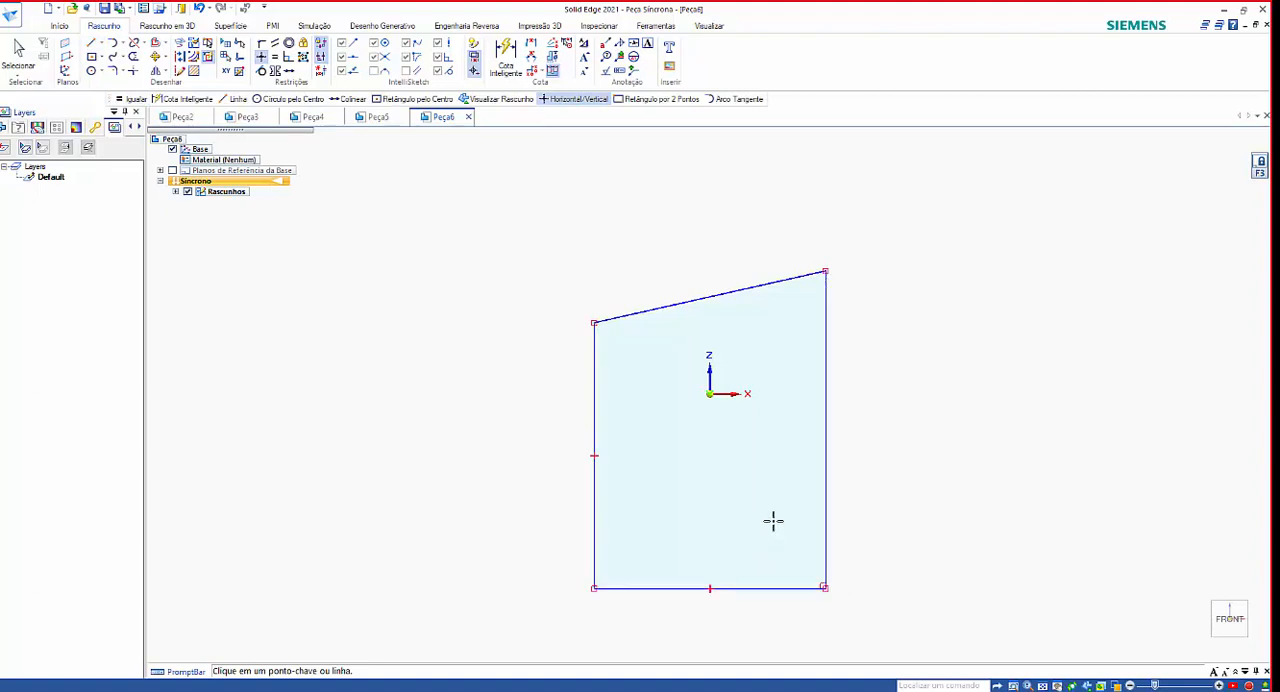
click(829, 458)
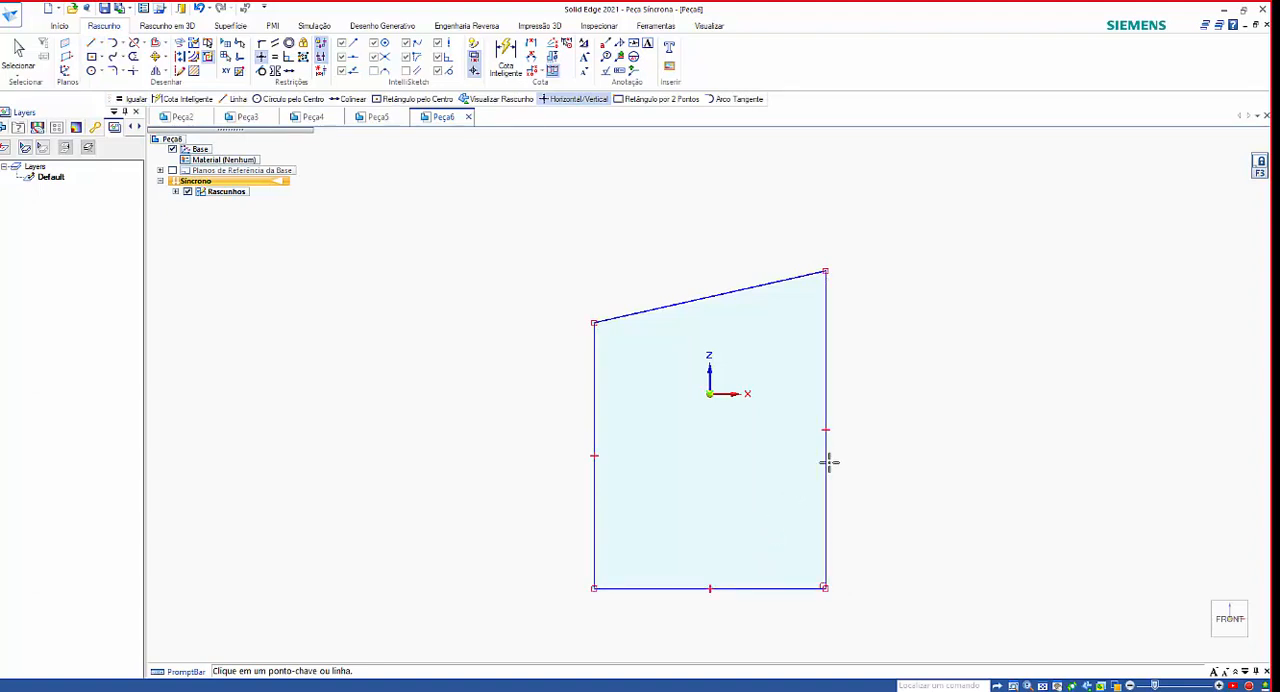
click(737, 291)
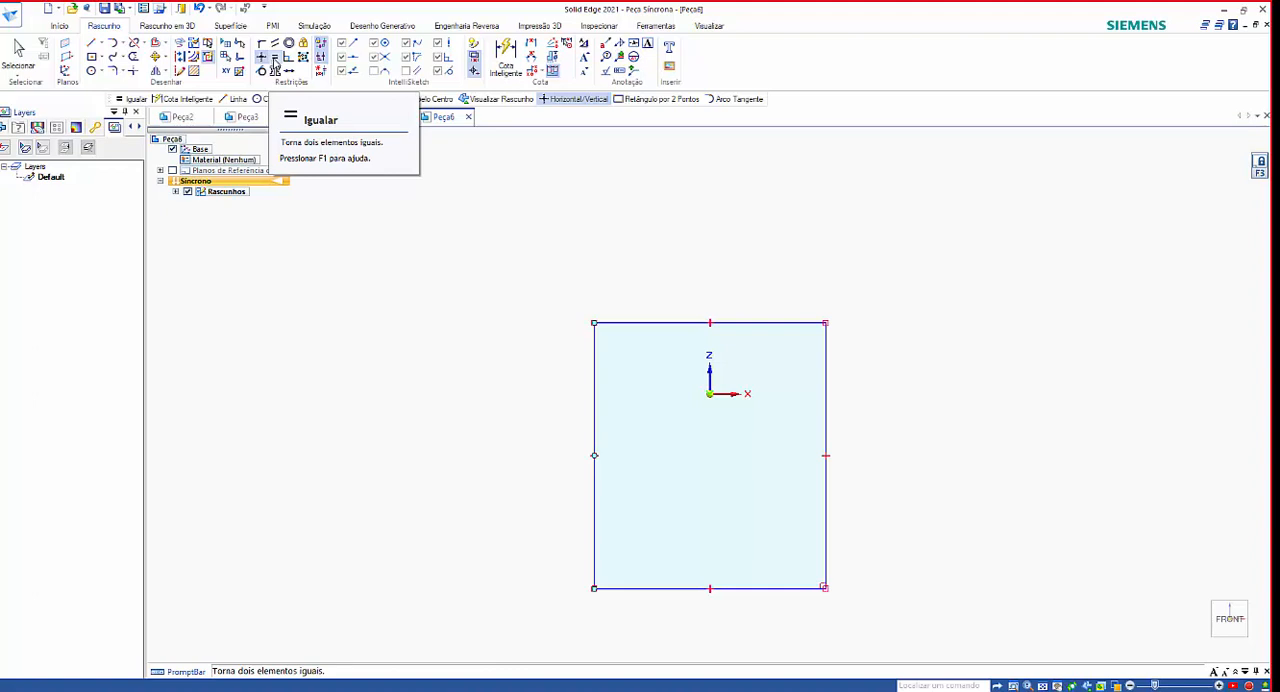
Apply an Equal relationship so the rectangle's upper side matches the length of its left side.
click(275, 60)
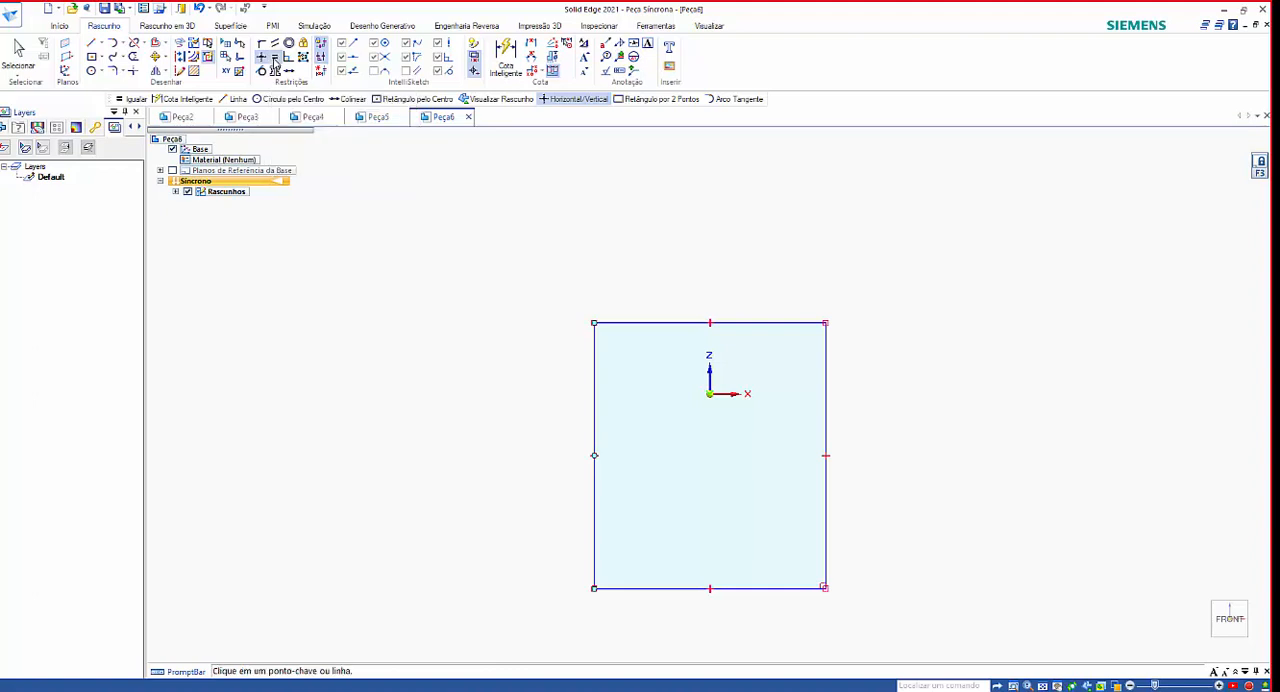
click(639, 321)
click(595, 385)
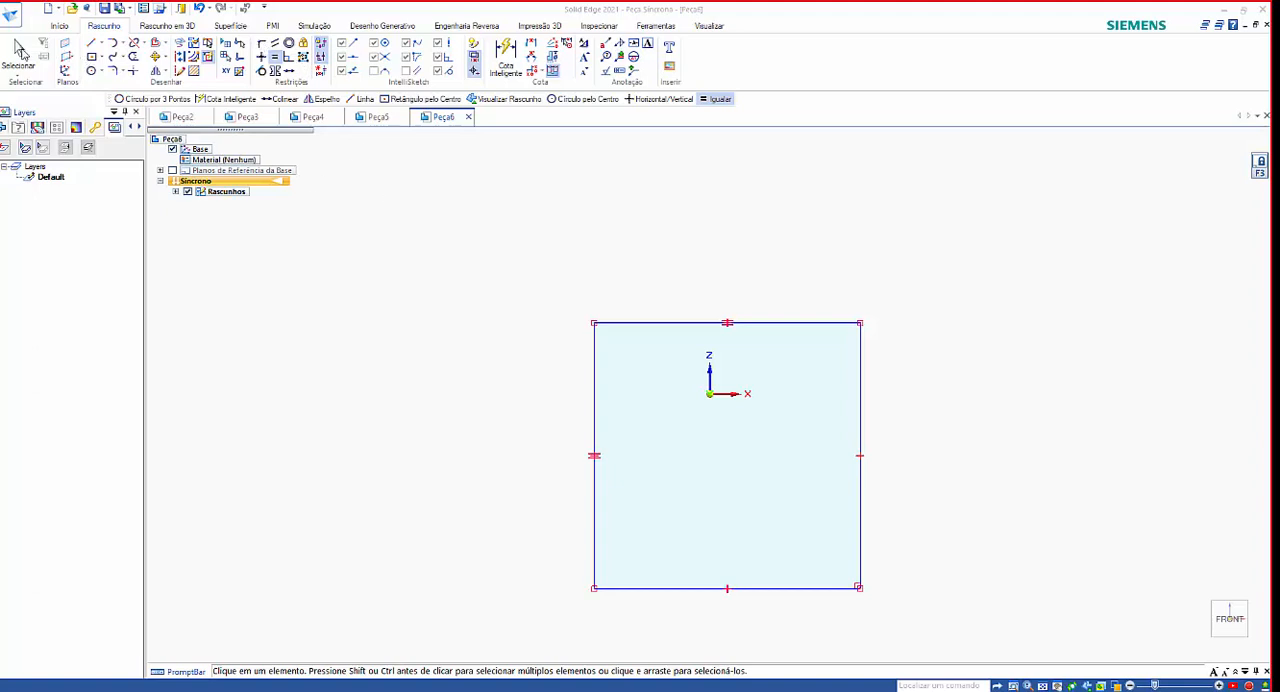
click(19, 52)
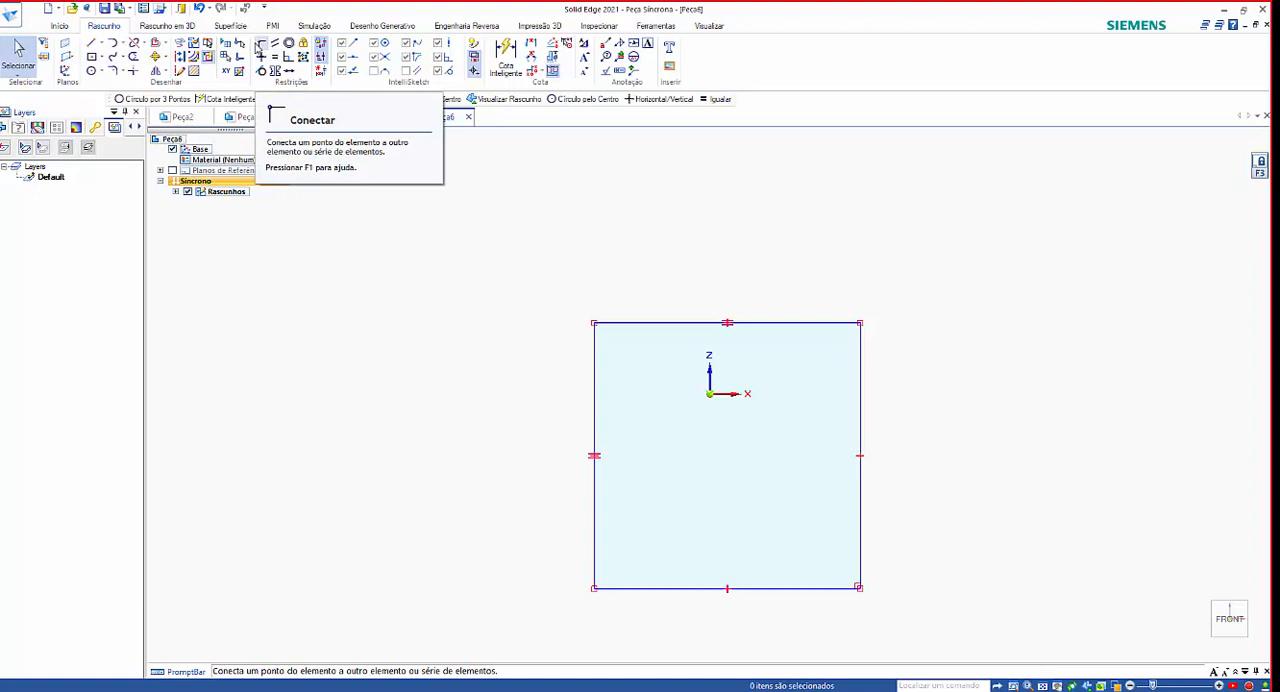
Draw two separate slanted lines beyond the square's upper-left corner, a steep one farther left and a shallower one sloping down toward the corner.
click(91, 43)
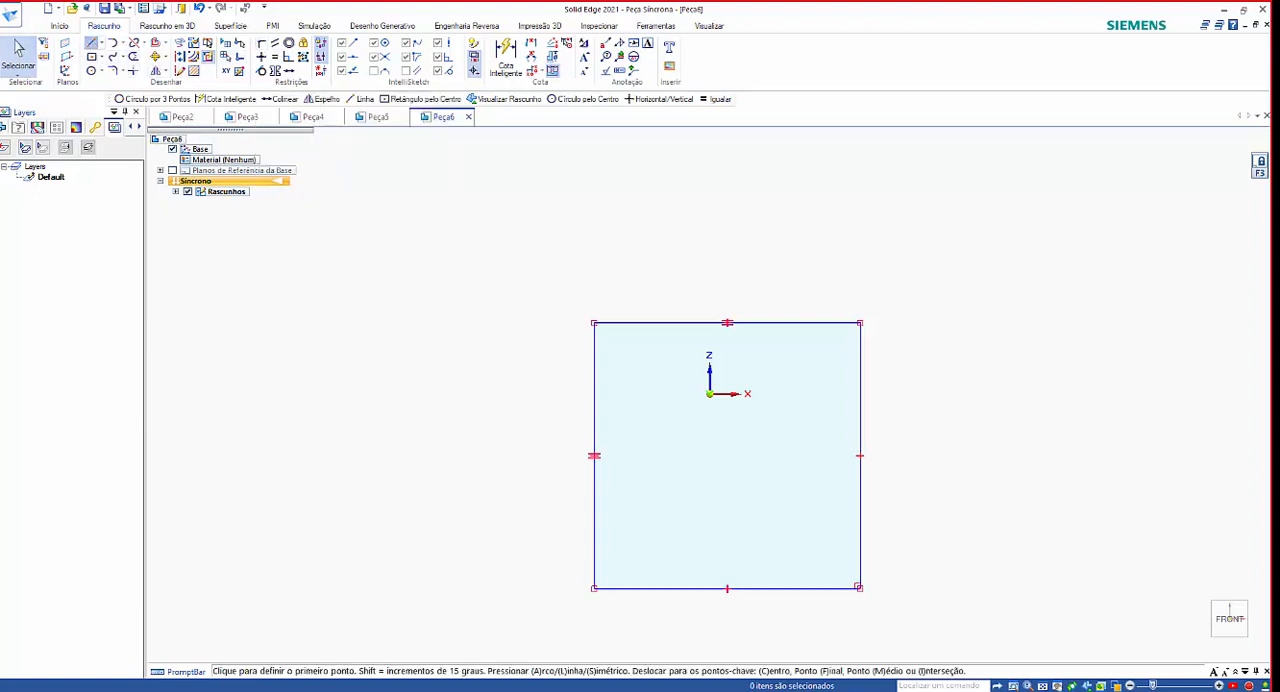
click(357, 335)
click(392, 245)
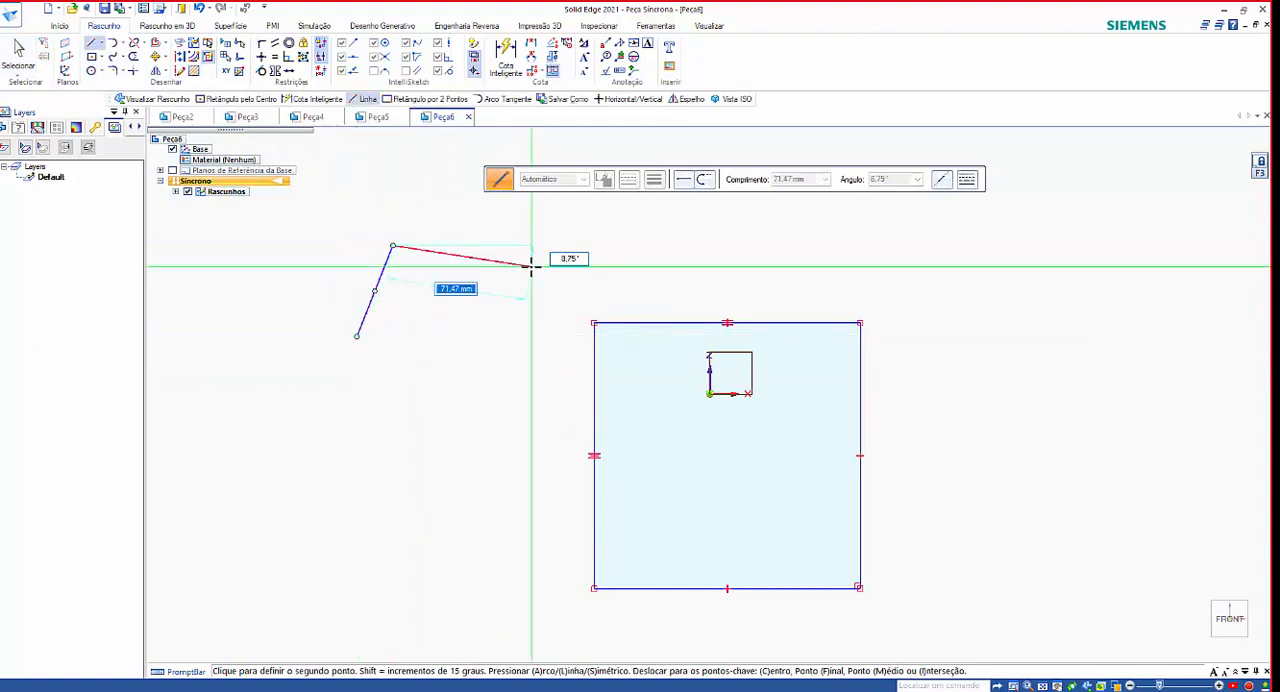
right_click(554, 296)
click(563, 290)
click(469, 227)
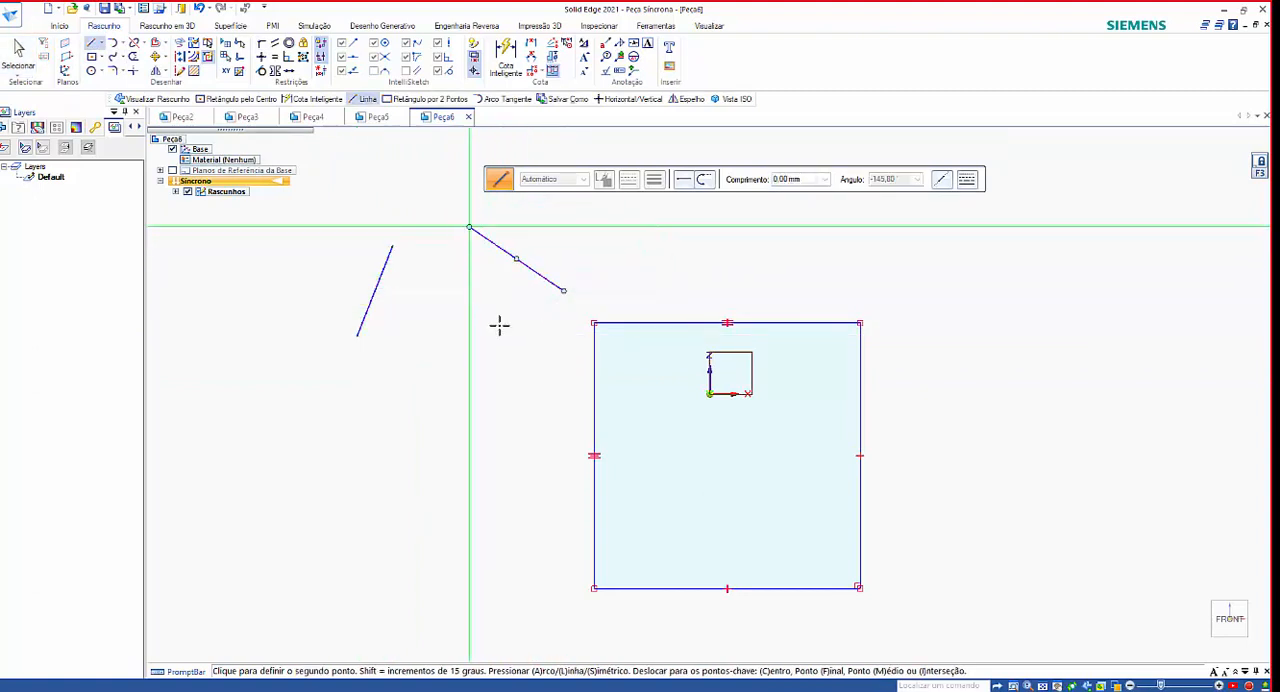
right_click(499, 324)
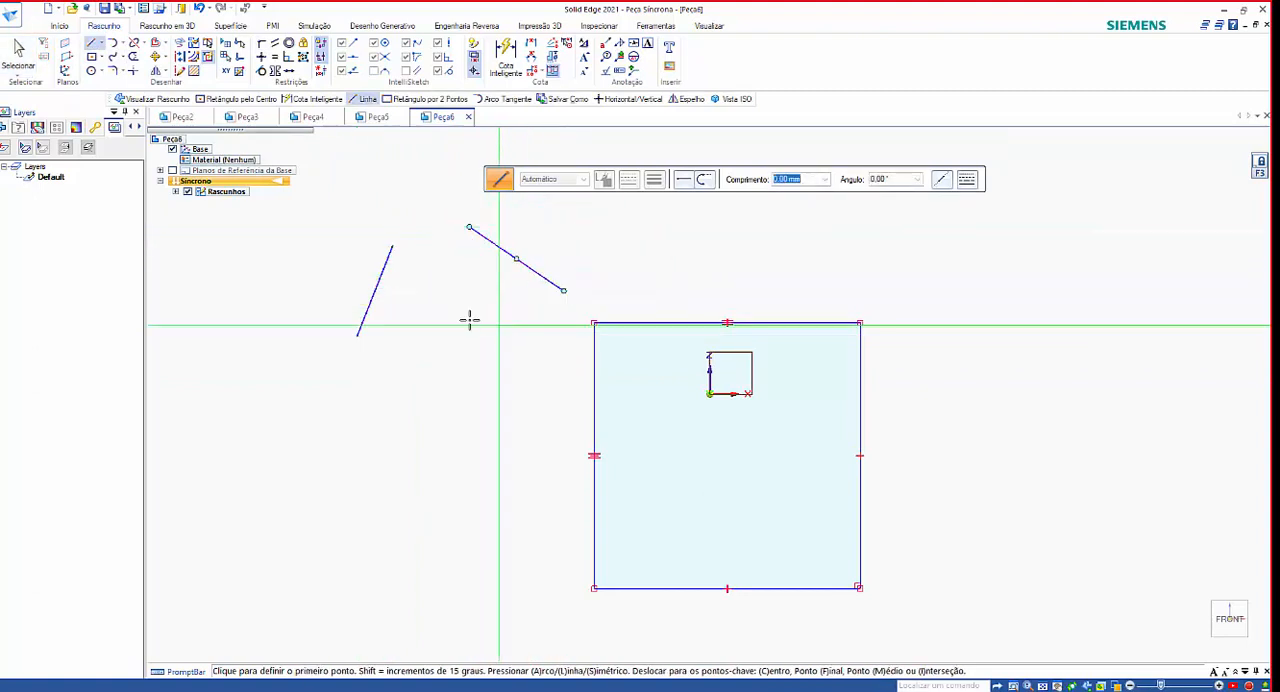
Try connecting the steep line's upper endpoint to the shallower line's upper endpoint, and undo the connection.
click(261, 47)
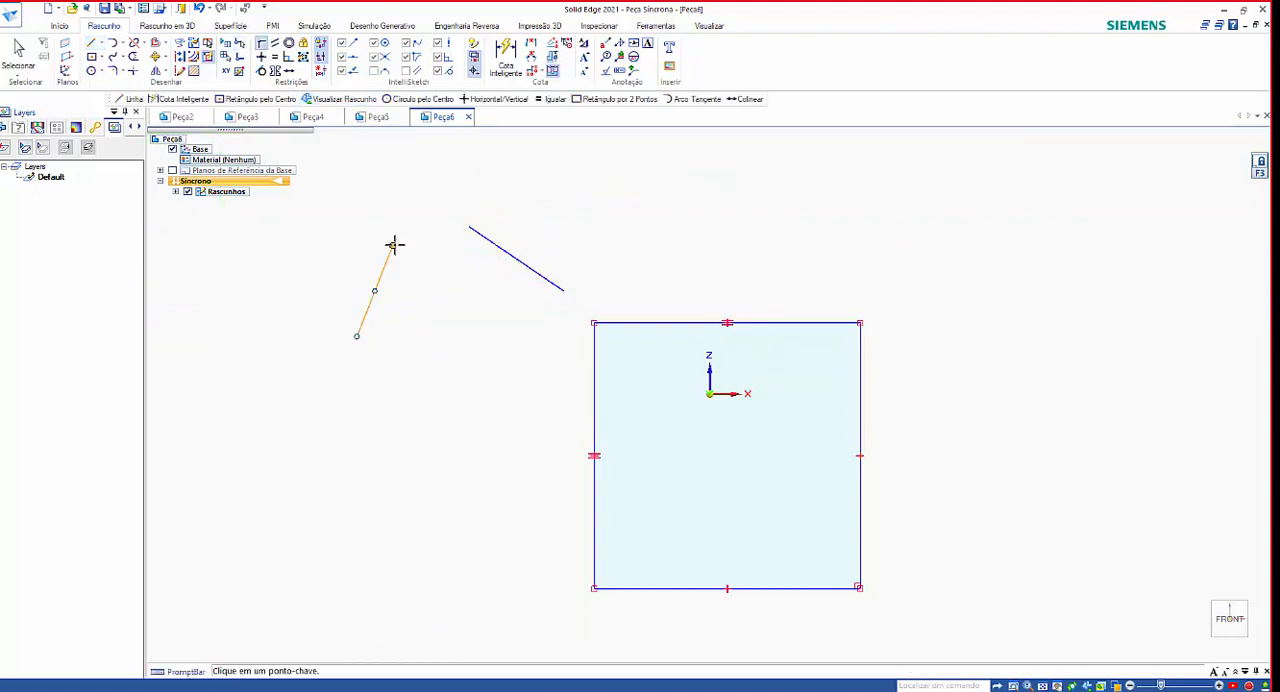
click(393, 245)
click(467, 229)
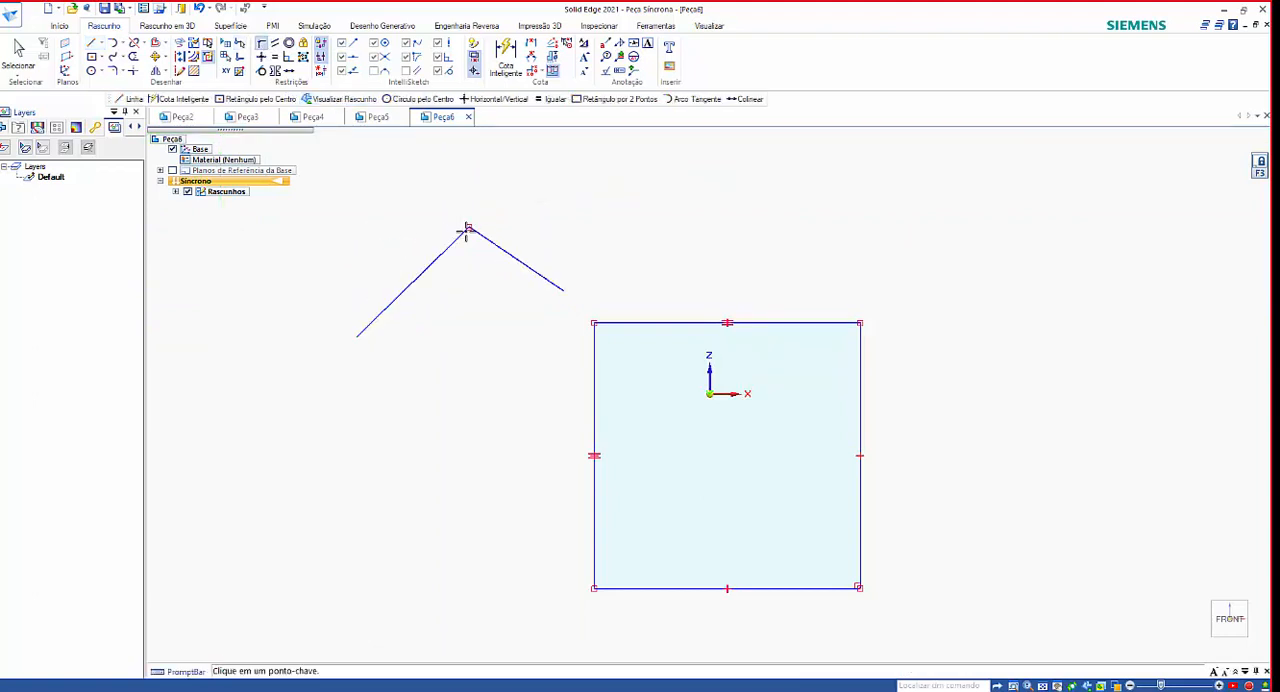
key(ctrl+z)
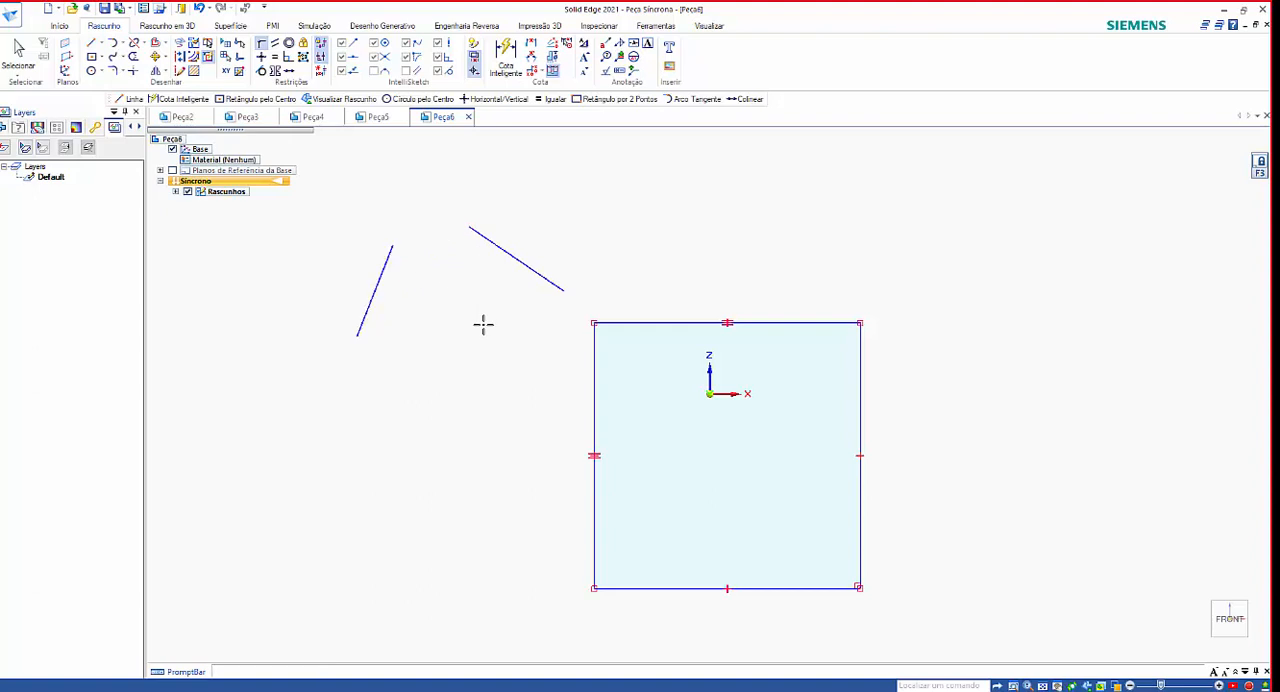
key(Escape)
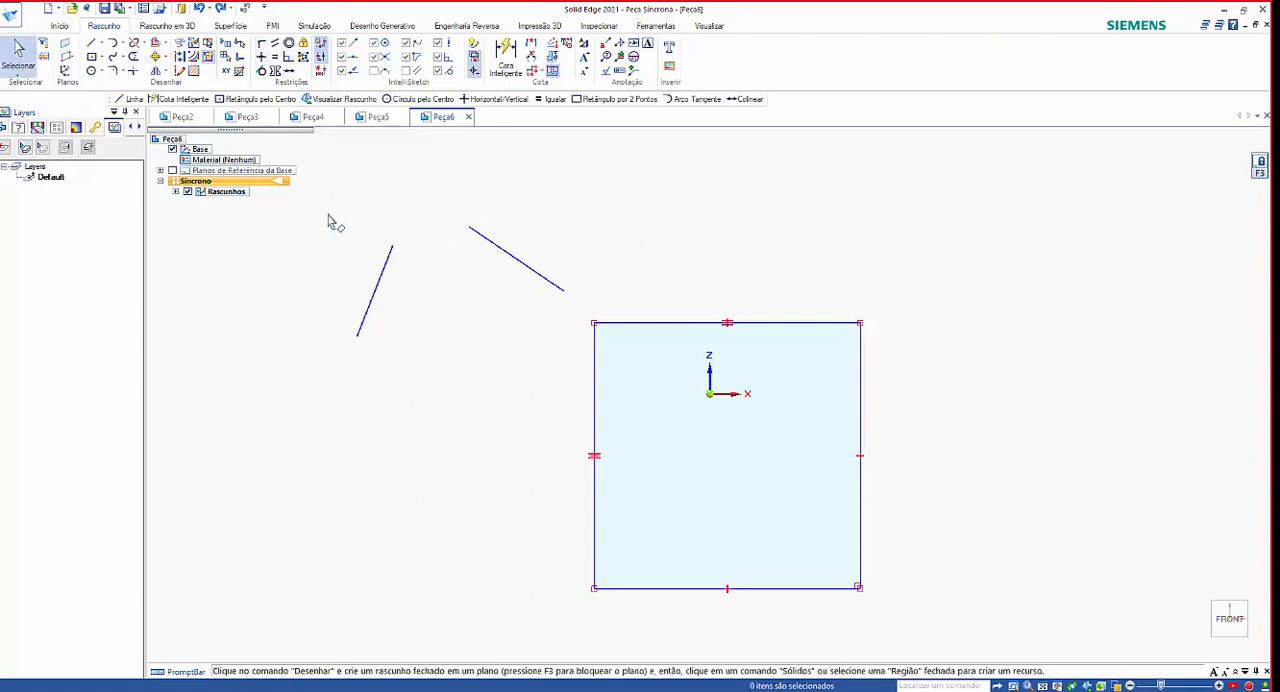
Try connecting in the reverse order, from the shallower line's upper endpoint to the steep line's upper endpoint, and undo it.
click(262, 45)
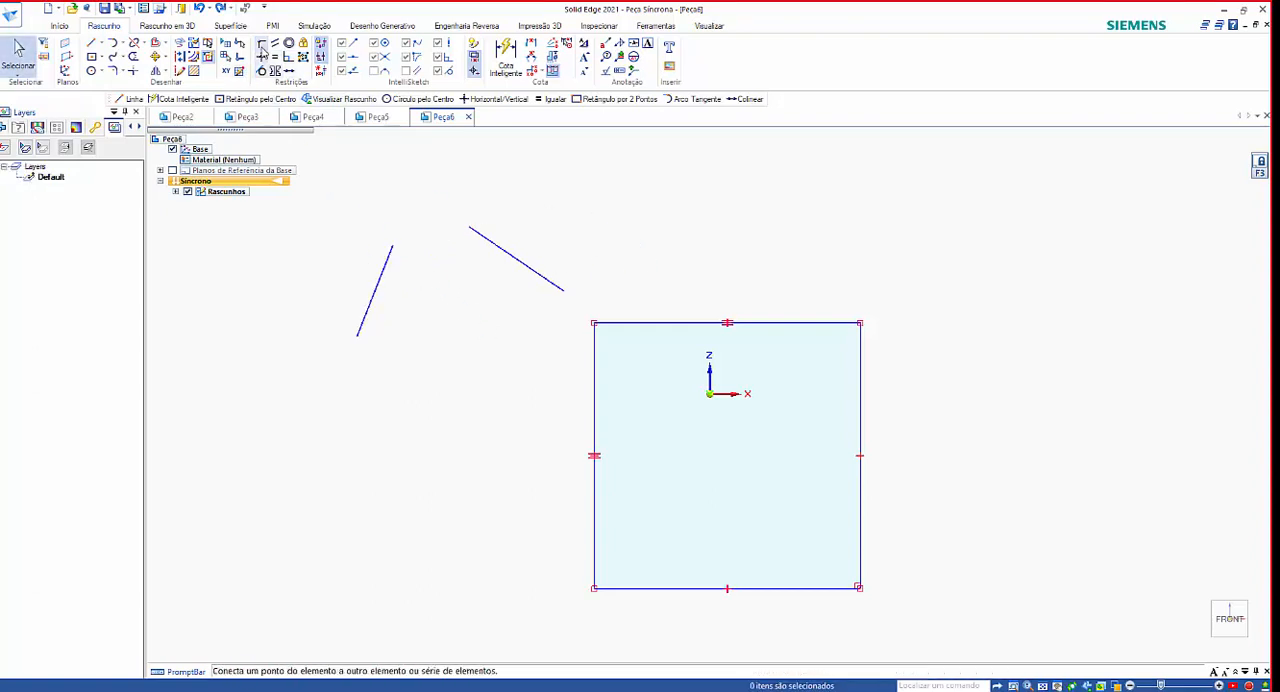
click(467, 229)
click(392, 245)
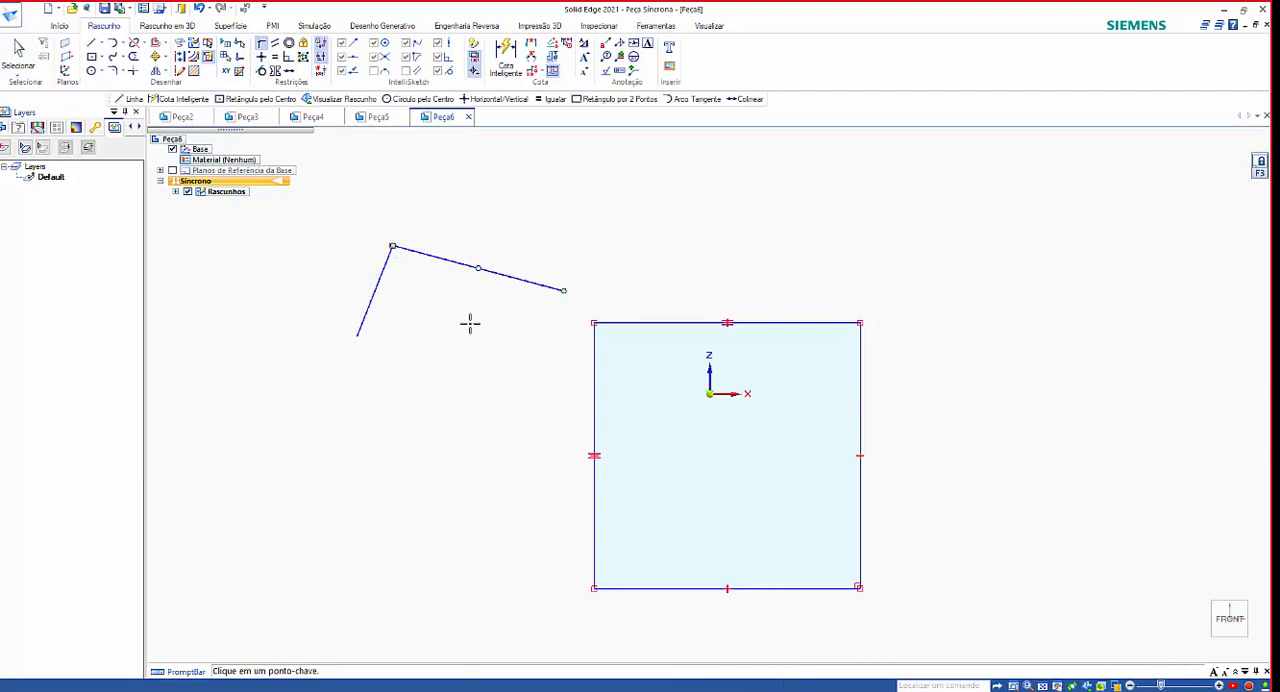
key(ctrl+z)
key(Escape)
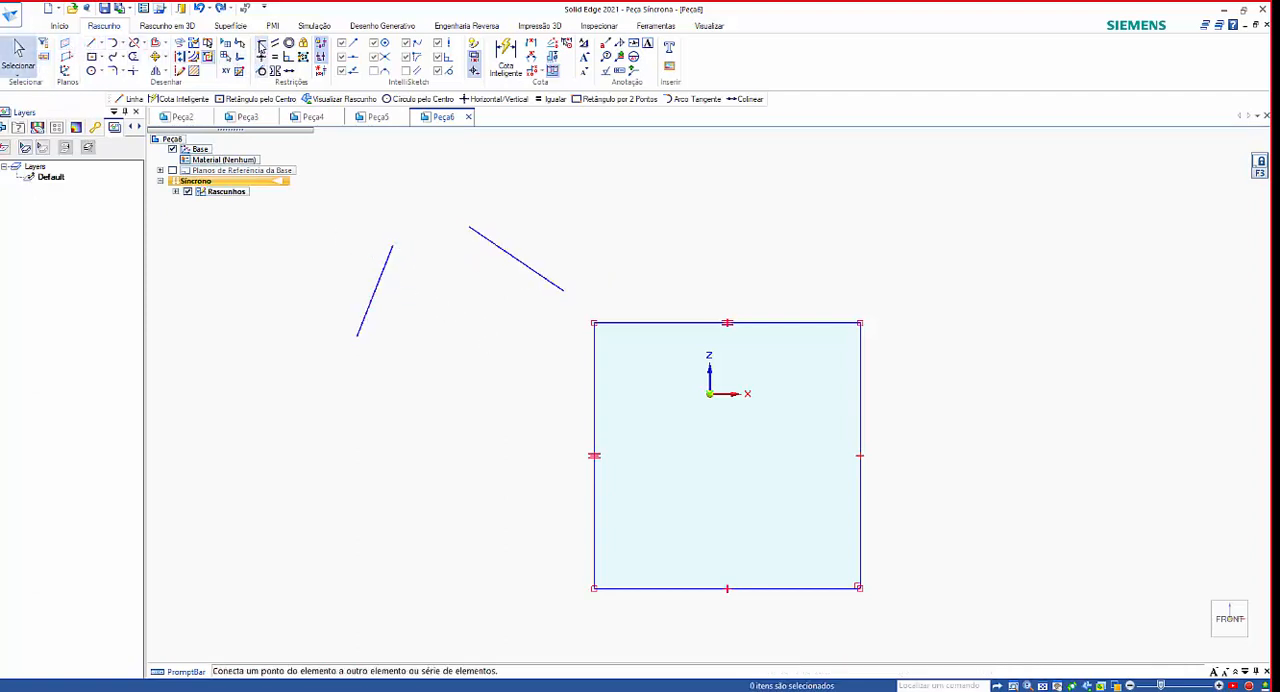
Repeat the Connect relationship with the steep line's upper endpoint picked first and the shallower line's second, and undo it.
click(261, 43)
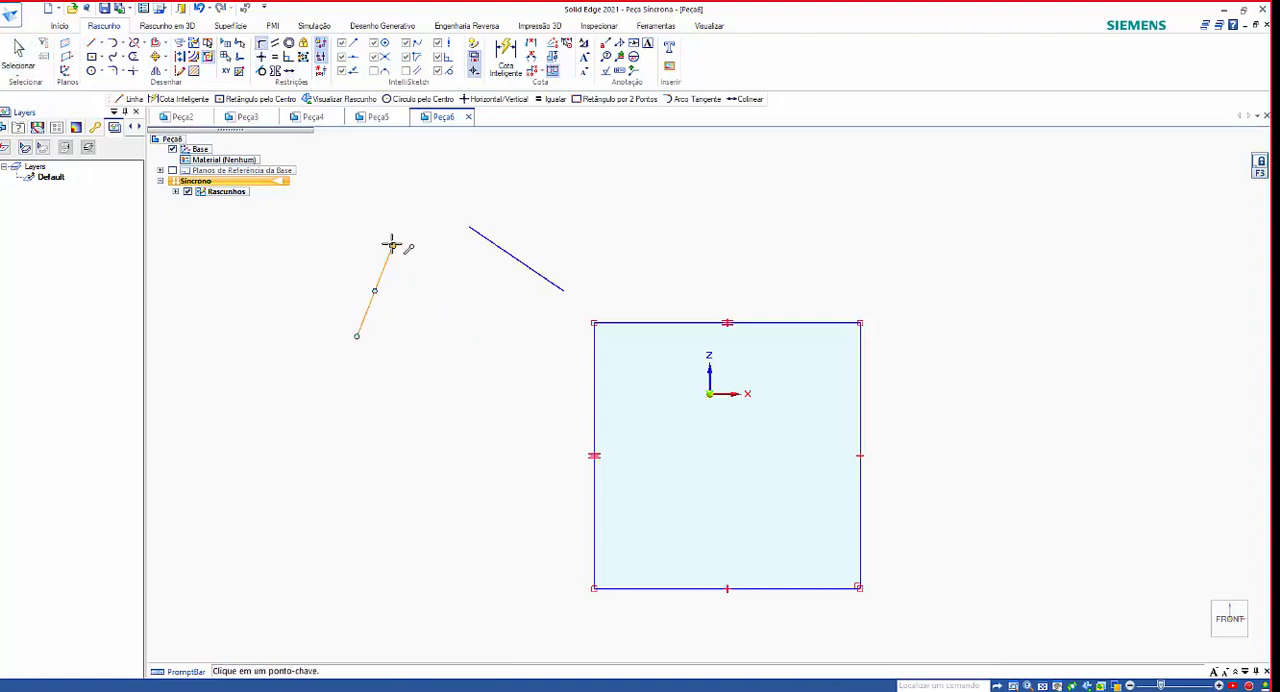
click(392, 245)
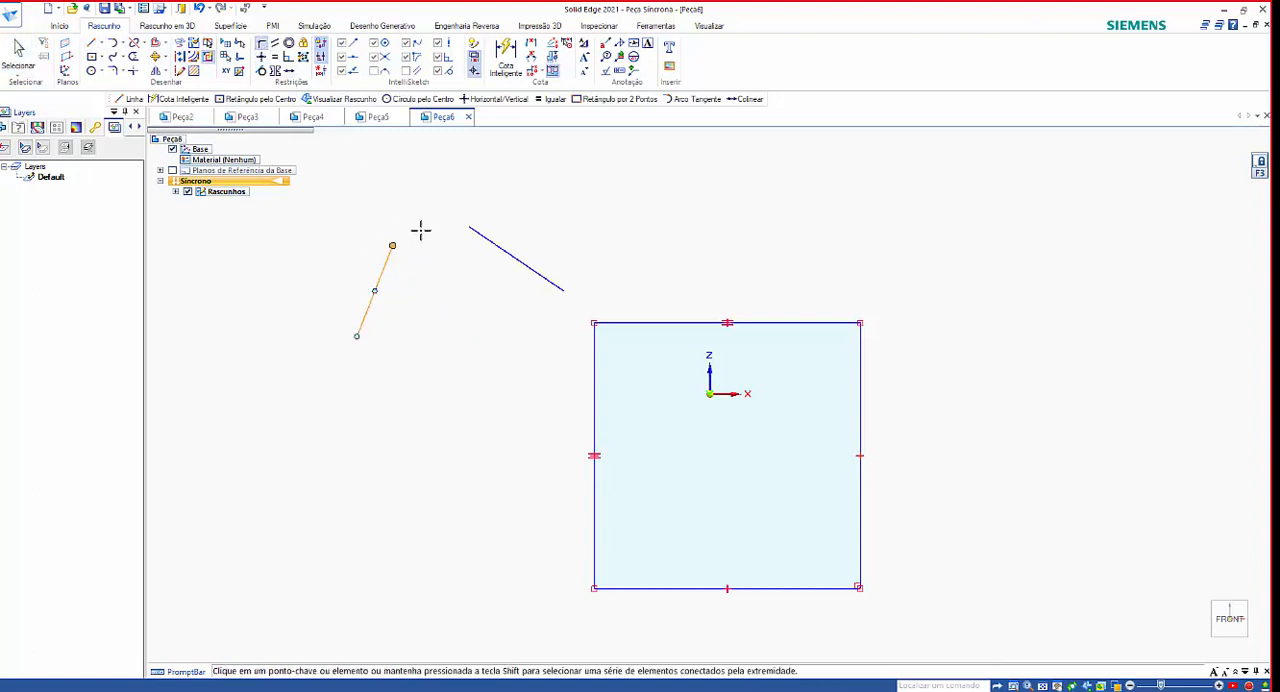
click(472, 228)
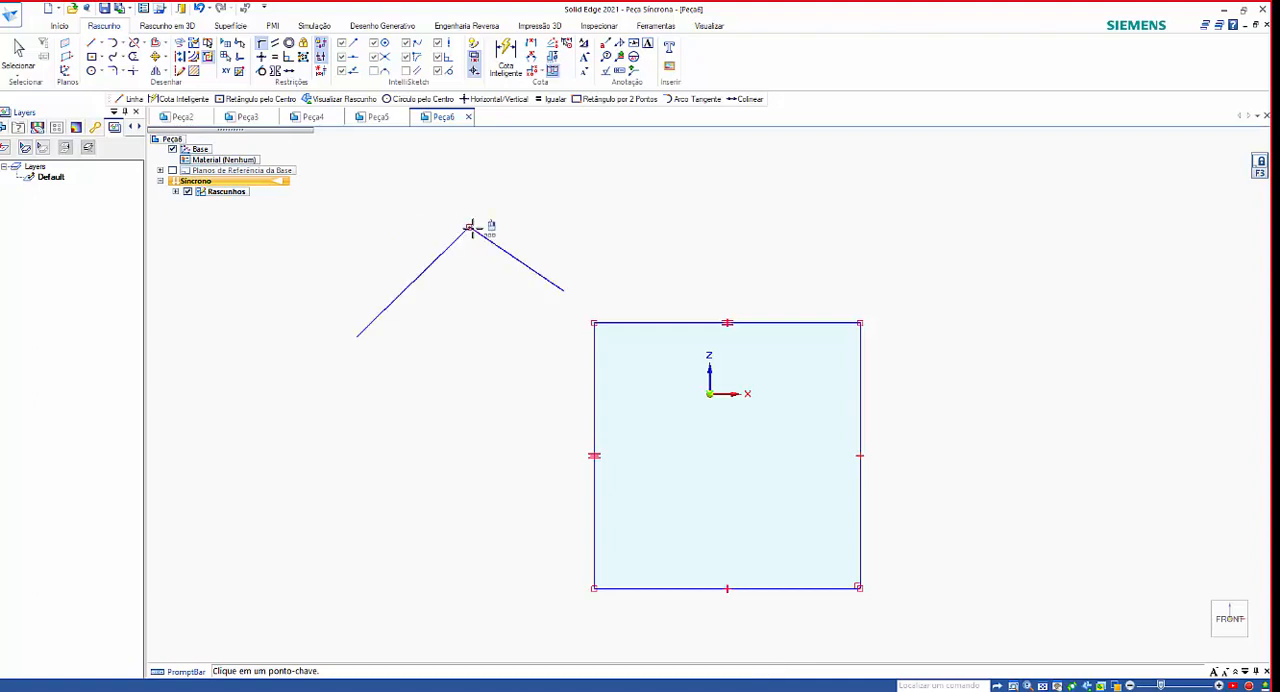
key(ctrl+z)
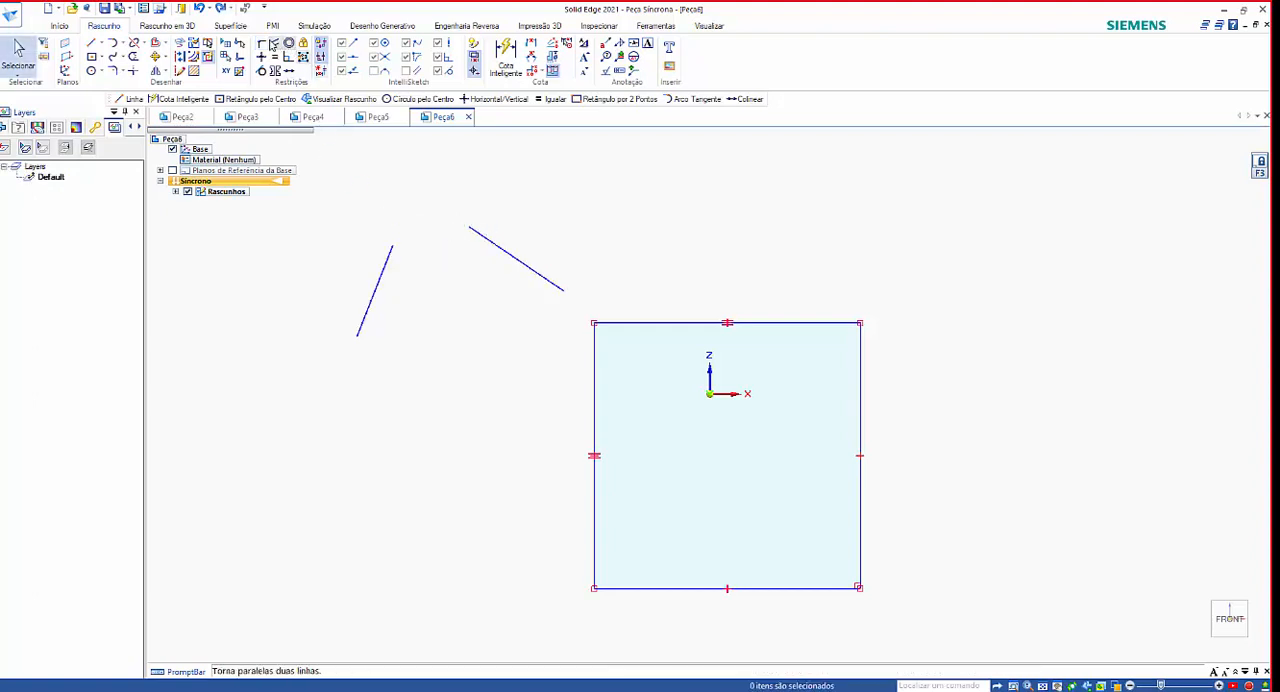
Repeat the Connect relationship with the shallower line's upper endpoint picked first, undo it and leave the command.
click(470, 228)
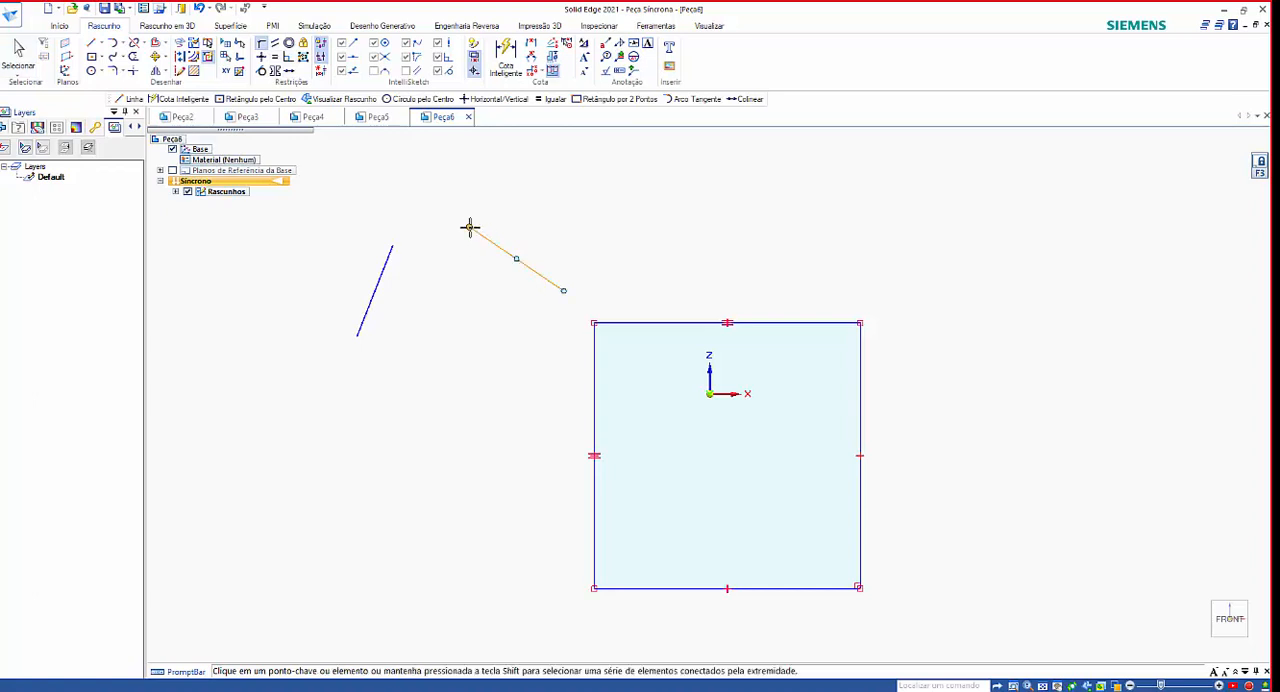
click(393, 245)
key(ctrl+z)
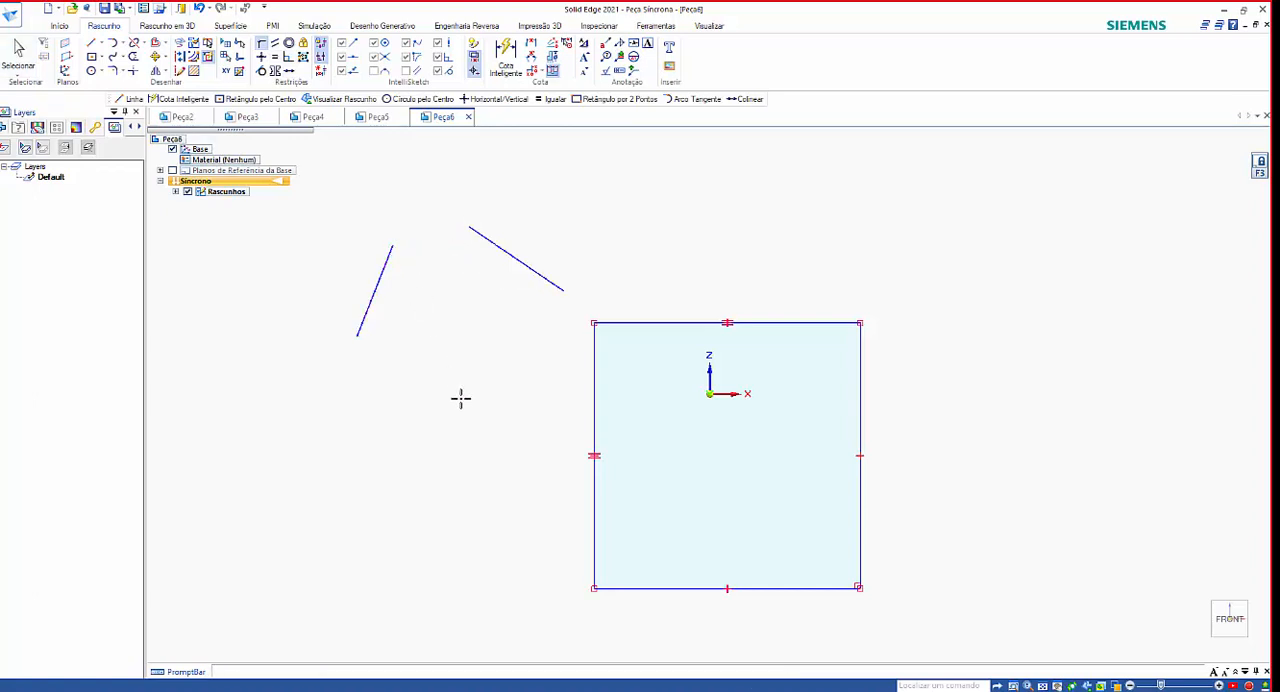
key(Escape)
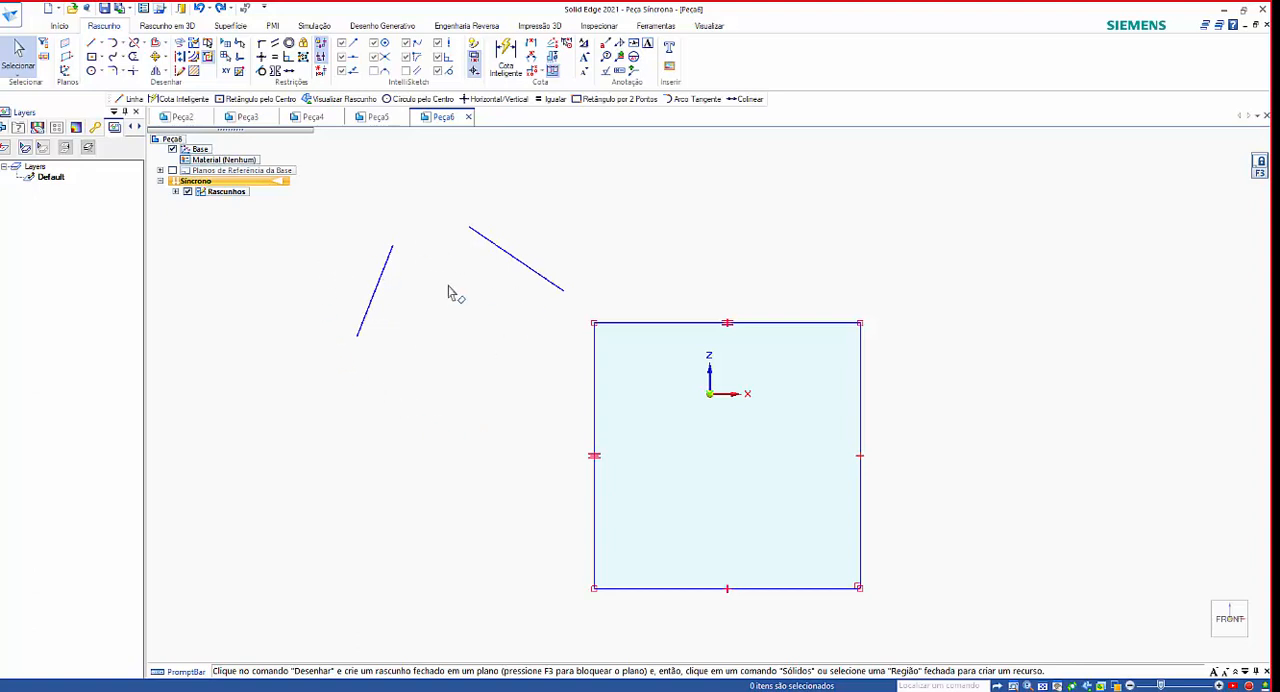
Try making the shallower slanted line parallel to the steep one as the controlling element, and undo it.
click(275, 45)
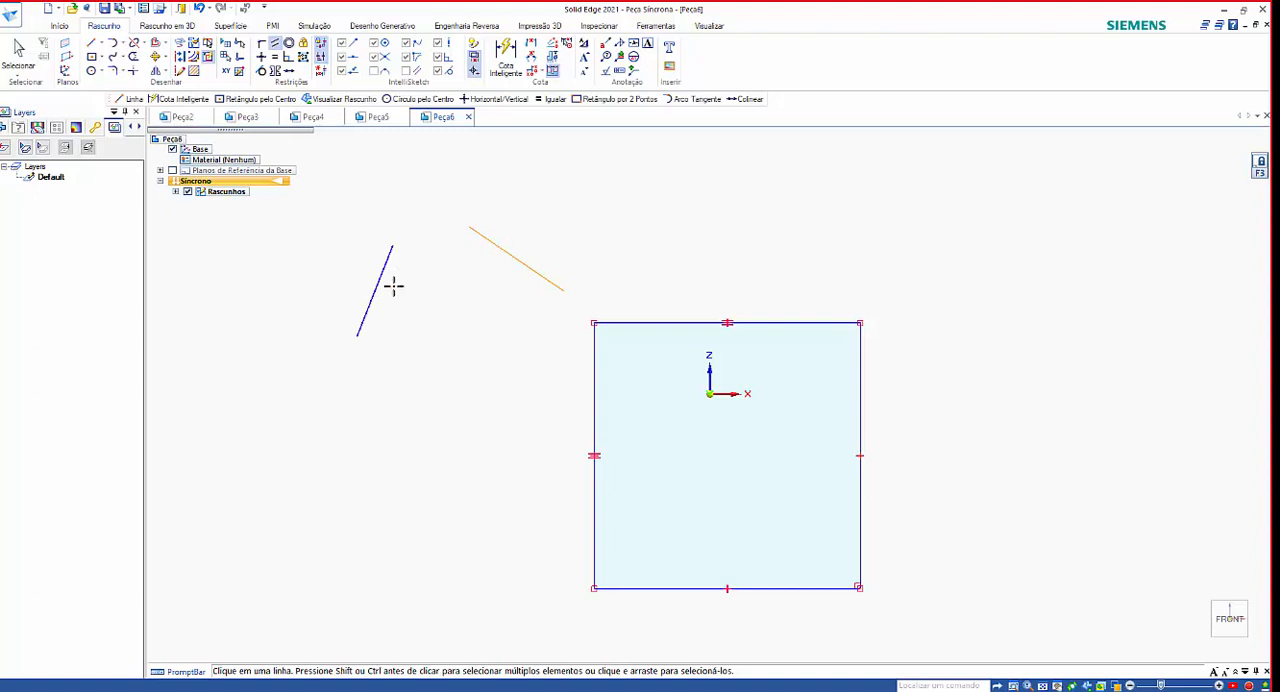
click(506, 248)
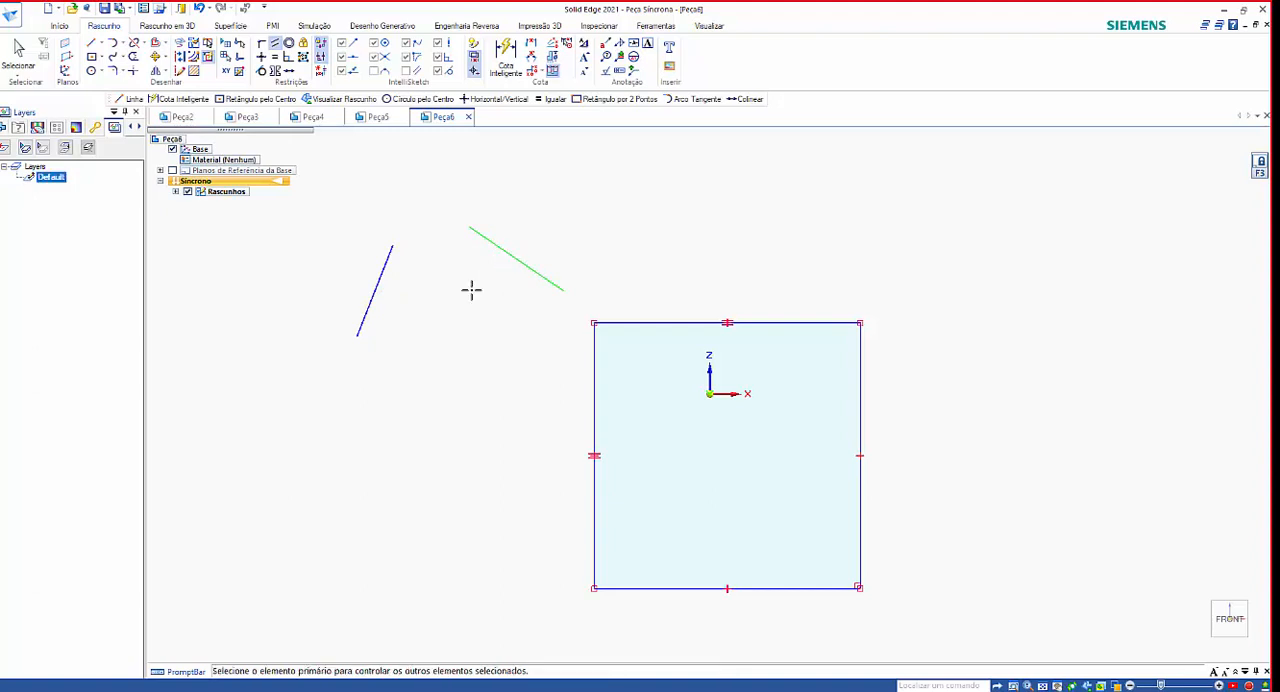
click(383, 273)
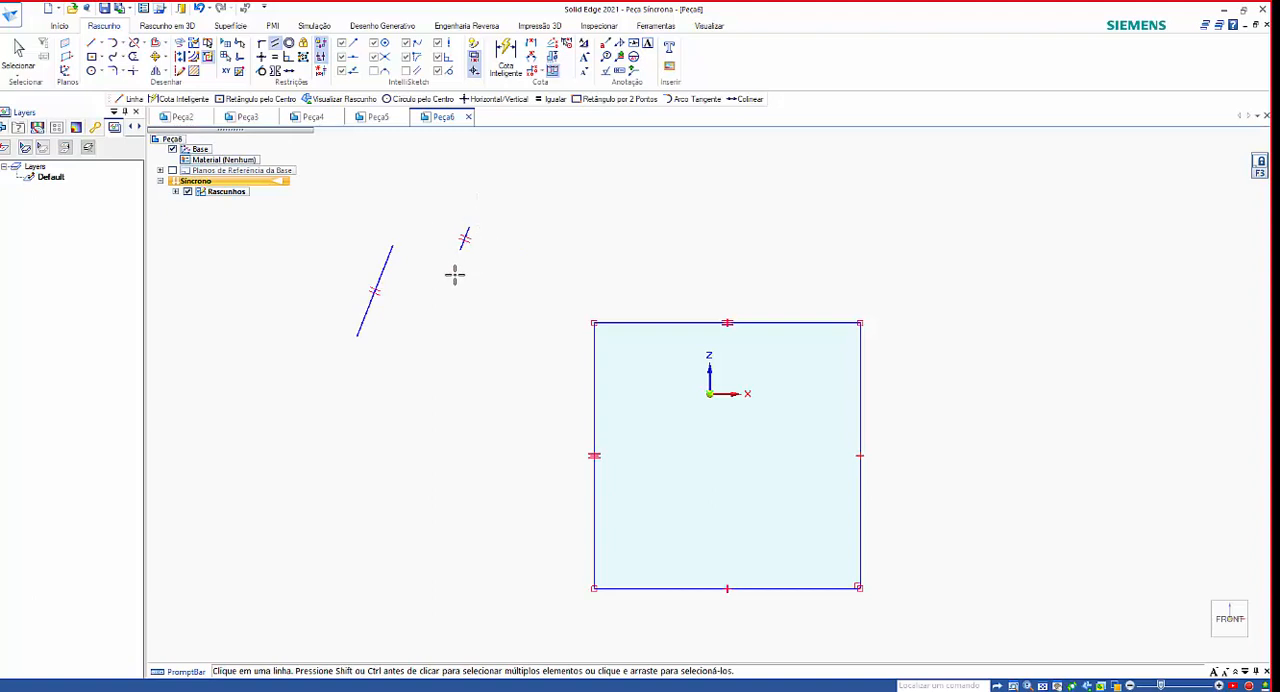
key(ctrl+z)
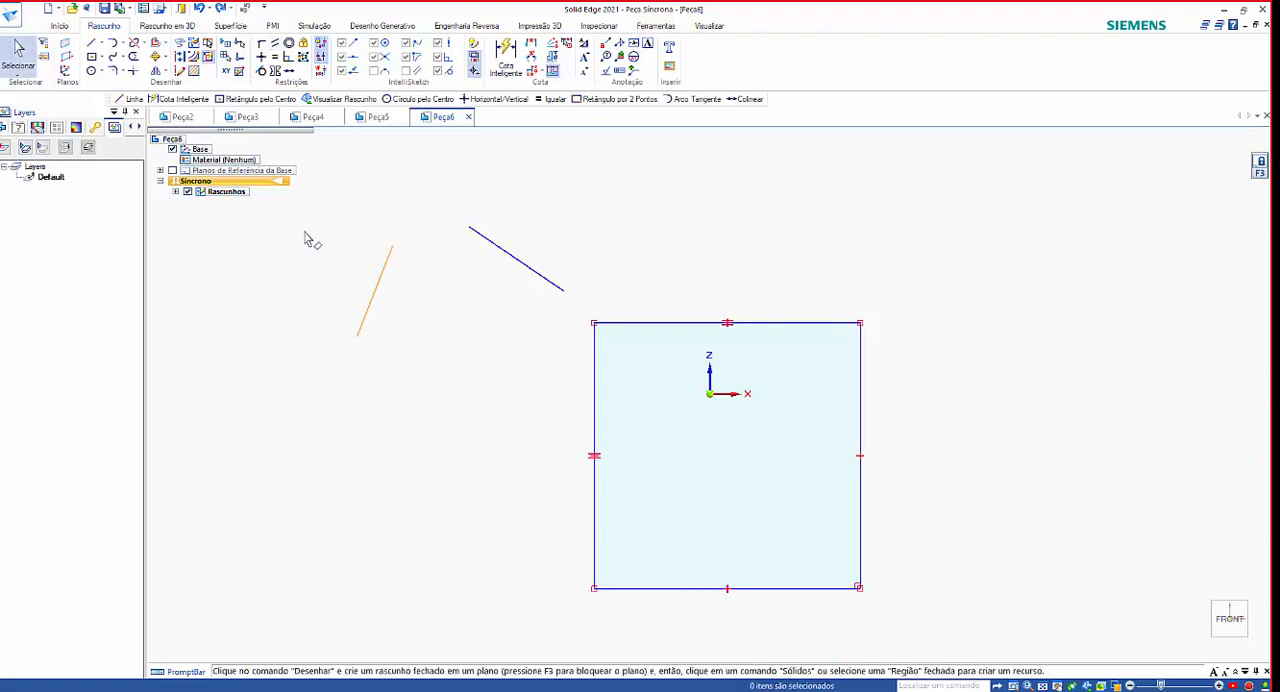
Try making the steep slanted line parallel to the shallower one as the controlling element, and undo it.
click(275, 43)
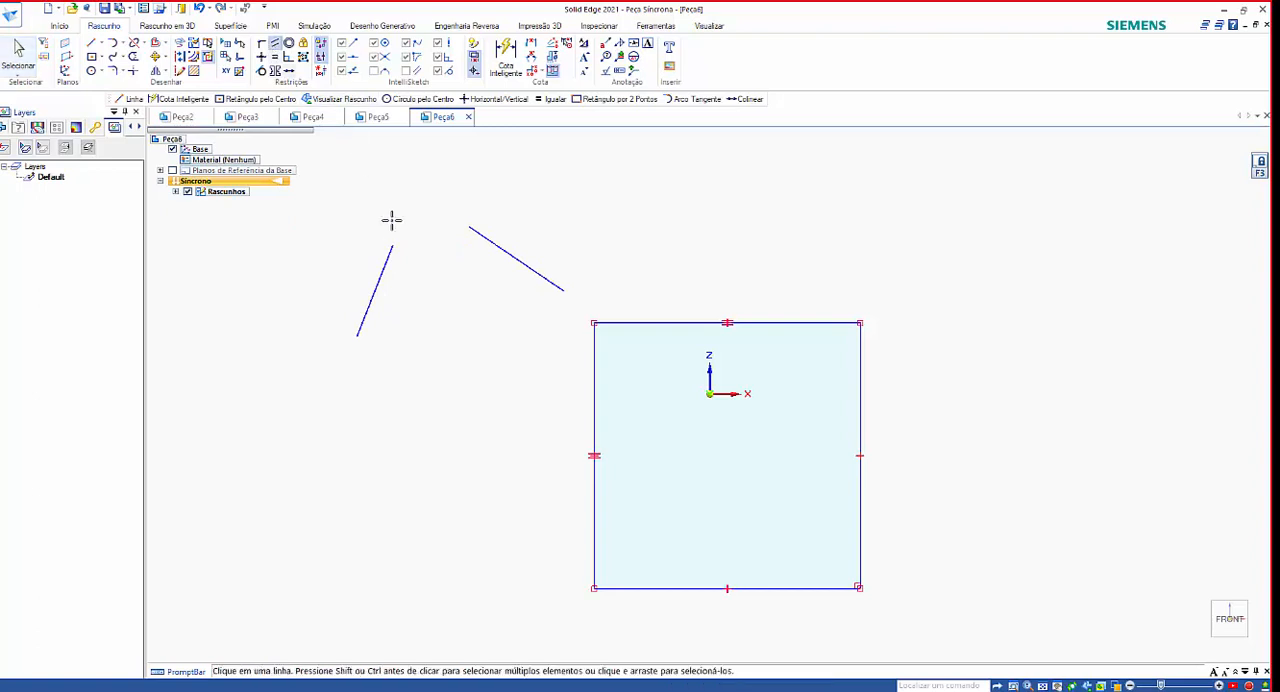
click(380, 265)
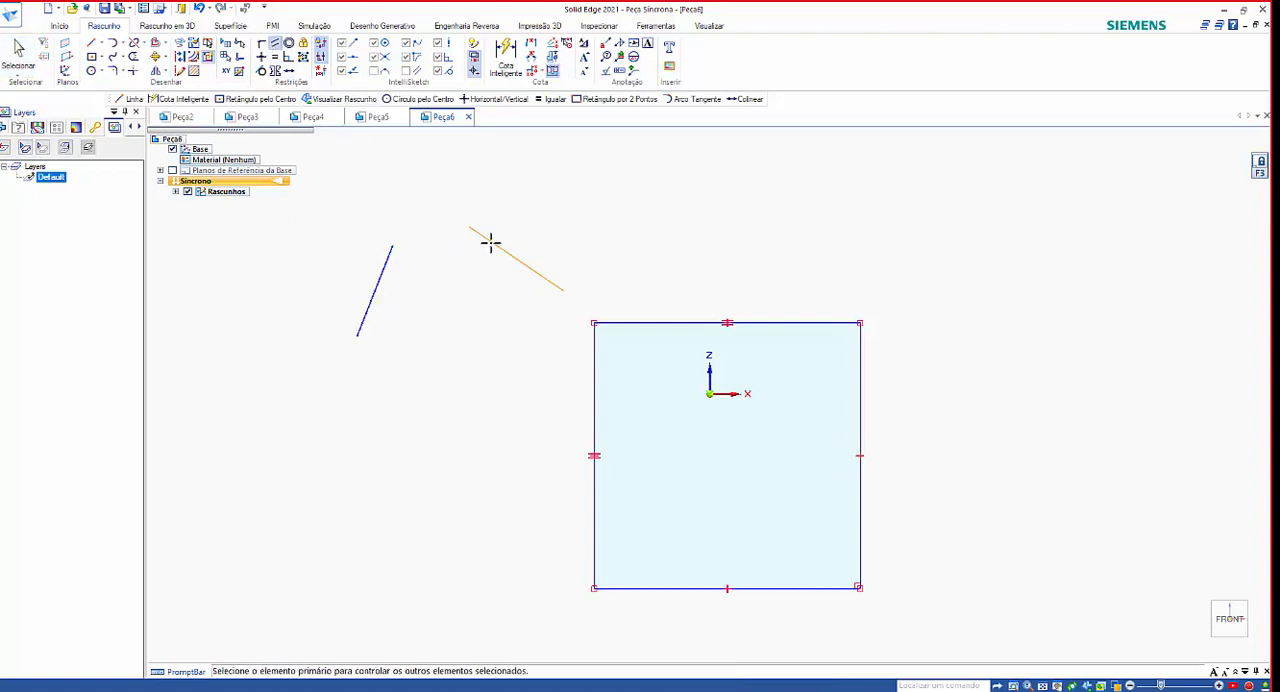
click(492, 244)
key(ctrl+z)
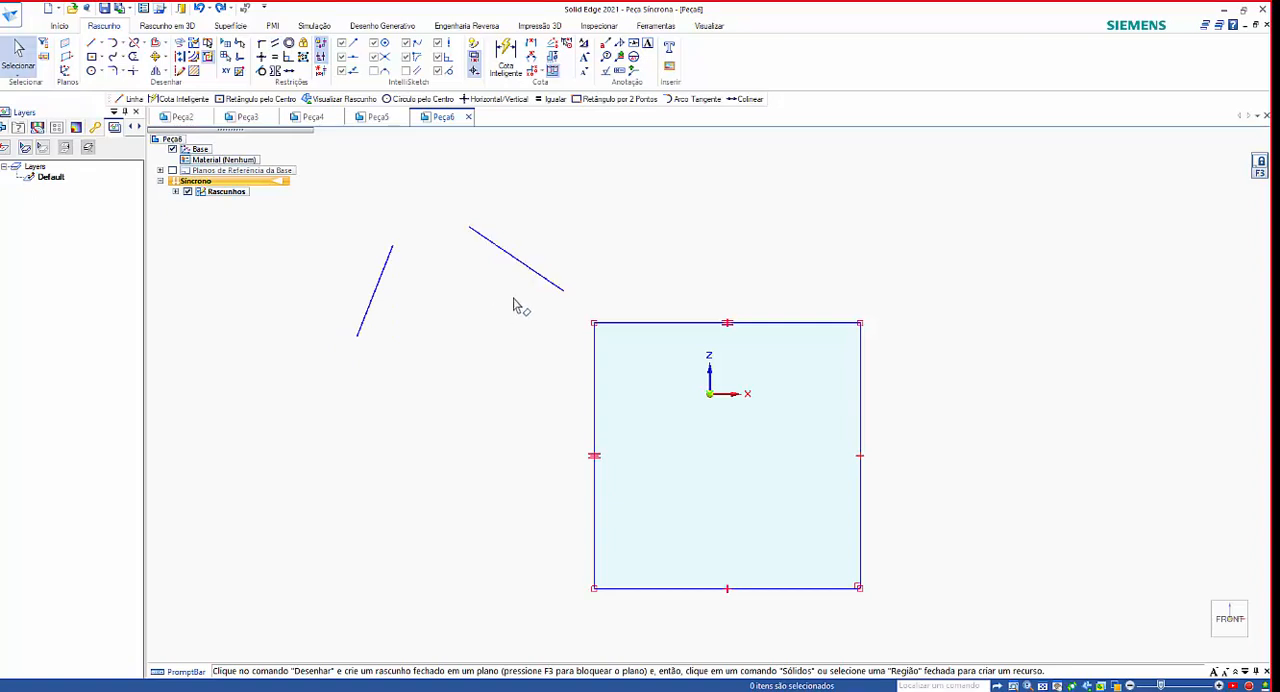
Apply Parallel relationships so both slanted lines follow the vertical side of the square nearest them as the controlling element.
click(273, 45)
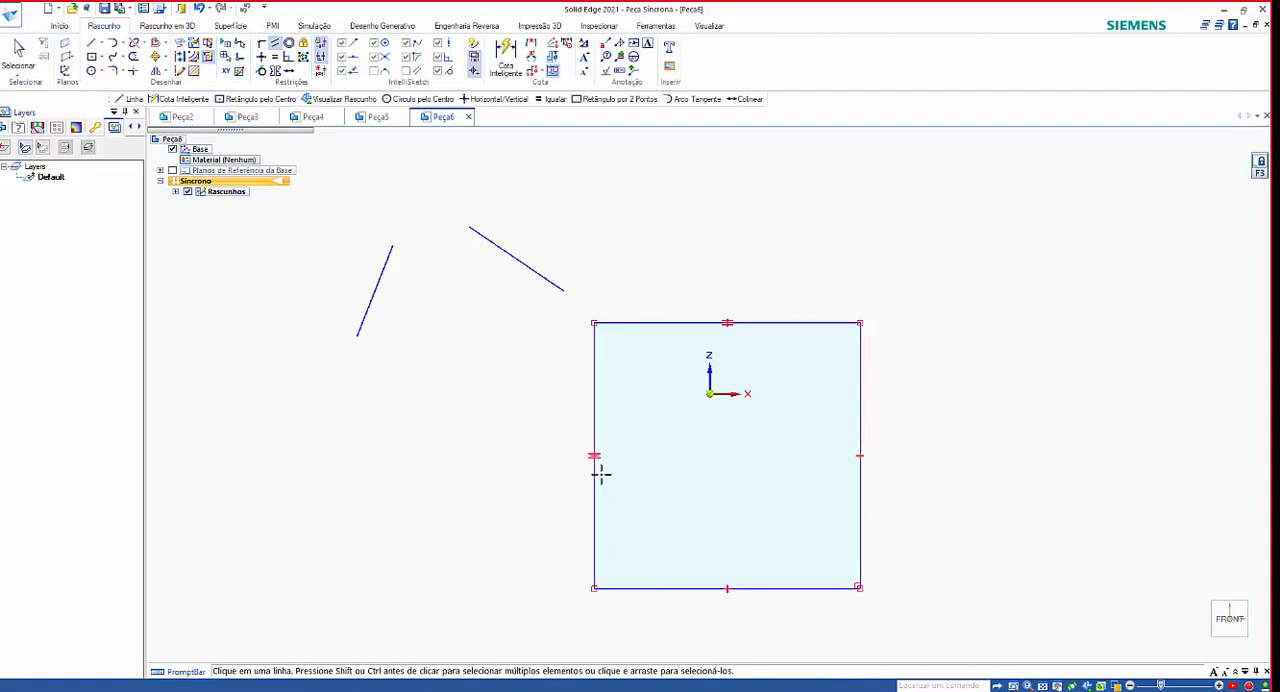
click(594, 403)
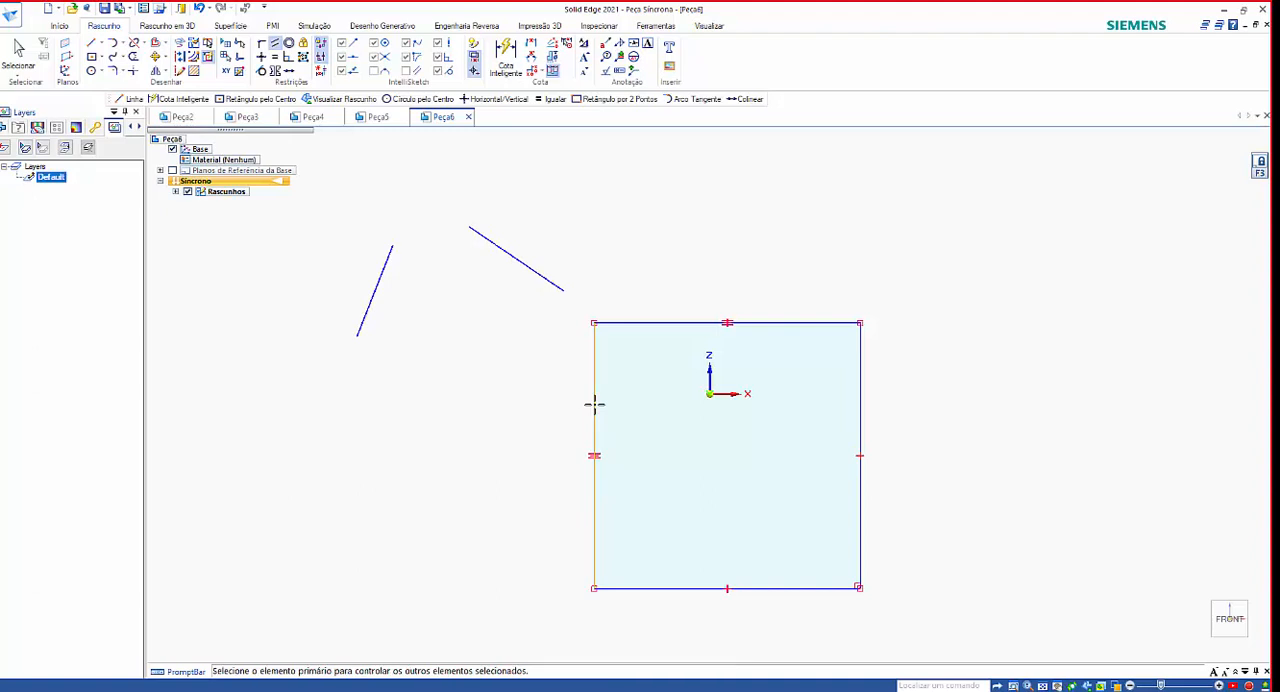
click(524, 268)
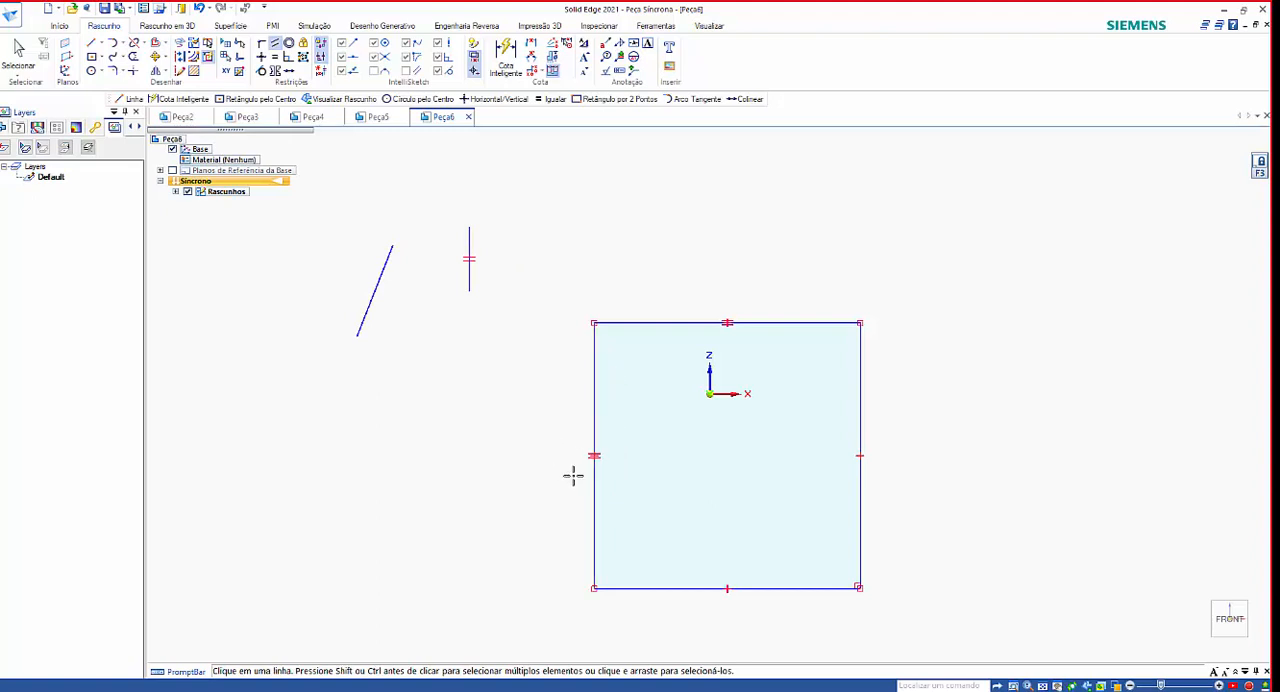
click(379, 282)
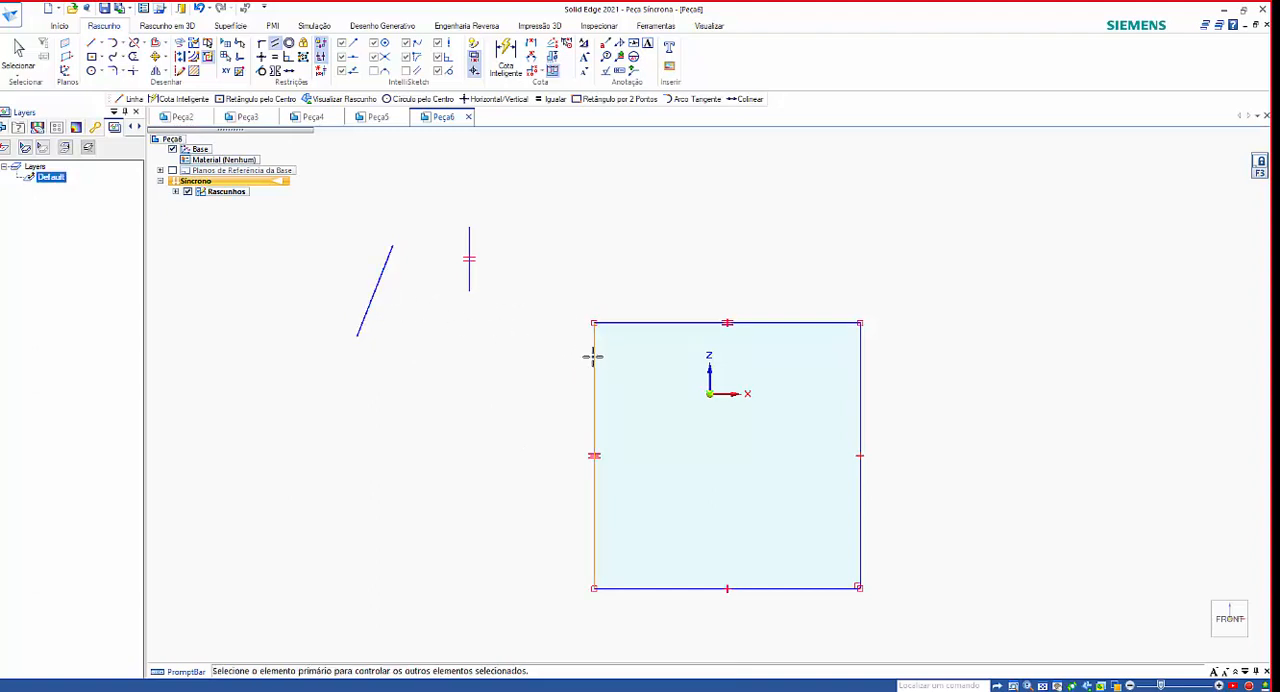
click(594, 362)
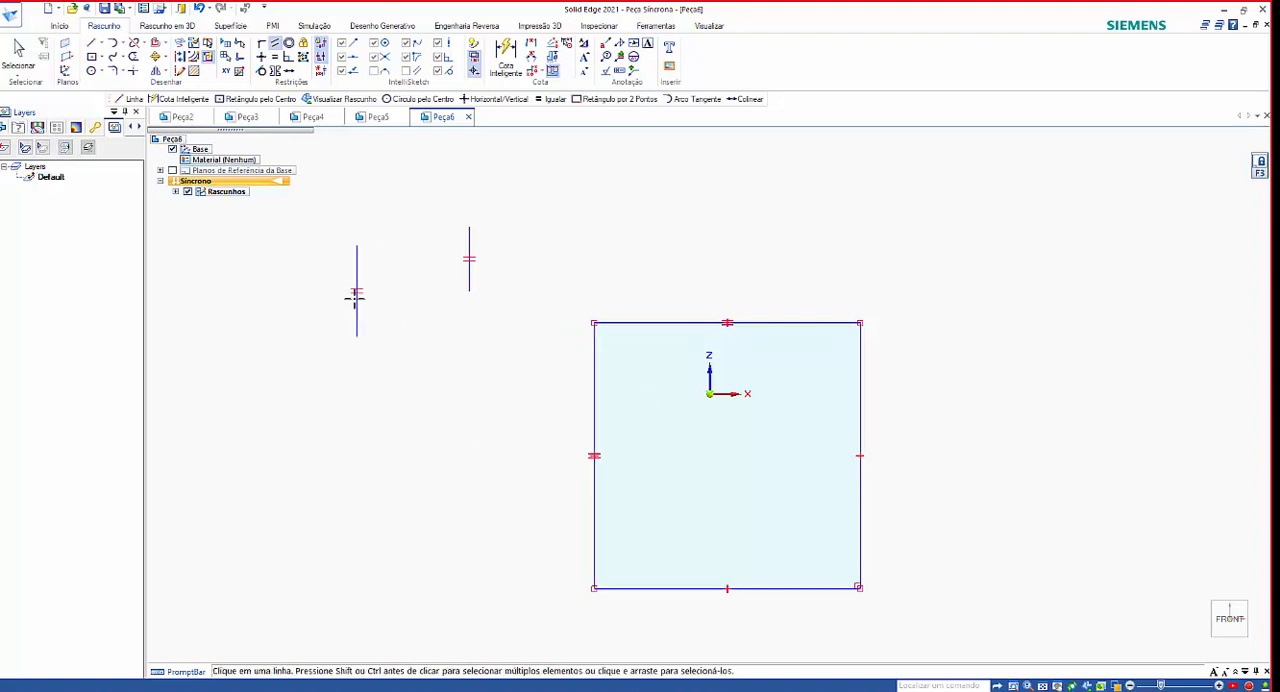
Try making the shorter free vertical line parallel to the square's upper edge as the controlling element.
click(470, 275)
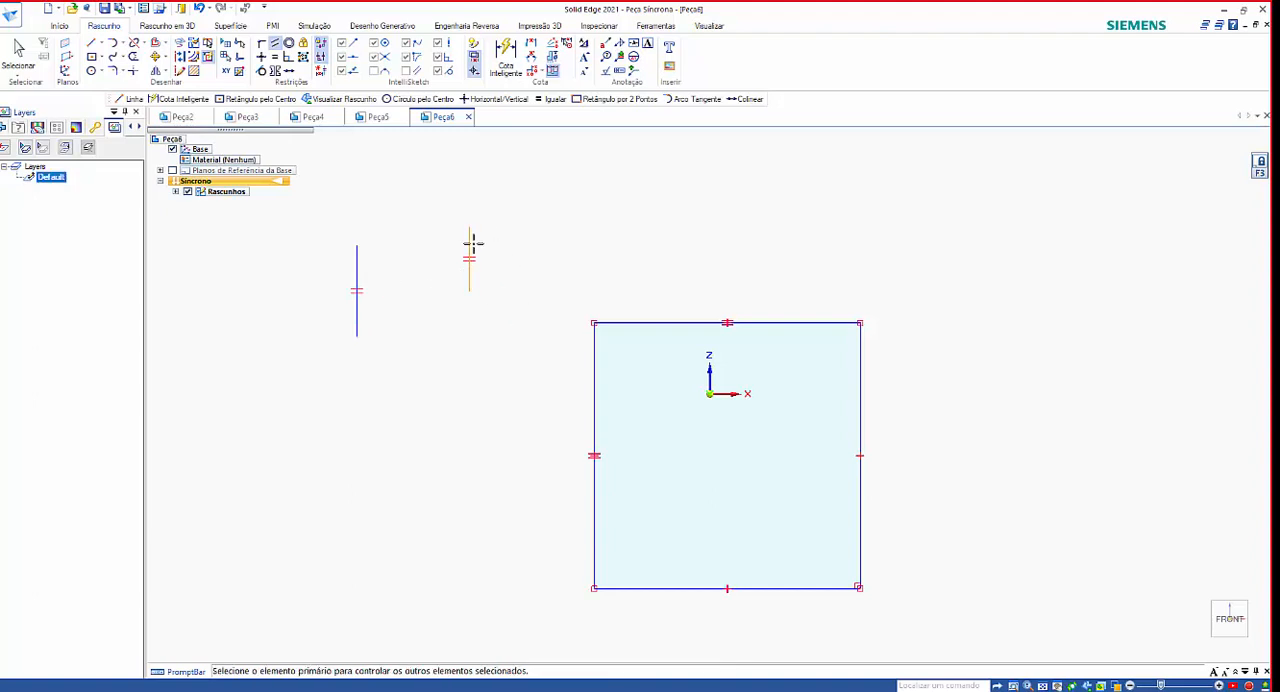
click(656, 322)
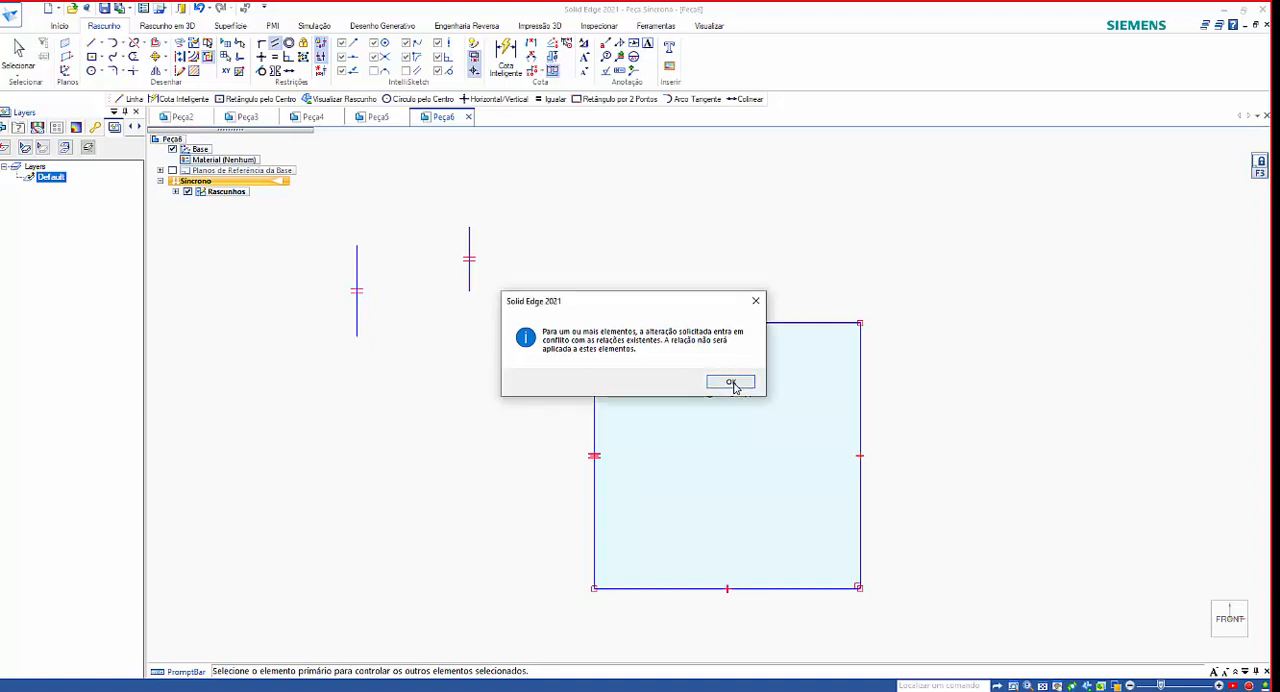
click(756, 302)
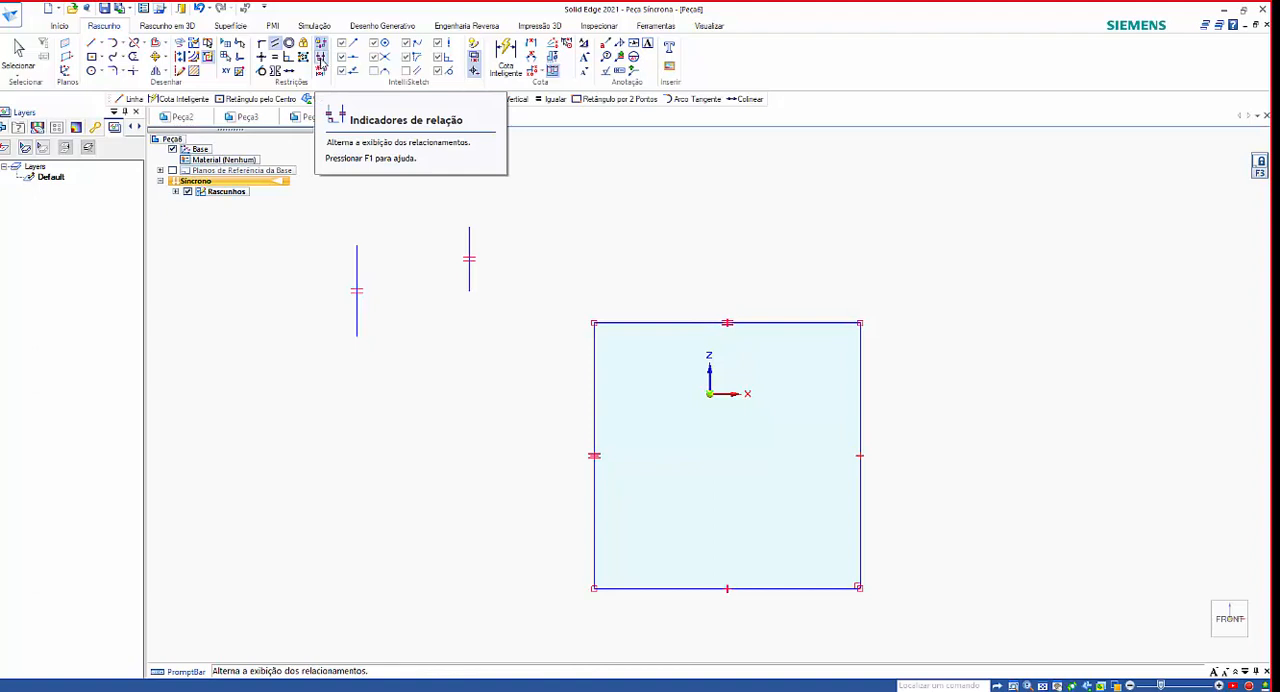
Toggle the display of the sketch relationship indicators off and back on, twice.
click(321, 60)
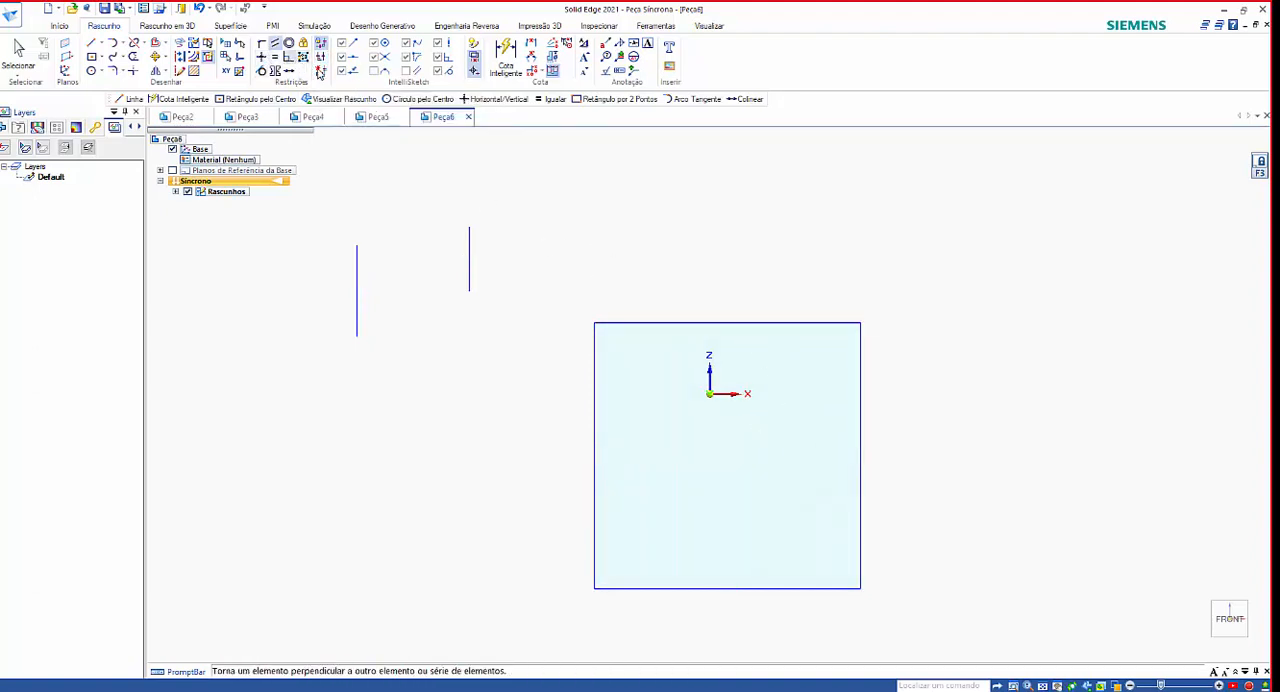
click(321, 60)
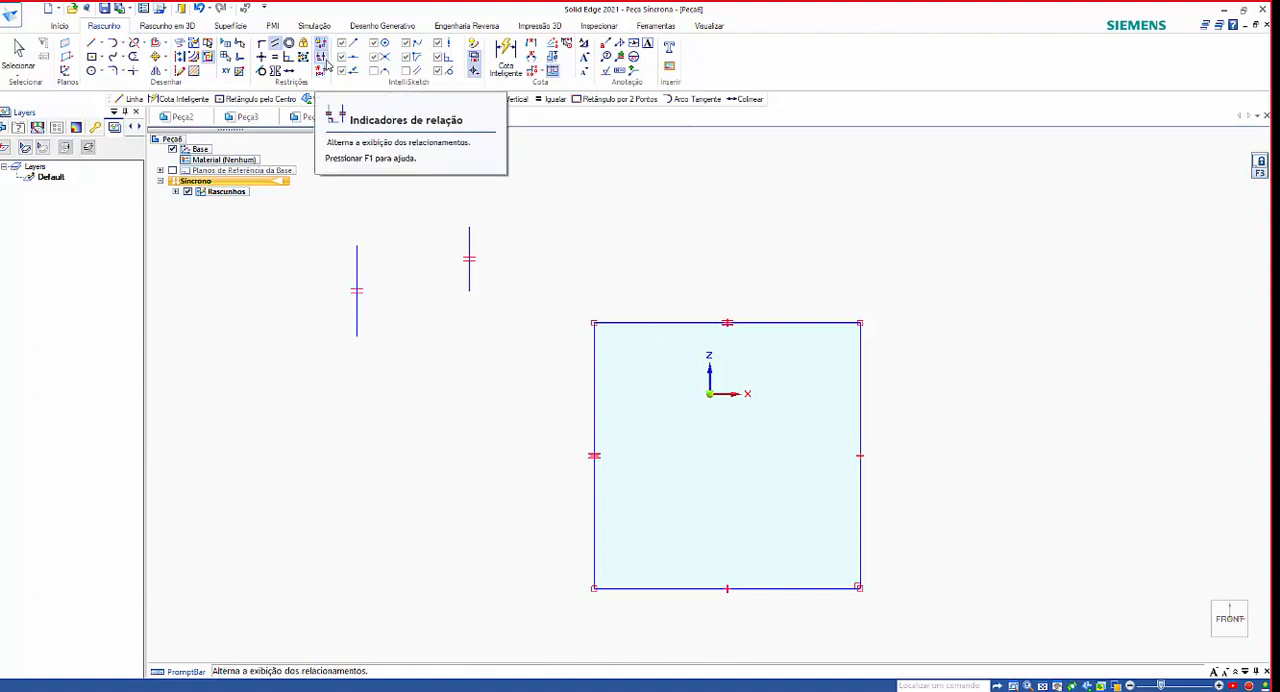
click(325, 62)
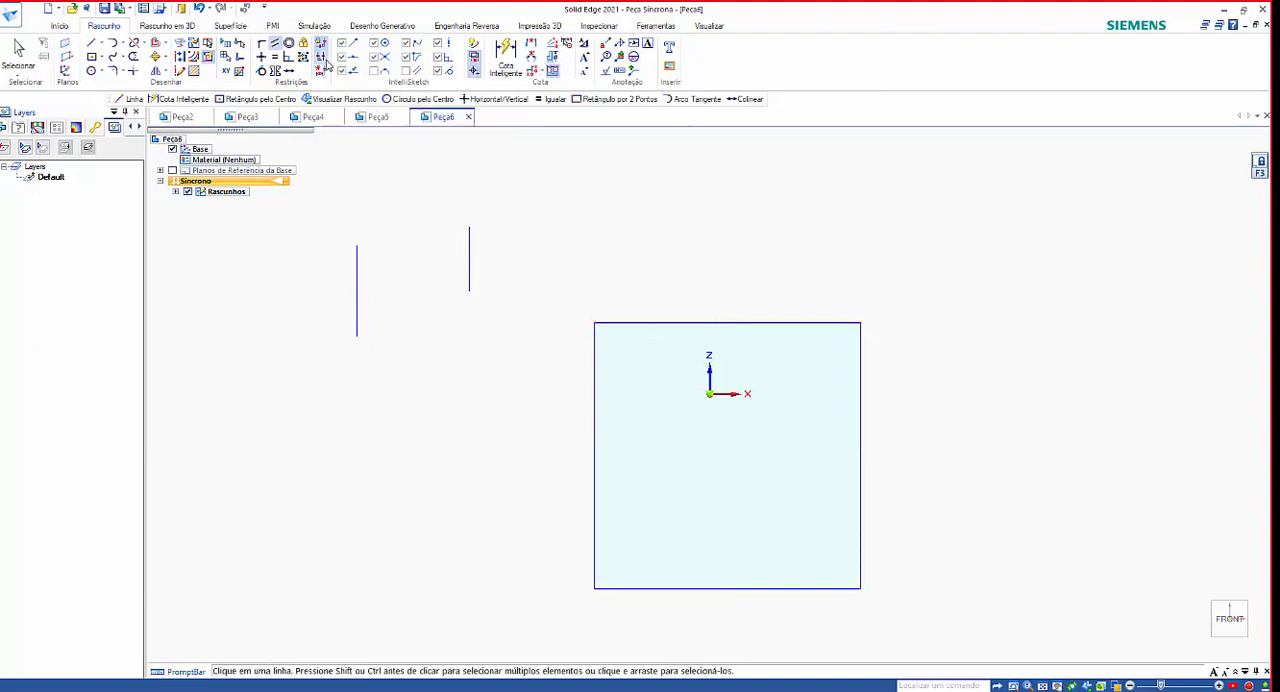
click(325, 62)
Sketch two connected lines forming an inverted V below the vertical lines, the second about 85 mm long at about 51°.
click(91, 43)
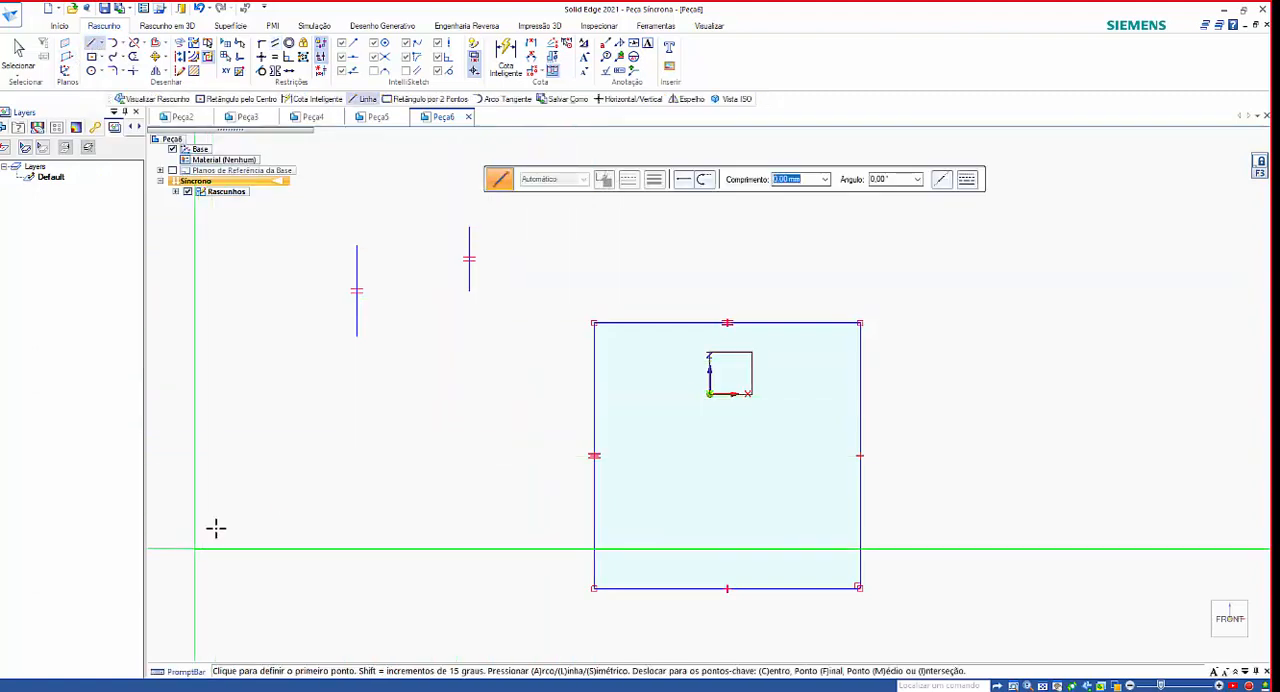
click(273, 466)
click(372, 393)
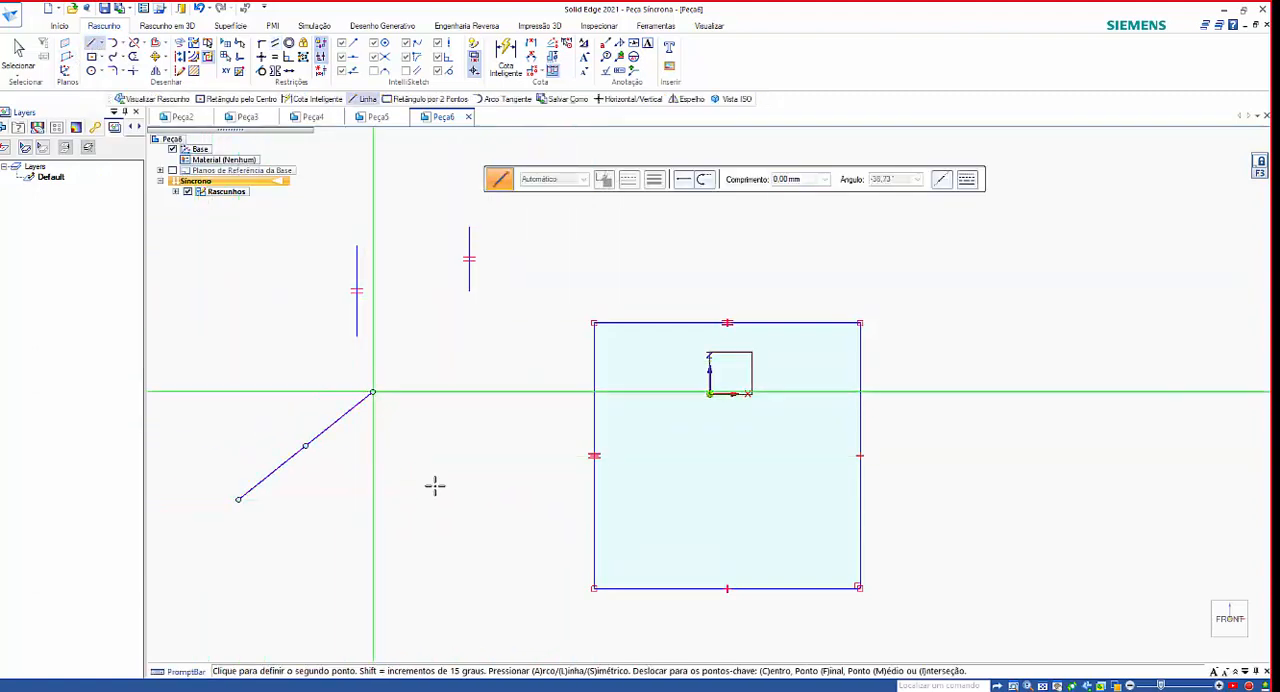
click(477, 521)
right_click(513, 489)
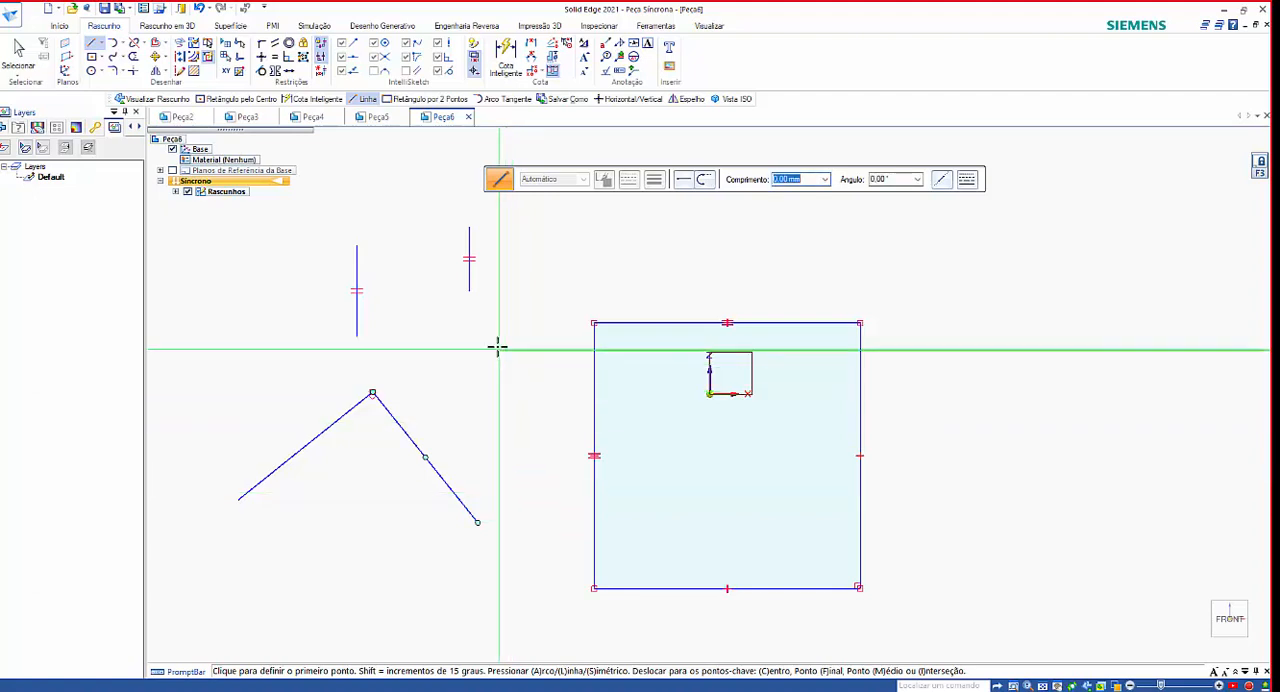
Sketch a small V below the inverted V, with a slanted line joined at its lower end to a vertical line about 46 mm long.
scroll(472, 324, down, 2)
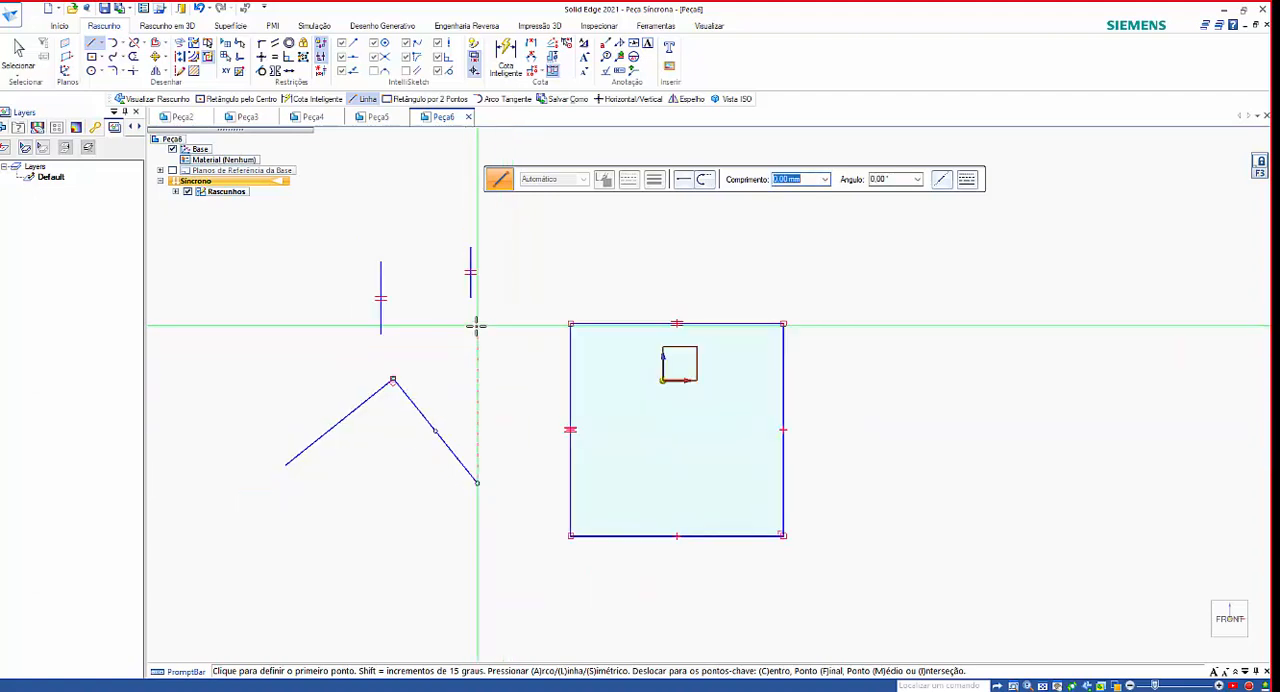
click(324, 512)
click(354, 558)
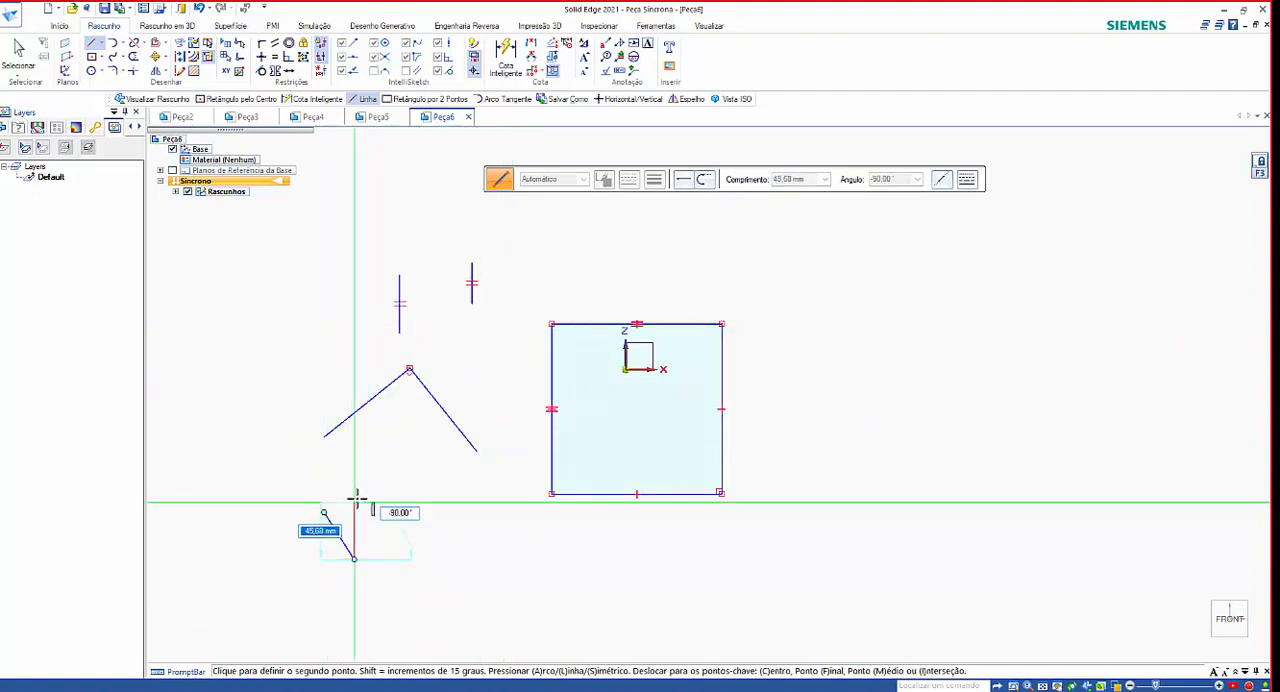
click(354, 497)
right_click(397, 409)
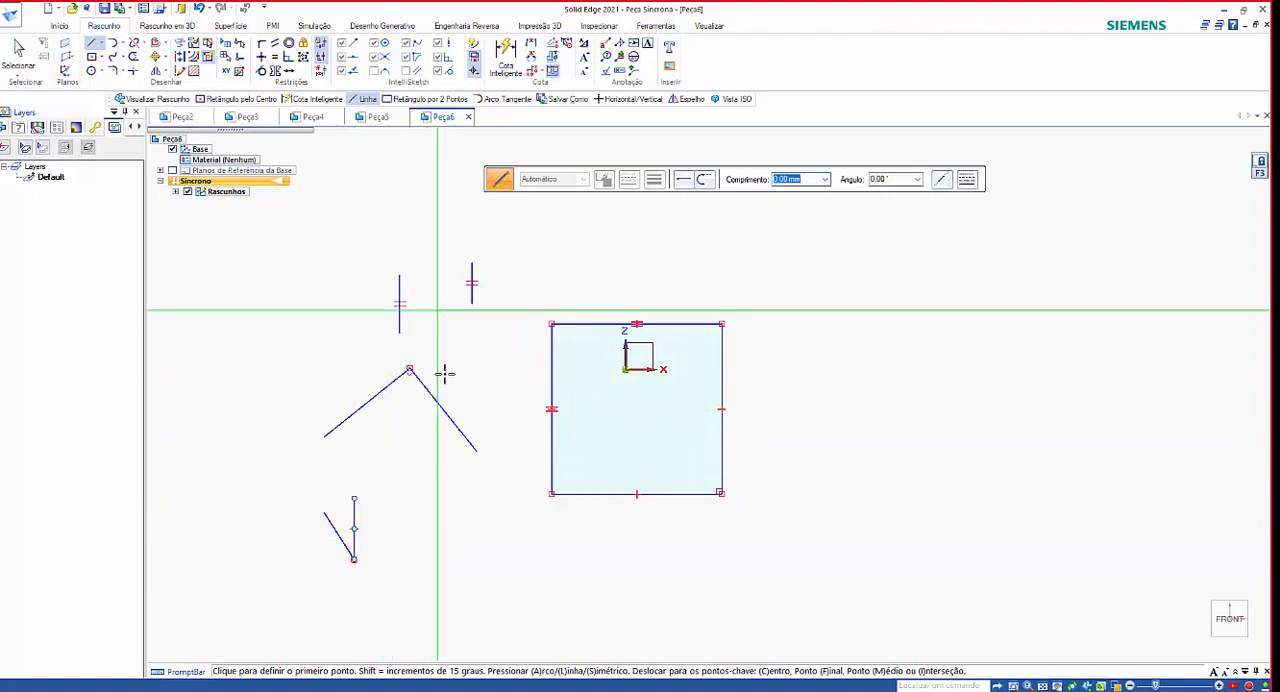
Sketch a single rising slanted line above and left of the inverted V, and end the Line command.
scroll(440, 402, up, 2)
scroll(365, 402, down, 2)
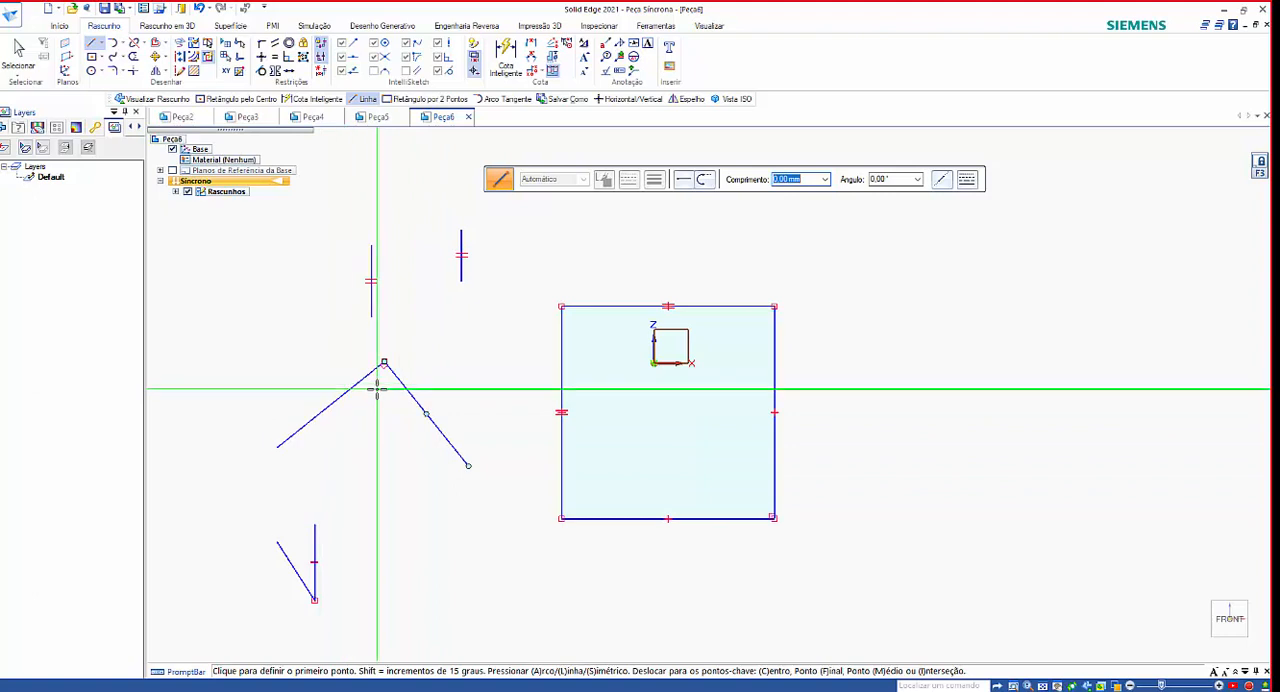
scroll(430, 428, down, 2)
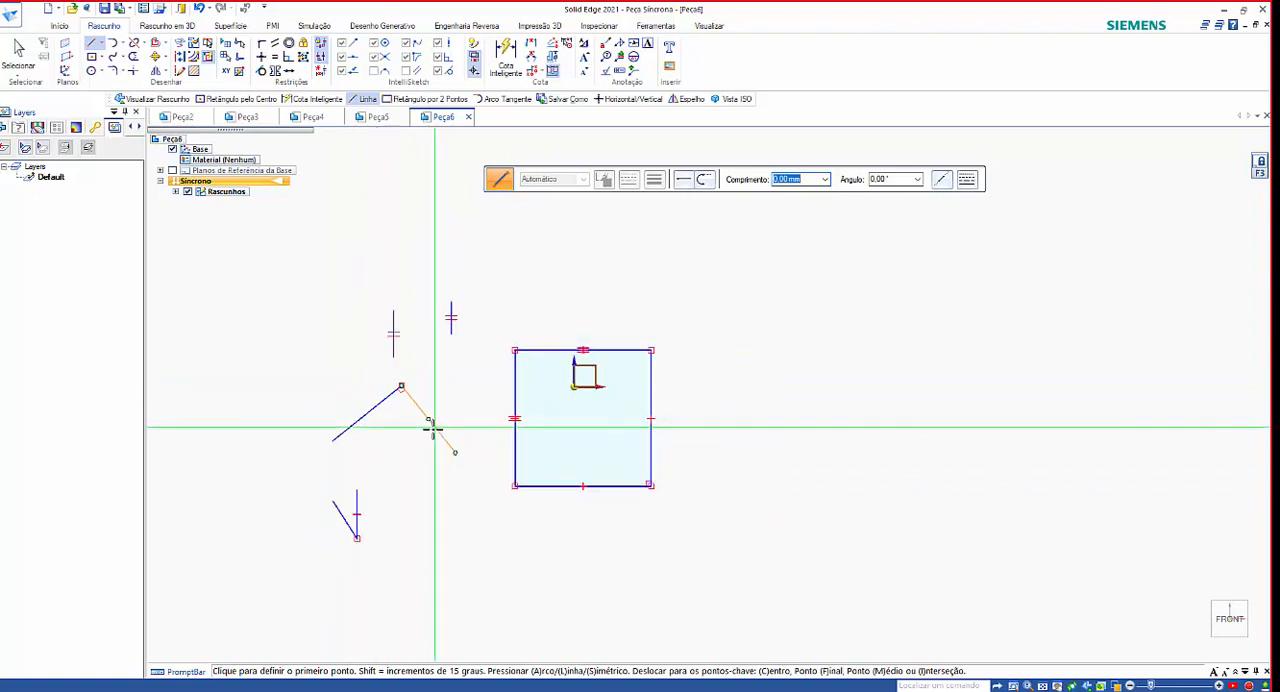
click(223, 320)
click(313, 249)
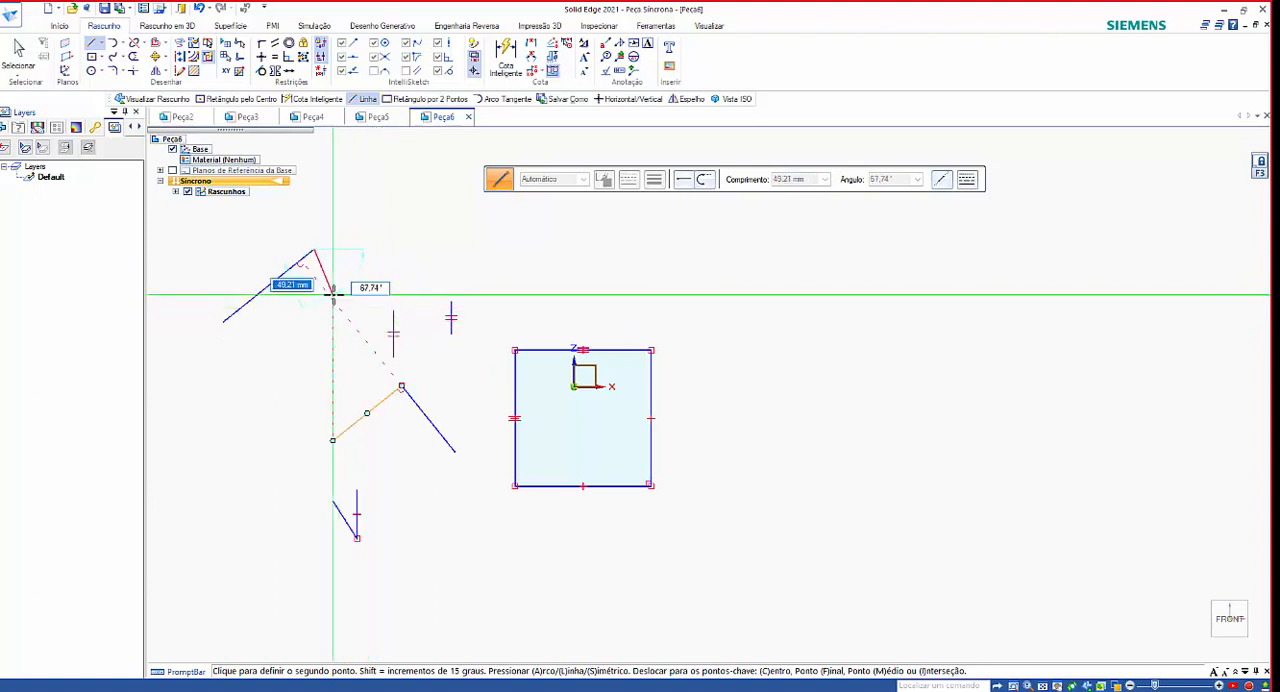
key(Escape)
Try applying the Perpendicular relationship between the two lines of the inverted V.
scroll(405, 418, up, 5)
scroll(366, 346, up, 2)
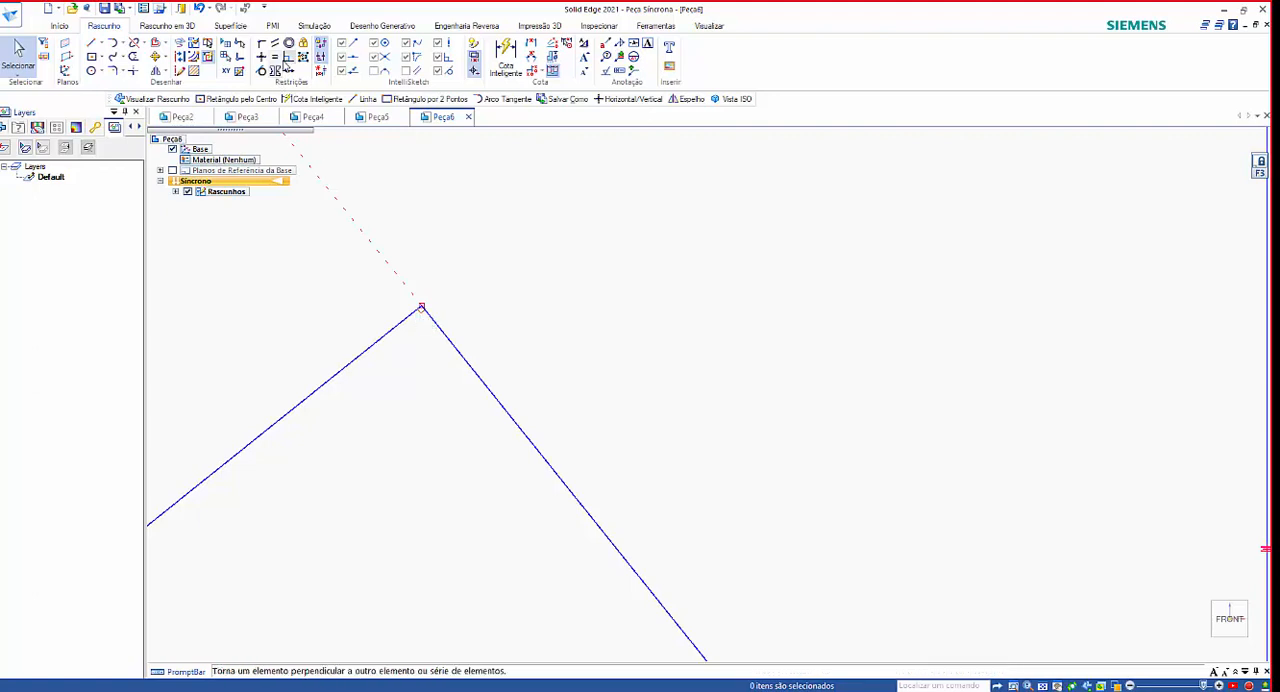
click(287, 62)
scroll(546, 266, down, 2)
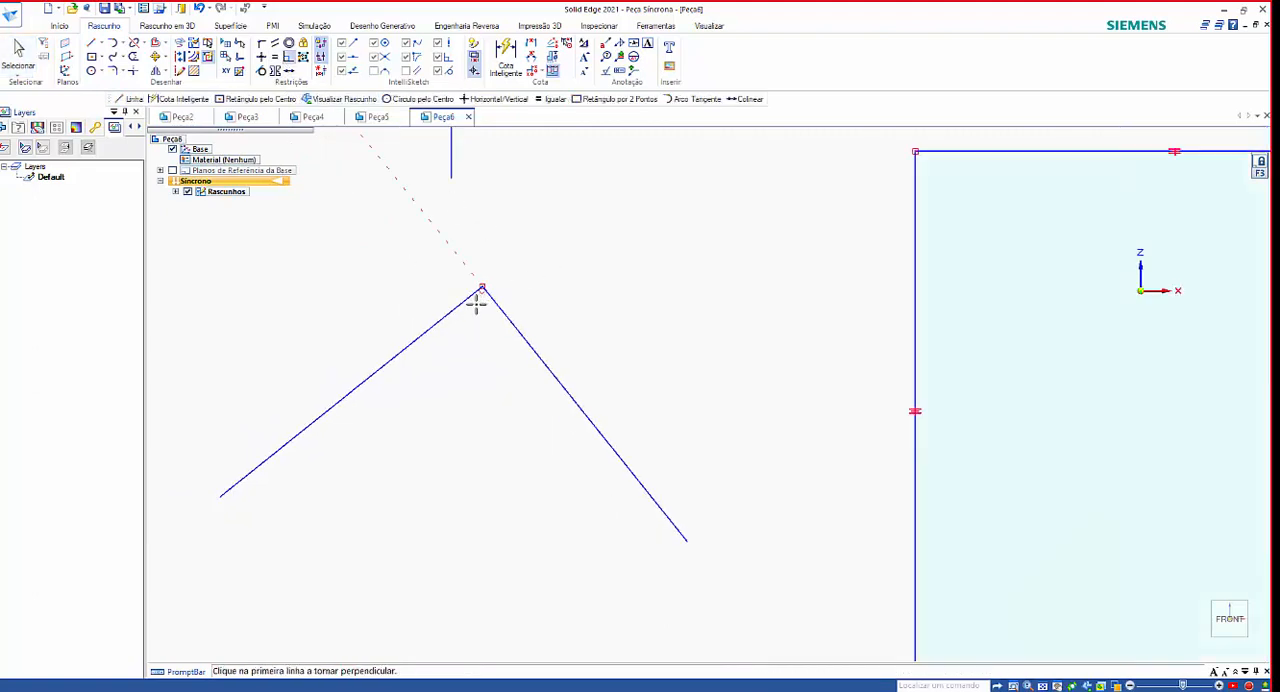
click(458, 305)
click(500, 313)
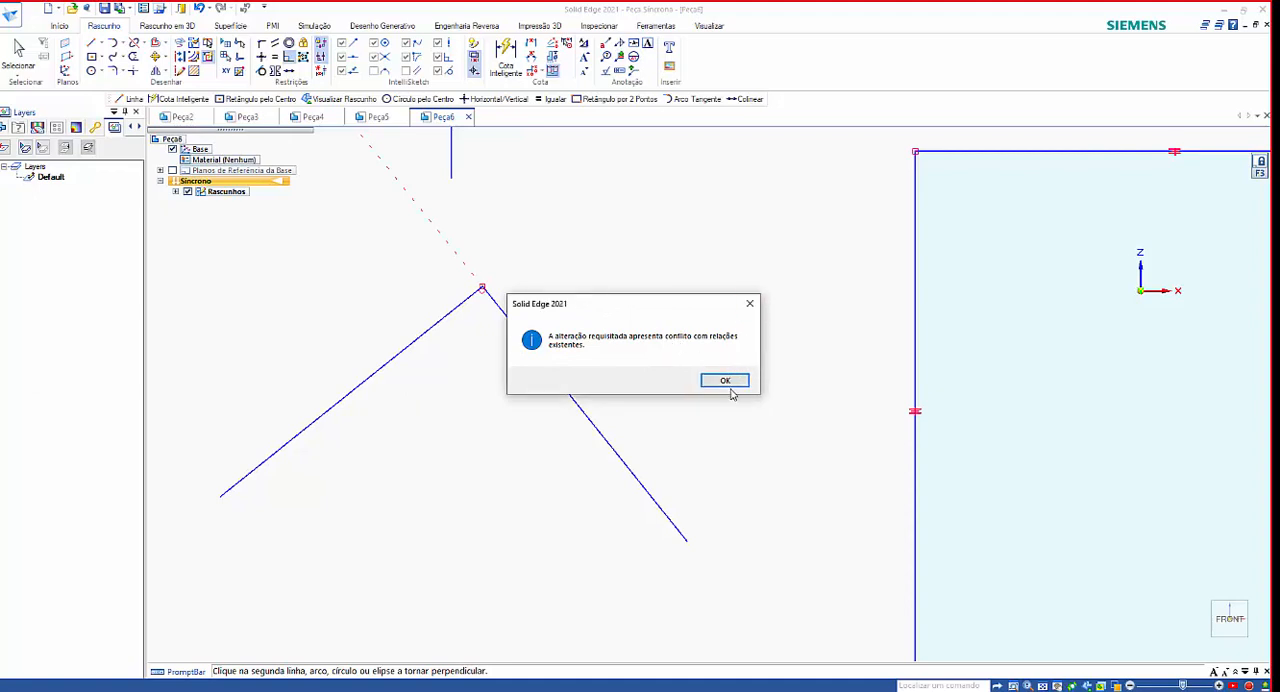
click(725, 381)
Make the small V's lines perpendicular, picking the slanted line first and the vertical line second, and undo it.
scroll(689, 280, down, 4)
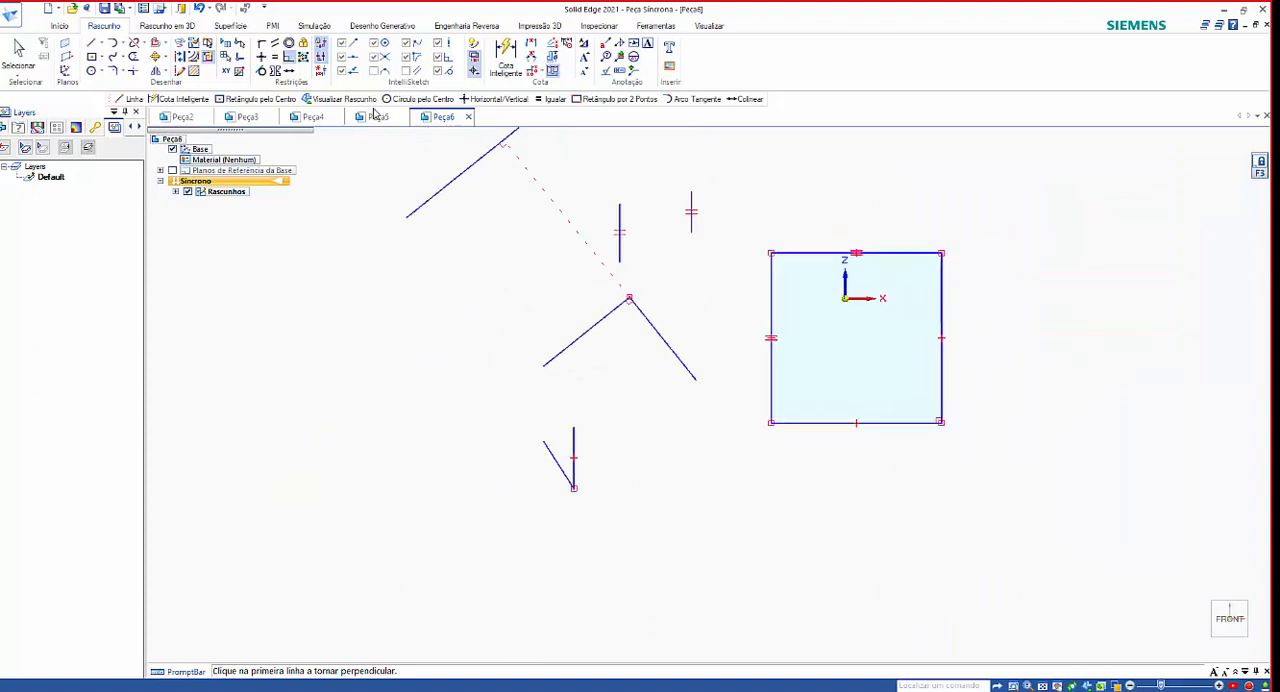
scroll(560, 477, up, 4)
click(569, 462)
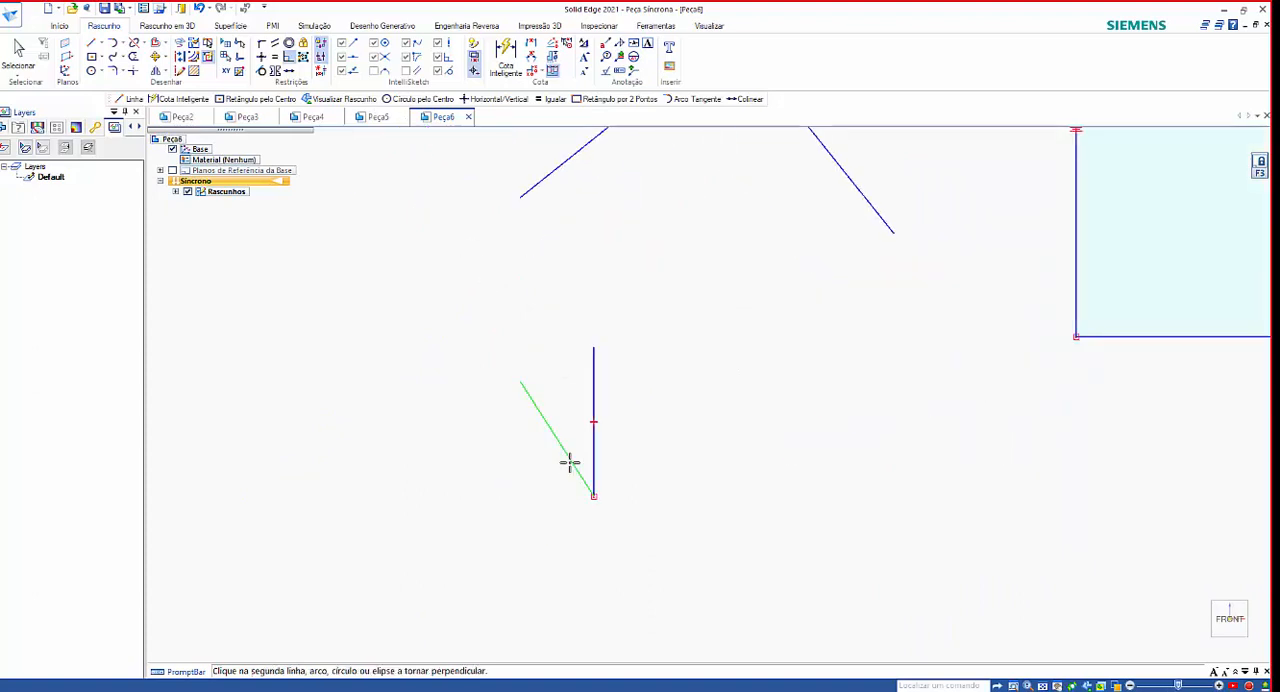
click(593, 443)
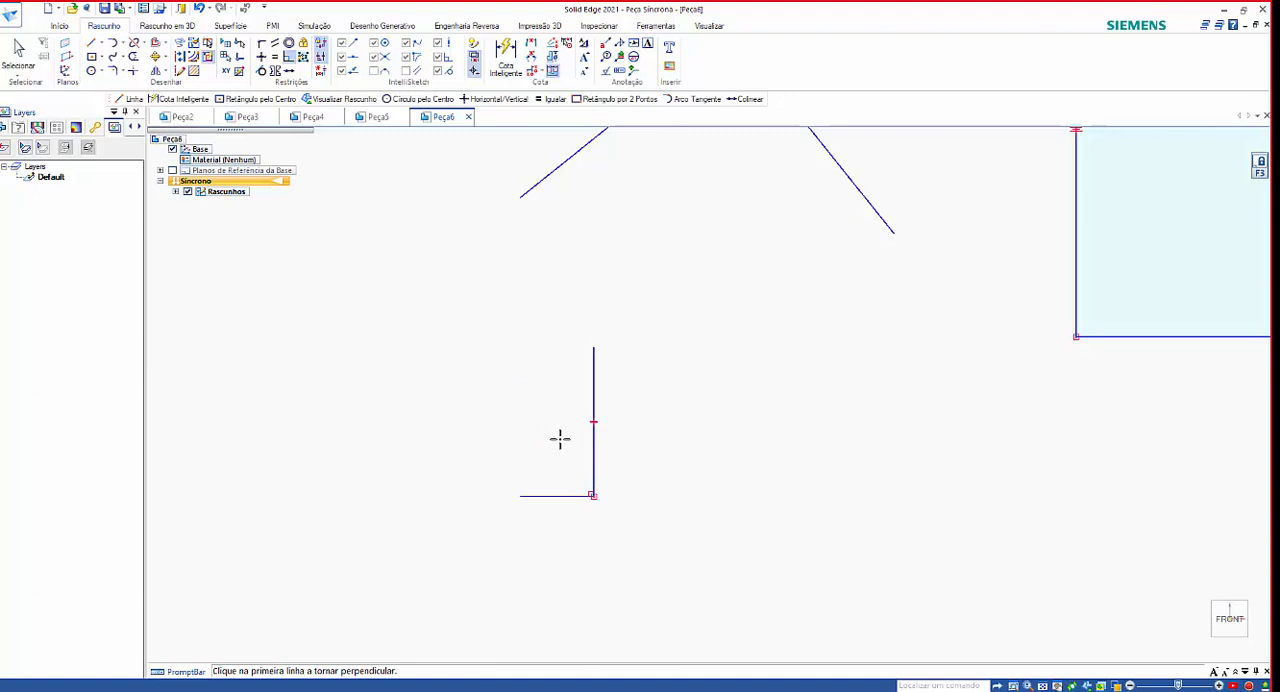
key(Escape)
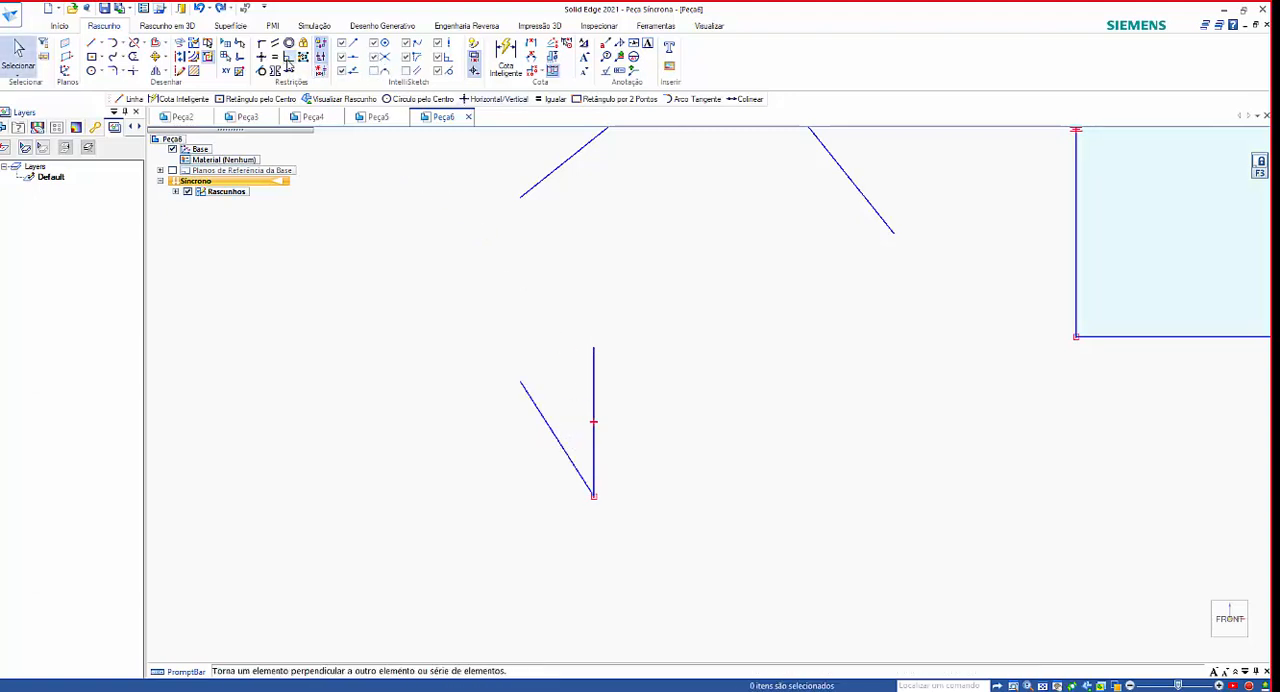
Apply the Perpendicular relationship to the small V, picking the vertical line first and the slanted line second.
click(288, 57)
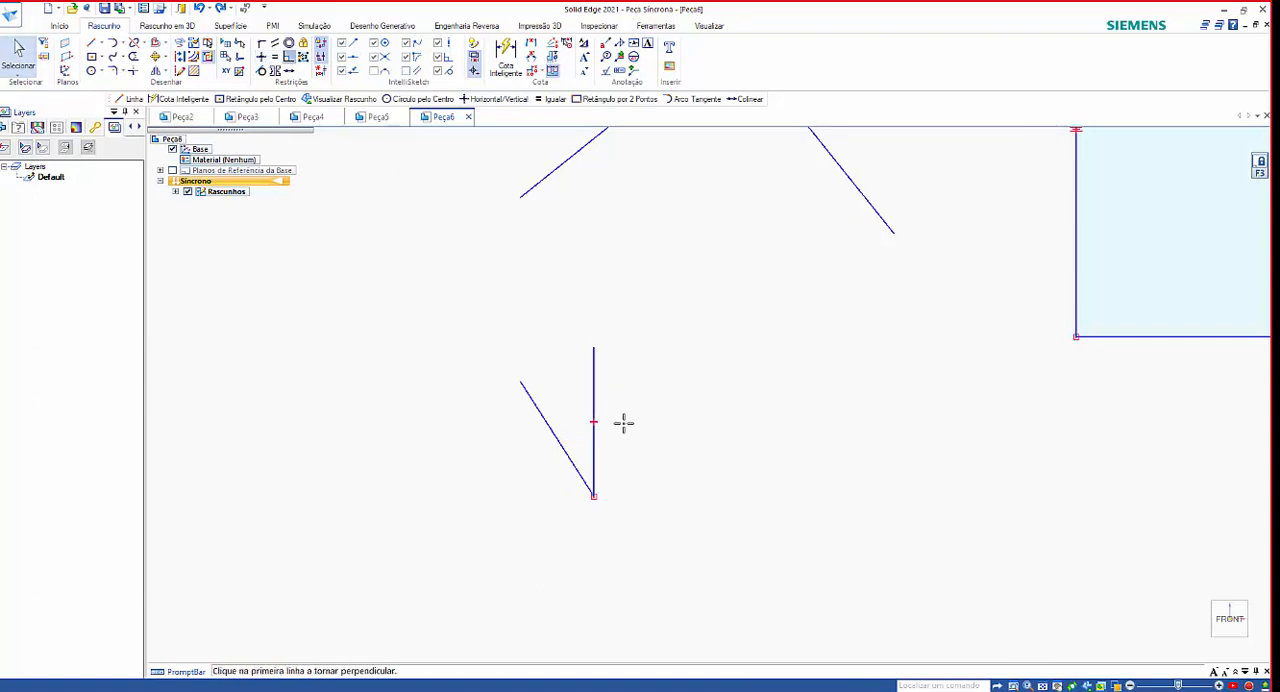
click(596, 457)
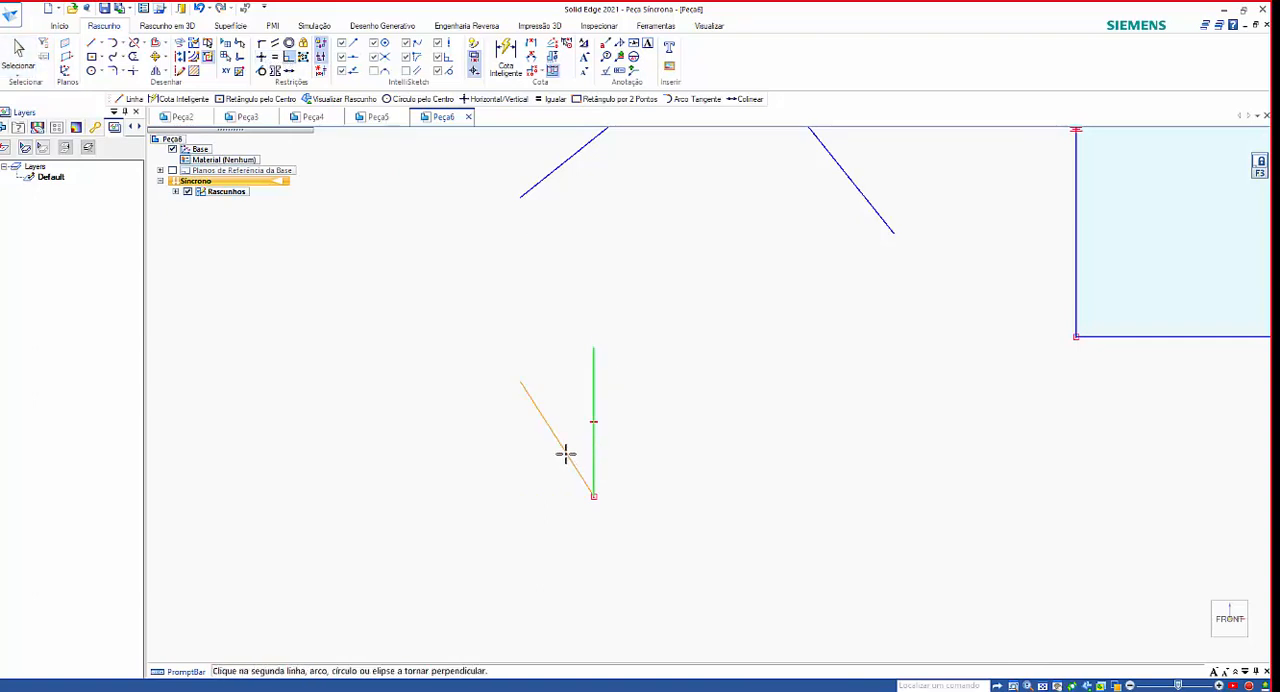
click(565, 453)
Sketch a circle about 171 mm in diameter above the square, centred up and to the left of its upper-left corner.
scroll(640, 472, down, 4)
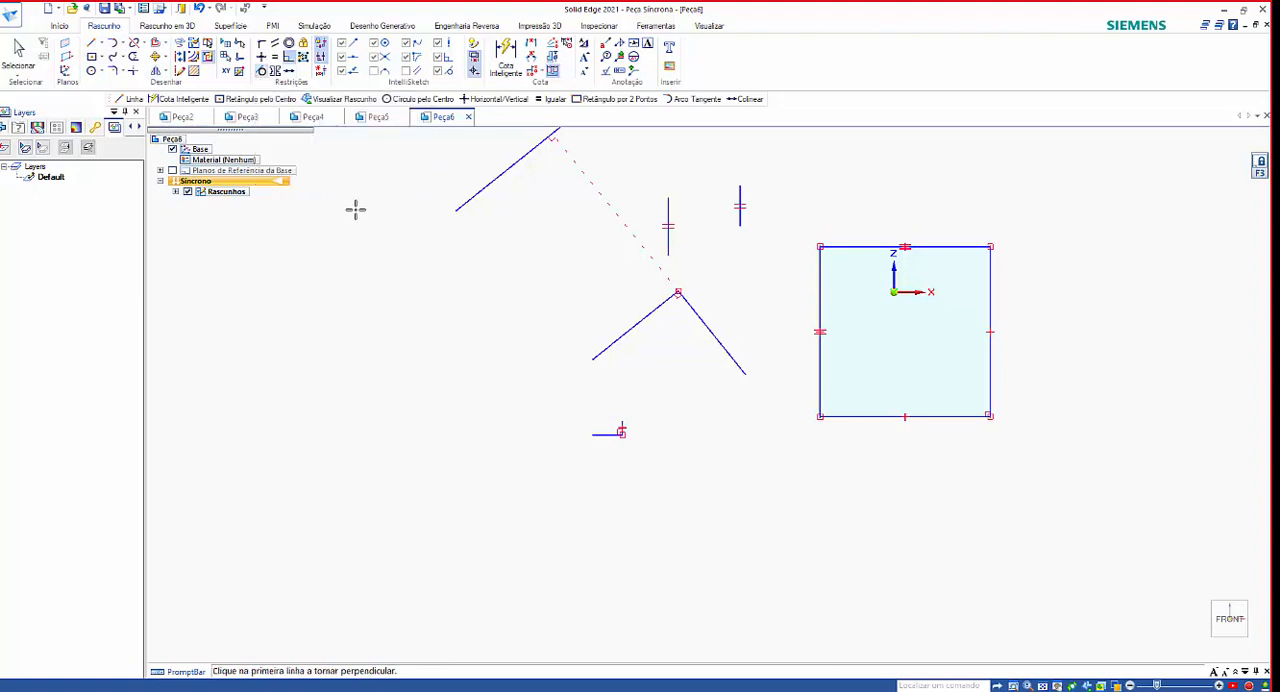
scroll(355, 209, down, 5)
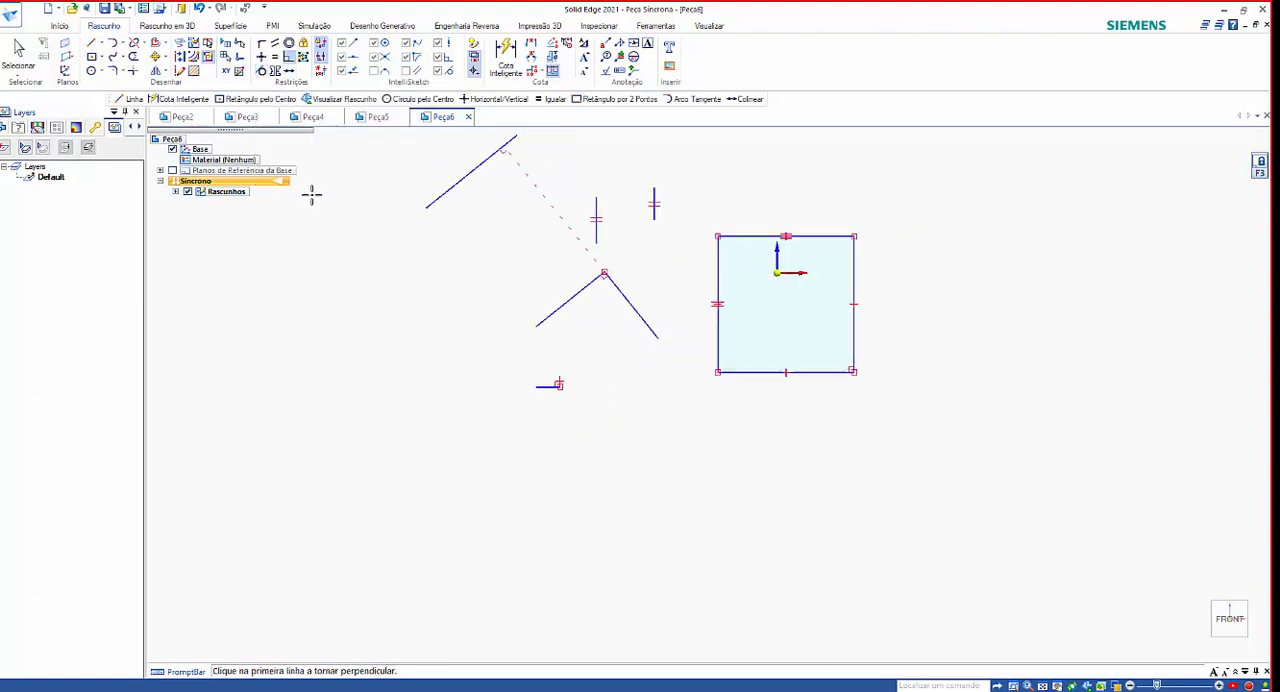
click(91, 70)
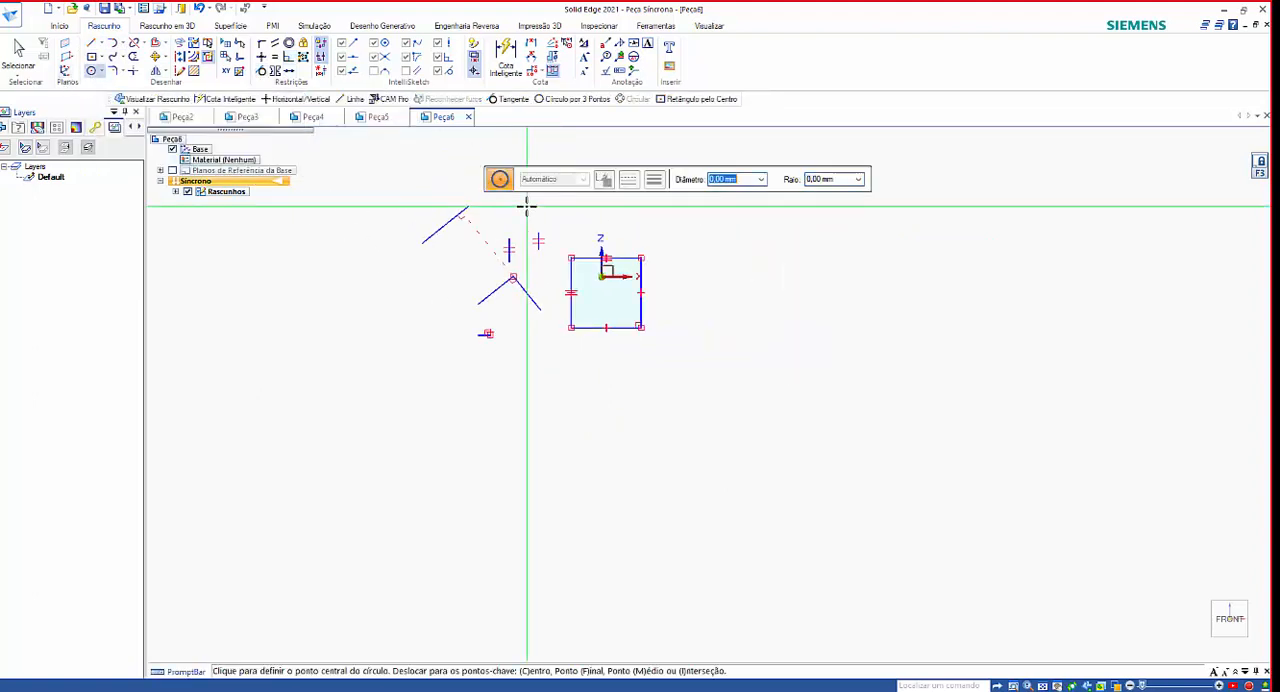
scroll(466, 349, down, 2)
scroll(494, 289, up, 4)
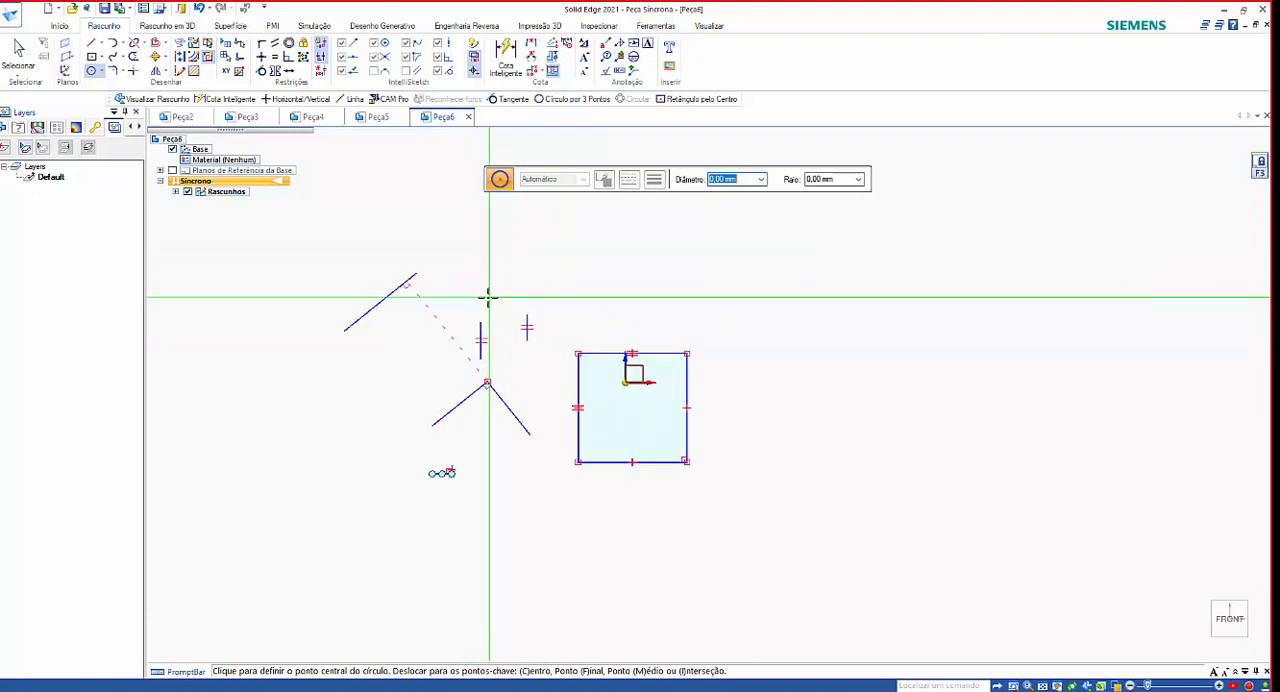
scroll(489, 296, up, 4)
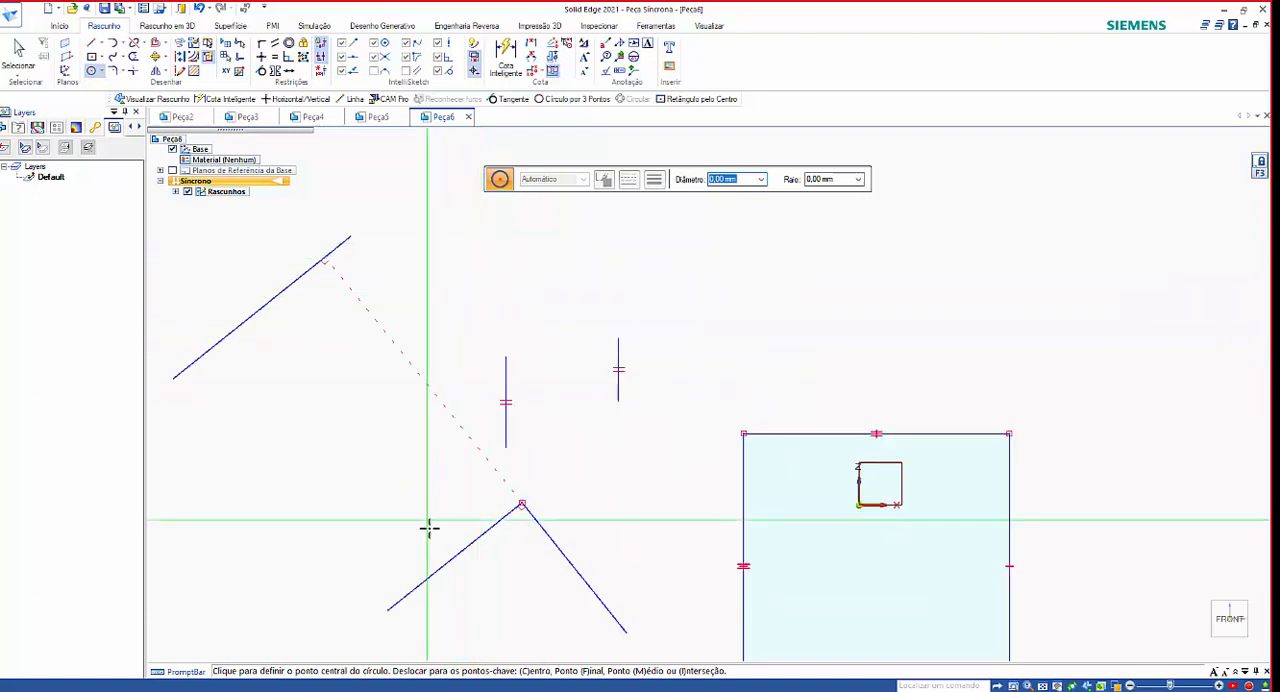
click(702, 232)
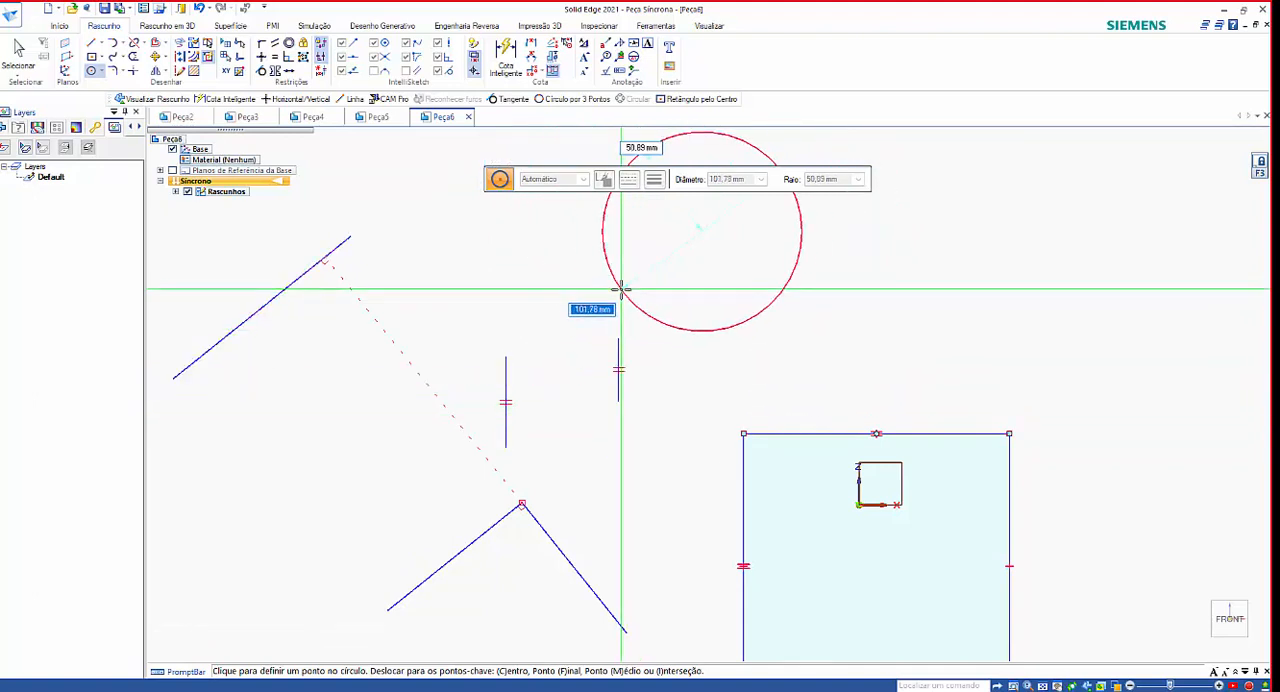
click(782, 376)
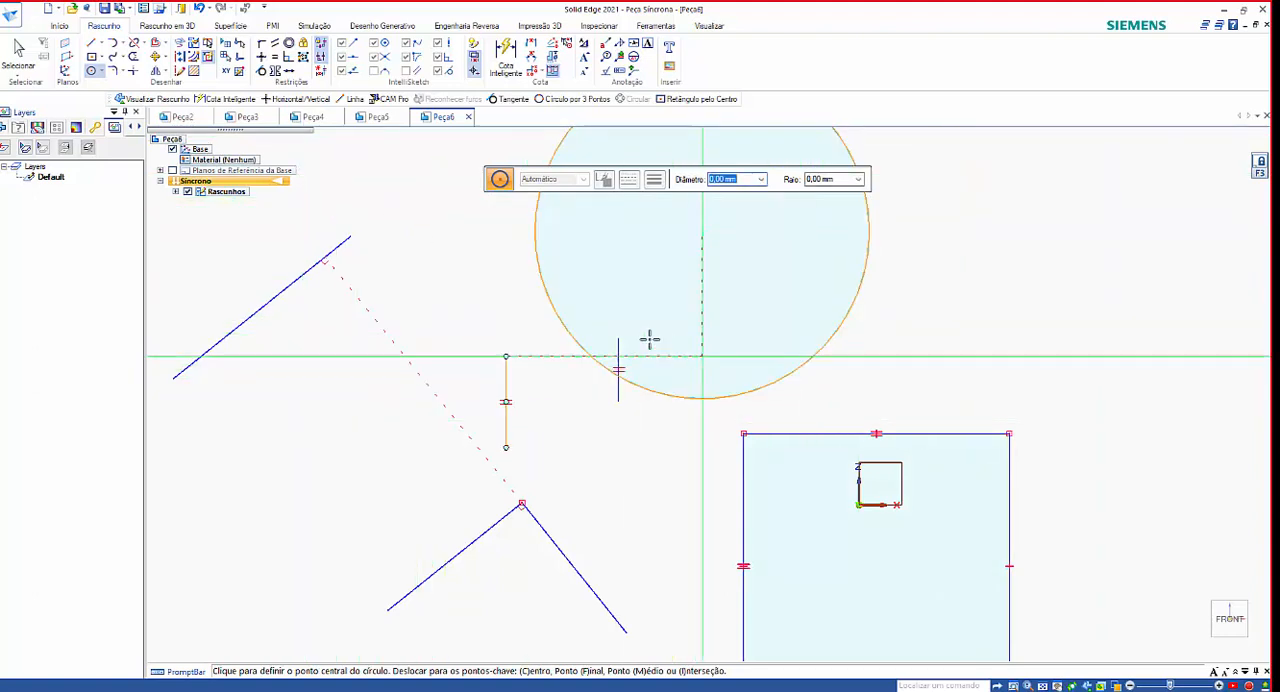
Make the circle tangent to the square's top edge, picking the circle first and the edge second, and undo it.
click(261, 73)
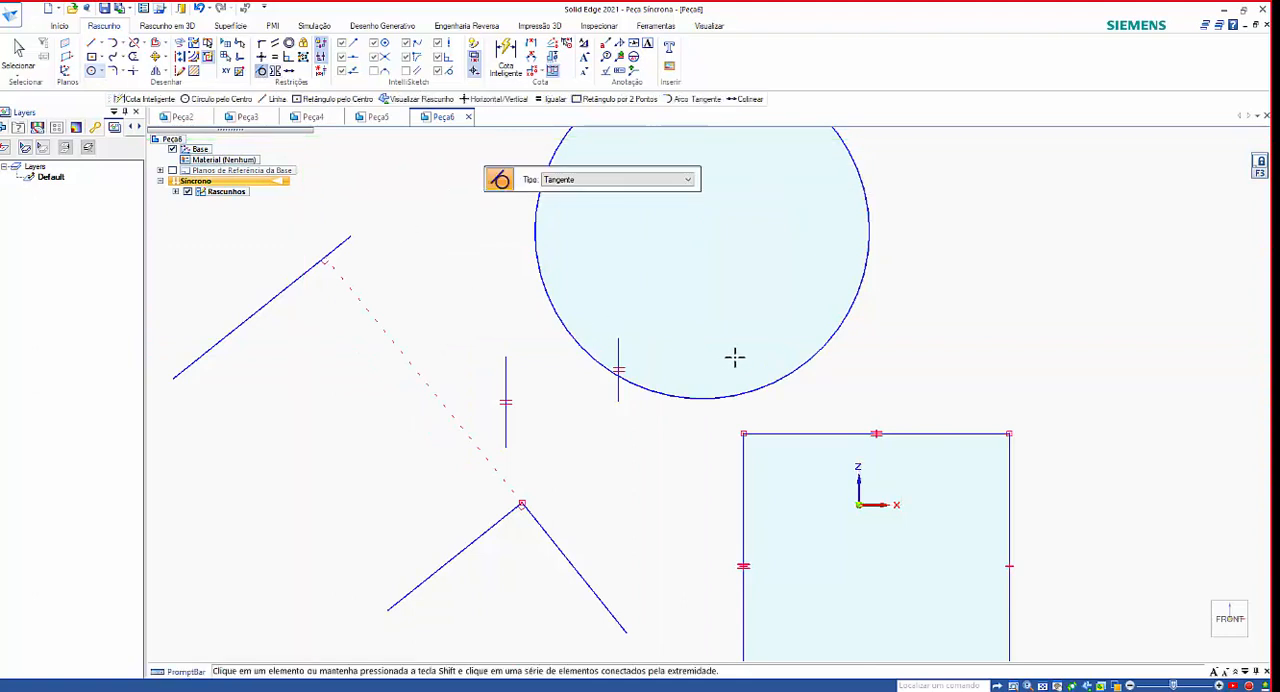
click(779, 380)
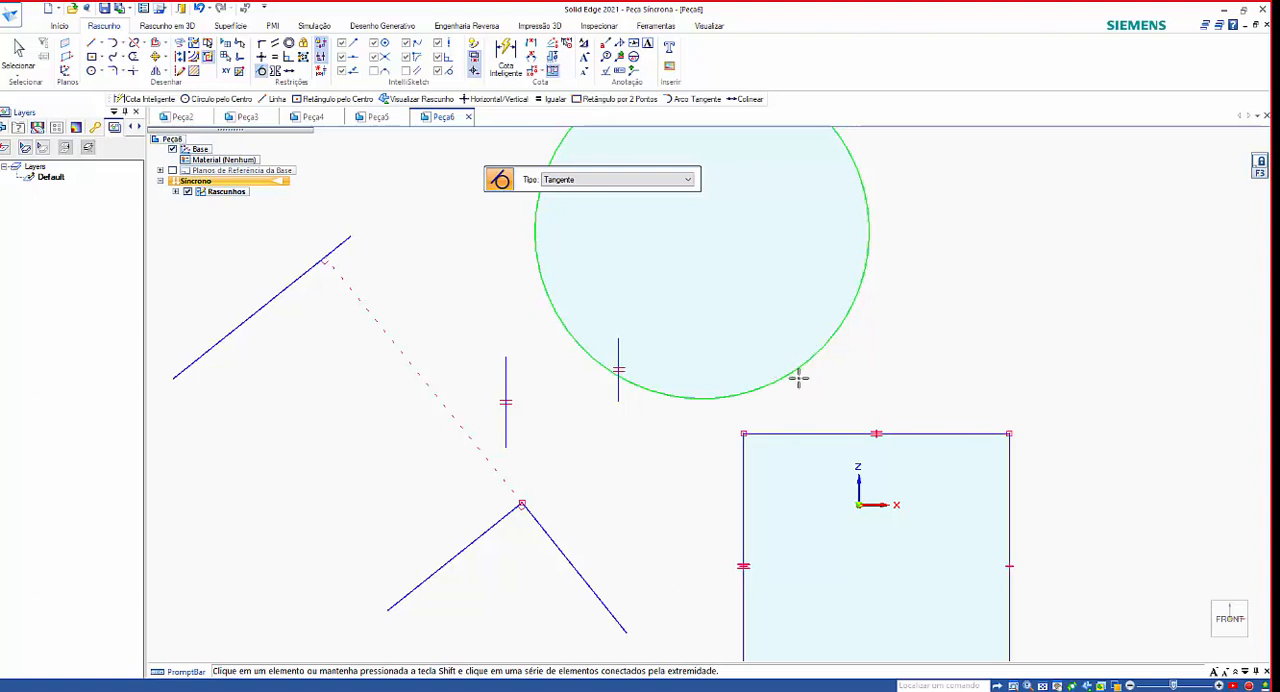
click(788, 435)
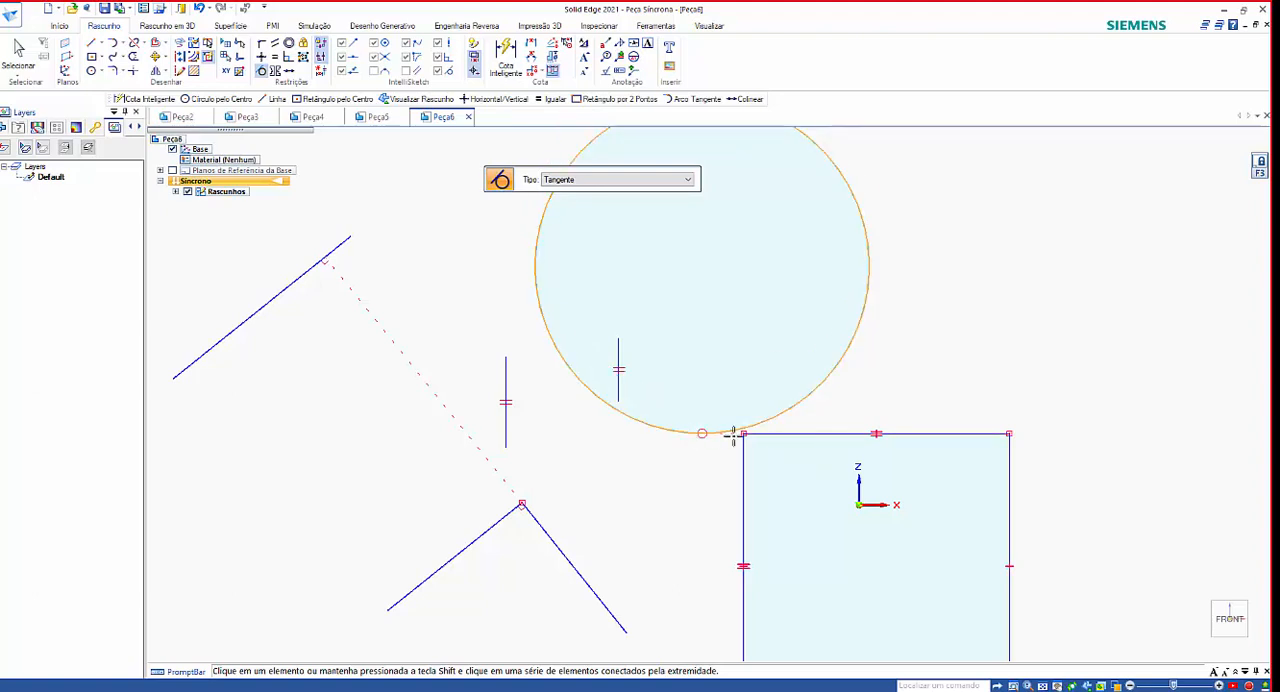
key(ctrl+z)
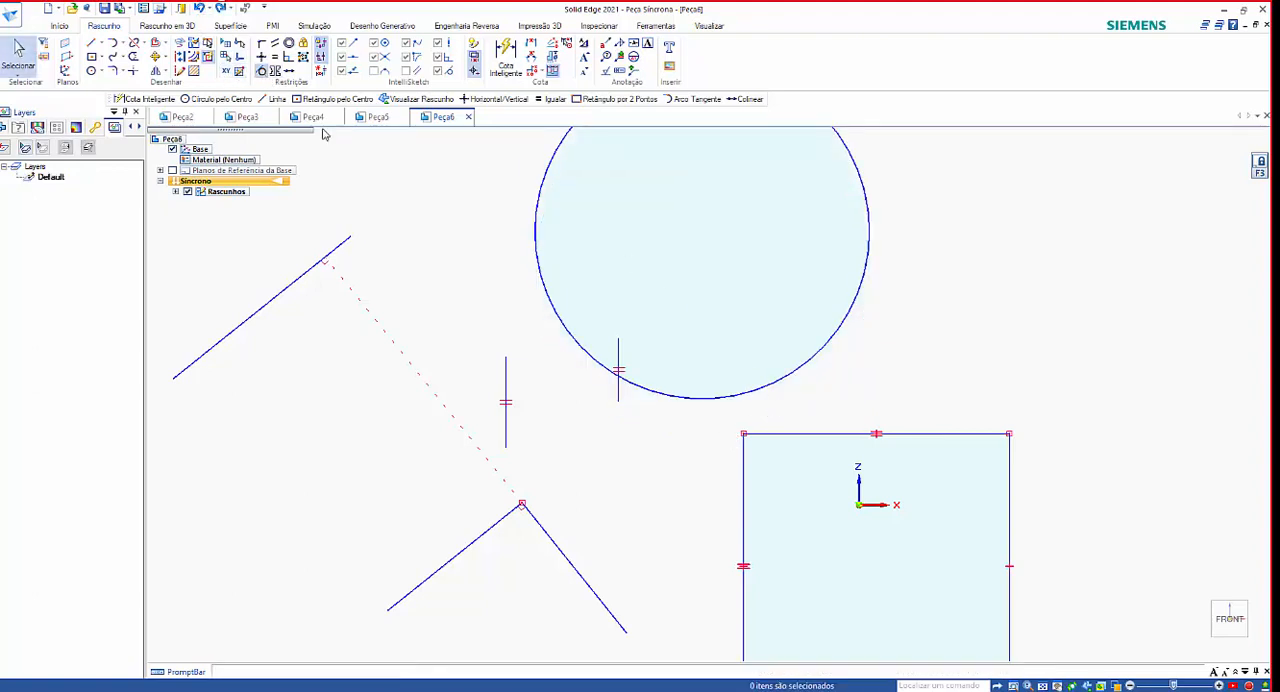
click(766, 384)
key(ctrl+z)
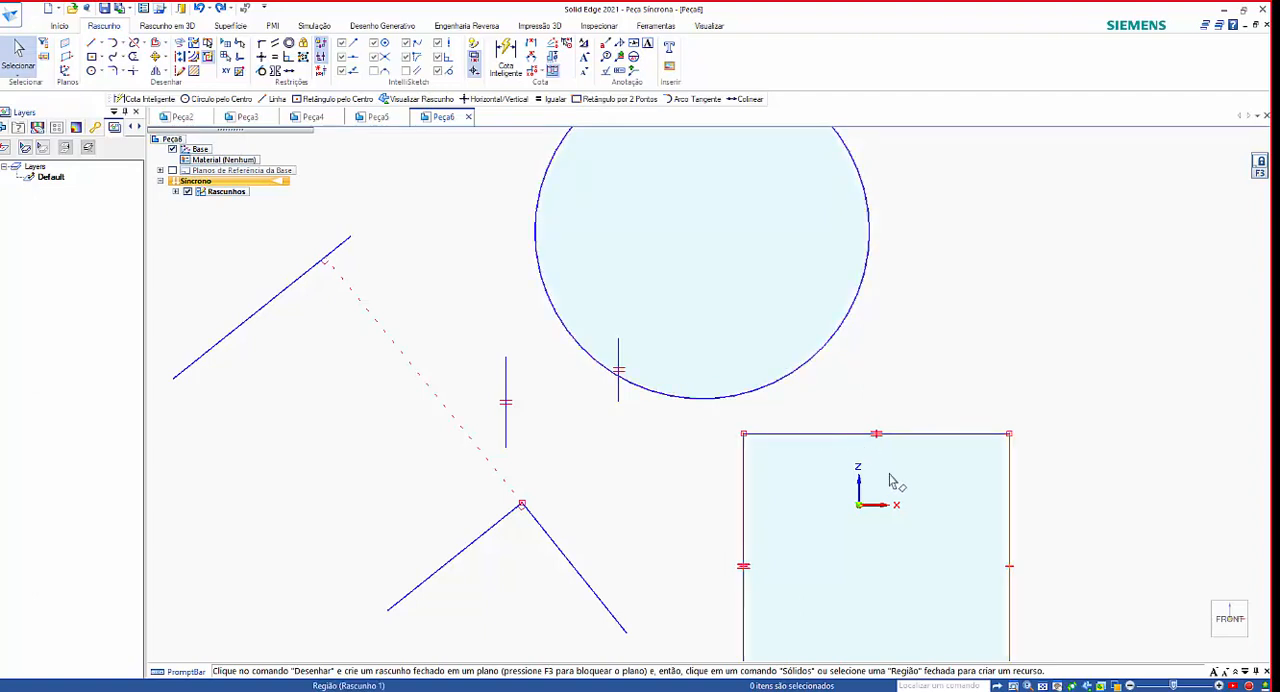
Repeat the Tangent relationship from the circle to the square's top edge and undo it again.
scroll(855, 490, down, 3)
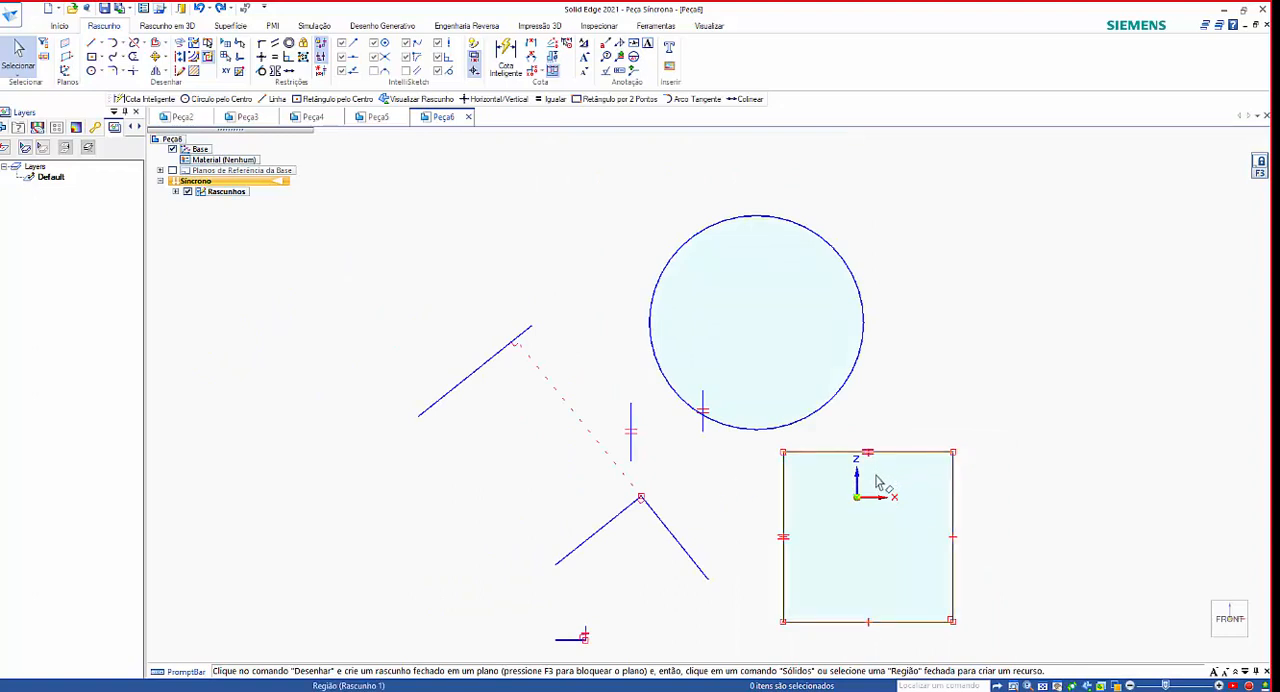
click(261, 71)
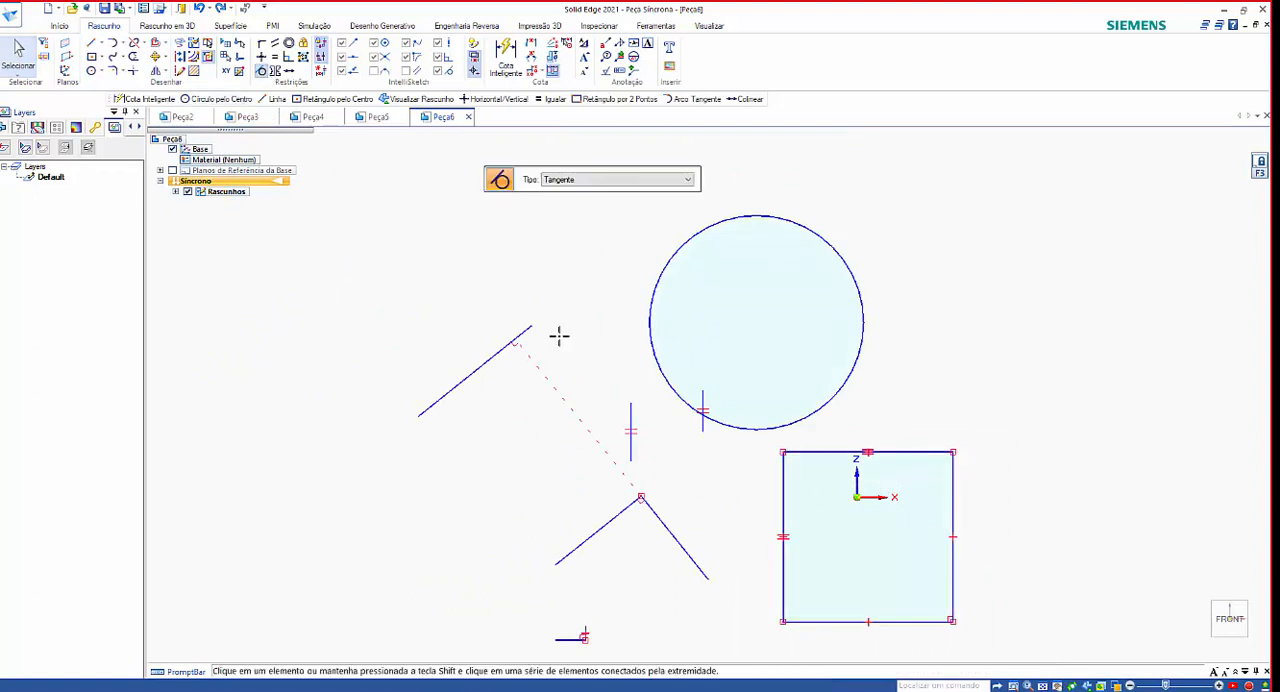
click(829, 451)
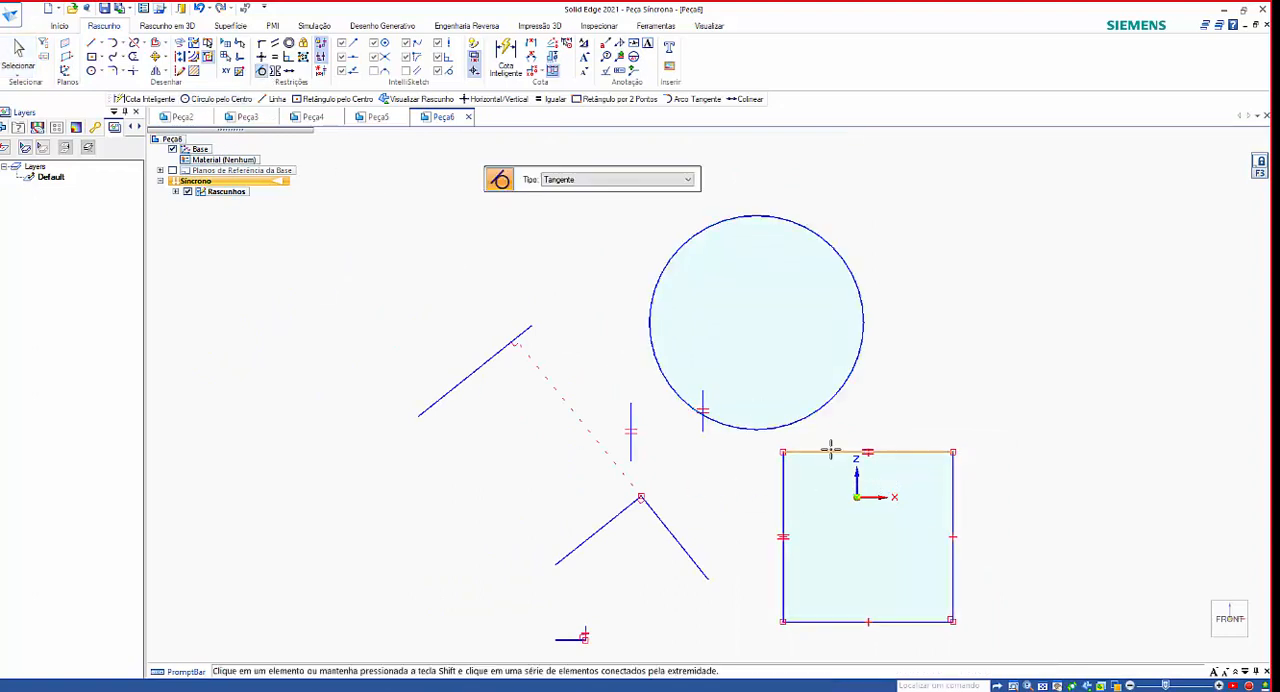
click(835, 452)
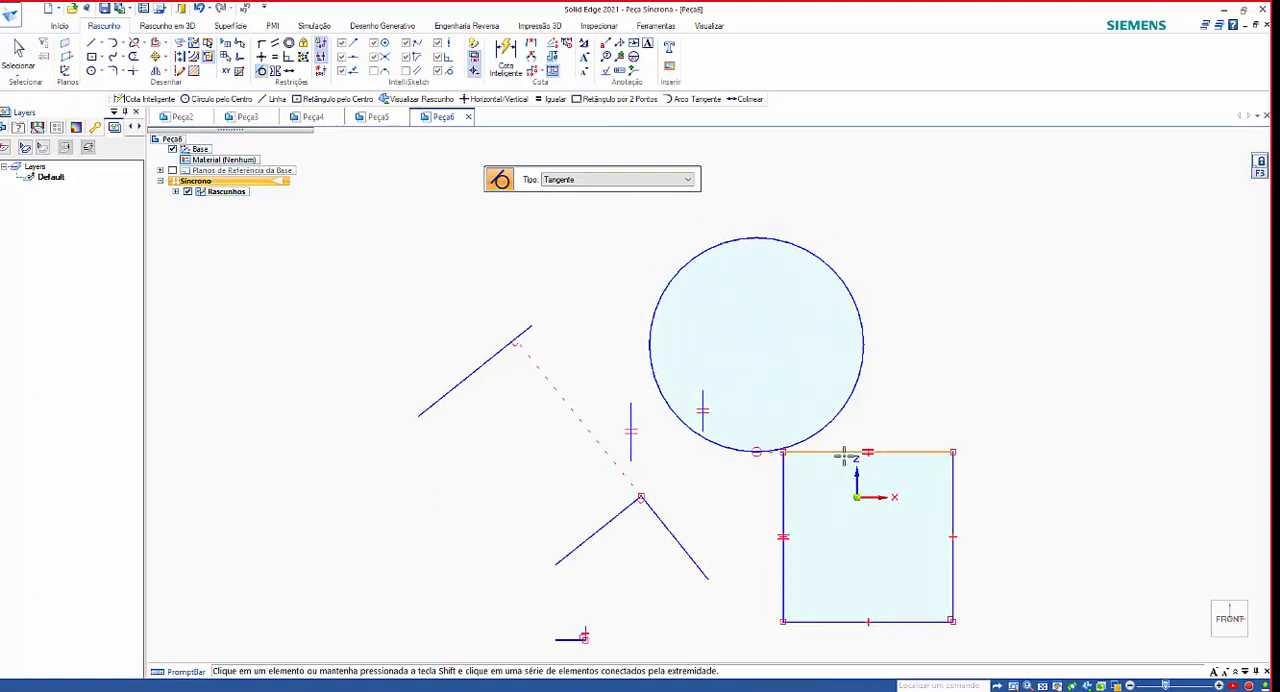
key(ctrl+z)
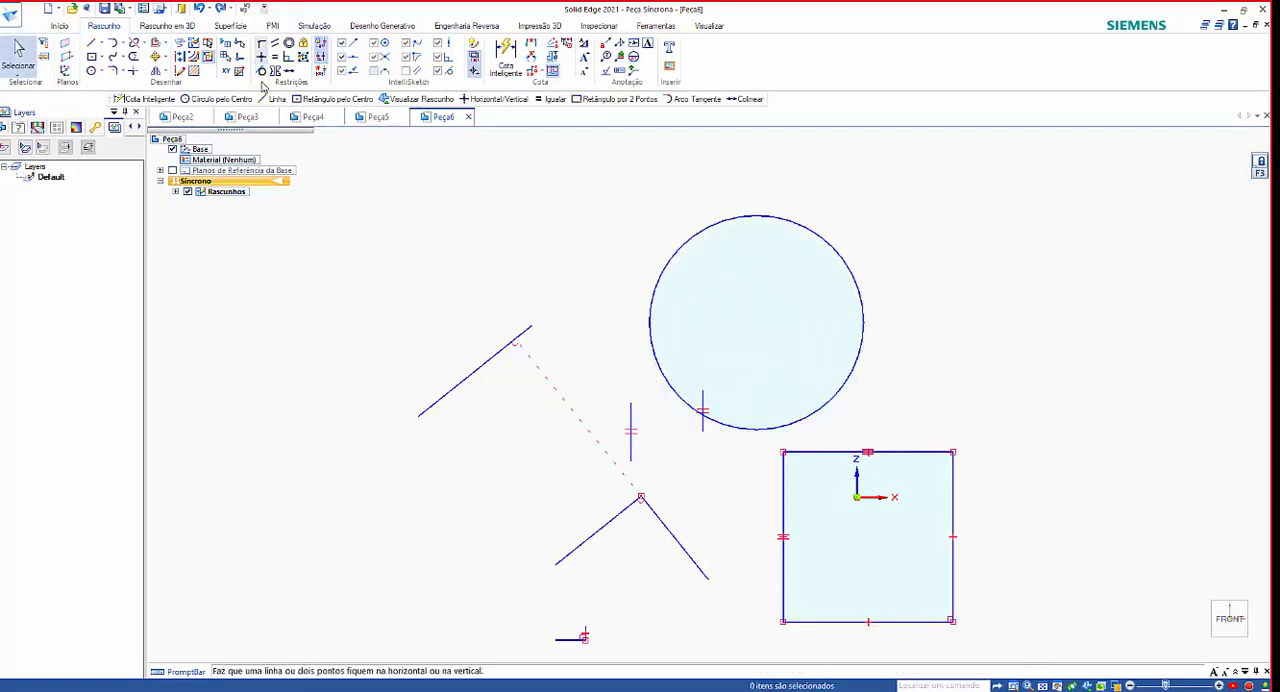
Apply the Tangent relationship between the square and the circle, picking the square's top edge first and the circle second.
click(261, 70)
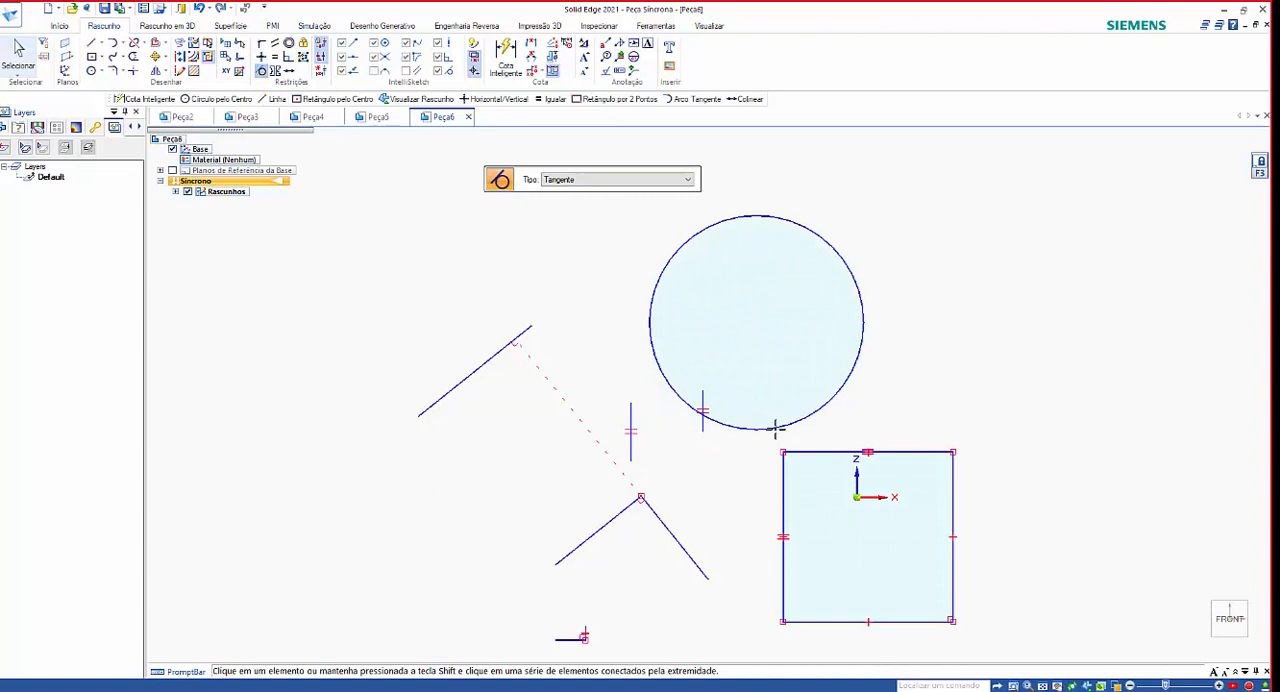
click(838, 454)
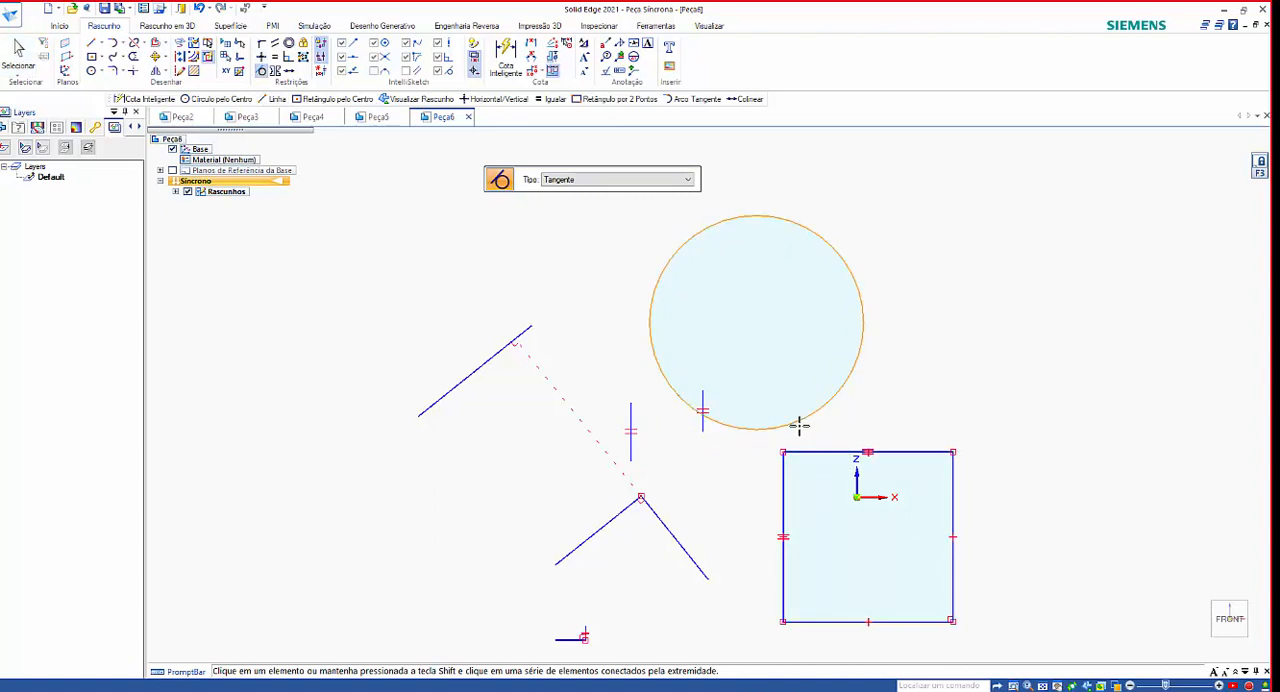
click(799, 427)
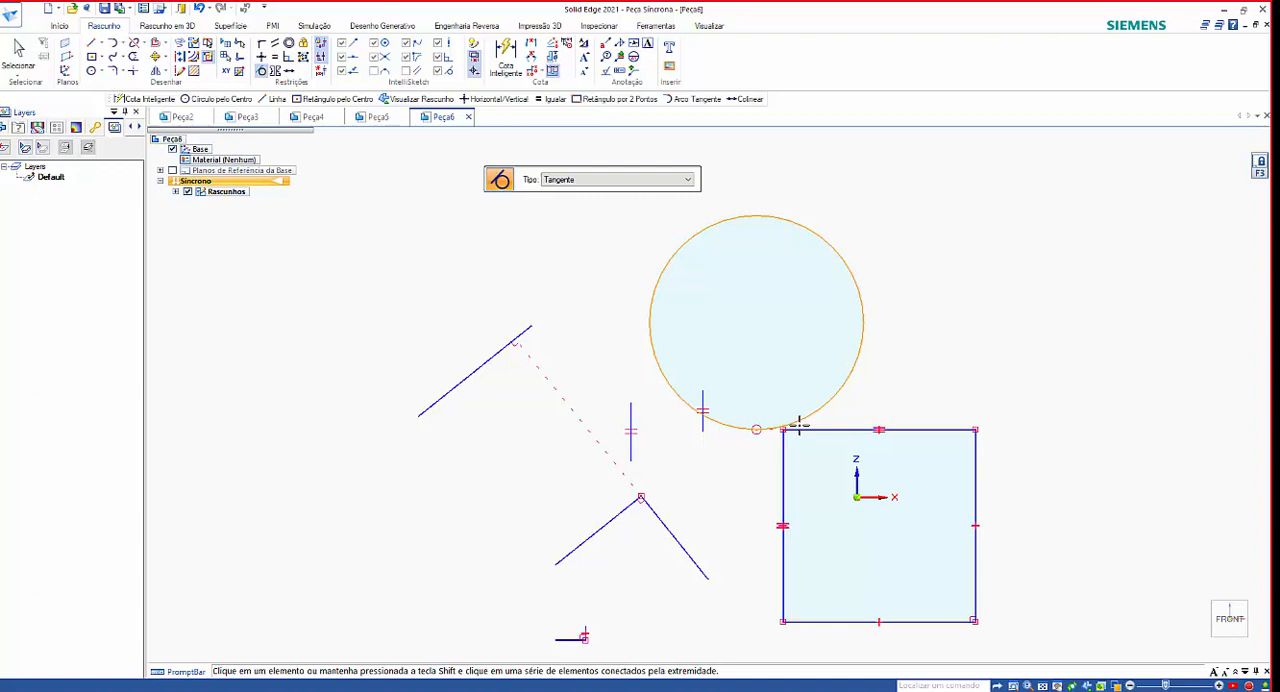
Sketch a smaller circle above and to the left of the single slanted line, and end the Circle command.
click(91, 72)
click(305, 296)
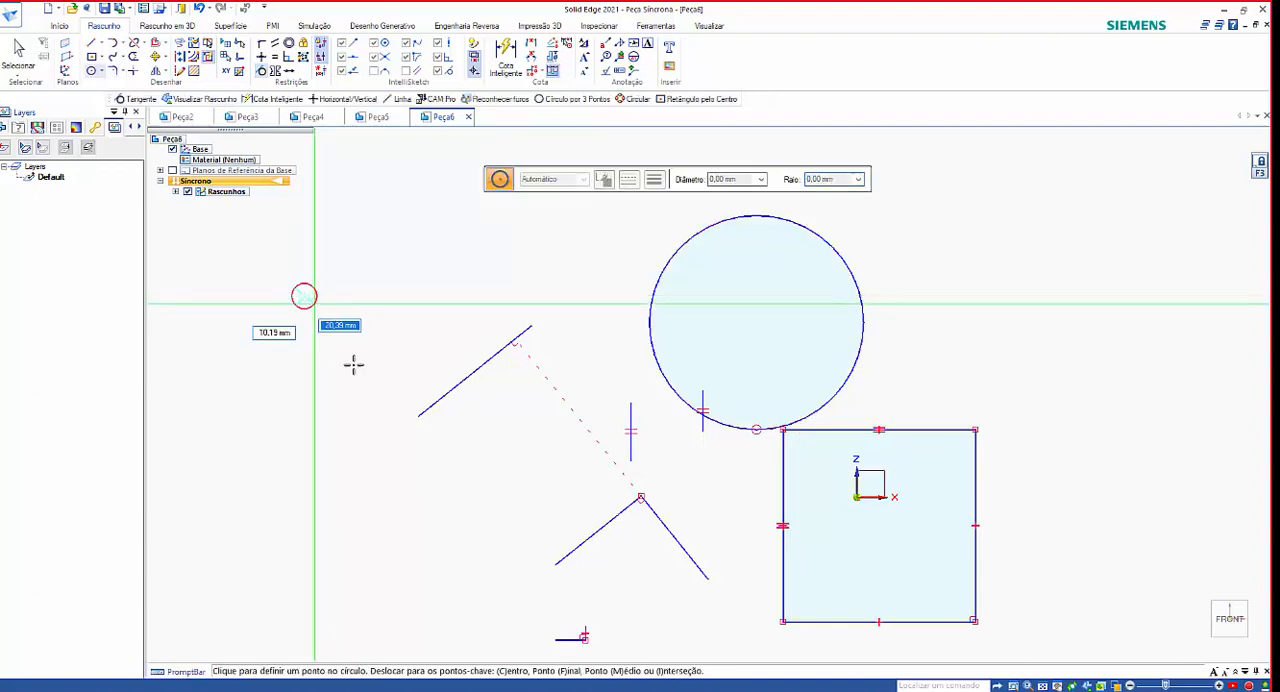
click(347, 341)
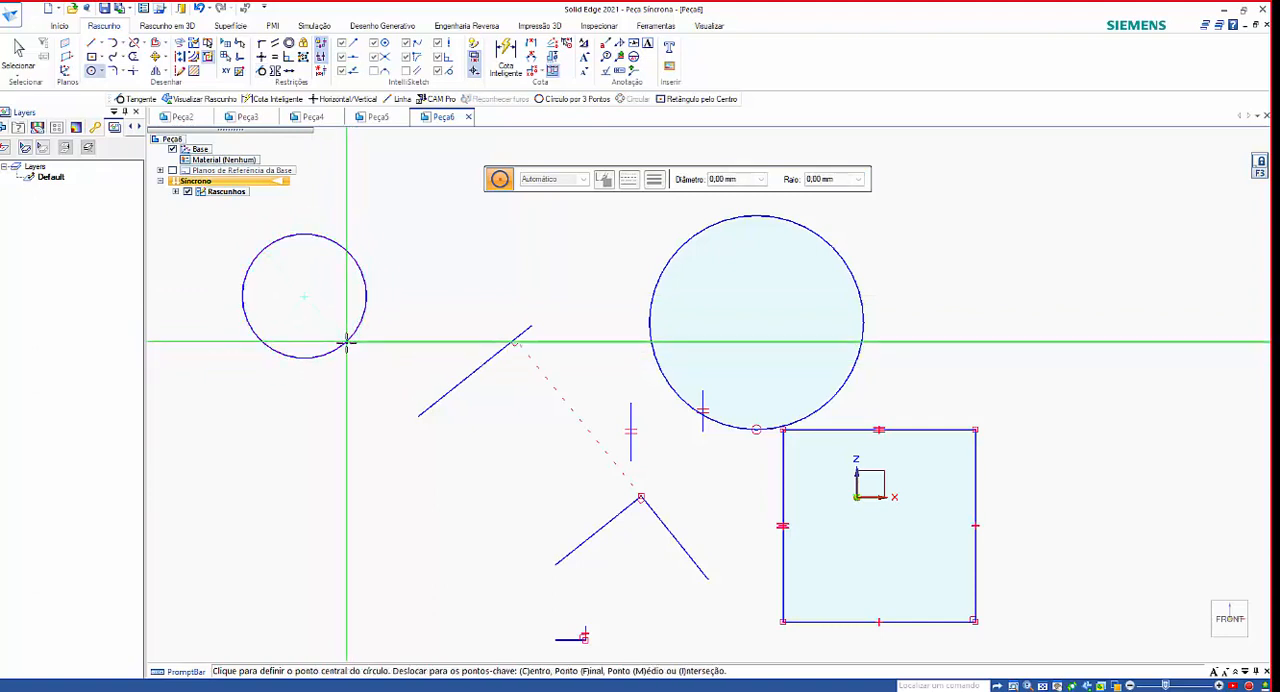
click(18, 52)
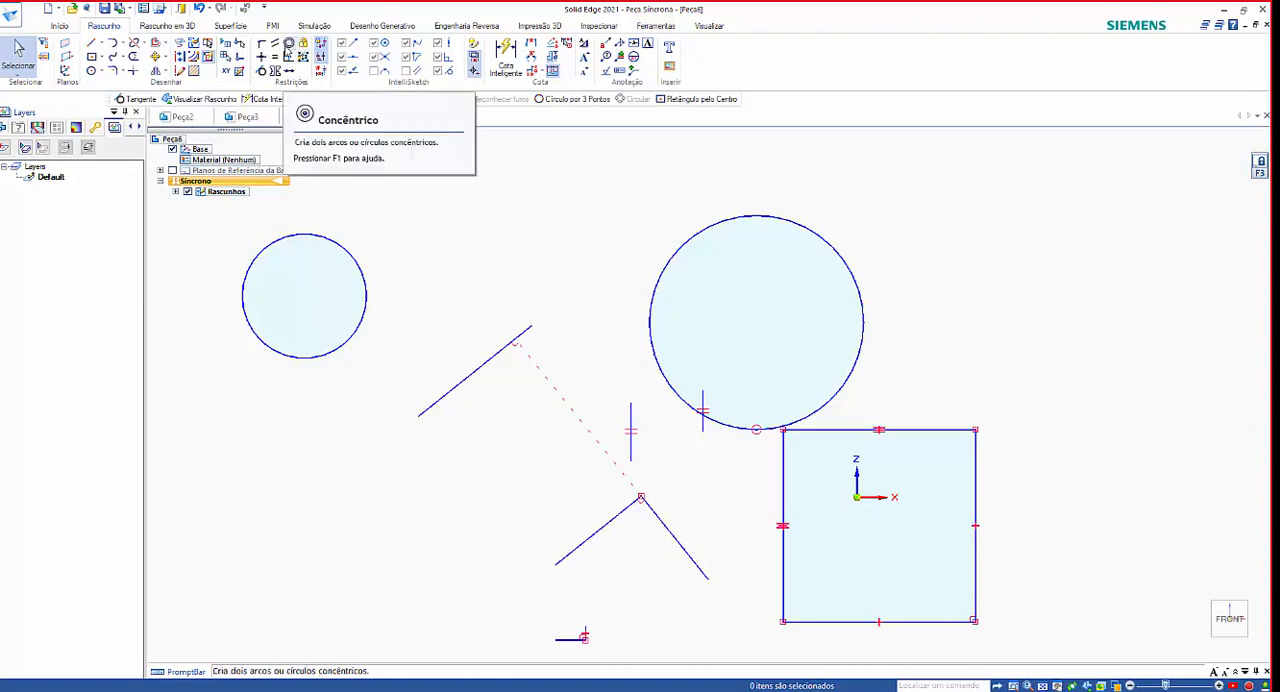
Make the two circles concentric, picking the small circle first and the large one second, and undo it.
click(289, 45)
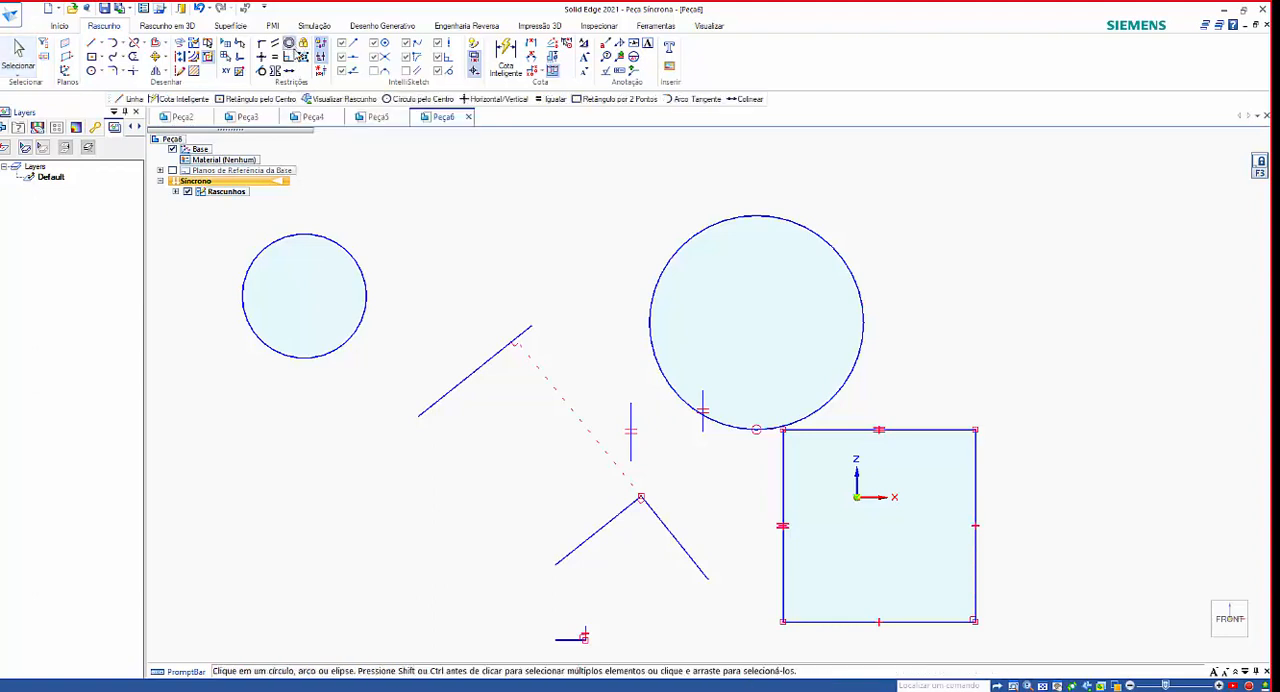
click(320, 235)
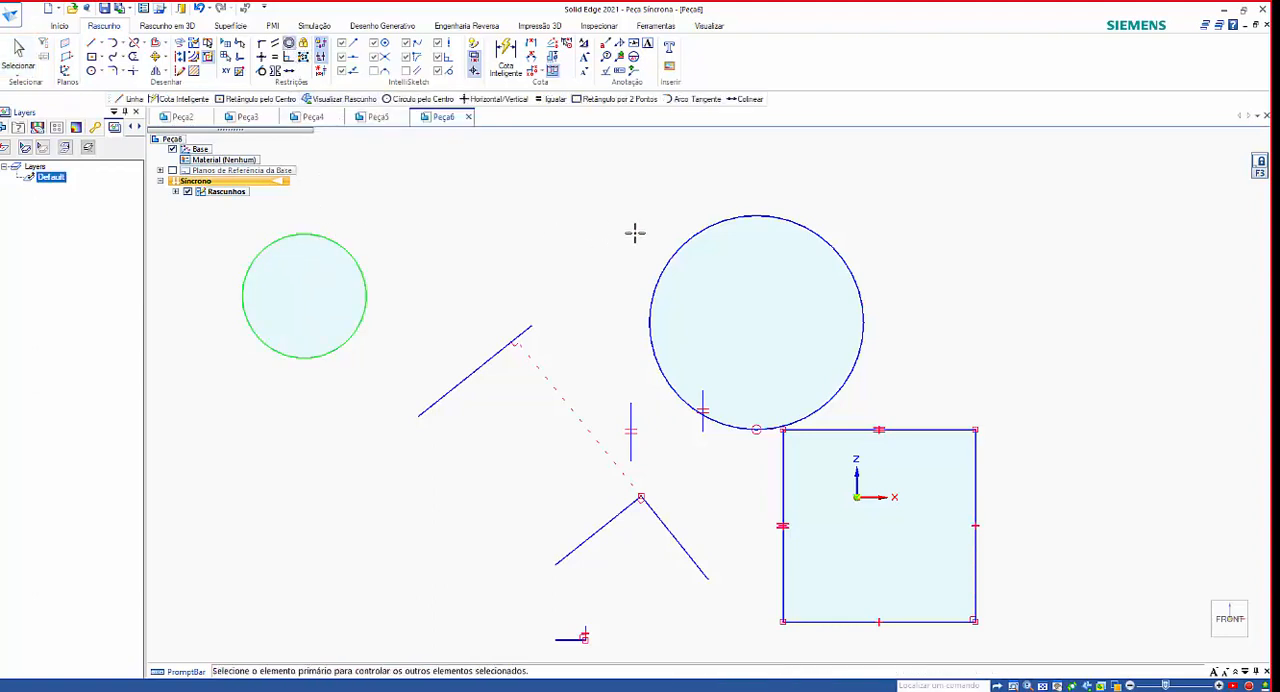
click(675, 250)
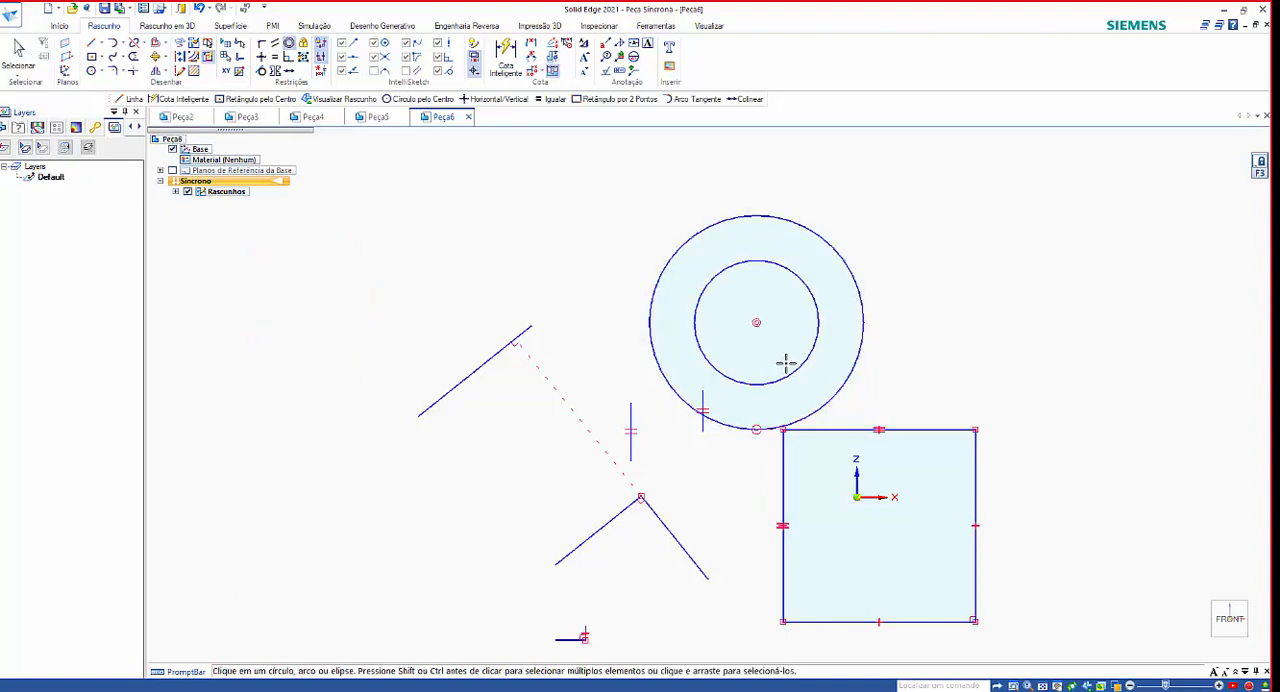
key(ctrl+z)
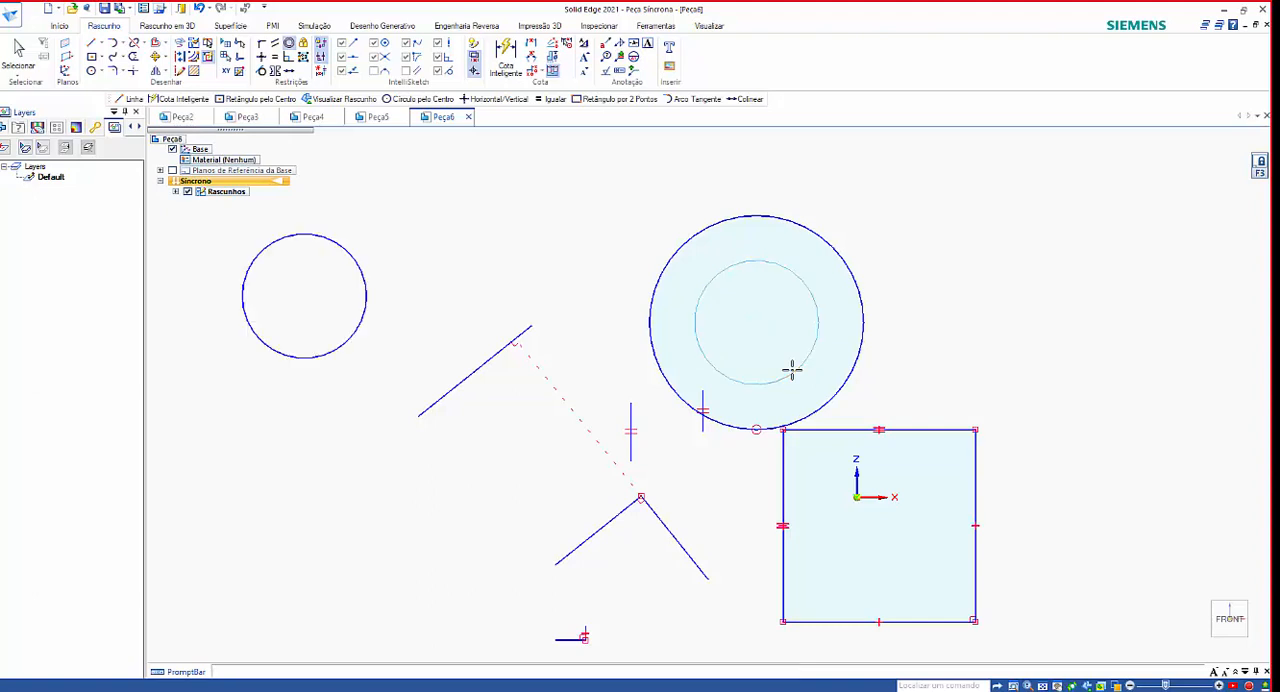
key(Escape)
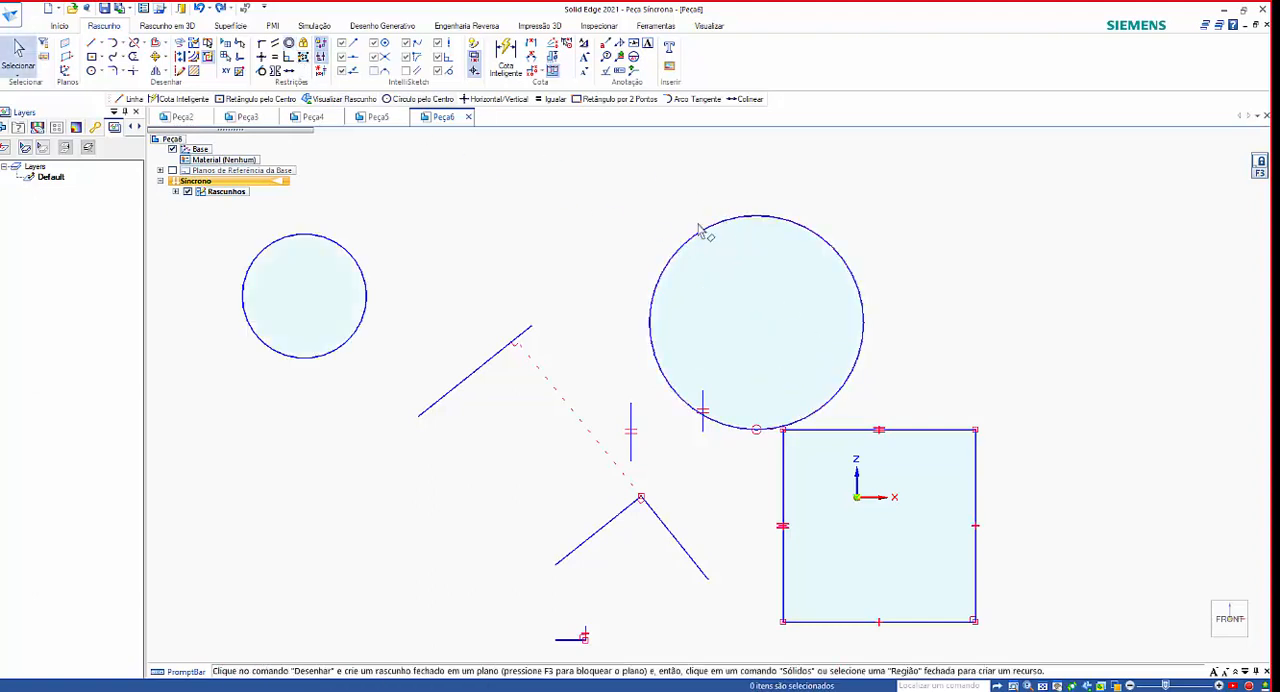
Apply the Concentric relationship to the two circles, picking the large circle first and the small circle second.
click(289, 43)
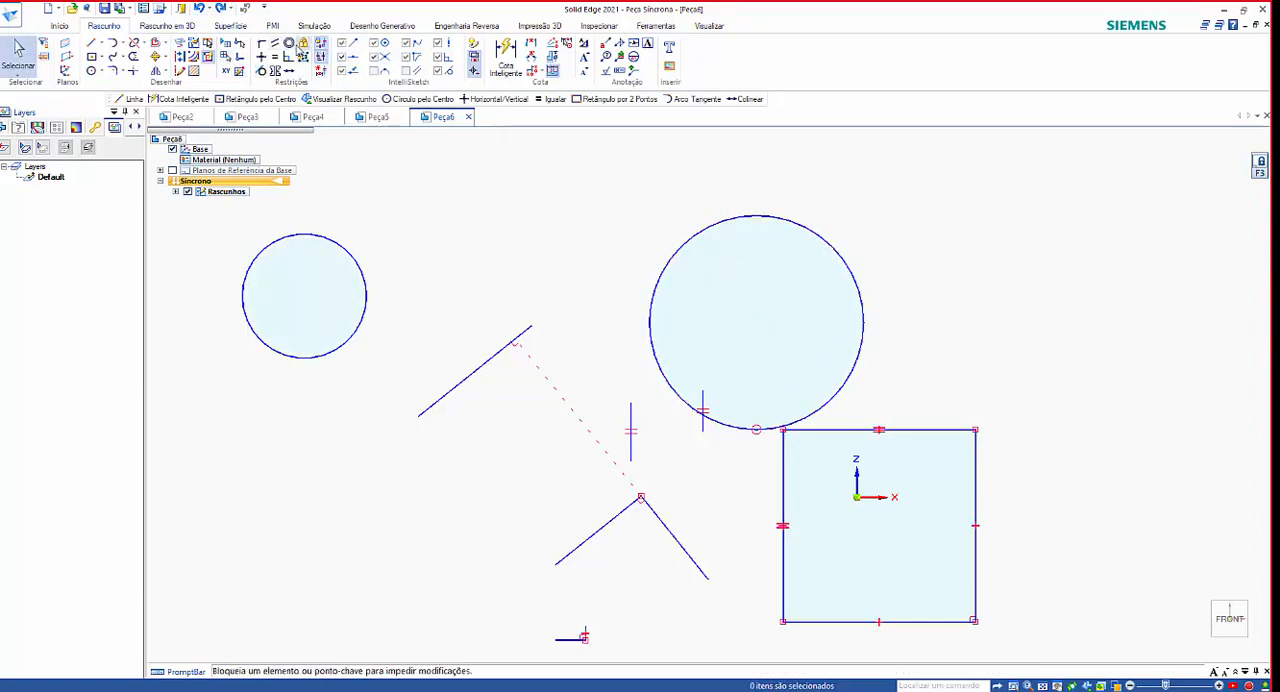
click(686, 238)
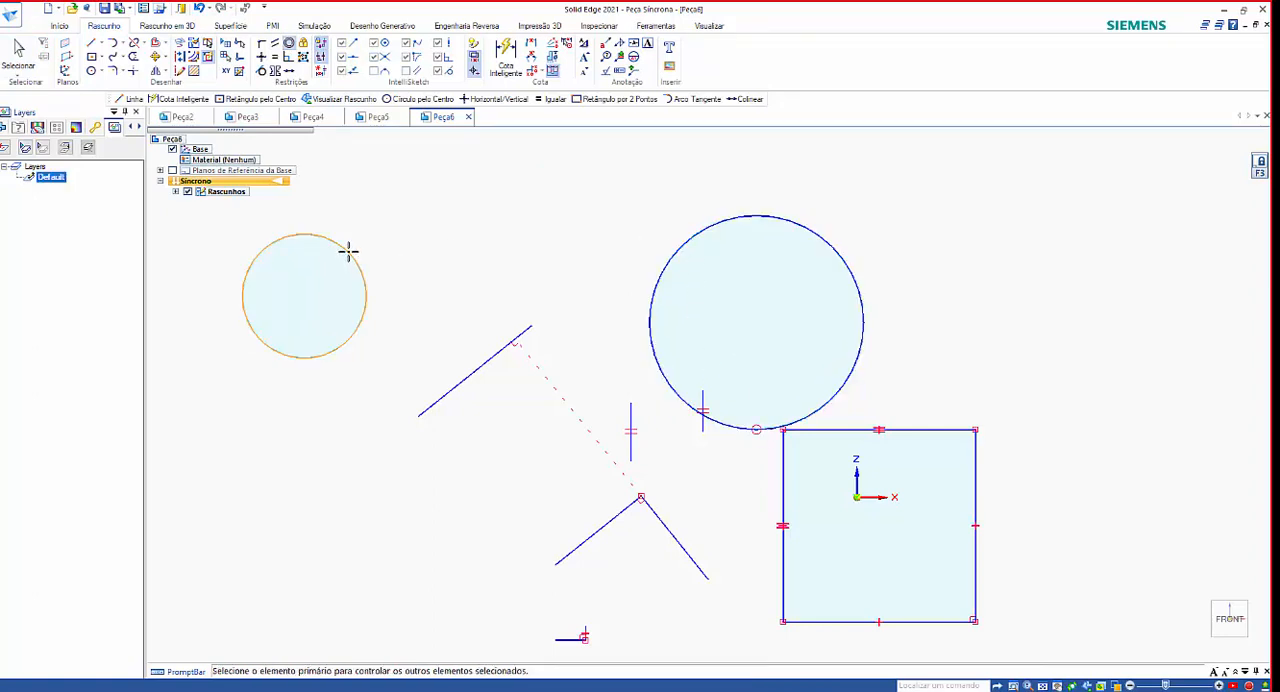
click(348, 251)
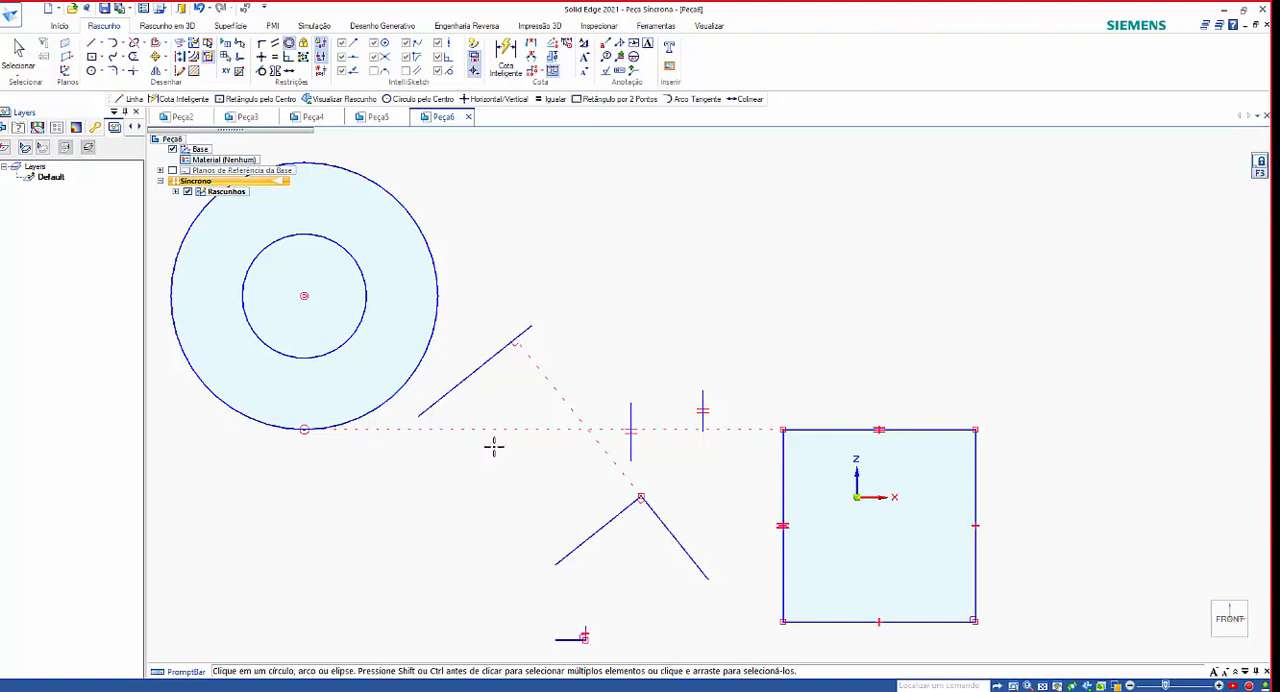
Sketch an open arc bulging to the right, above and to the right of the square, with the Tangent Arc command.
scroll(617, 440, down, 3)
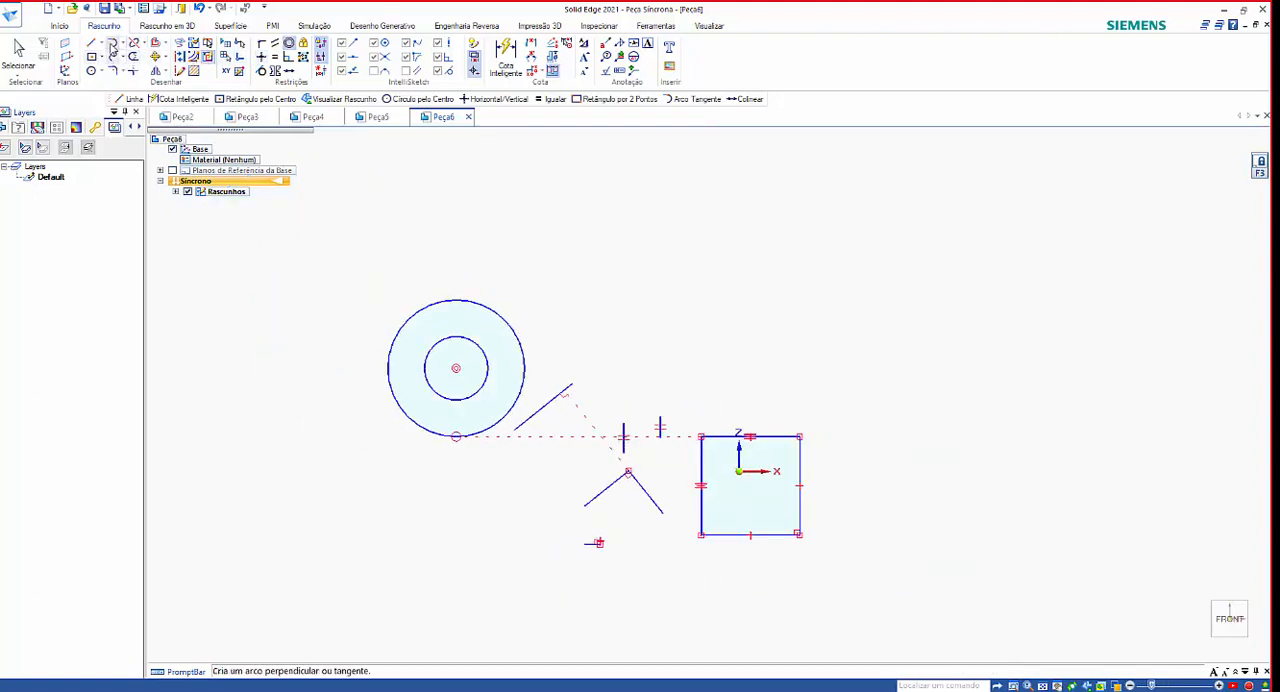
click(112, 43)
click(867, 271)
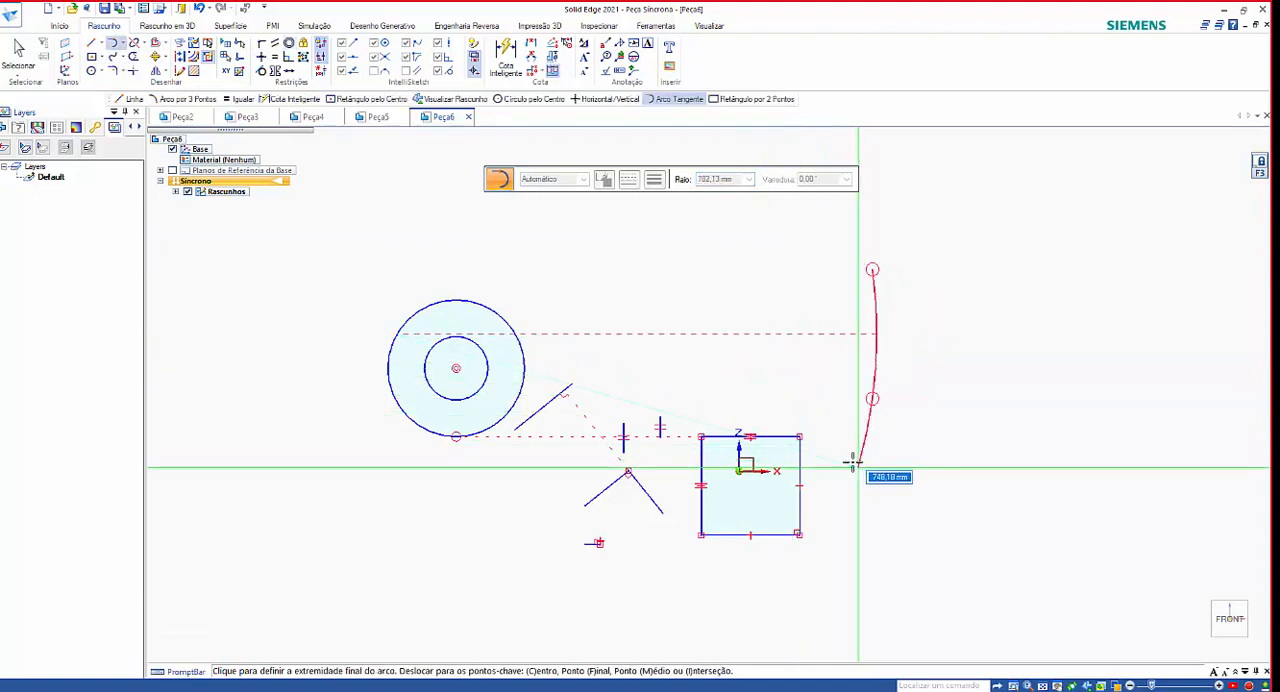
click(846, 408)
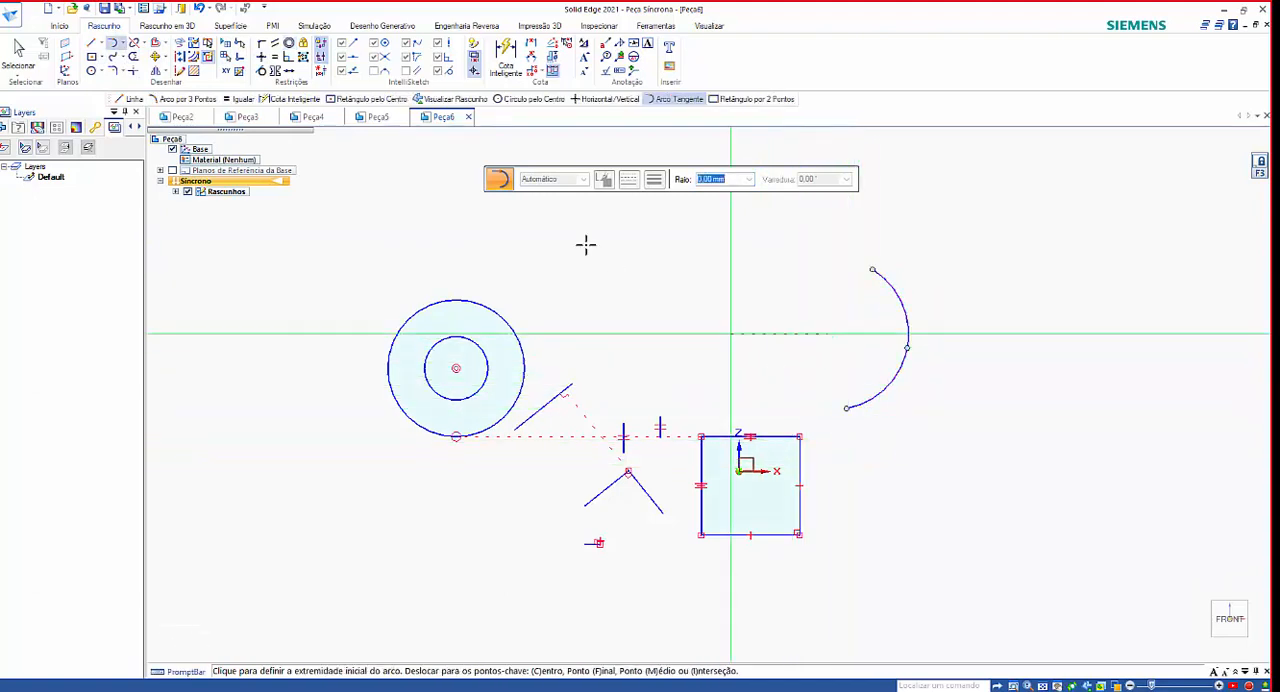
Make the small circle concentric with the open arc, picking the circle first and the arc second, and undo it.
click(289, 44)
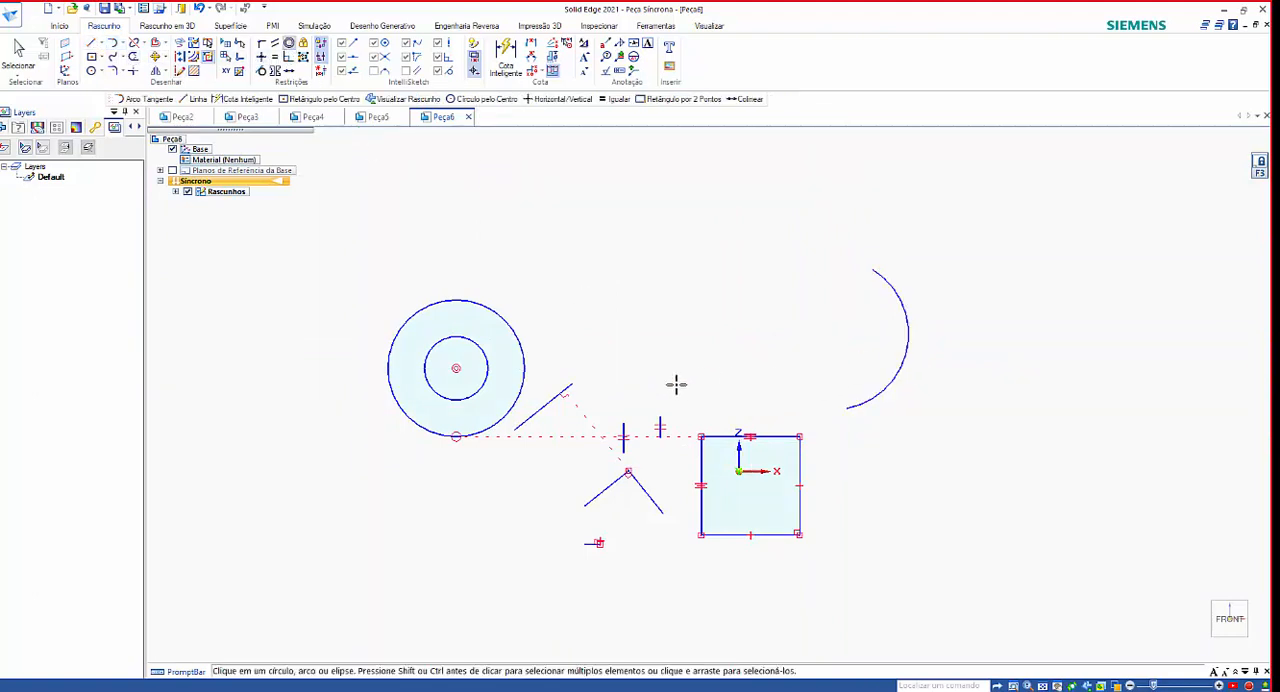
click(479, 389)
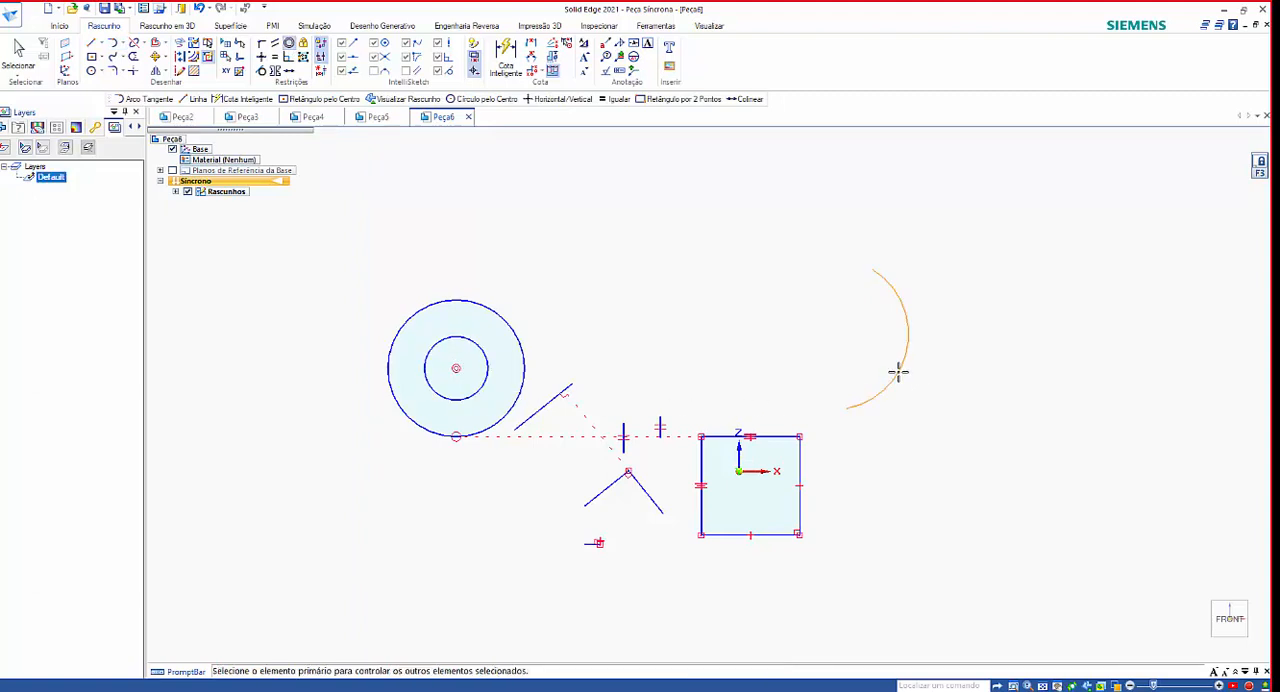
click(898, 372)
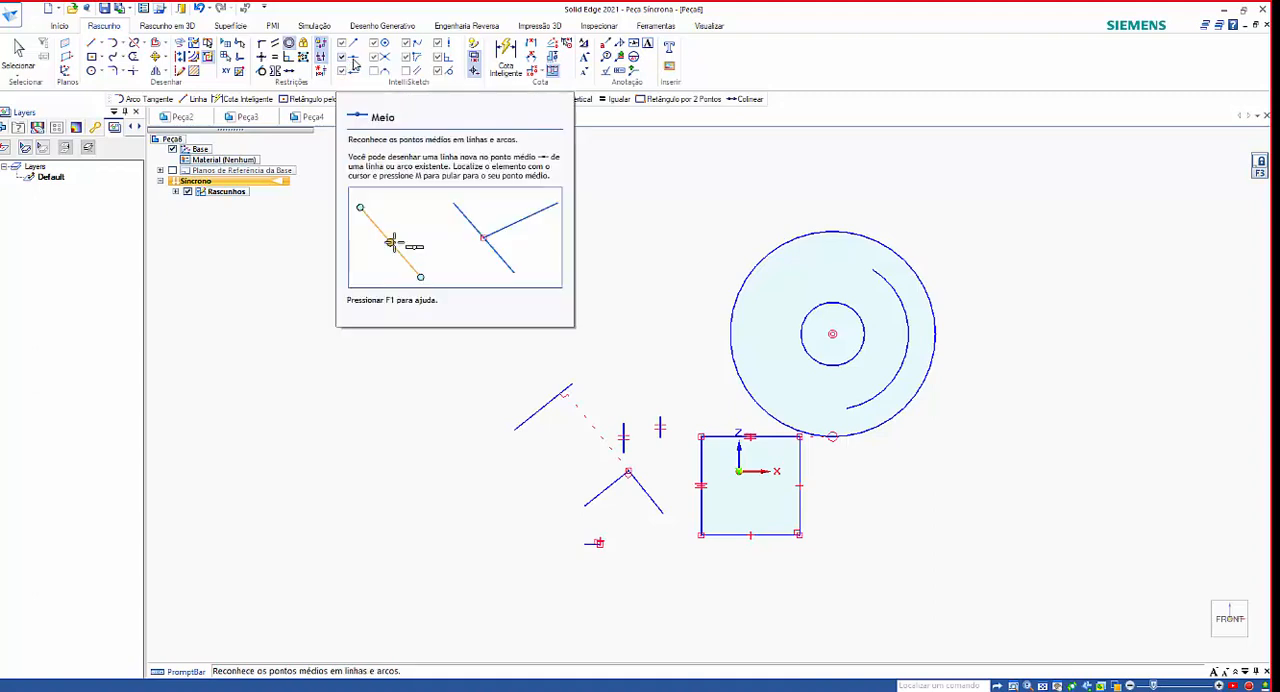
click(505, 58)
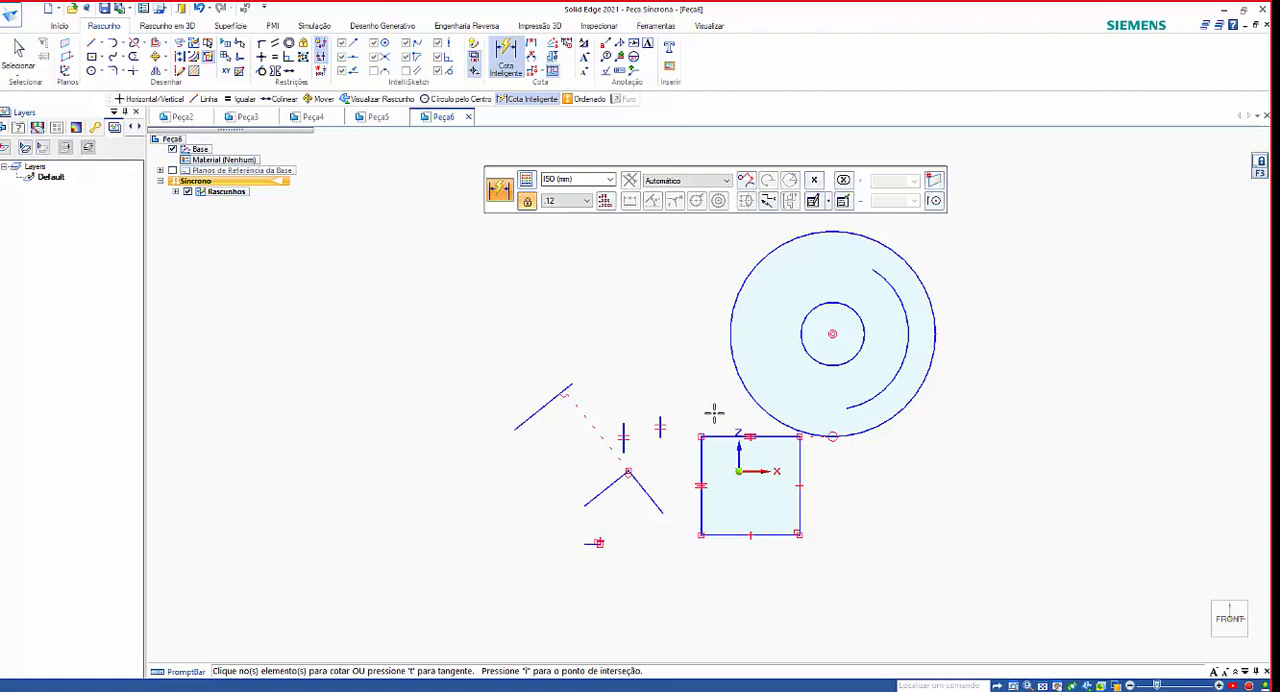
key(Escape)
key(ctrl+z)
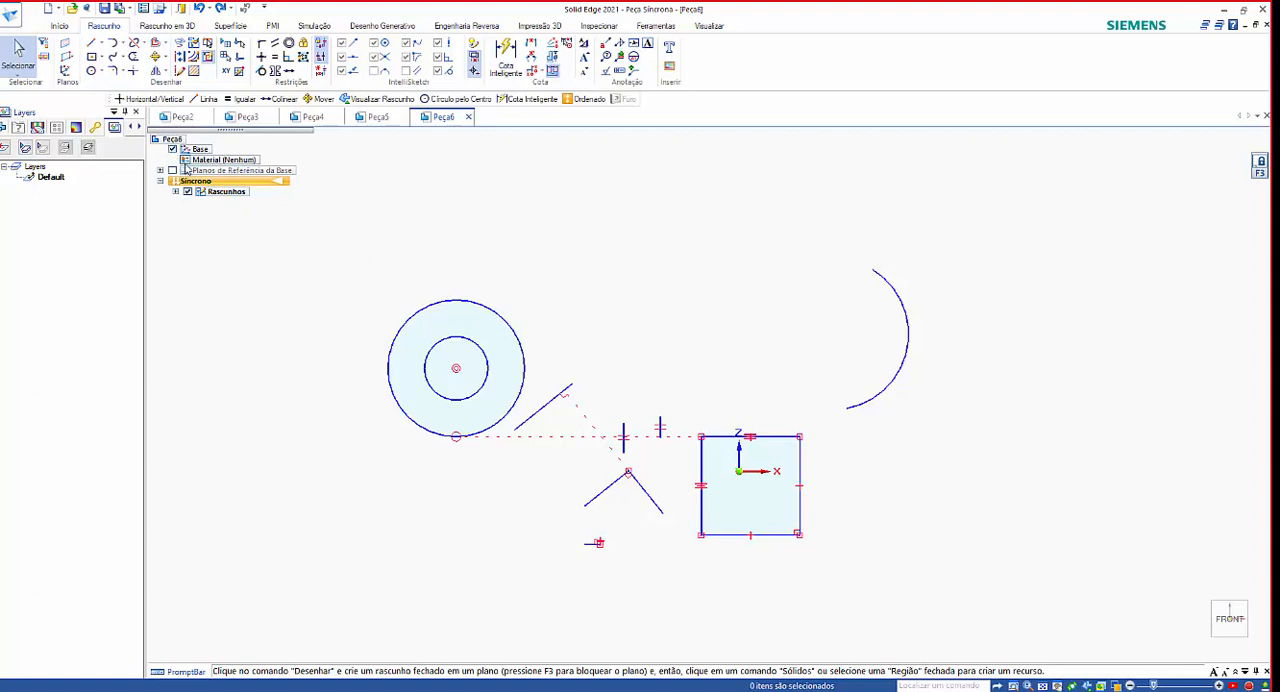
Delete all the sketch elements and show the base coordinate system again.
mouse_move(336, 220)
mouse_down()
mouse_move(666, 505)
mouse_move(998, 648)
mouse_up()
key(Delete)
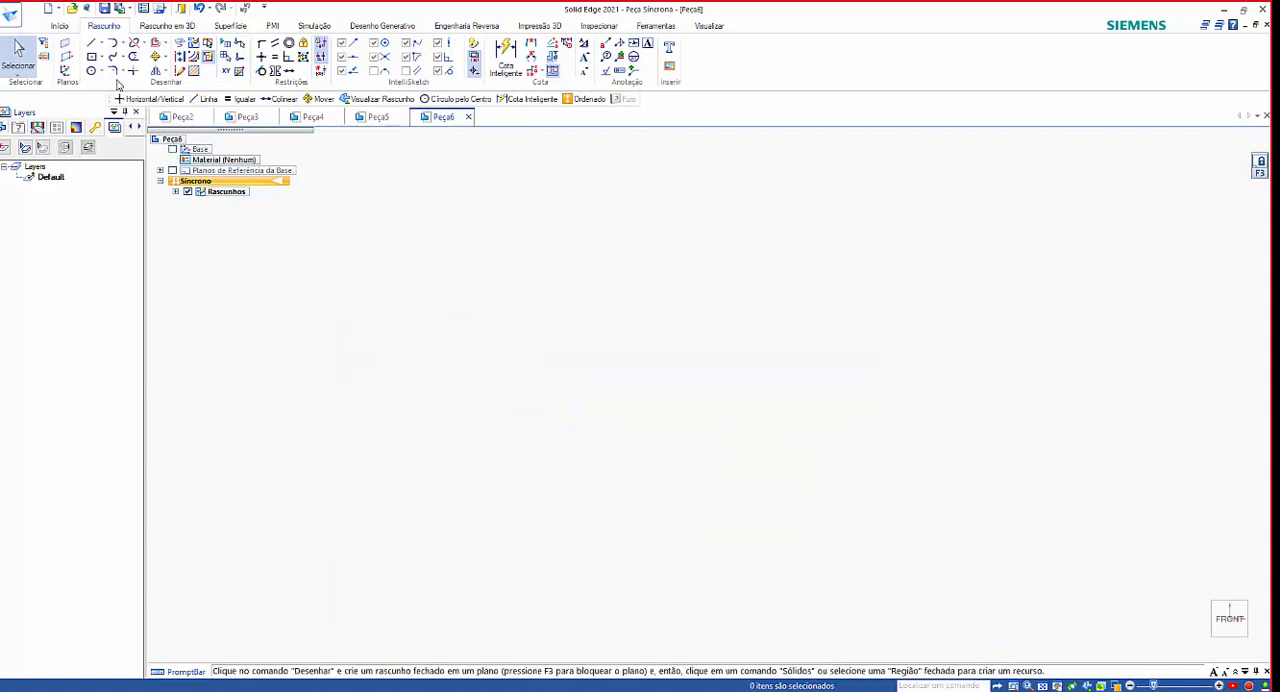
click(173, 149)
scroll(400, 360, down, 2)
scroll(598, 385, up, 2)
Sketch a closed irregular quadrilateral around the origin with upper, right and lower sides about 414, 443 and 483 mm long.
click(88, 45)
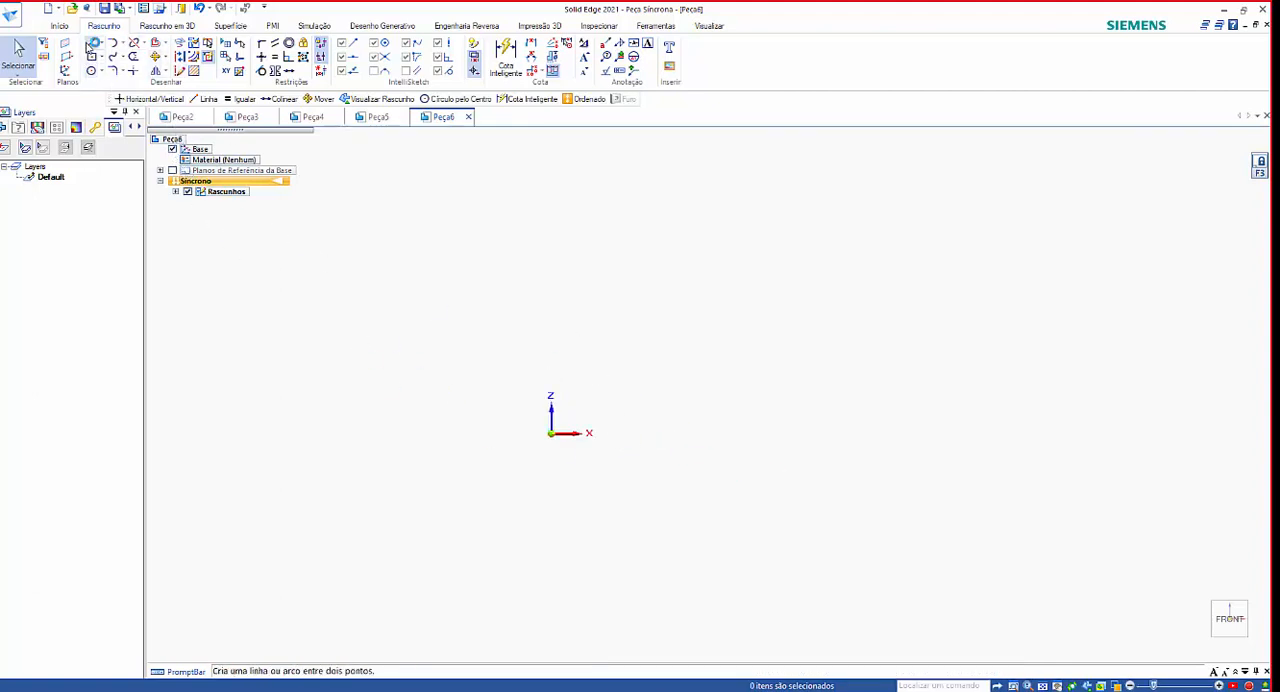
click(457, 534)
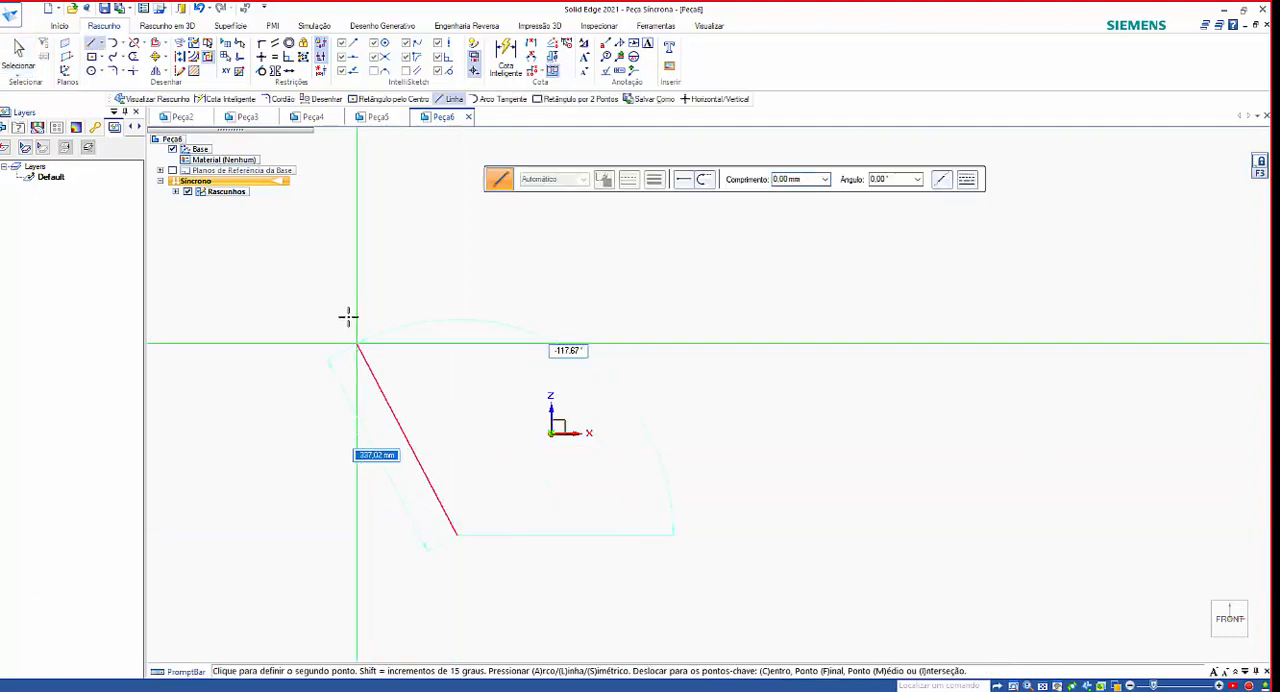
click(351, 328)
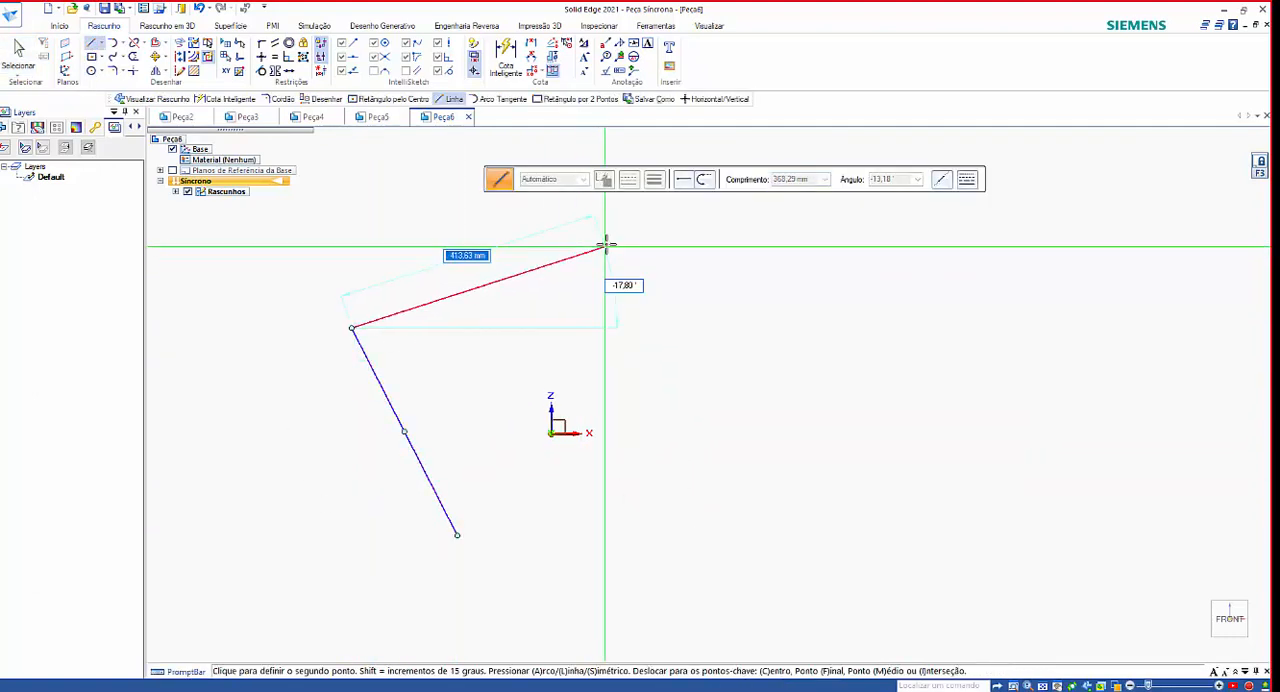
click(605, 245)
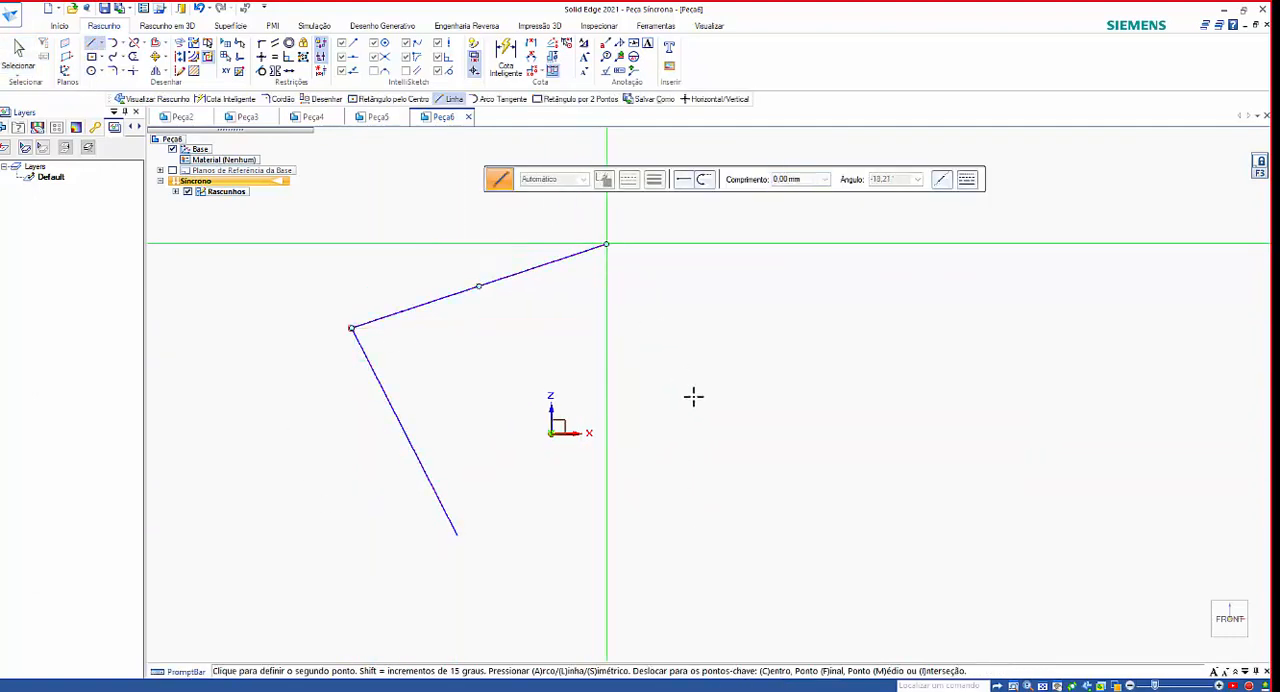
click(762, 481)
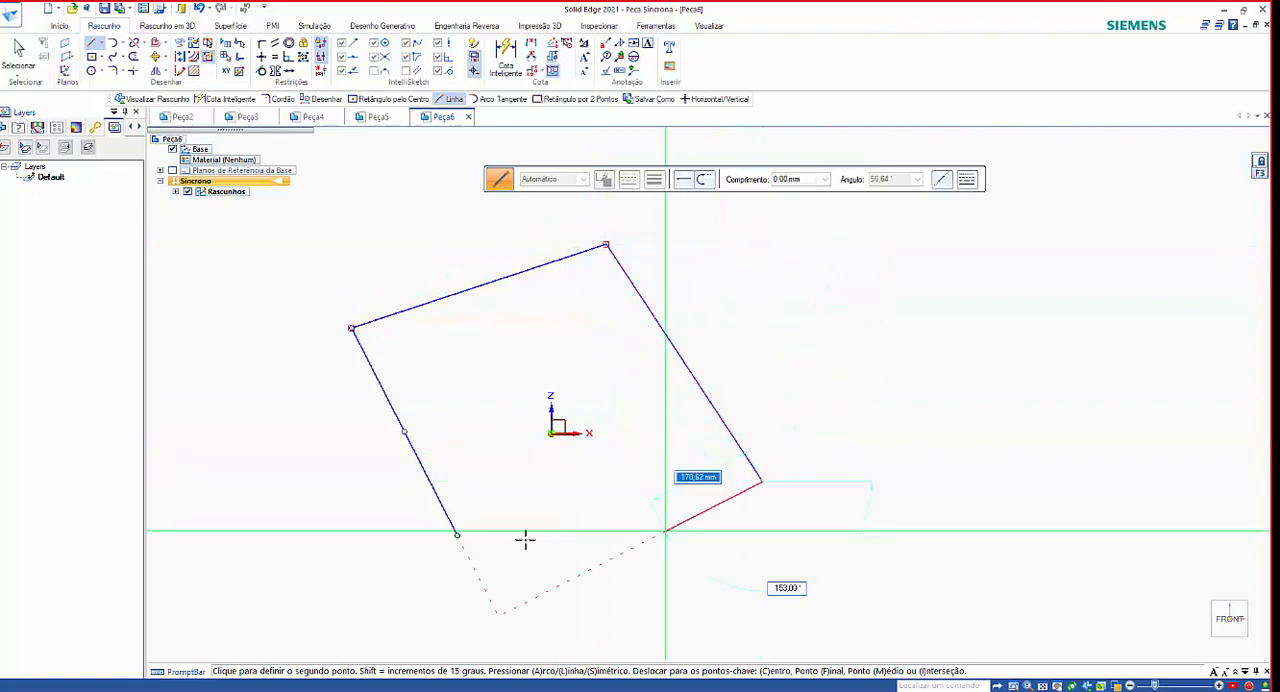
click(456, 535)
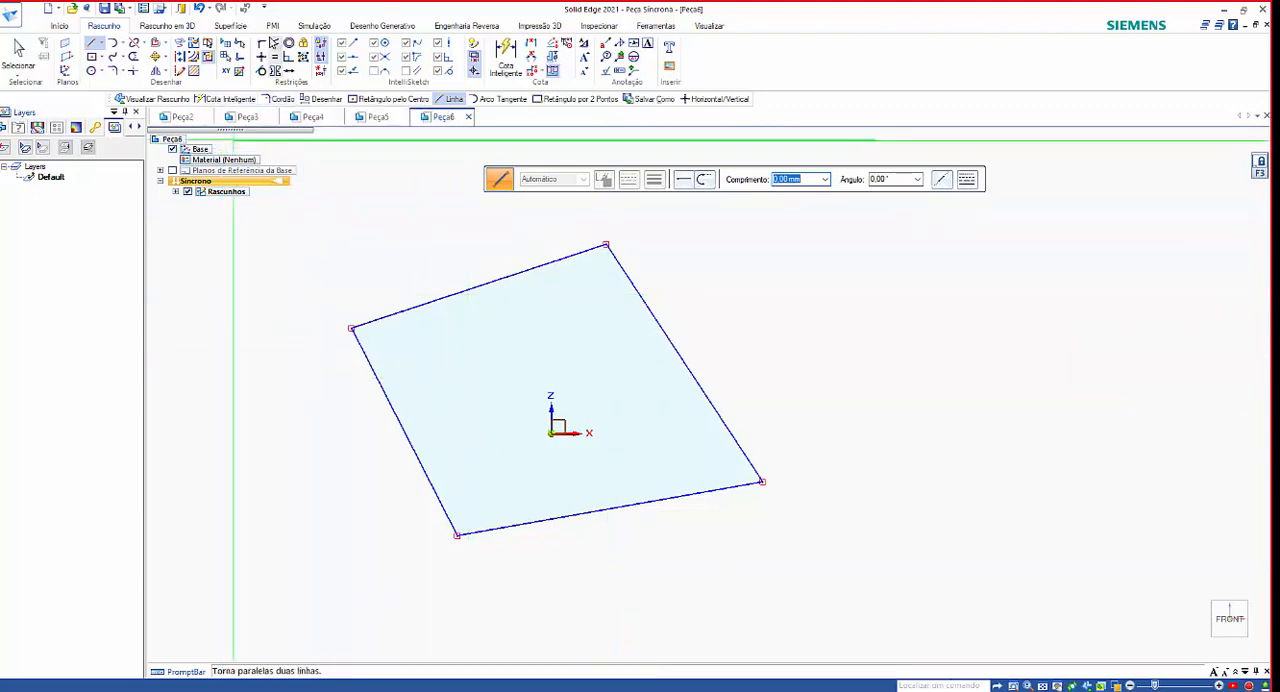
Apply Horizontal/Vertical relationships to the quadrilateral, making its left and right sides vertical and its lower and upper sides horizontal.
click(261, 62)
click(381, 388)
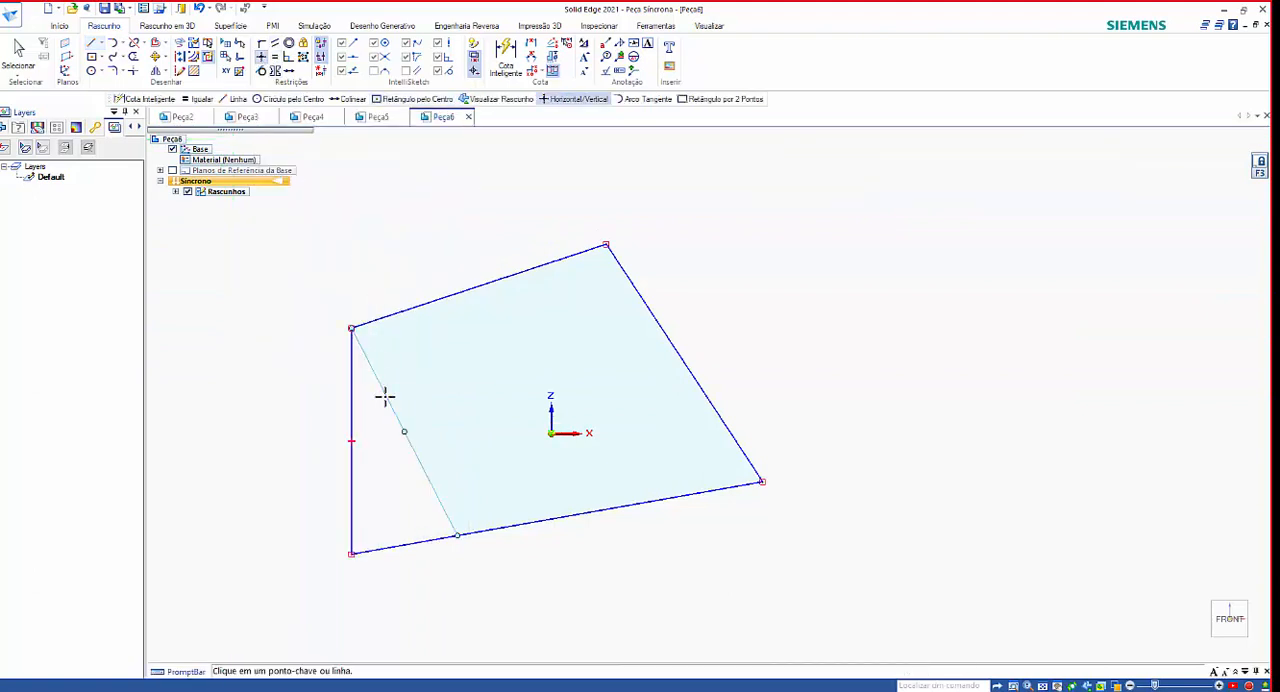
click(520, 530)
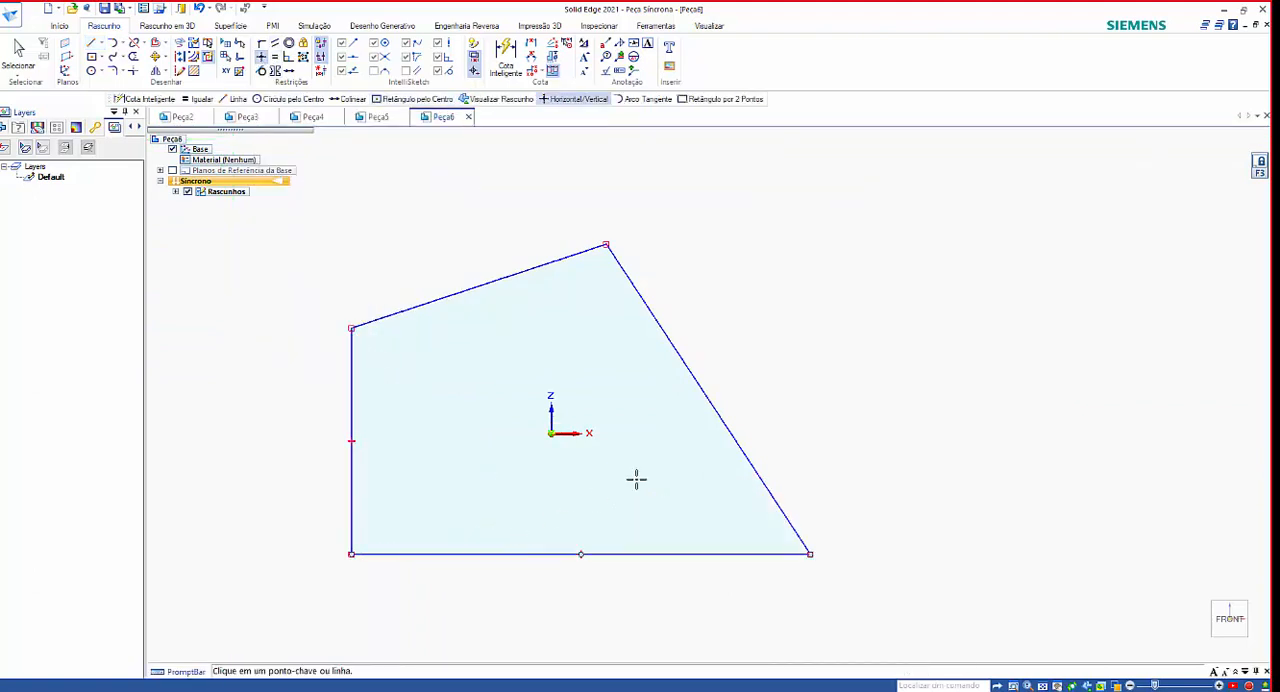
click(726, 417)
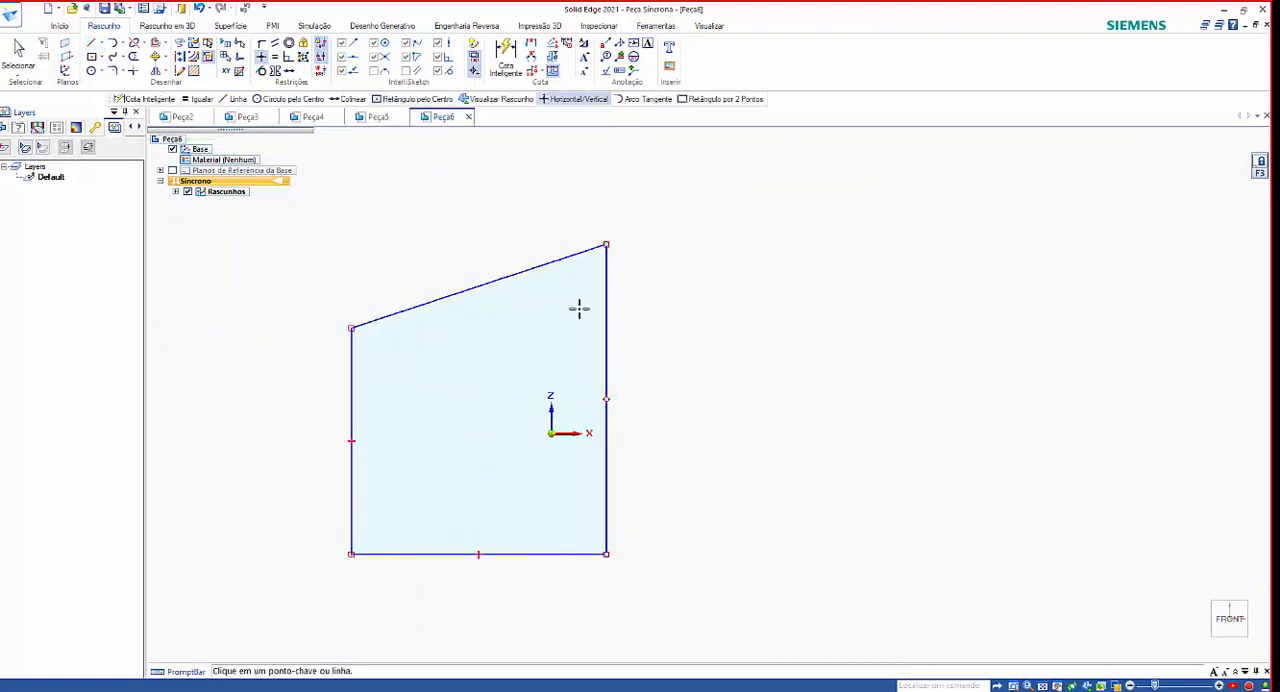
click(521, 279)
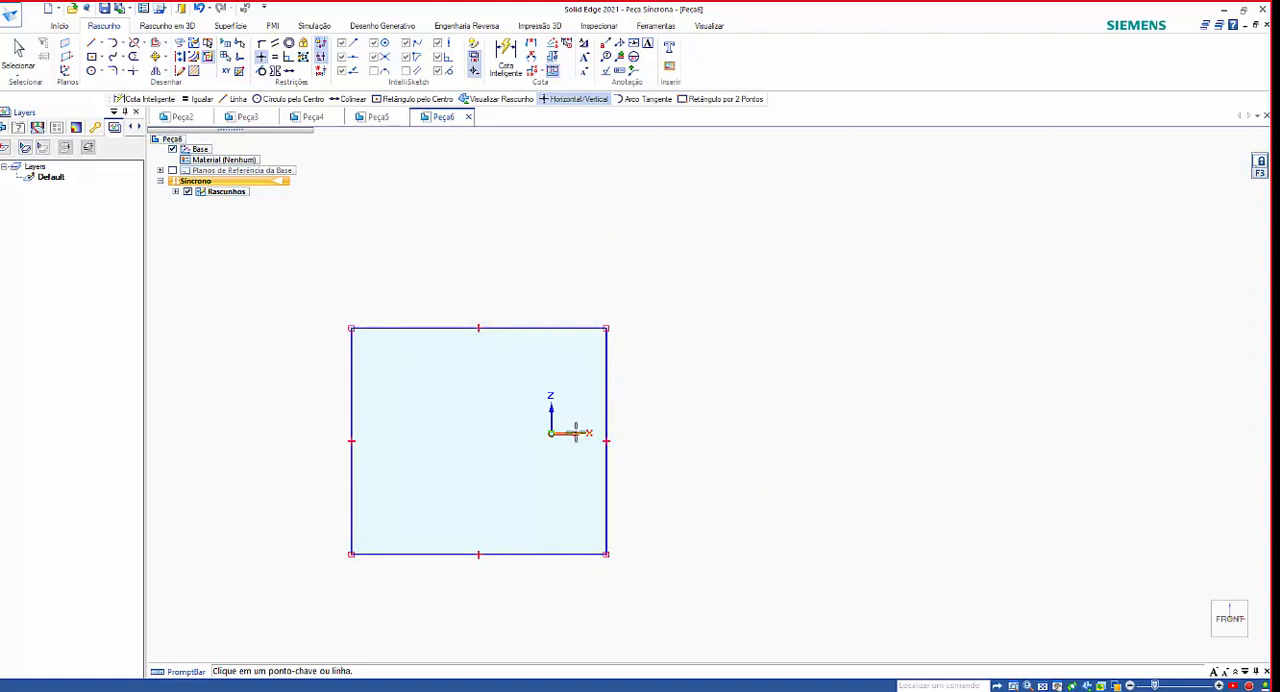
Center the rectangle on the origin by aligning the left side's midpoint horizontally and the lower side's midpoint vertically with it.
click(262, 60)
click(352, 442)
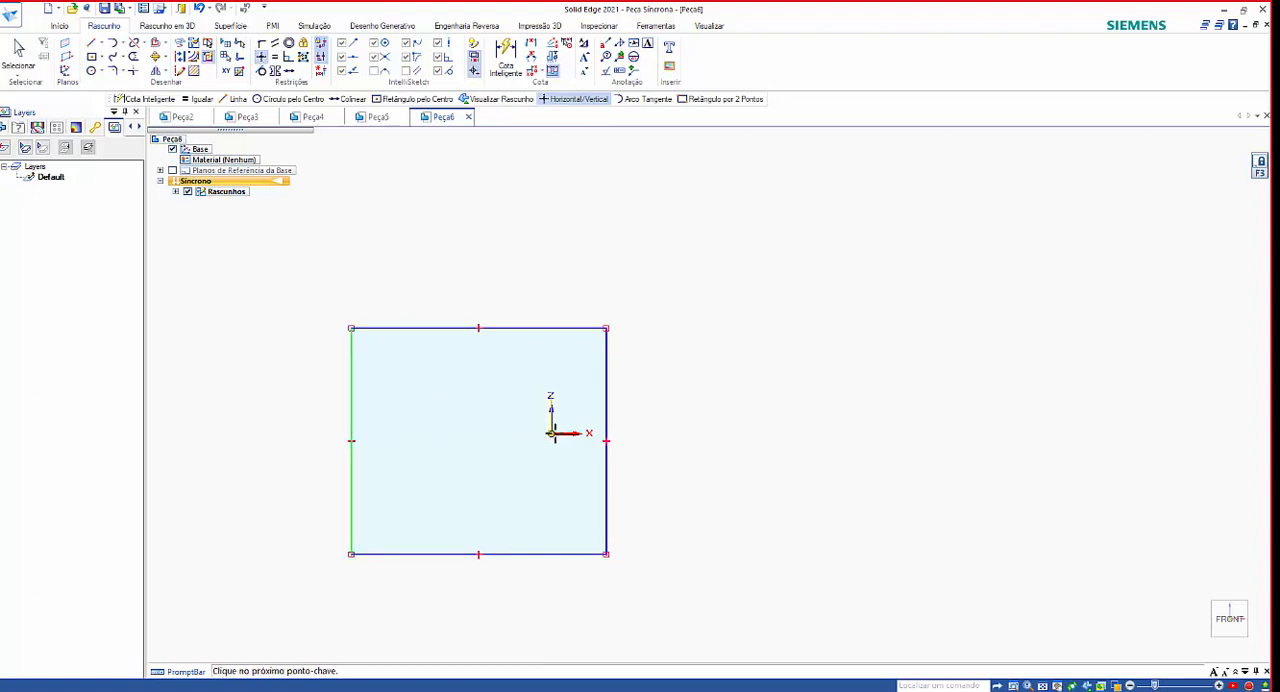
click(562, 434)
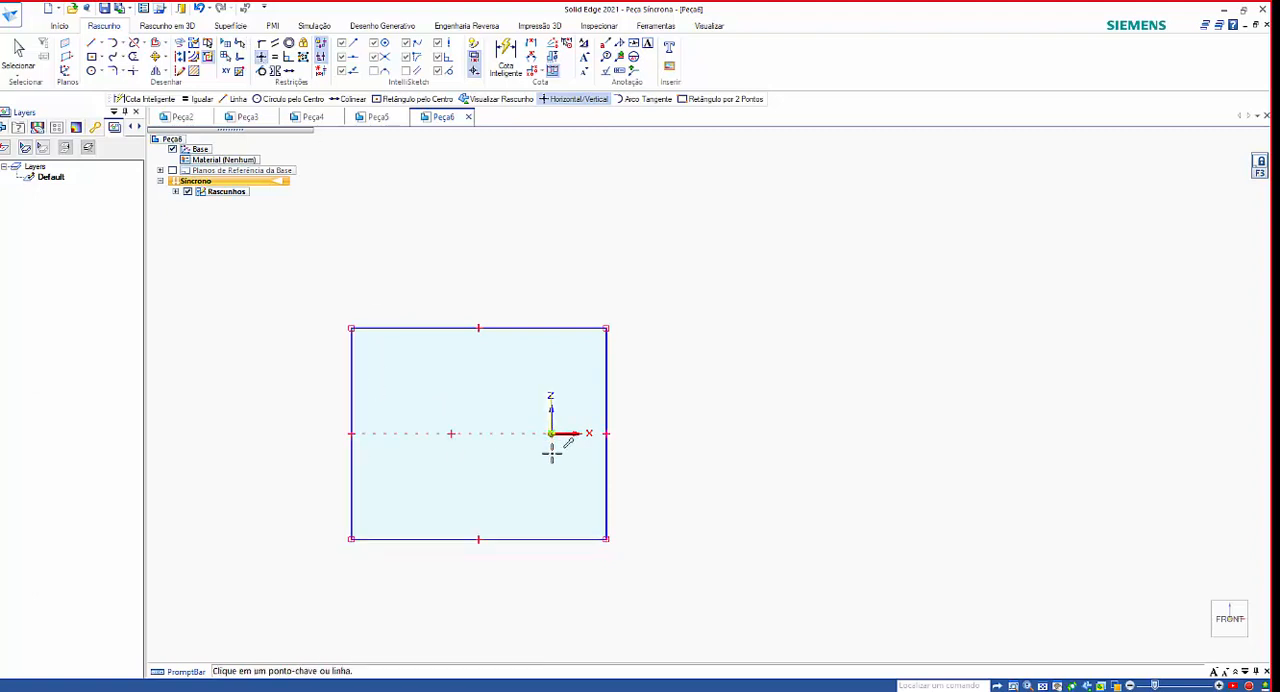
click(477, 539)
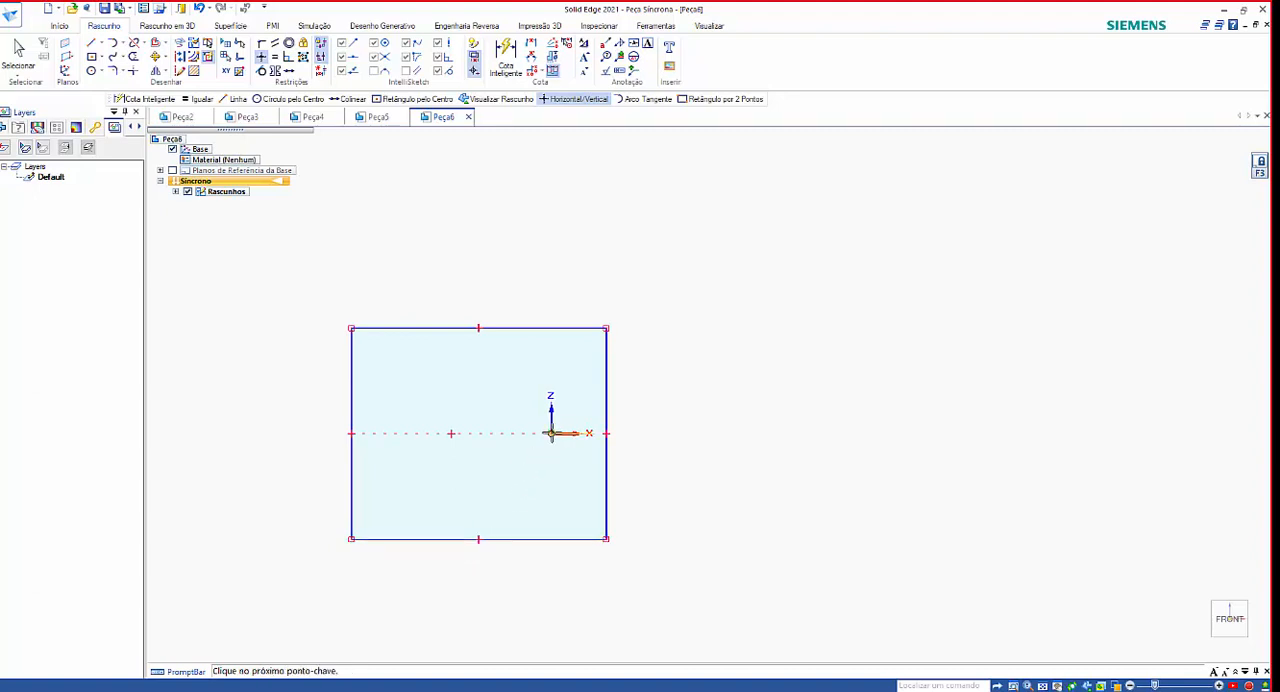
click(551, 433)
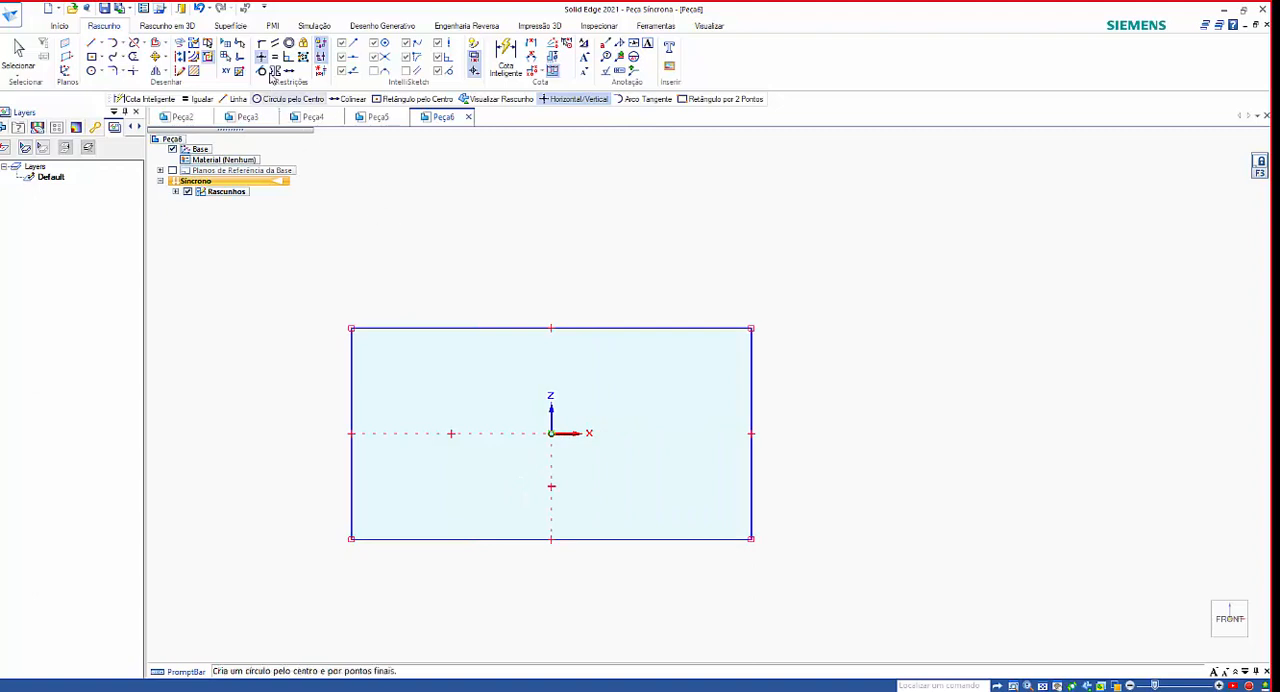
Apply the Equal relationship to the rectangle's left and upper sides, picking the left side first.
click(275, 60)
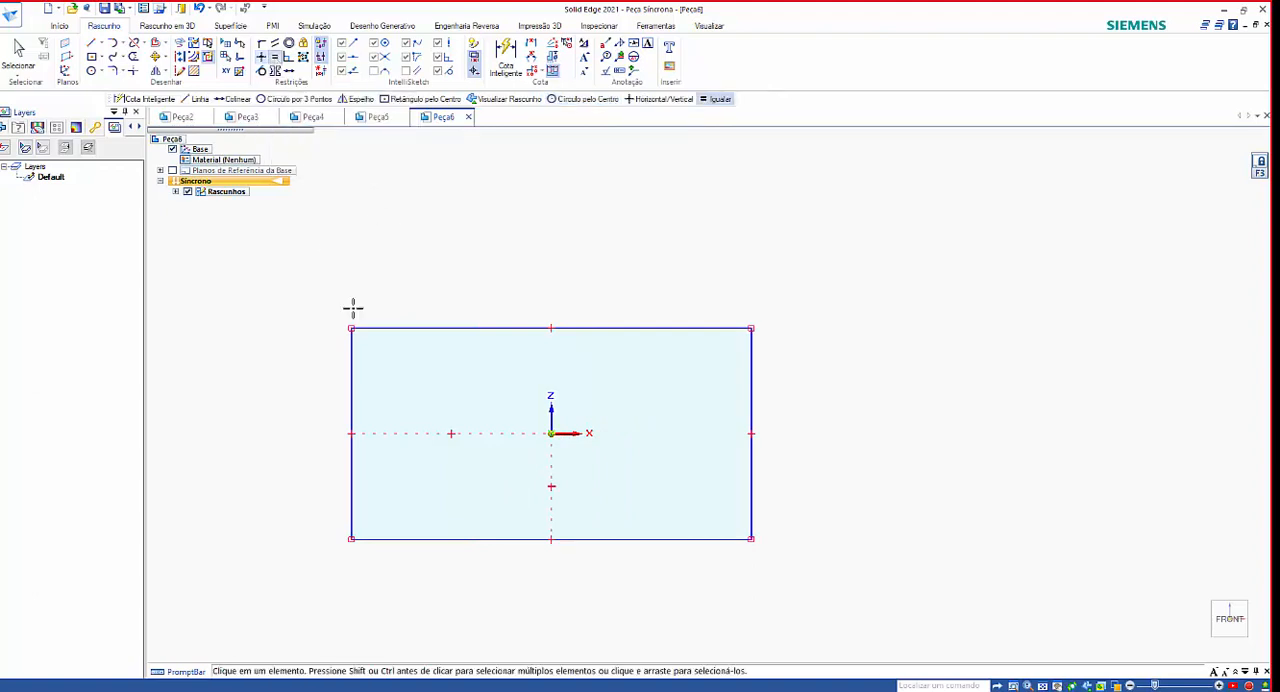
click(350, 380)
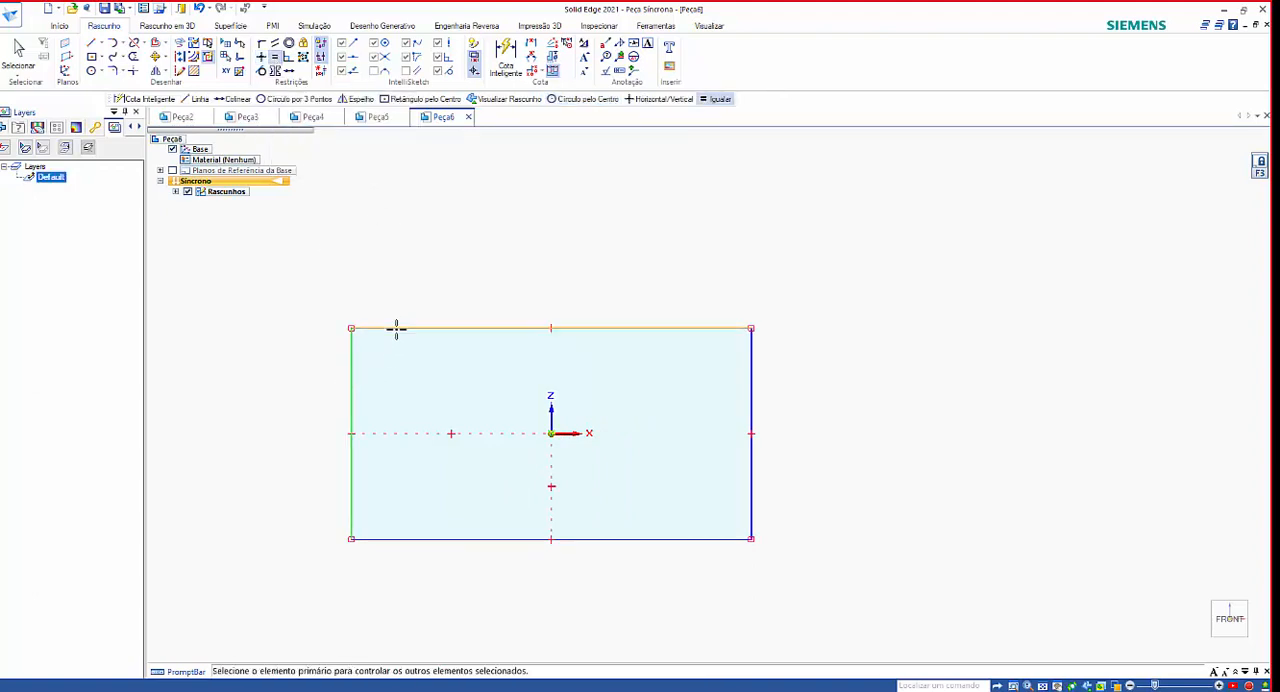
click(394, 328)
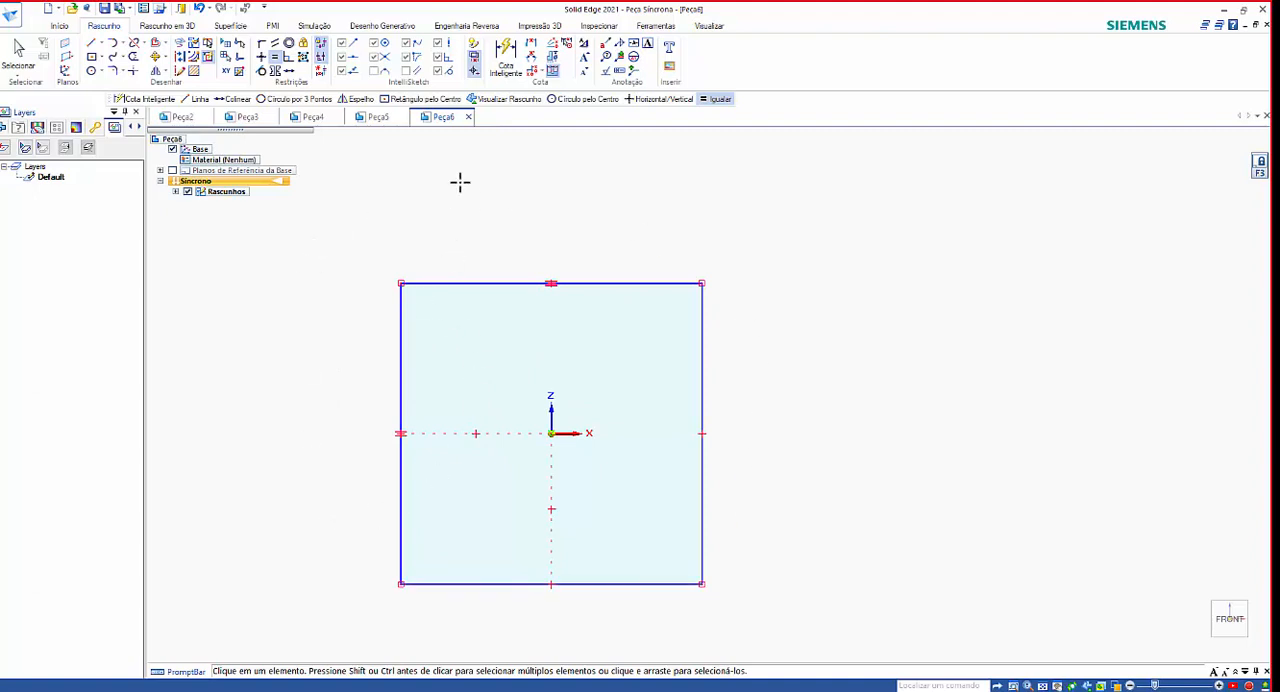
Dimension the square's right side, set it to 500 mm, and undo both the value and the dimension.
click(505, 50)
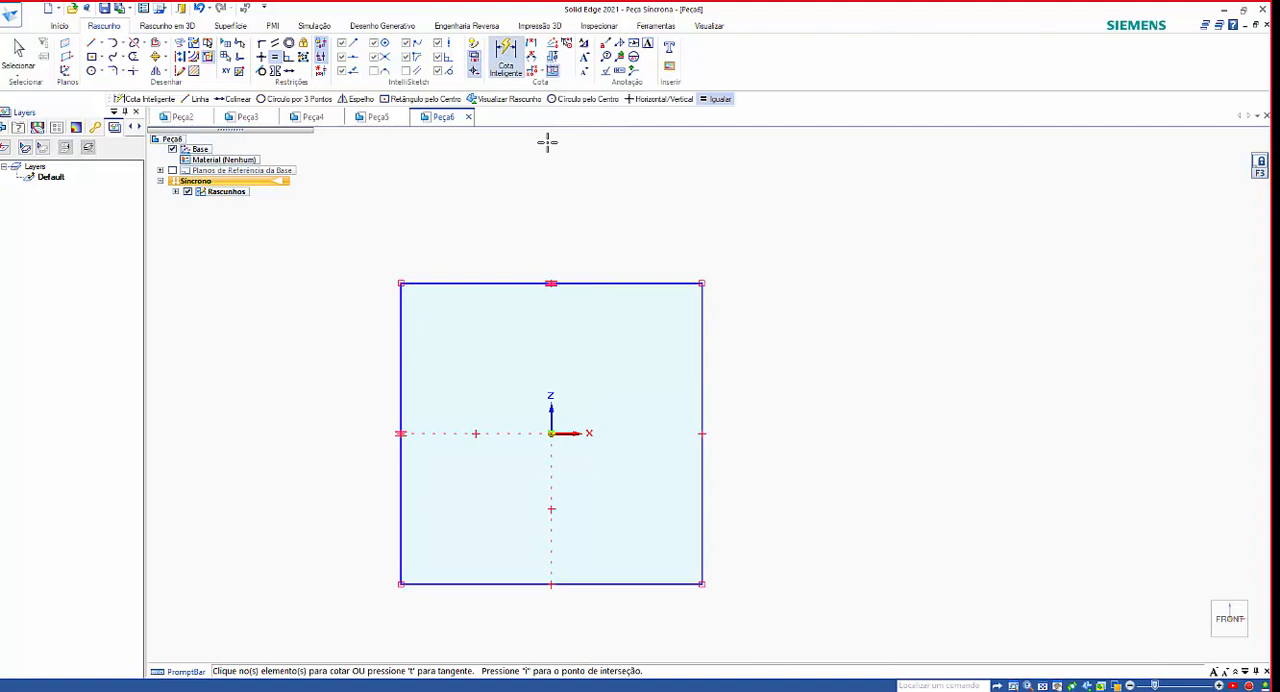
click(702, 340)
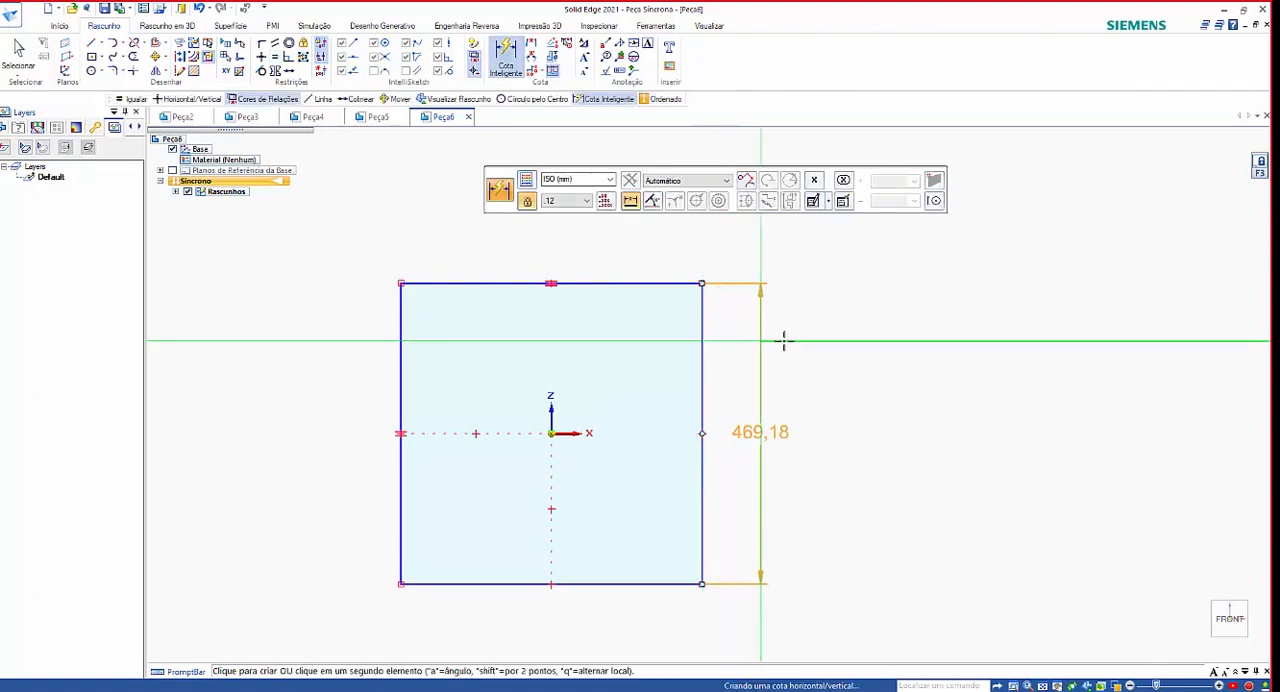
click(835, 345)
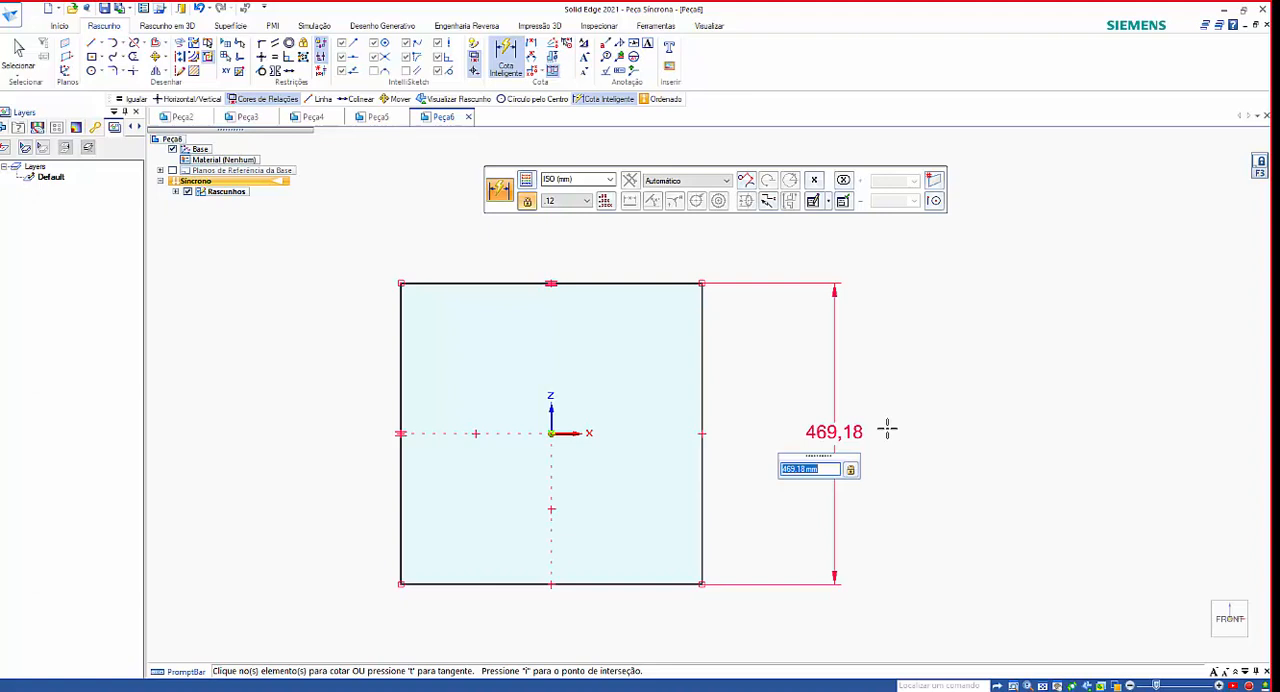
text(500)
key(Return)
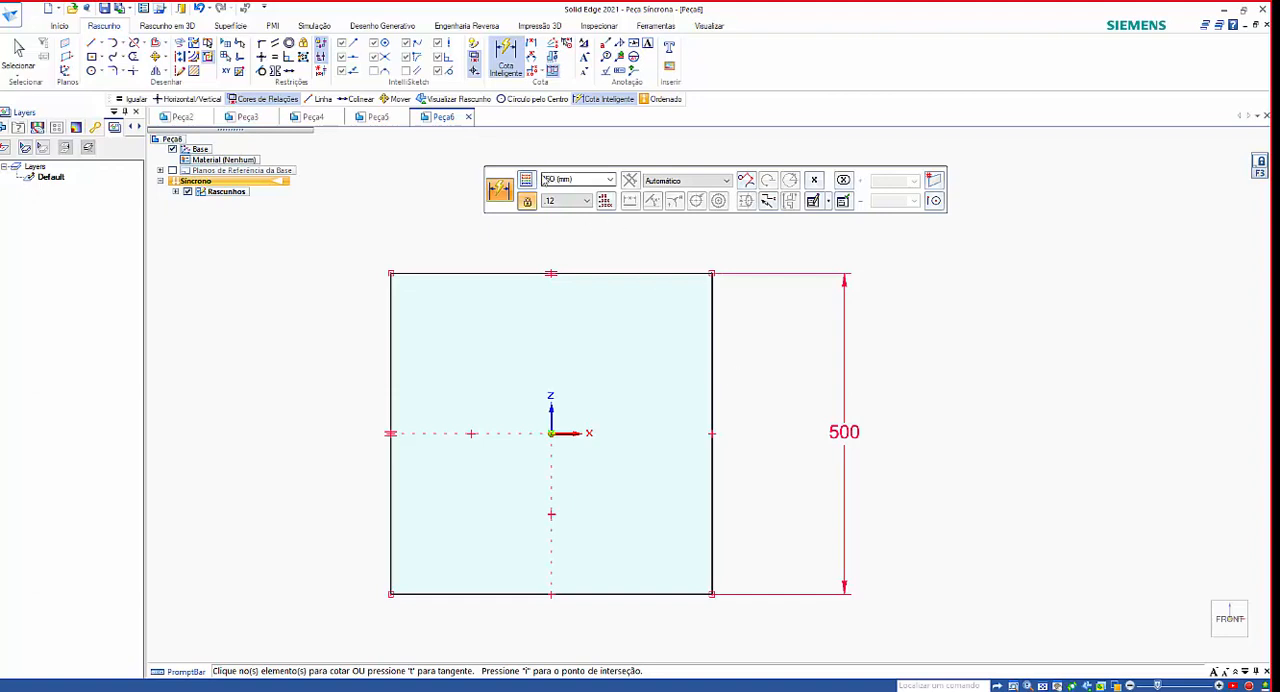
key(ctrl+z)
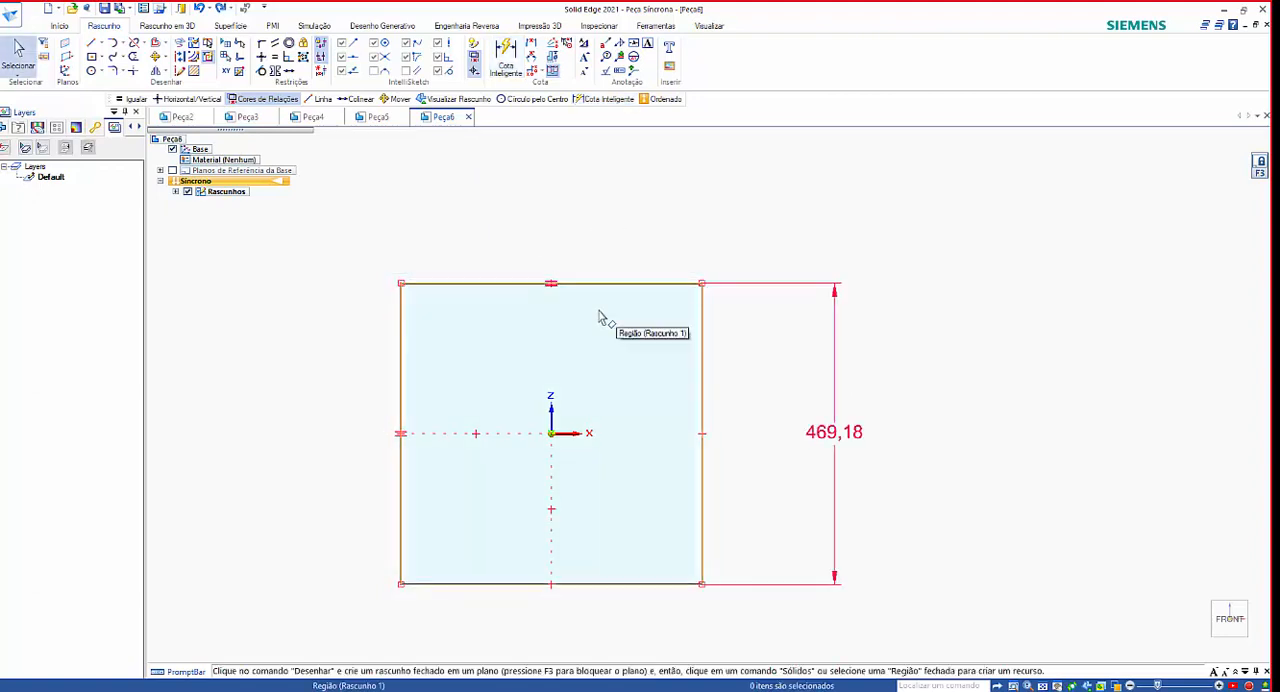
key(ctrl+z)
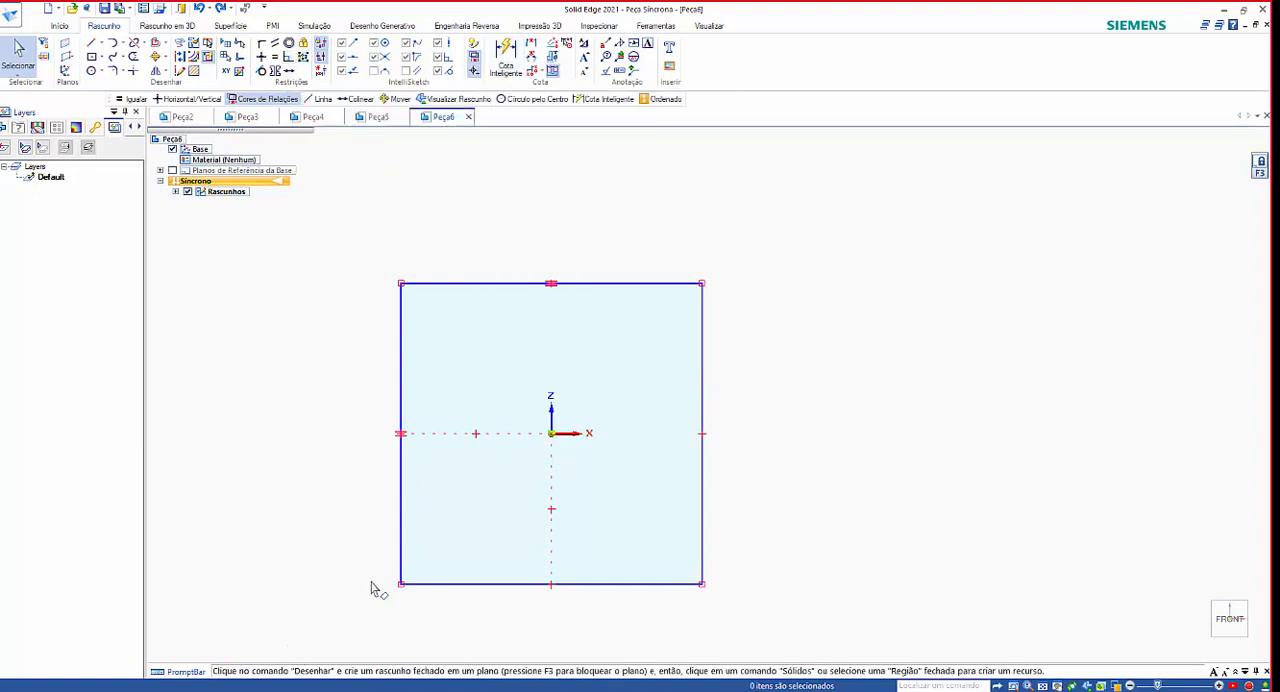
Add a Smart Dimension of 500 mm to the square's right side and end the command.
click(507, 55)
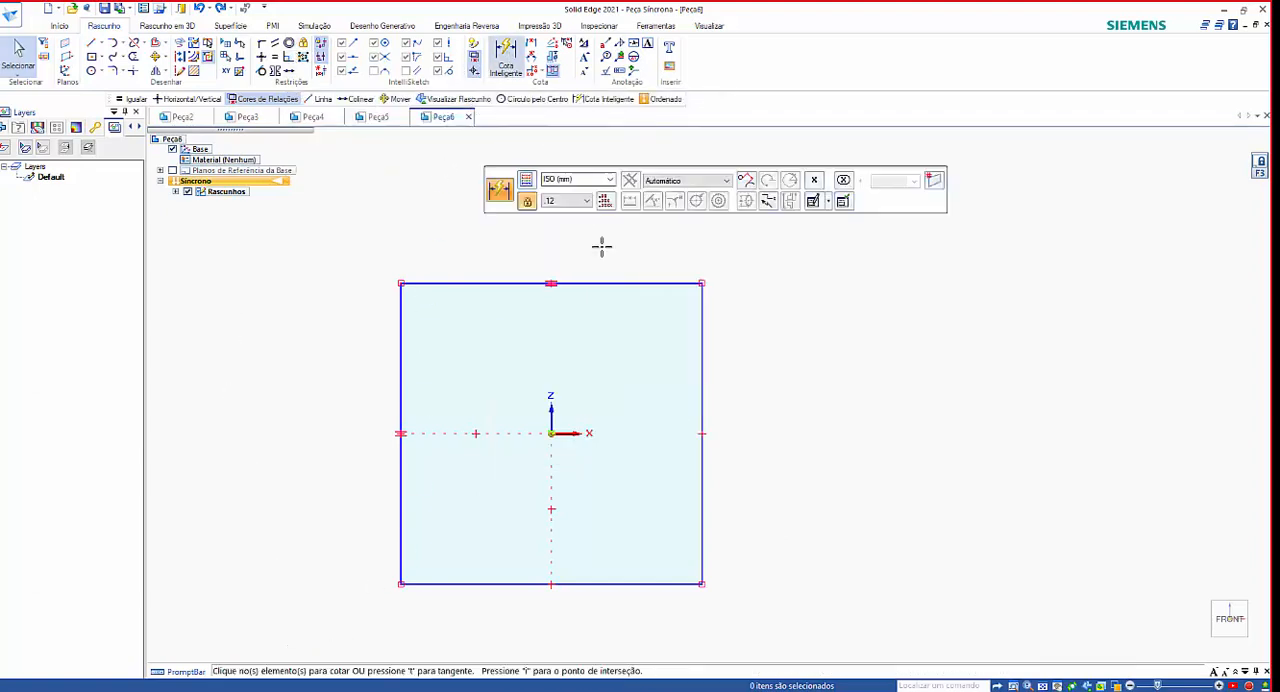
click(702, 341)
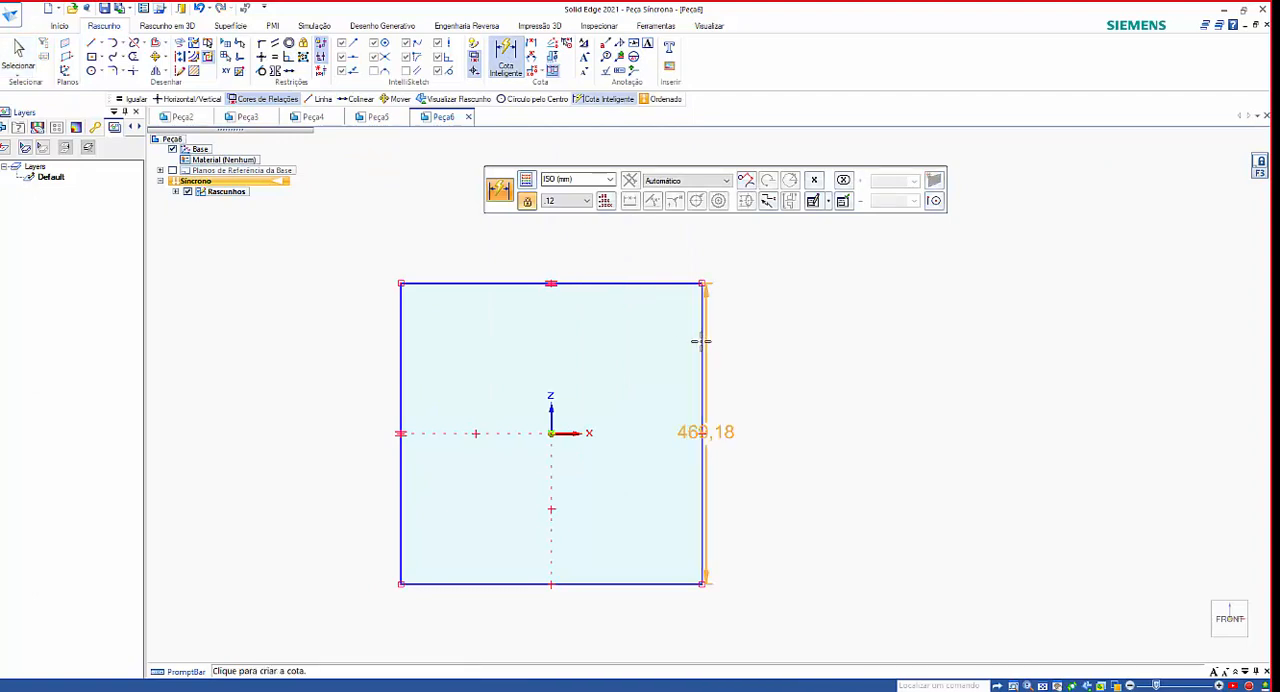
click(830, 358)
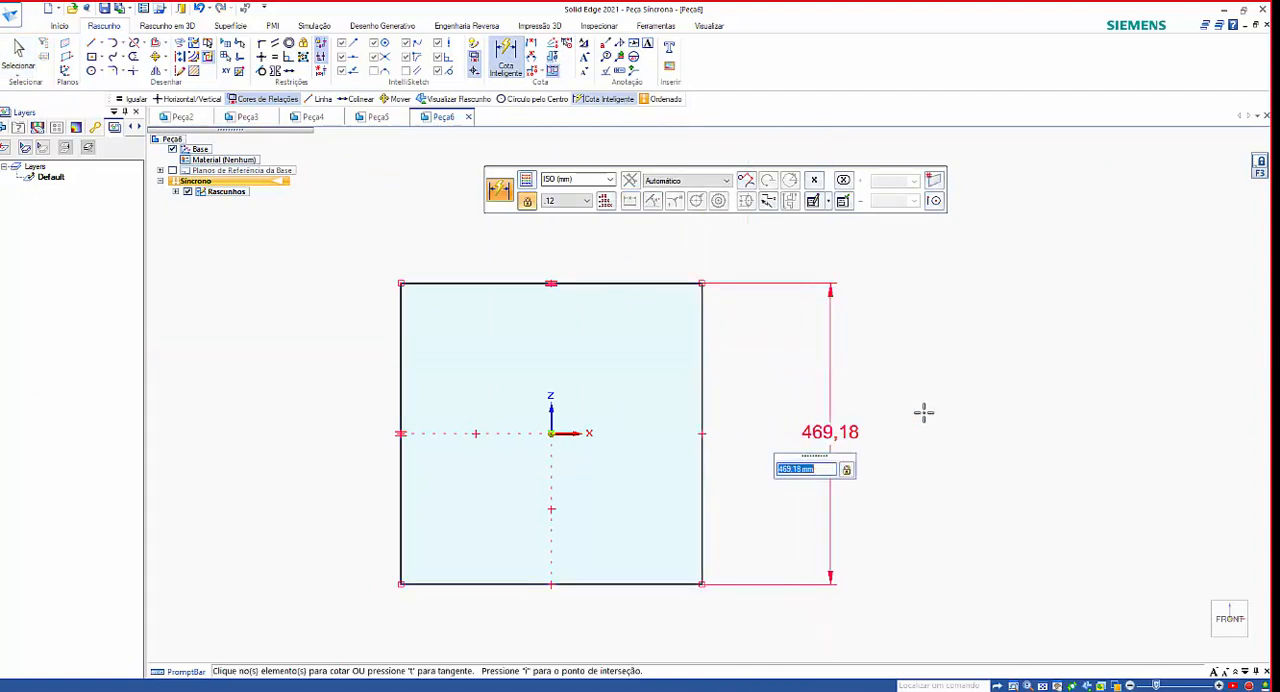
text(500)
key(Return)
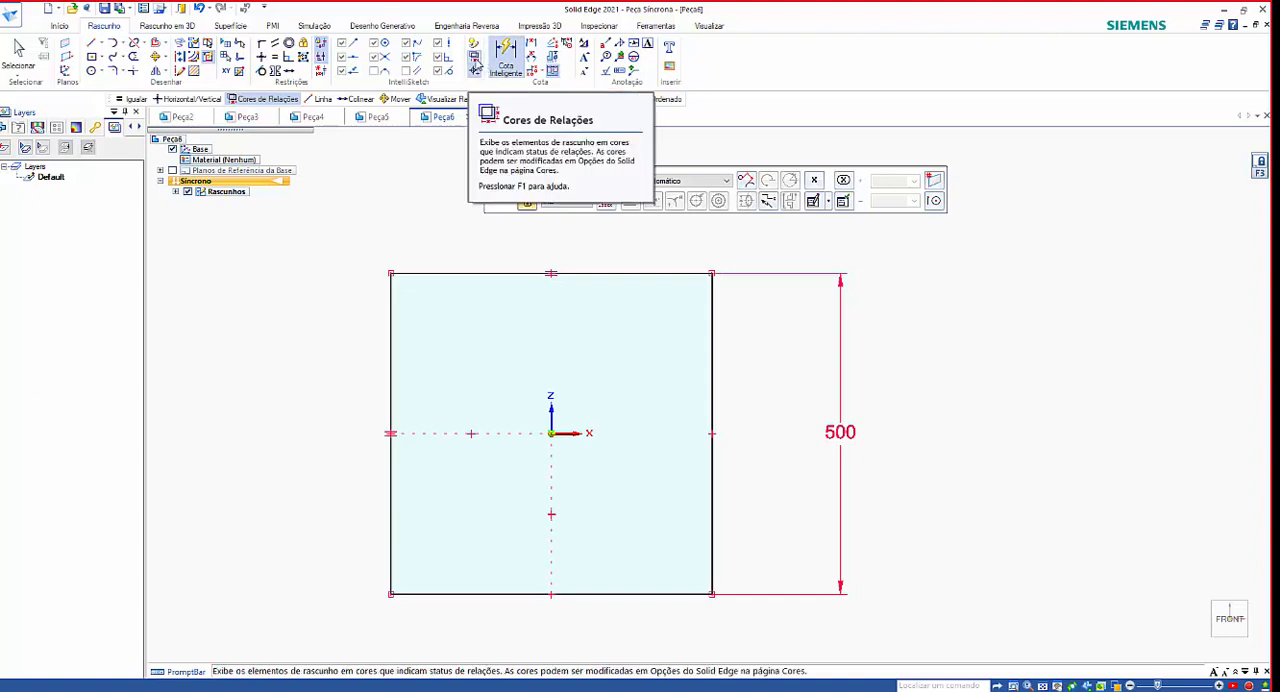
key(Escape)
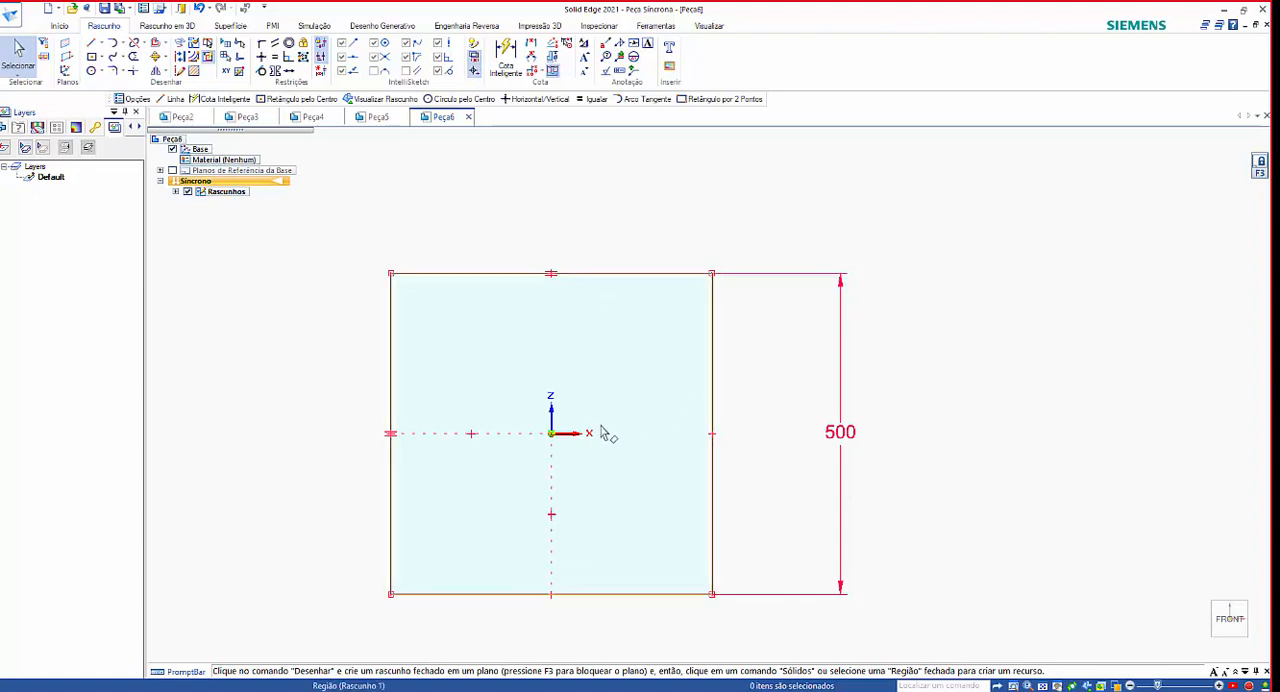
Replace the left-side alignment relationship with a Smart Dimension from the square's upper side to the origin, and delete the lower-side alignment relationship.
click(479, 435)
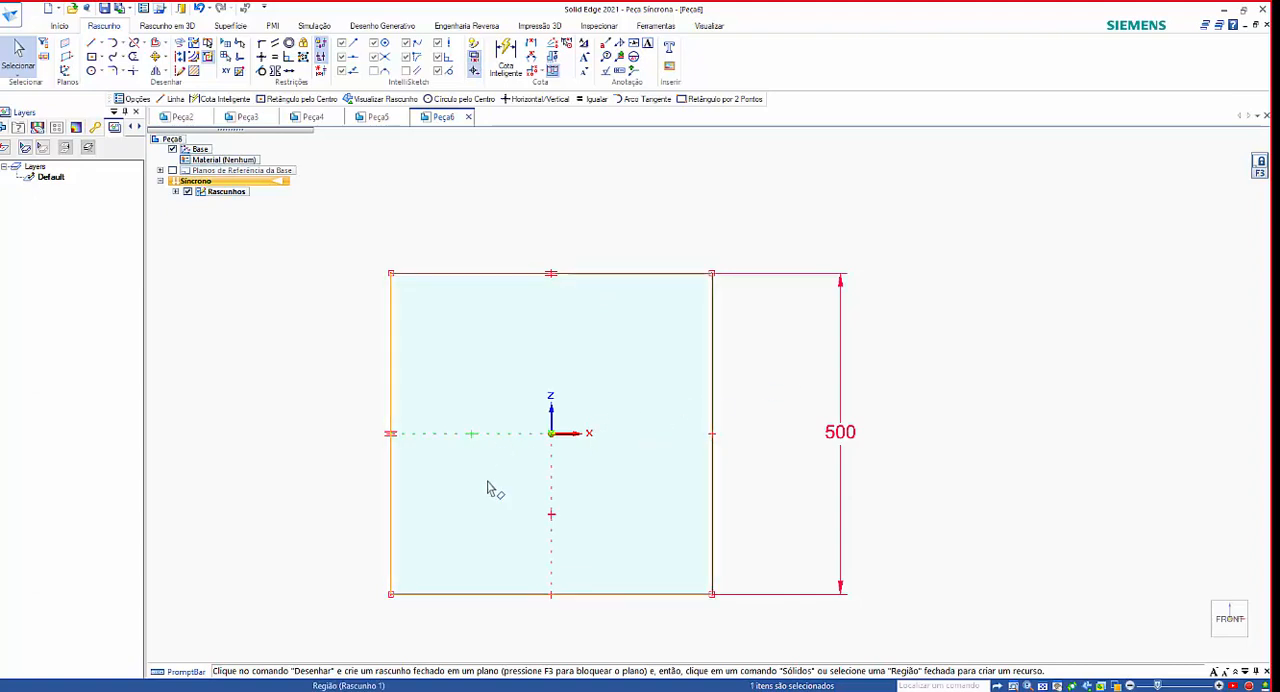
key(Delete)
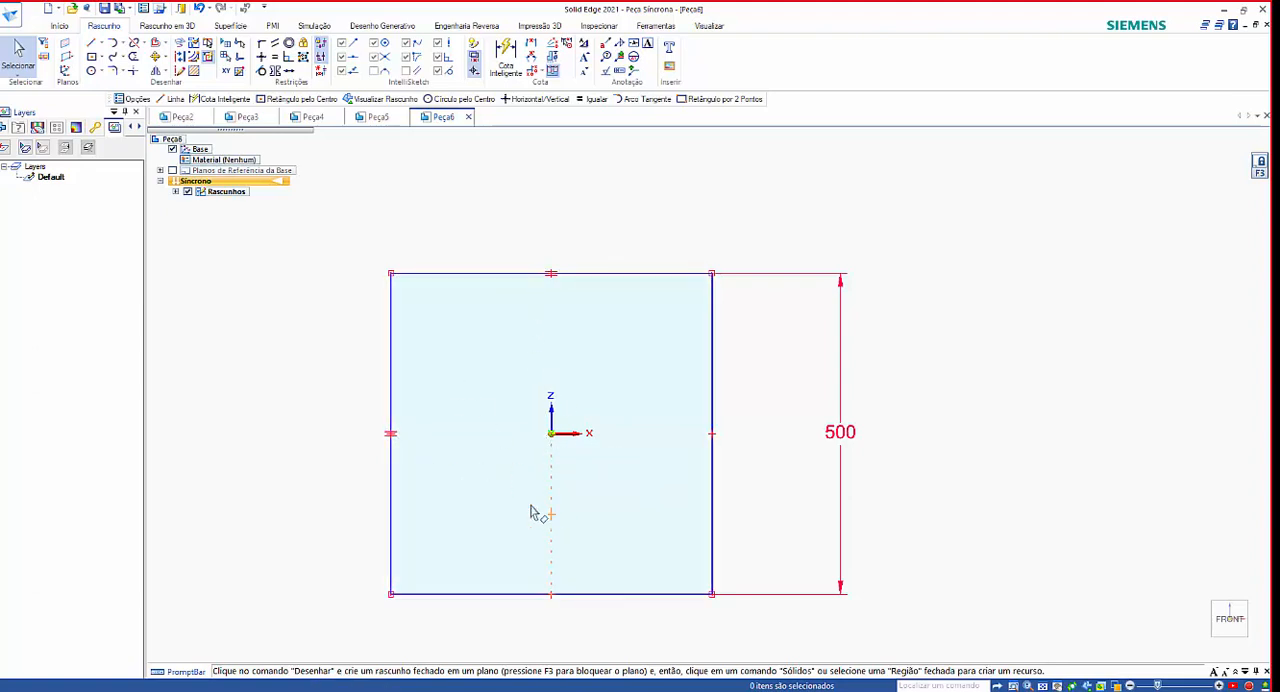
click(505, 58)
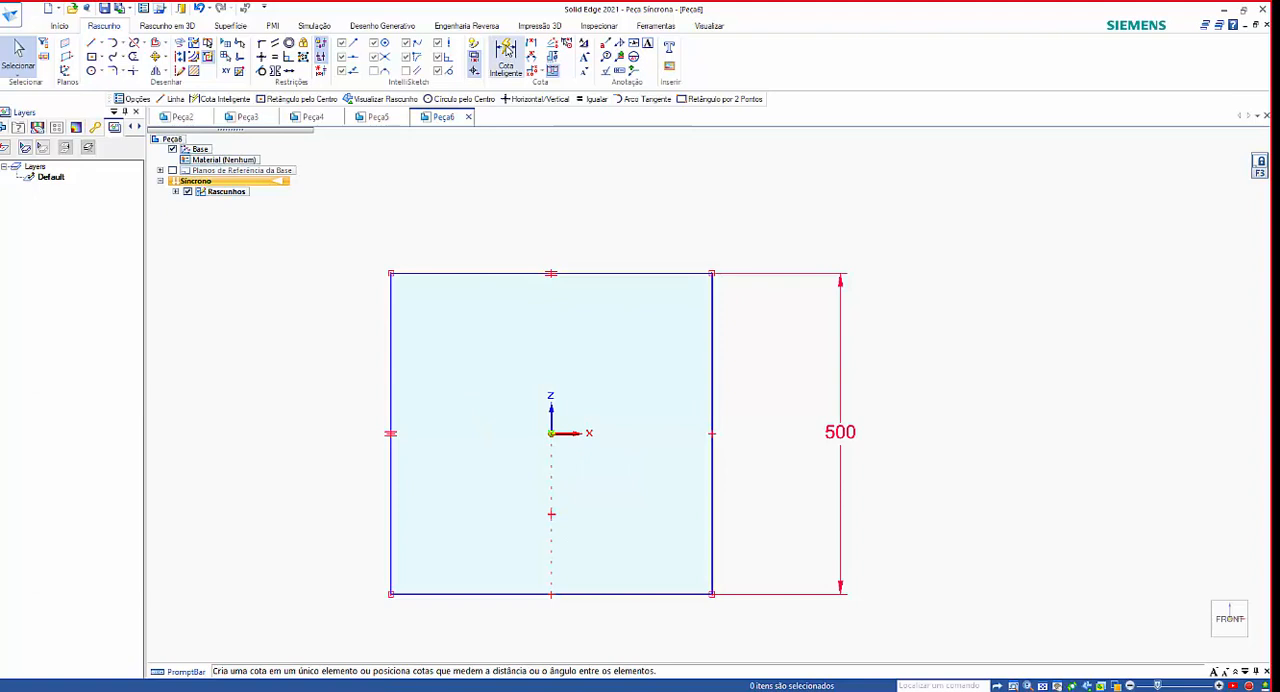
click(595, 272)
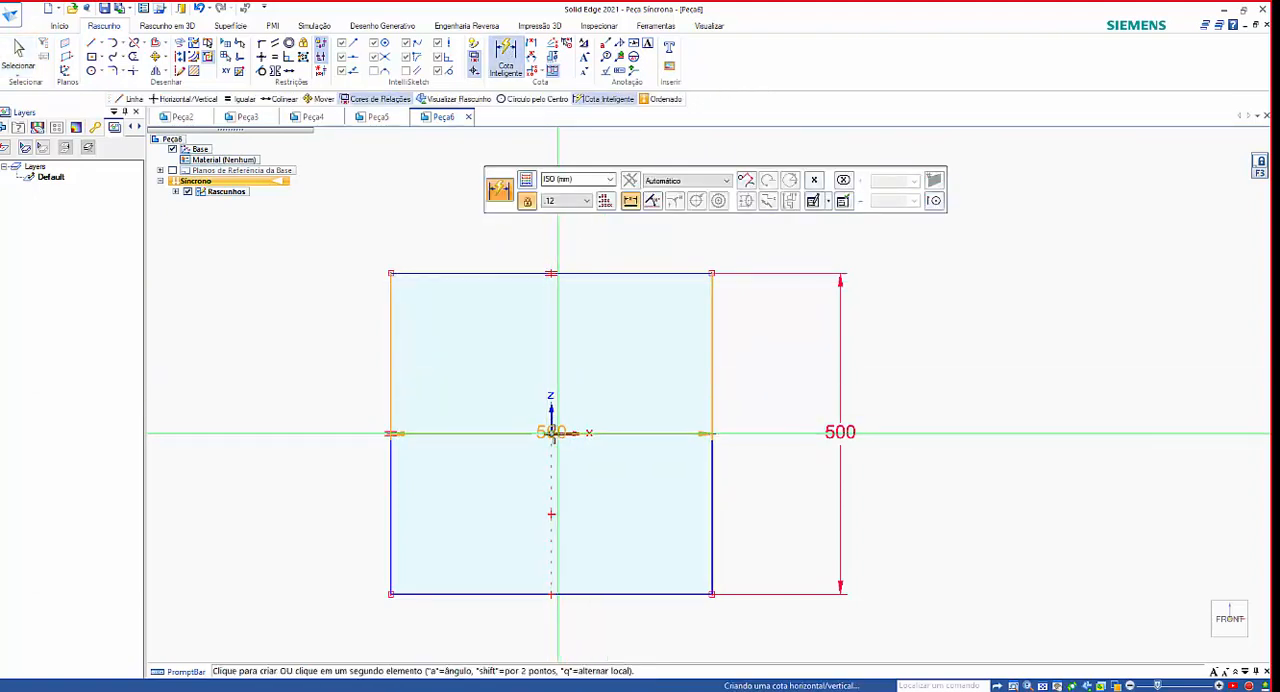
click(566, 439)
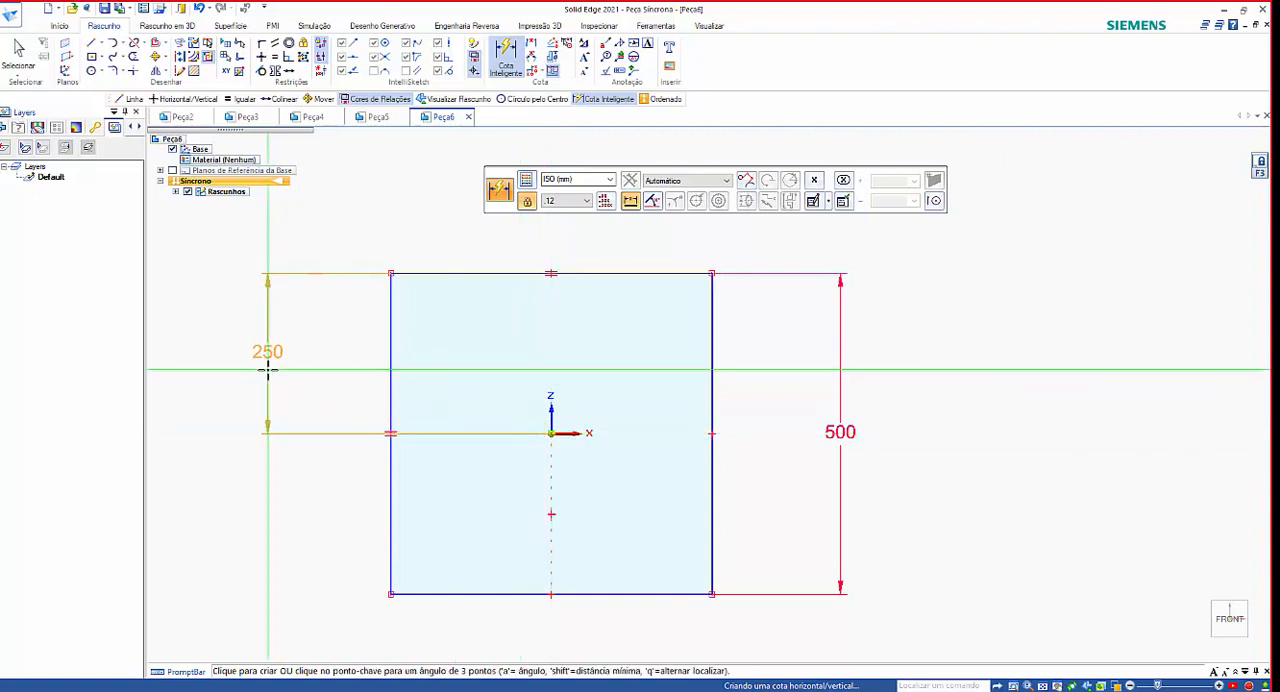
click(266, 366)
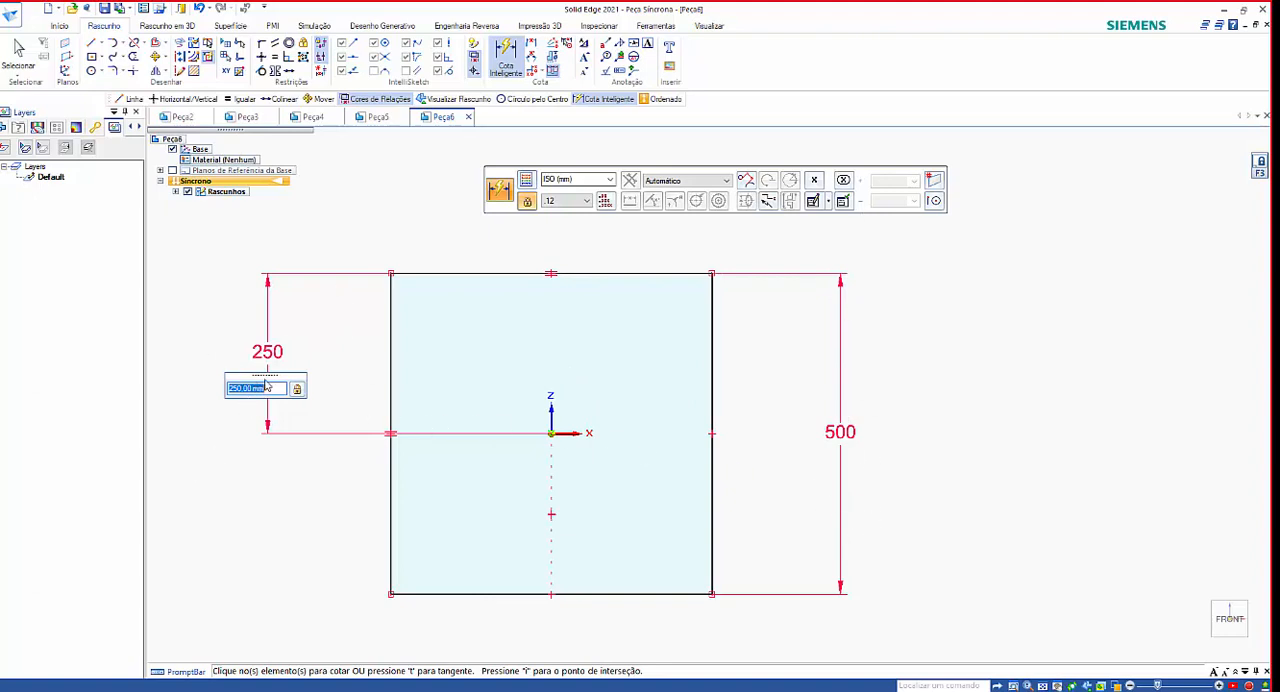
drag(266, 377, 227, 227)
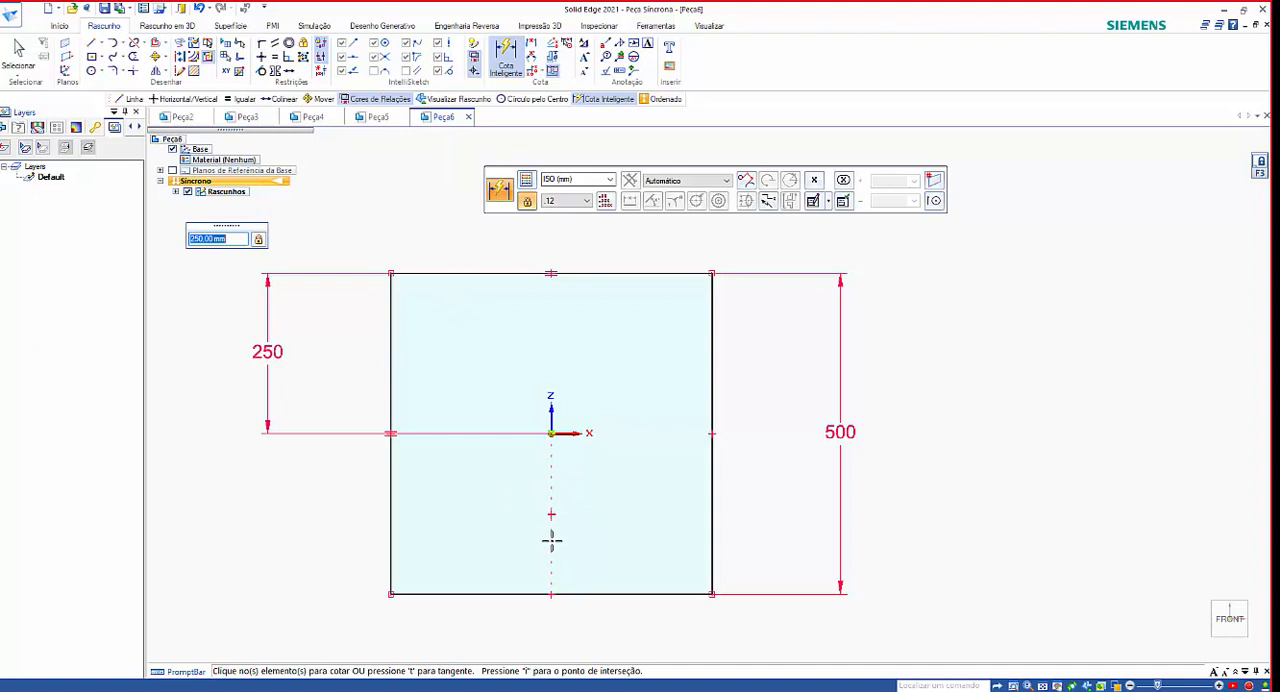
key(Escape)
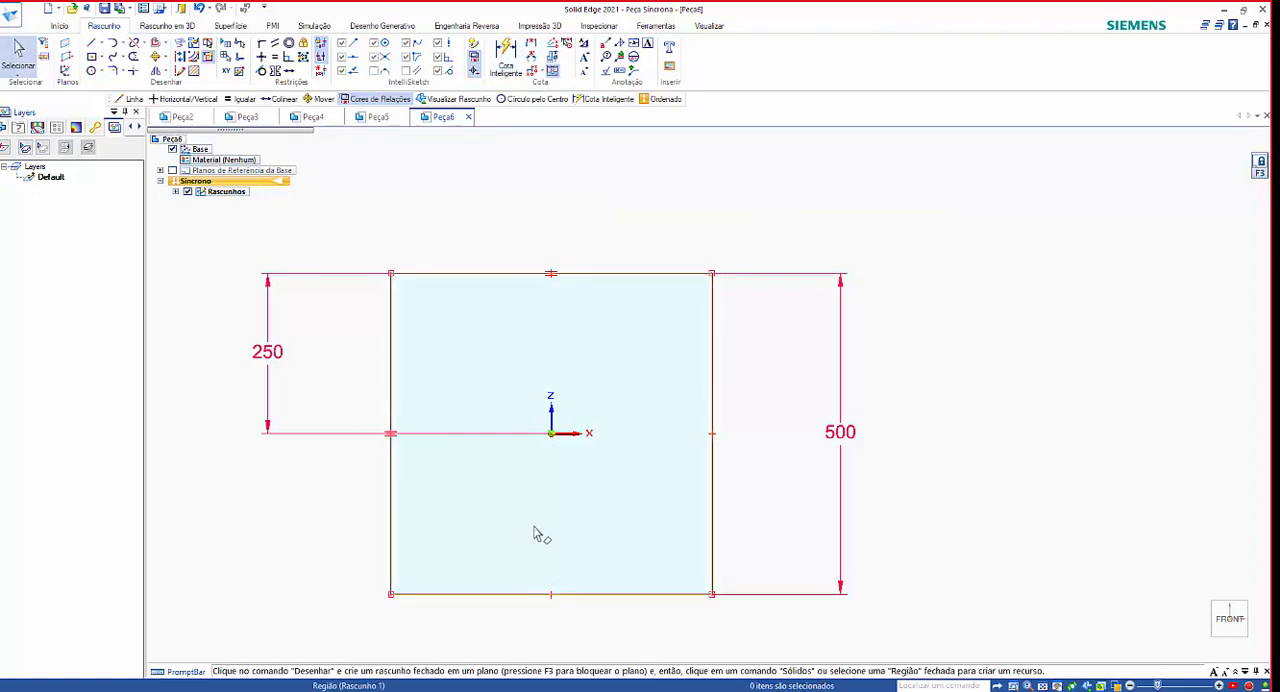
Add a horizontal Smart Dimension from the square's left side to the origin, placing it below the square.
click(505, 57)
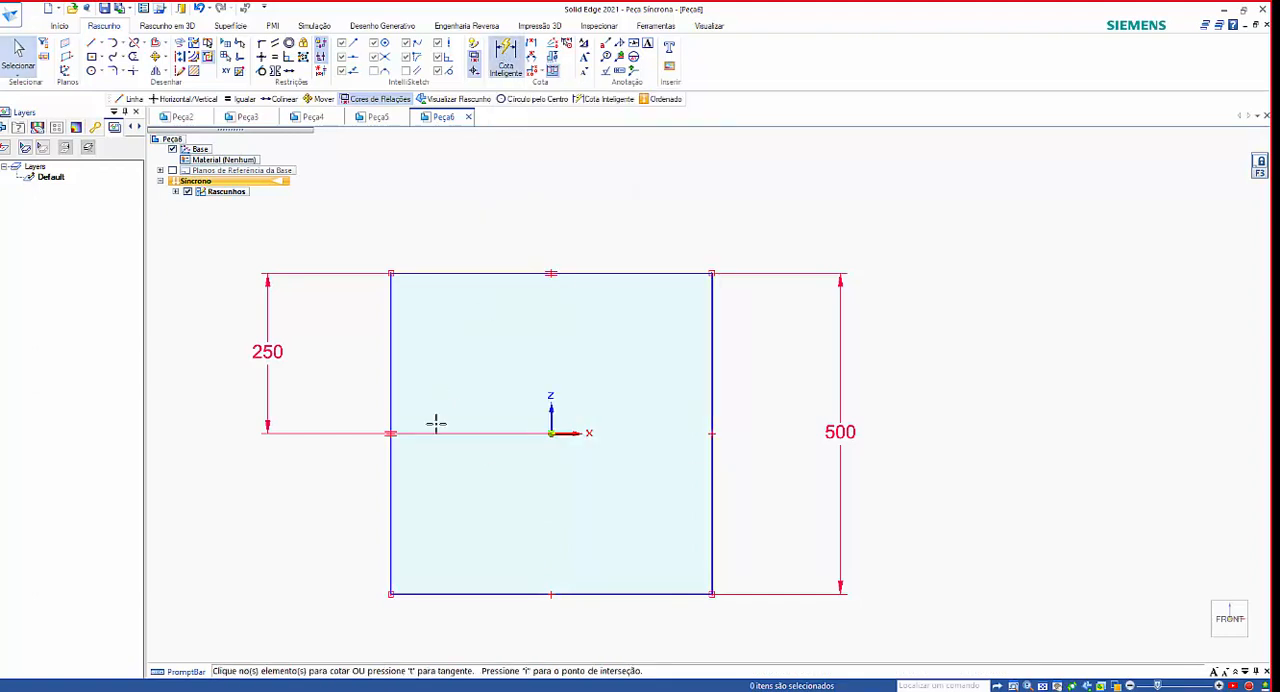
click(389, 503)
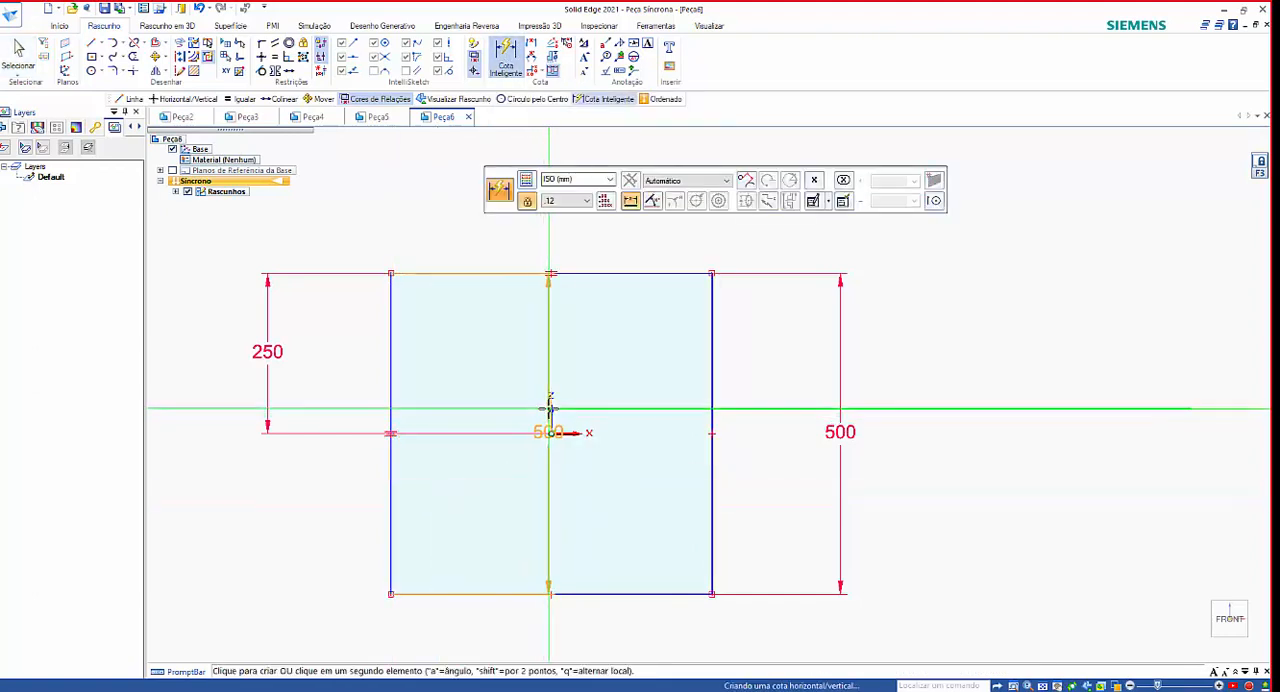
click(549, 410)
scroll(449, 458, down, 3)
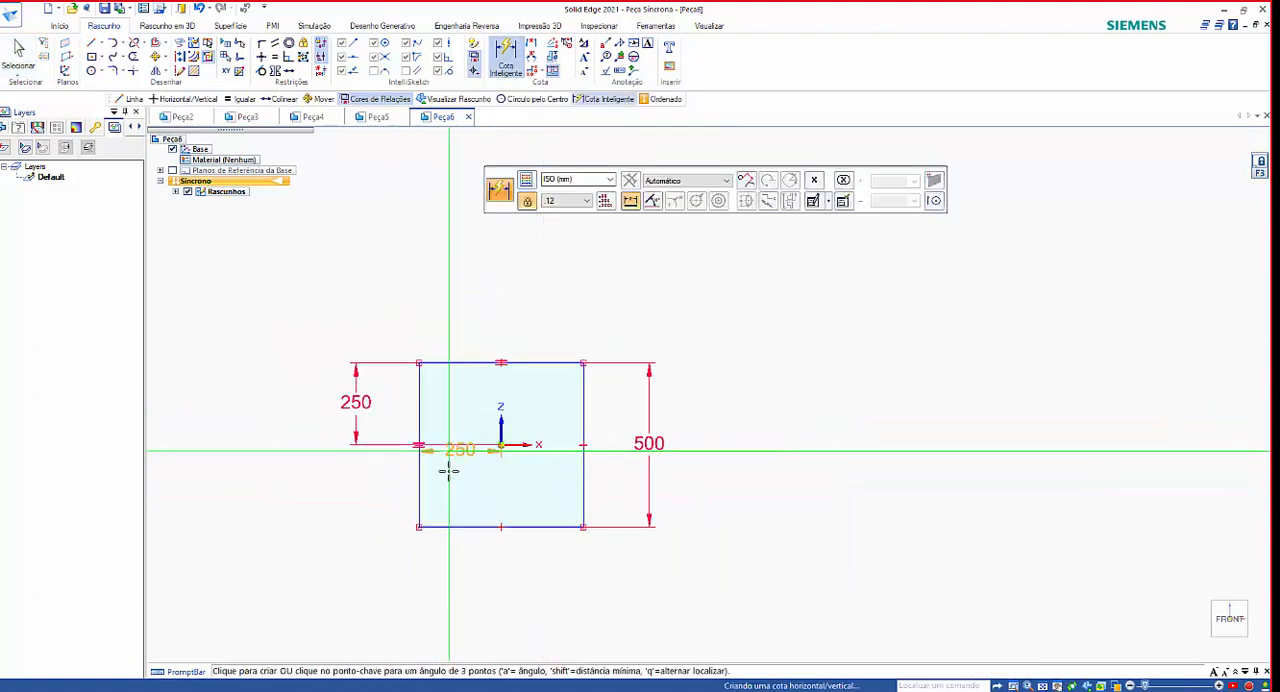
click(445, 556)
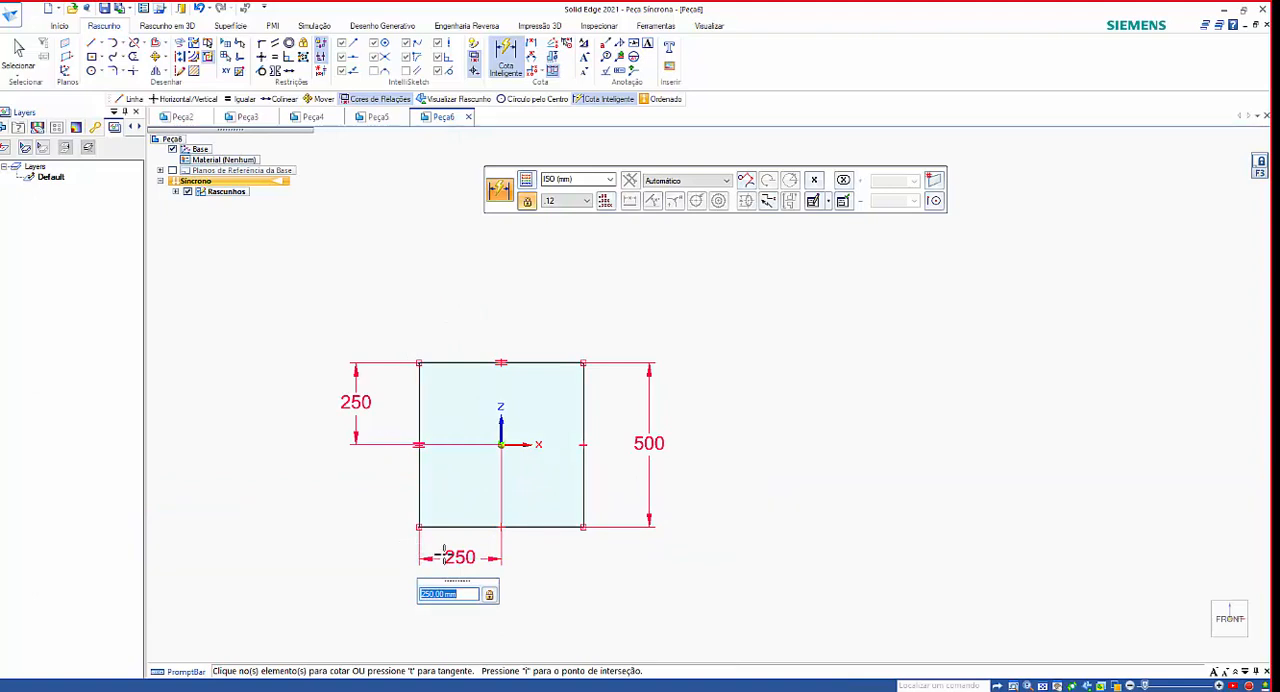
Dimension the horizontal distance from the square's right side to the origin, placing it above the square, and end the command.
scroll(616, 468, up, 1)
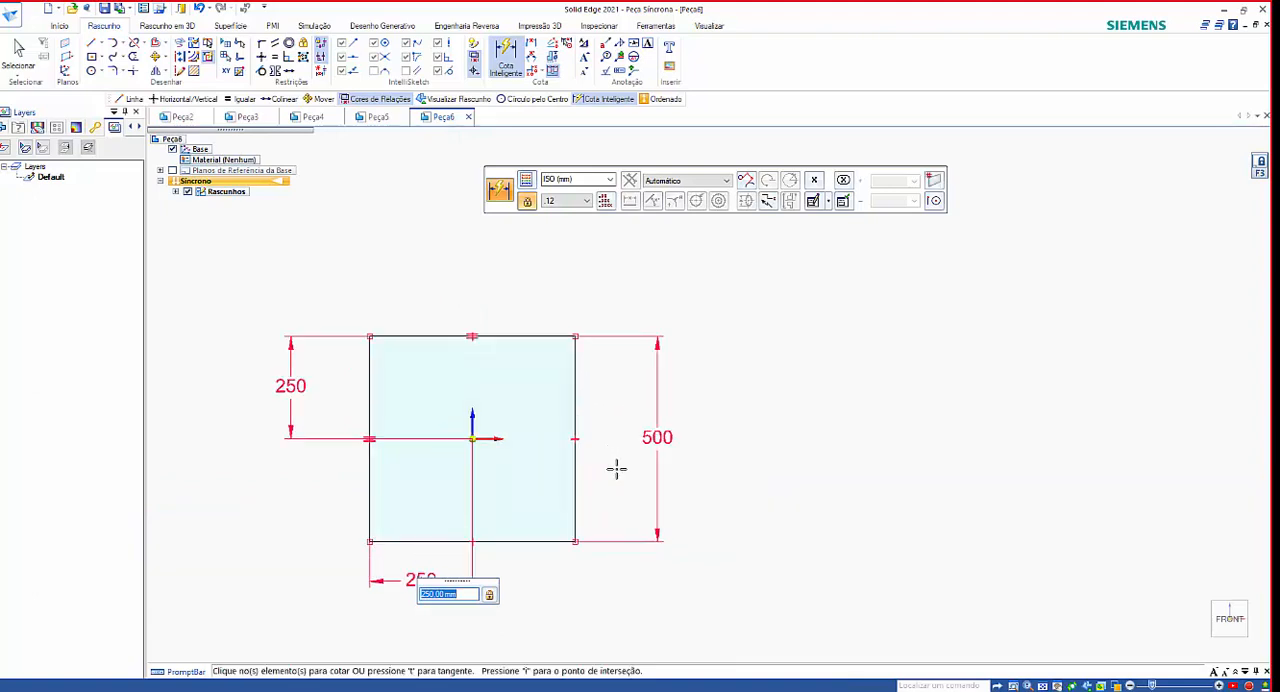
click(577, 517)
click(472, 437)
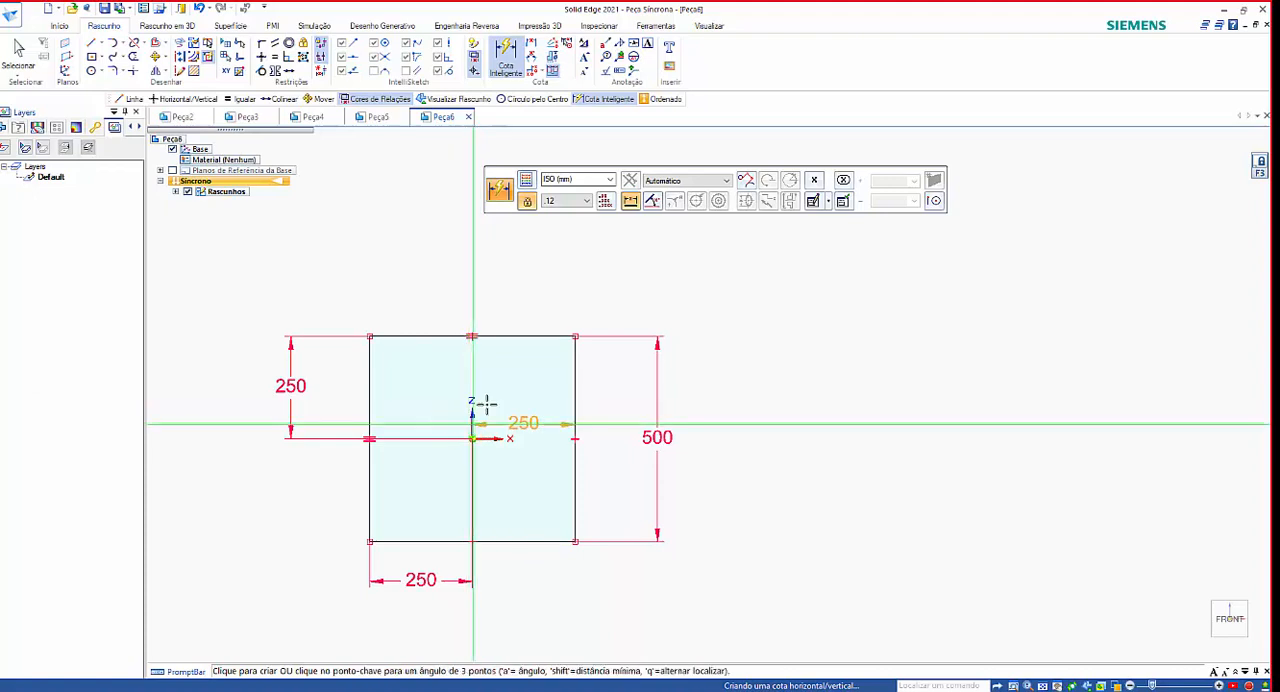
click(505, 273)
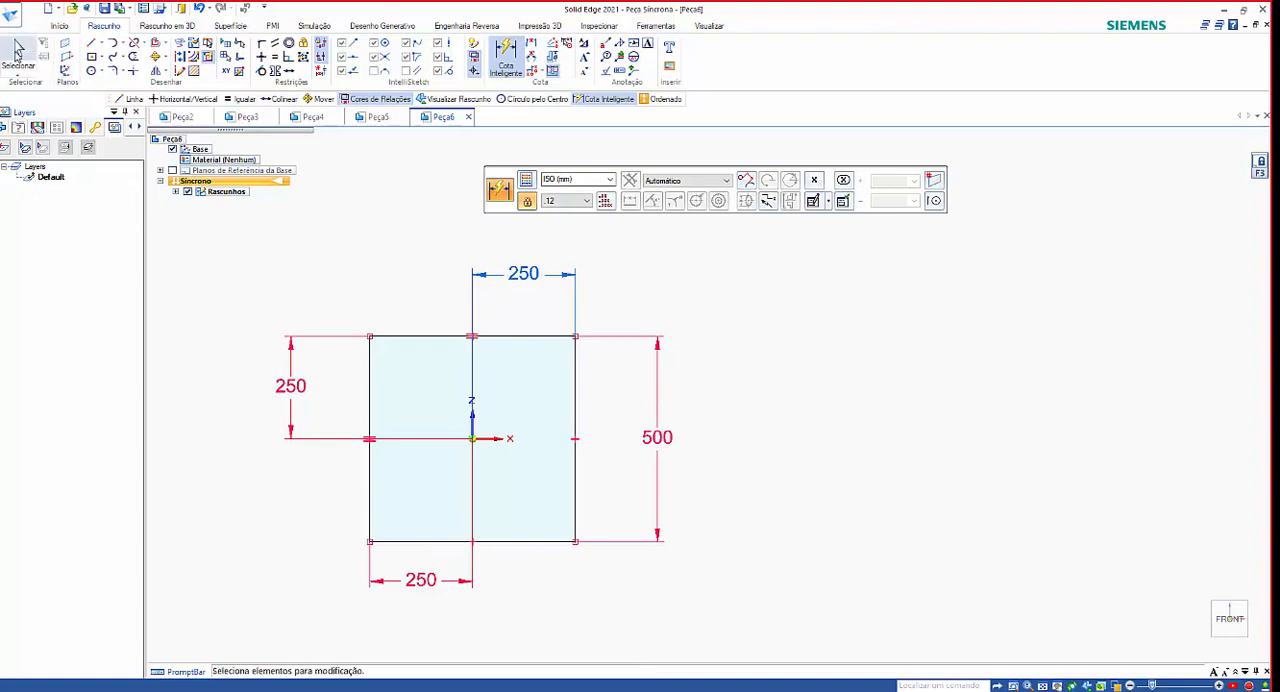
click(18, 52)
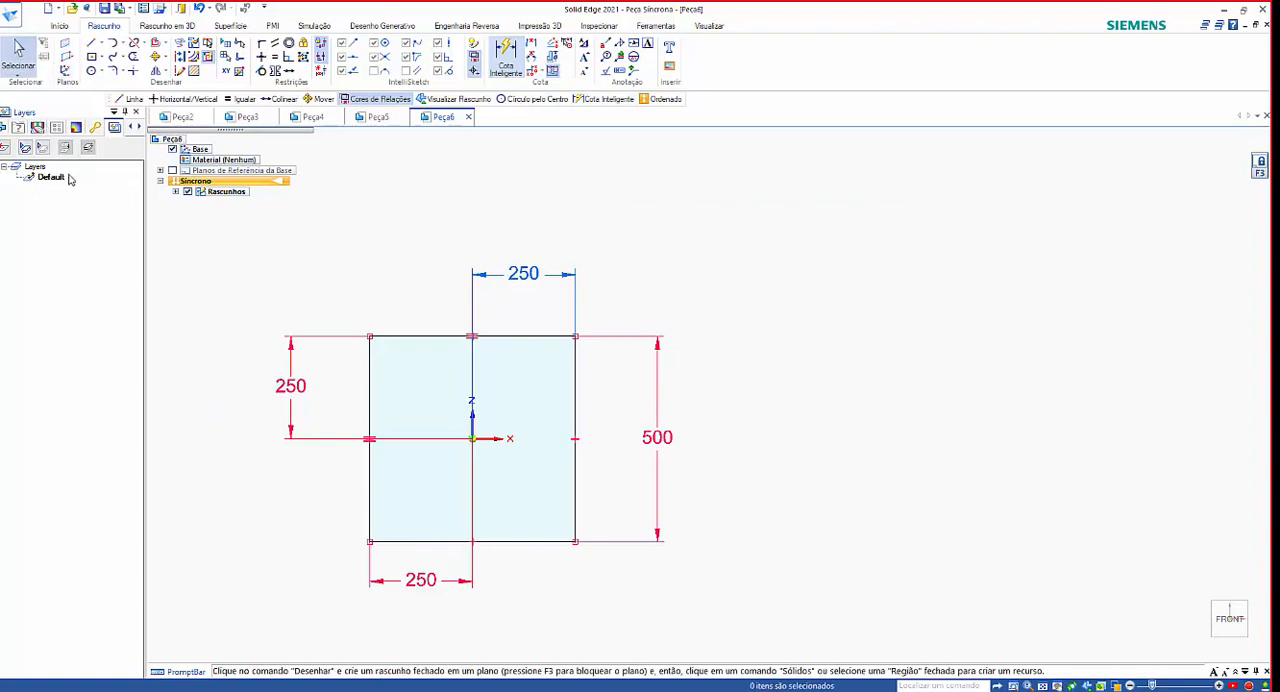
Set the horizontal dimension below the square, from its left side to the origin, to 300 mm.
click(432, 601)
click(421, 589)
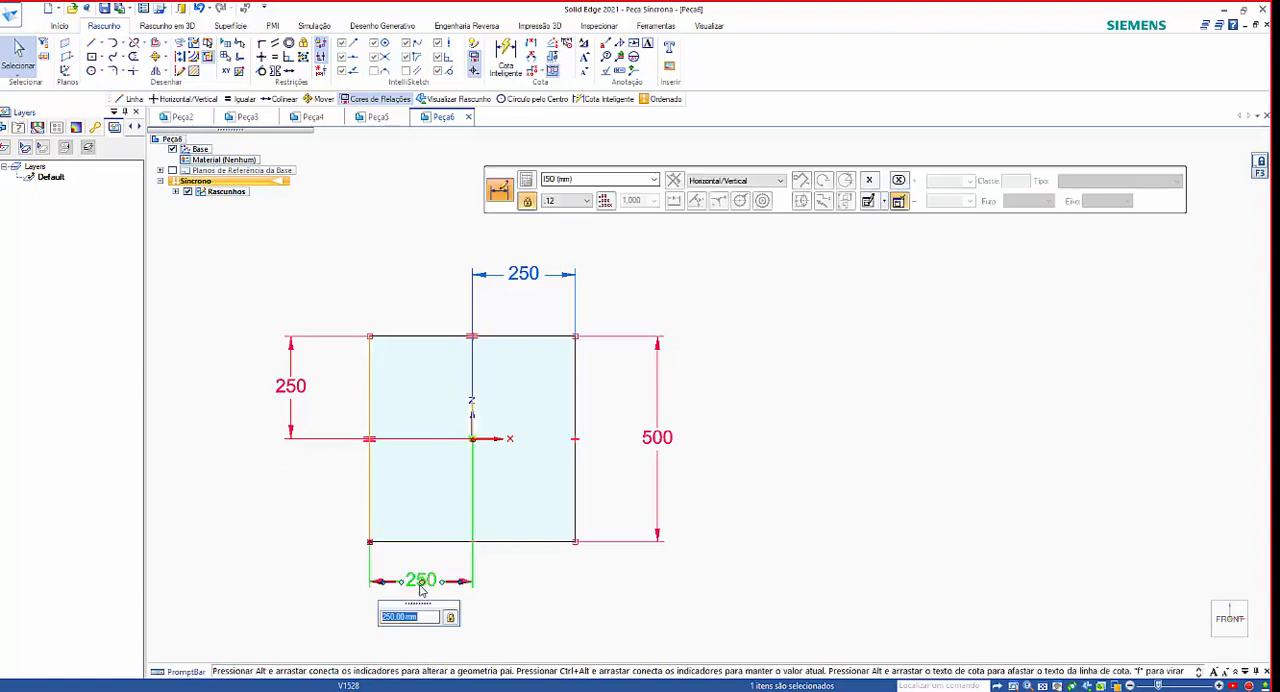
text(300)
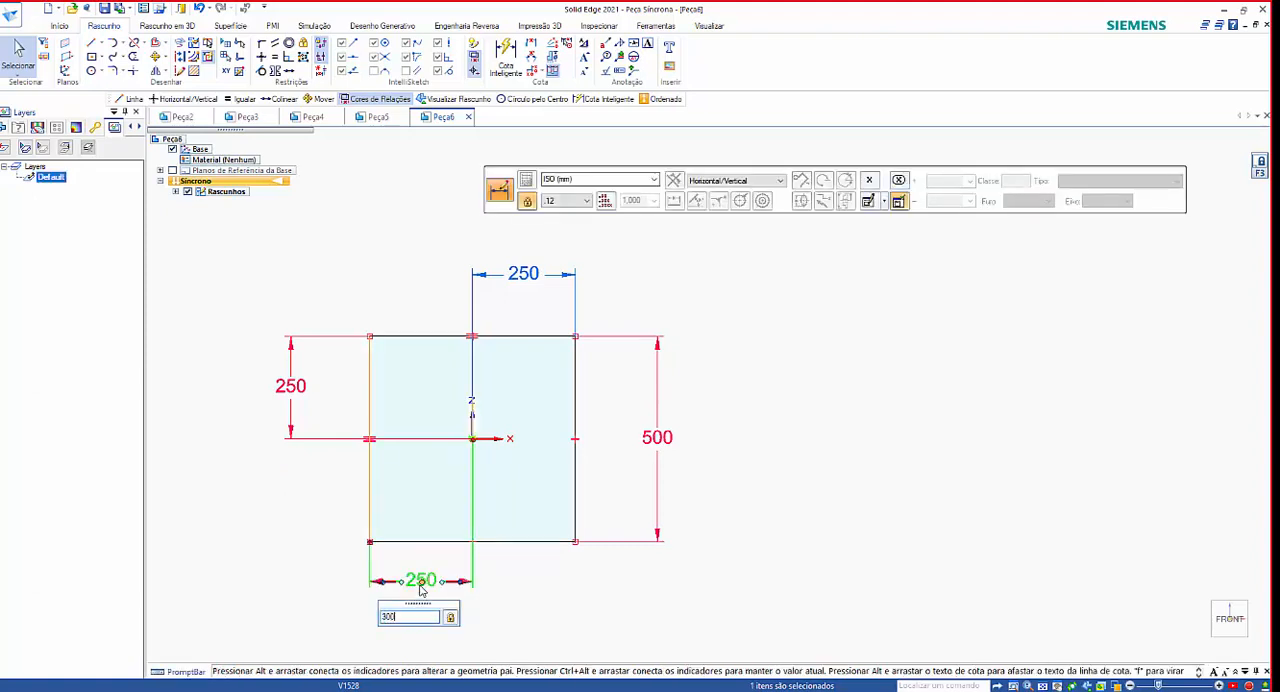
key(Return)
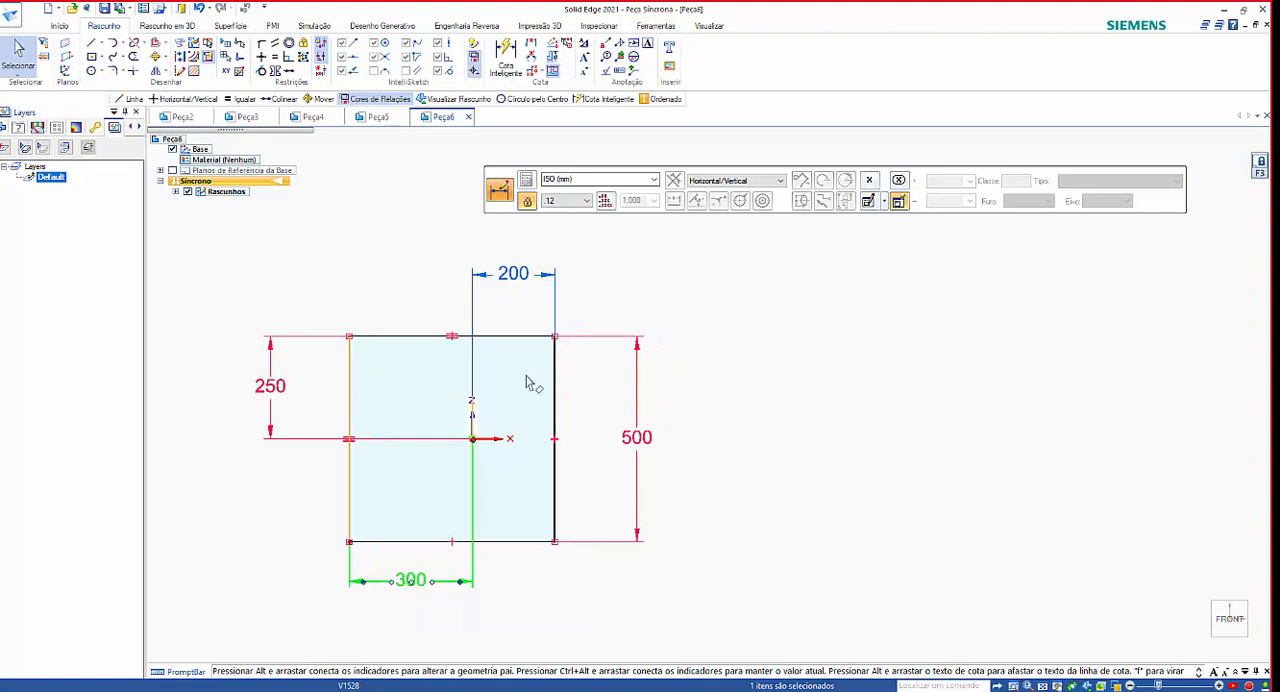
click(410, 633)
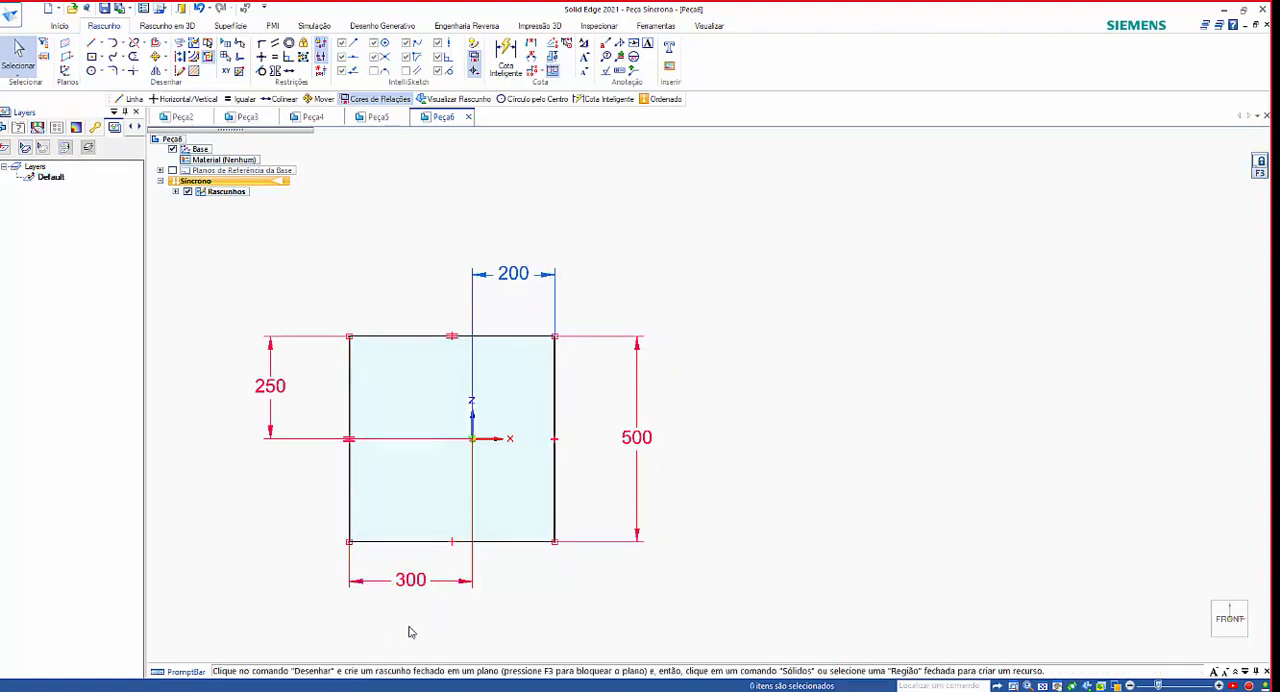
Unlock the horizontal dimension below the square and deselect it.
click(409, 589)
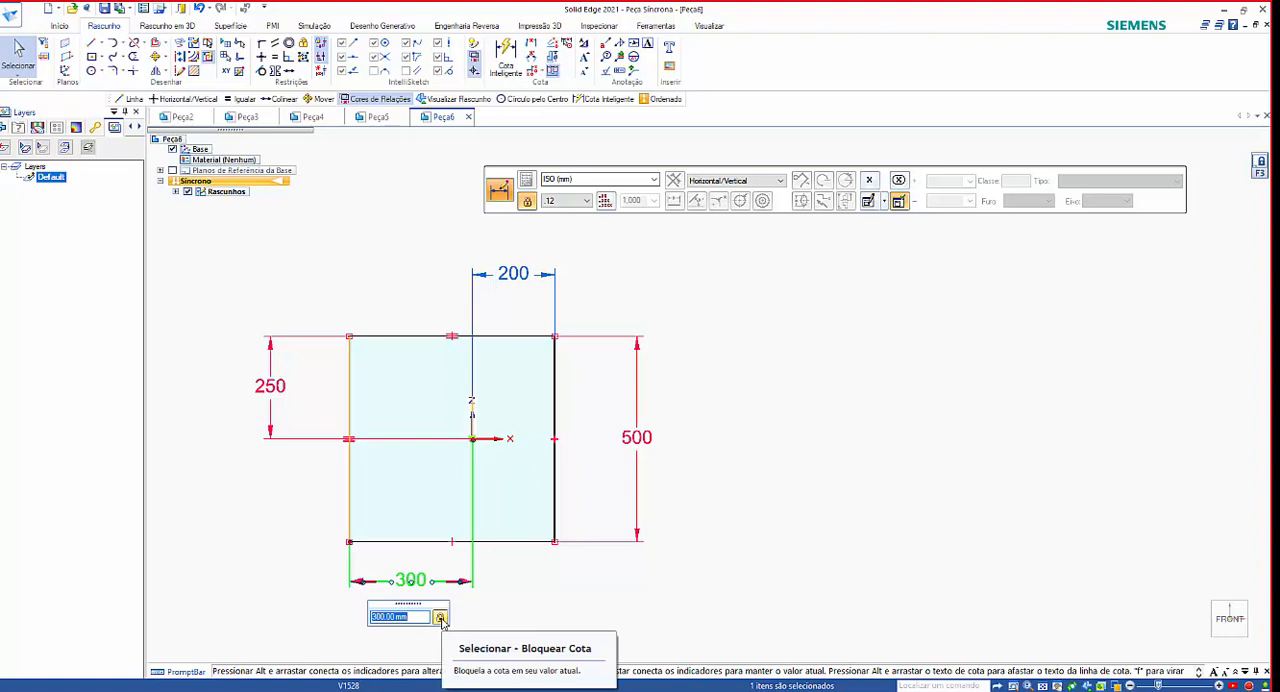
click(494, 614)
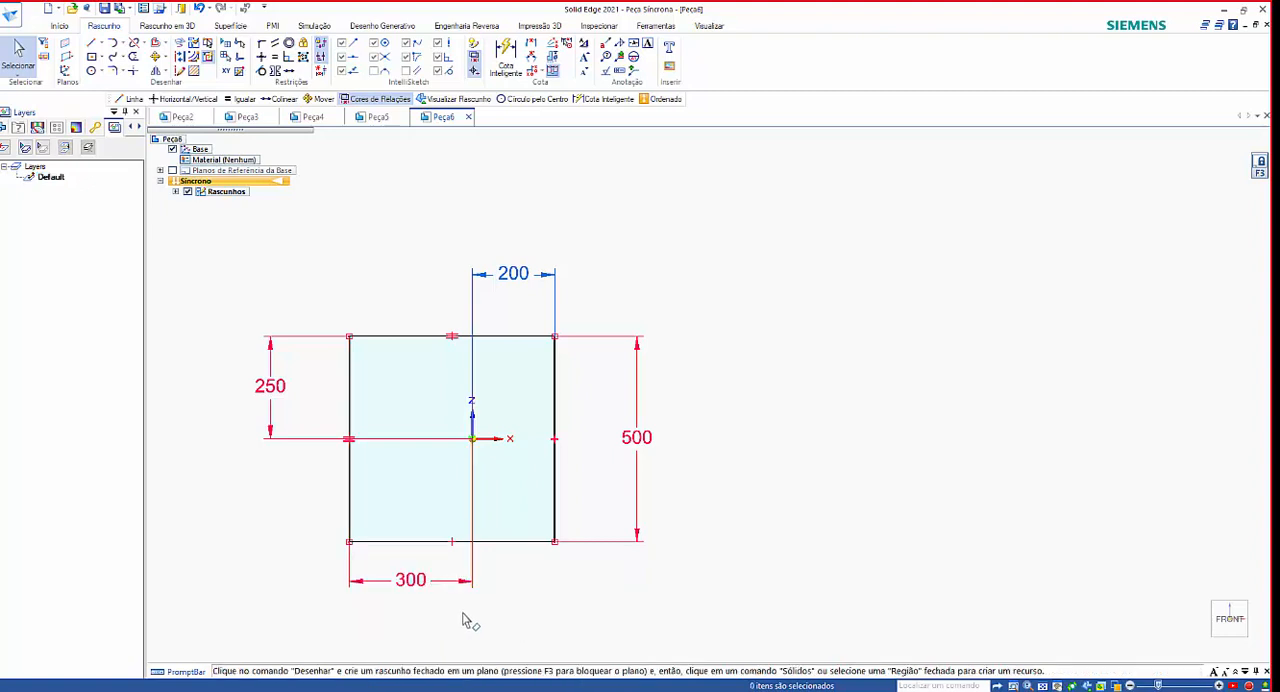
click(417, 578)
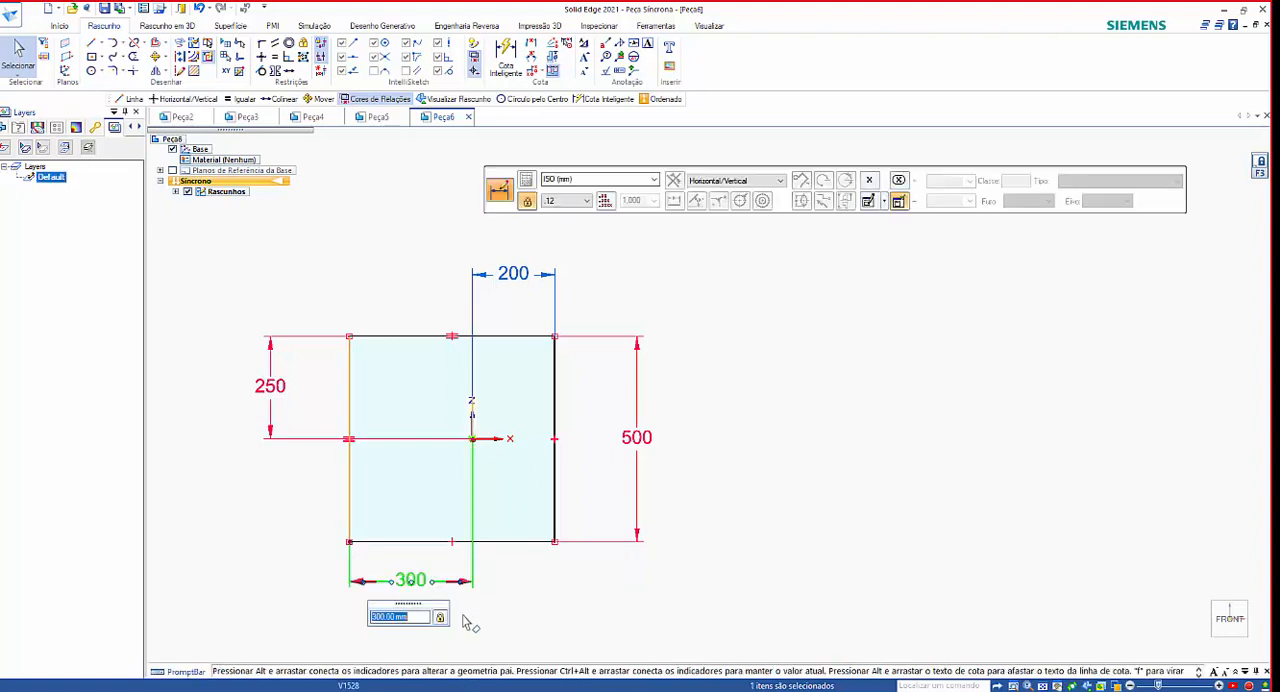
click(541, 620)
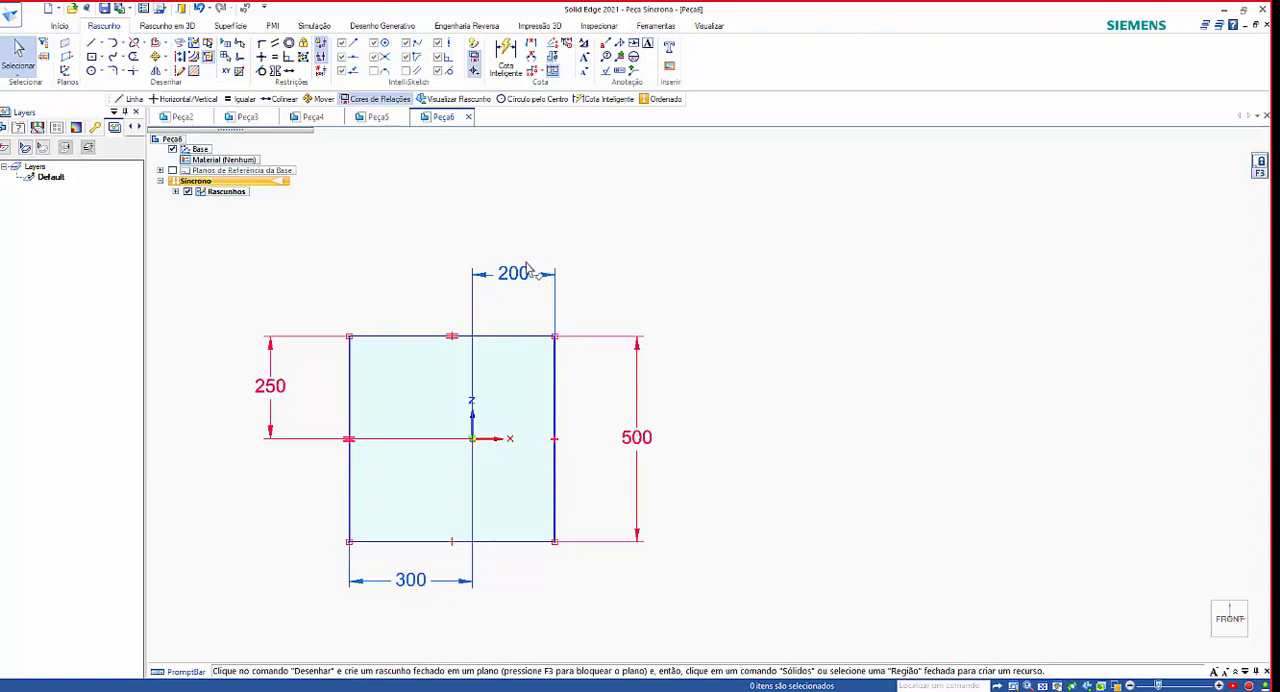
Lock the horizontal dimension above the square, between the origin and the right side, and deselect it.
click(540, 333)
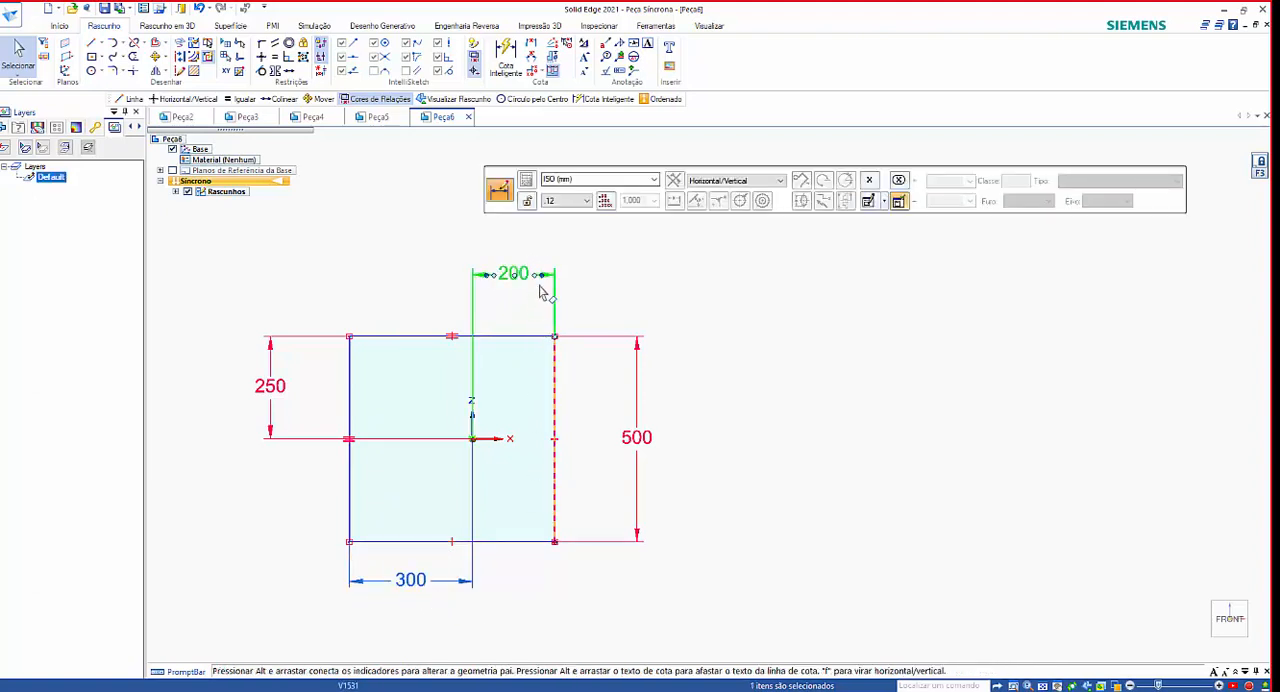
click(531, 283)
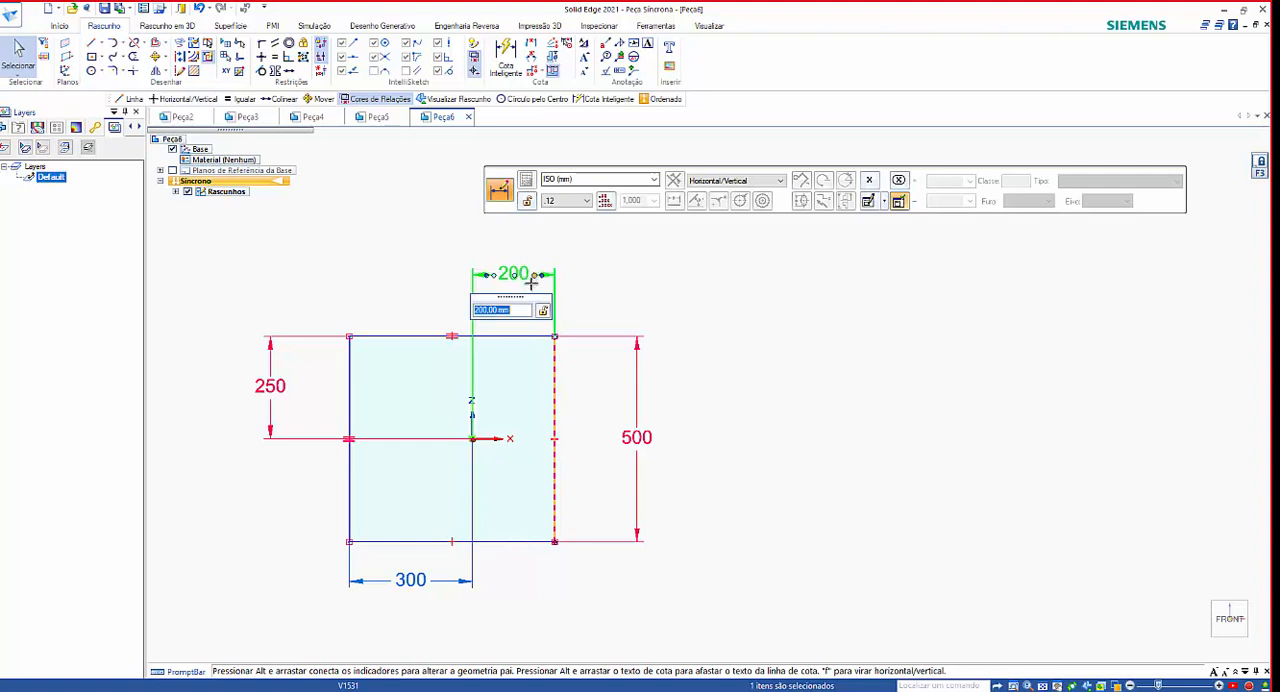
click(547, 315)
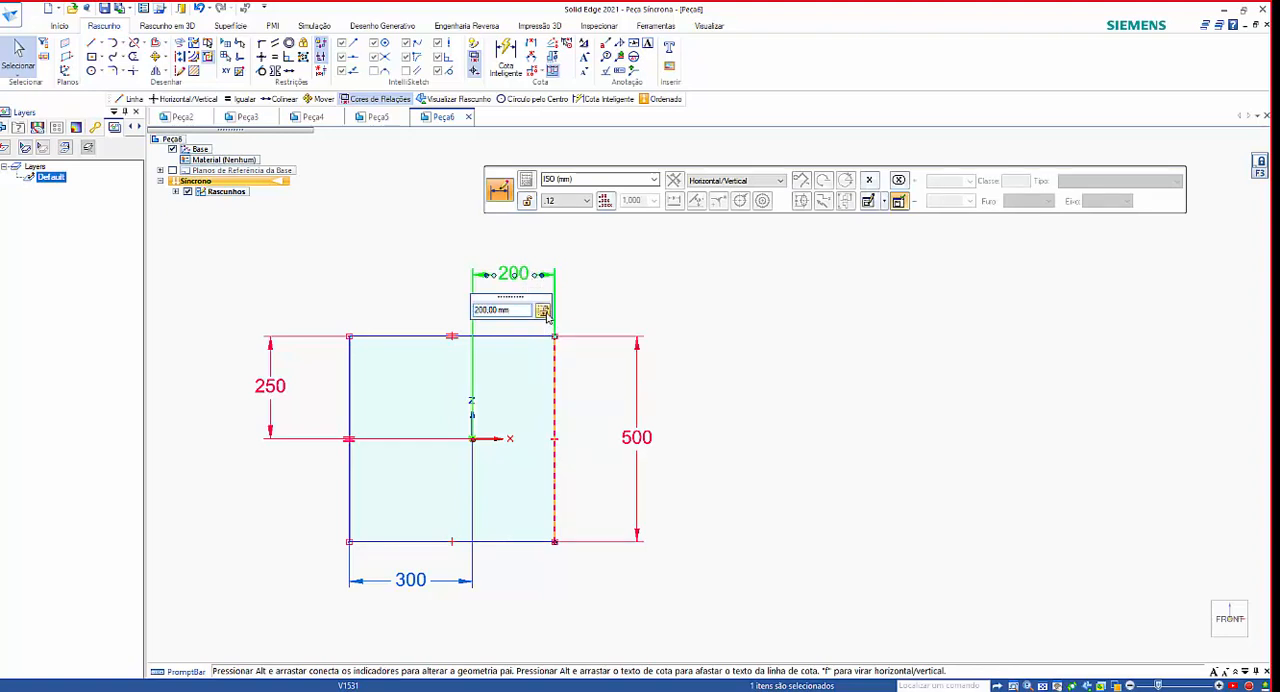
click(657, 294)
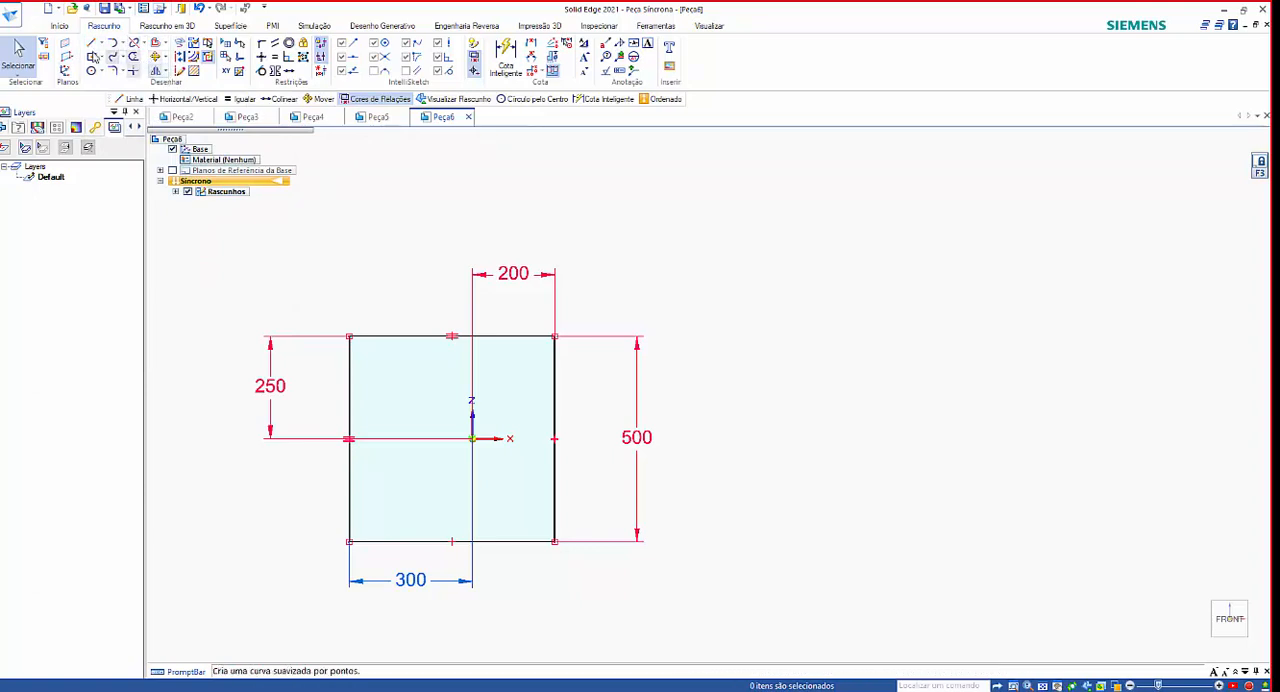
Draw two connected slanted lines to the right of the square, forming a sideways V that opens toward it, and end the command.
click(91, 44)
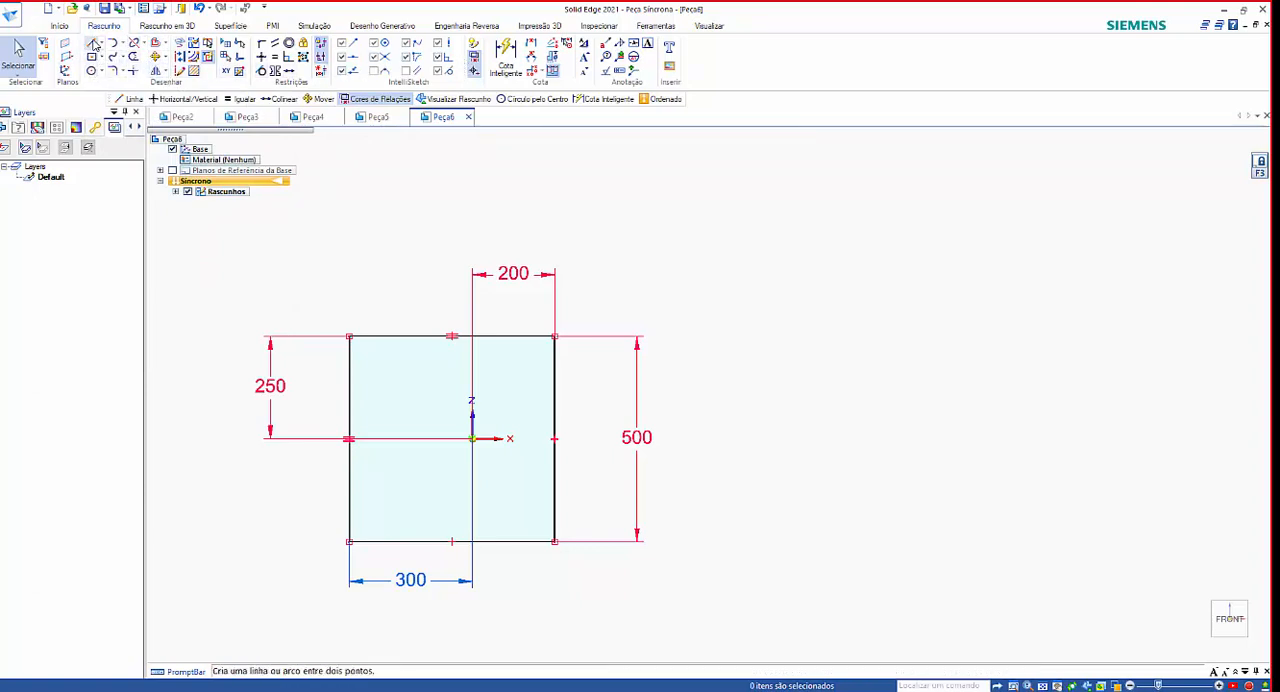
click(746, 250)
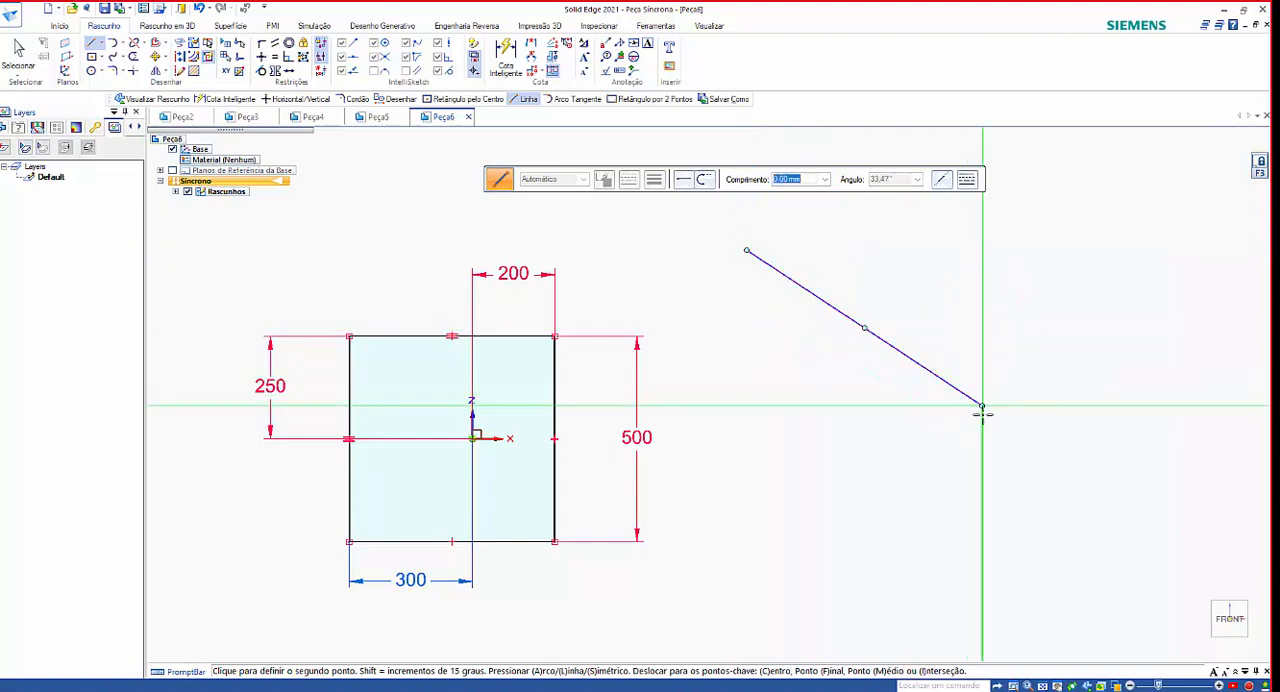
click(777, 507)
right_click(983, 538)
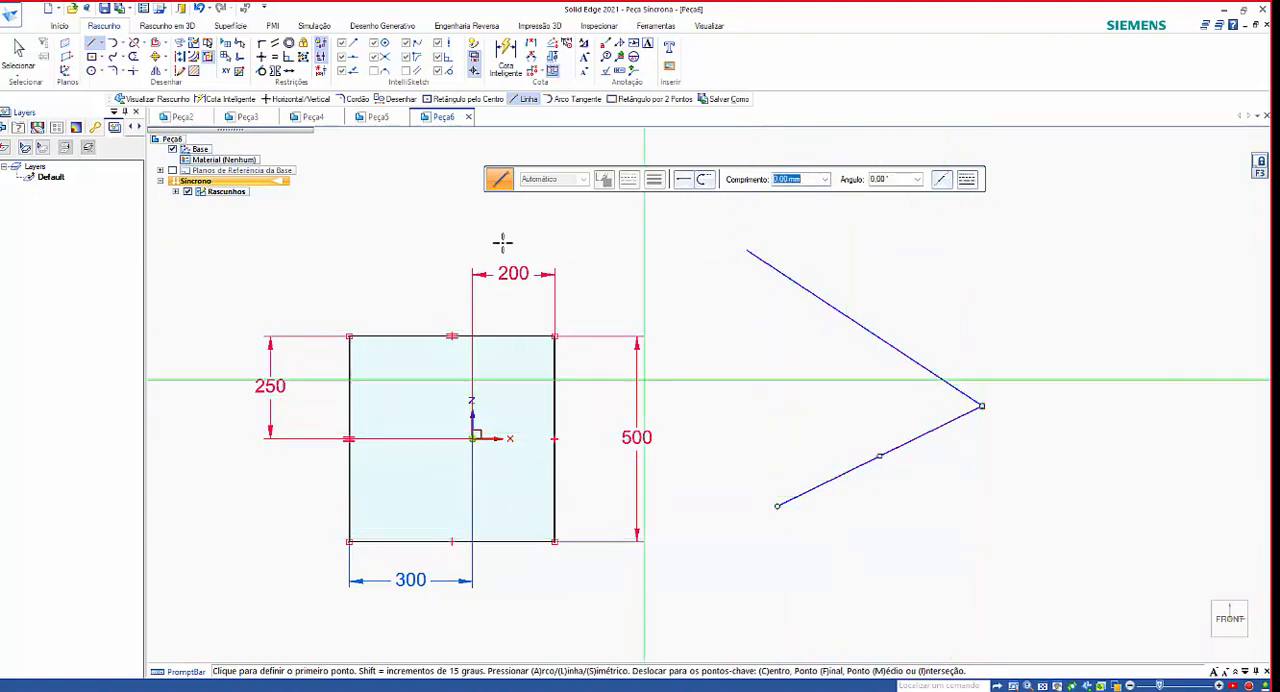
click(506, 55)
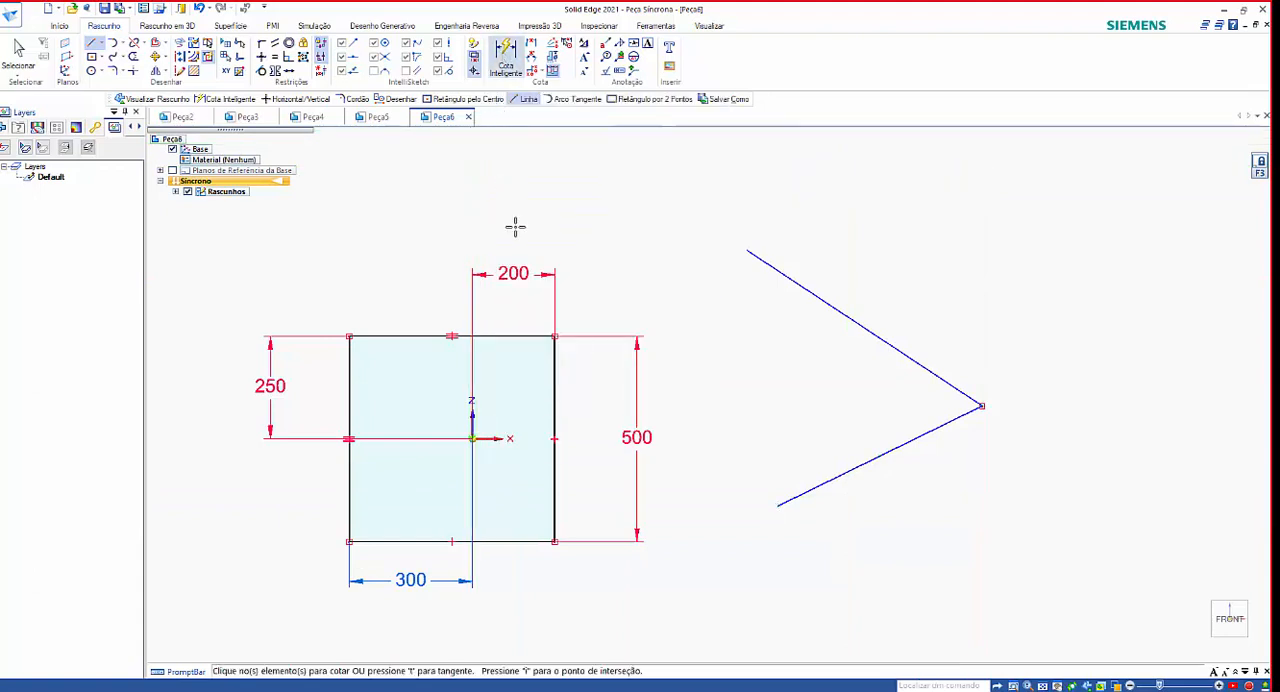
key(Escape)
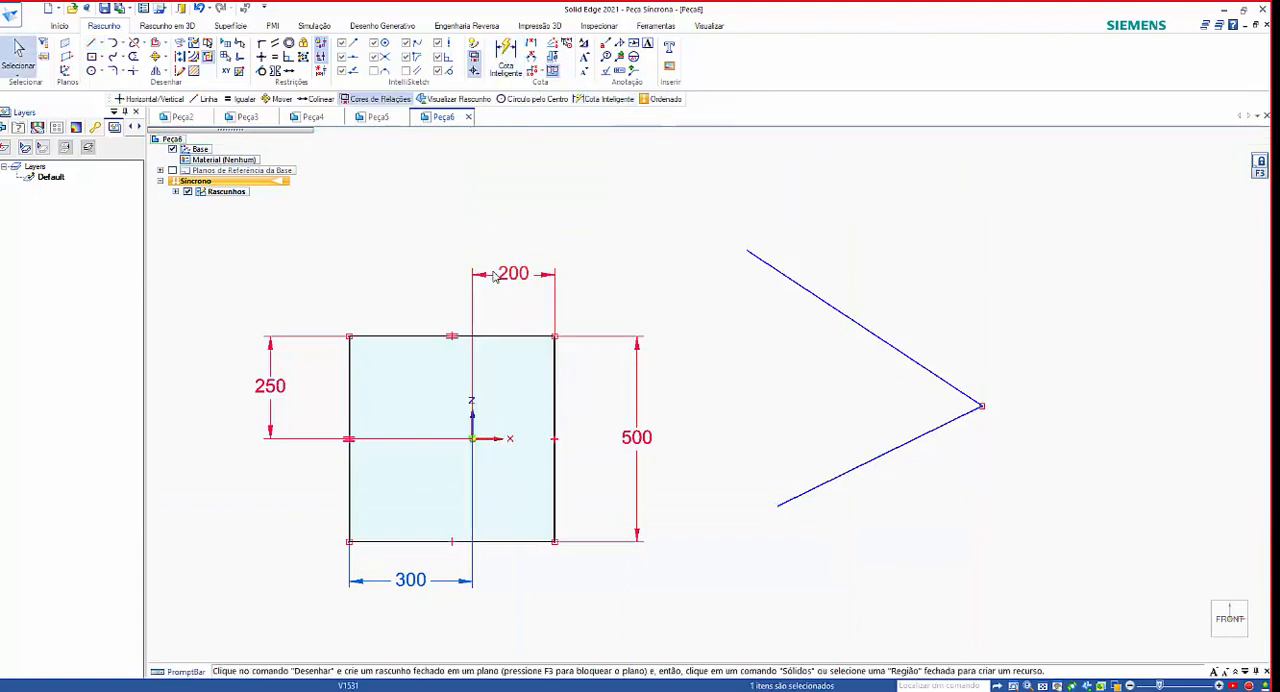
Delete all four dimensions around the square, both horizontal ones and both vertical ones.
click(513, 278)
key(Delete)
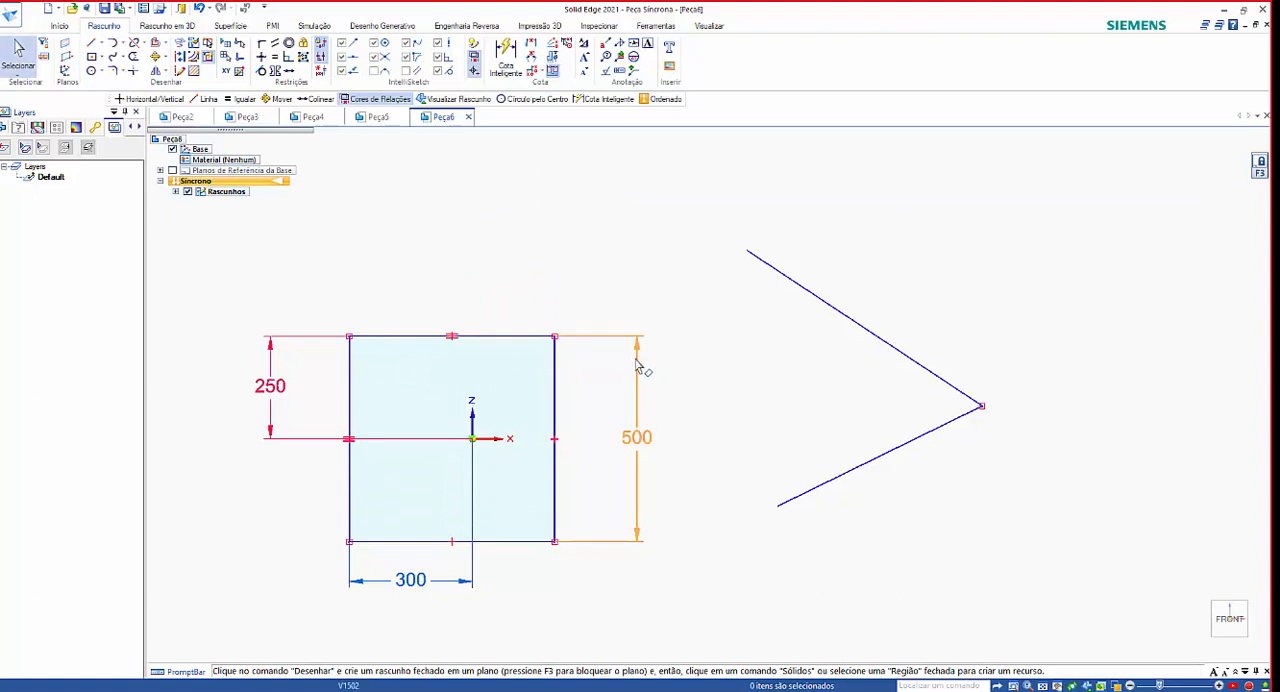
click(287, 386)
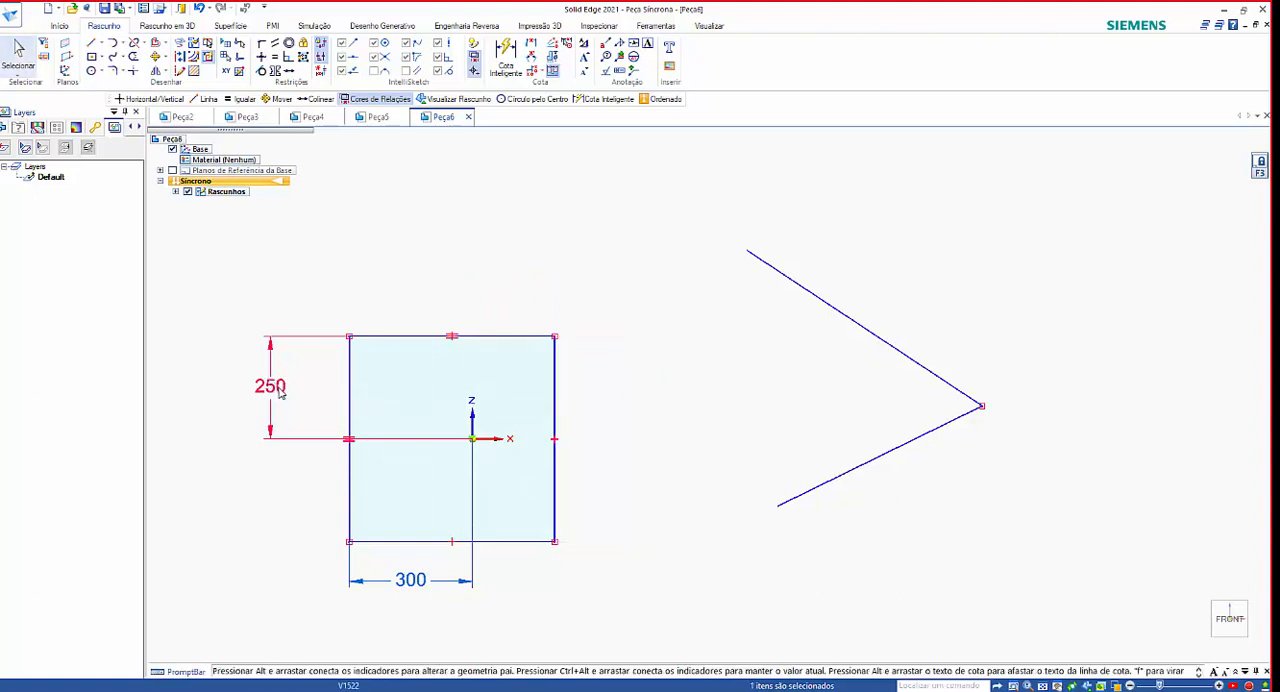
click(280, 386)
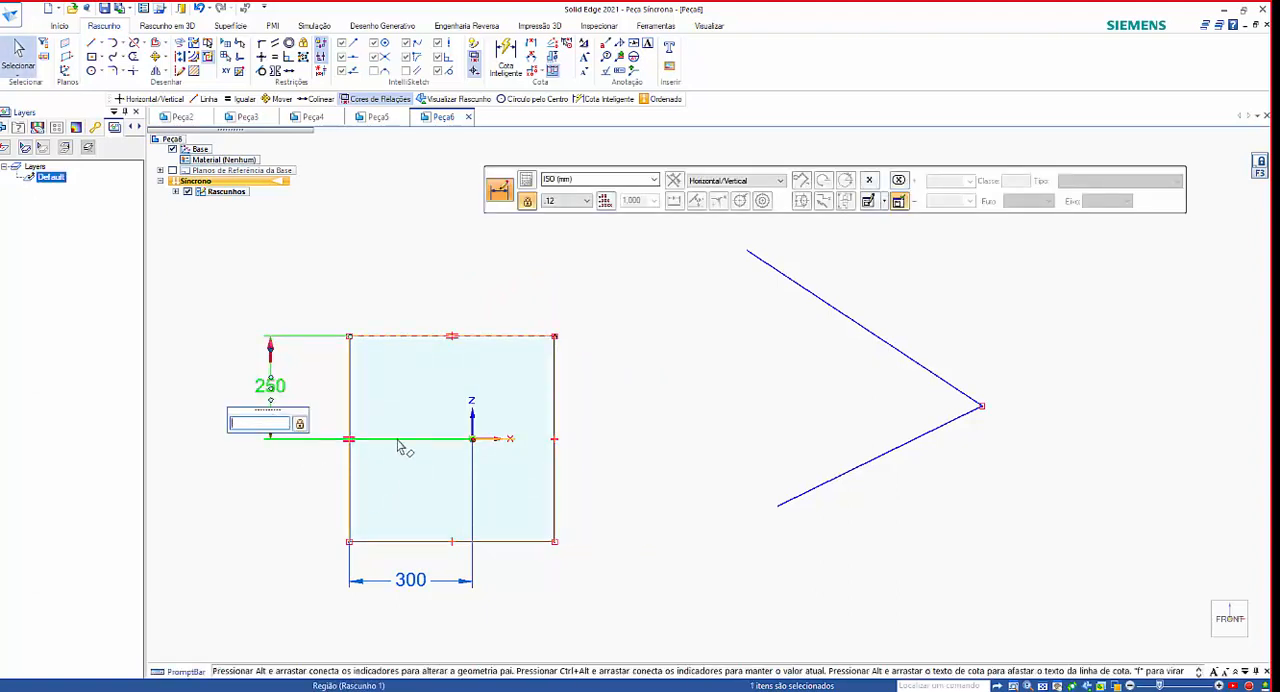
key(Delete)
click(407, 582)
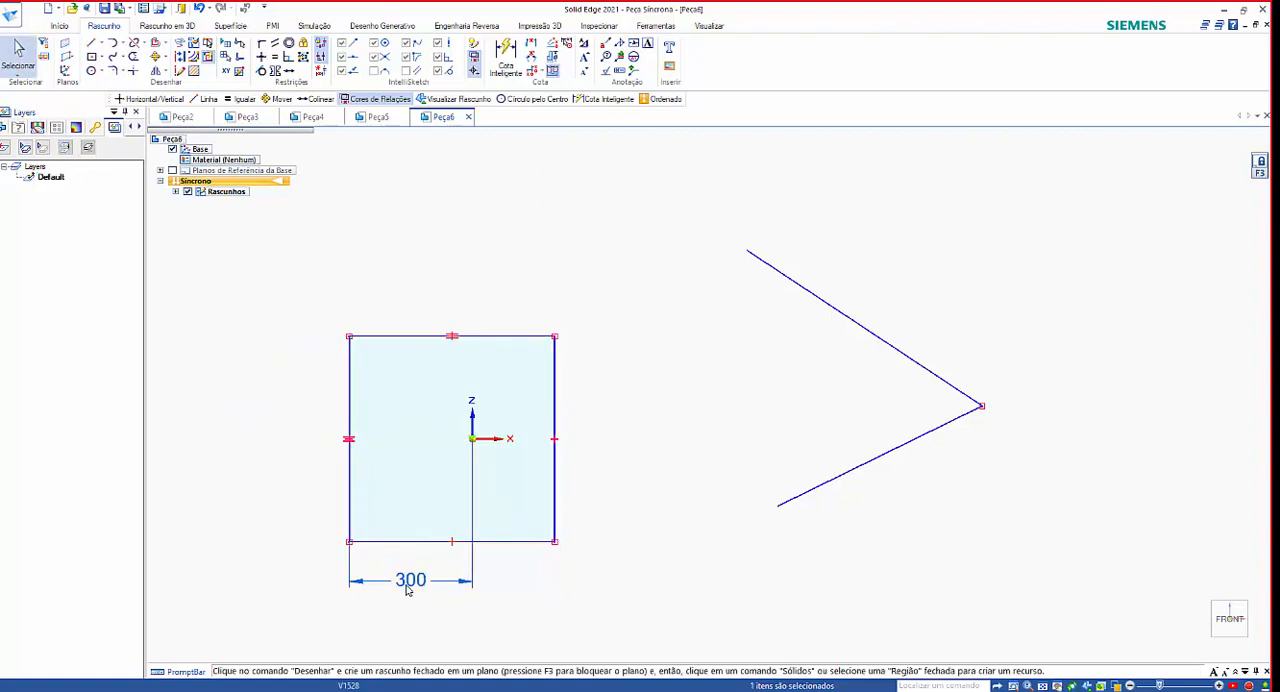
key(Delete)
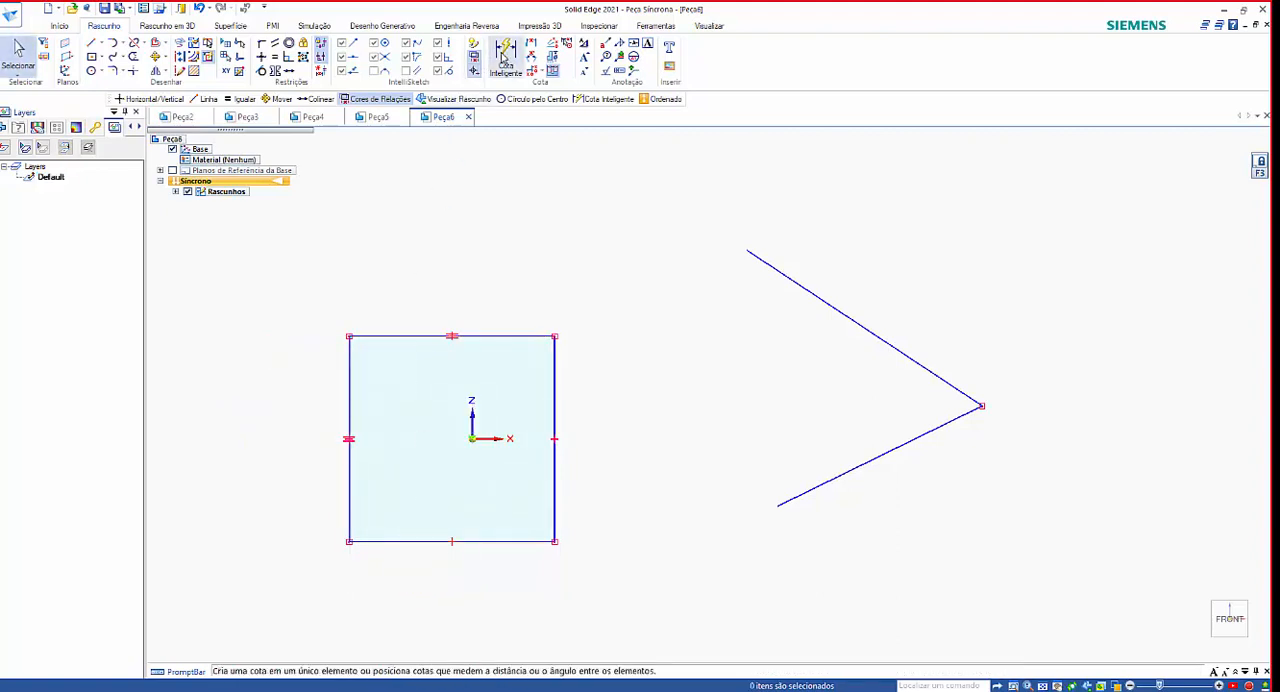
Add a Smart Dimension for the distance between the square's left and right sides, placing it above the square.
click(505, 58)
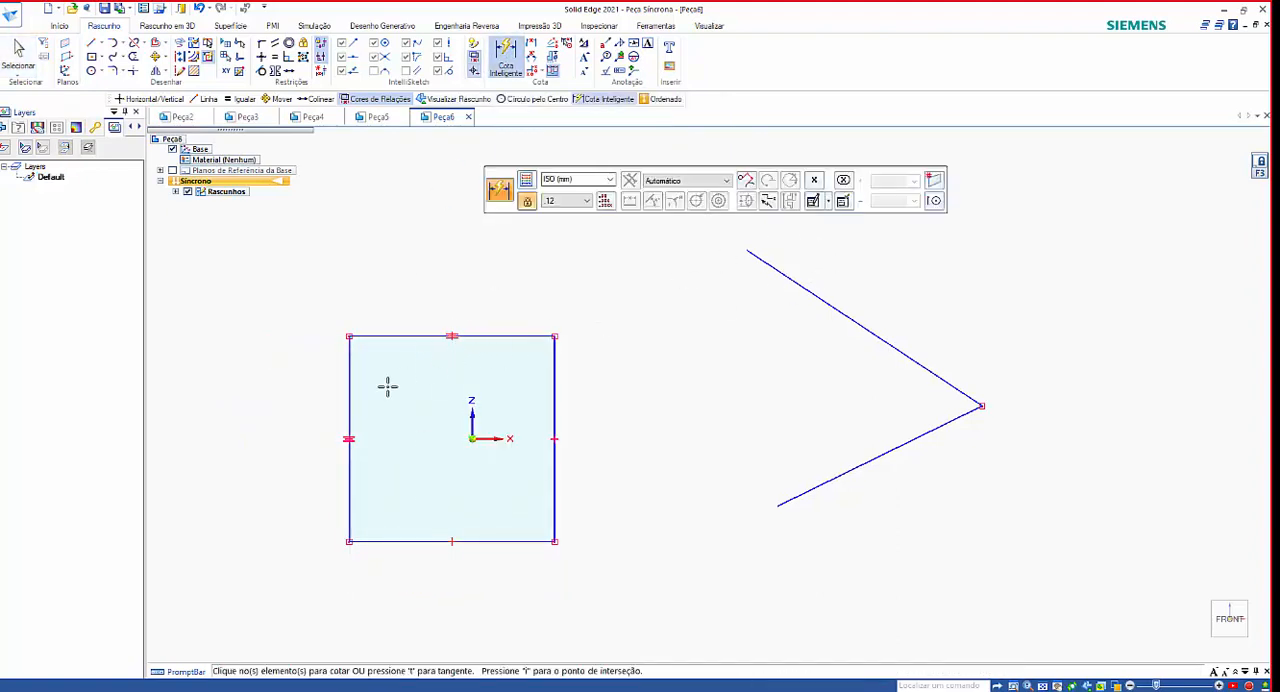
click(349, 388)
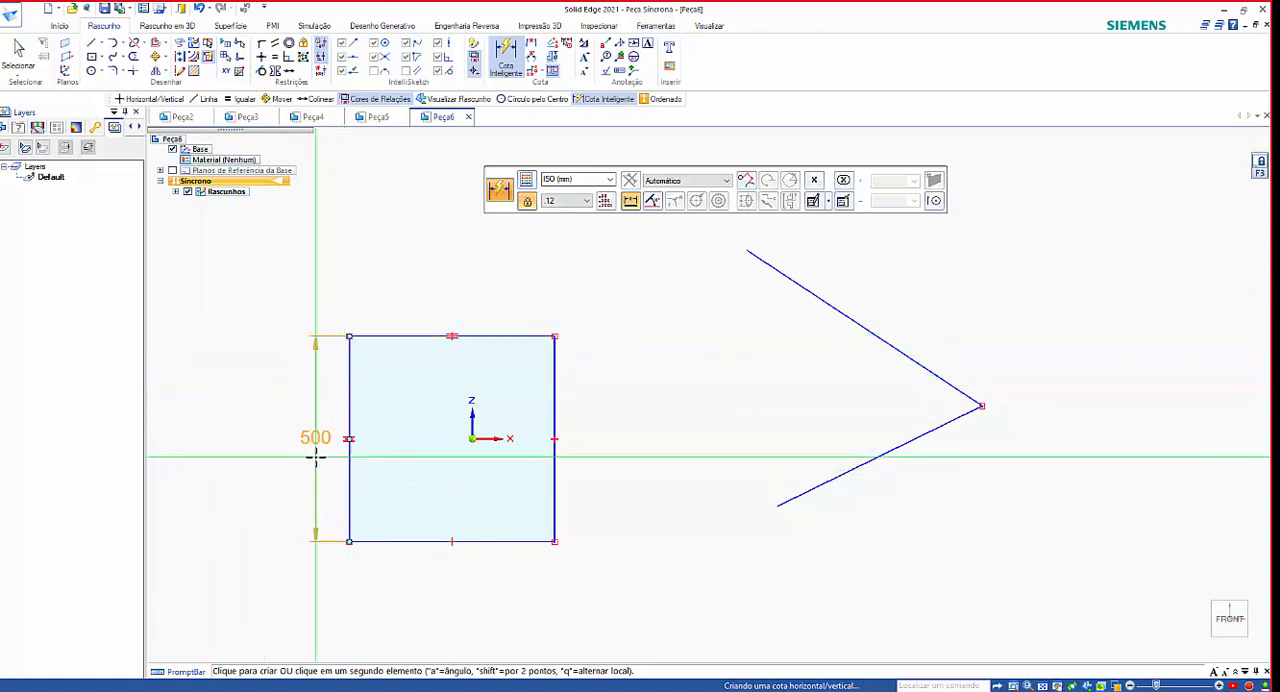
click(557, 366)
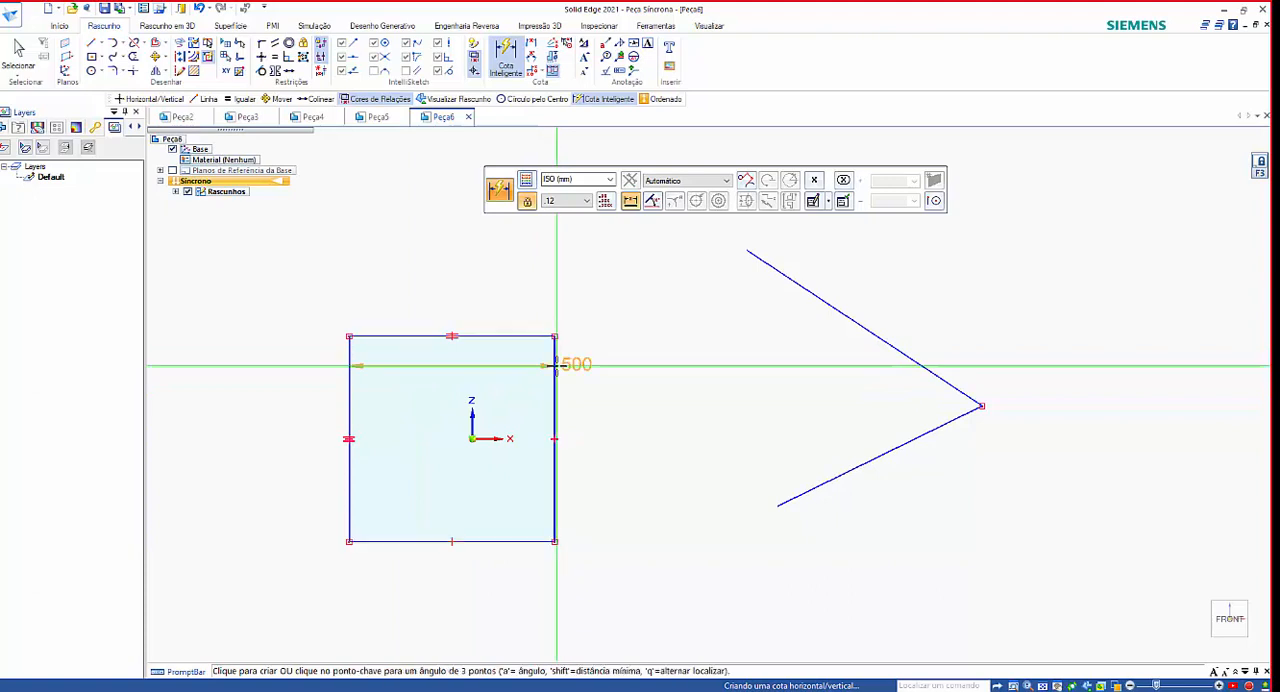
click(406, 263)
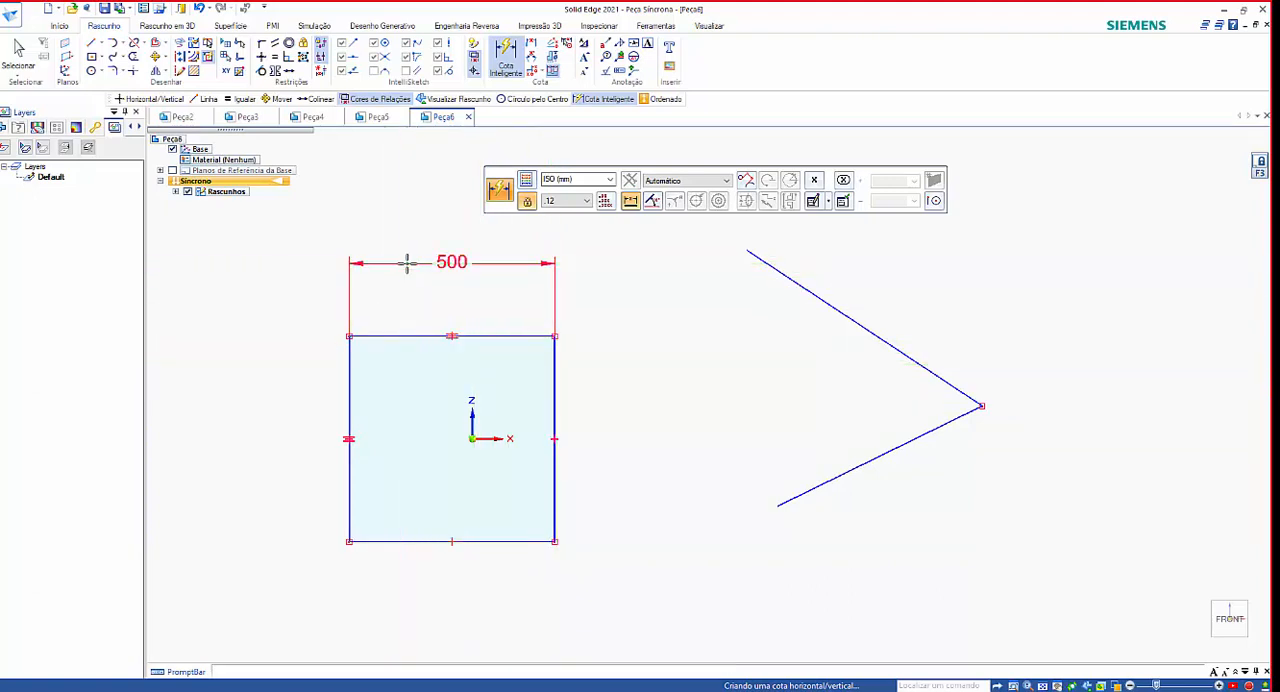
Add an angular Smart Dimension between the two slanted lines, placing it inside the V, and end the command.
click(820, 300)
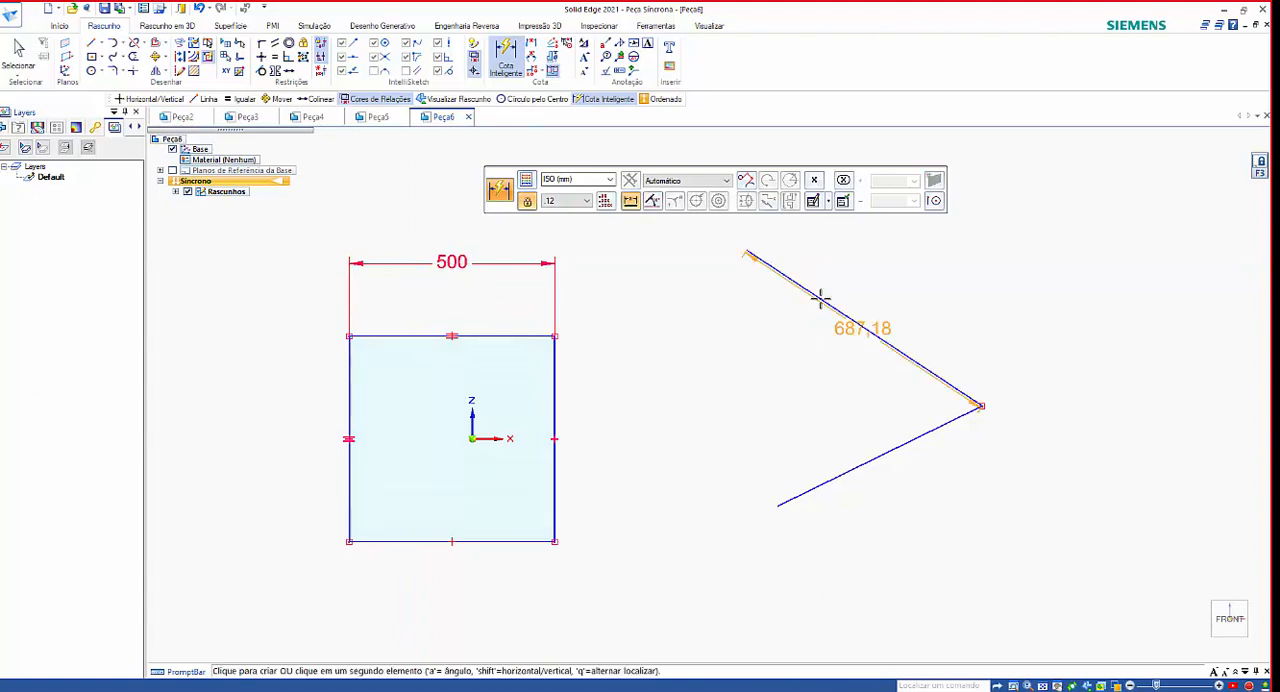
click(827, 477)
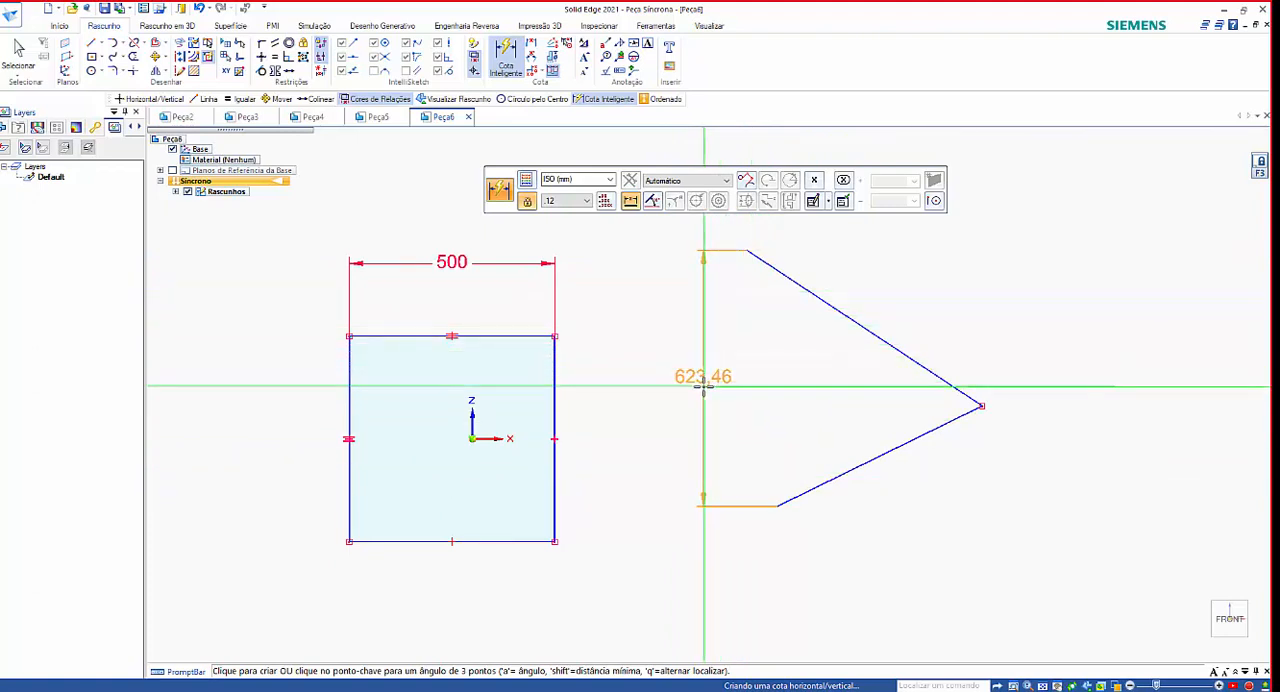
key(a)
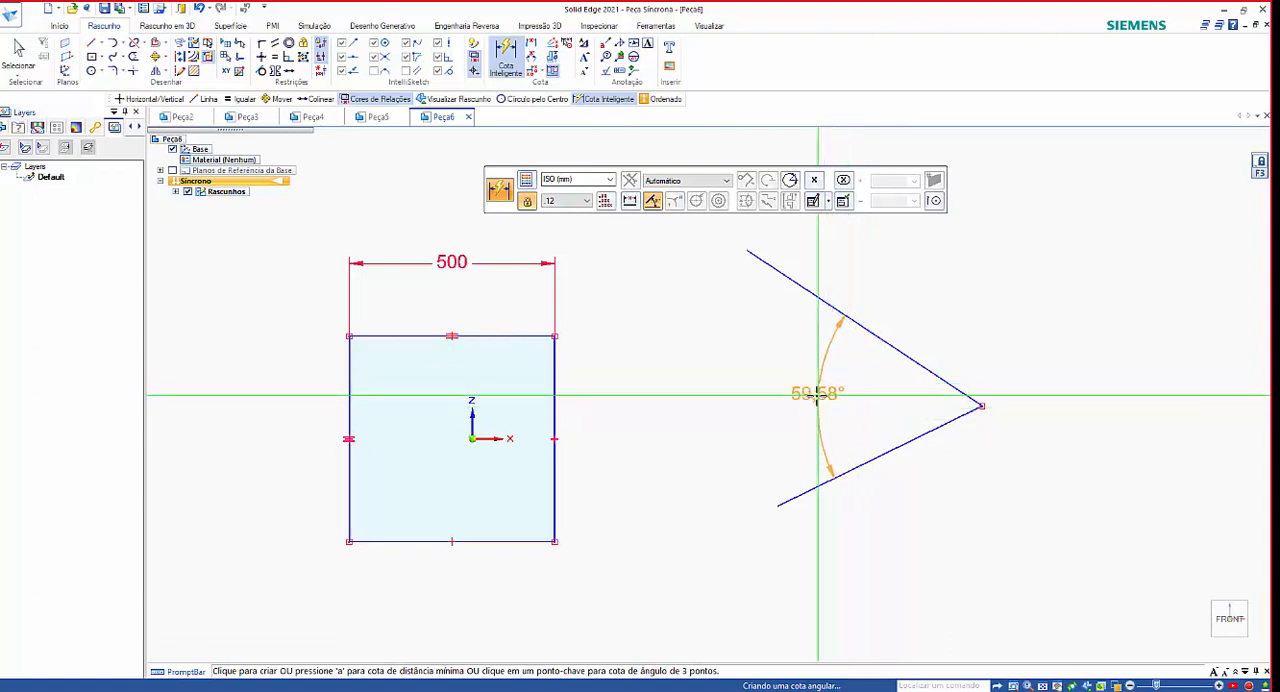
click(862, 403)
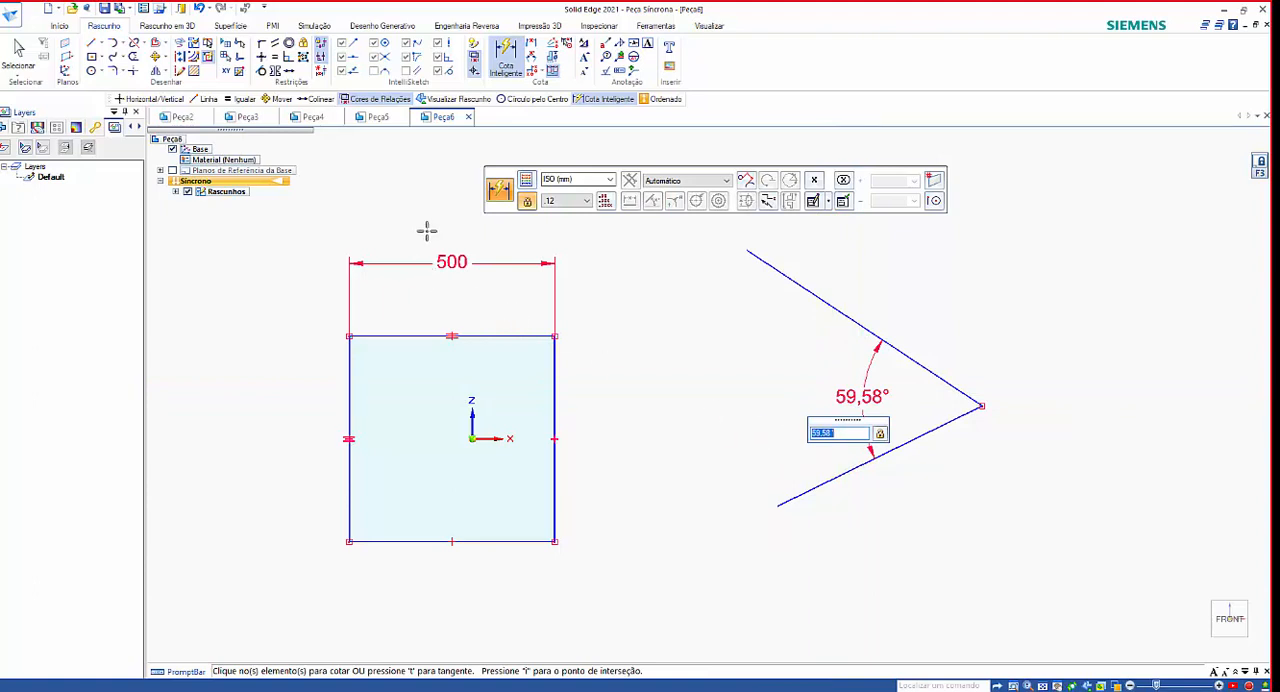
click(506, 58)
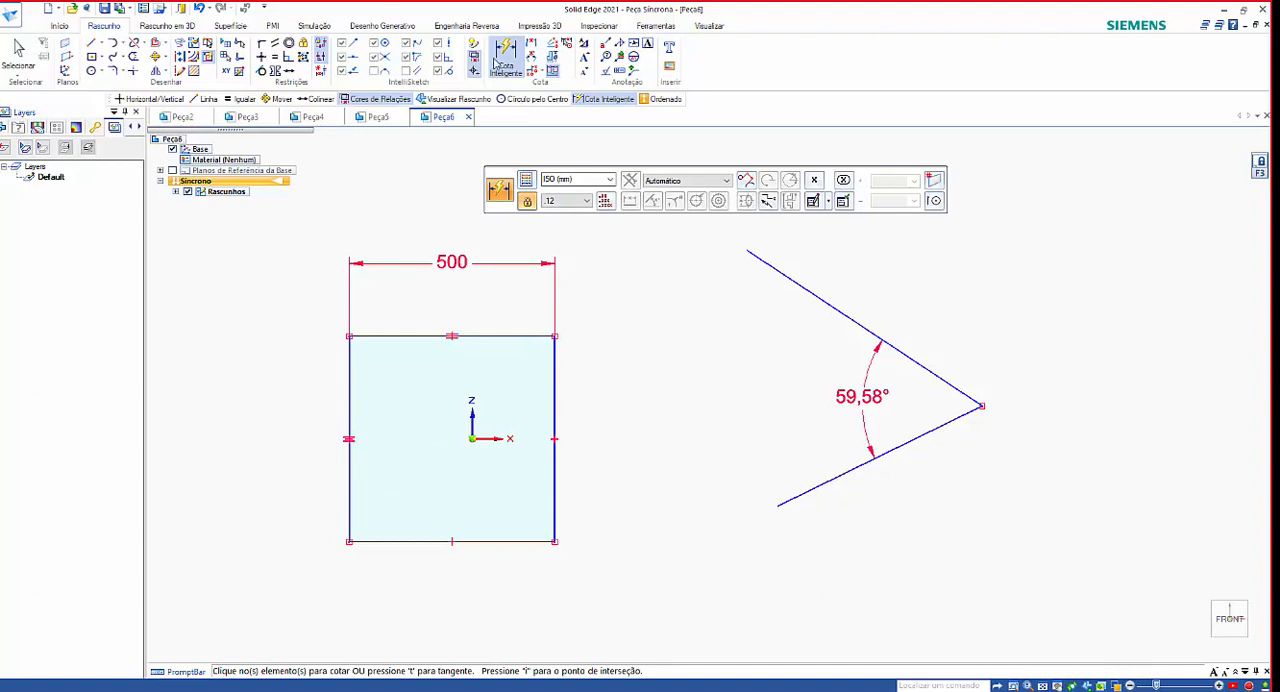
key(Escape)
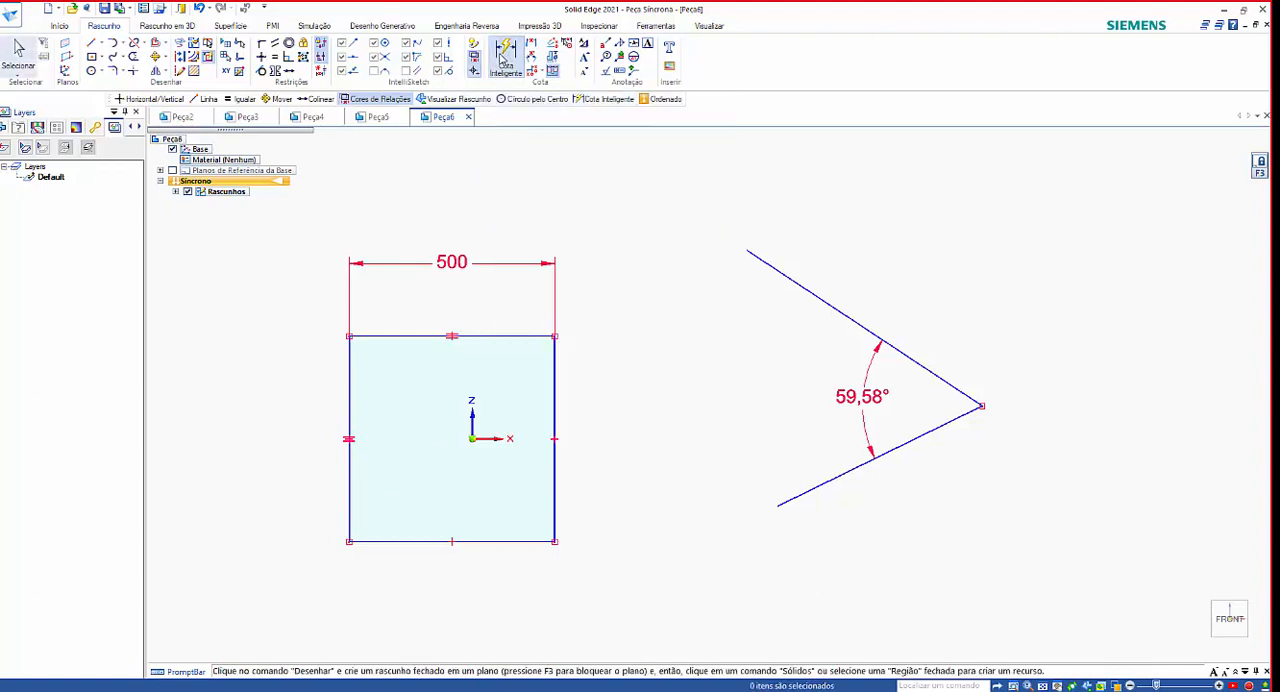
Add a Smart Dimension for the true length of the upper slanted line, aligned parallel to it on its outer side.
click(503, 58)
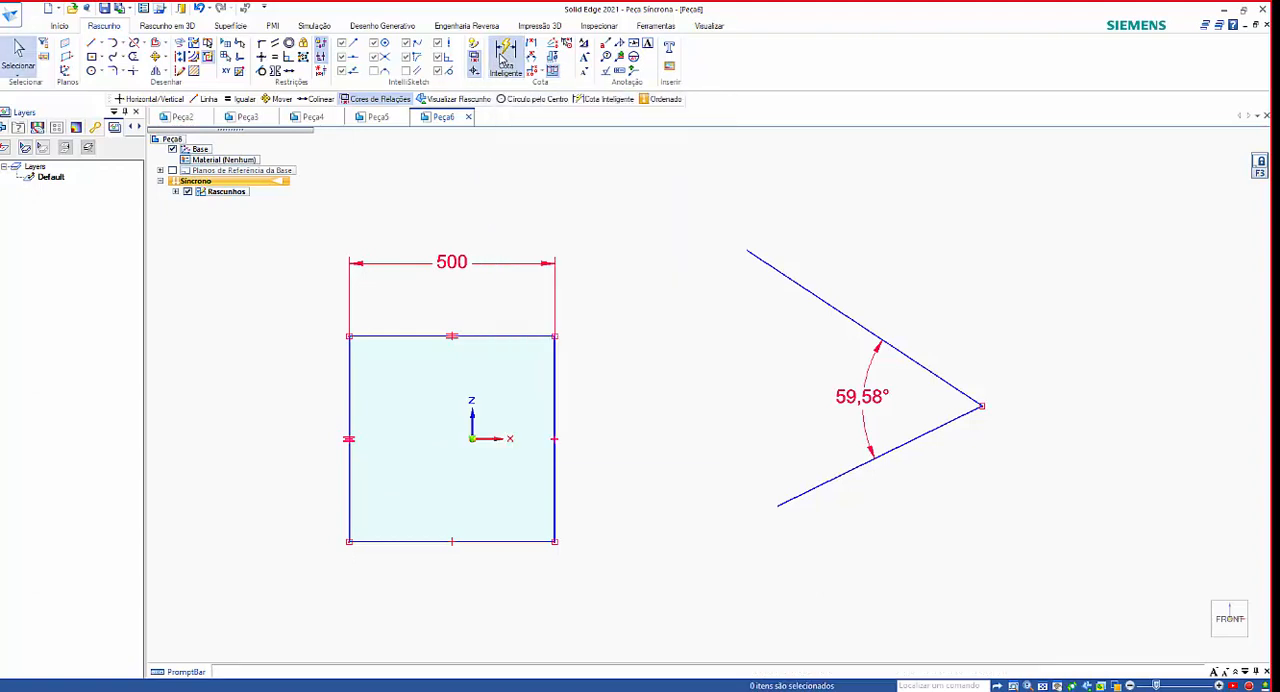
click(779, 268)
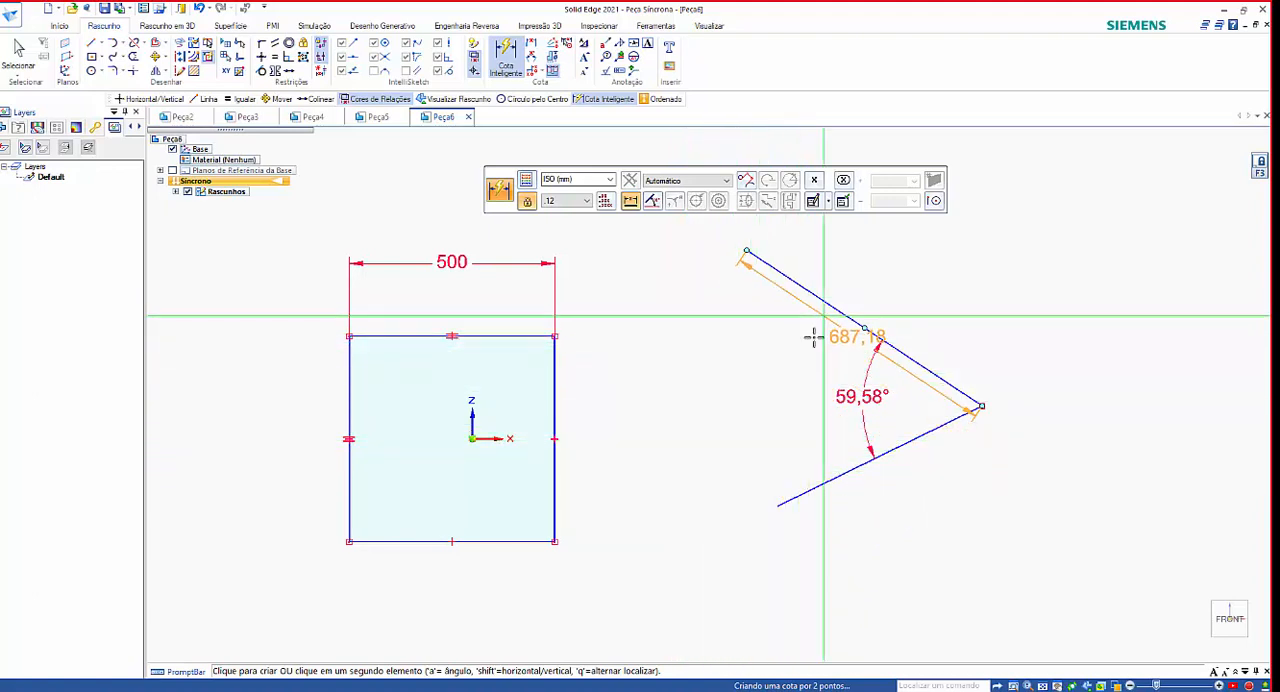
click(886, 278)
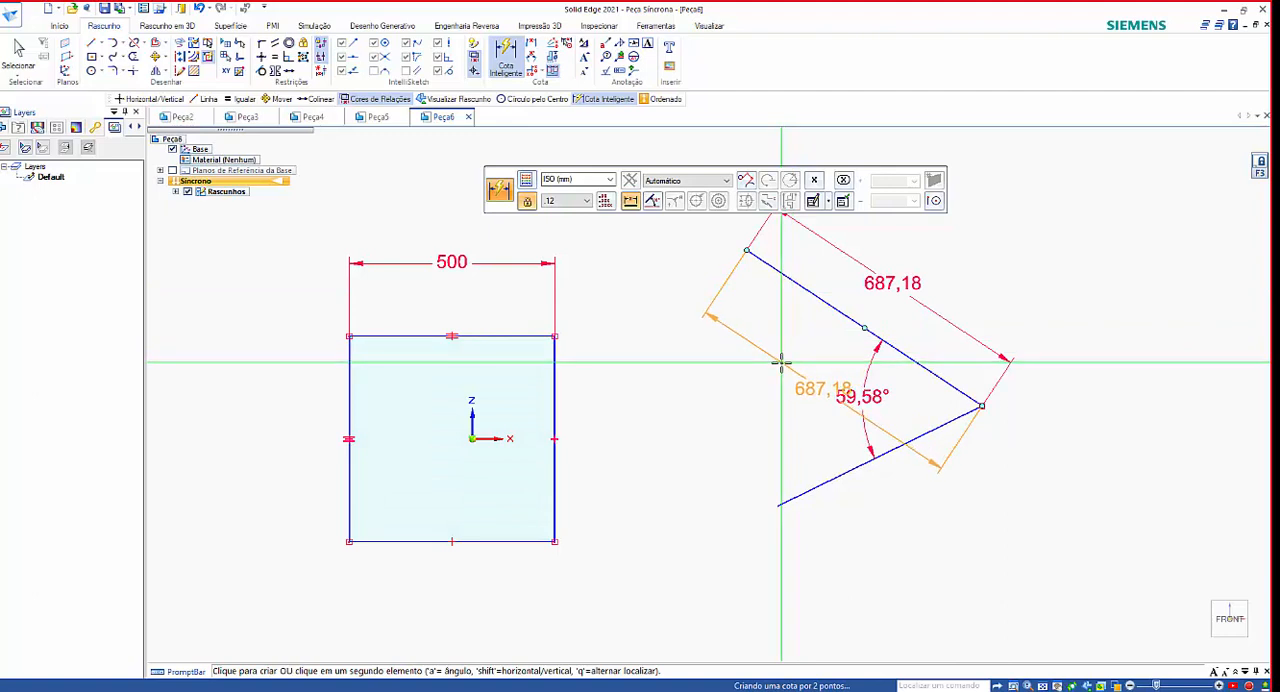
Dimension the upper slanted line's horizontal extent below the V and its vertical extent between the square and the V, ending the command.
key(shift)
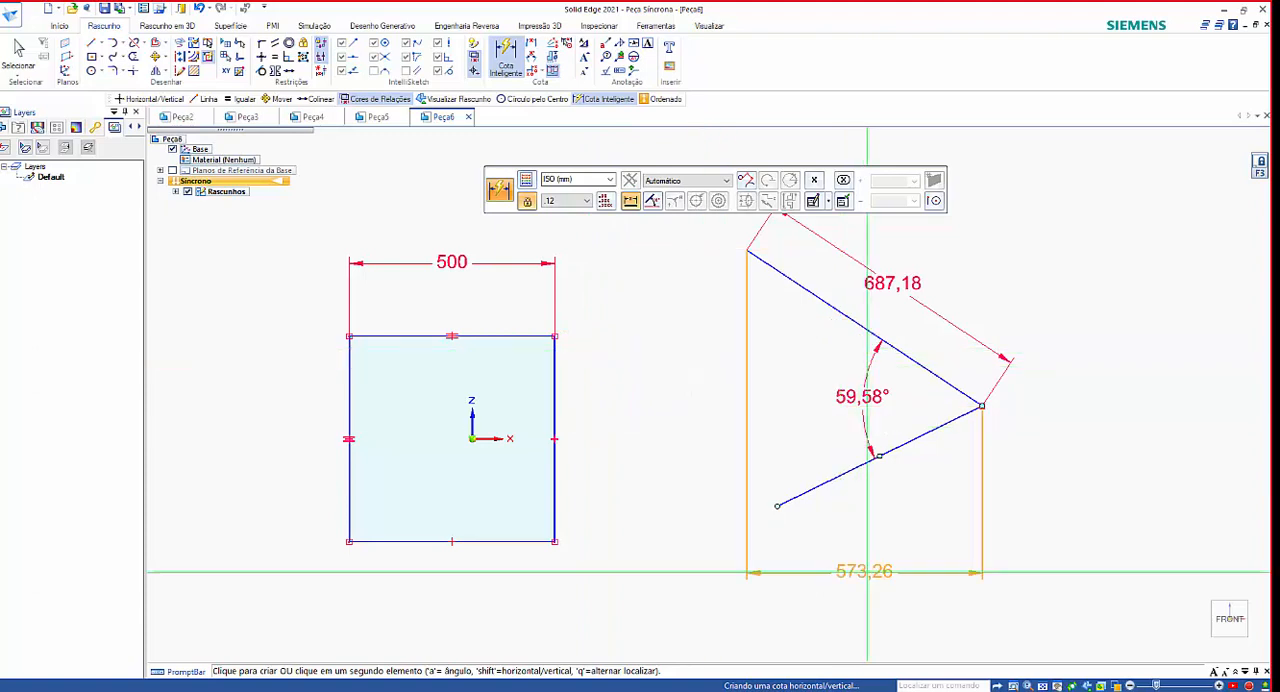
click(877, 612)
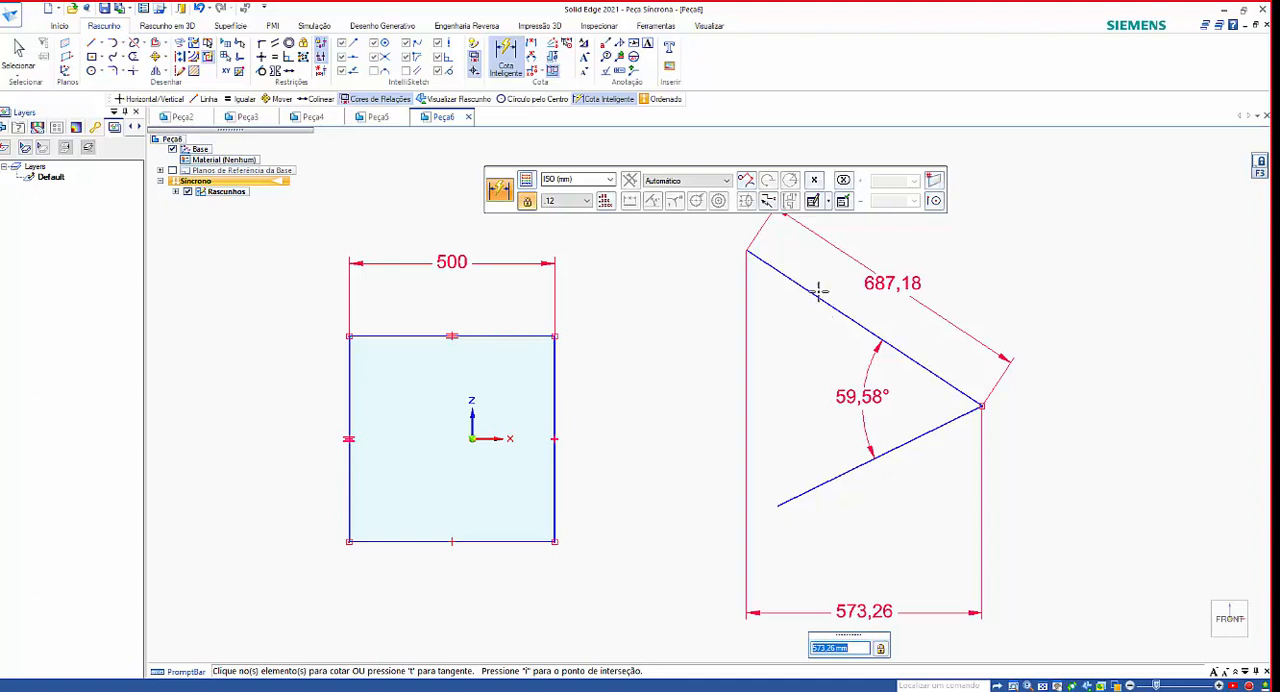
click(819, 296)
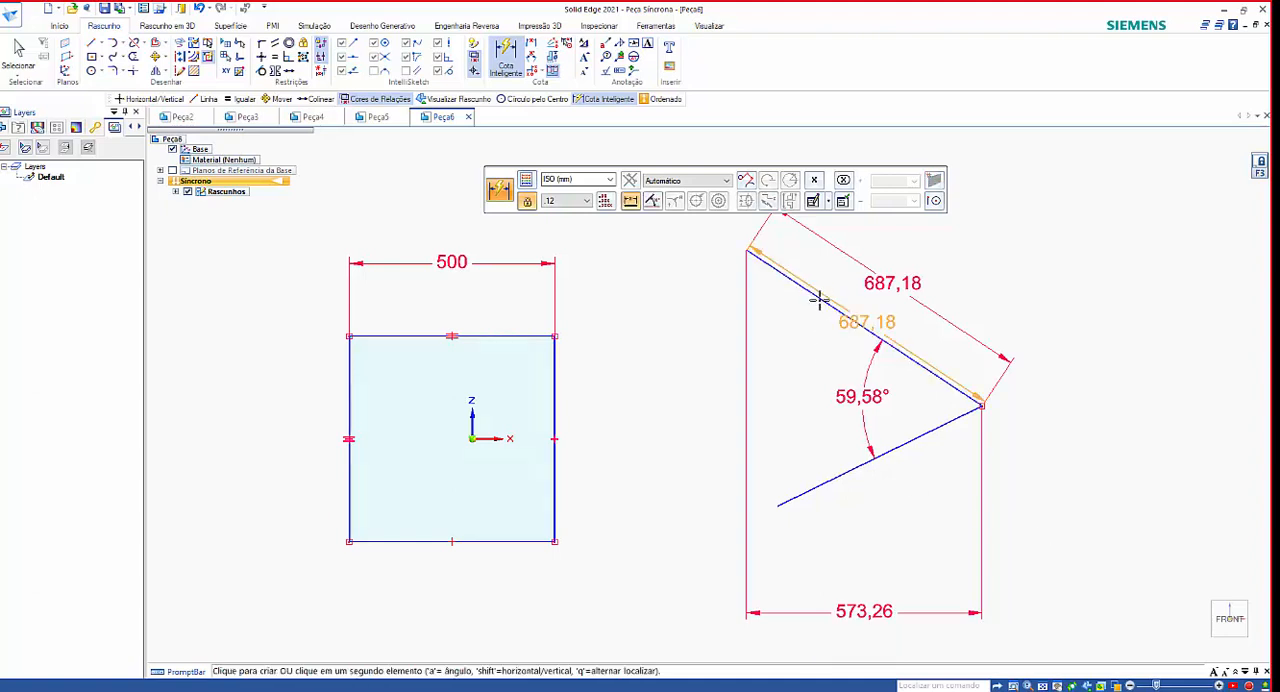
click(630, 330)
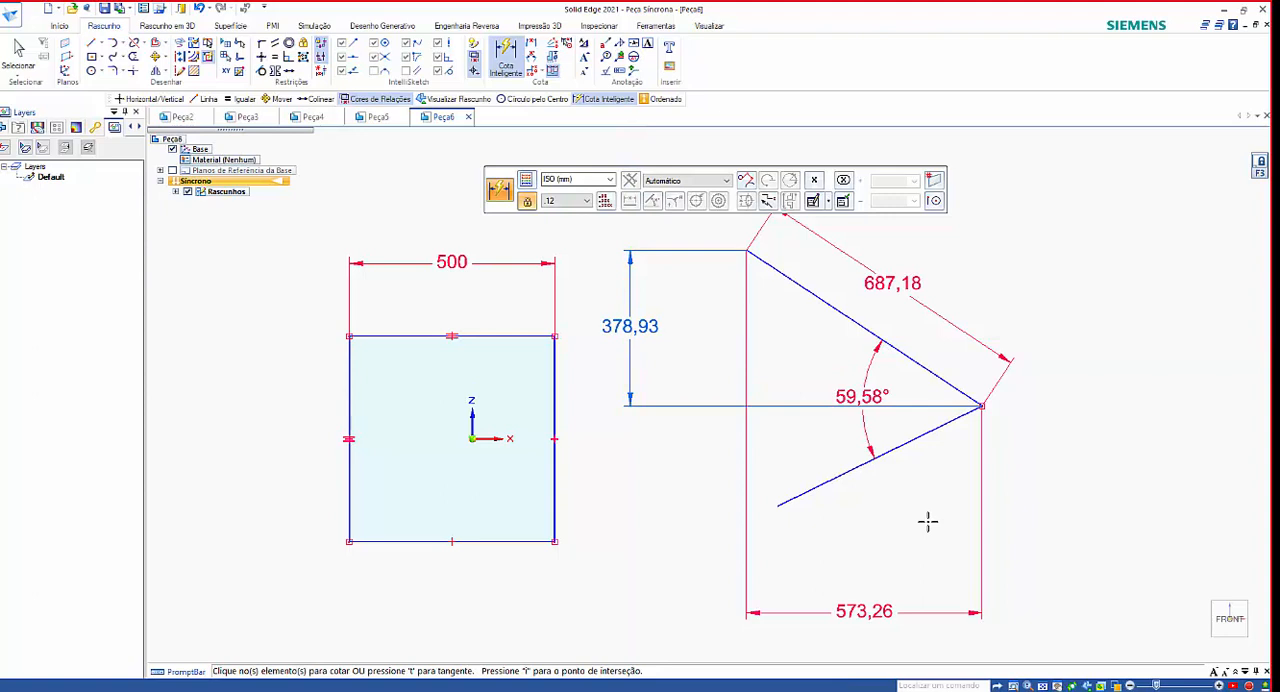
key(Escape)
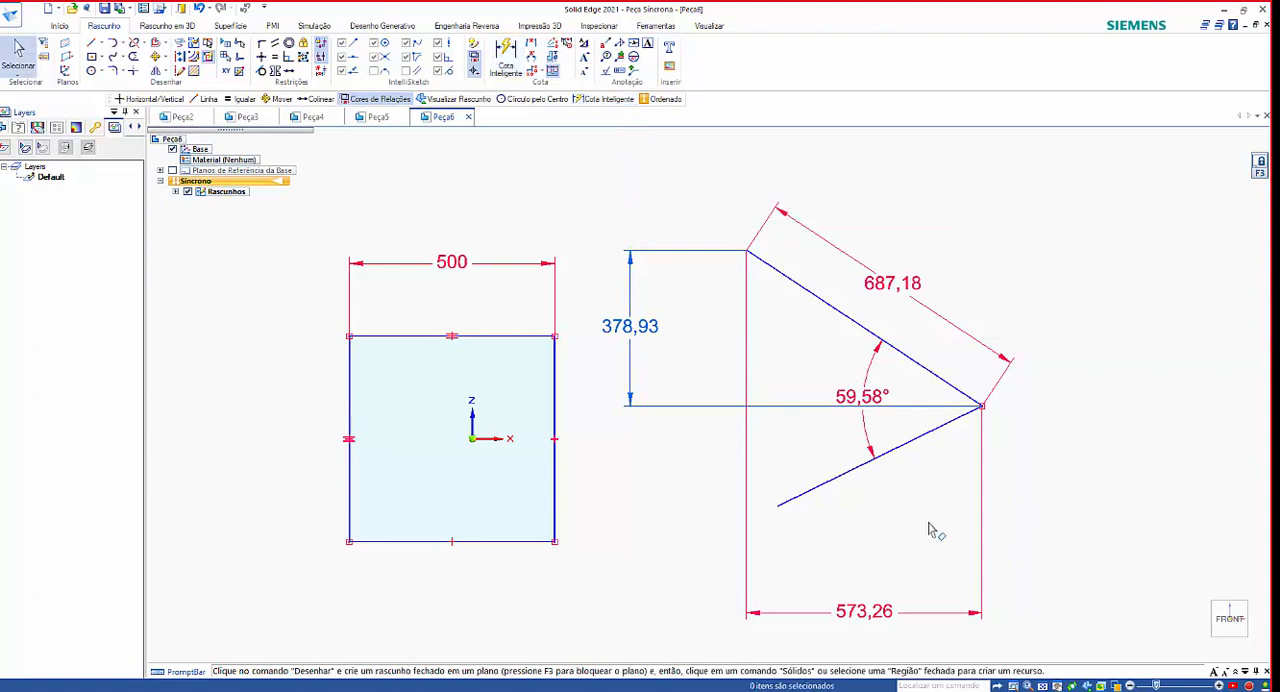